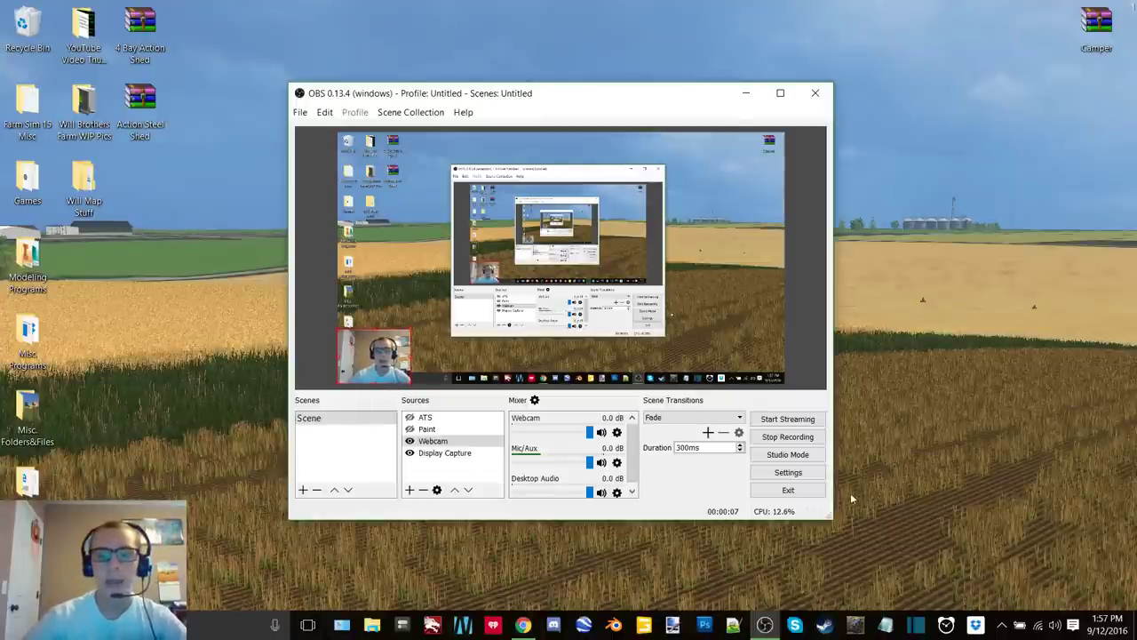
# Start the 30-minute timer in Alarms & Clock and minimise its window
pyautogui.click(945, 625)
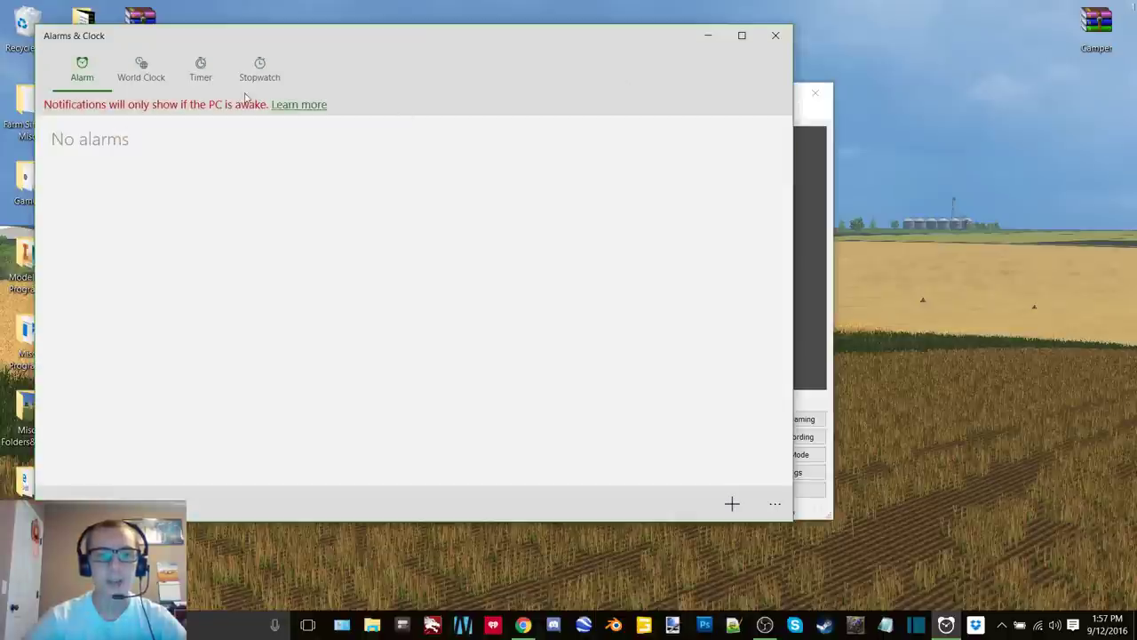
pyautogui.click(201, 70)
pyautogui.click(414, 207)
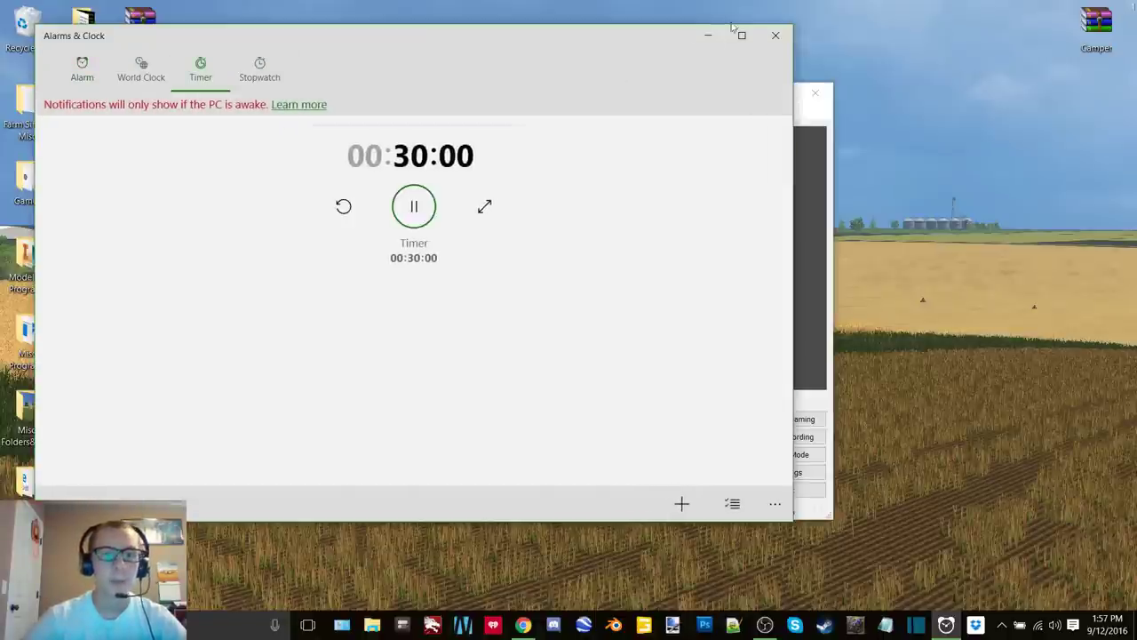
pyautogui.click(710, 36)
pyautogui.click(945, 625)
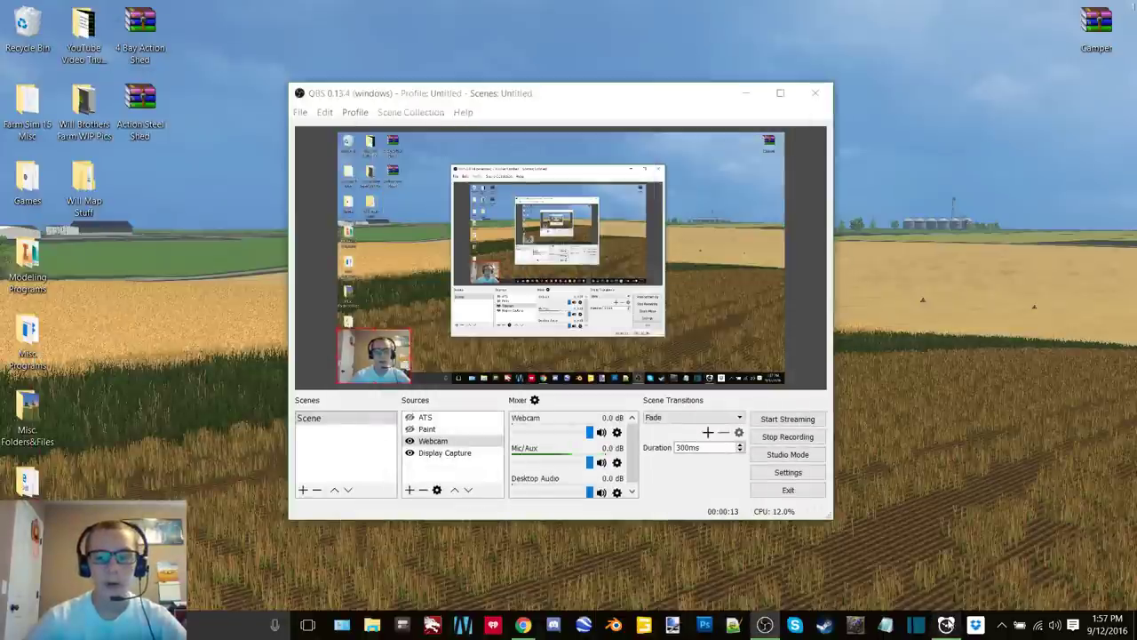
pyautogui.click(705, 40)
# Minimise OBS and open the 3500 Blender file from the Ram 3500 folder inside Truck WIP's
pyautogui.doubleClick(22, 489)
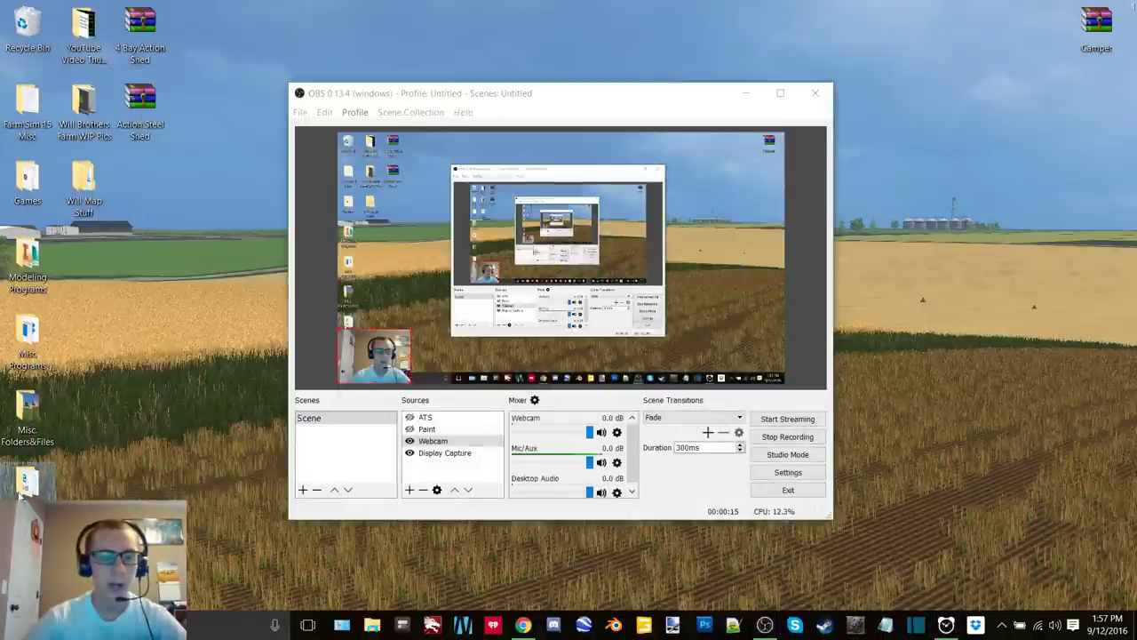
pyautogui.click(766, 625)
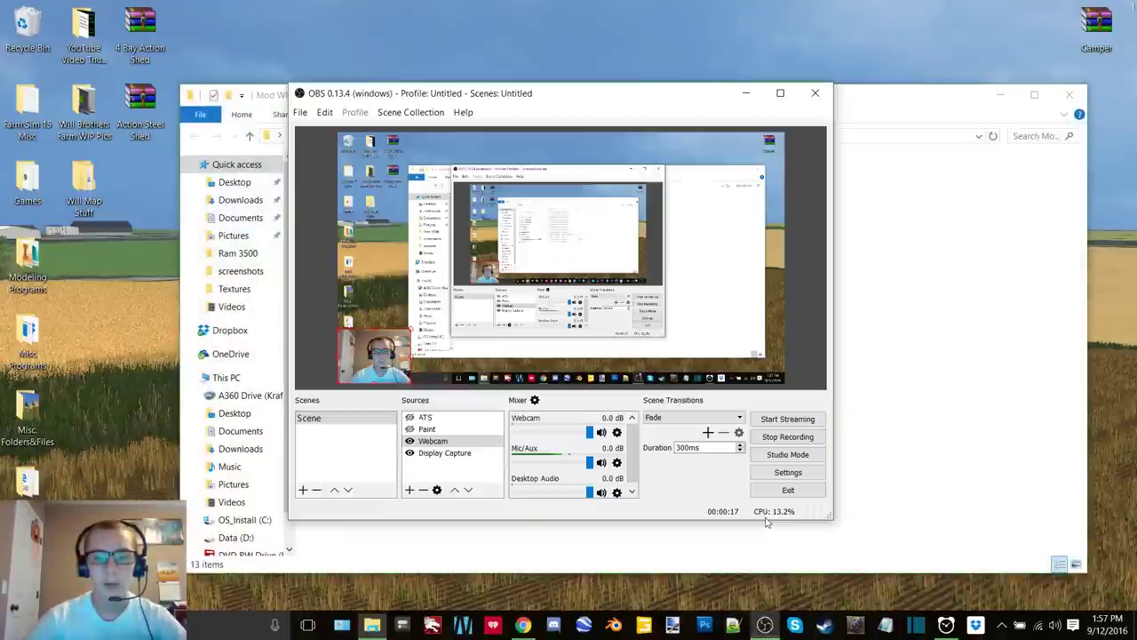
pyautogui.click(745, 95)
pyautogui.doubleClick(370, 377)
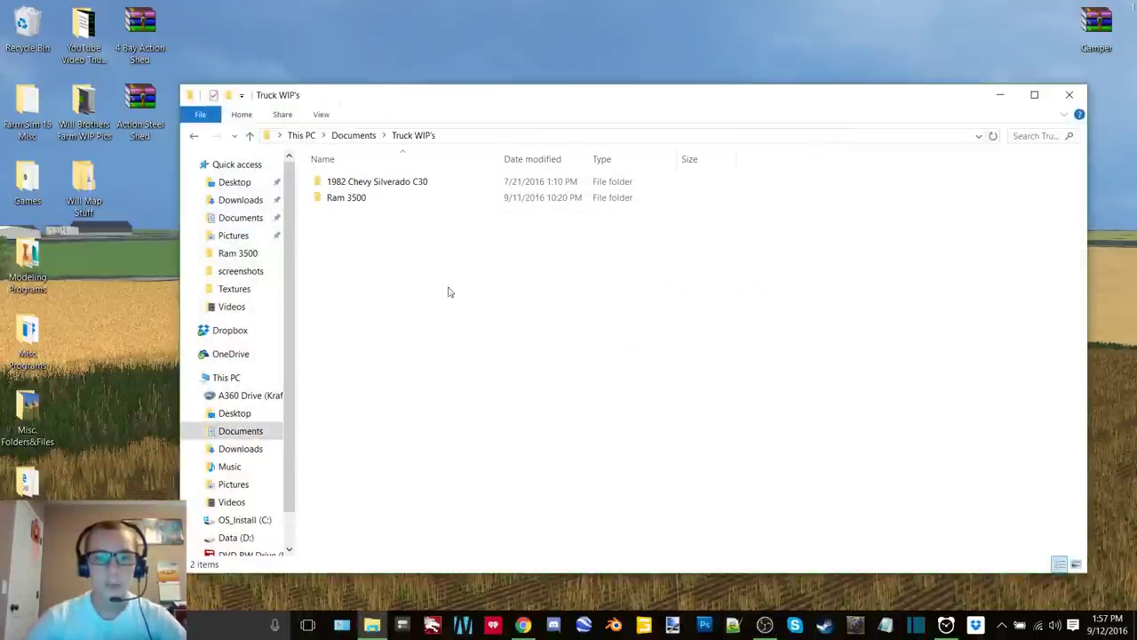
pyautogui.doubleClick(370, 201)
pyautogui.doubleClick(347, 203)
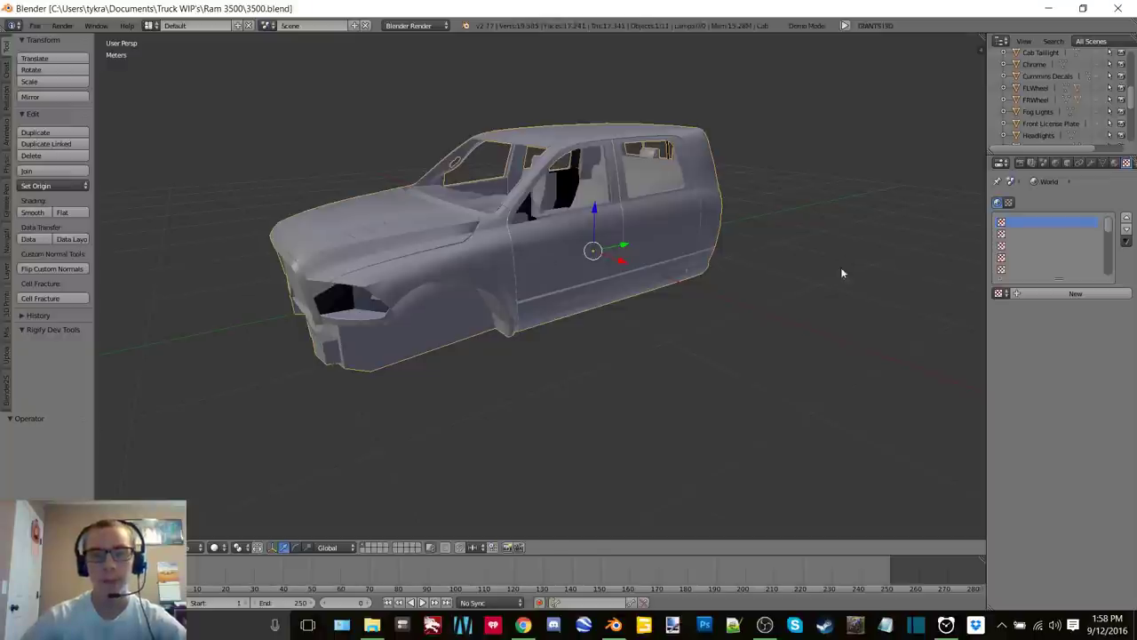
# Unhide the hidden truck parts in the outliner, including the box, bumper guard, chrome, headlights, wheels, mirrors, taillights and windows
pyautogui.moveTo(841, 267); pyautogui.dragTo(725, 233, button='middle')
pyautogui.scroll(5, 1098, 89)
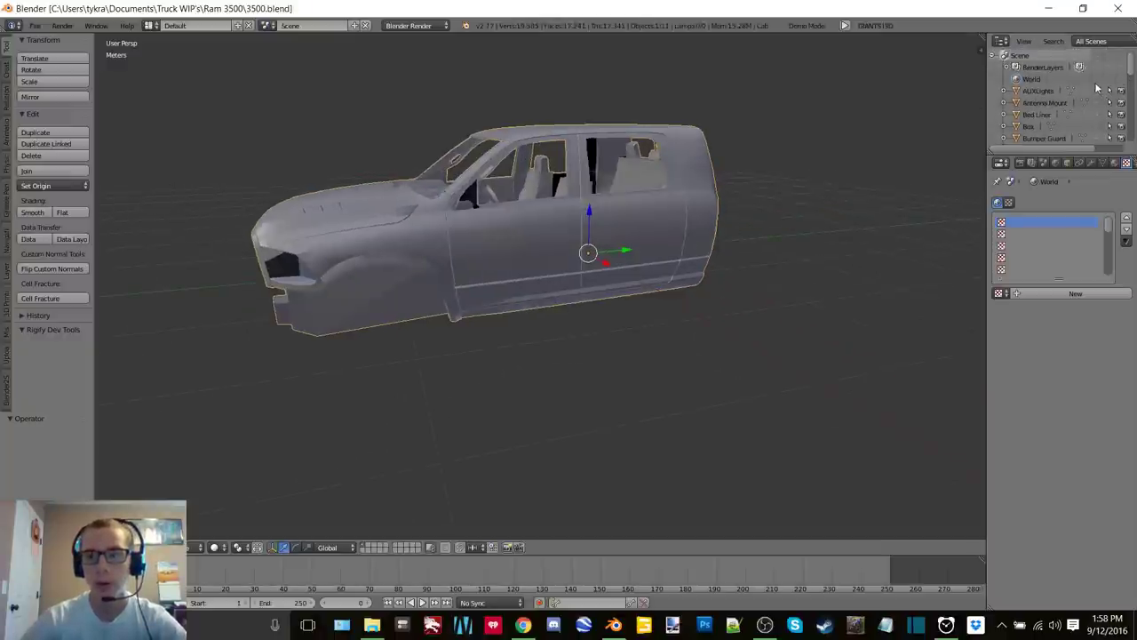
pyautogui.scroll(-3, 1093, 106)
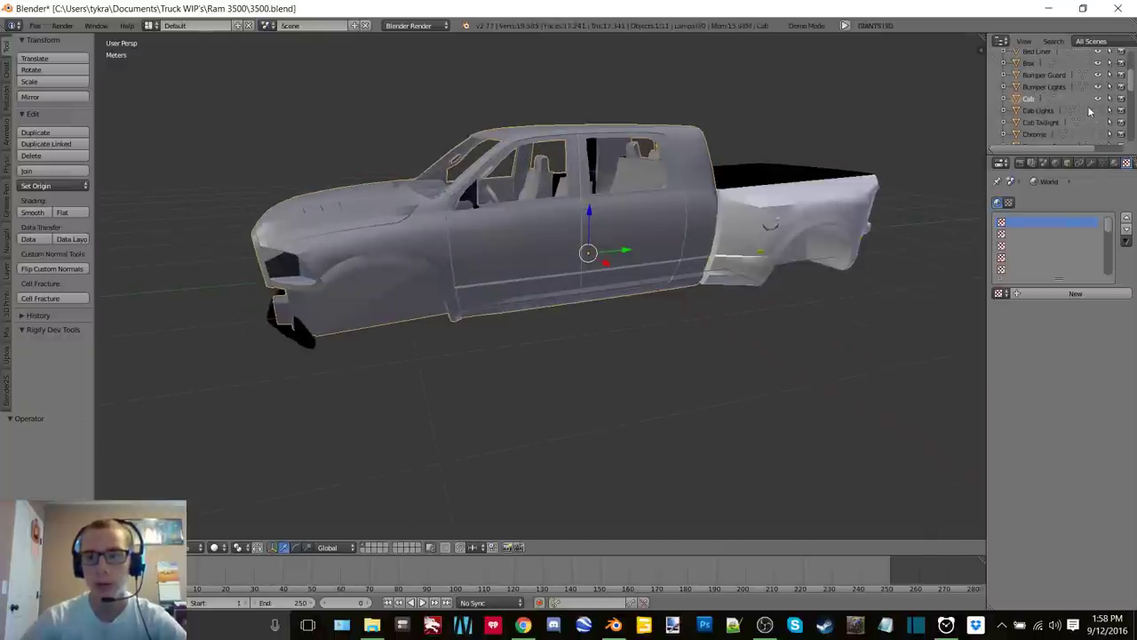
pyautogui.scroll(-3, 1066, 112)
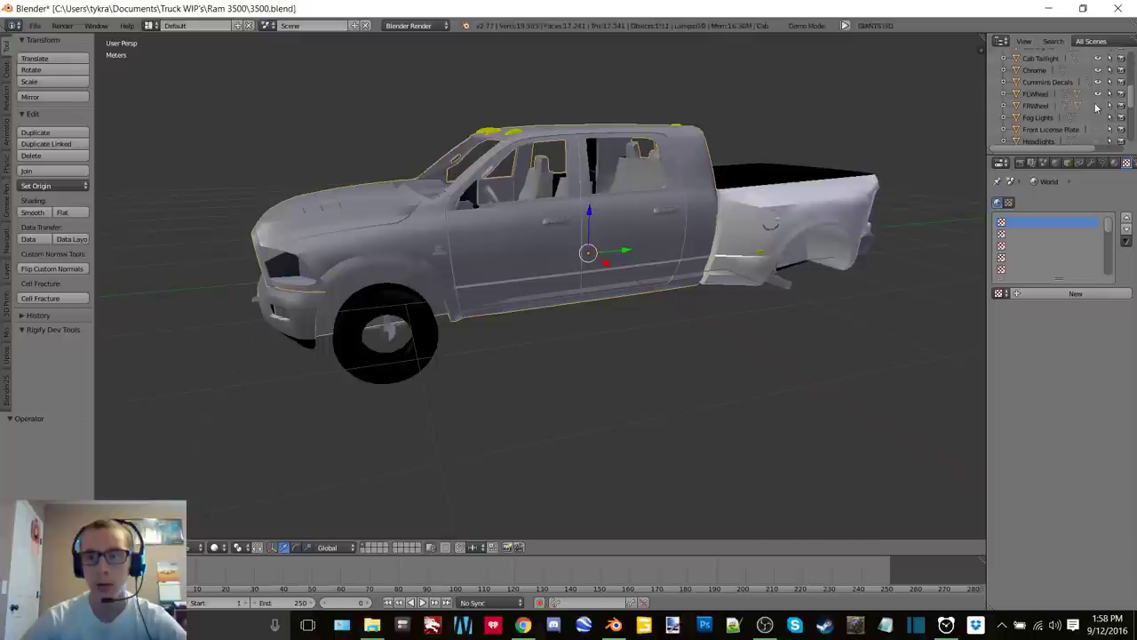
pyautogui.scroll(-3, 1084, 123)
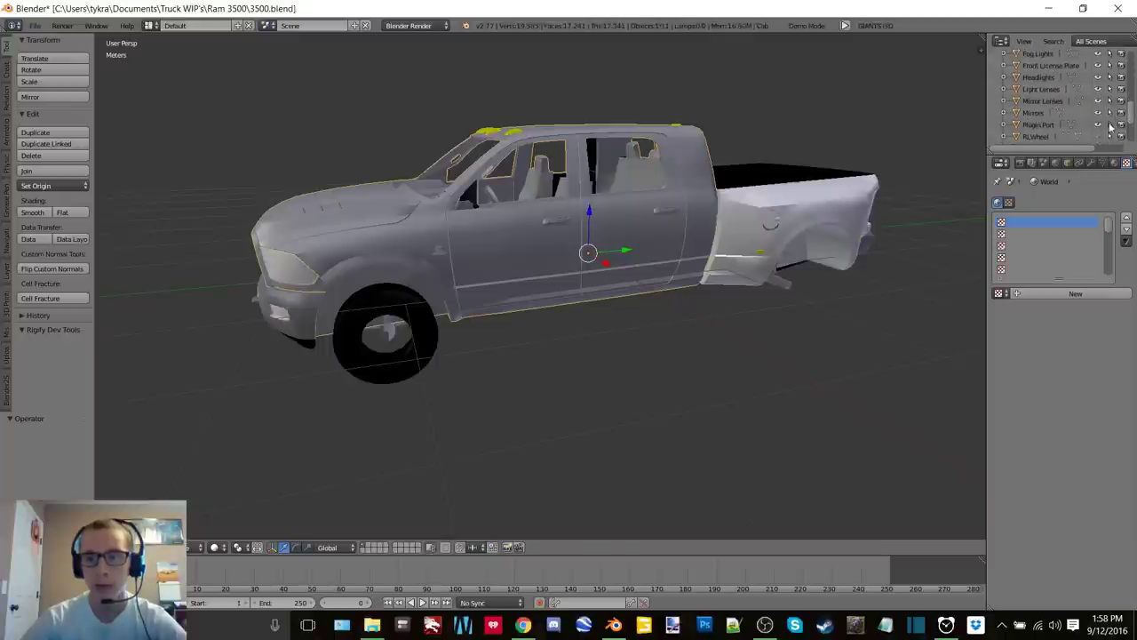
pyautogui.scroll(-3, 1057, 120)
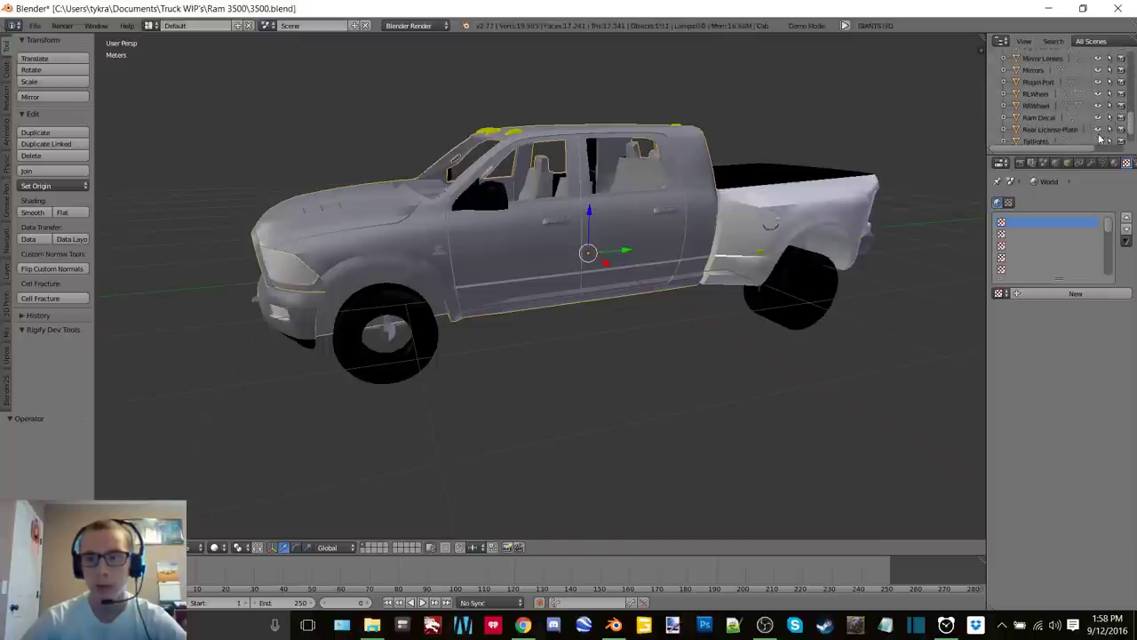
pyautogui.scroll(-2, 1067, 120)
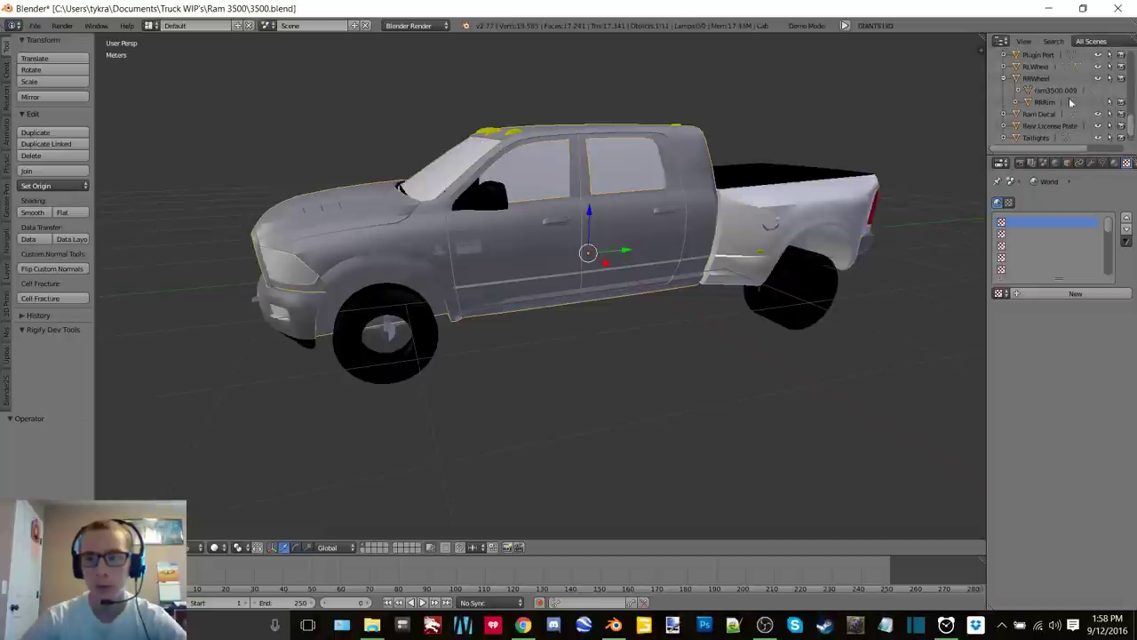
# Unhide the rims nested under the wheel objects, including RLRim and FLRim, and collapse their hierarchies
pyautogui.click(1004, 68)
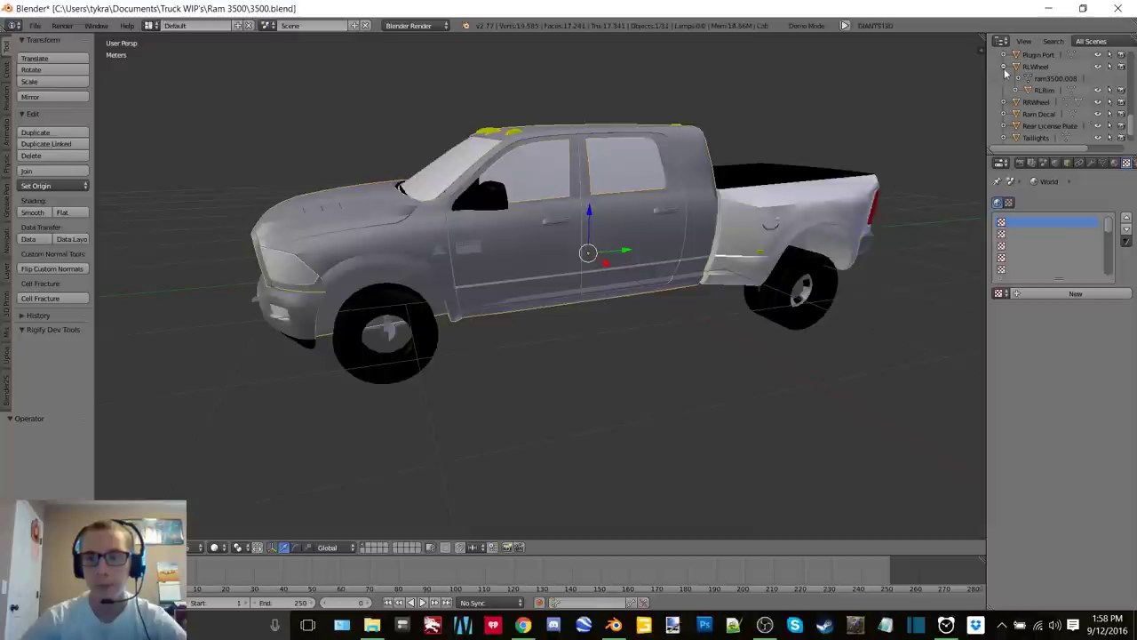
pyautogui.scroll(4, 1067, 98)
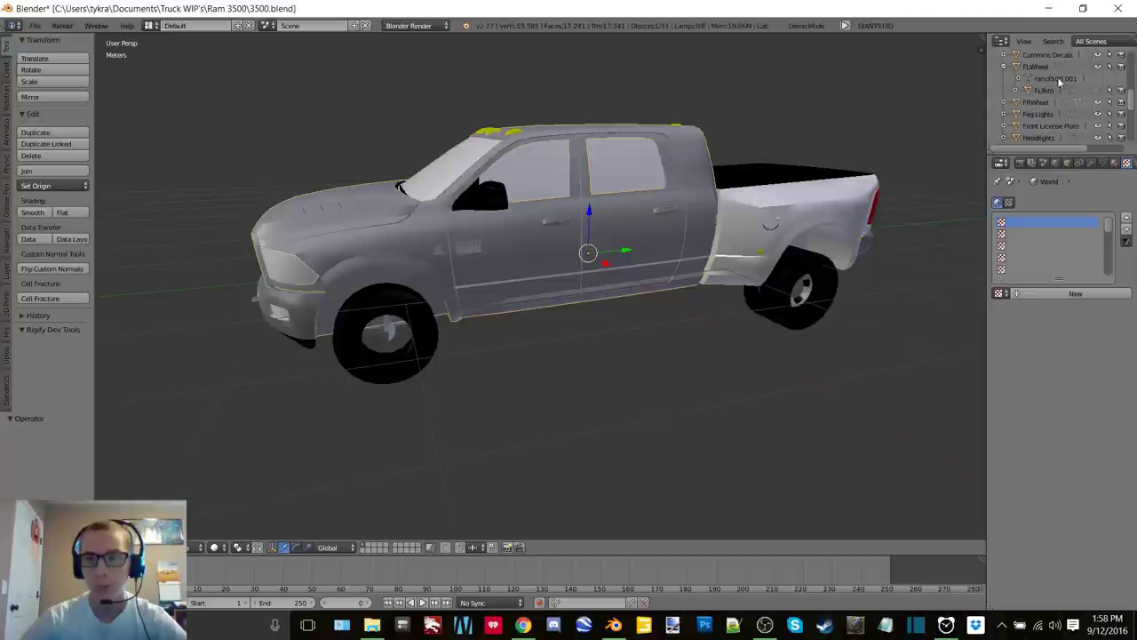
pyautogui.click(1005, 67)
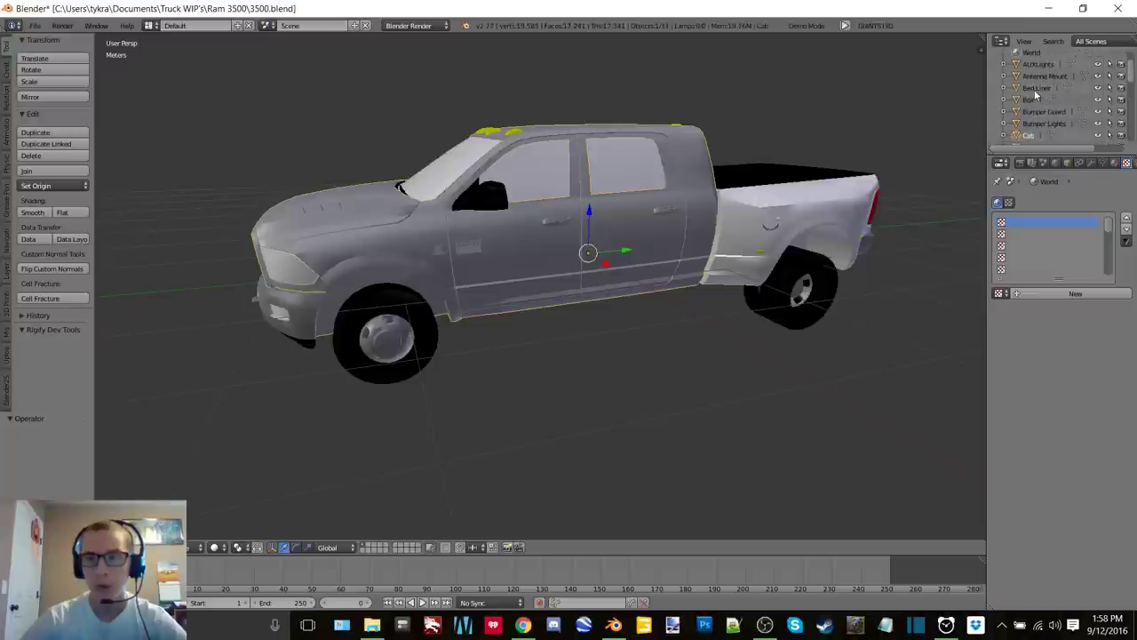
# Deselect all objects and switch the 3D view to textured shading
pyautogui.scroll(5, 1035, 90)
pyautogui.press('a')
pyautogui.moveTo(589, 252); pyautogui.dragTo(370, 500, button='middle')
pyautogui.click(214, 548)
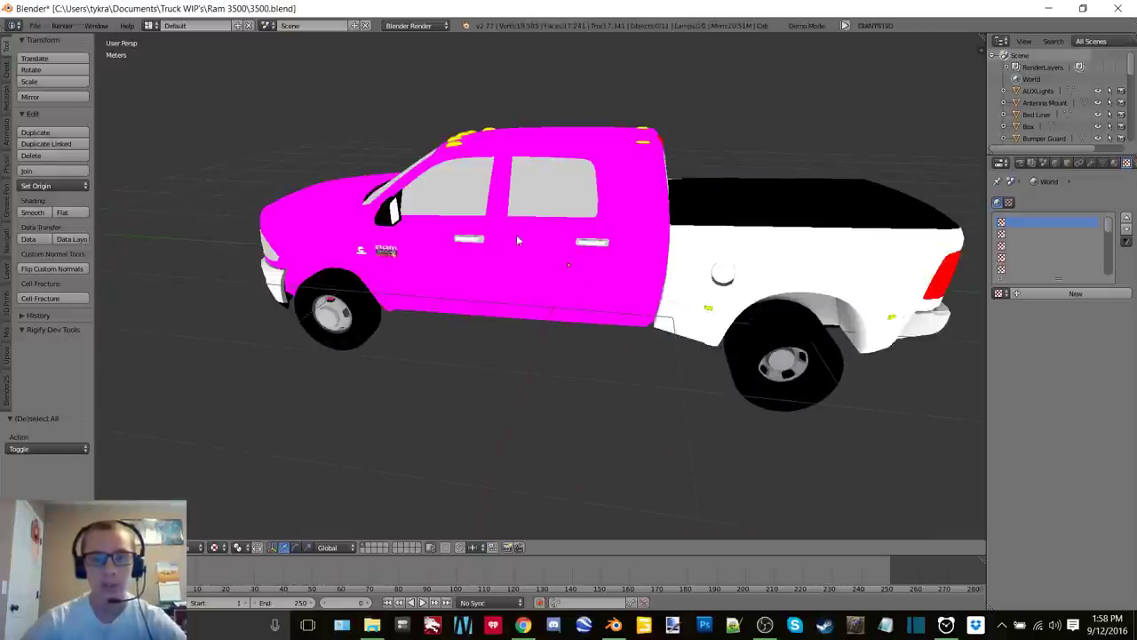
# Examine the textured truck from the side, up close and from the front
pyautogui.moveTo(517, 234)
pyautogui.mouseDown(button='middle')
pyautogui.moveTo(696, 207)
pyautogui.moveTo(544, 230)
pyautogui.moveTo(454, 215)
pyautogui.moveTo(595, 223)
pyautogui.moveTo(657, 207)
pyautogui.mouseUp(button='middle')
pyautogui.scroll(8, 509, 221)
pyautogui.scroll(-5, 653, 209)
pyautogui.scroll(-4, 649, 214)
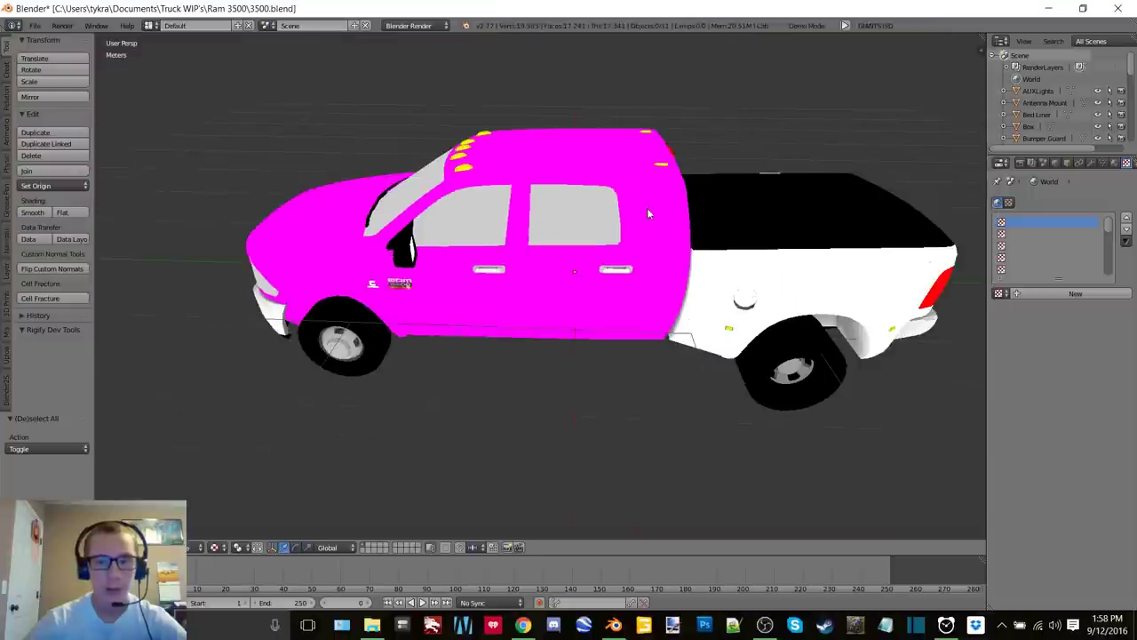
pyautogui.moveTo(701, 247); pyautogui.dragTo(786, 262, button='middle')
pyautogui.scroll(6, 518, 293)
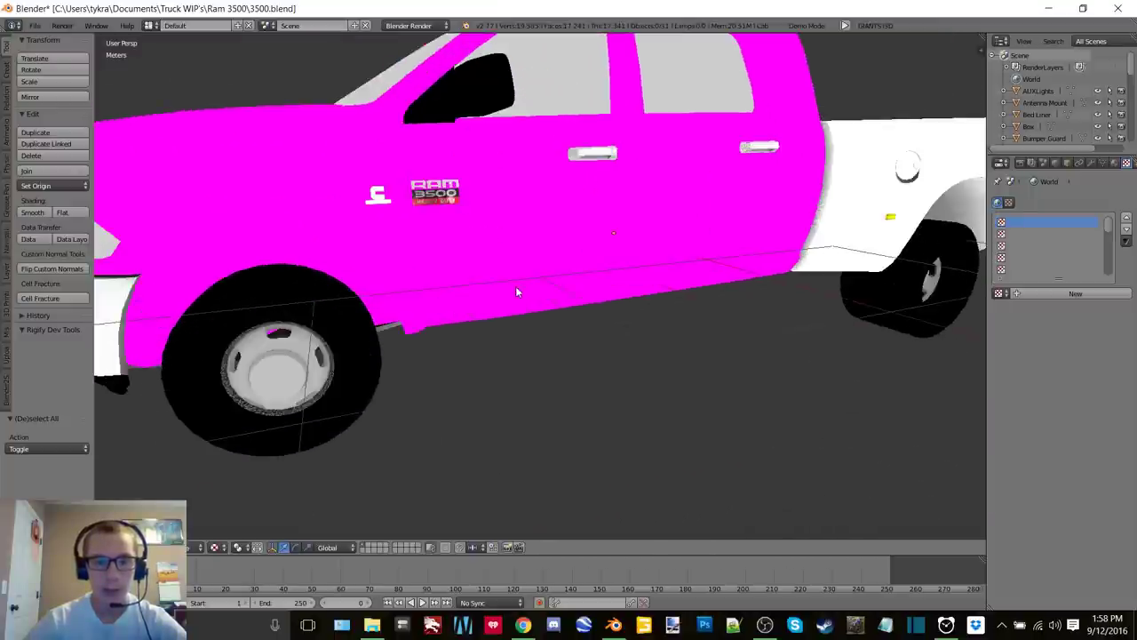
pyautogui.moveTo(518, 292); pyautogui.dragTo(736, 293, button='middle')
pyautogui.scroll(-3, 582, 240)
pyautogui.scroll(4, 531, 253)
pyautogui.scroll(2, 563, 264)
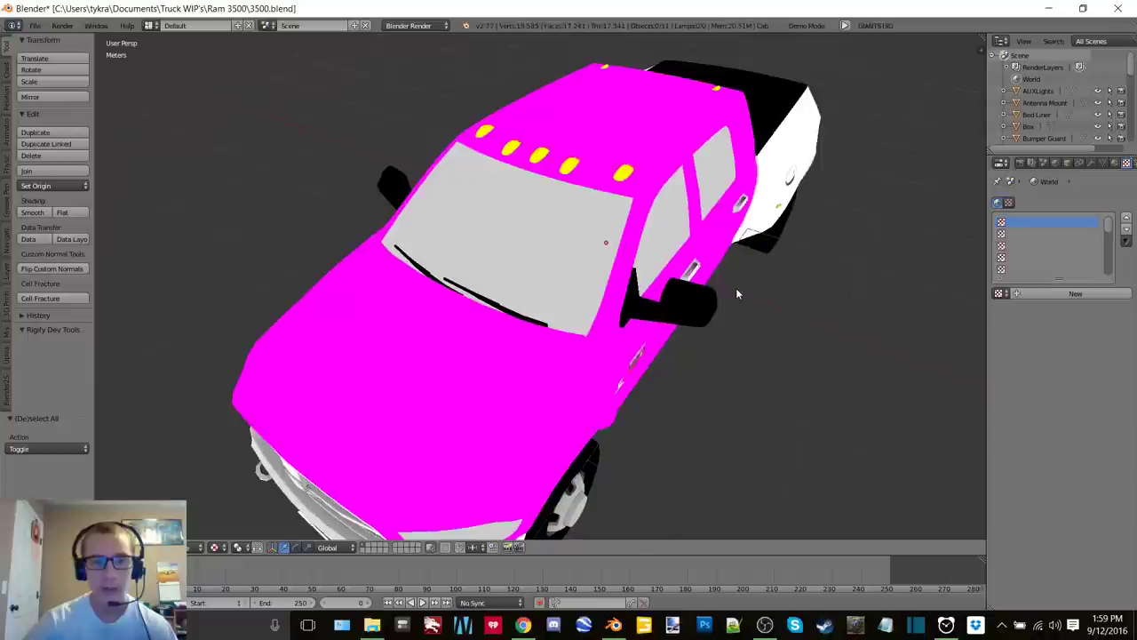
pyautogui.moveTo(634, 307); pyautogui.dragTo(476, 355, button='middle')
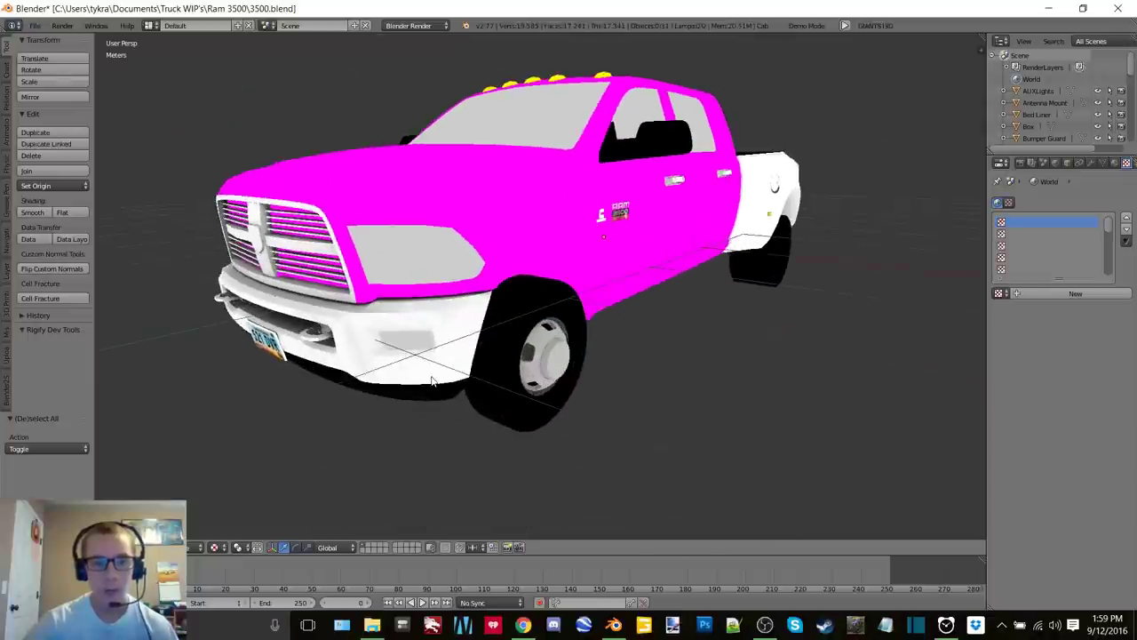
pyautogui.scroll(-2, 433, 380)
pyautogui.rightClick(553, 325)
pyautogui.moveTo(635, 245); pyautogui.dragTo(915, 280)
pyautogui.moveTo(915, 280); pyautogui.dragTo(683, 317, button='middle')
pyautogui.hotkey('ctrl', 'z')
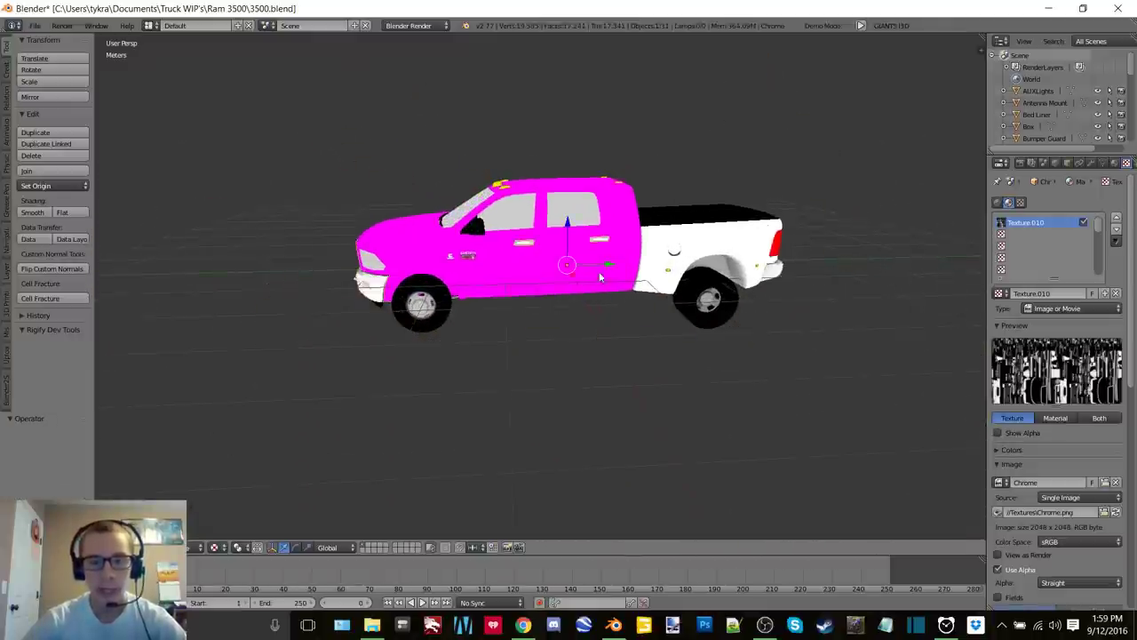
# Move the cab 4.198 m along the X axis, inspect it in solid shading, and undo the move
pyautogui.rightClick(583, 286)
pyautogui.press('g')
pyautogui.press('x')
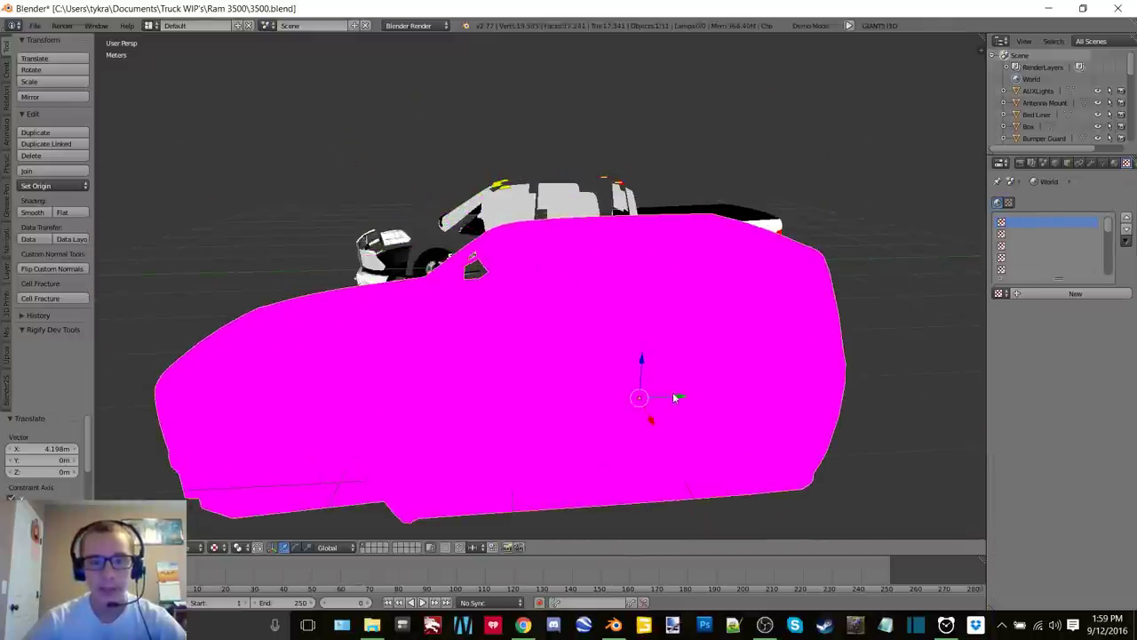
pyautogui.click(560, 290)
pyautogui.press('z')
pyautogui.click(571, 364)
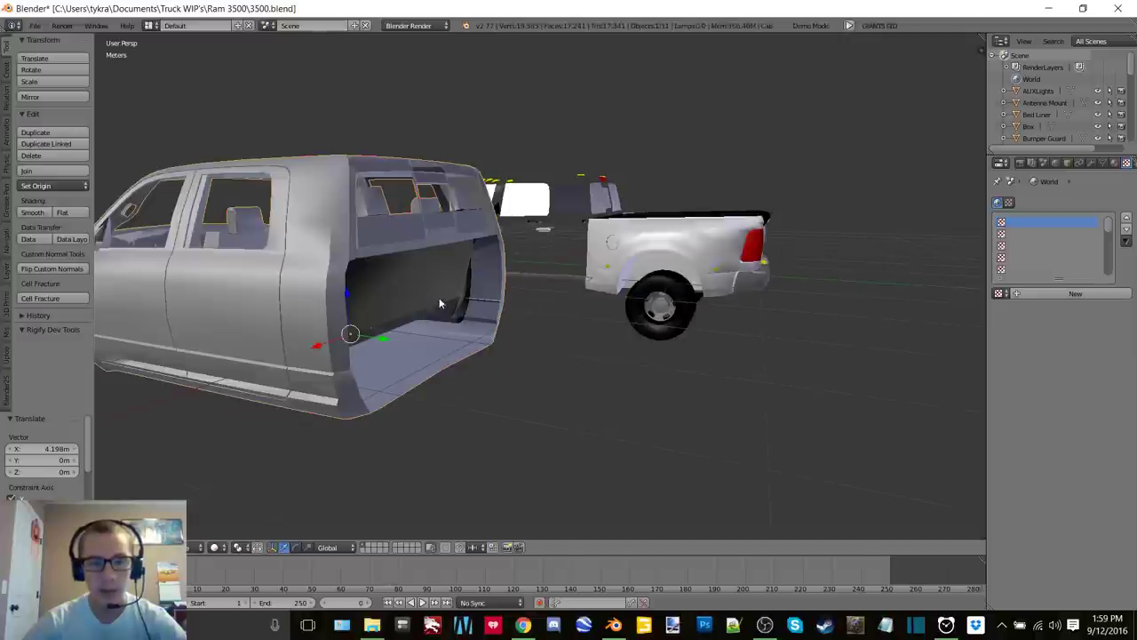
pyautogui.moveTo(439, 302)
pyautogui.mouseDown(button='middle')
pyautogui.moveTo(645, 348)
pyautogui.moveTo(576, 316)
pyautogui.moveTo(676, 338)
pyautogui.moveTo(548, 295)
pyautogui.mouseUp(button='middle')
pyautogui.scroll(2, 645, 348)
pyautogui.hotkey('ctrl', 'z')
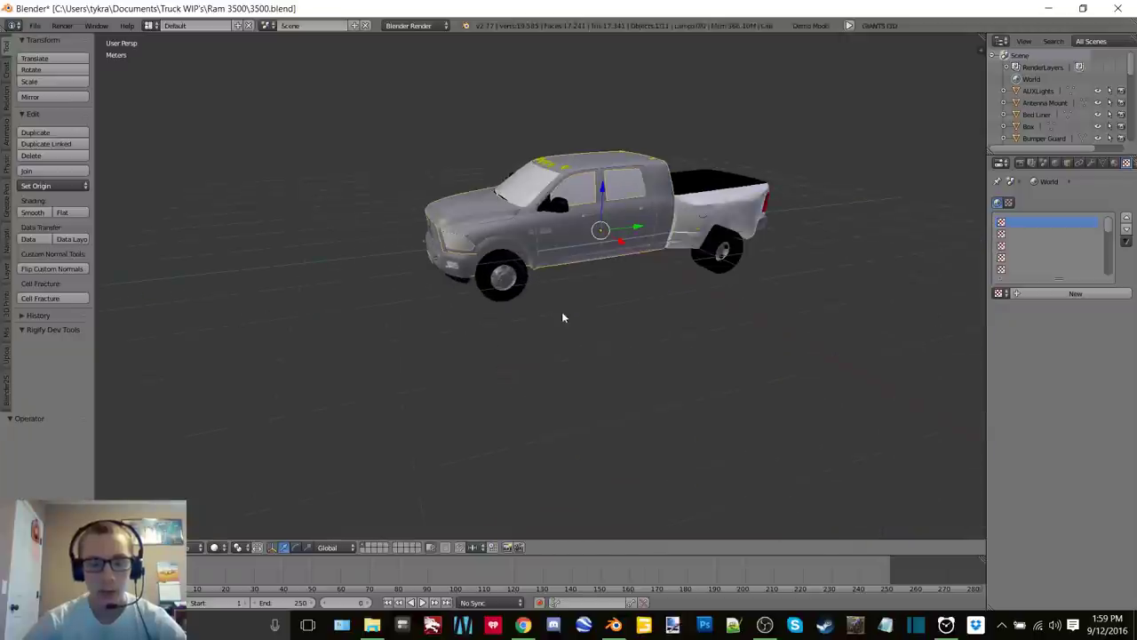
# Return the view to textured shading and examine the Ram 3500 and Cummins decals on both front fenders
pyautogui.click(216, 546)
pyautogui.click(288, 464)
pyautogui.scroll(4, 448, 390)
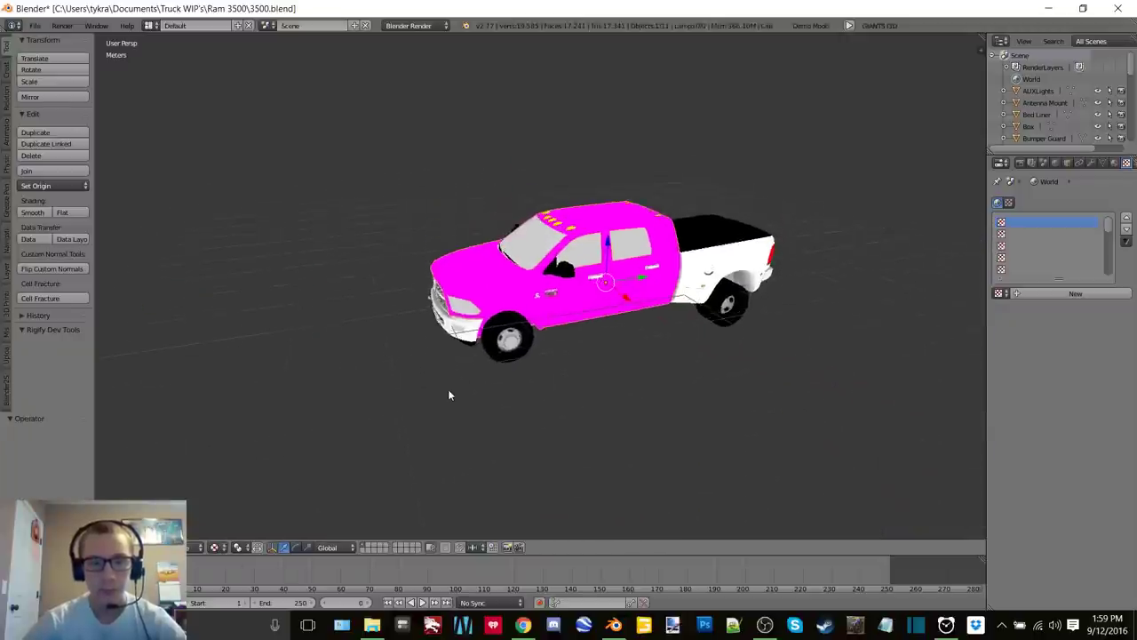
pyautogui.scroll(6, 542, 342)
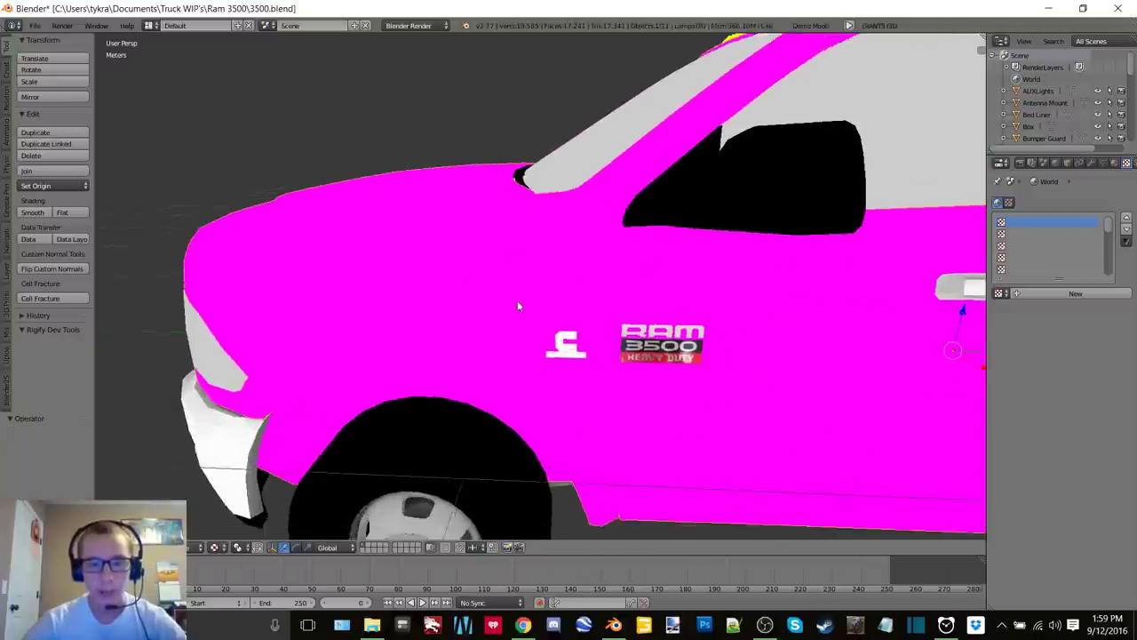
pyautogui.scroll(-1, 521, 300)
pyautogui.scroll(4, 521, 296)
pyautogui.scroll(-5, 517, 289)
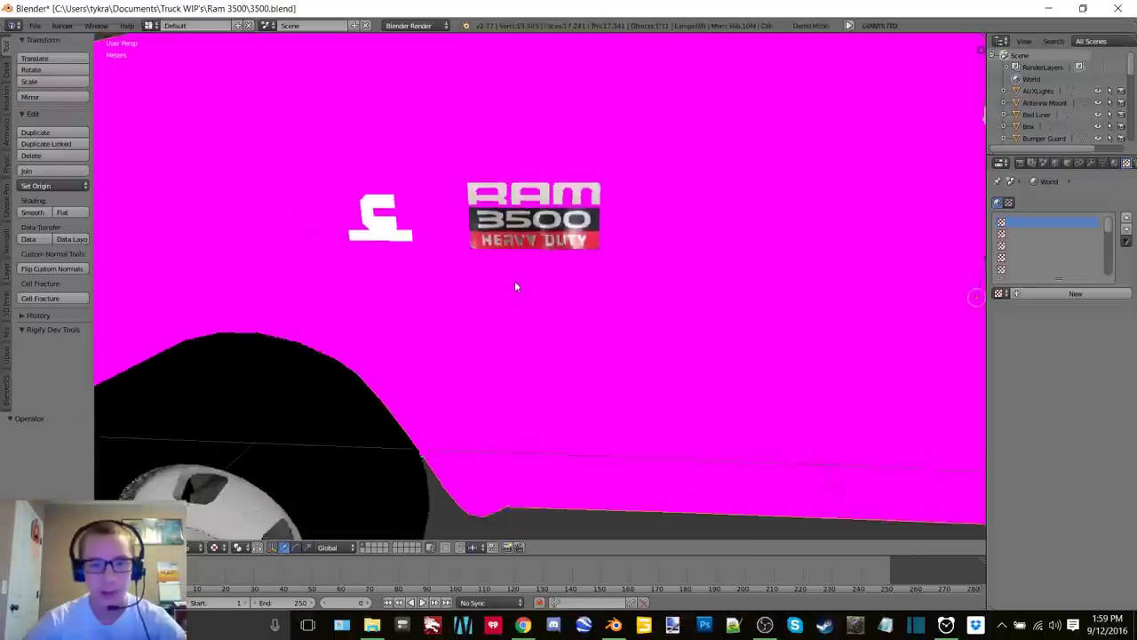
pyautogui.scroll(-1, 515, 280)
pyautogui.keyDown('shift'); pyautogui.moveTo(489, 283); pyautogui.dragTo(586, 293, button='middle'); pyautogui.keyUp('shift')
pyautogui.scroll(-2, 550, 276)
pyautogui.scroll(3, 586, 292)
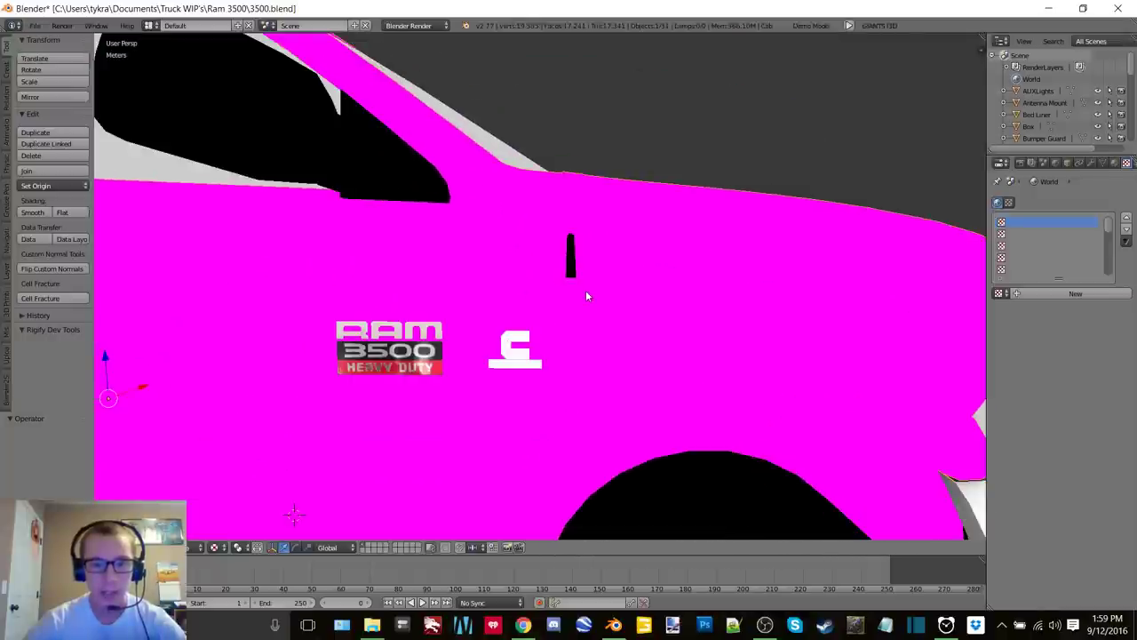
pyautogui.moveTo(520, 334); pyautogui.dragTo(496, 214, button='middle')
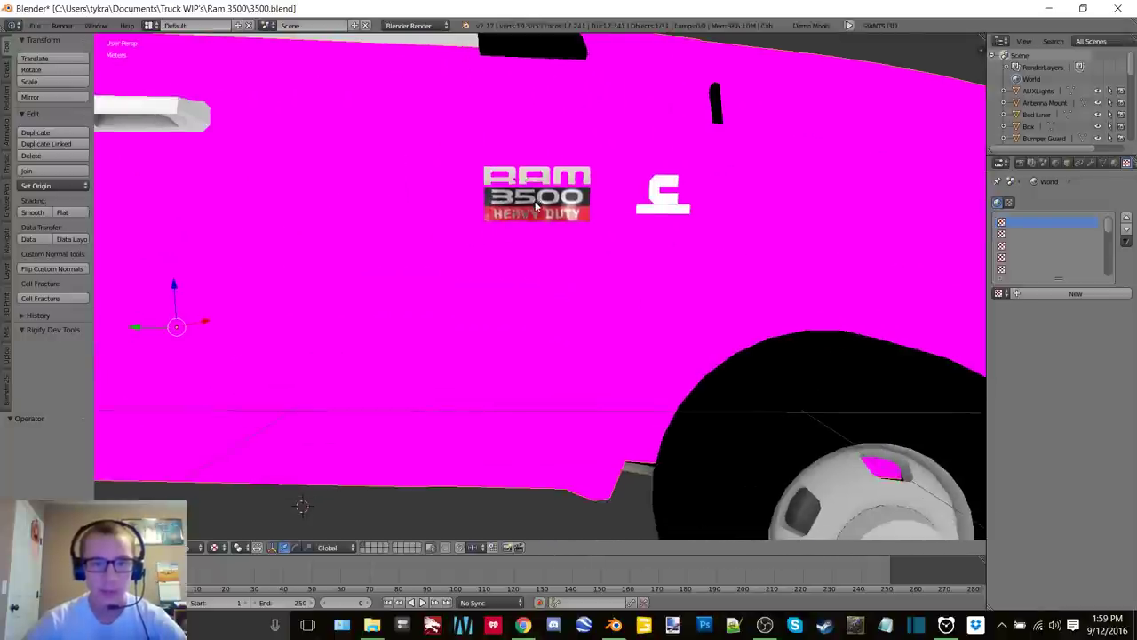
# Select the Ram 3500 decal and open its RamDecal image from the Textures folder in paint.net
pyautogui.rightClick(537, 206)
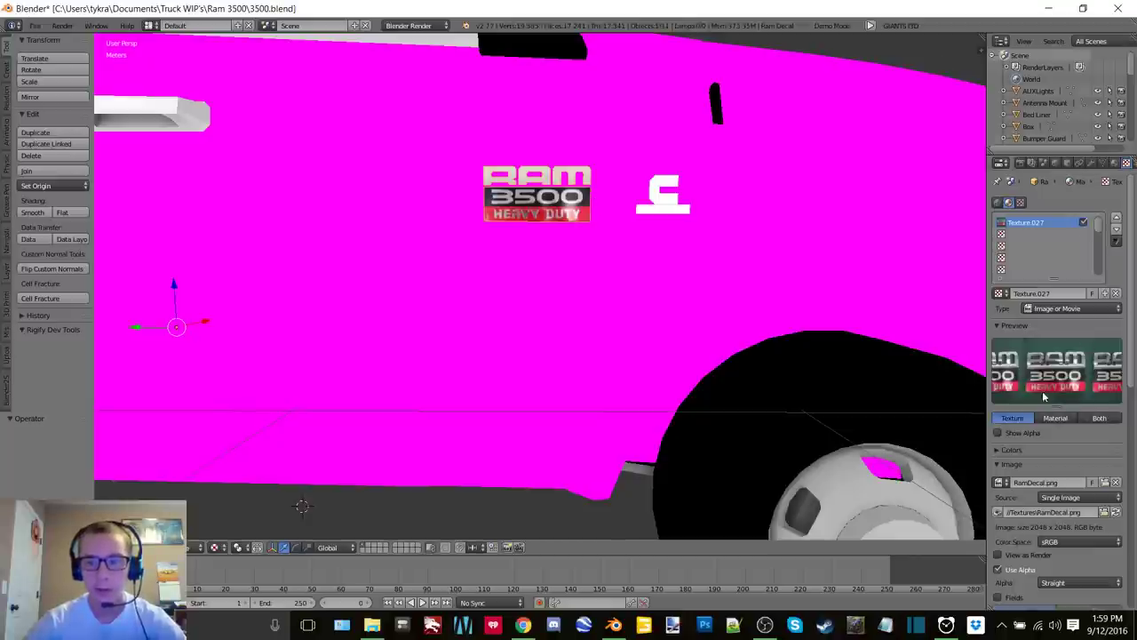
pyautogui.click(373, 624)
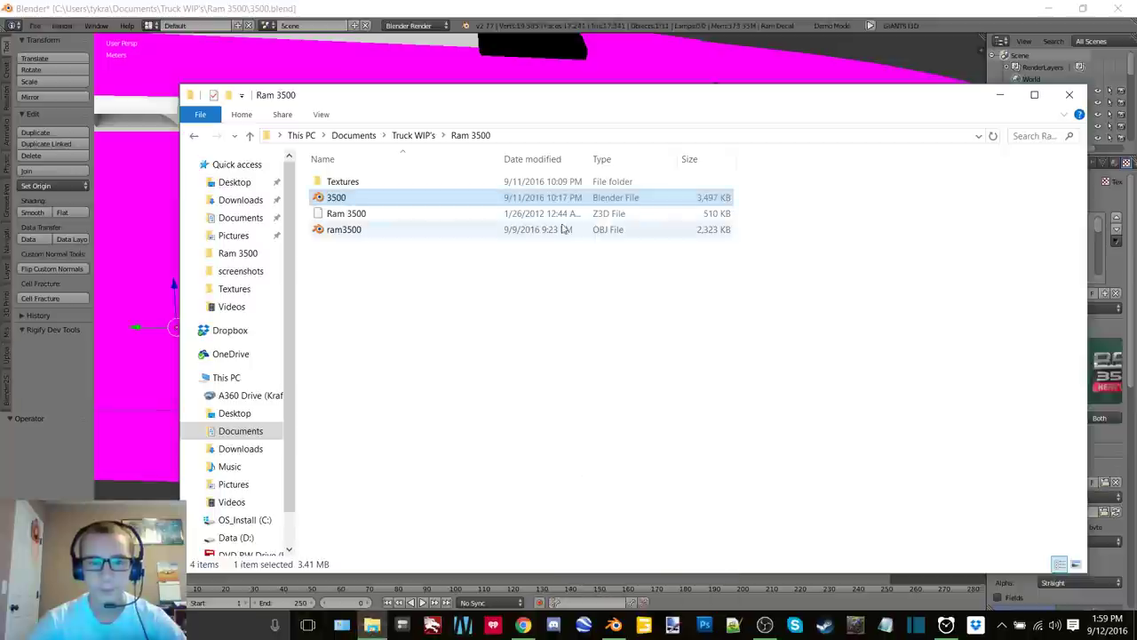
pyautogui.doubleClick(378, 182)
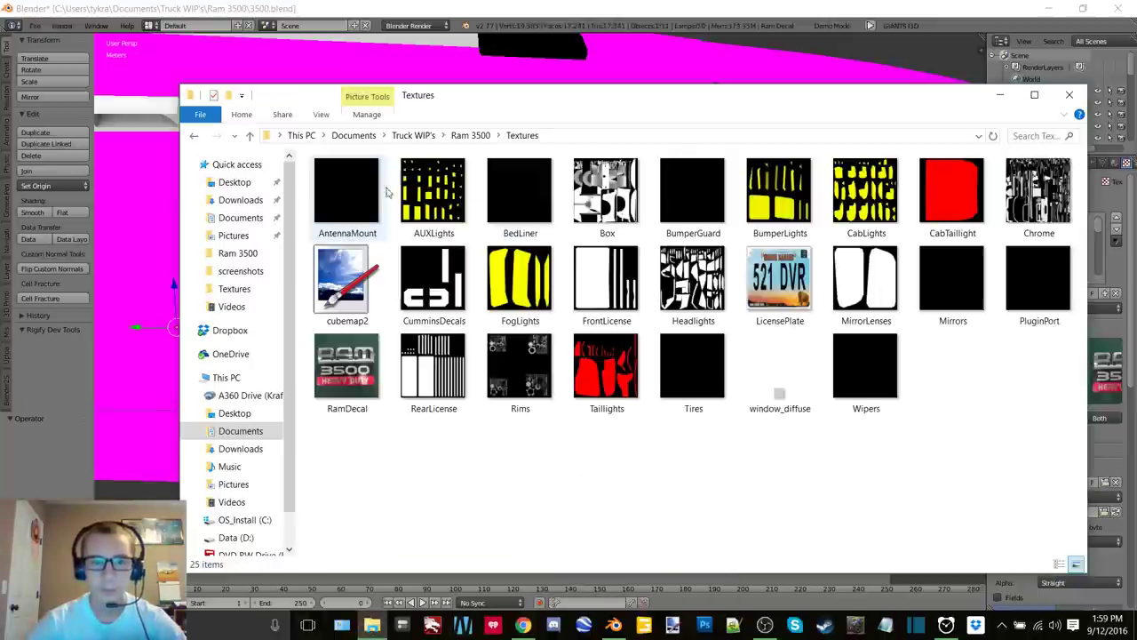
pyautogui.click(326, 359)
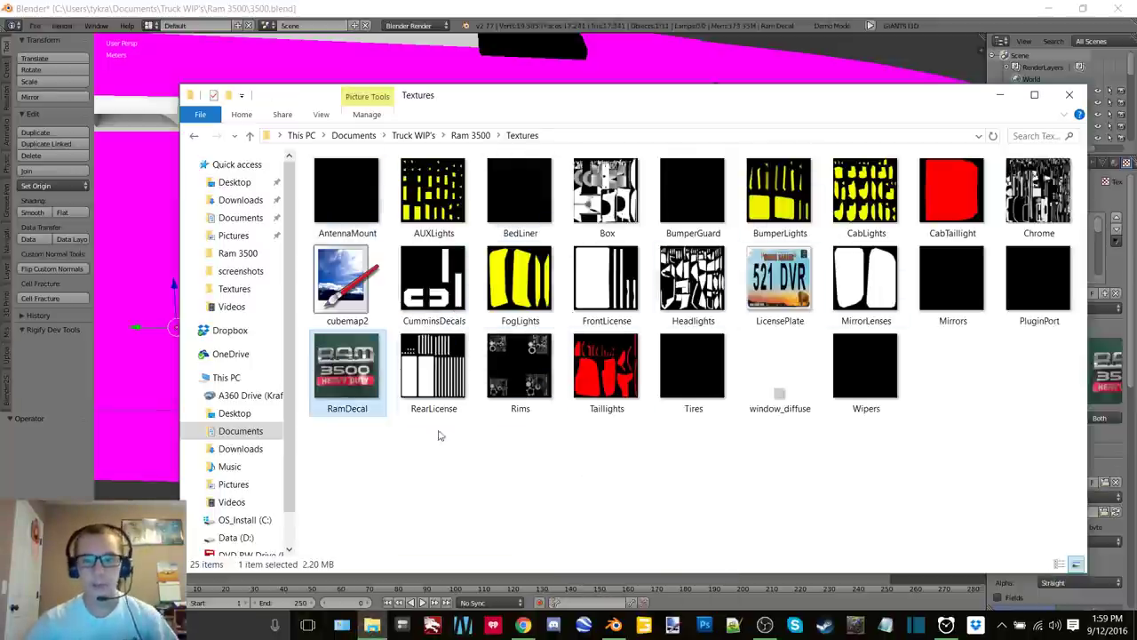
pyautogui.press('Return')
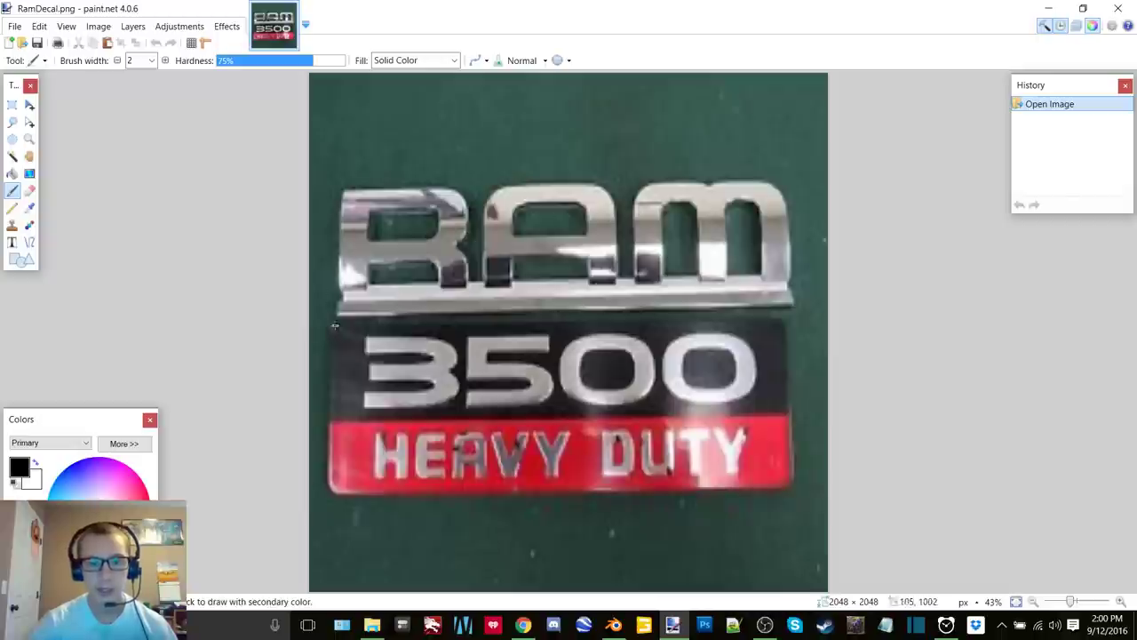
# Close the RamDecal image, switch back to Blender and examine the Ram 3500 and Cummins decals on the front fender
pyautogui.click(1117, 8)
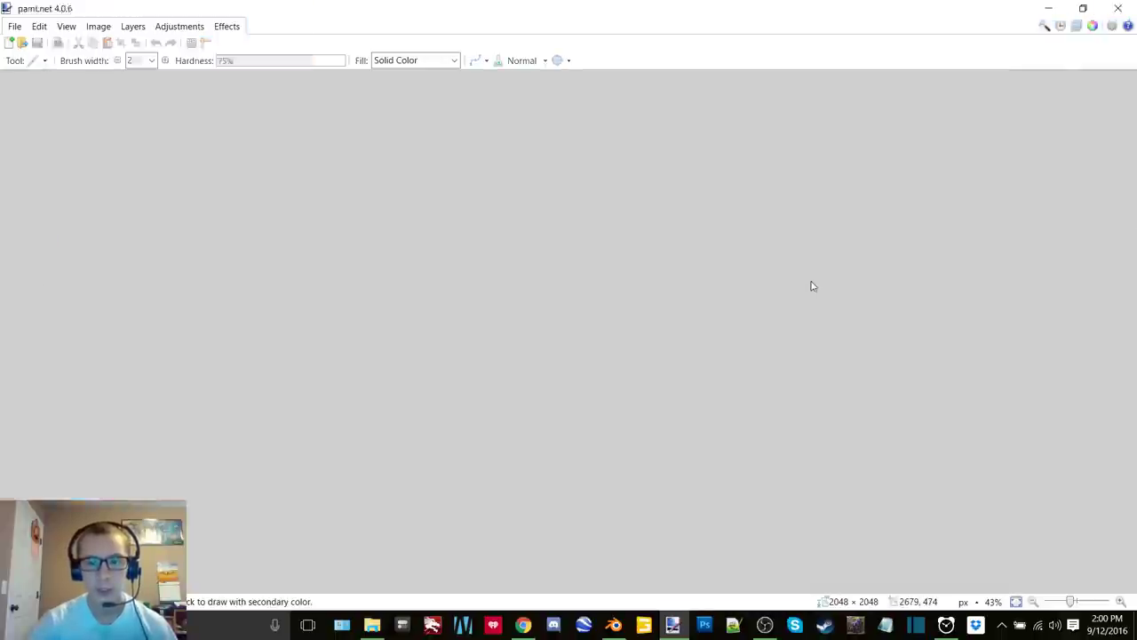
pyautogui.click(1000, 94)
pyautogui.scroll(-4, 661, 305)
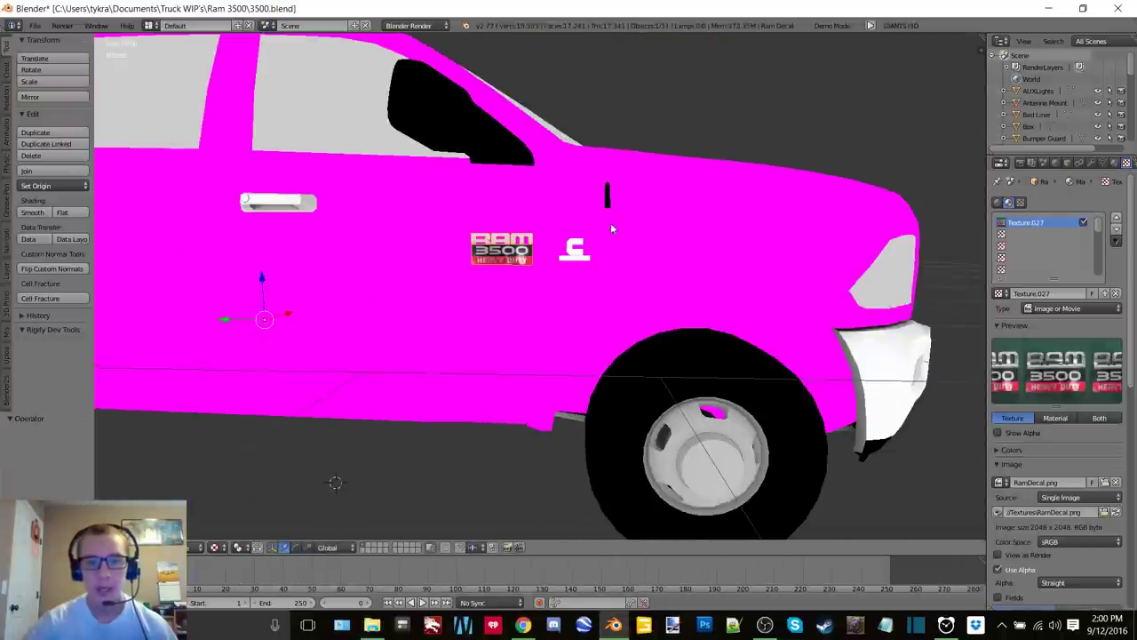
pyautogui.scroll(3, 568, 244)
pyautogui.scroll(-3, 622, 256)
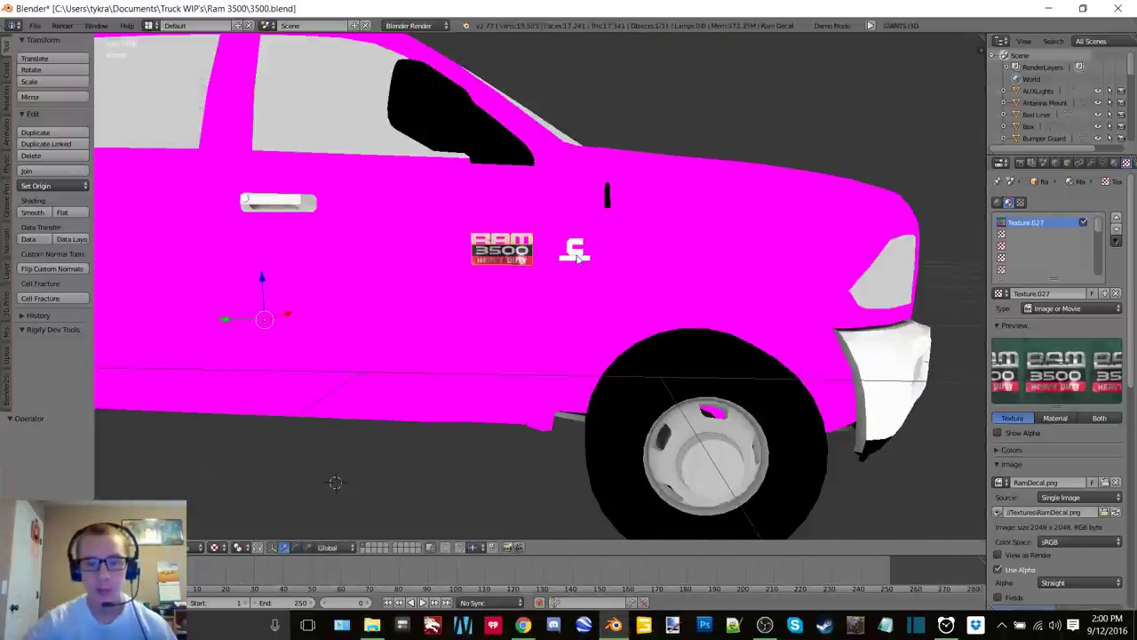
pyautogui.scroll(-4, 601, 264)
pyautogui.moveTo(602, 265)
pyautogui.mouseDown(button='middle')
pyautogui.moveTo(445, 286)
pyautogui.moveTo(384, 261)
pyautogui.moveTo(336, 260)
pyautogui.moveTo(550, 279)
pyautogui.moveTo(601, 266)
pyautogui.mouseUp(button='middle')
pyautogui.scroll(4, 596, 271)
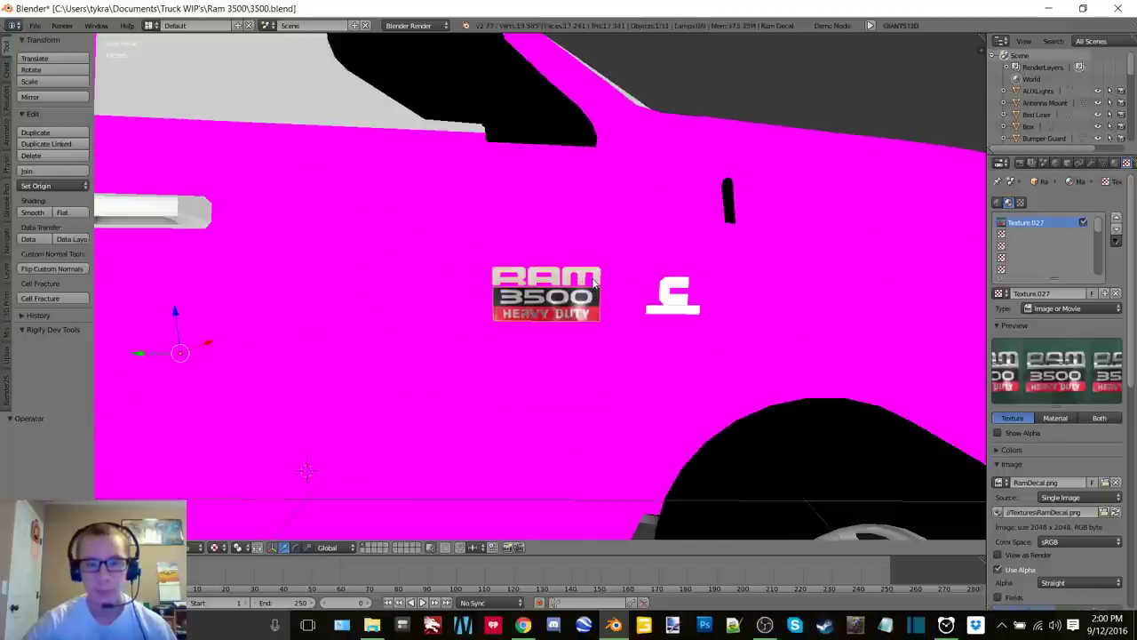
pyautogui.scroll(5, 585, 270)
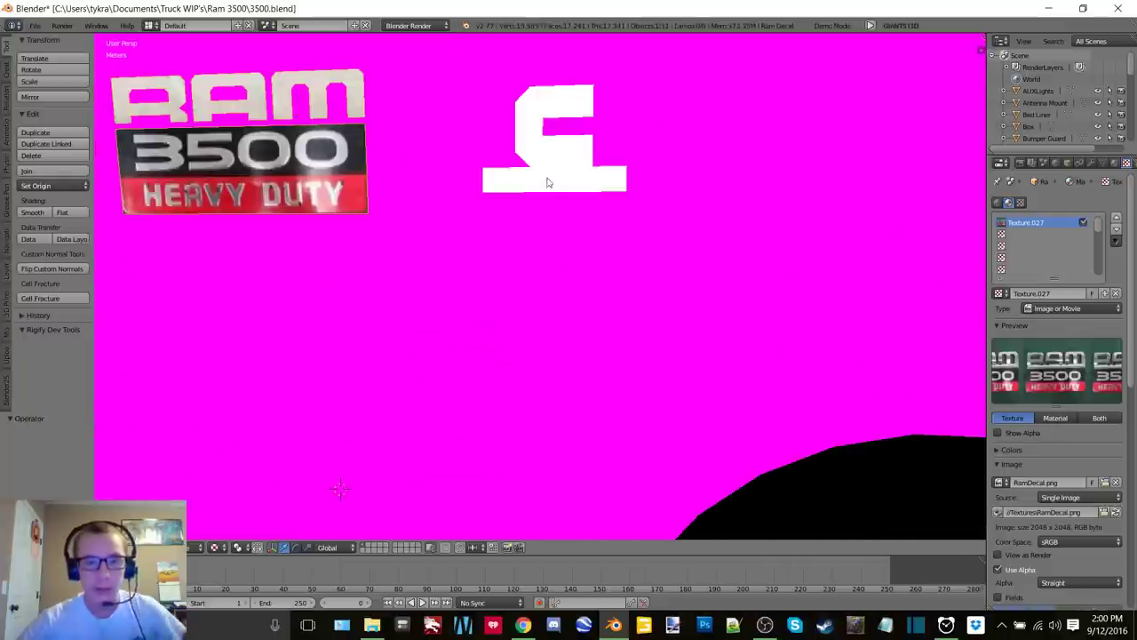
pyautogui.scroll(-8, 645, 295)
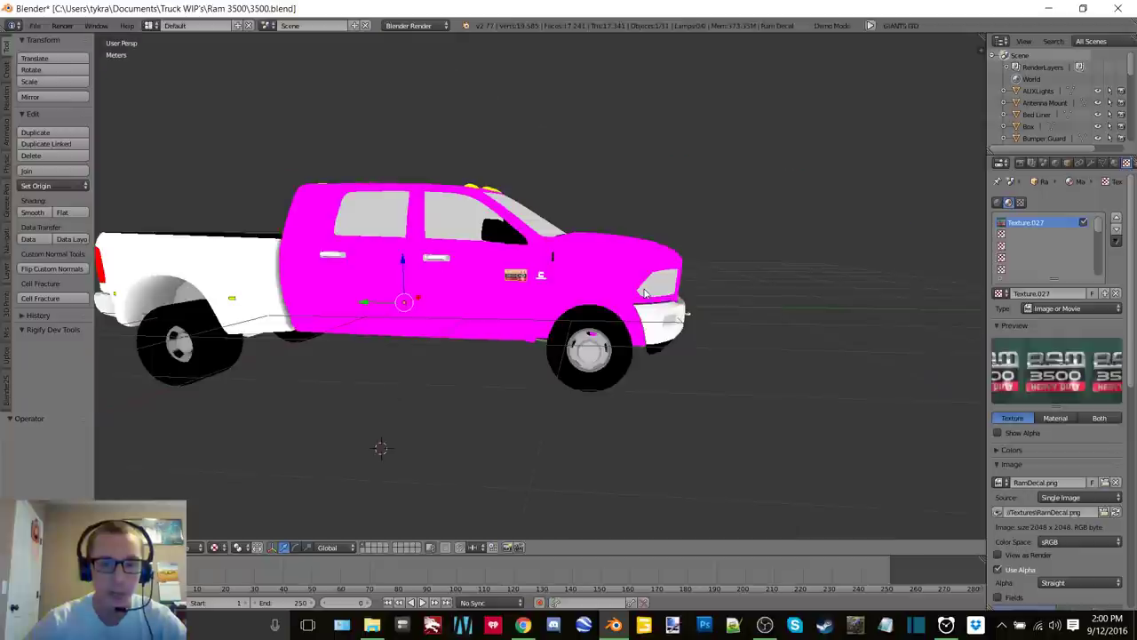
# Examine the whole textured truck from both sides, the front and the rear
pyautogui.moveTo(538, 290); pyautogui.dragTo(659, 281, button='middle')
pyautogui.scroll(3, 419, 330)
pyautogui.scroll(-2, 659, 280)
pyautogui.moveTo(462, 274); pyautogui.dragTo(561, 304, button='middle')
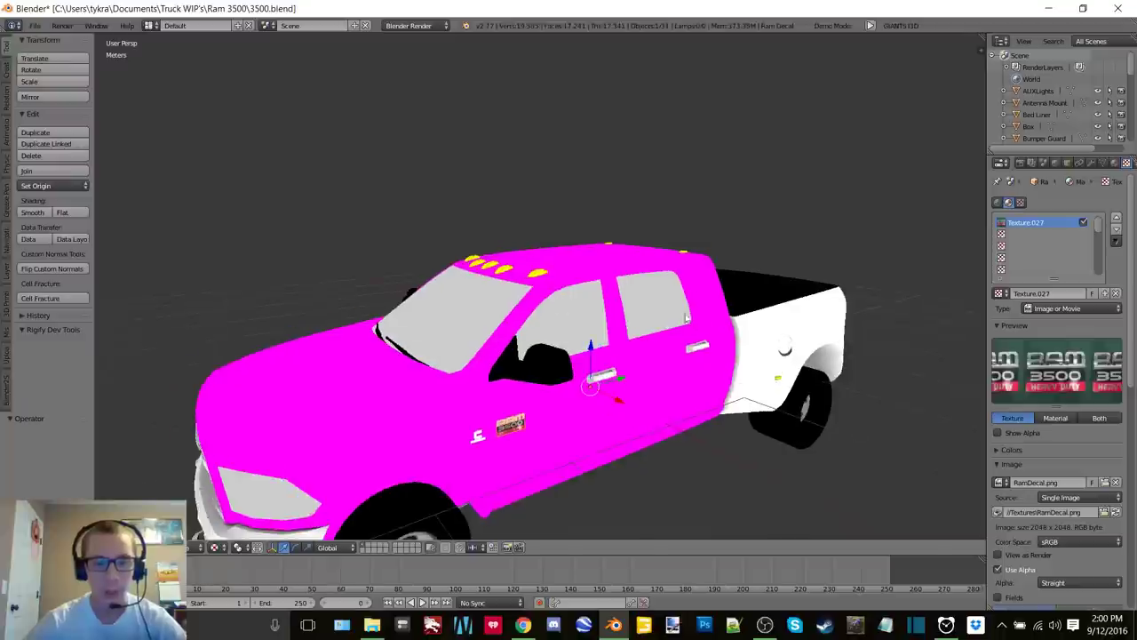
pyautogui.scroll(-2, 636, 289)
pyautogui.moveTo(637, 291); pyautogui.dragTo(525, 251, button='middle')
pyautogui.scroll(2, 564, 211)
pyautogui.scroll(3, 528, 256)
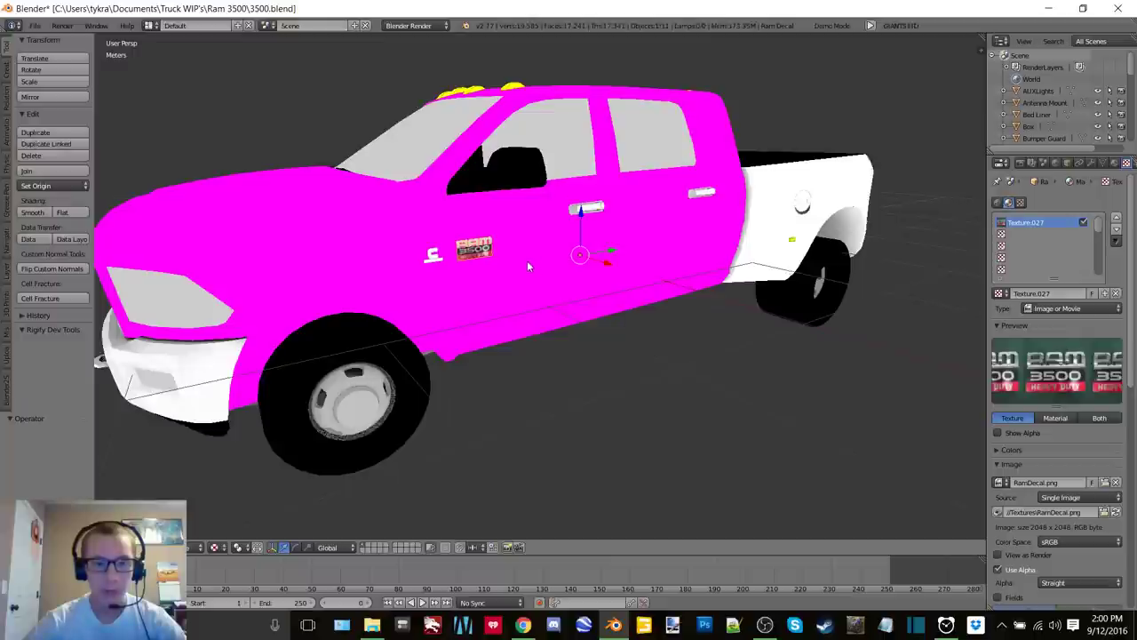
pyautogui.scroll(-3, 572, 357)
pyautogui.keyDown('shift'); pyautogui.moveTo(469, 296); pyautogui.dragTo(538, 289, button='middle'); pyautogui.keyUp('shift')
pyautogui.moveTo(538, 288); pyautogui.dragTo(605, 256, button='middle')
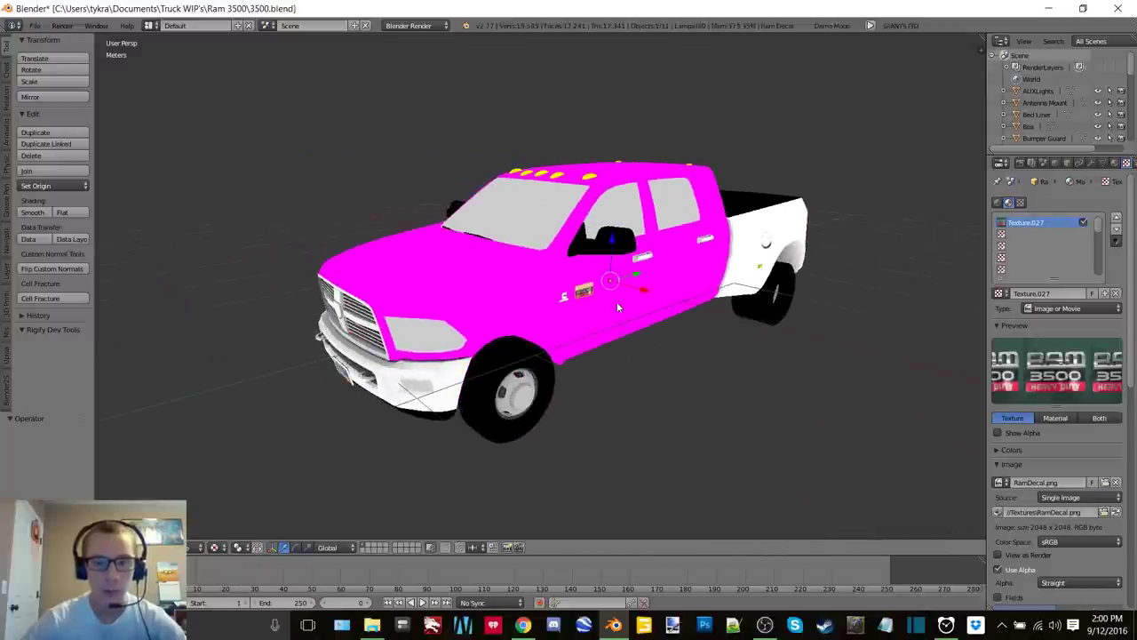
pyautogui.moveTo(619, 306); pyautogui.dragTo(511, 311, button='middle')
pyautogui.scroll(10, 520, 284)
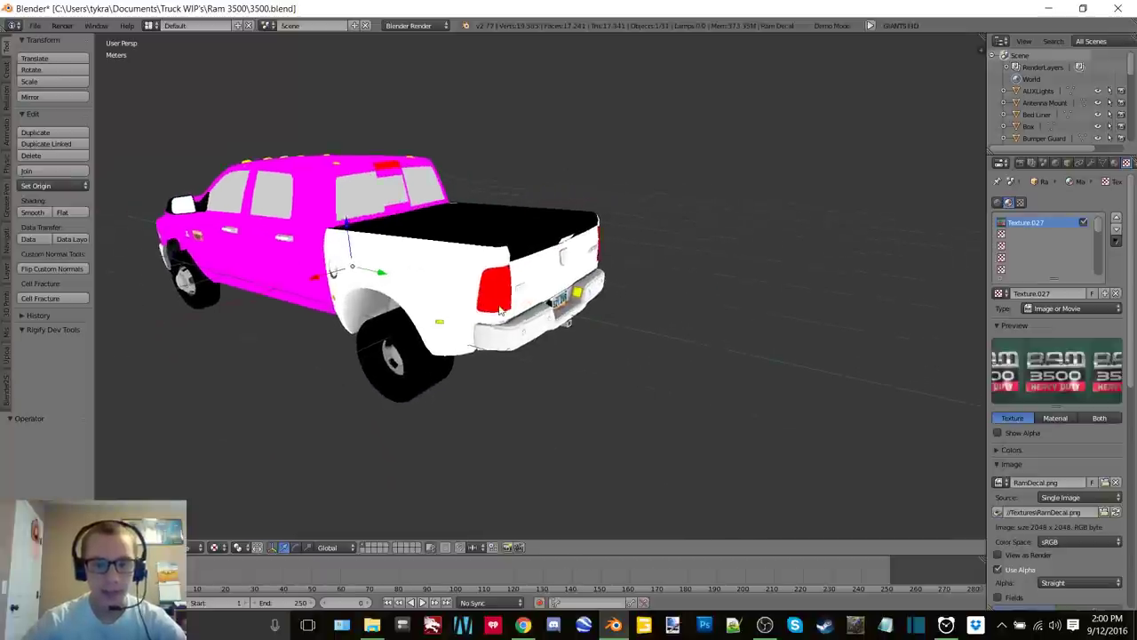
pyautogui.scroll(-10, 503, 279)
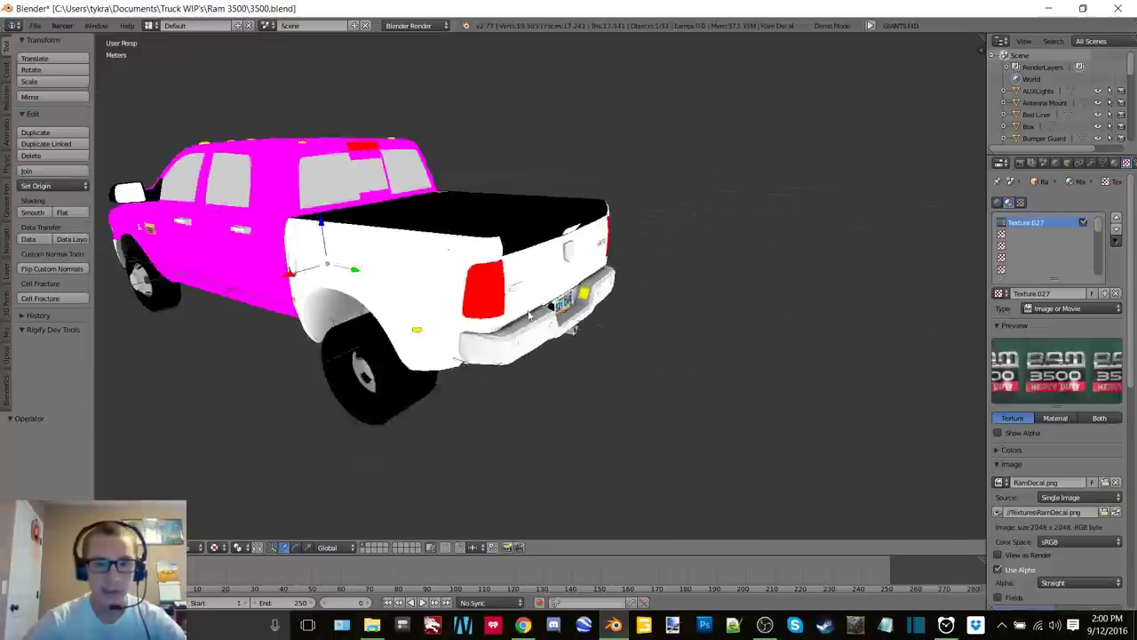
# Examine the North Dakota licence plate texture on the front bumper up close and from several angles
pyautogui.moveTo(503, 281); pyautogui.dragTo(636, 259, button='middle')
pyautogui.scroll(4, 553, 299)
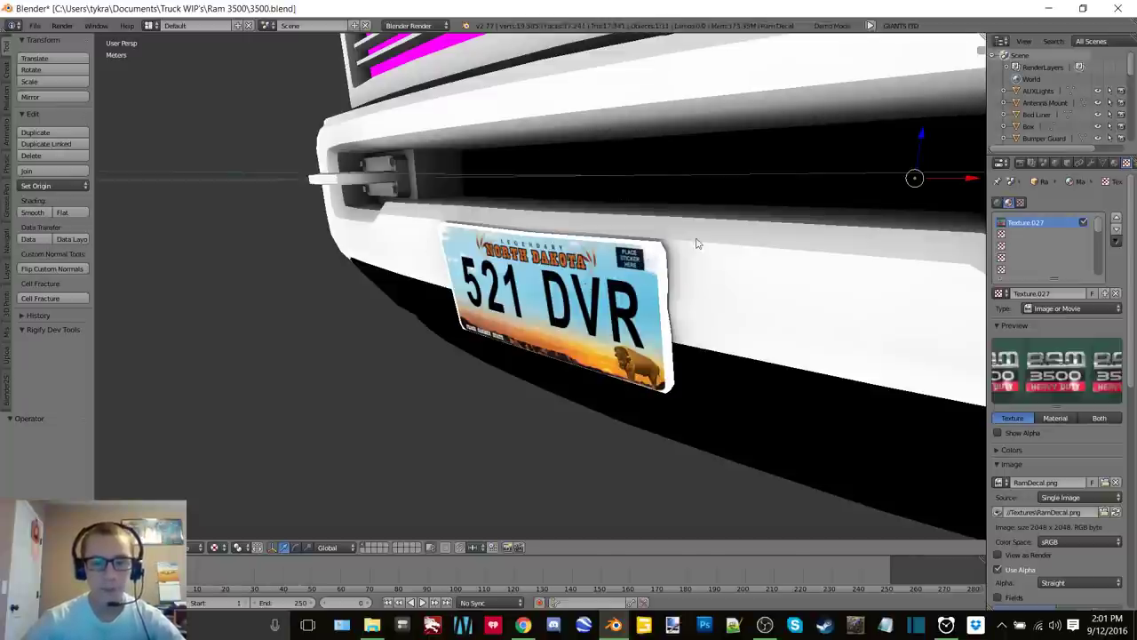
pyautogui.scroll(-3, 697, 242)
pyautogui.moveTo(698, 243); pyautogui.dragTo(568, 178, button='middle')
pyautogui.scroll(2, 508, 222)
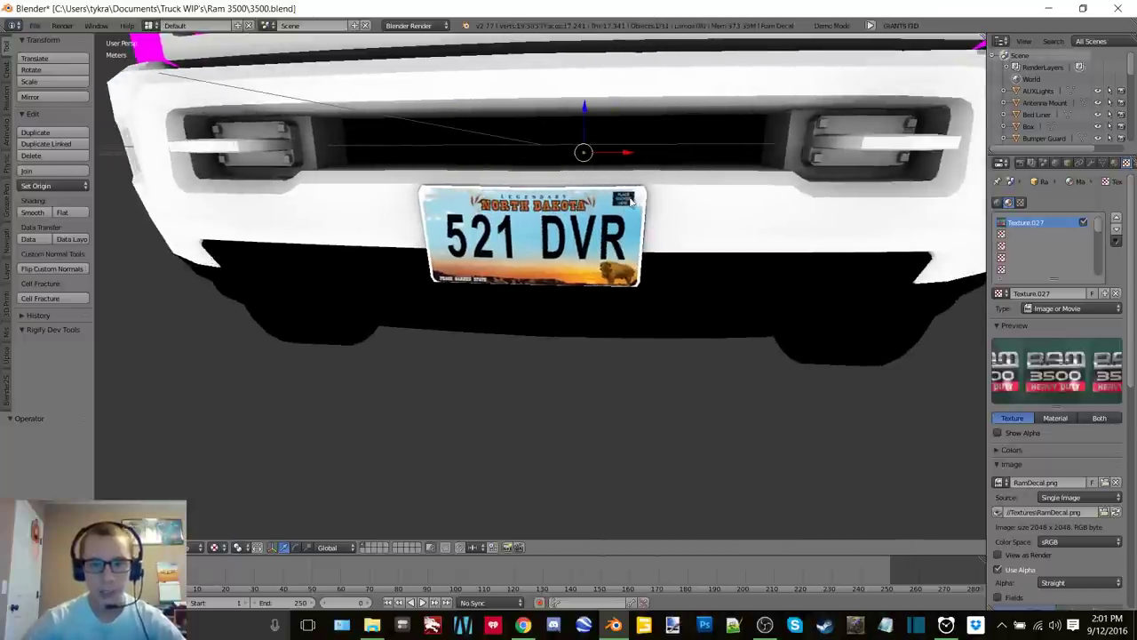
pyautogui.scroll(3, 630, 203)
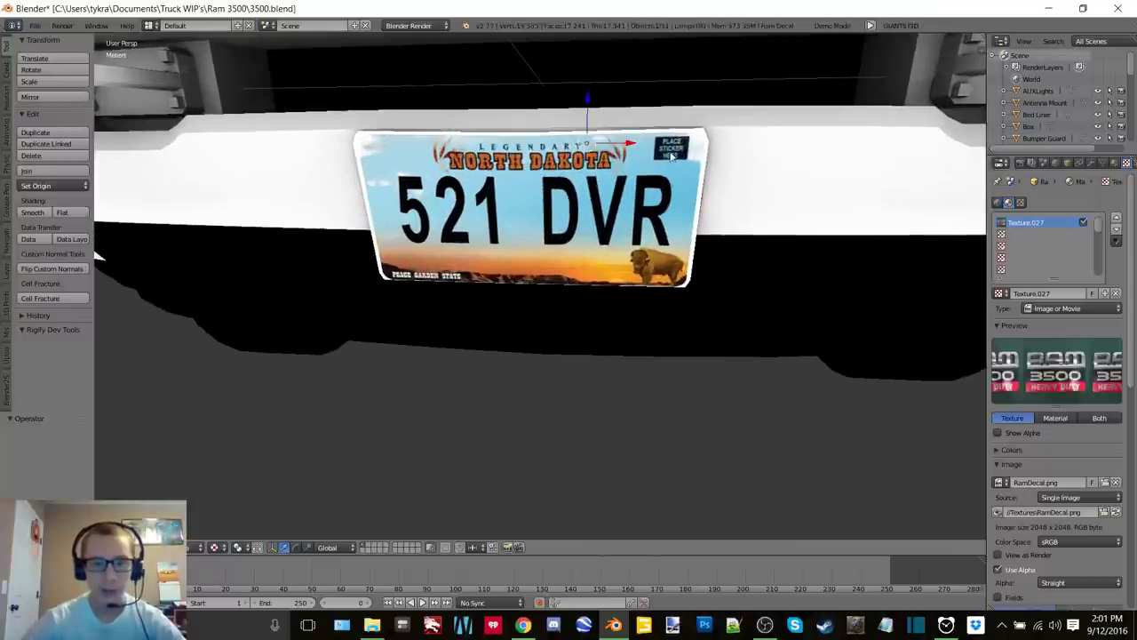
pyautogui.scroll(-6, 671, 155)
pyautogui.moveTo(767, 215); pyautogui.dragTo(364, 269, button='middle')
pyautogui.scroll(4, 592, 276)
pyautogui.scroll(-5, 568, 252)
pyautogui.scroll(4, 510, 298)
pyautogui.scroll(-4, 510, 303)
pyautogui.scroll(-5, 570, 224)
pyautogui.scroll(-1, 539, 253)
# Hide the Cab object and inspect the remaining truck parts
pyautogui.keyDown('shift'); pyautogui.moveTo(738, 279); pyautogui.dragTo(537, 294, button='middle'); pyautogui.keyUp('shift')
pyautogui.moveTo(600, 273); pyautogui.dragTo(658, 281, button='middle')
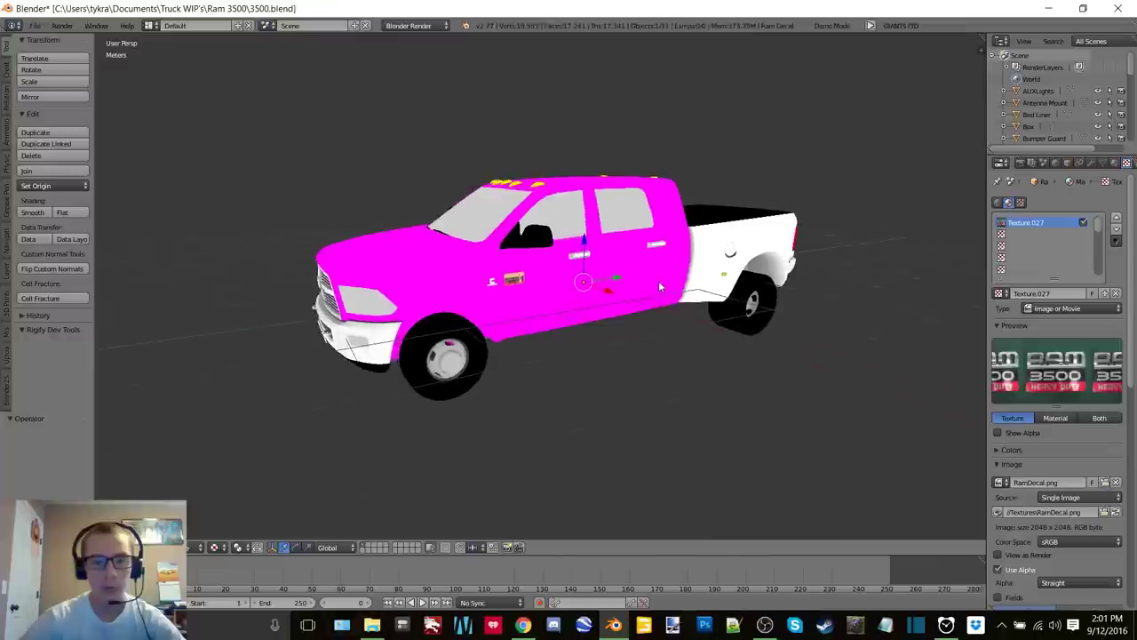
pyautogui.scroll(-2, 1053, 125)
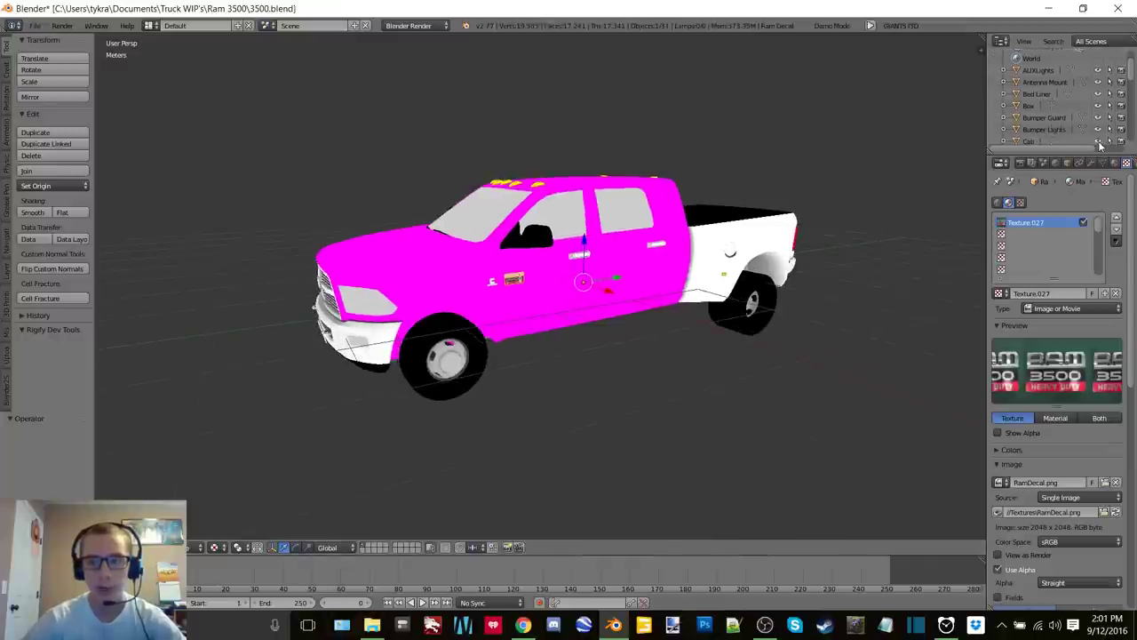
pyautogui.click(1099, 143)
pyautogui.moveTo(640, 257); pyautogui.dragTo(604, 270, button='middle')
pyautogui.scroll(1, 578, 271)
pyautogui.scroll(-1, 603, 267)
pyautogui.moveTo(716, 277); pyautogui.dragTo(694, 268, button='middle')
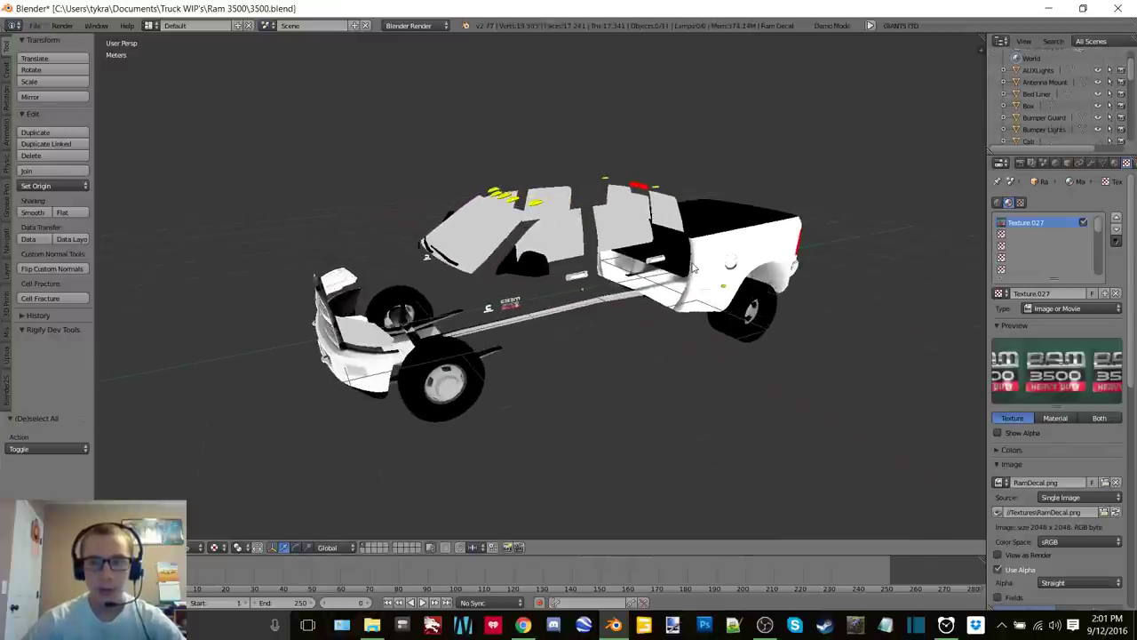
# Select all visible truck parts and export the model in i3d format as 3500.i3d in the Ram 3500 folder
pyautogui.press('a')
pyautogui.scroll(-2, 1048, 99)
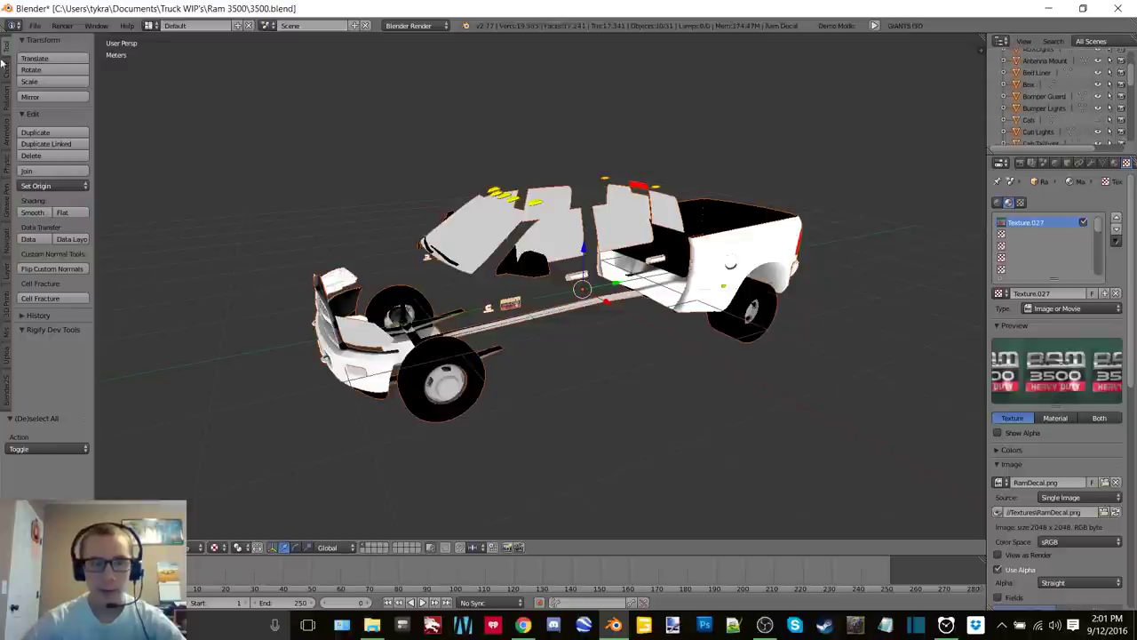
pyautogui.click(34, 25)
pyautogui.moveTo(84, 281)
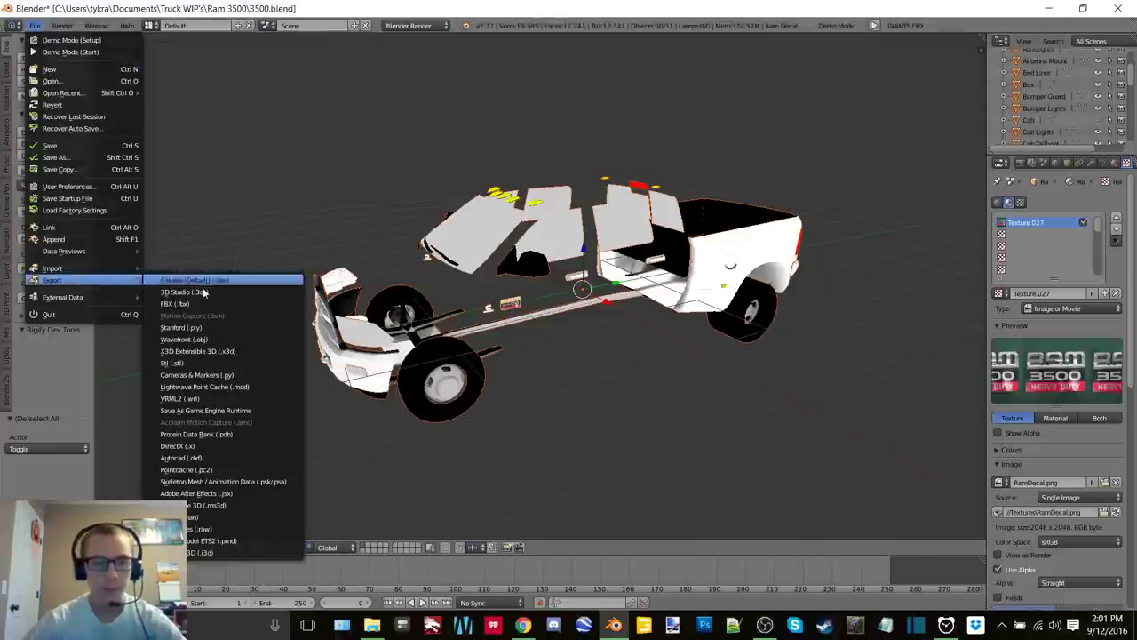
pyautogui.click(226, 542)
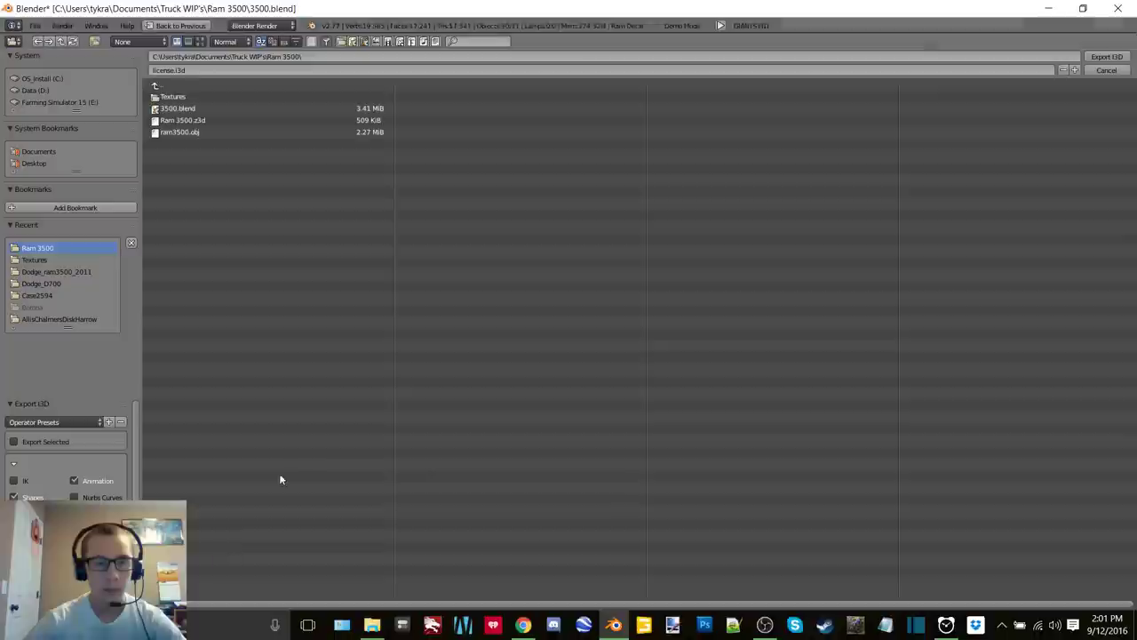
pyautogui.click(159, 70)
pyautogui.press('Return')
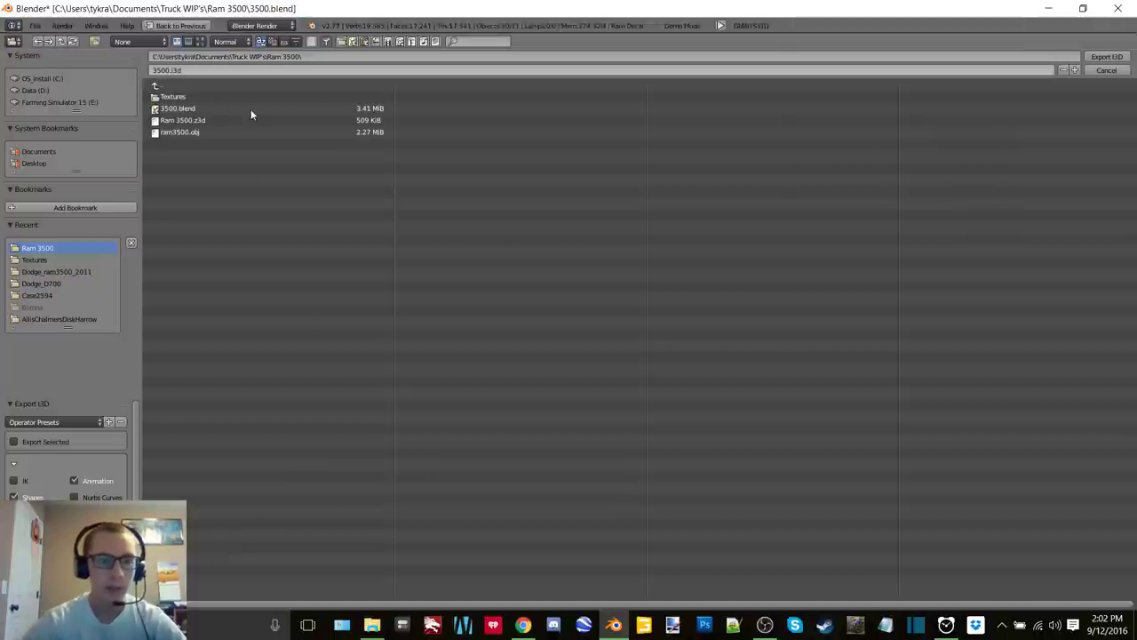
pyautogui.press('Return')
# Export the model in i3d format again, overwriting the existing 3500.i3d file
pyautogui.click(34, 26)
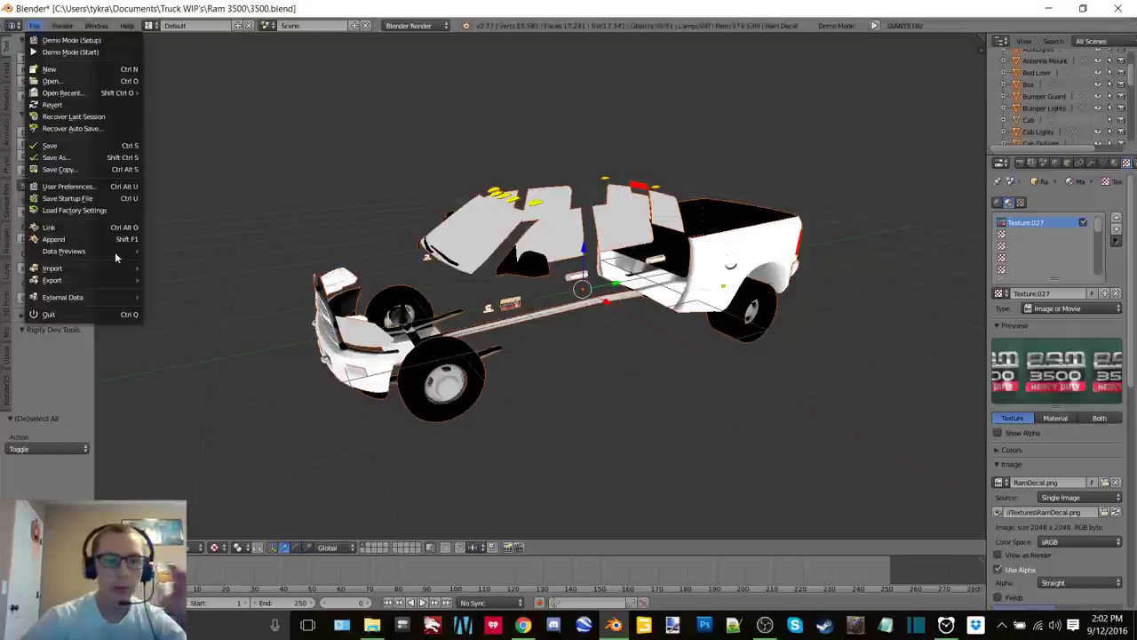
pyautogui.moveTo(107, 285)
pyautogui.click(206, 552)
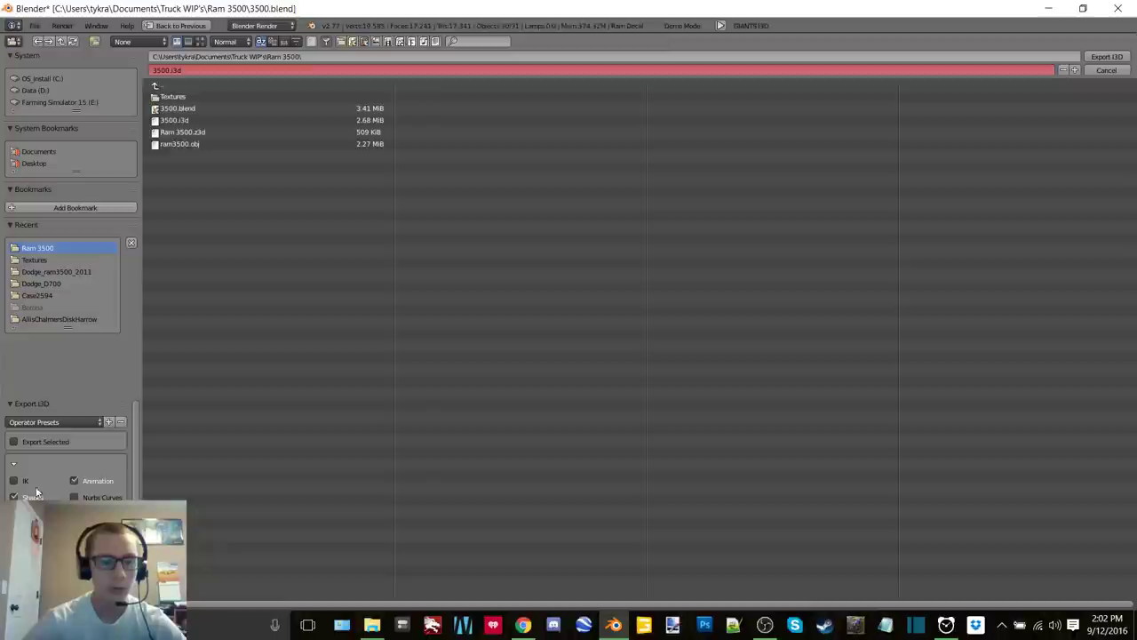
pyautogui.click(206, 120)
pyautogui.doubleClick(205, 120)
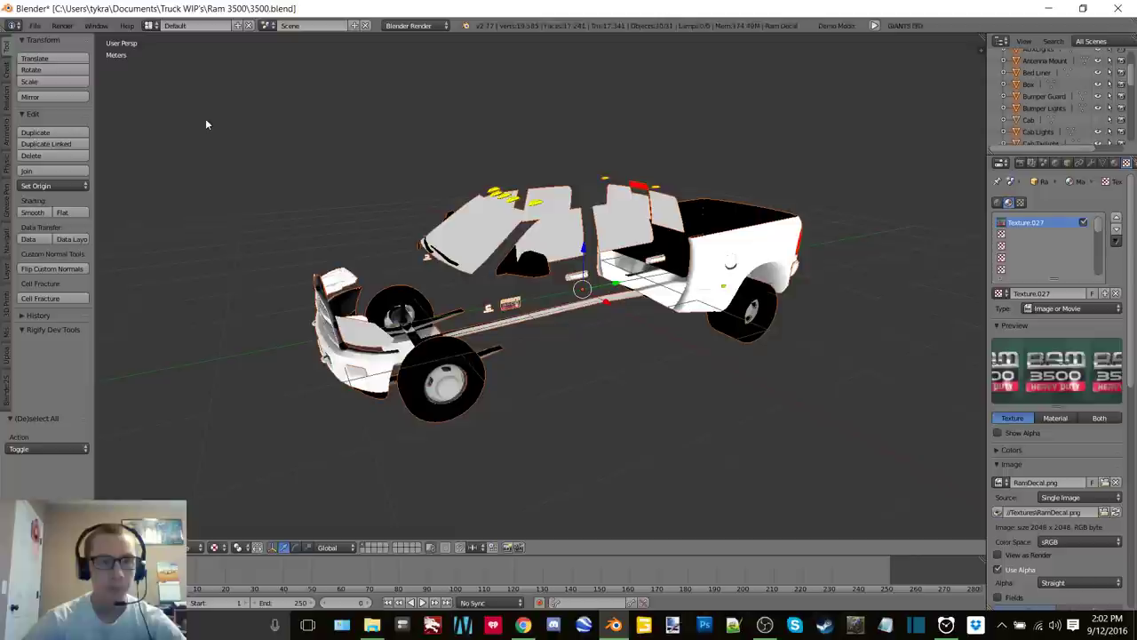
# Minimize Blender, go to the Ram 3500 folder and open 3500.i3d in Notepad++
pyautogui.click(1048, 8)
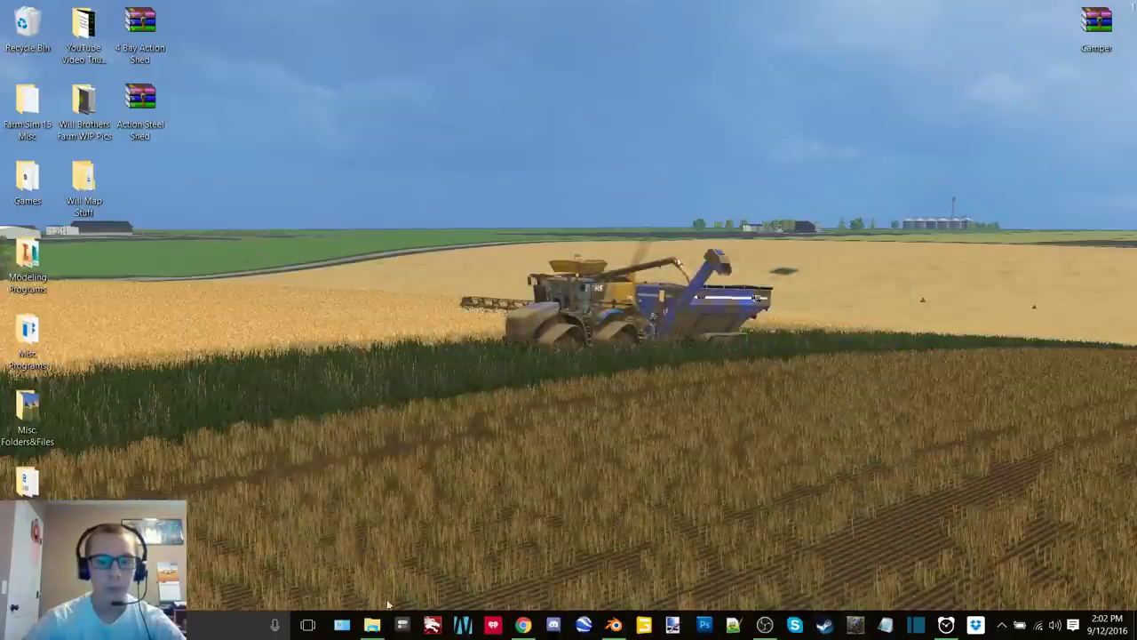
pyautogui.click(372, 624)
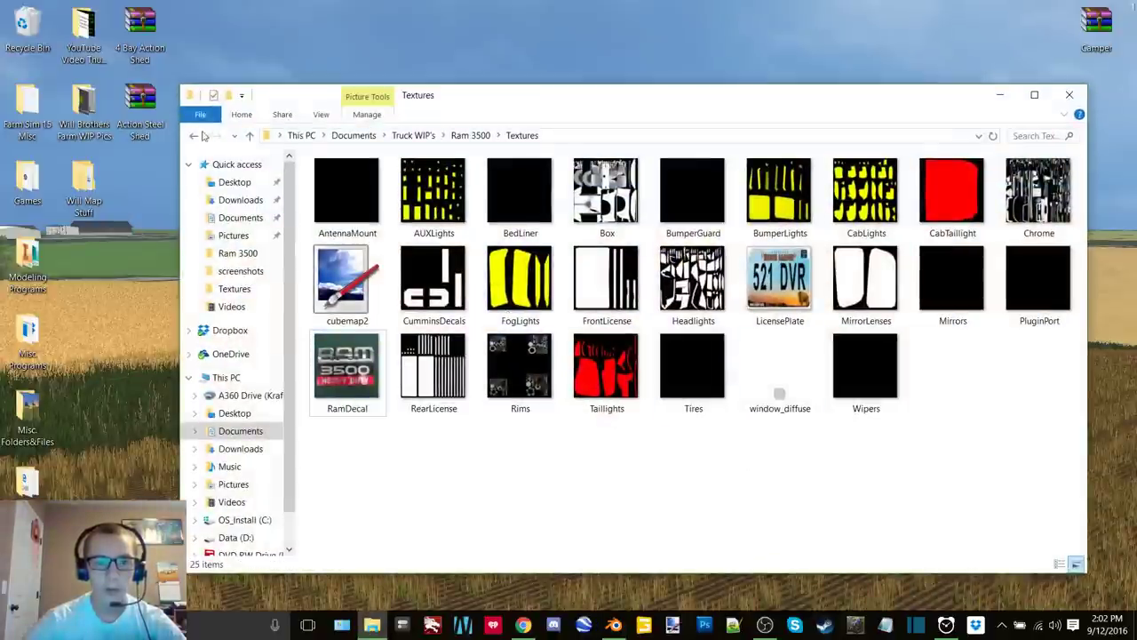
pyautogui.click(194, 135)
pyautogui.click(355, 213)
pyautogui.rightClick(355, 213)
pyautogui.click(426, 272)
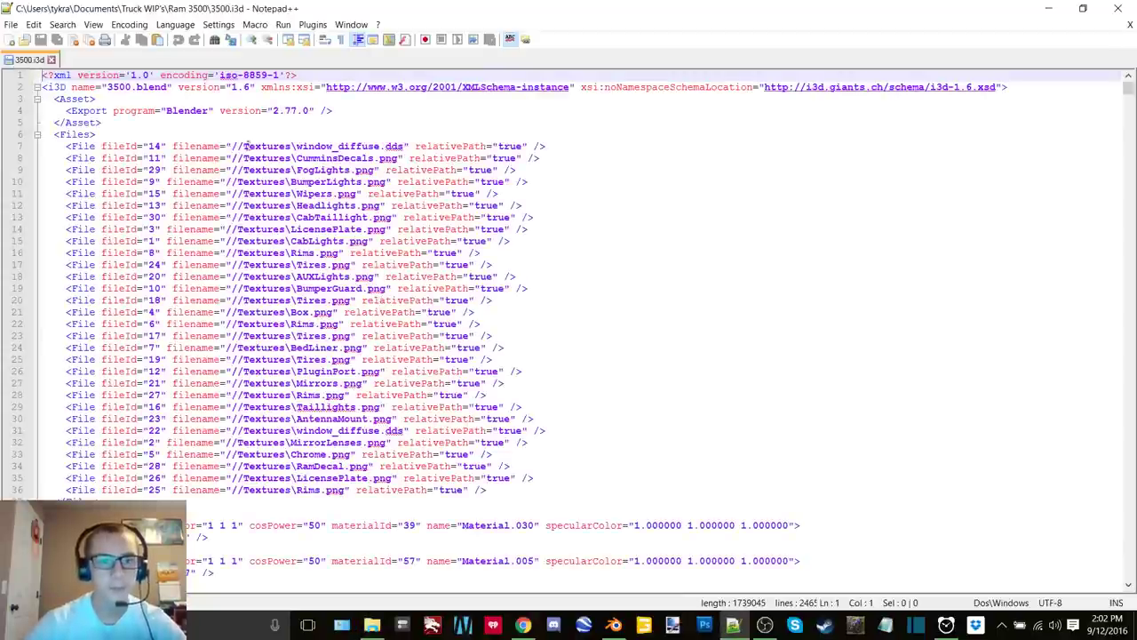
# Remove the // prefix from the first three texture file paths, and close the file without saving
pyautogui.click(241, 145)
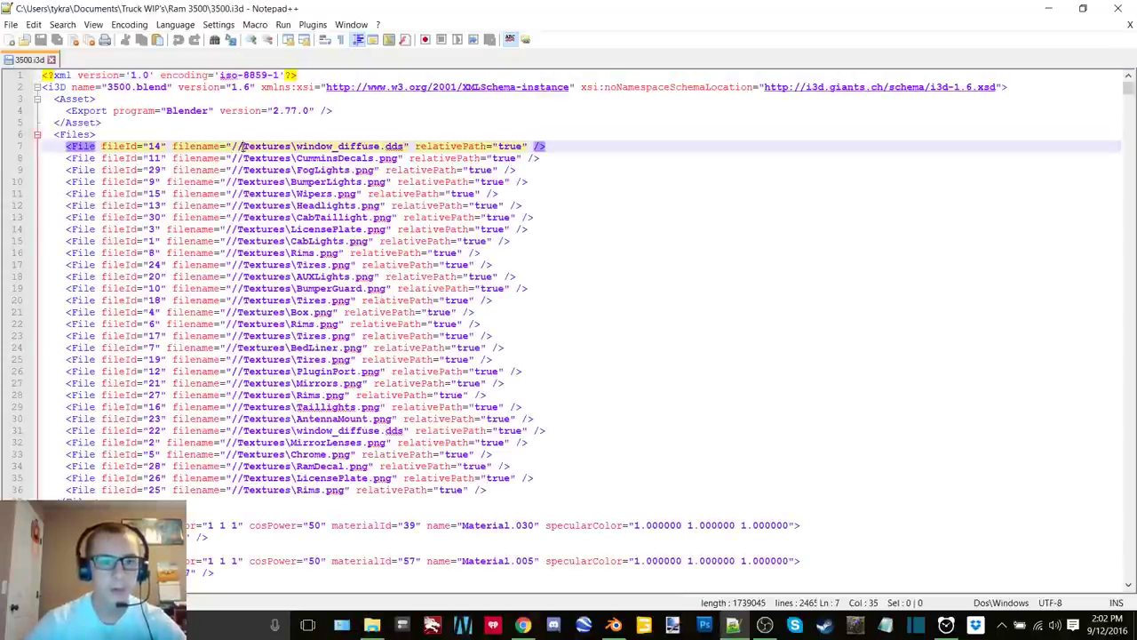
pyautogui.keyDown('alt'); pyautogui.moveTo(241, 146); pyautogui.dragTo(233, 170); pyautogui.keyUp('alt')
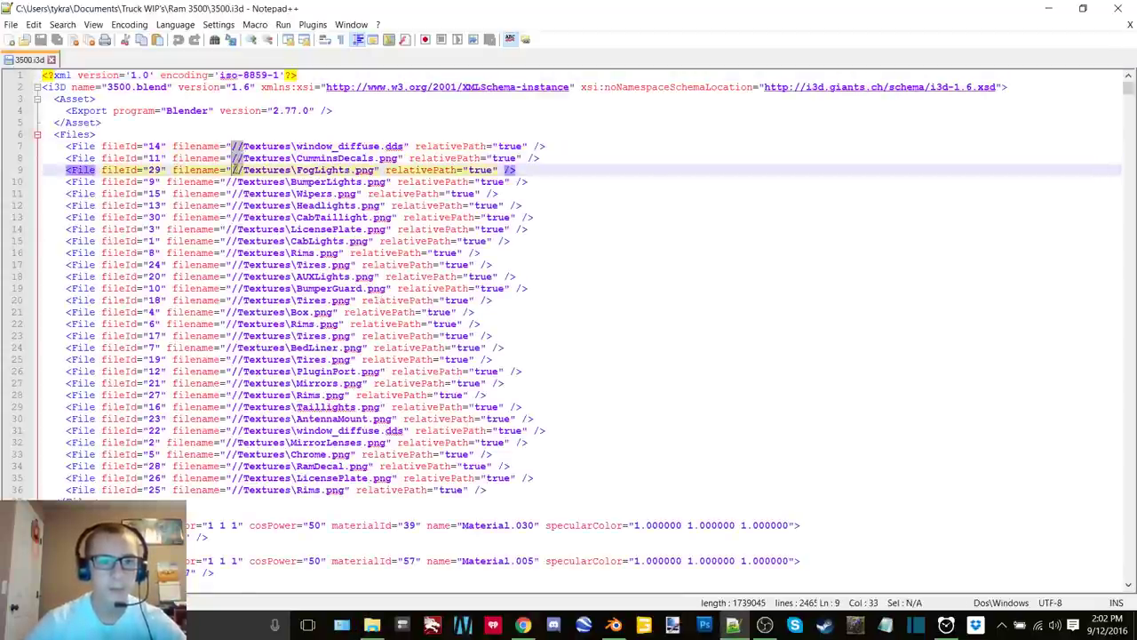
pyautogui.press('Delete')
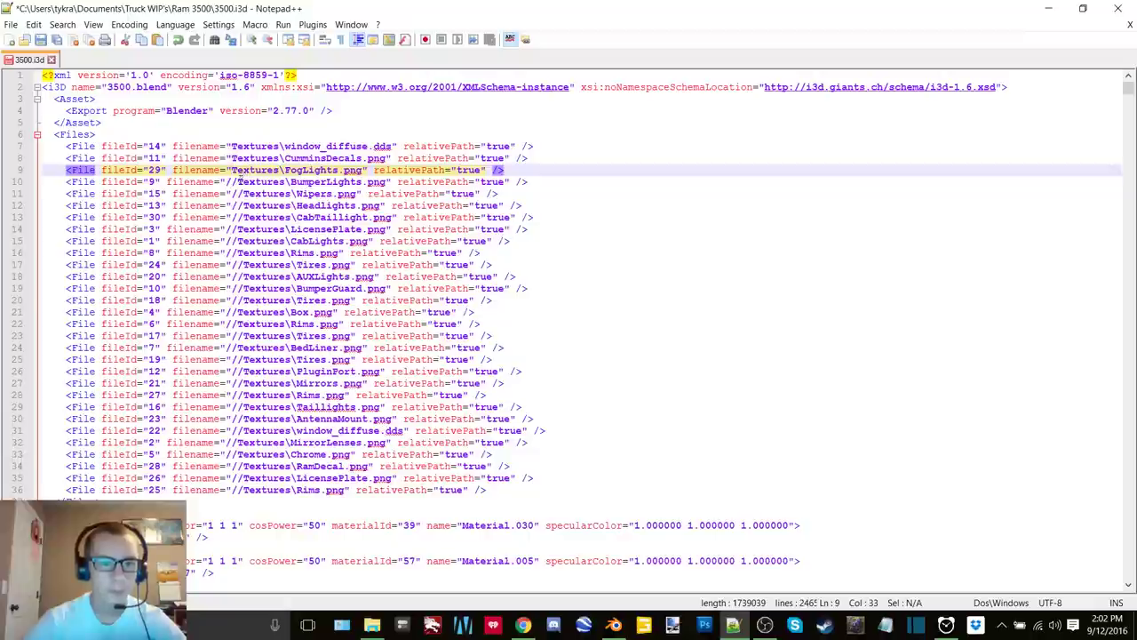
pyautogui.keyDown('alt'); pyautogui.click(230, 182); pyautogui.keyUp('alt')
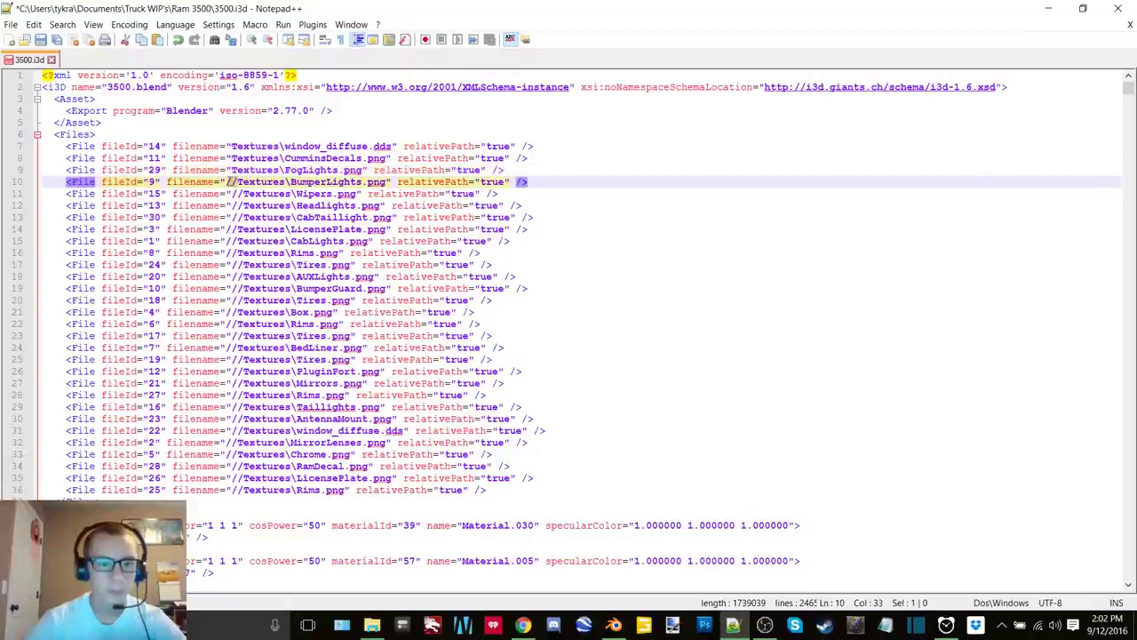
pyautogui.click(1116, 9)
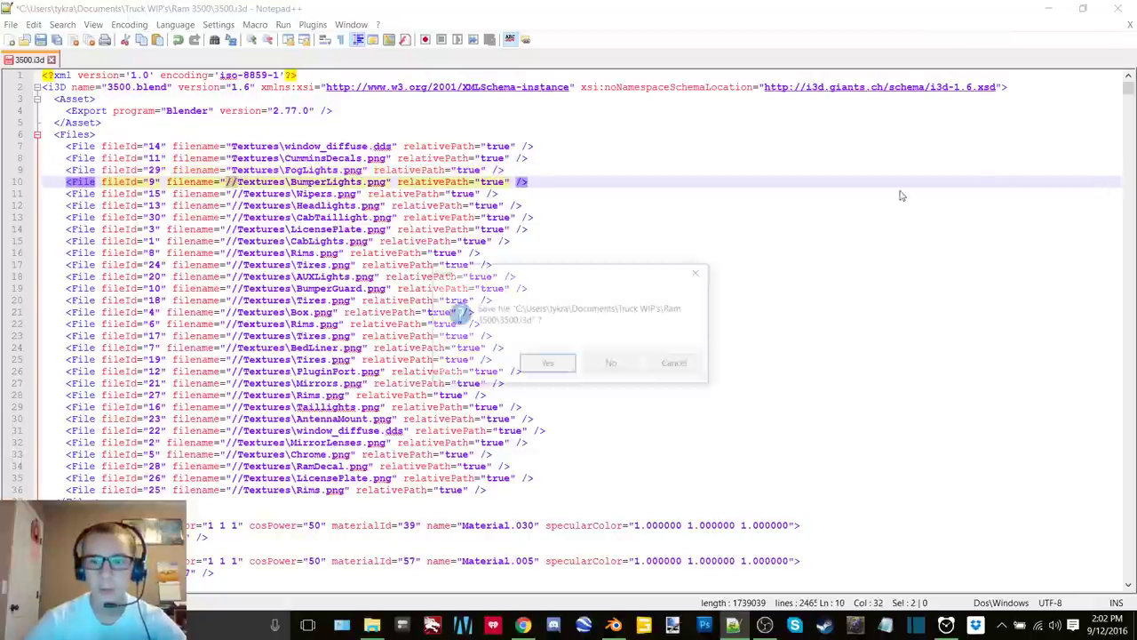
pyautogui.click(622, 363)
# Open the exported 3500.i3d in GIANTS Editor version 6.0.5 and maximize its window
pyautogui.doubleClick(373, 217)
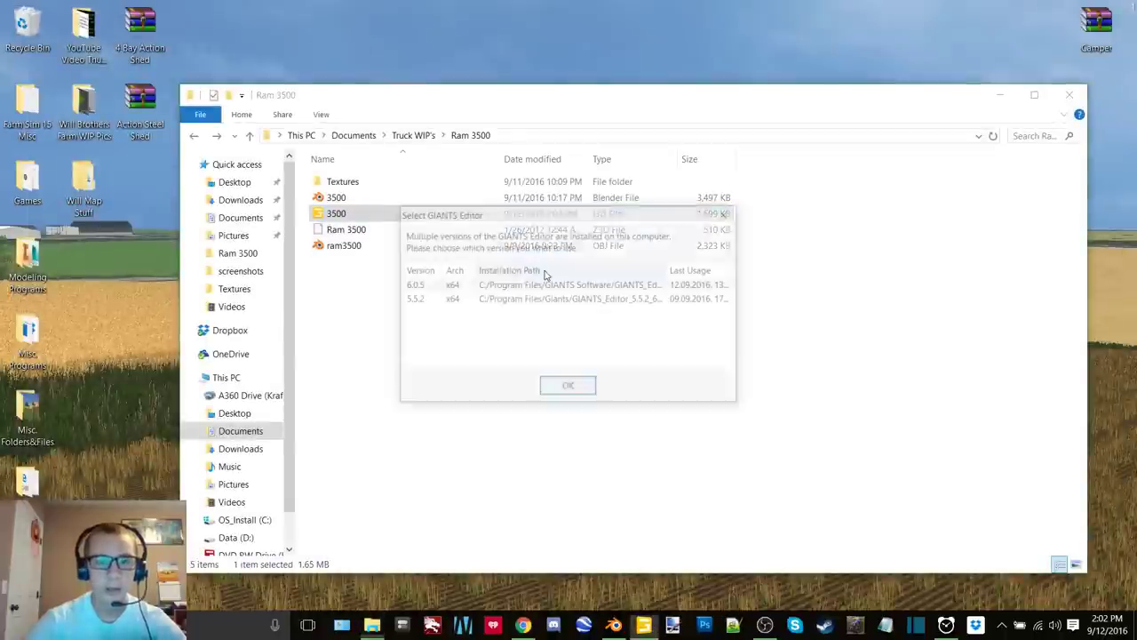
pyautogui.doubleClick(557, 282)
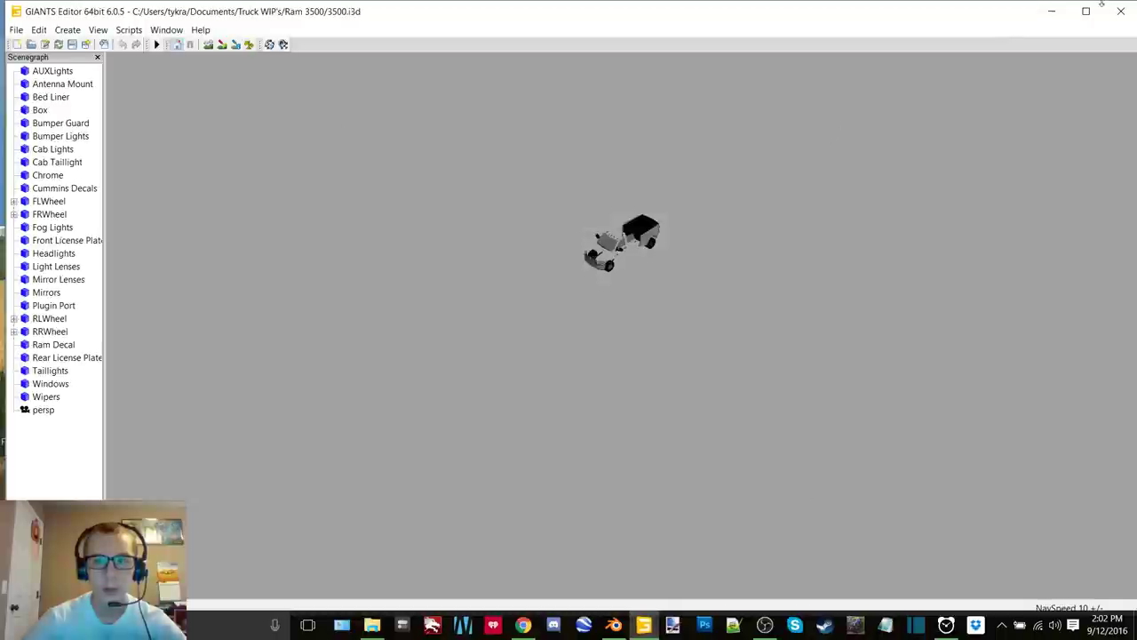
pyautogui.click(1093, 17)
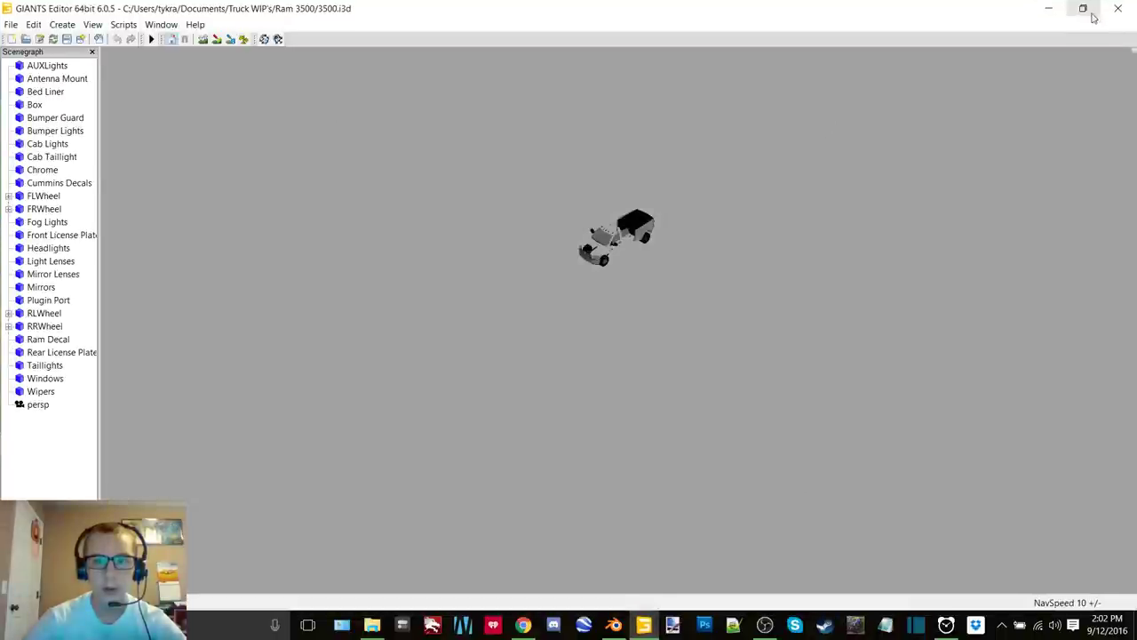
# Examine the exported truck's front end, body and front-left wheel up close, including the wheel rim
pyautogui.scroll(5, 594, 311)
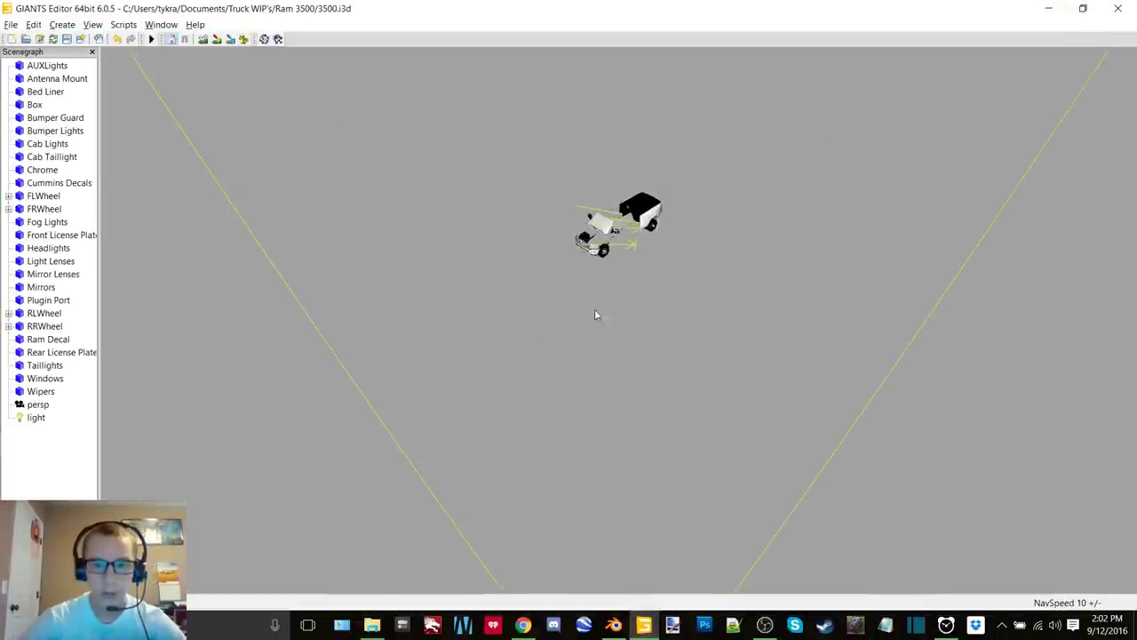
pyautogui.scroll(10, 581, 320)
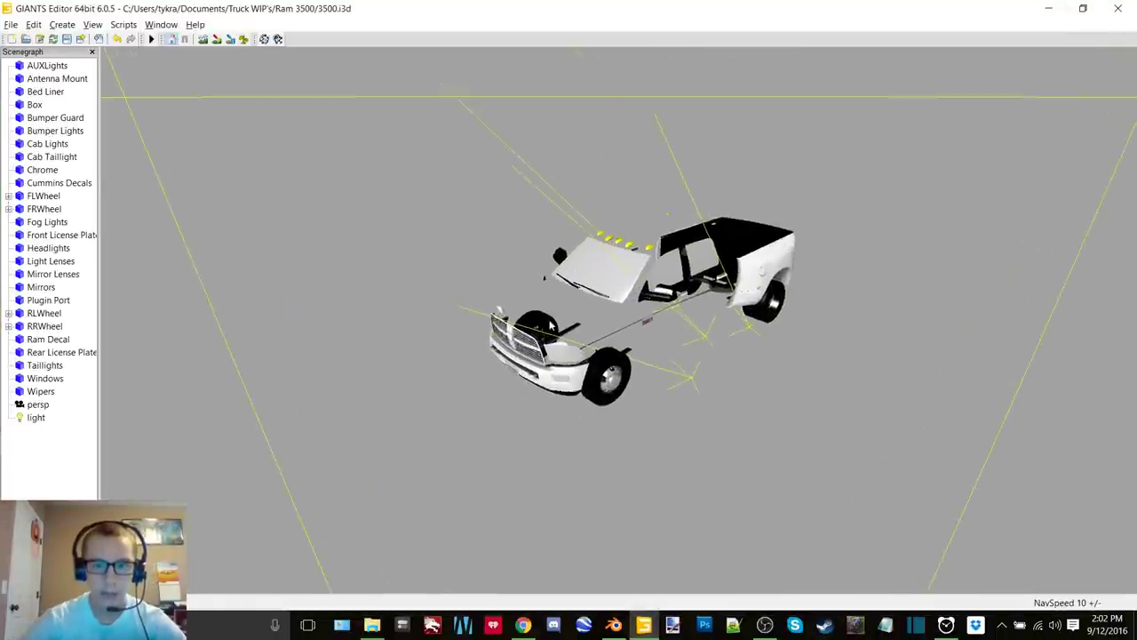
pyautogui.keyDown('alt'); pyautogui.moveTo(585, 308); pyautogui.dragTo(569, 319, button='middle'); pyautogui.keyUp('alt')
pyautogui.scroll(4, 565, 316)
pyautogui.keyDown('alt'); pyautogui.moveTo(564, 315); pyautogui.dragTo(472, 268); pyautogui.keyUp('alt')
pyautogui.scroll(8, 487, 314)
pyautogui.scroll(-5, 524, 286)
pyautogui.keyDown('alt'); pyautogui.moveTo(538, 288); pyautogui.dragTo(573, 308, button='middle'); pyautogui.keyUp('alt')
pyautogui.scroll(6, 537, 302)
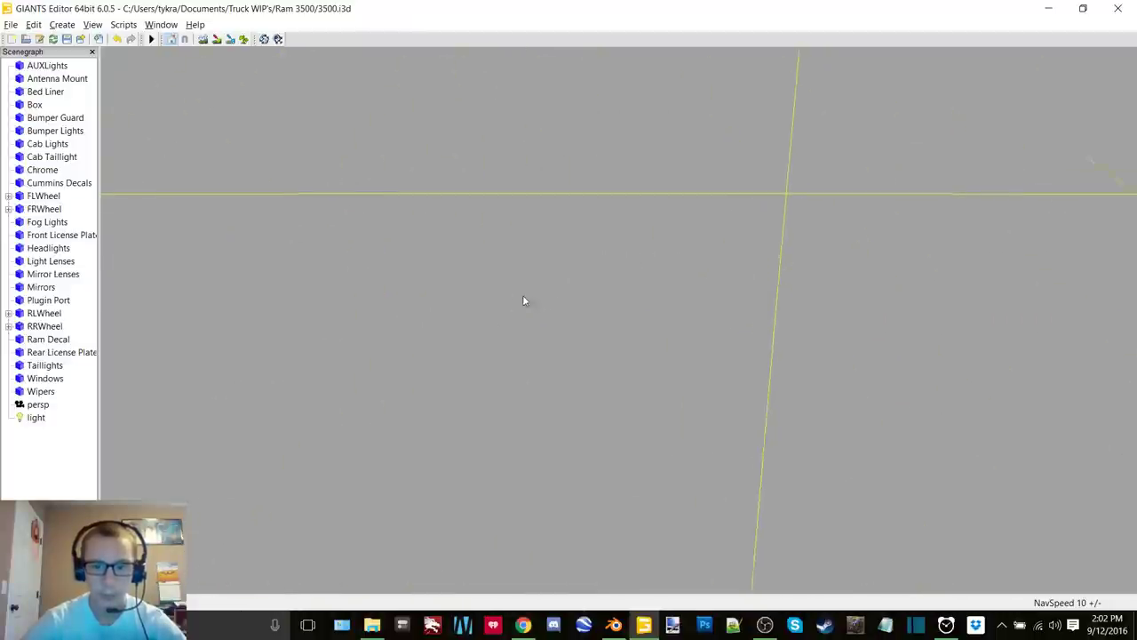
pyautogui.keyDown('alt'); pyautogui.moveTo(525, 300); pyautogui.dragTo(859, 295); pyautogui.keyUp('alt')
pyautogui.scroll(-3, 859, 295)
pyautogui.keyDown('alt'); pyautogui.moveTo(757, 266); pyautogui.dragTo(578, 345, button='middle'); pyautogui.keyUp('alt')
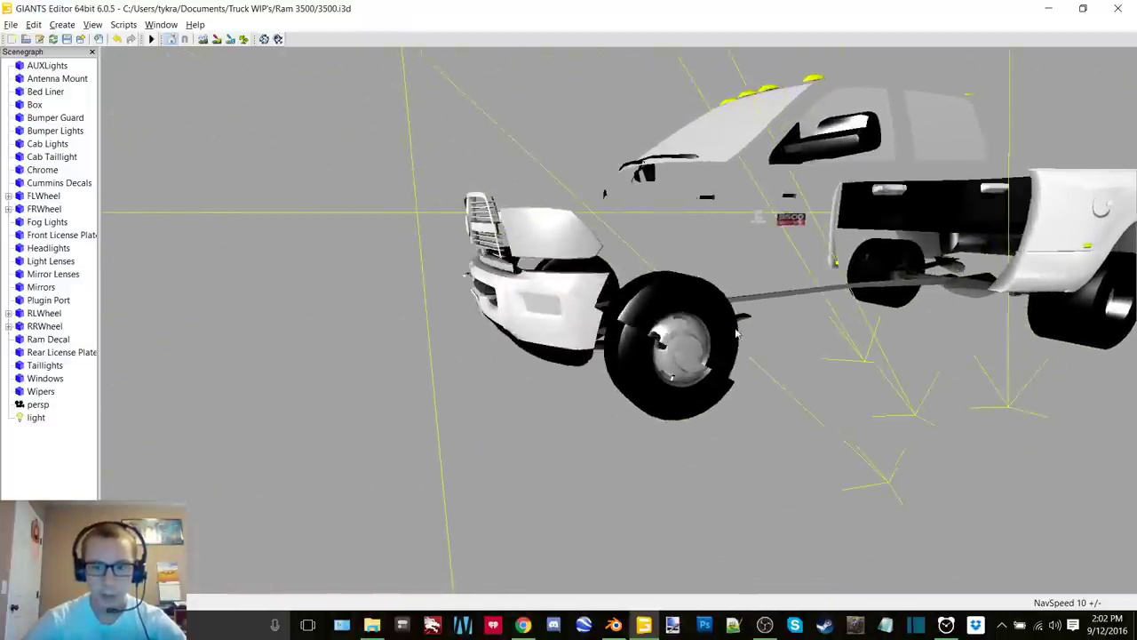
pyautogui.scroll(3, 573, 347)
pyautogui.scroll(-3, 573, 345)
pyautogui.keyDown('alt'); pyautogui.moveTo(574, 344); pyautogui.dragTo(541, 364); pyautogui.keyUp('alt')
pyautogui.keyDown('alt'); pyautogui.moveTo(542, 364); pyautogui.dragTo(558, 381, button='middle'); pyautogui.keyUp('alt')
pyautogui.scroll(5, 572, 375)
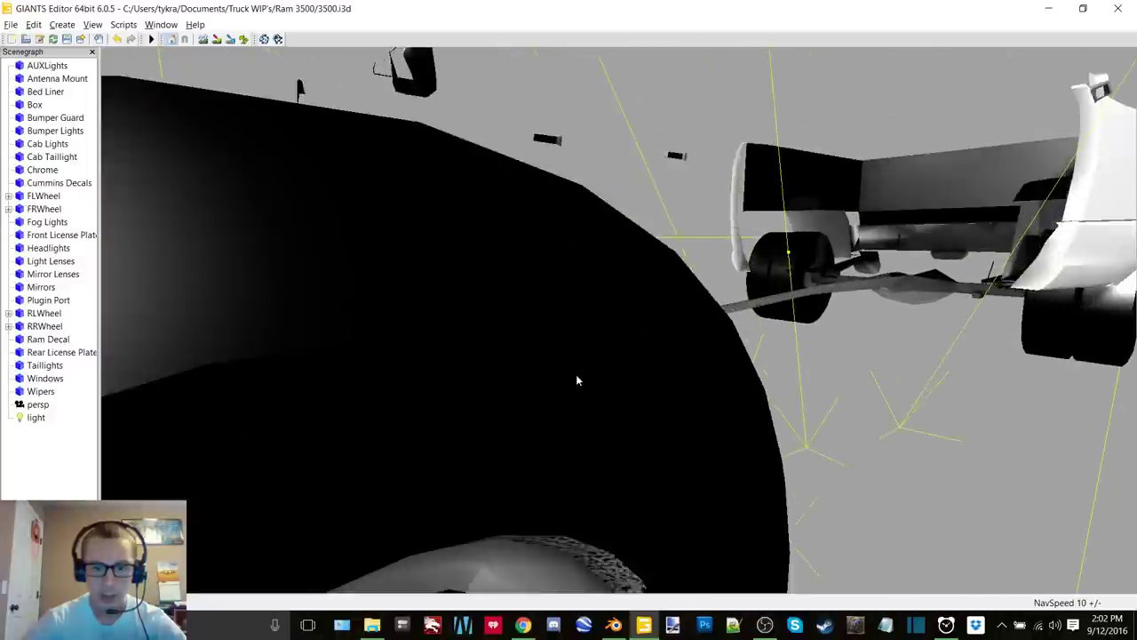
pyautogui.scroll(-1, 576, 374)
pyautogui.scroll(-5, 597, 357)
pyautogui.scroll(7, 571, 364)
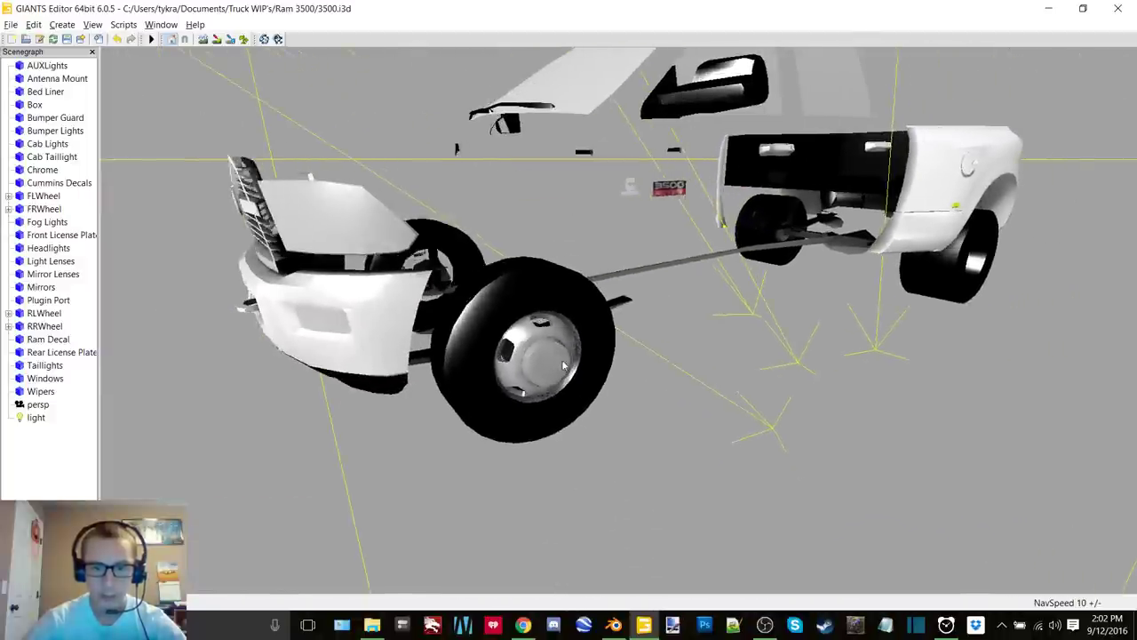
pyautogui.scroll(3, 546, 367)
pyautogui.scroll(-4, 523, 373)
pyautogui.scroll(1, 497, 400)
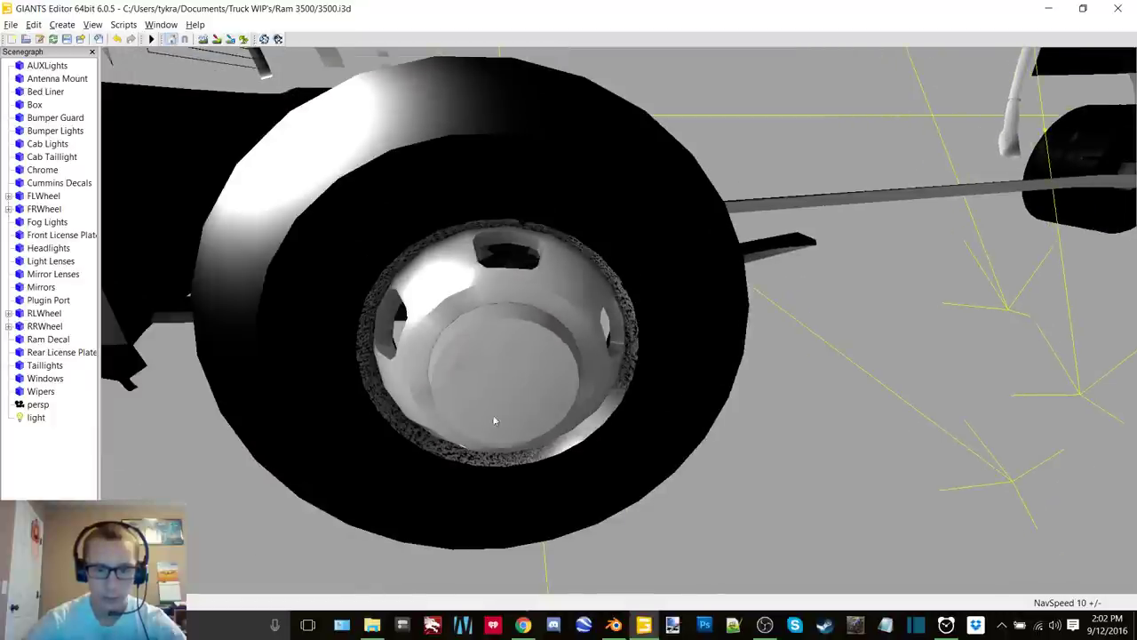
pyautogui.click(490, 435)
pyautogui.scroll(-6, 533, 399)
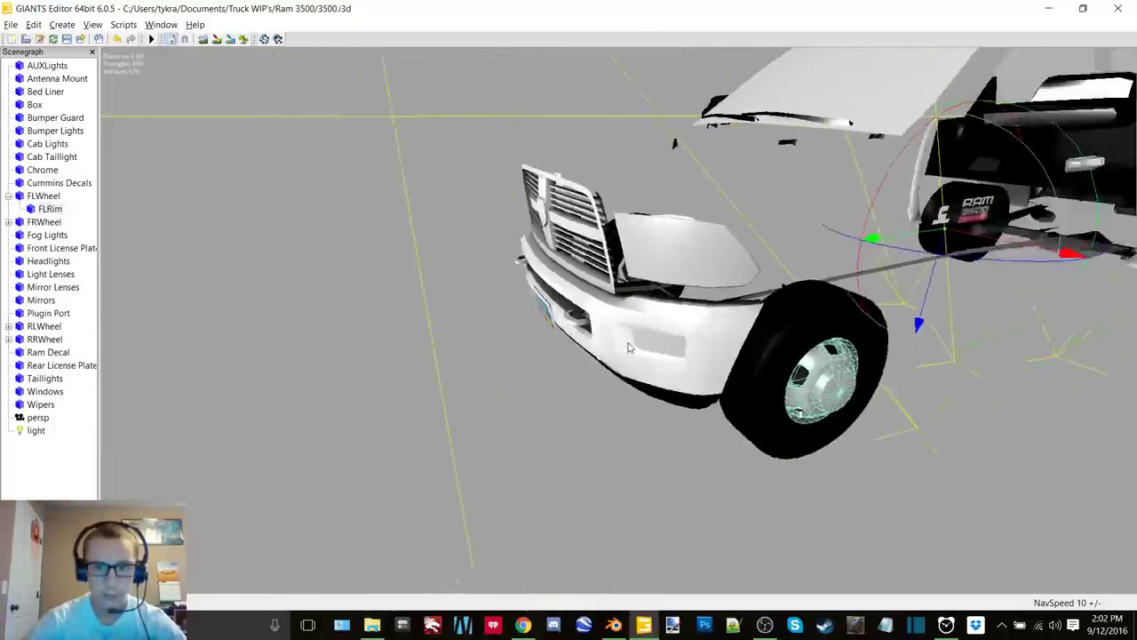
# Select the truck's chrome parts and show the material editing settings
pyautogui.click(620, 352)
pyautogui.click(161, 24)
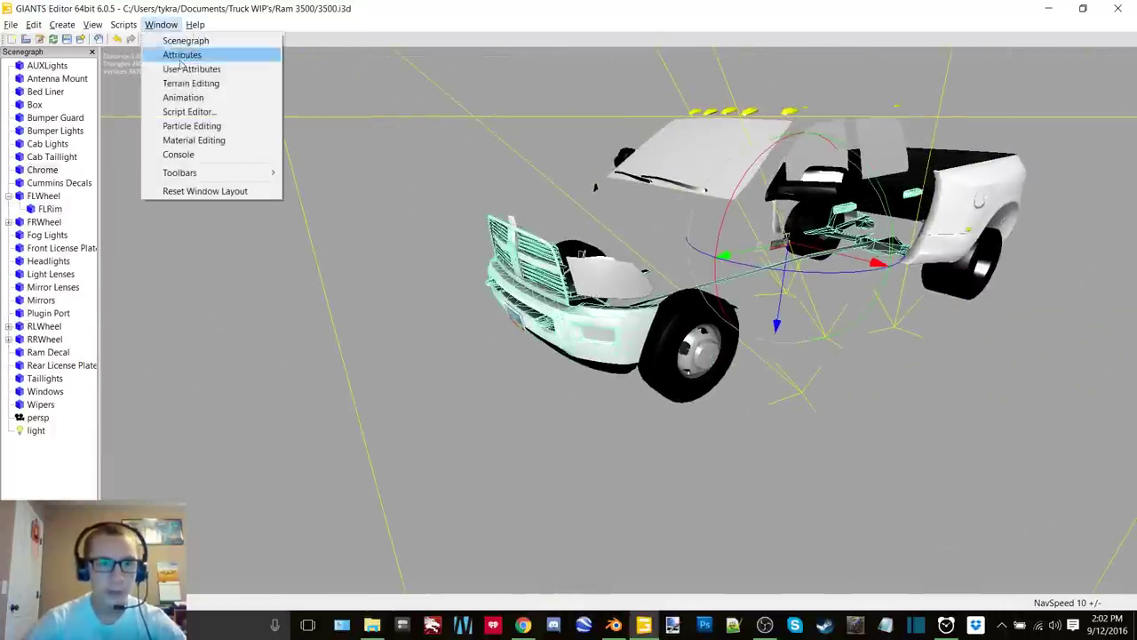
pyautogui.click(204, 140)
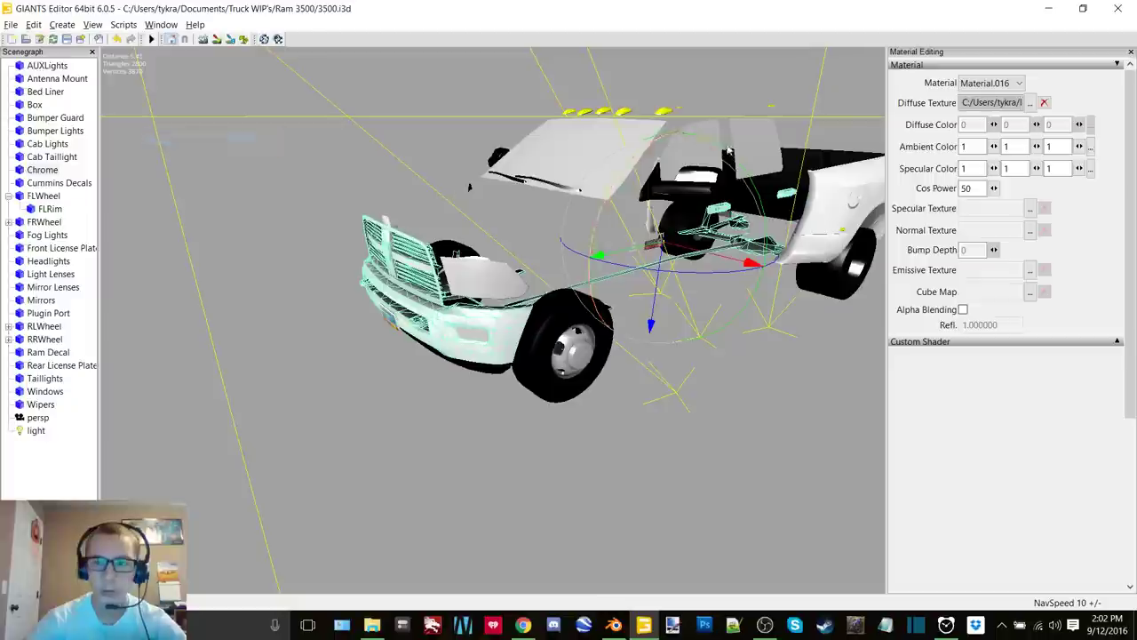
# Assign the cubemap2 texture from the Textures folder as the chrome material's cube map and inspect the grille and bumper
pyautogui.click(1031, 291)
pyautogui.click(312, 96)
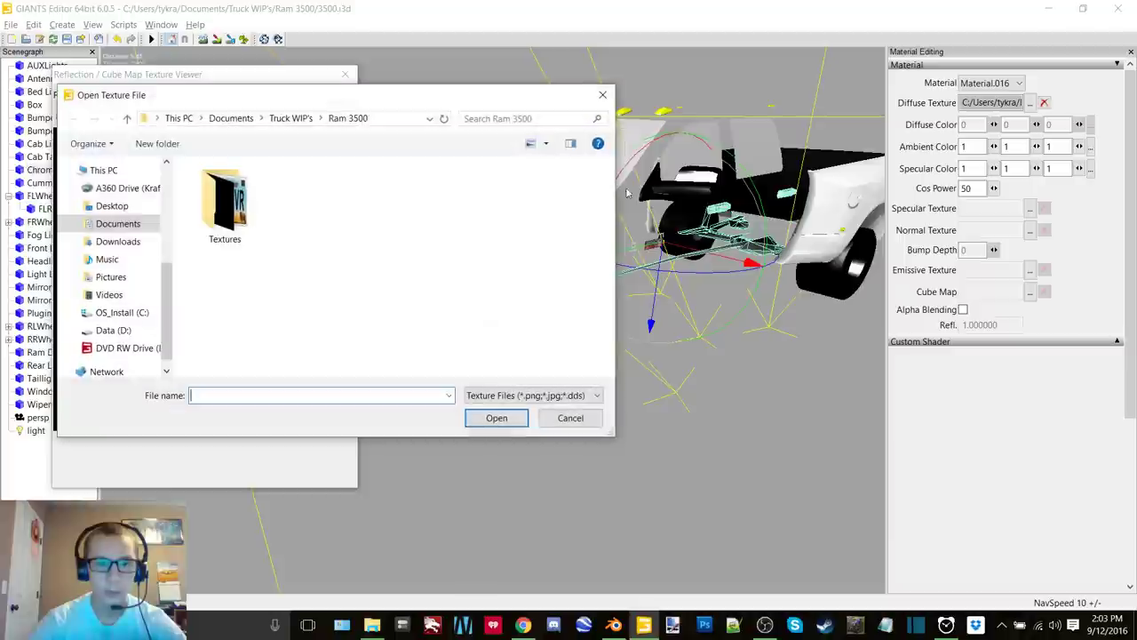
pyautogui.doubleClick(245, 210)
pyautogui.doubleClick(551, 284)
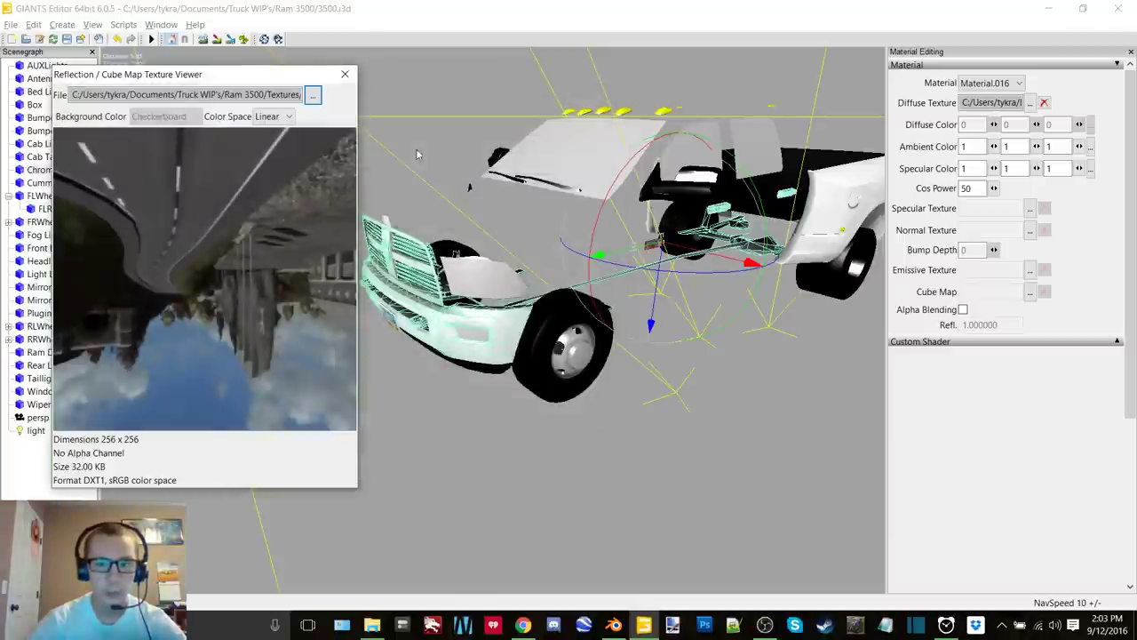
pyautogui.click(350, 77)
pyautogui.scroll(6, 417, 204)
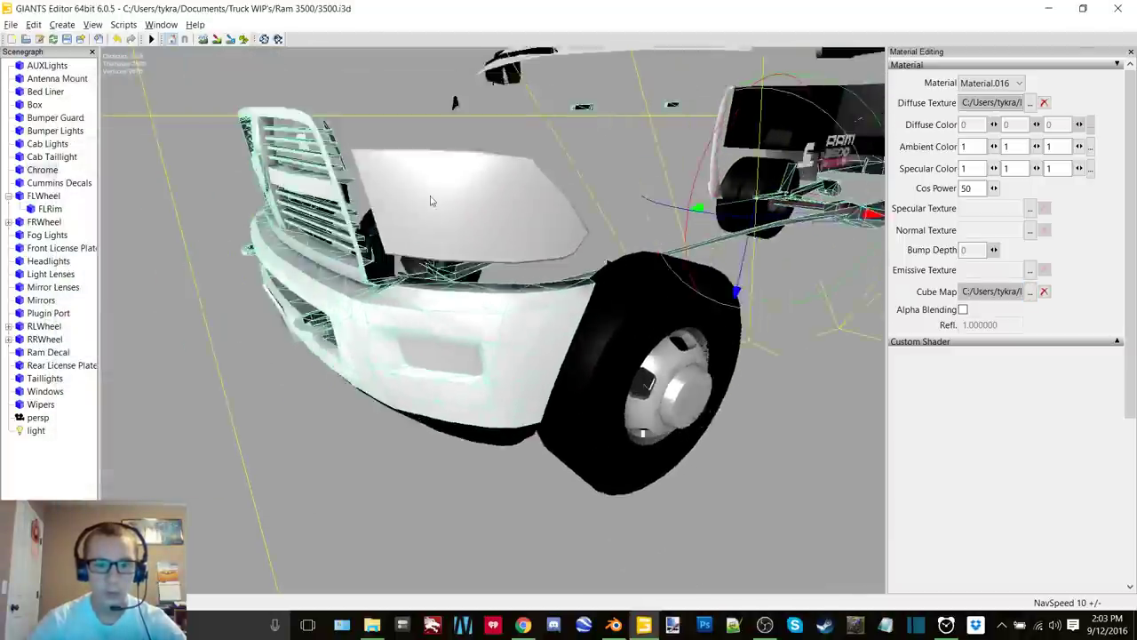
pyautogui.keyDown('alt'); pyautogui.moveTo(431, 200); pyautogui.dragTo(497, 490); pyautogui.keyUp('alt')
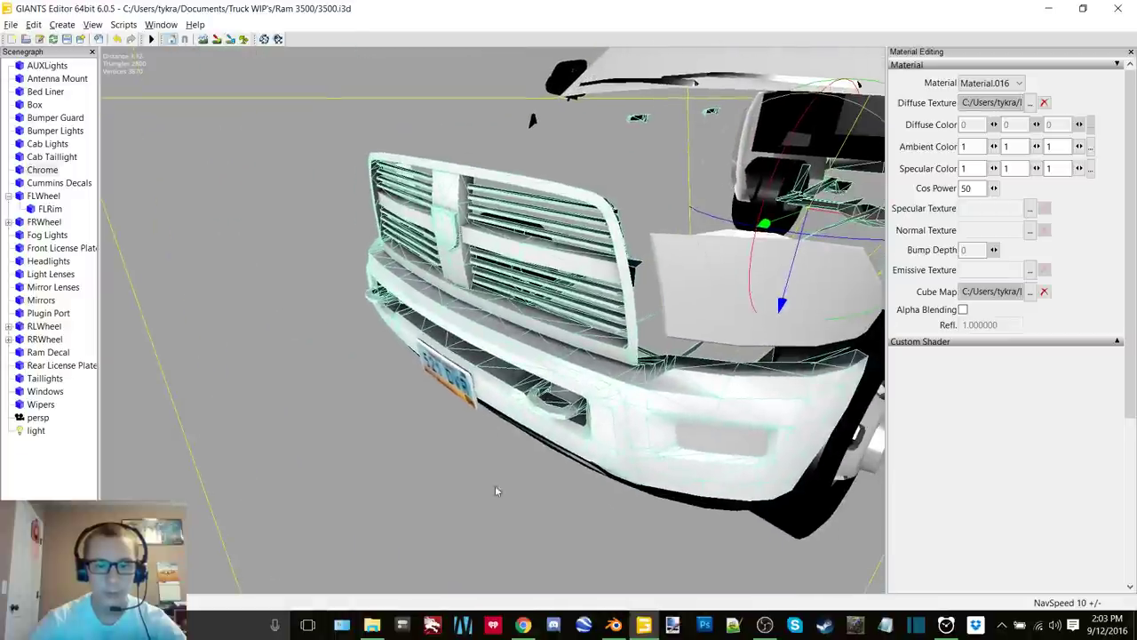
pyautogui.click(489, 515)
pyautogui.moveTo(491, 357); pyautogui.dragTo(471, 265, button='middle')
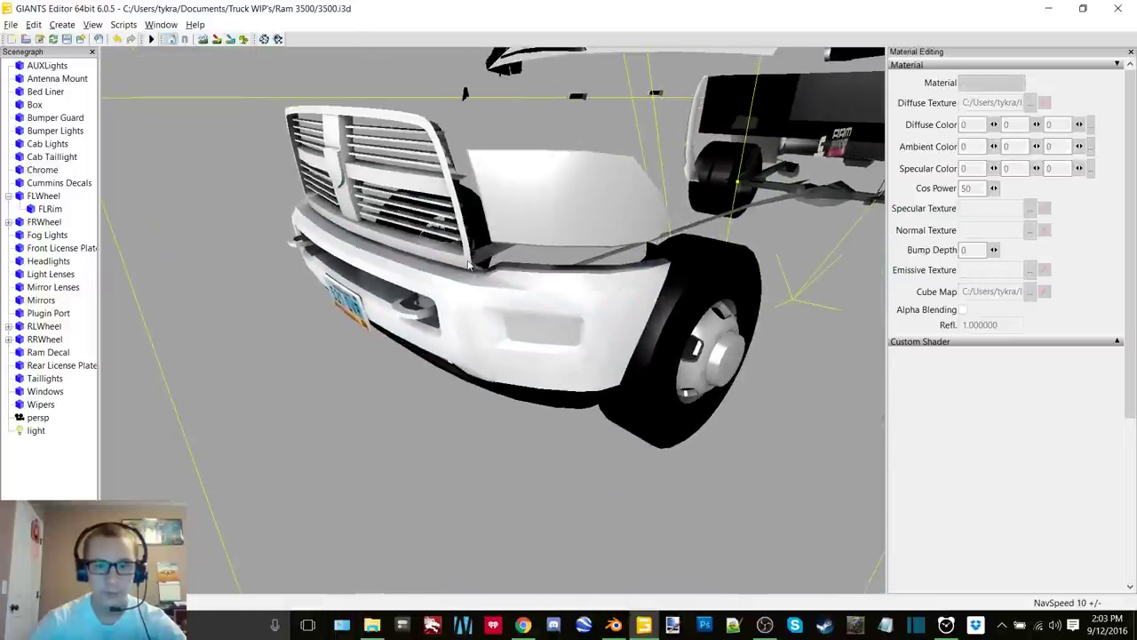
# Assign the cubemap2 texture as the cube map of the front-left rim's material
pyautogui.click(727, 366)
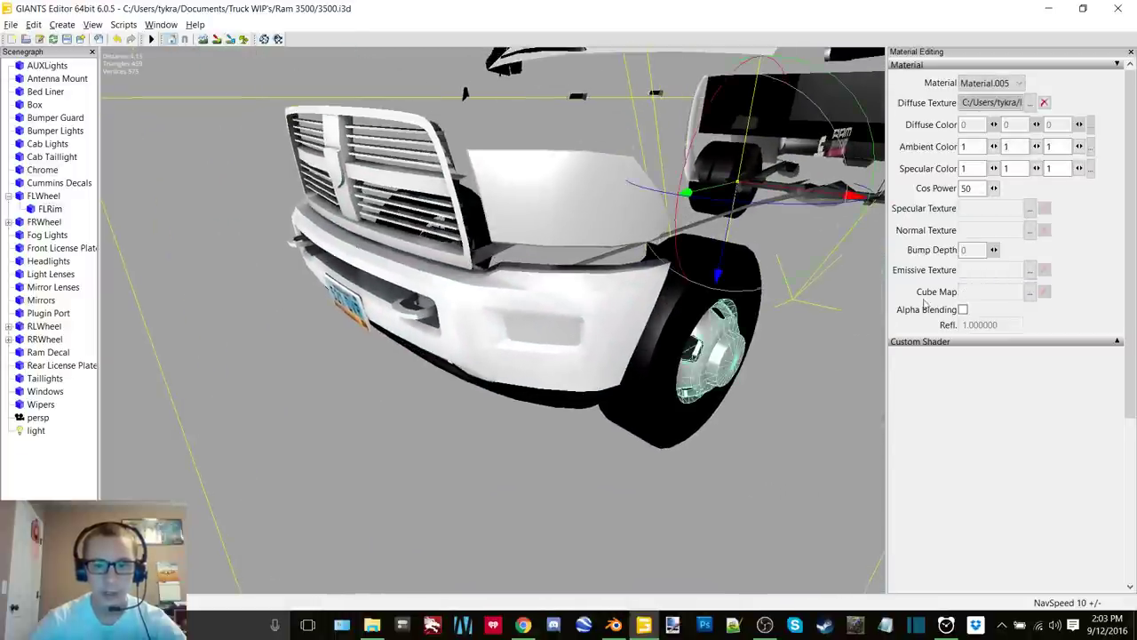
pyautogui.click(1029, 291)
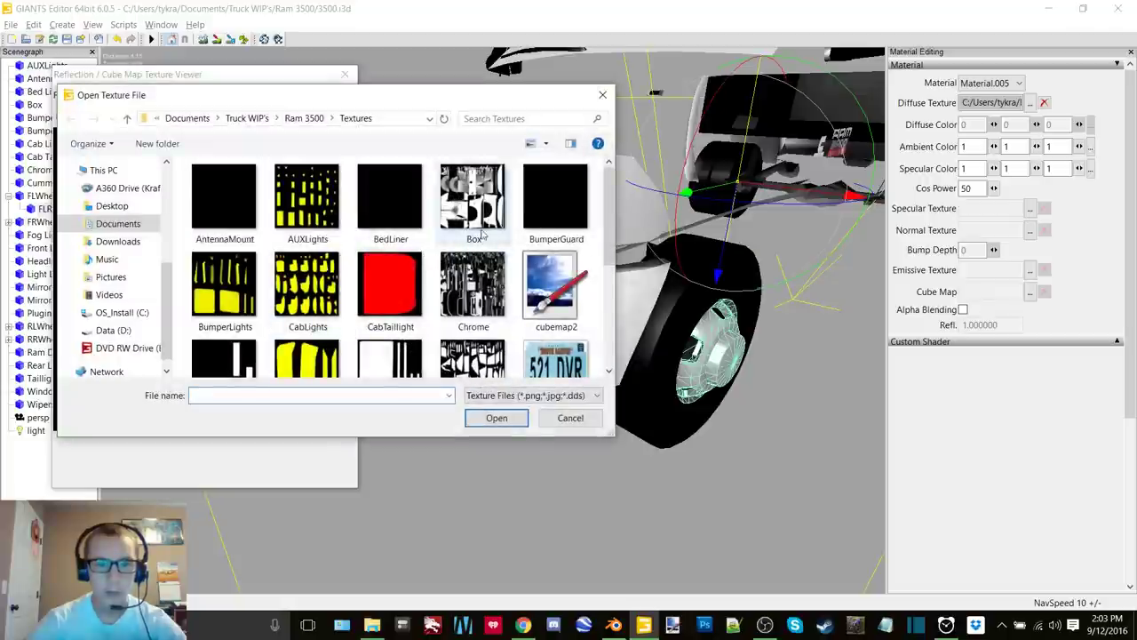
pyautogui.doubleClick(556, 283)
pyautogui.click(352, 76)
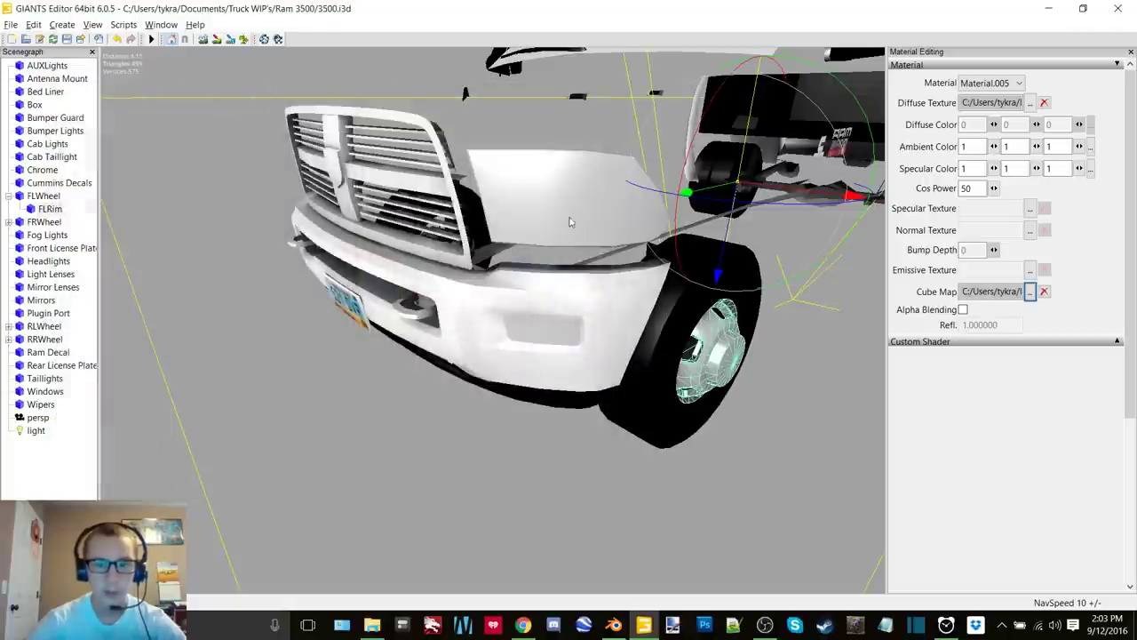
# Examine the rear-left wheel rim, the front grille and the whole truck with the cube maps assigned
pyautogui.keyDown('alt'); pyautogui.moveTo(571, 221); pyautogui.dragTo(542, 234, button='middle'); pyautogui.keyUp('alt')
pyautogui.scroll(5, 549, 233)
pyautogui.click(526, 205)
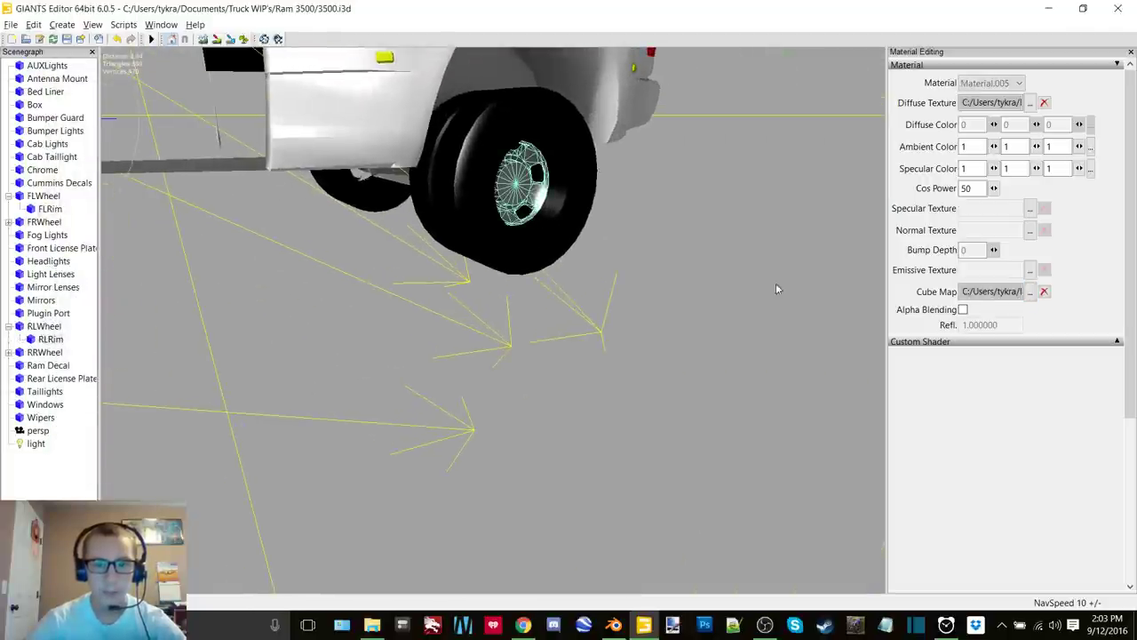
pyautogui.keyDown('alt'); pyautogui.moveTo(436, 209); pyautogui.dragTo(477, 244, button='middle'); pyautogui.keyUp('alt')
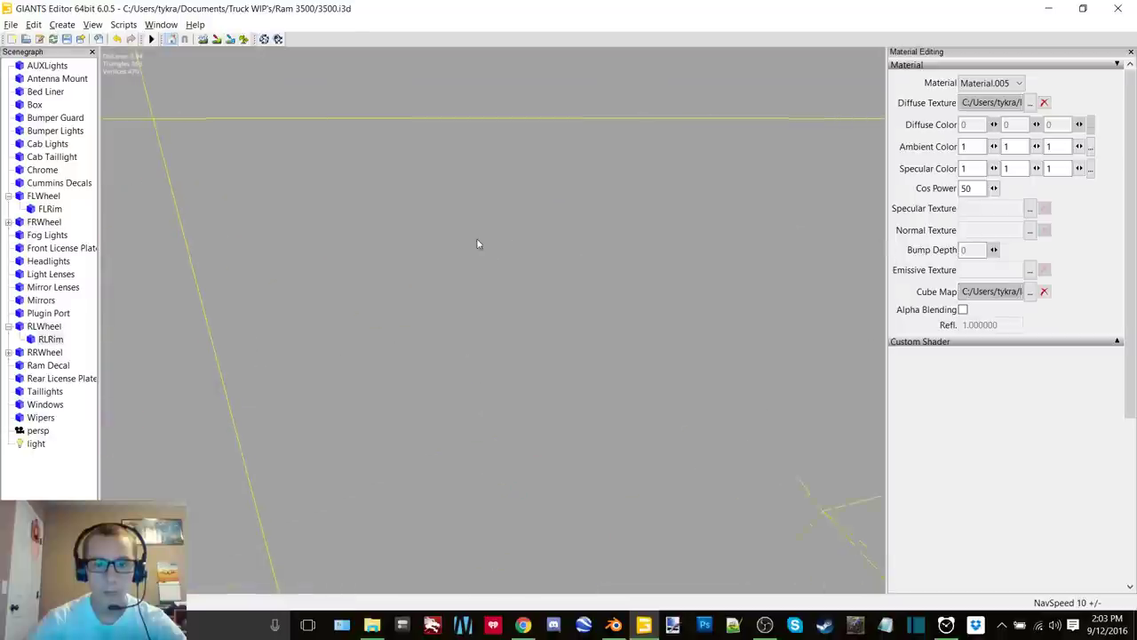
pyautogui.keyDown('alt'); pyautogui.moveTo(477, 244); pyautogui.dragTo(632, 233); pyautogui.keyUp('alt')
pyautogui.keyDown('alt'); pyautogui.moveTo(632, 233); pyautogui.dragTo(507, 224, button='middle'); pyautogui.keyUp('alt')
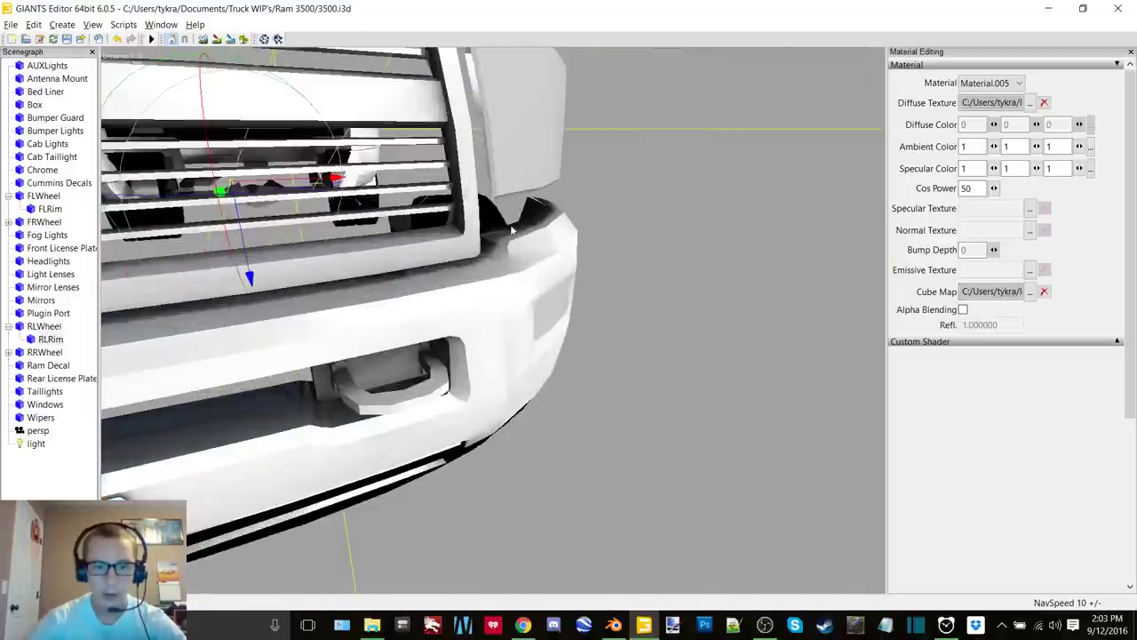
pyautogui.keyDown('alt'); pyautogui.moveTo(542, 211); pyautogui.dragTo(399, 247); pyautogui.keyUp('alt')
pyautogui.keyDown('alt'); pyautogui.moveTo(400, 249); pyautogui.dragTo(495, 219, button='middle'); pyautogui.keyUp('alt')
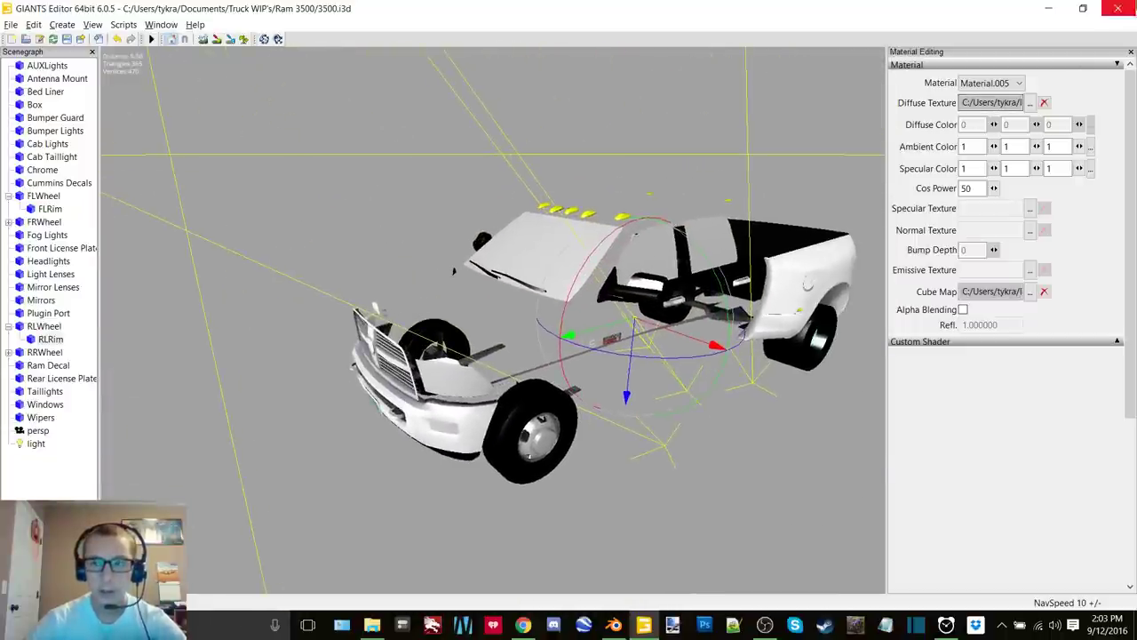
# Close GIANTS Editor without saving, delete the 3500.i3d file from the Ram 3500 folder and minimize the folder window
pyautogui.click(1118, 9)
pyautogui.click(653, 314)
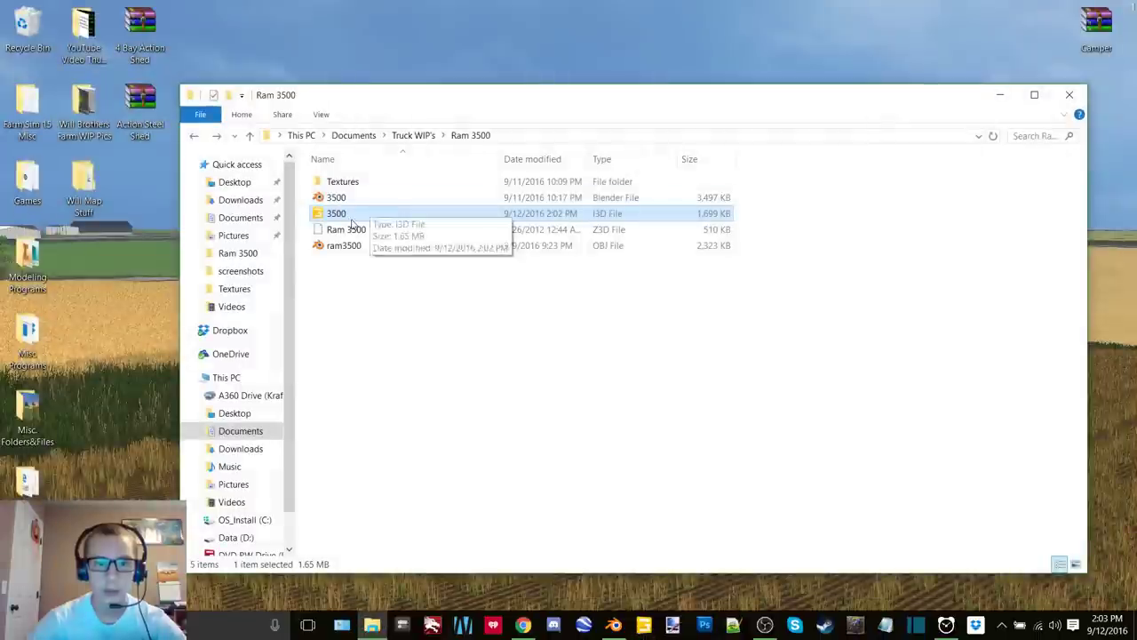
pyautogui.rightClick(350, 215)
pyautogui.click(389, 560)
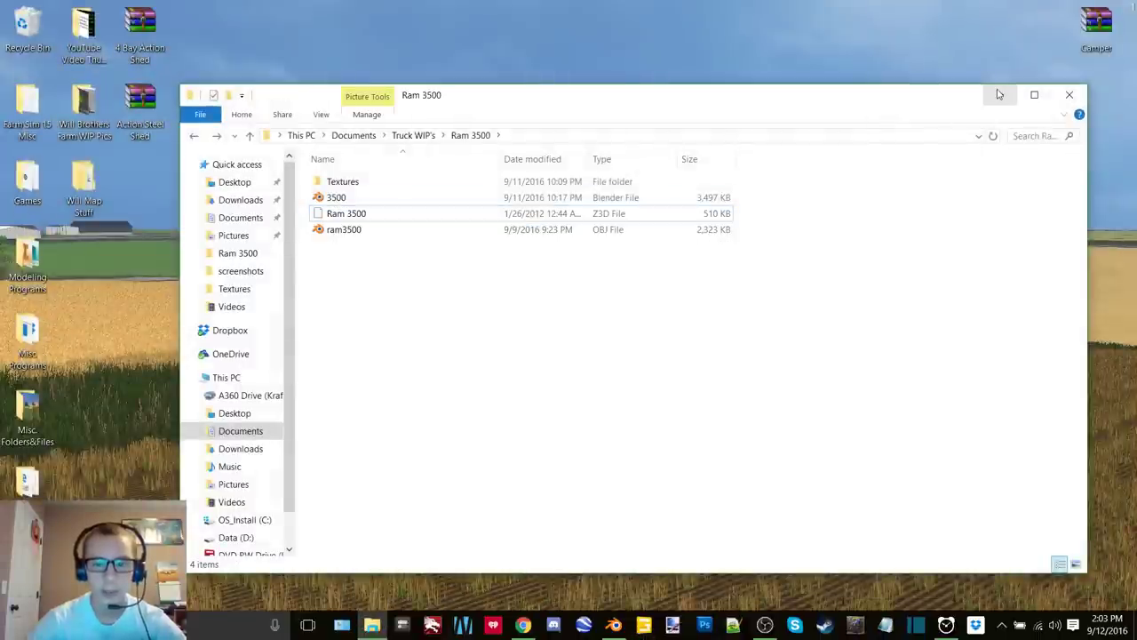
pyautogui.click(999, 94)
# Check the video upload progress on YouTube in the browser and the recording status in OBS
pyautogui.click(524, 626)
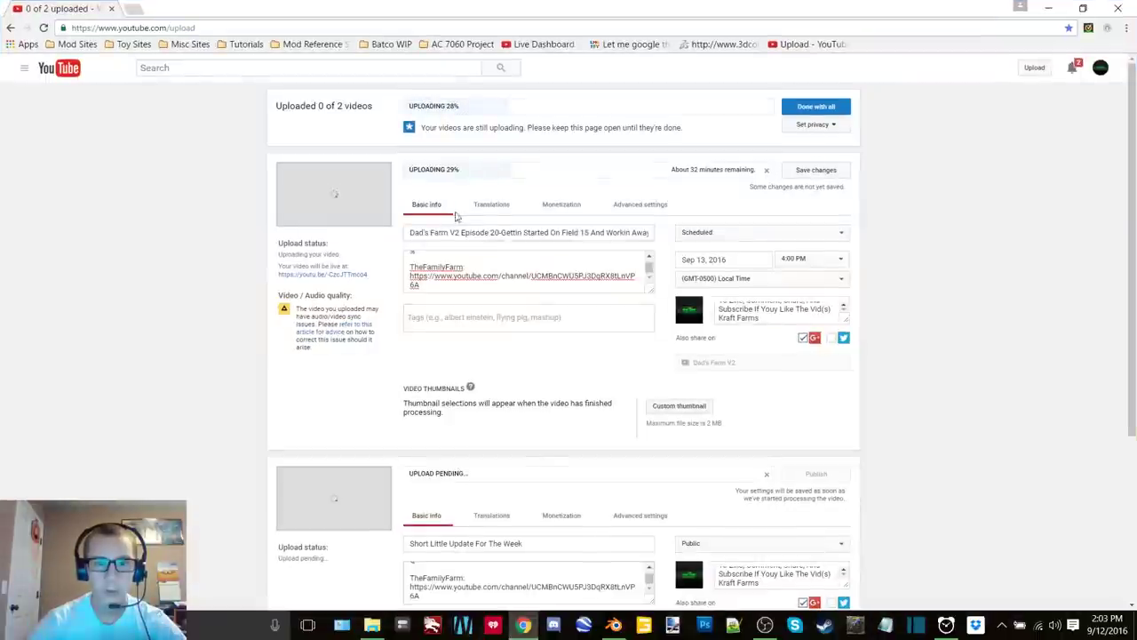
pyautogui.click(1048, 9)
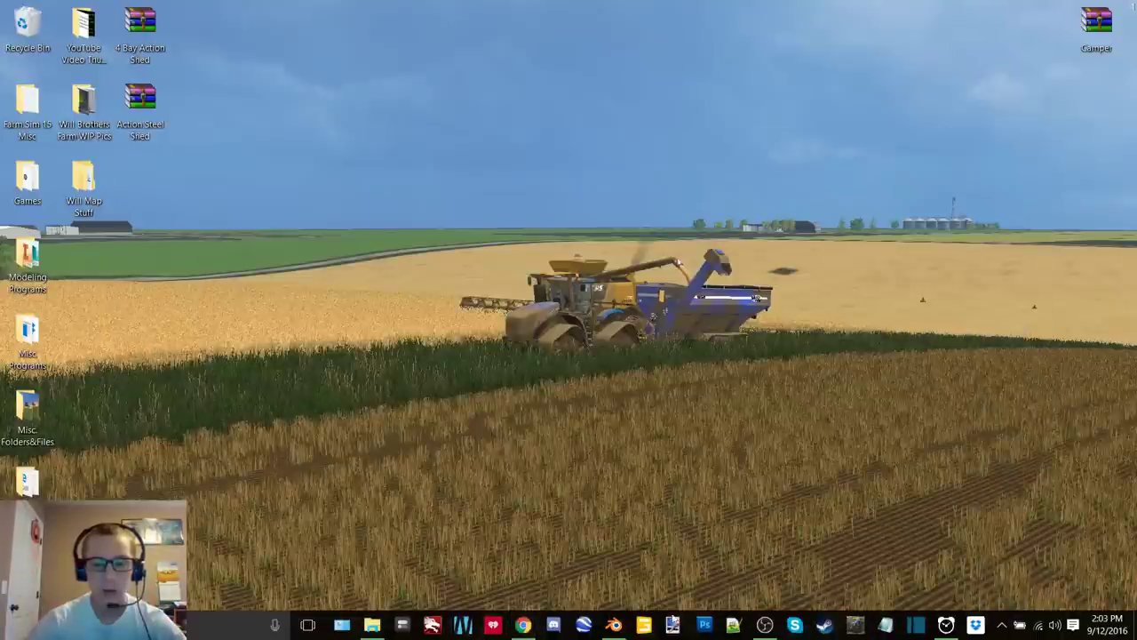
pyautogui.click(764, 625)
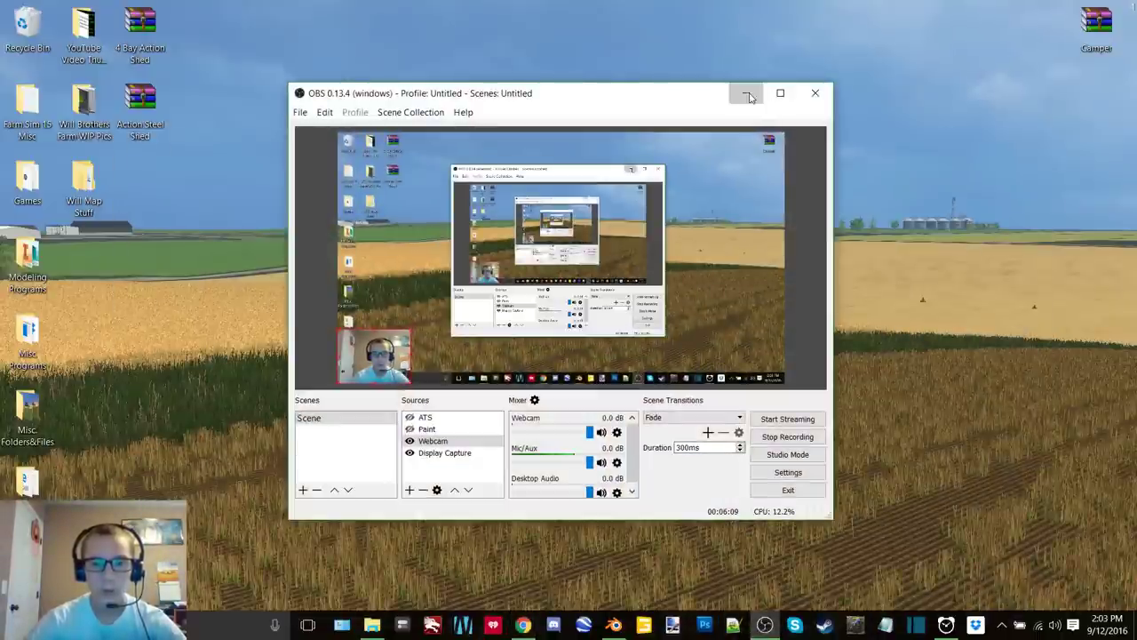
pyautogui.click(747, 94)
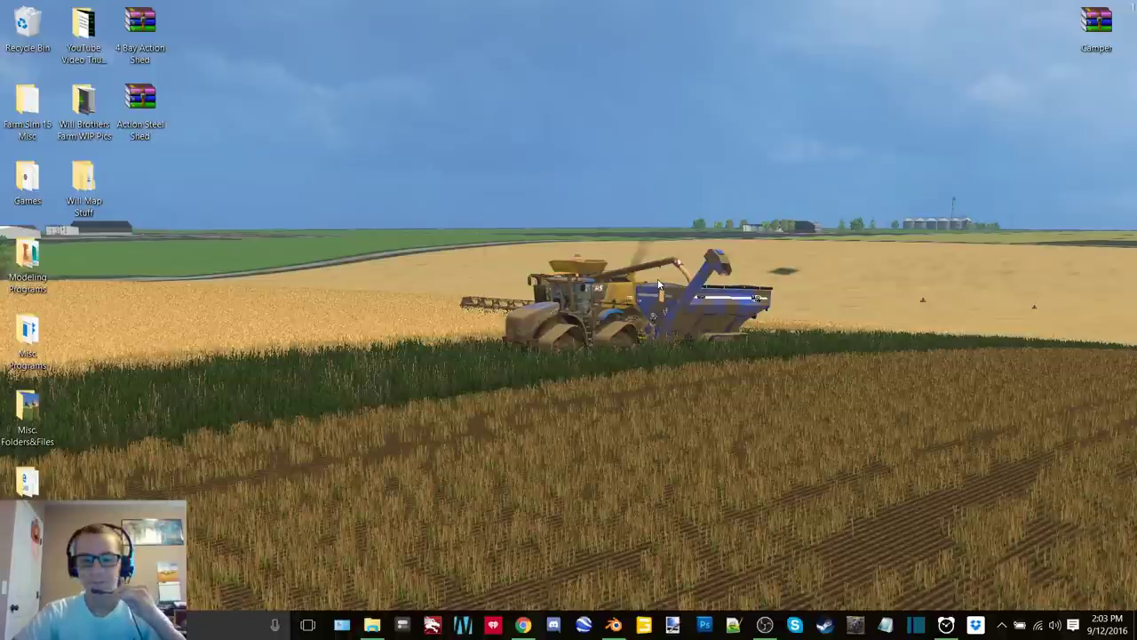
# Switch to Blender and add a Solidify modifier to the AUXLights object
pyautogui.click(617, 622)
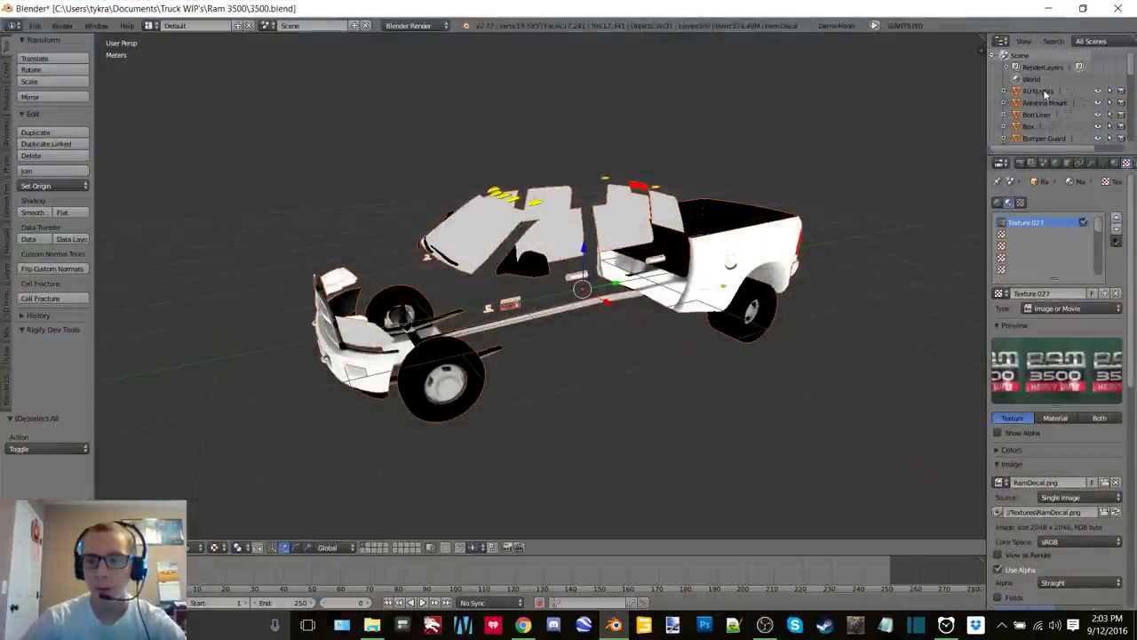
pyautogui.click(1038, 90)
pyautogui.click(1092, 163)
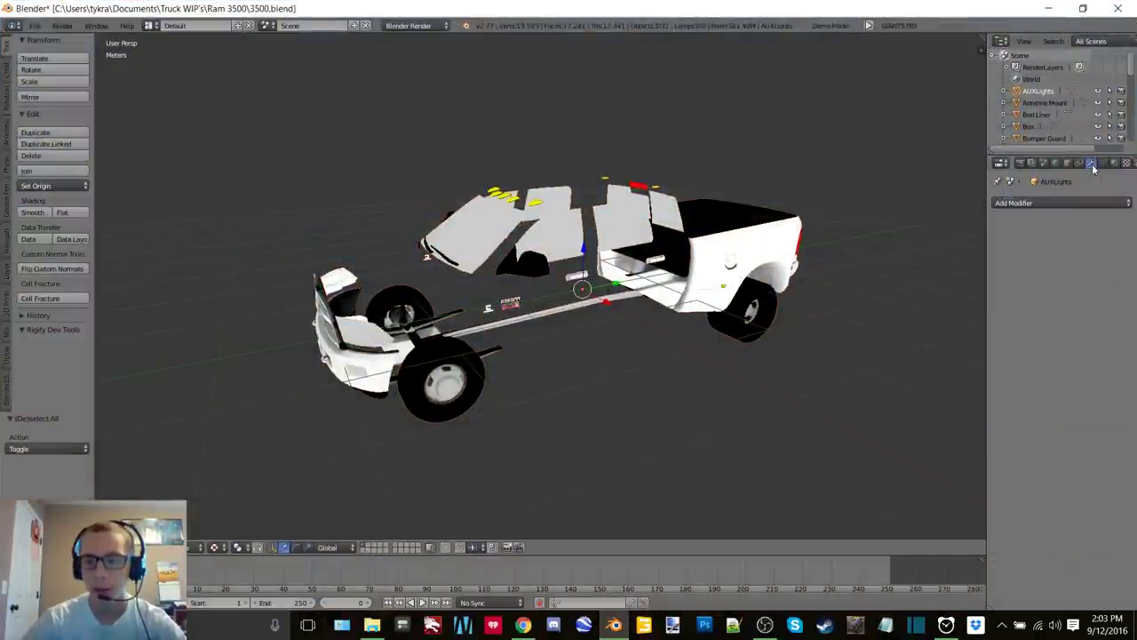
pyautogui.click(1023, 205)
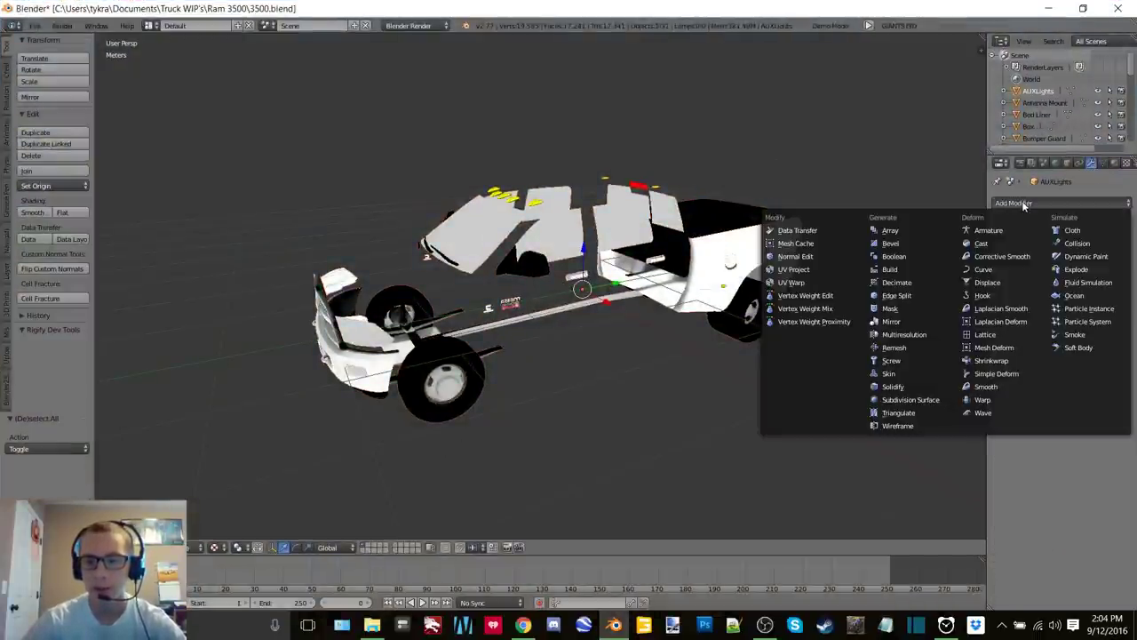
pyautogui.click(911, 386)
# Inspect the marker light near the rear wheel arch and apply the Solidify modifier to AUXLights
pyautogui.moveTo(779, 317); pyautogui.dragTo(585, 296, button='middle')
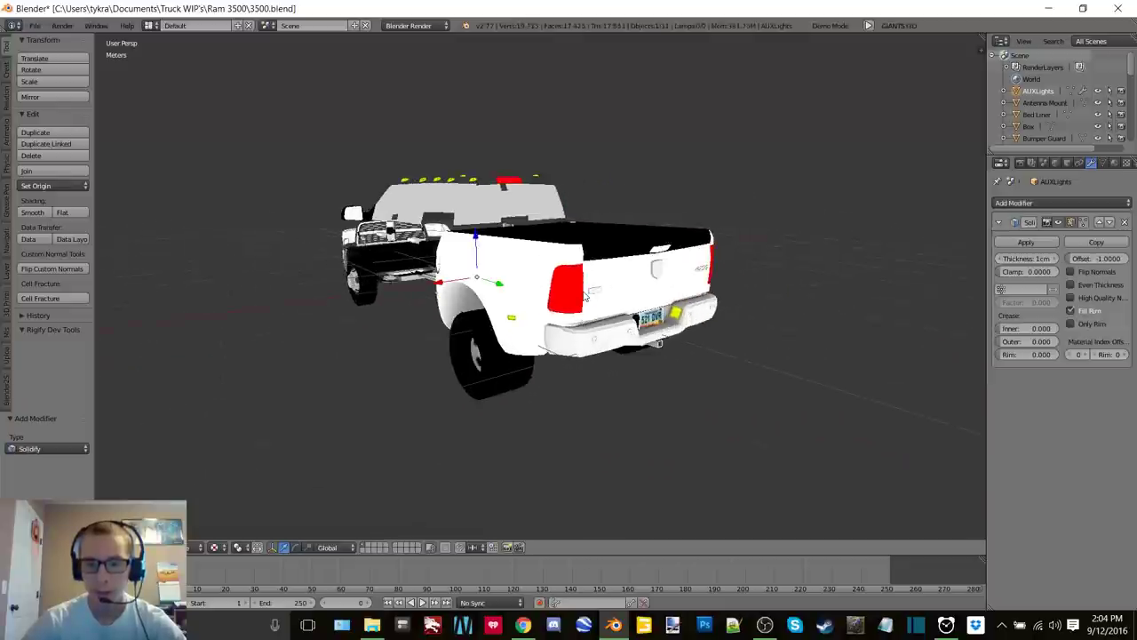
pyautogui.scroll(6, 584, 295)
pyautogui.moveTo(573, 289); pyautogui.dragTo(615, 252, button='middle')
pyautogui.scroll(2, 590, 275)
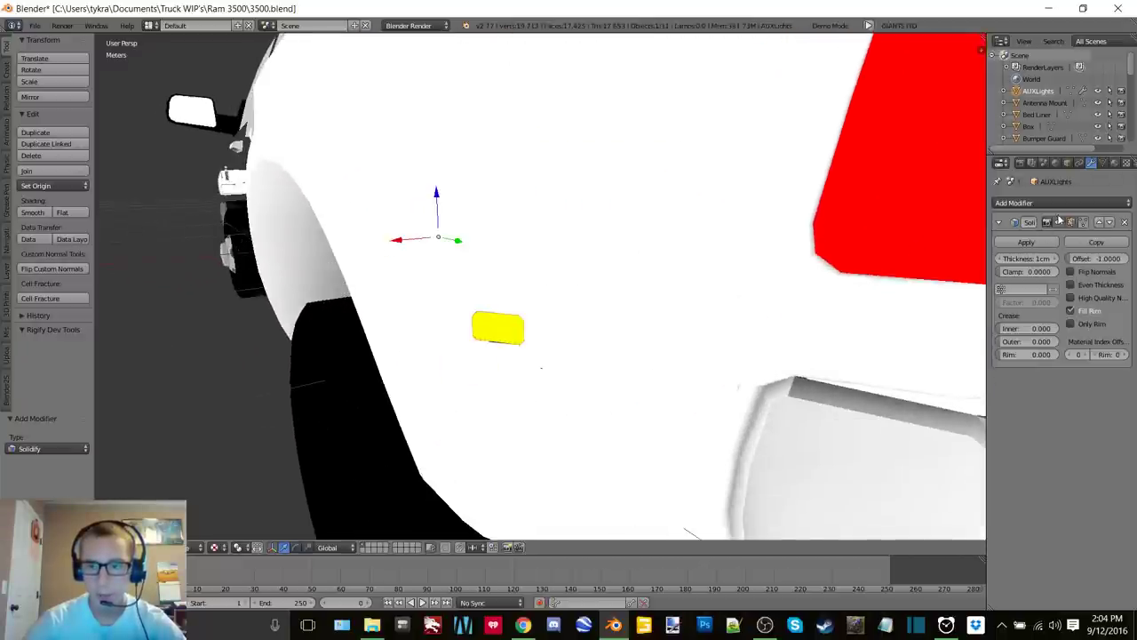
pyautogui.click(1026, 243)
pyautogui.scroll(-6, 546, 317)
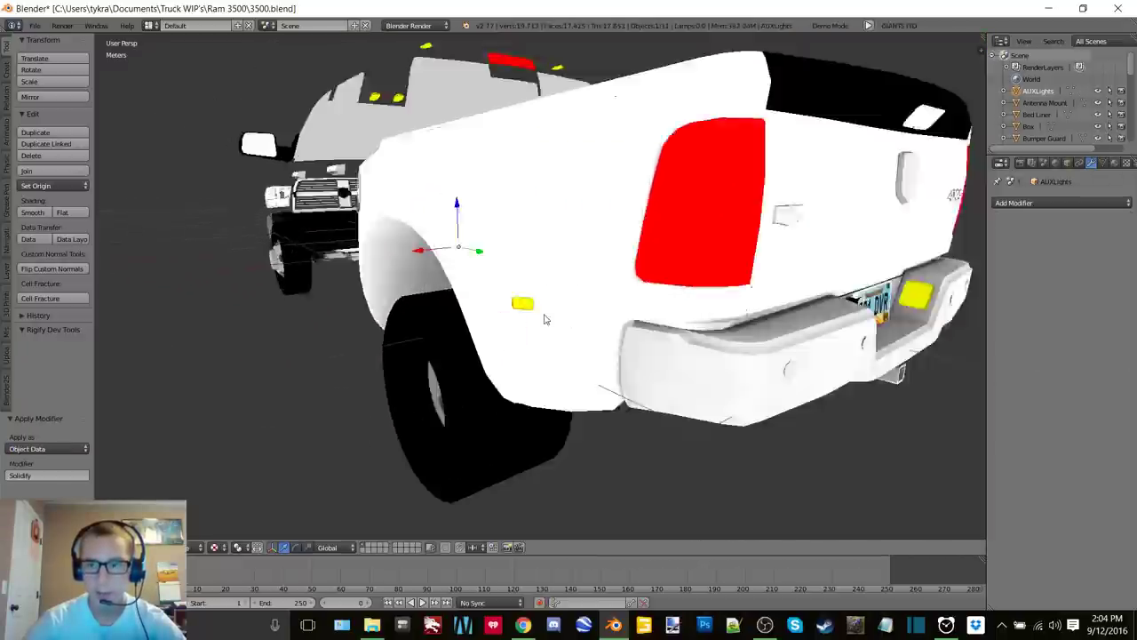
# Add and apply a Solidify modifier on the Antenna Mount and the Bed Liner
pyautogui.click(1045, 103)
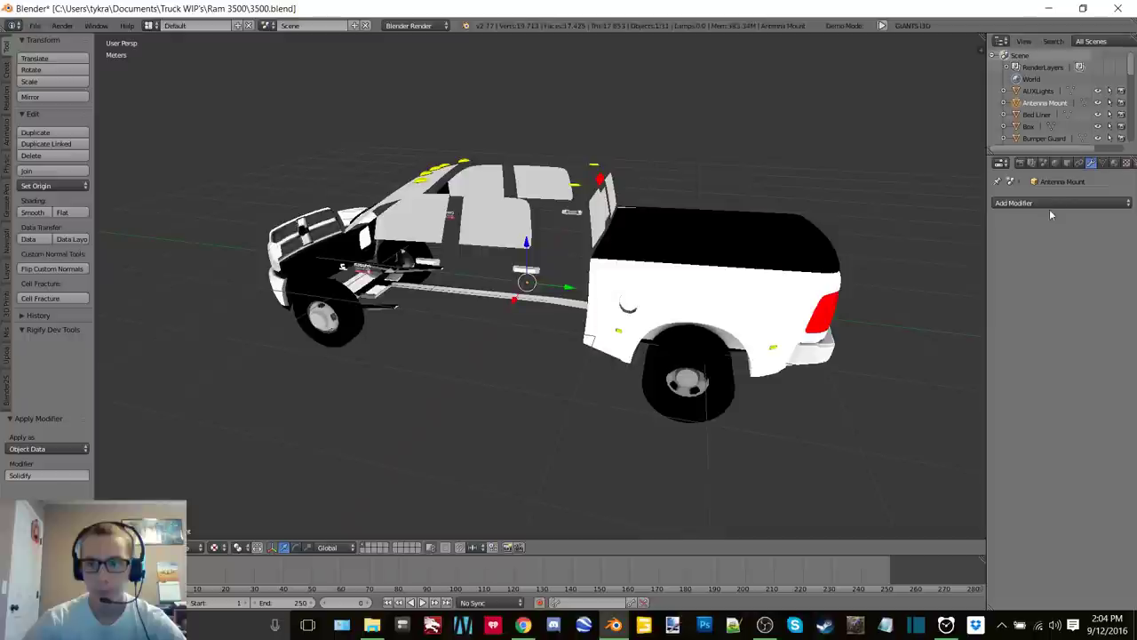
pyautogui.click(1048, 202)
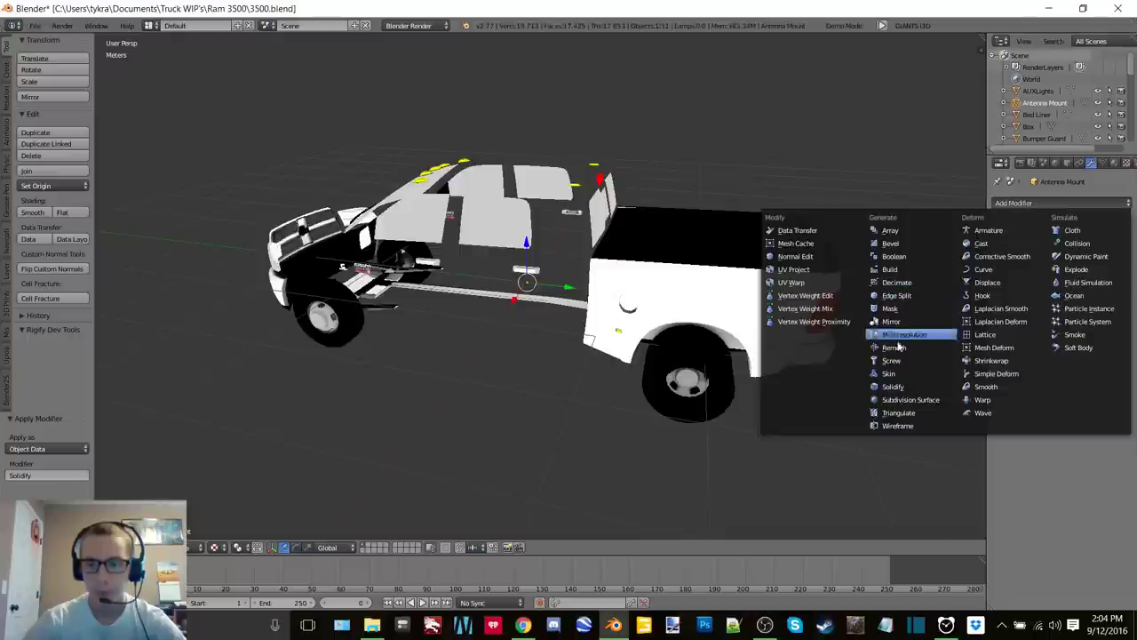
pyautogui.click(908, 388)
pyautogui.click(1041, 241)
pyautogui.click(1038, 114)
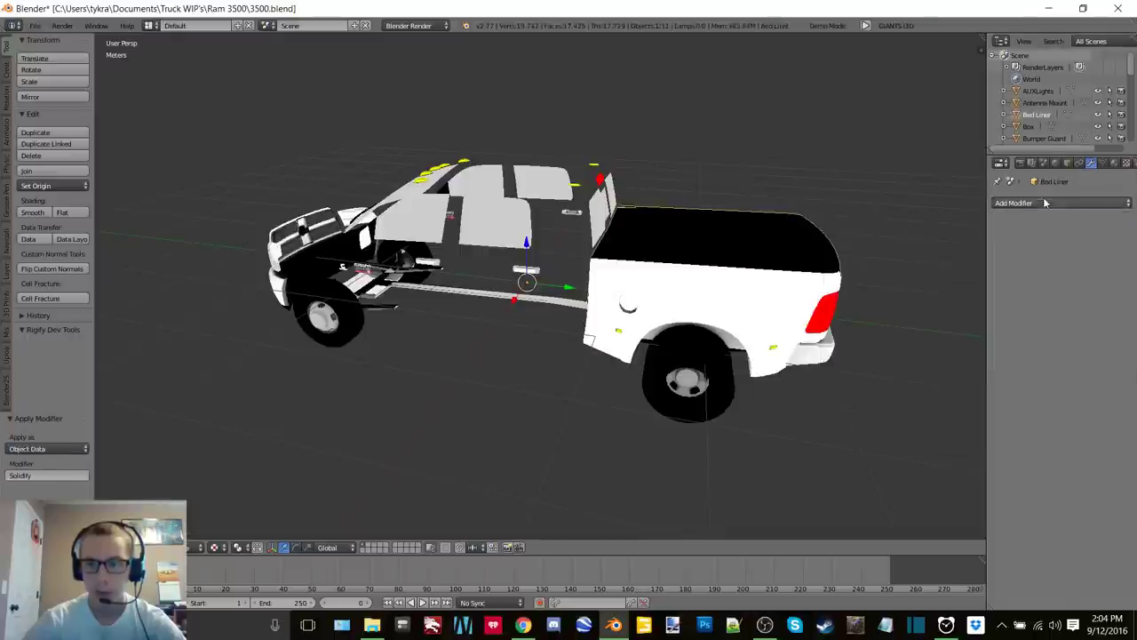
pyautogui.click(1043, 202)
pyautogui.click(907, 384)
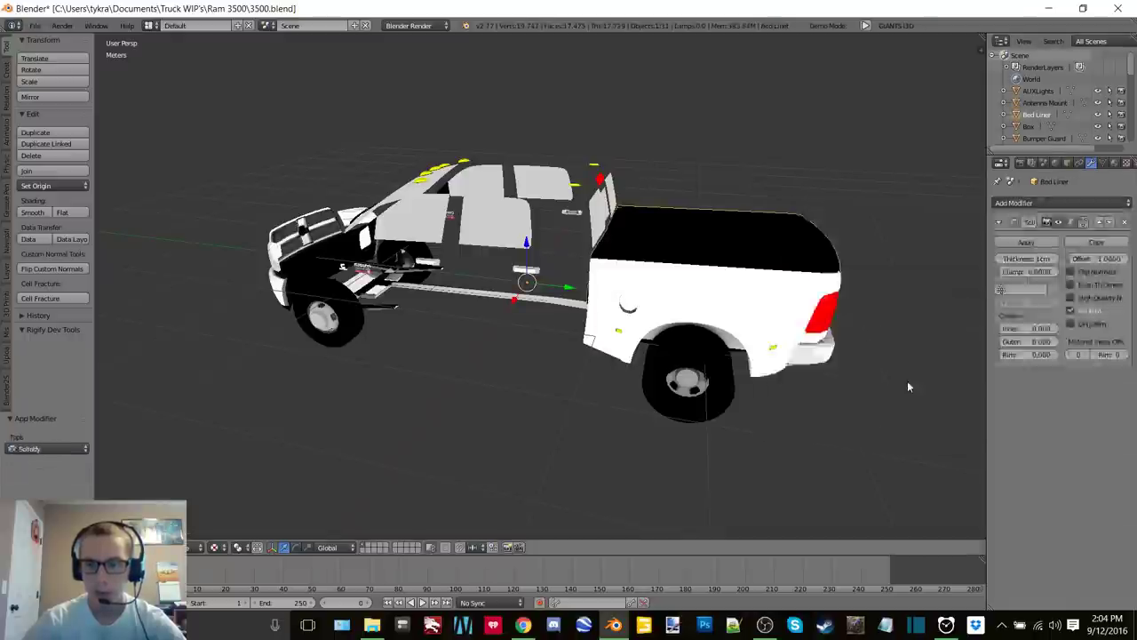
pyautogui.click(1024, 238)
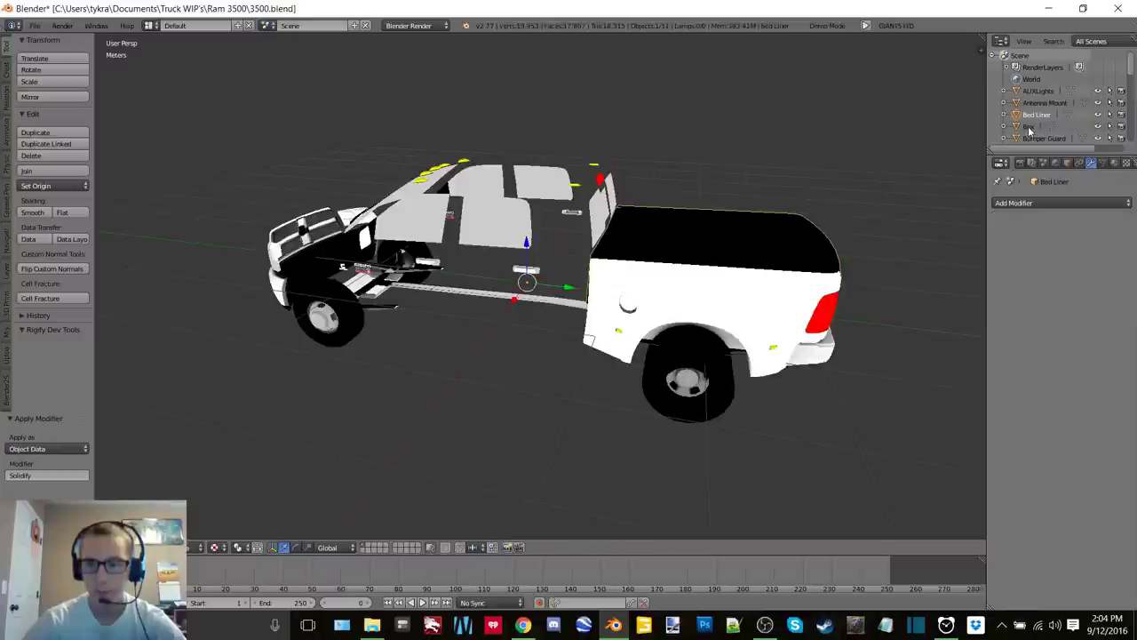
# Add and apply a Solidify modifier on the Box and the Bumper Guard
pyautogui.click(1028, 127)
pyautogui.click(1050, 204)
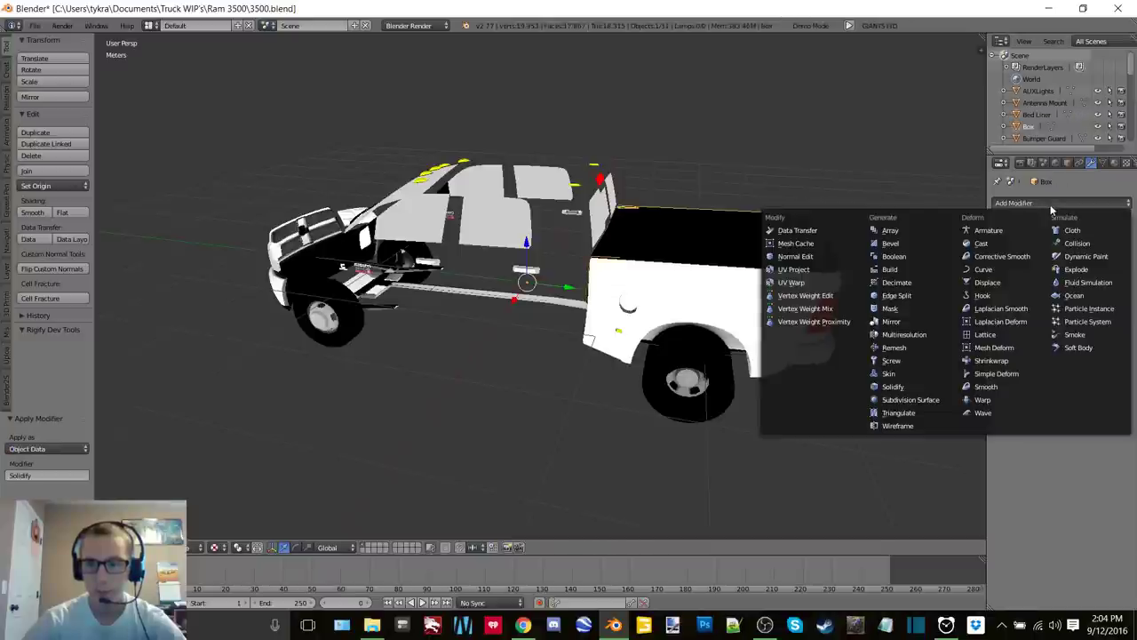
pyautogui.click(893, 387)
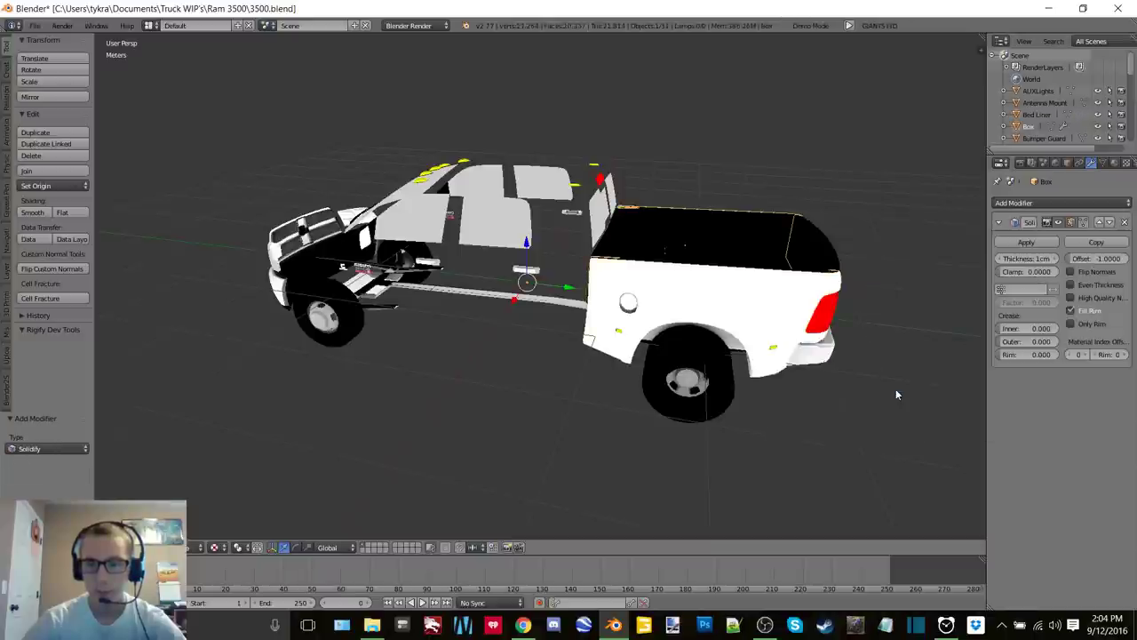
pyautogui.click(1031, 242)
pyautogui.scroll(-1, 1068, 103)
pyautogui.click(1043, 118)
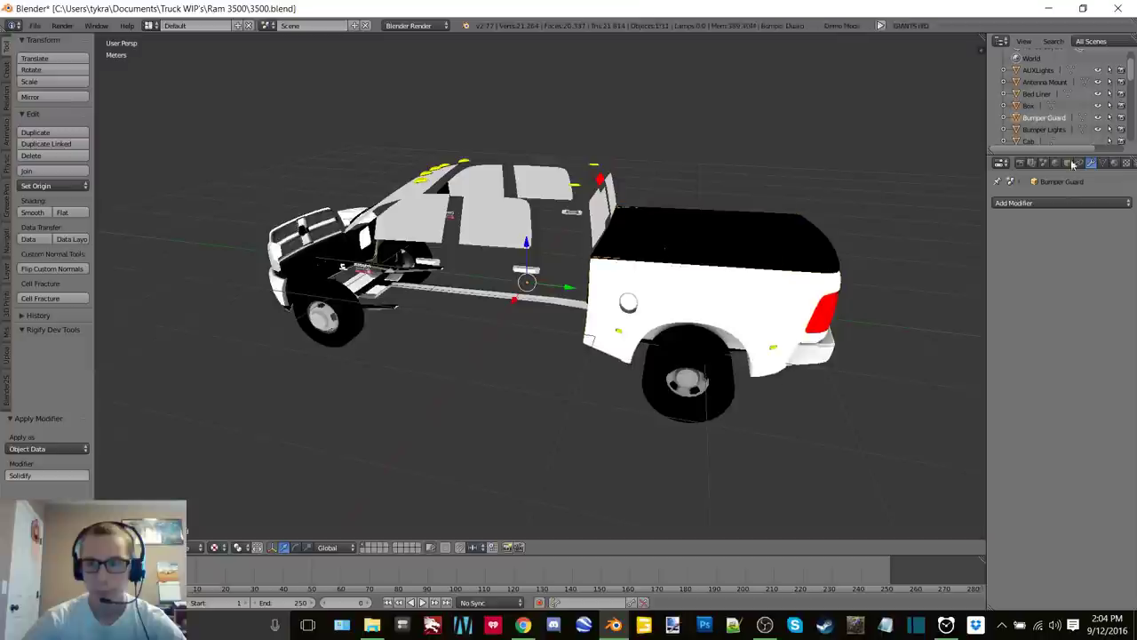
pyautogui.click(1029, 204)
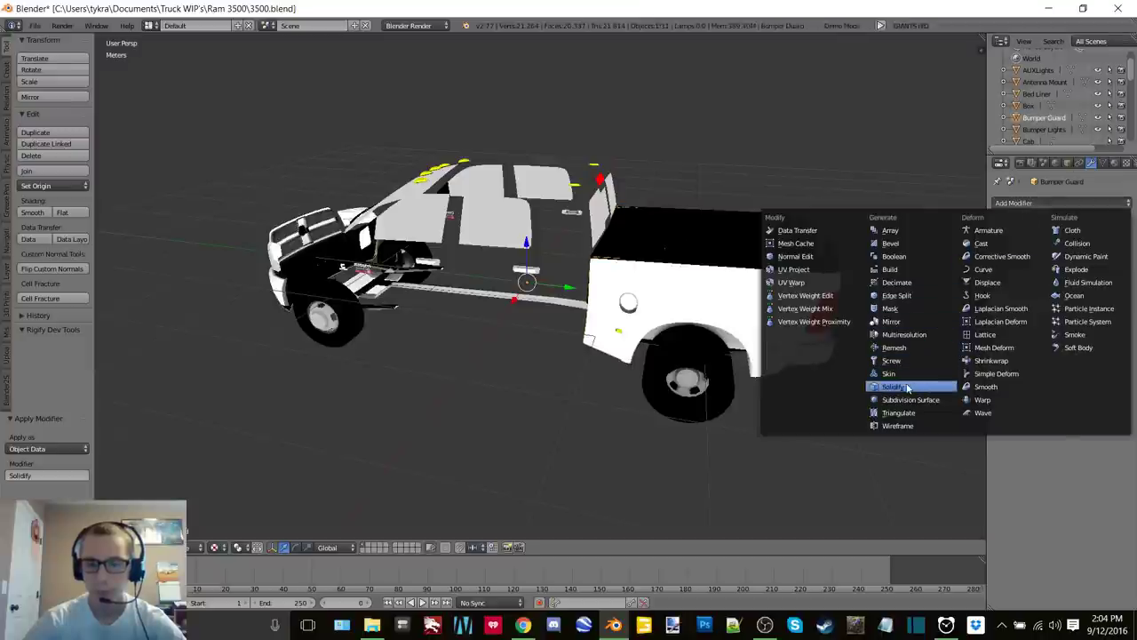
pyautogui.click(892, 388)
pyautogui.click(1024, 242)
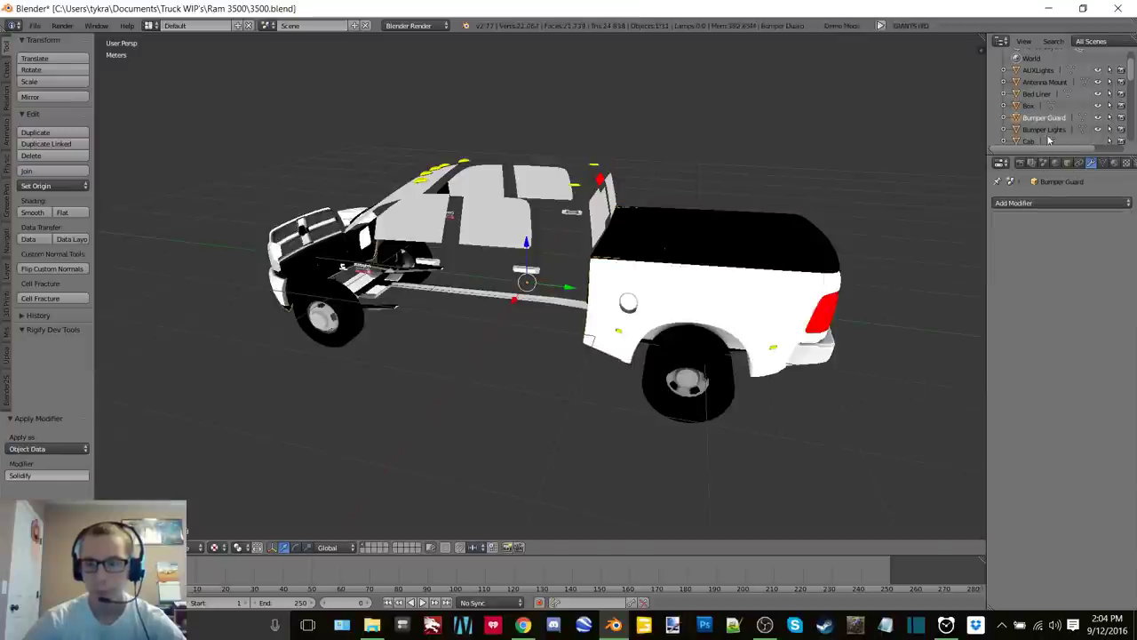
# Solidify the Bumper Lights and apply the modifier, and enlarge the Outliner so that more of the truck's objects are listed
pyautogui.click(1048, 131)
pyautogui.click(1049, 204)
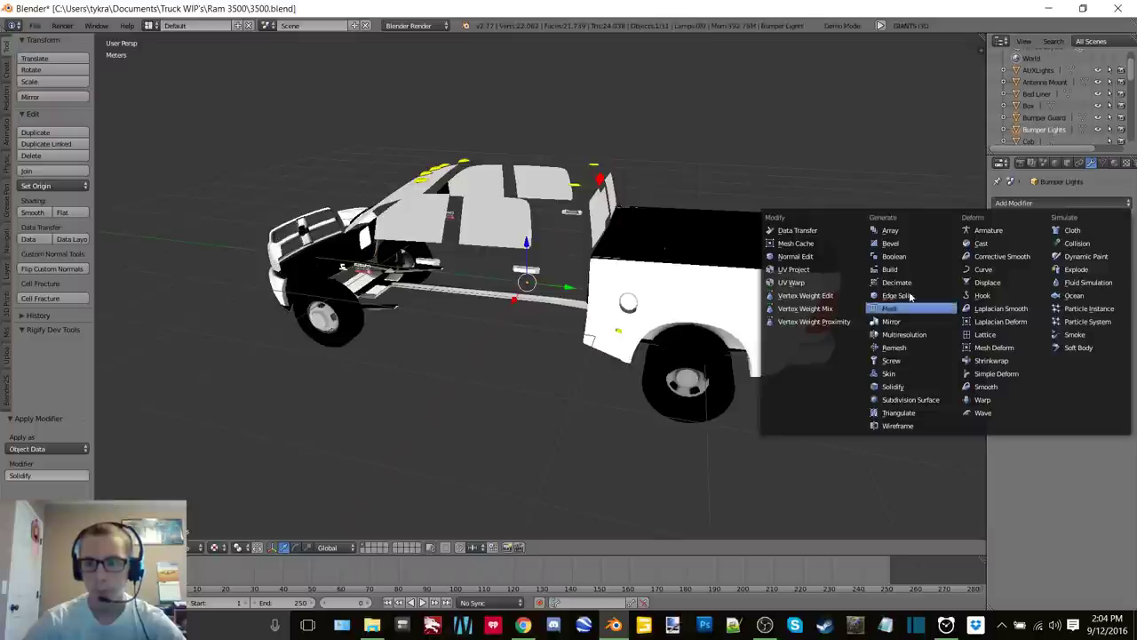
pyautogui.click(892, 387)
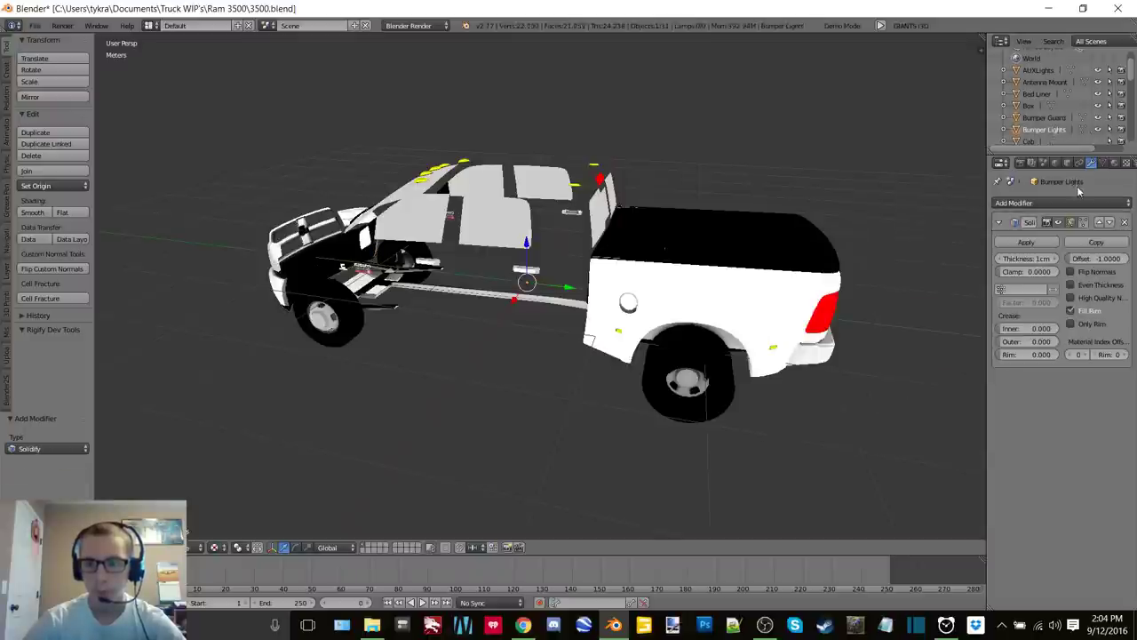
pyautogui.click(1026, 243)
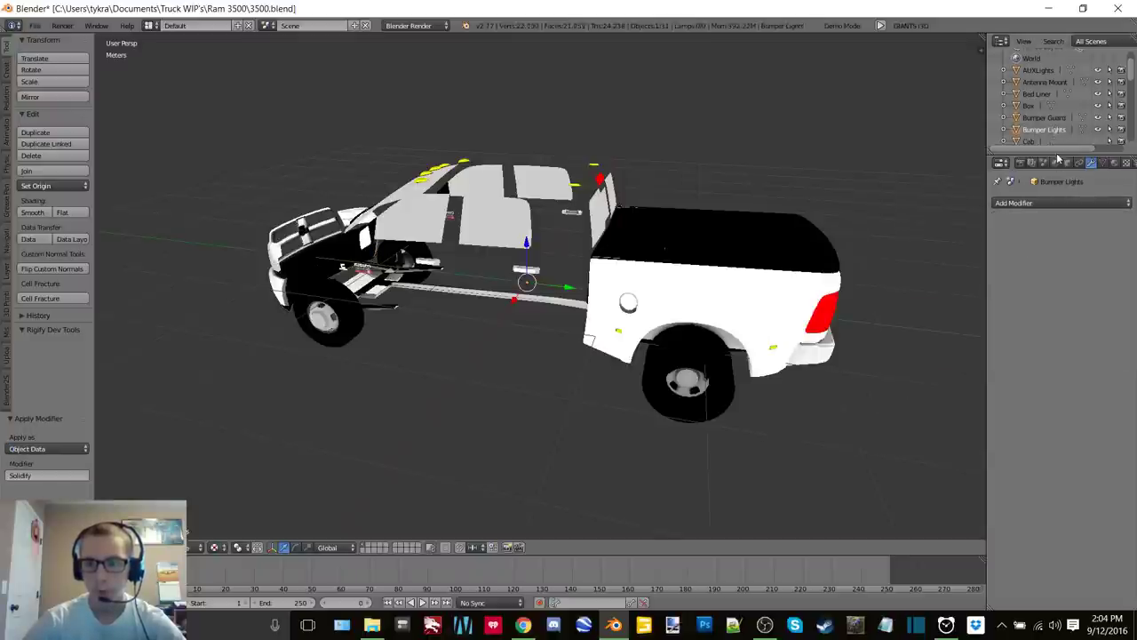
pyautogui.moveTo(1059, 156); pyautogui.dragTo(1058, 372)
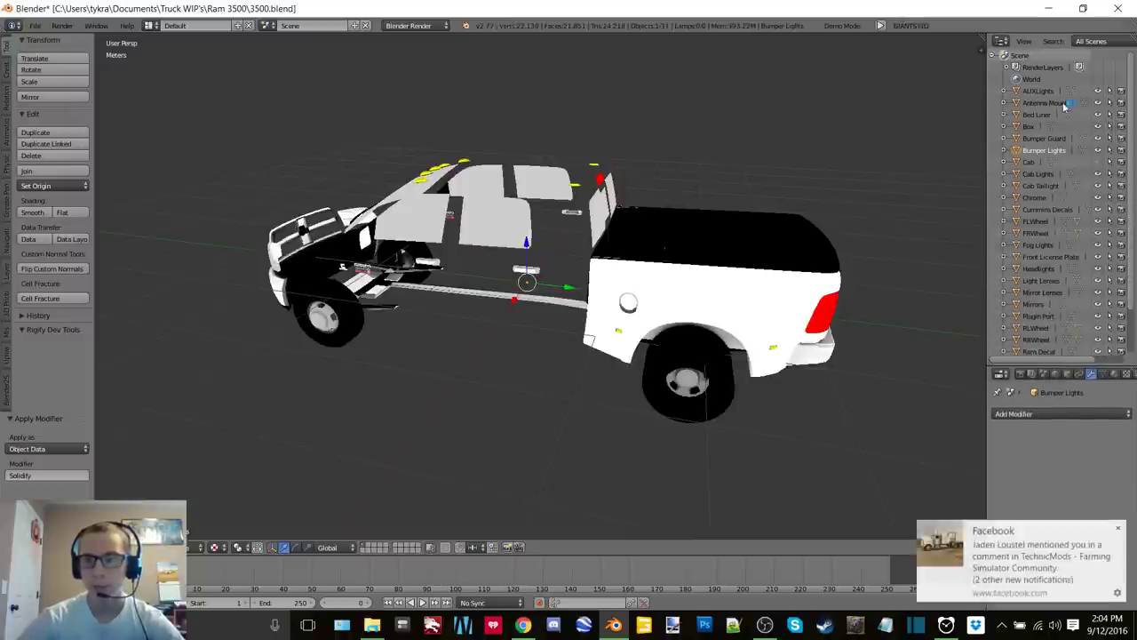
pyautogui.click(1122, 527)
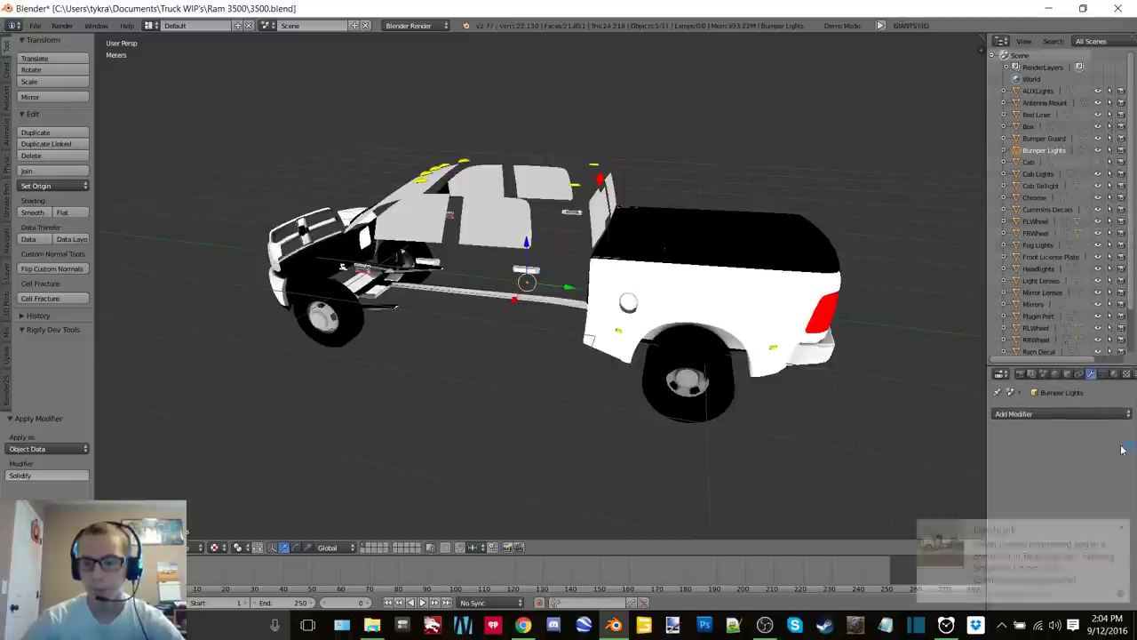
# Add a Solidify modifier to the Cab Lights, compare the roof lights with and without it, and apply it
pyautogui.click(1035, 174)
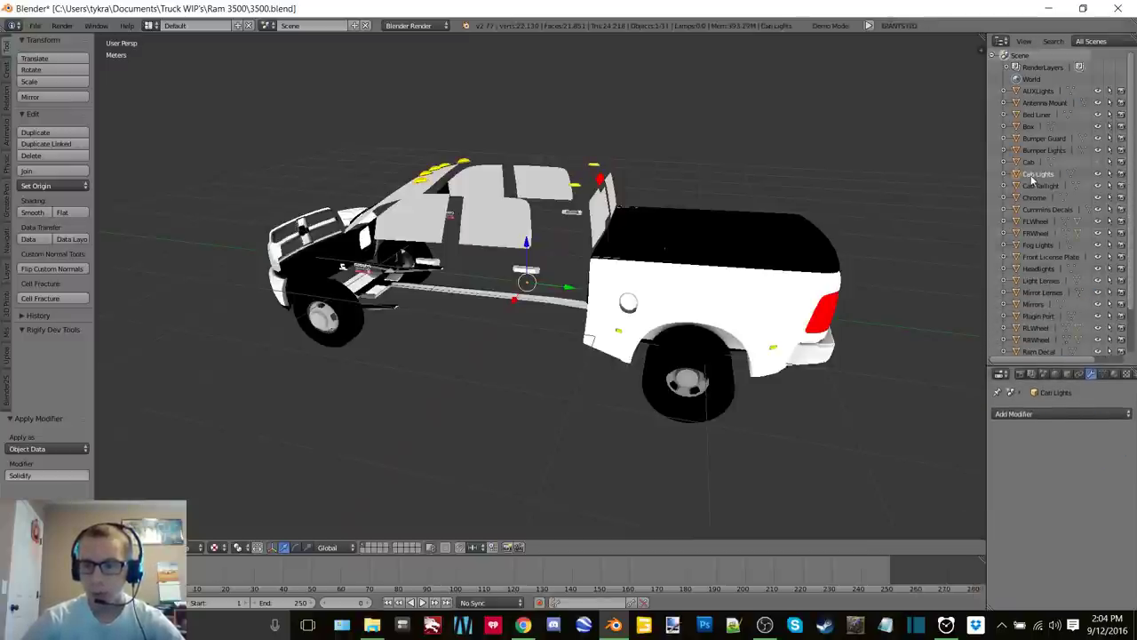
pyautogui.click(1031, 413)
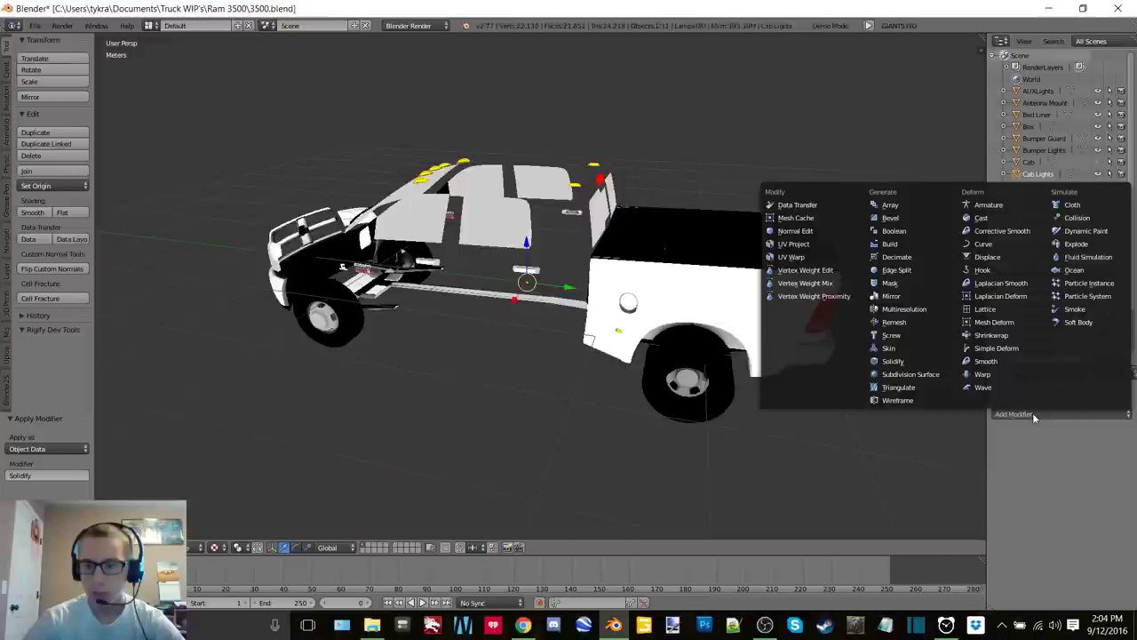
pyautogui.click(906, 368)
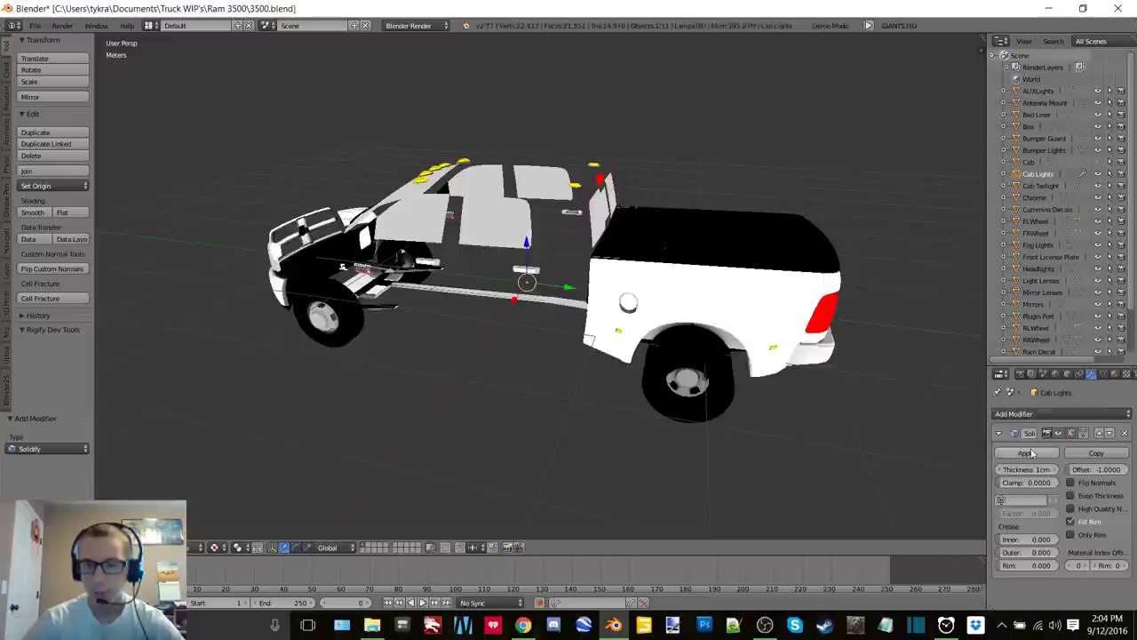
pyautogui.scroll(10, 465, 249)
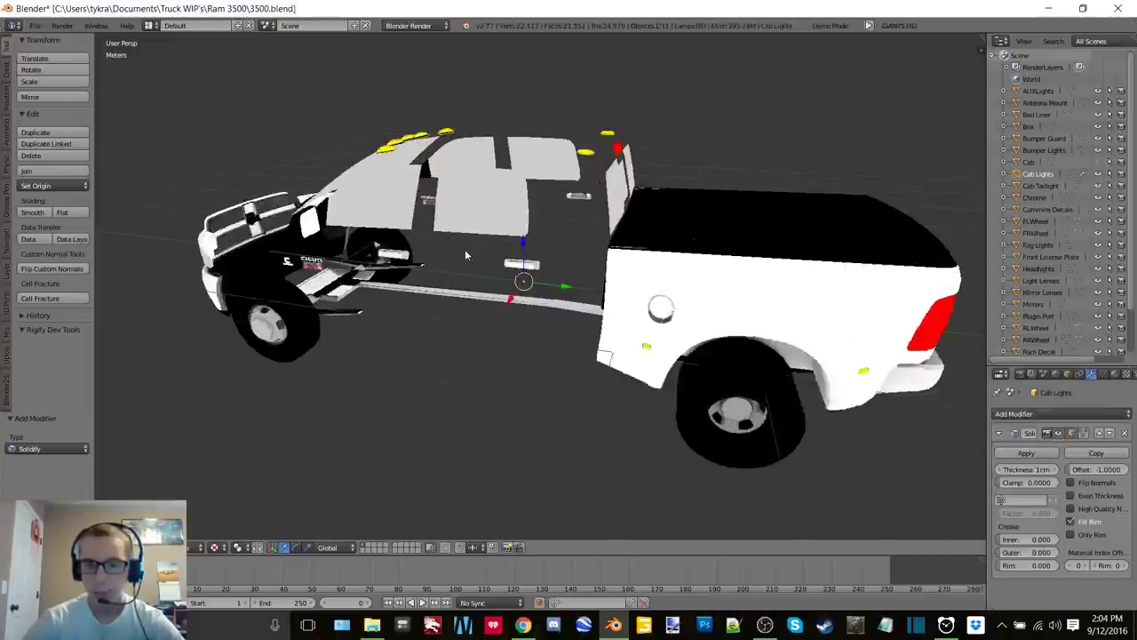
pyautogui.scroll(4, 530, 185)
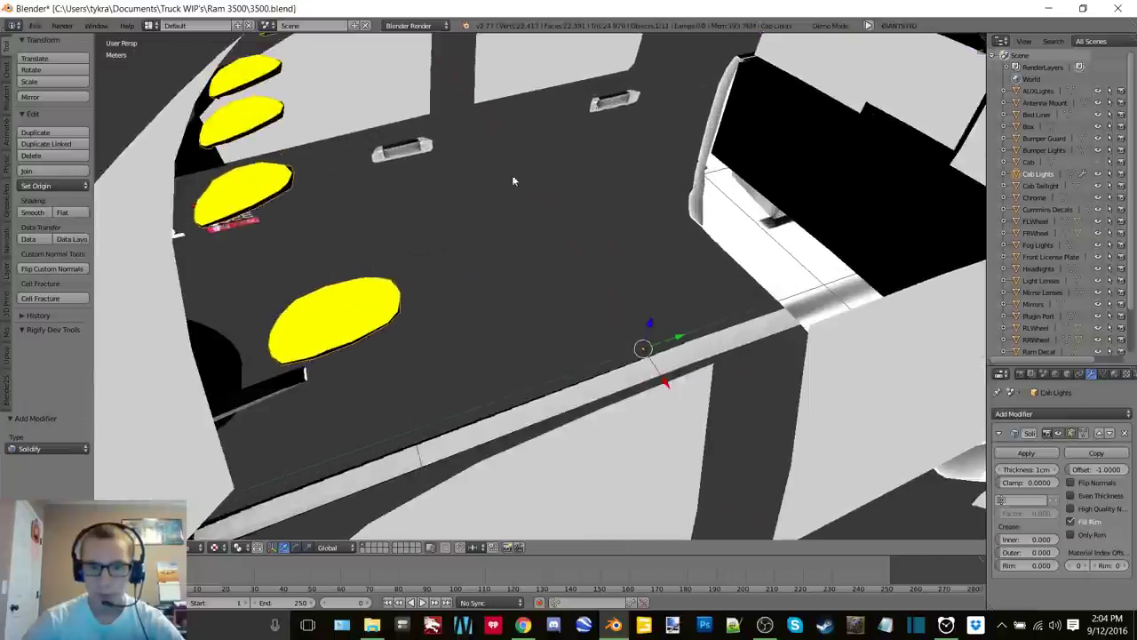
pyautogui.moveTo(512, 180); pyautogui.dragTo(472, 173, button='middle')
pyautogui.scroll(-3, 363, 132)
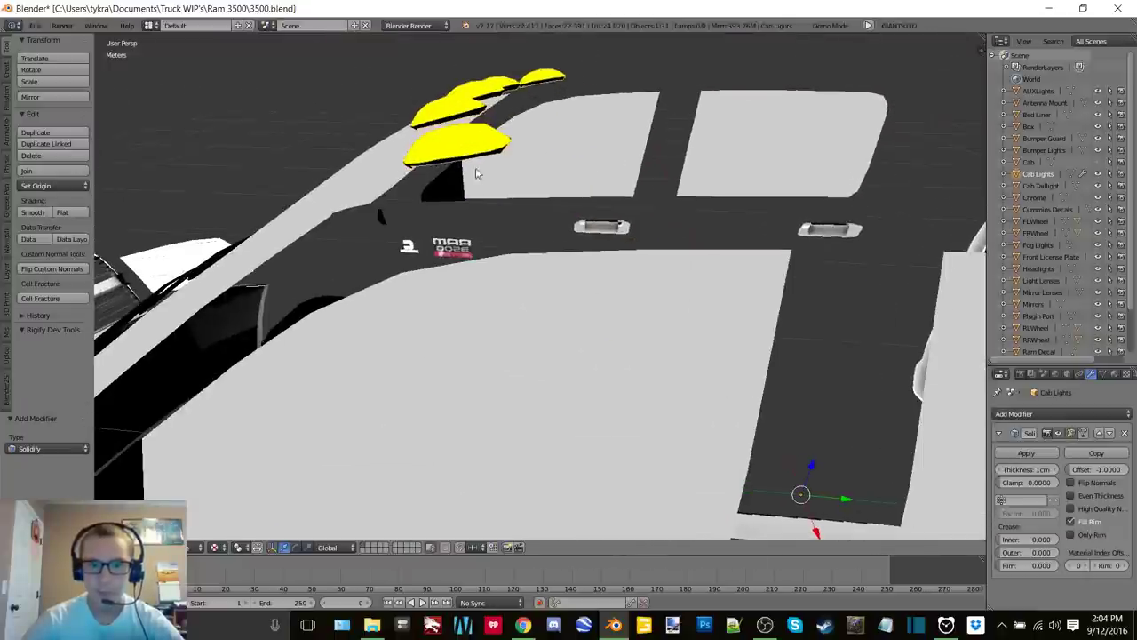
pyautogui.click(1059, 435)
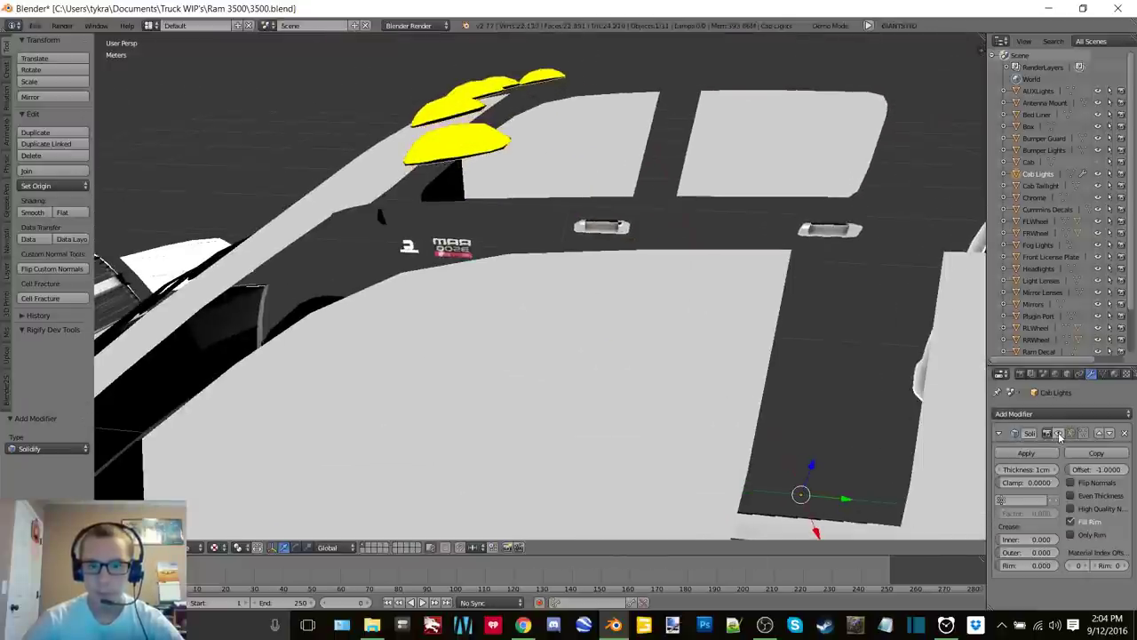
pyautogui.click(1059, 435)
pyautogui.click(1024, 454)
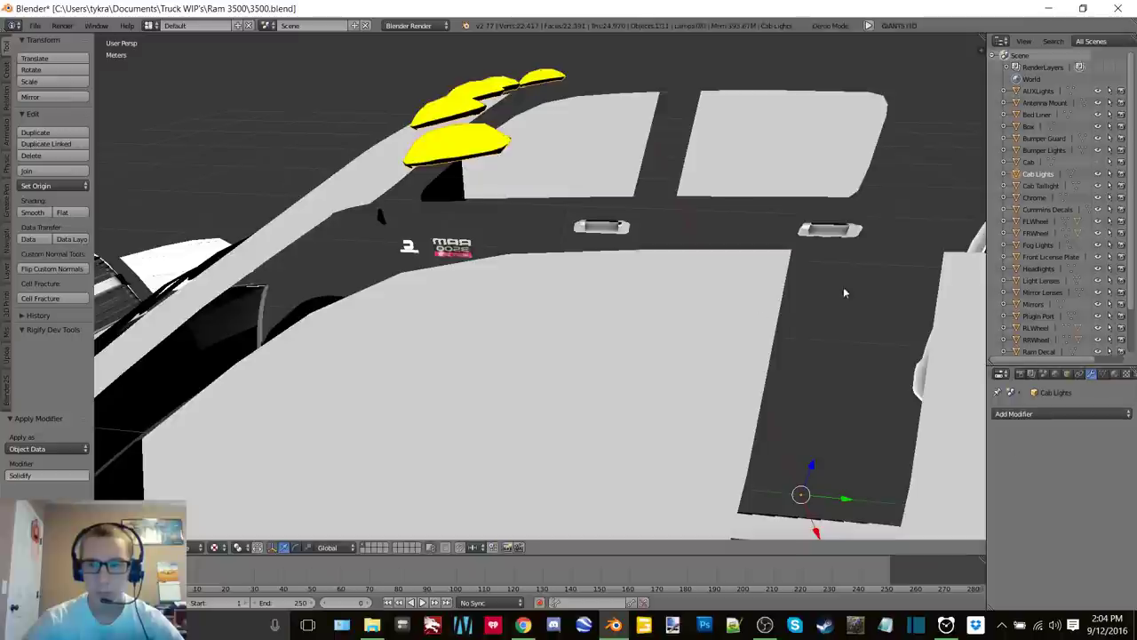
# Add a Solidify modifier to the Cab Taillight and apply it
pyautogui.click(1042, 186)
pyautogui.press('KP_Decimal')
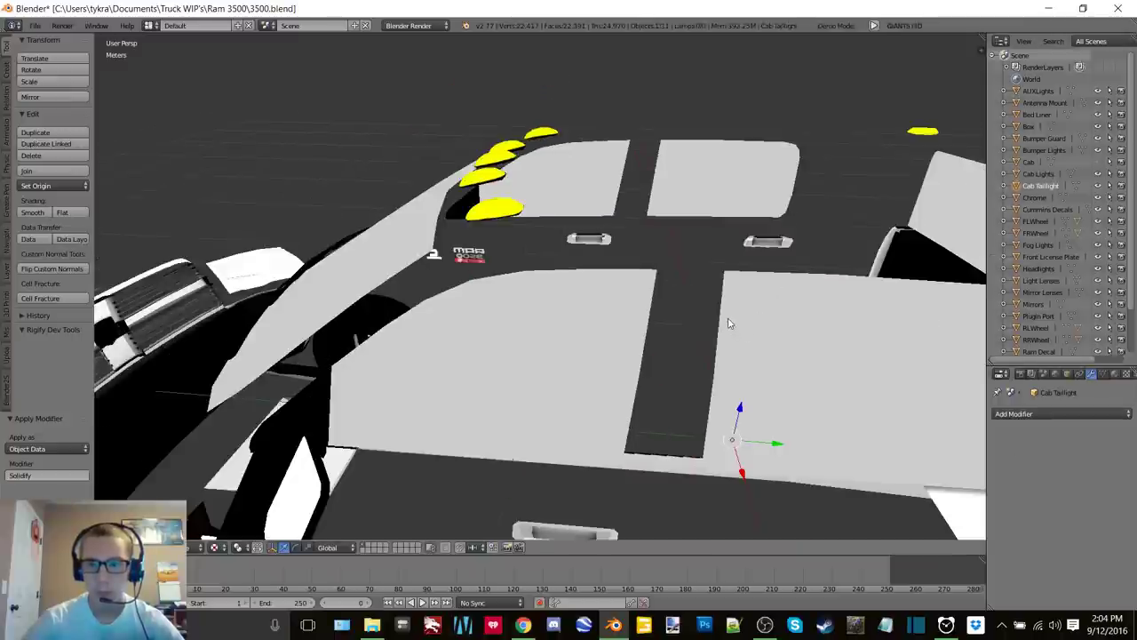
pyautogui.click(1037, 412)
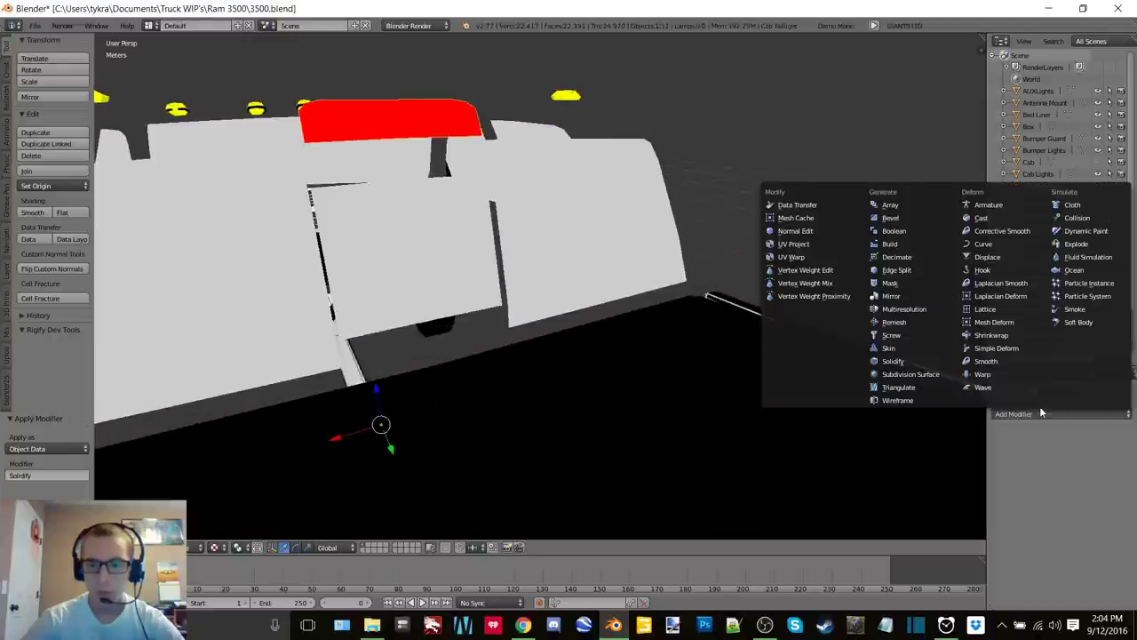
pyautogui.click(907, 361)
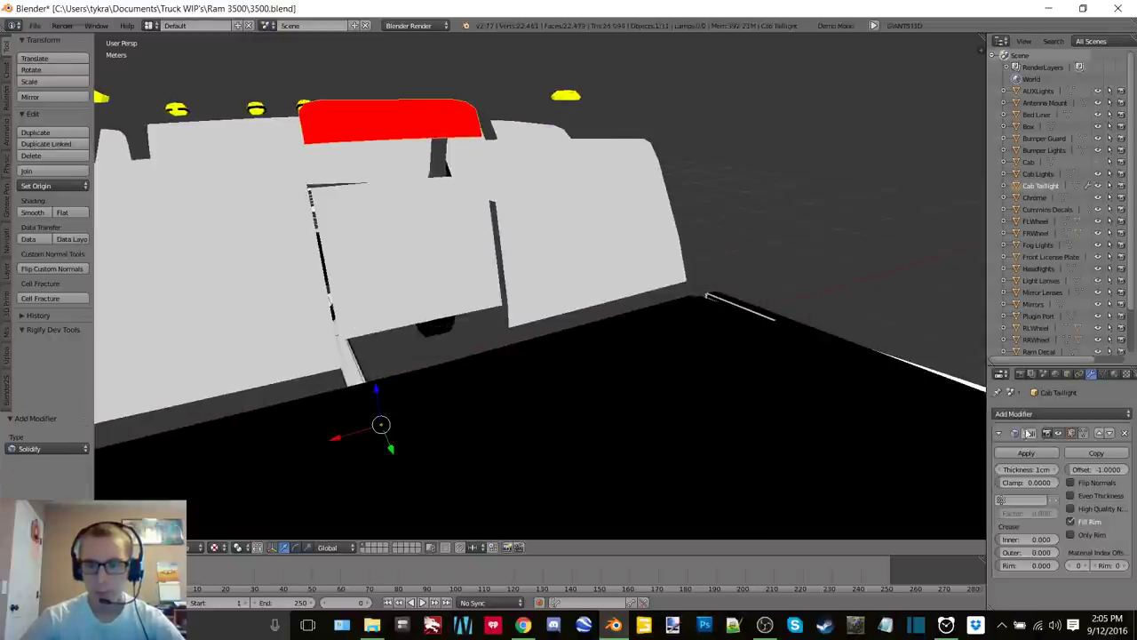
pyautogui.click(1034, 453)
# Add a Solidify modifier to the Chrome object, check its effect on the truck's front grille, and apply it
pyautogui.scroll(-9, 658, 264)
pyautogui.moveTo(592, 221); pyautogui.dragTo(672, 203, button='middle')
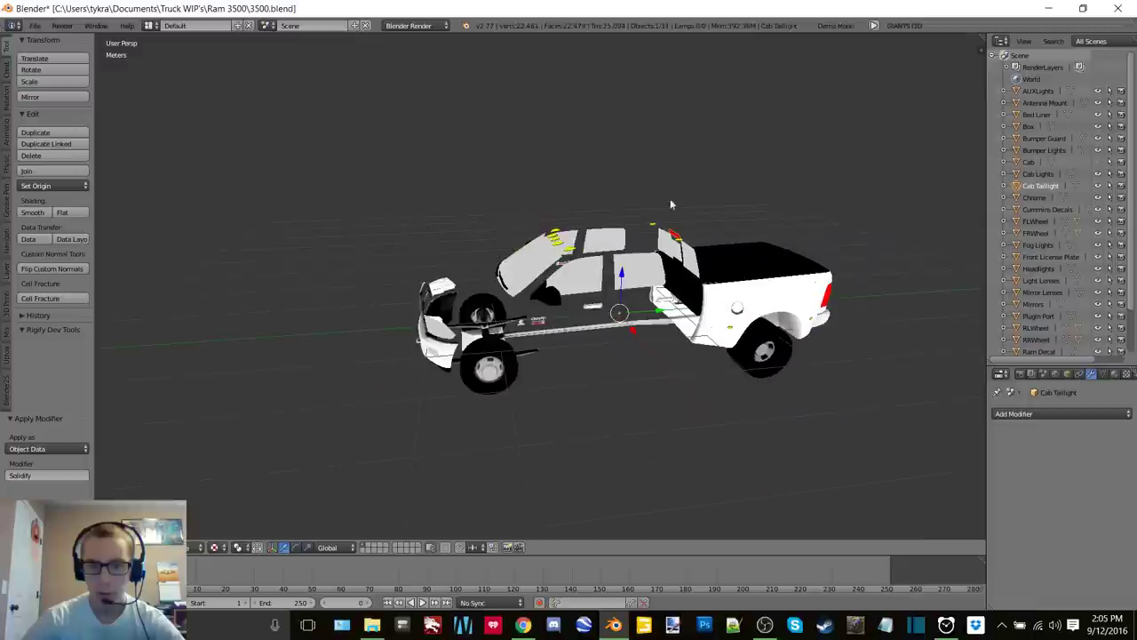
pyautogui.click(1033, 198)
pyautogui.click(1036, 414)
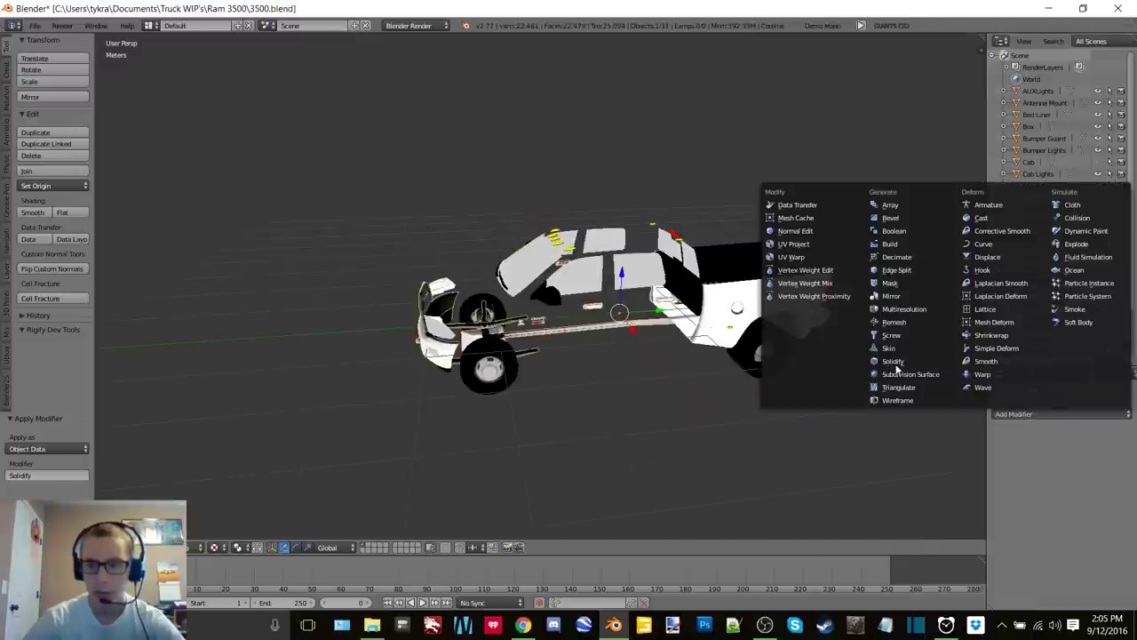
pyautogui.click(905, 361)
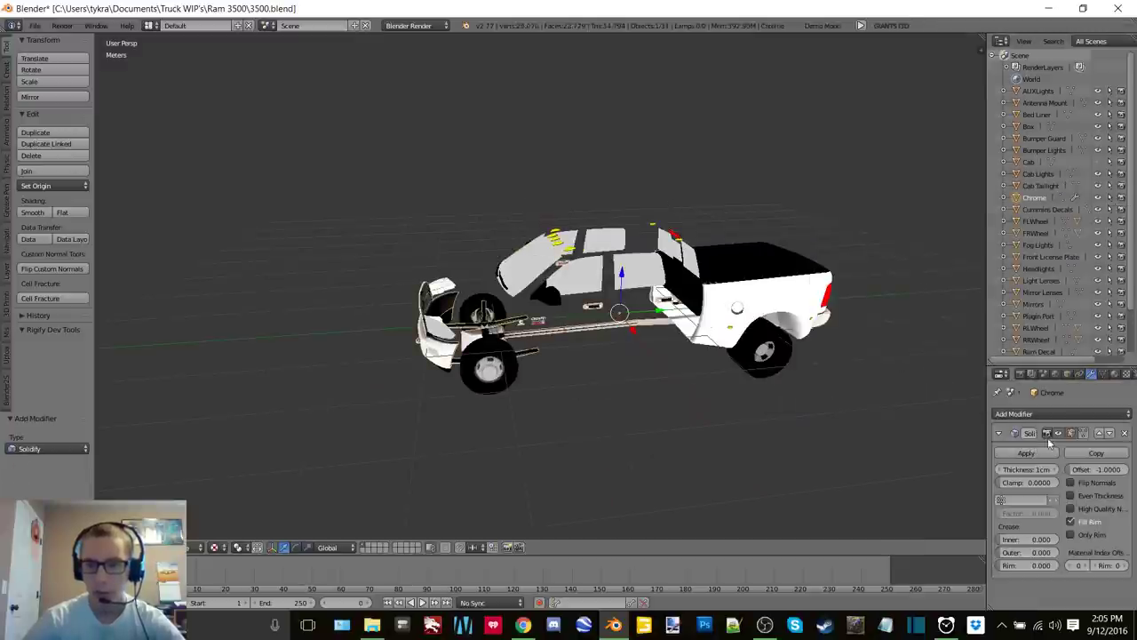
pyautogui.moveTo(555, 282); pyautogui.dragTo(637, 236, button='middle')
pyautogui.scroll(2, 657, 287)
pyautogui.scroll(1, 639, 228)
pyautogui.click(1059, 433)
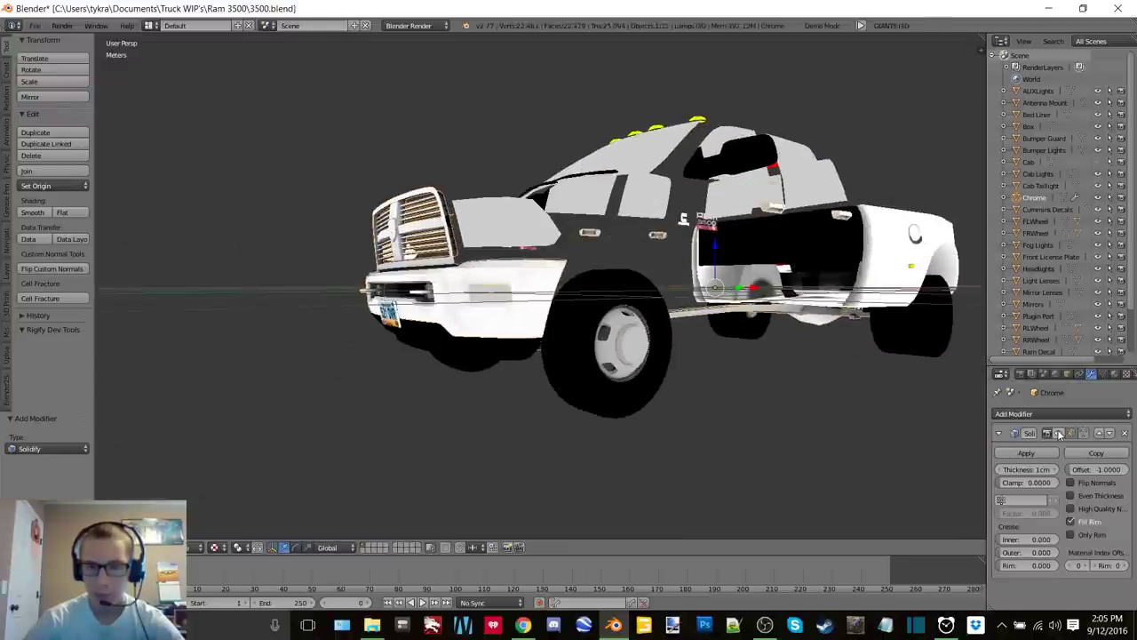
pyautogui.click(1027, 454)
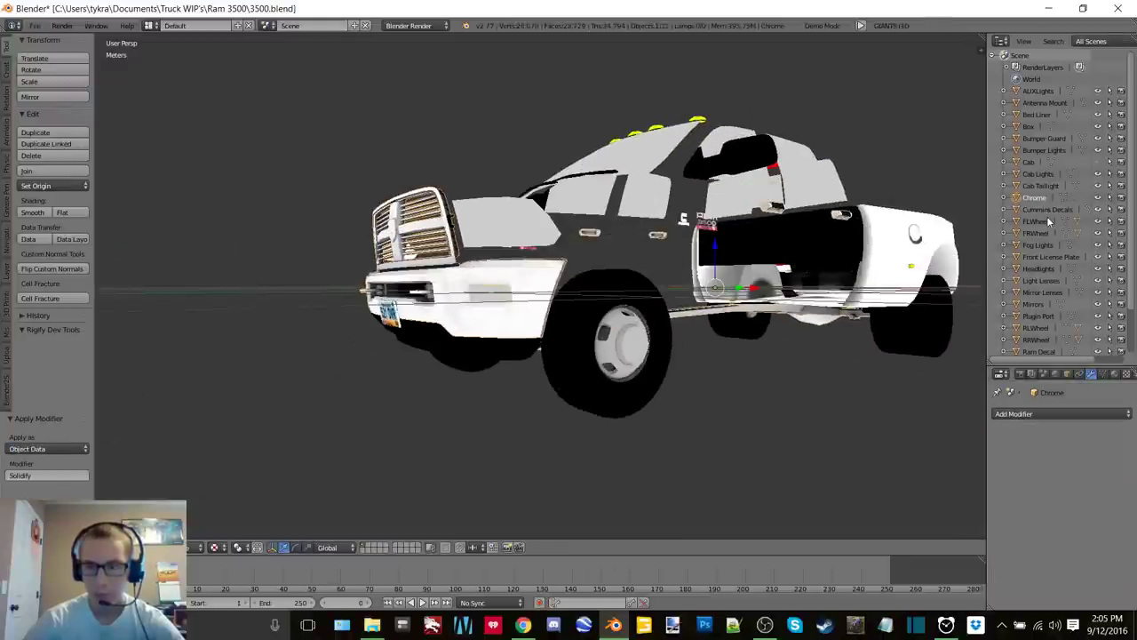
# Add a Solidify modifier to the Cummins Decals, and add and apply one on FLWheel
pyautogui.click(1047, 210)
pyautogui.click(1044, 414)
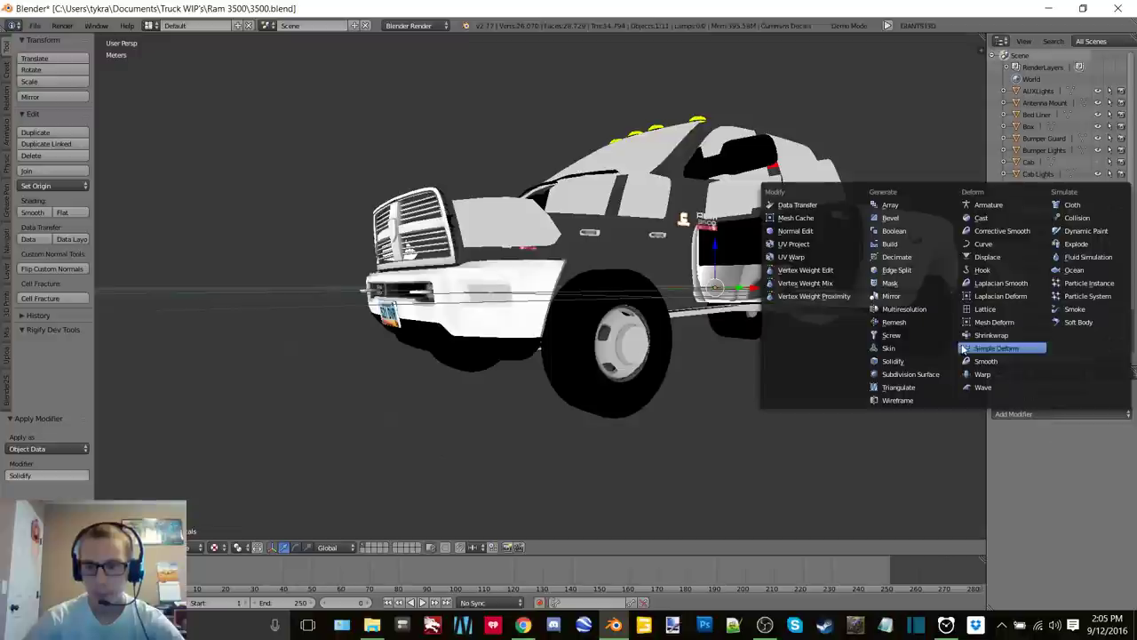
pyautogui.click(906, 360)
pyautogui.click(1035, 222)
pyautogui.click(1044, 414)
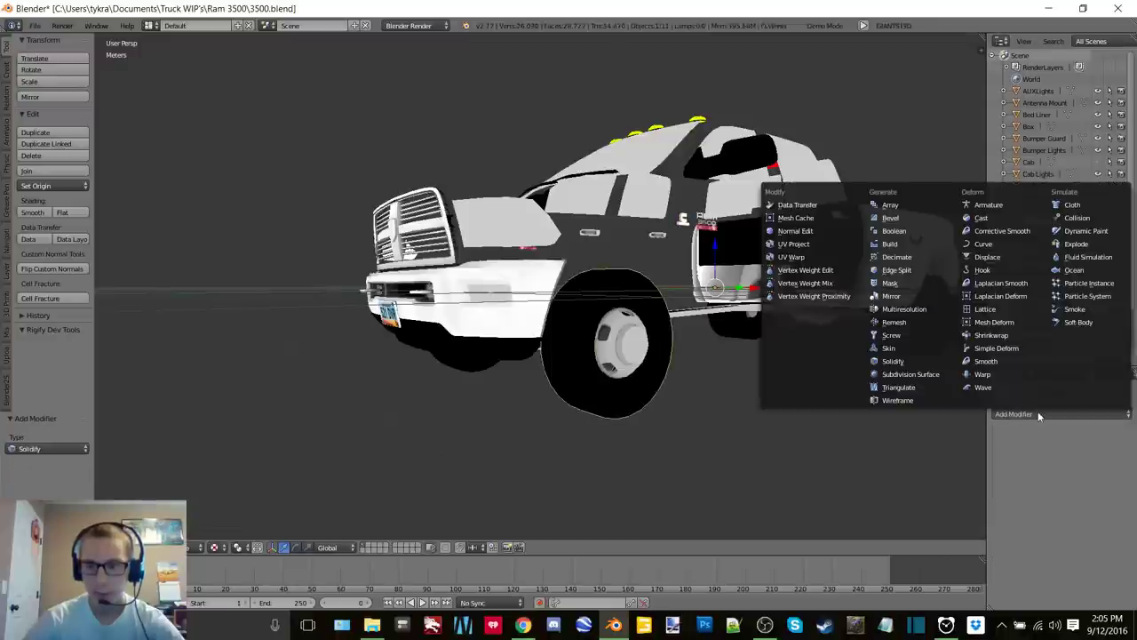
pyautogui.click(922, 361)
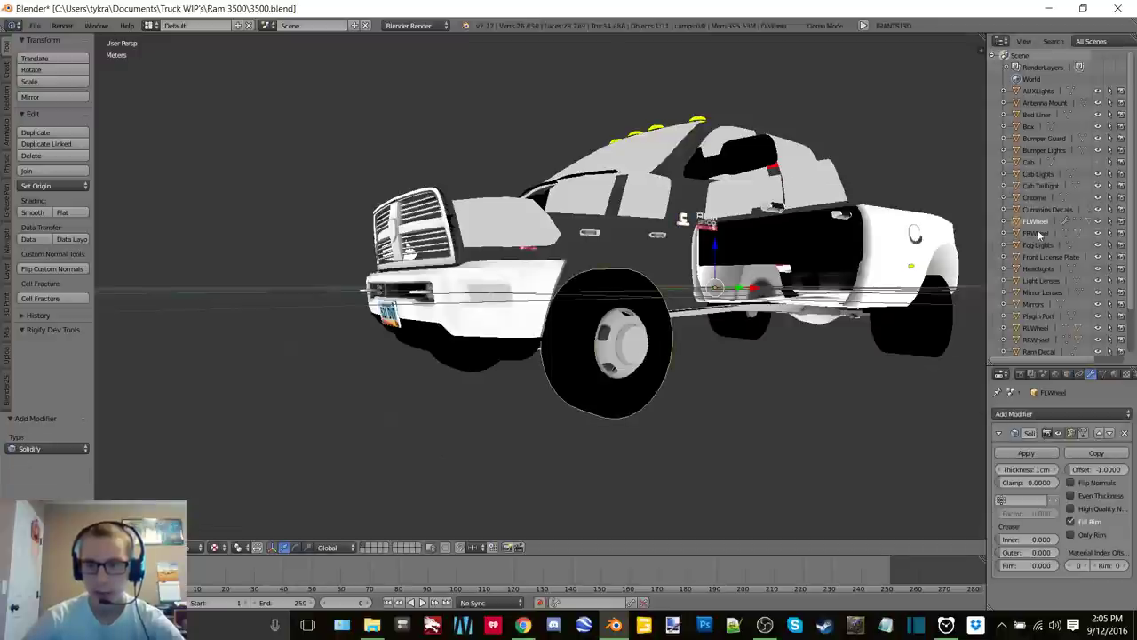
pyautogui.click(1026, 453)
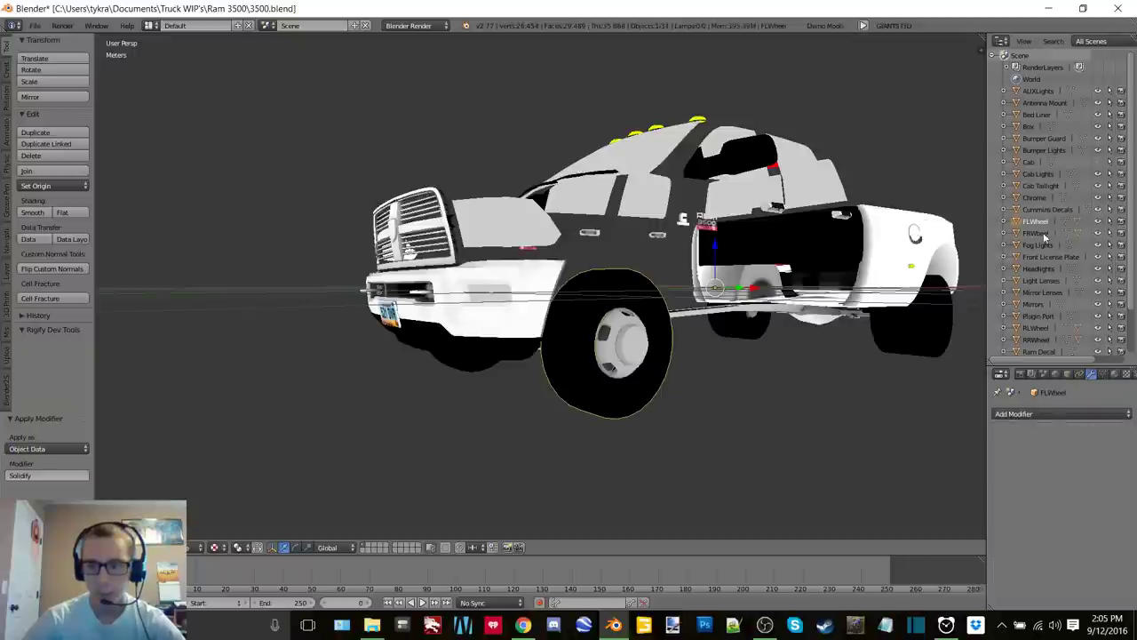
# Add a Solidify modifier to FRWheel and apply it, and do the same for the Fog Lights
pyautogui.click(1044, 233)
pyautogui.click(1036, 413)
pyautogui.click(907, 357)
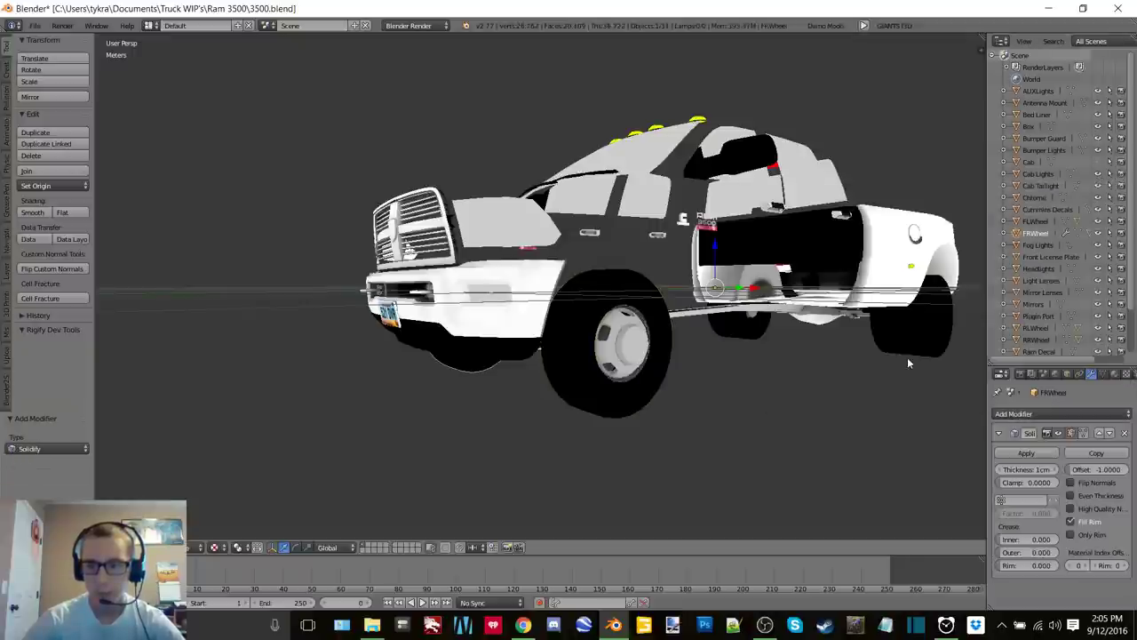
pyautogui.click(1026, 453)
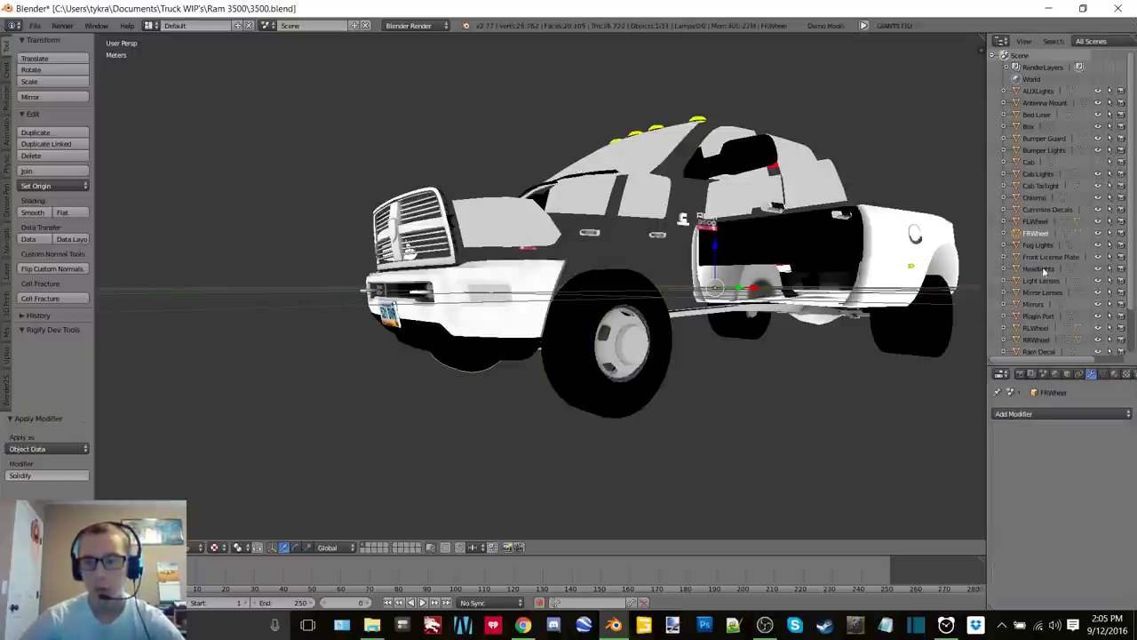
pyautogui.click(1038, 247)
pyautogui.click(1044, 415)
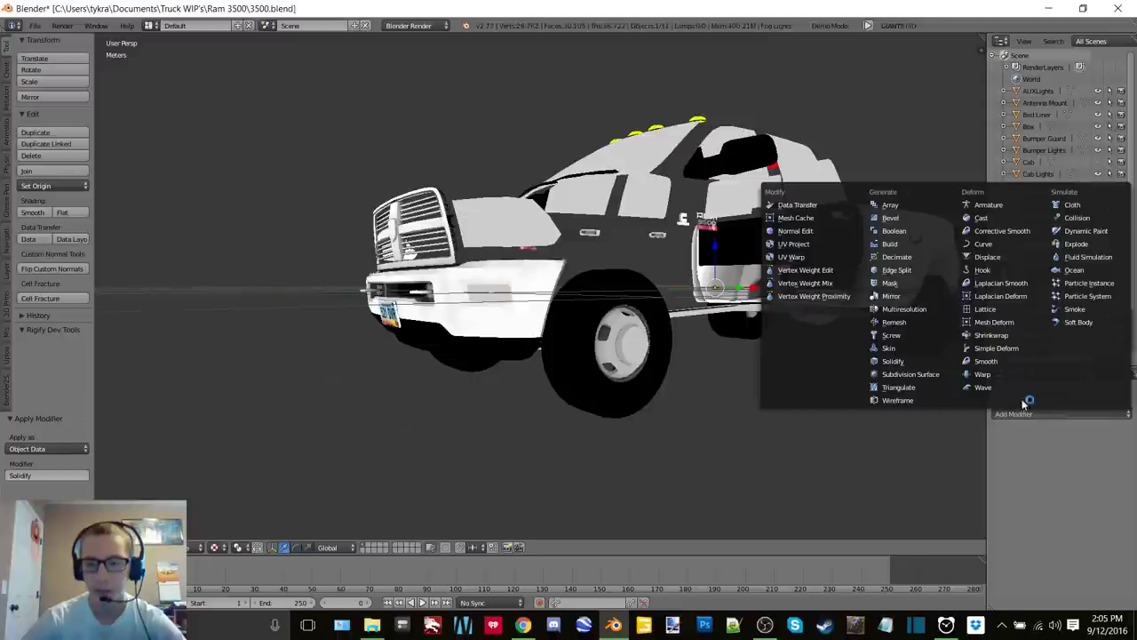
pyautogui.click(910, 364)
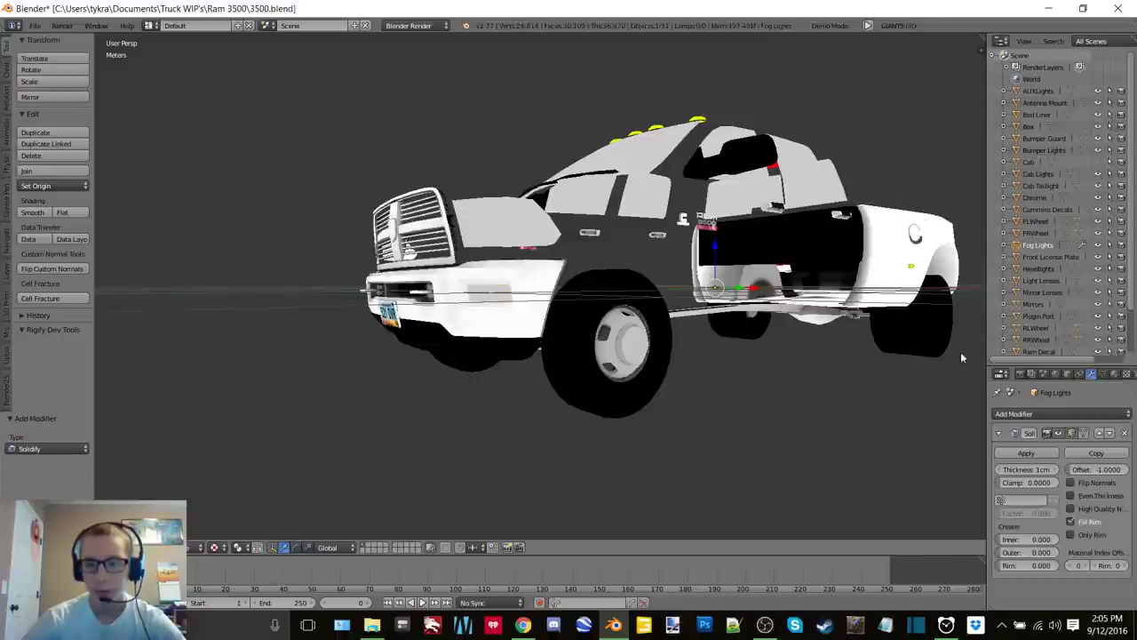
pyautogui.click(1028, 453)
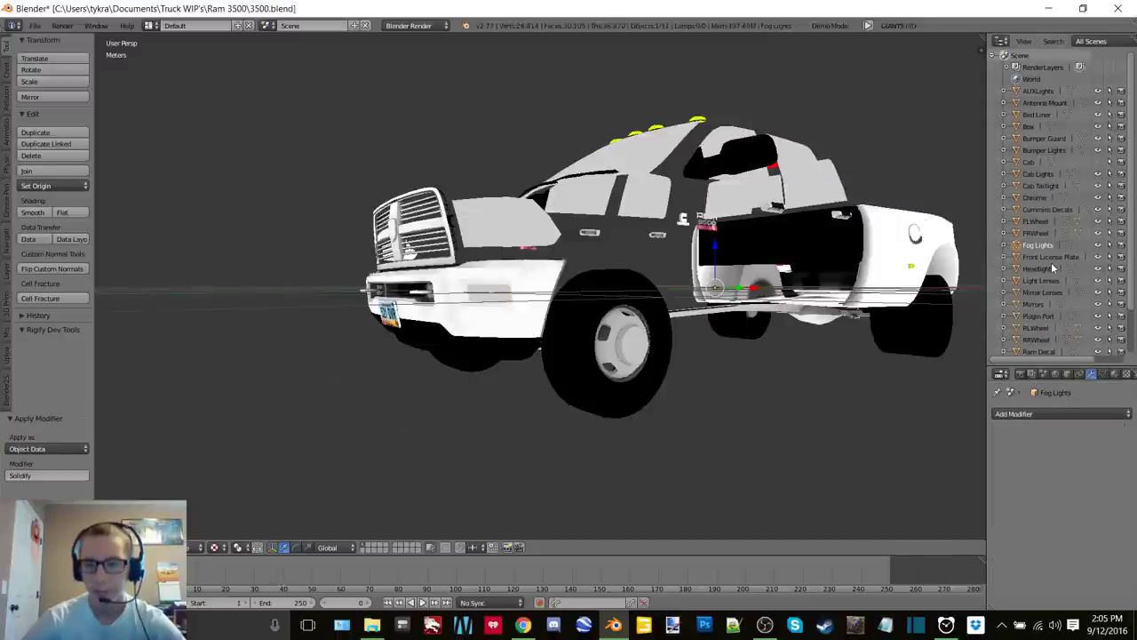
# Add and apply a Solidify modifier on the Front License Plate and on the Headlights
pyautogui.click(1049, 257)
pyautogui.click(1024, 414)
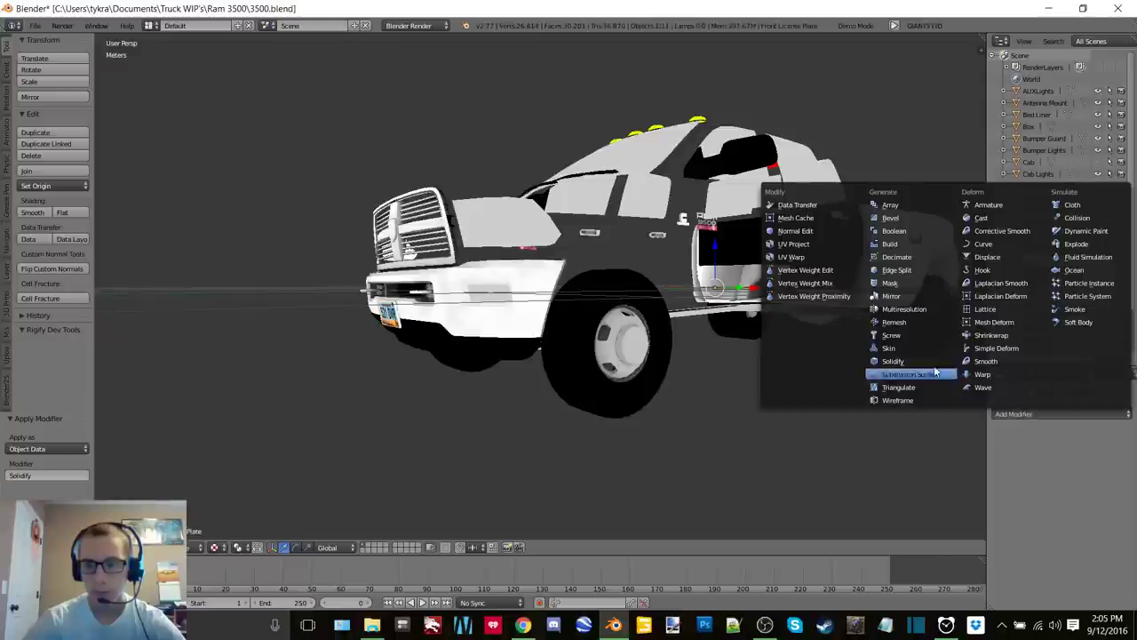
pyautogui.click(910, 366)
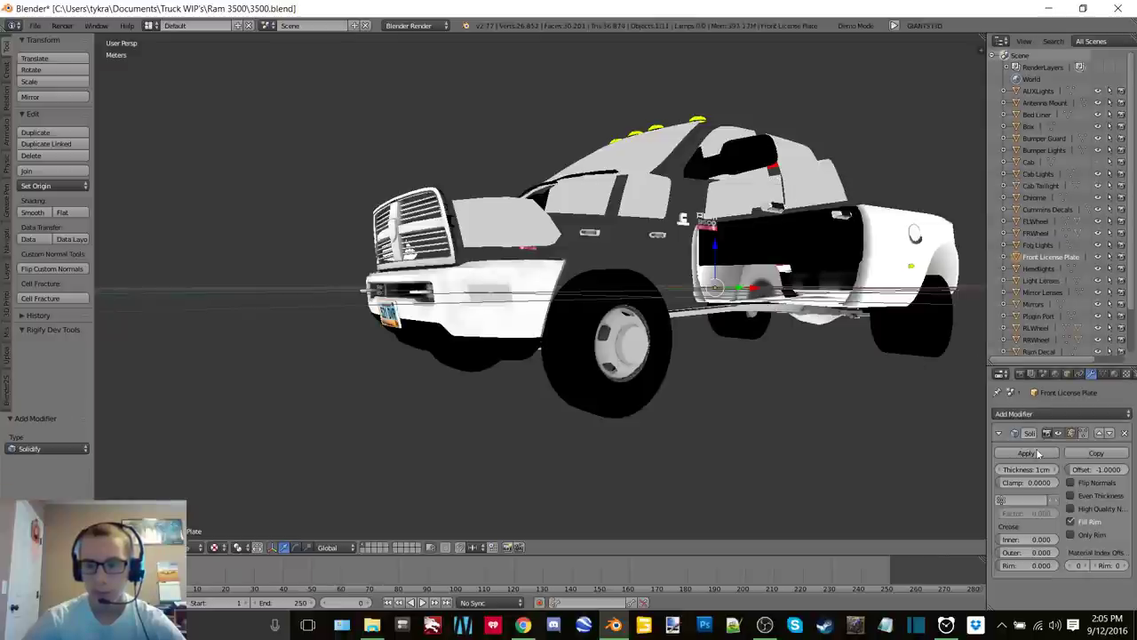
pyautogui.click(1028, 453)
pyautogui.click(1041, 268)
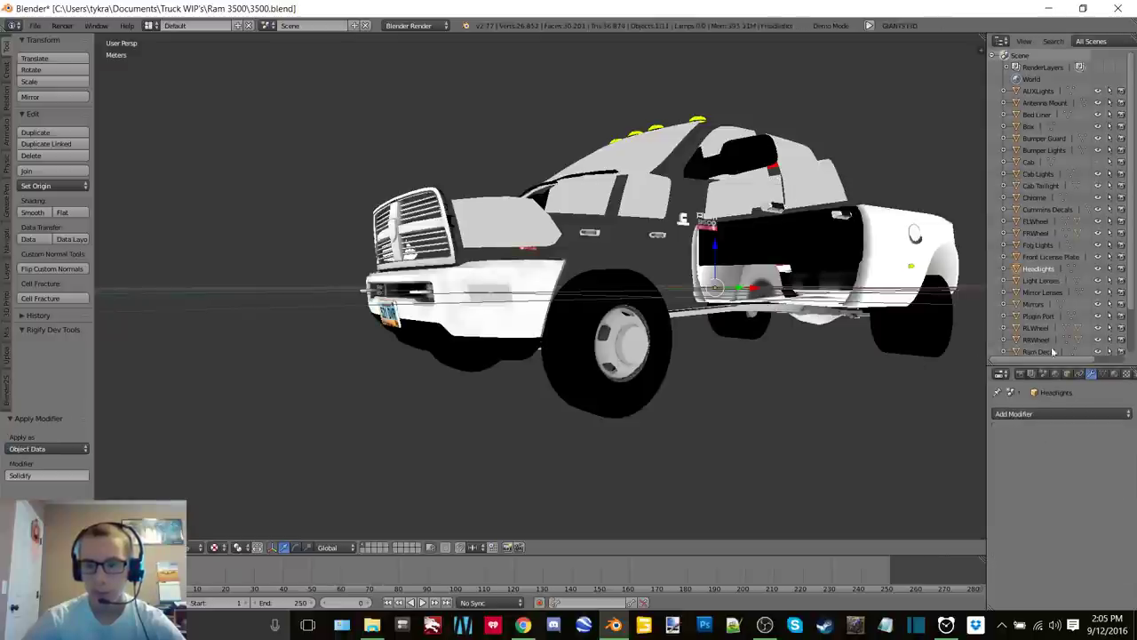
pyautogui.click(1018, 416)
pyautogui.click(942, 374)
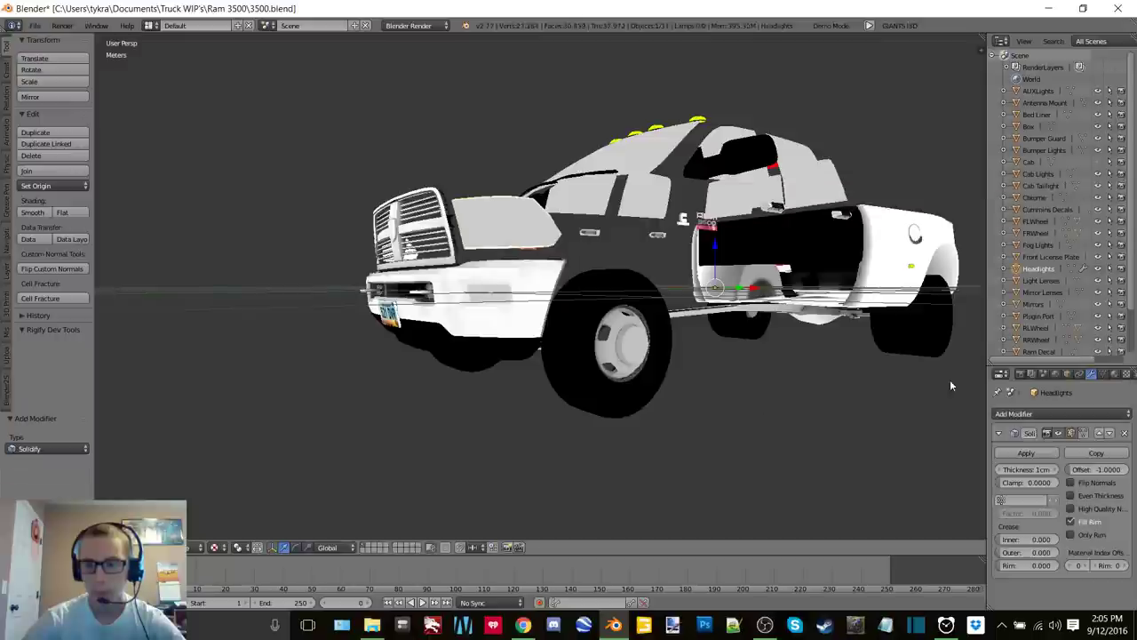
pyautogui.click(1028, 454)
# Solidify the Light Lenses and the Mirror Lenses, applying the modifier on each object
pyautogui.click(1036, 279)
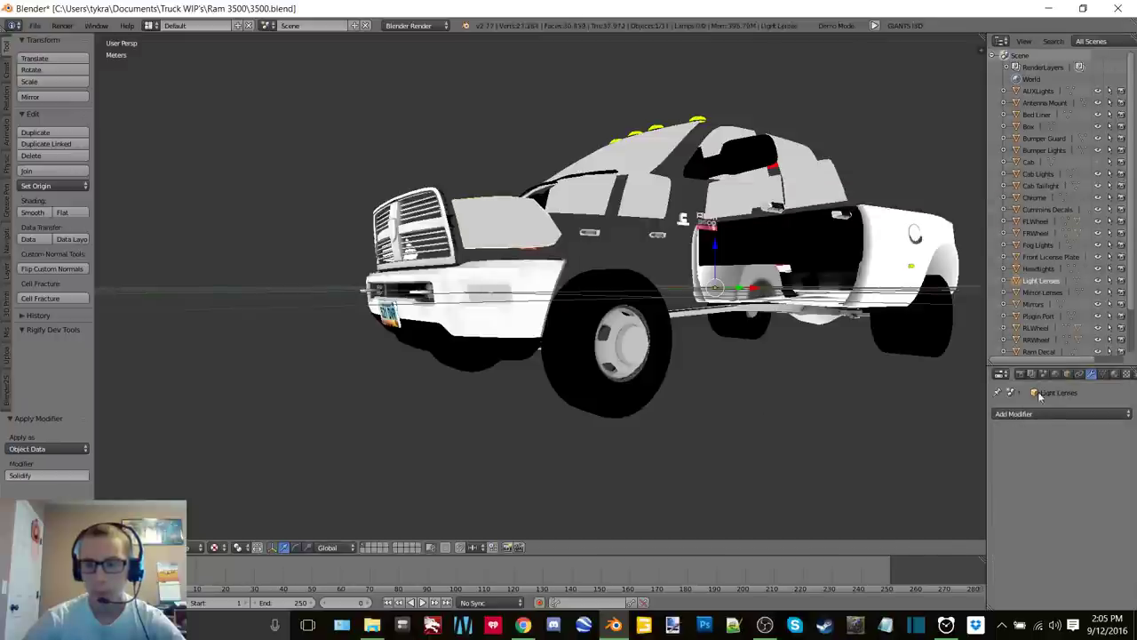
pyautogui.click(1020, 414)
pyautogui.click(907, 361)
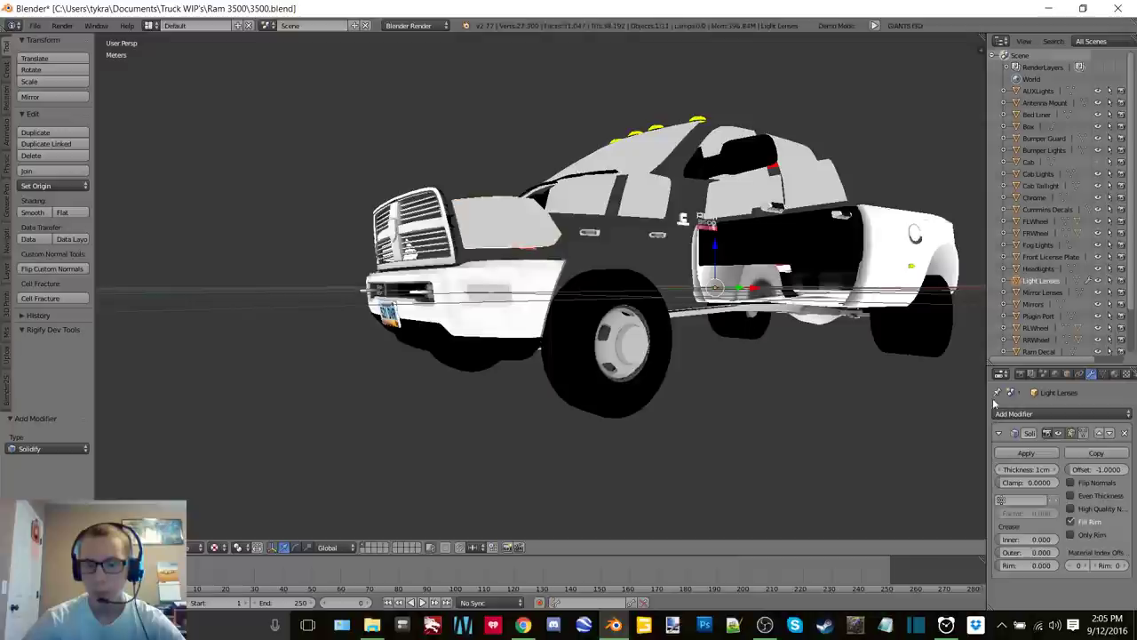
pyautogui.click(1028, 453)
pyautogui.click(1047, 293)
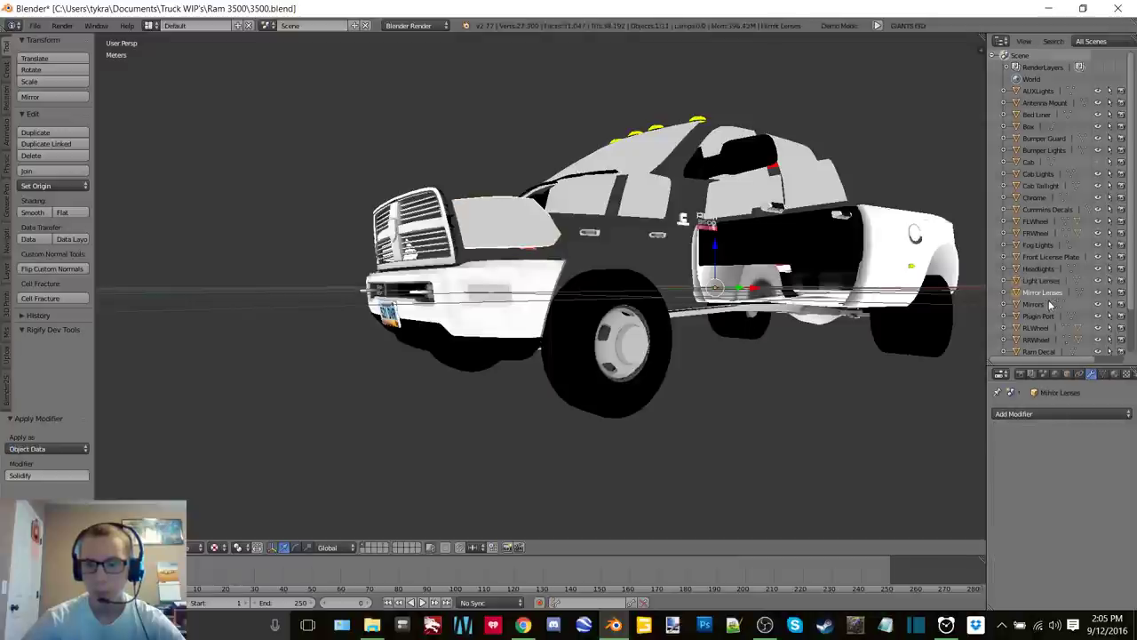
pyautogui.click(1020, 414)
pyautogui.click(907, 362)
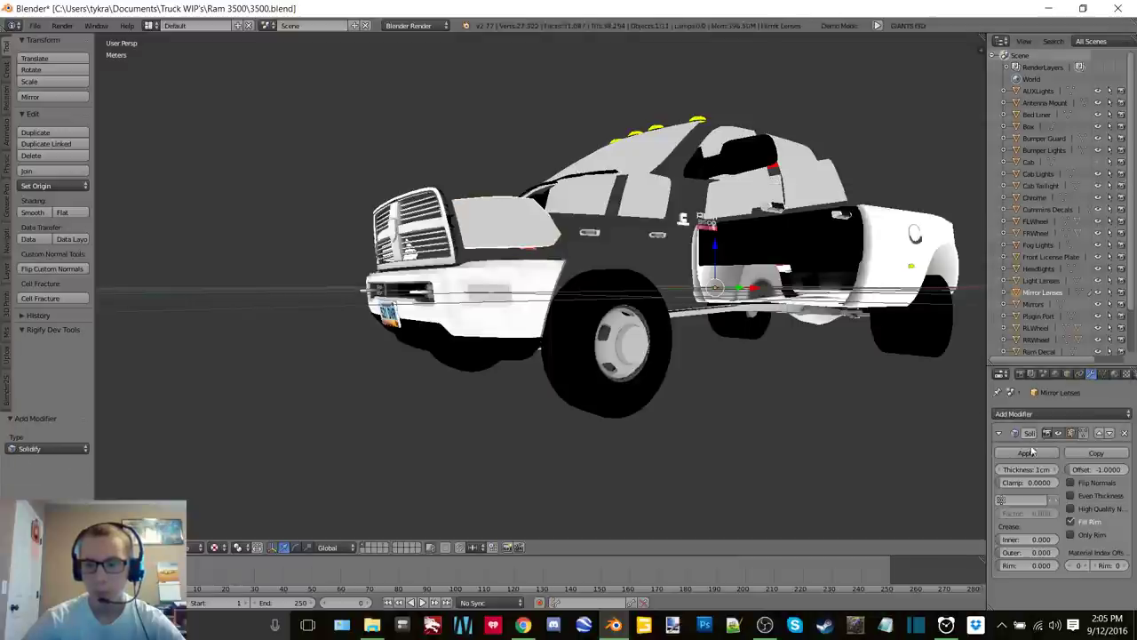
pyautogui.click(1028, 453)
# Add a Solidify modifier to the Mirrors and to the Plugin Port, applying each one
pyautogui.click(1034, 306)
pyautogui.click(1044, 413)
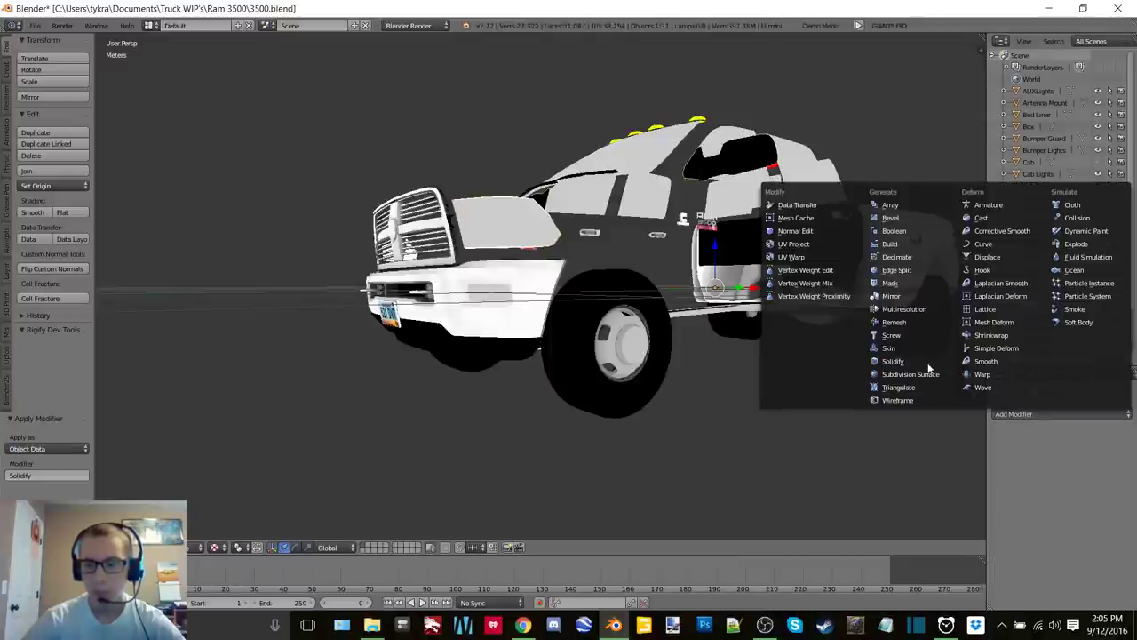
pyautogui.click(907, 362)
pyautogui.click(1023, 452)
pyautogui.click(1054, 318)
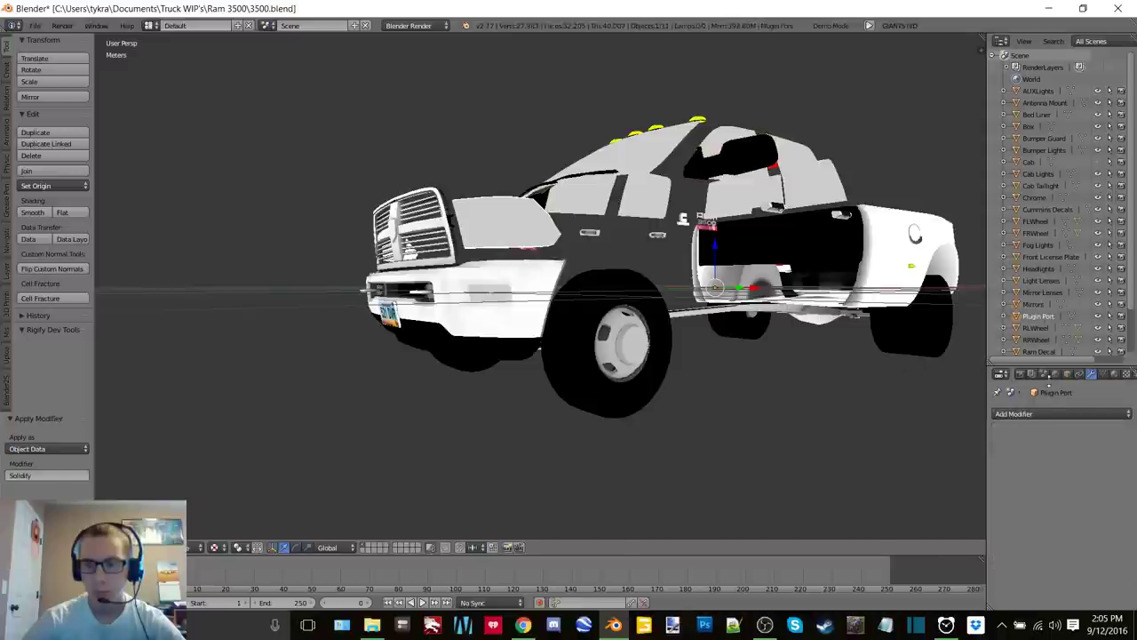
pyautogui.click(1027, 413)
pyautogui.click(907, 362)
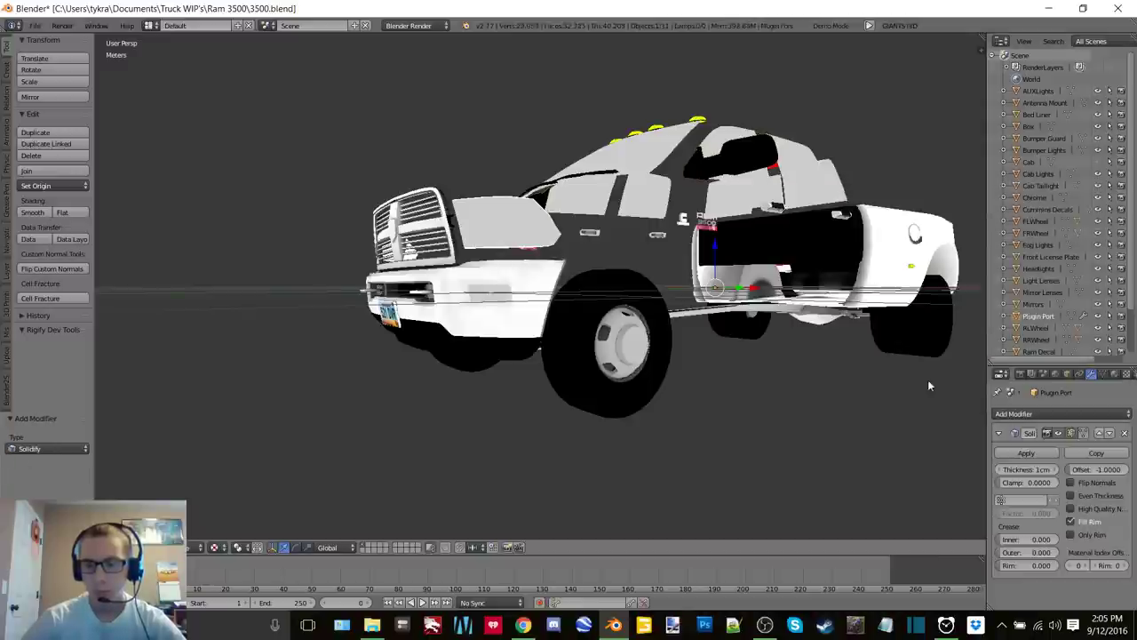
pyautogui.click(1027, 452)
# Add and apply a Solidify modifier on the rear wheels RLWheel and RRWheel
pyautogui.scroll(-3, 1056, 268)
pyautogui.click(1036, 277)
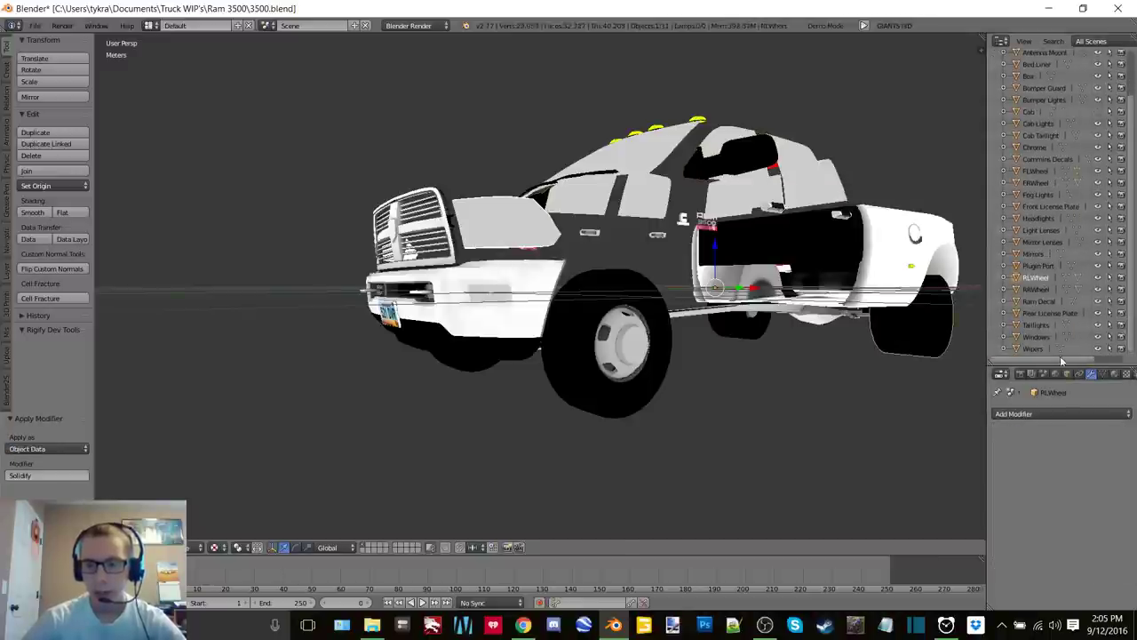
pyautogui.click(1058, 413)
pyautogui.click(910, 366)
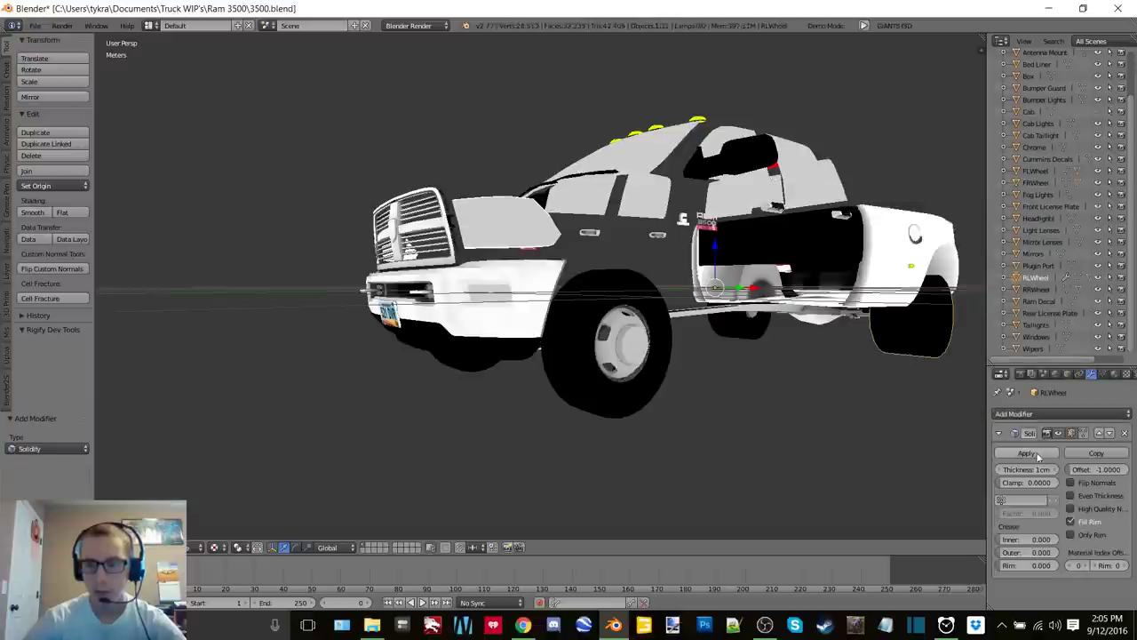
pyautogui.click(1026, 452)
pyautogui.click(1036, 289)
pyautogui.click(1019, 414)
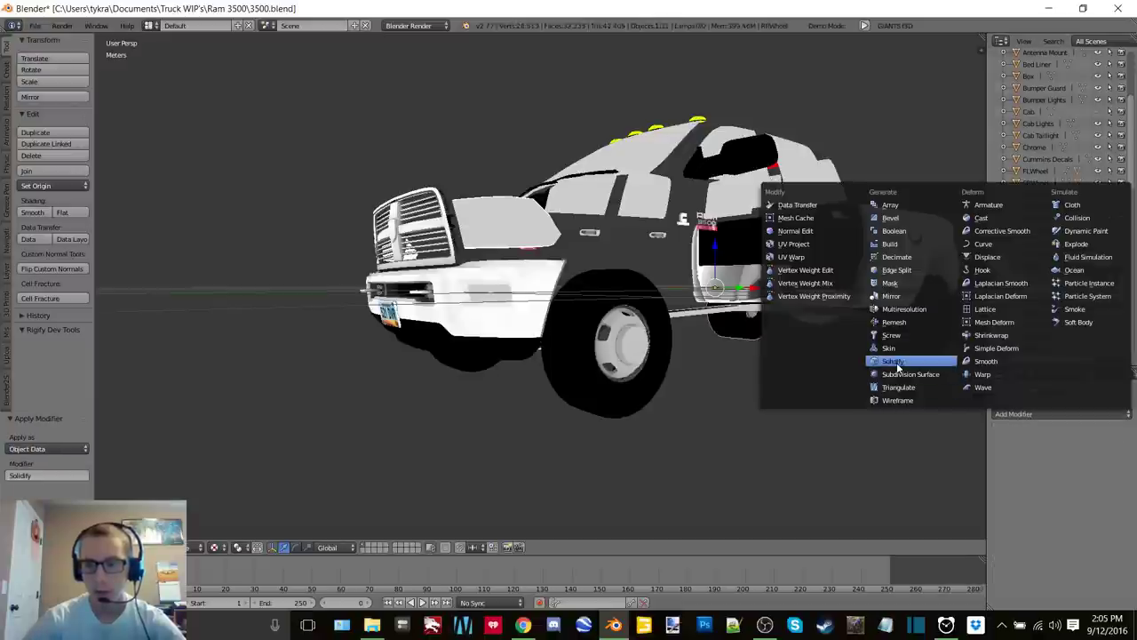
pyautogui.click(893, 361)
pyautogui.click(1027, 452)
# Add a Solidify modifier to the Ram Decal, compare the decal with and without it, and apply it
pyautogui.click(1039, 301)
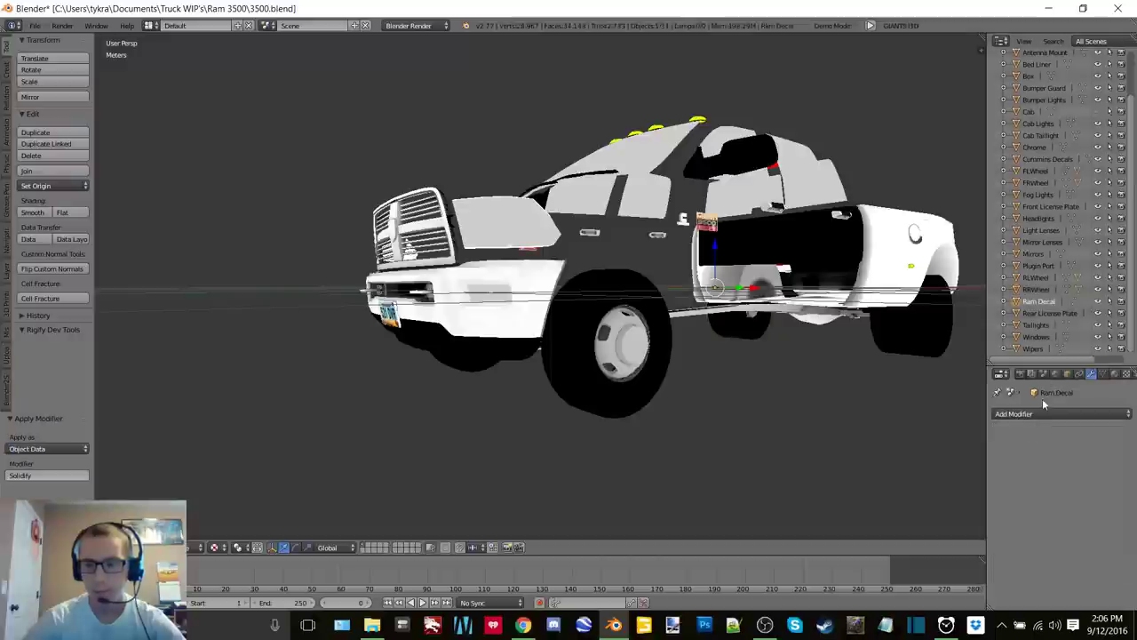
pyautogui.click(1058, 413)
pyautogui.click(892, 366)
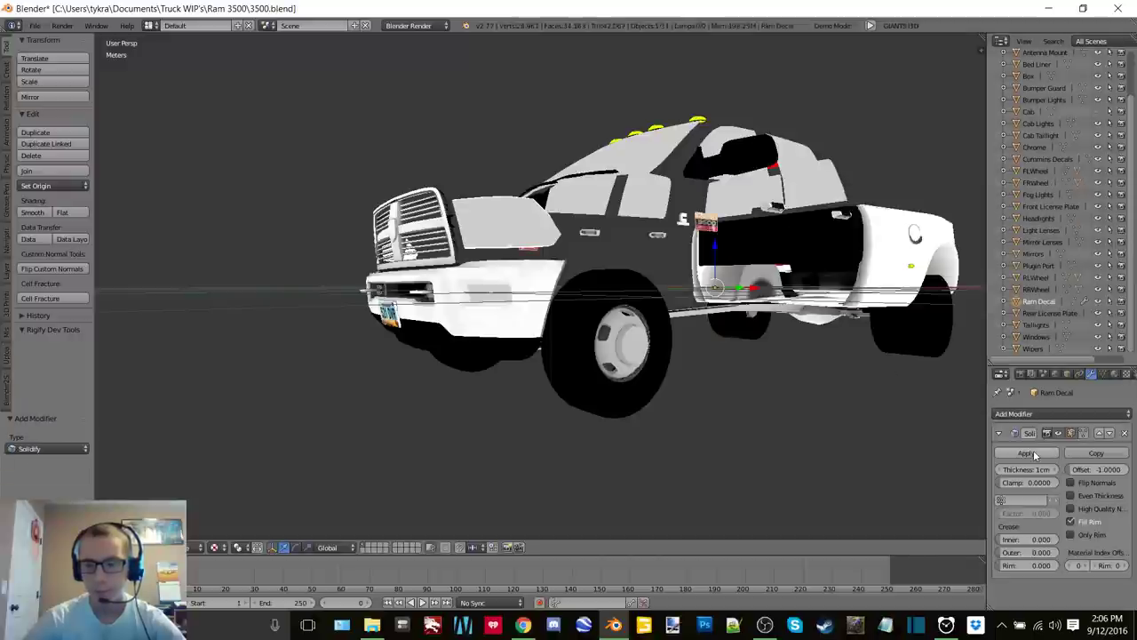
pyautogui.press('KP_Decimal')
pyautogui.moveTo(653, 273); pyautogui.dragTo(599, 298, button='middle')
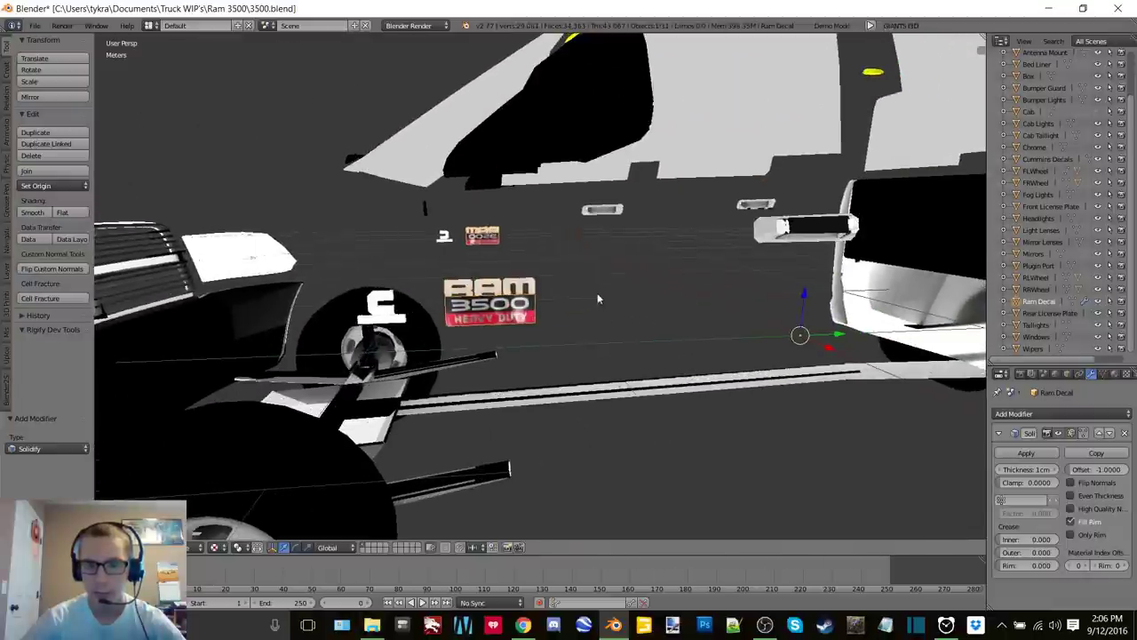
pyautogui.scroll(3, 626, 279)
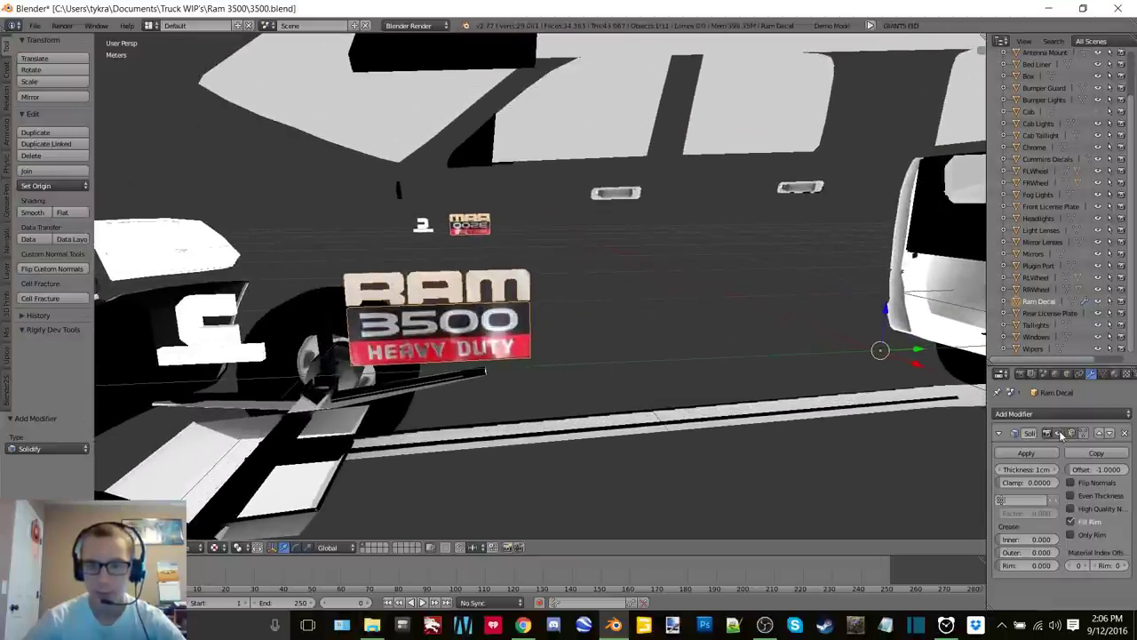
pyautogui.click(1059, 435)
pyautogui.click(1059, 435)
pyautogui.moveTo(511, 334); pyautogui.dragTo(695, 283, button='middle')
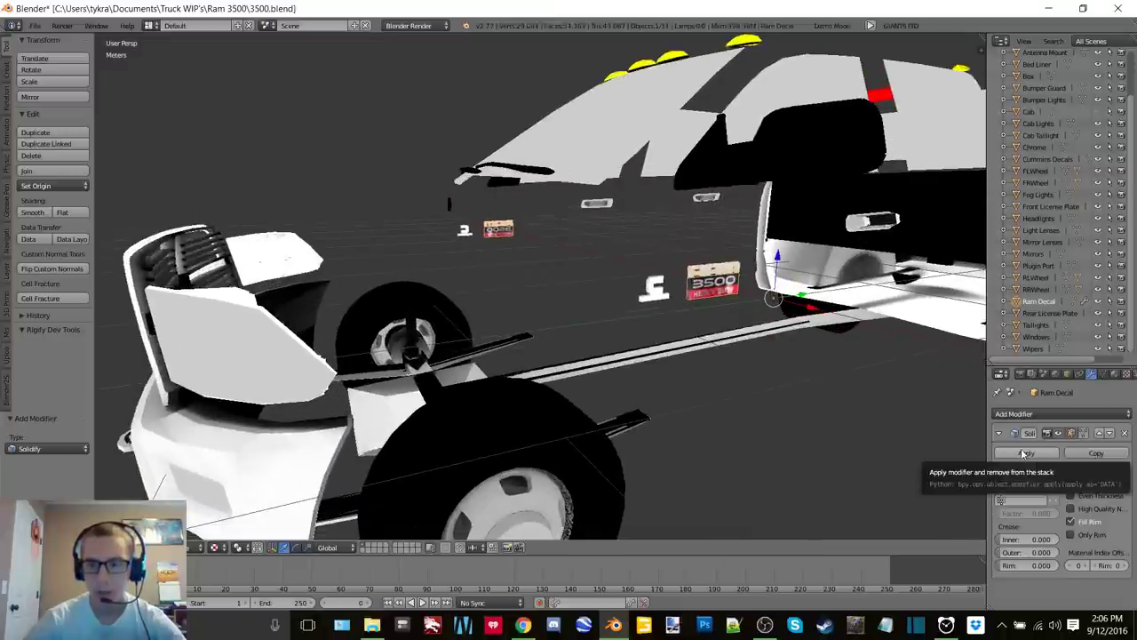
pyautogui.click(1024, 453)
# Add a Solidify modifier to the Rear License Plate, check the plate up close at the rear bumper, and apply it
pyautogui.click(1046, 314)
pyautogui.click(1035, 414)
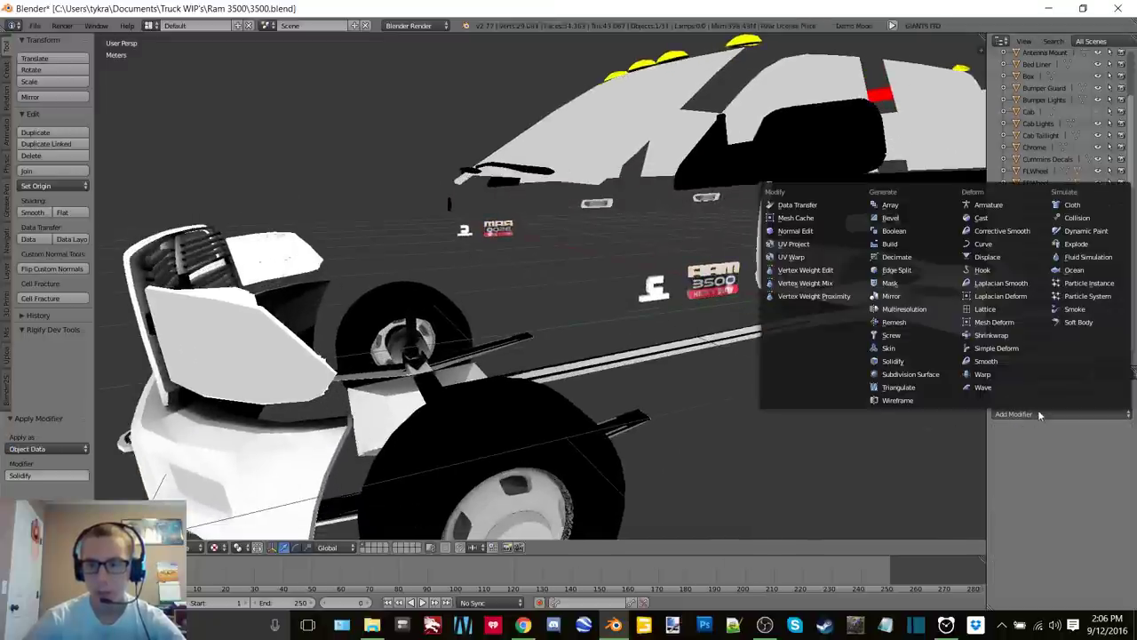
pyautogui.click(891, 361)
pyautogui.moveTo(710, 290); pyautogui.dragTo(713, 286, button='middle')
pyautogui.scroll(4, 712, 286)
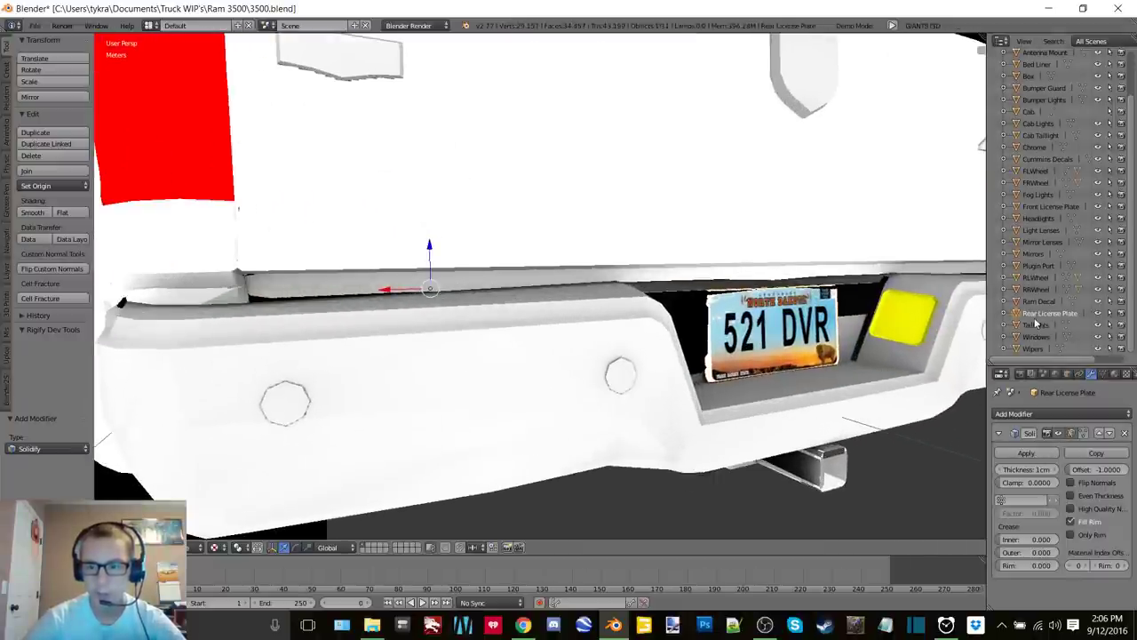
pyautogui.click(1023, 453)
# Add a Solidify modifier to the Taillights and apply it
pyautogui.click(1035, 325)
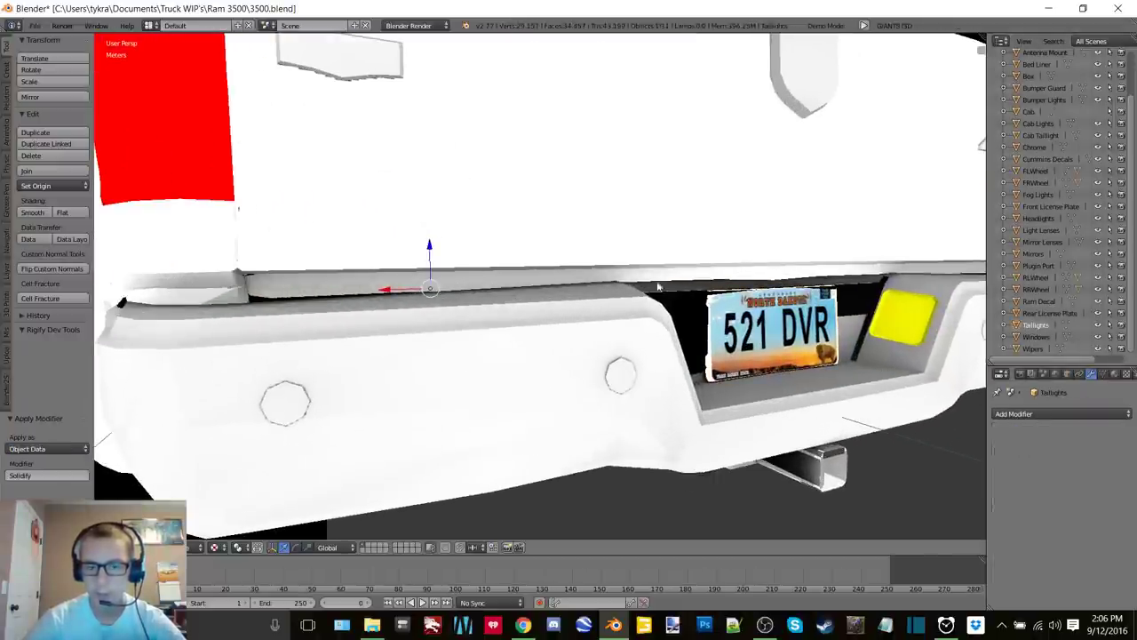
pyautogui.press('KP_Decimal')
pyautogui.click(1046, 410)
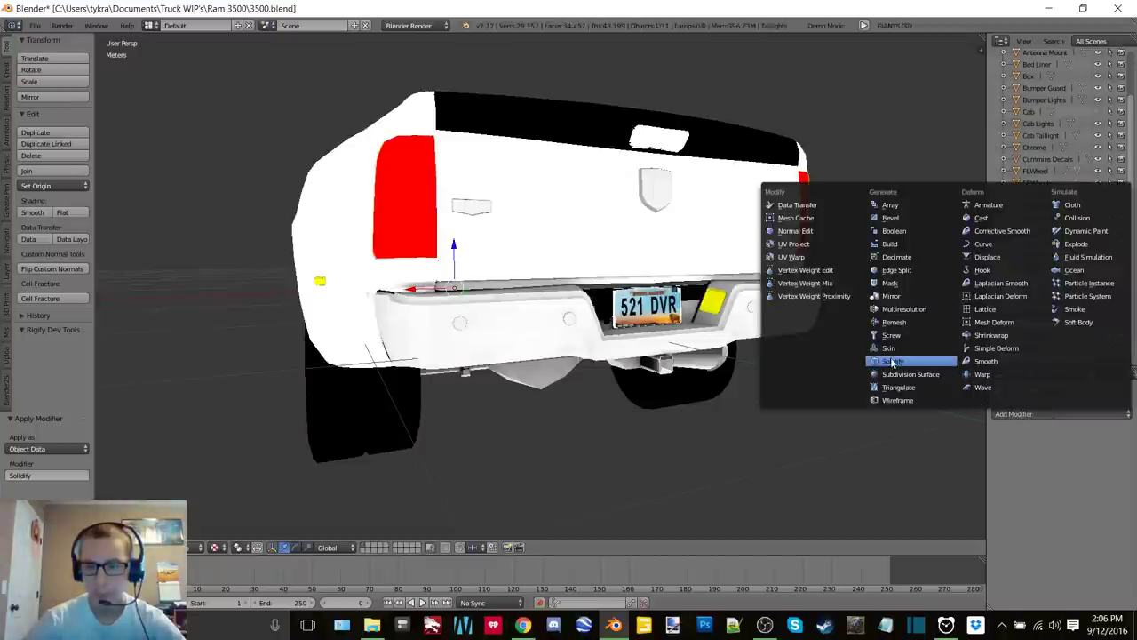
pyautogui.click(895, 362)
pyautogui.click(1028, 456)
# Add a Solidify modifier to the Windows, check its effect on the cab glass, and apply it
pyautogui.click(1023, 338)
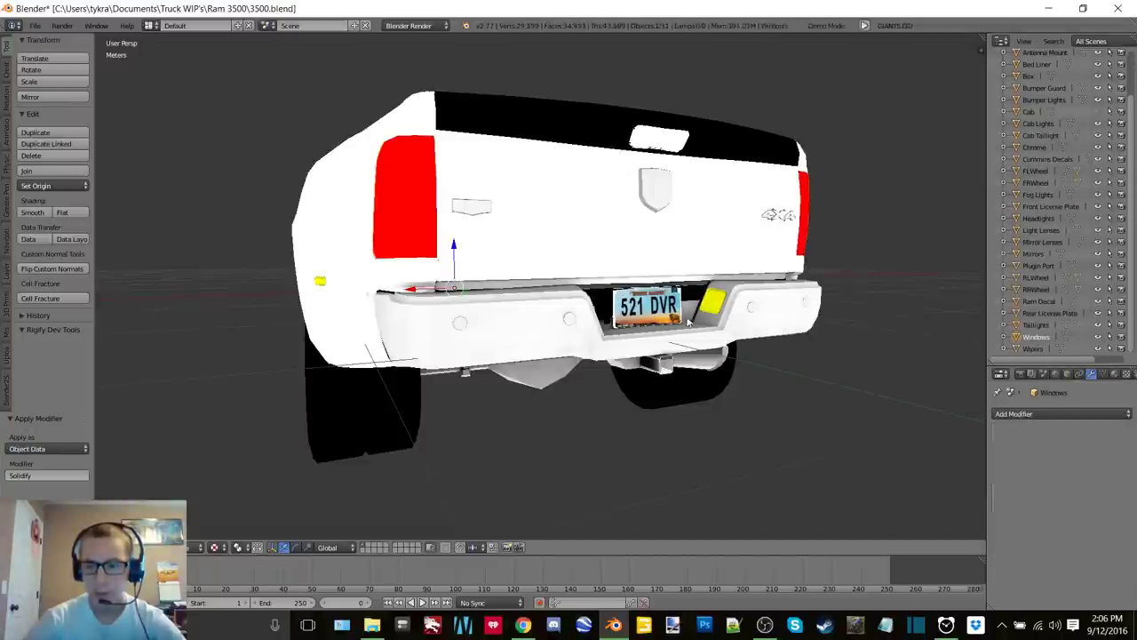
pyautogui.press('KP_Decimal')
pyautogui.click(1037, 413)
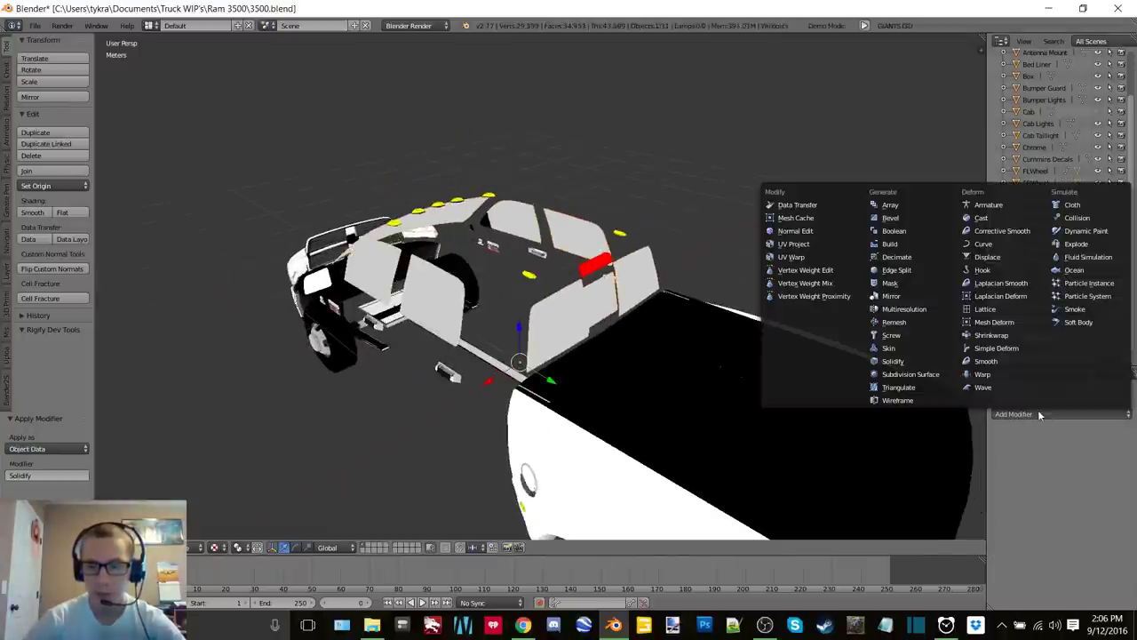
pyautogui.click(913, 360)
pyautogui.scroll(5, 758, 357)
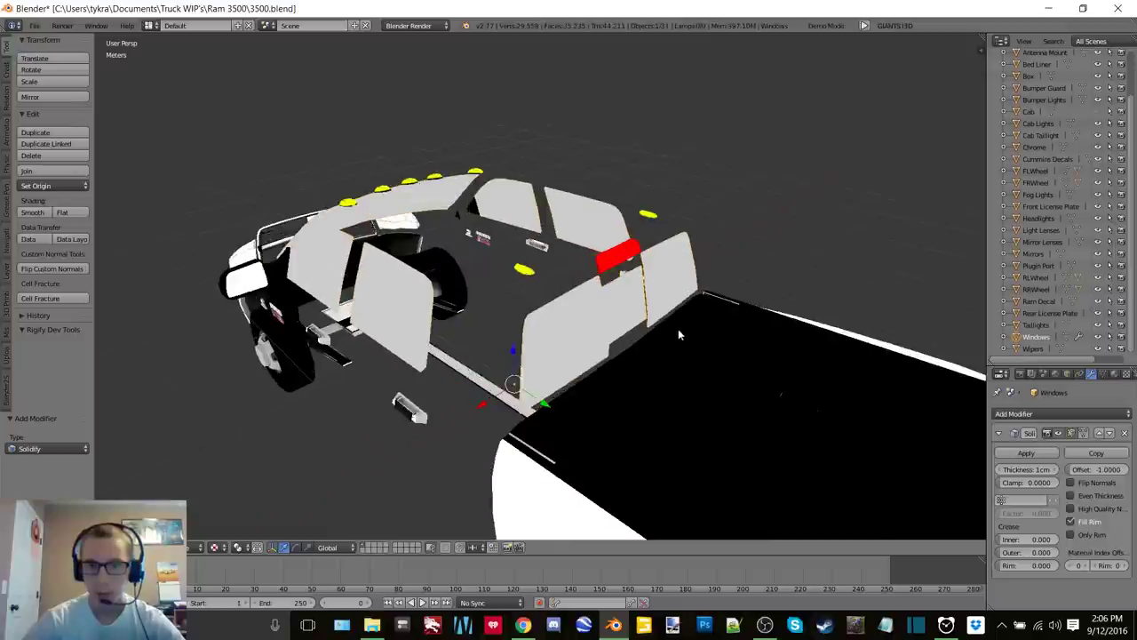
pyautogui.click(1026, 453)
# Add a Solidify modifier to the Wipers and apply it
pyautogui.click(1035, 350)
pyautogui.moveTo(807, 317); pyautogui.dragTo(940, 351, button='middle')
pyautogui.click(1058, 413)
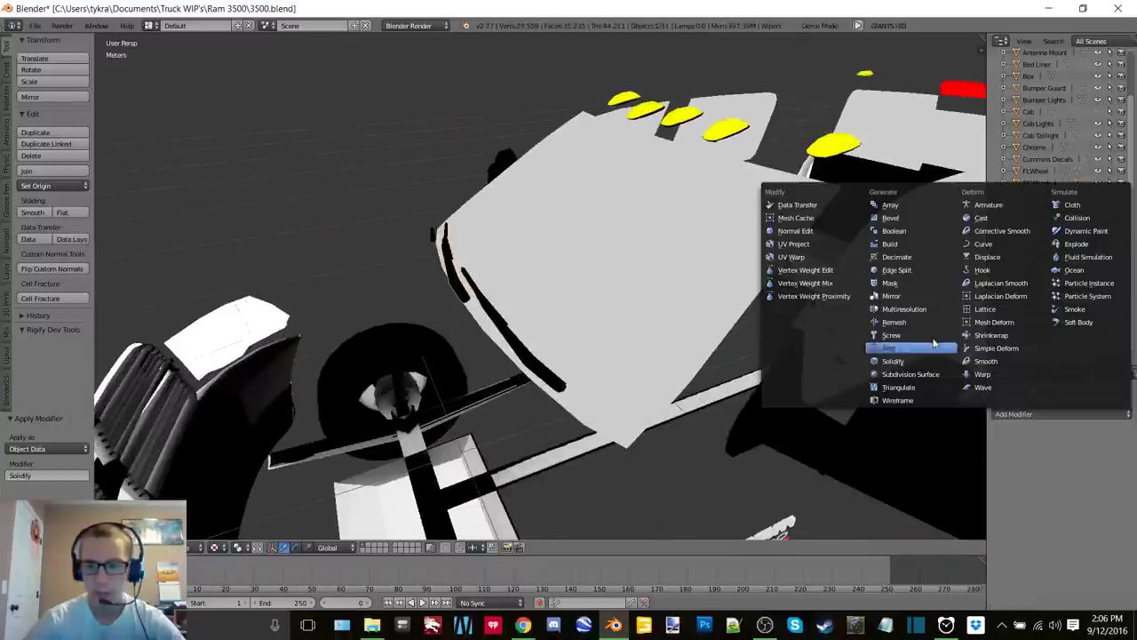
pyautogui.click(902, 358)
pyautogui.click(1020, 452)
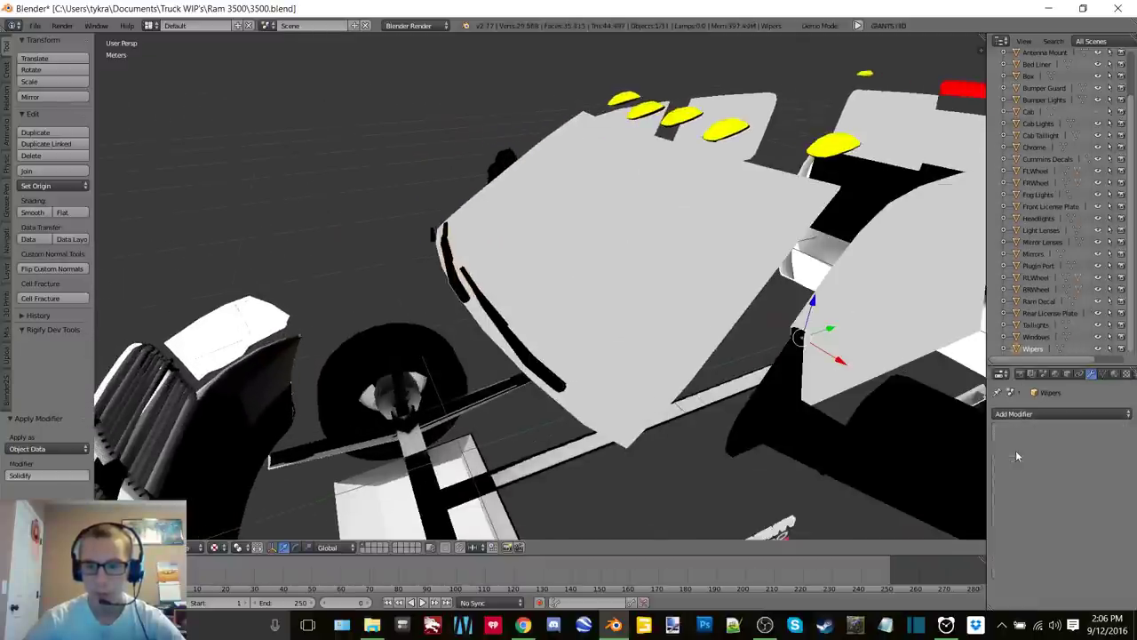
# Deselect everything, add a Solidify modifier to the RRRim nested under RRWheel, and apply it
pyautogui.scroll(-7, 698, 278)
pyautogui.moveTo(713, 285); pyautogui.dragTo(670, 263, button='middle')
pyautogui.scroll(3, 671, 264)
pyautogui.moveTo(568, 249); pyautogui.dragTo(588, 218, button='middle')
pyautogui.press('a')
pyautogui.scroll(-1, 600, 236)
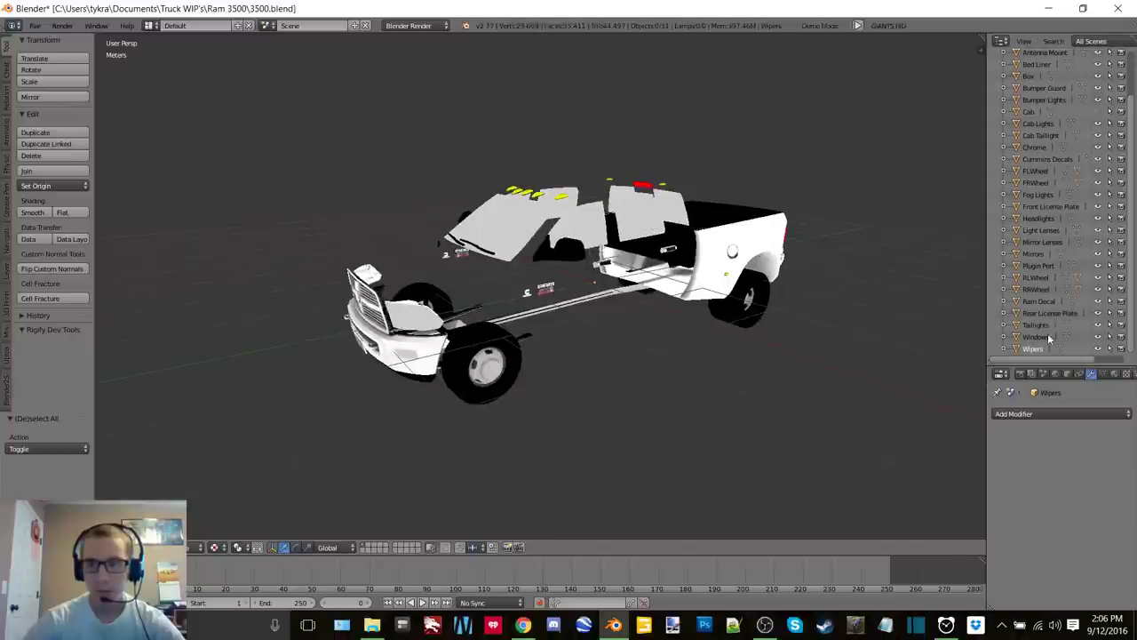
pyautogui.click(1005, 290)
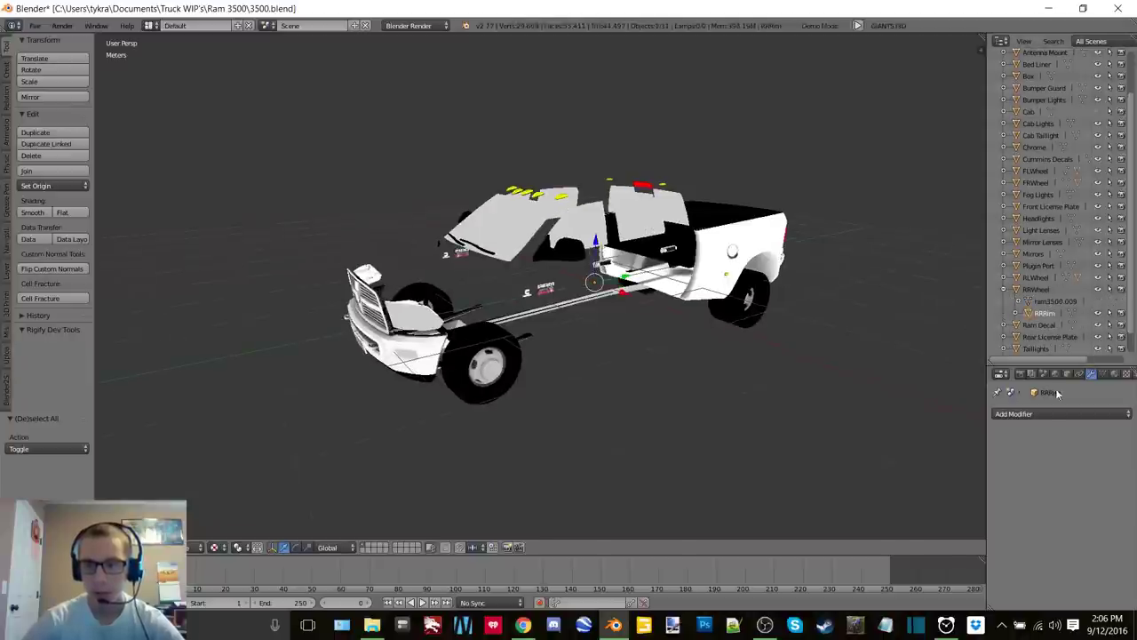
pyautogui.click(1053, 413)
pyautogui.click(908, 371)
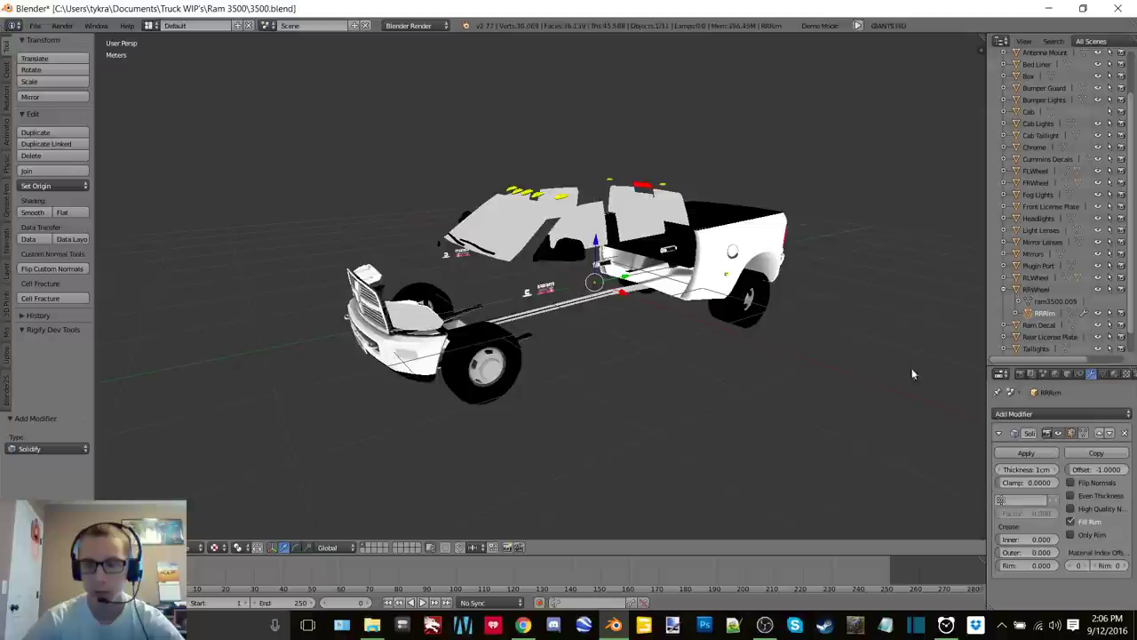
pyautogui.click(1027, 453)
pyautogui.click(1005, 290)
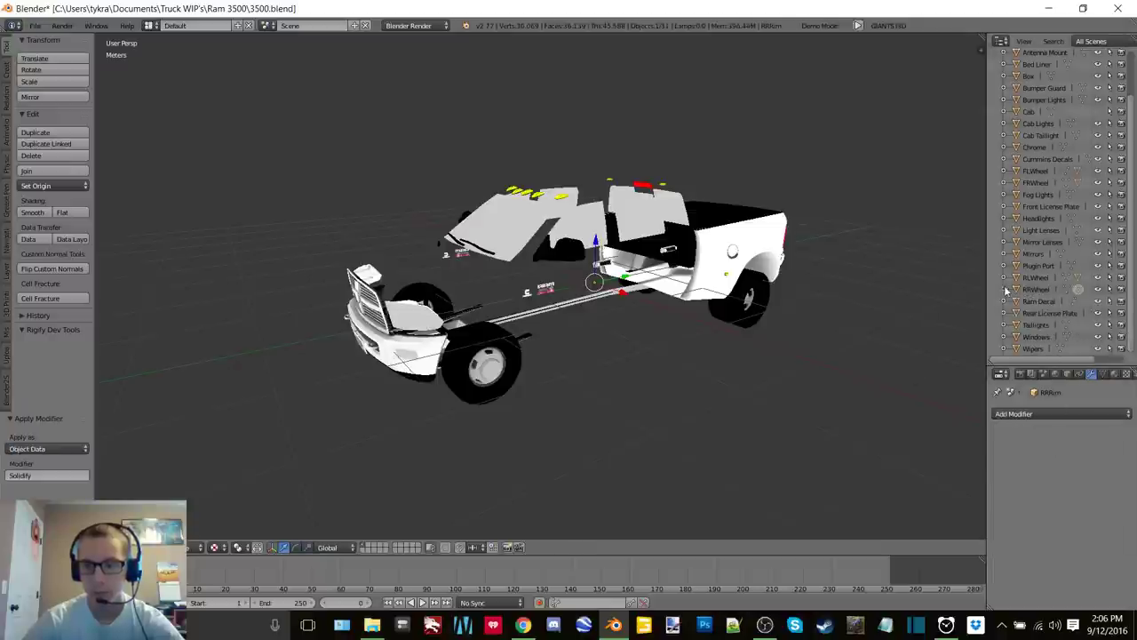
# Add a Solidify modifier to the RLRim nested under RLWheel and apply it
pyautogui.click(1005, 278)
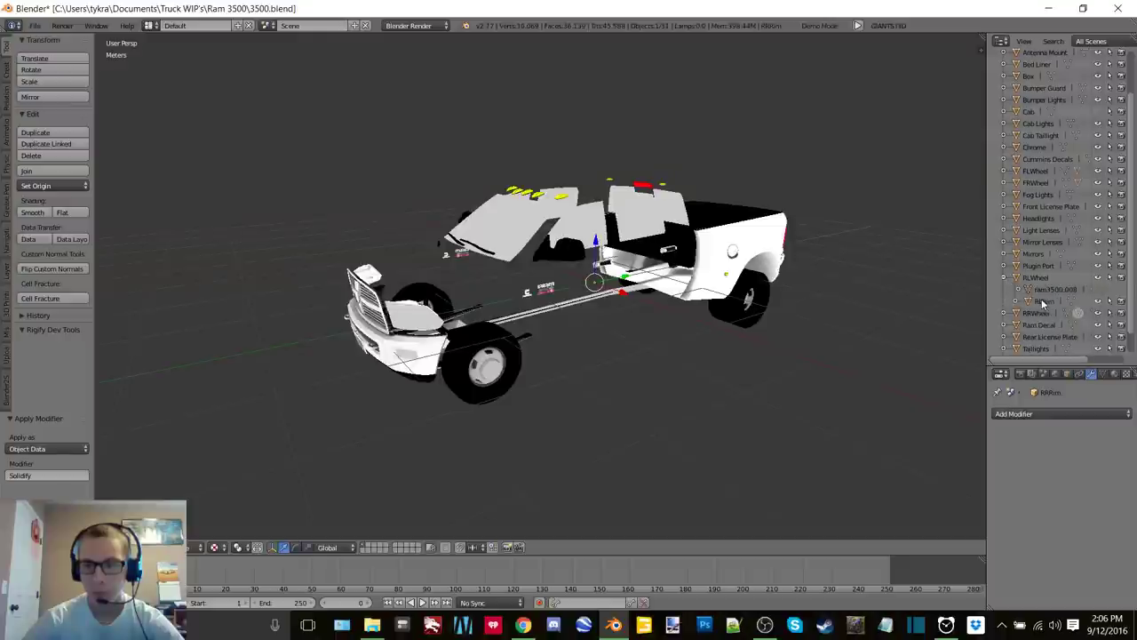
pyautogui.click(1044, 302)
pyautogui.click(1039, 413)
pyautogui.click(921, 363)
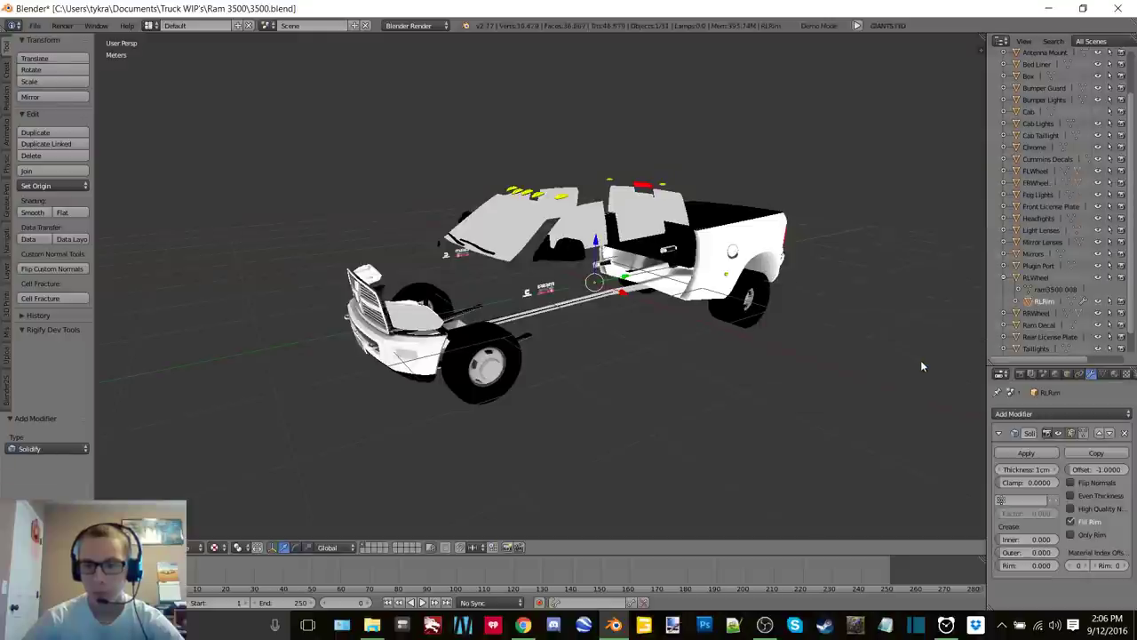
pyautogui.click(1026, 453)
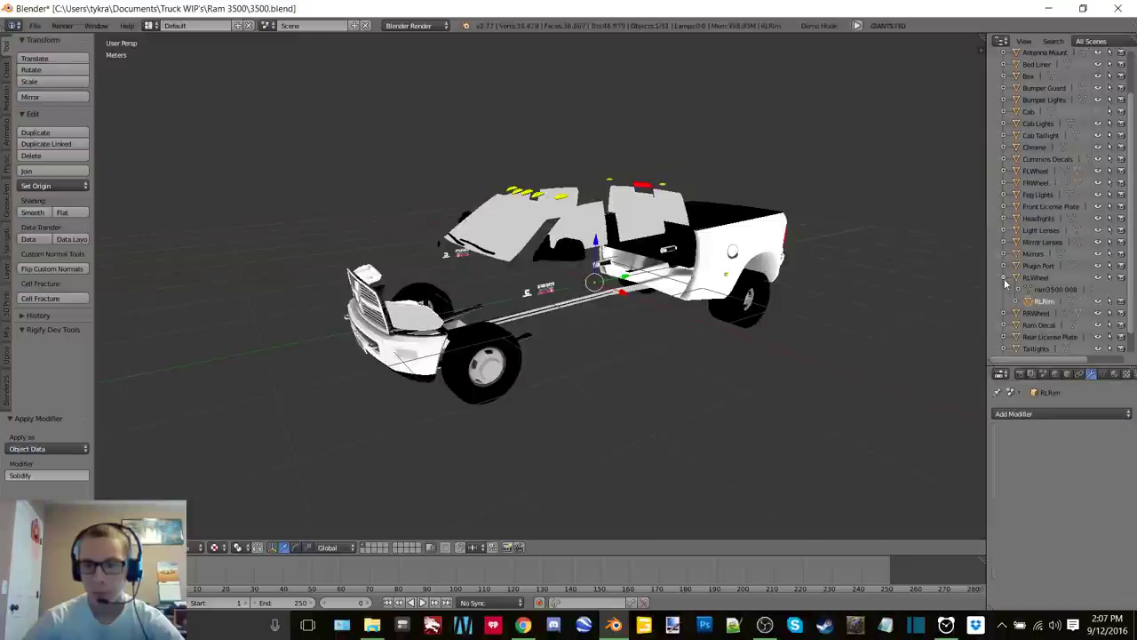
pyautogui.click(1005, 278)
# Add a Solidify modifier to the FLRim nested under FLWheel and apply it
pyautogui.click(1005, 171)
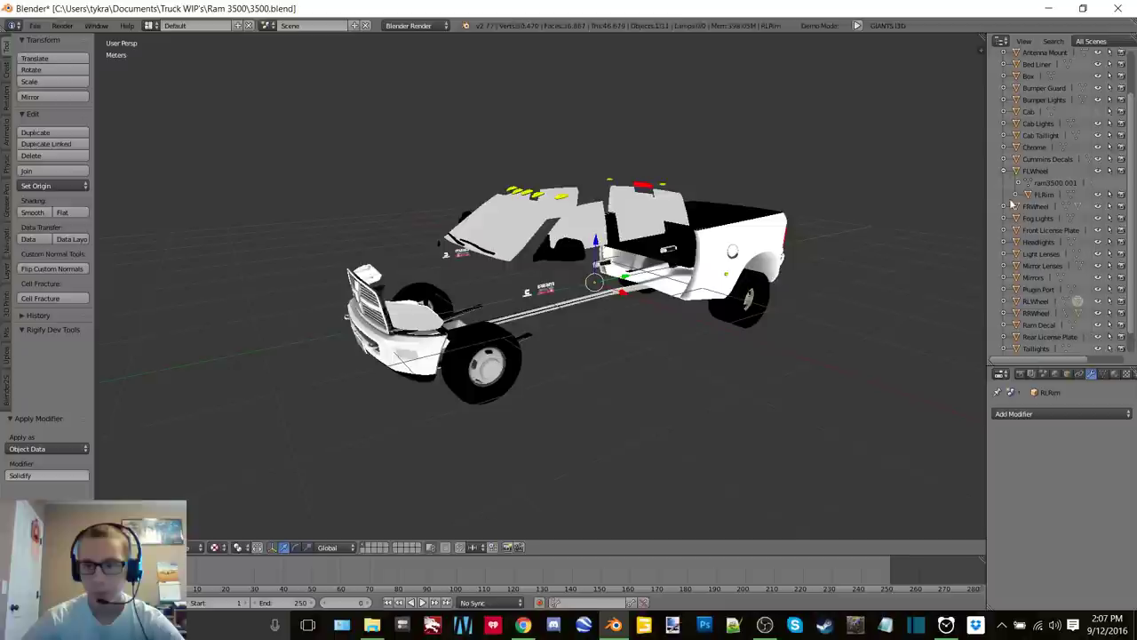
pyautogui.click(1027, 417)
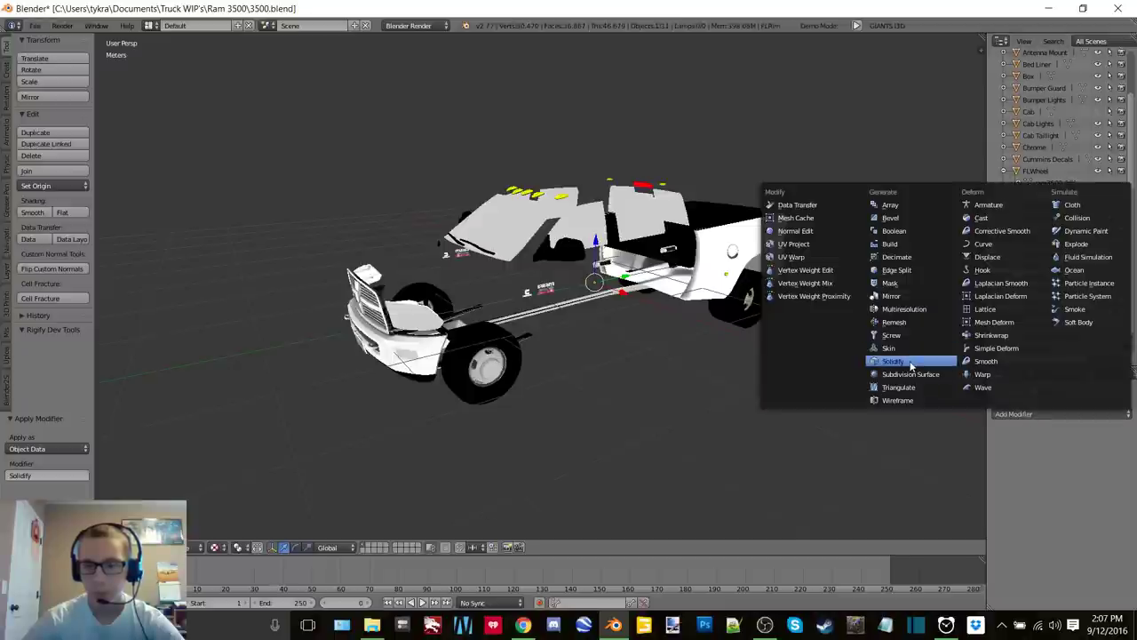
pyautogui.click(910, 362)
pyautogui.click(1032, 453)
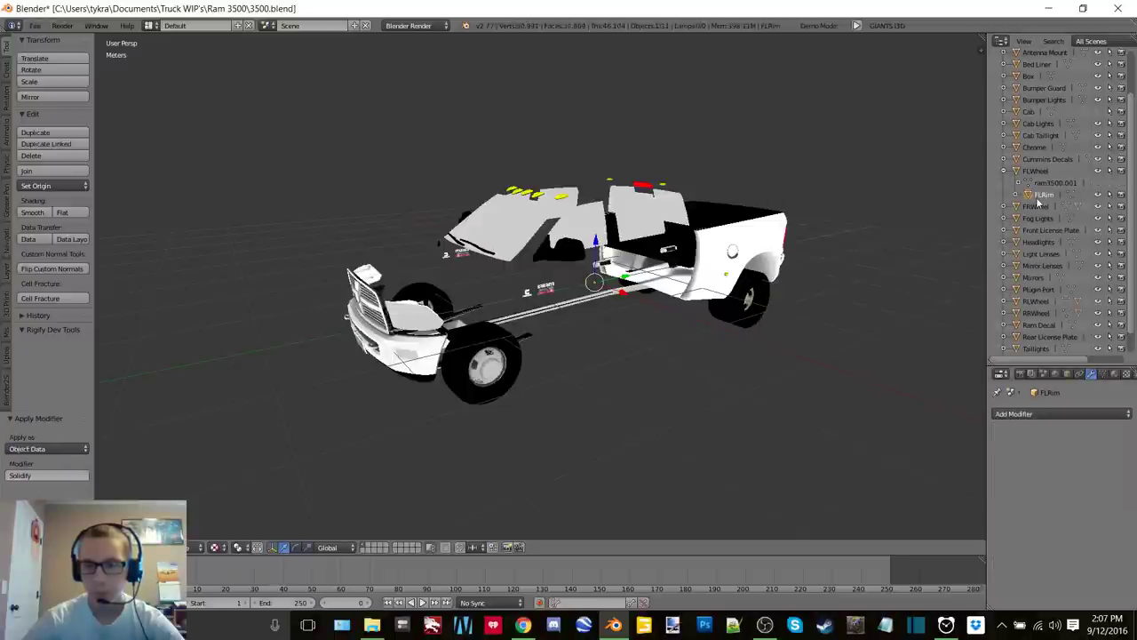
pyautogui.click(1005, 170)
# Add a Solidify modifier to the FRRim nested under FRWheel
pyautogui.click(1004, 182)
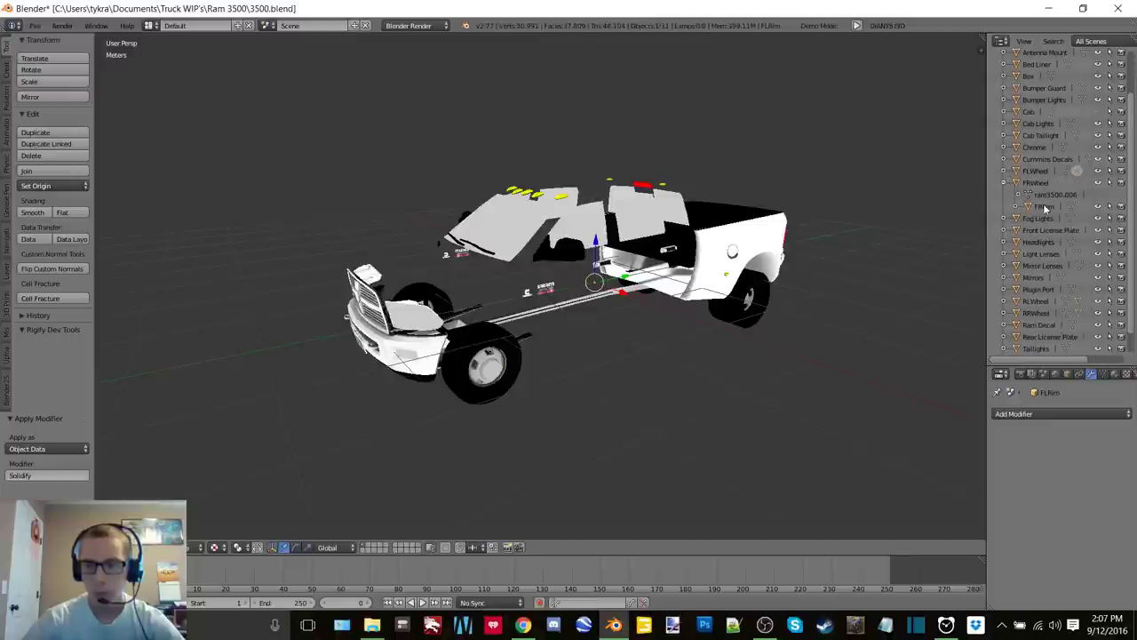
pyautogui.click(1044, 413)
pyautogui.click(910, 362)
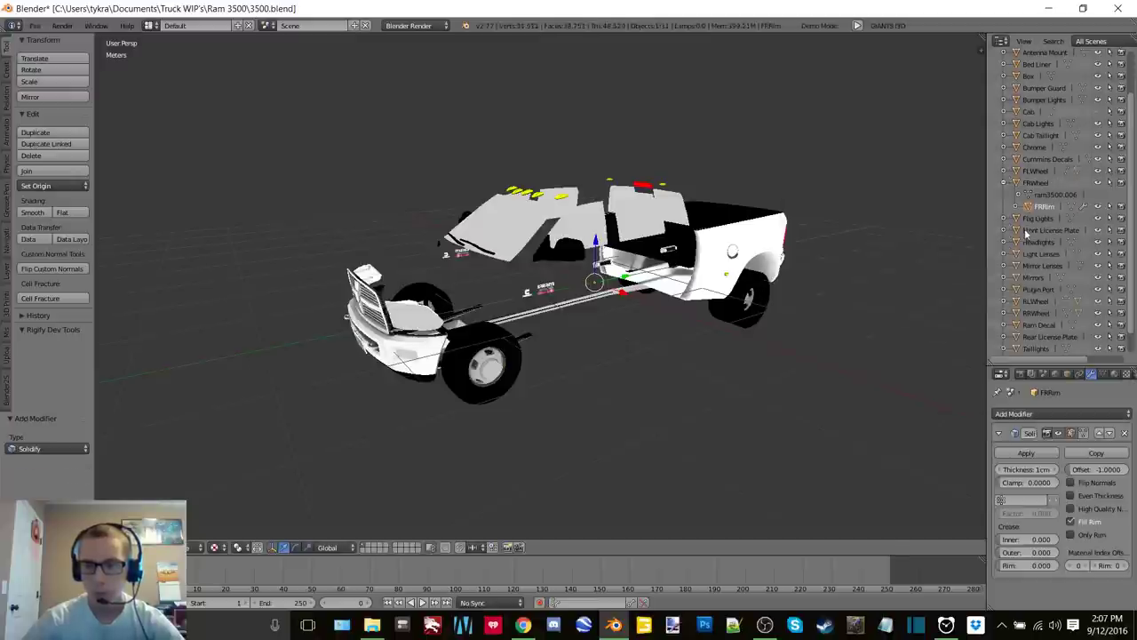
# Compare the front right rim with the Solidify modifier's viewport display off and on, and apply the modifier
pyautogui.moveTo(515, 278); pyautogui.dragTo(650, 287, button='middle')
pyautogui.scroll(3, 649, 287)
pyautogui.moveTo(966, 451); pyautogui.dragTo(899, 405, button='middle')
pyautogui.click(1057, 434)
pyautogui.moveTo(656, 255); pyautogui.dragTo(618, 221, button='middle')
pyautogui.scroll(2, 608, 239)
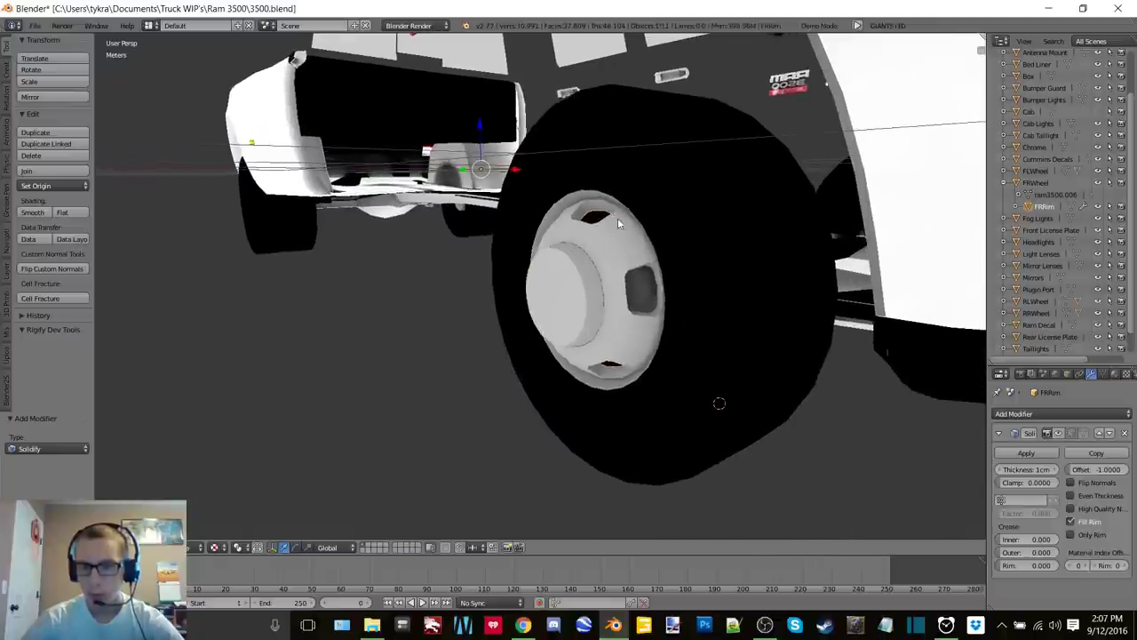
pyautogui.click(1058, 434)
pyautogui.click(1058, 433)
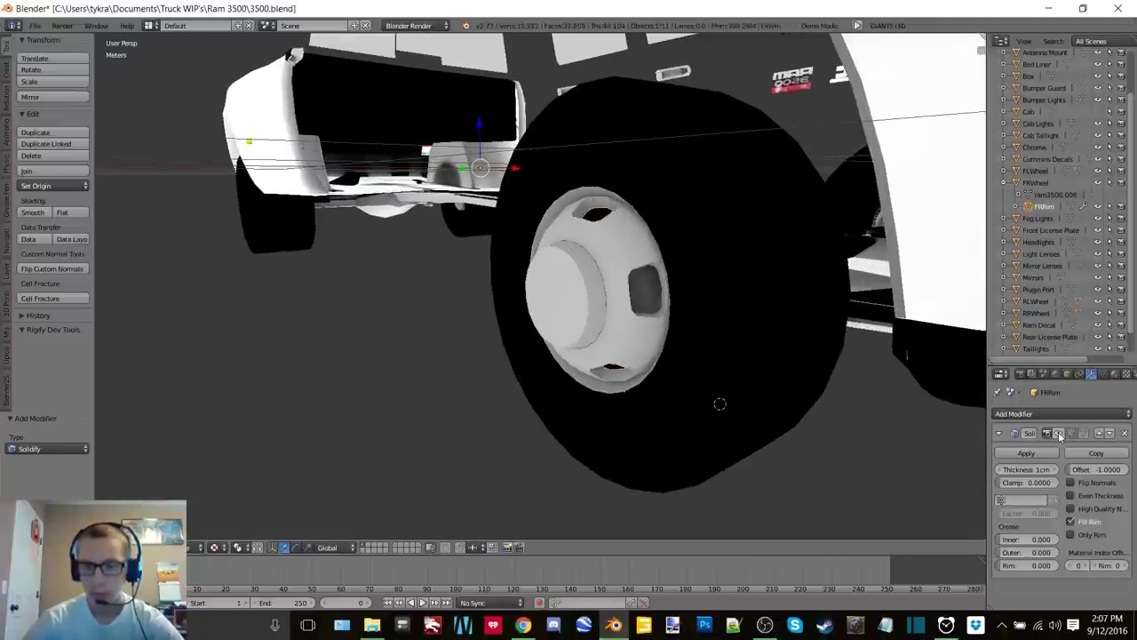
pyautogui.click(1058, 433)
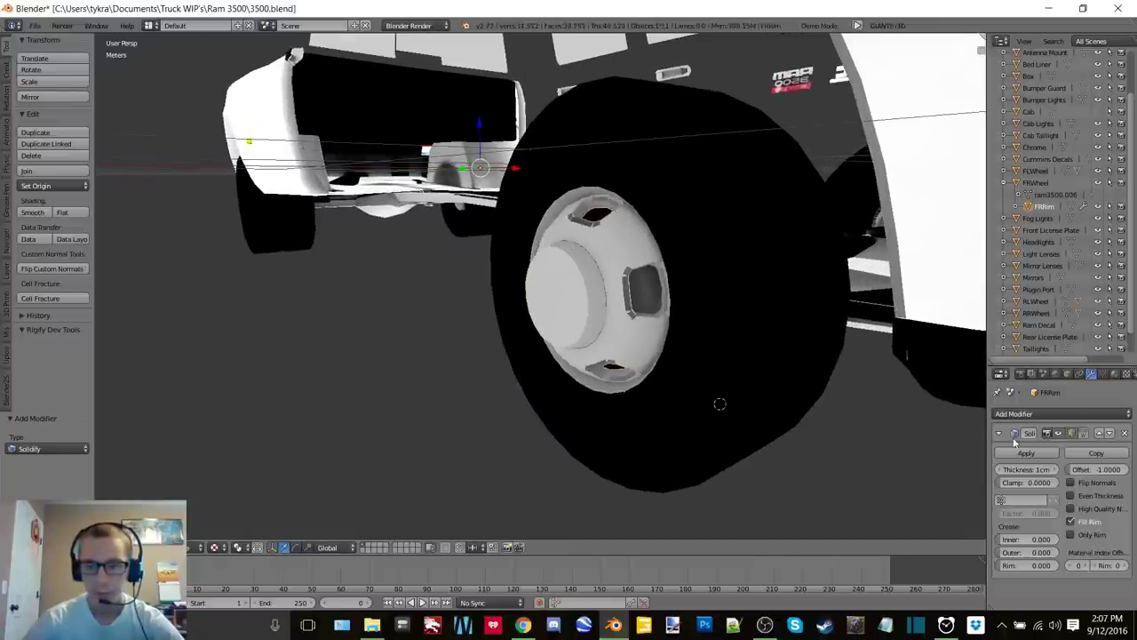
pyautogui.click(1046, 456)
# Examine the whole truck from several sides, including the frame rails and the area beneath the cab
pyautogui.scroll(-5, 660, 193)
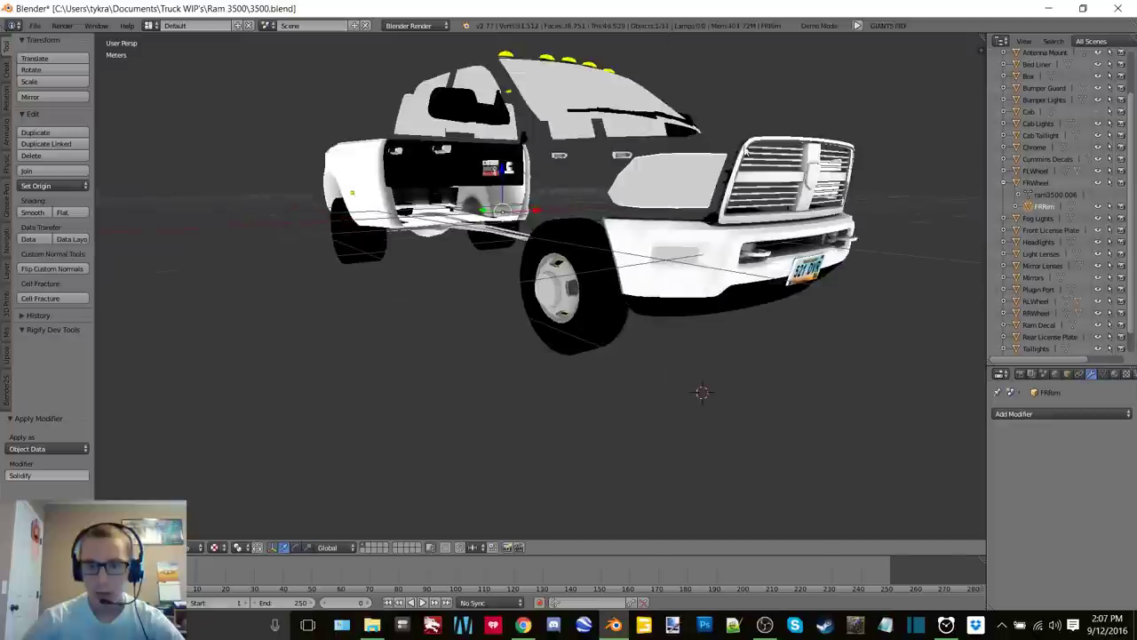
pyautogui.moveTo(659, 193); pyautogui.dragTo(638, 135, button='middle')
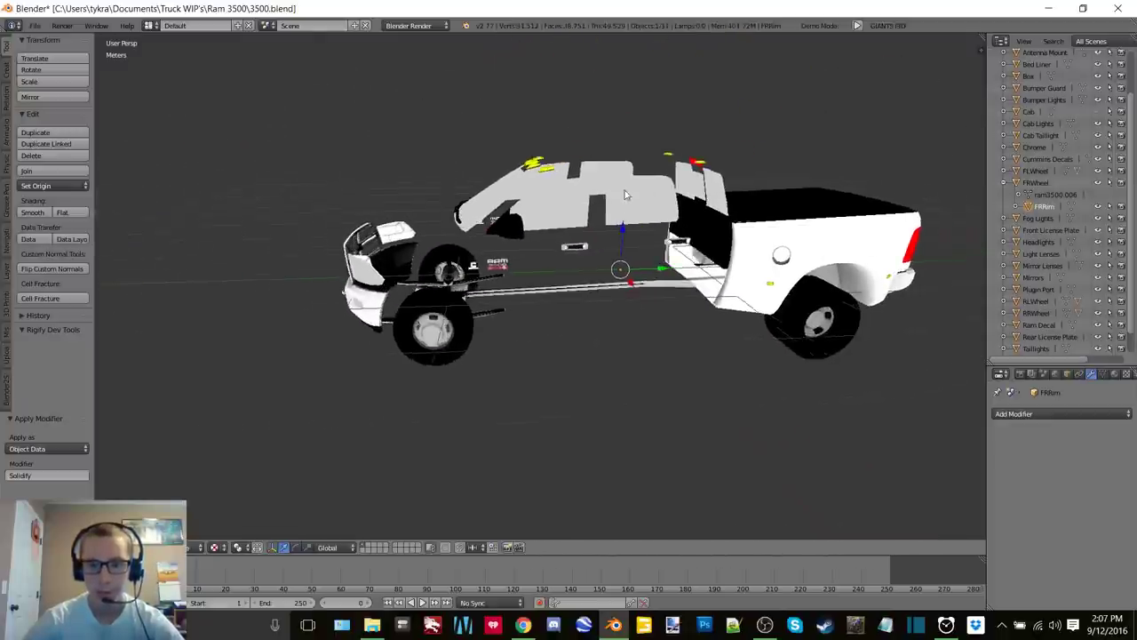
pyautogui.scroll(6, 638, 135)
pyautogui.scroll(-6, 615, 155)
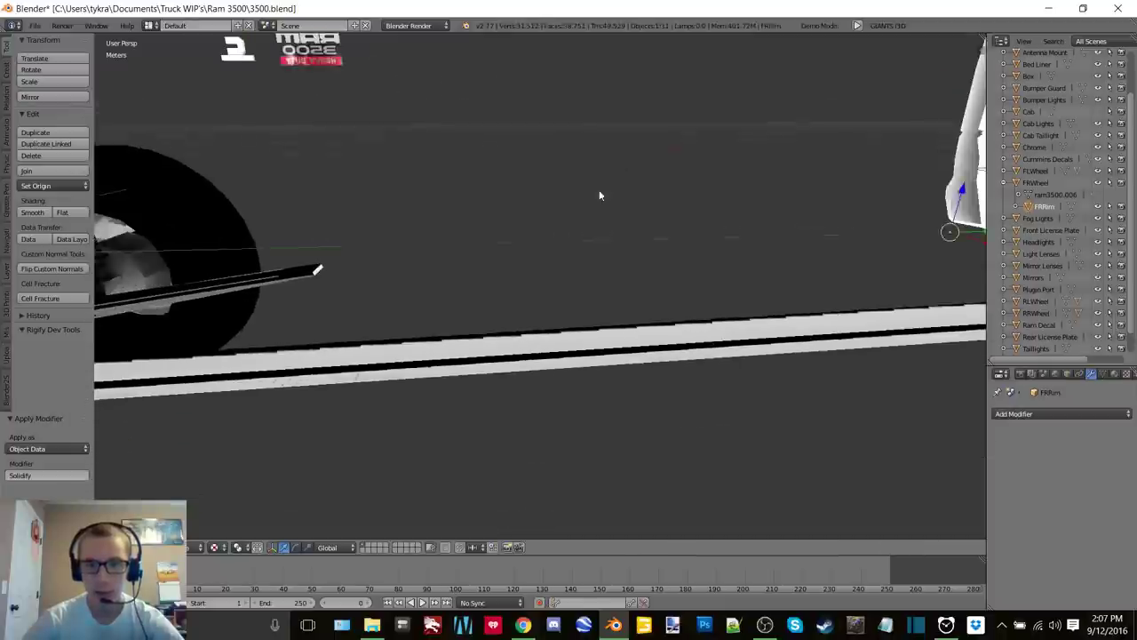
pyautogui.moveTo(595, 221); pyautogui.dragTo(659, 184, button='middle')
pyautogui.scroll(-6, 660, 184)
pyautogui.moveTo(559, 244); pyautogui.dragTo(621, 199, button='middle')
pyautogui.scroll(-3, 621, 198)
pyautogui.moveTo(848, 386); pyautogui.dragTo(635, 187, button='middle')
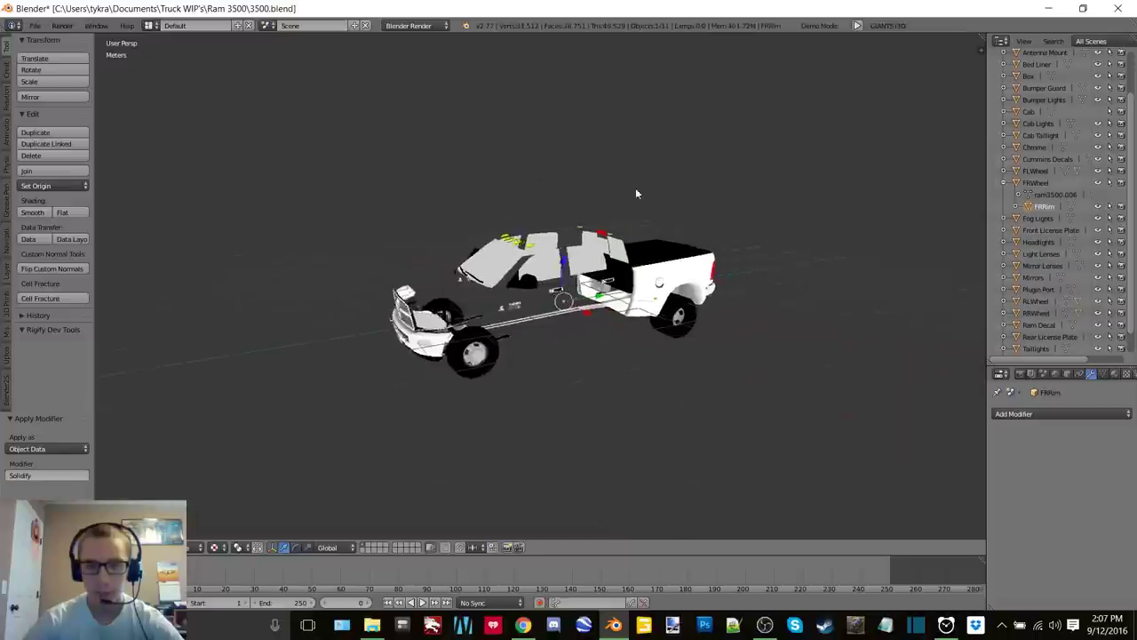
pyautogui.scroll(5, 576, 197)
pyautogui.scroll(-4, 692, 161)
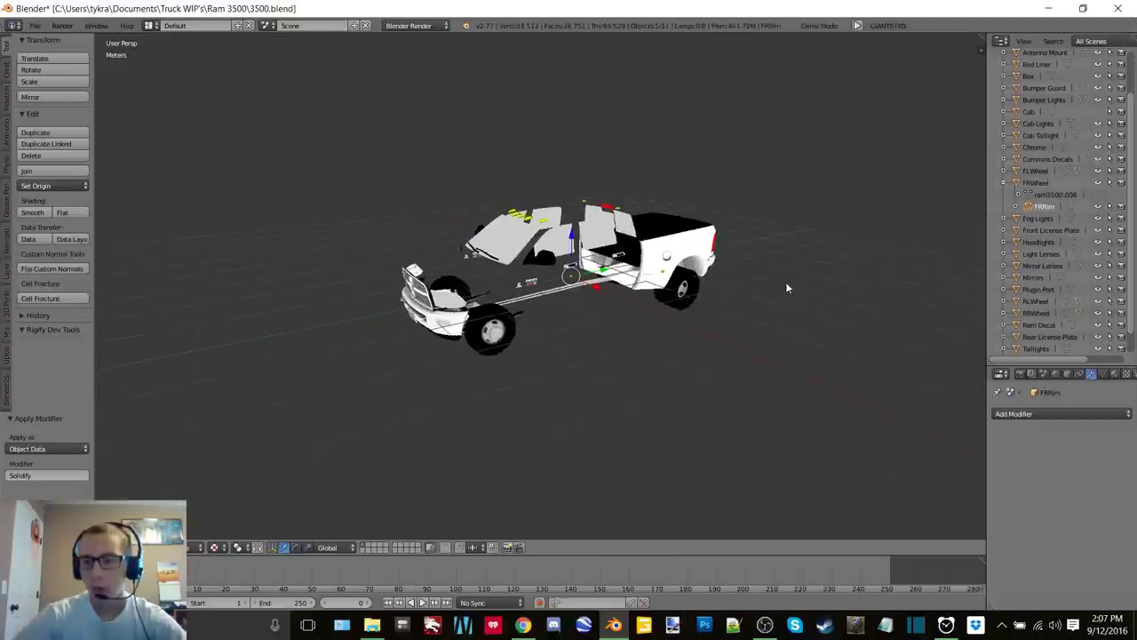
# Hide all listed truck parts from AUXLights through Wipers, along with the nested RRRim
pyautogui.click(1004, 185)
pyautogui.scroll(2, 1043, 209)
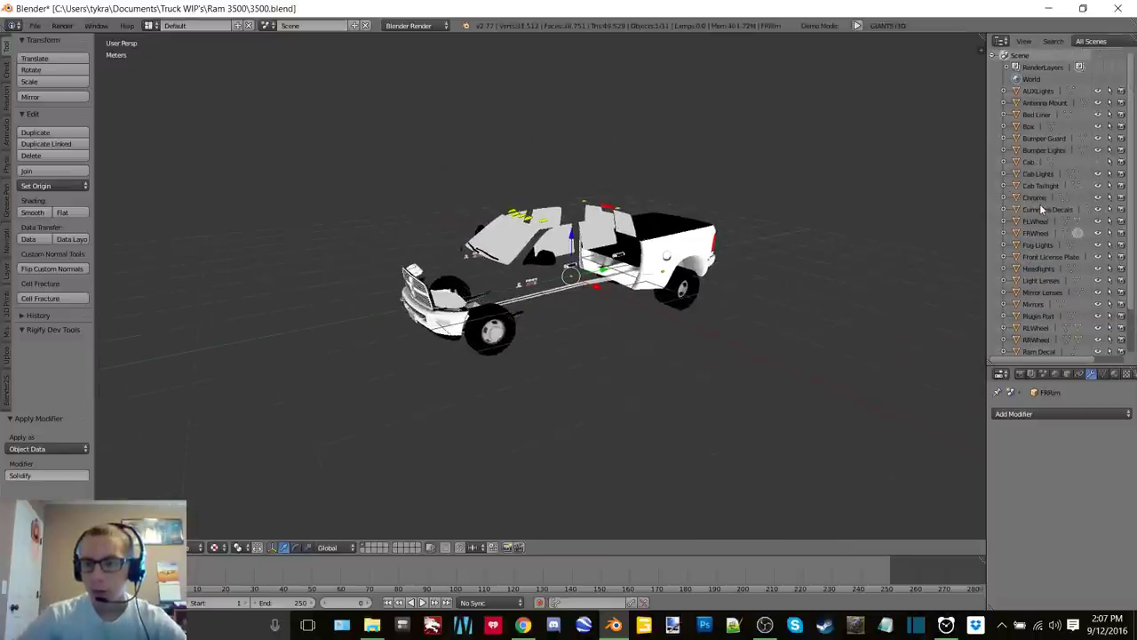
pyautogui.moveTo(830, 254); pyautogui.dragTo(653, 326, button='middle')
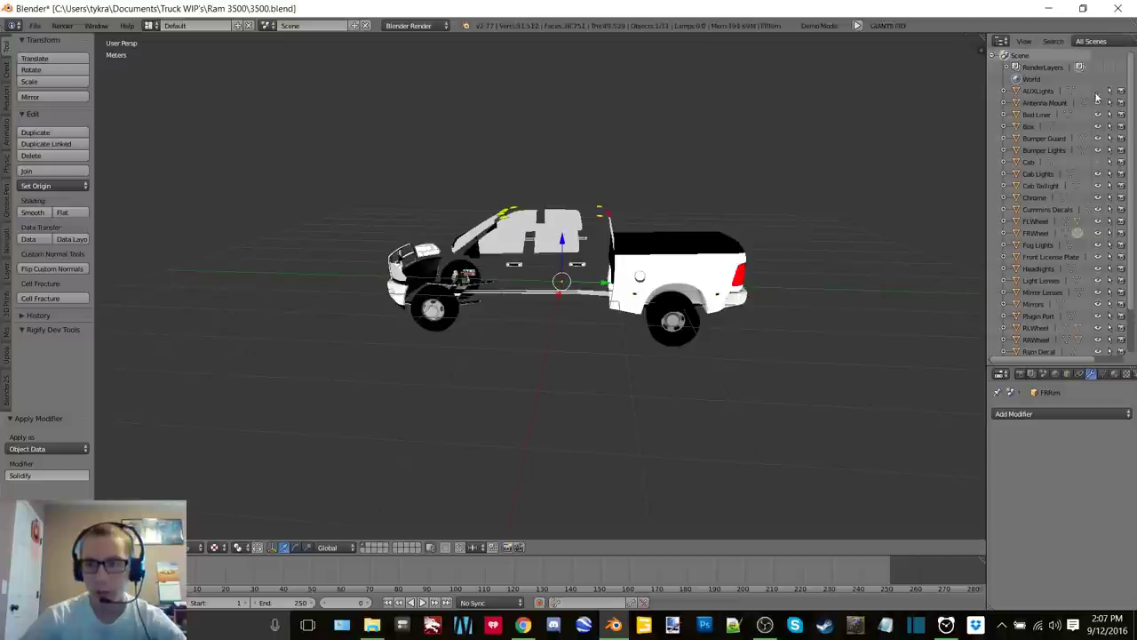
pyautogui.scroll(-3, 1063, 289)
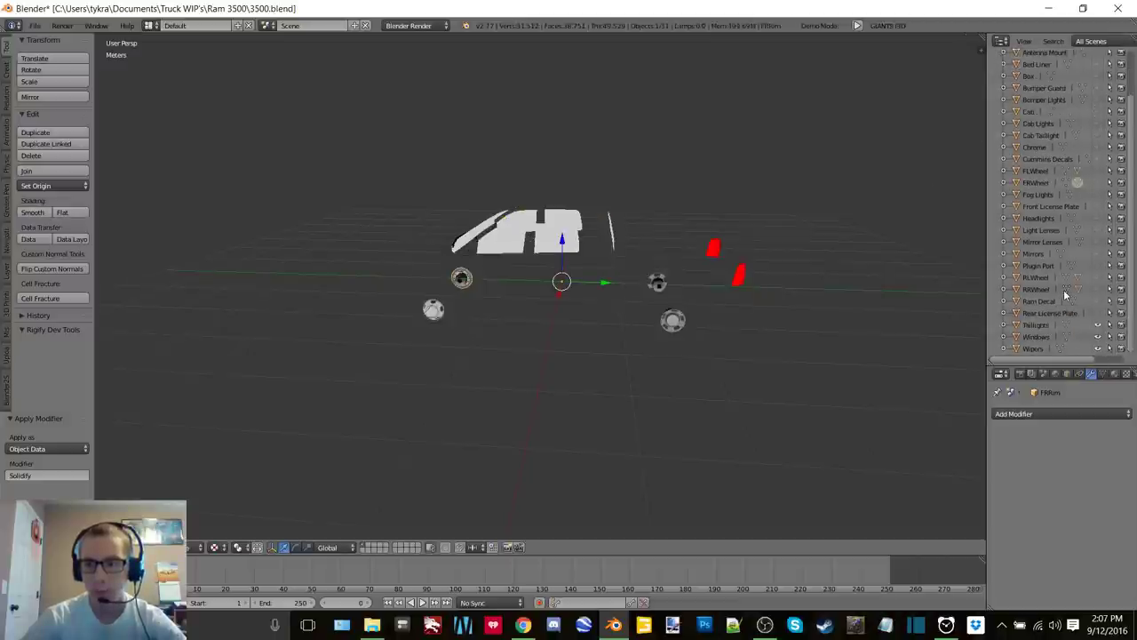
pyautogui.moveTo(1101, 326); pyautogui.dragTo(1092, 365)
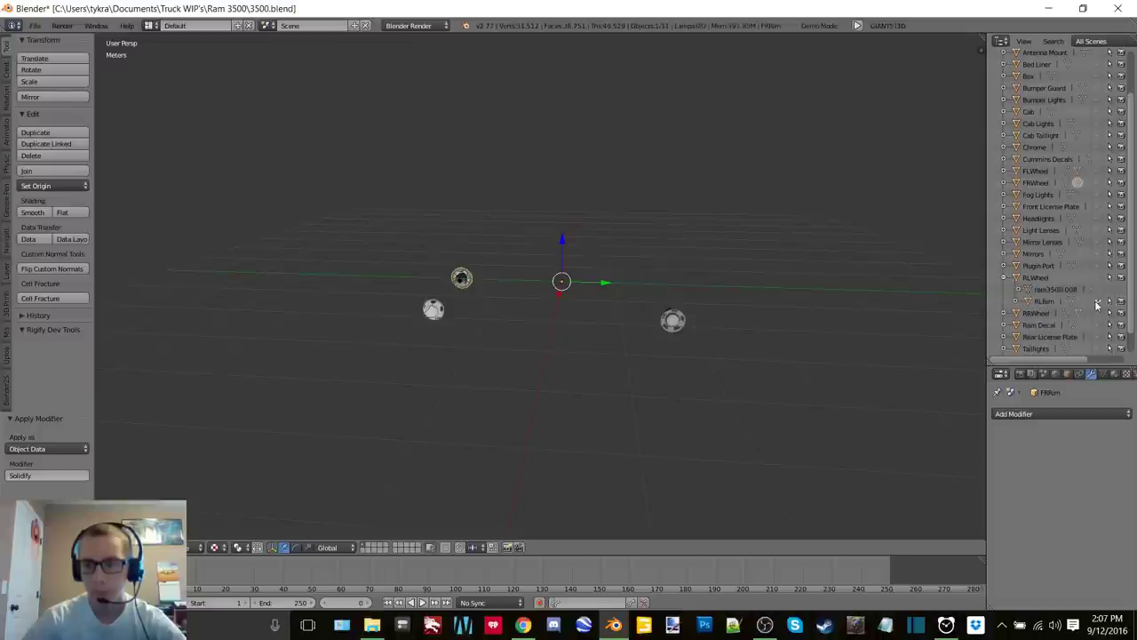
# Hide the remaining nested wheel rims RLRim, FRRim and FLRim
pyautogui.click(1004, 279)
pyautogui.scroll(2, 1034, 273)
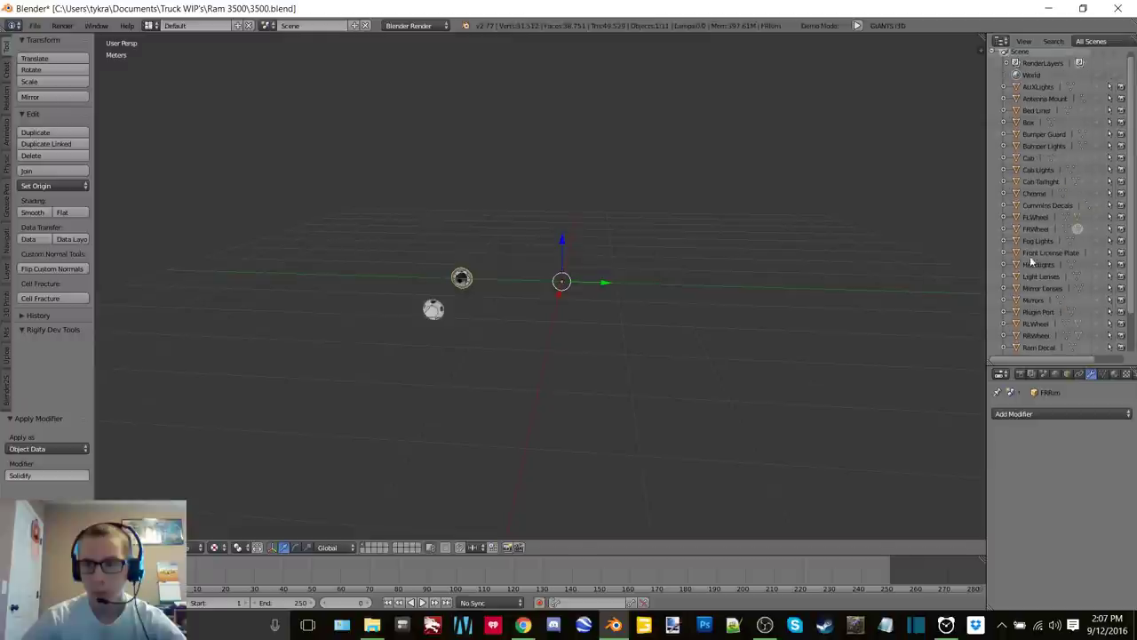
pyautogui.click(1005, 231)
pyautogui.click(1099, 253)
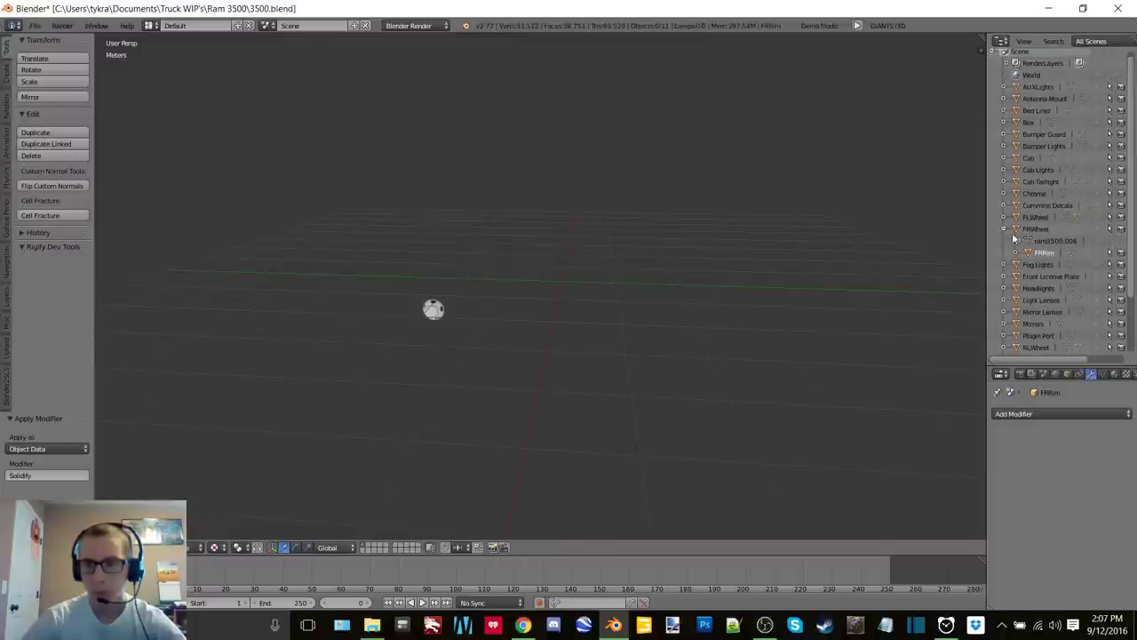
pyautogui.click(1005, 229)
pyautogui.click(1005, 216)
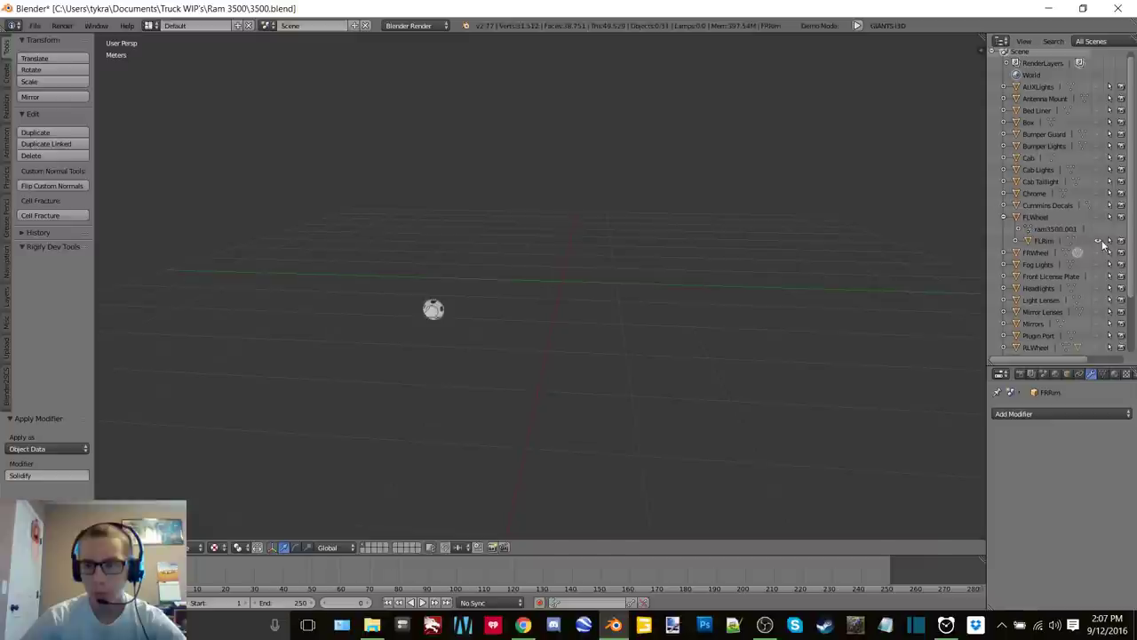
pyautogui.click(1005, 216)
# Show only the Cab and set the viewport shading to Solid
pyautogui.click(1097, 158)
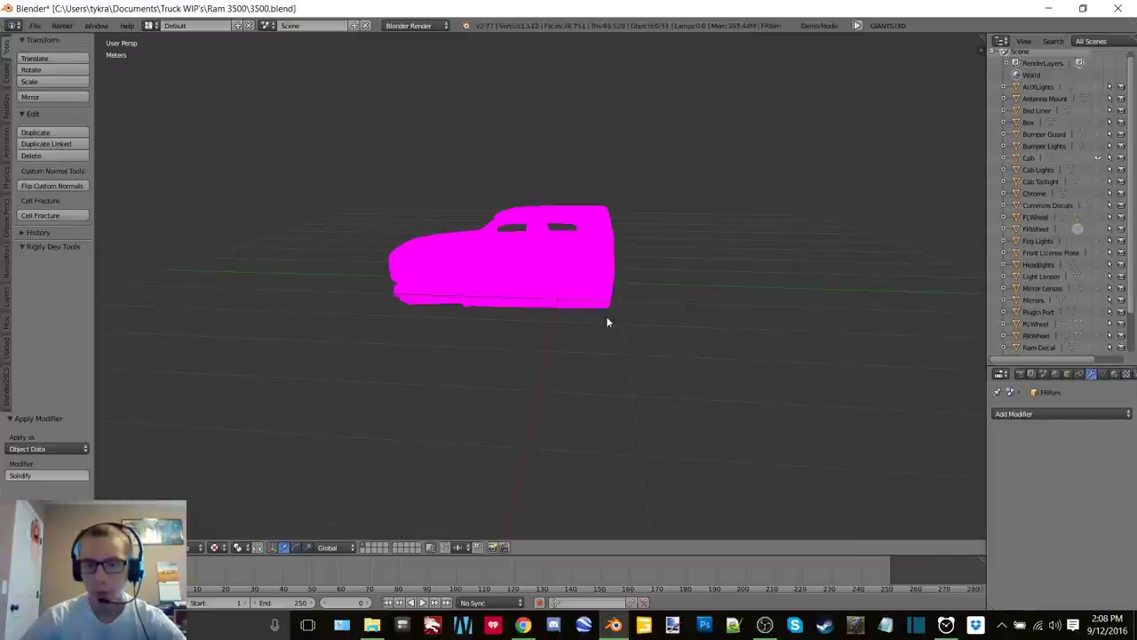
pyautogui.click(216, 547)
pyautogui.click(236, 502)
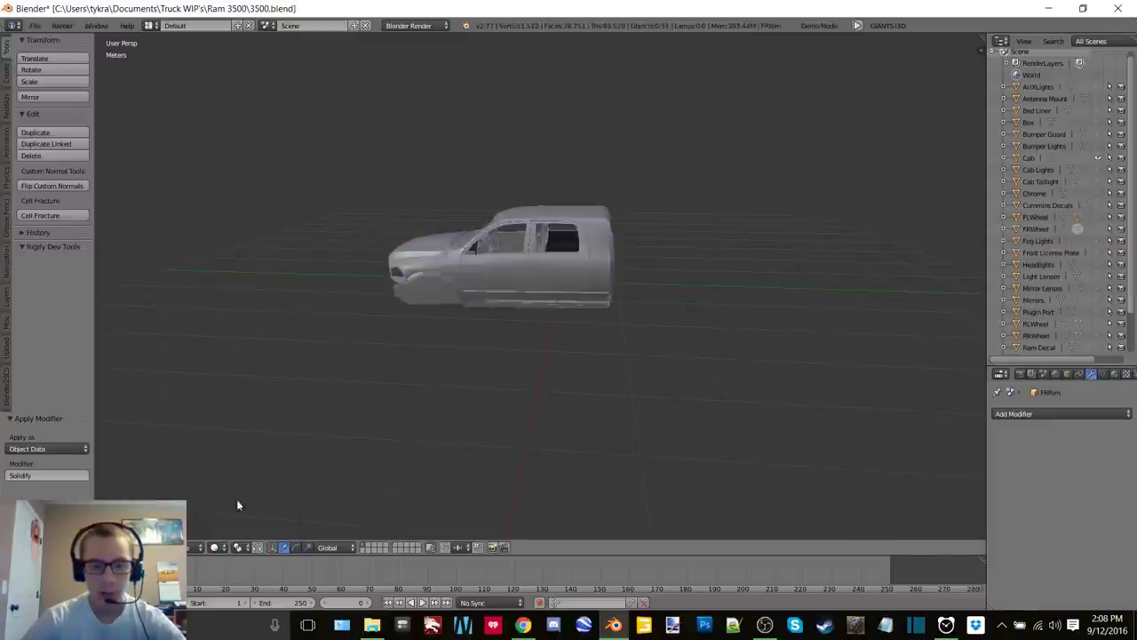
# Examine the cab's body shell, window frames, pillars and interior up close
pyautogui.scroll(4, 472, 327)
pyautogui.moveTo(521, 253); pyautogui.dragTo(444, 322, button='middle')
pyautogui.scroll(7, 590, 360)
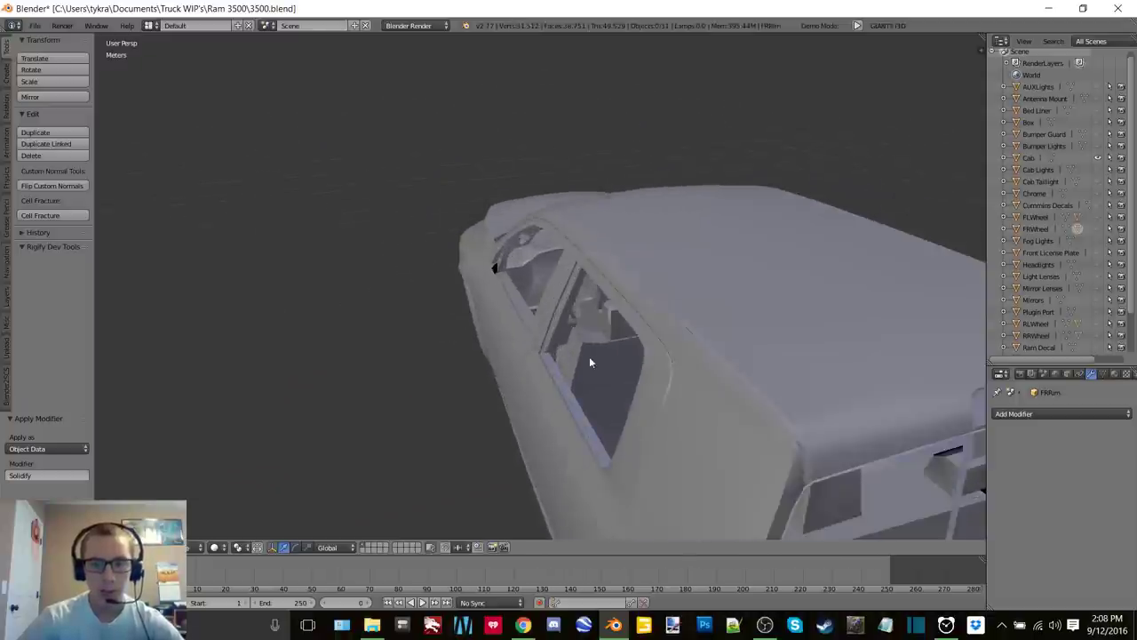
pyautogui.moveTo(590, 360); pyautogui.dragTo(550, 318, button='middle')
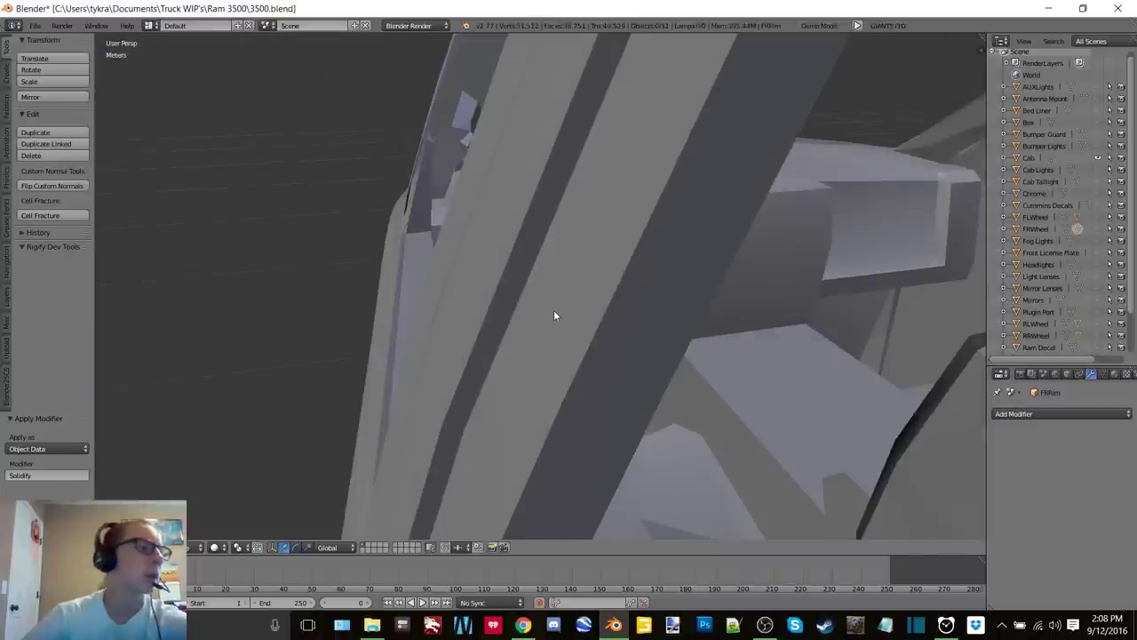
pyautogui.moveTo(617, 297); pyautogui.dragTo(794, 261, button='middle')
pyautogui.scroll(1, 591, 302)
pyautogui.scroll(-4, 592, 302)
pyautogui.scroll(-3, 789, 294)
pyautogui.scroll(-3, 738, 287)
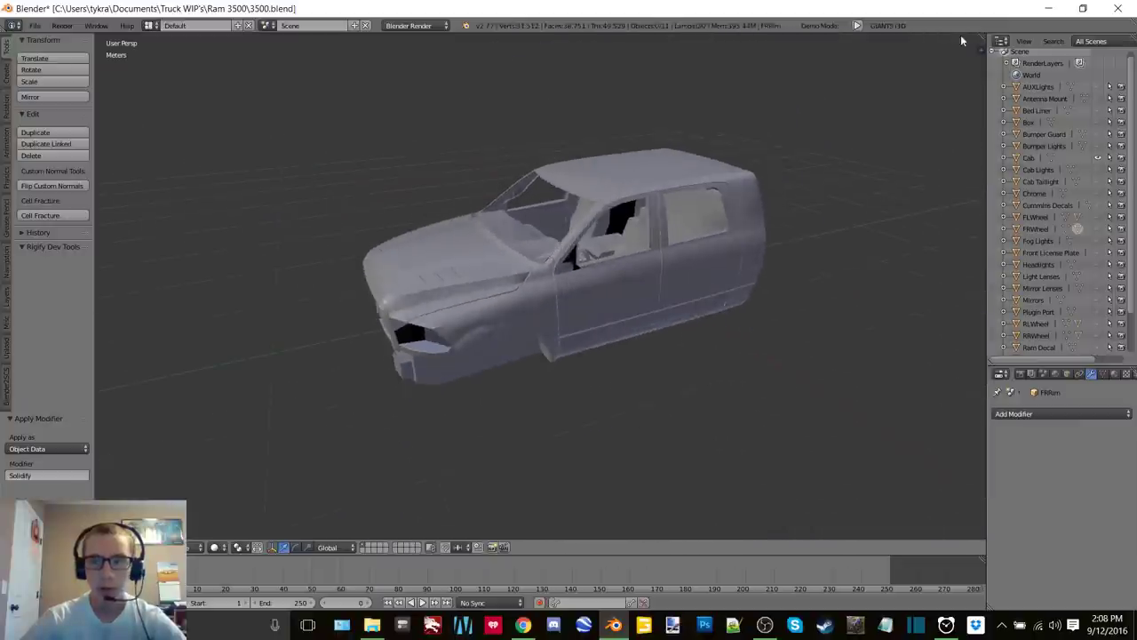
# Switch to File Explorer, search the FS15 Mods folder for LMS, and select the LMS_Ram_3500_SRW_V1 archive
pyautogui.click(1050, 9)
pyautogui.doubleClick(33, 111)
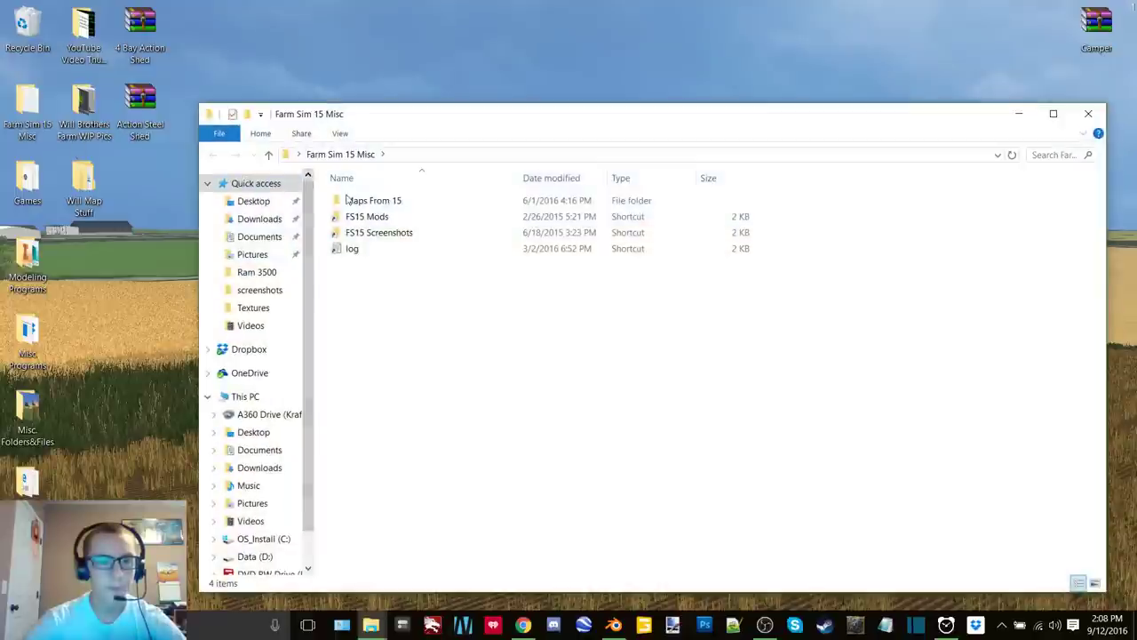
pyautogui.doubleClick(391, 212)
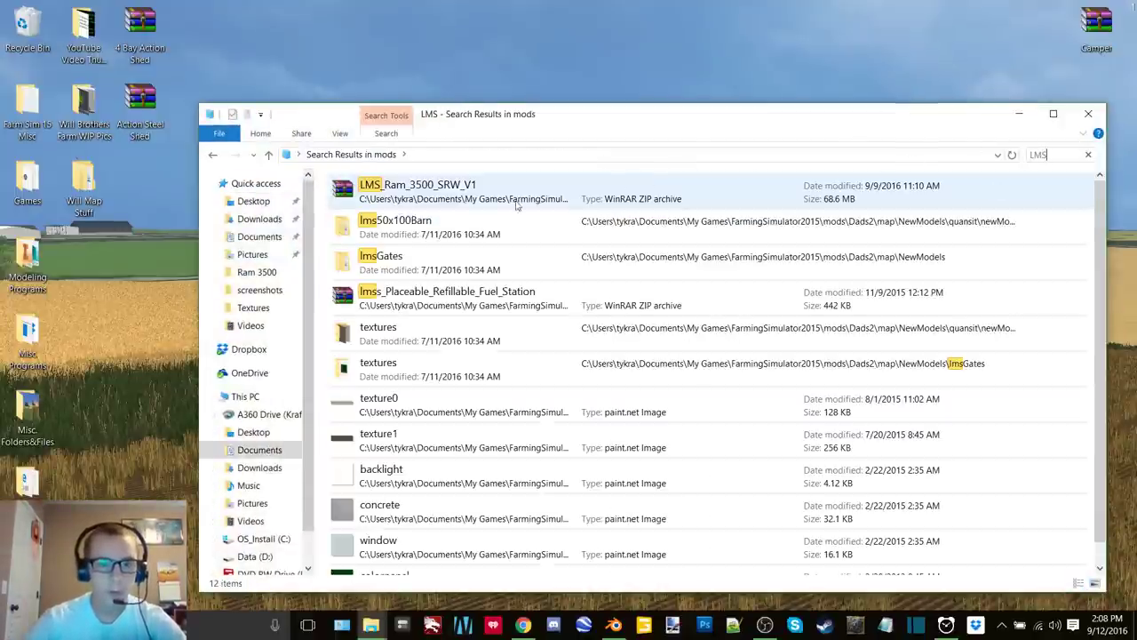
pyautogui.click(469, 194)
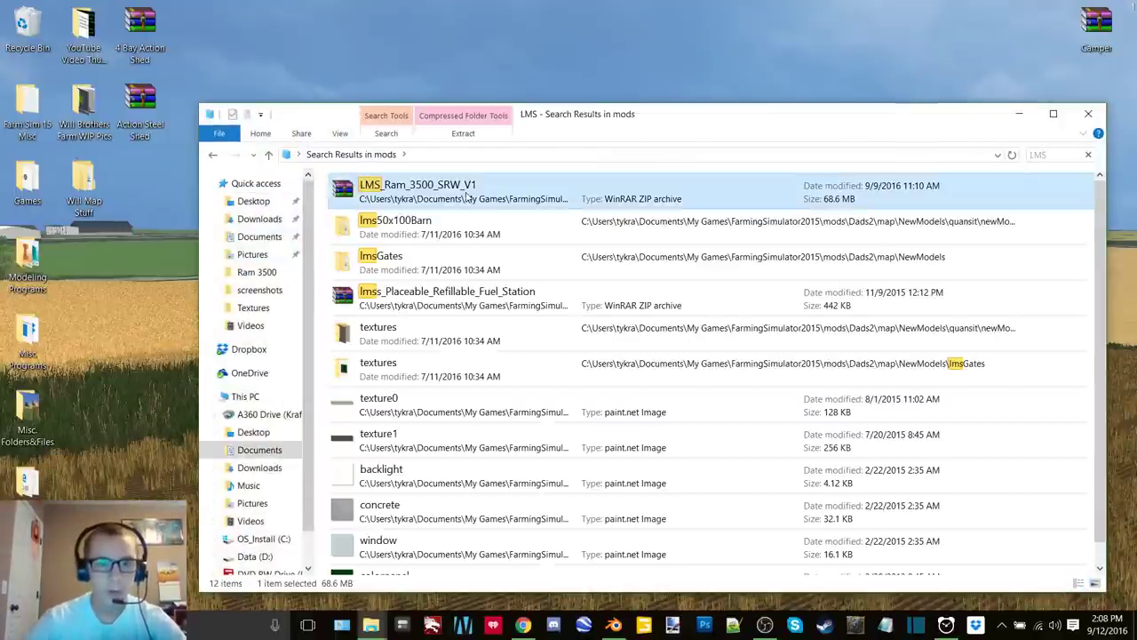
# Copy the LMS_Ram_3500_SRW_V1 archive to the desktop and extract it there into its own folder
pyautogui.click(116, 237)
pyautogui.click(1087, 114)
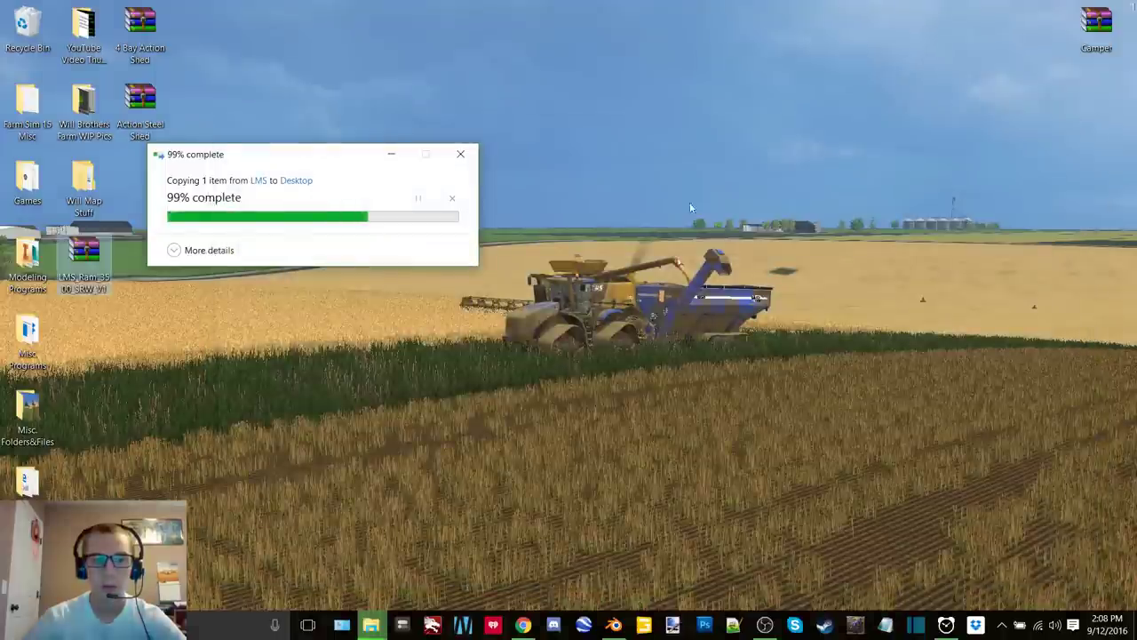
pyautogui.rightClick(79, 259)
pyautogui.click(144, 301)
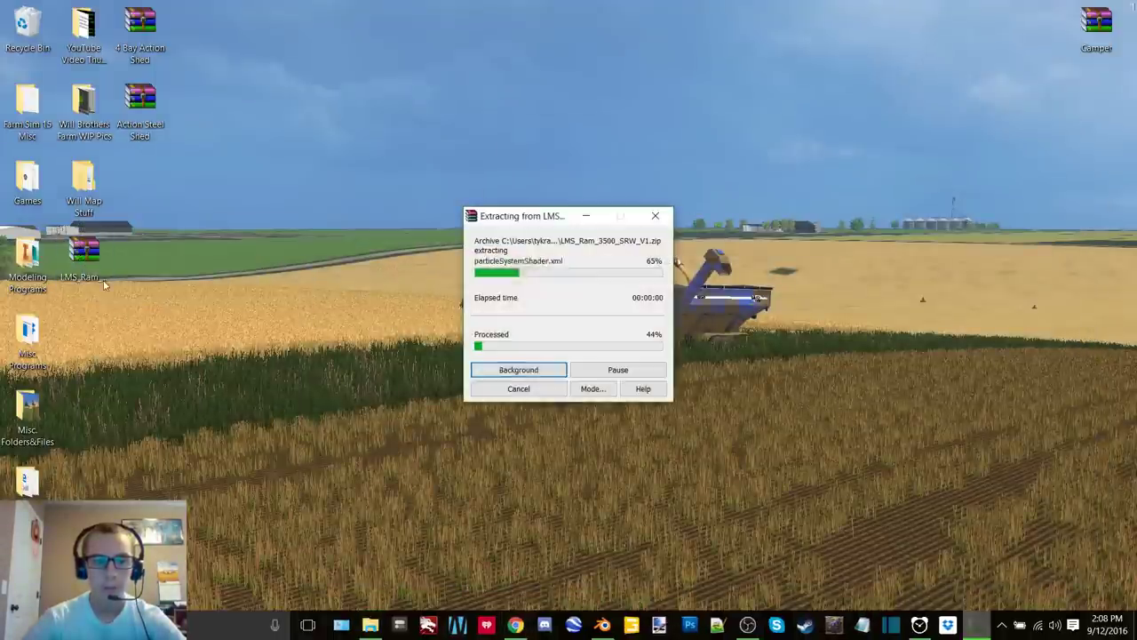
# Delete the desktop copy of the LMS_Ram_3500_SRW_V1 archive and move the extracted folder into its place
pyautogui.rightClick(95, 259)
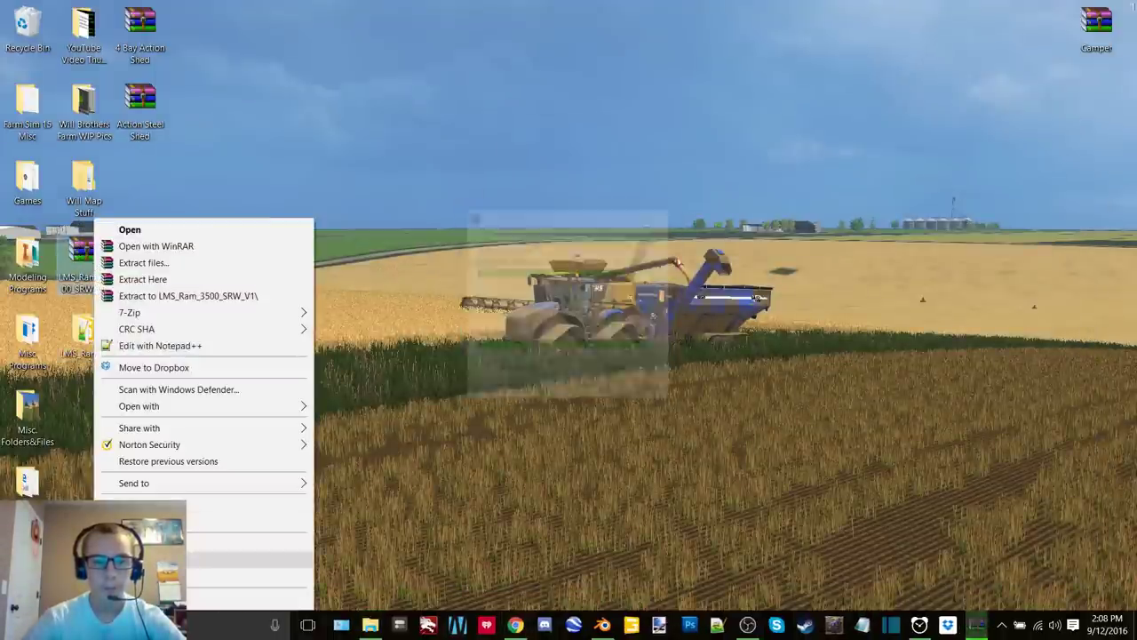
pyautogui.click(142, 560)
pyautogui.moveTo(72, 333); pyautogui.dragTo(73, 255)
# Open the LMS_Ram_3500_SRW i3d file from the extracted folder in GIANTS Editor 6.0.5, dismiss the welcome window and maximize the editor
pyautogui.doubleClick(80, 258)
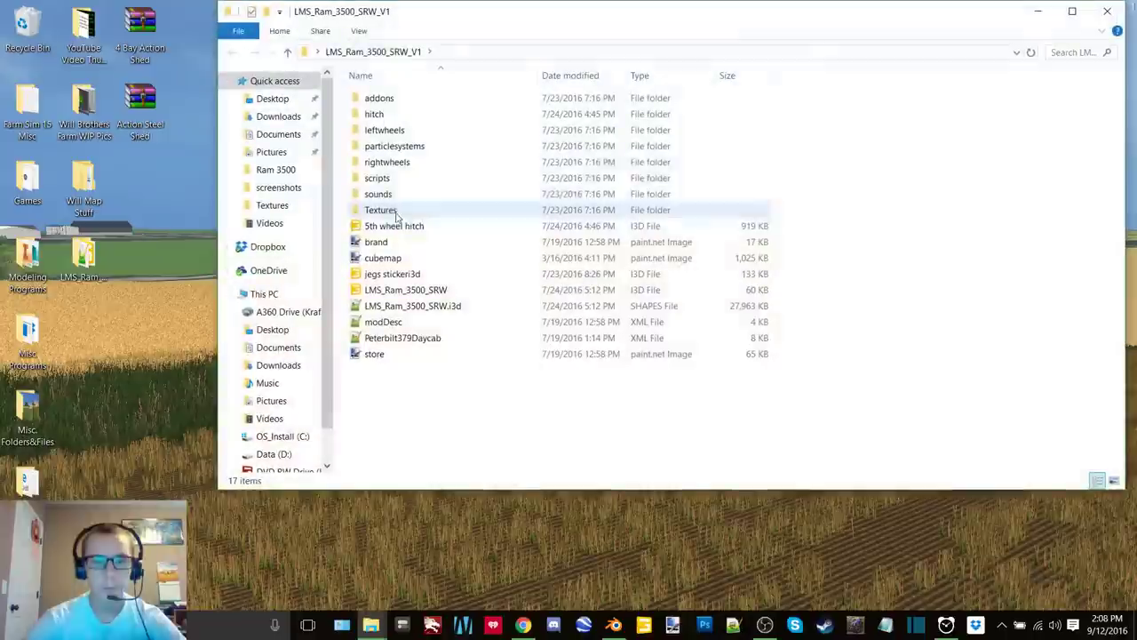
pyautogui.click(431, 293)
pyautogui.doubleClick(431, 296)
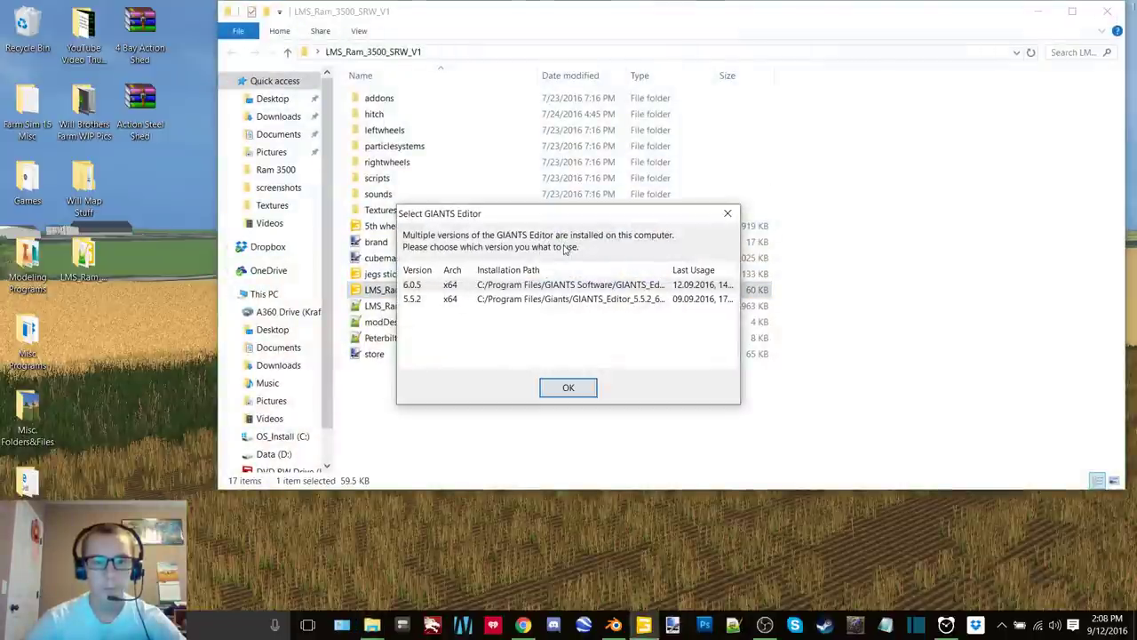
pyautogui.doubleClick(569, 286)
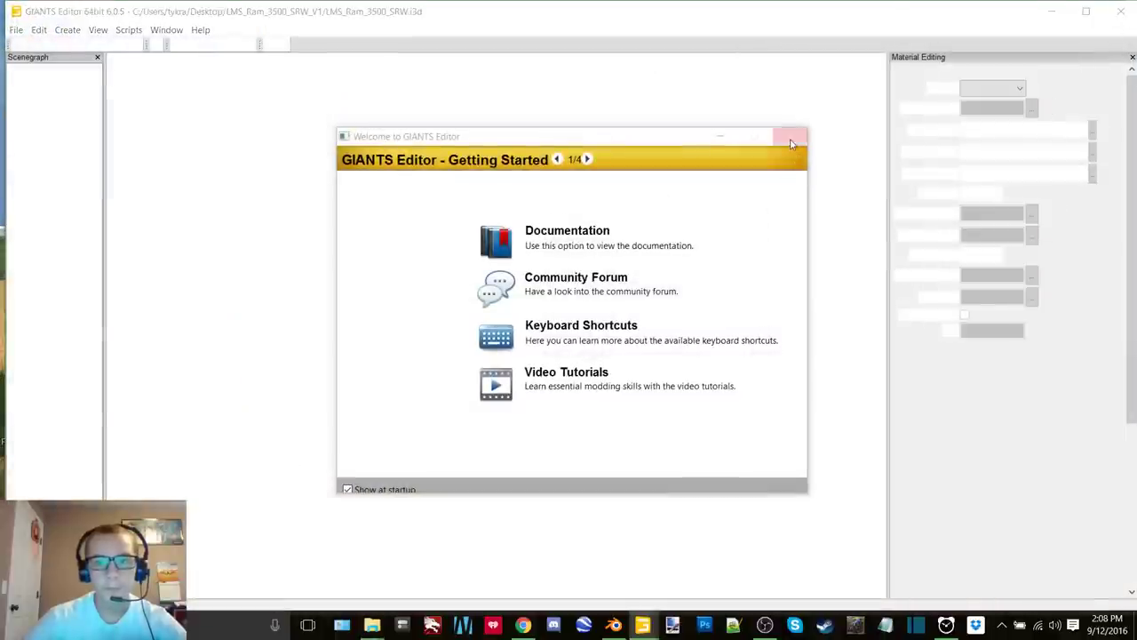
pyautogui.click(794, 137)
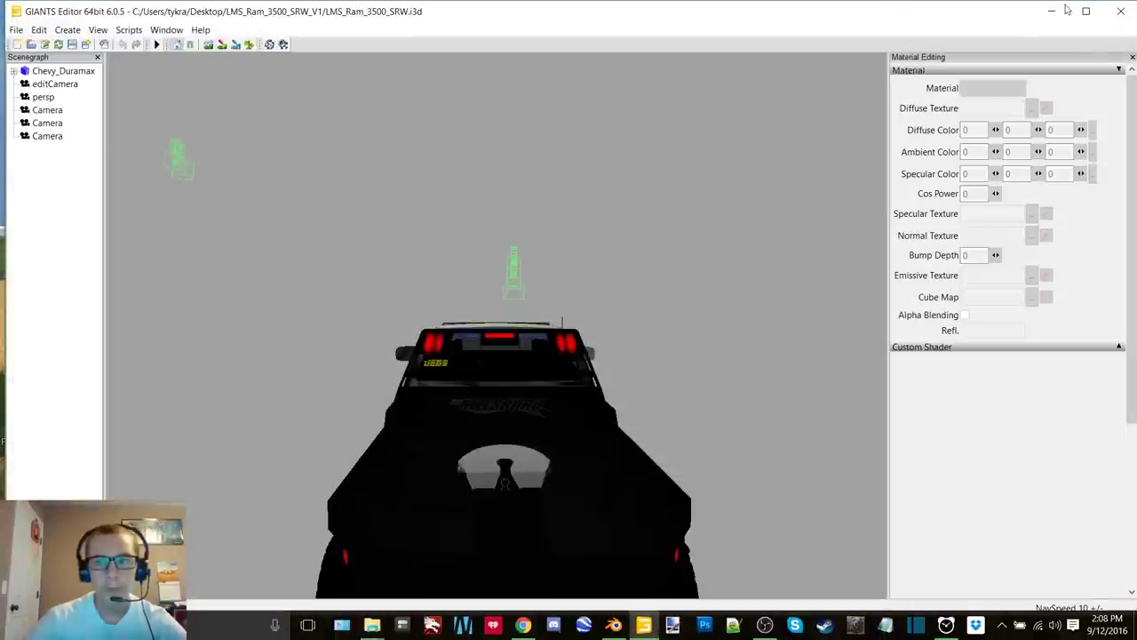
pyautogui.click(1068, 10)
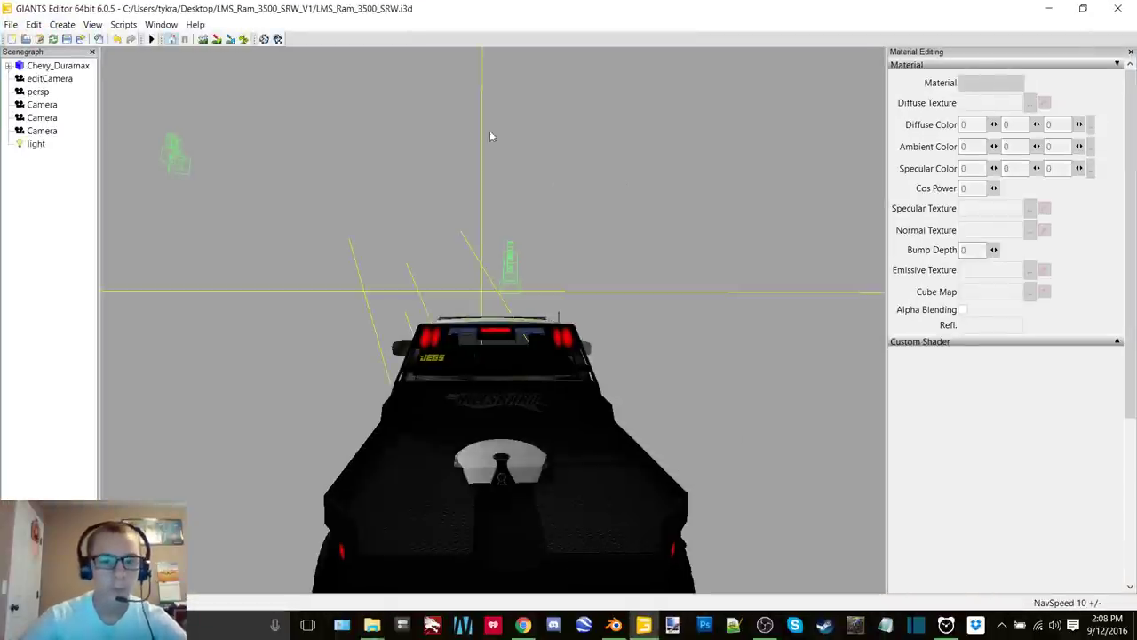
# Switch the view to the last Camera in the list and examine the truck's dashboard inside the cab
pyautogui.click(93, 25)
pyautogui.moveTo(119, 40)
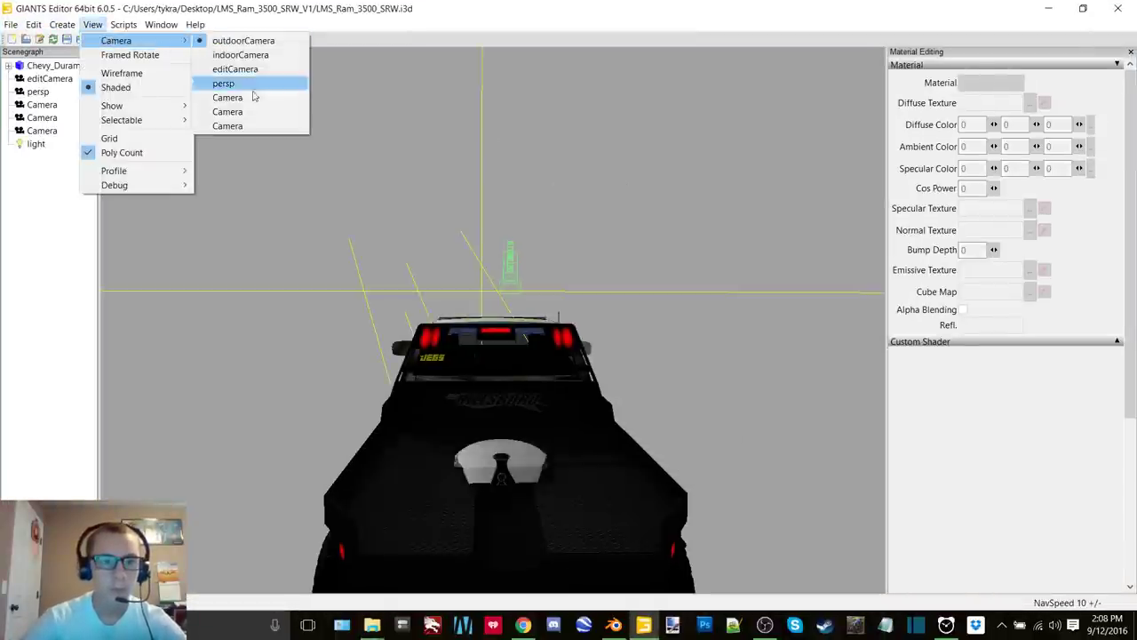
pyautogui.click(228, 125)
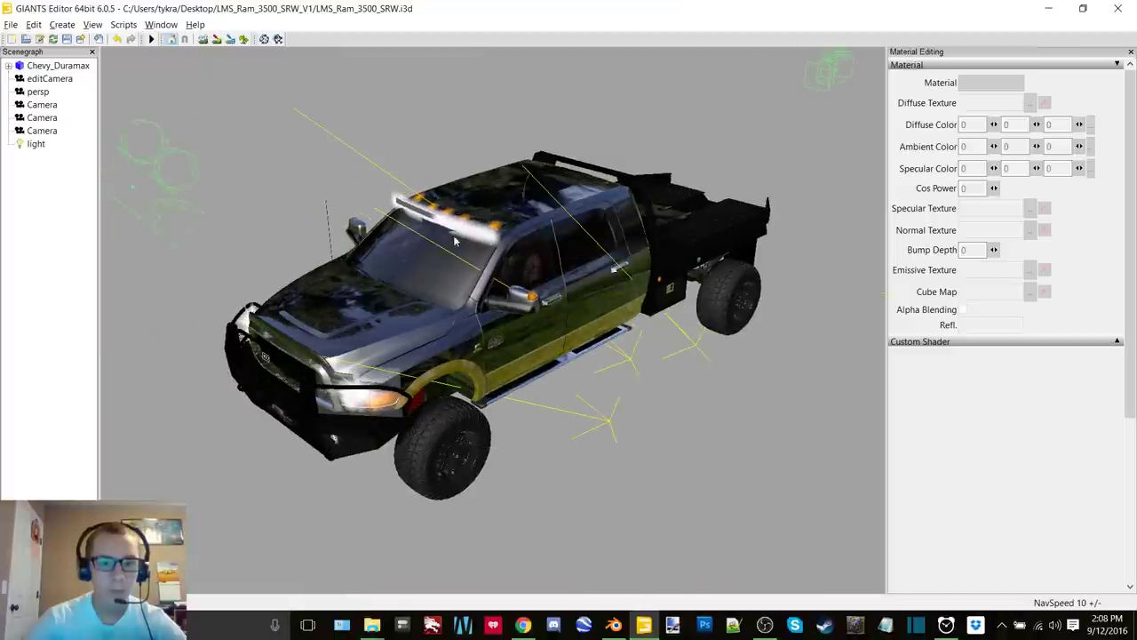
pyautogui.scroll(3, 492, 235)
pyautogui.keyDown('alt'); pyautogui.moveTo(493, 235); pyautogui.dragTo(398, 200); pyautogui.keyUp('alt')
pyautogui.scroll(6, 475, 229)
pyautogui.moveTo(398, 201); pyautogui.dragTo(453, 199, button='right')
pyautogui.scroll(4, 581, 270)
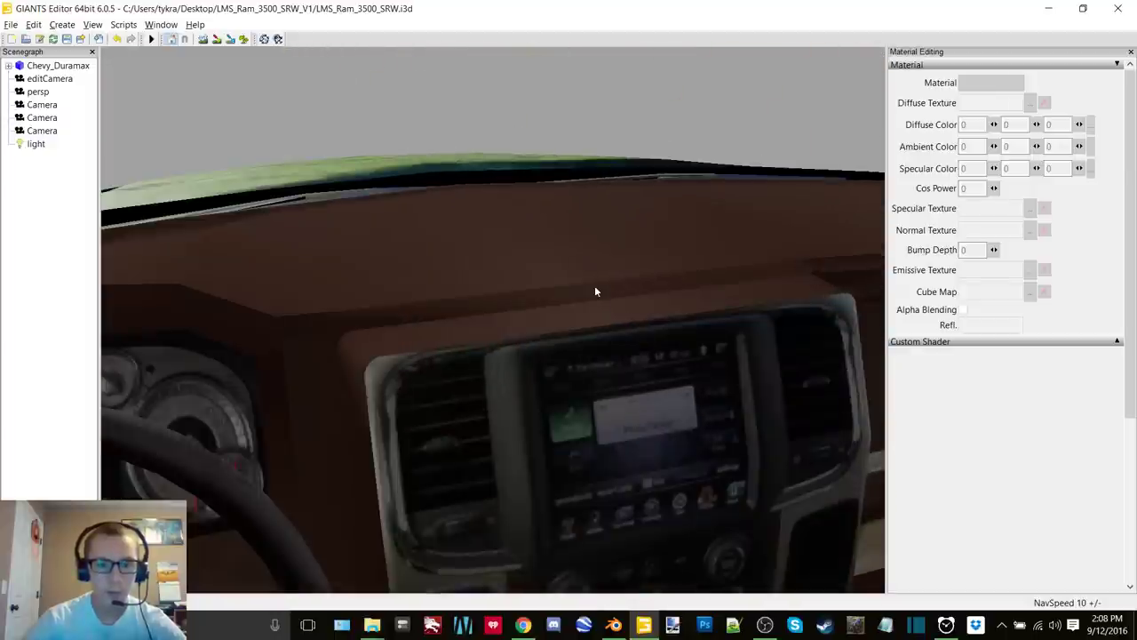
# Select the truck's Body mesh at the cab door
pyautogui.click(602, 247)
pyautogui.scroll(-8, 557, 258)
pyautogui.moveTo(467, 253)
pyautogui.mouseDown(button='right')
pyautogui.moveTo(436, 246)
pyautogui.moveTo(453, 250)
pyautogui.mouseUp(button='right')
pyautogui.moveTo(59, 587); pyautogui.dragTo(33, 587)
pyautogui.click(478, 450)
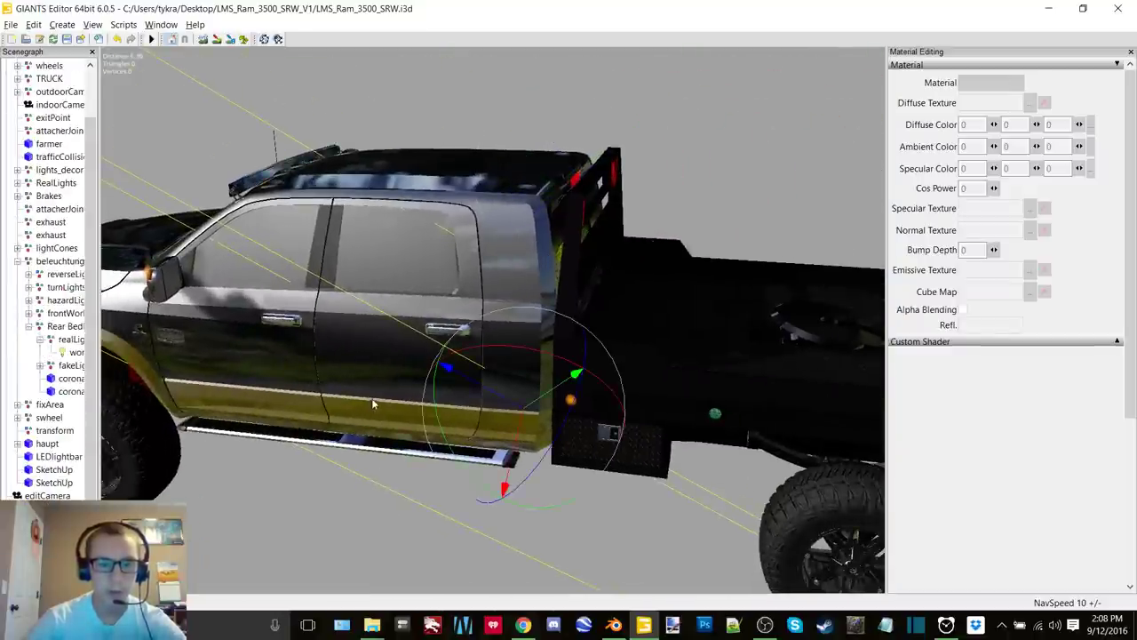
pyautogui.click(281, 397)
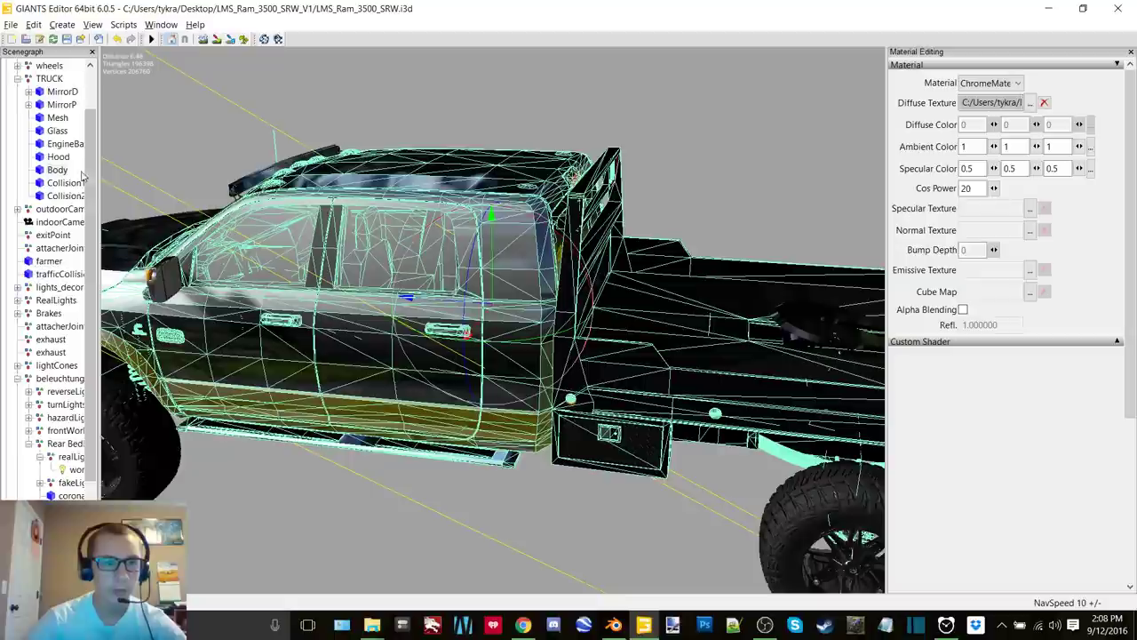
# Examine the selected Body mesh around the roof, window openings, interior and side of the cab
pyautogui.keyDown('alt'); pyautogui.moveTo(480, 323); pyautogui.dragTo(400, 360); pyautogui.keyUp('alt')
pyautogui.keyDown('alt'); pyautogui.moveTo(487, 213); pyautogui.dragTo(357, 240); pyautogui.keyUp('alt')
pyautogui.keyDown('alt'); pyautogui.moveTo(358, 239); pyautogui.dragTo(267, 328, button='middle'); pyautogui.keyUp('alt')
pyautogui.scroll(8, 436, 239)
pyautogui.scroll(-8, 447, 234)
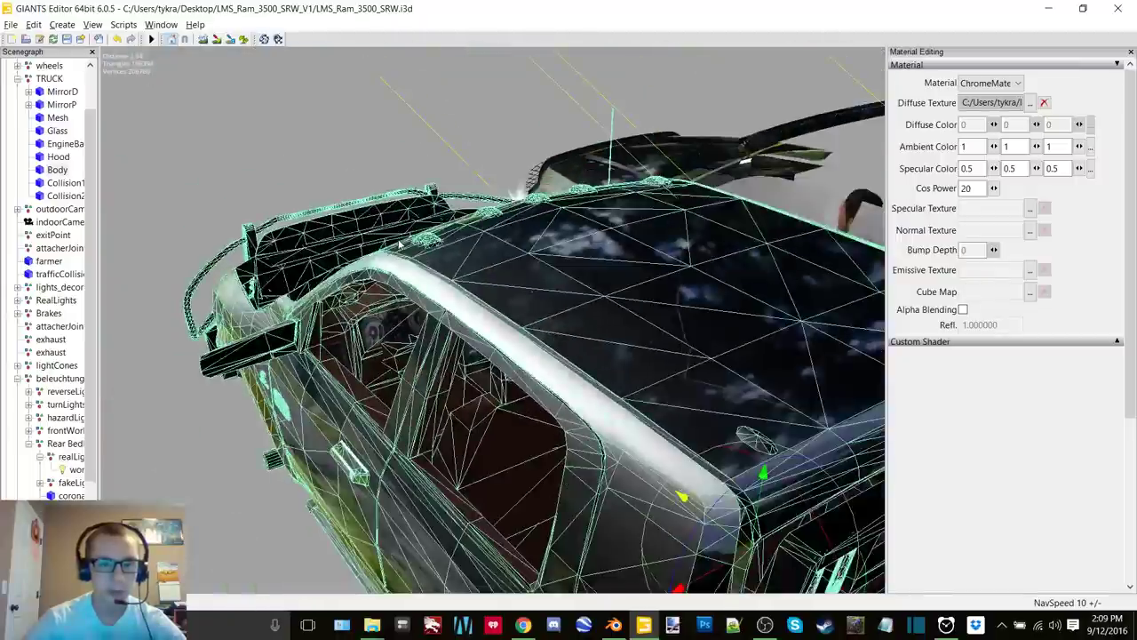
pyautogui.keyDown('alt'); pyautogui.moveTo(352, 233); pyautogui.dragTo(459, 236, button='middle'); pyautogui.keyUp('alt')
pyautogui.moveTo(756, 171); pyautogui.dragTo(852, 134, button='middle')
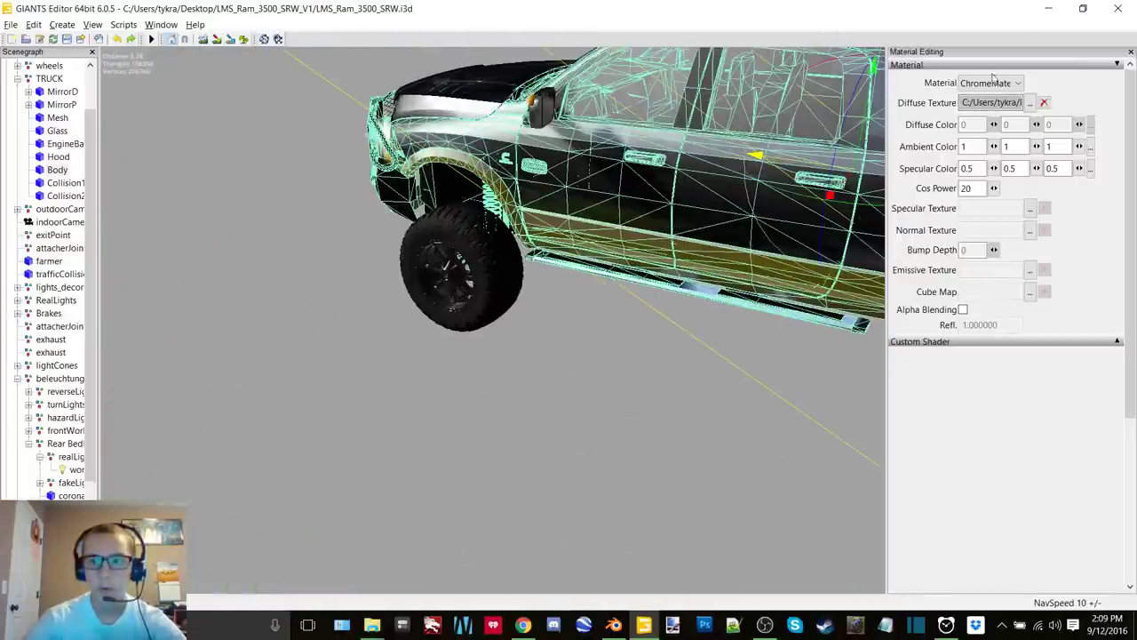
# View the diffuse texture of the Body's InteriorMaterial and close GIANTS Editor
pyautogui.click(999, 82)
pyautogui.click(993, 133)
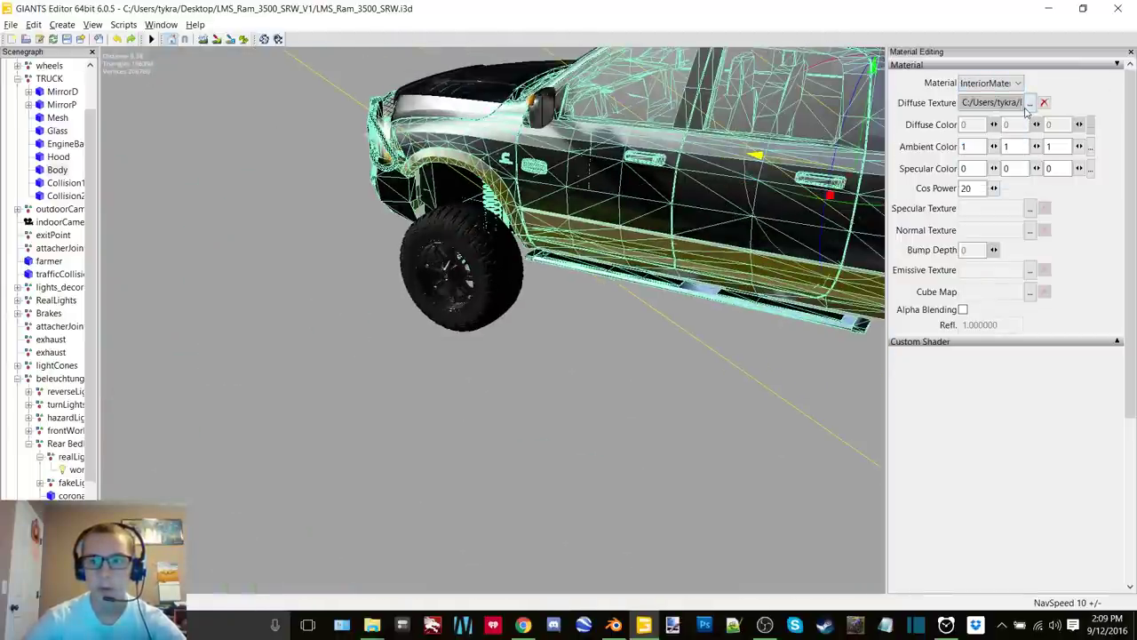
pyautogui.click(993, 102)
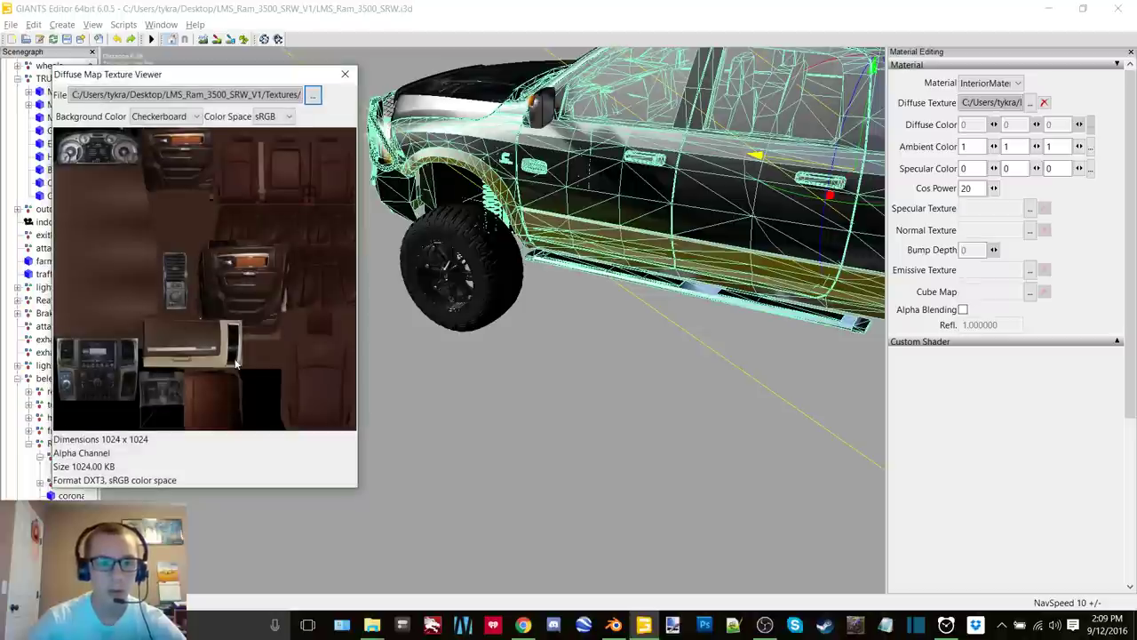
pyautogui.click(344, 74)
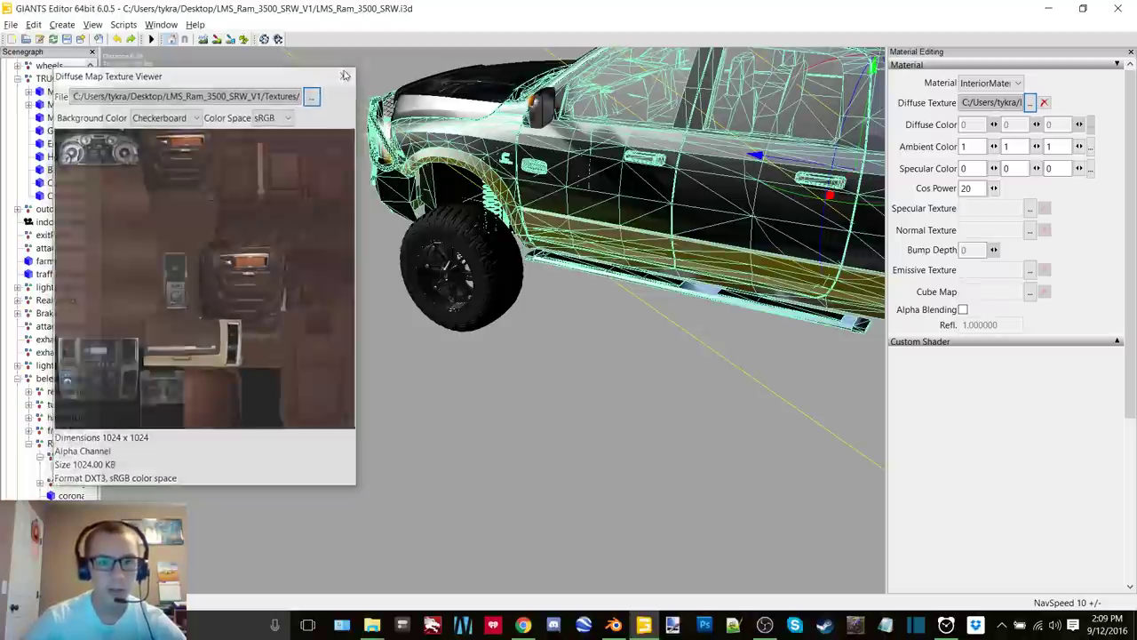
pyautogui.click(1118, 8)
pyautogui.click(663, 313)
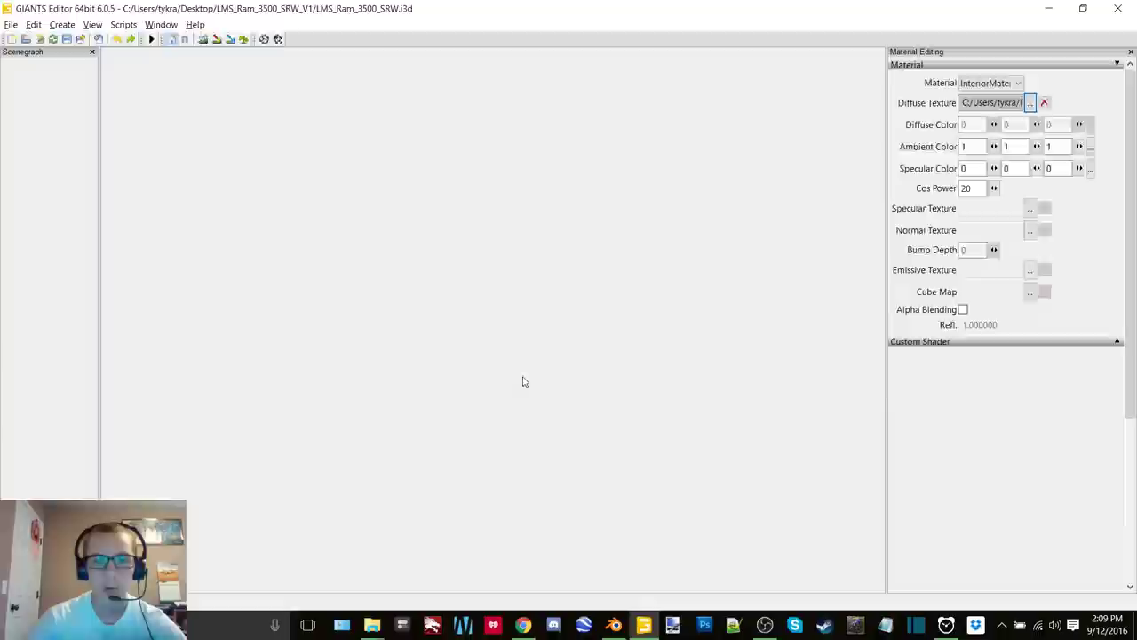
# Open the mod's Textures folder and select the Interior and Swheel textures
pyautogui.doubleClick(408, 210)
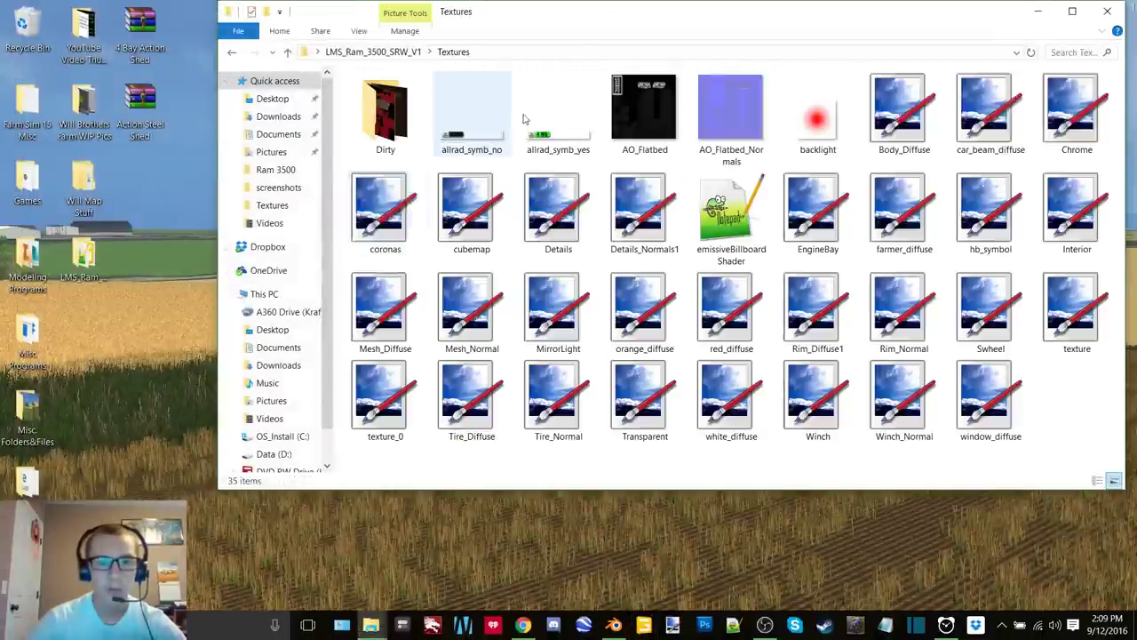
pyautogui.moveTo(574, 20); pyautogui.dragTo(525, 64)
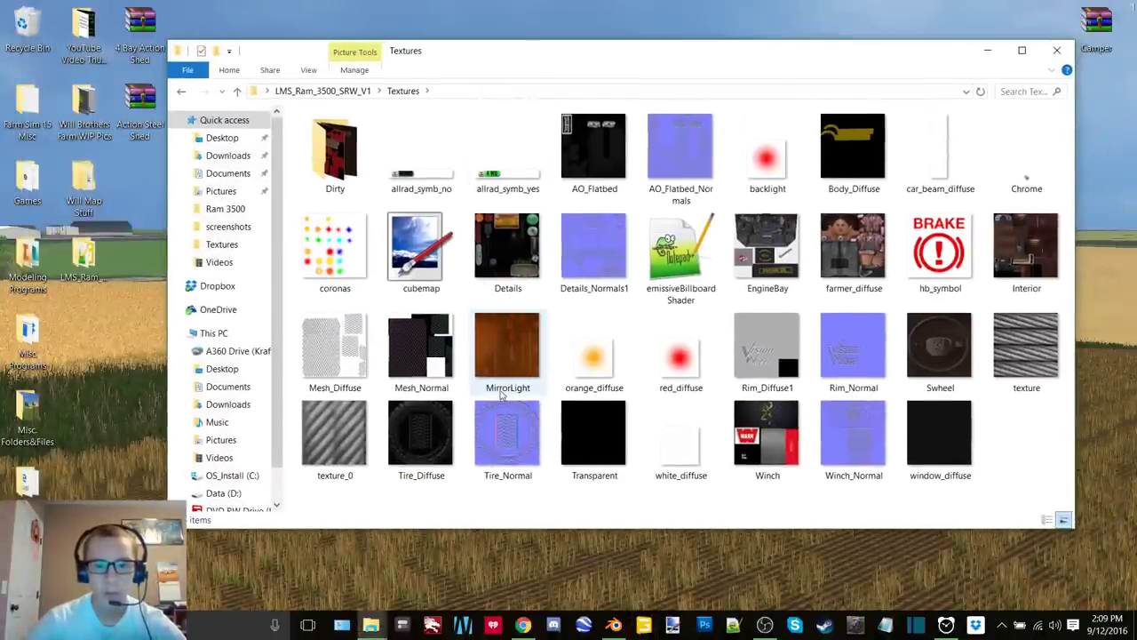
pyautogui.click(1026, 249)
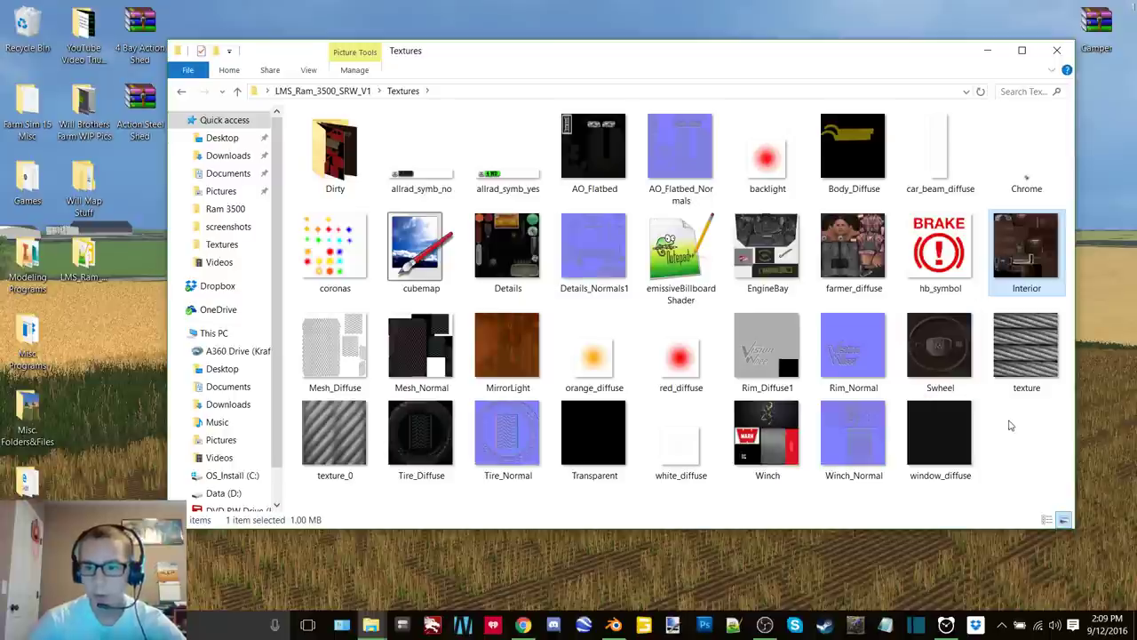
pyautogui.keyDown('ctrl'); pyautogui.click(940, 347); pyautogui.keyUp('ctrl')
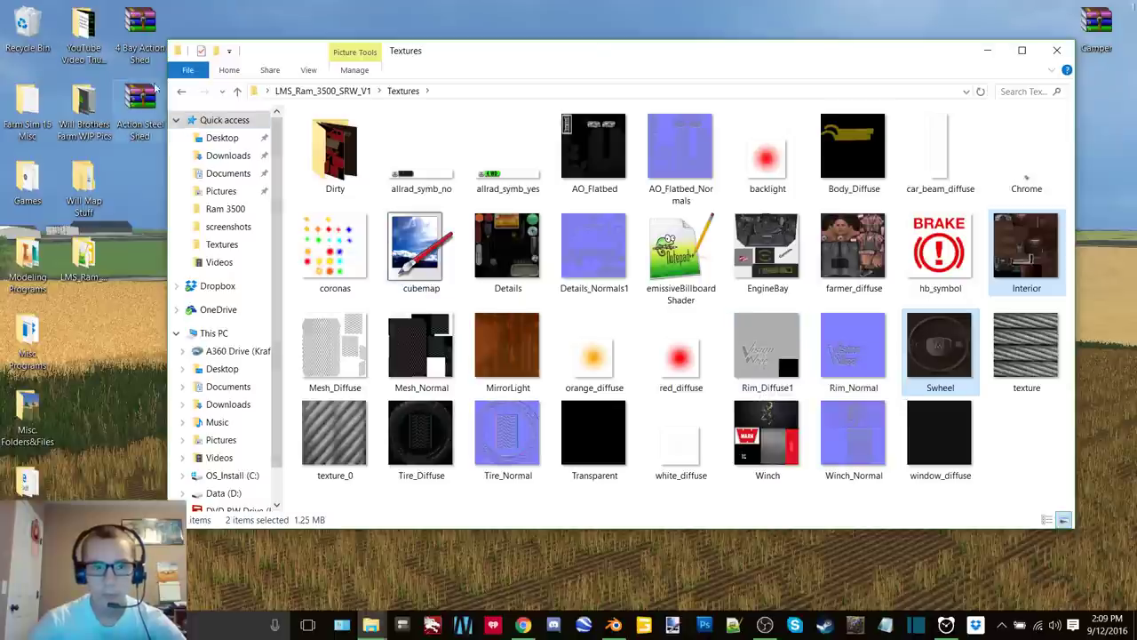
# Return to the LMS_Ram_3500_SRW_V1 folder and reopen the LMS_Ram_3500_SRW i3d file in a maximized GIANTS Editor 6.0.5
pyautogui.click(181, 92)
pyautogui.doubleClick(346, 331)
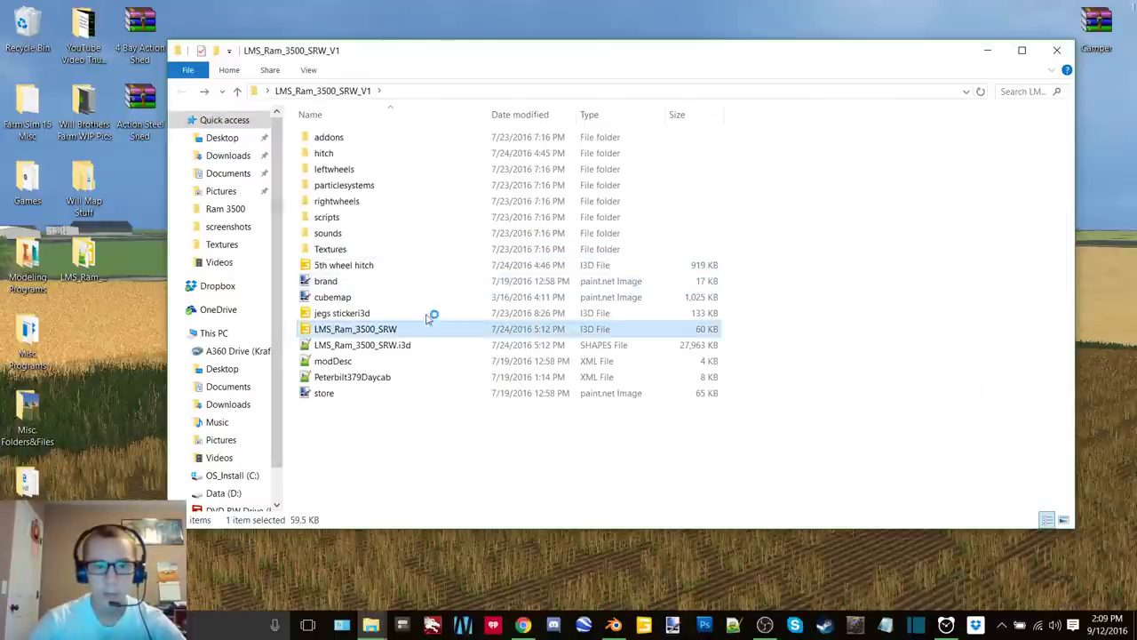
pyautogui.click(586, 384)
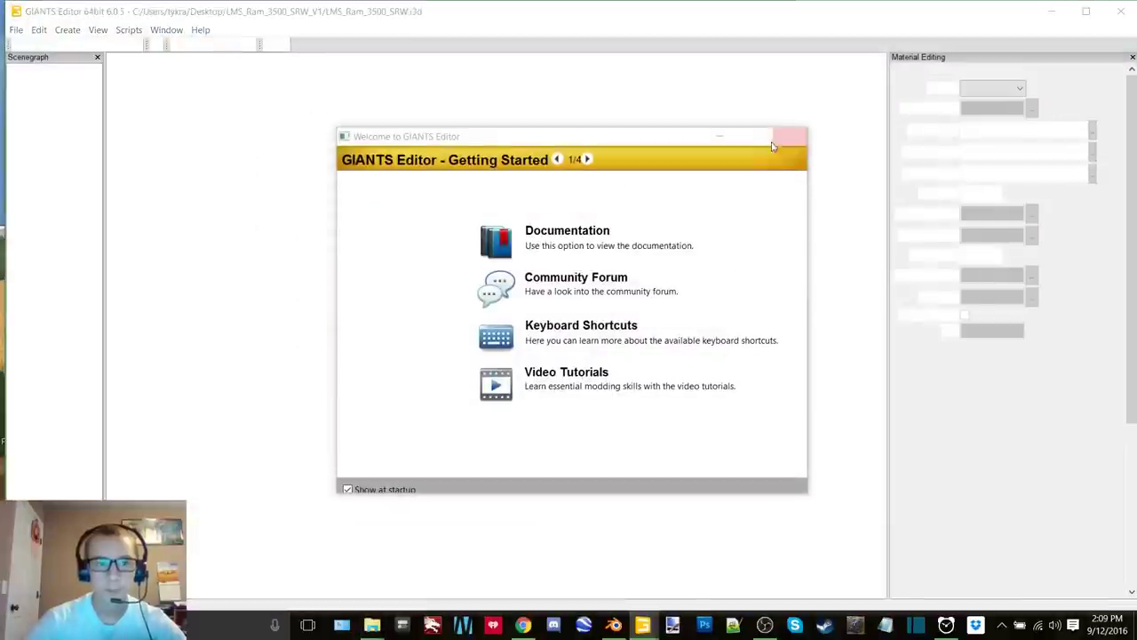
pyautogui.click(778, 141)
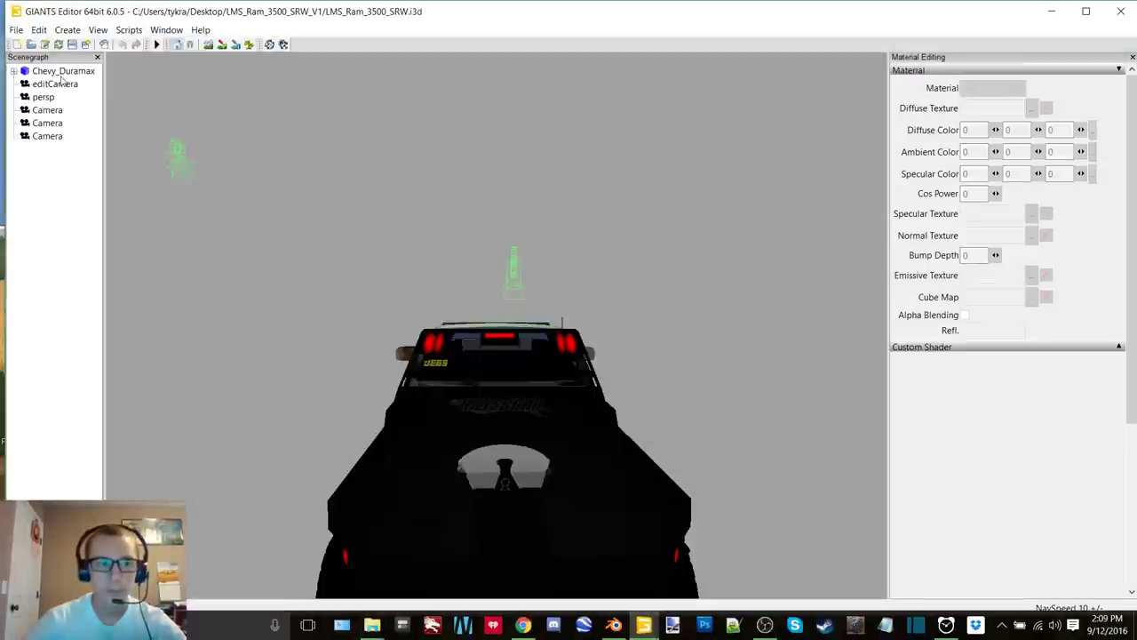
pyautogui.doubleClick(110, 14)
pyautogui.click(510, 358)
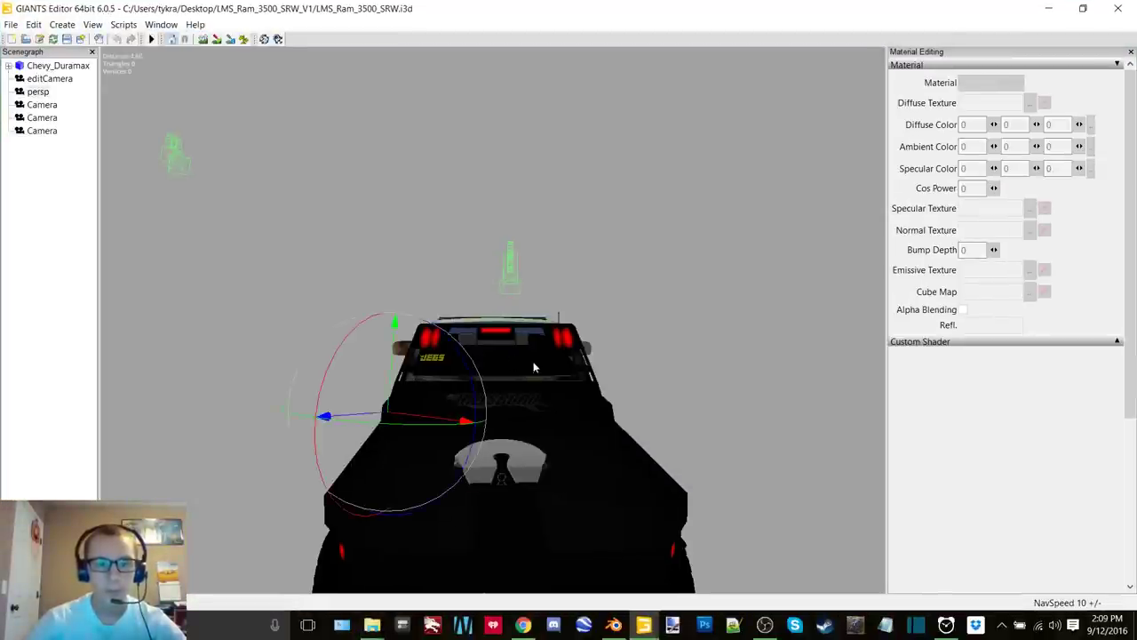
# View the diffuse texture of the Swheel mesh nested under Chevy_Duramax and collapse the swheel group
pyautogui.doubleClick(67, 69)
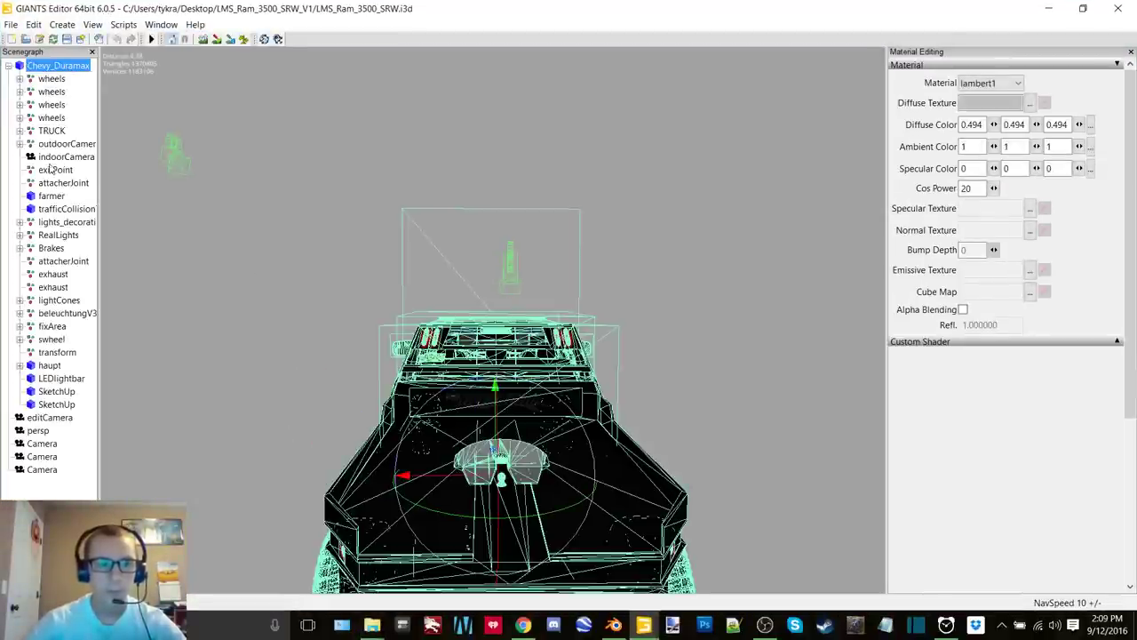
pyautogui.doubleClick(51, 339)
pyautogui.click(62, 353)
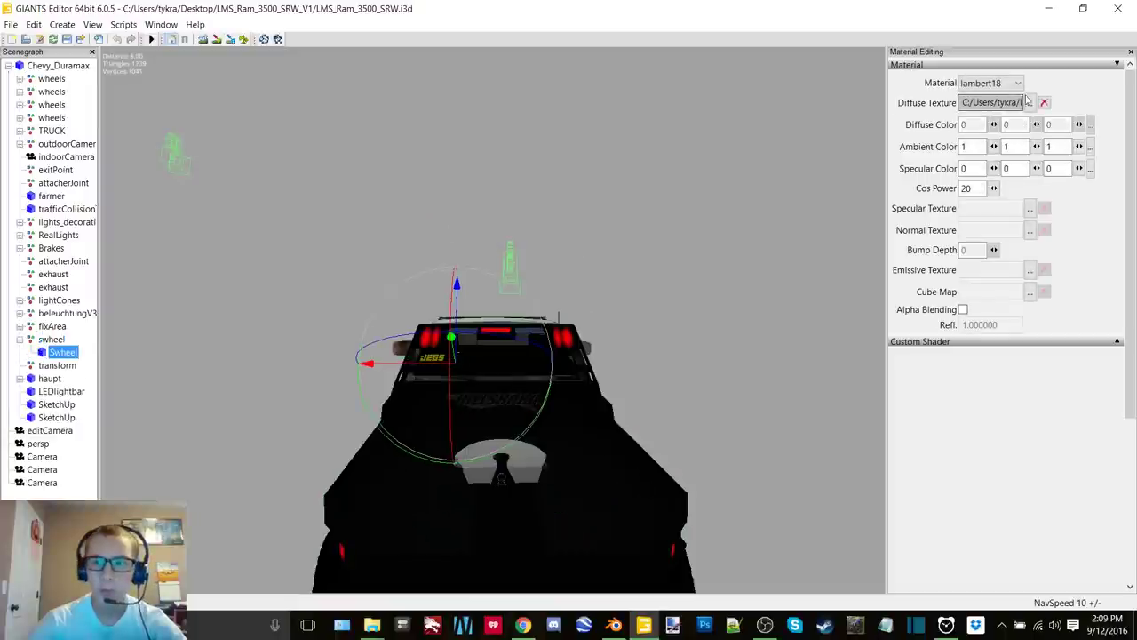
pyautogui.click(1027, 101)
pyautogui.click(343, 76)
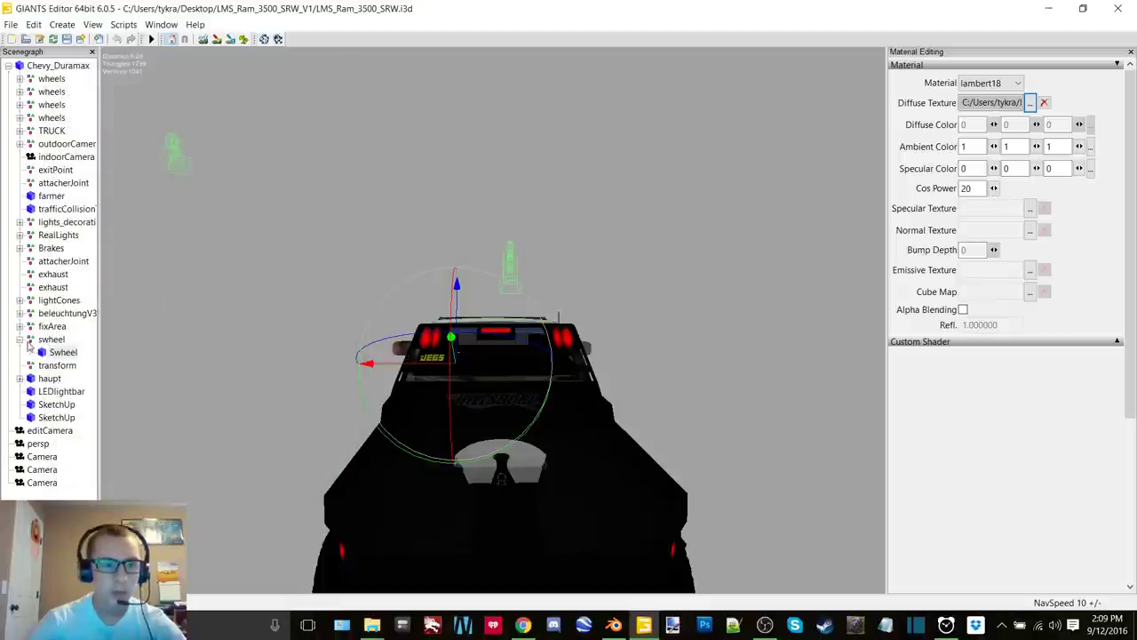
pyautogui.doubleClick(52, 339)
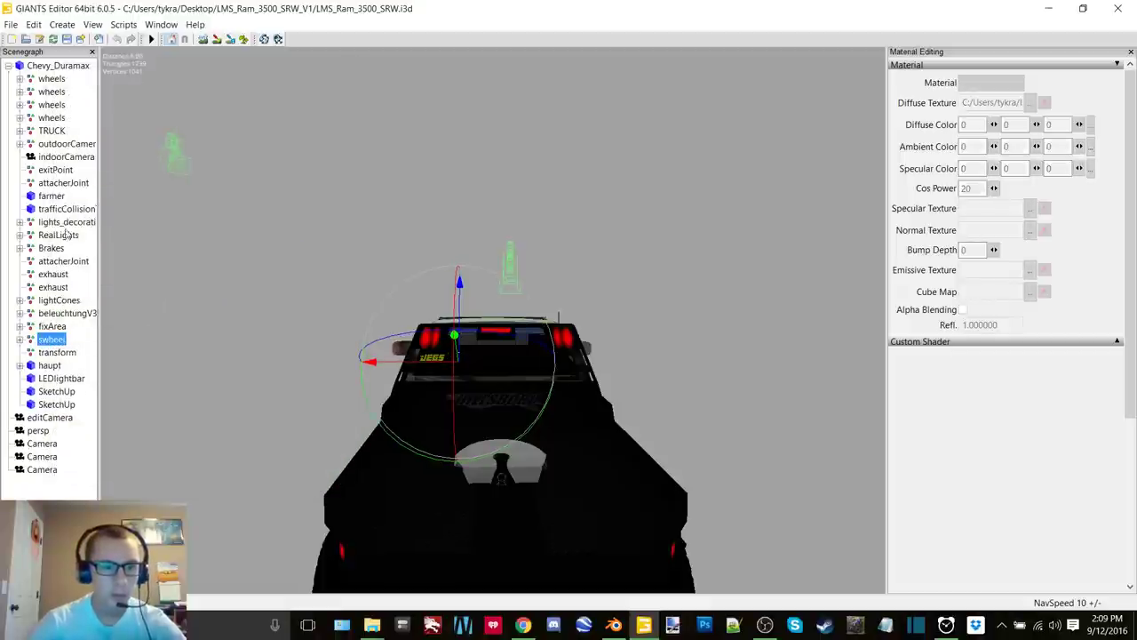
# View the diffuse texture of the BodyMaterial on the Body mesh in the TRUCK group
pyautogui.doubleClick(53, 132)
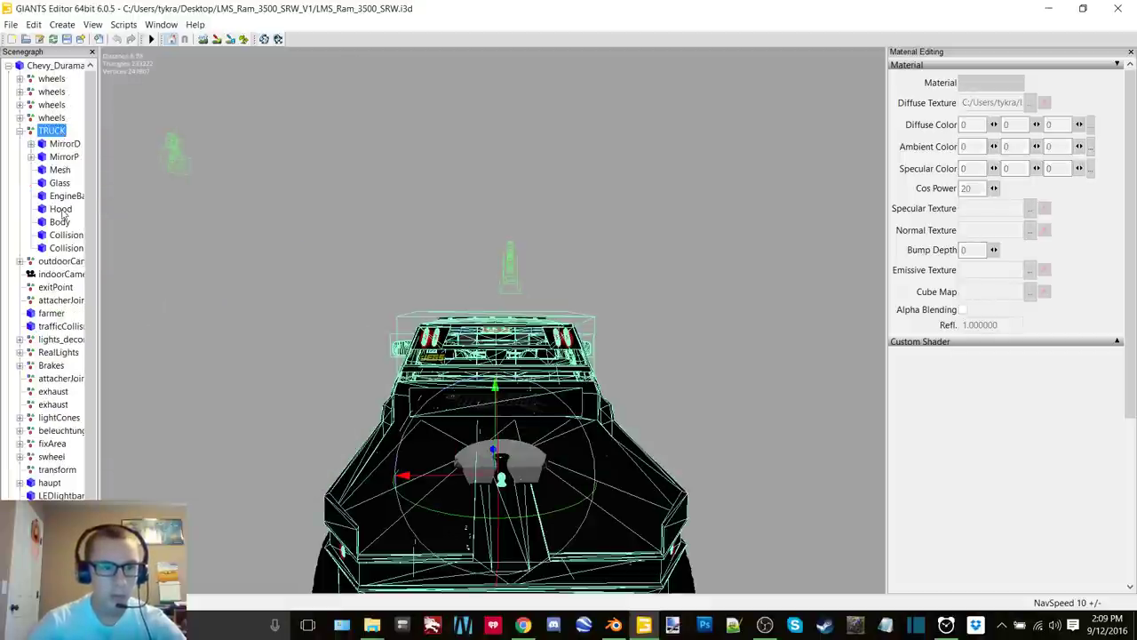
pyautogui.click(59, 221)
pyautogui.click(993, 83)
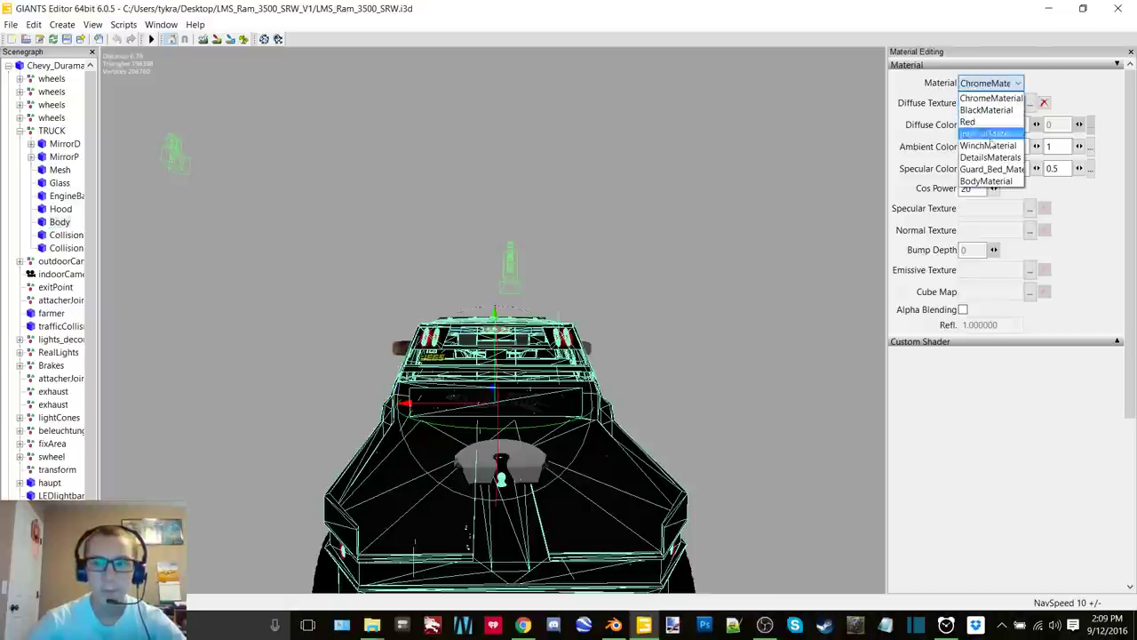
pyautogui.click(986, 180)
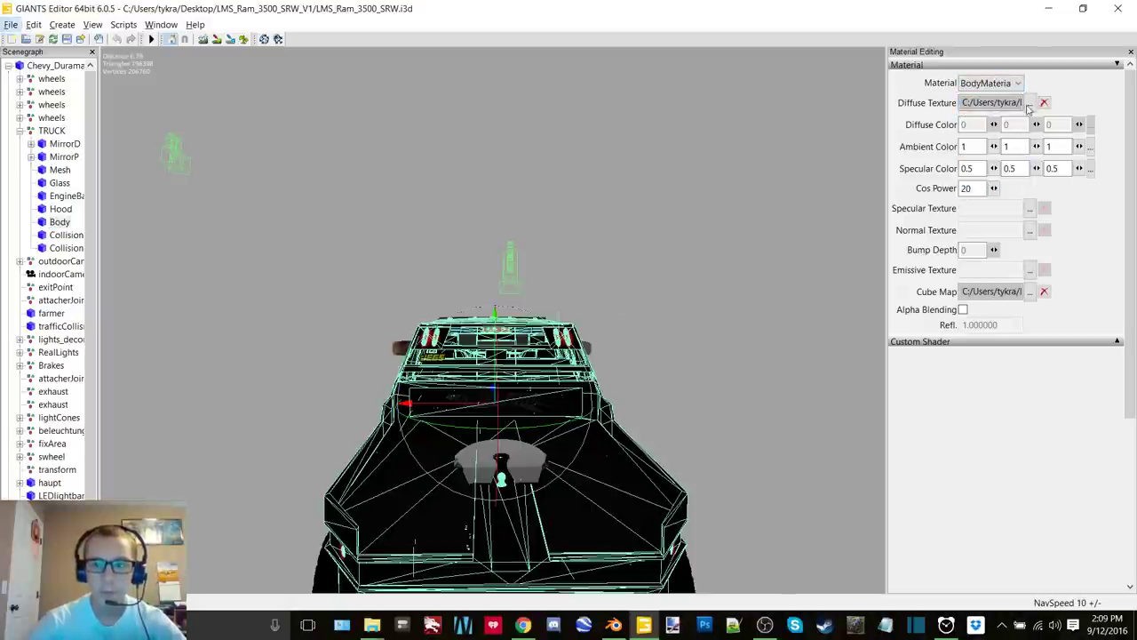
pyautogui.click(1030, 103)
pyautogui.click(345, 78)
# Examine the paint, trim and badges on the truck's front door and fender up close with the Body deselected
pyautogui.keyDown('alt'); pyautogui.moveTo(351, 297); pyautogui.dragTo(478, 334); pyautogui.keyUp('alt')
pyautogui.keyDown('alt'); pyautogui.moveTo(478, 335); pyautogui.dragTo(519, 248, button='right'); pyautogui.keyUp('alt')
pyautogui.keyDown('alt'); pyautogui.moveTo(520, 249); pyautogui.dragTo(342, 231, button='middle'); pyautogui.keyUp('alt')
pyautogui.keyDown('alt'); pyautogui.moveTo(356, 359); pyautogui.dragTo(433, 375); pyautogui.keyUp('alt')
pyautogui.moveTo(433, 375); pyautogui.dragTo(532, 346, button='middle')
pyautogui.click(510, 543)
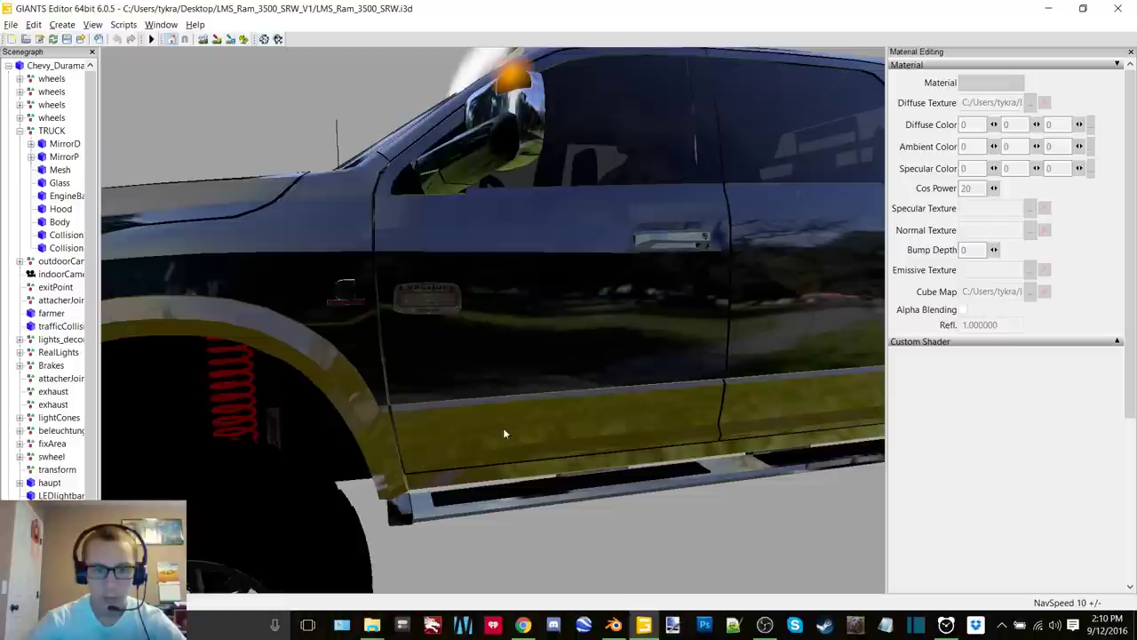
# Select the truck's Body mesh and view the diffuse texture of its ChromeMaterial
pyautogui.scroll(5, 463, 369)
pyautogui.moveTo(467, 372)
pyautogui.keyDown('alt'); pyautogui.mouseDown(button='middle')
pyautogui.moveTo(477, 369)
pyautogui.moveTo(459, 370)
pyautogui.mouseUp(button='middle'); pyautogui.keyUp('alt')
pyautogui.click(453, 365)
pyautogui.scroll(-3, 511, 364)
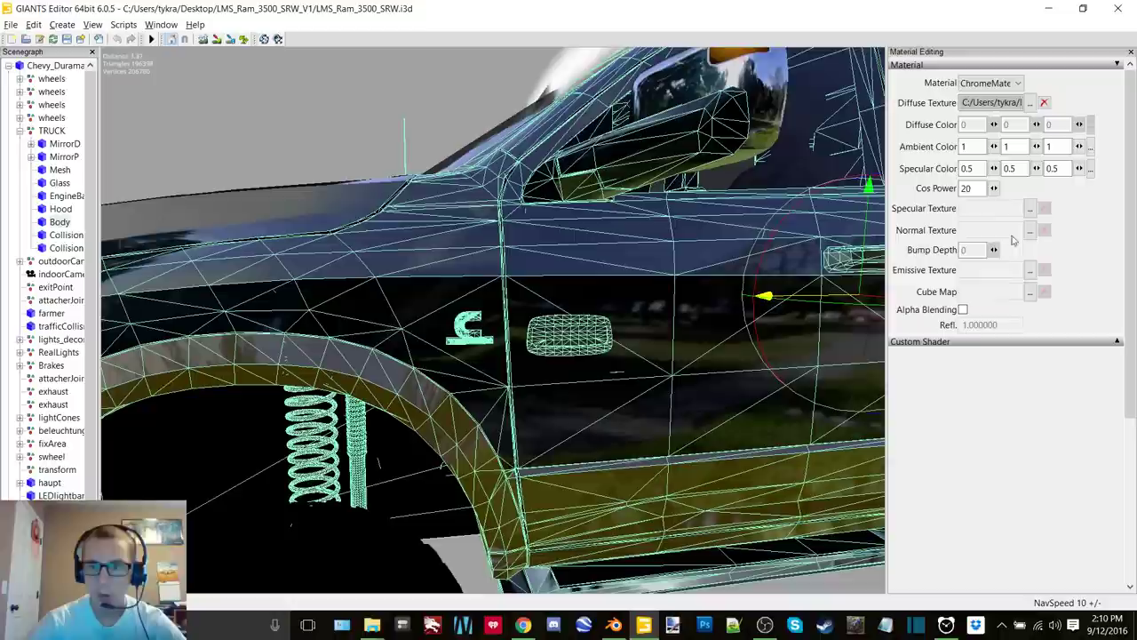
pyautogui.click(992, 83)
pyautogui.click(1017, 84)
pyautogui.click(1030, 103)
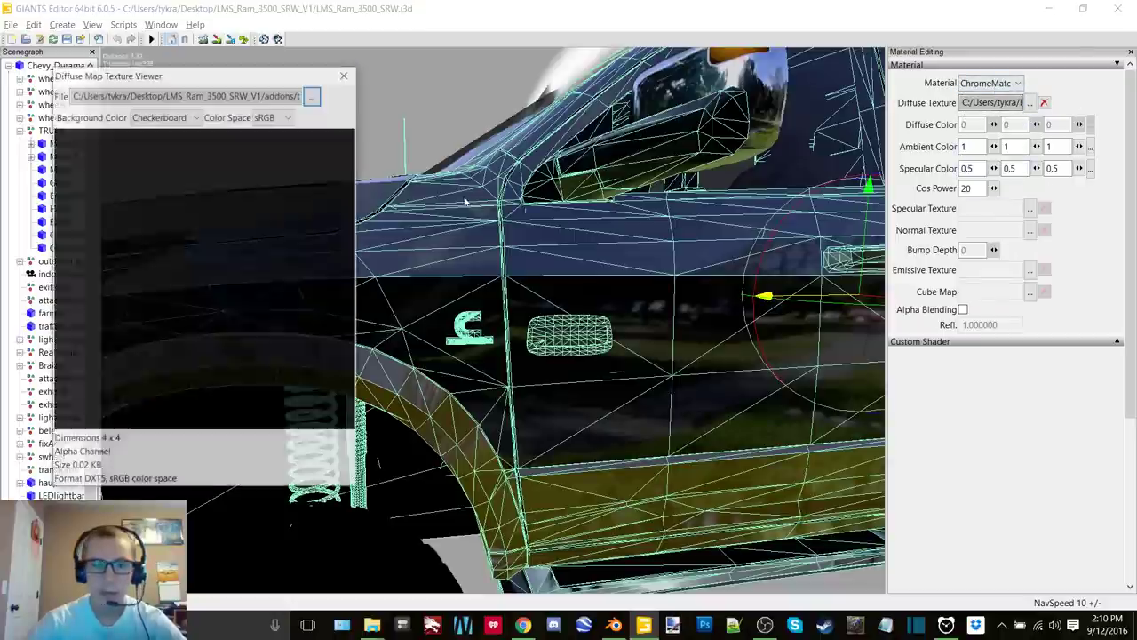
pyautogui.click(353, 78)
# View the diffuse texture of the Body mesh's DetailsMaterial
pyautogui.click(989, 82)
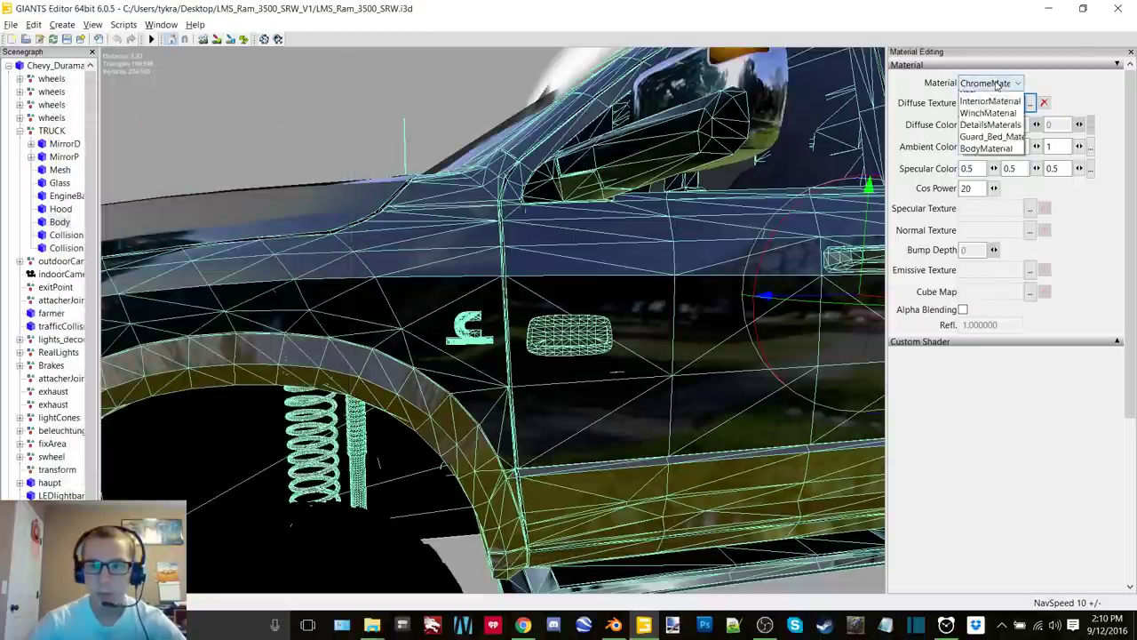
pyautogui.click(995, 159)
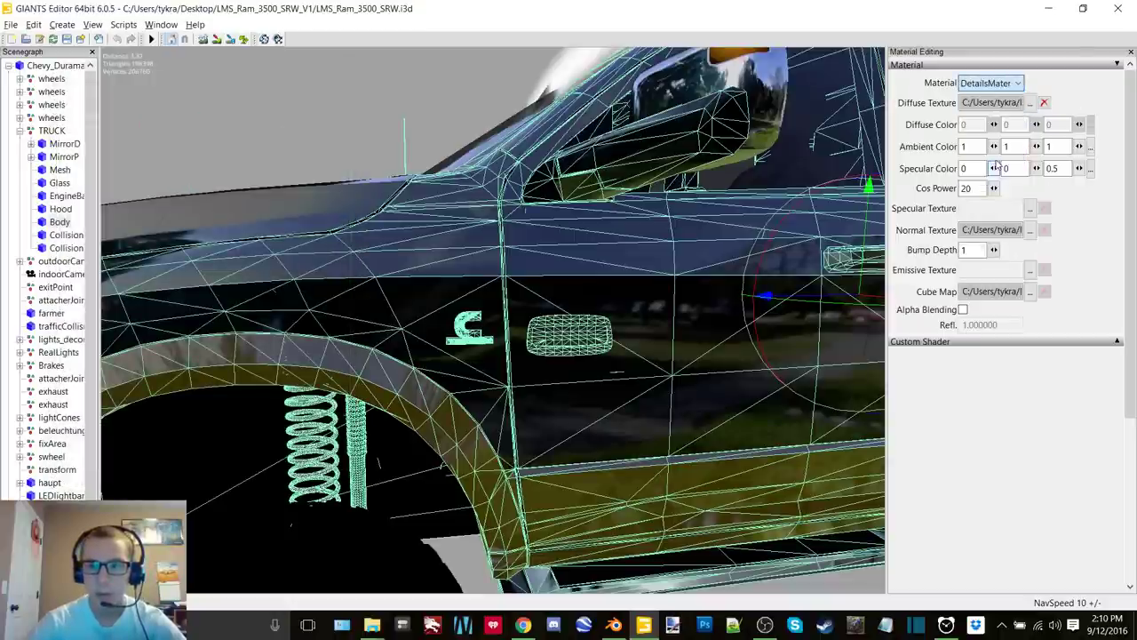
pyautogui.click(1031, 106)
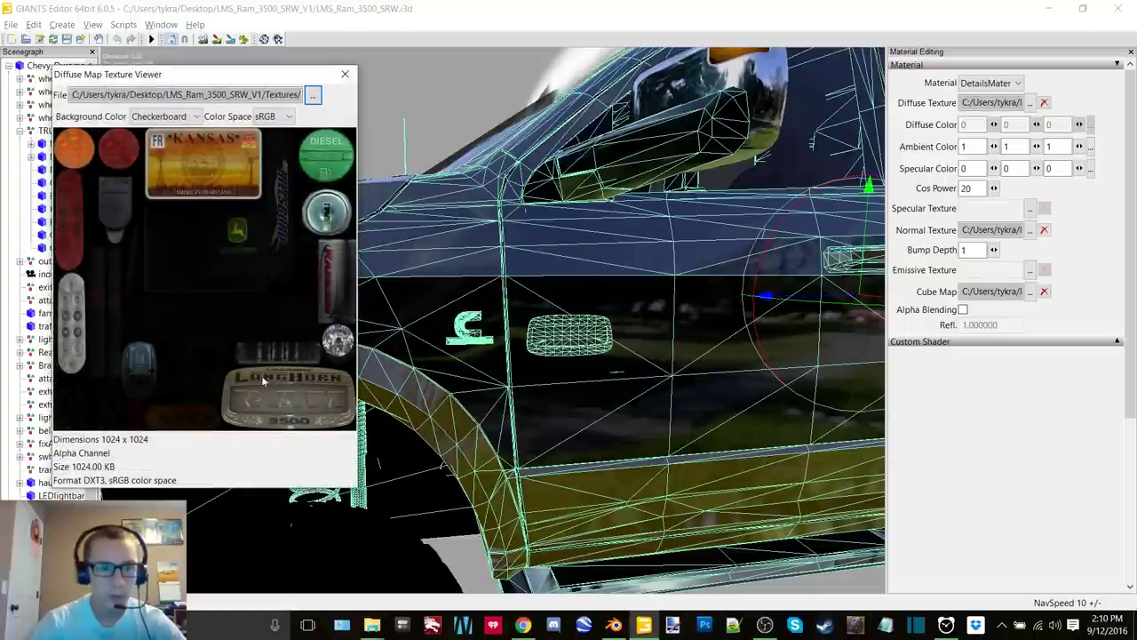
pyautogui.click(345, 74)
# Check the Body's BlackMaterial, ChromeMaterial and Red materials and view the diffuse texture of the InteriorMaterial
pyautogui.click(995, 83)
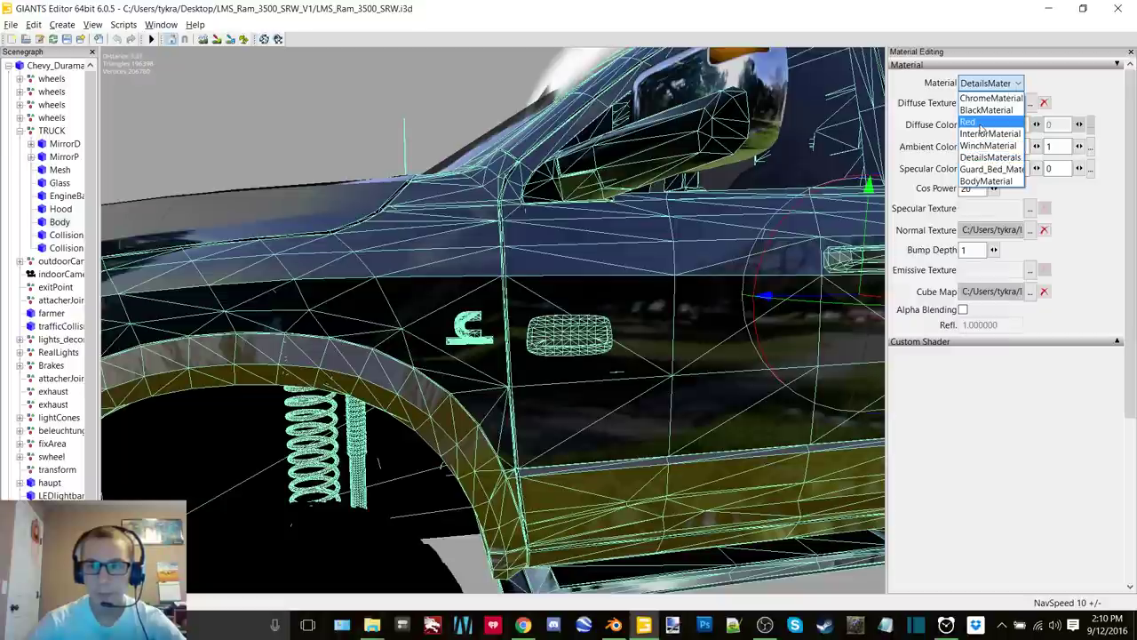
pyautogui.click(984, 110)
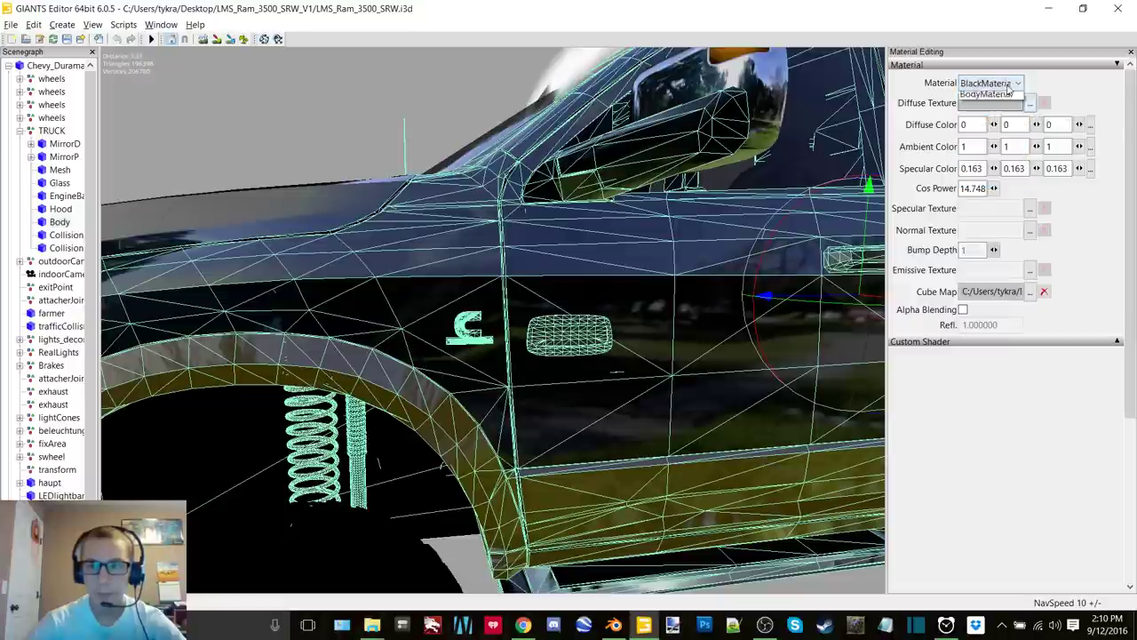
pyautogui.click(988, 98)
pyautogui.click(988, 83)
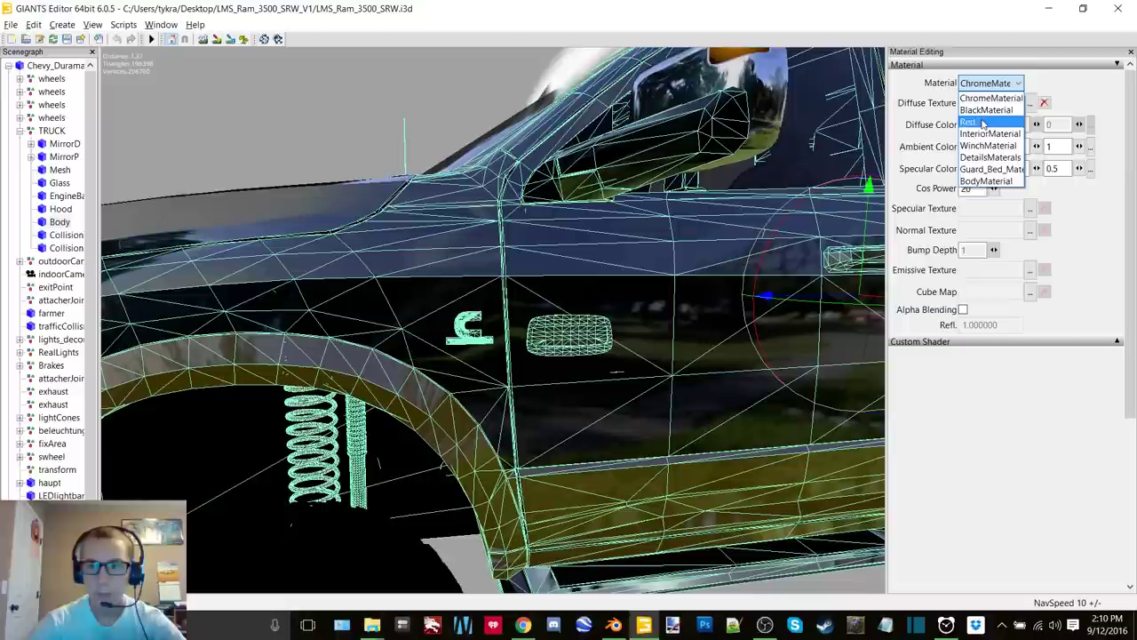
pyautogui.click(983, 124)
pyautogui.click(988, 82)
pyautogui.click(988, 134)
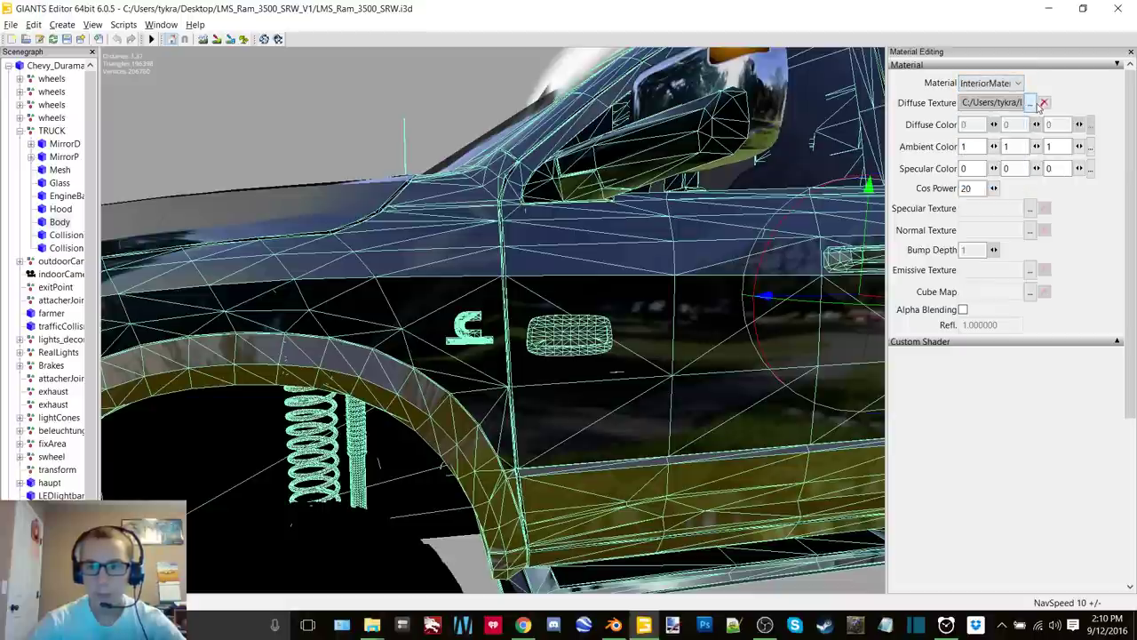
pyautogui.click(1034, 104)
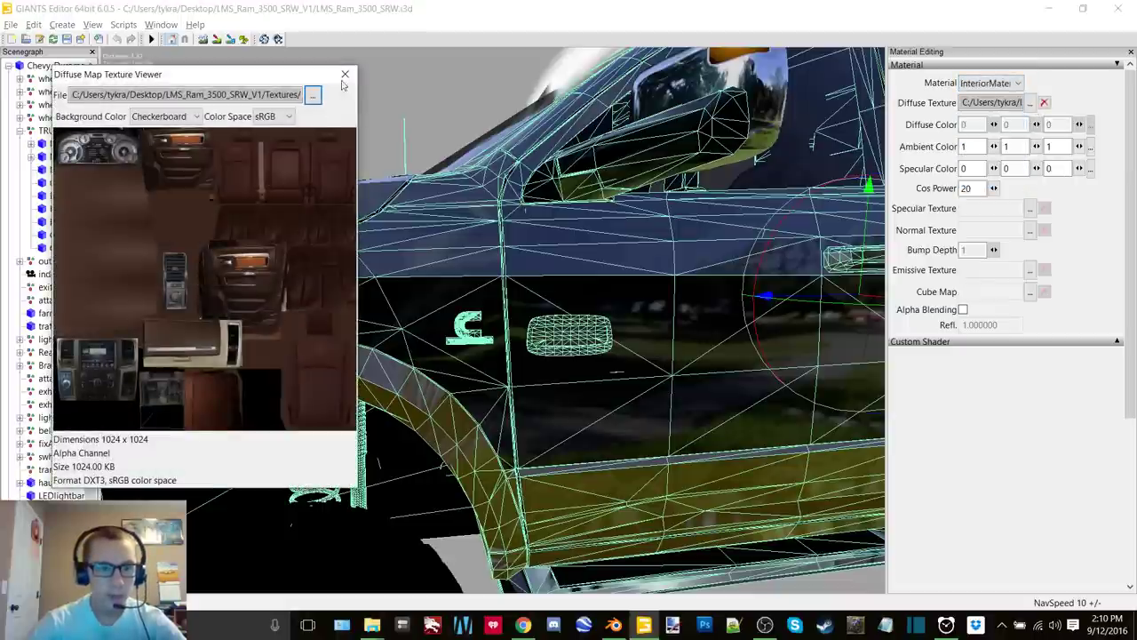
pyautogui.click(344, 77)
# View the diffuse texture of the Body's WinchMaterial
pyautogui.click(987, 82)
pyautogui.click(1022, 129)
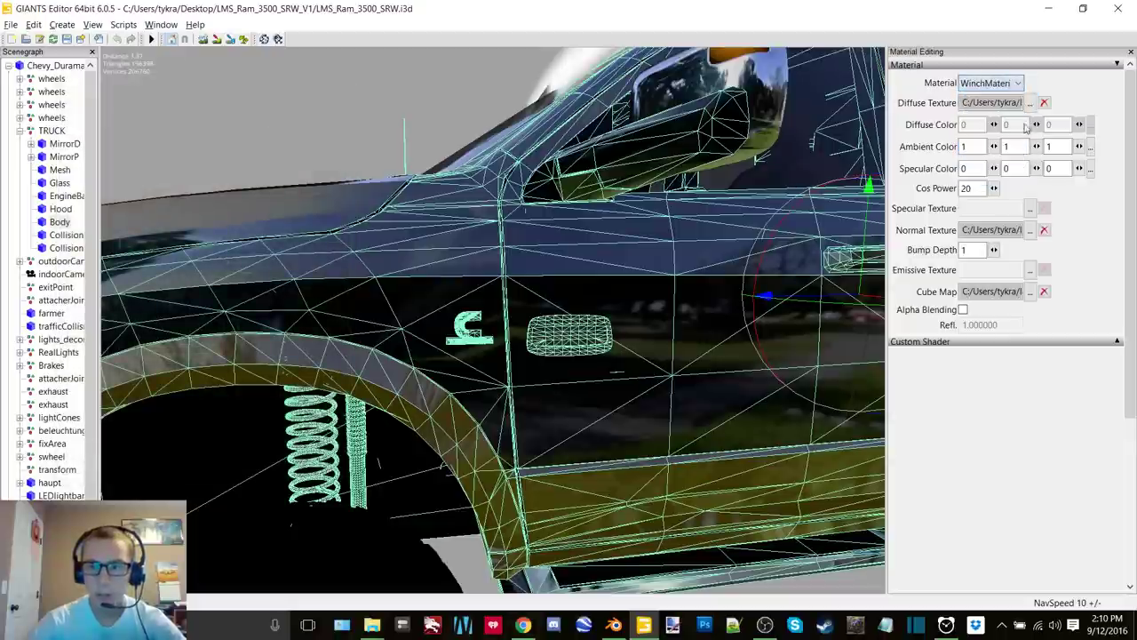
pyautogui.click(1030, 103)
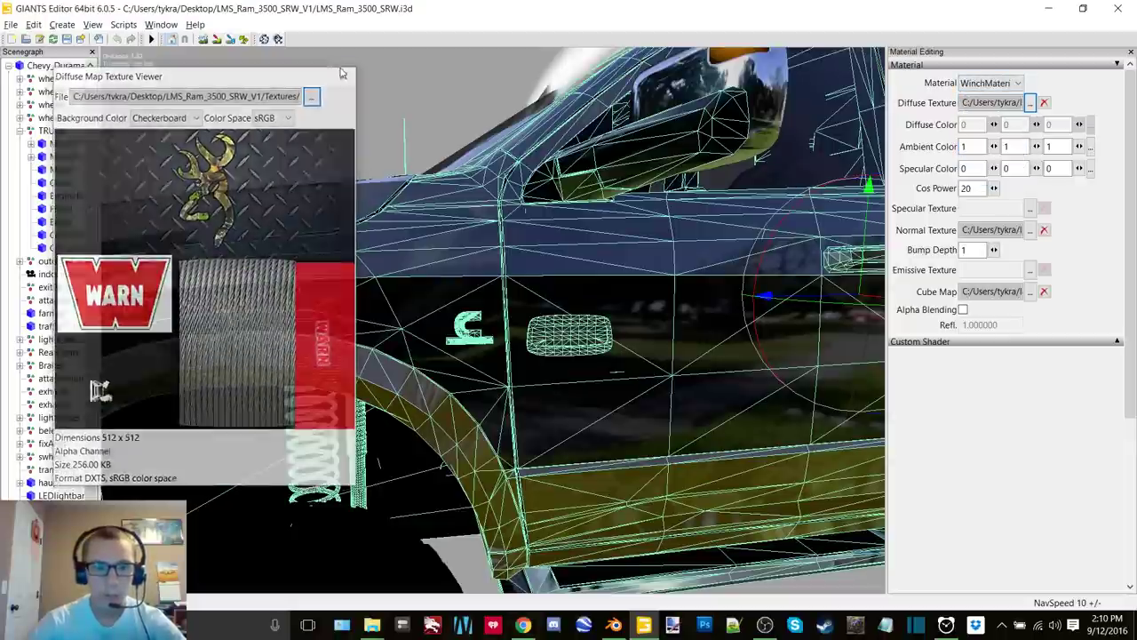
pyautogui.click(344, 74)
# Review the DetailsMaterial diffuse texture again and compare it with the truck's side and flatbed
pyautogui.click(988, 82)
pyautogui.click(990, 157)
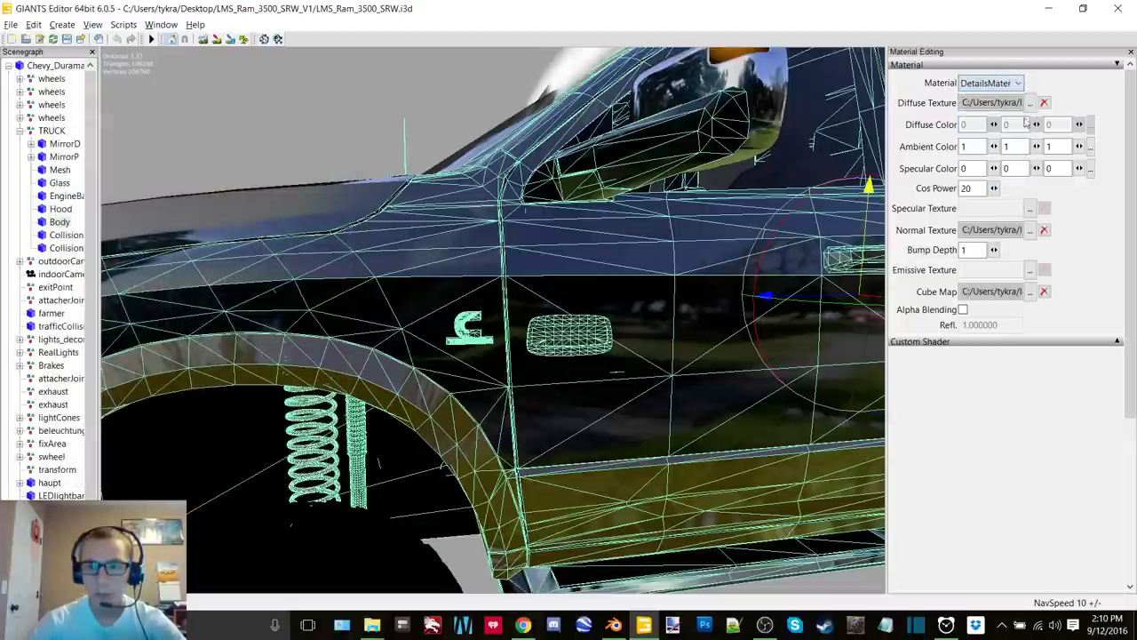
pyautogui.click(1029, 103)
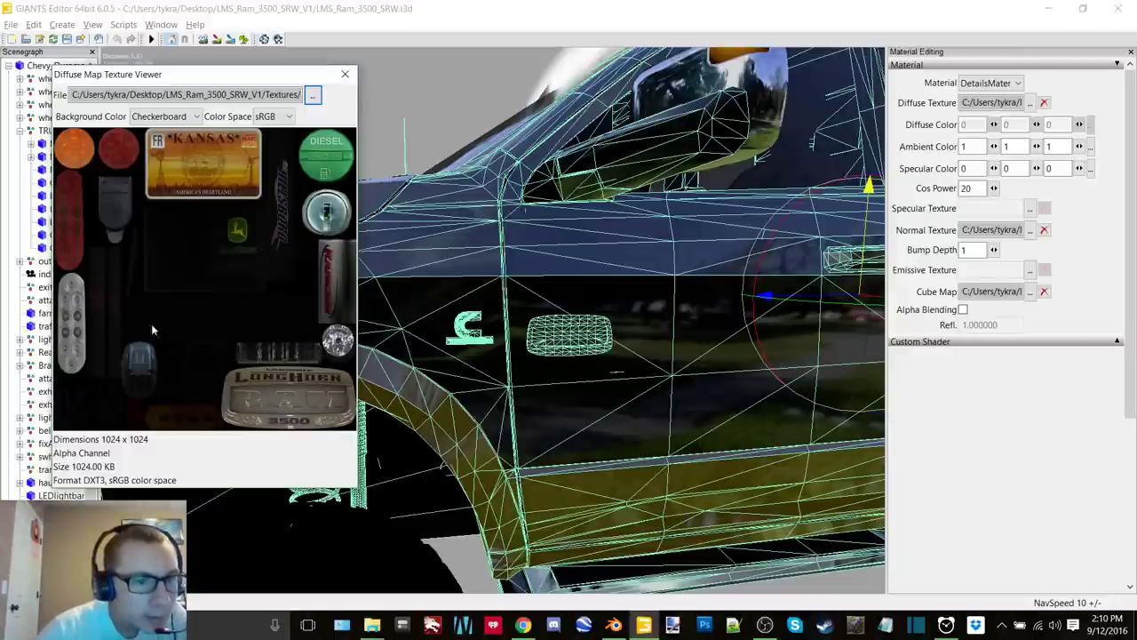
pyautogui.click(341, 76)
pyautogui.keyDown('alt'); pyautogui.moveTo(488, 191); pyautogui.dragTo(401, 191, button='middle'); pyautogui.keyUp('alt')
pyautogui.keyDown('alt'); pyautogui.moveTo(401, 190); pyautogui.dragTo(370, 207); pyautogui.keyUp('alt')
pyautogui.moveTo(381, 207)
pyautogui.mouseDown(button='right')
pyautogui.moveTo(369, 213)
pyautogui.moveTo(391, 214)
pyautogui.moveTo(381, 218)
pyautogui.mouseUp(button='right')
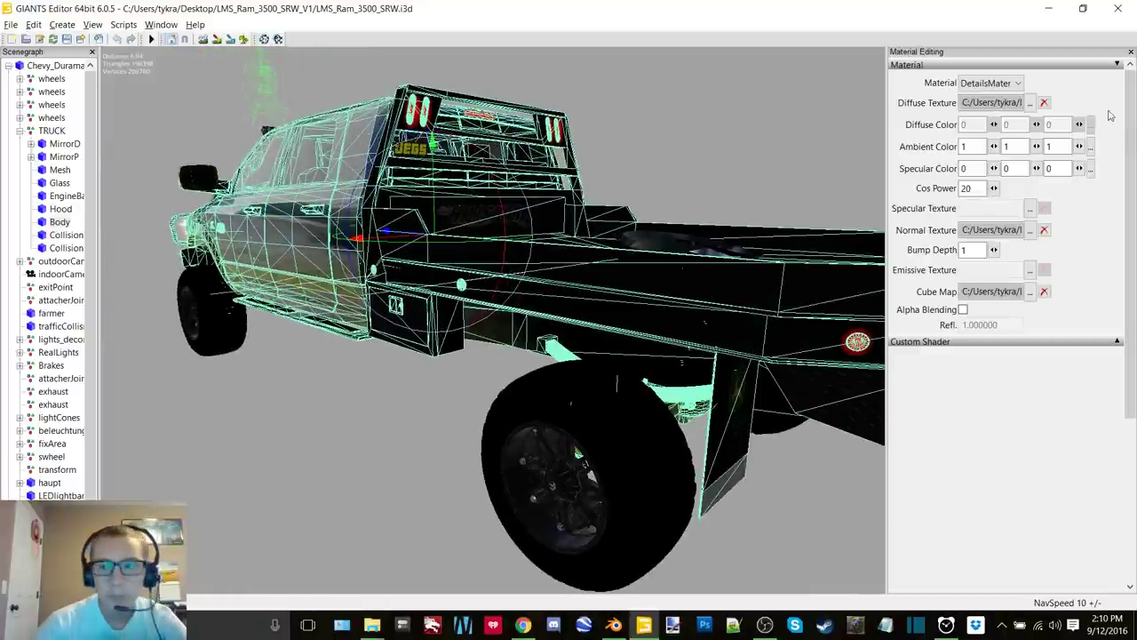
pyautogui.click(1024, 107)
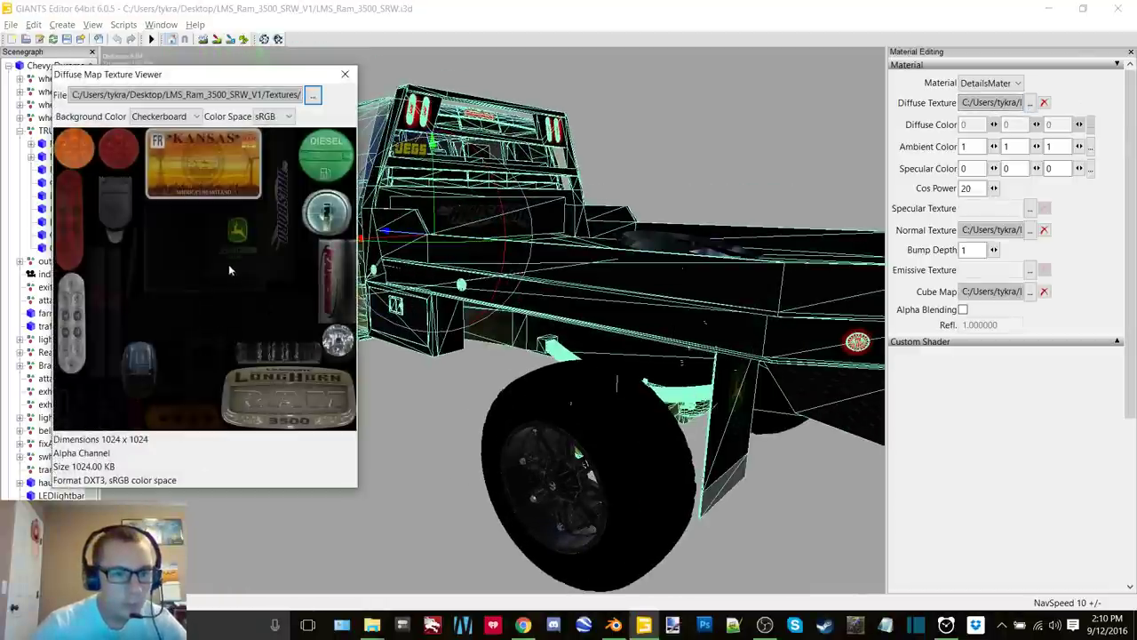
pyautogui.click(346, 75)
# Deselect the Body, light the scene and examine the truck's flatbed, mud flaps and rear lights from behind
pyautogui.click(730, 110)
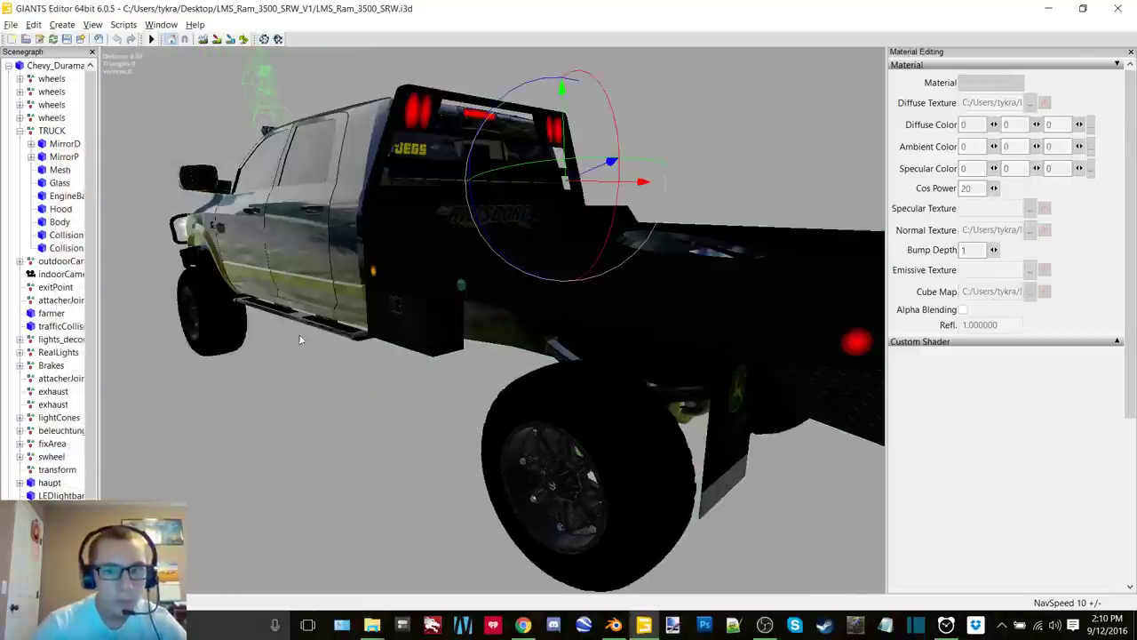
pyautogui.keyDown('alt'); pyautogui.moveTo(299, 337); pyautogui.dragTo(452, 305); pyautogui.keyUp('alt')
pyautogui.moveTo(451, 308); pyautogui.dragTo(382, 321, button='right')
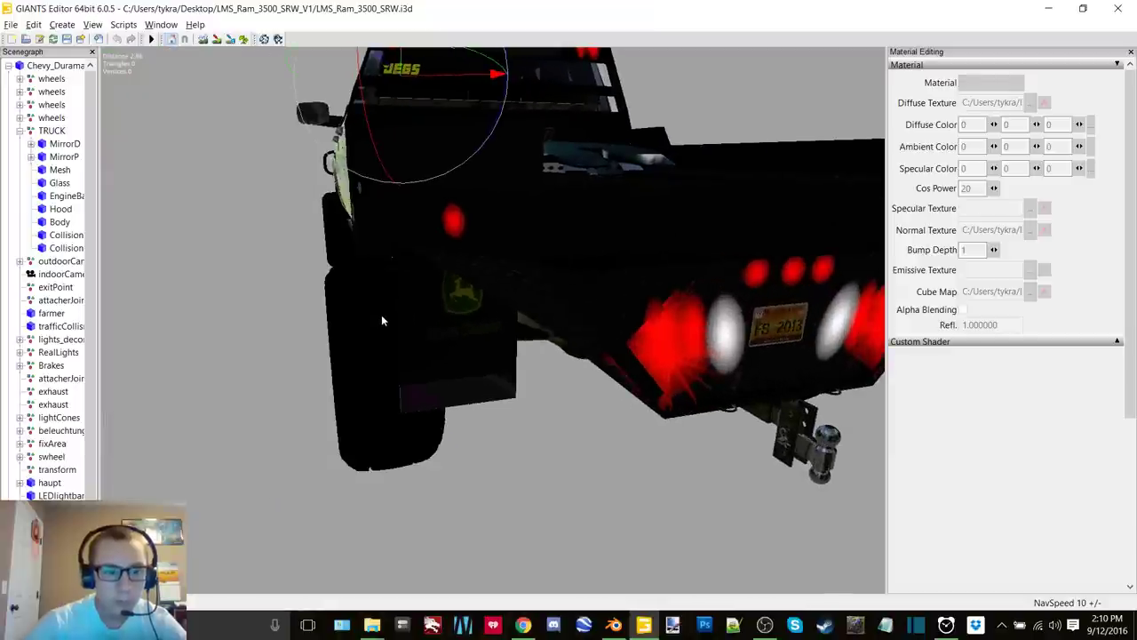
pyautogui.click(382, 321)
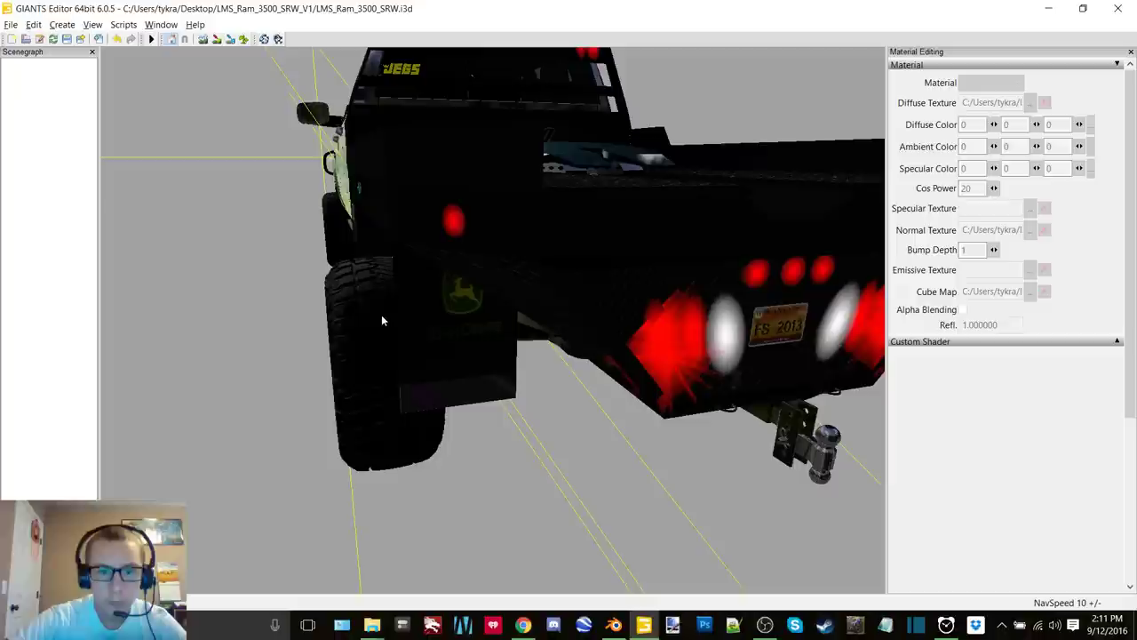
pyautogui.moveTo(456, 274); pyautogui.dragTo(413, 272, button='right')
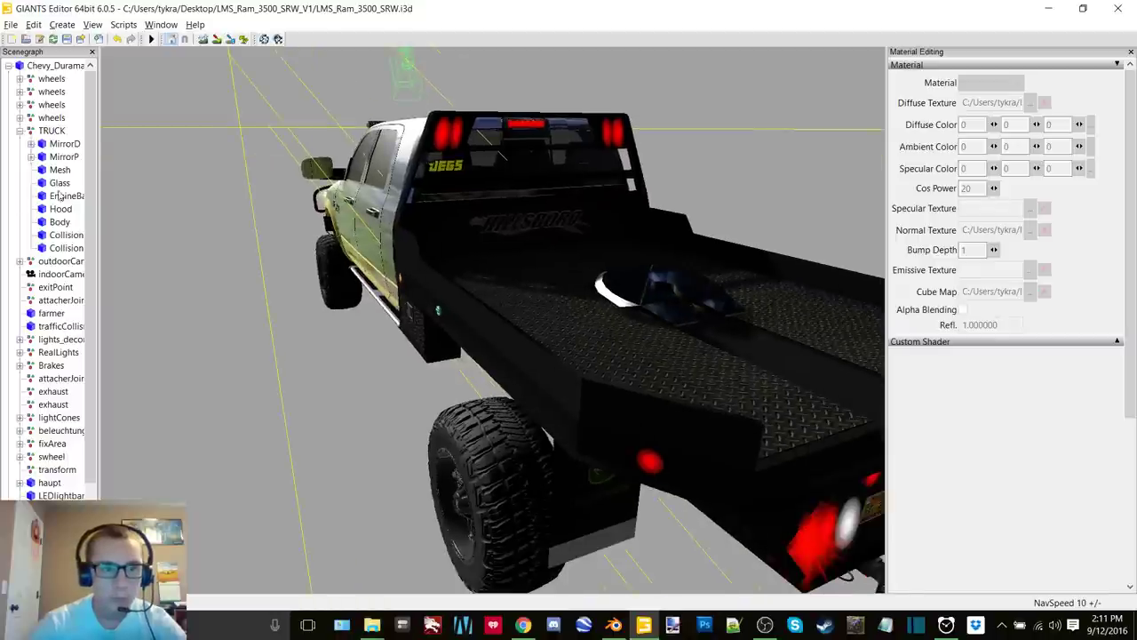
# Select the Body mesh again and view the diffuse texture of its Guard_Bed material
pyautogui.click(60, 222)
pyautogui.click(991, 82)
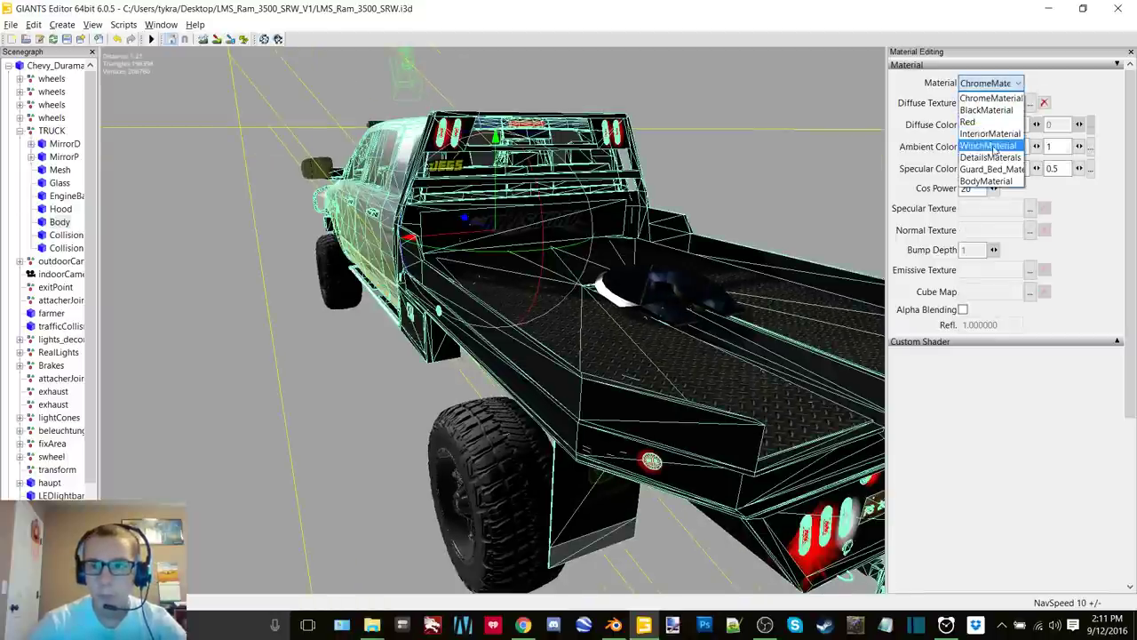
pyautogui.click(990, 169)
pyautogui.click(1030, 103)
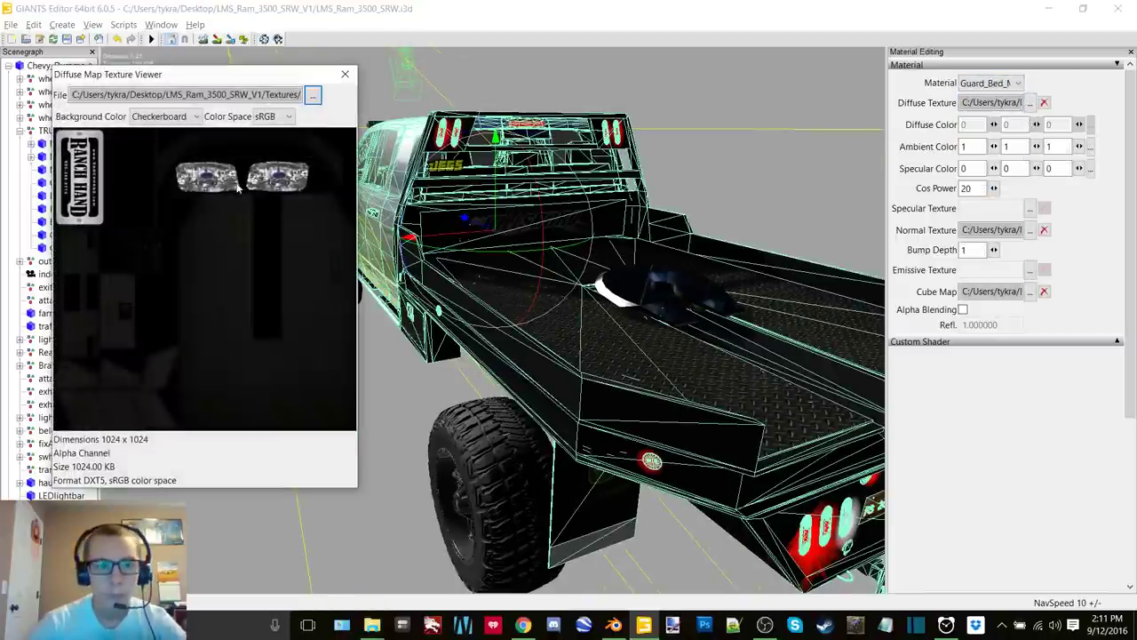
pyautogui.click(344, 74)
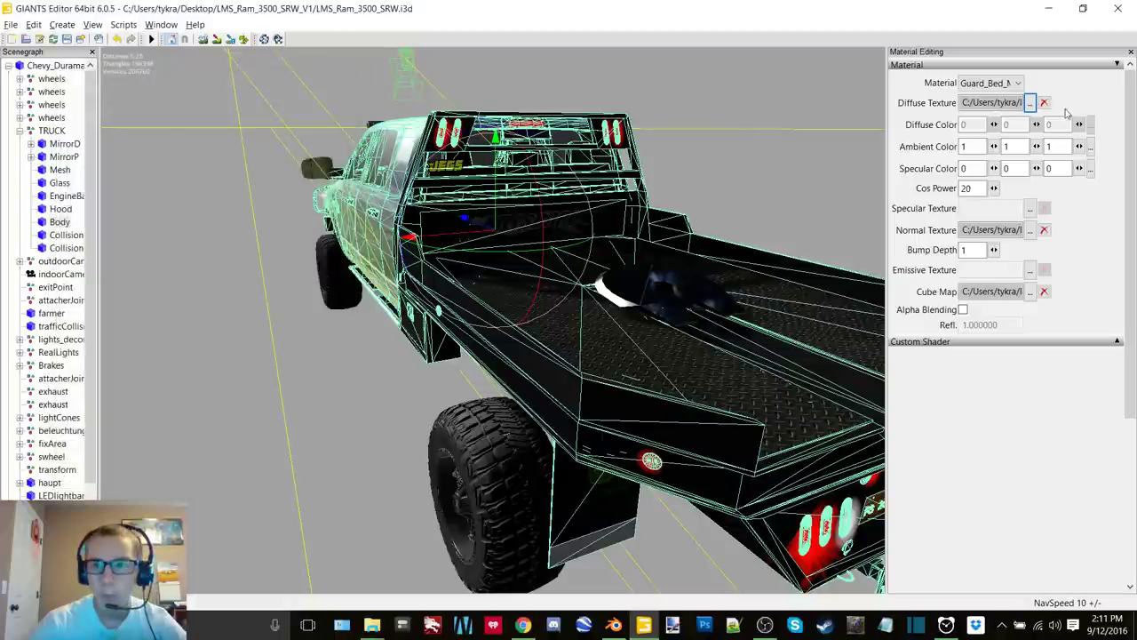
# Check the diffuse texture of the Body's BodyMaterial and close GIANTS Editor
pyautogui.click(995, 84)
pyautogui.click(1004, 182)
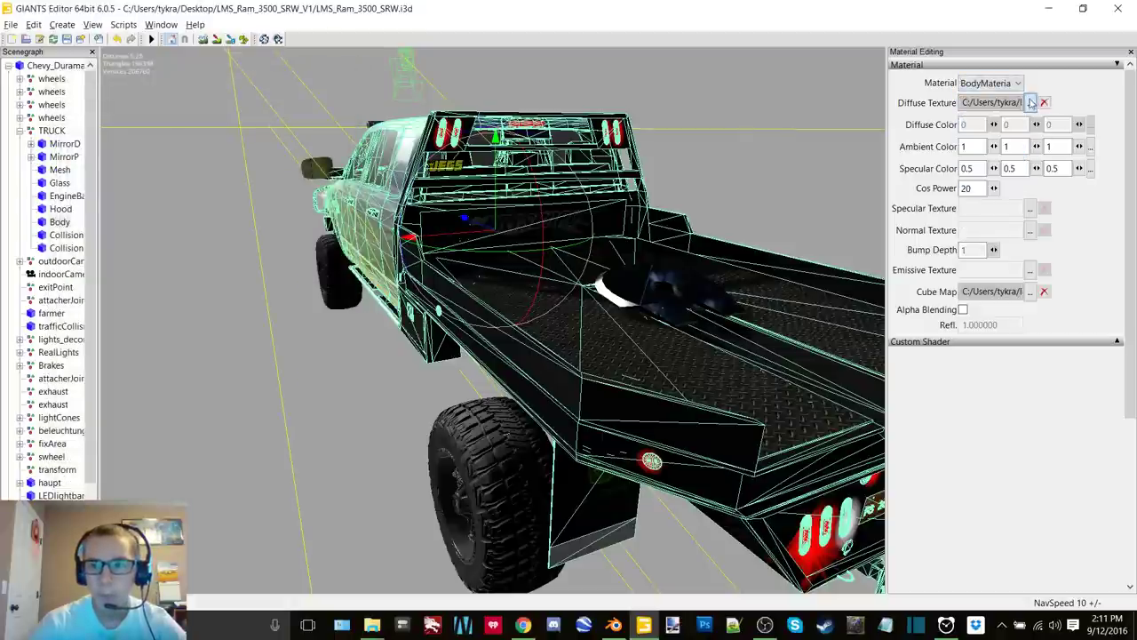
pyautogui.click(1030, 103)
pyautogui.click(1117, 8)
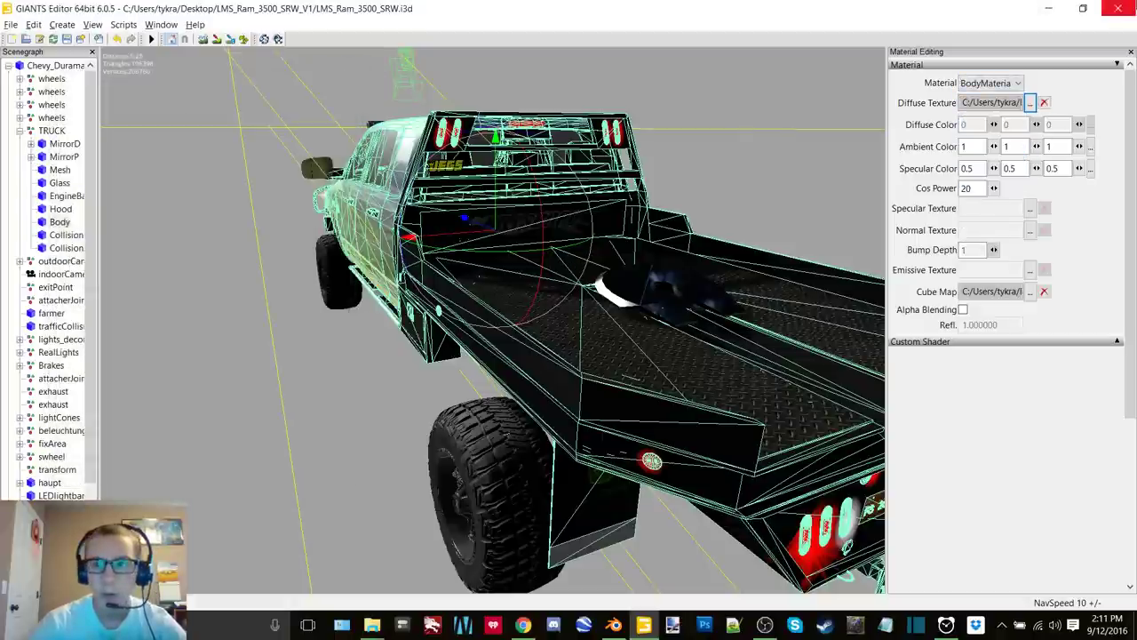
pyautogui.click(666, 310)
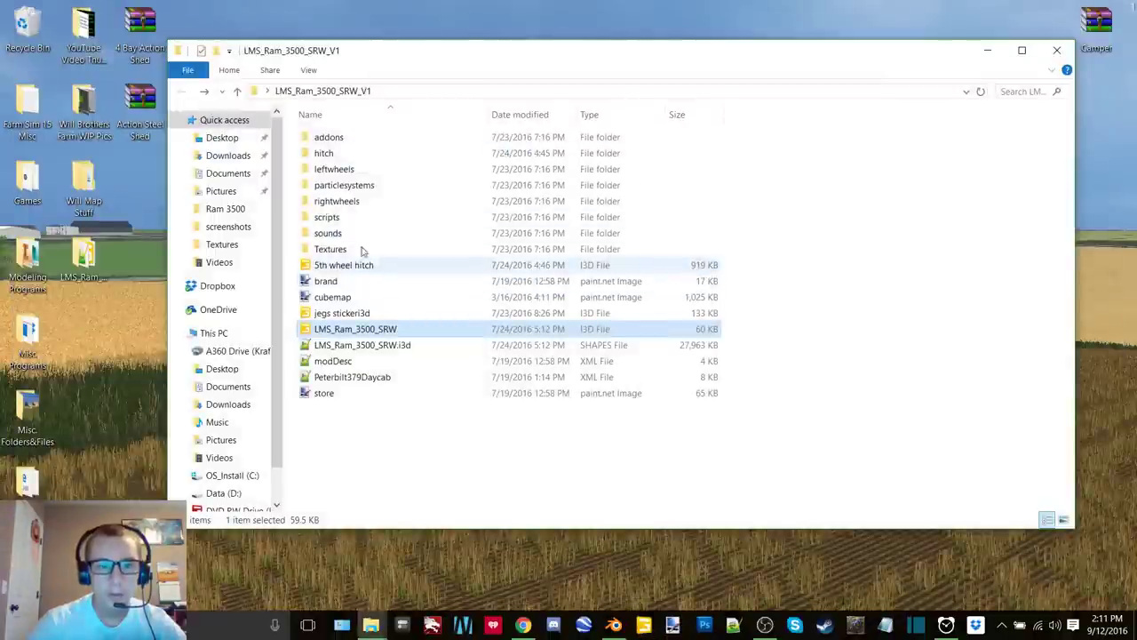
# Copy the Interior and Swheel textures from the LMS_Ram_3500_SRW_V1 Textures folder into the Ram 3500 project's Textures folder
pyautogui.doubleClick(342, 255)
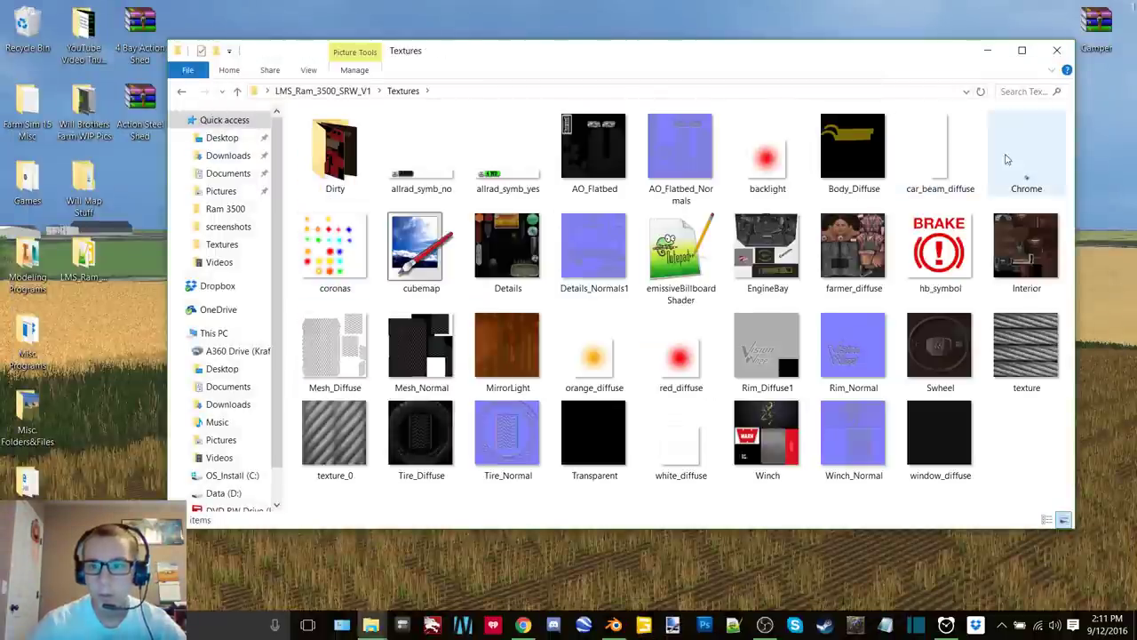
pyautogui.click(1036, 246)
pyautogui.keyDown('ctrl'); pyautogui.click(940, 346); pyautogui.keyUp('ctrl')
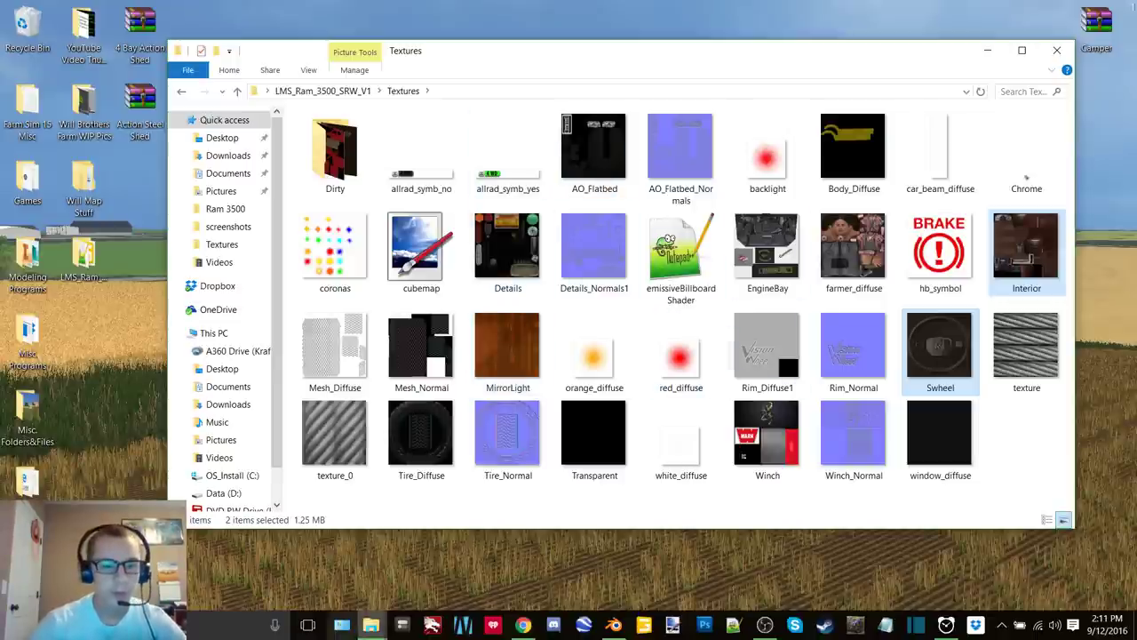
pyautogui.click(341, 624)
pyautogui.click(290, 557)
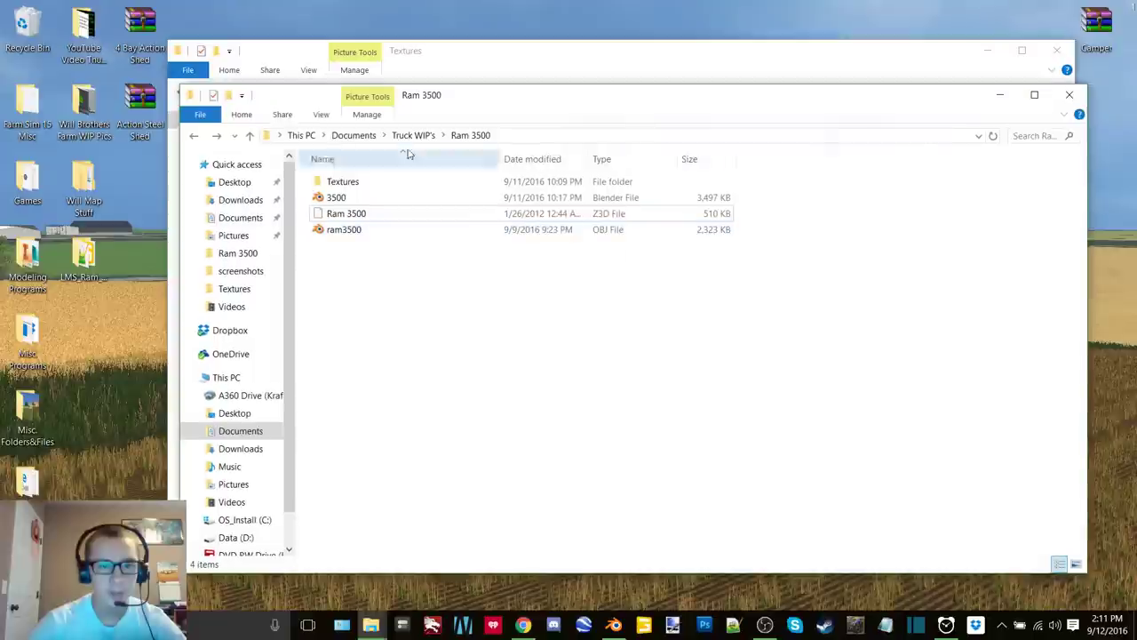
pyautogui.doubleClick(343, 183)
pyautogui.hotkey('ctrl', 'v')
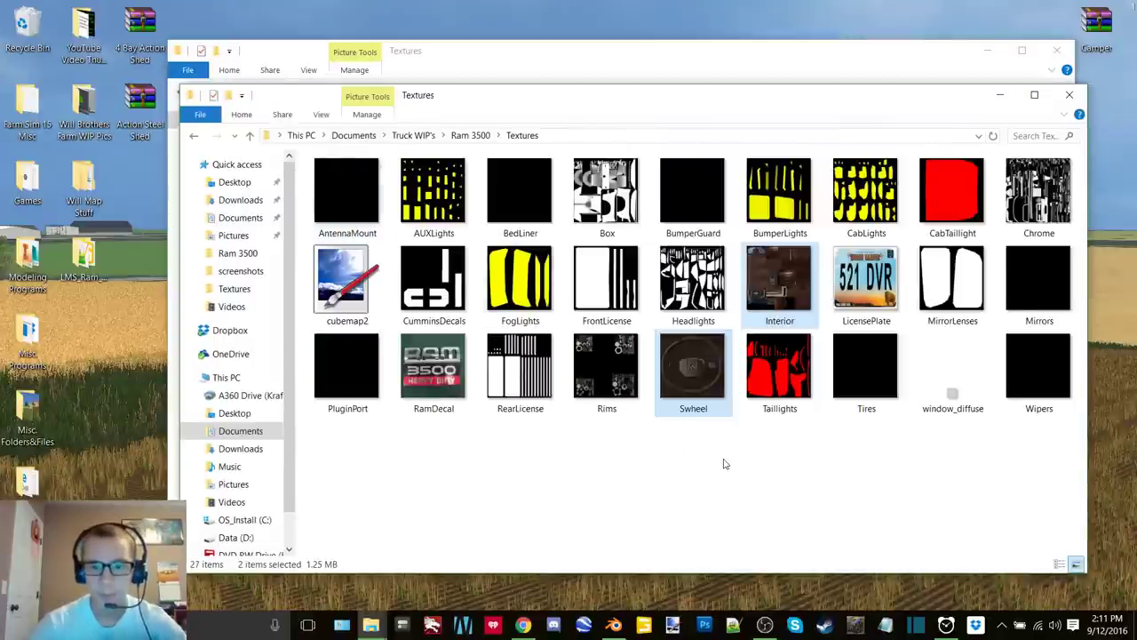
# Return to the LMS Ram mod's Textures folder and view the Details and EngineBay textures in paint.net
pyautogui.click(679, 56)
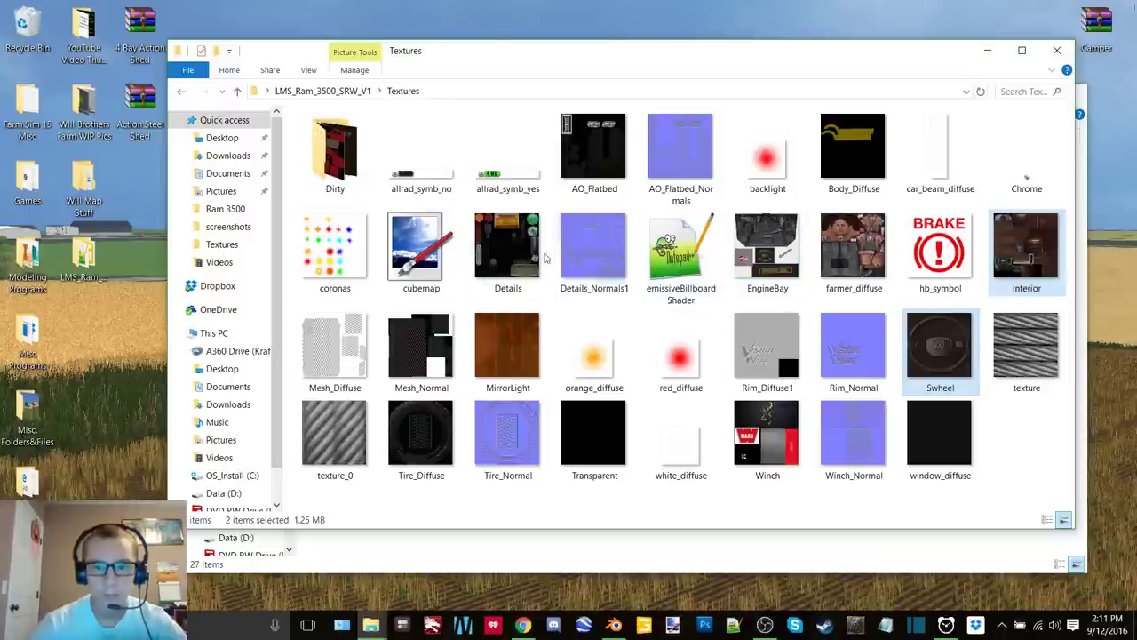
pyautogui.click(524, 257)
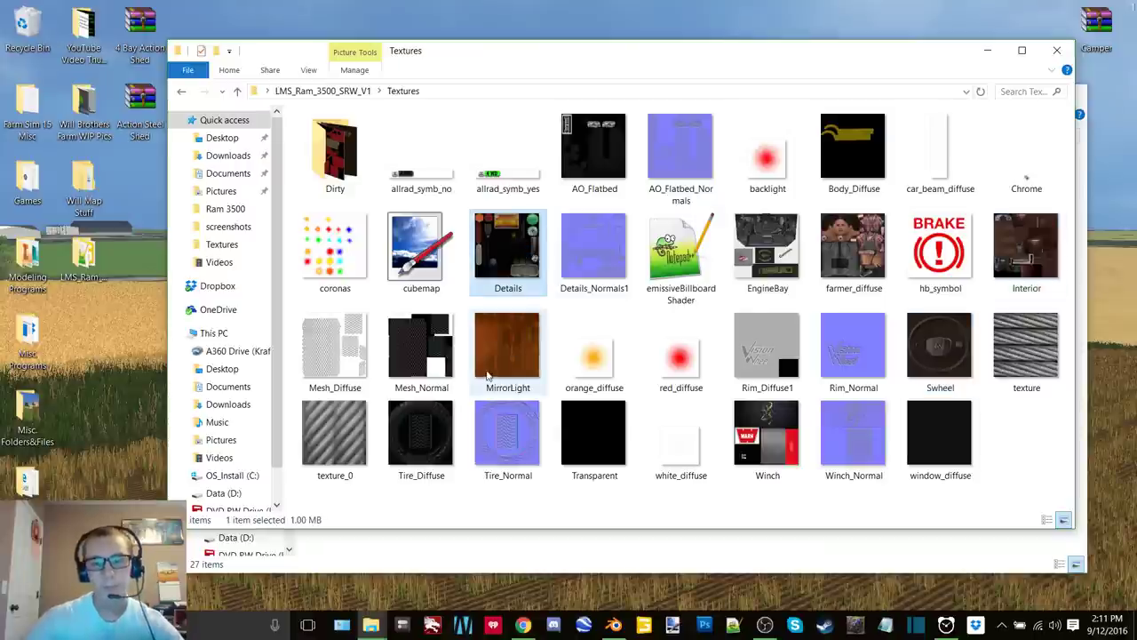
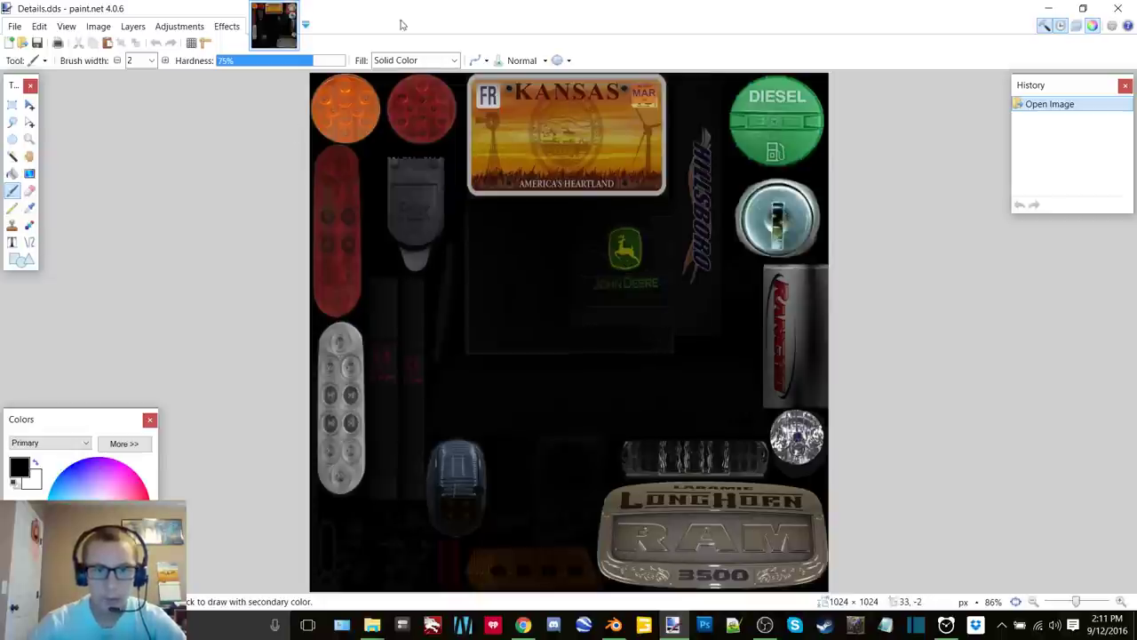
pyautogui.click(1110, 7)
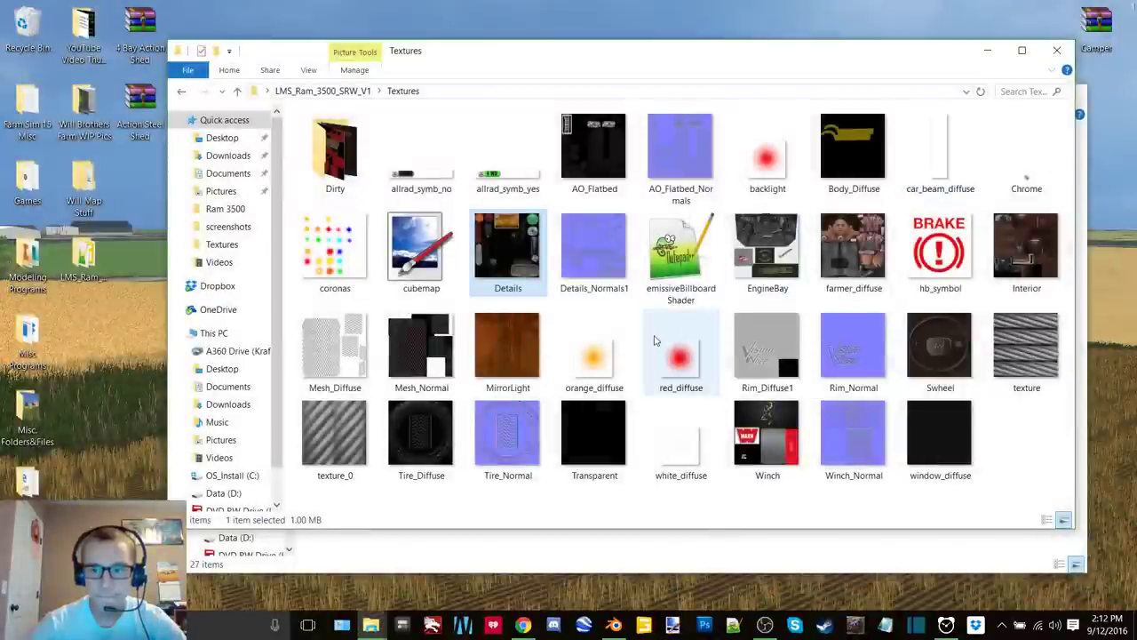
pyautogui.click(791, 256)
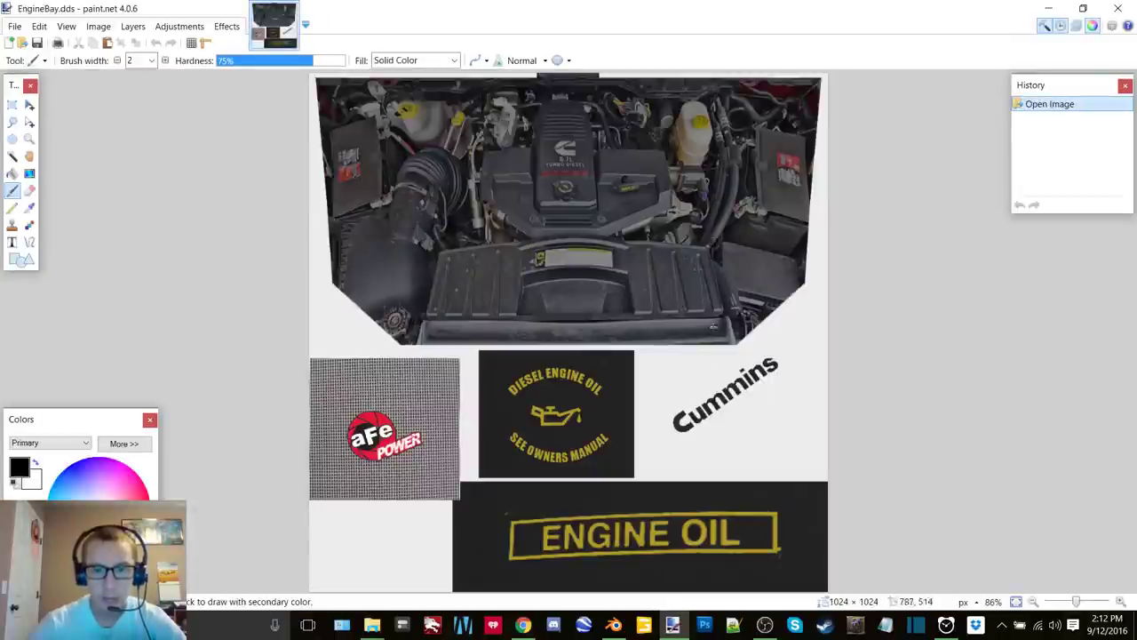
# Close the EngineBay image, check the textures in the Dirty subfolder, and return to the LMS_Ram_3500_SRW_V1 folder
pyautogui.click(1132, 7)
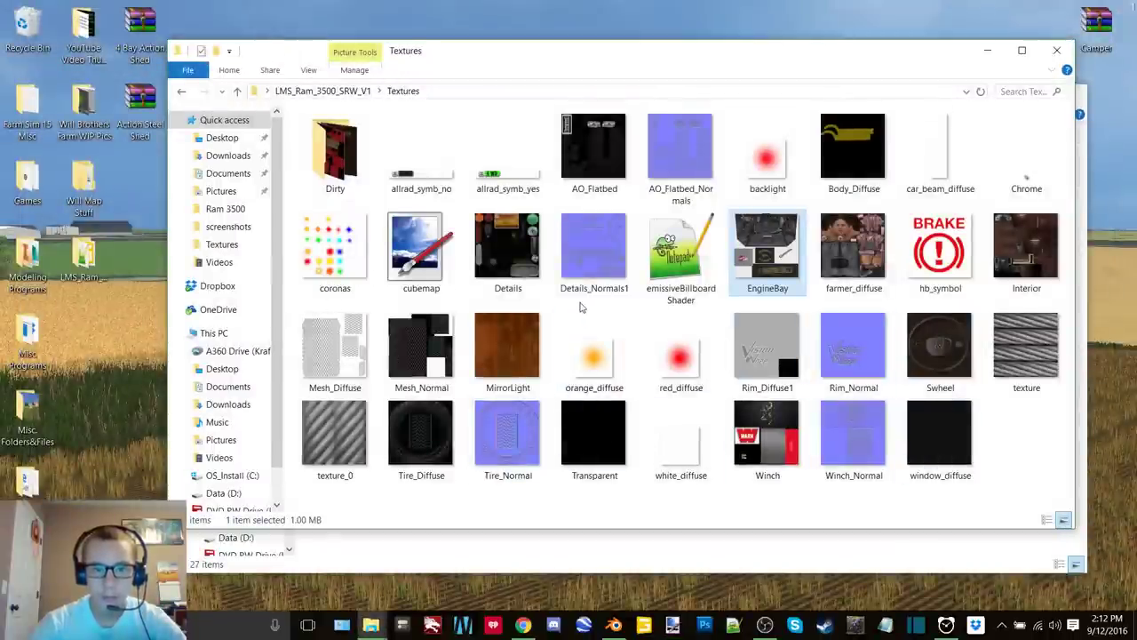
pyautogui.click(614, 174)
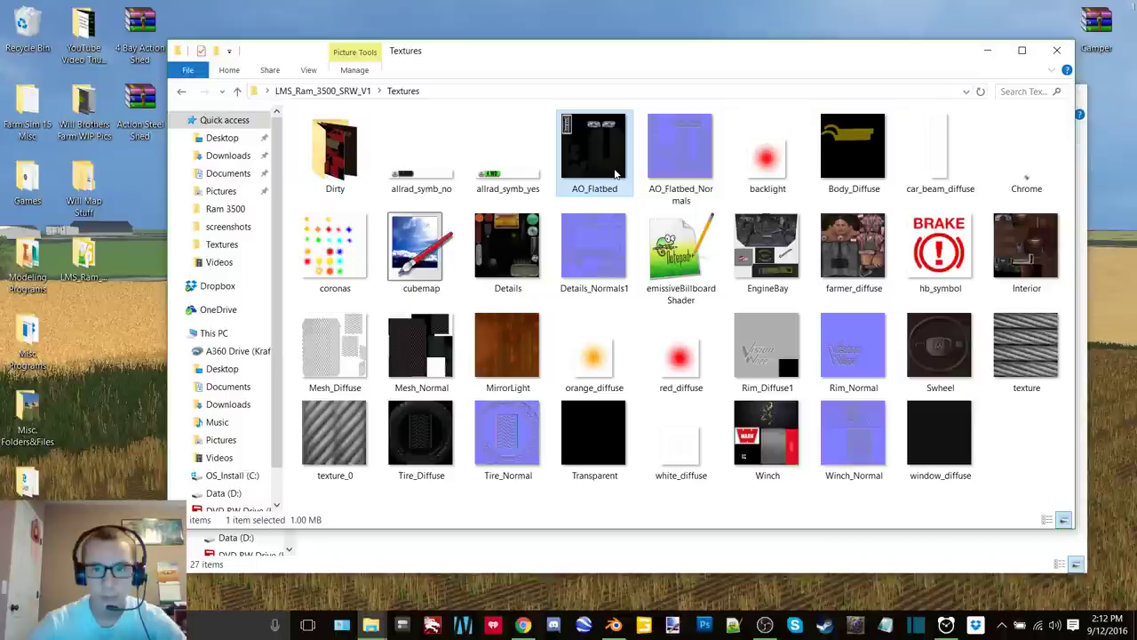
pyautogui.doubleClick(335, 149)
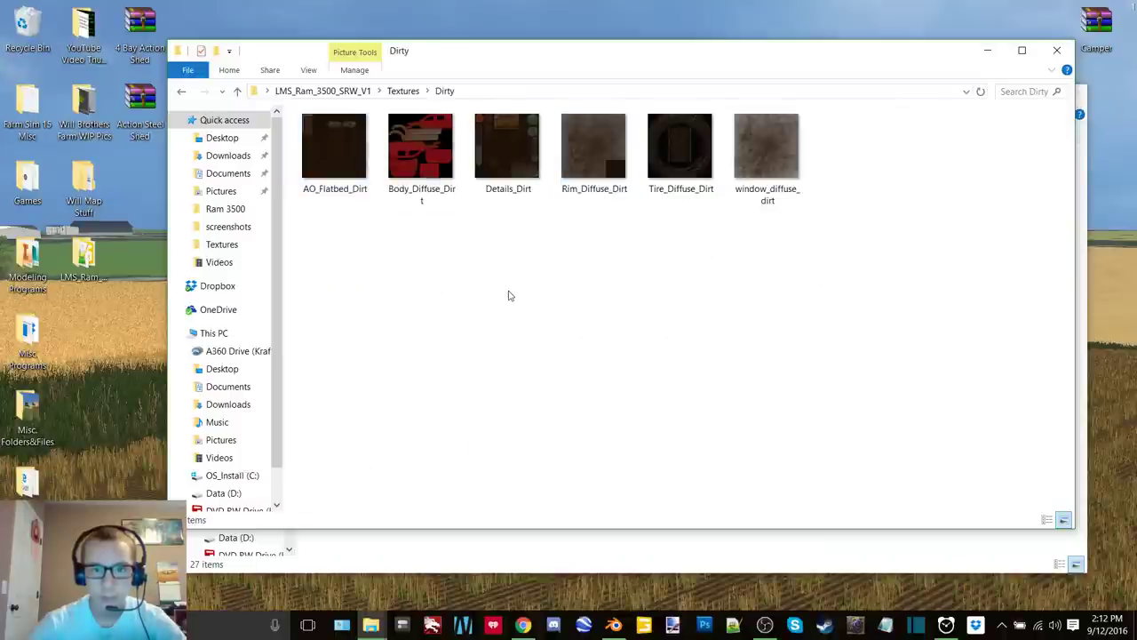
pyautogui.click(182, 92)
pyautogui.click(181, 92)
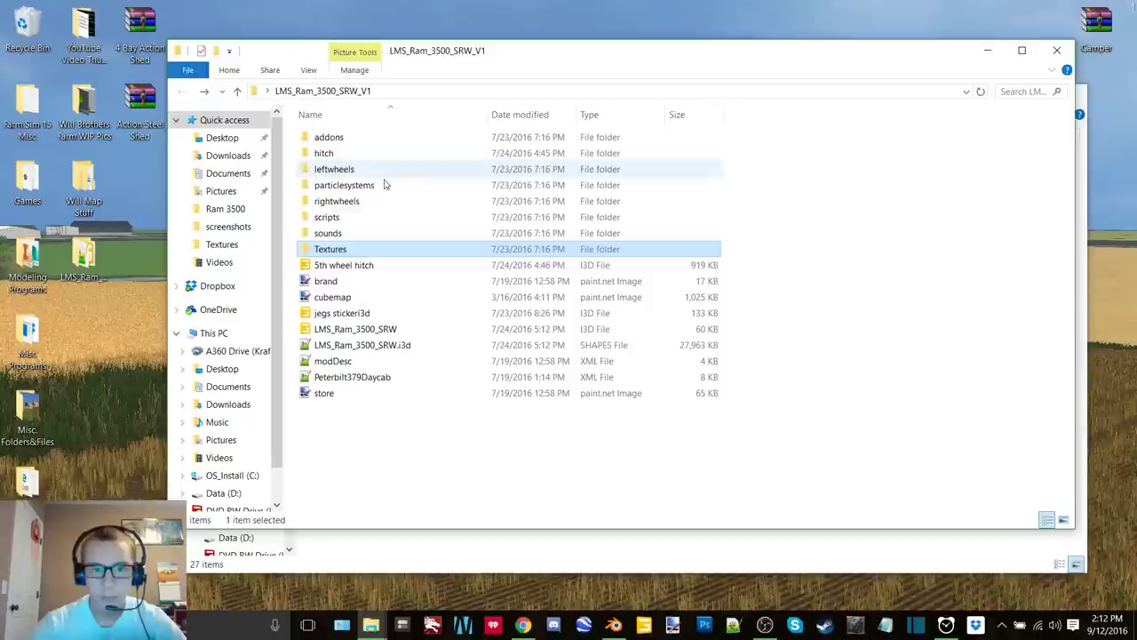
# Look through the mod's addons folder and its textures subfolder for usable textures
pyautogui.doubleClick(328, 138)
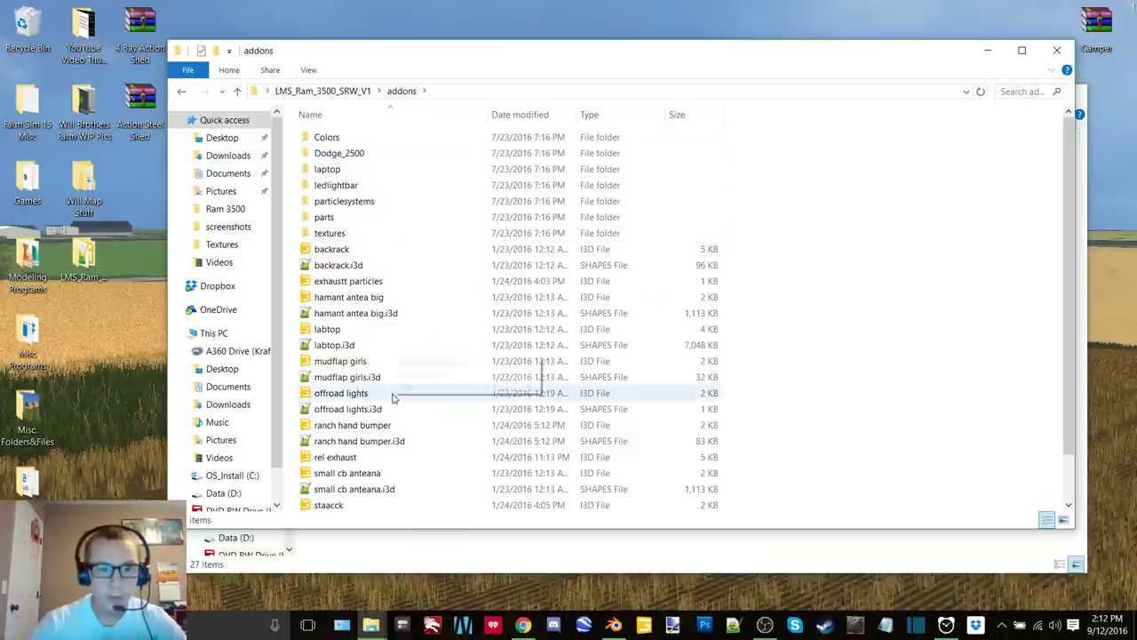
pyautogui.scroll(-1, 382, 404)
pyautogui.scroll(1, 382, 405)
pyautogui.doubleClick(331, 233)
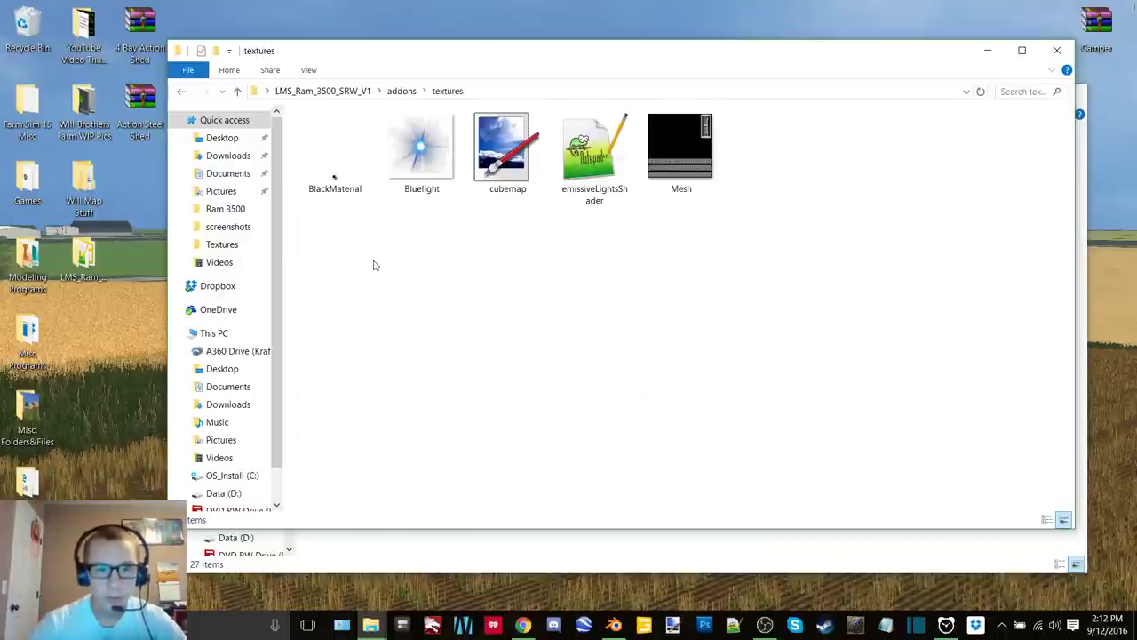
pyautogui.click(181, 92)
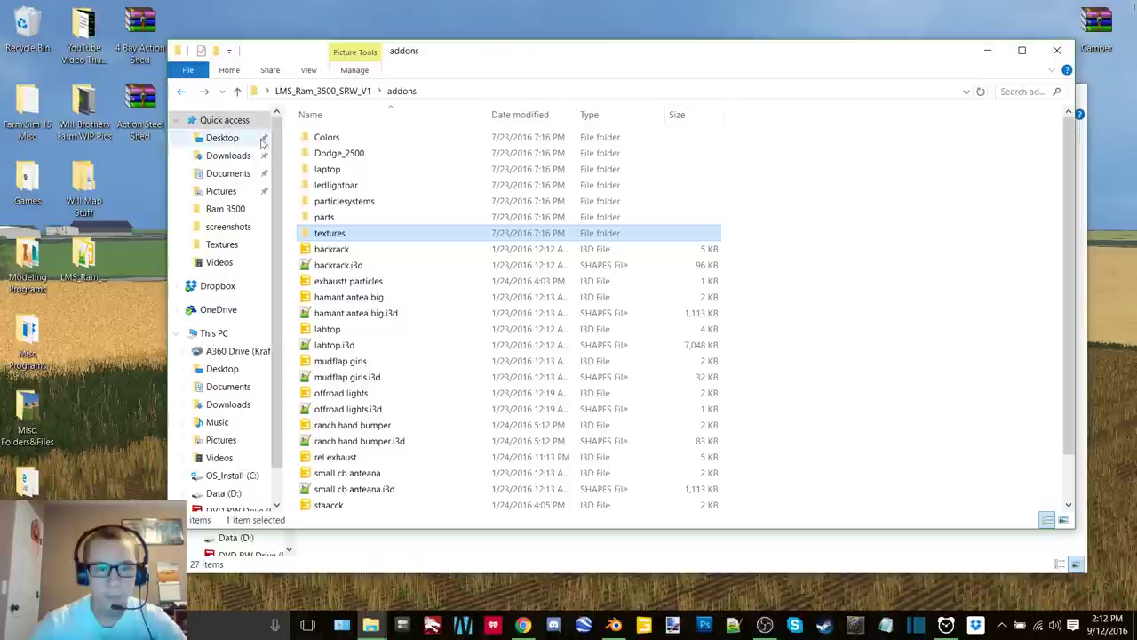
# Check the nested parts folders and the Textures folder inside the addons parts folder, then go back to addons
pyautogui.doubleClick(359, 219)
pyautogui.doubleClick(345, 138)
pyautogui.doubleClick(346, 137)
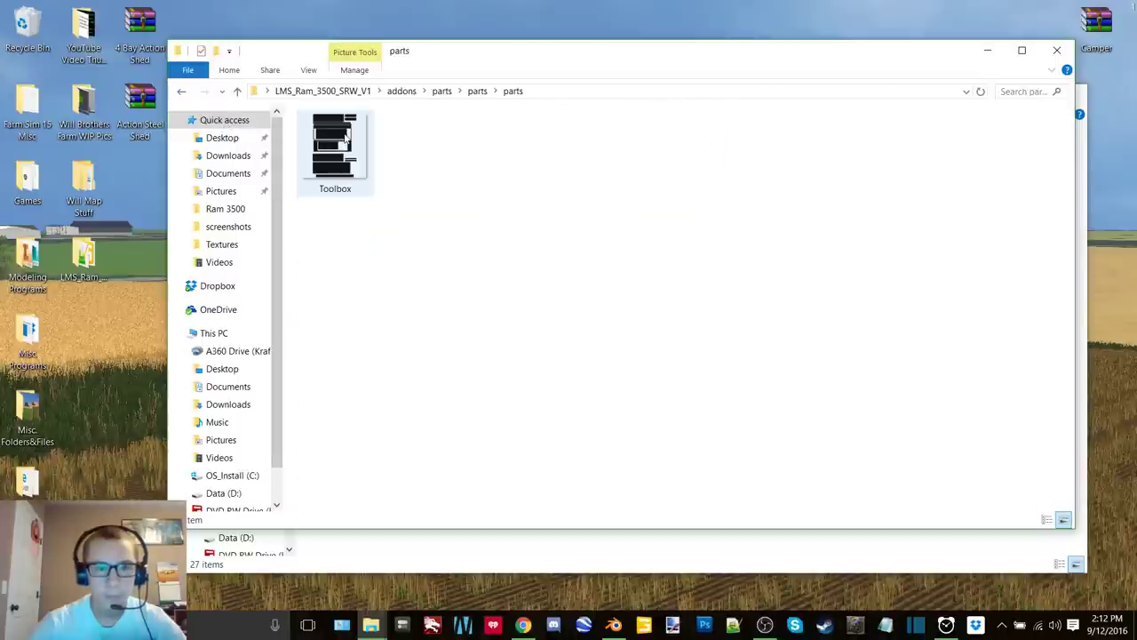
pyautogui.click(182, 94)
pyautogui.click(183, 94)
pyautogui.doubleClick(350, 154)
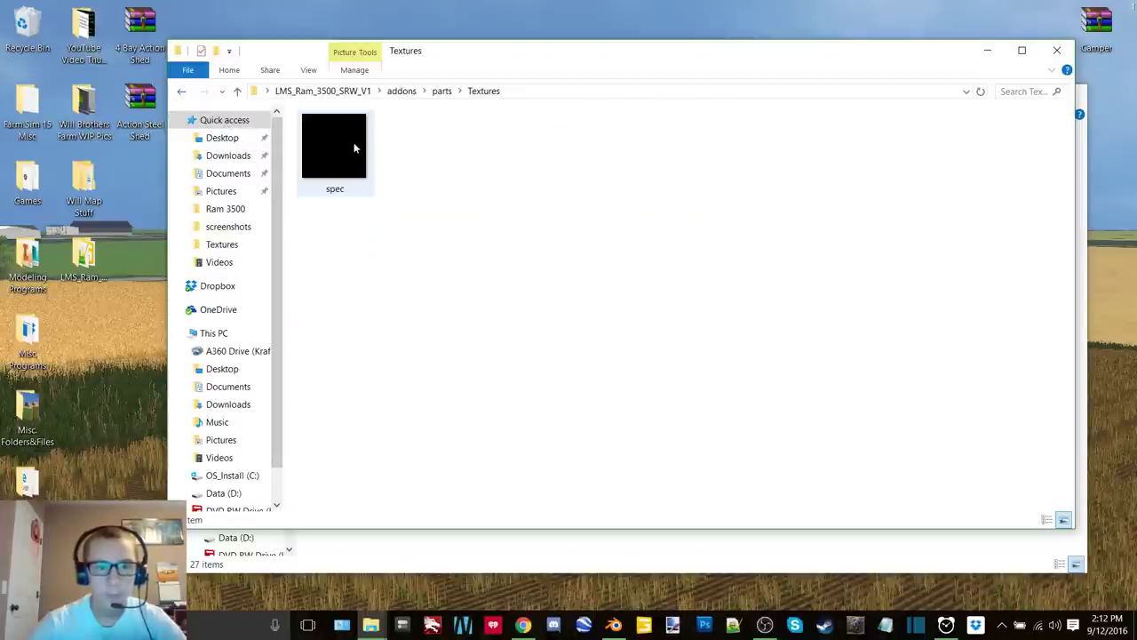
pyautogui.click(181, 92)
pyautogui.click(181, 92)
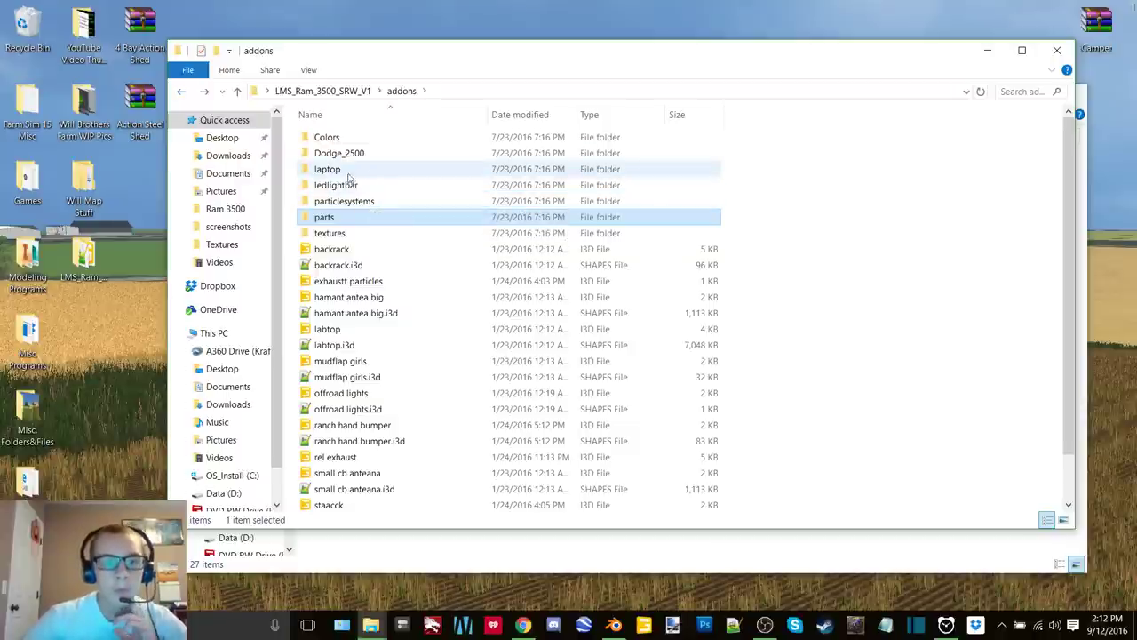
# Check the Colors folder and the Dodge_2500 texture folder in addons, and return to the mod's root folder
pyautogui.doubleClick(327, 137)
pyautogui.click(182, 91)
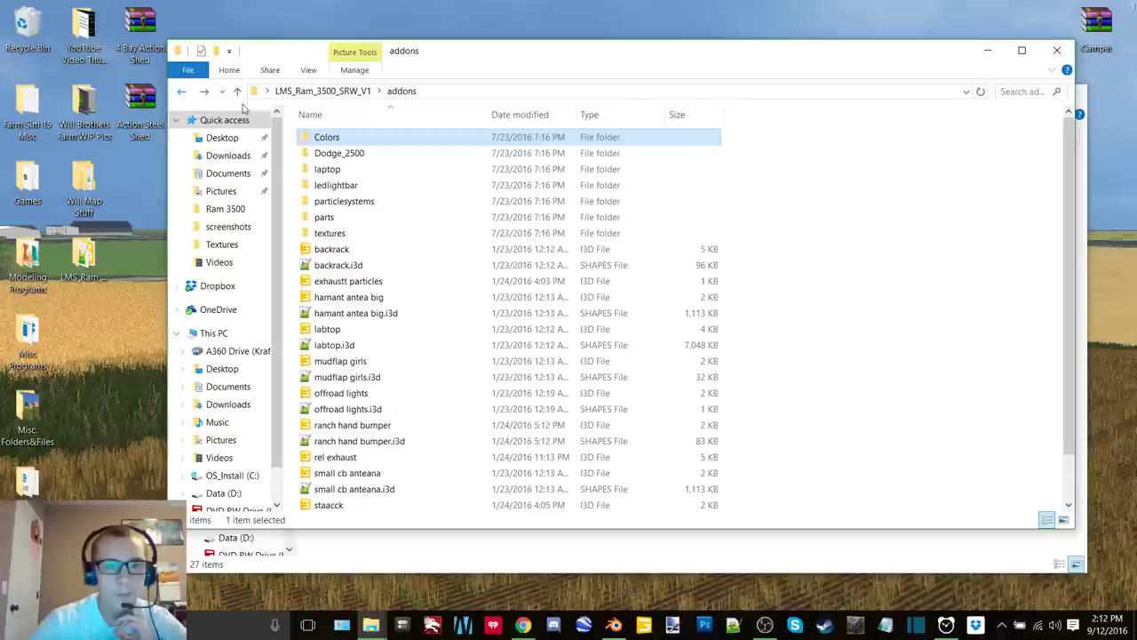
pyautogui.doubleClick(337, 149)
pyautogui.doubleClick(340, 136)
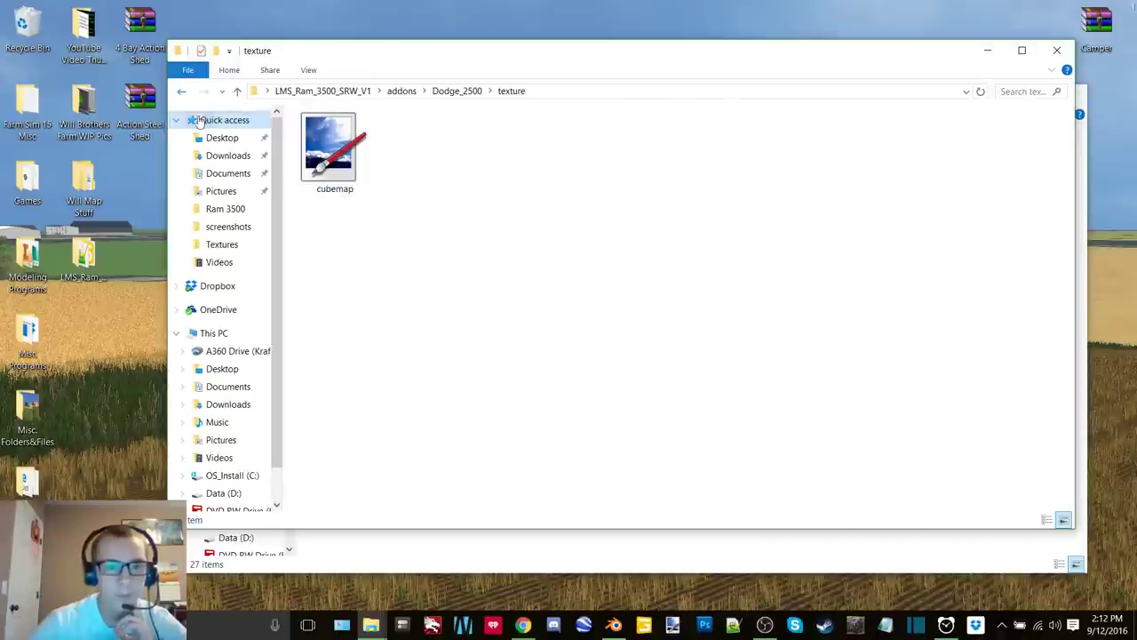
pyautogui.click(181, 92)
pyautogui.click(181, 91)
pyautogui.click(182, 92)
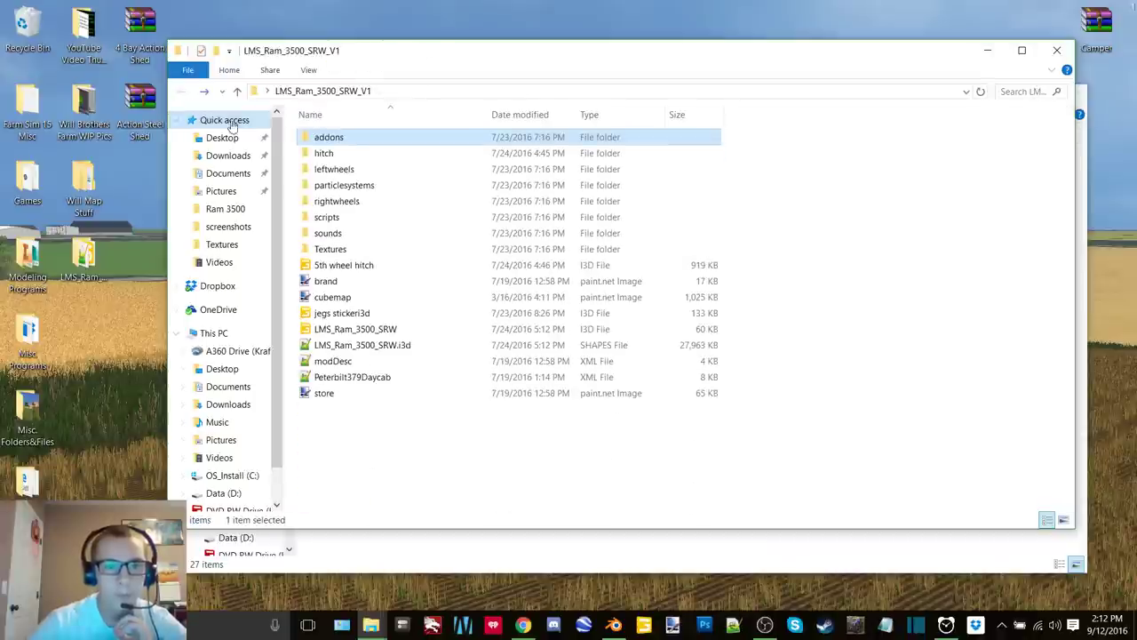
# Check the mod's hitch and leftwheels folders and close the LMS_Ram_3500_SRW_V1 window
pyautogui.doubleClick(342, 153)
pyautogui.click(181, 91)
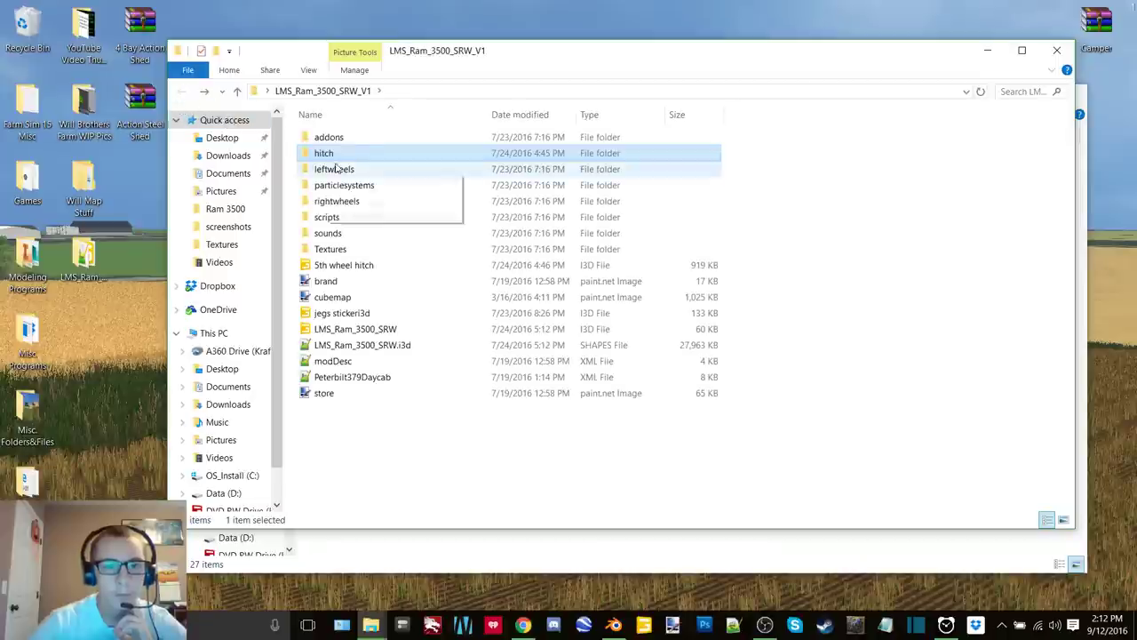
pyautogui.doubleClick(334, 169)
pyautogui.click(182, 92)
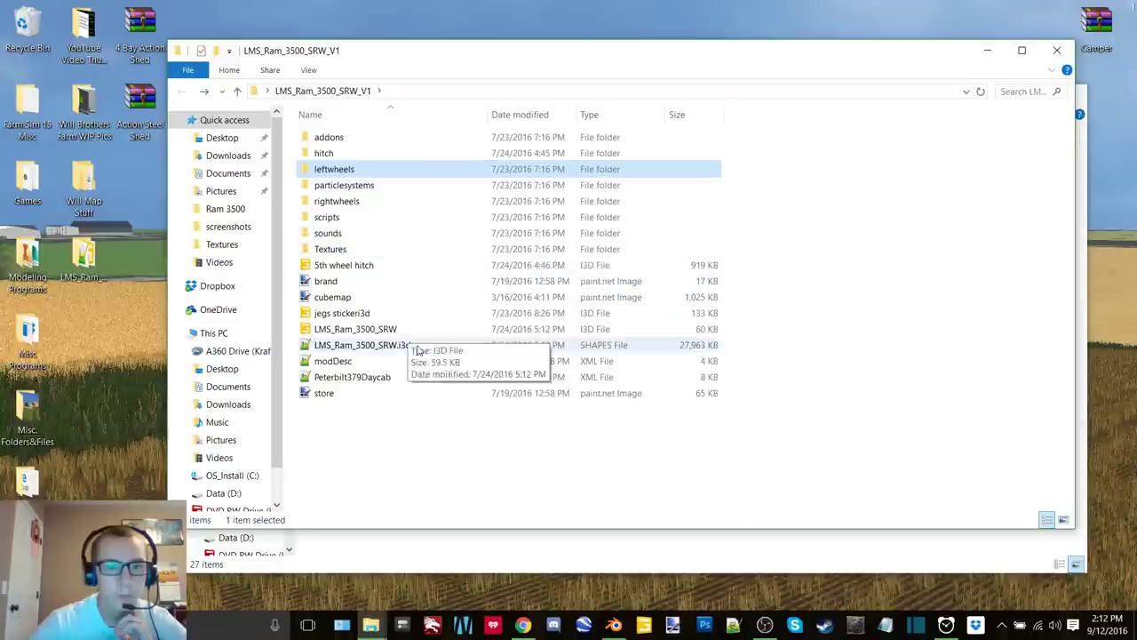
pyautogui.click(1065, 518)
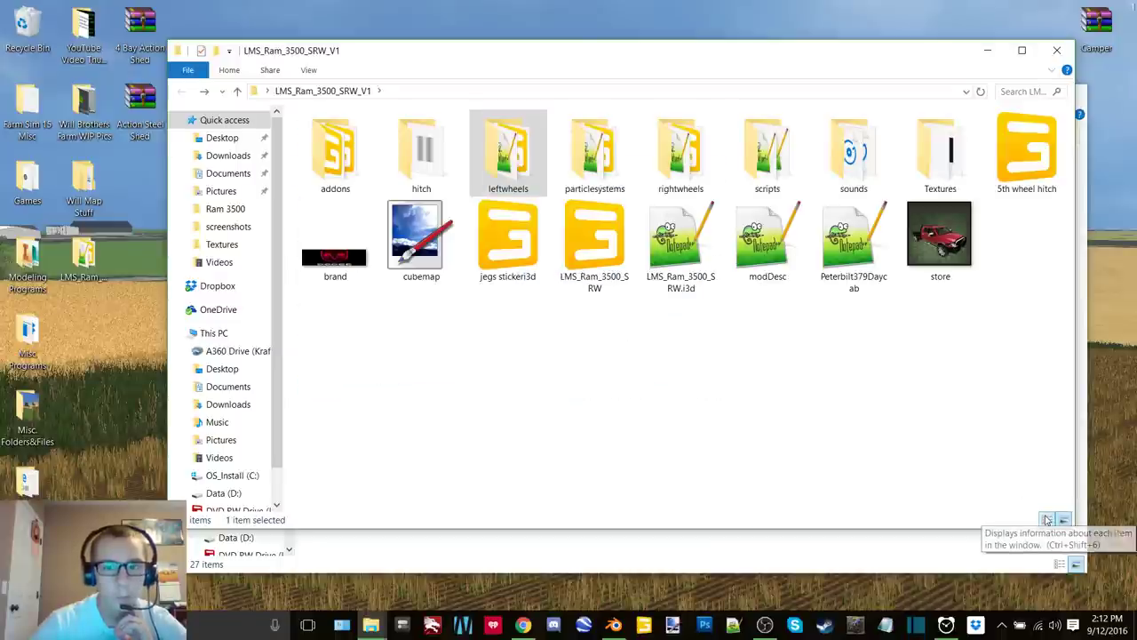
pyautogui.click(1047, 520)
pyautogui.click(1060, 51)
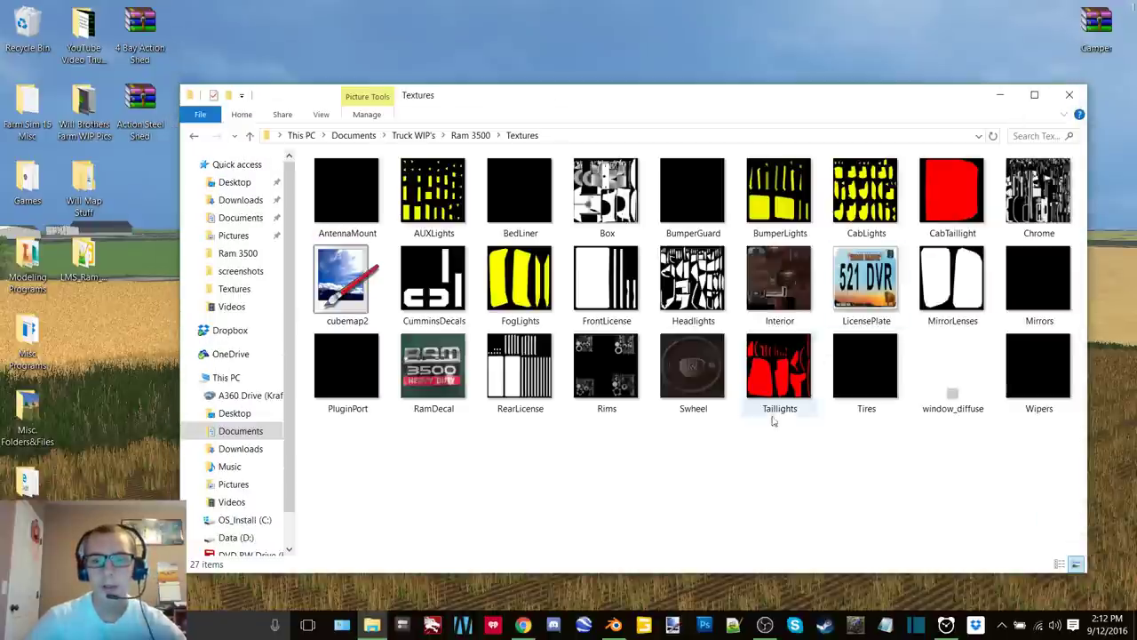
# View the copied Interior texture from the Ram 3500 project in paint.net, close it, and minimize the folder window
pyautogui.click(800, 292)
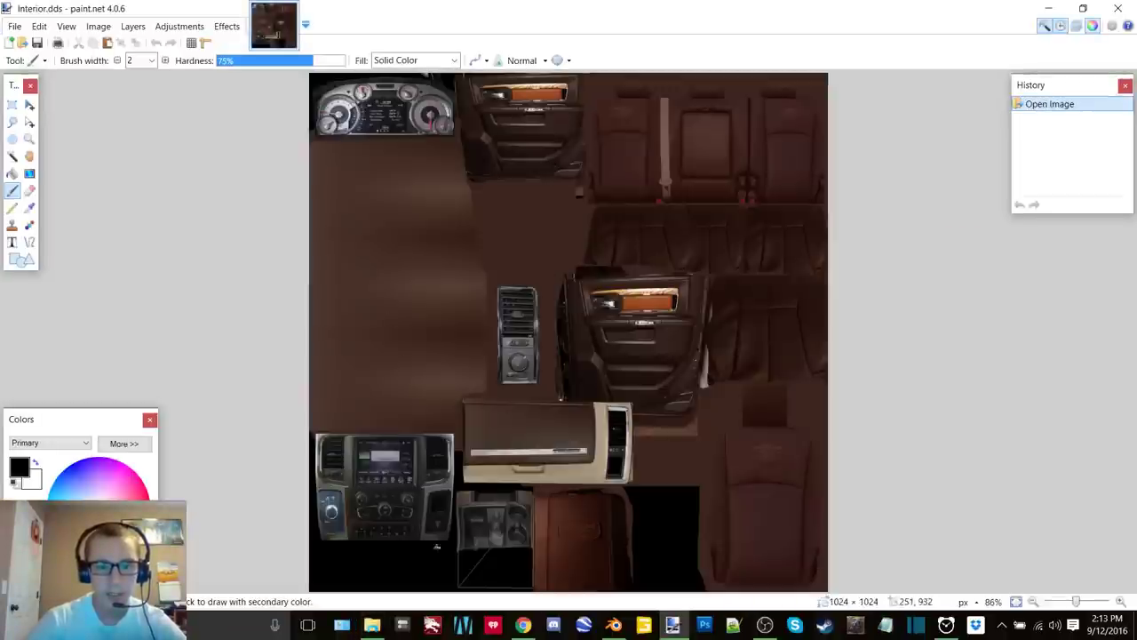
pyautogui.click(1129, 8)
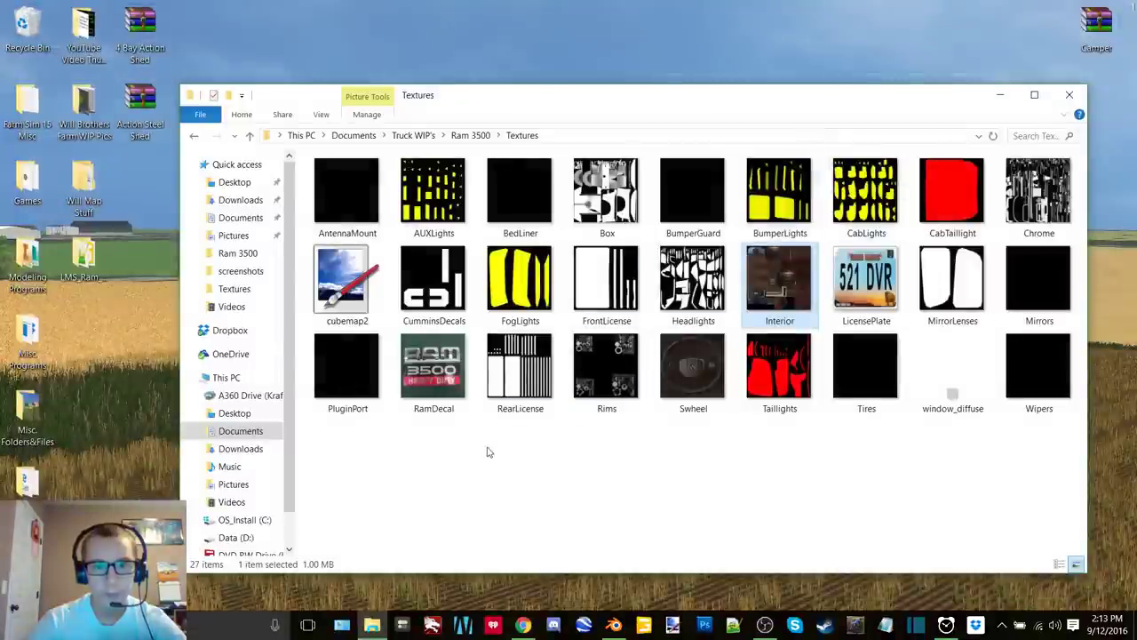
pyautogui.click(999, 95)
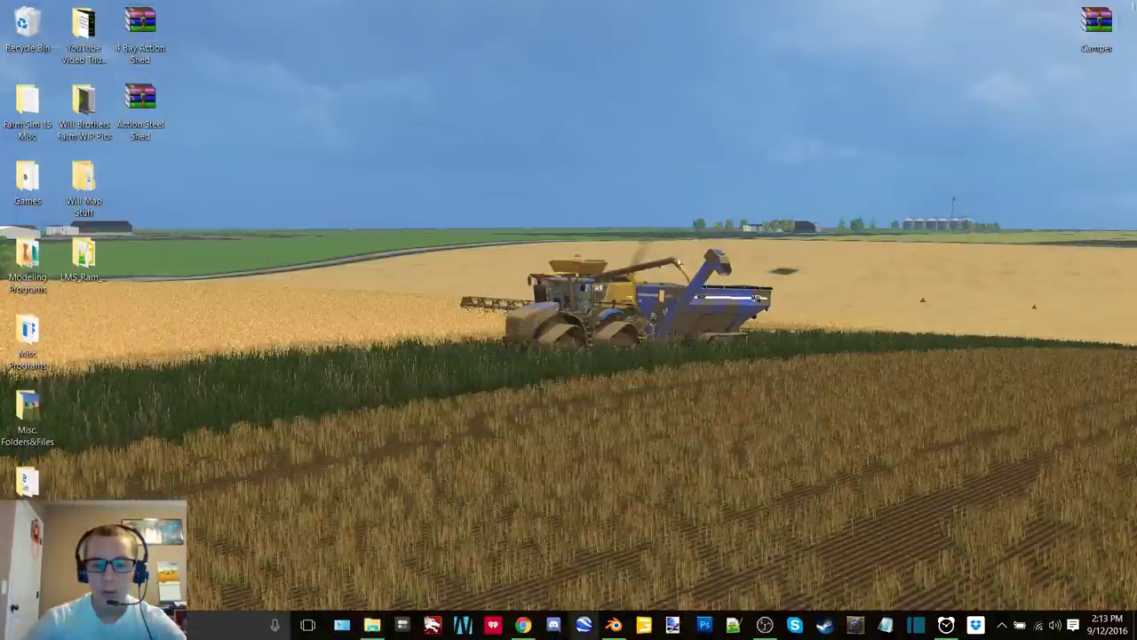
# Switch to the Ram 3500 scene in Blender, enter Edit Mode on the Cab mesh, and bring the steering wheel into close view
pyautogui.click(608, 633)
pyautogui.click(764, 626)
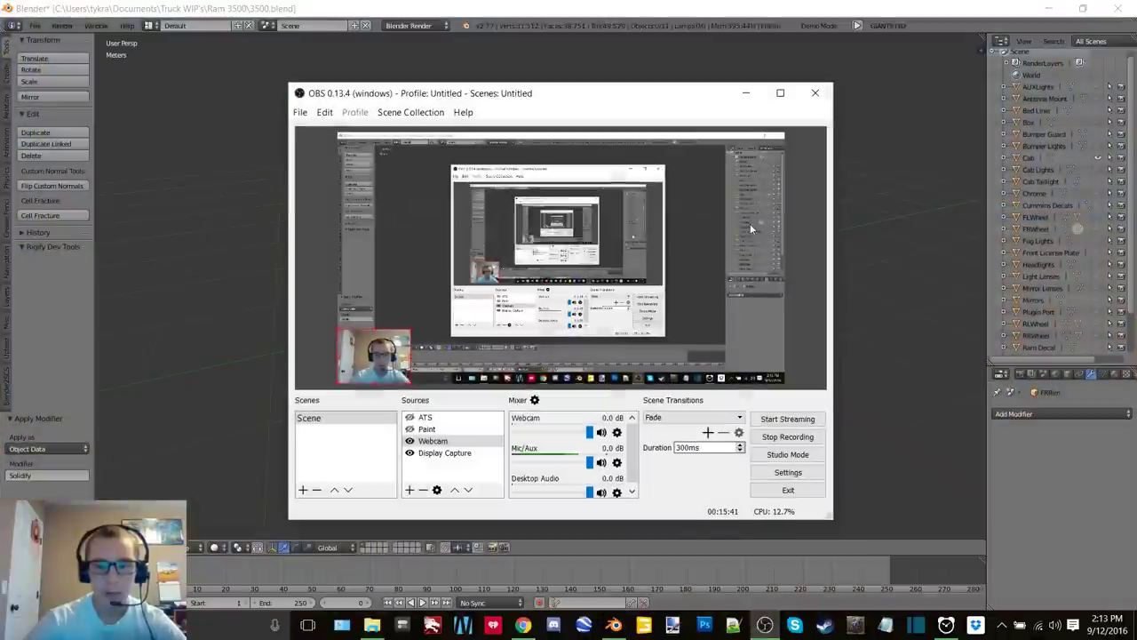
pyautogui.click(752, 95)
pyautogui.scroll(8, 604, 289)
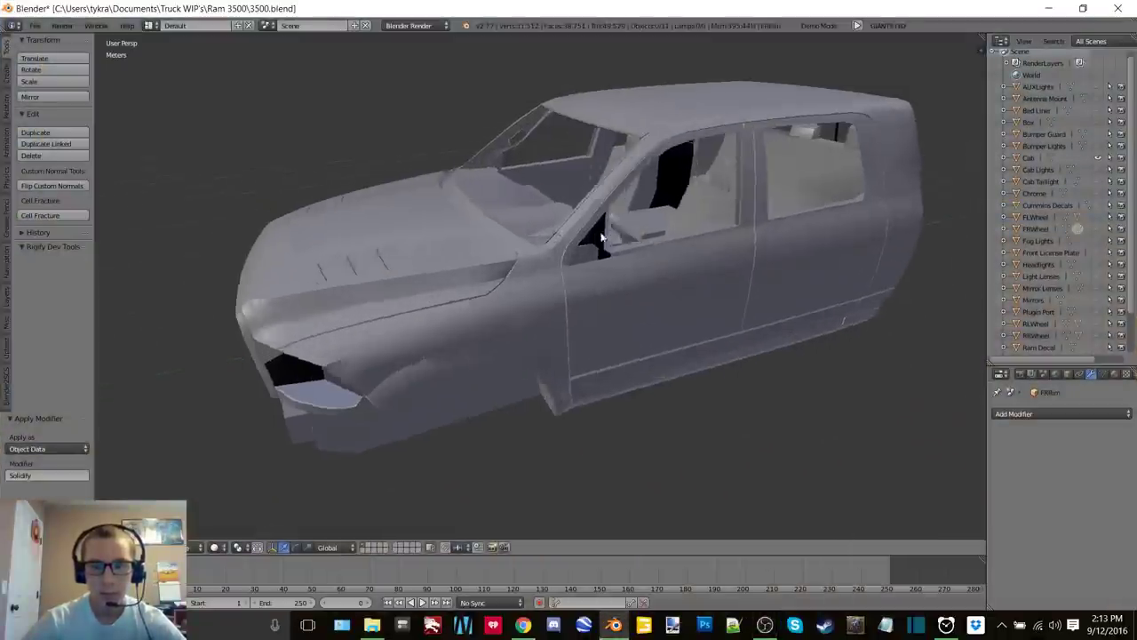
pyautogui.moveTo(605, 289); pyautogui.dragTo(502, 253, button='middle')
pyautogui.scroll(4, 462, 247)
pyautogui.click(593, 250)
pyautogui.scroll(4, 592, 252)
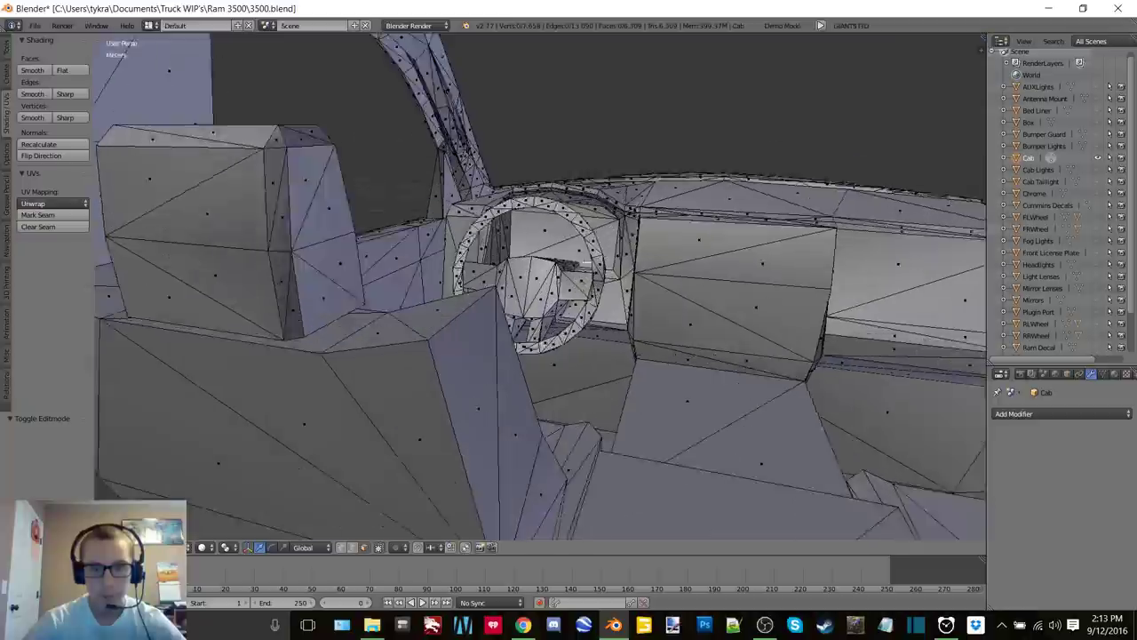
pyautogui.moveTo(587, 257)
pyautogui.mouseDown(button='middle')
pyautogui.moveTo(532, 291)
pyautogui.moveTo(576, 270)
pyautogui.mouseUp(button='middle')
pyautogui.scroll(3, 532, 292)
pyautogui.scroll(-2, 574, 270)
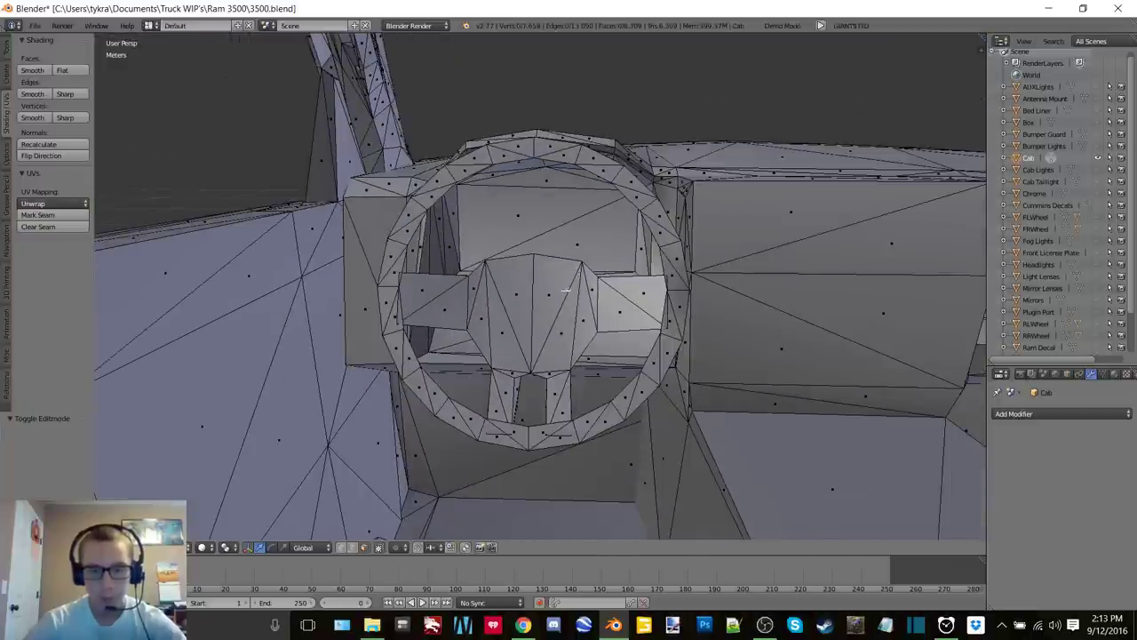
# Circle-select the steering wheel's hub, spokes and rim faces, using wireframe display to reach the hidden ones
pyautogui.press('c')
pyautogui.moveTo(552, 311); pyautogui.dragTo(447, 298)
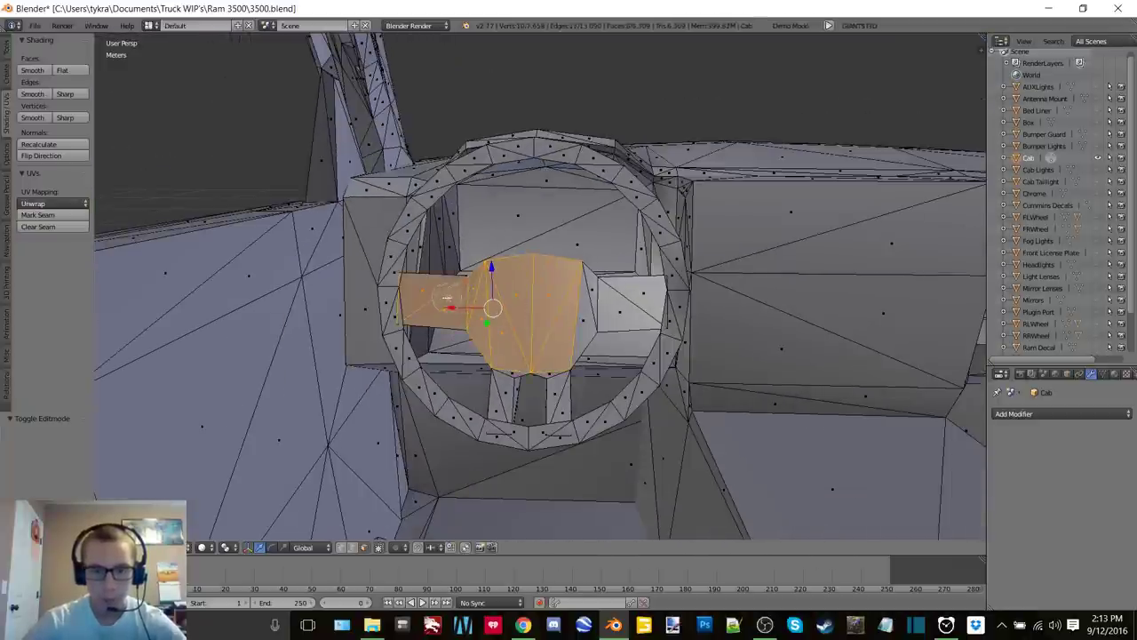
pyautogui.keyDown('shift'); pyautogui.rightClick(607, 300); pyautogui.keyUp('shift')
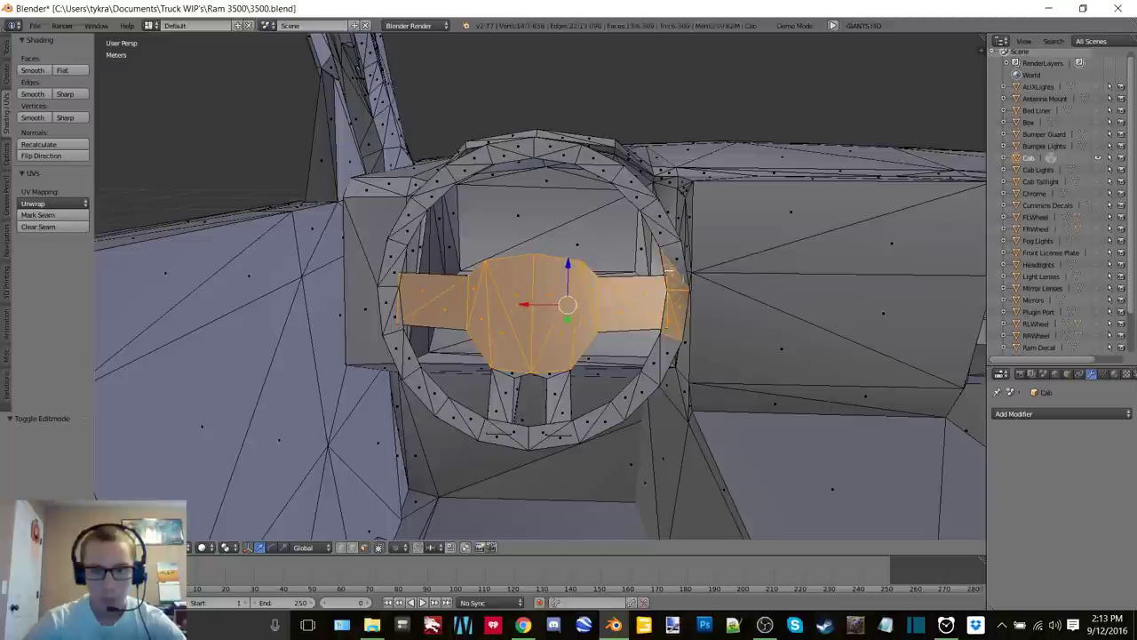
pyautogui.moveTo(662, 233); pyautogui.dragTo(620, 176)
pyautogui.press('z')
pyautogui.click(662, 291)
pyautogui.moveTo(662, 290)
pyautogui.mouseDown(button='middle')
pyautogui.moveTo(565, 313)
pyautogui.moveTo(505, 310)
pyautogui.mouseUp(button='middle')
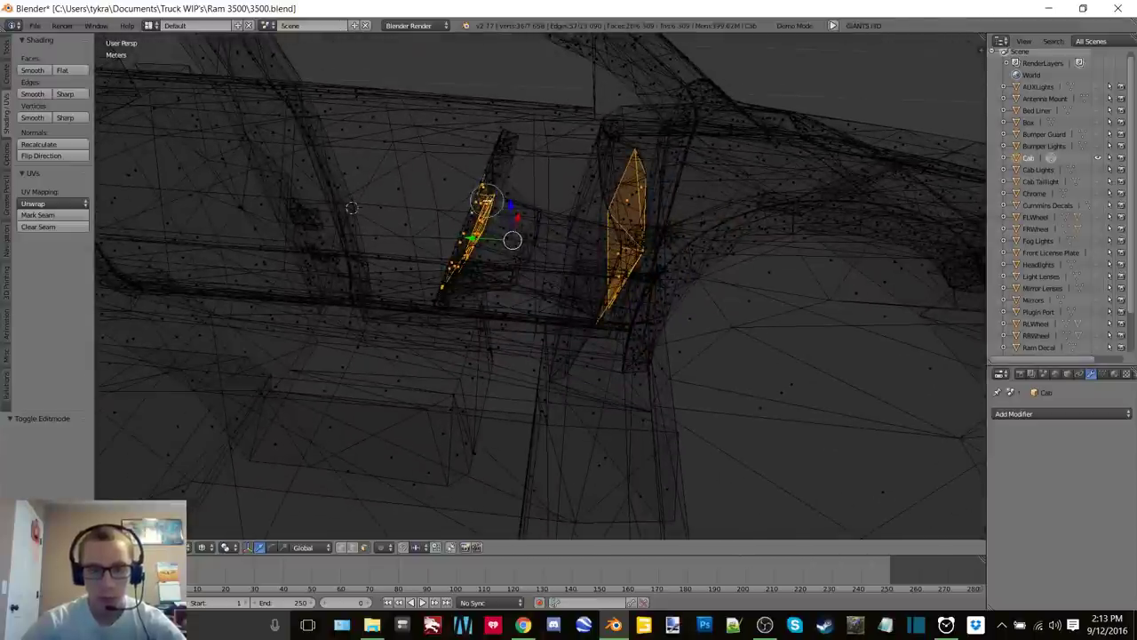
pyautogui.moveTo(489, 181); pyautogui.dragTo(459, 238)
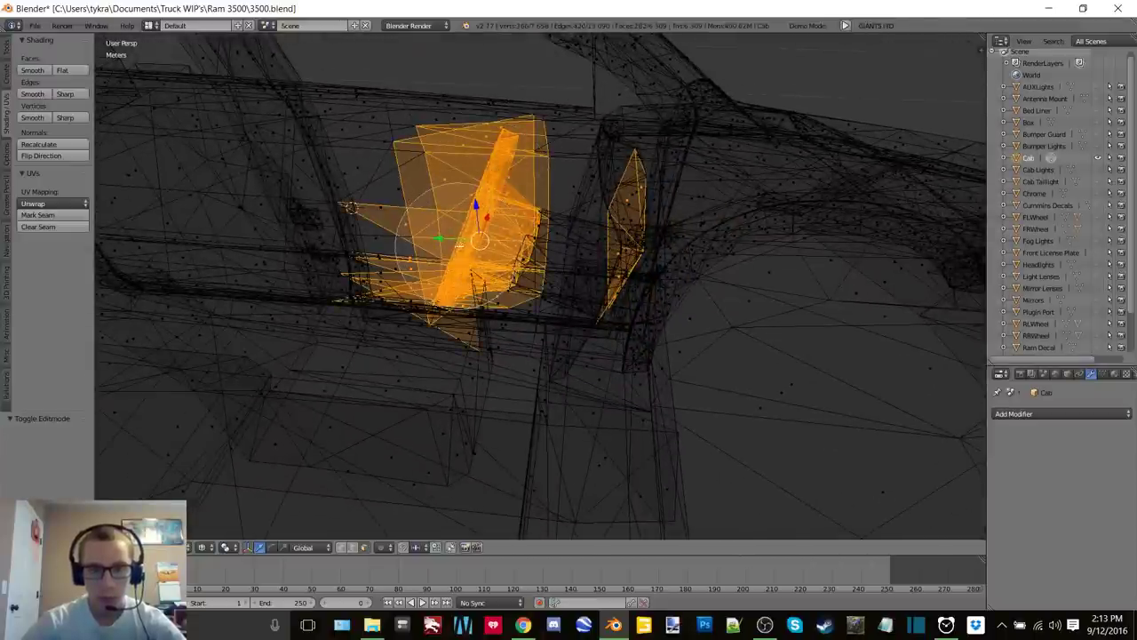
# Refine the selection to the steering wheel and its column cover by removing surrounding cab faces, and restore solid display
pyautogui.press('c')
pyautogui.moveTo(648, 208)
pyautogui.mouseDown(button='middle')
pyautogui.moveTo(627, 273)
pyautogui.moveTo(714, 264)
pyautogui.moveTo(695, 265)
pyautogui.mouseUp(button='middle')
pyautogui.rightClick(621, 277)
pyautogui.press('c')
pyautogui.moveTo(393, 482)
pyautogui.mouseDown(button='middle')
pyautogui.moveTo(305, 451)
pyautogui.moveTo(279, 368)
pyautogui.moveTo(353, 171)
pyautogui.moveTo(383, 285)
pyautogui.moveTo(404, 281)
pyautogui.moveTo(247, 438)
pyautogui.moveTo(447, 206)
pyautogui.moveTo(487, 247)
pyautogui.moveTo(435, 256)
pyautogui.moveTo(941, 337)
pyautogui.mouseUp(button='middle')
pyautogui.rightClick(382, 285)
pyautogui.press('z')
pyautogui.click(446, 284)
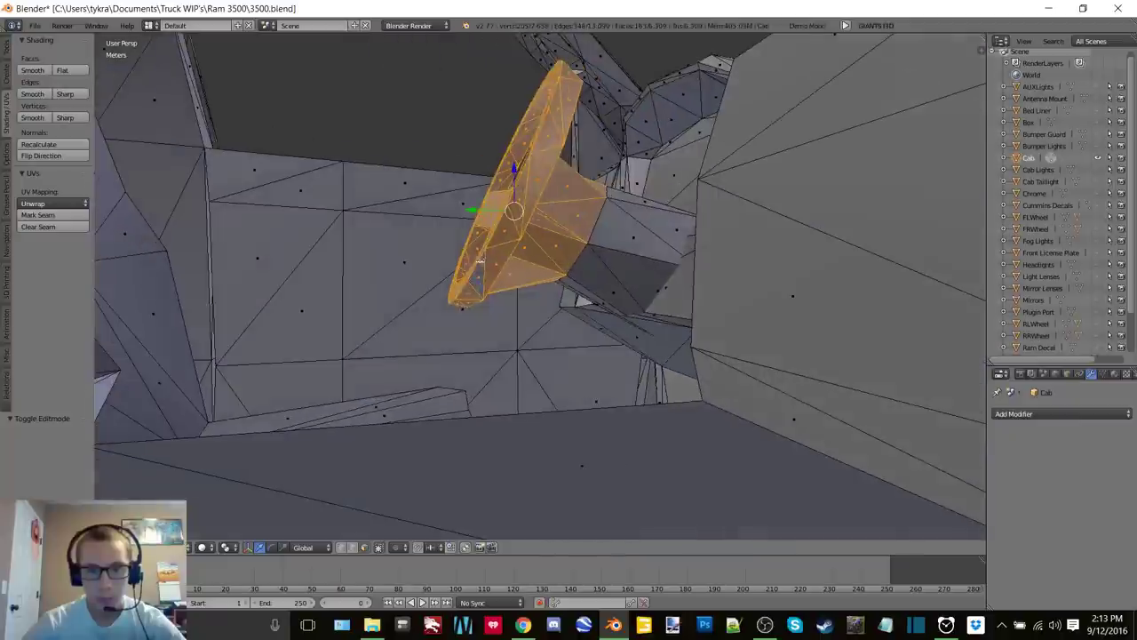
# Minimize Blender and open the LMS_Ram_3500_SRW I3D file from the mod folder in a maximized GIANTS Editor window
pyautogui.click(1048, 8)
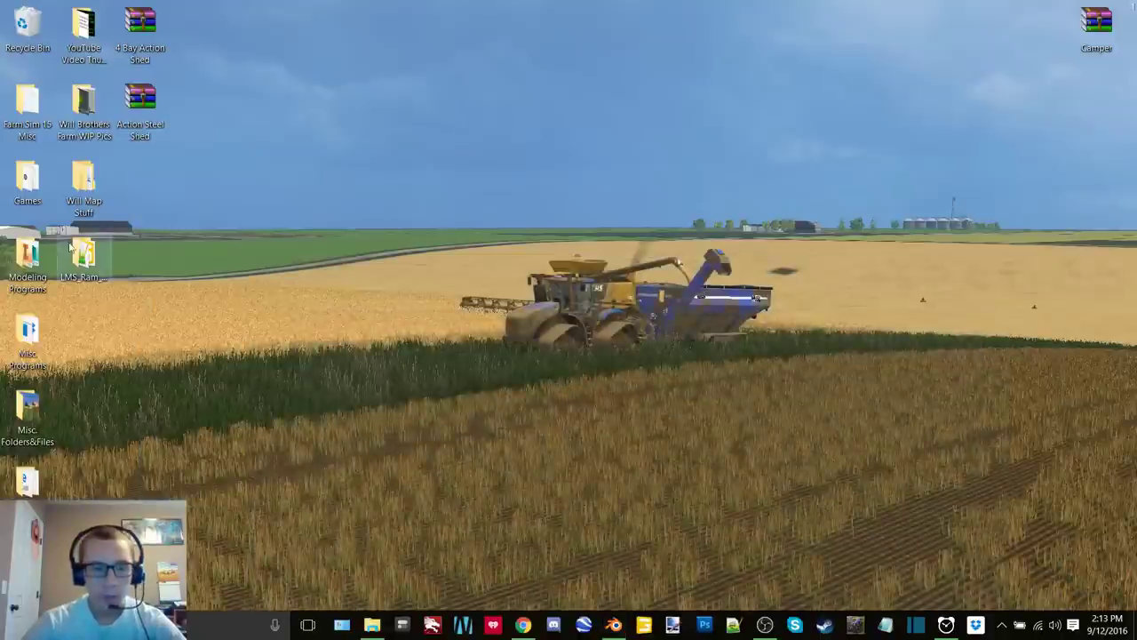
pyautogui.doubleClick(83, 258)
pyautogui.doubleClick(376, 328)
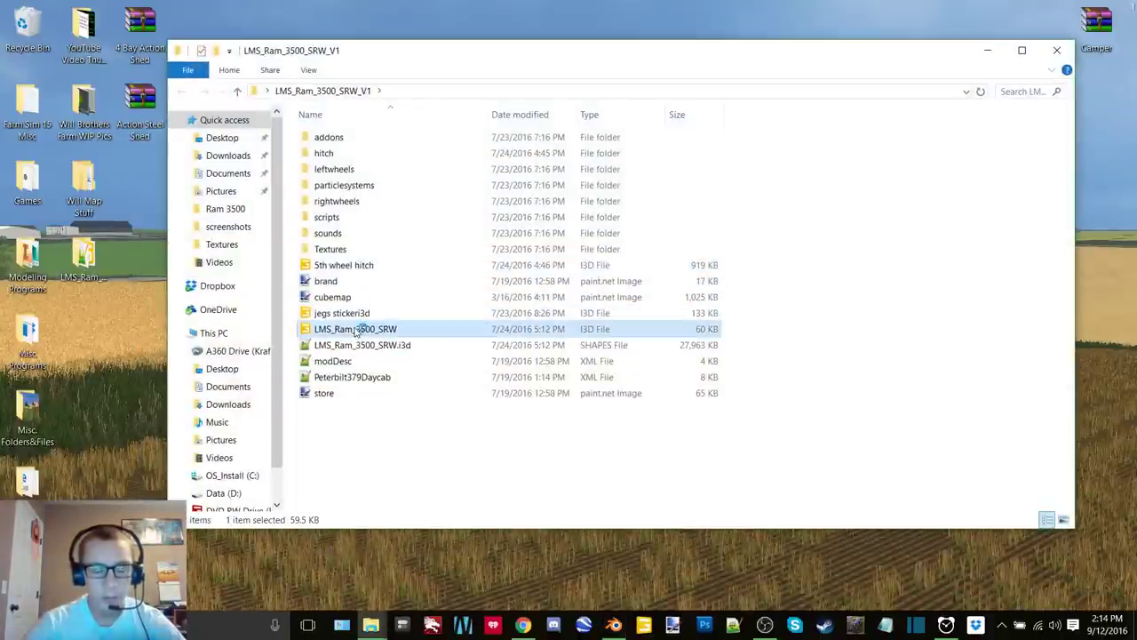
pyautogui.click(563, 285)
pyautogui.click(568, 387)
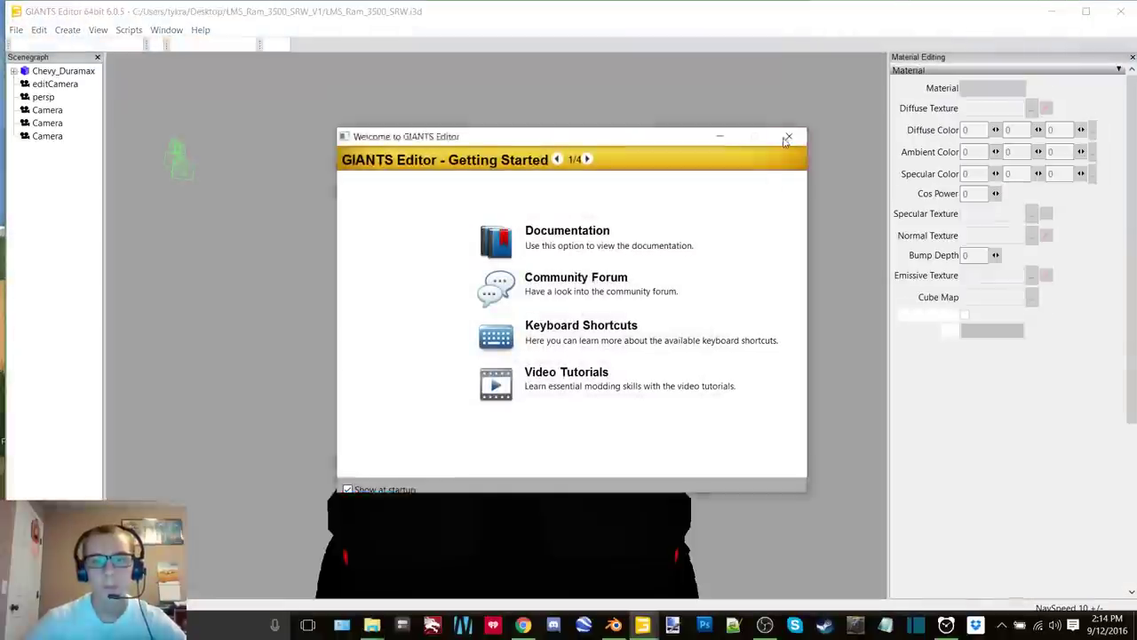
pyautogui.click(788, 139)
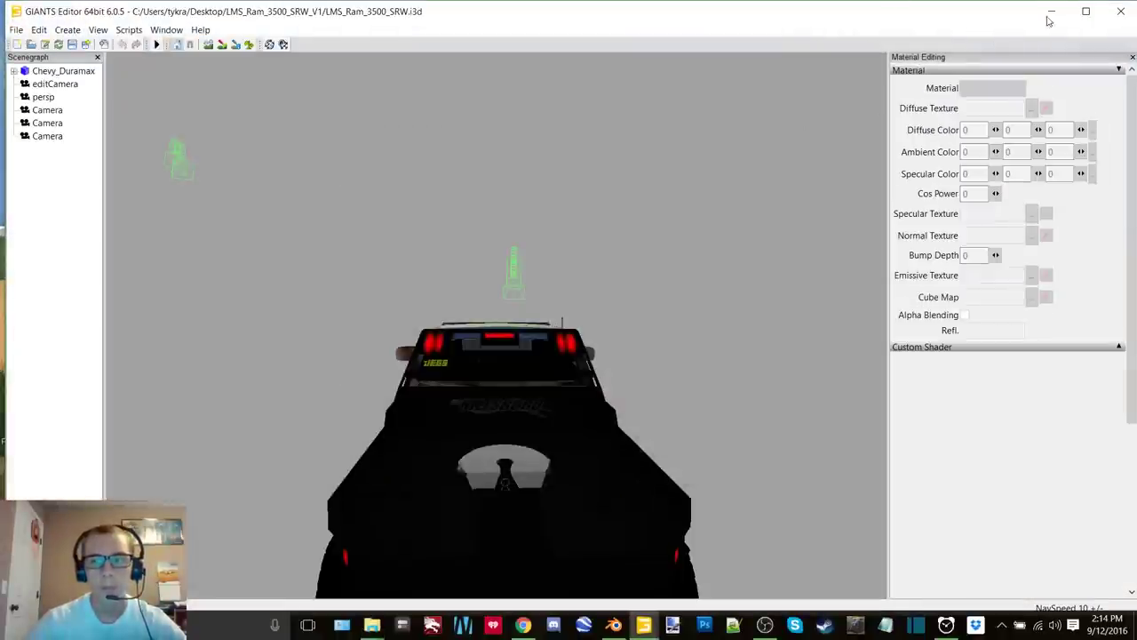
pyautogui.click(1086, 11)
# Examine the textured steering wheel, its column and the dash inside the LMS Ram's cab
pyautogui.moveTo(713, 229); pyautogui.dragTo(387, 287, button='middle')
pyautogui.scroll(4, 522, 297)
pyautogui.scroll(4, 496, 279)
pyautogui.scroll(10, 488, 292)
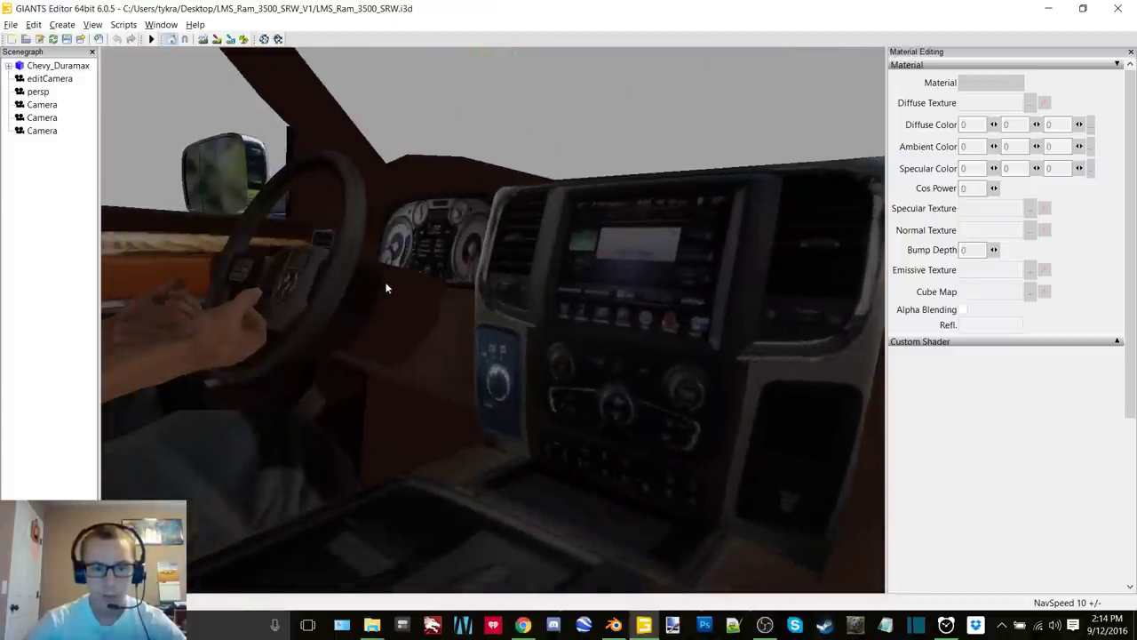
pyautogui.scroll(5, 441, 291)
pyautogui.keyDown('alt'); pyautogui.moveTo(447, 288); pyautogui.dragTo(355, 304); pyautogui.keyUp('alt')
pyautogui.moveTo(355, 309); pyautogui.dragTo(422, 298, button='middle')
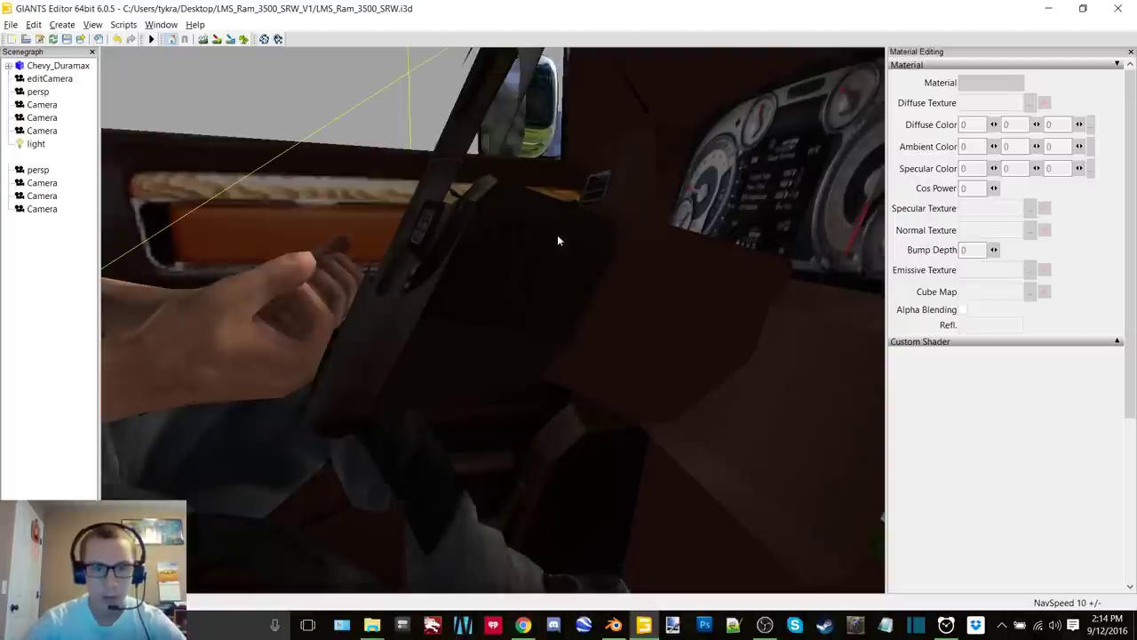
# Examine the LMS Ram's steering column, centre console and passenger side of the dashboard
pyautogui.scroll(-3, 558, 240)
pyautogui.scroll(2, 520, 270)
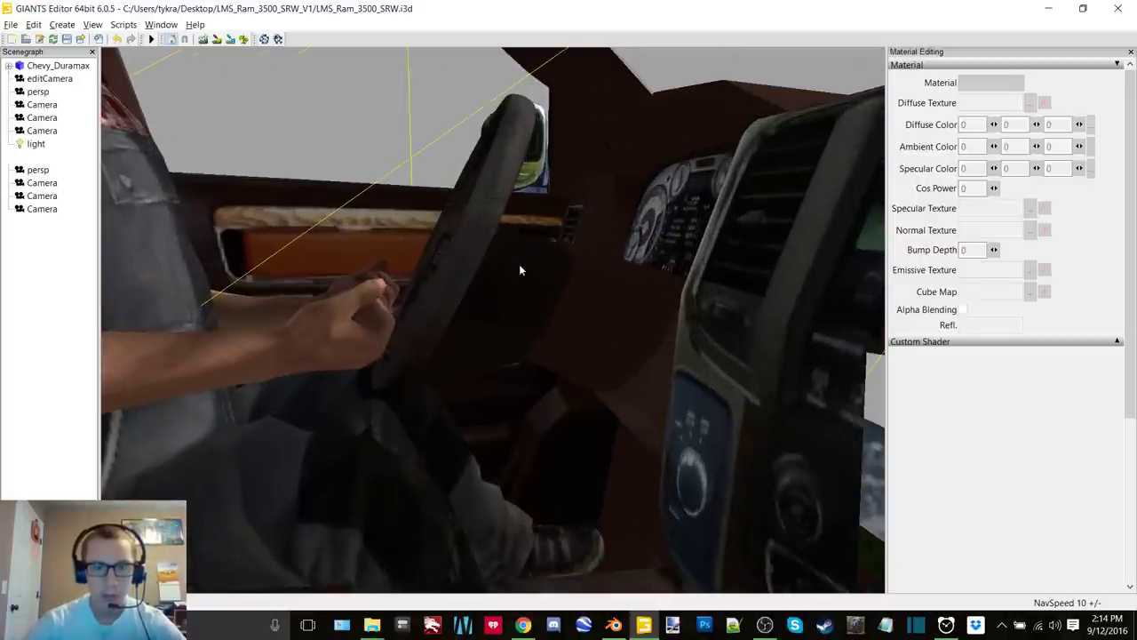
pyautogui.scroll(-2, 519, 266)
pyautogui.scroll(-1, 507, 270)
pyautogui.keyDown('alt'); pyautogui.moveTo(442, 276); pyautogui.dragTo(661, 248); pyautogui.keyUp('alt')
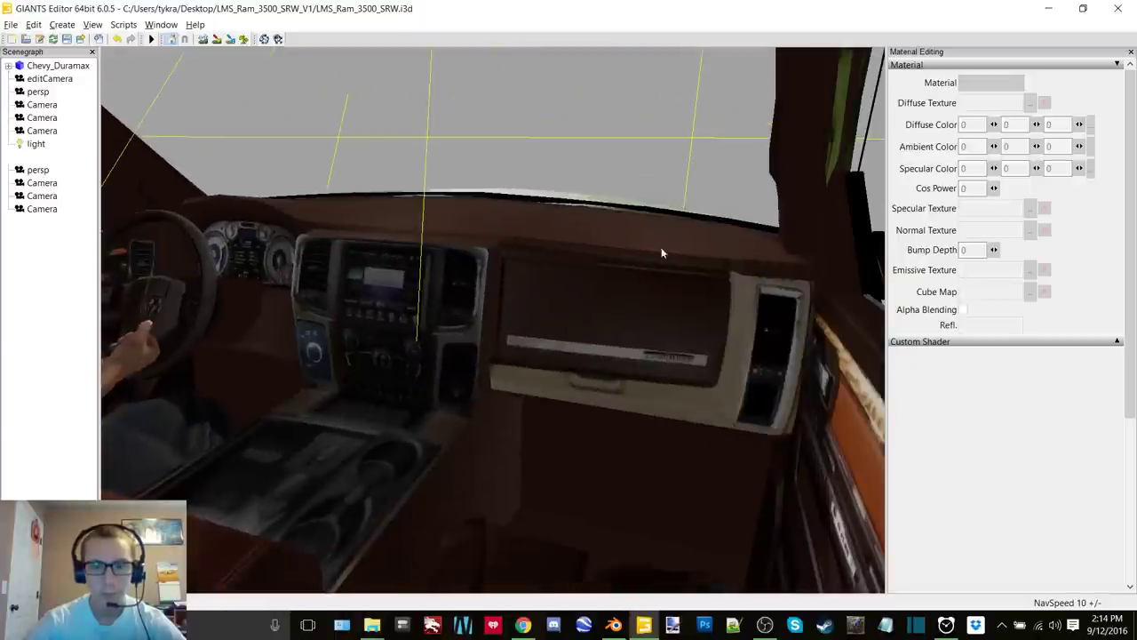
# Minimize GIANTS Editor and the mod folder window, and switch back to Blender
pyautogui.click(1049, 8)
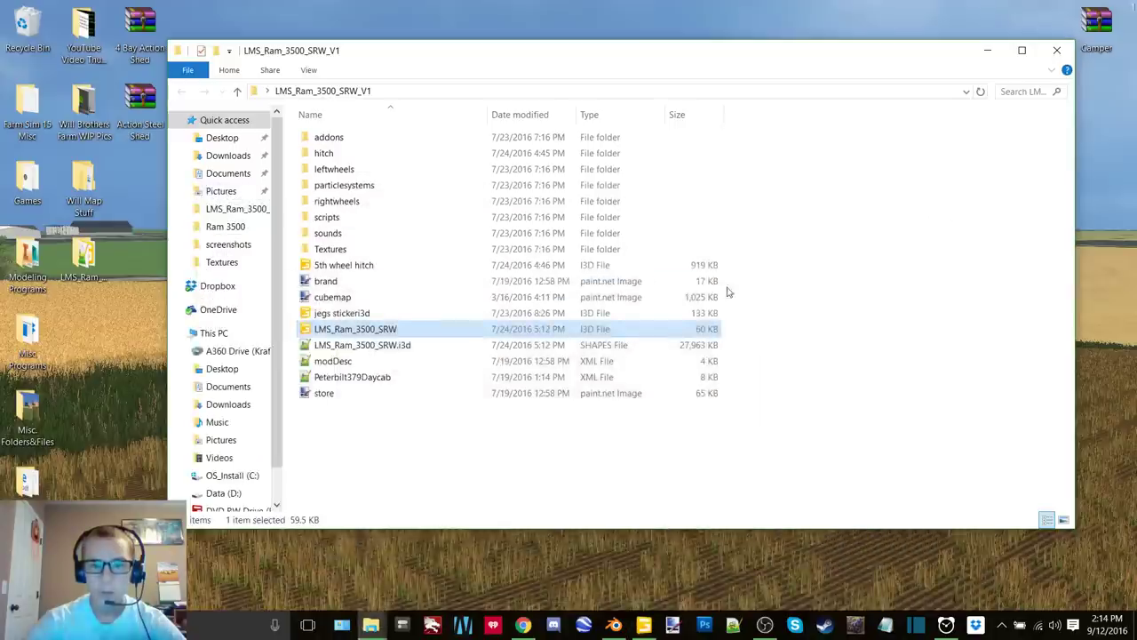
pyautogui.click(987, 50)
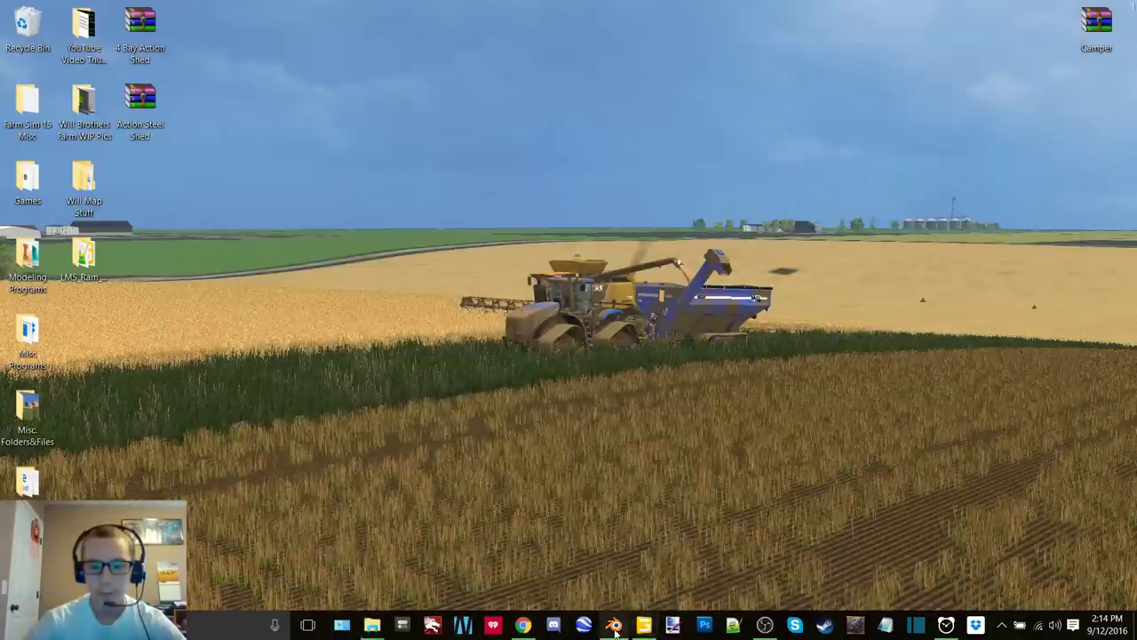
pyautogui.click(614, 626)
# Separate the selected steering wheel faces from the cab into their own object and name it Steering Wheel
pyautogui.moveTo(556, 295); pyautogui.dragTo(586, 291, button='middle')
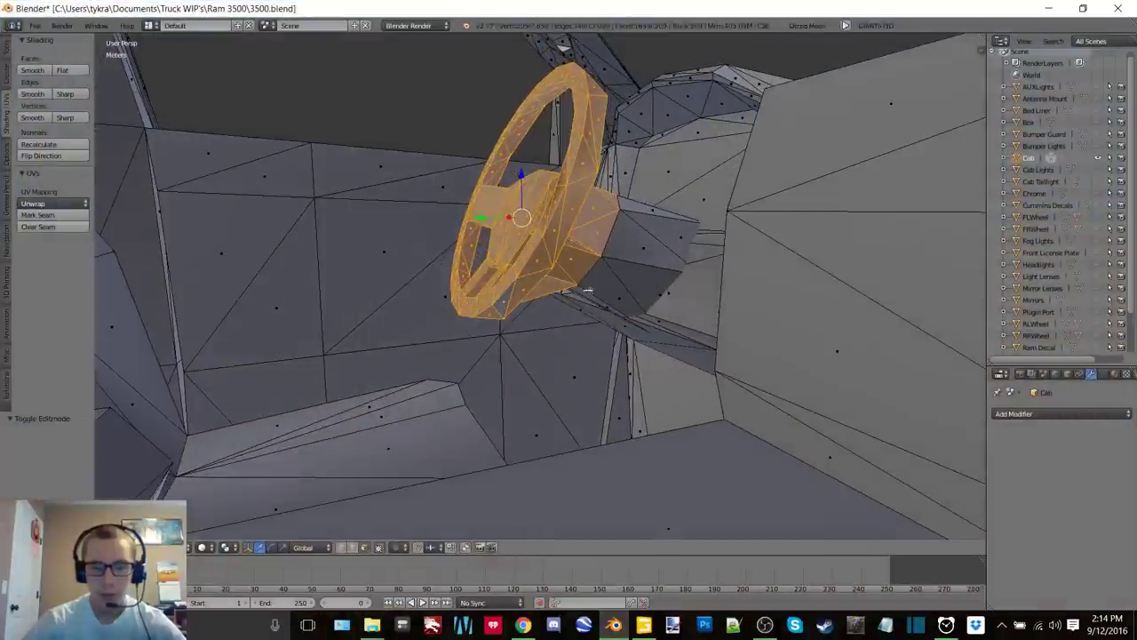
pyautogui.press('p')
pyautogui.click(590, 291)
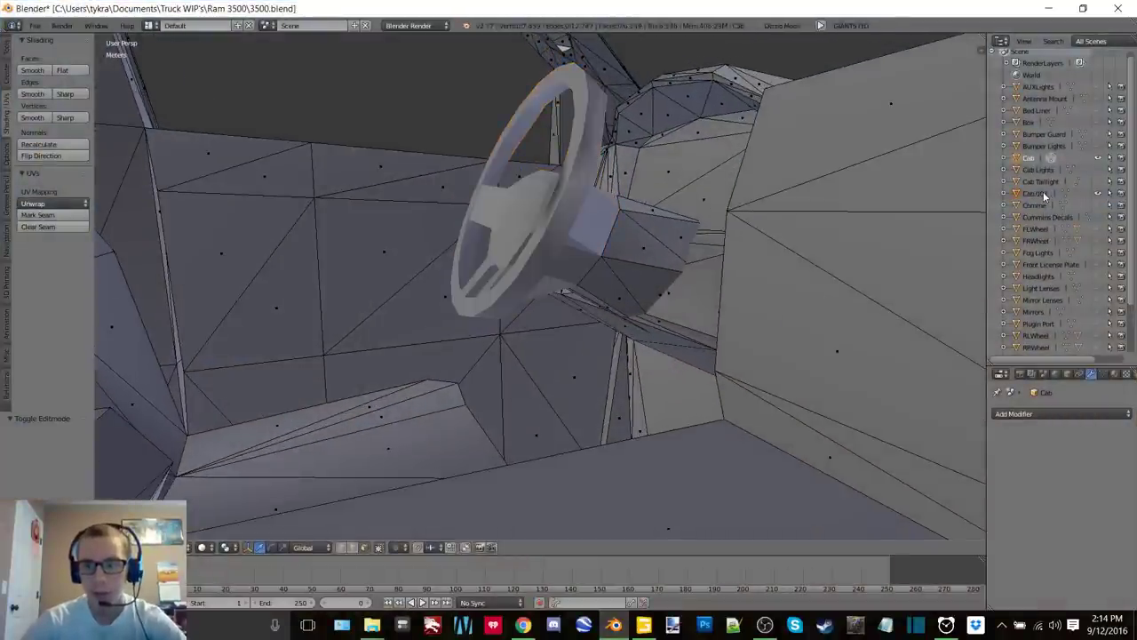
pyautogui.click(1043, 191)
pyautogui.doubleClick(1043, 192)
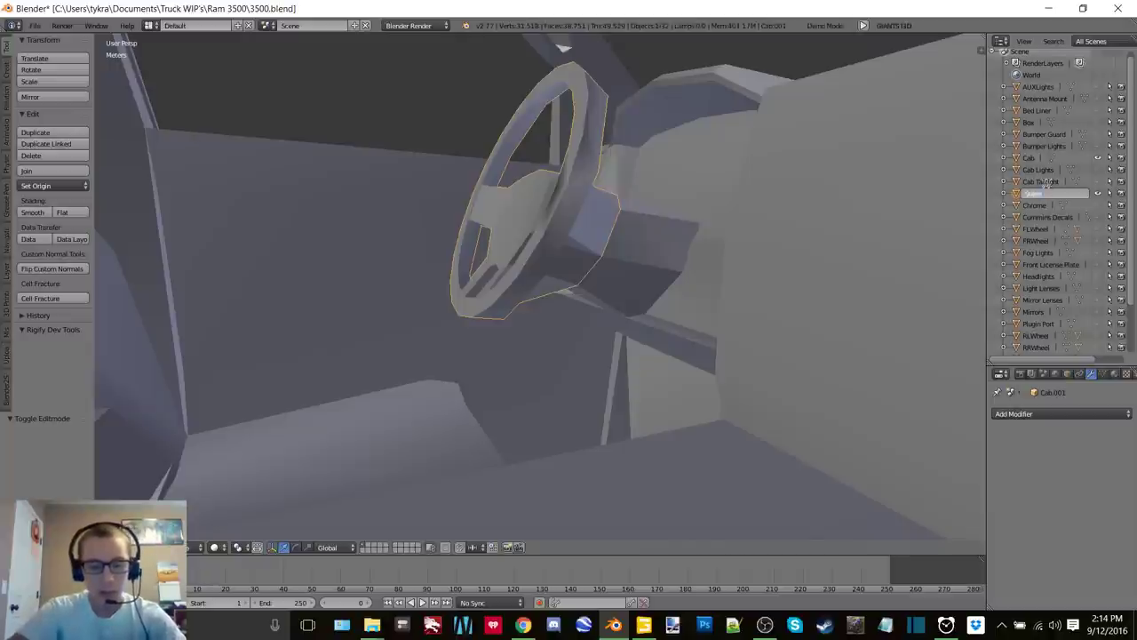
pyautogui.write('Steering Wheel')
pyautogui.press('Return')
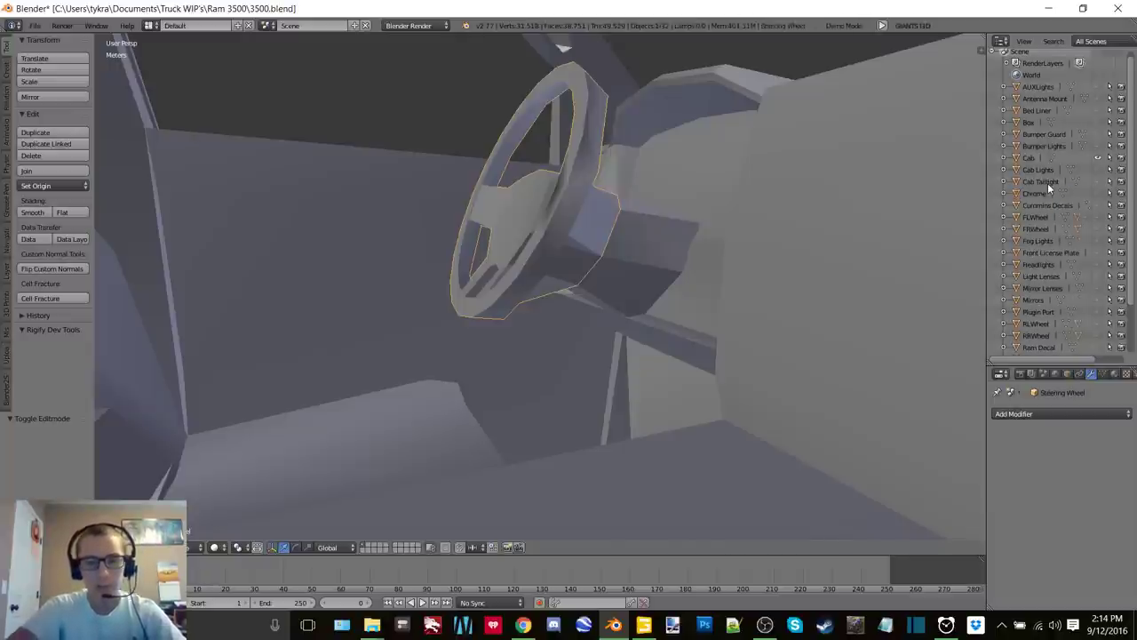
# Isolate the steering wheel object in local view and put it into Edit Mode
pyautogui.scroll(-1, 538, 204)
pyautogui.scroll(-2, 746, 214)
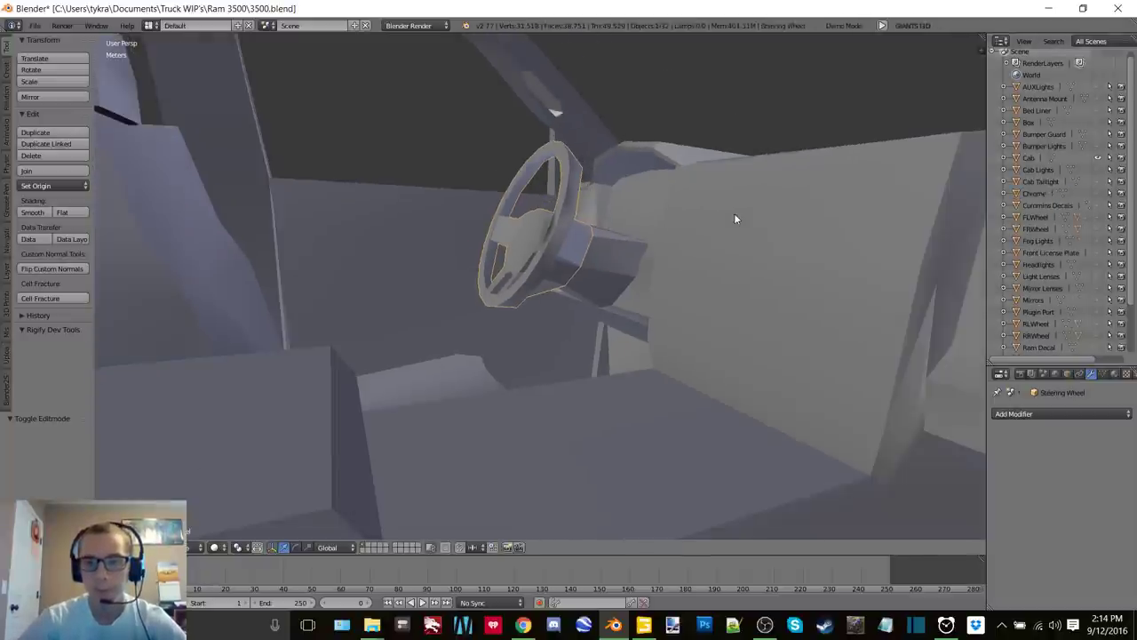
pyautogui.moveTo(603, 248); pyautogui.dragTo(844, 236, button='middle')
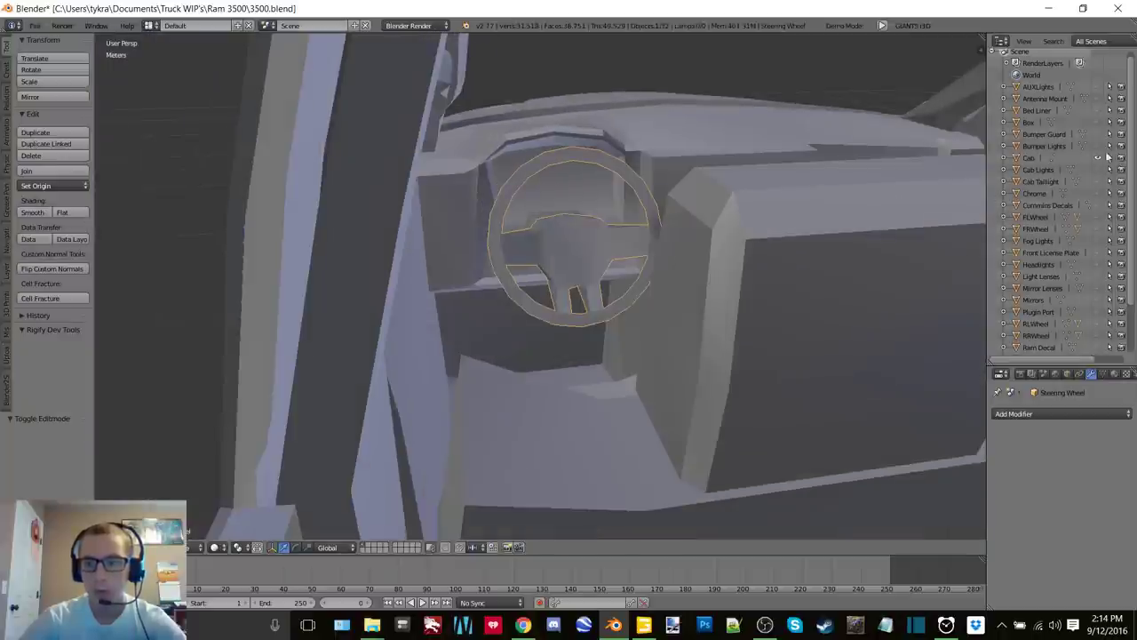
pyautogui.press('KP_Divide')
pyautogui.press('Tab')
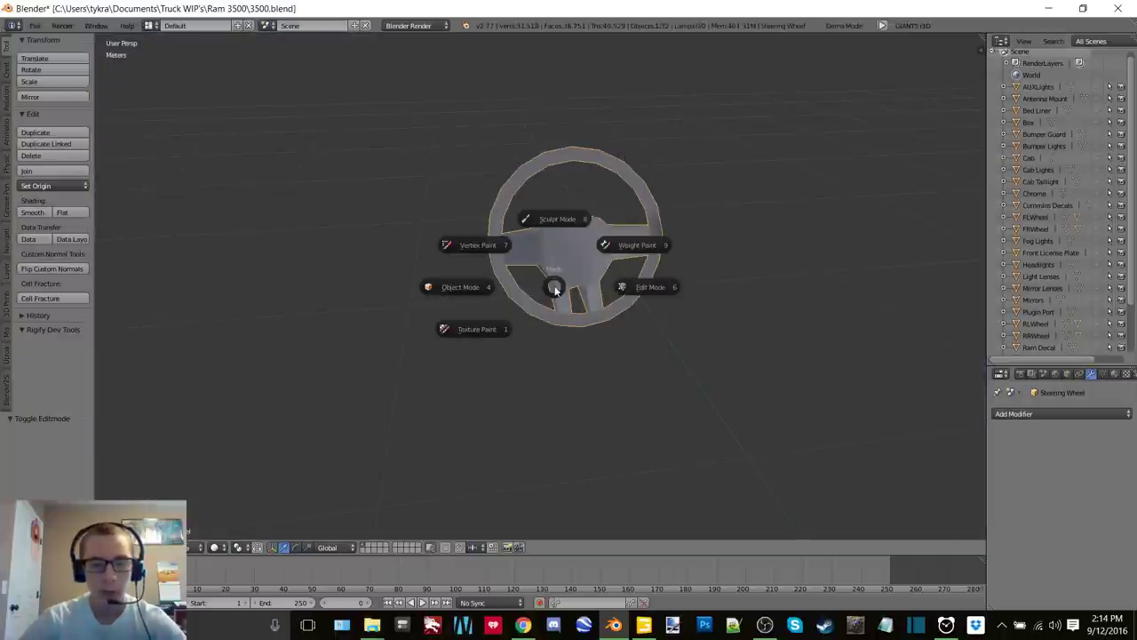
pyautogui.click(641, 286)
# Remove doubles and recalculate the normals on the whole steering wheel mesh, and return to Object Mode
pyautogui.press('a')
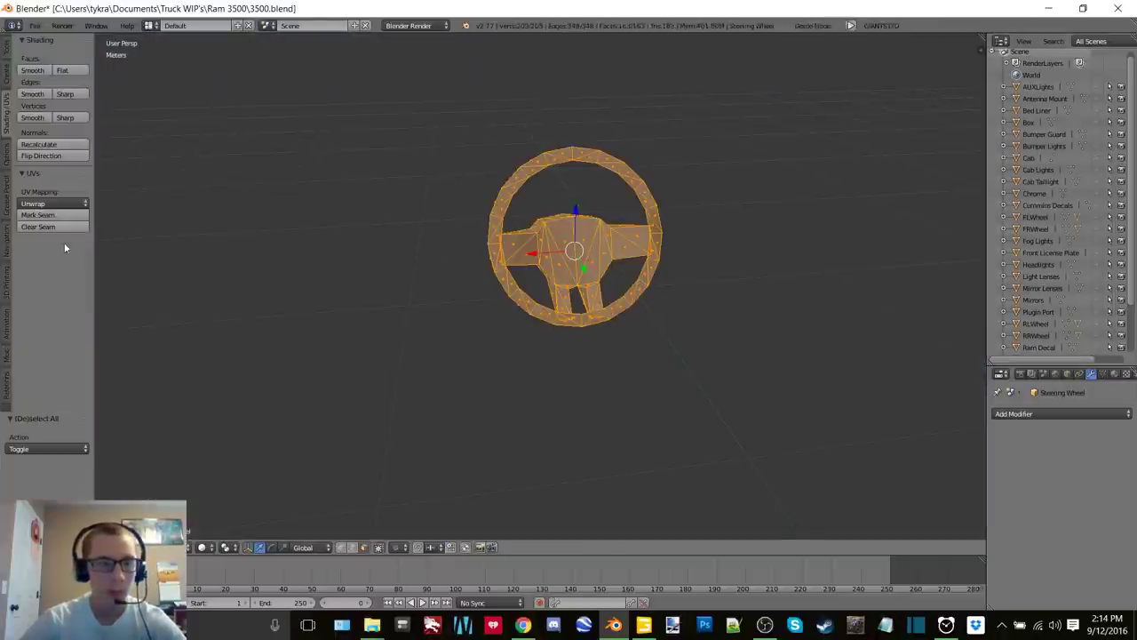
pyautogui.click(4, 55)
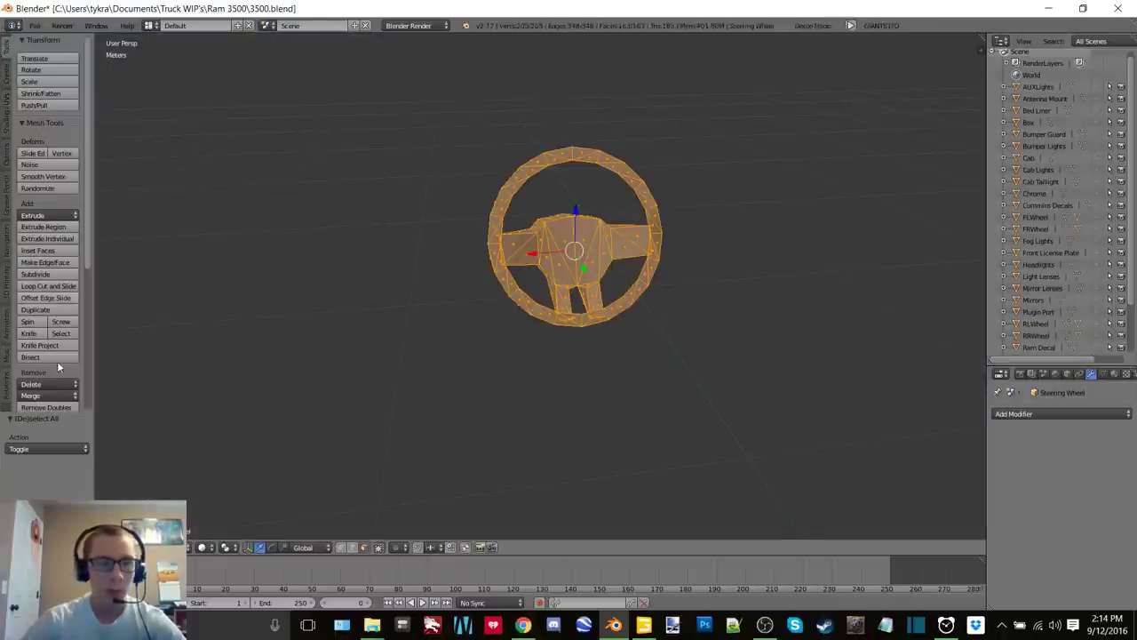
pyautogui.click(45, 407)
pyautogui.click(6, 111)
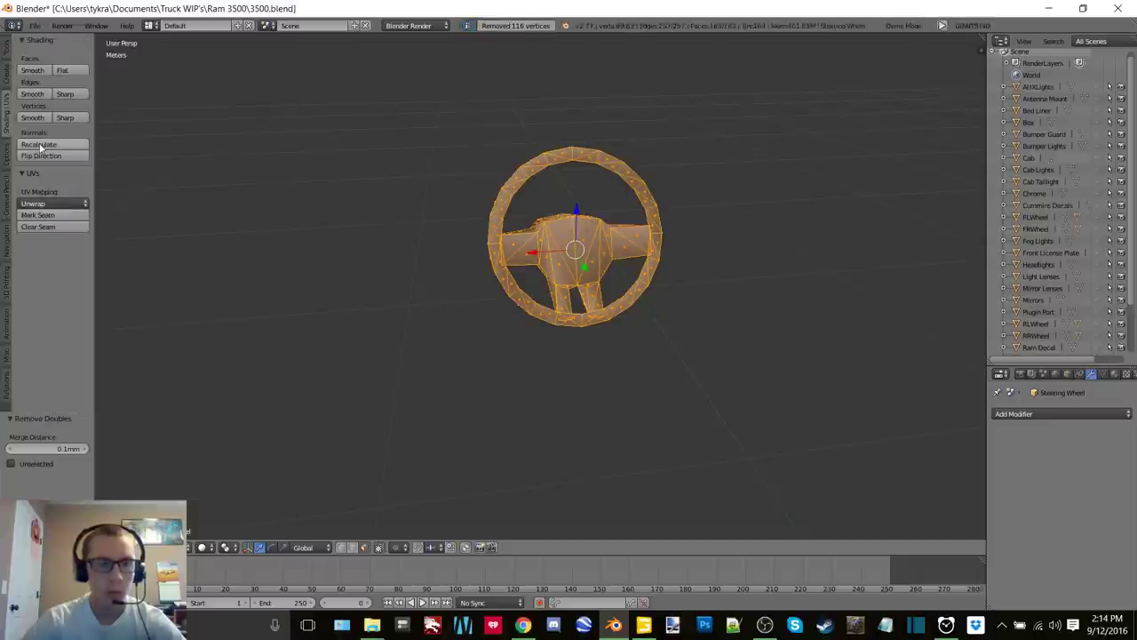
pyautogui.click(39, 144)
pyautogui.press('Tab')
pyautogui.click(311, 180)
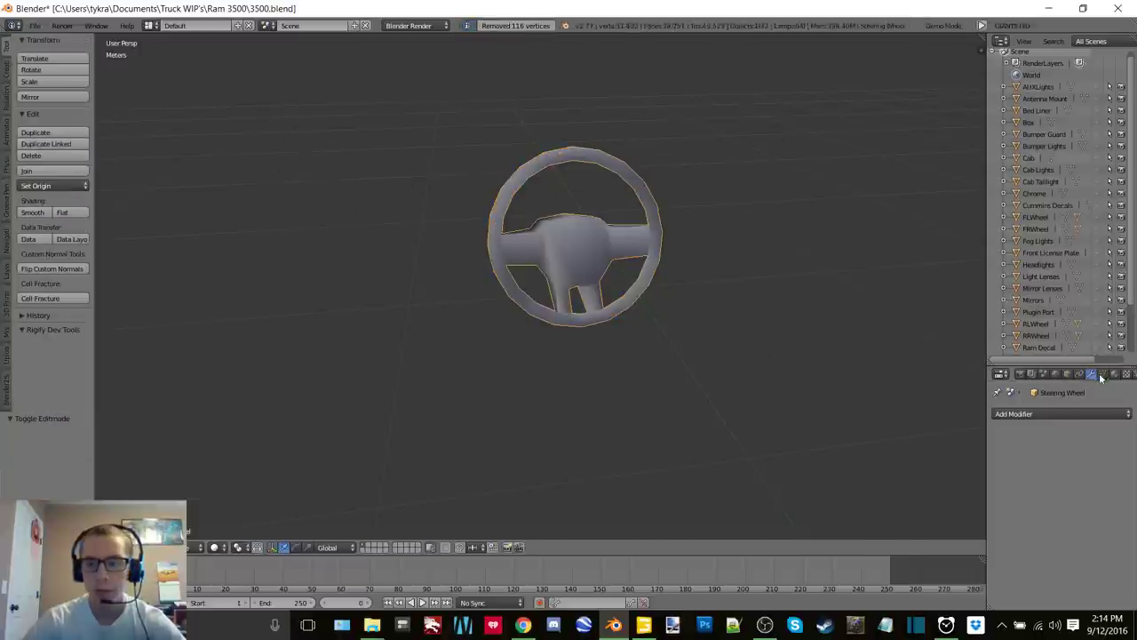
# Add and apply a Solidify modifier with 1 cm thickness and an Edge Split modifier at 30° to the steering wheel
pyautogui.click(1087, 408)
pyautogui.click(893, 361)
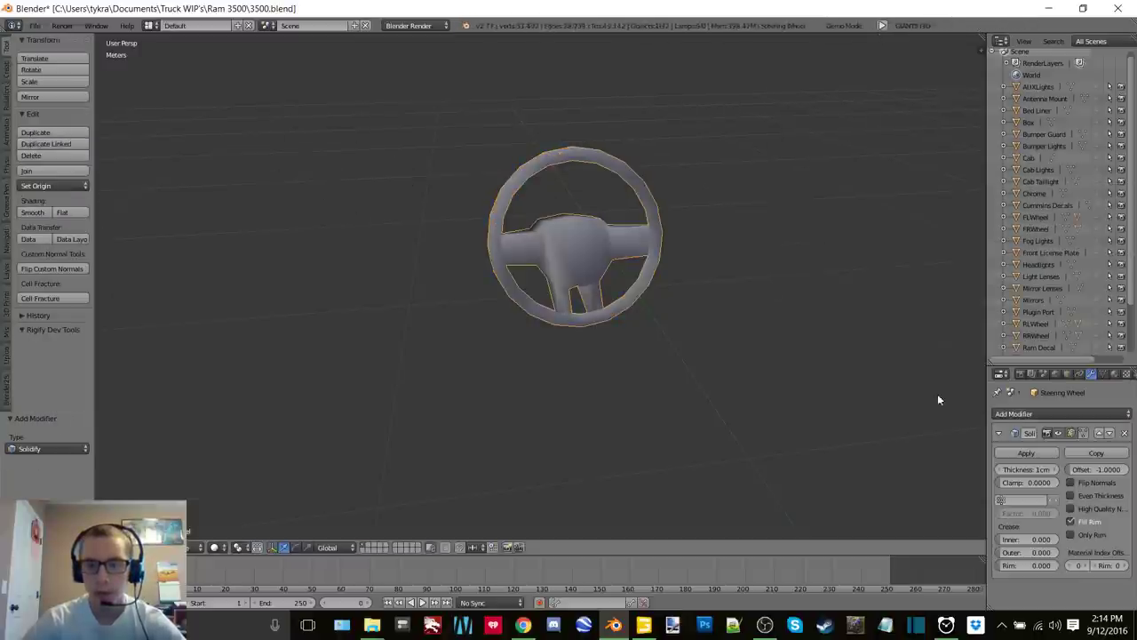
pyautogui.click(1024, 453)
pyautogui.click(1031, 413)
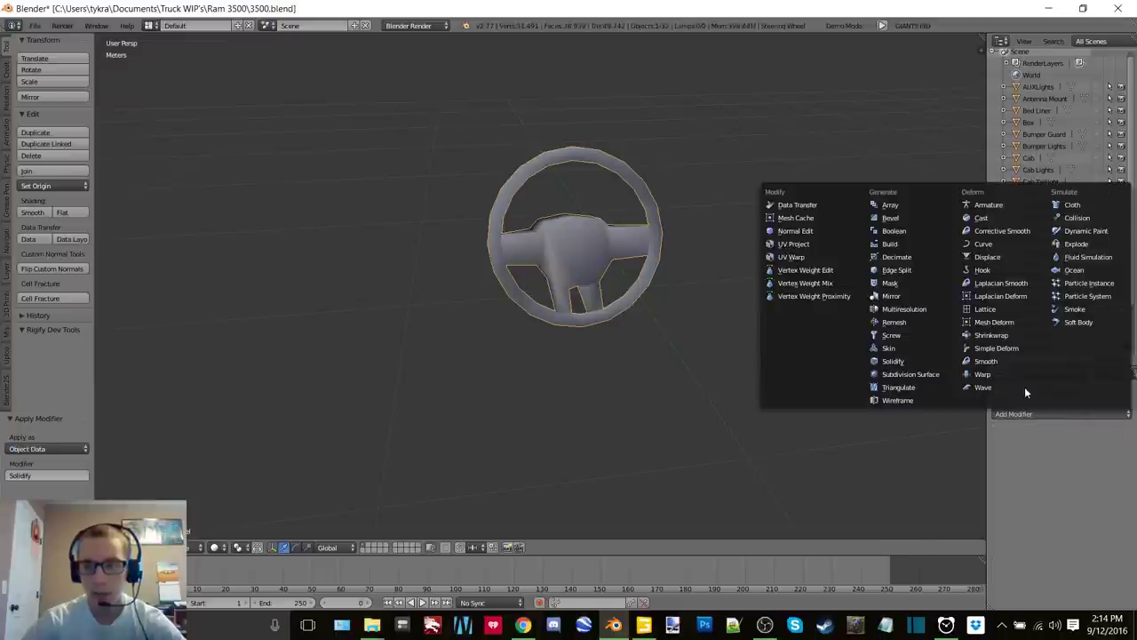
pyautogui.click(906, 271)
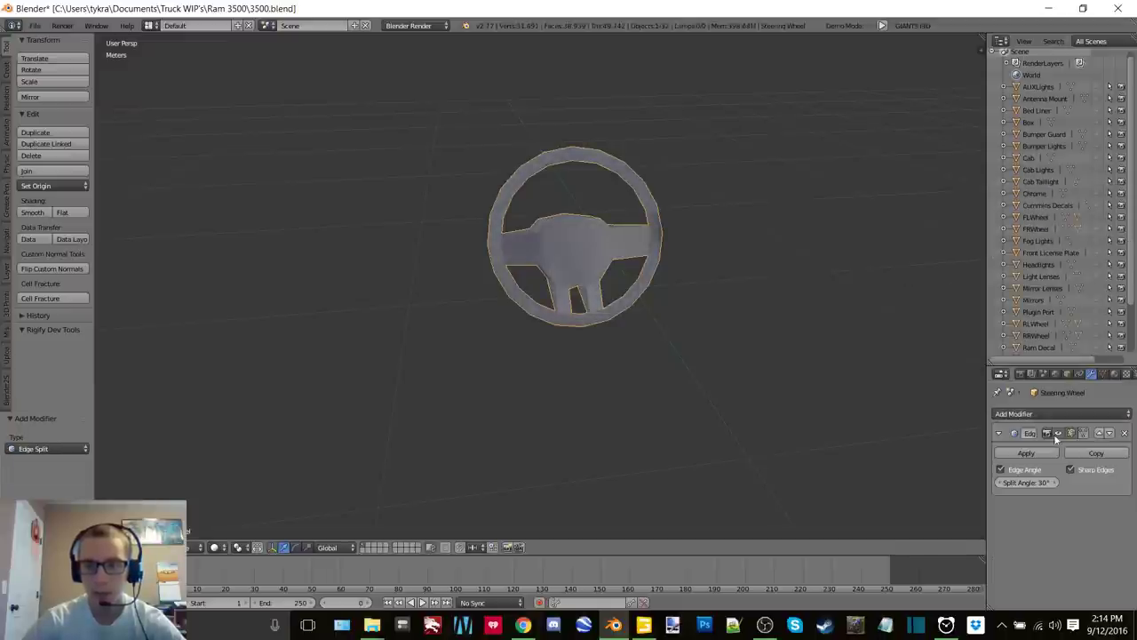
pyautogui.click(1022, 457)
# Put the steering wheel into Edit Mode and split the 3D view to add a UV/Image Editor beside it
pyautogui.press('Tab')
pyautogui.click(594, 275)
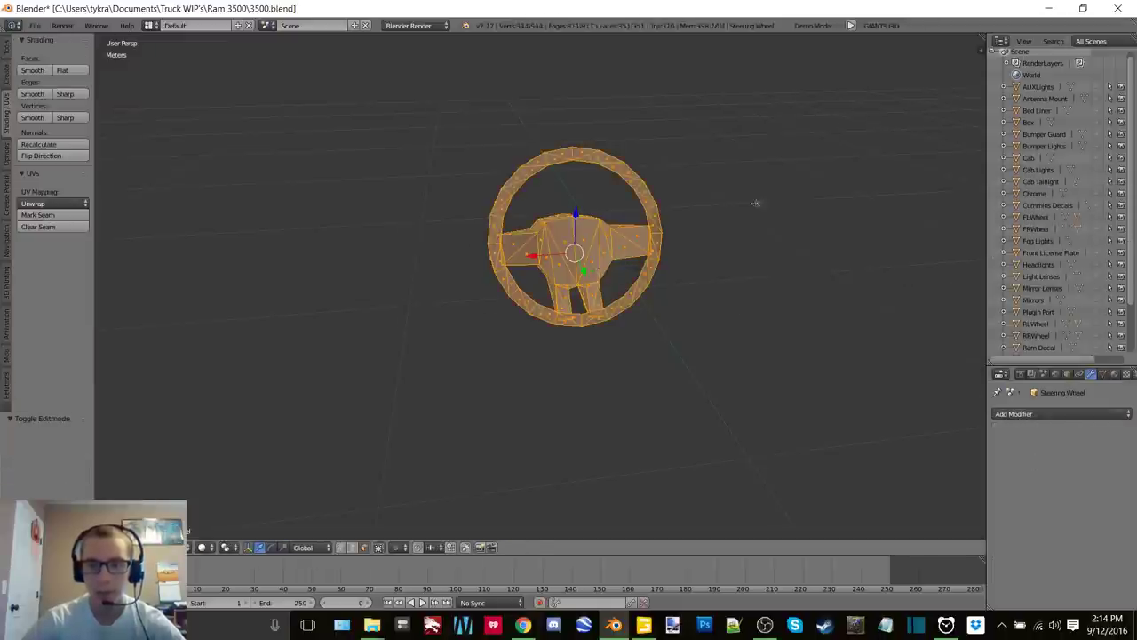
pyautogui.moveTo(975, 36); pyautogui.dragTo(550, 329)
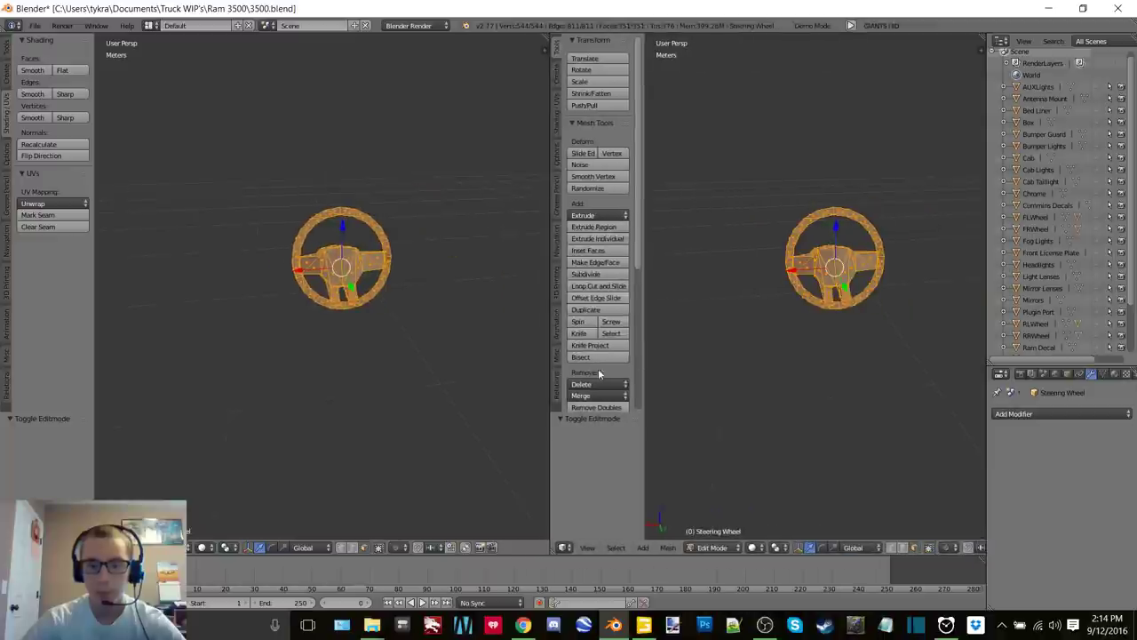
pyautogui.click(564, 546)
pyautogui.click(594, 458)
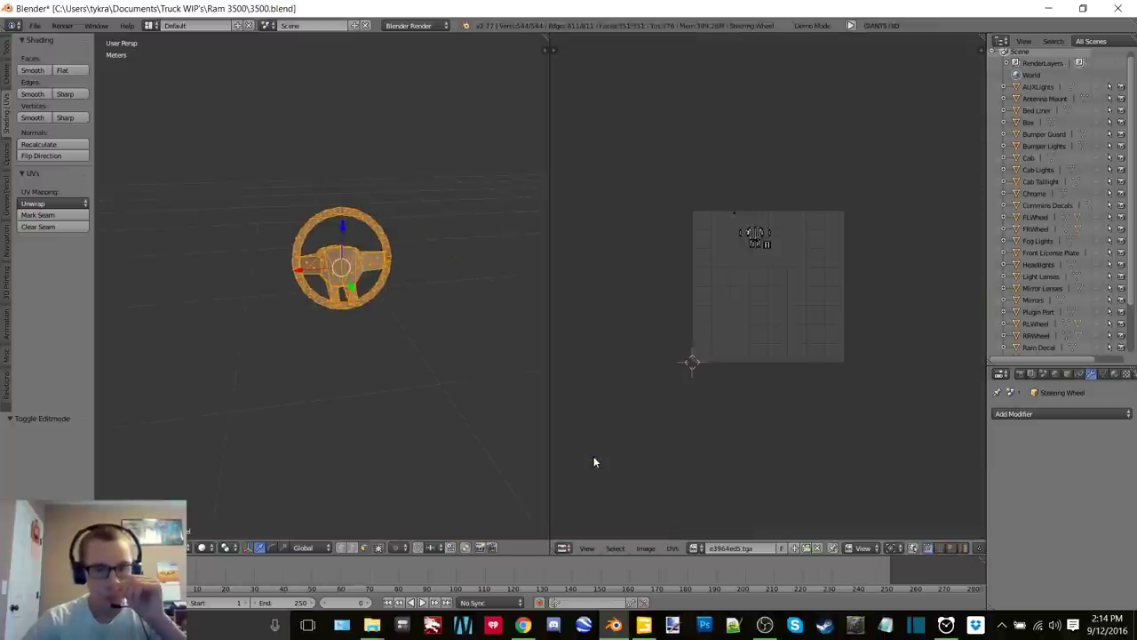
# Open Swheel.dds from the Ram 3500 Textures folder in the UV/Image Editor
pyautogui.click(811, 548)
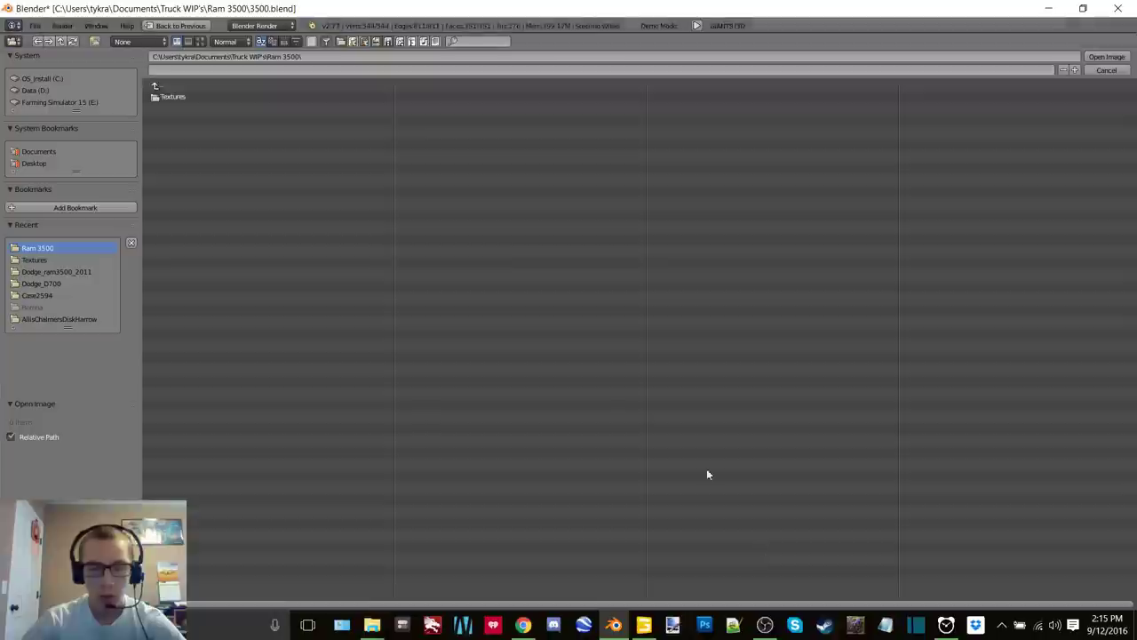
pyautogui.click(172, 98)
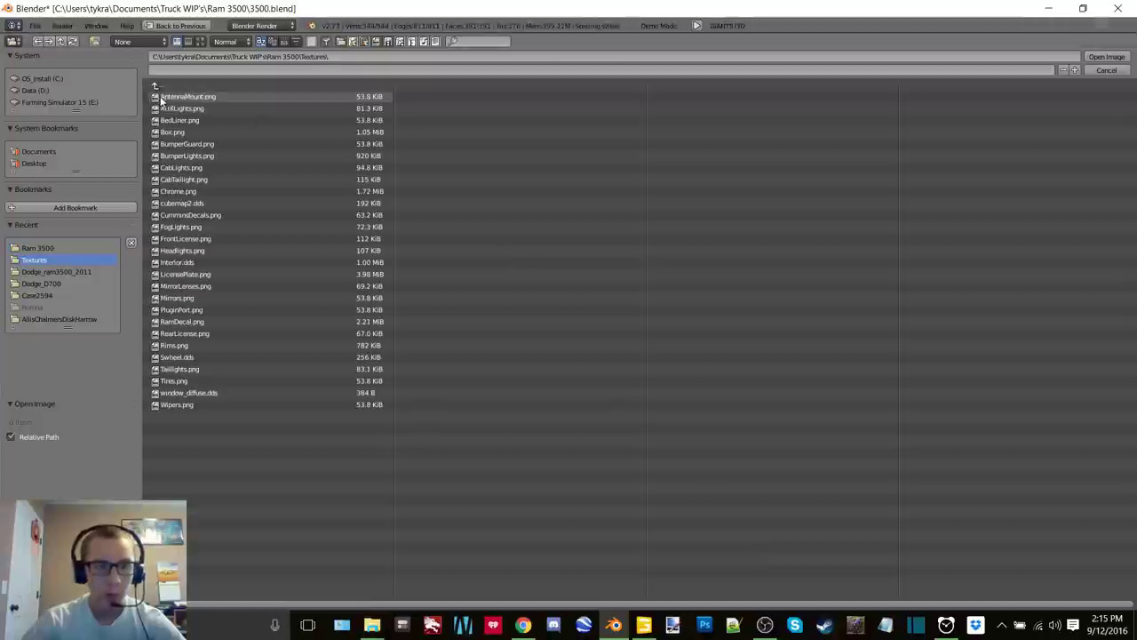
pyautogui.doubleClick(203, 357)
pyautogui.press('Tab')
# Select all the front faces of the steering wheel's centre hub, including the narrow ones above the lower spokes
pyautogui.scroll(6, 402, 271)
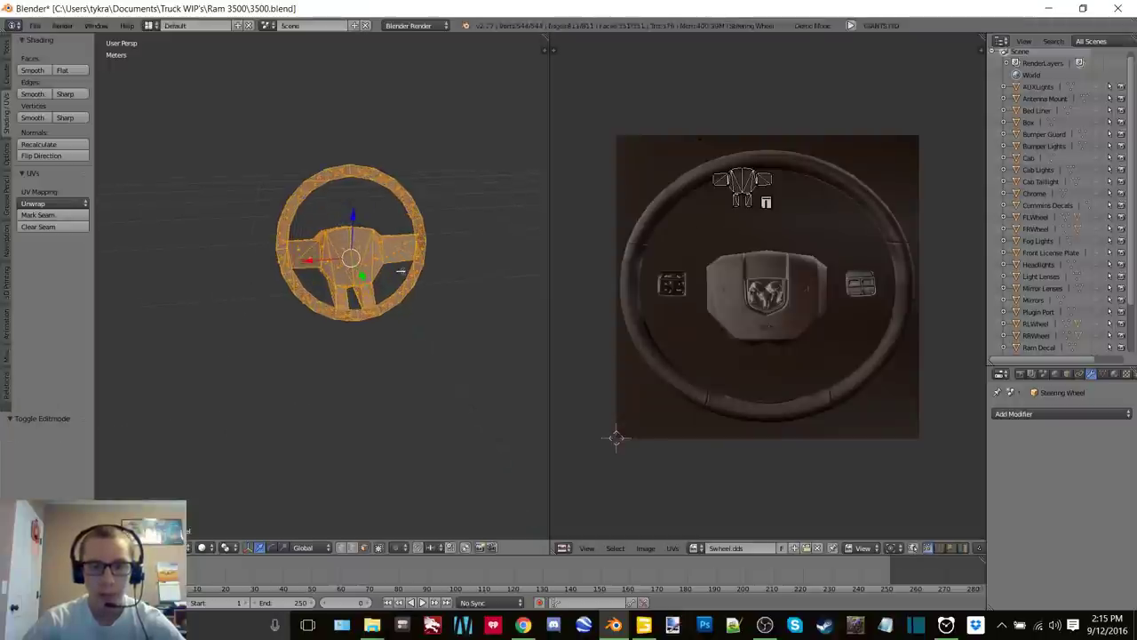
pyautogui.scroll(5, 377, 236)
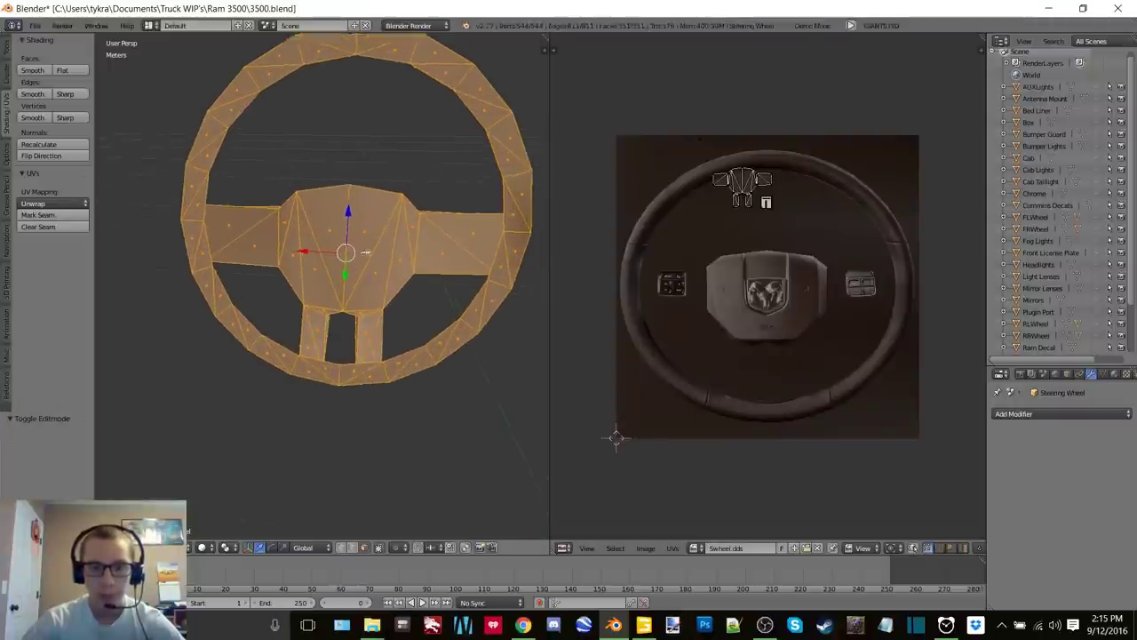
pyautogui.click(262, 202)
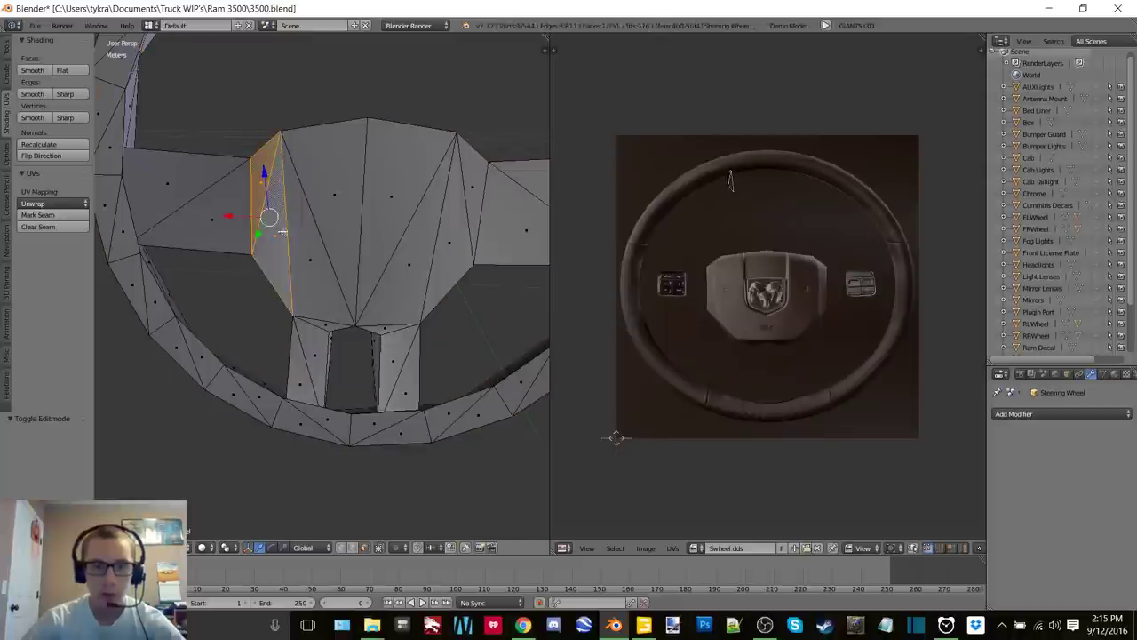
pyautogui.keyDown('shift'); pyautogui.click(328, 315); pyautogui.keyUp('shift')
pyautogui.keyDown('shift'); pyautogui.click(388, 325); pyautogui.keyUp('shift')
pyautogui.keyDown('shift'); pyautogui.click(410, 288); pyautogui.keyUp('shift')
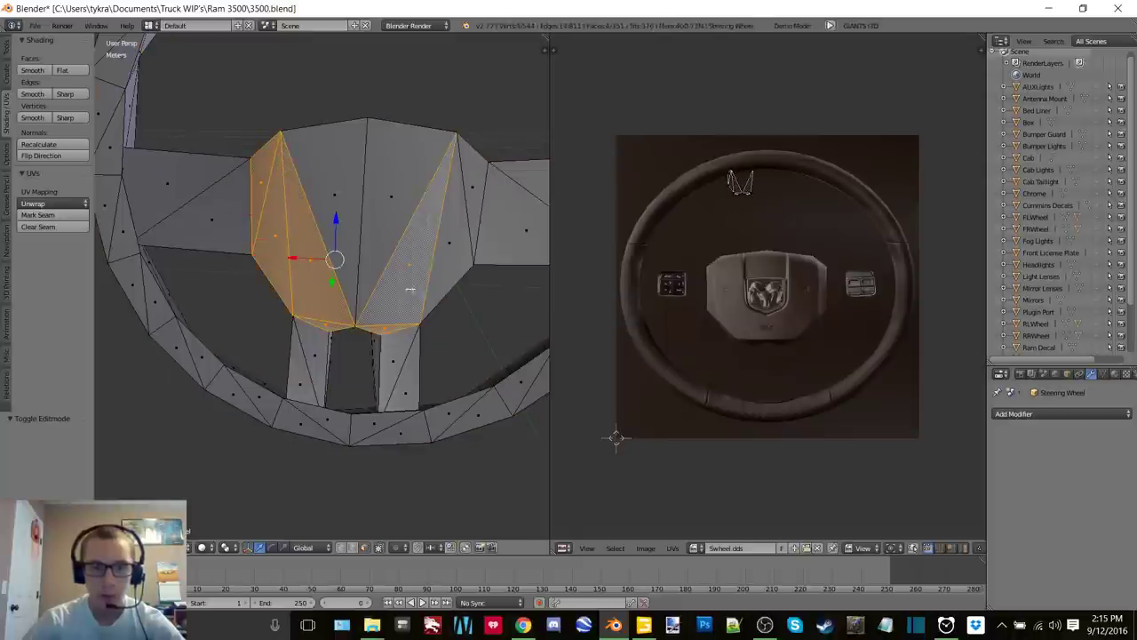
pyautogui.keyDown('shift'); pyautogui.click(438, 264); pyautogui.keyUp('shift')
pyautogui.keyDown('shift'); pyautogui.click(473, 183); pyautogui.keyUp('shift')
pyautogui.keyDown('shift'); pyautogui.click(416, 165); pyautogui.keyUp('shift')
pyautogui.keyDown('shift'); pyautogui.click(331, 167); pyautogui.keyUp('shift')
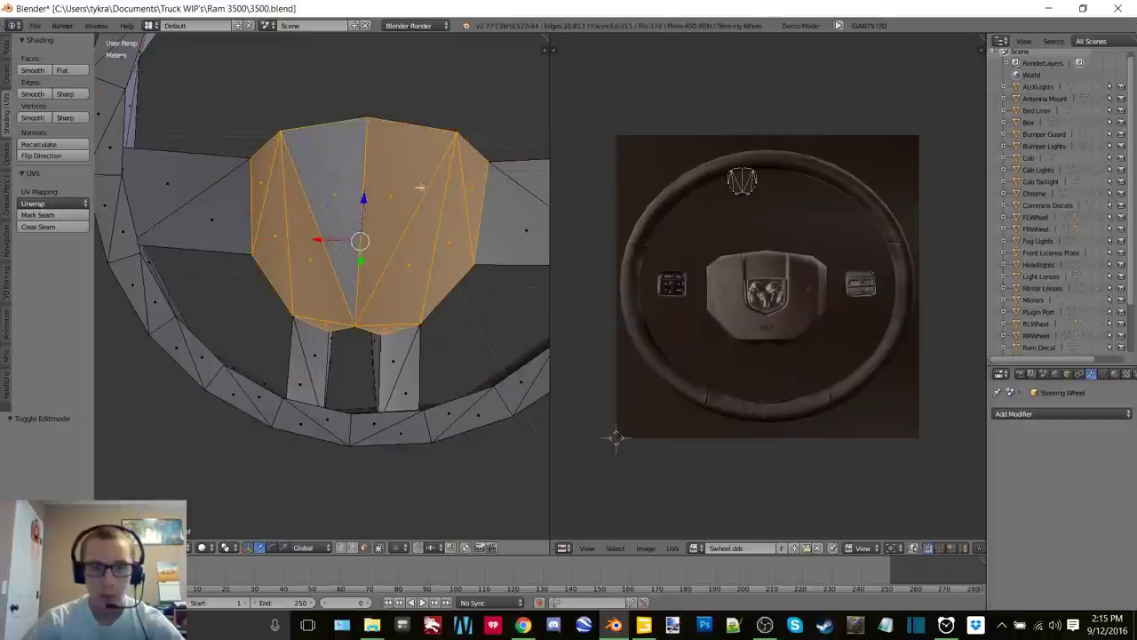
# Unwrap the selected hub faces, select all their UVs and show the 3D view with textured shading
pyautogui.press('u')
pyautogui.click(420, 187)
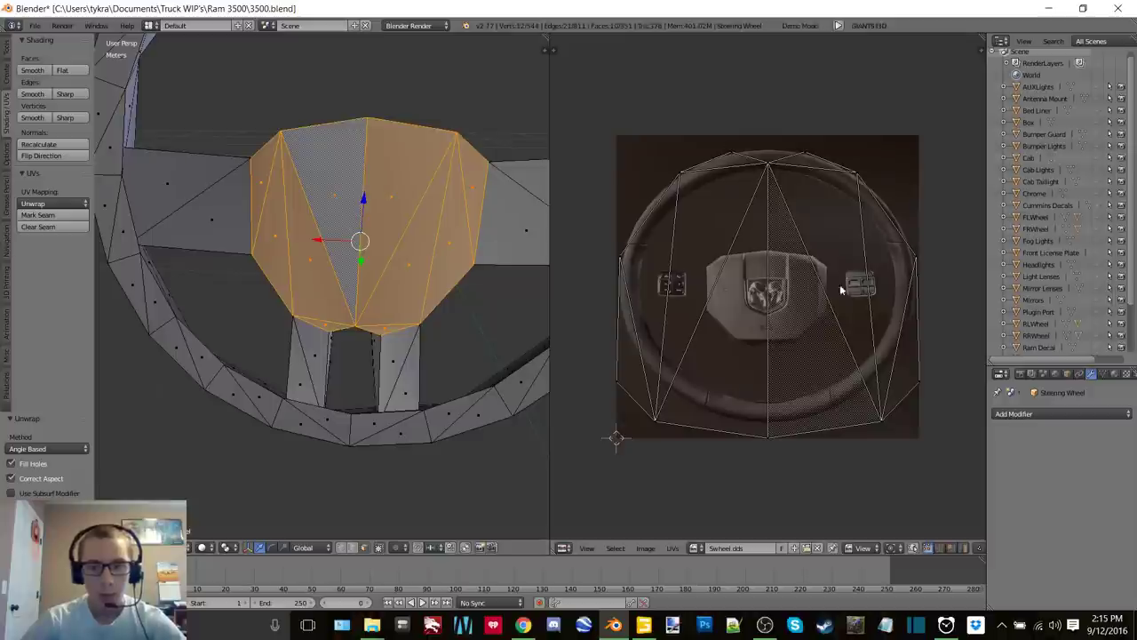
pyautogui.press('a')
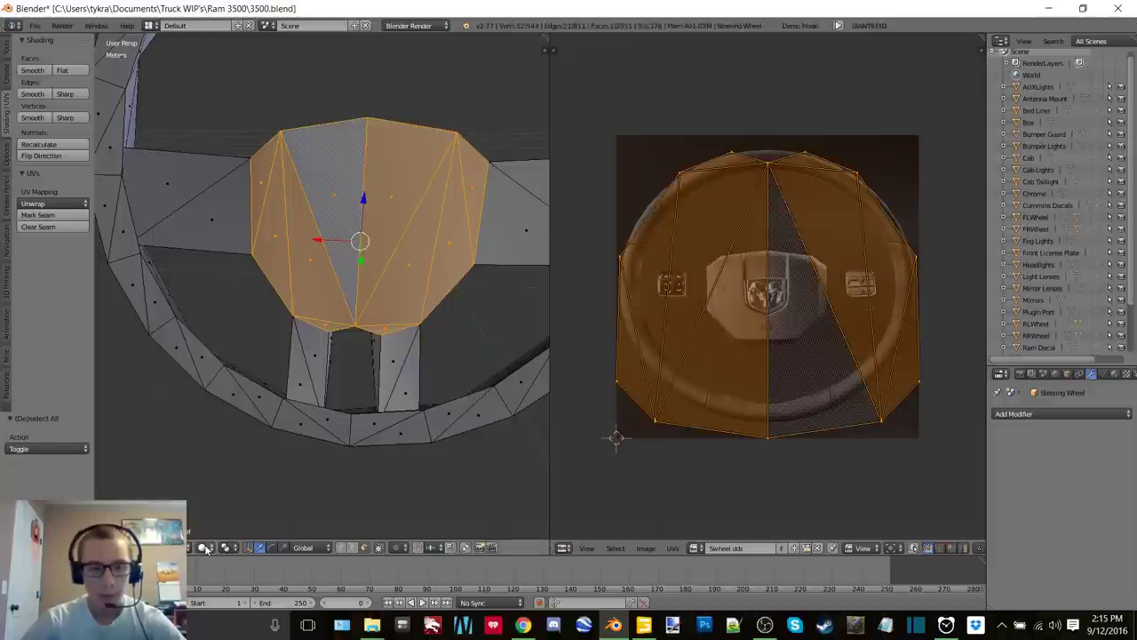
pyautogui.click(203, 546)
pyautogui.click(221, 494)
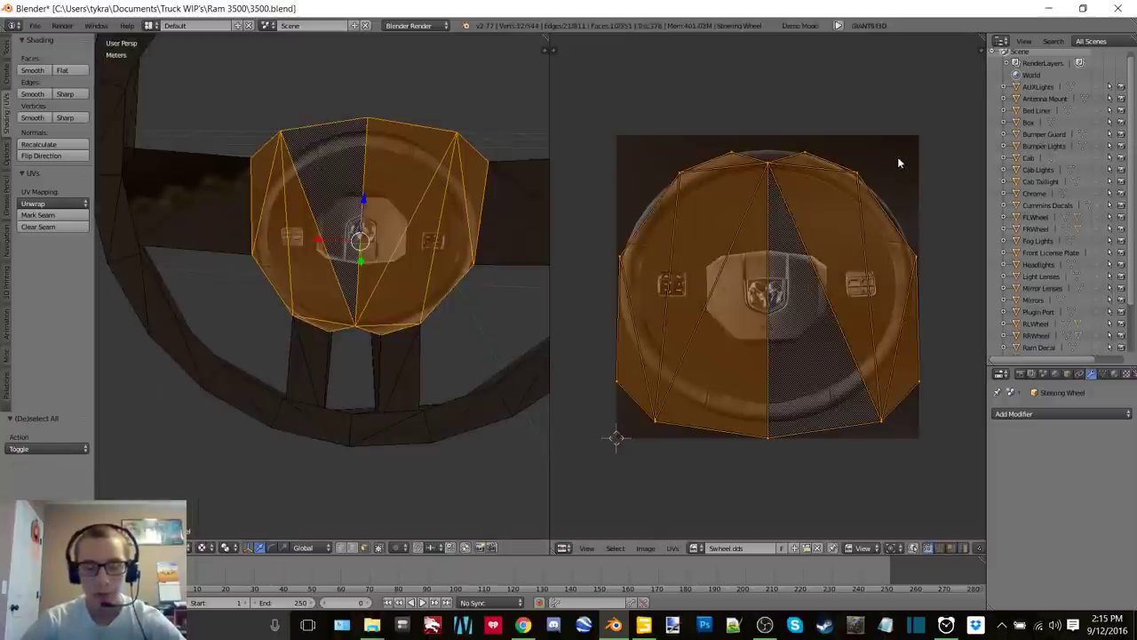
# Rotate the hub's UV island about -179.4° so it stands upright over the steering wheel texture
pyautogui.press('r')
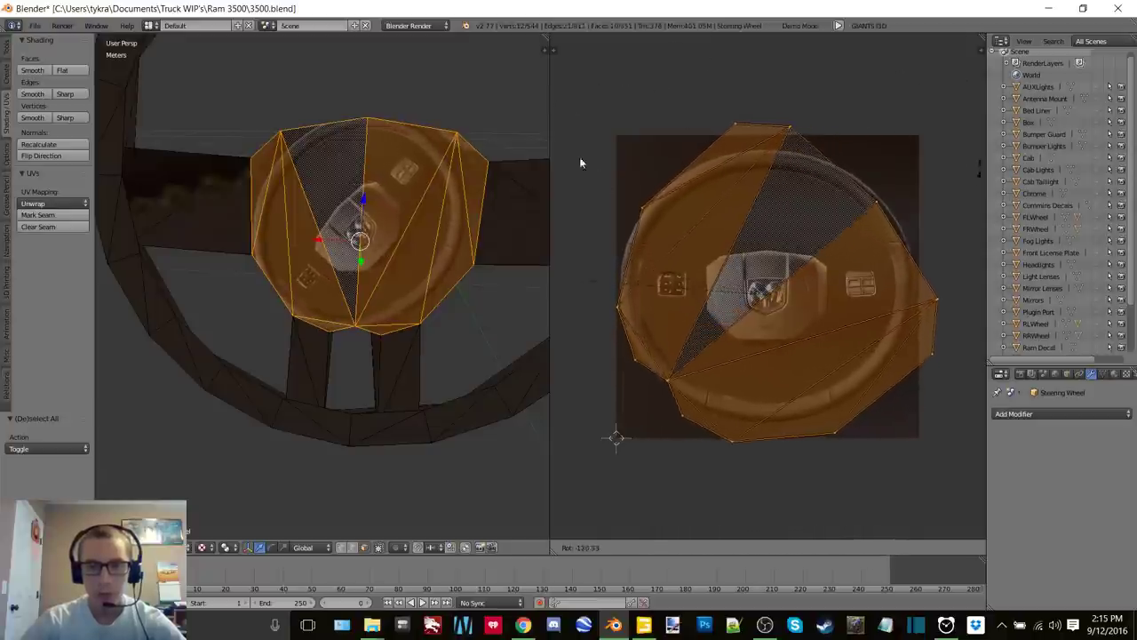
pyautogui.click(962, 191)
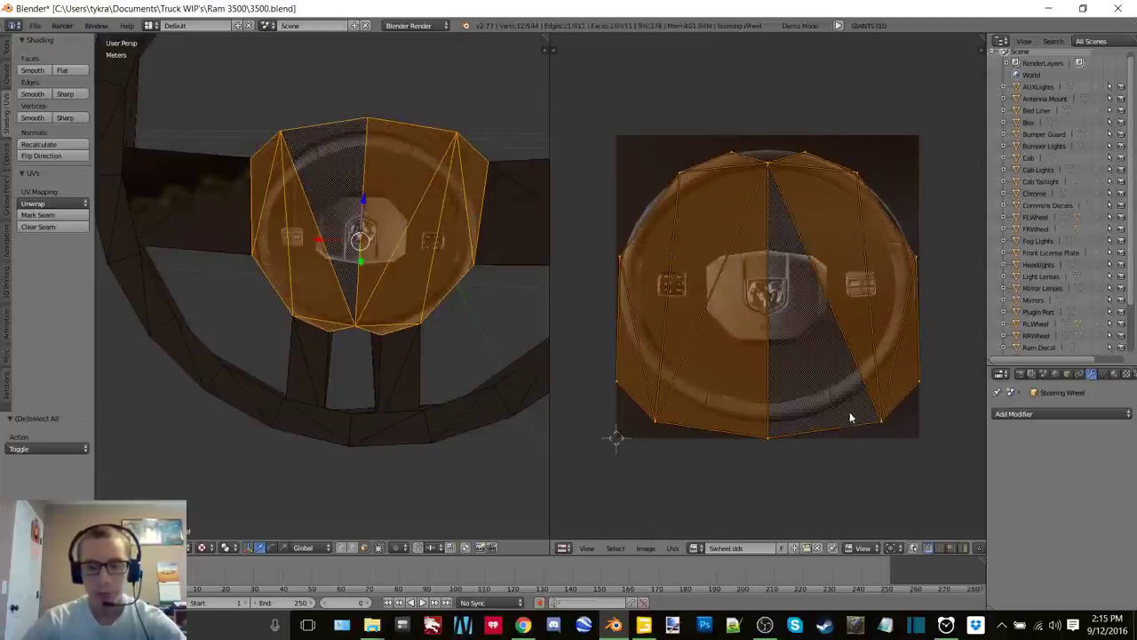
pyautogui.press('r')
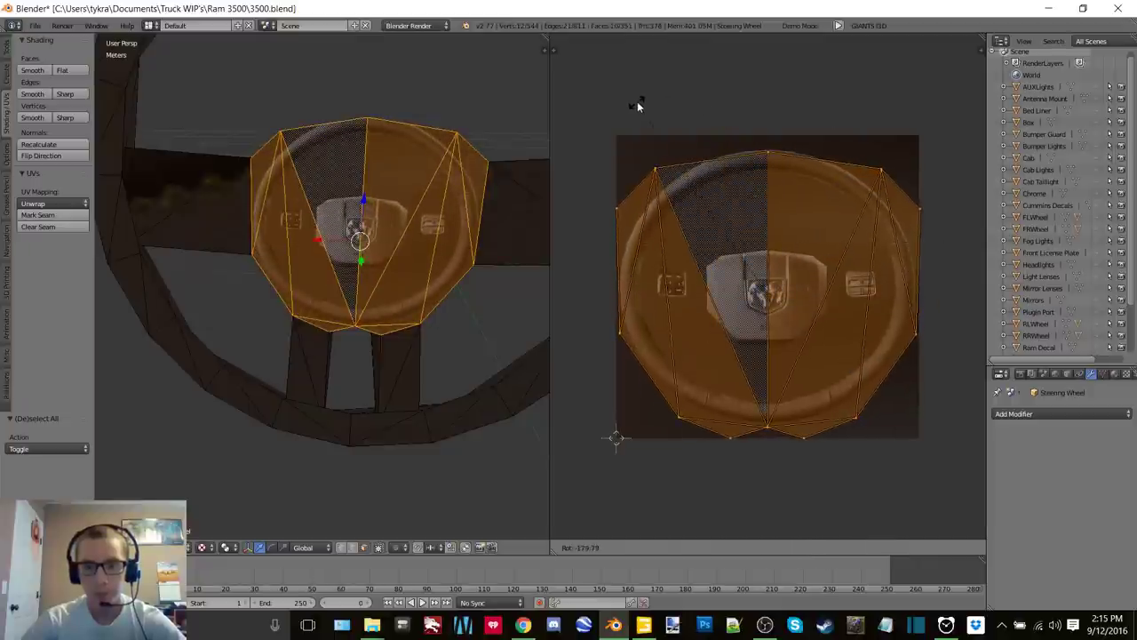
pyautogui.click(638, 99)
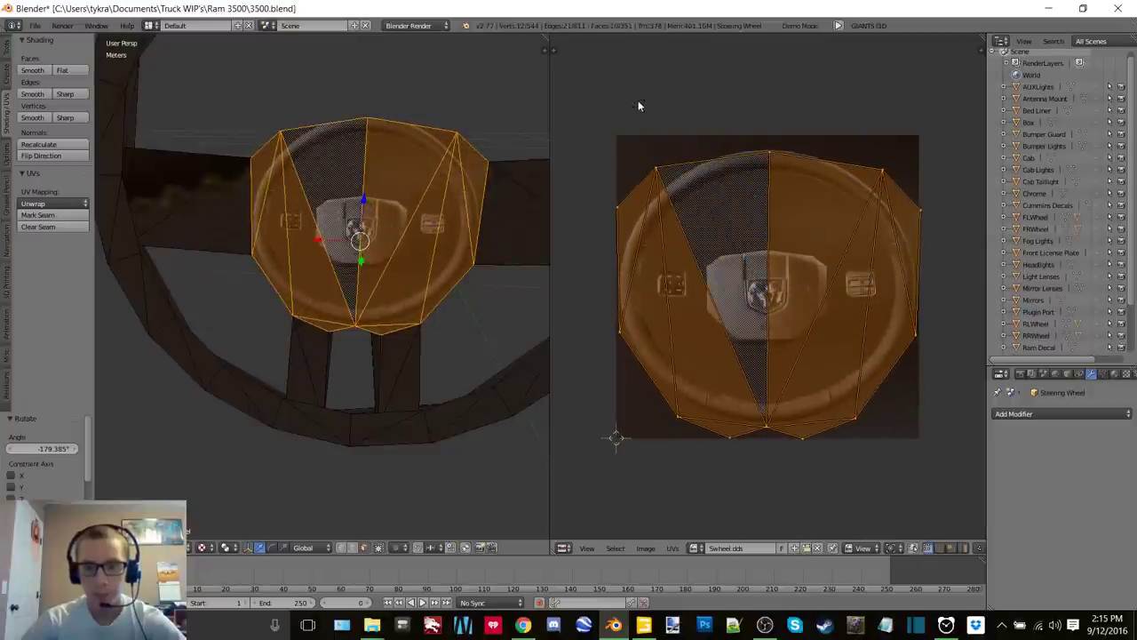
# Scale the hub's UV island to about 0.314 and centre it over the airbag cover in the steering wheel texture
pyautogui.press('s')
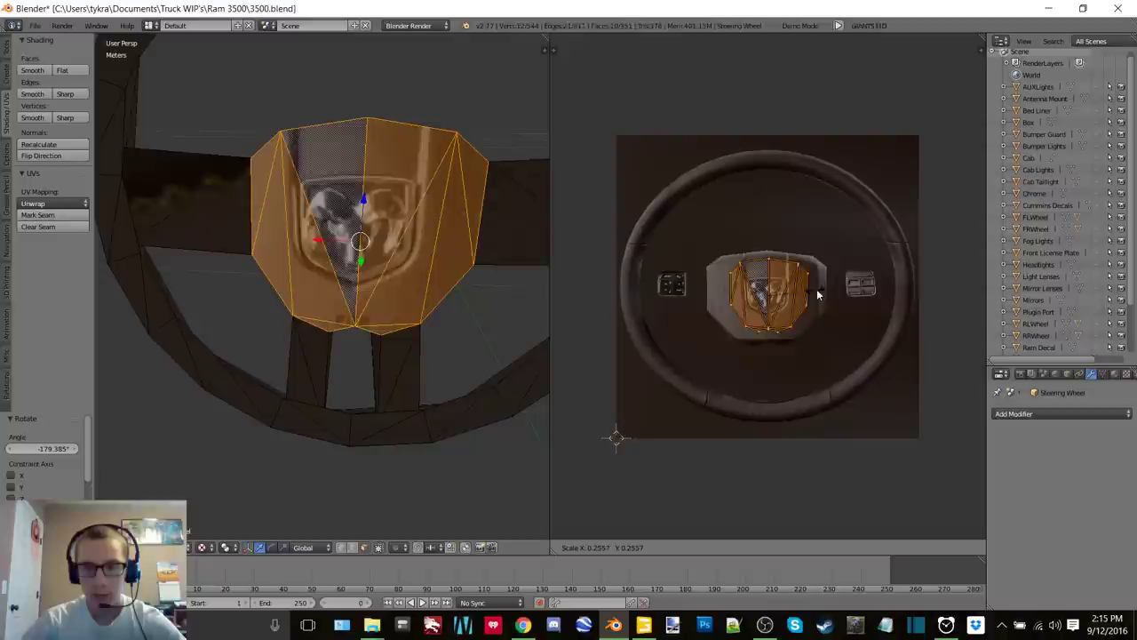
pyautogui.click(826, 293)
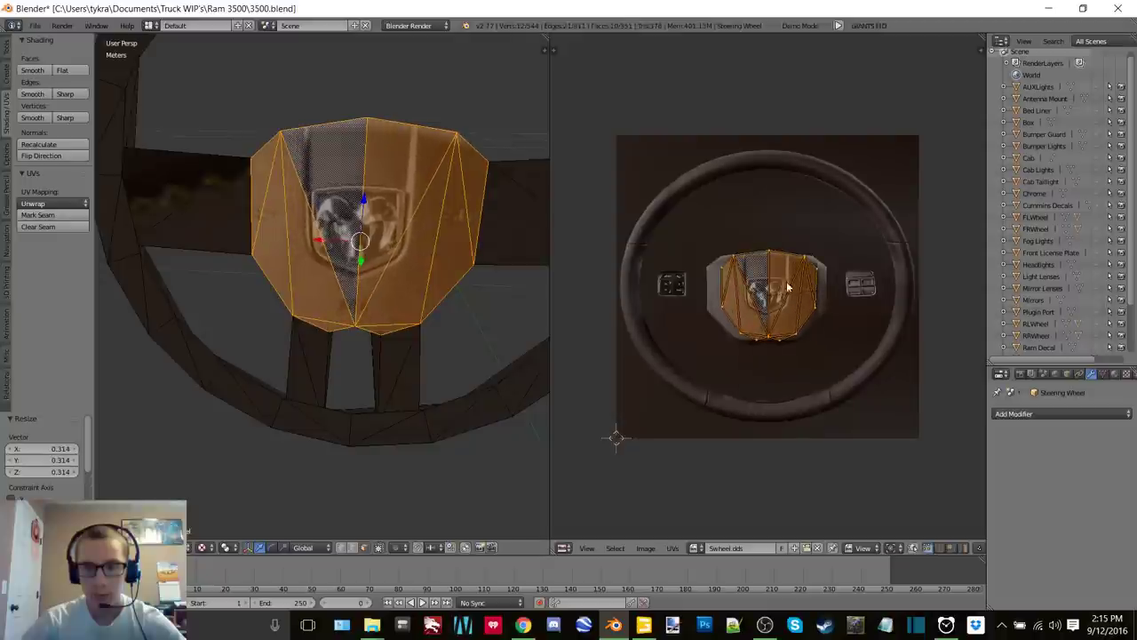
pyautogui.press('g')
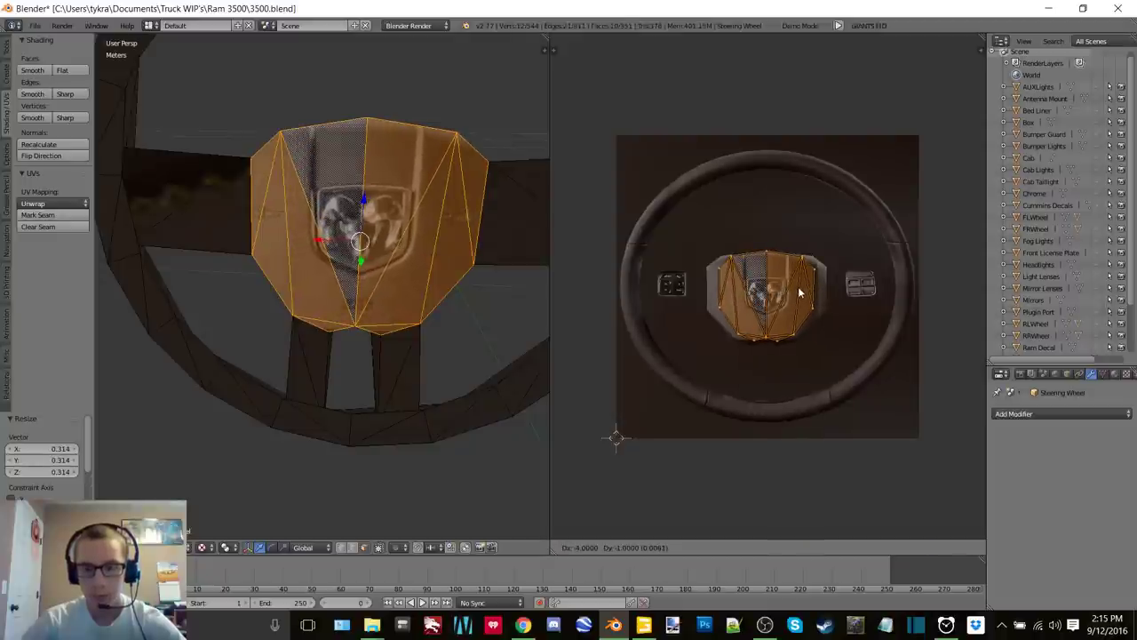
pyautogui.click(799, 293)
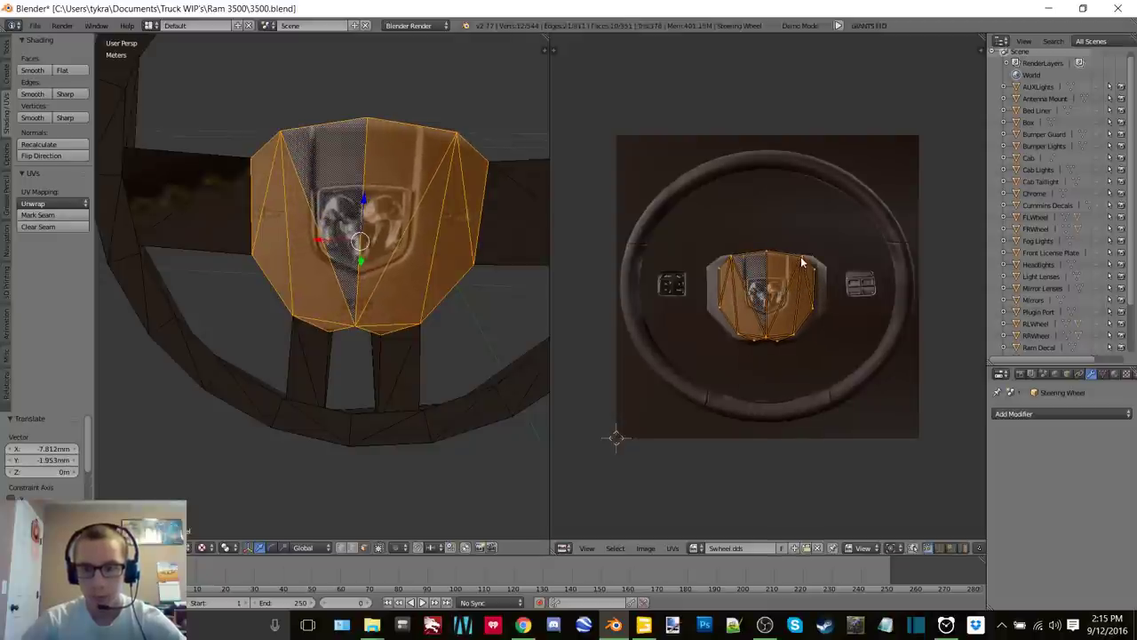
# Scale the whole hub UV island by about 1.018 and shift it about 2.5 mm in X to centre it on the Ram emblem
pyautogui.rightClick(801, 262)
pyautogui.scroll(6, 809, 267)
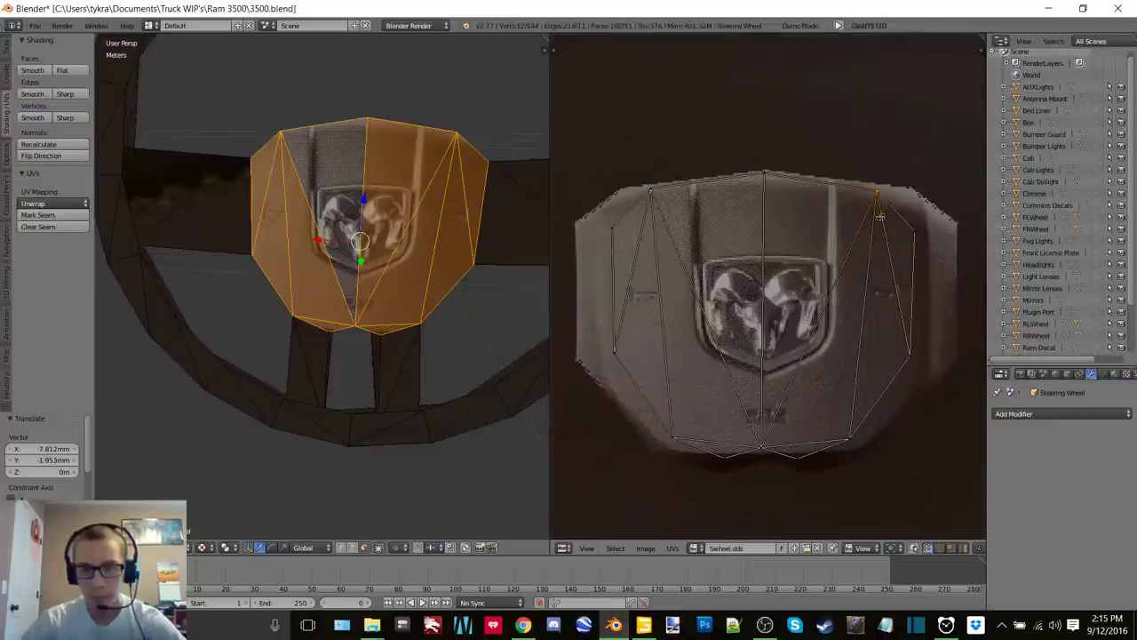
pyautogui.press('a')
pyautogui.press('a')
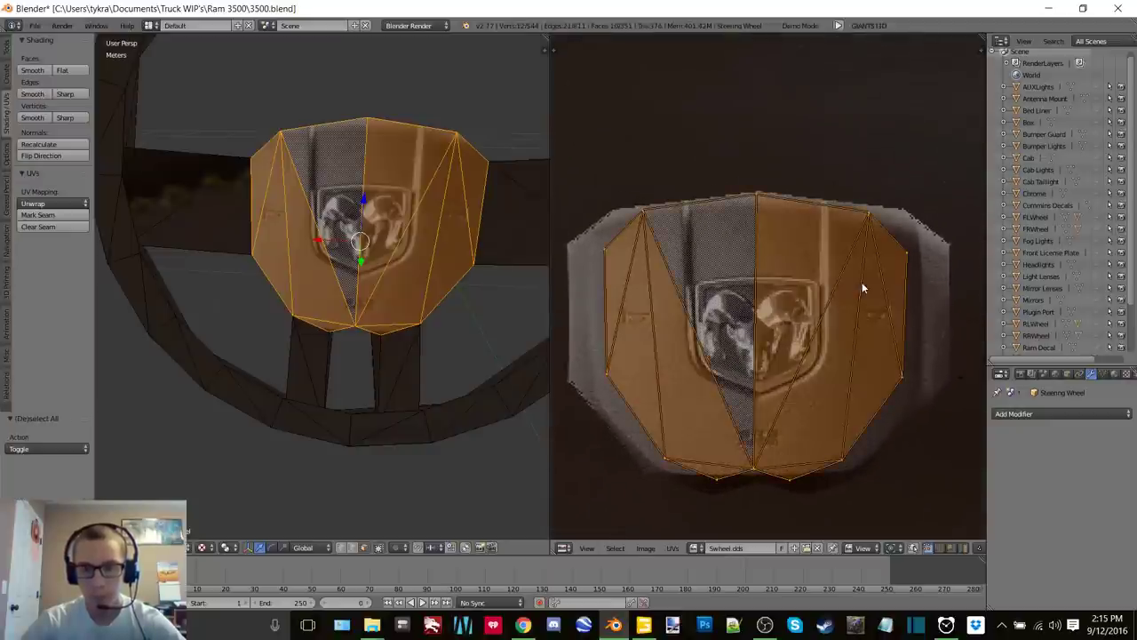
pyautogui.press('s')
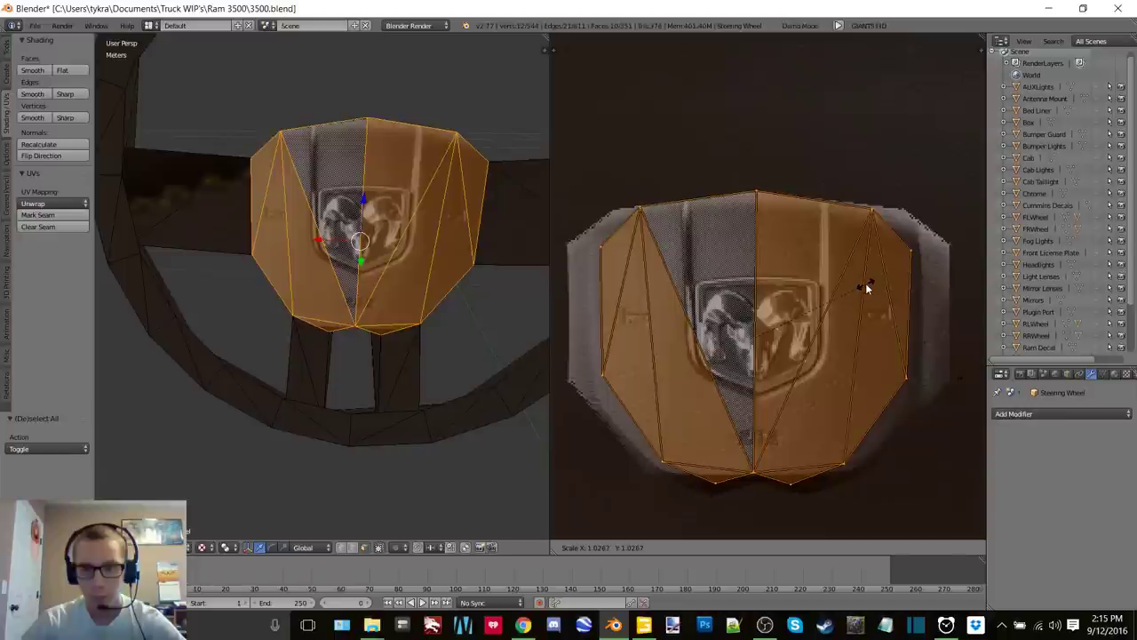
pyautogui.click(864, 282)
pyautogui.press('g')
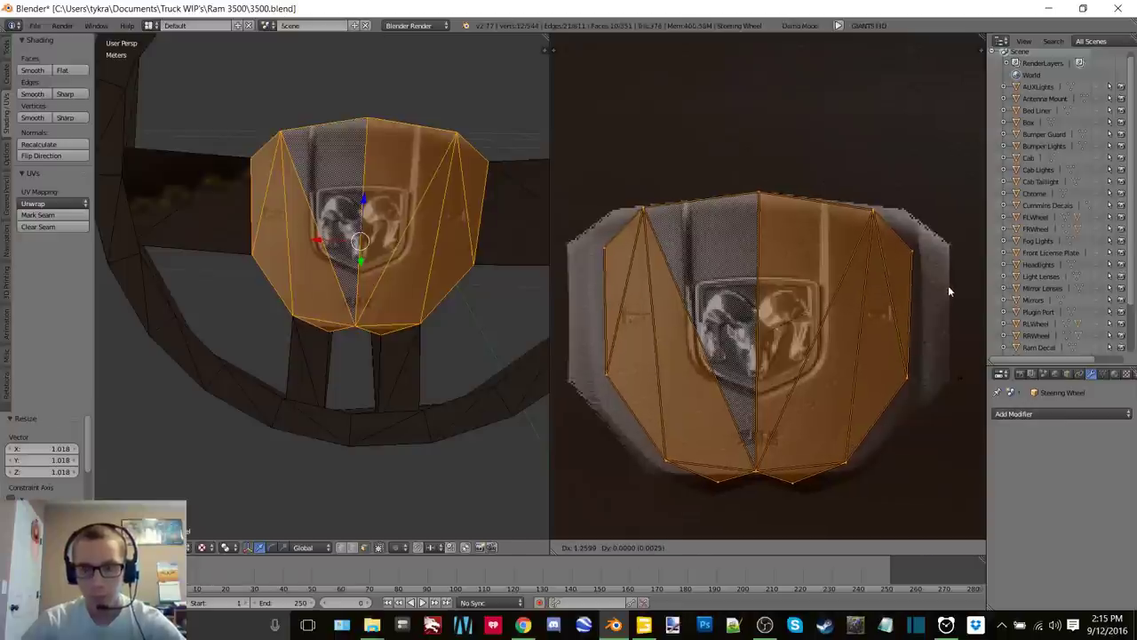
pyautogui.click(948, 285)
# Move the two upper-left UV vertices of the hub onto the airbag cover's upper-left corners in the texture
pyautogui.rightClick(642, 211)
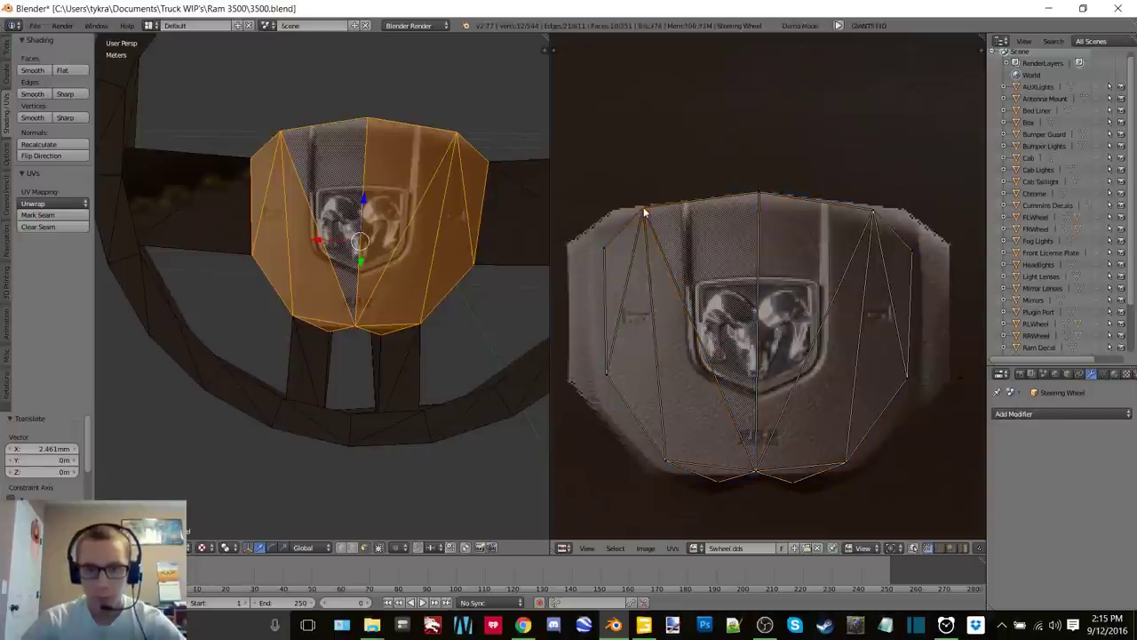
pyautogui.press('g')
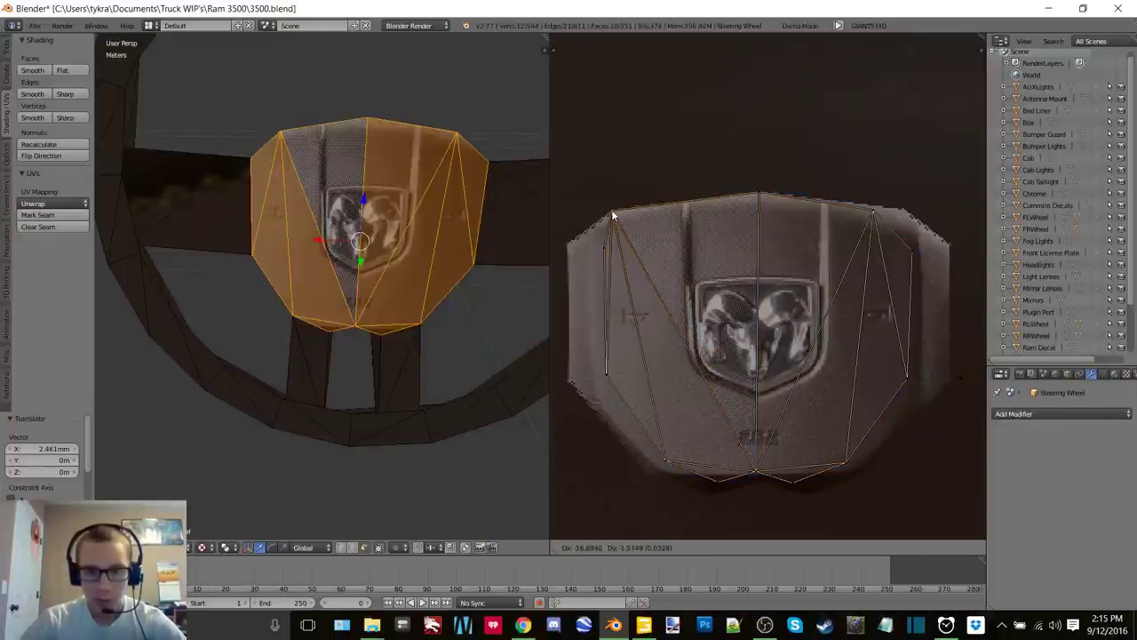
pyautogui.click(612, 211)
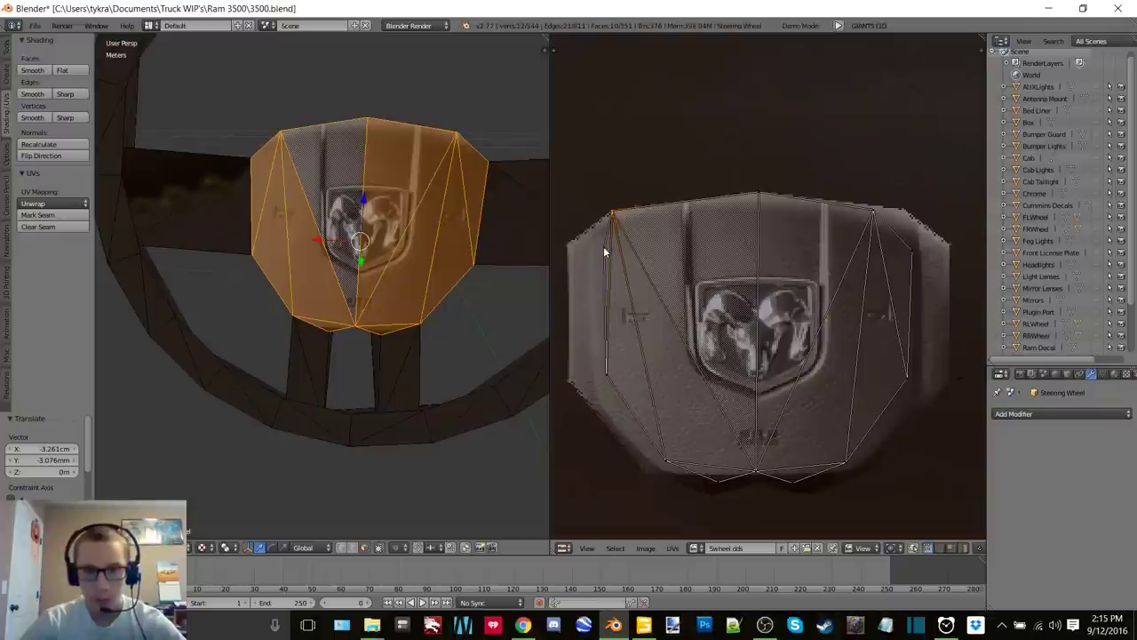
pyautogui.rightClick(604, 246)
pyautogui.press('g')
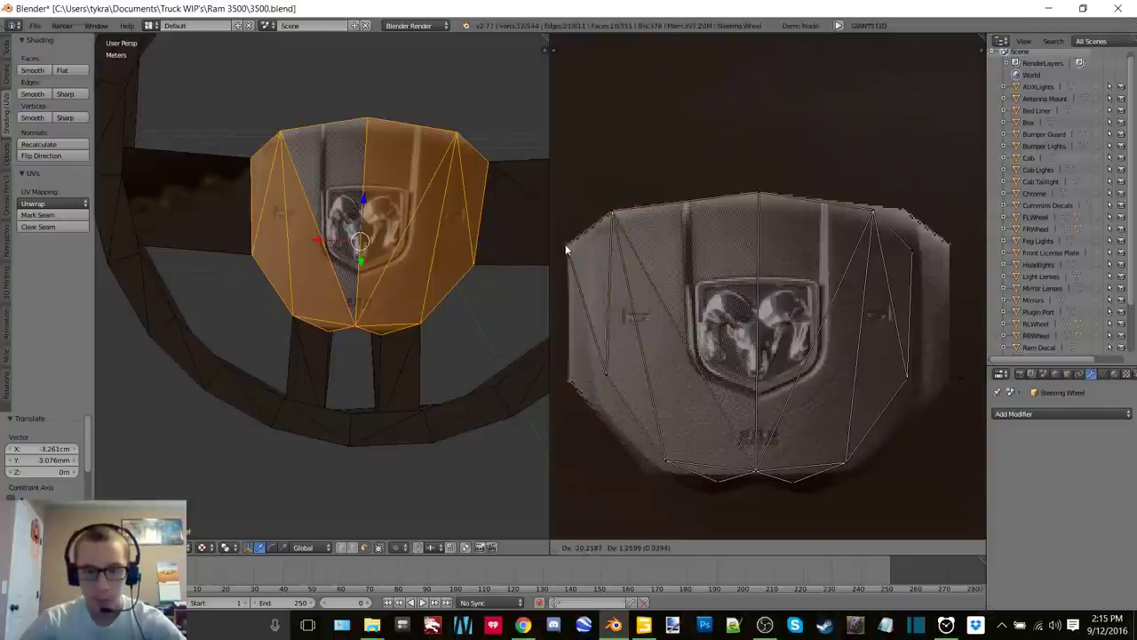
pyautogui.click(567, 249)
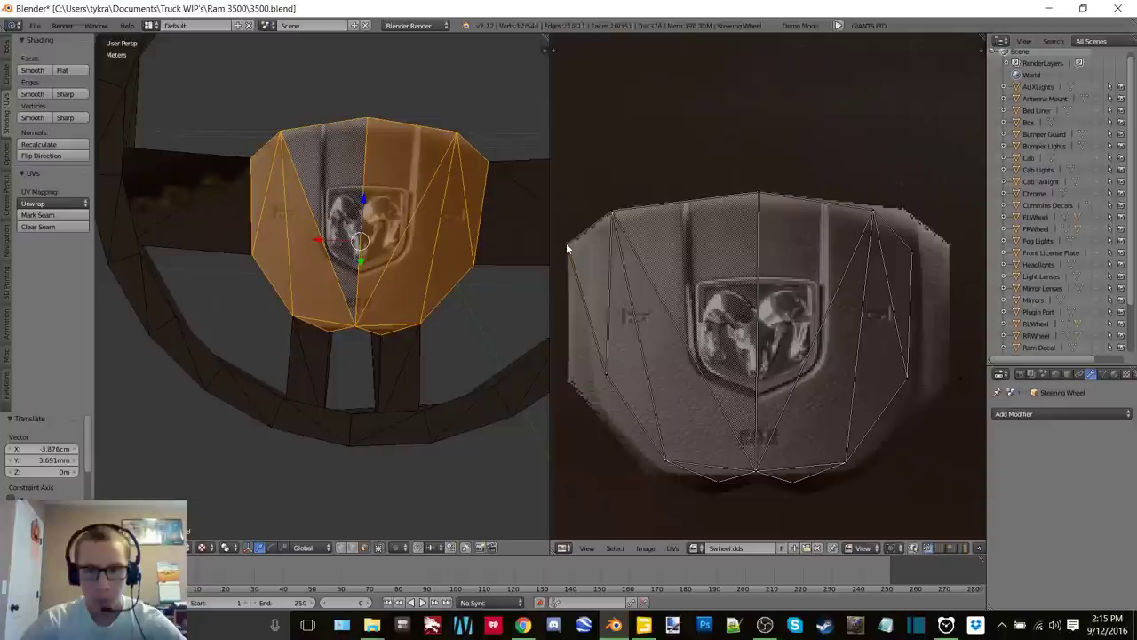
pyautogui.rightClick(611, 214)
pyautogui.press('g')
pyautogui.click(613, 214)
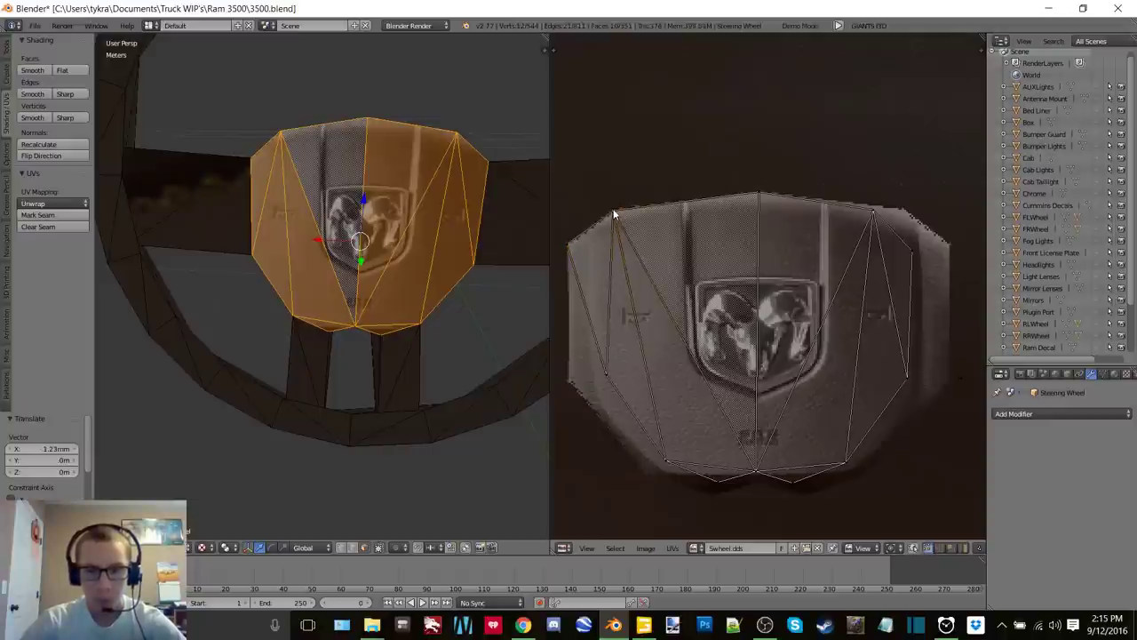
# Move the hub's two lower-left UV vertices outward onto the lower-left outline of the airbag cover
pyautogui.rightClick(608, 378)
pyautogui.press('g')
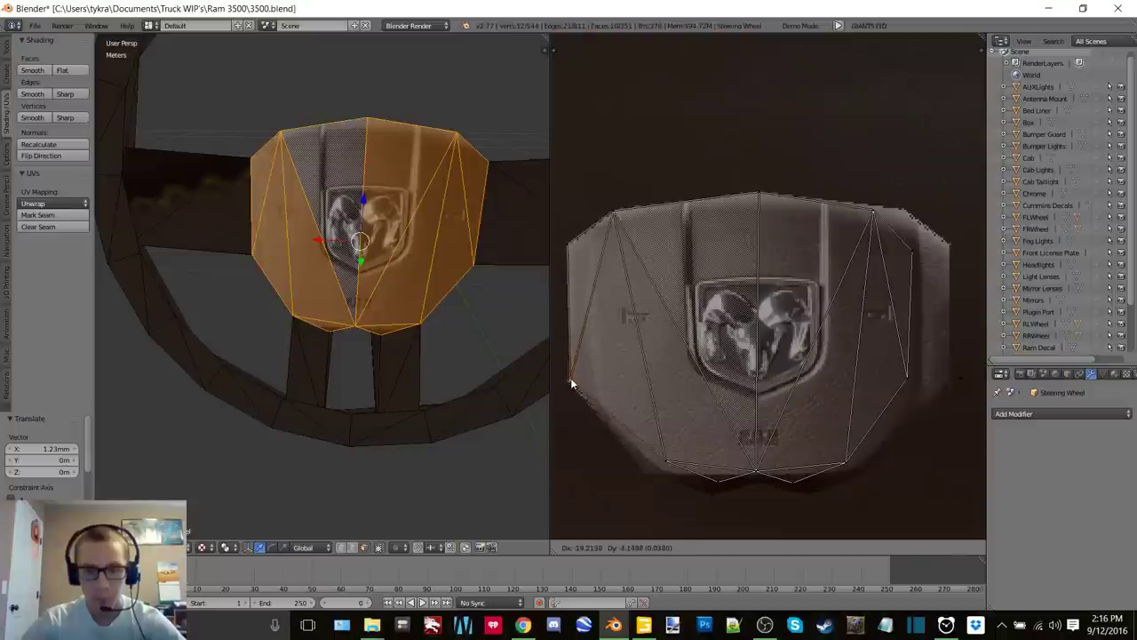
pyautogui.click(571, 379)
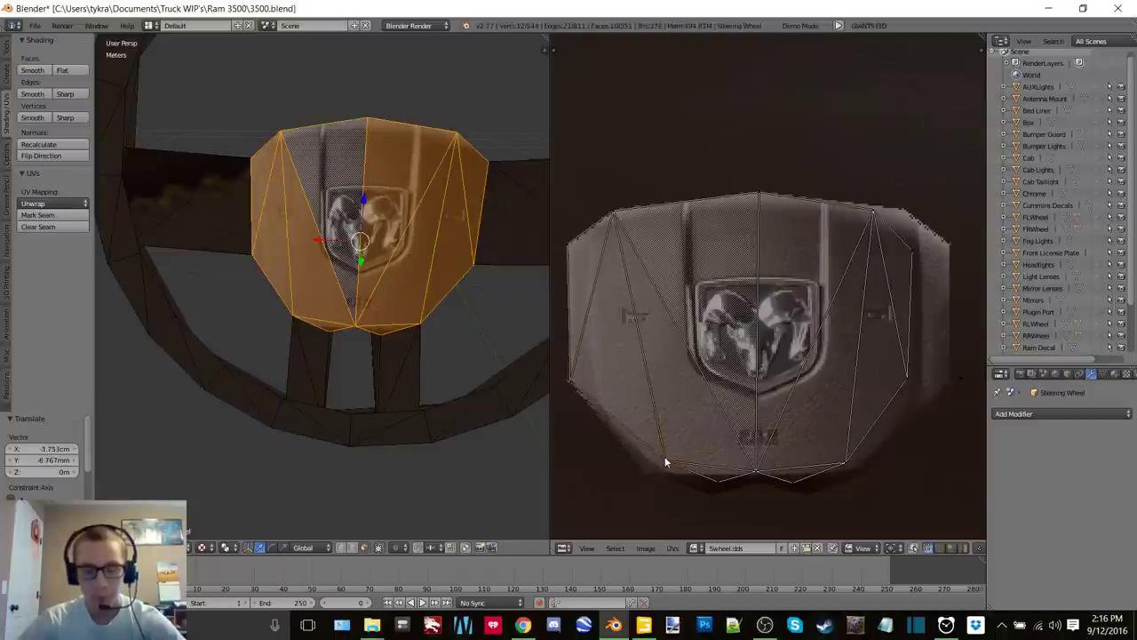
pyautogui.rightClick(665, 462)
pyautogui.press('g')
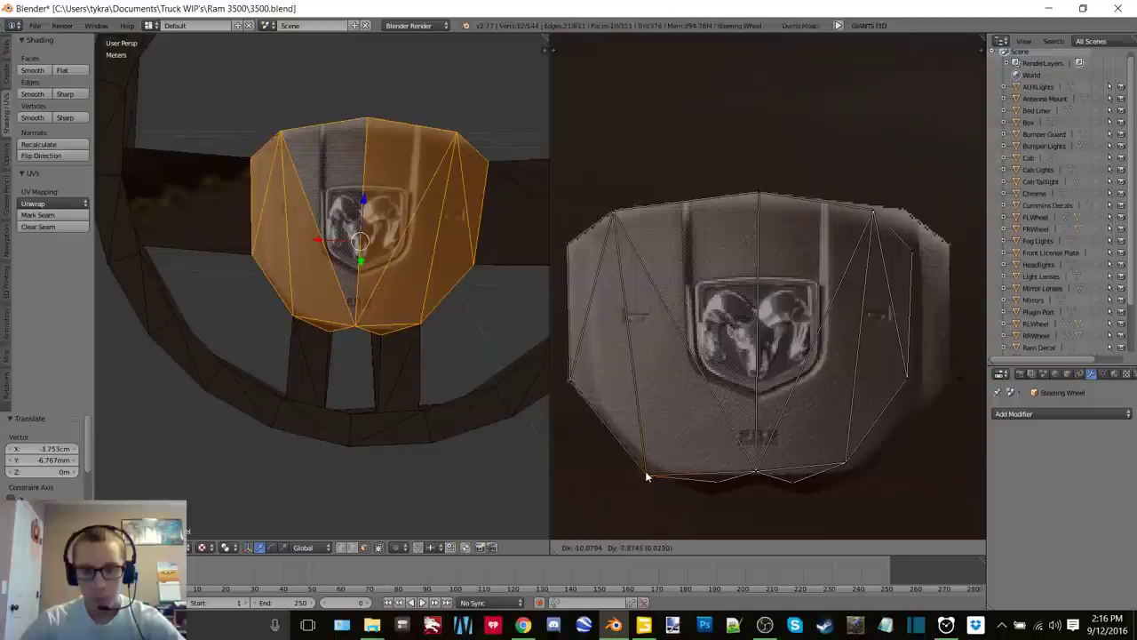
pyautogui.click(648, 477)
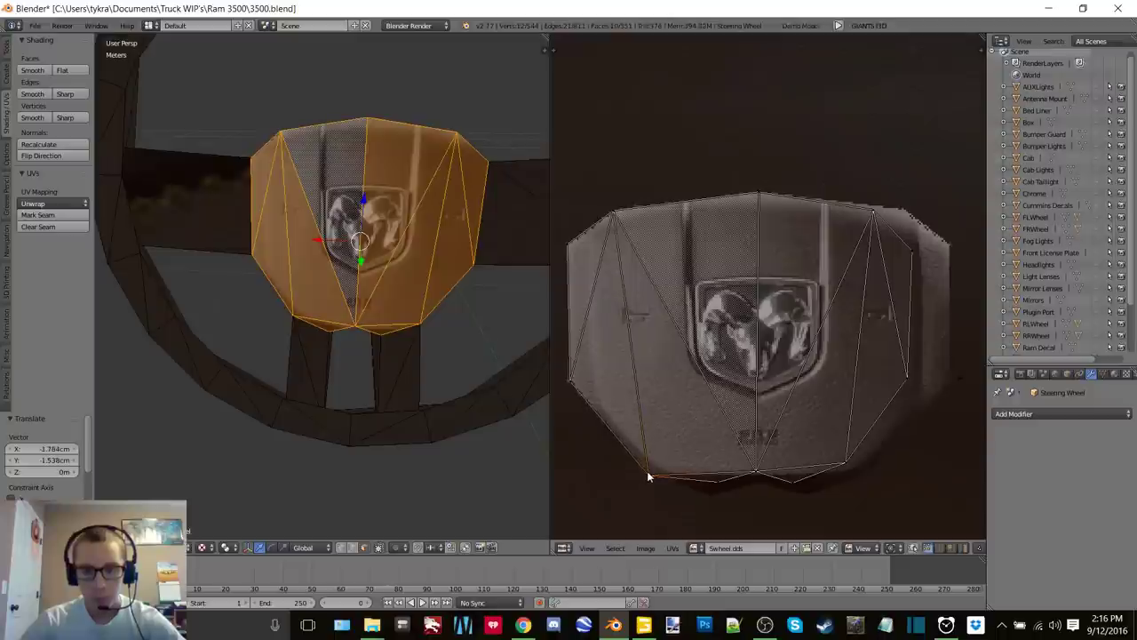
# Lower the hub's two bottom tip UV vertices and the centre notch vertex to meet the airbag cover's bottom edge
pyautogui.rightClick(718, 485)
pyautogui.press('g')
pyautogui.click(711, 498)
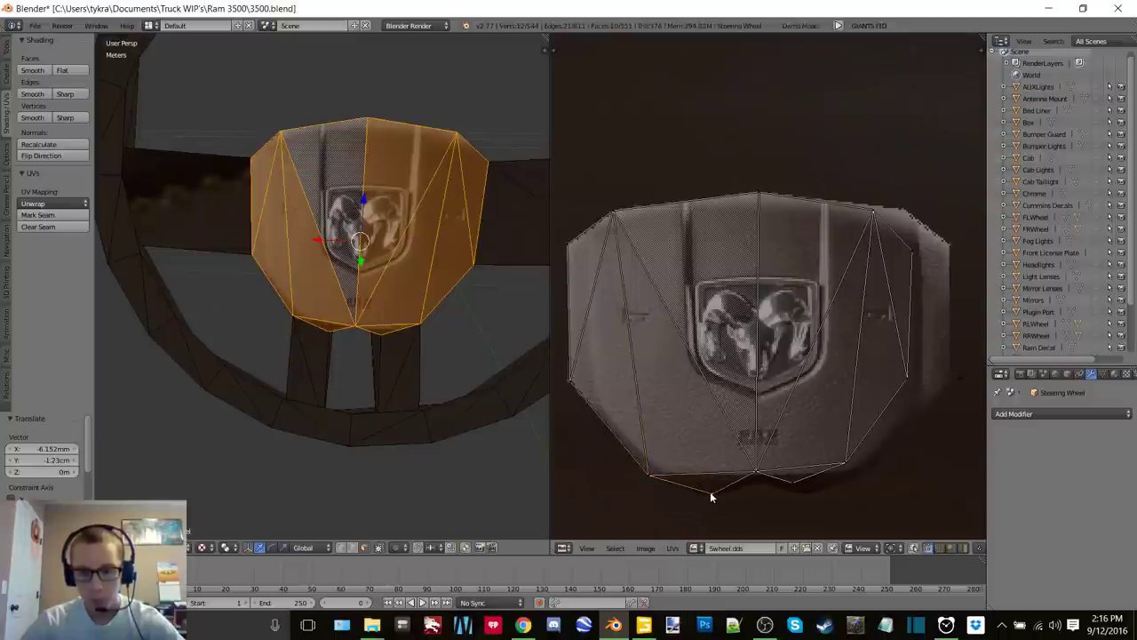
pyautogui.rightClick(793, 485)
pyautogui.press('g')
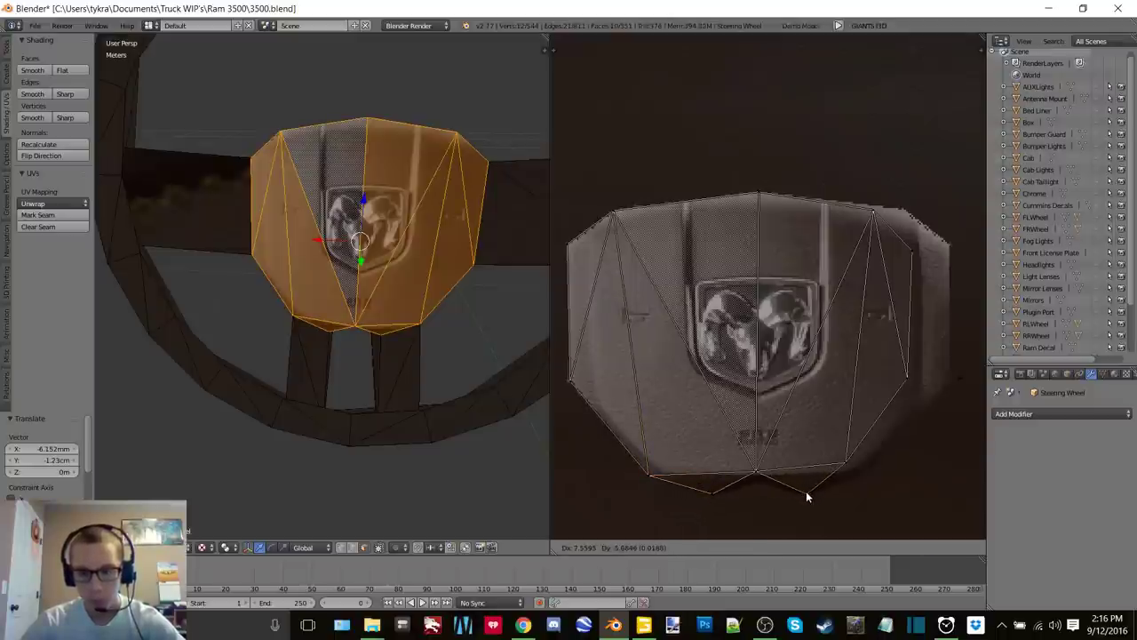
pyautogui.click(806, 490)
pyautogui.rightClick(754, 472)
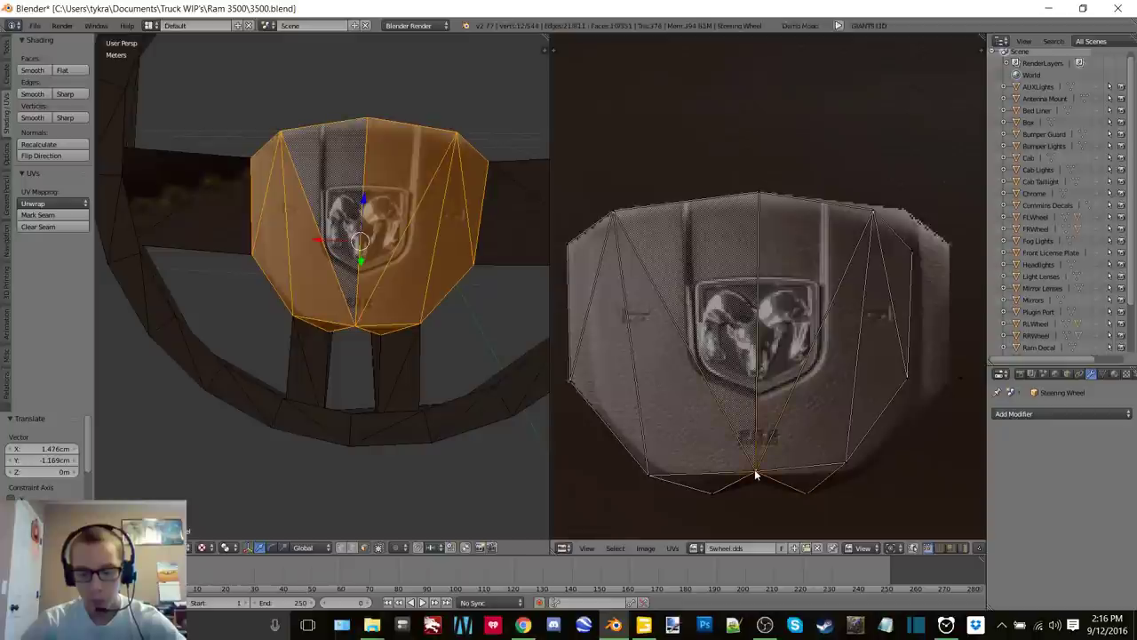
pyautogui.press('g')
pyautogui.click(760, 479)
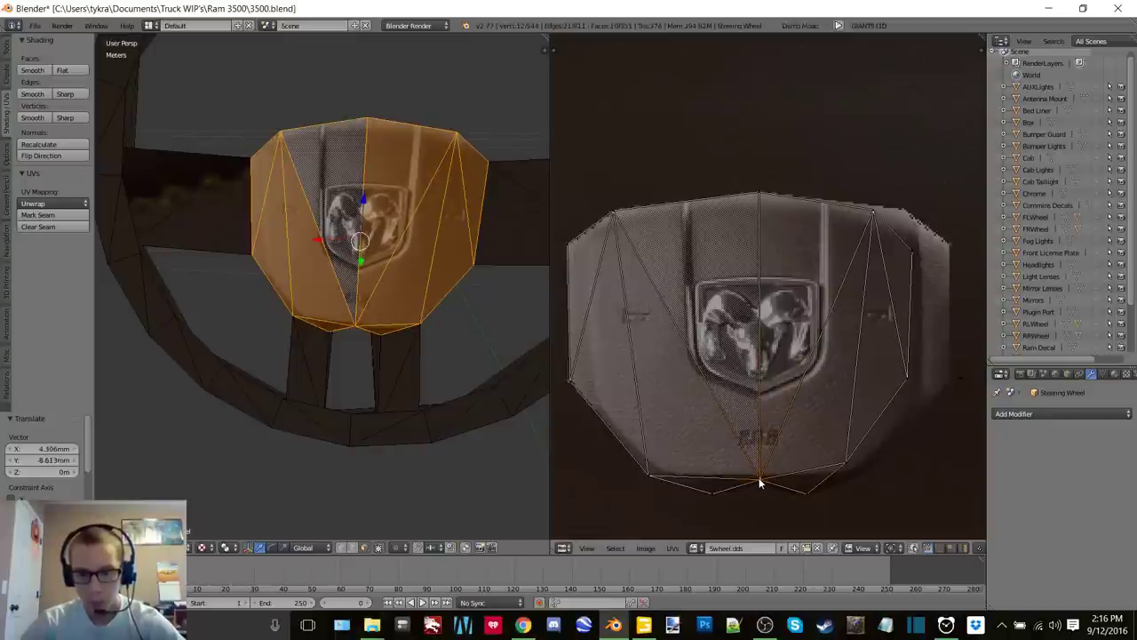
# Move the hub's two lower-right UV vertices outward onto the lower-right outline of the airbag cover
pyautogui.rightClick(847, 464)
pyautogui.press('g')
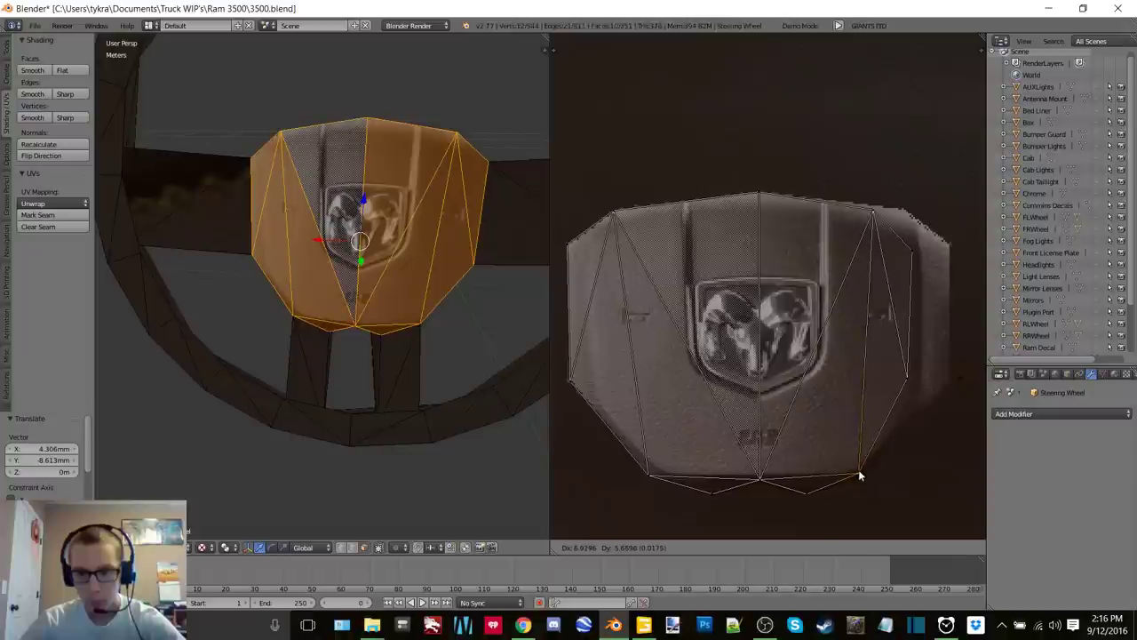
pyautogui.click(860, 474)
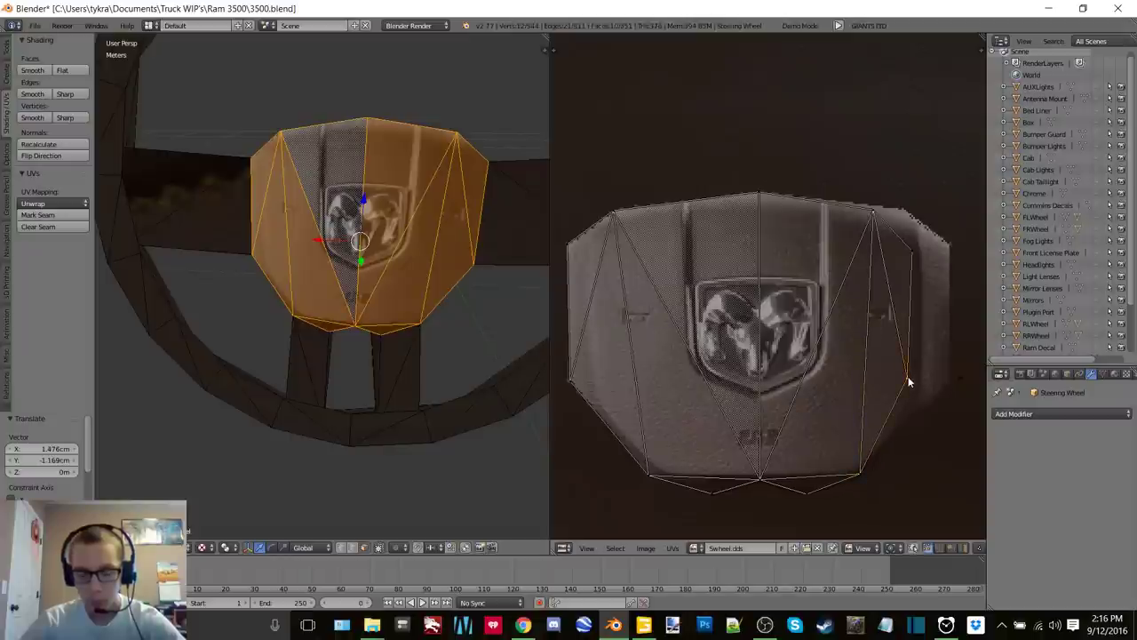
pyautogui.press('g')
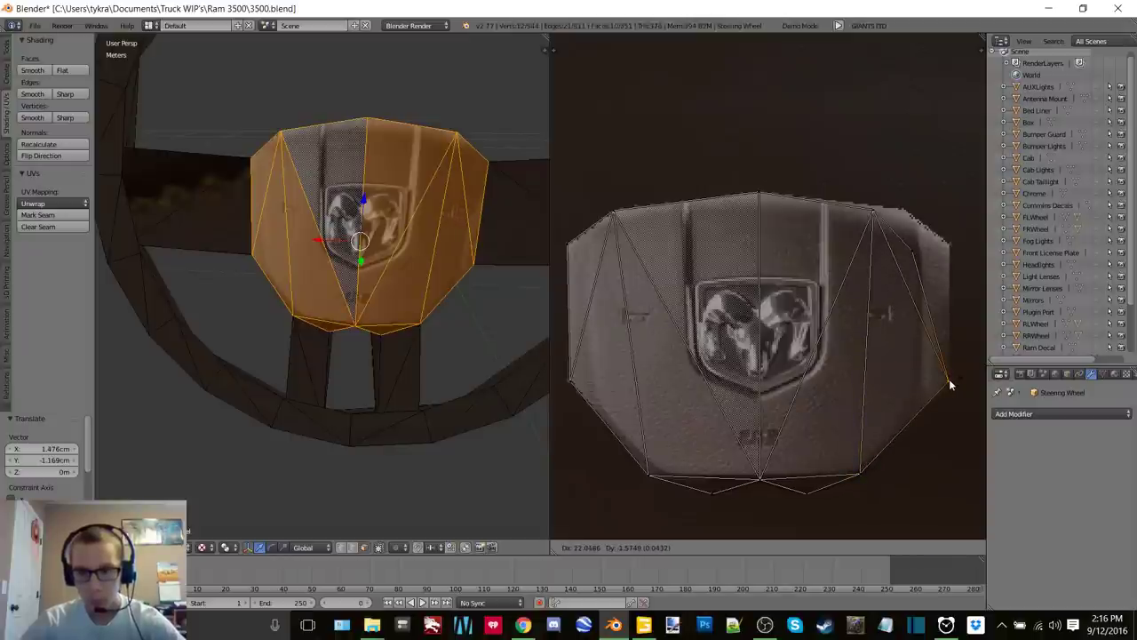
pyautogui.click(948, 384)
# Move the hub's two upper-right UV vertices onto the airbag cover's upper-right corners in the texture
pyautogui.rightClick(912, 249)
pyautogui.press('g')
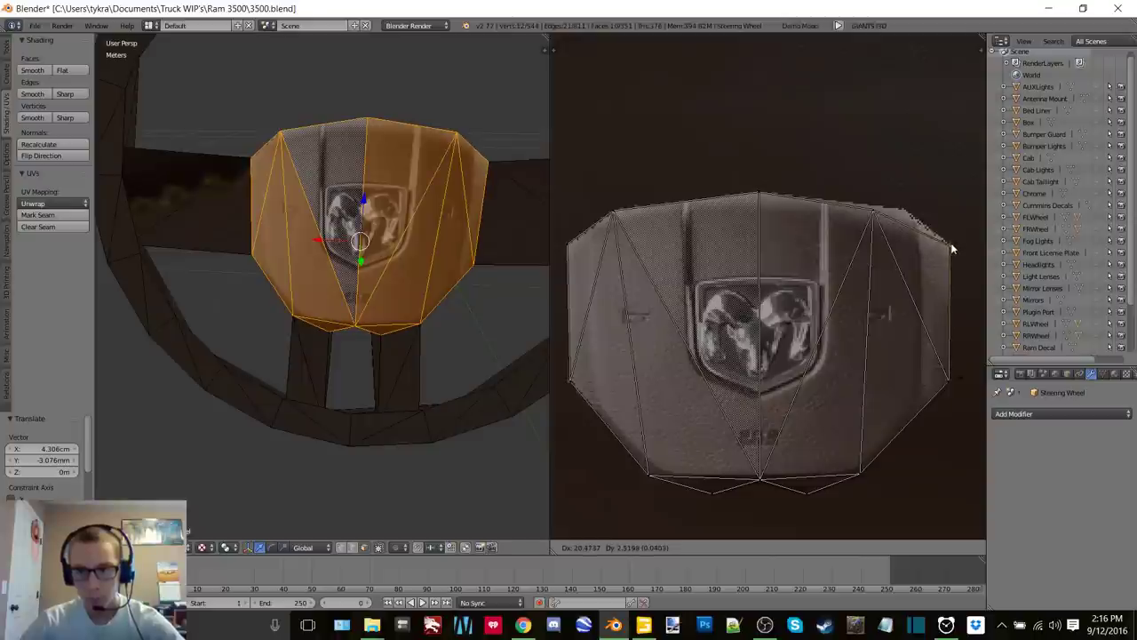
pyautogui.click(949, 246)
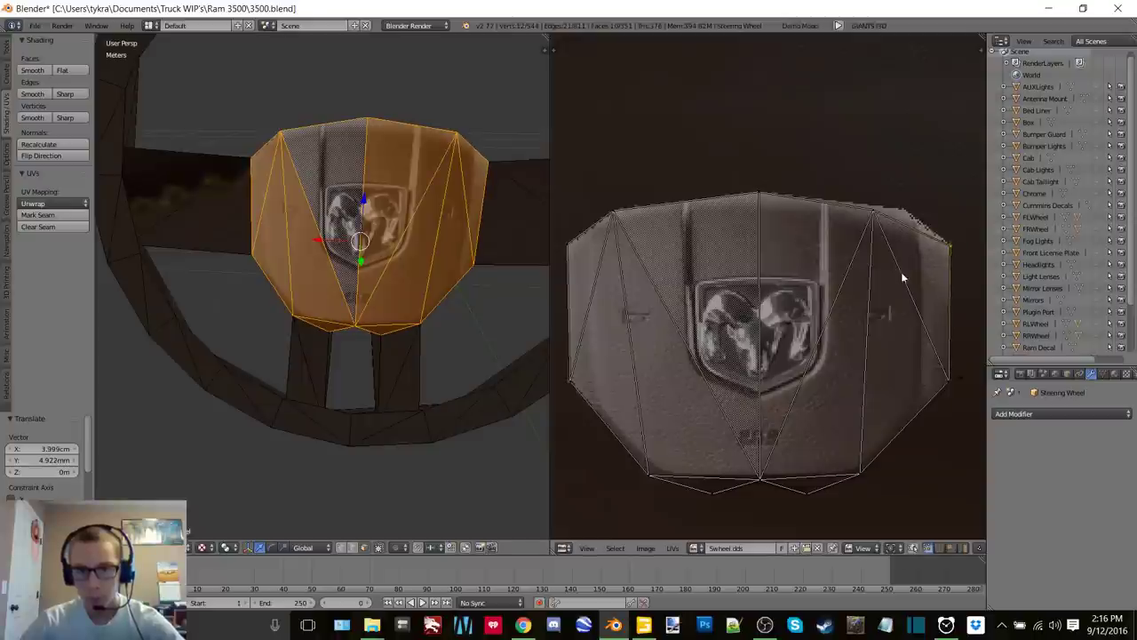
pyautogui.rightClick(873, 215)
pyautogui.press('g')
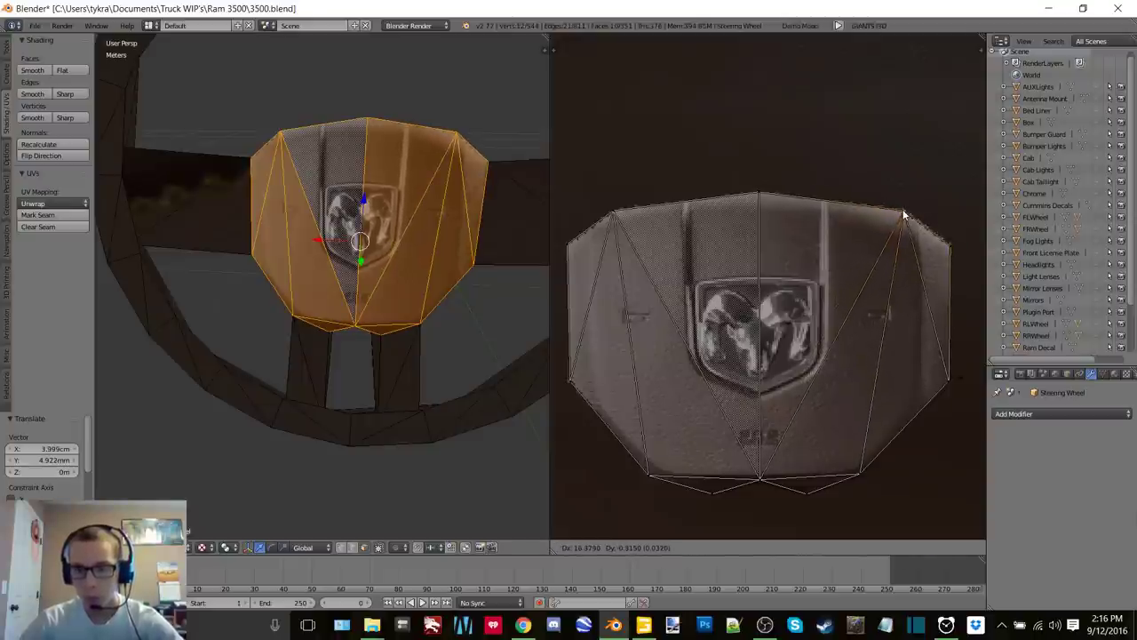
pyautogui.click(905, 215)
# Deselect the hub faces and check the textured steering wheel in Object Mode
pyautogui.press('Home')
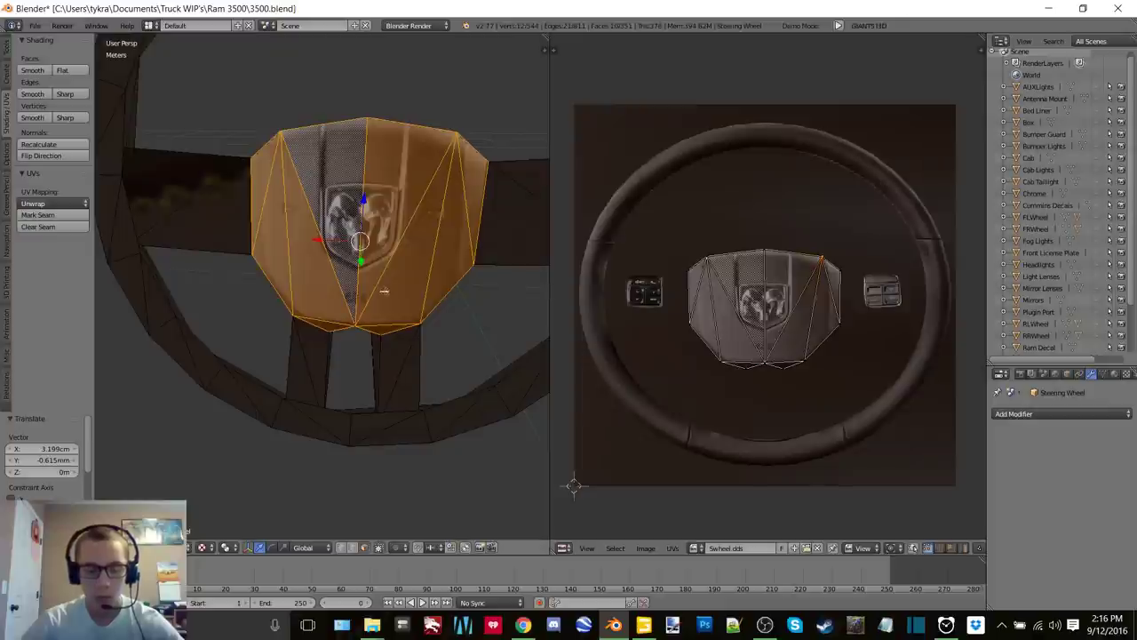
pyautogui.press('a')
pyautogui.scroll(-3, 384, 290)
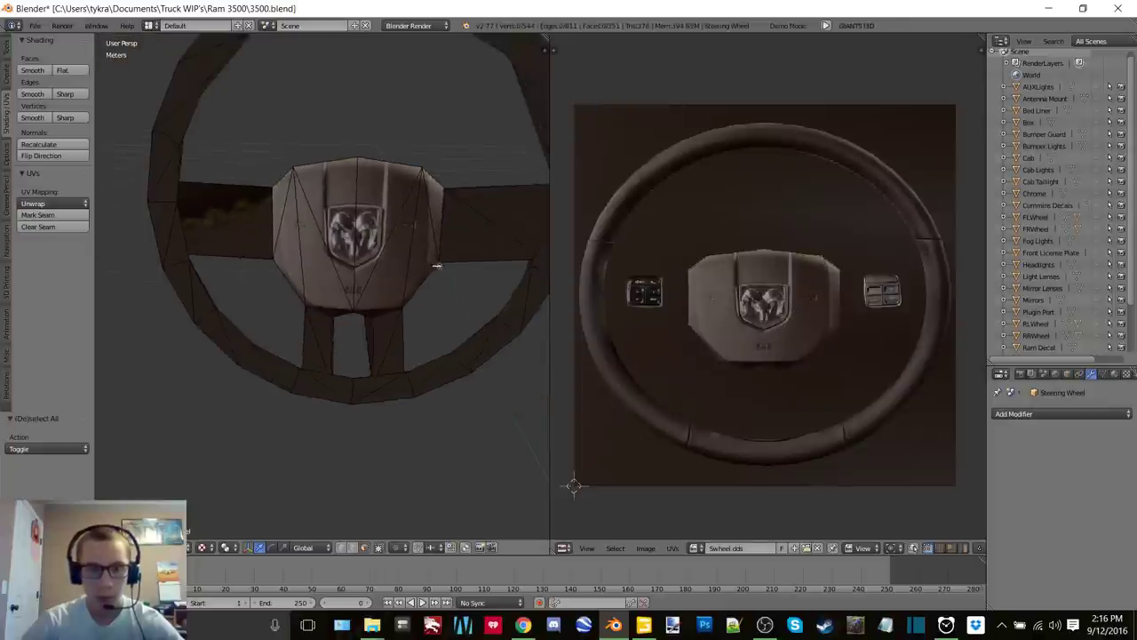
pyautogui.press('Tab')
pyautogui.click(350, 265)
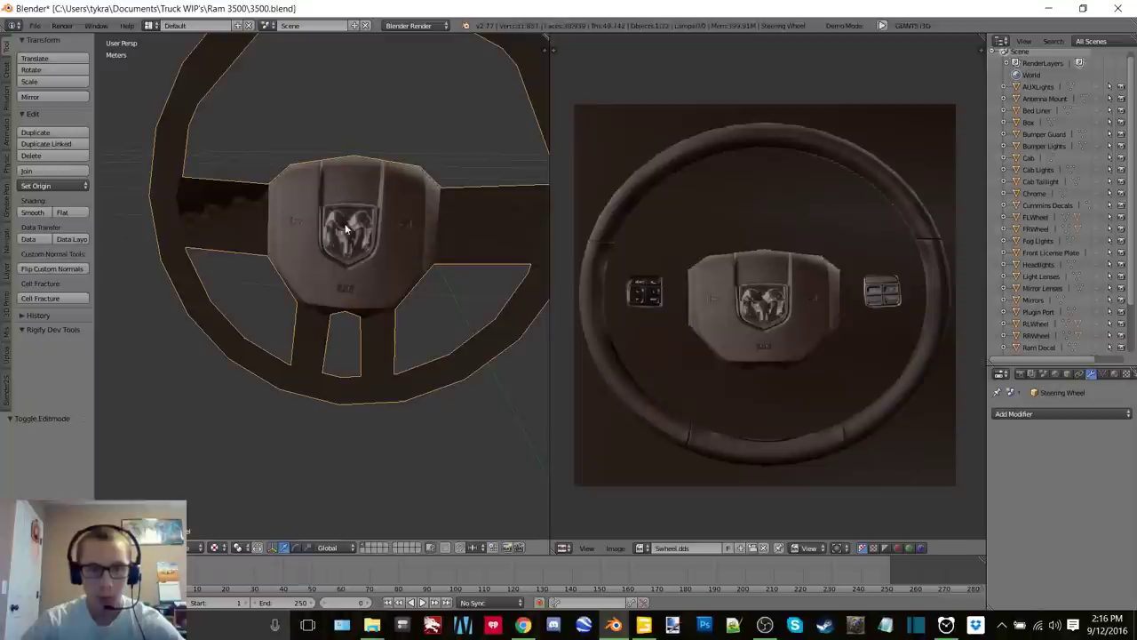
# Return to Edit Mode and select the two front faces of the steering wheel's right spoke
pyautogui.press('Tab')
pyautogui.click(464, 250)
pyautogui.scroll(1, 469, 251)
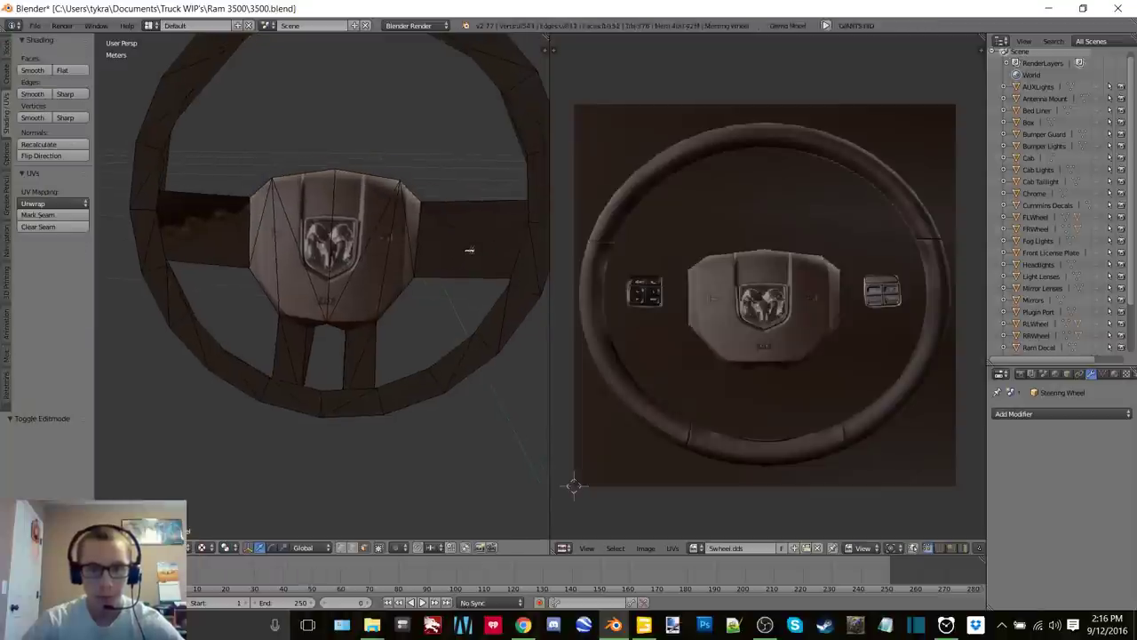
pyautogui.rightClick(469, 250)
pyautogui.keyDown('shift'); pyautogui.rightClick(487, 231); pyautogui.keyUp('shift')
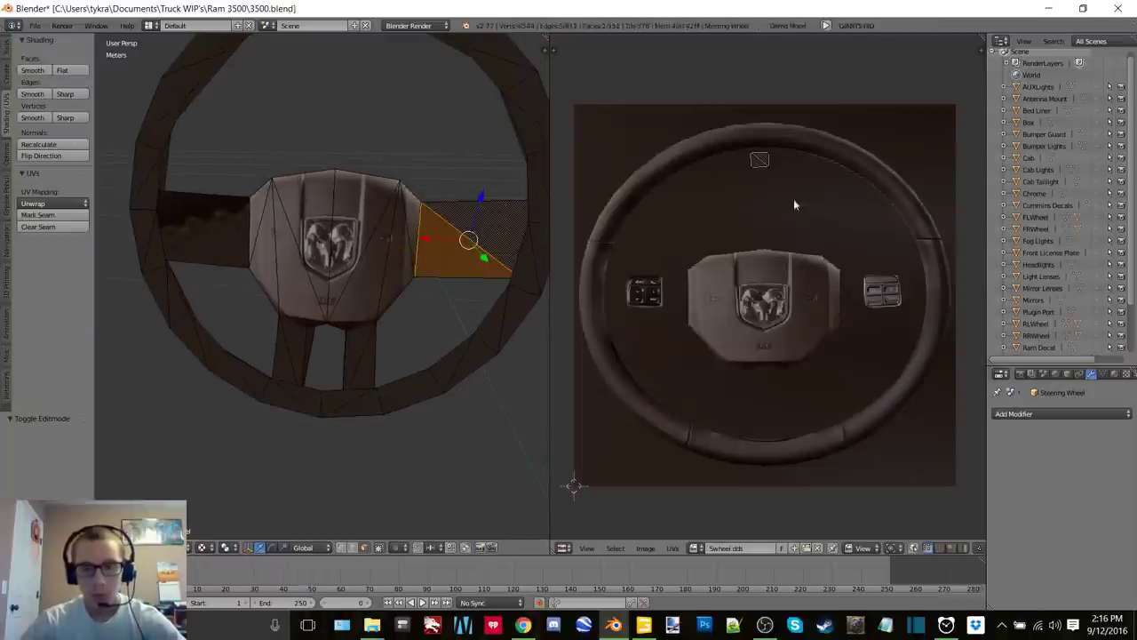
# Move the right spoke's UVs onto the right-hand button cluster in the texture and scale them by about 1.994
pyautogui.scroll(1, 742, 168)
pyautogui.scroll(1, 823, 151)
pyautogui.scroll(-1, 771, 136)
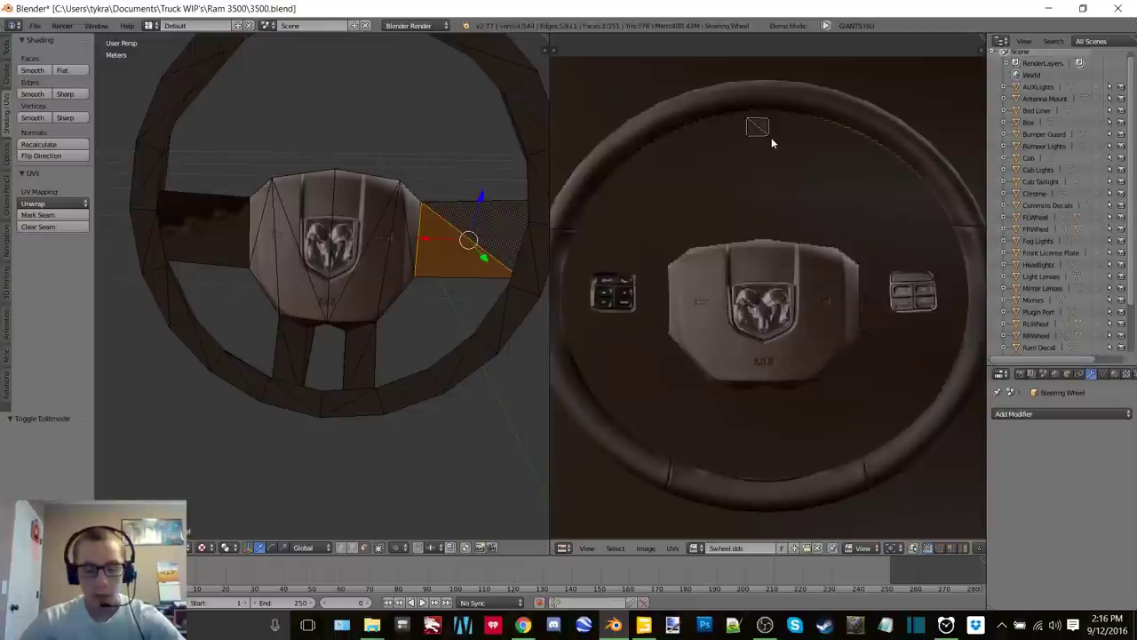
pyautogui.press('a')
pyautogui.press('g')
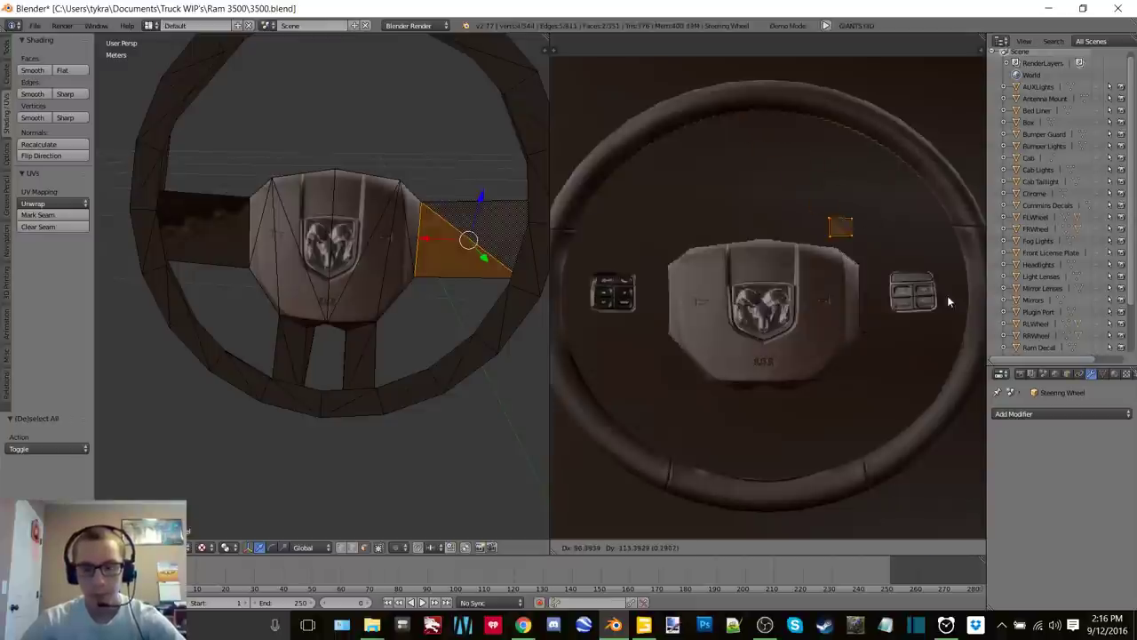
pyautogui.click(562, 348)
pyautogui.scroll(-1, 909, 311)
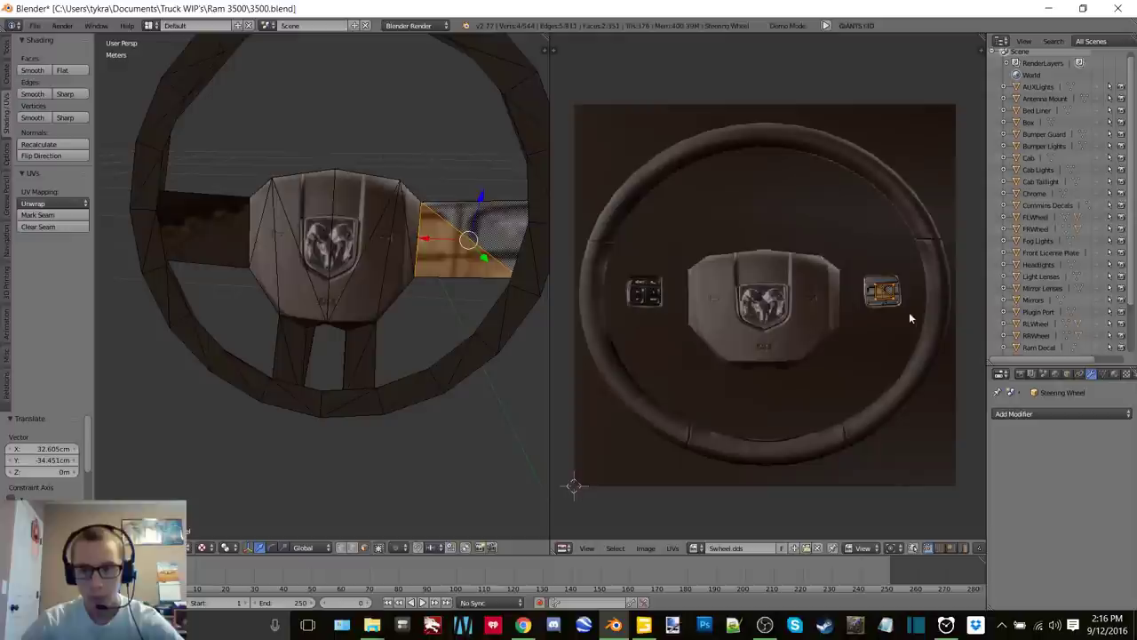
pyautogui.press('s')
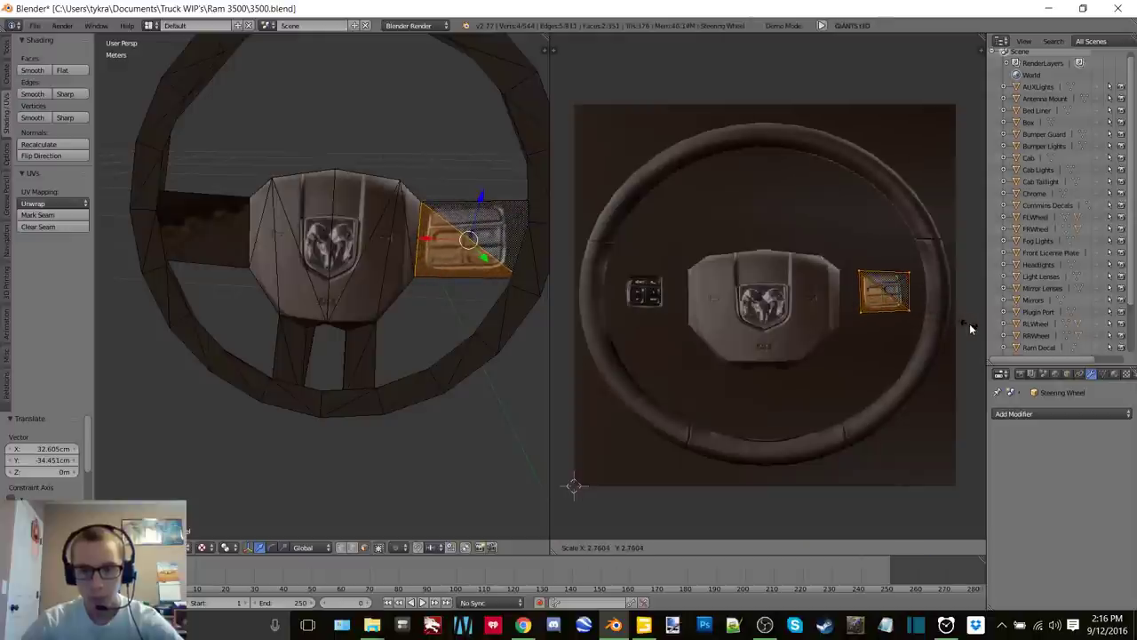
pyautogui.click(945, 316)
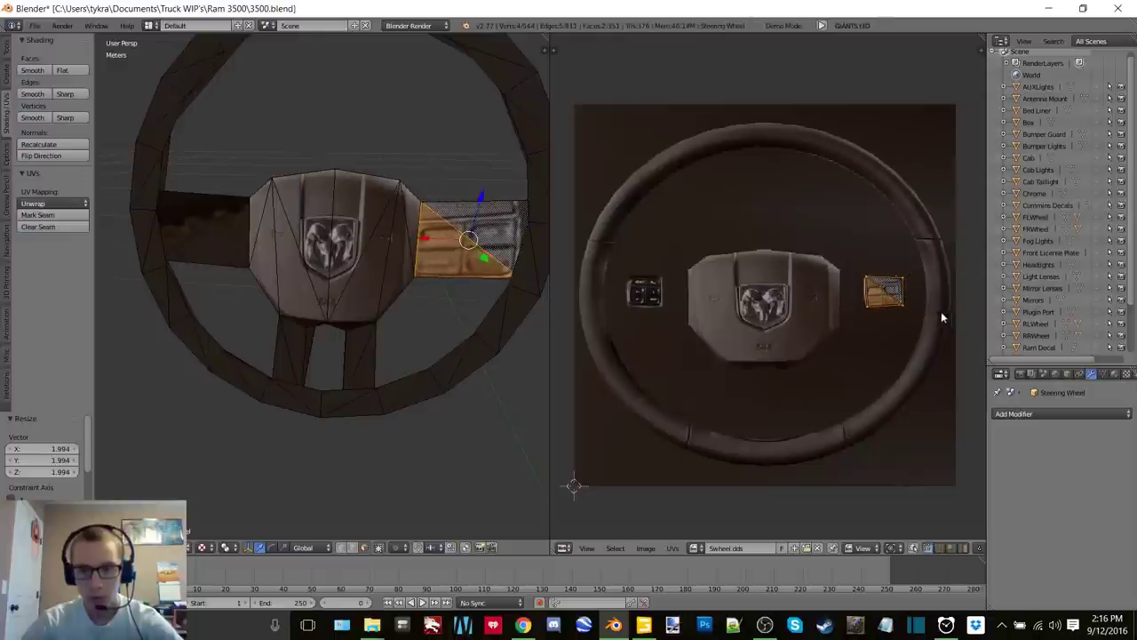
# Move the upper-left UV corner of the right spoke's faces out to the matching corner of the button graphic
pyautogui.scroll(3, 940, 310)
pyautogui.moveTo(725, 298); pyautogui.dragTo(618, 288, button='middle')
pyautogui.scroll(4, 815, 287)
pyautogui.moveTo(814, 287); pyautogui.dragTo(863, 301, button='middle')
pyautogui.rightClick(677, 233)
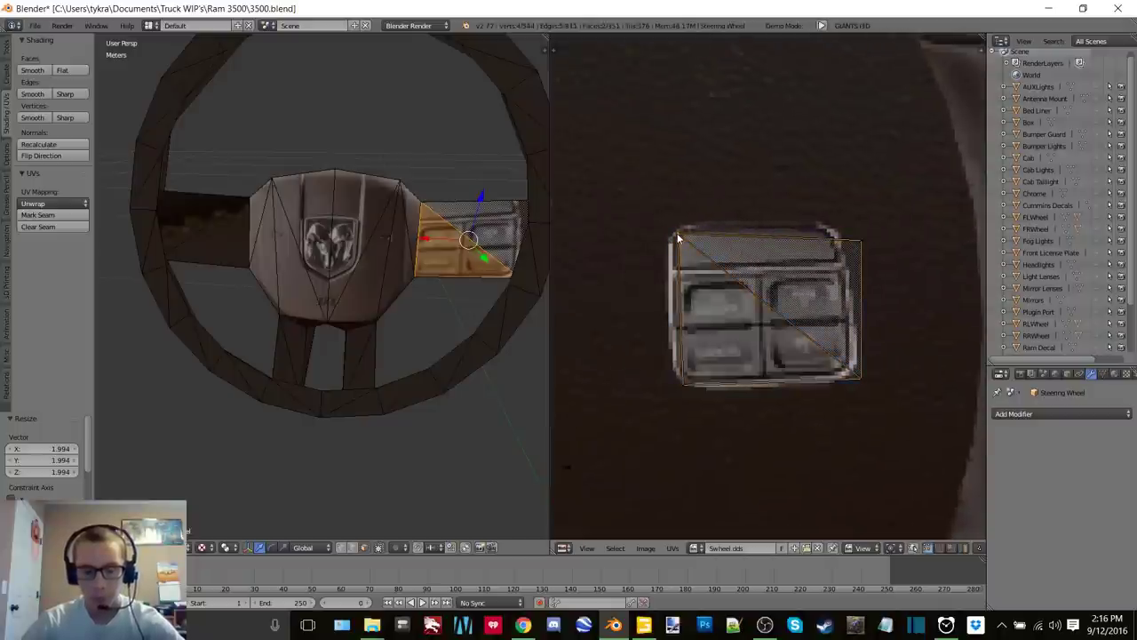
pyautogui.press('g')
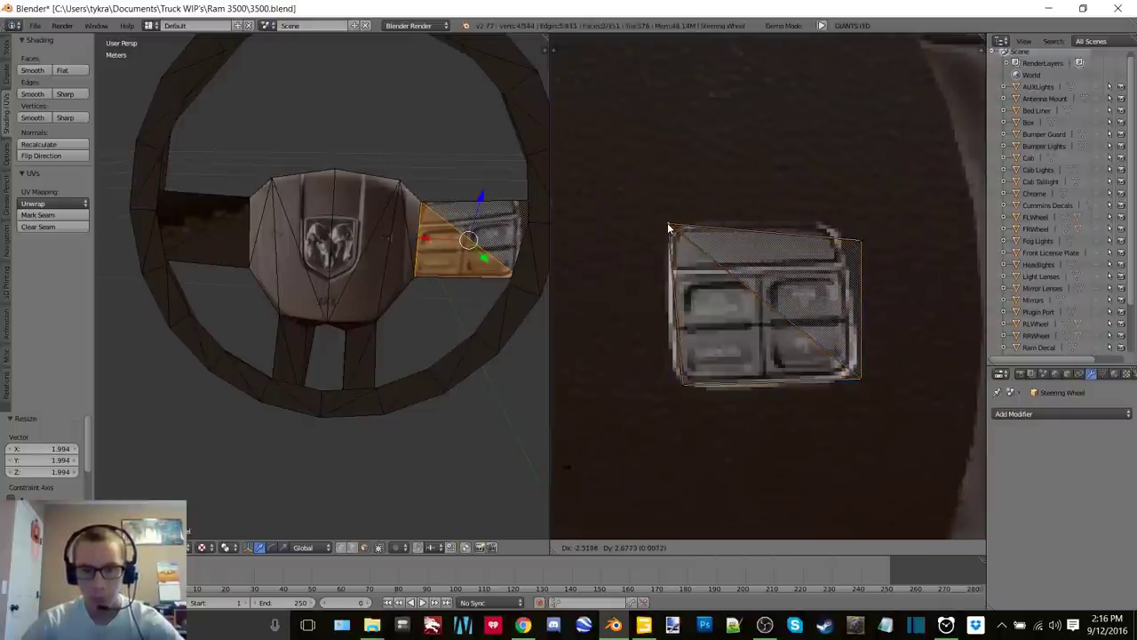
pyautogui.click(669, 228)
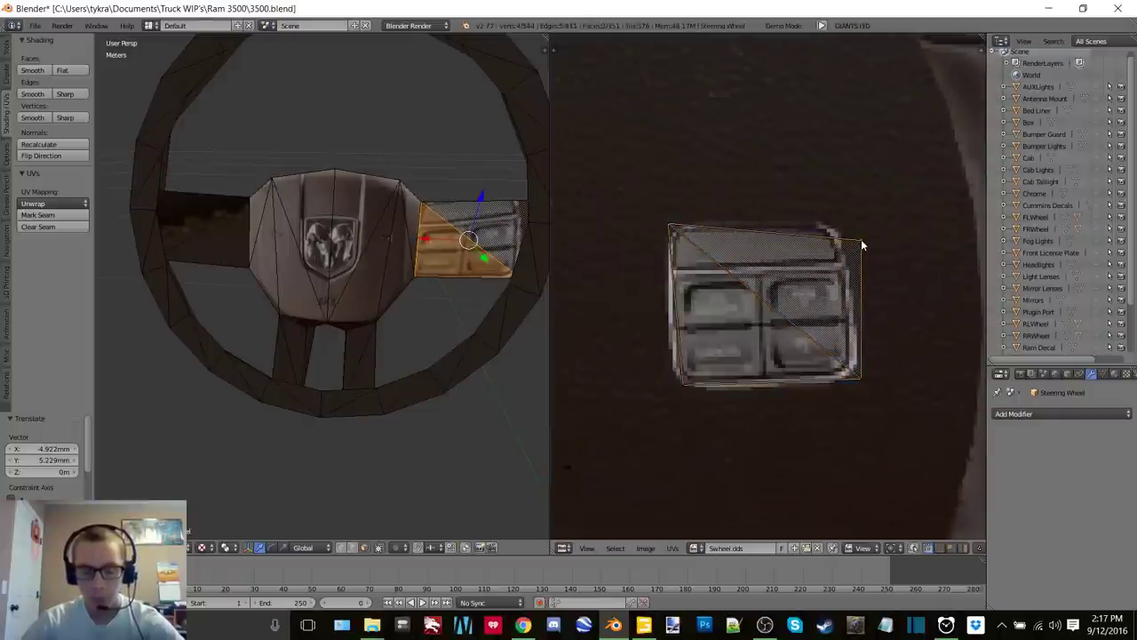
# Move the upper-right UV corner of the right spoke's faces inward to the matching corner of the button graphic
pyautogui.press('h')
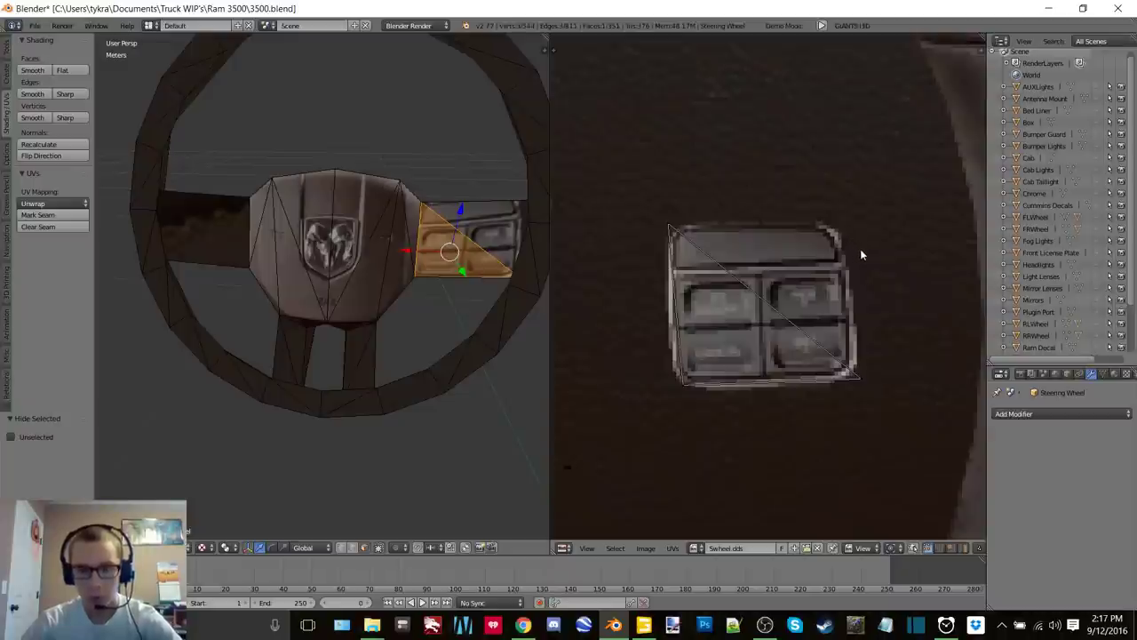
pyautogui.rightClick(860, 249)
pyautogui.press('g')
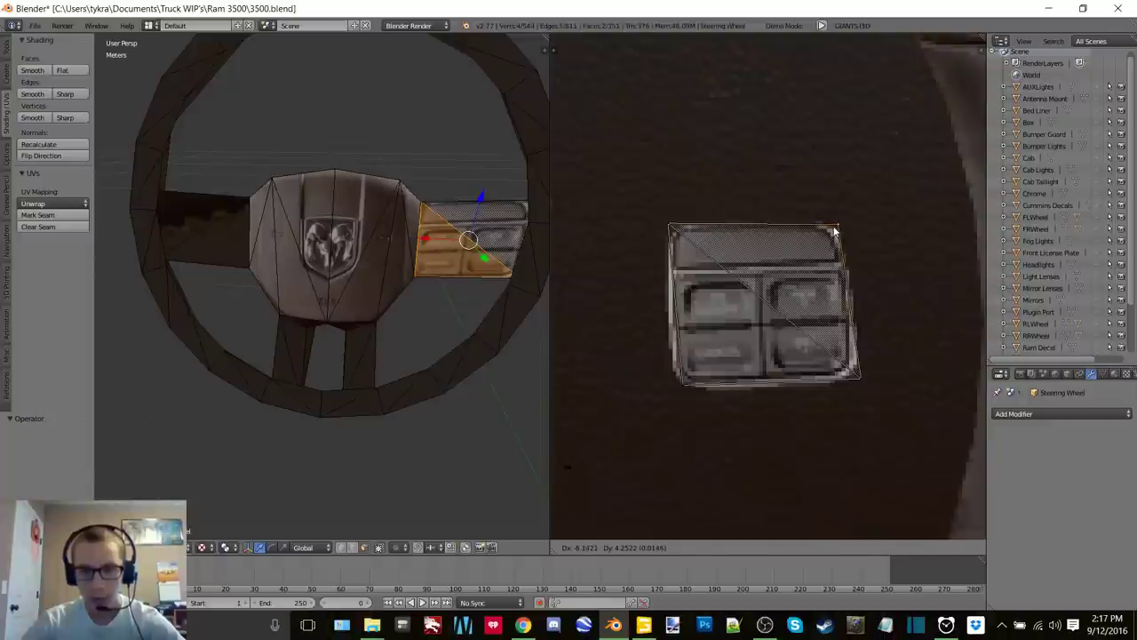
pyautogui.click(834, 231)
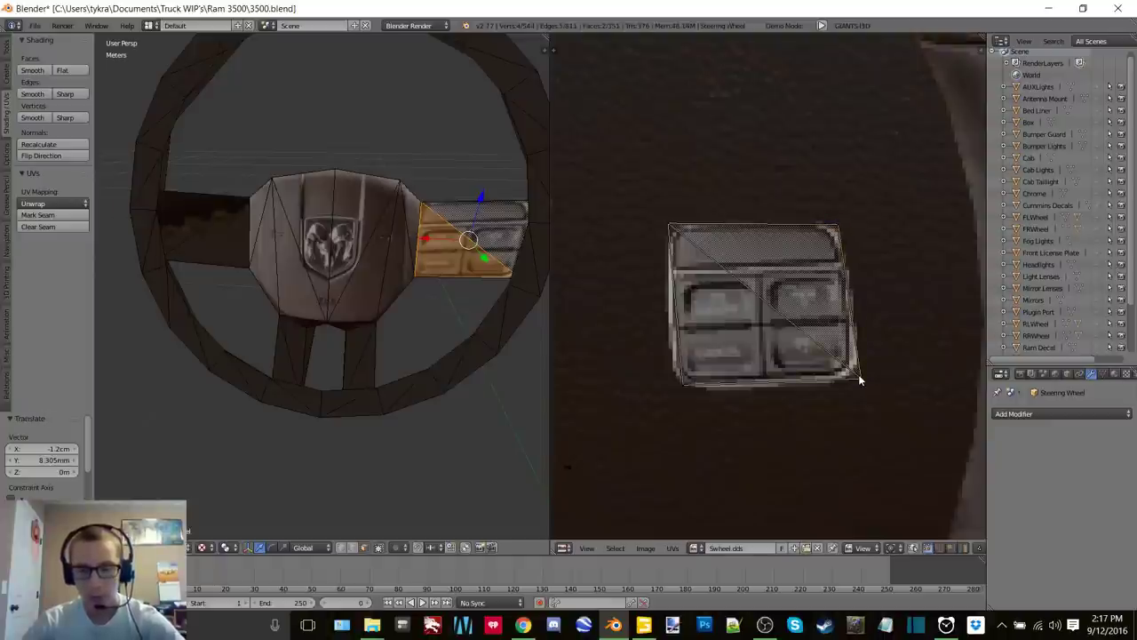
# Nudge the two lower UV corners of the right spoke's faces outward around the bottom edge of the button graphic
pyautogui.press('g')
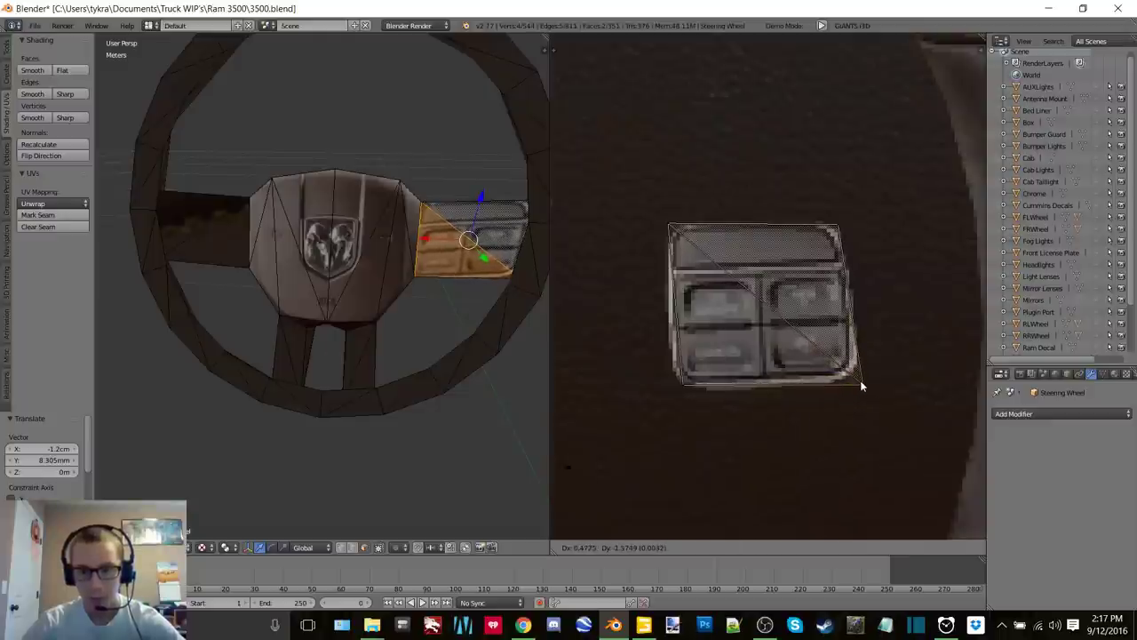
pyautogui.click(863, 382)
pyautogui.rightClick(686, 384)
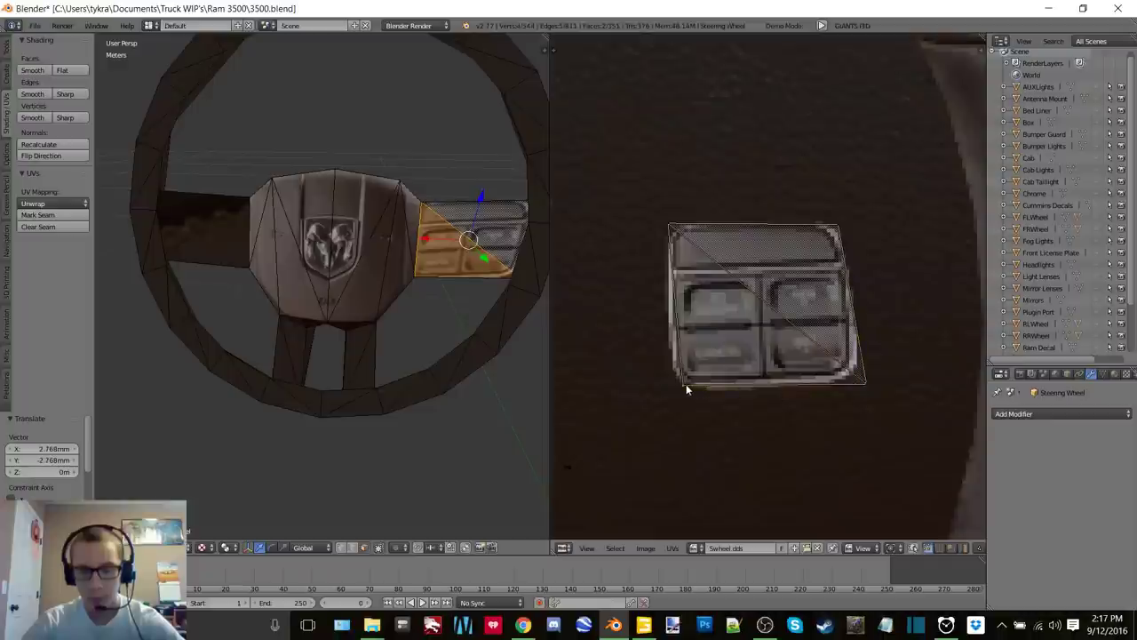
pyautogui.press('g')
pyautogui.click(672, 390)
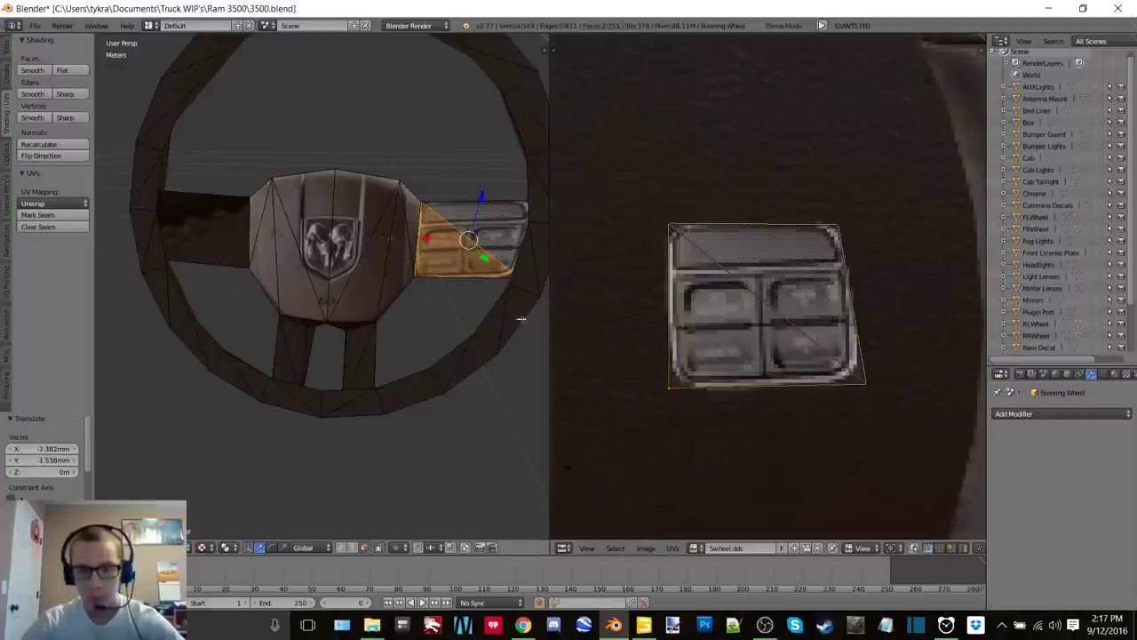
# Inspect the button texture on the right spoke in Object Mode and return to Edit Mode
pyautogui.press('a')
pyautogui.scroll(2, 476, 298)
pyautogui.scroll(-3, 476, 298)
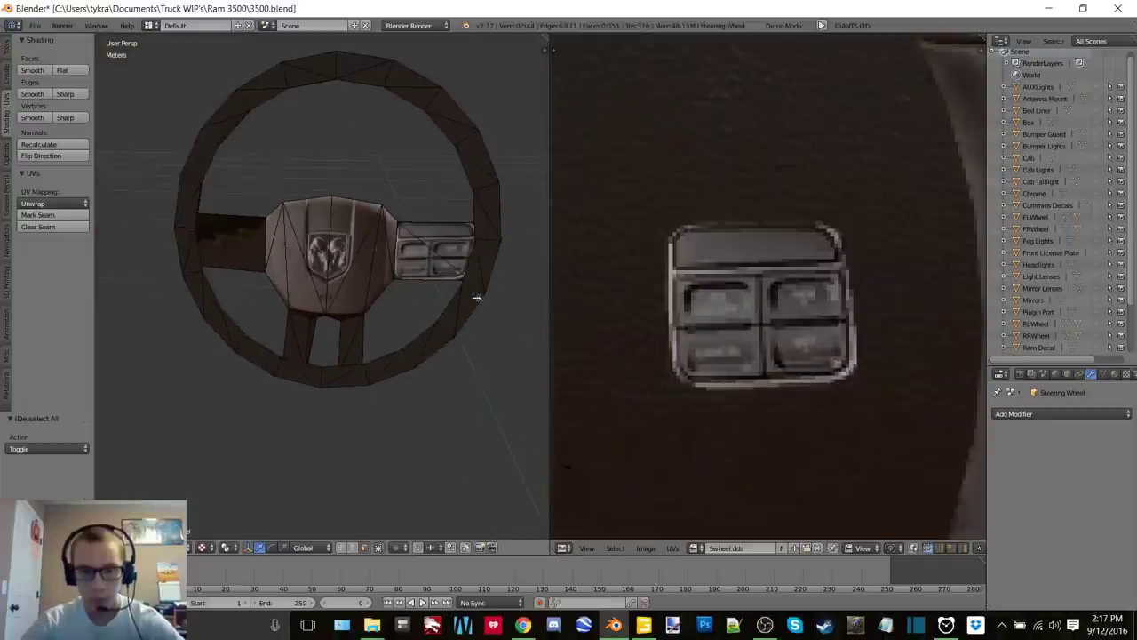
pyautogui.click(389, 297)
pyautogui.scroll(3, 443, 275)
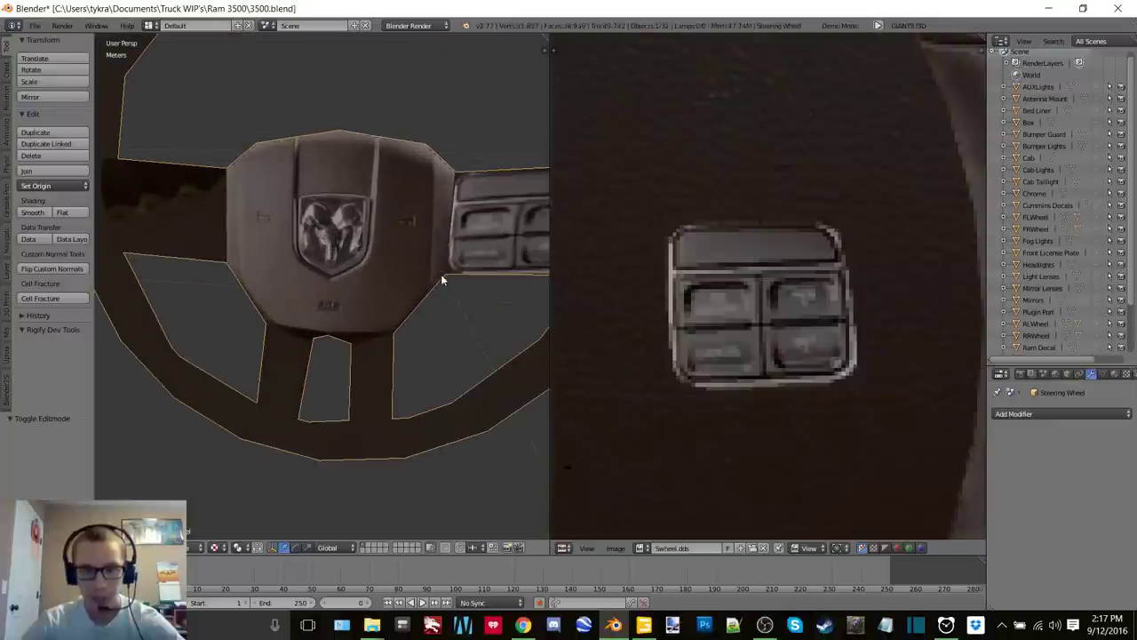
pyautogui.press('Tab')
pyautogui.click(517, 274)
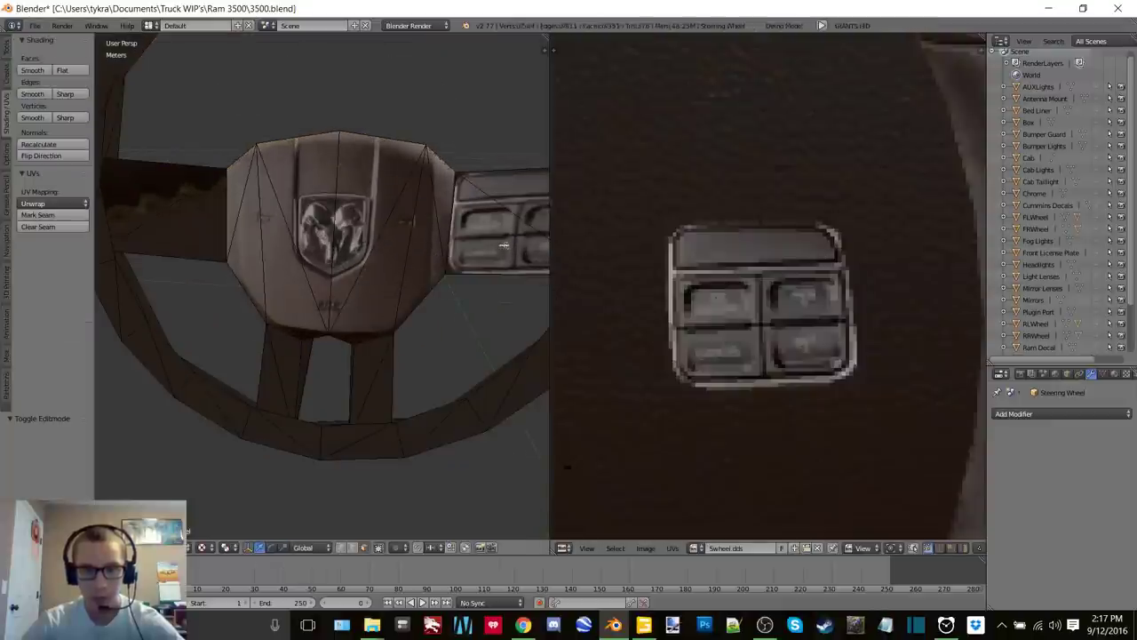
# Unwrap the two right spoke faces again and rotate all their UVs by about 92°
pyautogui.rightClick(504, 238)
pyautogui.keyDown('shift'); pyautogui.rightClick(519, 196); pyautogui.keyUp('shift')
pyautogui.press('u')
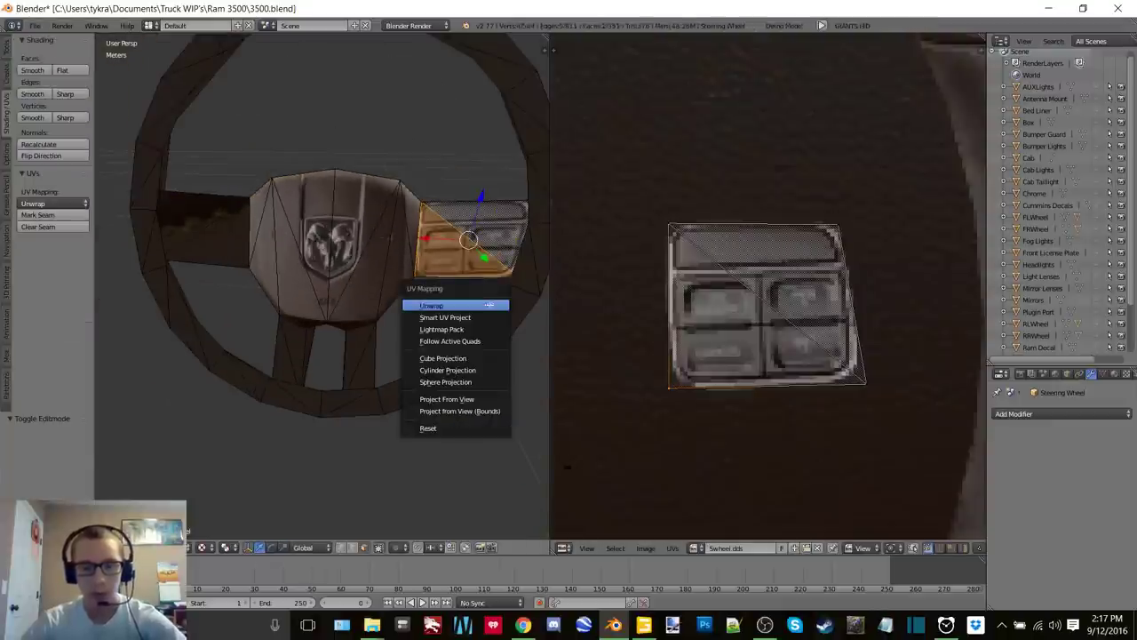
pyautogui.click(488, 305)
pyautogui.scroll(-5, 768, 301)
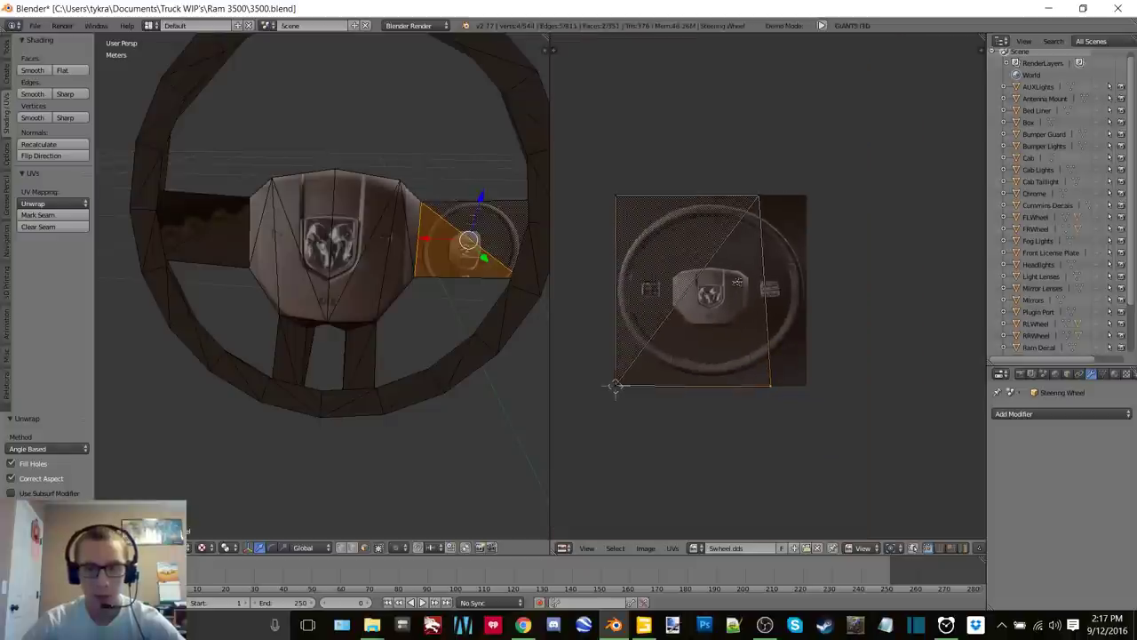
pyautogui.scroll(4, 769, 300)
pyautogui.scroll(-1, 766, 266)
pyautogui.scroll(-2, 765, 266)
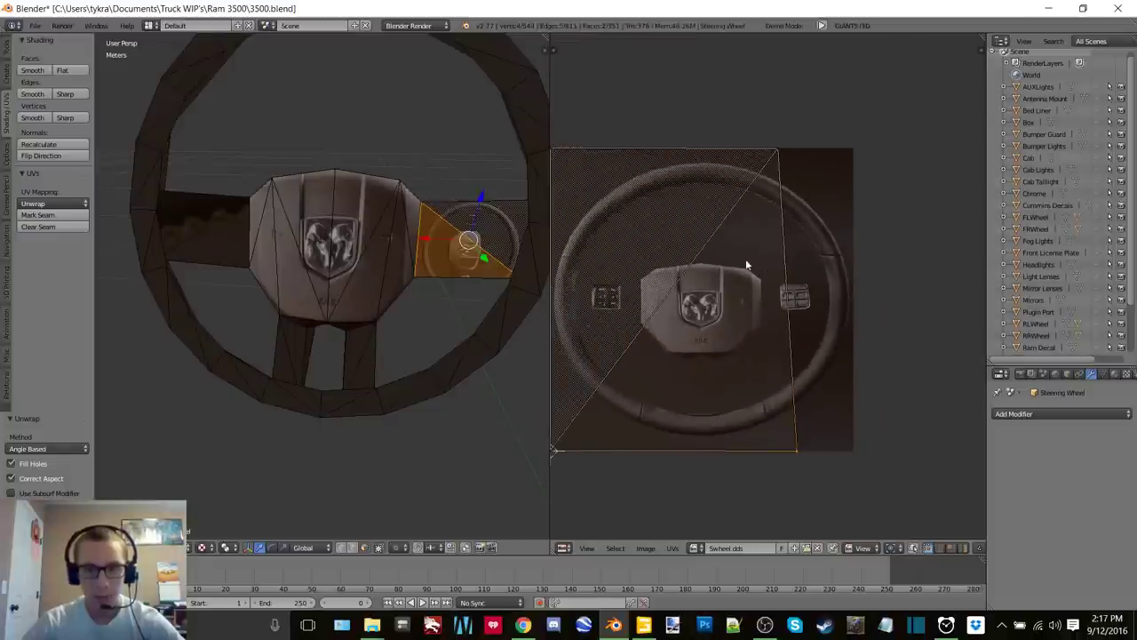
pyautogui.press('a')
pyautogui.press('r')
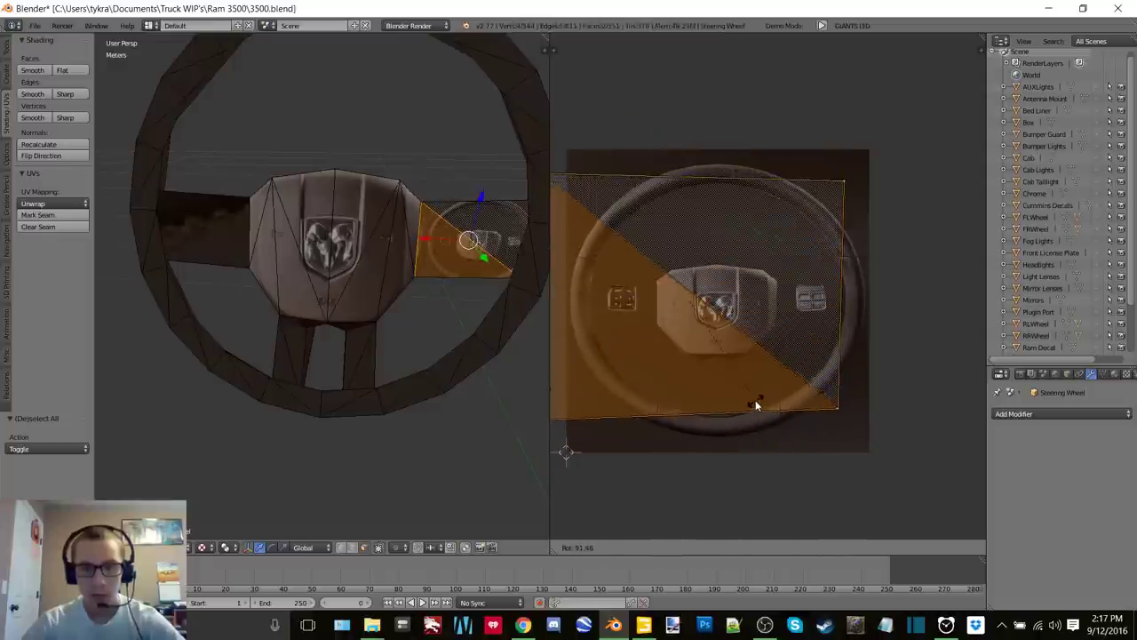
pyautogui.click(755, 406)
# Scale the right spoke's UVs down to about 0.098 and place them over the right button graphic
pyautogui.press('g')
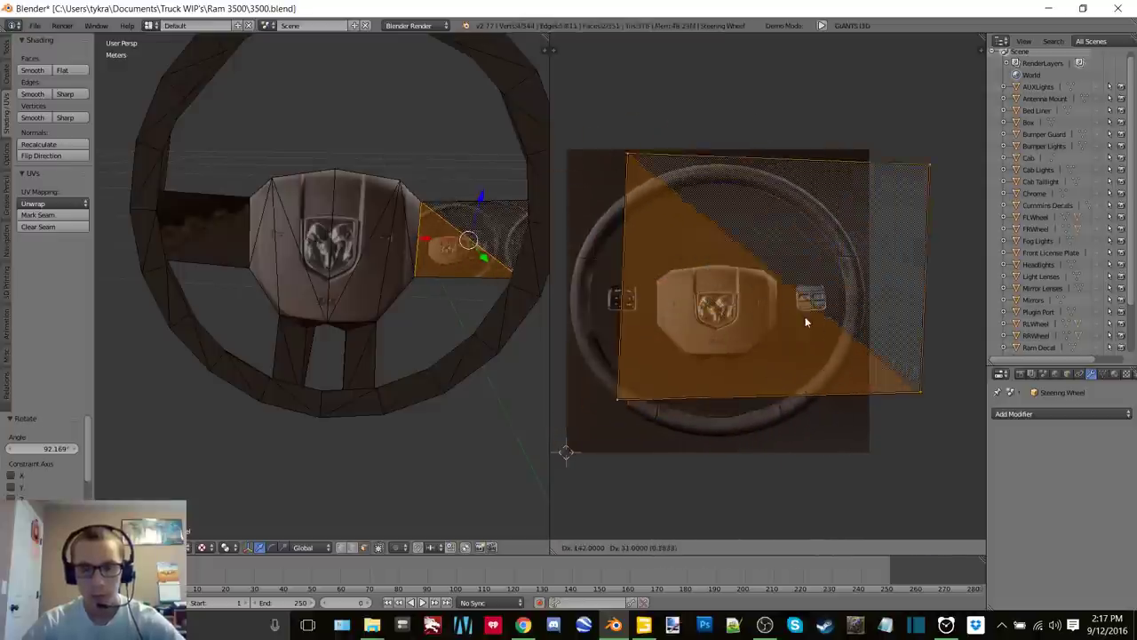
pyautogui.click(919, 362)
pyautogui.press('s')
pyautogui.click(805, 290)
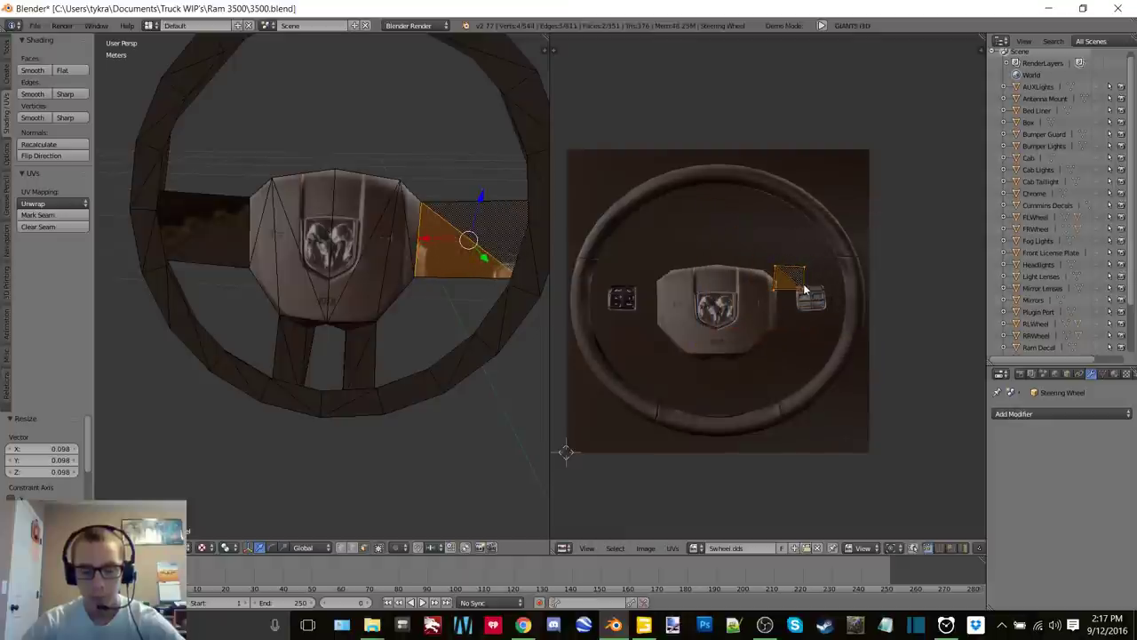
pyautogui.press('g')
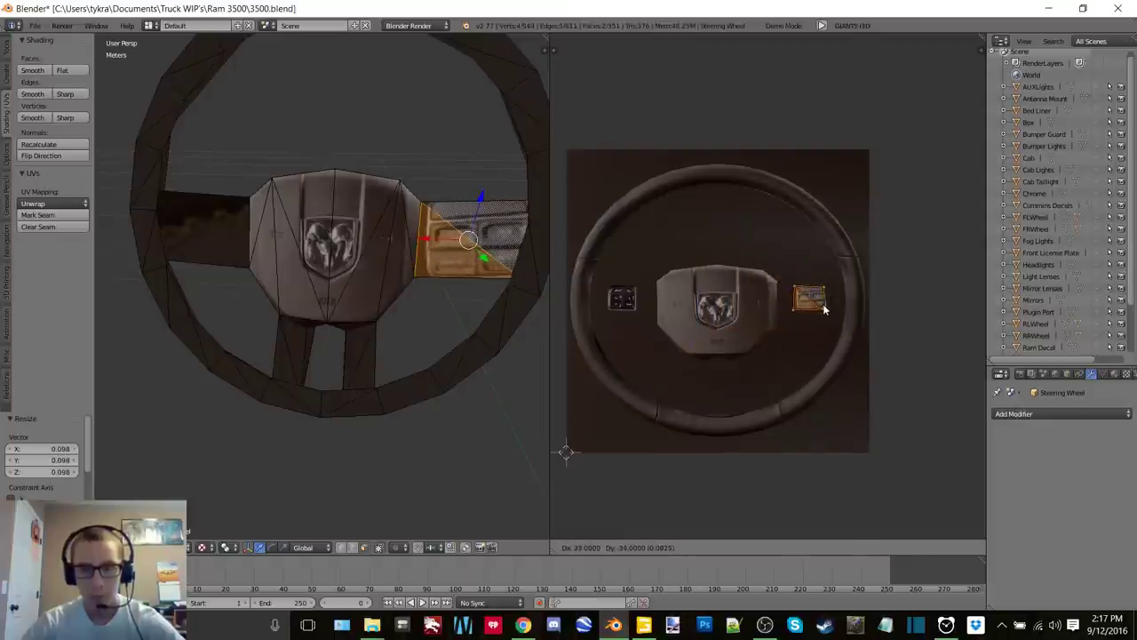
pyautogui.click(826, 311)
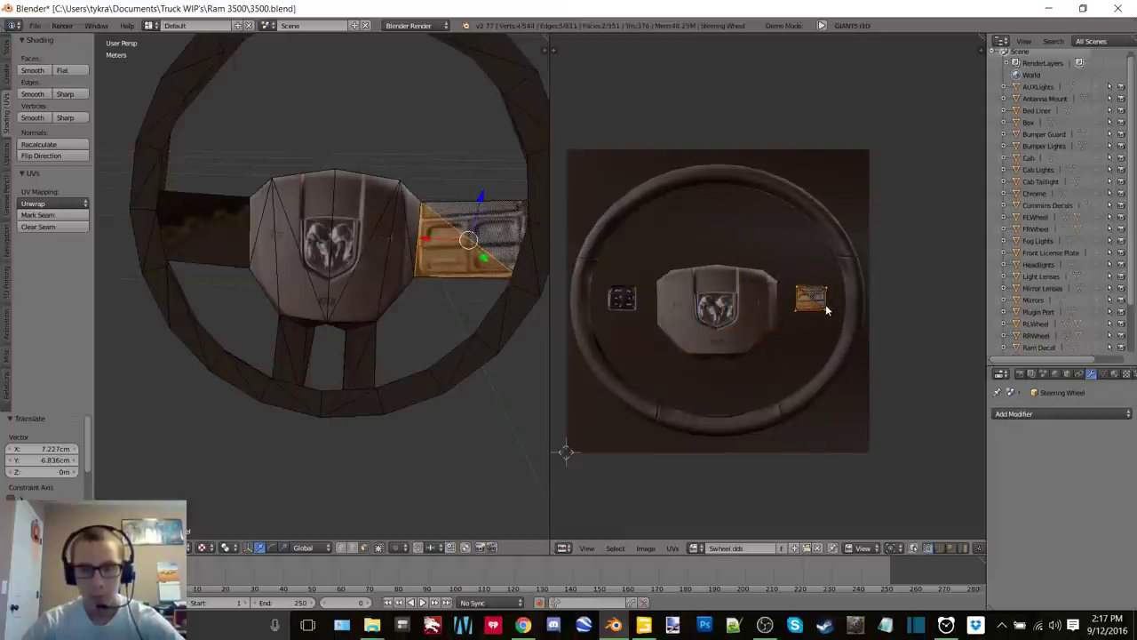
# Enlarge the right spoke's UVs by about 1.569 to surround the button graphic, and rotate them by about -4.5°
pyautogui.scroll(5, 870, 320)
pyautogui.moveTo(895, 328); pyautogui.dragTo(806, 288, button='middle')
pyautogui.scroll(2, 805, 318)
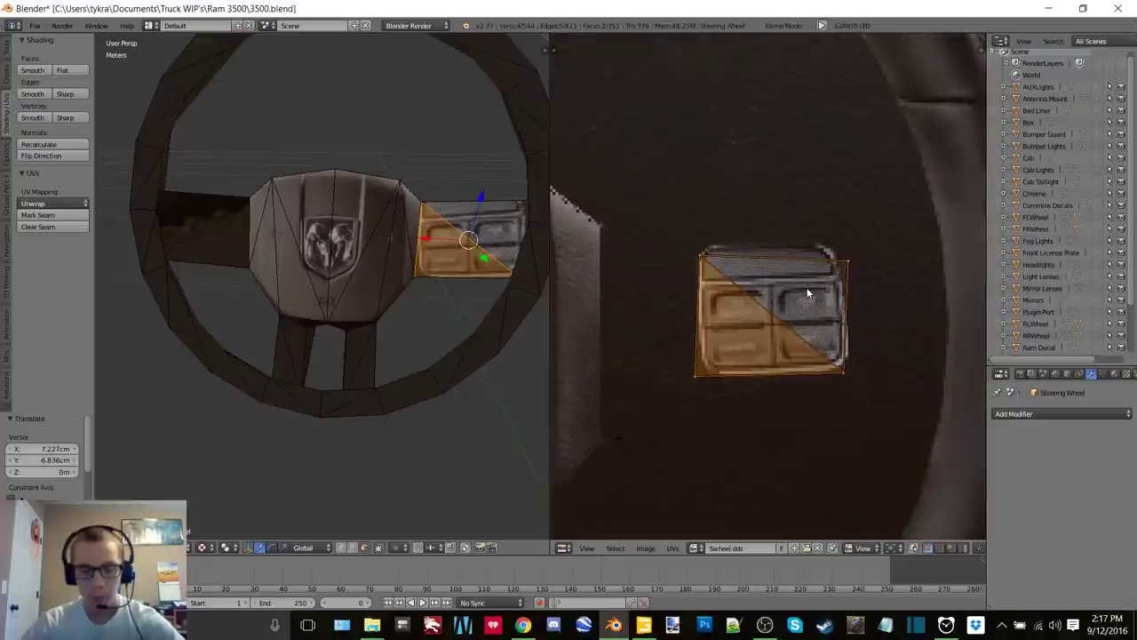
pyautogui.press('s')
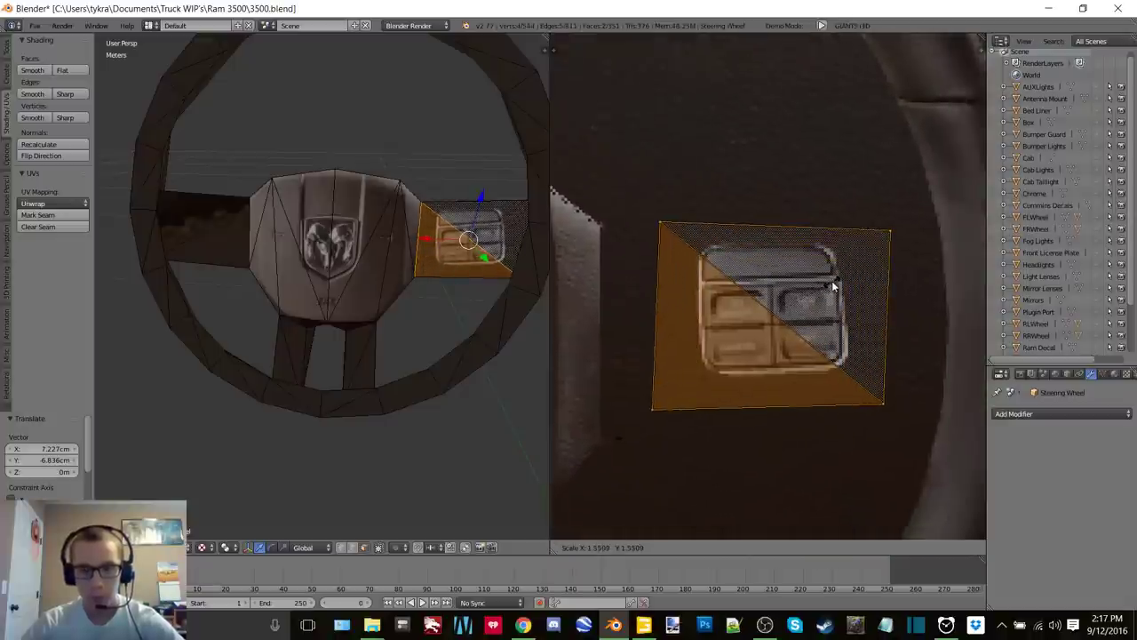
pyautogui.click(833, 284)
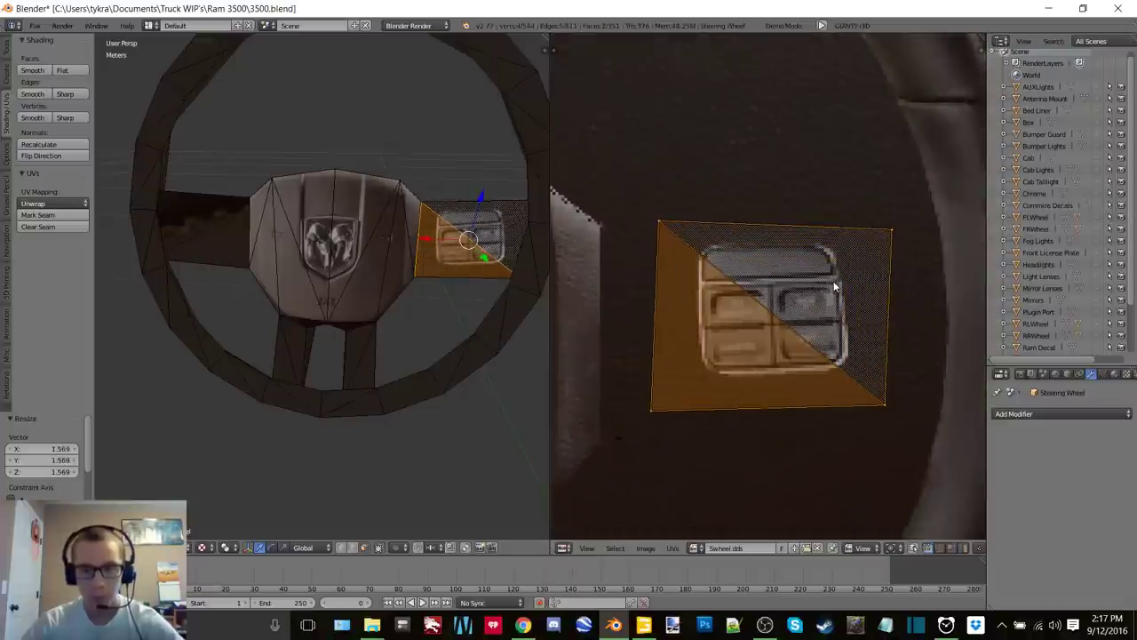
pyautogui.scroll(-1, 844, 308)
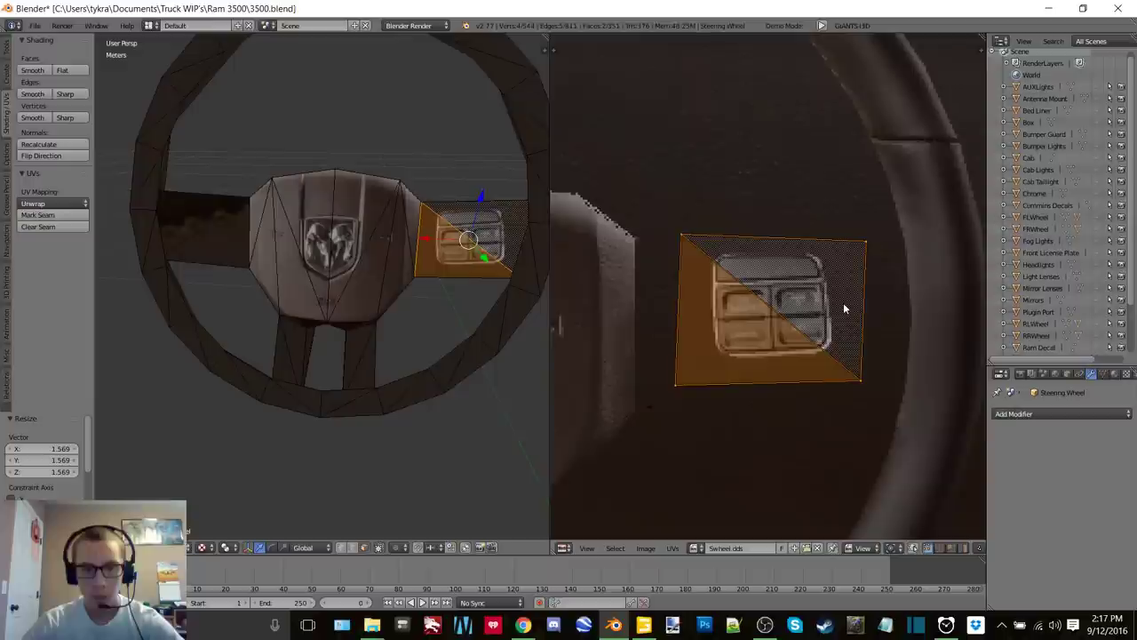
pyautogui.press('r')
pyautogui.click(873, 199)
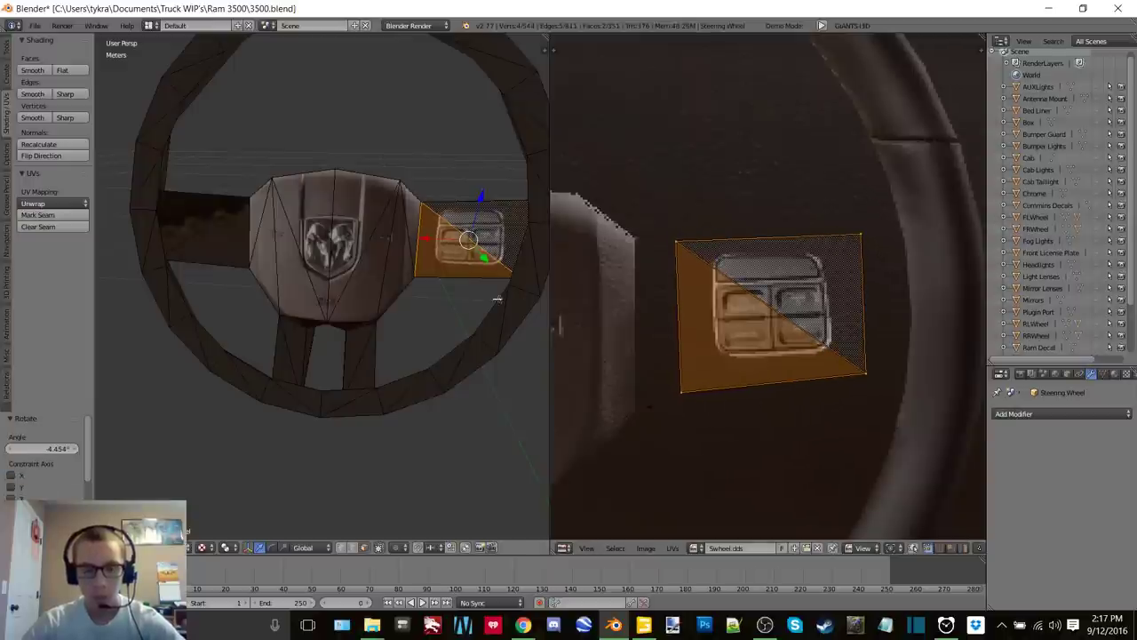
# Check the smaller button texture on the right spoke in Object Mode and return to Edit Mode
pyautogui.hotkey('ctrl', 'Tab')
pyautogui.click(397, 307)
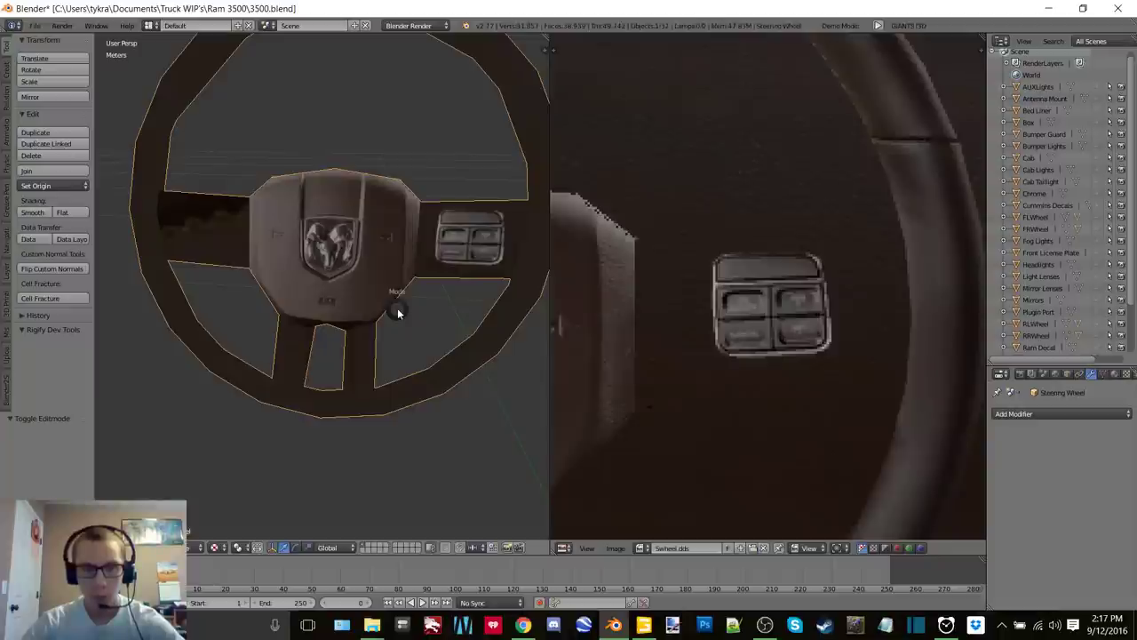
pyautogui.hotkey('ctrl', 'Tab')
pyautogui.click(486, 308)
# Select the two faces of the steering wheel's left spoke and unwrap them
pyautogui.rightClick(221, 252)
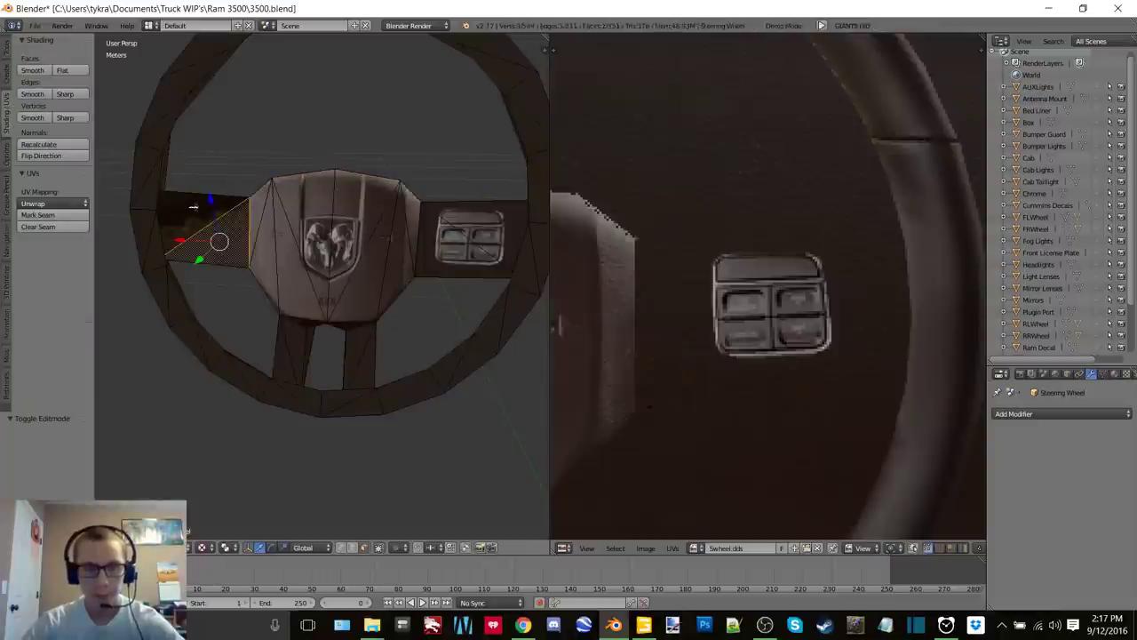
pyautogui.scroll(-4, 449, 305)
pyautogui.scroll(-6, 602, 303)
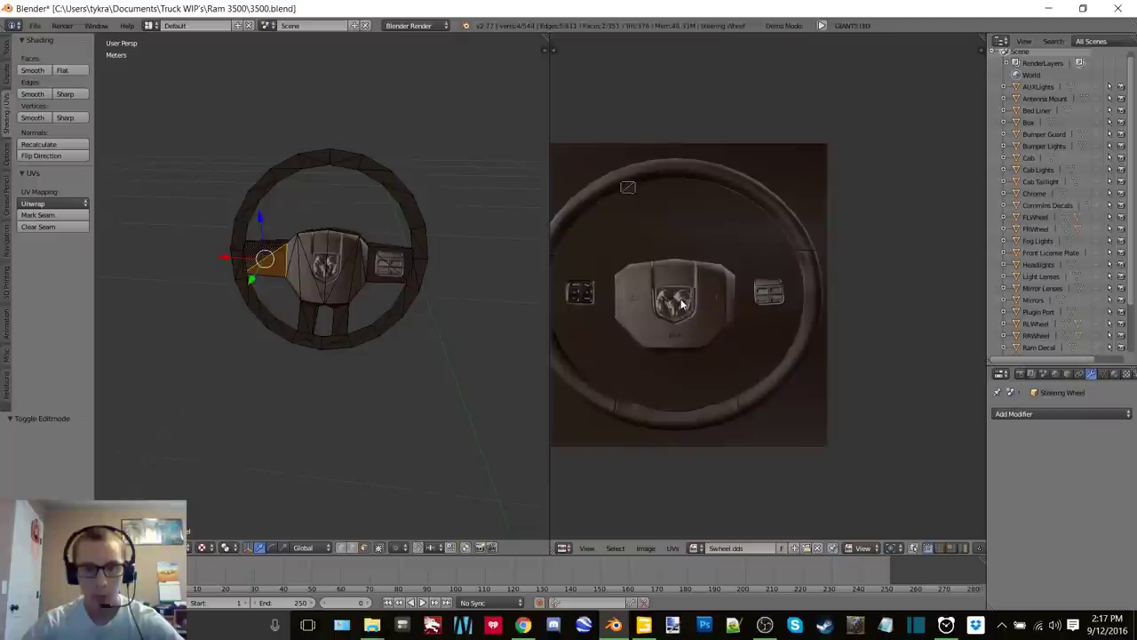
pyautogui.moveTo(630, 300); pyautogui.dragTo(699, 311, button='middle')
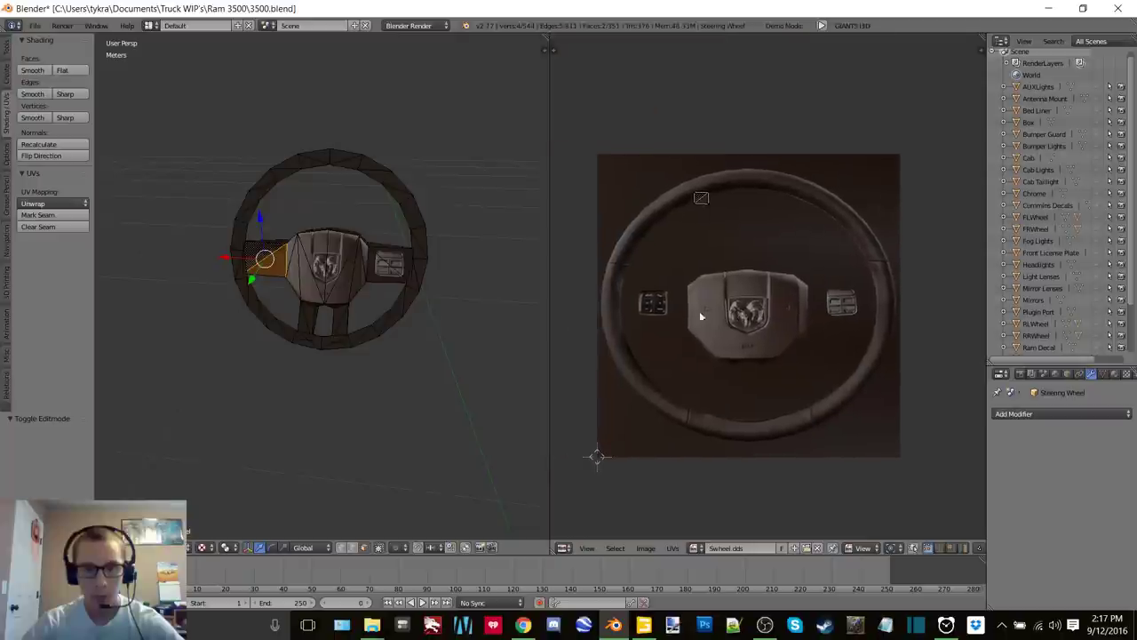
pyautogui.press('u')
pyautogui.click(400, 299)
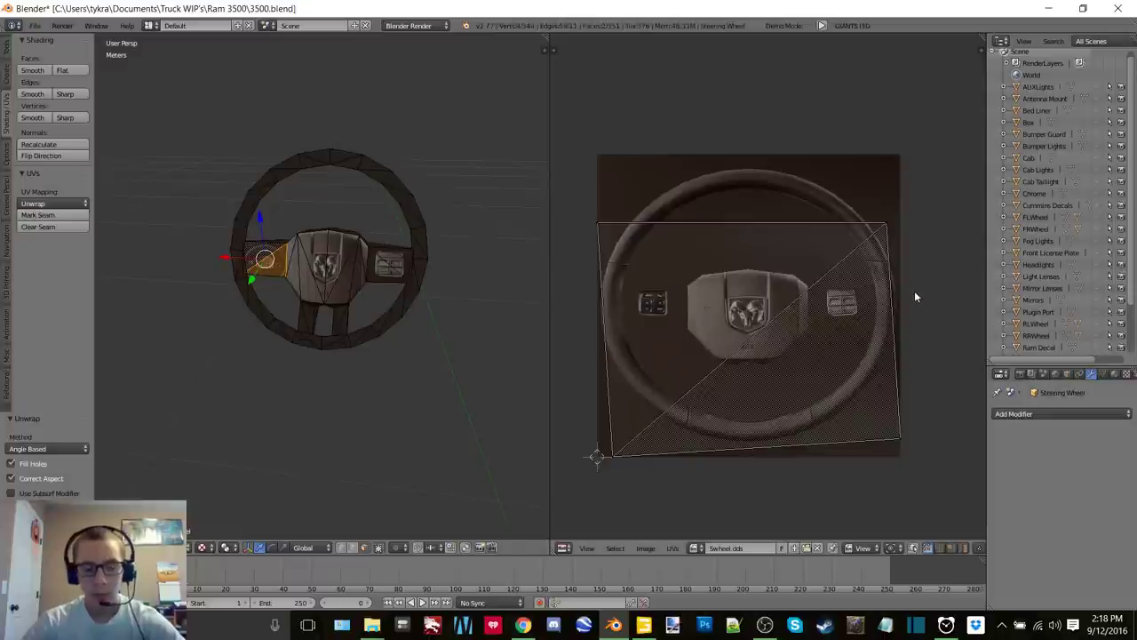
# Rotate all of the left spoke's UVs by about -177° in total and scale them down to about 0.351
pyautogui.press('a')
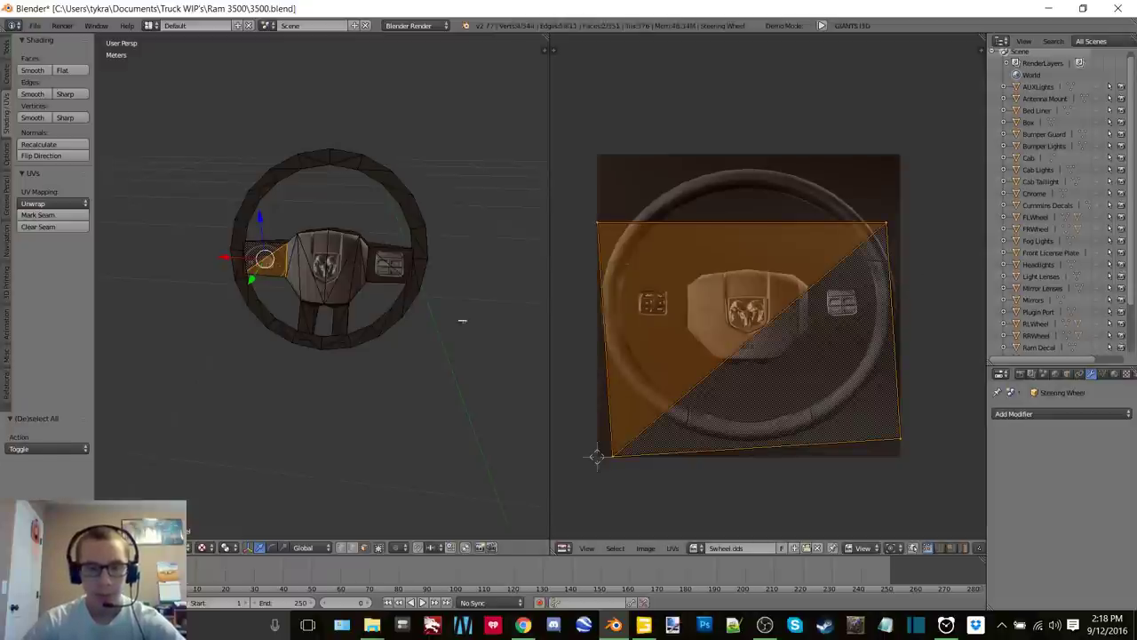
pyautogui.scroll(5, 462, 321)
pyautogui.press('r')
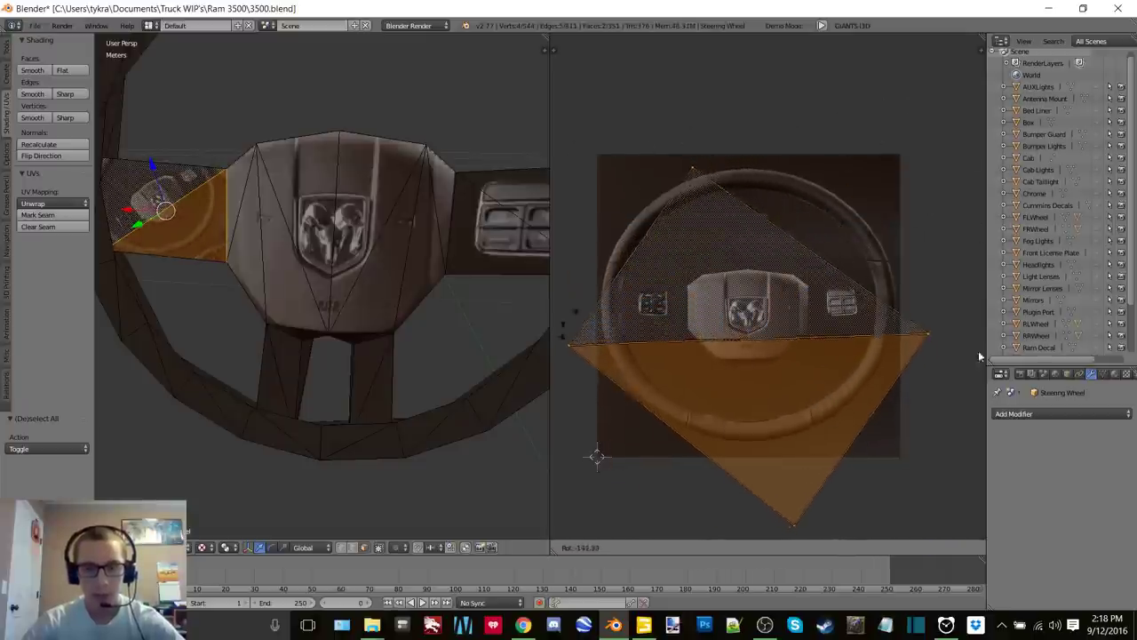
pyautogui.click(888, 469)
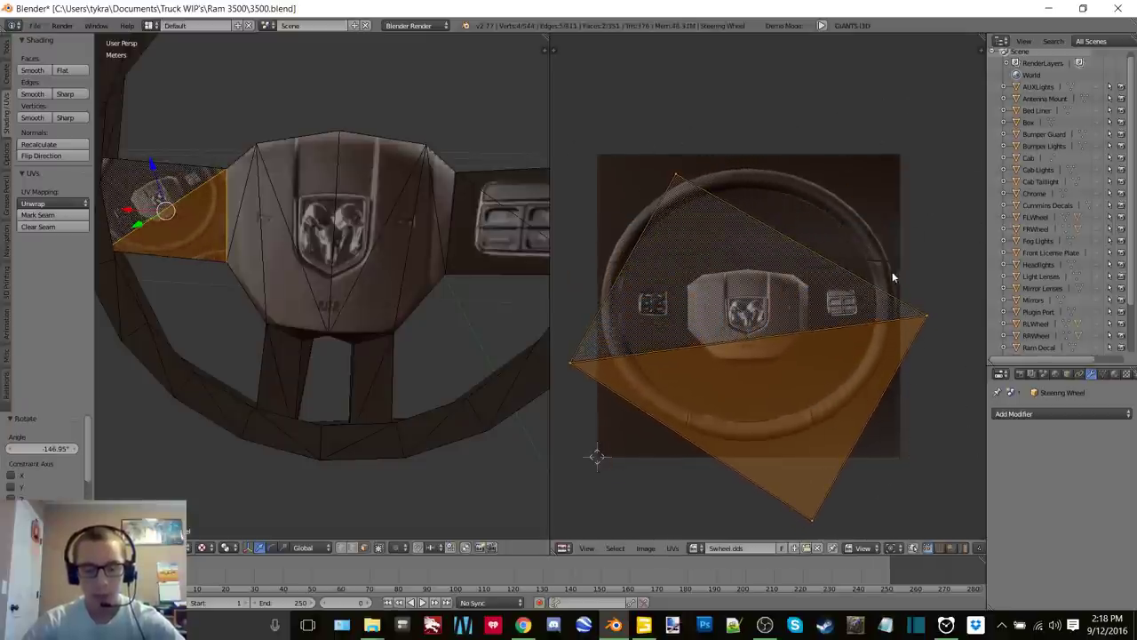
pyautogui.press('r')
pyautogui.click(829, 208)
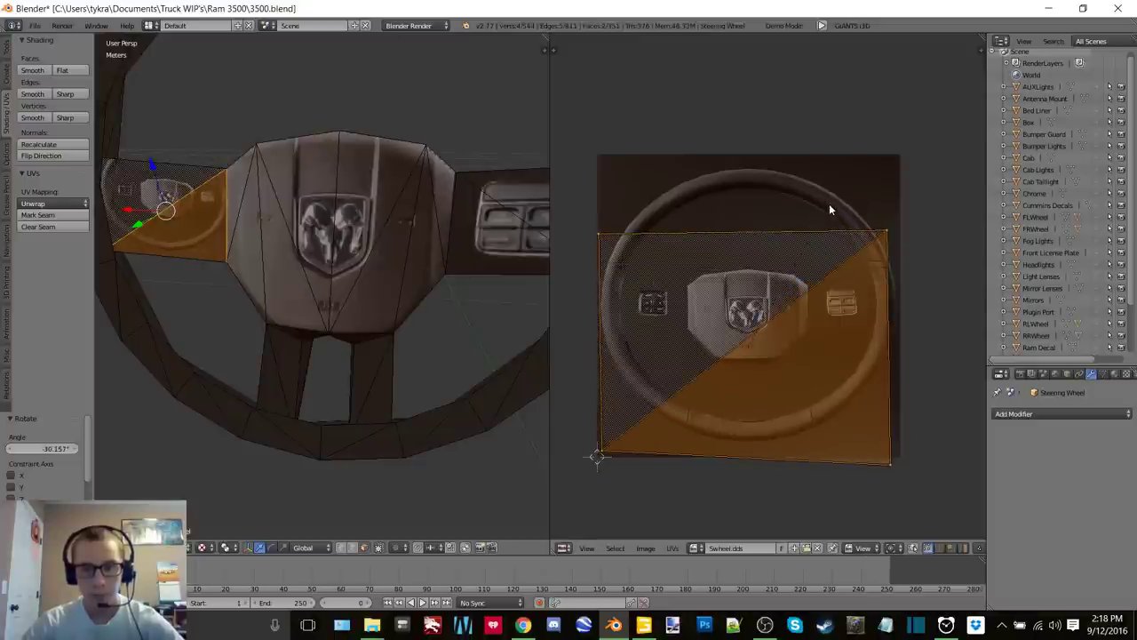
pyautogui.press('s')
pyautogui.click(821, 325)
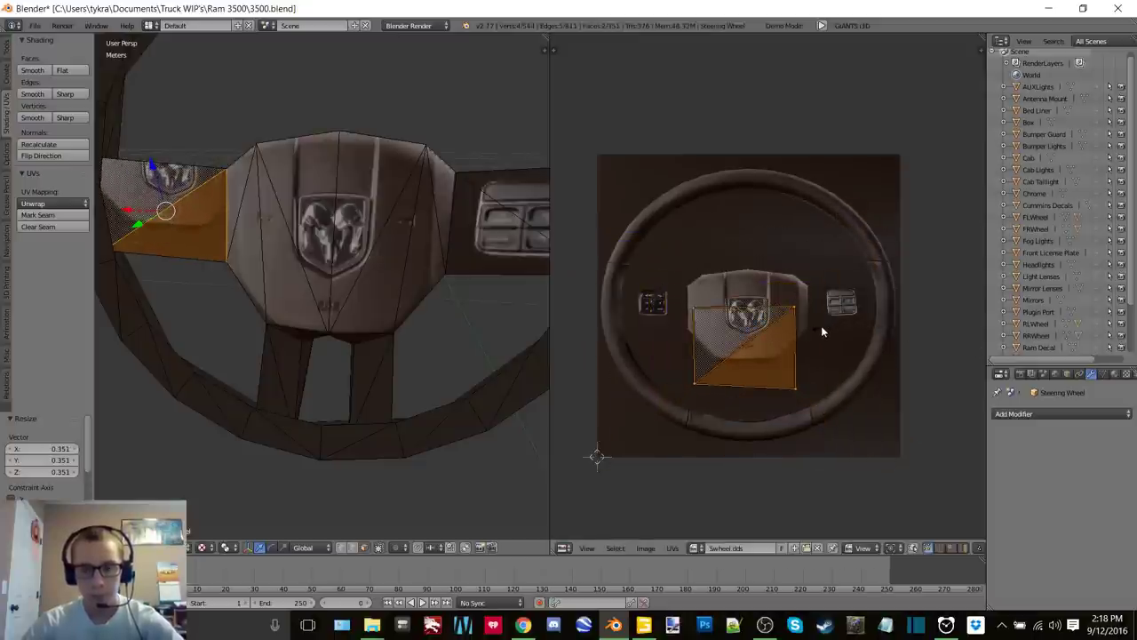
# Move the left spoke's UVs over the left button graphic and scale them down to about 0.486 to frame it
pyautogui.press('g')
pyautogui.click(738, 288)
pyautogui.press('s')
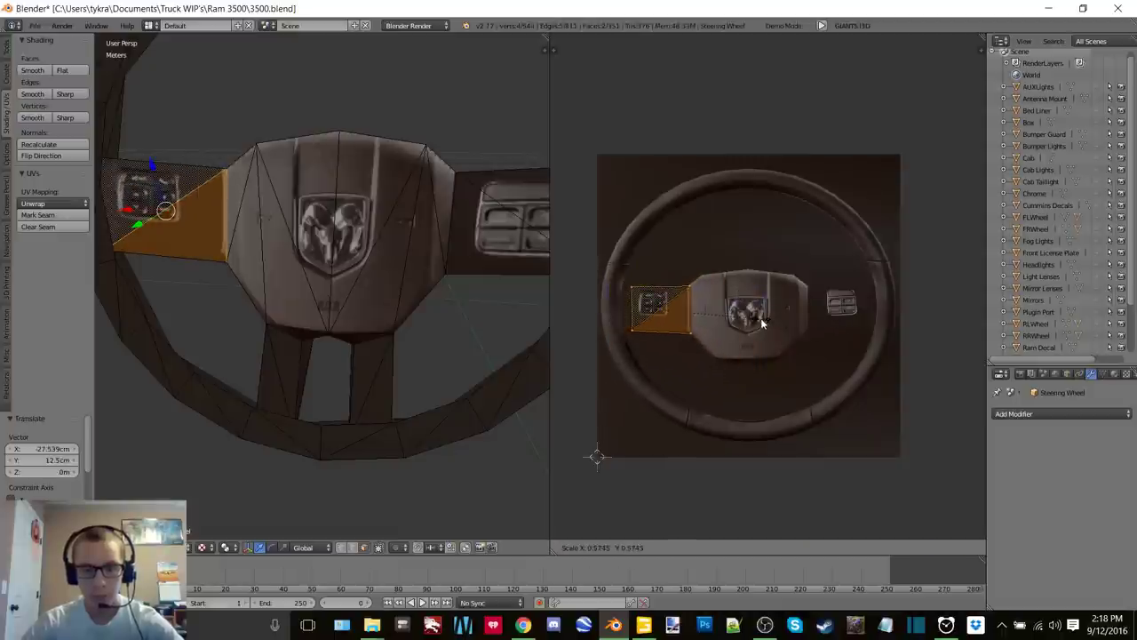
pyautogui.click(746, 325)
pyautogui.press('g')
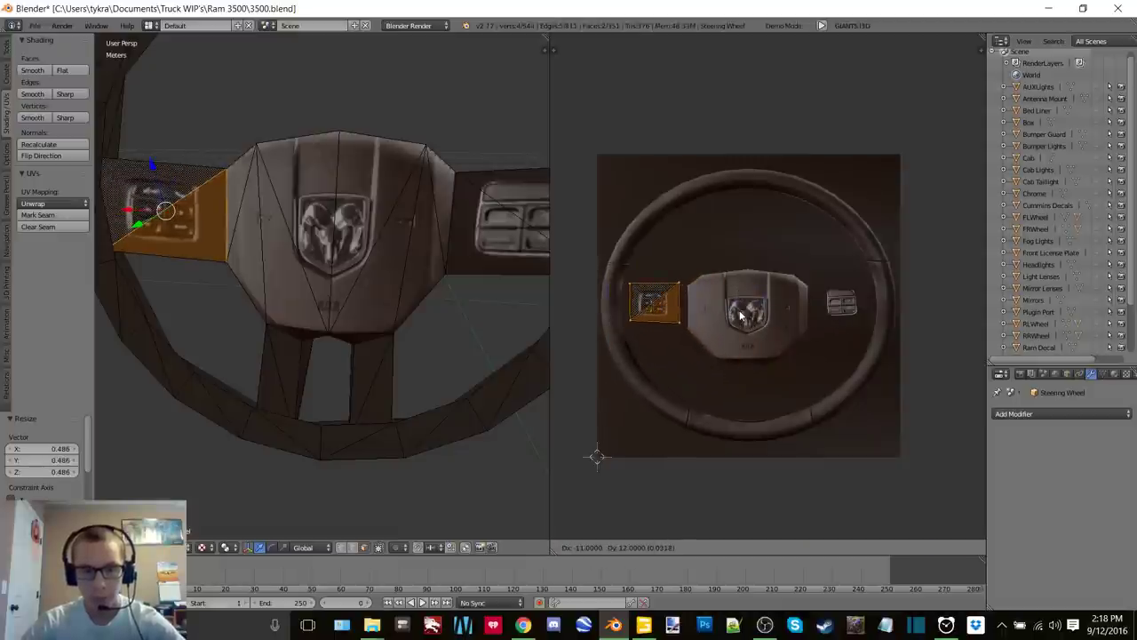
pyautogui.click(740, 315)
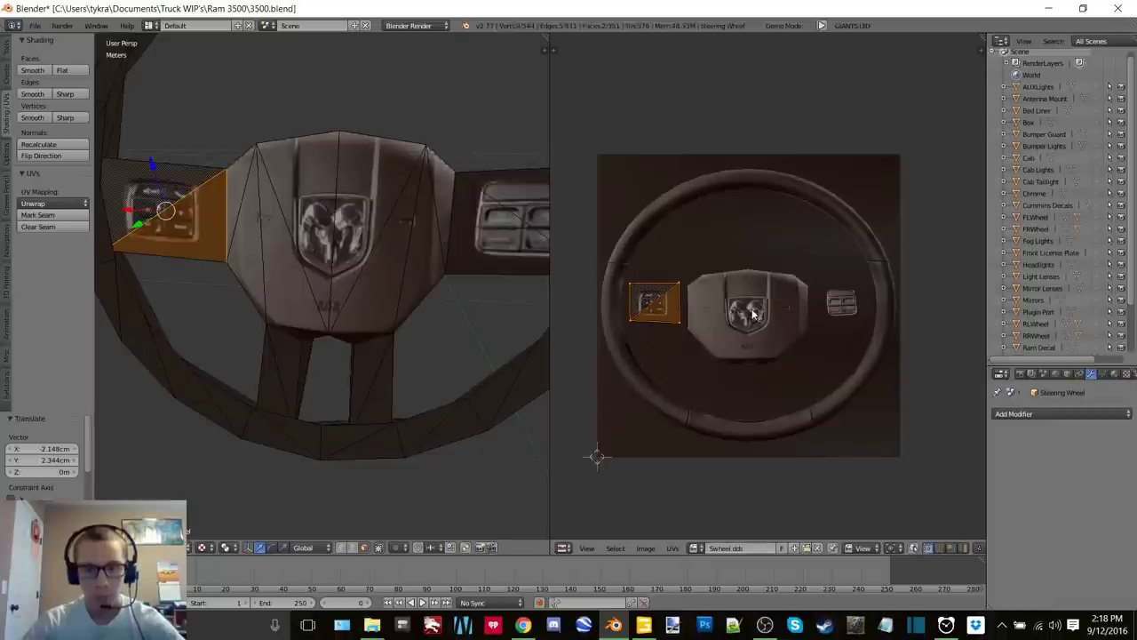
pyautogui.rightClick(502, 222)
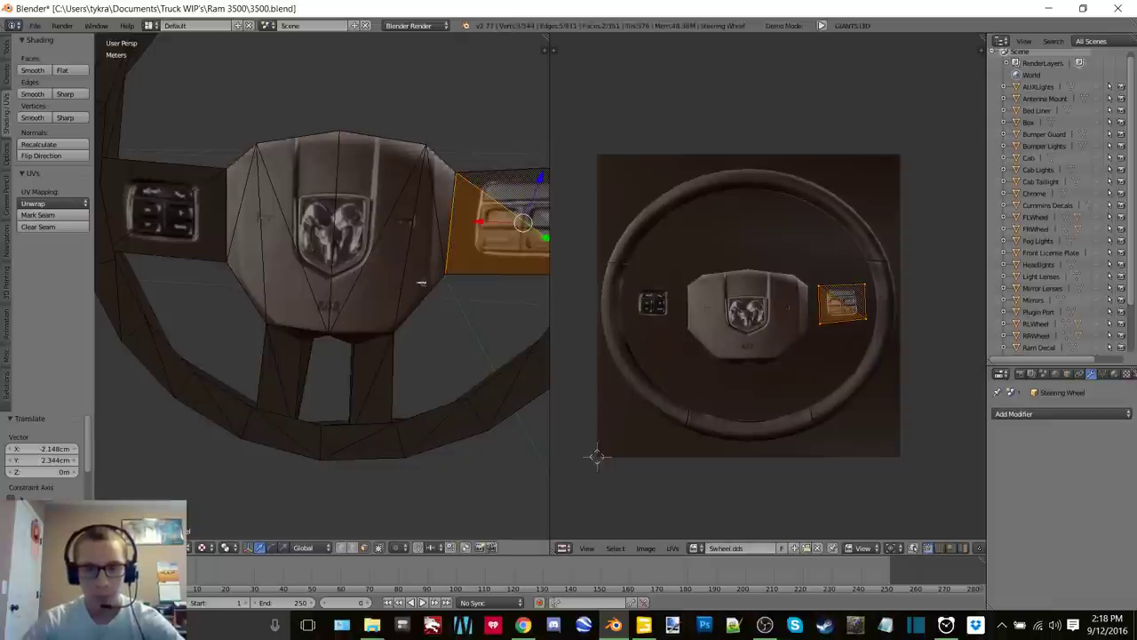
pyautogui.scroll(-2, 391, 263)
pyautogui.press('a')
pyautogui.press('a')
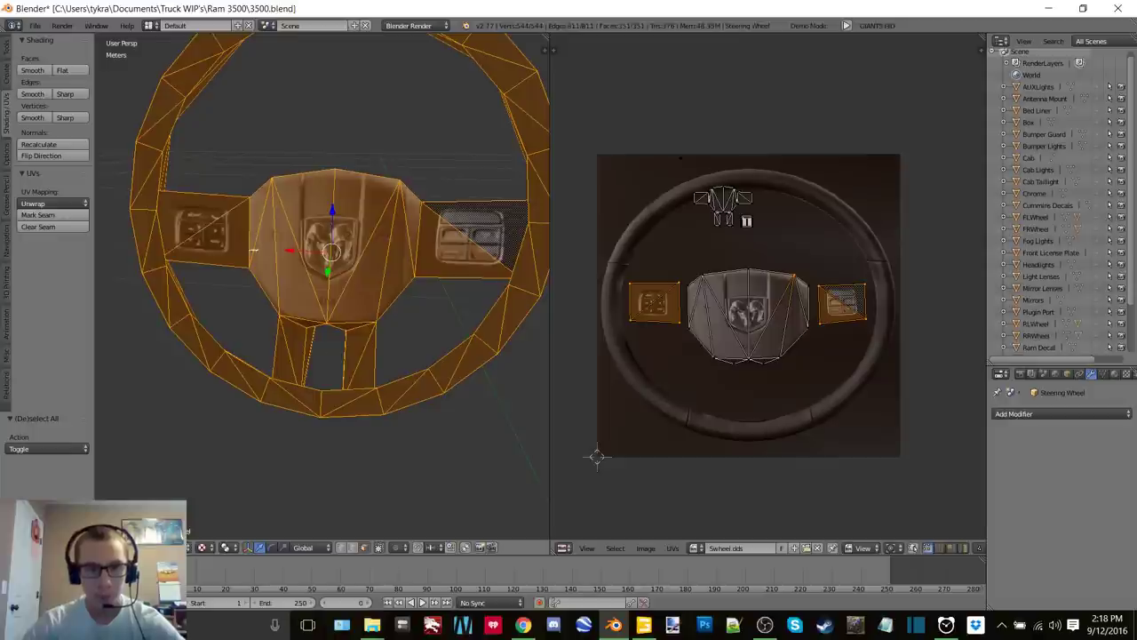
pyautogui.press('c')
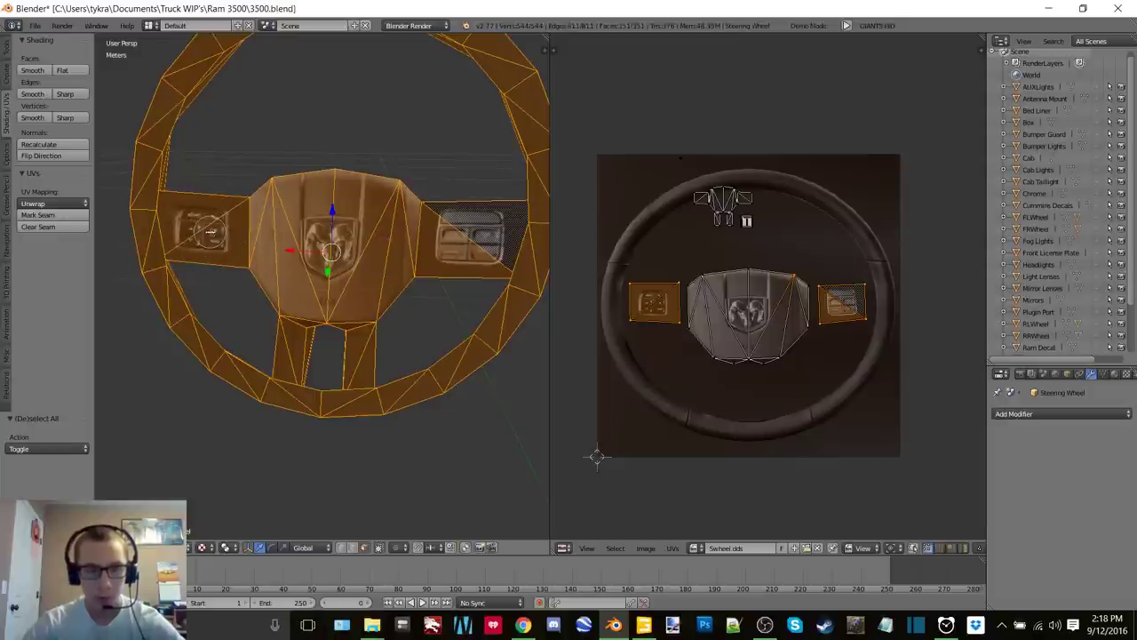
pyautogui.moveTo(210, 231)
pyautogui.mouseDown(button='middle')
pyautogui.moveTo(463, 240)
pyautogui.moveTo(339, 241)
pyautogui.moveTo(368, 252)
pyautogui.mouseUp(button='middle')
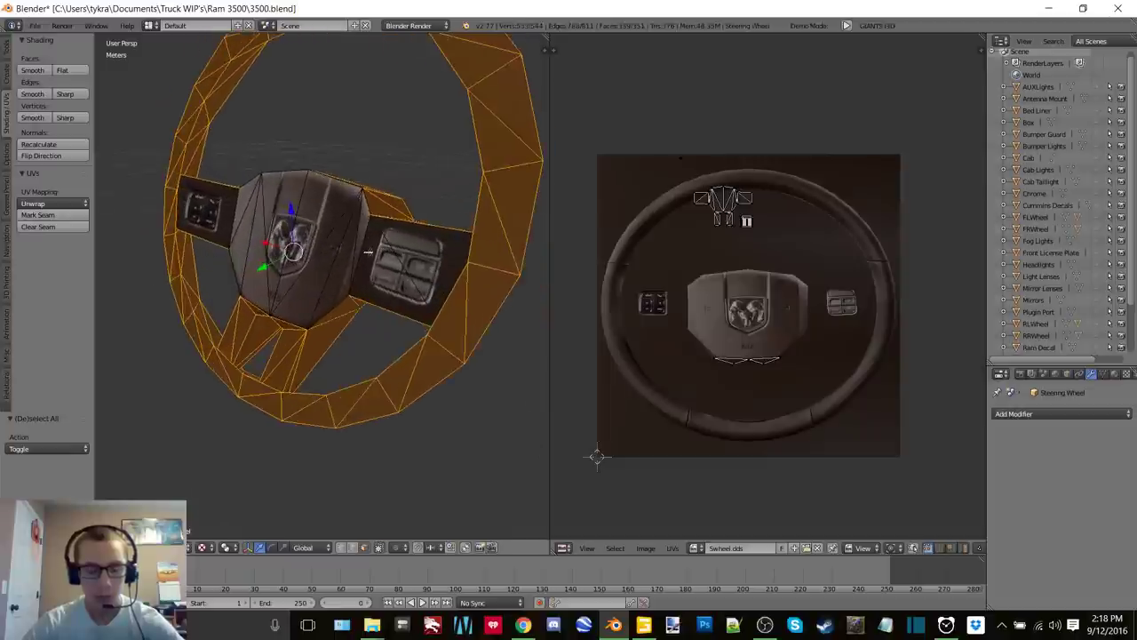
pyautogui.press('a')
# Circle-select the front faces of the steering wheel rim from the bottom, up the right side and across the top
pyautogui.moveTo(362, 364); pyautogui.dragTo(426, 356, button='middle')
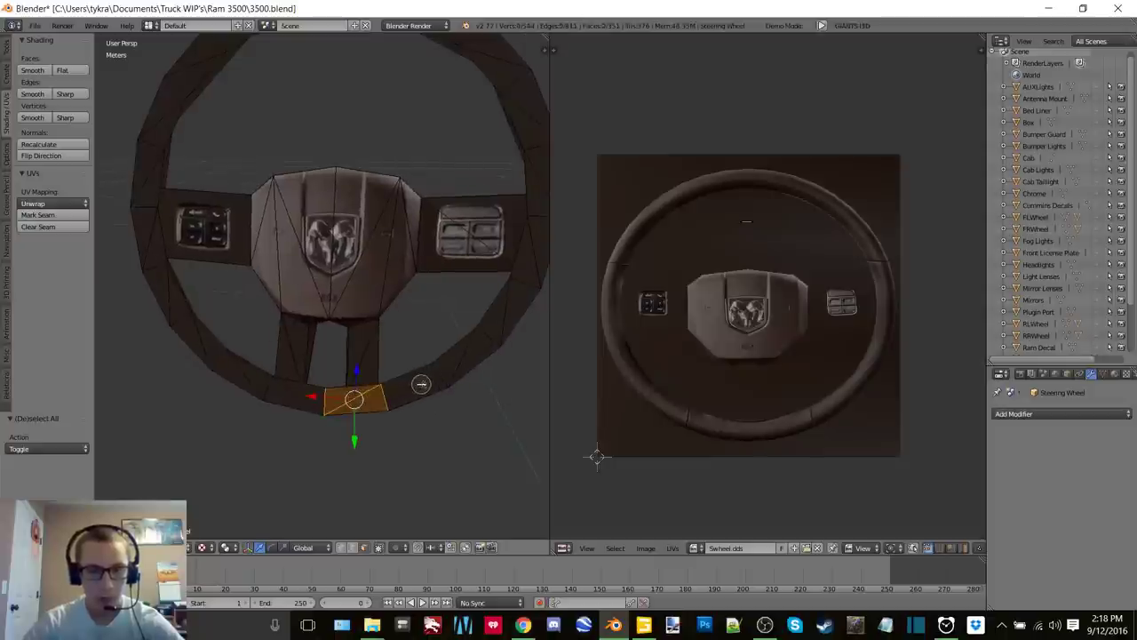
pyautogui.moveTo(421, 384); pyautogui.dragTo(461, 357)
pyautogui.moveTo(505, 325); pyautogui.dragTo(531, 244)
pyautogui.keyDown('shift'); pyautogui.moveTo(475, 253); pyautogui.dragTo(431, 308, button='middle'); pyautogui.keyUp('shift')
pyautogui.press('c')
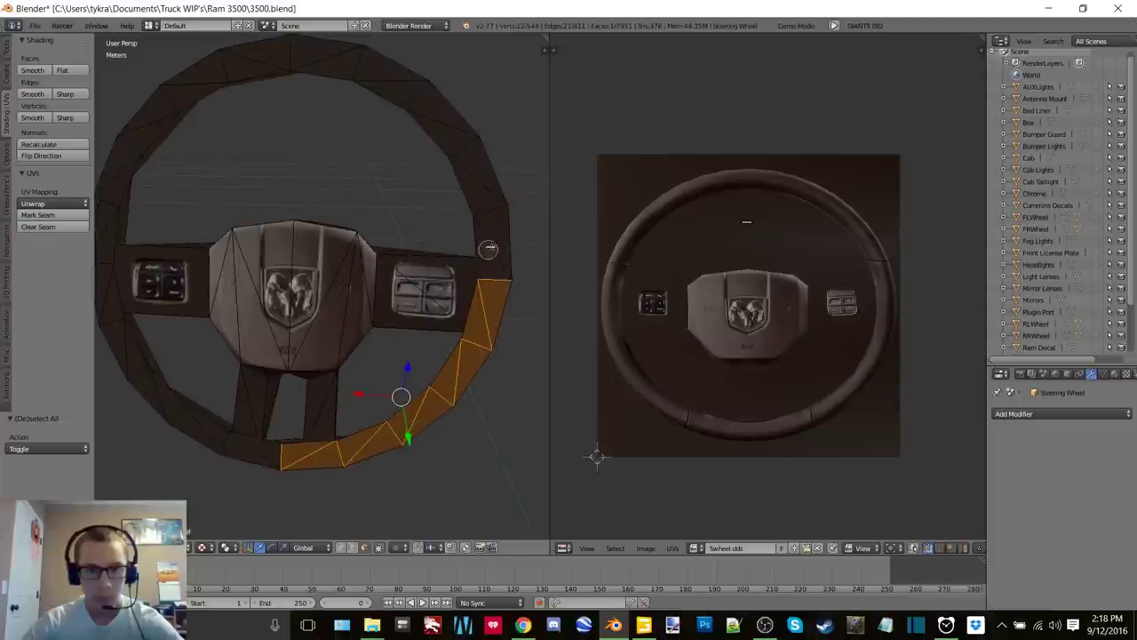
pyautogui.click(491, 243)
pyautogui.moveTo(478, 168); pyautogui.dragTo(478, 175)
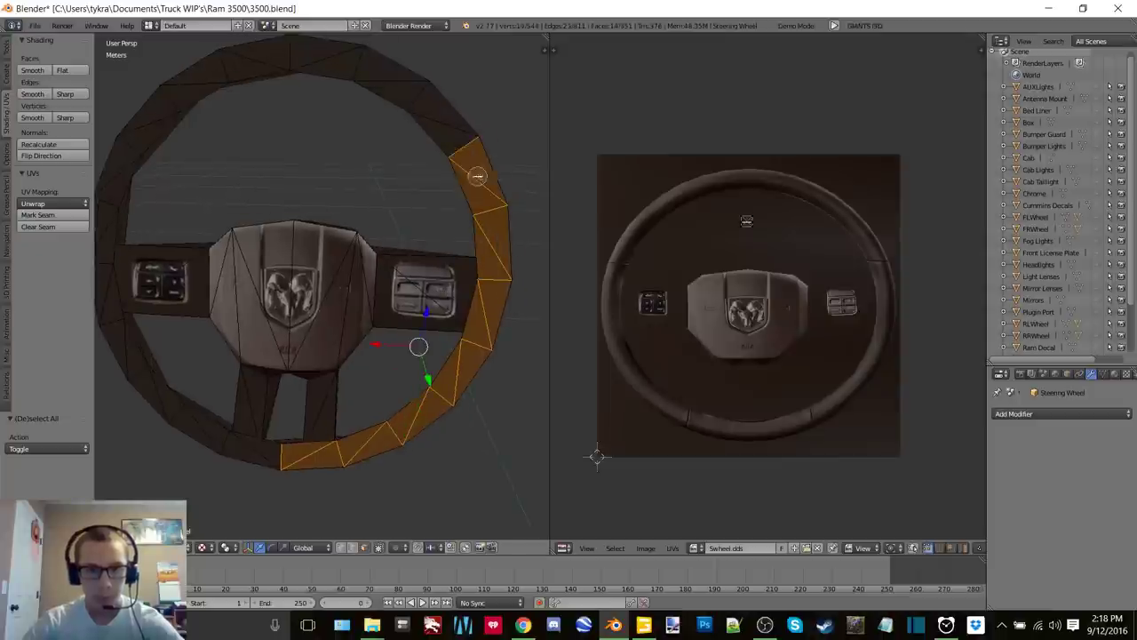
pyautogui.moveTo(436, 117)
pyautogui.mouseDown()
pyautogui.moveTo(394, 80)
pyautogui.moveTo(316, 60)
pyautogui.moveTo(213, 71)
pyautogui.moveTo(190, 86)
pyautogui.mouseUp()
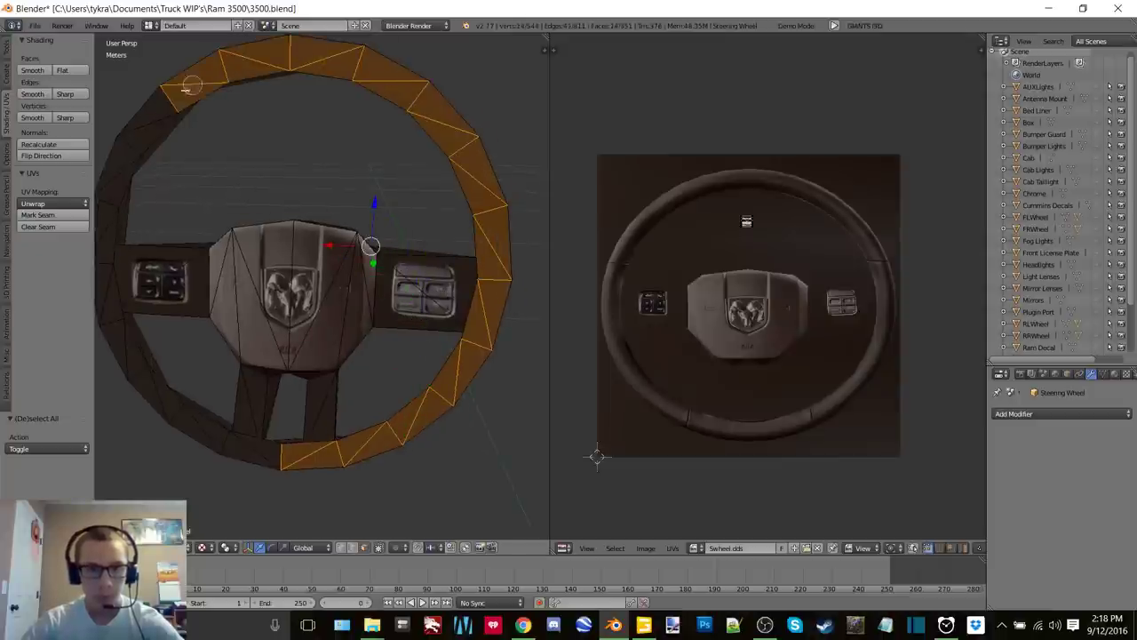
# Add the front faces down the left side of the rim to the selection
pyautogui.click(155, 116)
pyautogui.press('KP_4')
pyautogui.moveTo(271, 187); pyautogui.dragTo(263, 203)
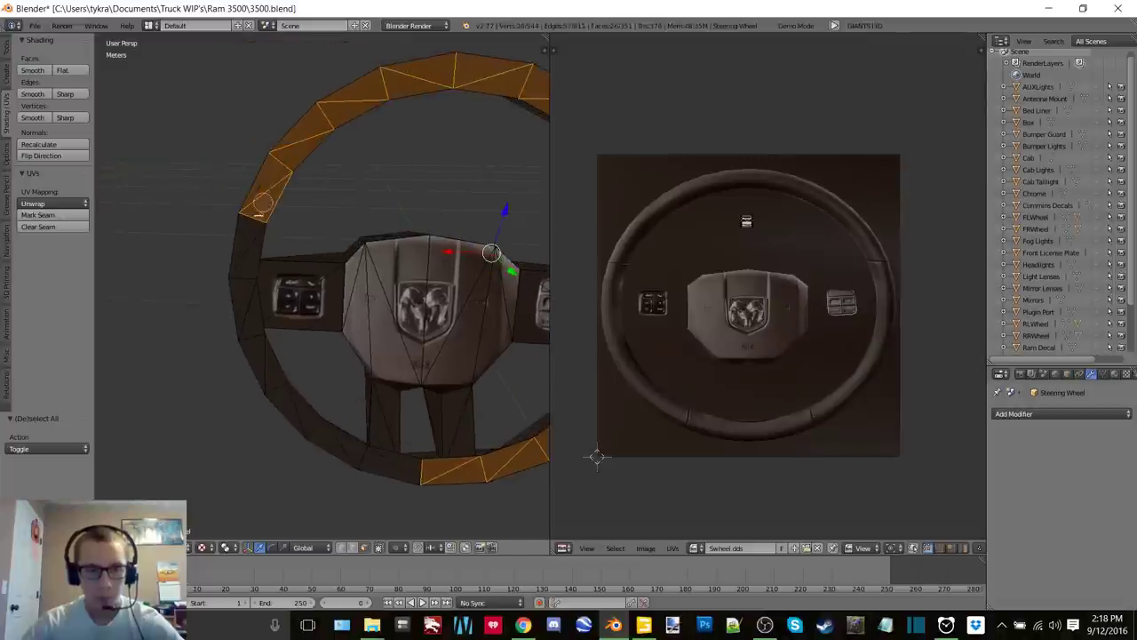
pyautogui.moveTo(247, 250); pyautogui.dragTo(248, 310)
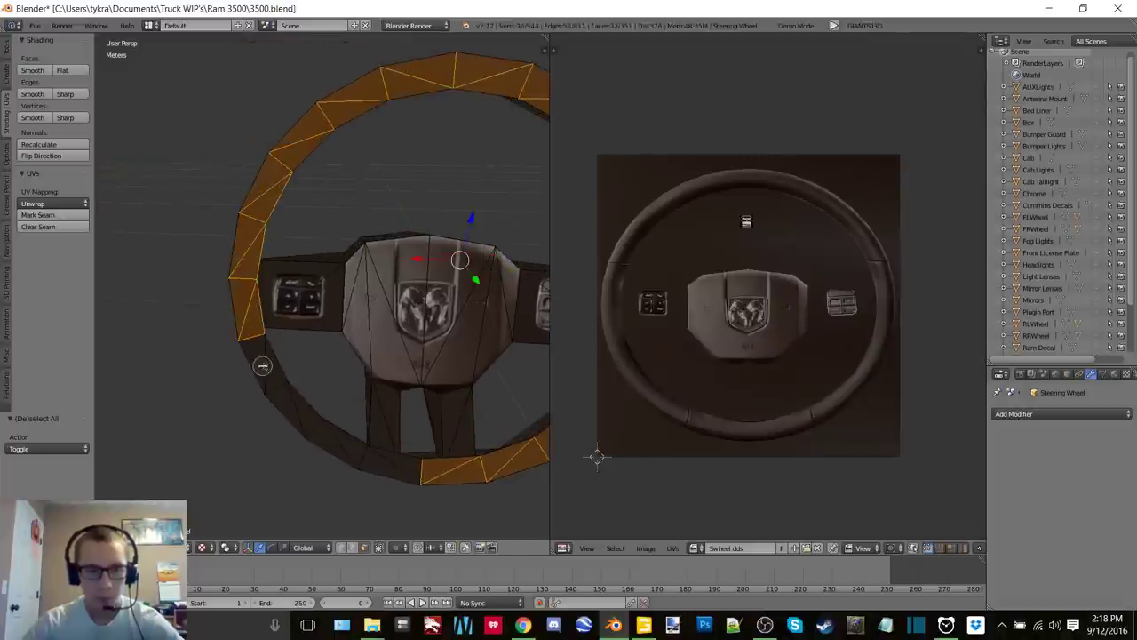
pyautogui.moveTo(262, 365)
pyautogui.mouseDown()
pyautogui.moveTo(285, 403)
pyautogui.moveTo(338, 440)
pyautogui.mouseUp()
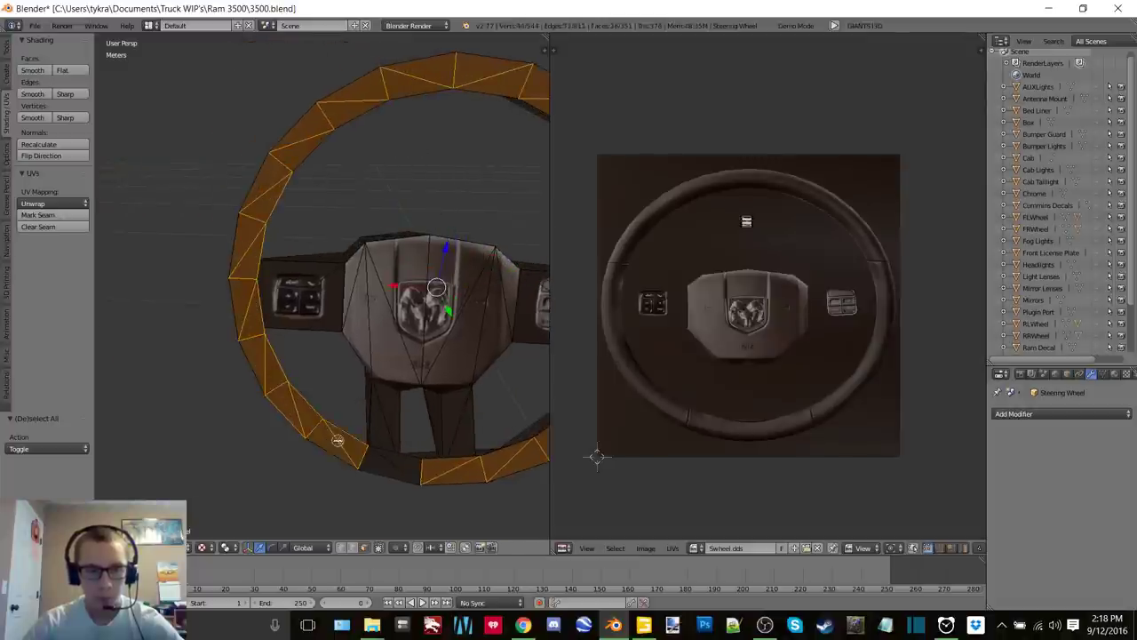
# Add the outer edge faces along the first side of the rim to the selection
pyautogui.moveTo(353, 350); pyautogui.dragTo(433, 289, button='middle')
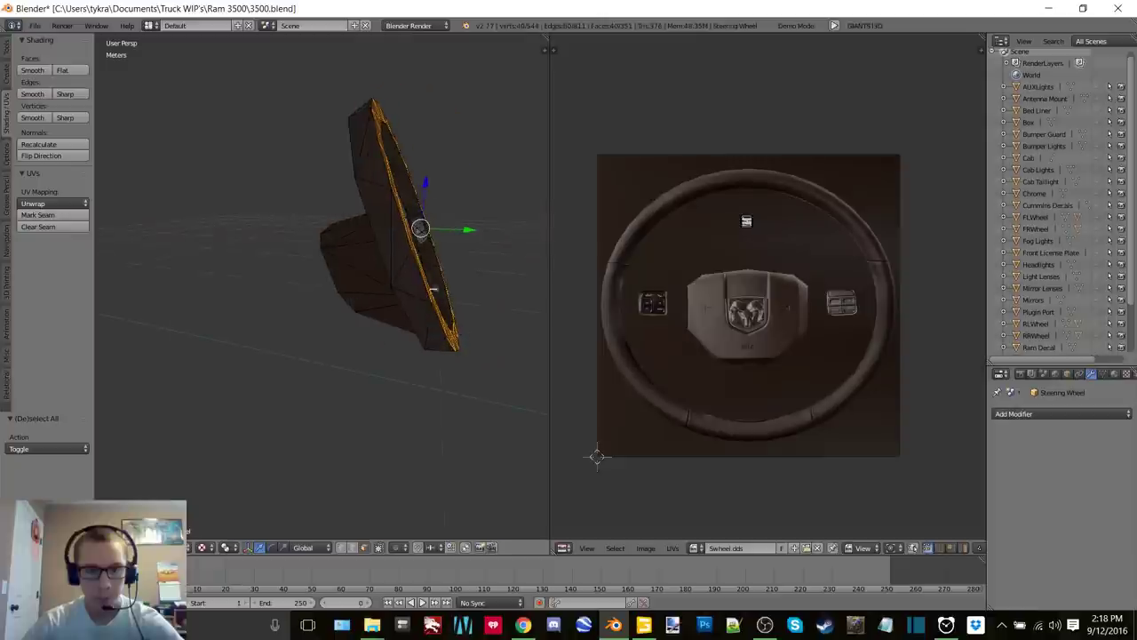
pyautogui.moveTo(389, 235); pyautogui.dragTo(368, 151)
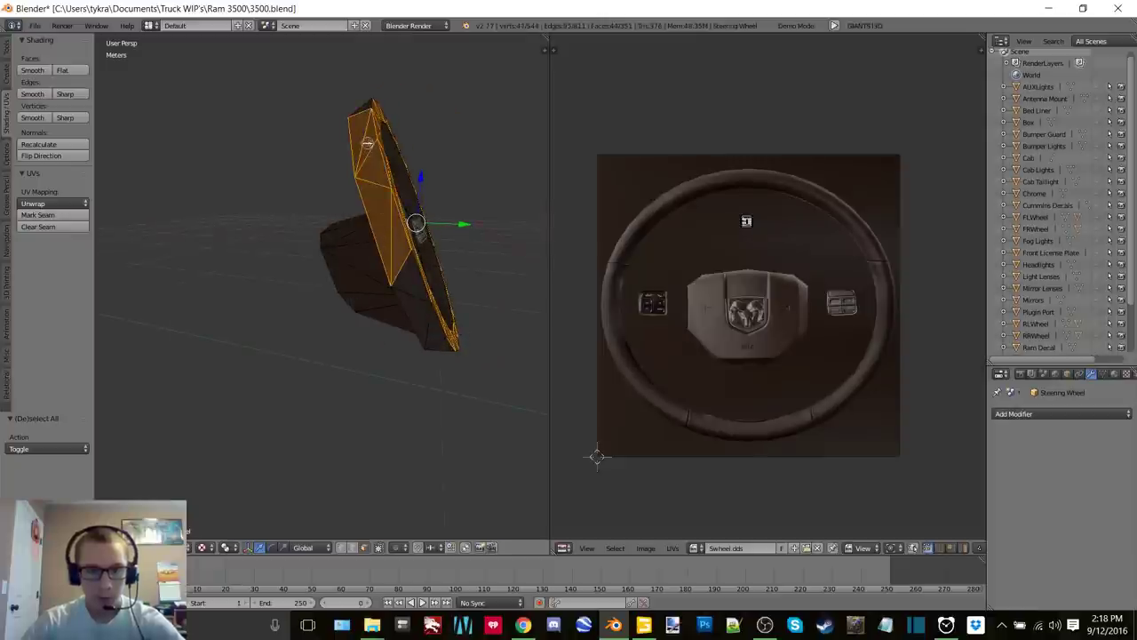
pyautogui.rightClick(367, 143)
pyautogui.moveTo(367, 143); pyautogui.dragTo(406, 235, button='middle')
pyautogui.press('c')
pyautogui.moveTo(381, 180); pyautogui.dragTo(369, 105)
pyautogui.rightClick(369, 104)
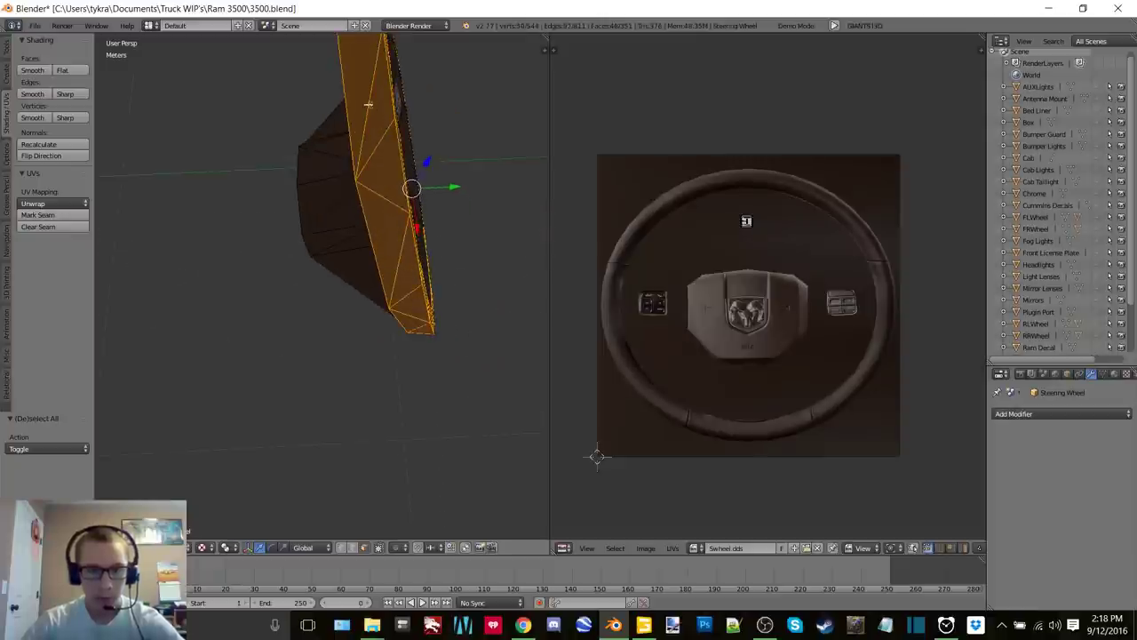
pyautogui.moveTo(367, 104); pyautogui.dragTo(375, 233, button='middle')
pyautogui.moveTo(376, 234); pyautogui.dragTo(380, 242)
# Extend the selection over the outer edge faces on the opposite side of the rim
pyautogui.moveTo(402, 220); pyautogui.dragTo(144, 166, button='middle')
pyautogui.moveTo(264, 207); pyautogui.dragTo(273, 235)
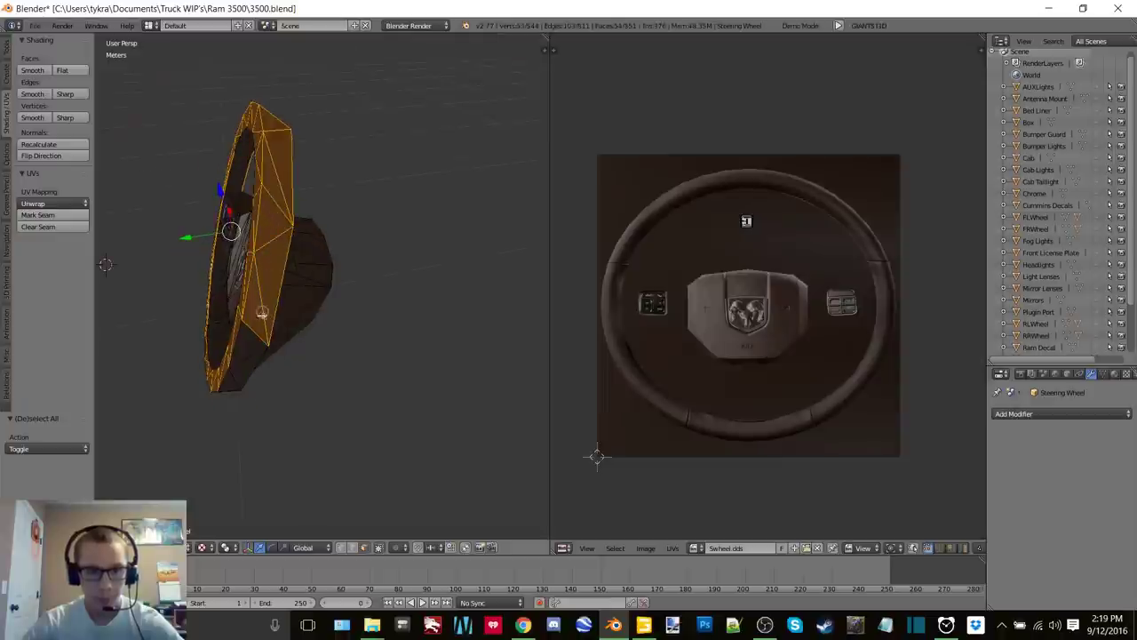
pyautogui.moveTo(262, 313); pyautogui.dragTo(255, 355)
pyautogui.moveTo(278, 336); pyautogui.dragTo(360, 242, button='middle')
pyautogui.moveTo(293, 294)
pyautogui.mouseDown(button='middle')
pyautogui.moveTo(300, 265)
pyautogui.moveTo(389, 219)
pyautogui.mouseUp(button='middle')
pyautogui.press('c')
pyautogui.moveTo(316, 174)
pyautogui.mouseDown()
pyautogui.moveTo(284, 228)
pyautogui.moveTo(190, 329)
pyautogui.mouseUp()
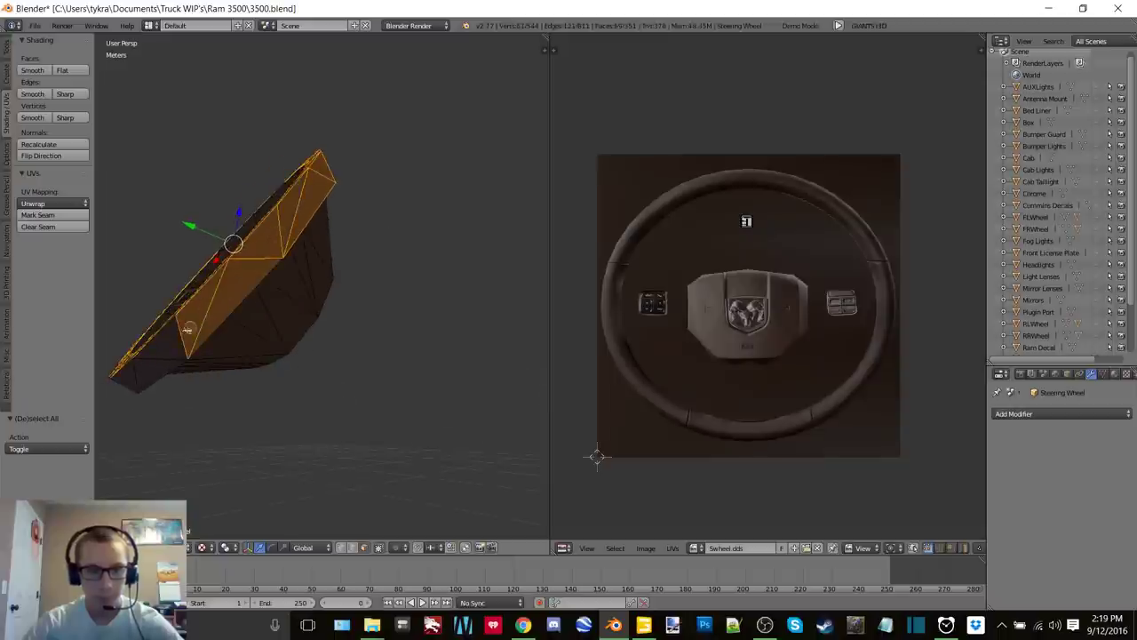
# Add the remaining outer edge faces around the lower part of the rim to the selection
pyautogui.moveTo(160, 356); pyautogui.dragTo(289, 323, button='middle')
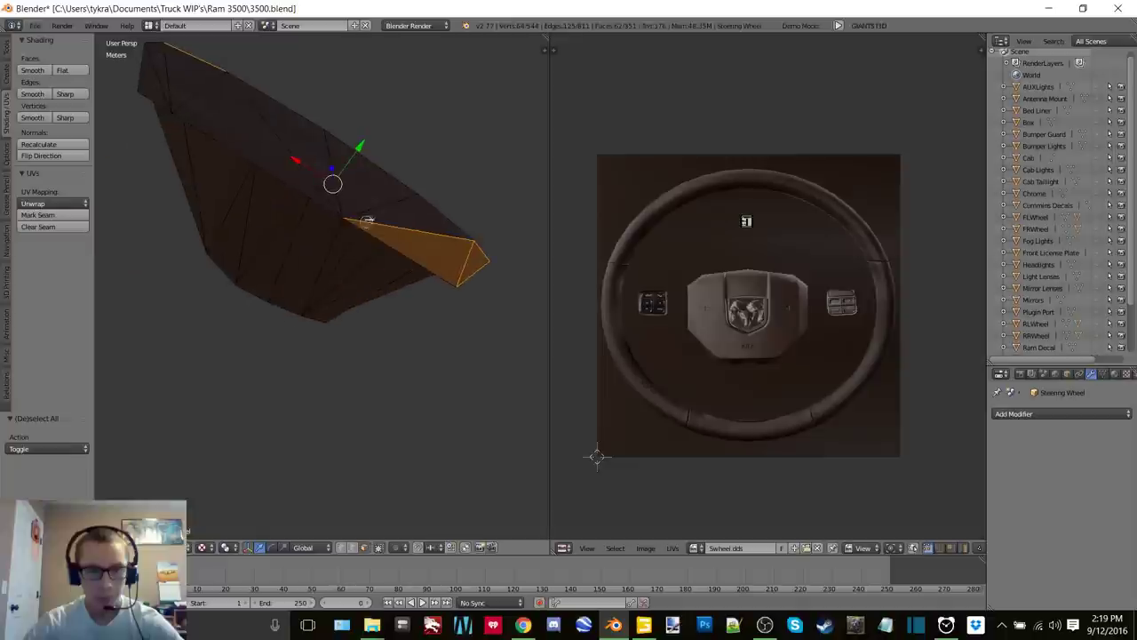
pyautogui.press('c')
pyautogui.moveTo(374, 217)
pyautogui.mouseDown()
pyautogui.moveTo(328, 162)
pyautogui.moveTo(253, 131)
pyautogui.mouseUp()
pyautogui.moveTo(252, 130)
pyautogui.mouseDown(button='middle')
pyautogui.moveTo(344, 173)
pyautogui.moveTo(364, 162)
pyautogui.mouseUp(button='middle')
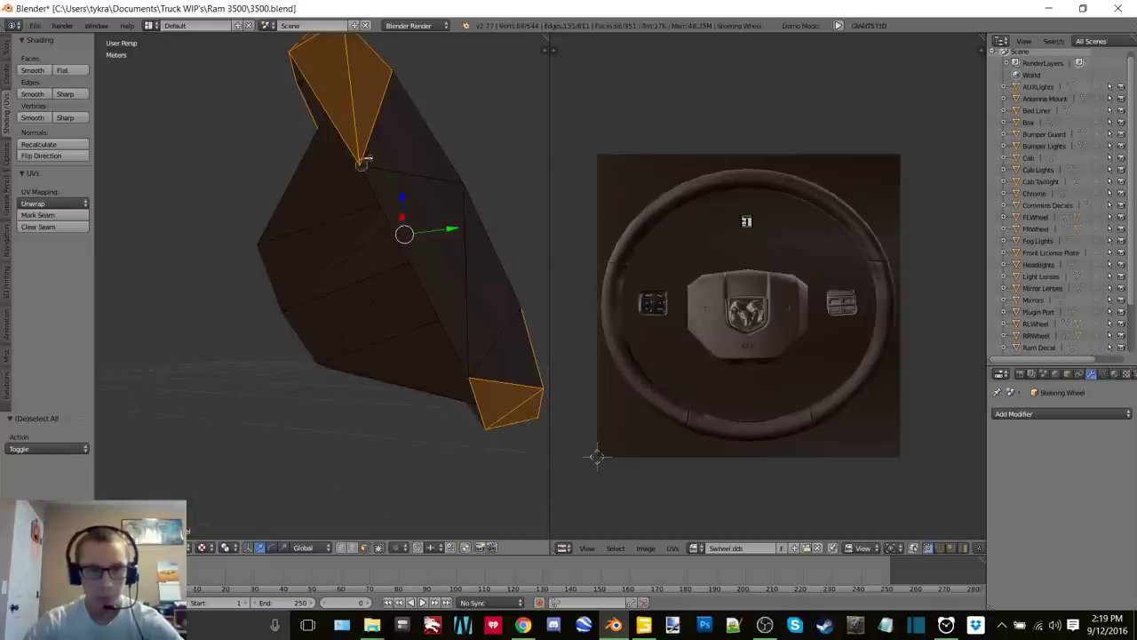
pyautogui.moveTo(364, 162)
pyautogui.mouseDown()
pyautogui.moveTo(430, 196)
pyautogui.moveTo(495, 350)
pyautogui.mouseUp()
# Add the inner faces of the rim along its top, right and lower sections to the selection
pyautogui.moveTo(466, 227); pyautogui.dragTo(301, 162, button='middle')
pyautogui.moveTo(270, 117); pyautogui.dragTo(419, 57)
pyautogui.rightClick(418, 57)
pyautogui.moveTo(382, 115)
pyautogui.mouseDown(button='middle')
pyautogui.moveTo(475, 151)
pyautogui.moveTo(500, 175)
pyautogui.moveTo(523, 169)
pyautogui.mouseUp(button='middle')
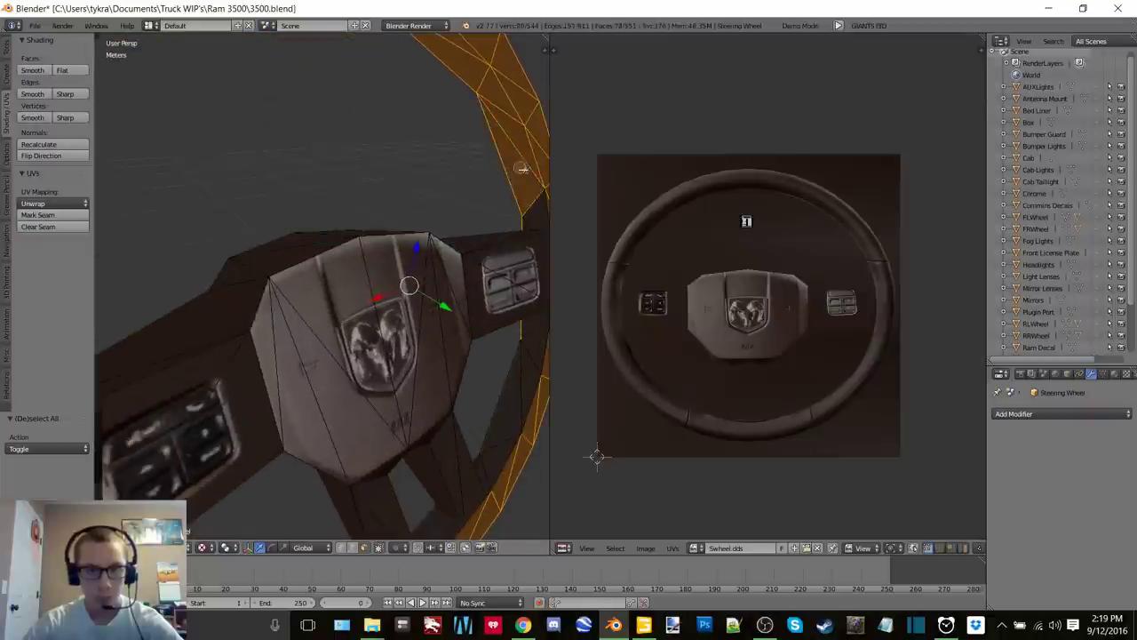
pyautogui.moveTo(529, 217); pyautogui.dragTo(463, 255, button='middle')
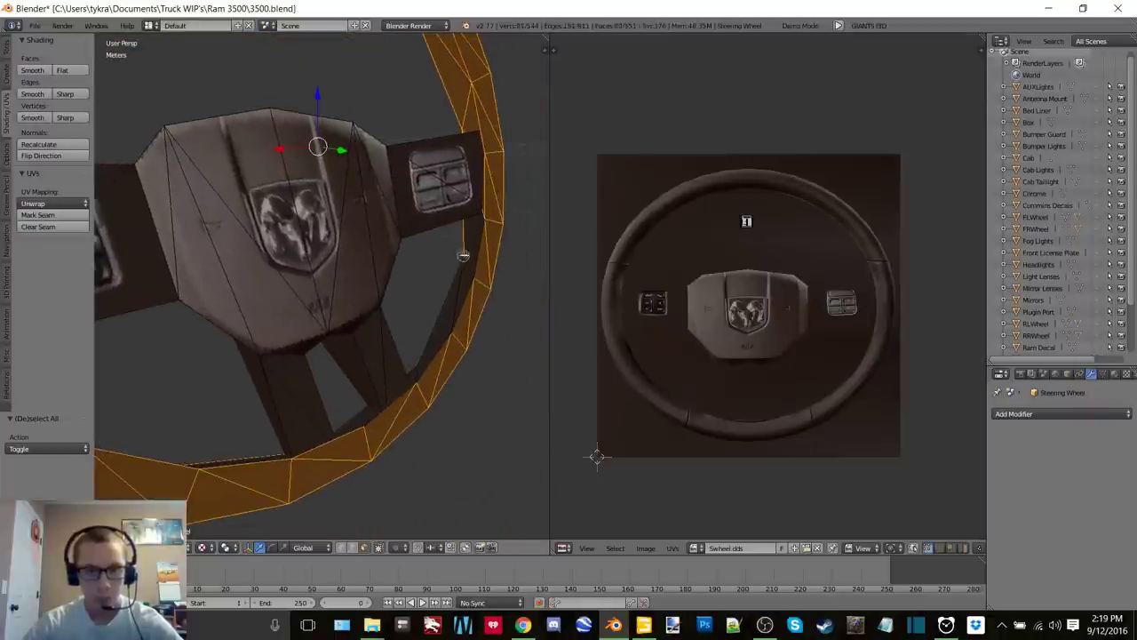
pyautogui.moveTo(470, 240); pyautogui.dragTo(437, 338)
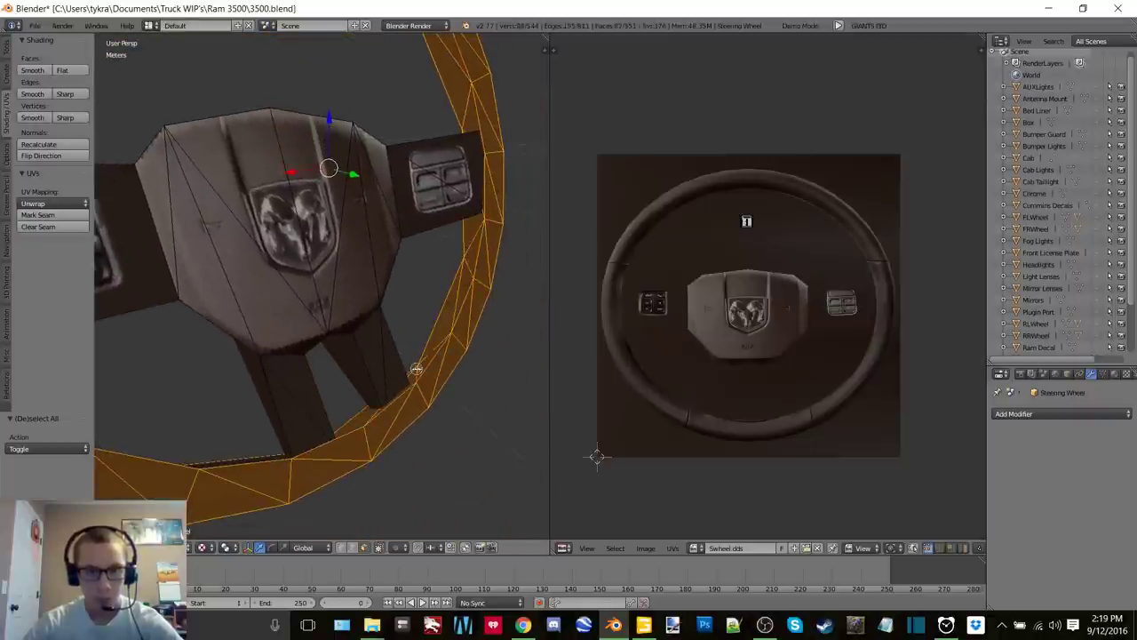
pyautogui.moveTo(417, 369); pyautogui.dragTo(167, 306, button='middle')
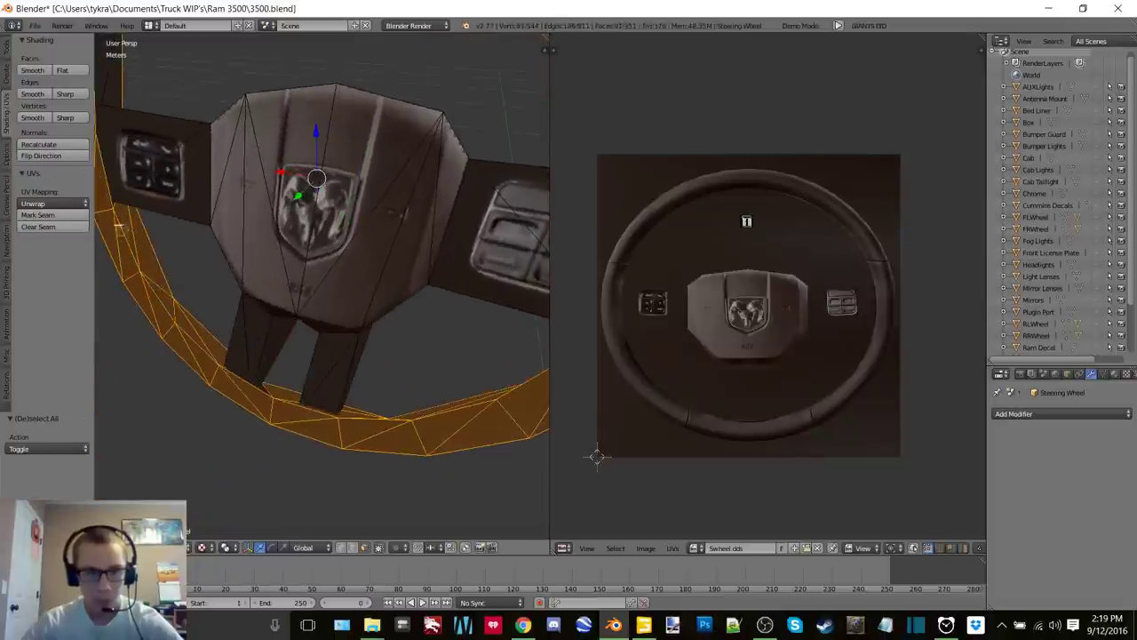
# Pick up the rim faces still missing from the selection around the back and sides of the wheel
pyautogui.moveTo(117, 227); pyautogui.dragTo(205, 340, button='middle')
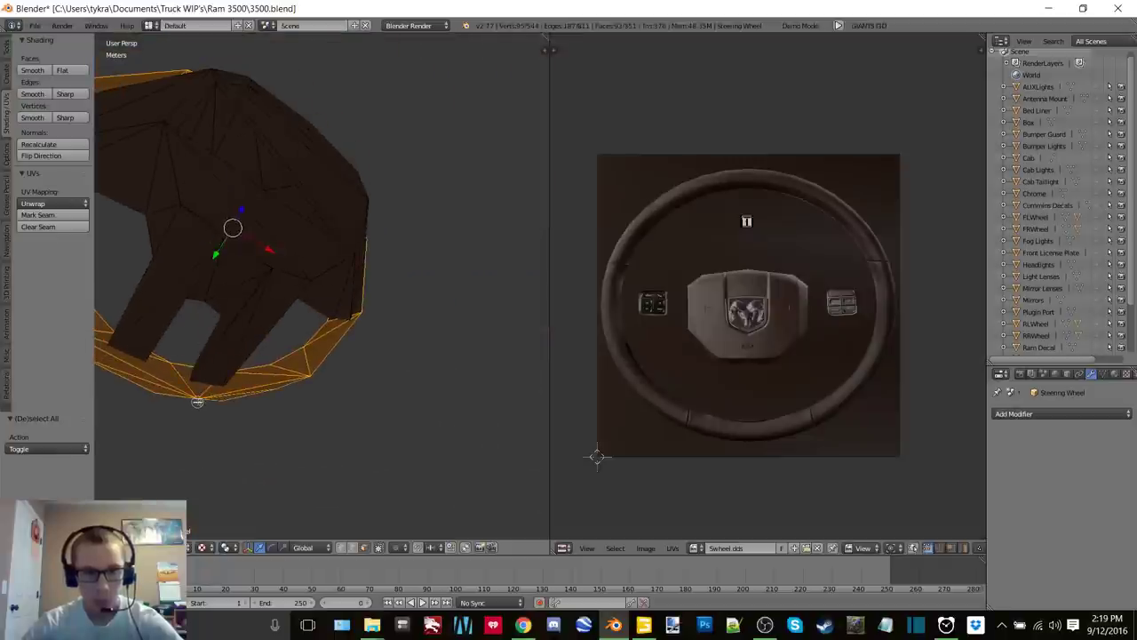
pyautogui.keyDown('shift'); pyautogui.rightClick(360, 301); pyautogui.keyUp('shift')
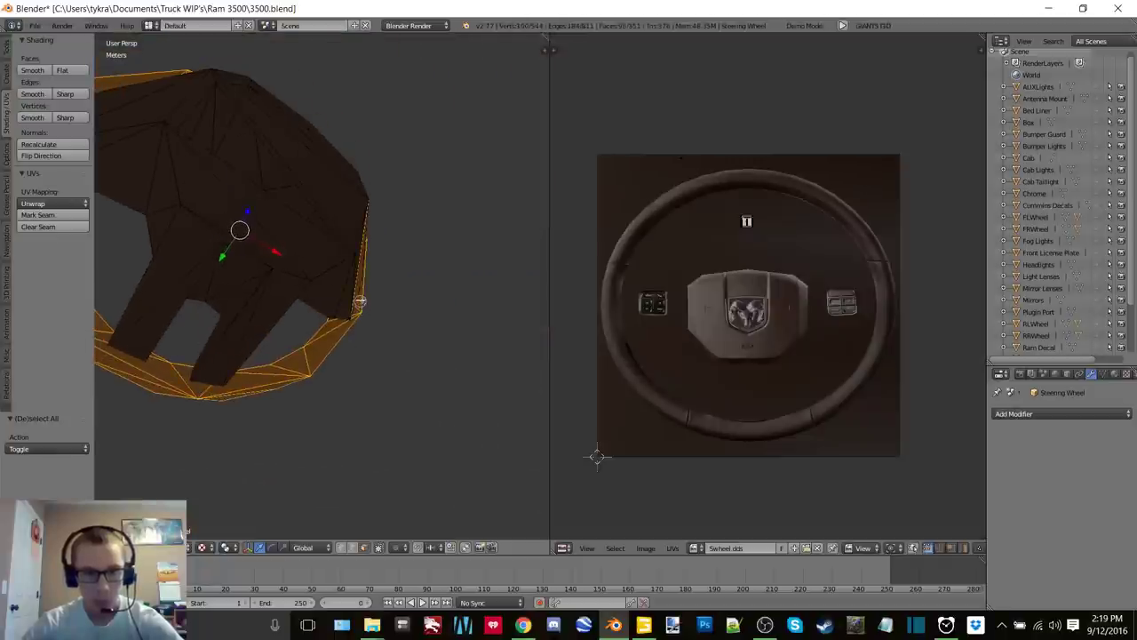
pyautogui.moveTo(360, 301); pyautogui.dragTo(414, 311, button='middle')
pyautogui.scroll(3, 345, 362)
pyautogui.keyDown('shift'); pyautogui.rightClick(410, 260); pyautogui.keyUp('shift')
pyautogui.keyDown('shift'); pyautogui.rightClick(362, 144); pyautogui.keyUp('shift')
pyautogui.moveTo(350, 124); pyautogui.dragTo(293, 63)
pyautogui.rightClick(292, 63)
pyautogui.moveTo(396, 238)
pyautogui.mouseDown(button='middle')
pyautogui.moveTo(419, 234)
pyautogui.moveTo(474, 168)
pyautogui.moveTo(421, 215)
pyautogui.moveTo(376, 294)
pyautogui.moveTo(405, 317)
pyautogui.moveTo(314, 325)
pyautogui.mouseUp(button='middle')
pyautogui.scroll(-5, 421, 213)
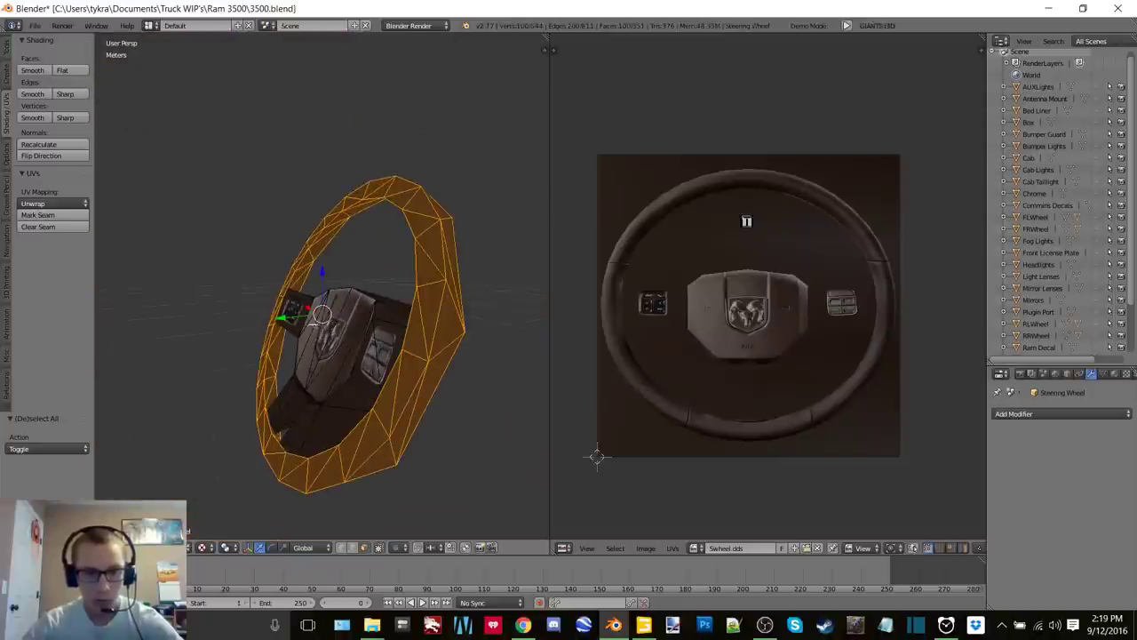
# Try moving the selected rim faces along the Y axis, and undo the move
pyautogui.press('g')
pyautogui.press('y')
pyautogui.click(145, 347)
pyautogui.moveTo(146, 348); pyautogui.dragTo(303, 319, button='middle')
pyautogui.hotkey('ctrl', 'z')
# Show the wheel in wireframe and circle-select through the upper half of the rim to include its hidden faces
pyautogui.scroll(3, 311, 321)
pyautogui.scroll(-2, 238, 299)
pyautogui.press('z')
pyautogui.click(365, 311)
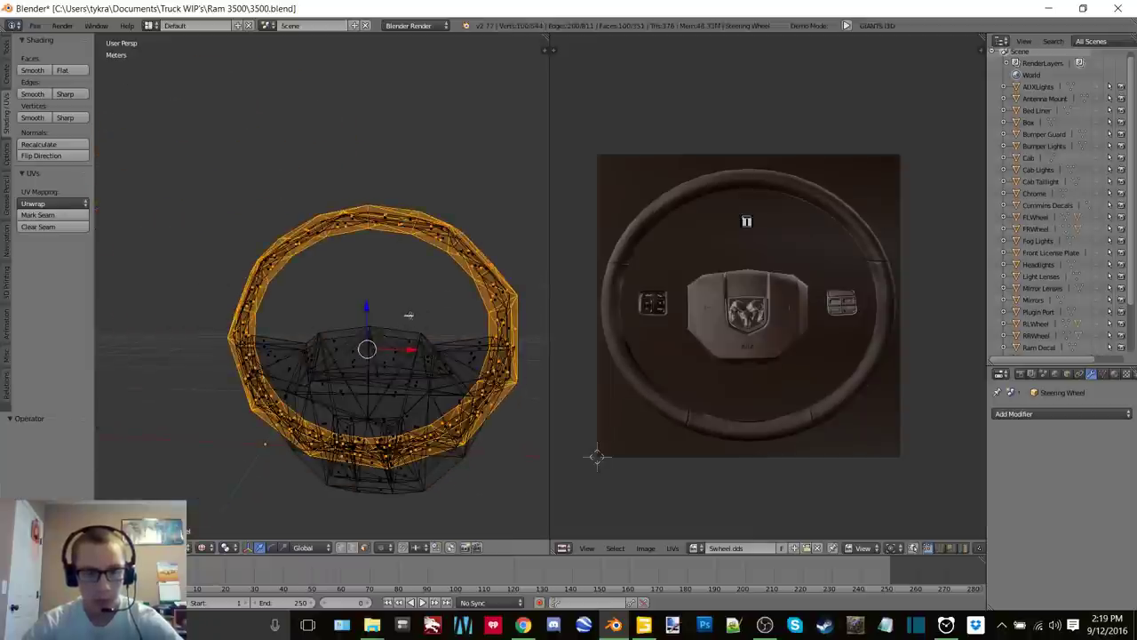
pyautogui.scroll(4, 357, 292)
pyautogui.moveTo(357, 292); pyautogui.dragTo(264, 316, button='middle')
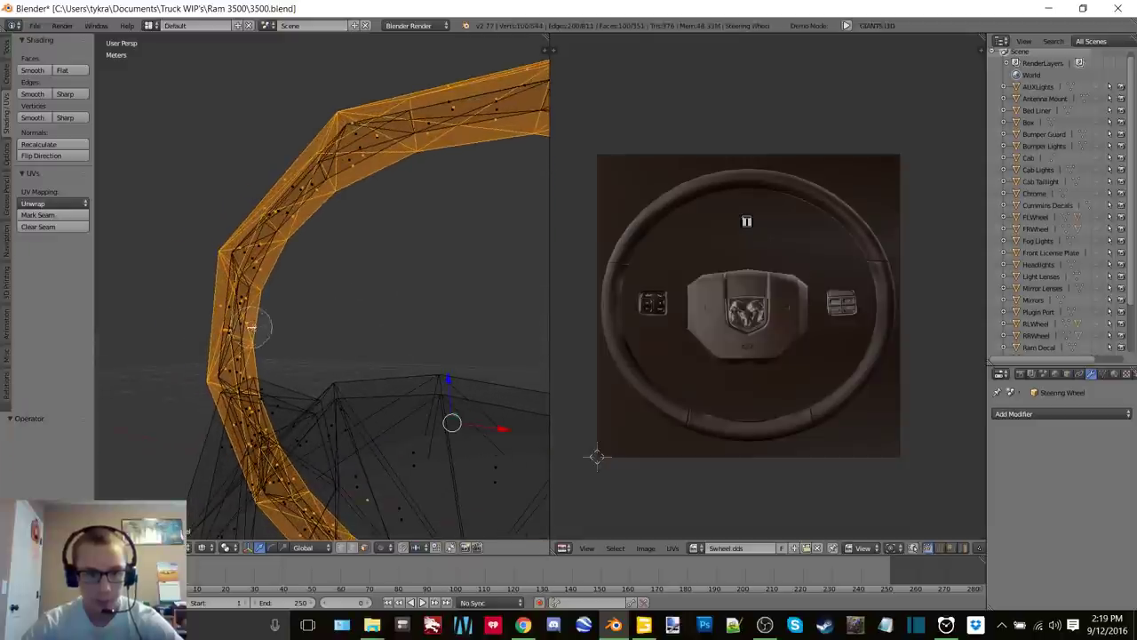
pyautogui.scroll(-3, 252, 329)
pyautogui.moveTo(251, 329)
pyautogui.mouseDown()
pyautogui.moveTo(238, 333)
pyautogui.moveTo(249, 232)
pyautogui.moveTo(324, 153)
pyautogui.moveTo(477, 111)
pyautogui.mouseUp()
pyautogui.moveTo(389, 203); pyautogui.dragTo(424, 223, button='middle')
pyautogui.moveTo(495, 271); pyautogui.dragTo(500, 316)
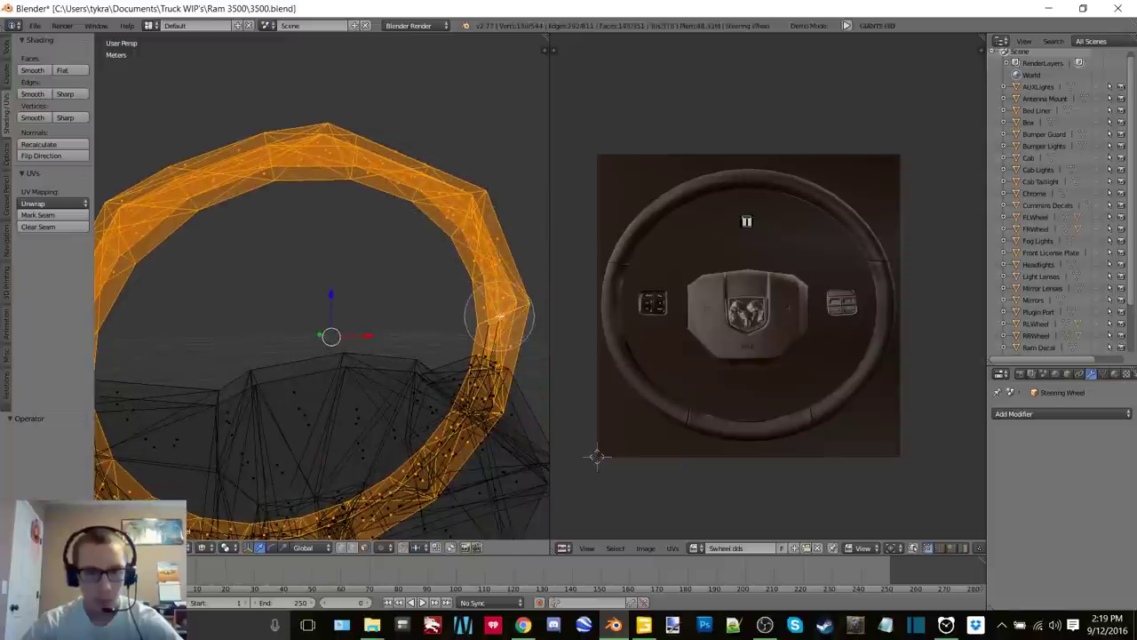
pyautogui.moveTo(482, 340); pyautogui.dragTo(425, 323, button='middle')
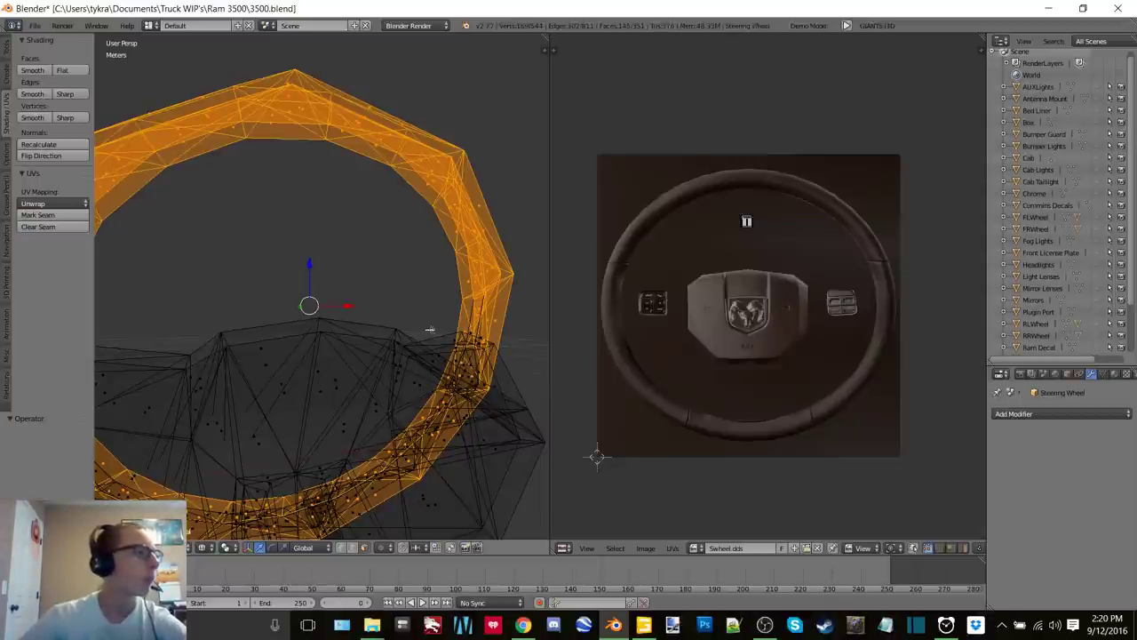
# Circle-select through the lower half of the rim in wireframe to add its hidden faces to the selection
pyautogui.moveTo(454, 379)
pyautogui.mouseDown(button='middle')
pyautogui.moveTo(406, 312)
pyautogui.moveTo(422, 316)
pyautogui.moveTo(351, 333)
pyautogui.moveTo(285, 327)
pyautogui.mouseUp(button='middle')
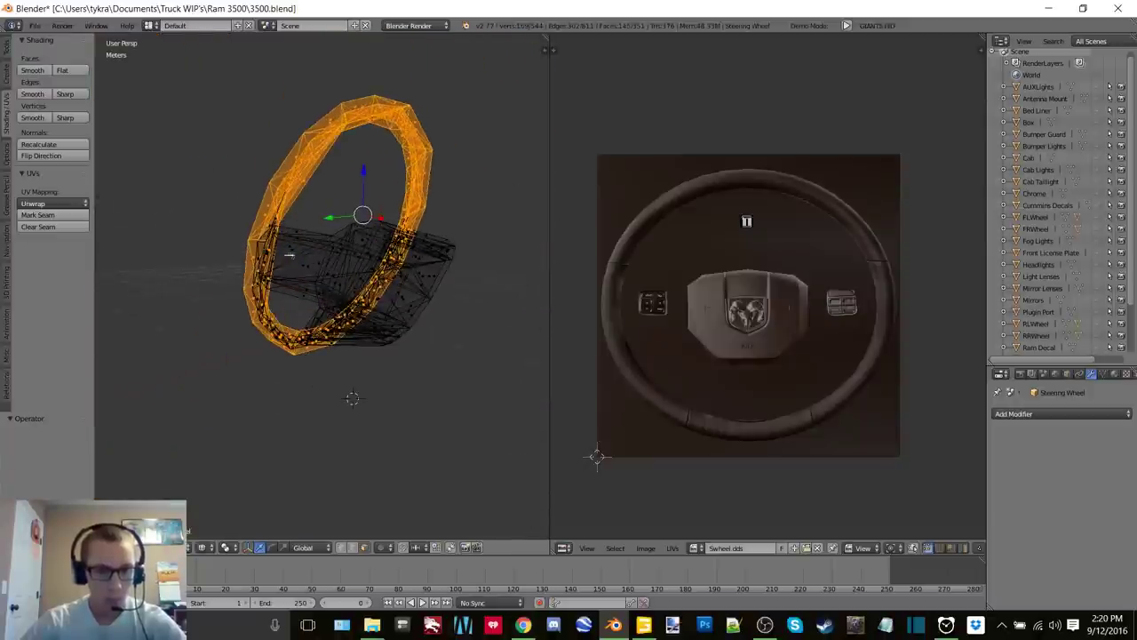
pyautogui.press('c')
pyautogui.moveTo(253, 222)
pyautogui.mouseDown()
pyautogui.moveTo(246, 272)
pyautogui.moveTo(263, 333)
pyautogui.mouseUp()
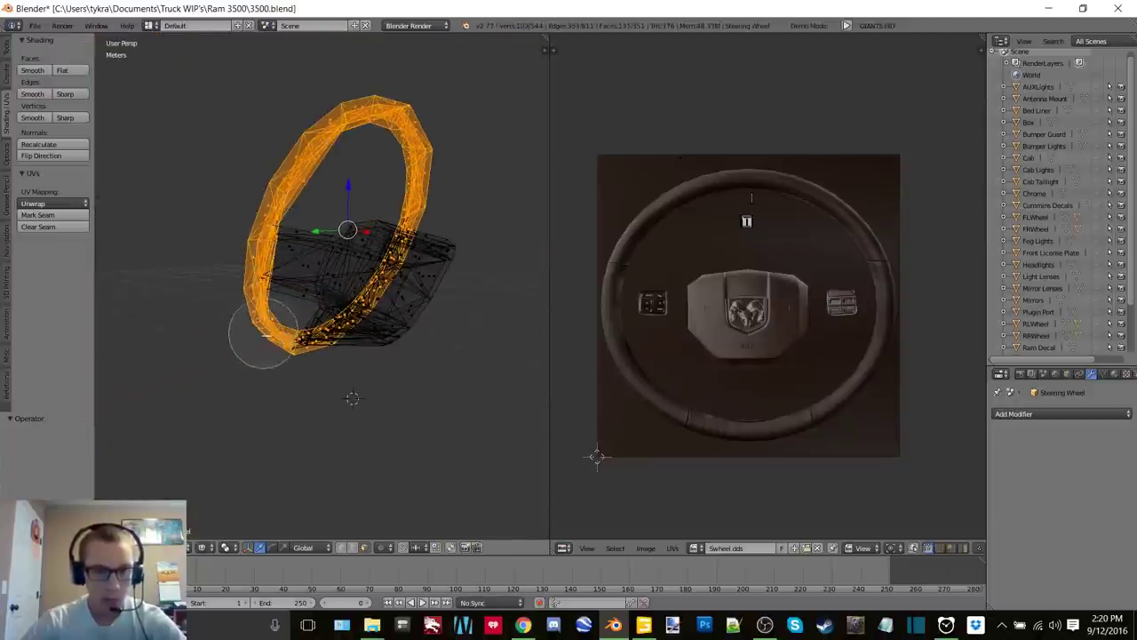
pyautogui.rightClick(287, 343)
pyautogui.moveTo(257, 359); pyautogui.dragTo(363, 374, button='middle')
pyautogui.press('c')
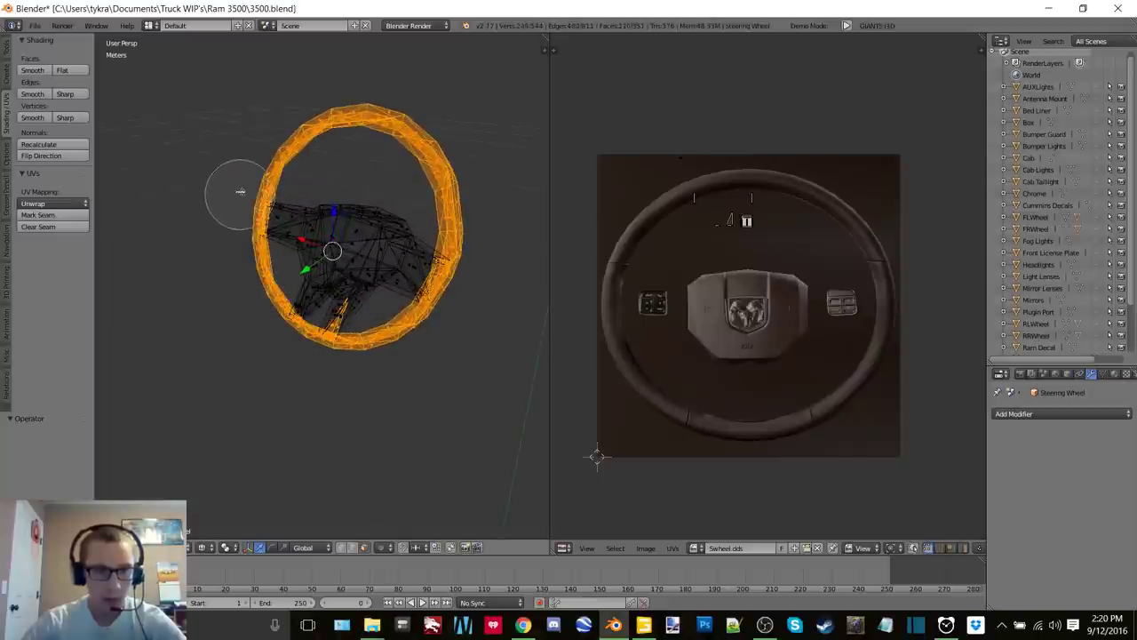
pyautogui.press('Escape')
# Remove the accidentally picked spoke faces from the selection so that only the rim faces stay selected
pyautogui.press('z')
pyautogui.click(268, 289)
pyautogui.scroll(4, 351, 343)
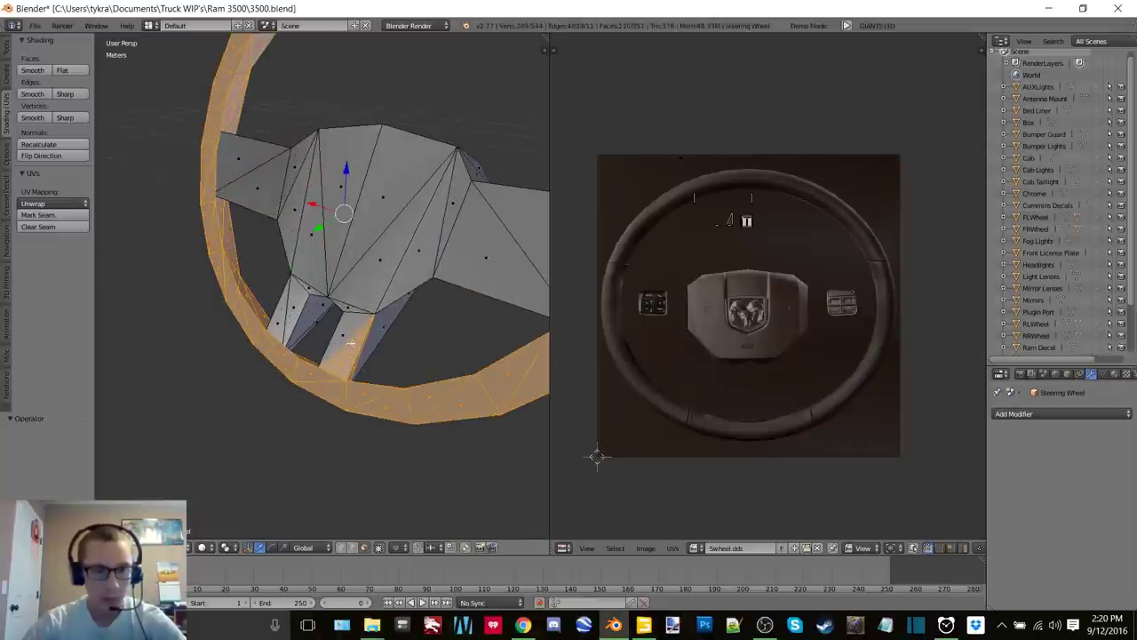
pyautogui.moveTo(361, 337); pyautogui.dragTo(158, 490, button='middle')
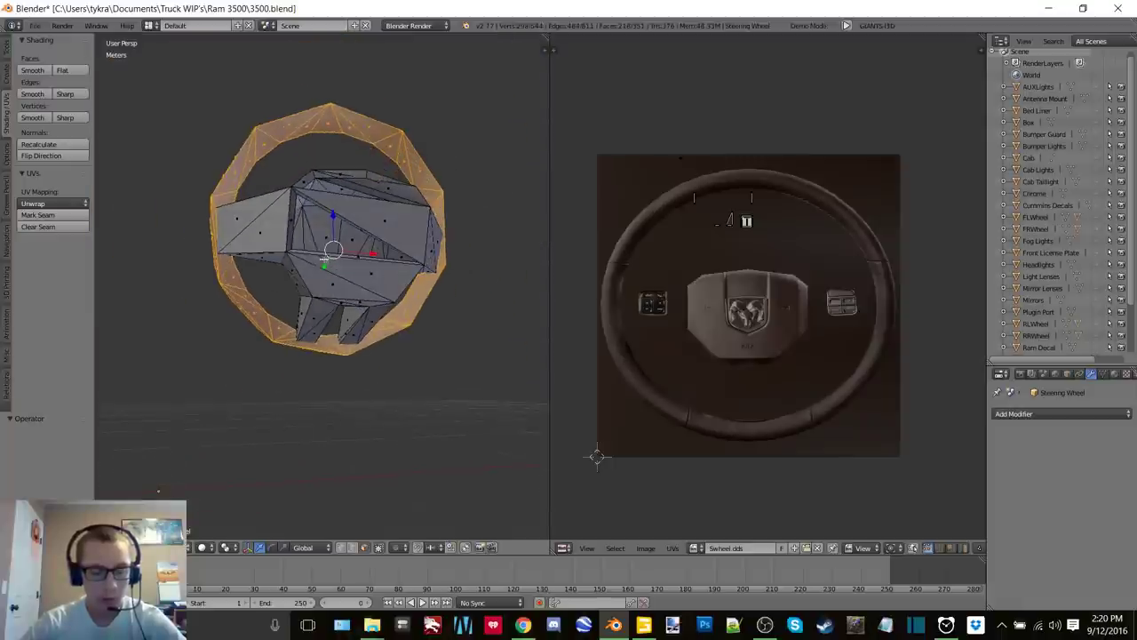
pyautogui.click(402, 266)
pyautogui.scroll(2, 347, 285)
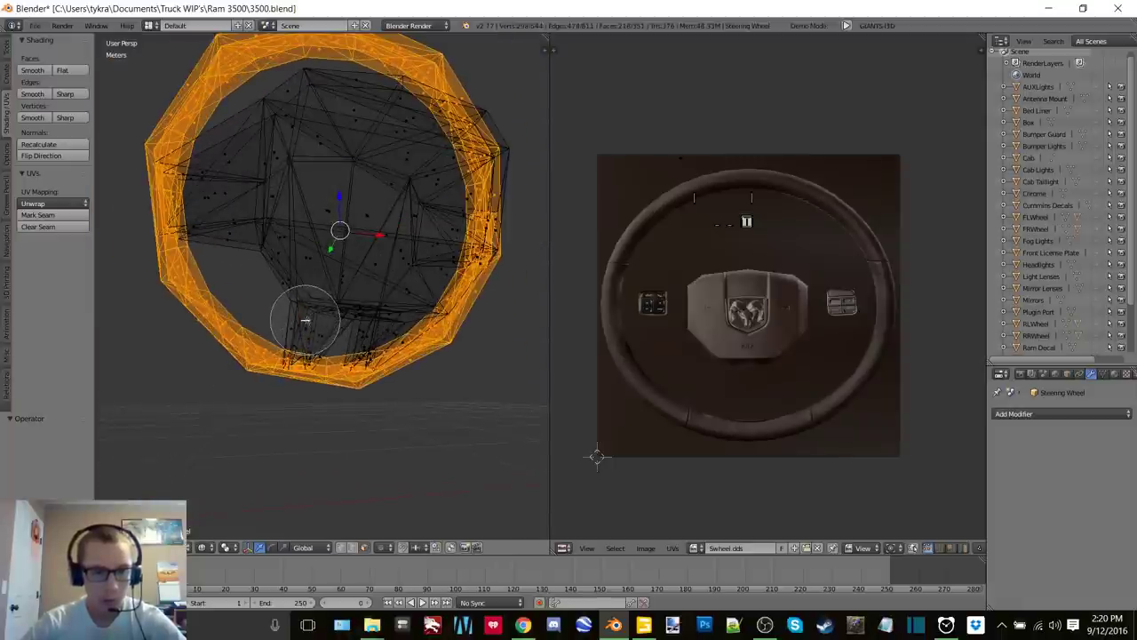
pyautogui.moveTo(378, 276); pyautogui.dragTo(318, 310, button='middle')
pyautogui.press('z')
pyautogui.click(317, 374)
pyautogui.moveTo(426, 279)
pyautogui.mouseDown(button='middle')
pyautogui.moveTo(406, 305)
pyautogui.moveTo(483, 267)
pyautogui.moveTo(441, 262)
pyautogui.moveTo(525, 296)
pyautogui.moveTo(142, 320)
pyautogui.mouseUp(button='middle')
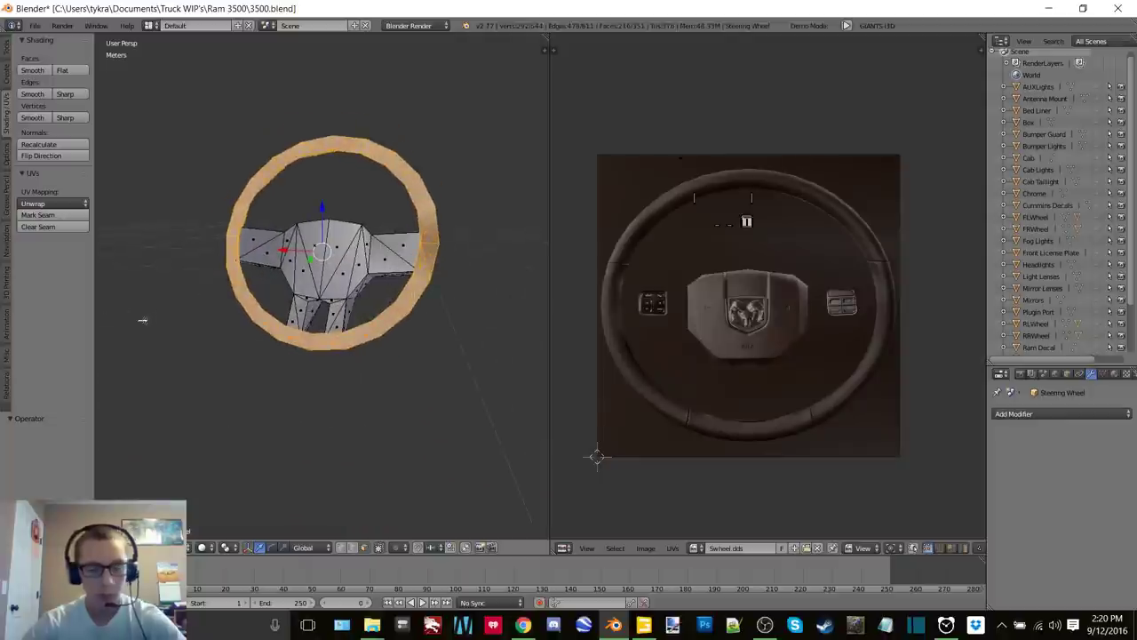
# Show the wheel with textured shading and unwrap the selected rim faces
pyautogui.click(203, 548)
pyautogui.click(223, 515)
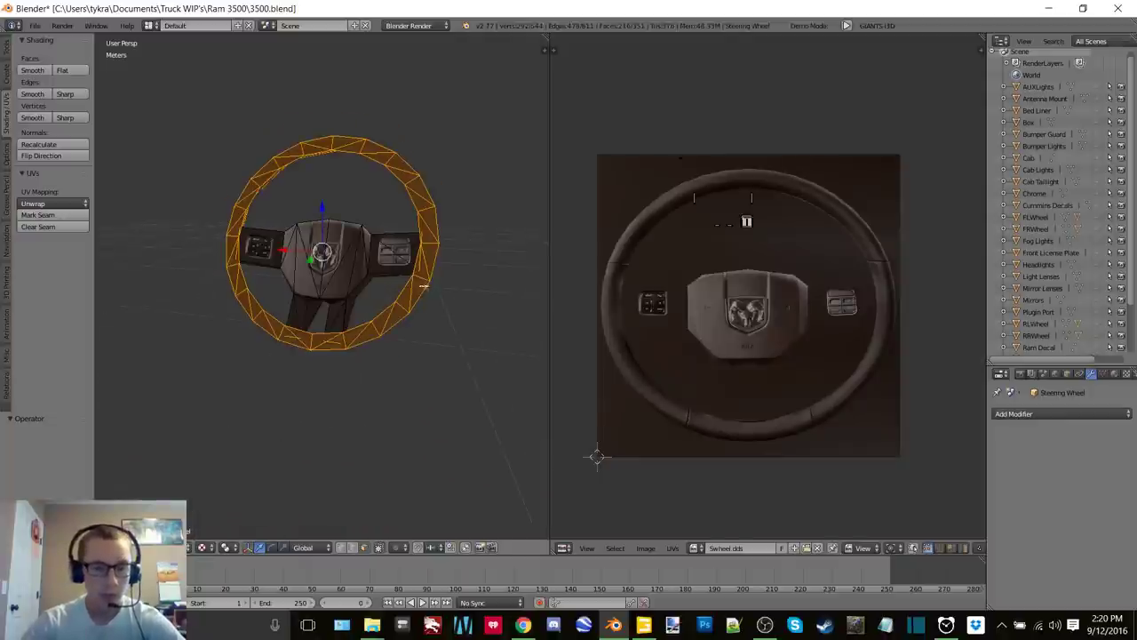
pyautogui.press('u')
pyautogui.click(337, 368)
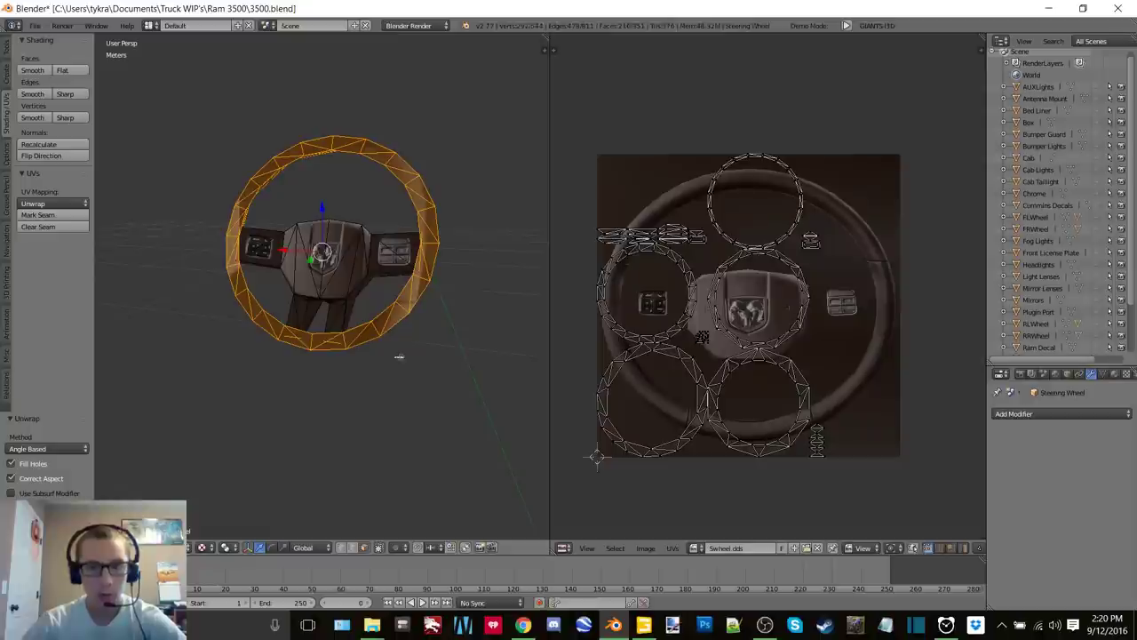
# Try selecting the front rim faces one at a time from the left side to the top, and restore the full rim selection
pyautogui.moveTo(462, 238); pyautogui.dragTo(475, 250, button='middle')
pyautogui.keyDown('shift'); pyautogui.moveTo(382, 228); pyautogui.dragTo(282, 318, button='middle'); pyautogui.keyUp('shift')
pyautogui.scroll(2, 488, 287)
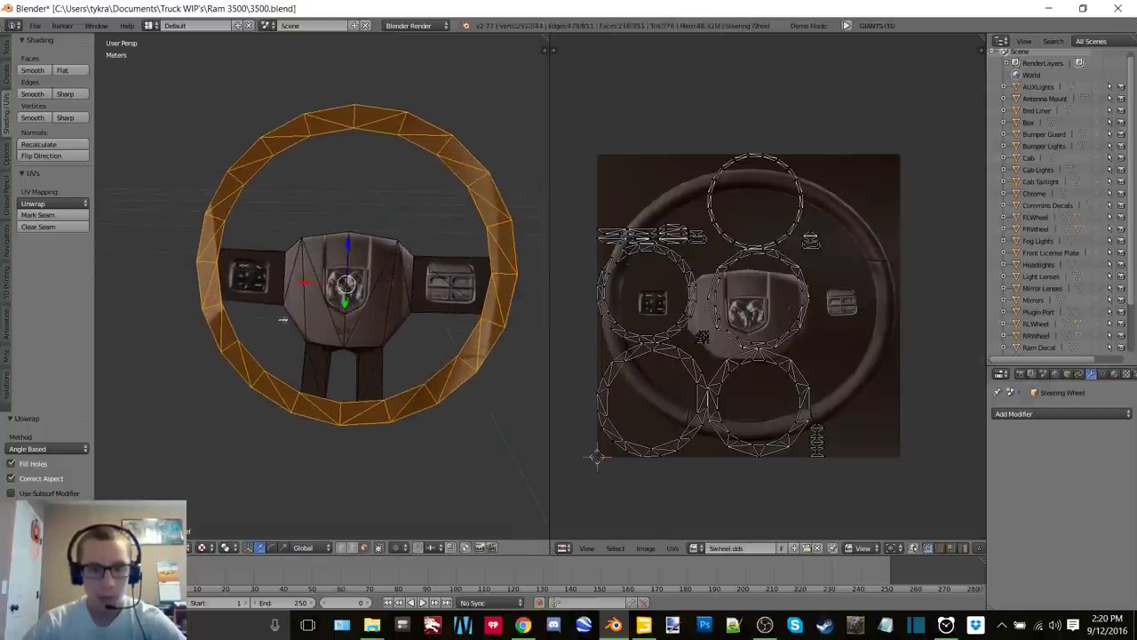
pyautogui.press('a')
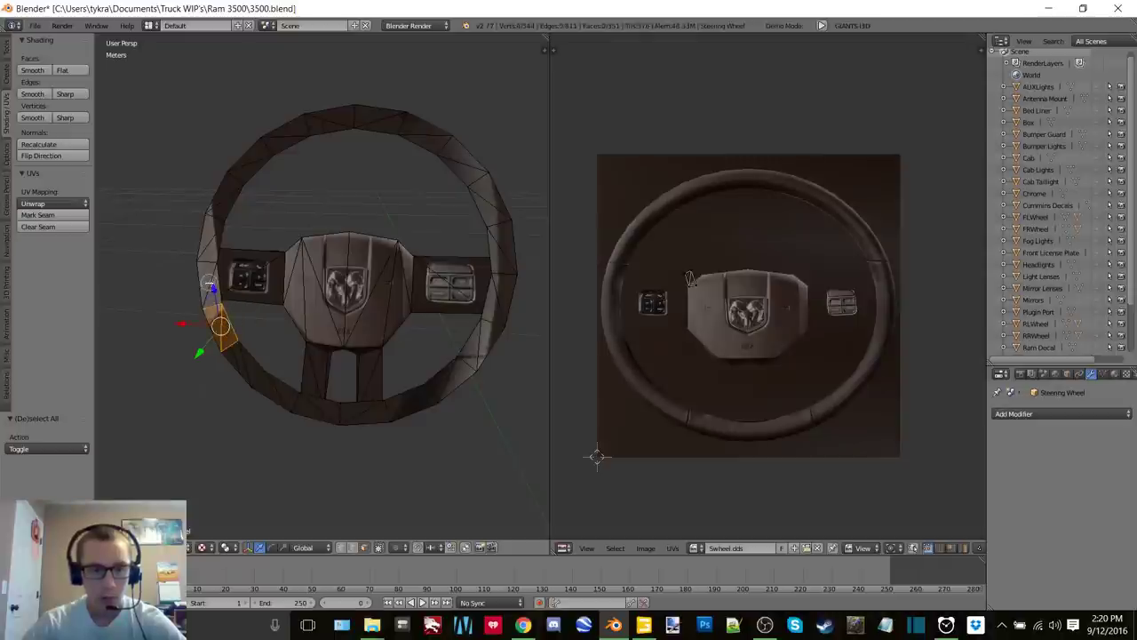
pyautogui.keyDown('shift'); pyautogui.rightClick(211, 239); pyautogui.keyUp('shift')
pyautogui.keyDown('shift'); pyautogui.rightClick(210, 229); pyautogui.keyUp('shift')
pyautogui.keyDown('shift'); pyautogui.rightClick(224, 207); pyautogui.keyUp('shift')
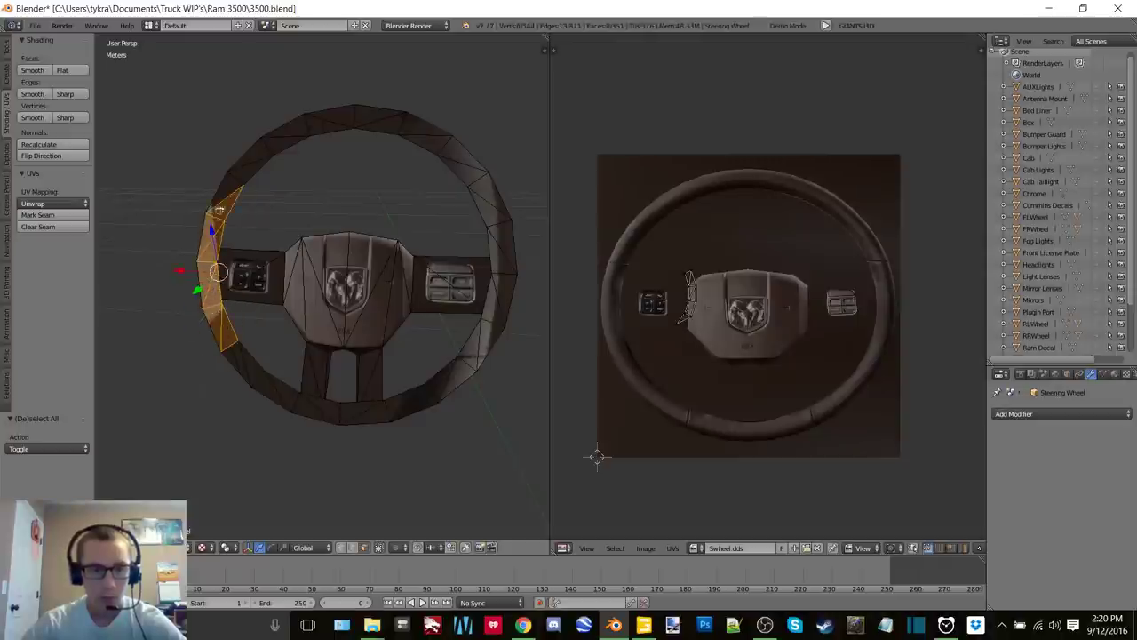
pyautogui.keyDown('shift'); pyautogui.rightClick(226, 190); pyautogui.keyUp('shift')
pyautogui.keyDown('shift'); pyautogui.rightClick(248, 171); pyautogui.keyUp('shift')
pyautogui.keyDown('shift'); pyautogui.rightClick(254, 154); pyautogui.keyUp('shift')
pyautogui.keyDown('shift'); pyautogui.rightClick(280, 143); pyautogui.keyUp('shift')
pyautogui.keyDown('shift'); pyautogui.rightClick(293, 129); pyautogui.keyUp('shift')
pyautogui.keyDown('shift'); pyautogui.rightClick(330, 119); pyautogui.keyUp('shift')
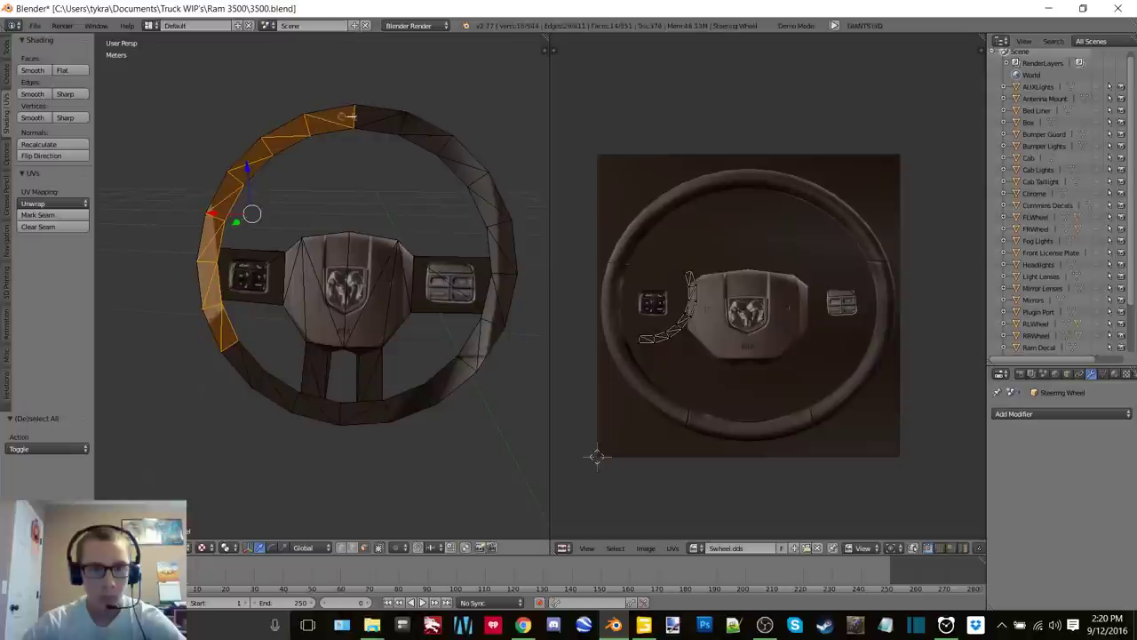
pyautogui.keyDown('shift'); pyautogui.rightClick(383, 118); pyautogui.keyUp('shift')
pyautogui.press('a')
pyautogui.press('l')
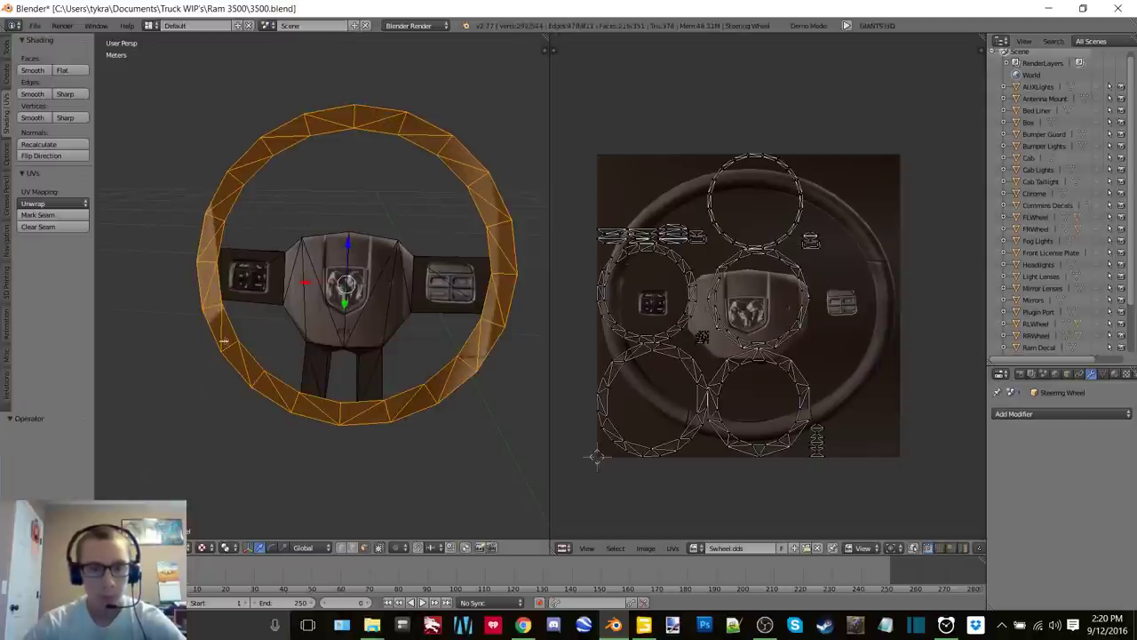
# Try picking individual front faces at the rim's lower left again, and return to the full rim selection
pyautogui.rightClick(225, 338)
pyautogui.keyDown('shift'); pyautogui.rightClick(214, 323); pyautogui.keyUp('shift')
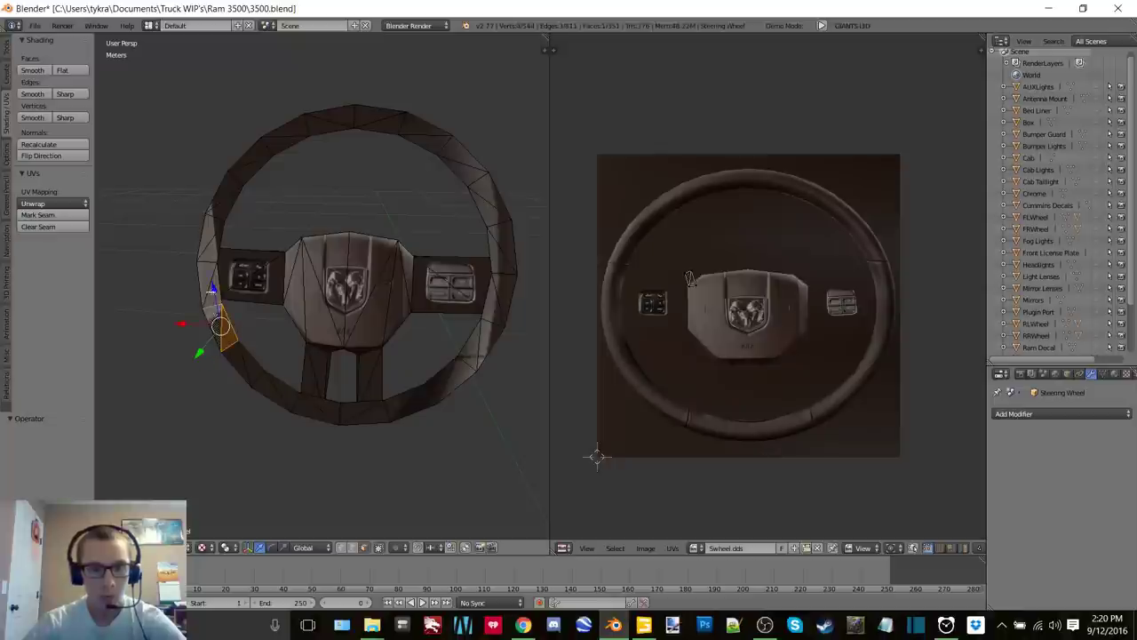
pyautogui.keyDown('shift'); pyautogui.rightClick(212, 287); pyautogui.keyUp('shift')
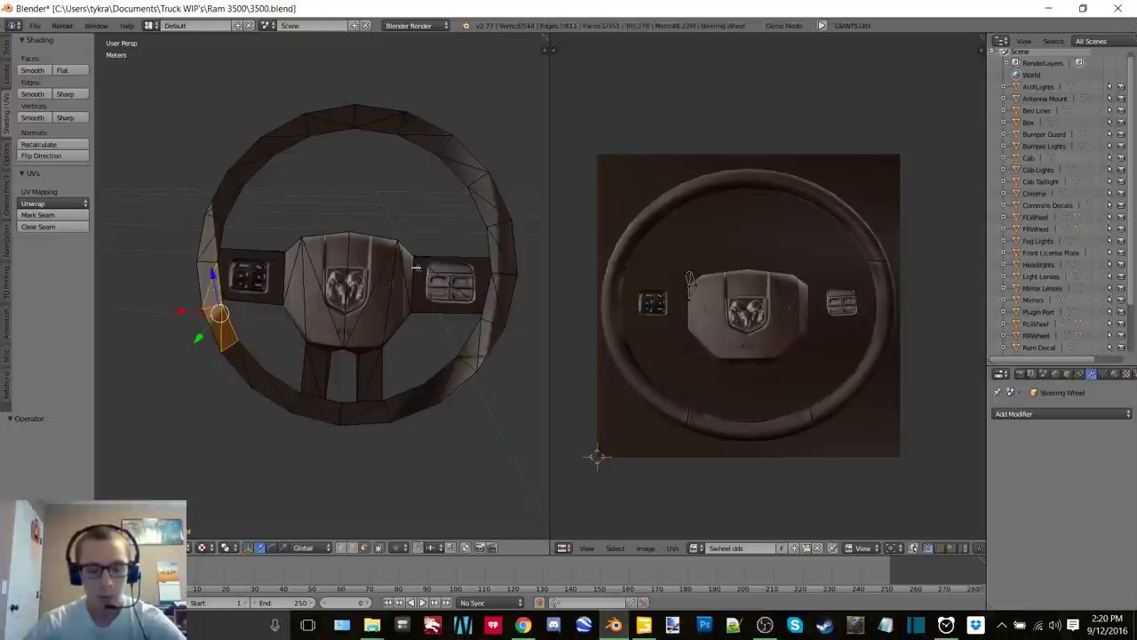
pyautogui.press('a')
pyautogui.hotkey('ctrl', 'z')
pyautogui.hotkey('ctrl', 'z')
pyautogui.hotkey('ctrl', 'z')
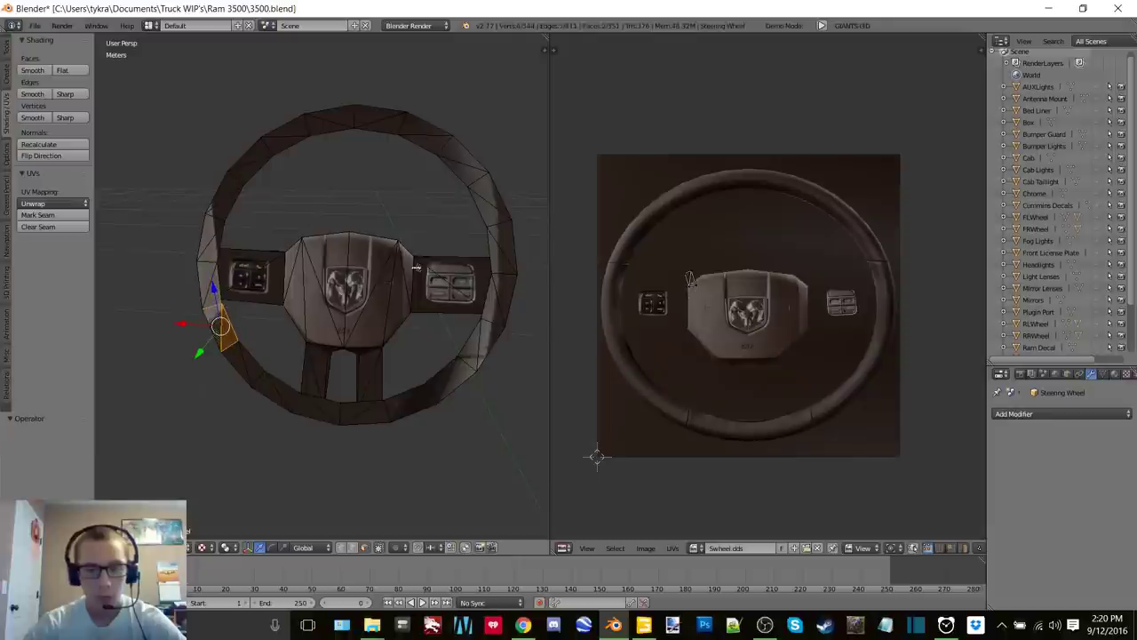
pyautogui.hotkey('ctrl', 'l')
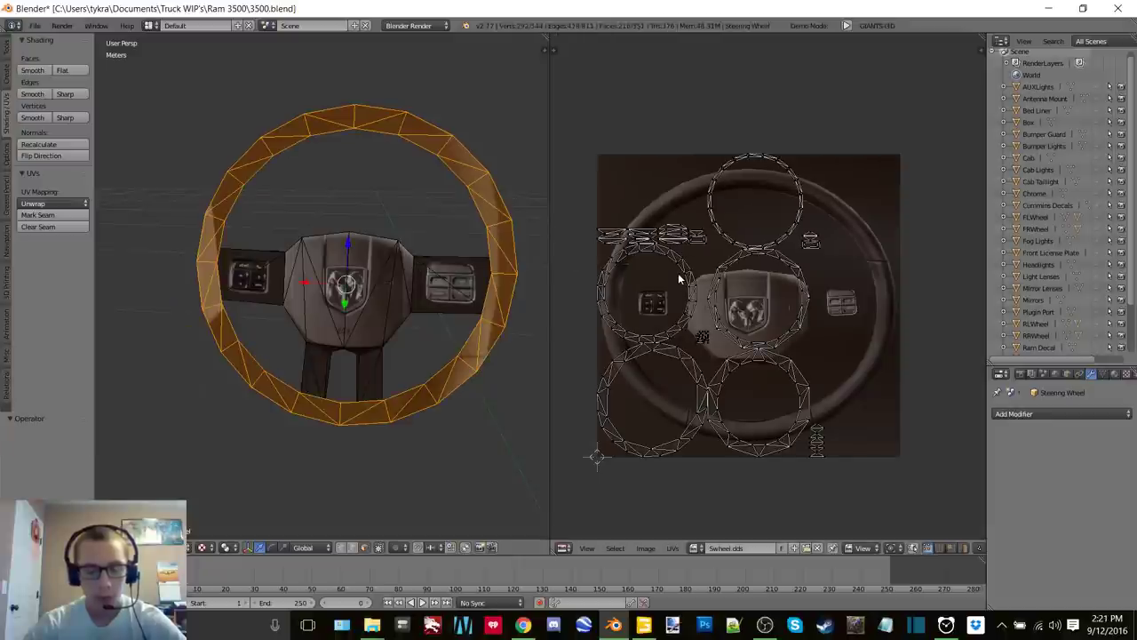
# Circle-select the complete UV ring that surrounds the left button pad on the texture
pyautogui.scroll(3, 678, 273)
pyautogui.moveTo(666, 282); pyautogui.dragTo(786, 312, button='middle')
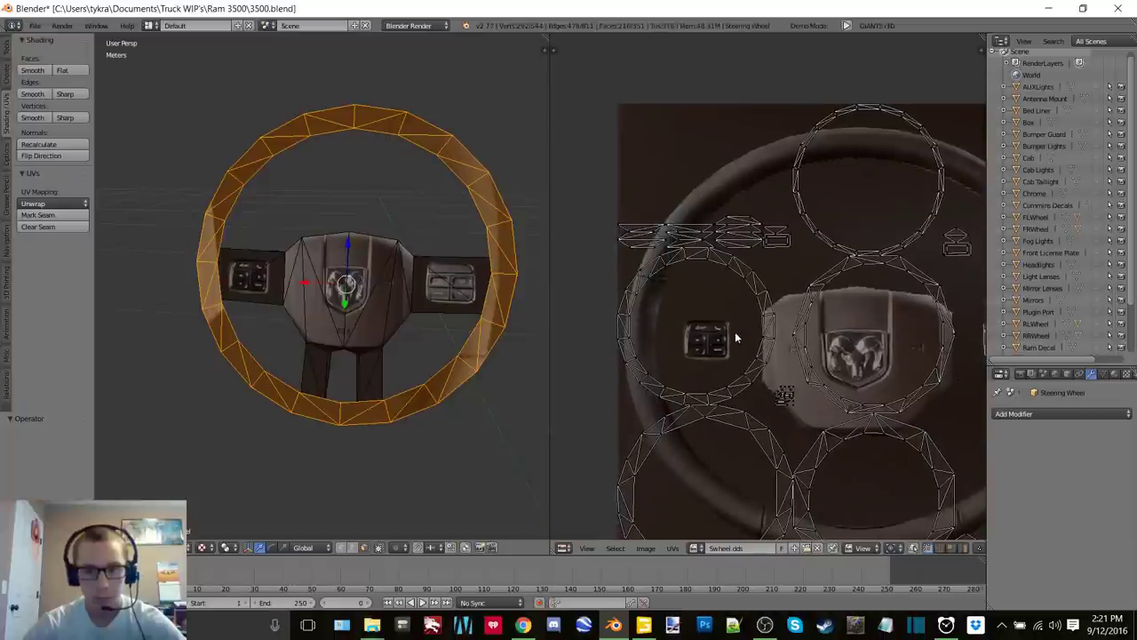
pyautogui.scroll(1, 735, 332)
pyautogui.moveTo(721, 329); pyautogui.dragTo(756, 253, button='middle')
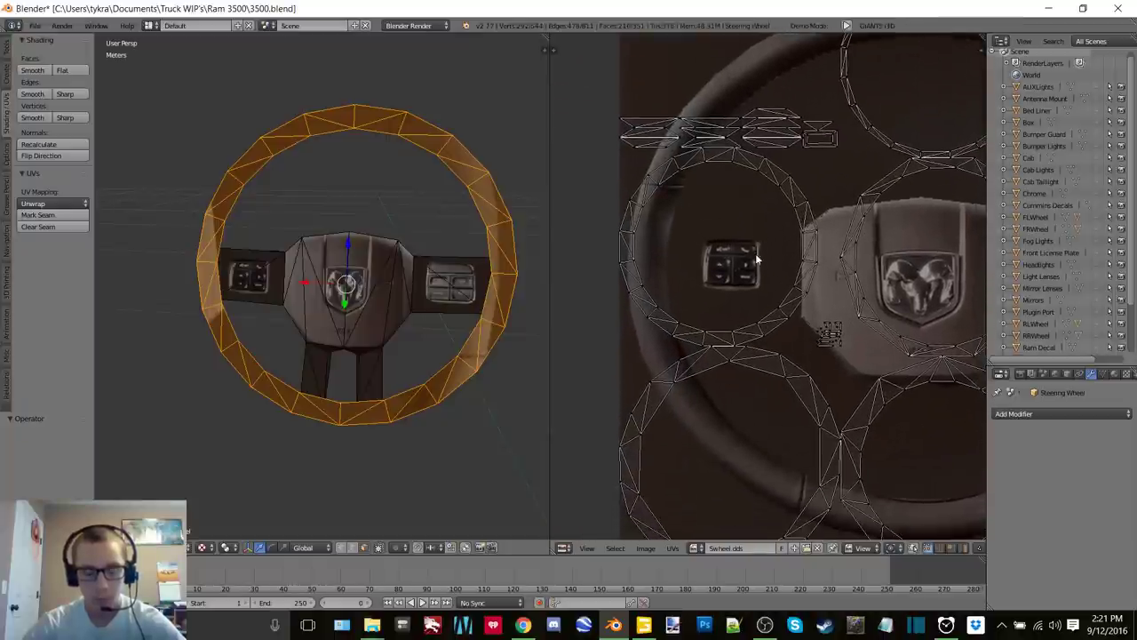
pyautogui.scroll(-4, 746, 289)
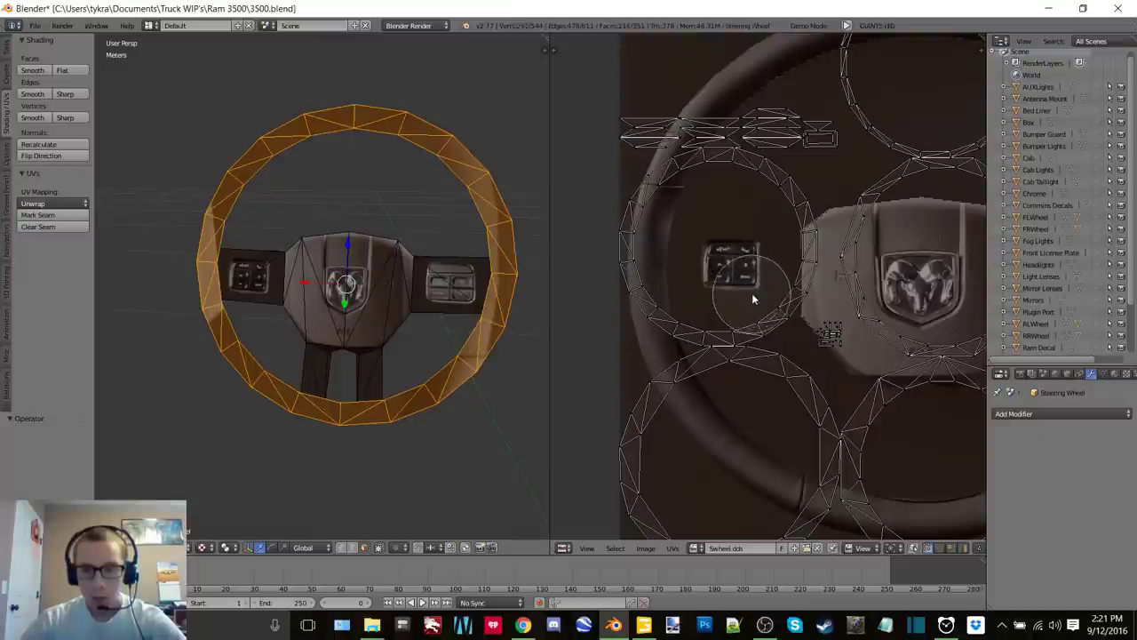
pyautogui.moveTo(751, 293)
pyautogui.mouseDown()
pyautogui.moveTo(785, 261)
pyautogui.moveTo(778, 231)
pyautogui.mouseUp()
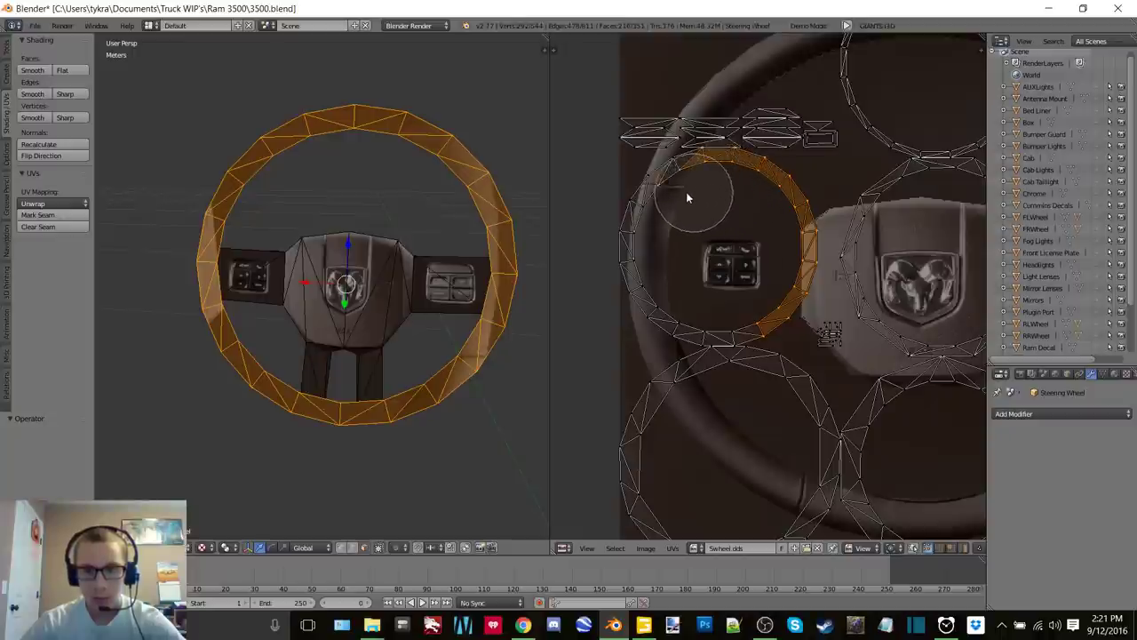
pyautogui.moveTo(665, 203)
pyautogui.mouseDown()
pyautogui.moveTo(634, 243)
pyautogui.moveTo(652, 284)
pyautogui.moveTo(701, 313)
pyautogui.mouseUp()
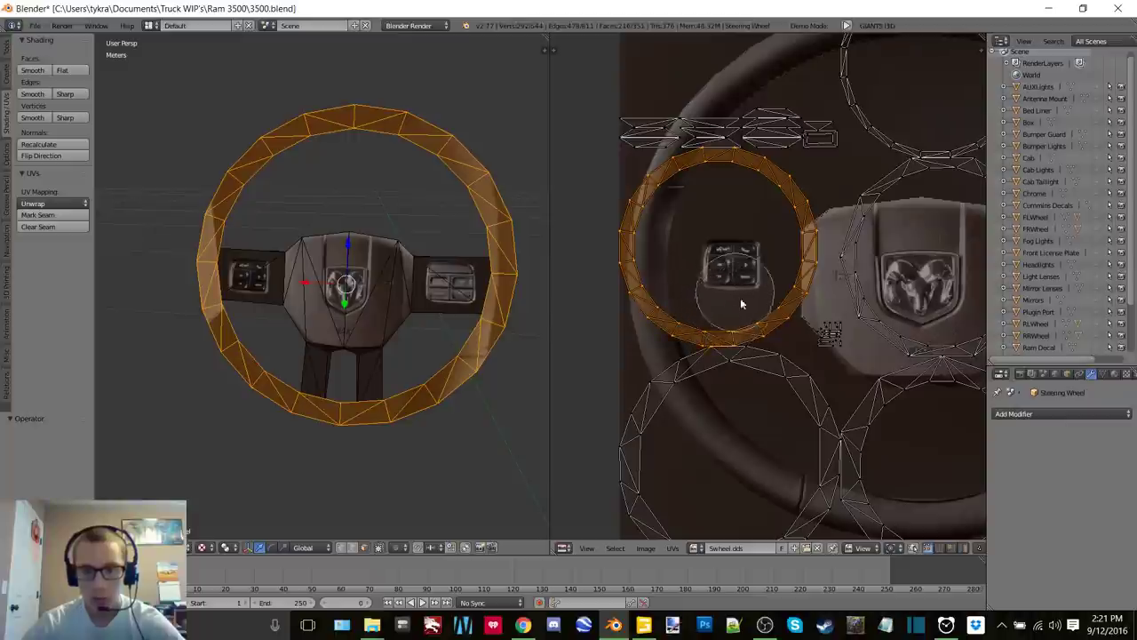
pyautogui.rightClick(712, 384)
# Scale the selected UV ring up about 2.53 times and move it over the rim in the texture
pyautogui.scroll(-3, 724, 338)
pyautogui.scroll(-1, 730, 325)
pyautogui.moveTo(788, 317); pyautogui.dragTo(754, 310, button='middle')
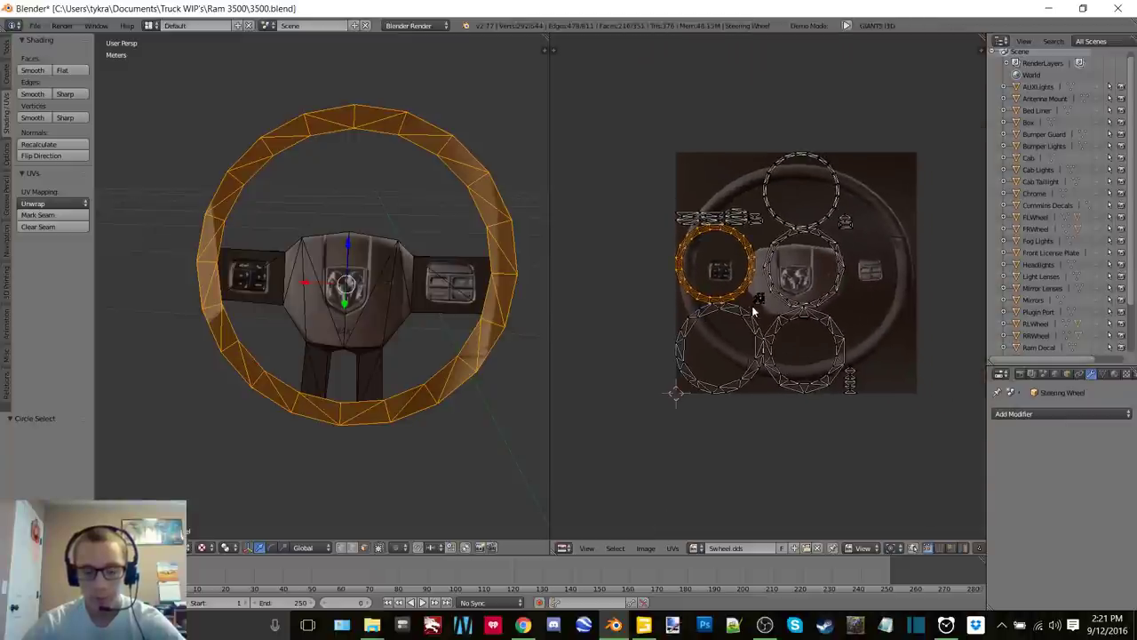
pyautogui.press('s')
pyautogui.click(851, 308)
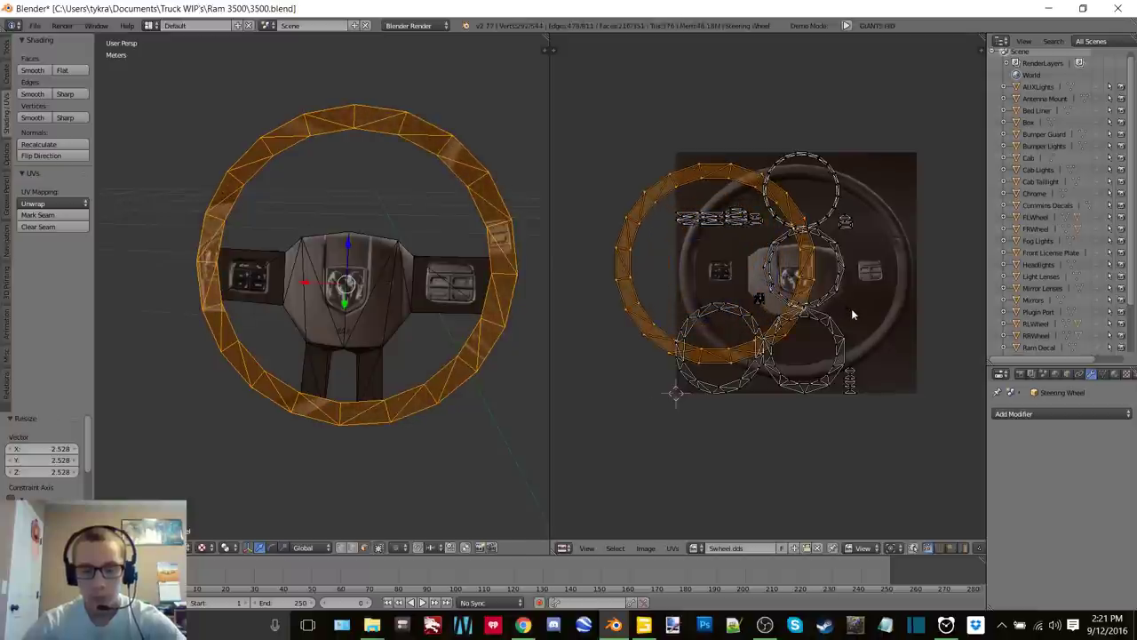
pyautogui.press('g')
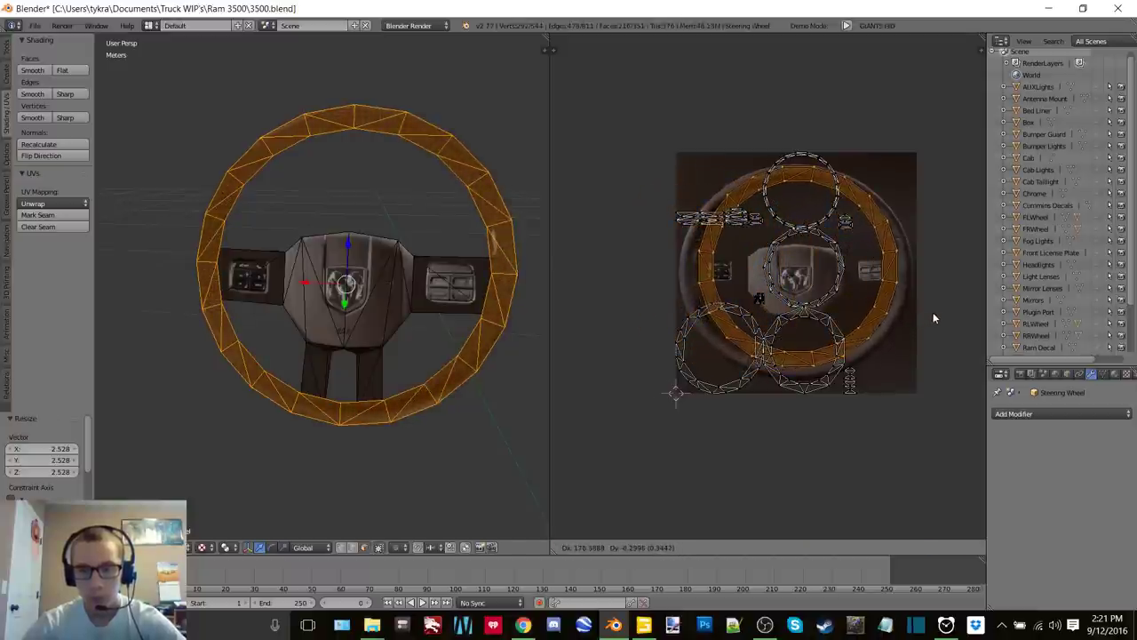
pyautogui.click(931, 313)
# Enlarge the UV ring by about 1.15 and shift it slightly down to line up with the textured rim
pyautogui.press('s')
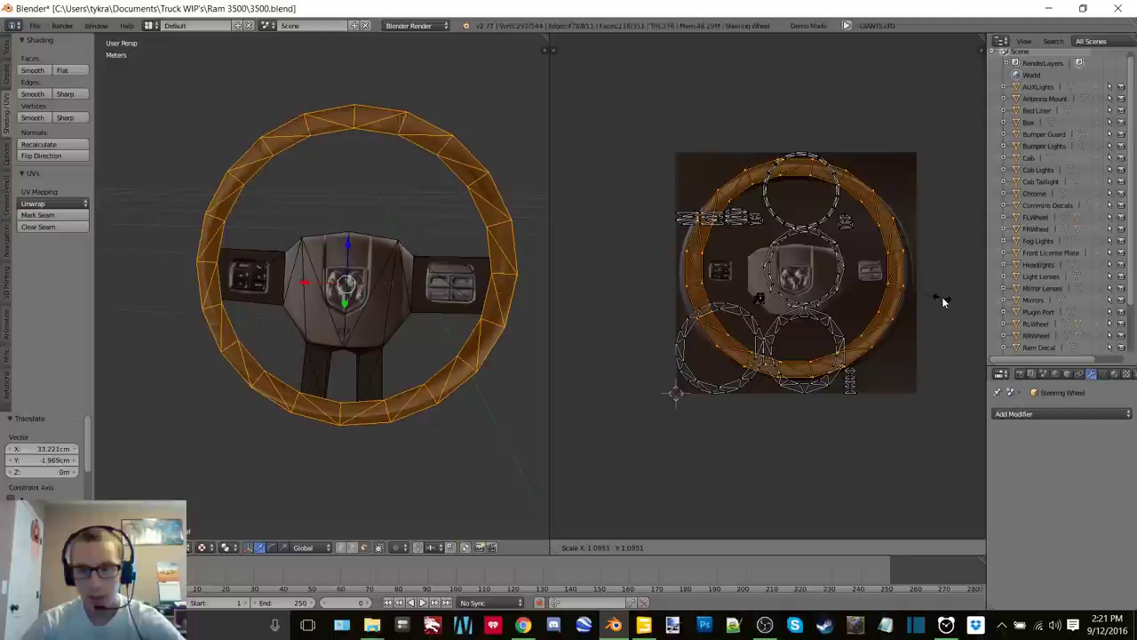
pyautogui.click(948, 302)
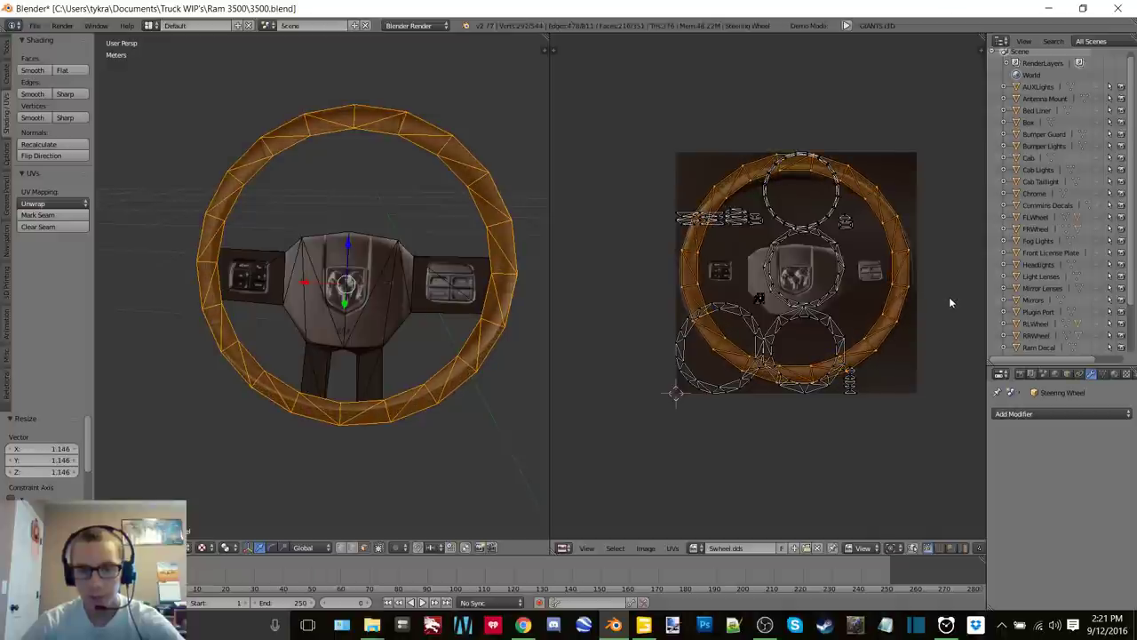
pyautogui.press('g')
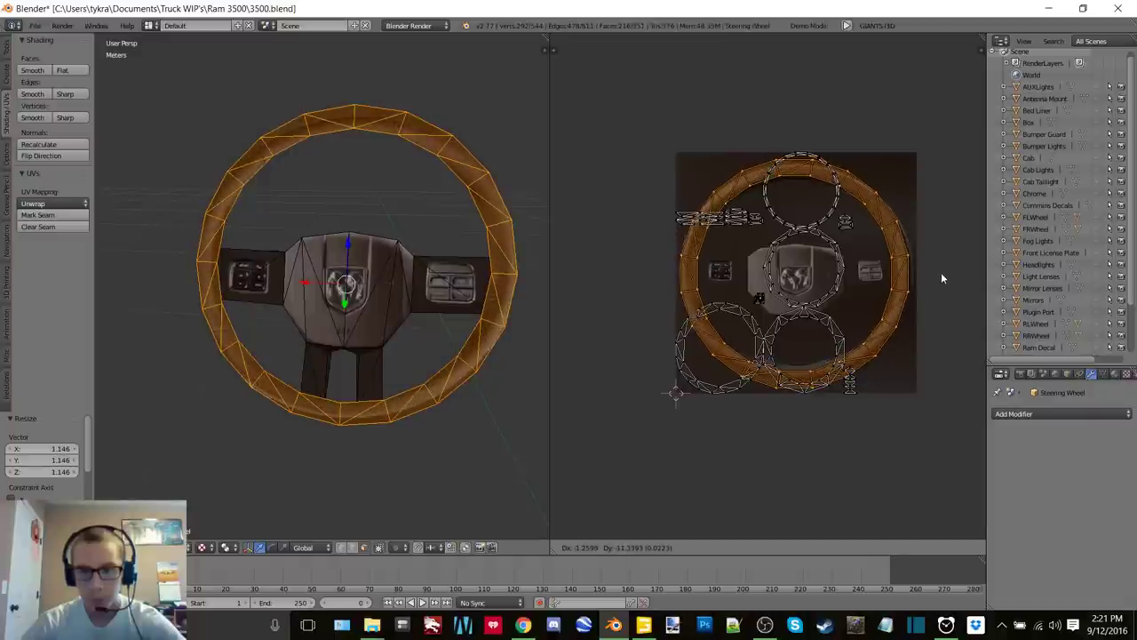
pyautogui.click(943, 278)
# Fine-fit the UV ring to the textured rim: scale about 0.96 along Y, nudge it up, and scale about 1.013 along X
pyautogui.press('s')
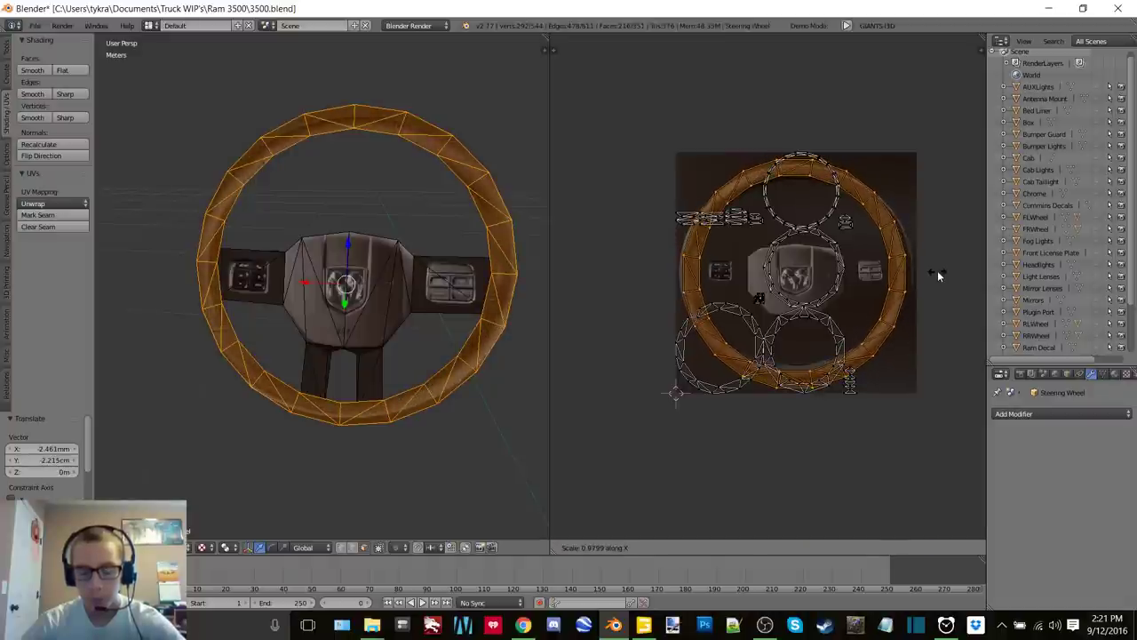
pyautogui.press('y')
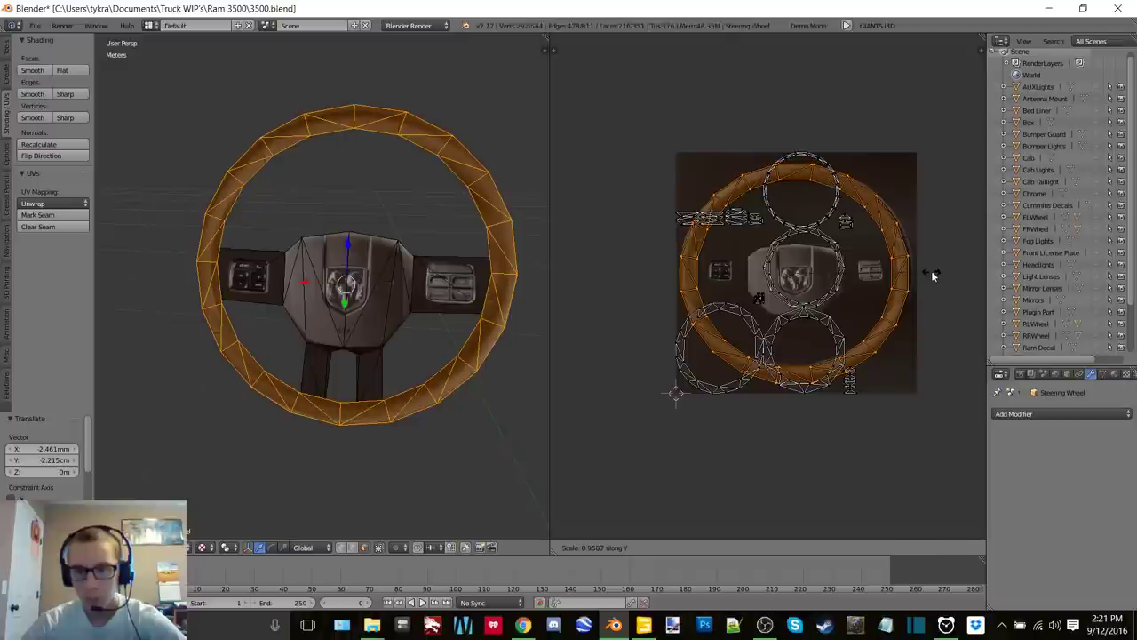
pyautogui.click(932, 276)
pyautogui.press('g')
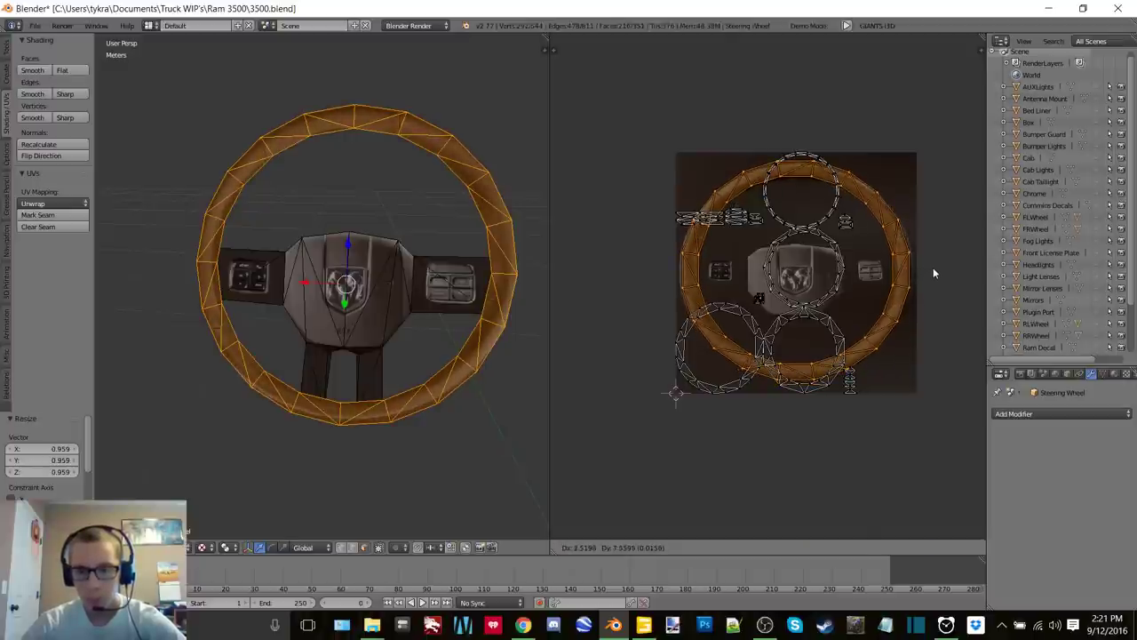
pyautogui.click(933, 271)
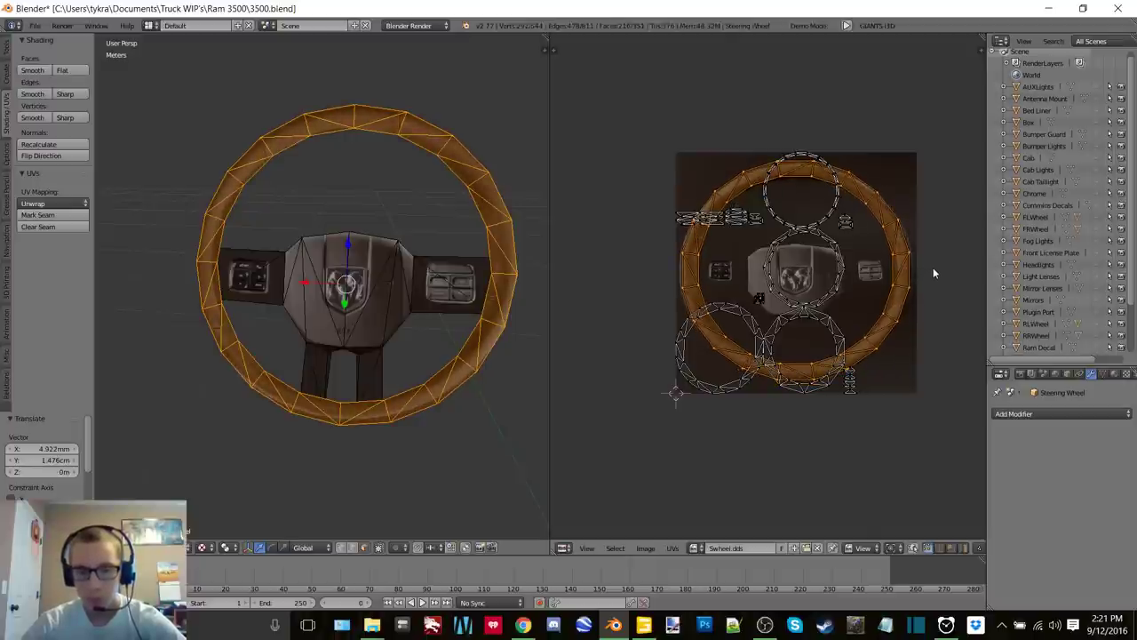
pyautogui.press('s')
pyautogui.press('x')
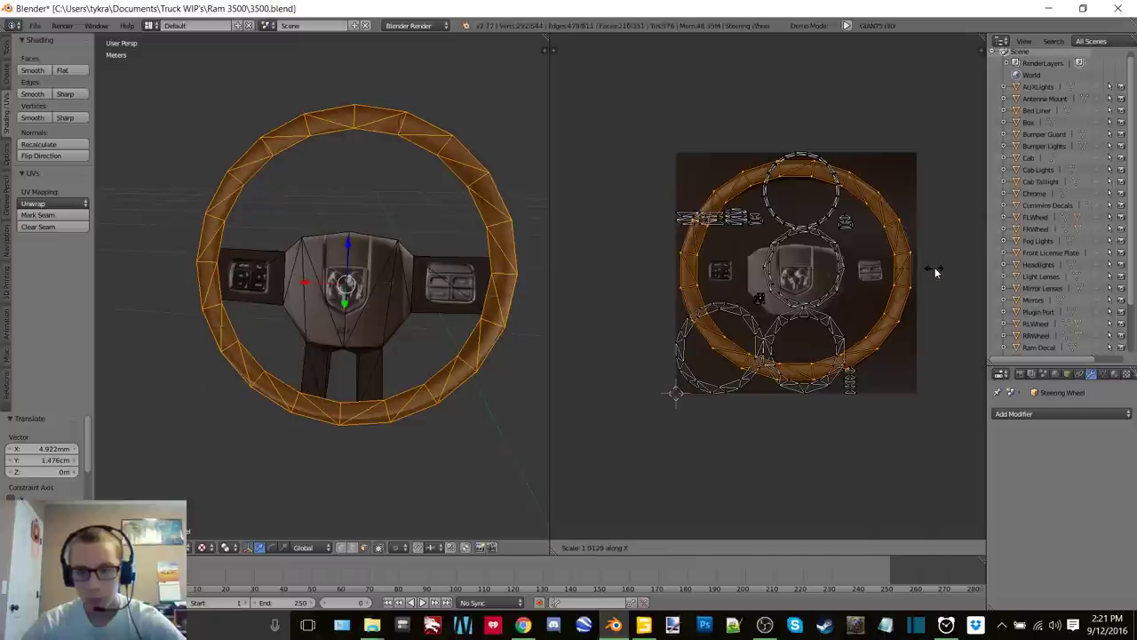
pyautogui.click(934, 273)
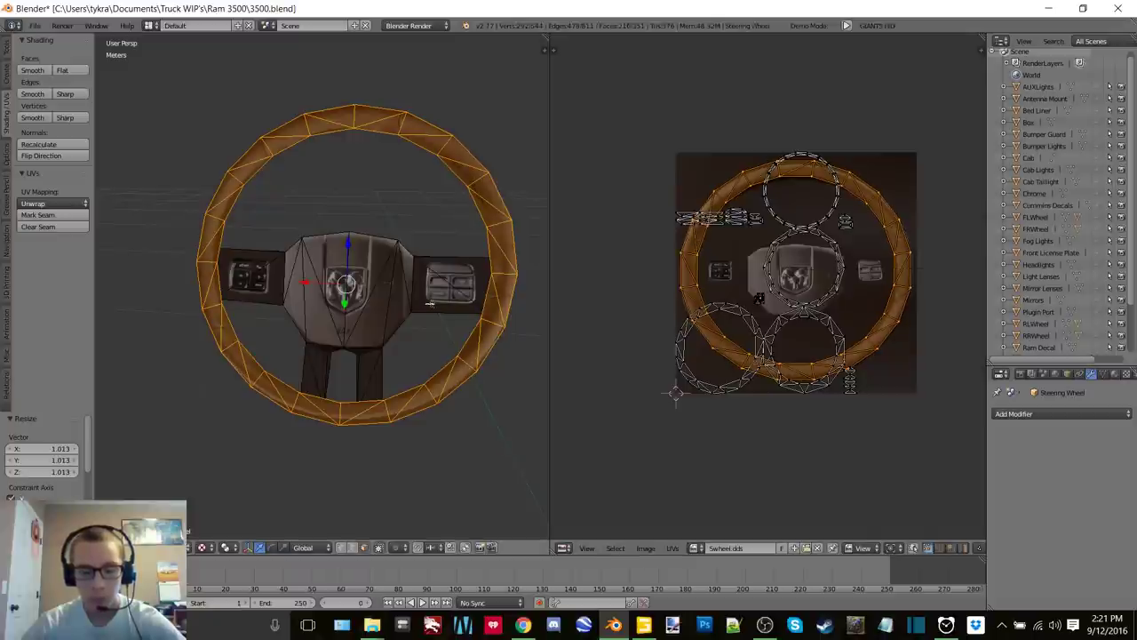
# Preview the rim texture on the steering wheel in Object Mode, and return to Edit Mode
pyautogui.press('Tab')
pyautogui.scroll(3, 367, 309)
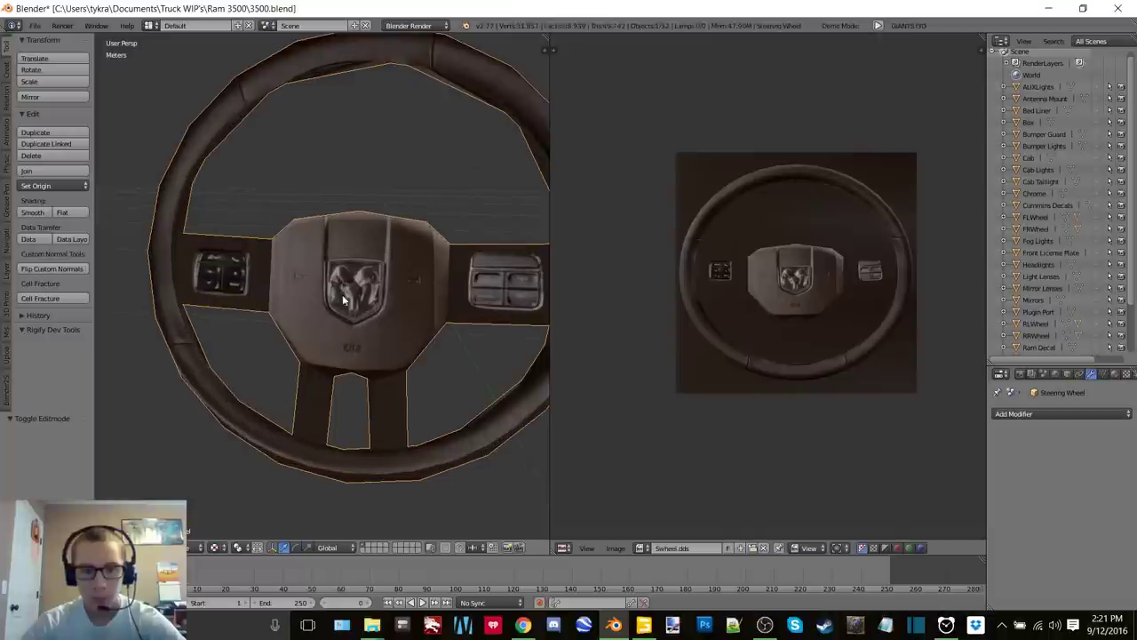
pyautogui.moveTo(345, 300); pyautogui.dragTo(343, 290, button='middle')
pyautogui.press('Tab')
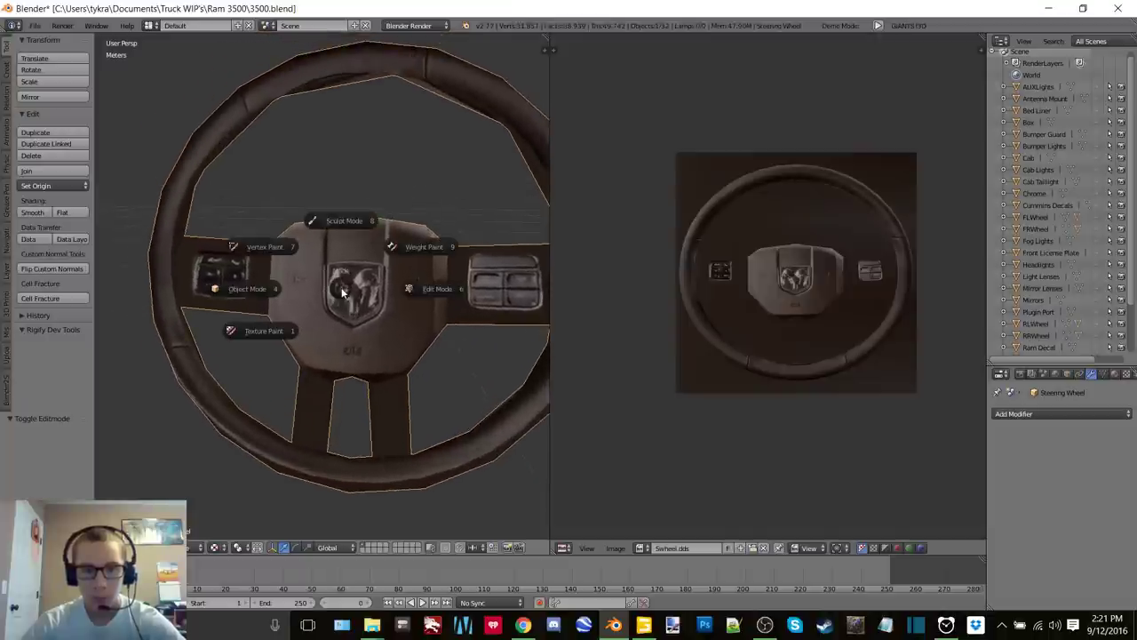
pyautogui.click(423, 285)
pyautogui.scroll(-1, 422, 281)
pyautogui.moveTo(452, 268)
pyautogui.mouseDown(button='middle')
pyautogui.moveTo(305, 240)
pyautogui.moveTo(415, 290)
pyautogui.mouseUp(button='middle')
pyautogui.scroll(2, 396, 413)
pyautogui.press('c')
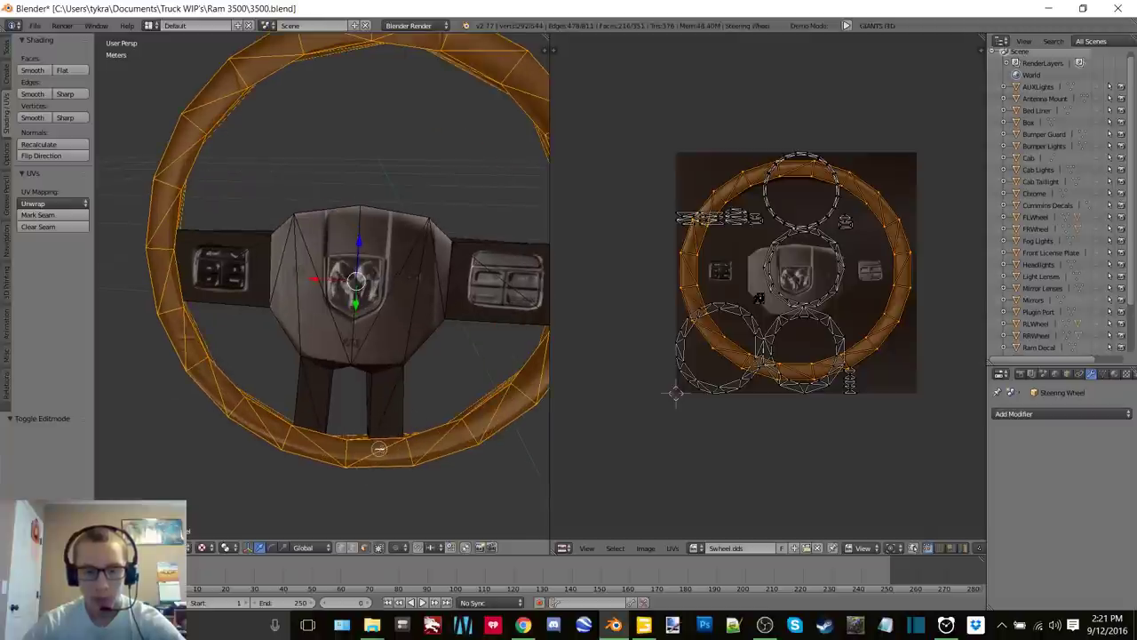
pyautogui.middleClick(380, 449)
pyautogui.moveTo(353, 451)
pyautogui.mouseDown(button='middle')
pyautogui.moveTo(307, 446)
pyautogui.moveTo(219, 390)
pyautogui.mouseUp(button='middle')
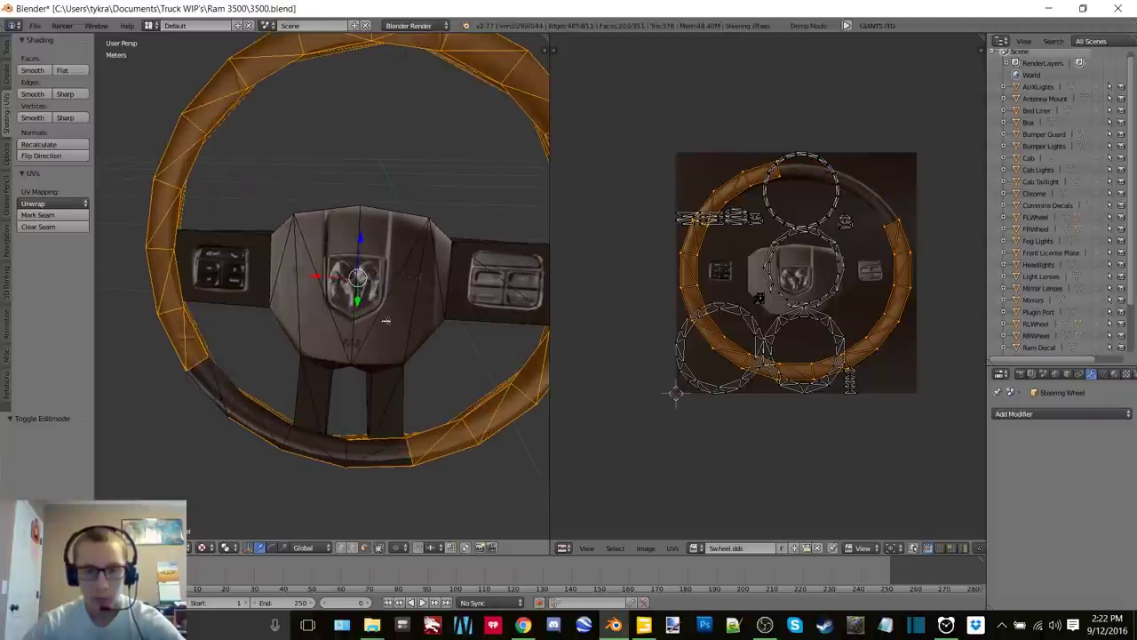
# Select the entire wheel mesh and circle-deselect the front faces of the hub and both button pads
pyautogui.press('a')
pyautogui.press('a')
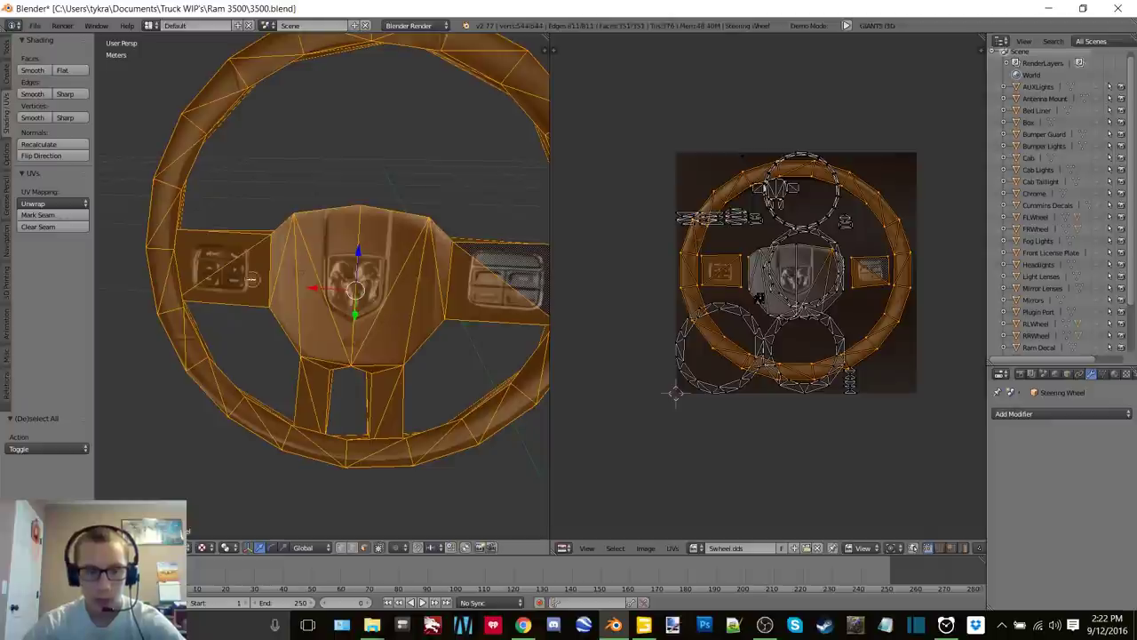
pyautogui.moveTo(252, 279)
pyautogui.mouseDown(button='middle')
pyautogui.moveTo(222, 269)
pyautogui.moveTo(376, 261)
pyautogui.moveTo(524, 276)
pyautogui.mouseUp(button='middle')
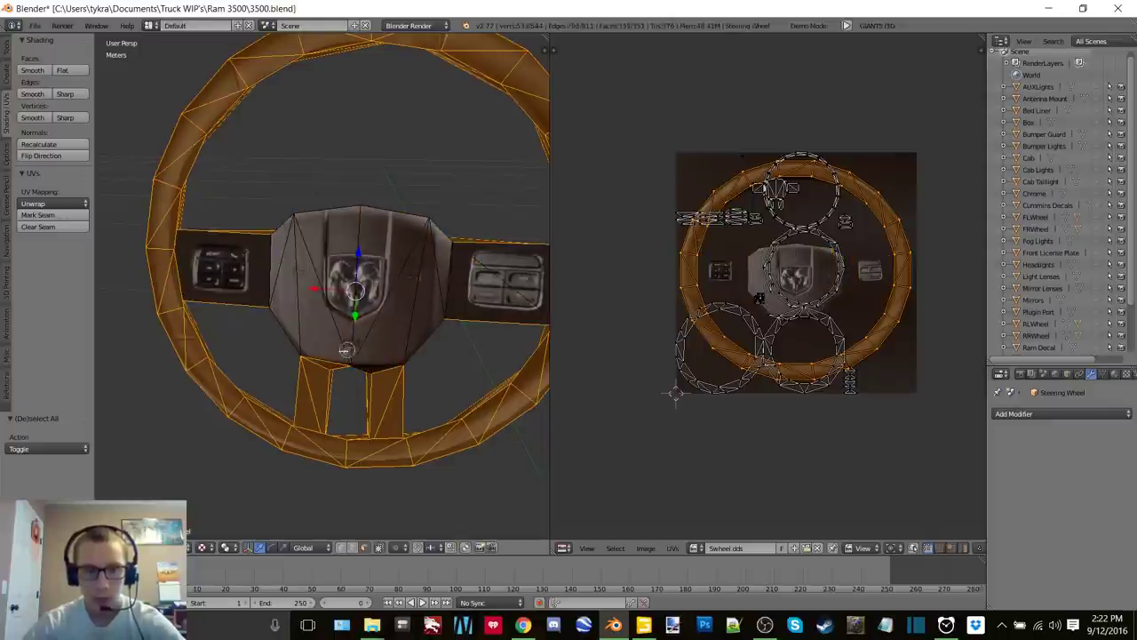
# Circle-deselect the front rim faces along the bottom and left side of the wheel
pyautogui.moveTo(364, 455)
pyautogui.mouseDown(button='middle')
pyautogui.moveTo(395, 449)
pyautogui.moveTo(263, 430)
pyautogui.moveTo(224, 401)
pyautogui.moveTo(187, 349)
pyautogui.moveTo(405, 286)
pyautogui.moveTo(323, 317)
pyautogui.moveTo(345, 380)
pyautogui.mouseUp(button='middle')
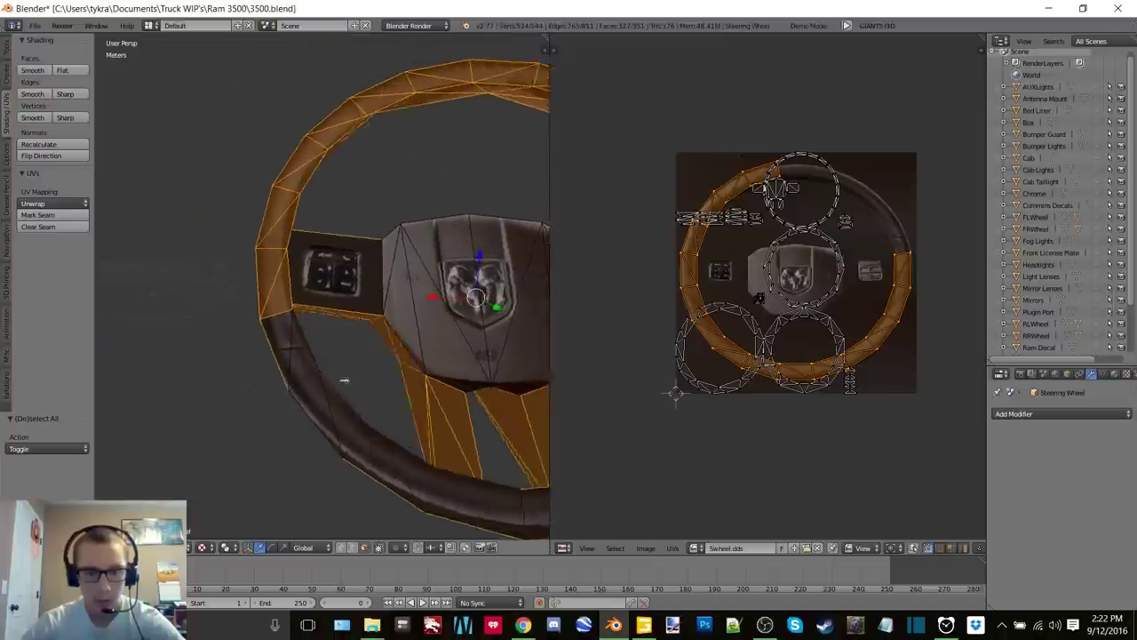
pyautogui.scroll(3, 347, 380)
pyautogui.moveTo(319, 320); pyautogui.dragTo(315, 222, button='middle')
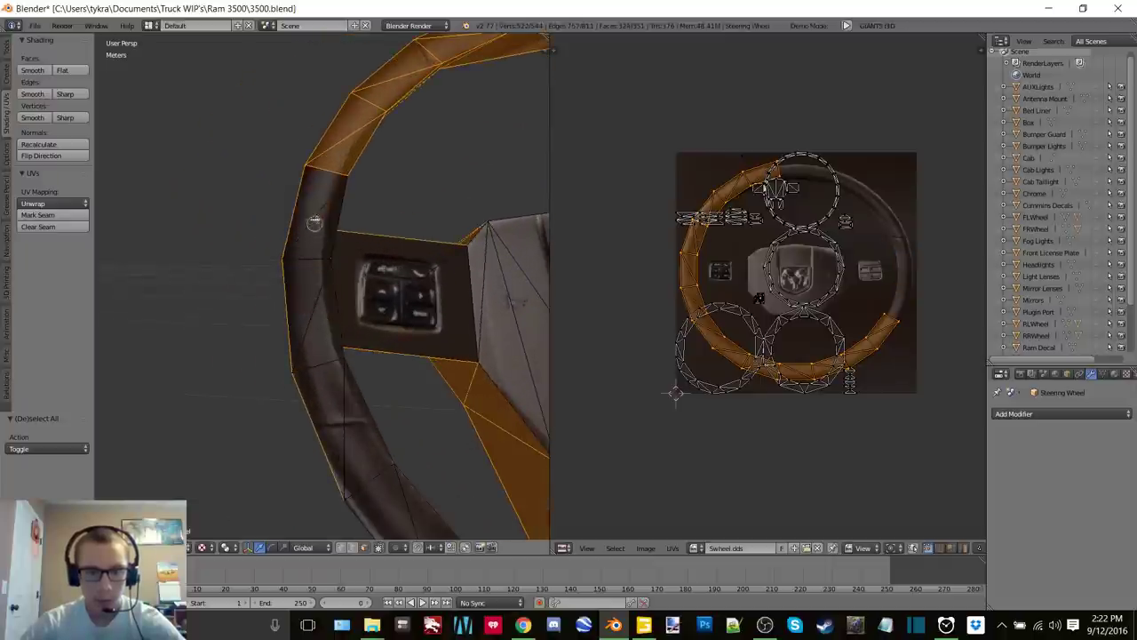
pyautogui.moveTo(336, 145); pyautogui.dragTo(365, 106, button='middle')
pyautogui.middleClick(384, 84)
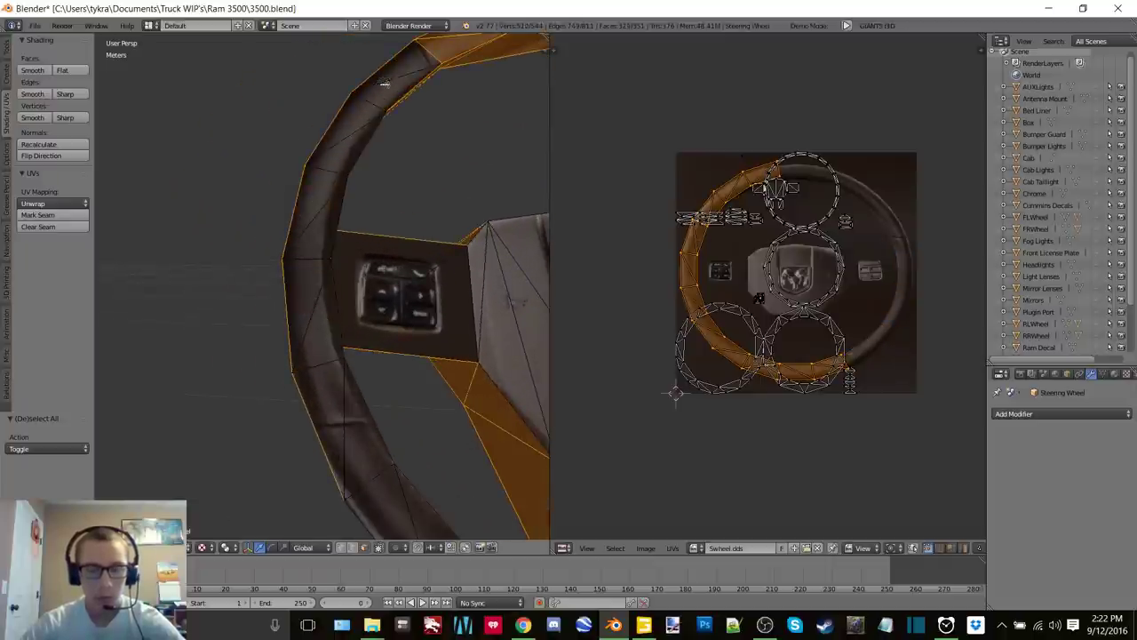
pyautogui.rightClick(388, 85)
# Circle-deselect the front rim faces across the top and upper right of the wheel
pyautogui.keyDown('shift'); pyautogui.moveTo(460, 140); pyautogui.dragTo(300, 349, button='middle'); pyautogui.keyUp('shift')
pyautogui.moveTo(290, 264); pyautogui.dragTo(380, 227, button='middle')
pyautogui.moveTo(462, 230); pyautogui.dragTo(466, 234, button='middle')
pyautogui.rightClick(468, 295)
pyautogui.moveTo(467, 295)
pyautogui.mouseDown(button='middle')
pyautogui.moveTo(282, 279)
pyautogui.moveTo(298, 237)
pyautogui.moveTo(394, 256)
pyautogui.moveTo(453, 287)
pyautogui.mouseUp(button='middle')
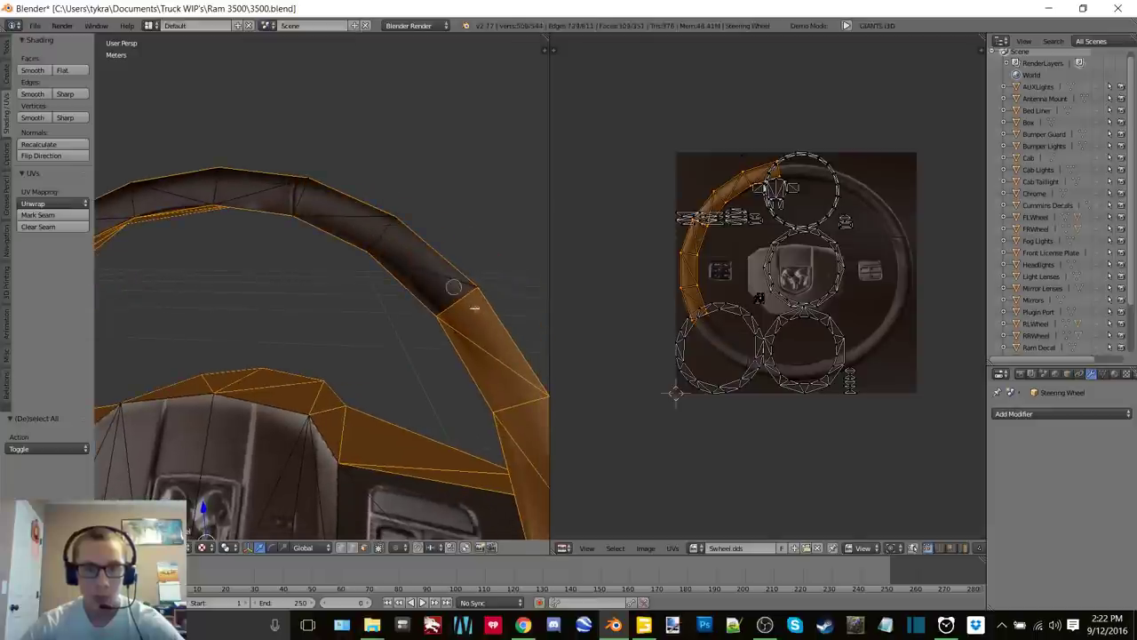
pyautogui.middleClick(486, 355)
pyautogui.rightClick(485, 357)
# Circle-deselect the remaining front rim faces down the right side, leaving only the spokes and rear faces selected
pyautogui.moveTo(478, 403)
pyautogui.keyDown('shift'); pyautogui.mouseDown(button='middle')
pyautogui.moveTo(350, 228)
pyautogui.moveTo(376, 294)
pyautogui.moveTo(356, 359)
pyautogui.mouseUp(button='middle'); pyautogui.keyUp('shift')
pyautogui.press('c')
pyautogui.moveTo(321, 457); pyautogui.dragTo(304, 462, button='middle')
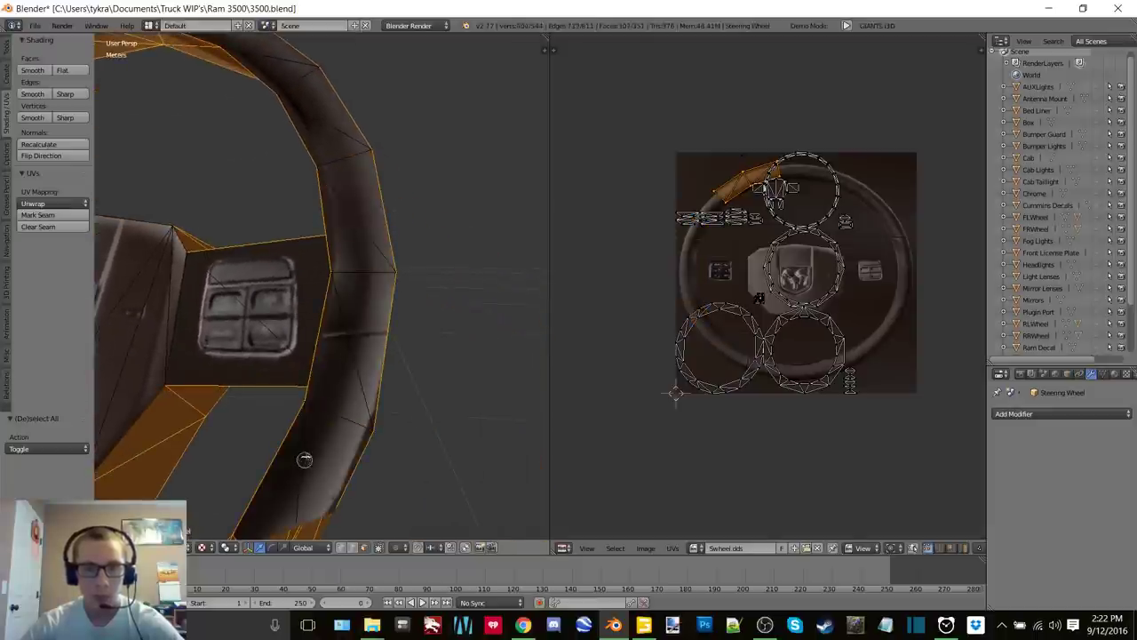
pyautogui.rightClick(305, 462)
pyautogui.moveTo(363, 359)
pyautogui.mouseDown(button='middle')
pyautogui.moveTo(393, 251)
pyautogui.moveTo(379, 305)
pyautogui.moveTo(422, 330)
pyautogui.moveTo(390, 389)
pyautogui.moveTo(327, 435)
pyautogui.mouseUp(button='middle')
pyautogui.scroll(-2, 393, 251)
pyautogui.press('c')
pyautogui.scroll(-3, 327, 303)
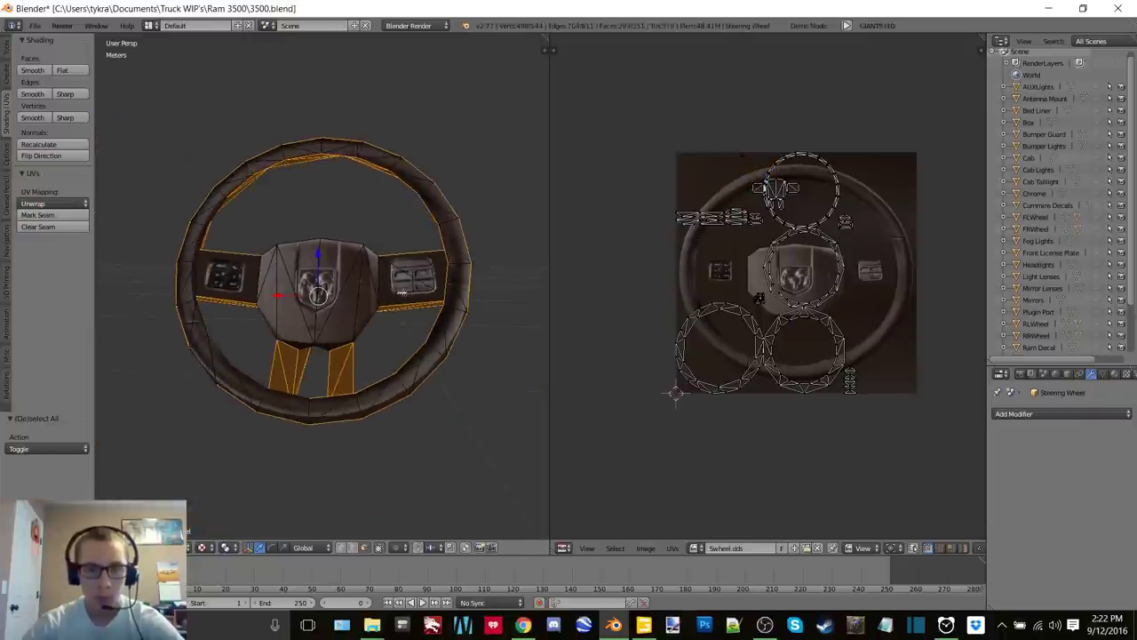
# Unwrap the selected faces, shrink all their UVs to a small block, and place it on the dark area above the textured hub
pyautogui.press('u')
pyautogui.click(403, 289)
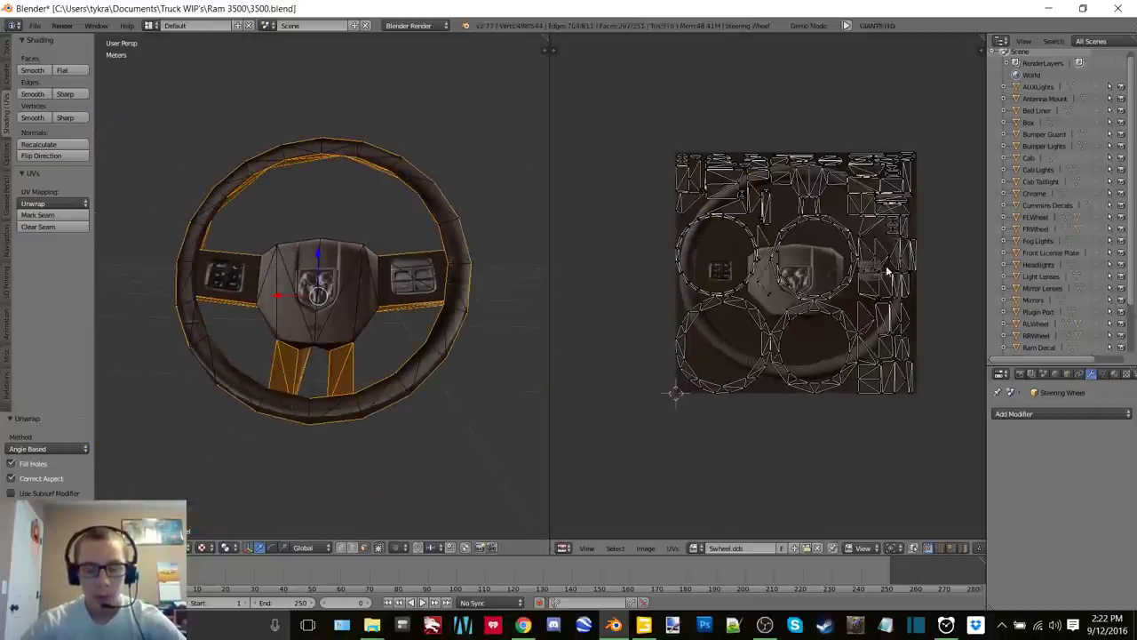
pyautogui.press('a')
pyautogui.press('s')
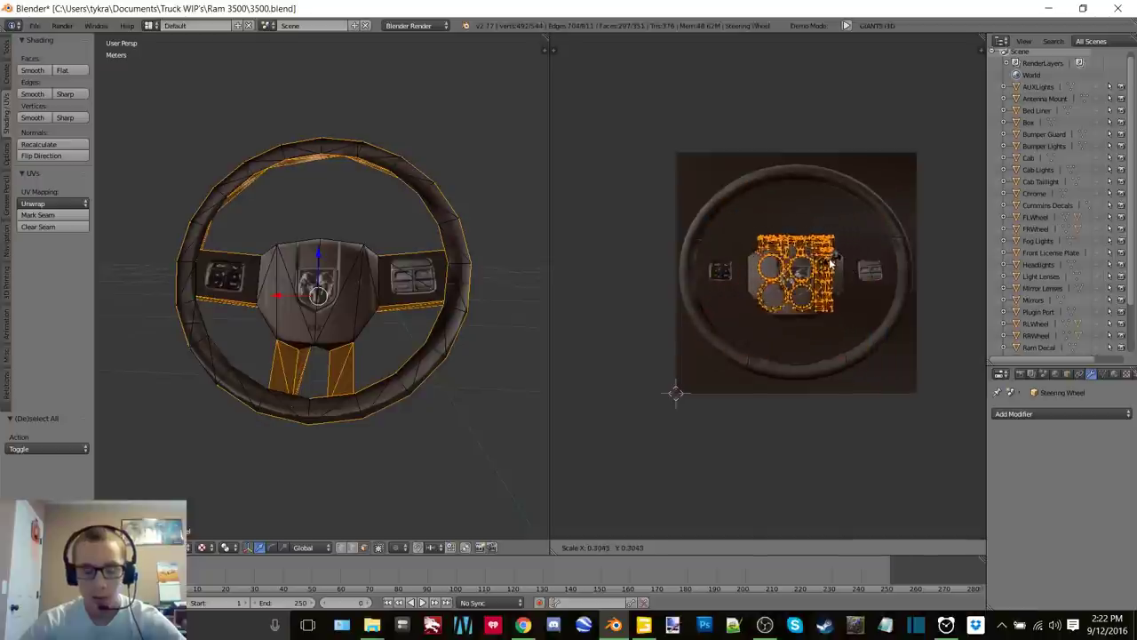
pyautogui.click(810, 264)
pyautogui.press('g')
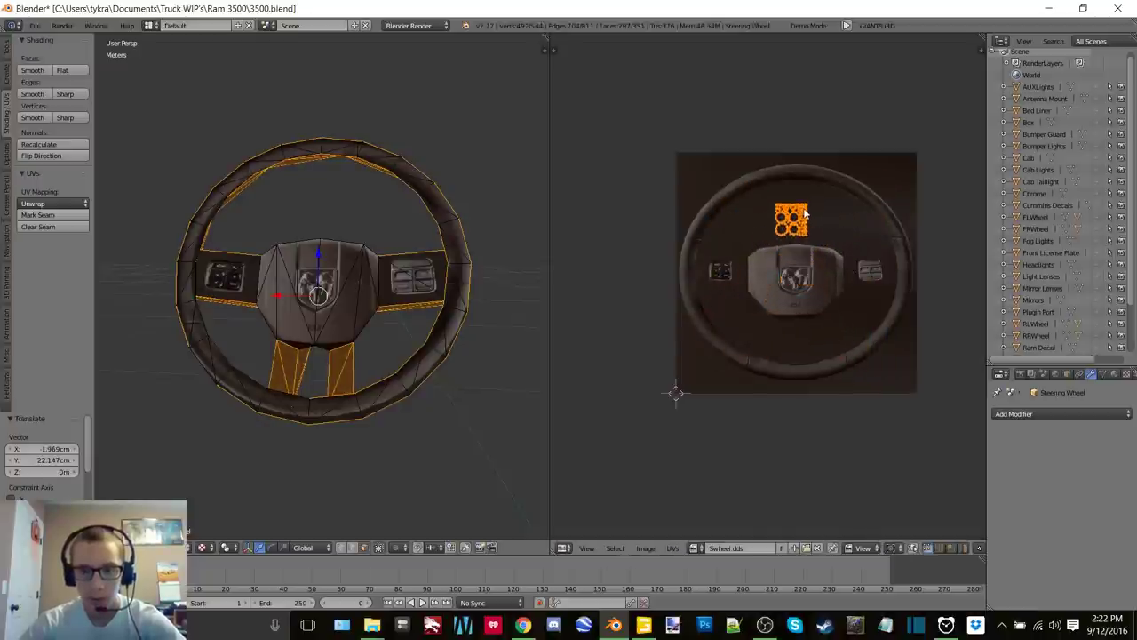
pyautogui.click(806, 214)
# Check the wheel in Object Mode, and move the small UV block to the dark lower-left corner of the texture
pyautogui.scroll(2, 344, 286)
pyautogui.press('Tab')
pyautogui.click(251, 291)
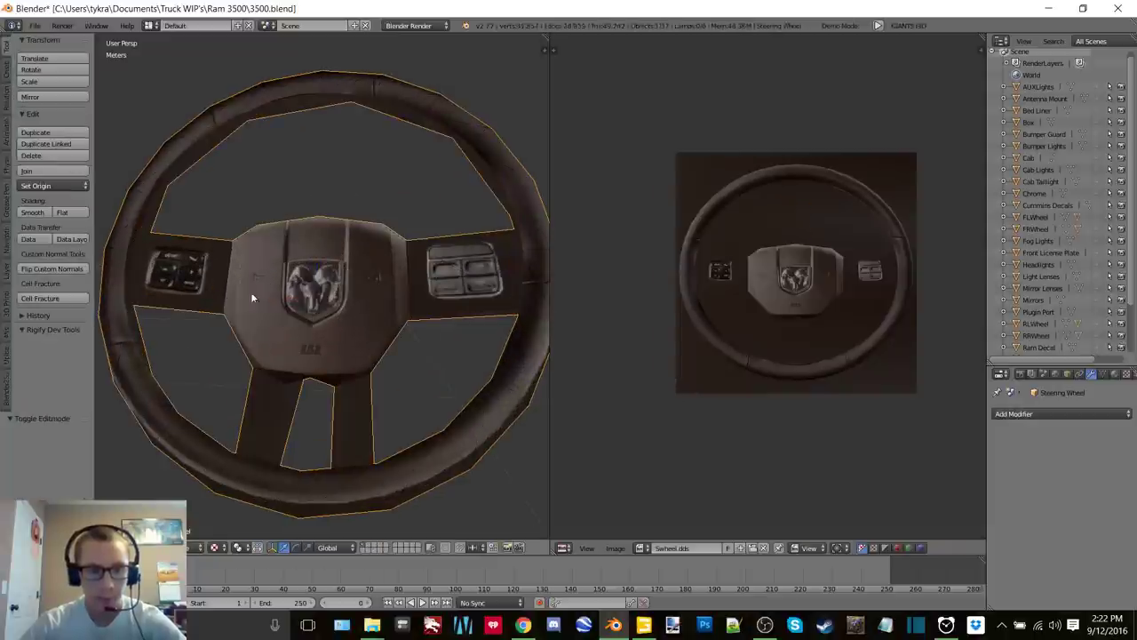
pyautogui.moveTo(334, 277)
pyautogui.mouseDown(button='middle')
pyautogui.moveTo(284, 292)
pyautogui.moveTo(167, 278)
pyautogui.moveTo(110, 241)
pyautogui.moveTo(341, 276)
pyautogui.mouseUp(button='middle')
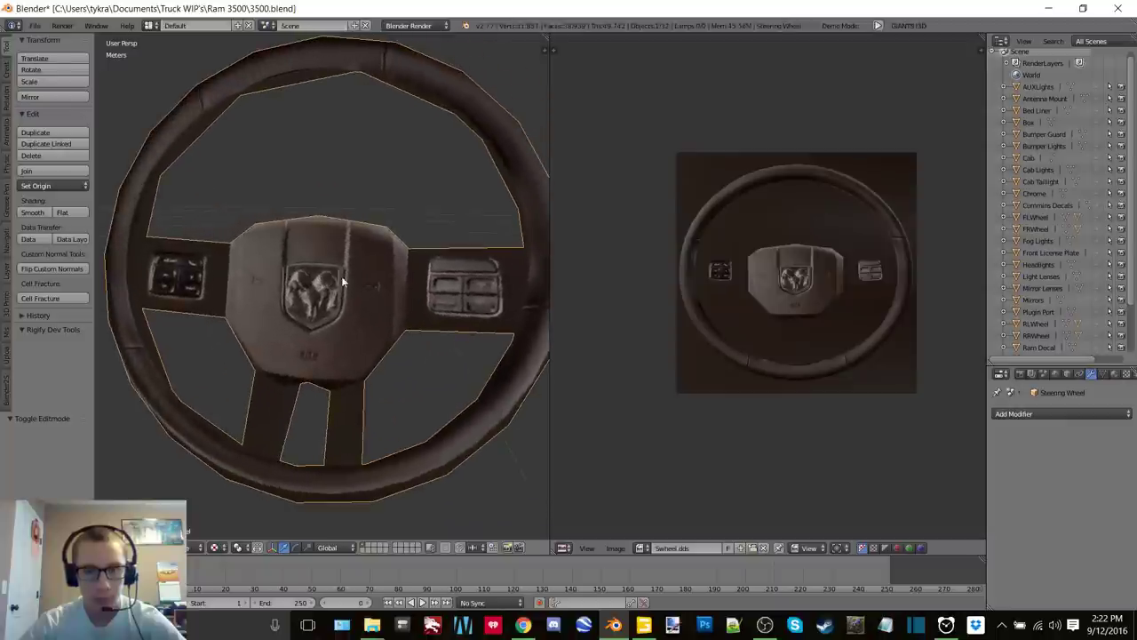
pyautogui.press('Tab')
pyautogui.click(456, 276)
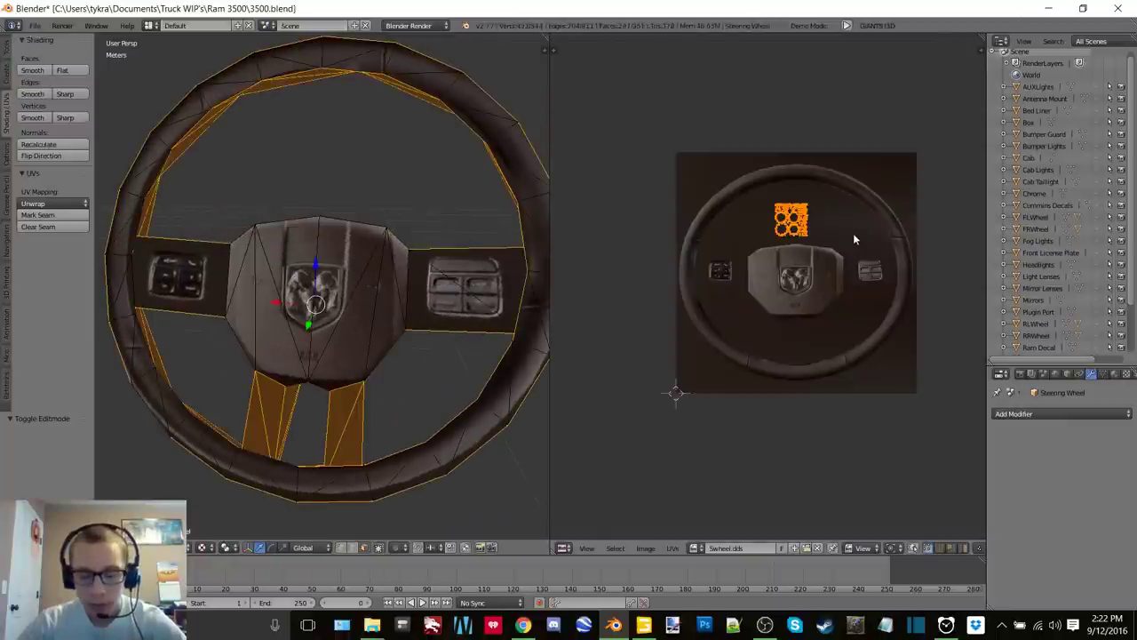
pyautogui.press('g')
pyautogui.click(763, 392)
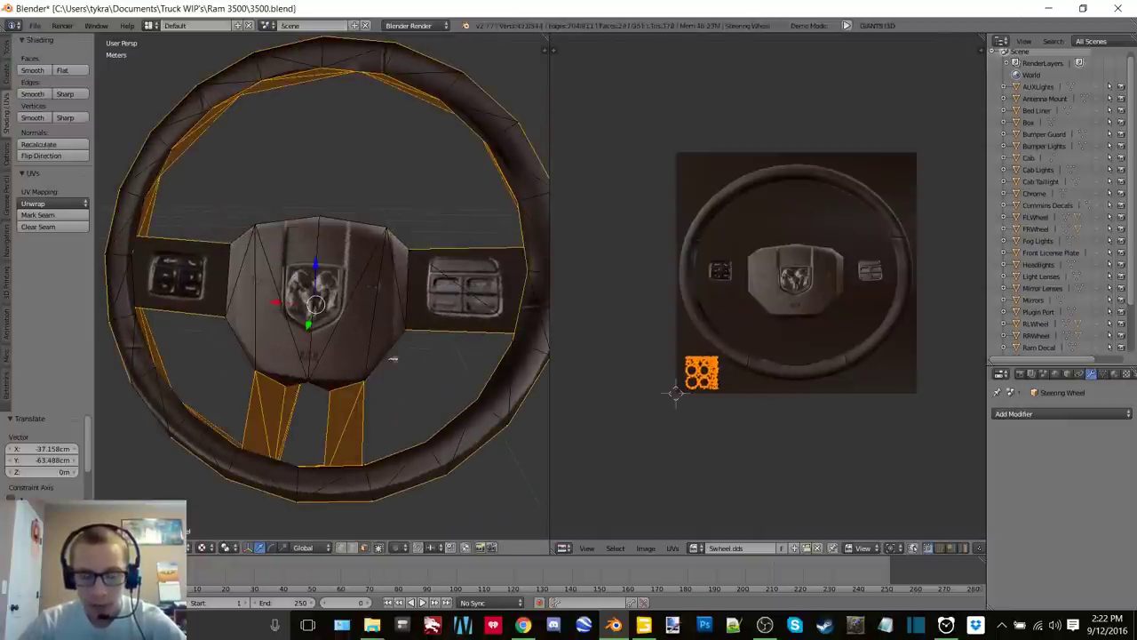
# Examine the back of the textured steering wheel in Object Mode
pyautogui.press('Tab')
pyautogui.click(355, 330)
pyautogui.moveTo(356, 329); pyautogui.dragTo(192, 309, button='middle')
pyautogui.scroll(5, 192, 309)
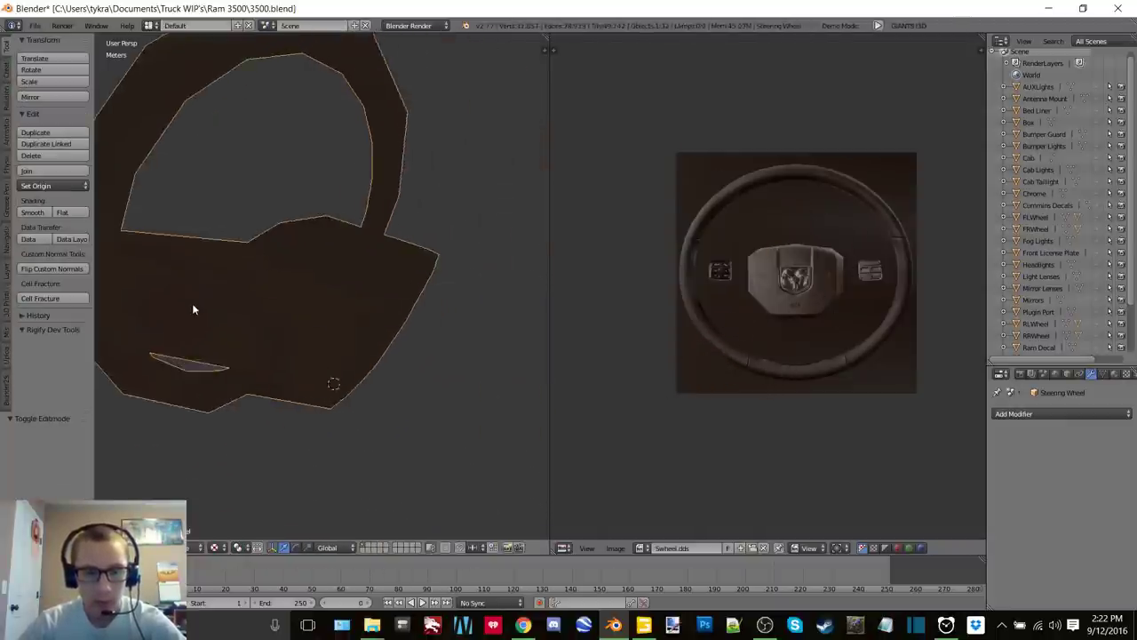
pyautogui.scroll(-5, 193, 309)
pyautogui.moveTo(139, 237); pyautogui.dragTo(204, 280, button='middle')
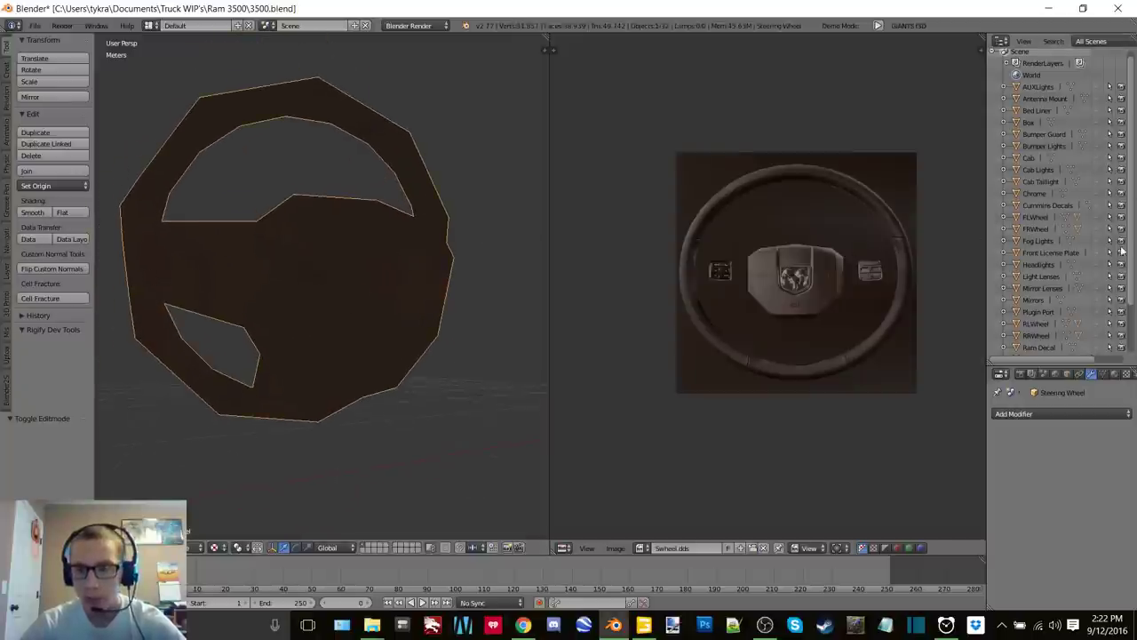
pyautogui.scroll(2, 462, 229)
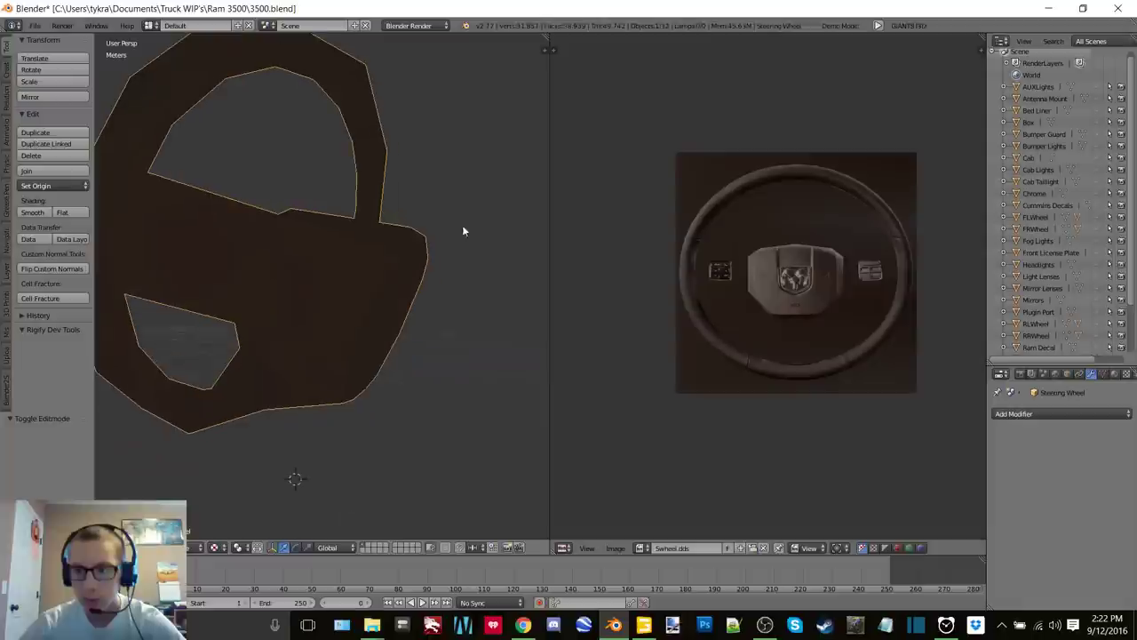
# Isolate the Cab in solid shading by showing it and hiding the Steering Wheel
pyautogui.click(1099, 158)
pyautogui.scroll(-3, 1102, 333)
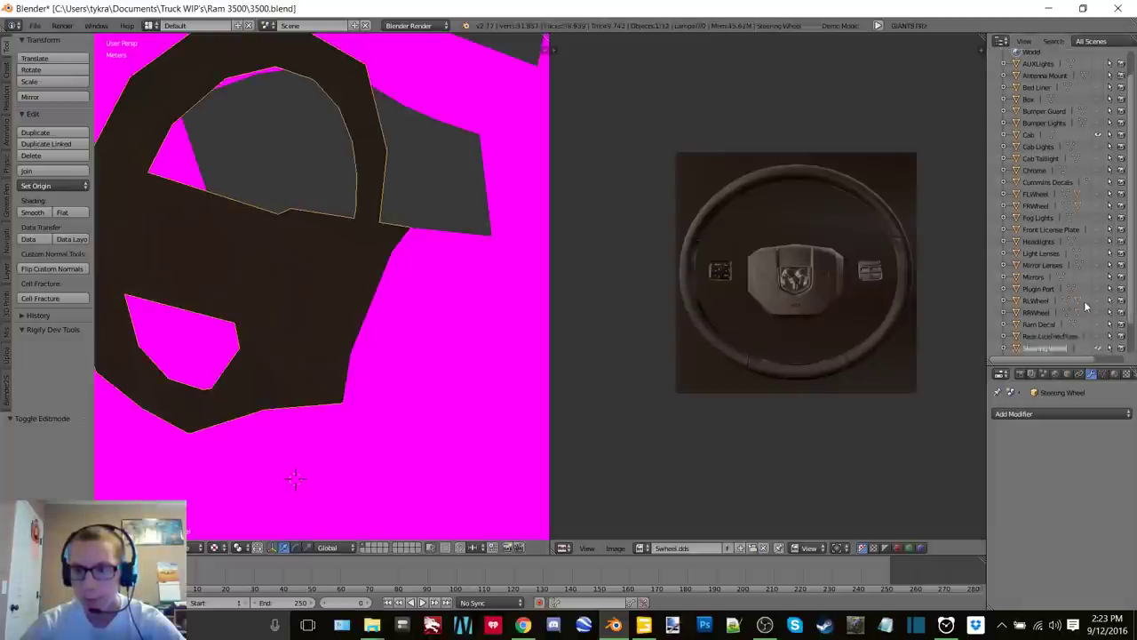
pyautogui.click(1099, 313)
pyautogui.moveTo(405, 305); pyautogui.dragTo(499, 334, button='middle')
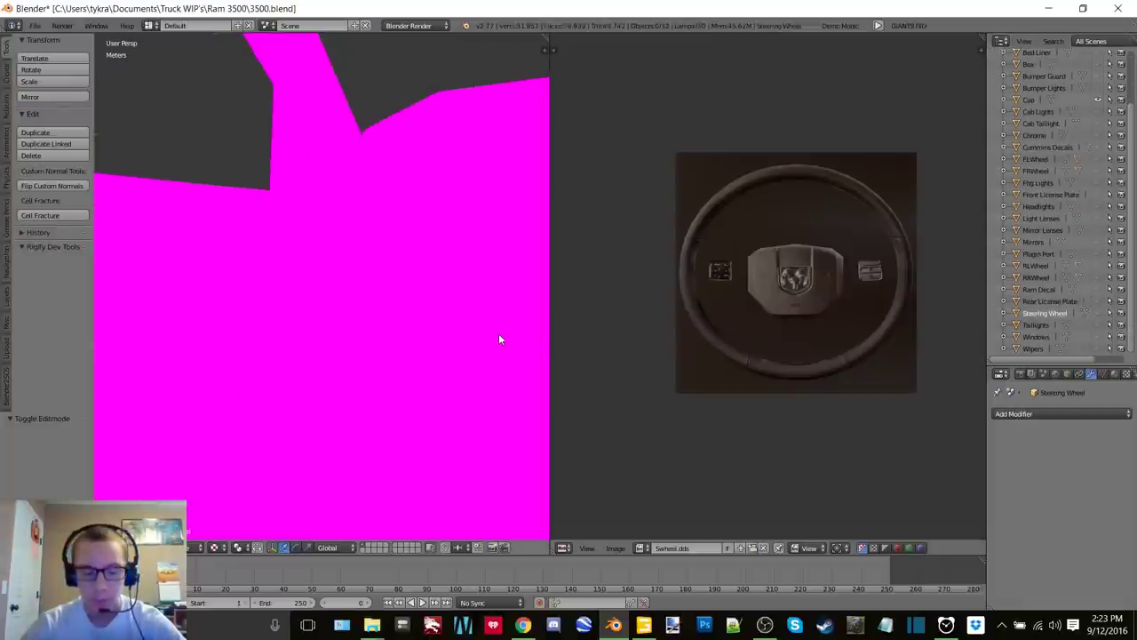
pyautogui.press('z')
pyautogui.click(494, 394)
pyautogui.moveTo(494, 397); pyautogui.dragTo(422, 346, button='middle')
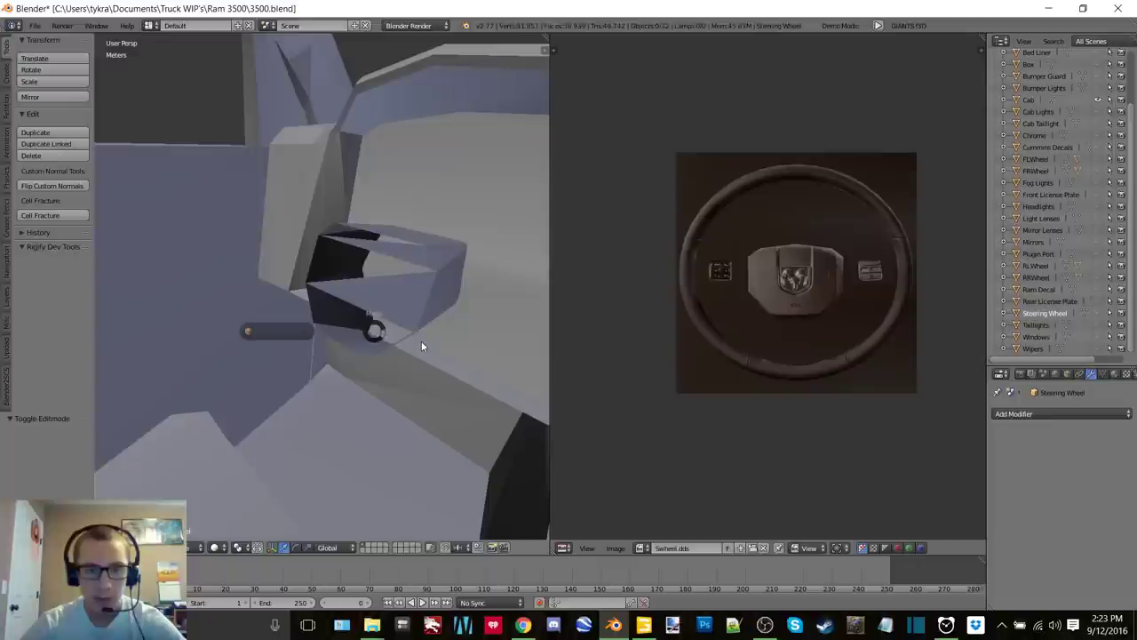
# Separate two side faces of the steering column from the Cab mesh into their own object
pyautogui.rightClick(382, 297)
pyautogui.press('Tab')
pyautogui.click(451, 303)
pyautogui.scroll(1, 453, 302)
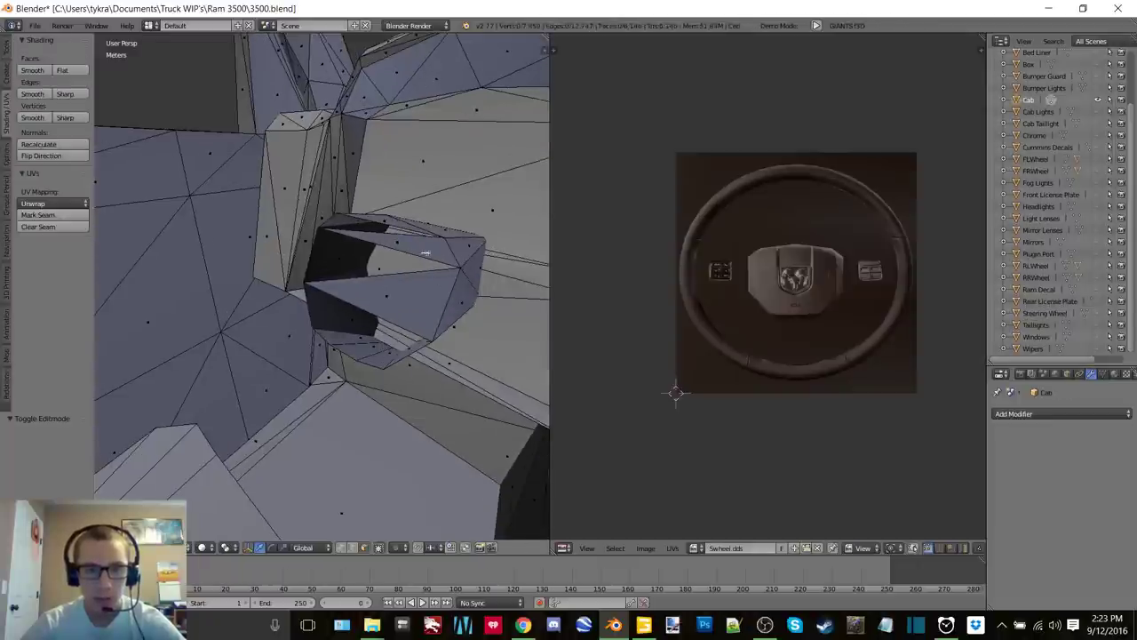
pyautogui.rightClick(426, 254)
pyautogui.keyDown('shift'); pyautogui.rightClick(419, 301); pyautogui.keyUp('shift')
pyautogui.press('p')
pyautogui.click(426, 272)
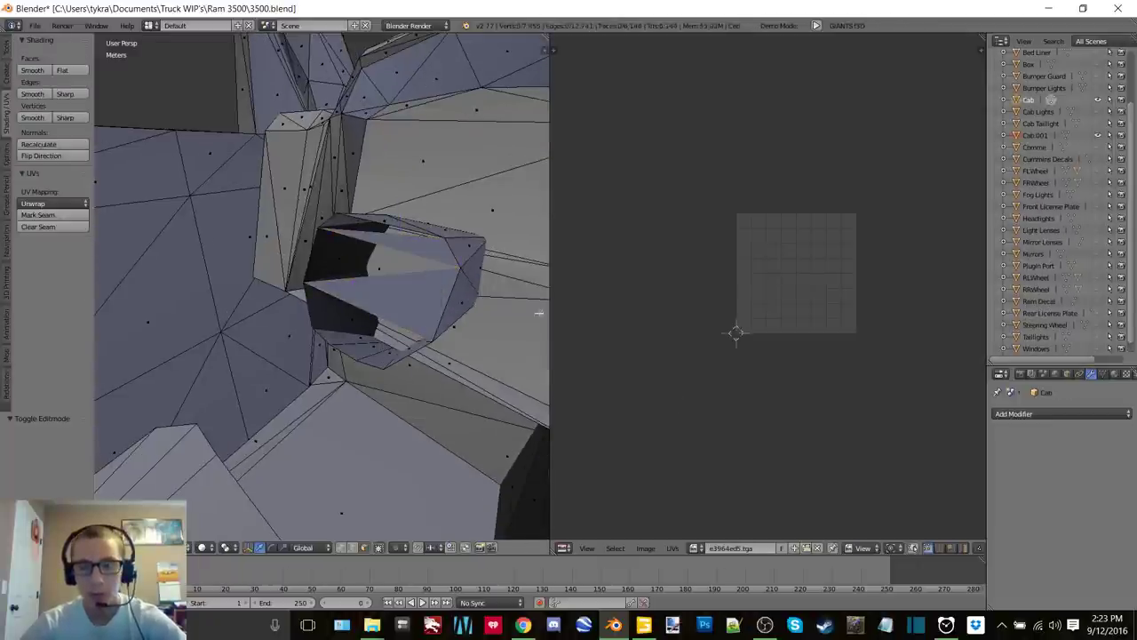
# Join Cab.001 into the Steering Wheel object and hide the Cab
pyautogui.click(1046, 138)
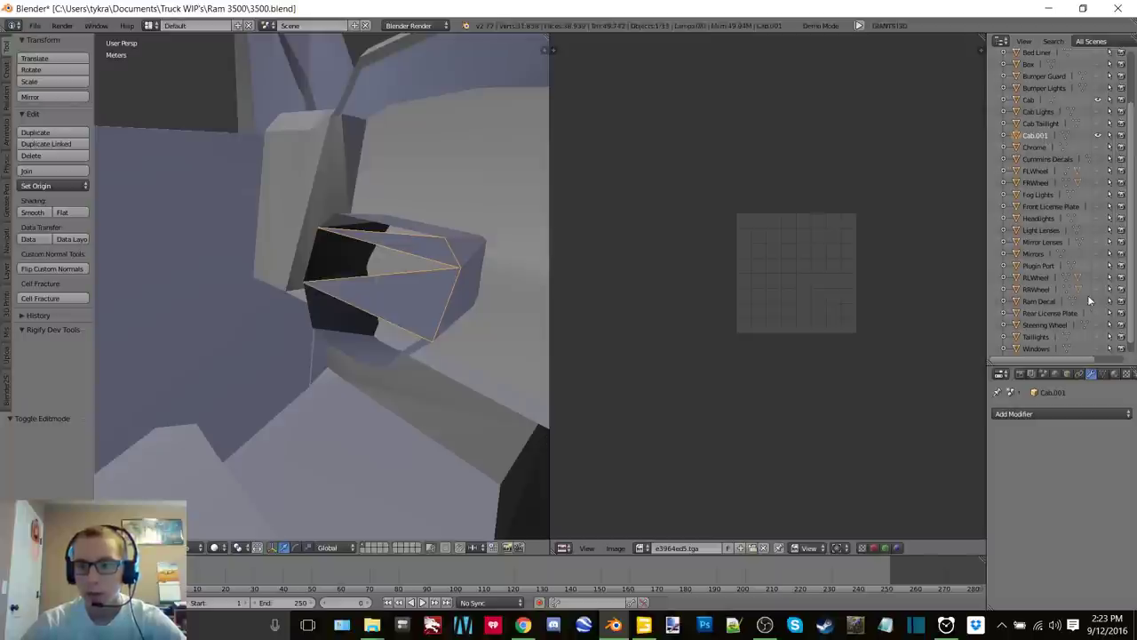
pyautogui.scroll(-1, 1085, 310)
pyautogui.click(1044, 313)
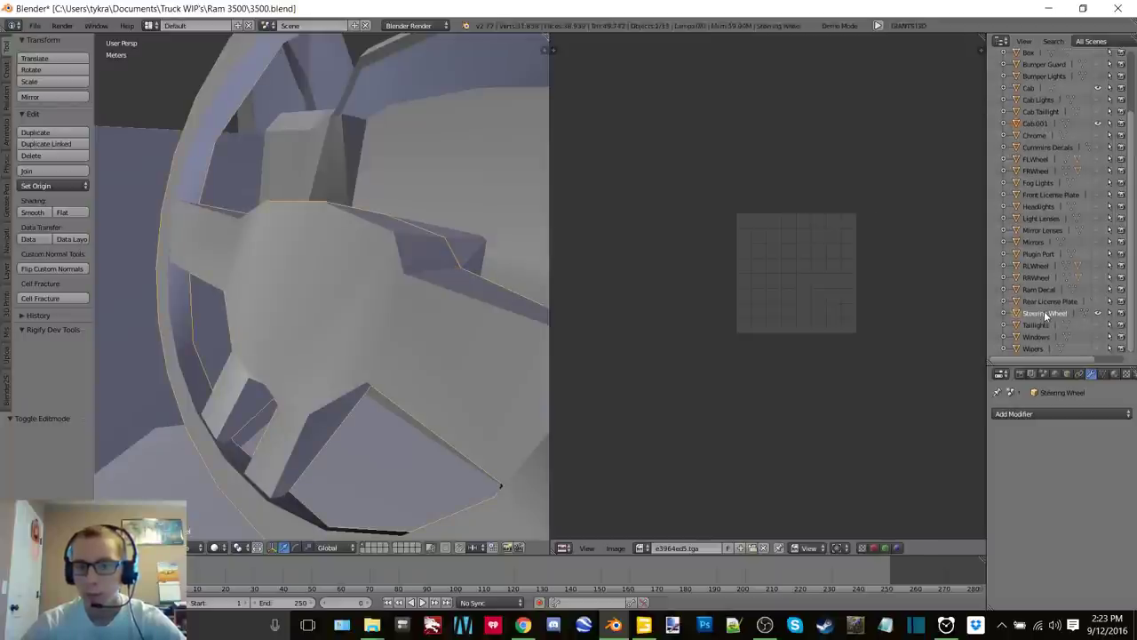
pyautogui.press('KP_Decimal')
pyautogui.hotkey('ctrl', 'j')
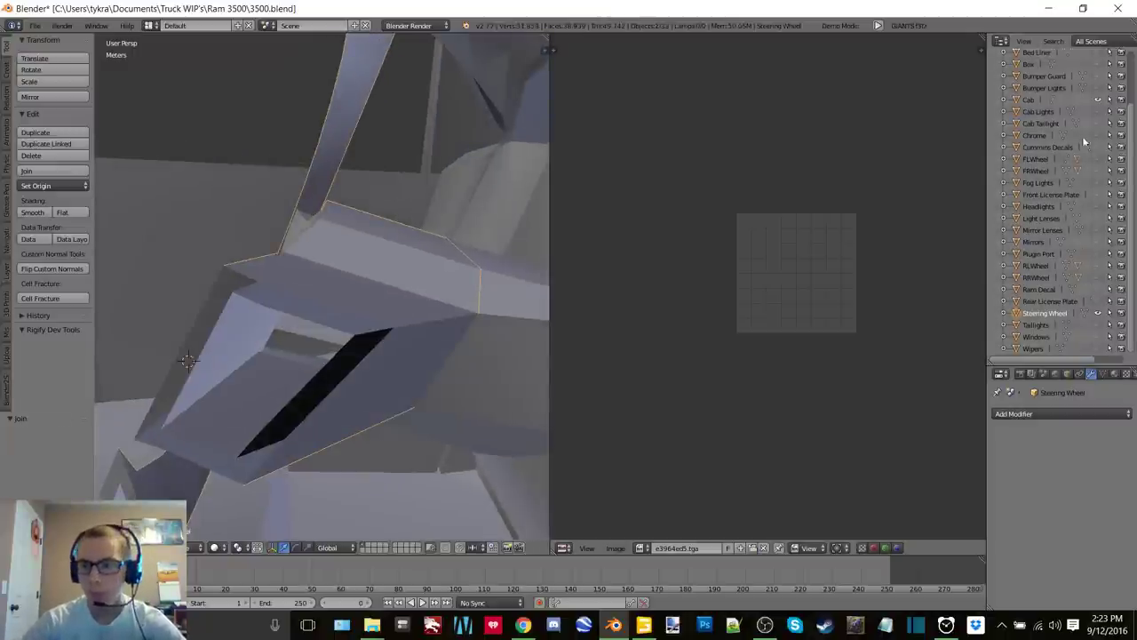
pyautogui.click(1098, 99)
# Select all faces of the joined Steering Wheel mesh in Edit Mode and assign the Swheel.dds image to them
pyautogui.press('Tab')
pyautogui.click(368, 322)
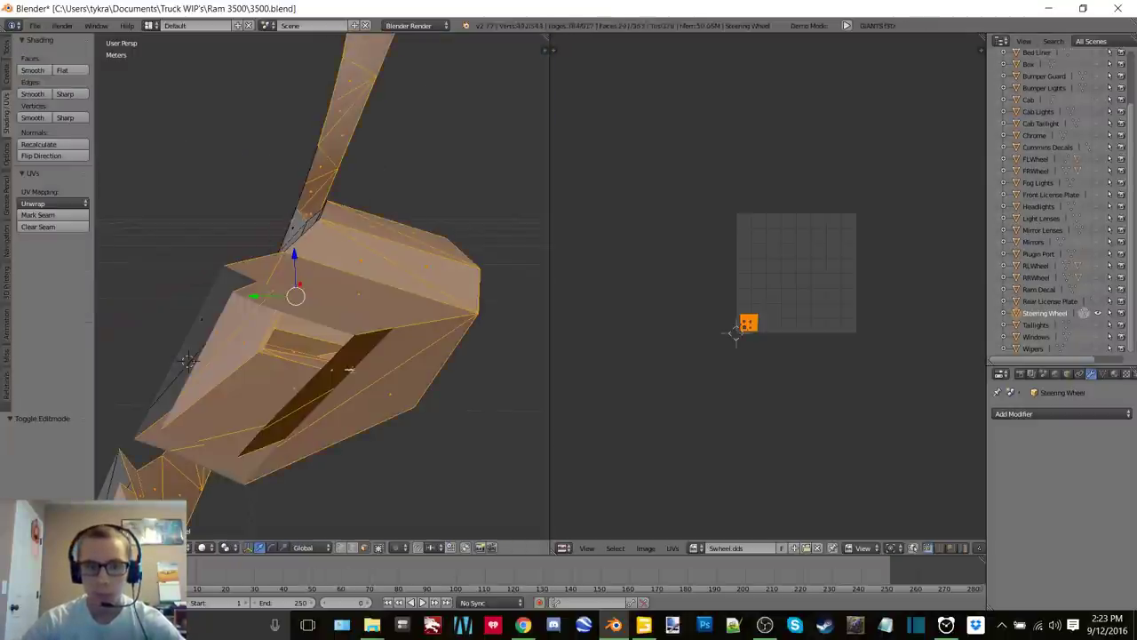
pyautogui.click(348, 334)
pyautogui.moveTo(386, 333); pyautogui.dragTo(646, 464, button='middle')
pyautogui.press('a')
pyautogui.press('a')
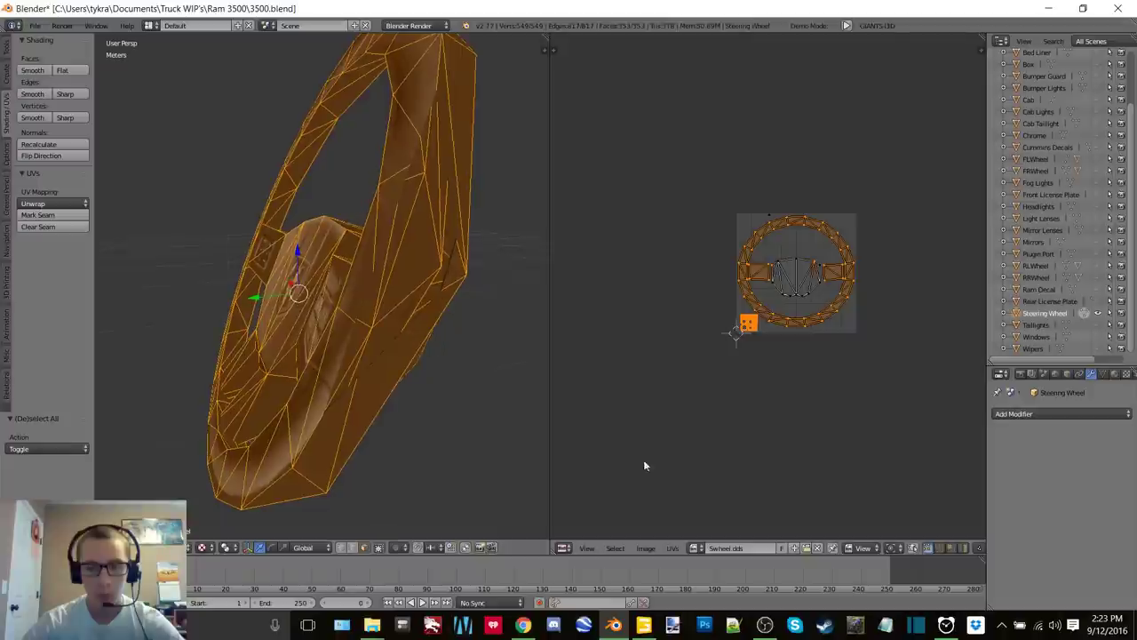
pyautogui.click(696, 547)
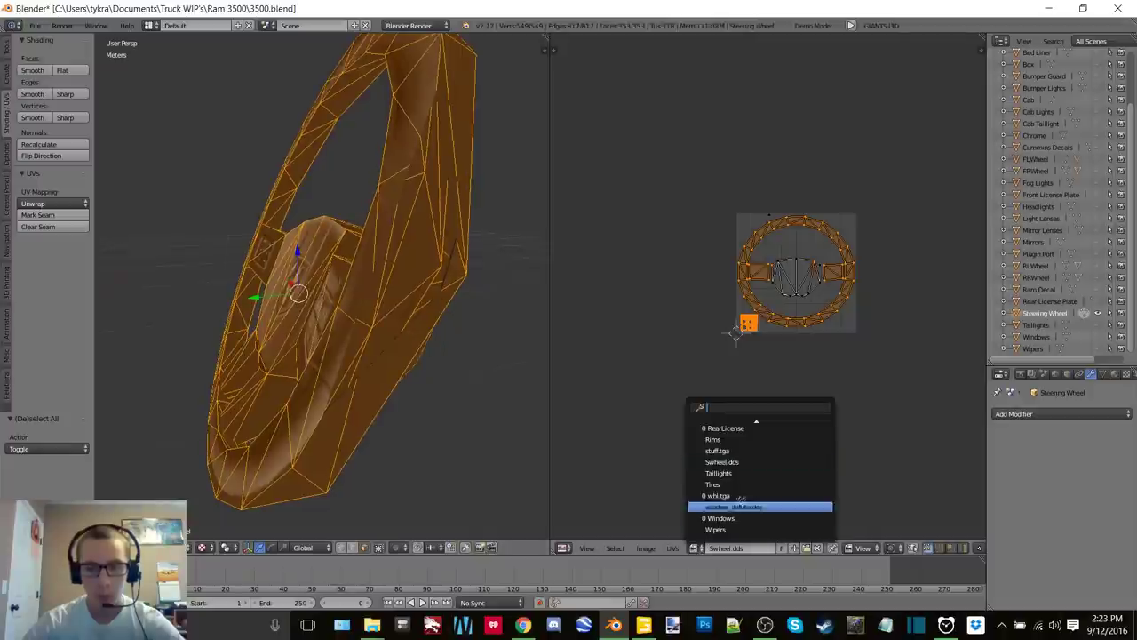
pyautogui.click(769, 462)
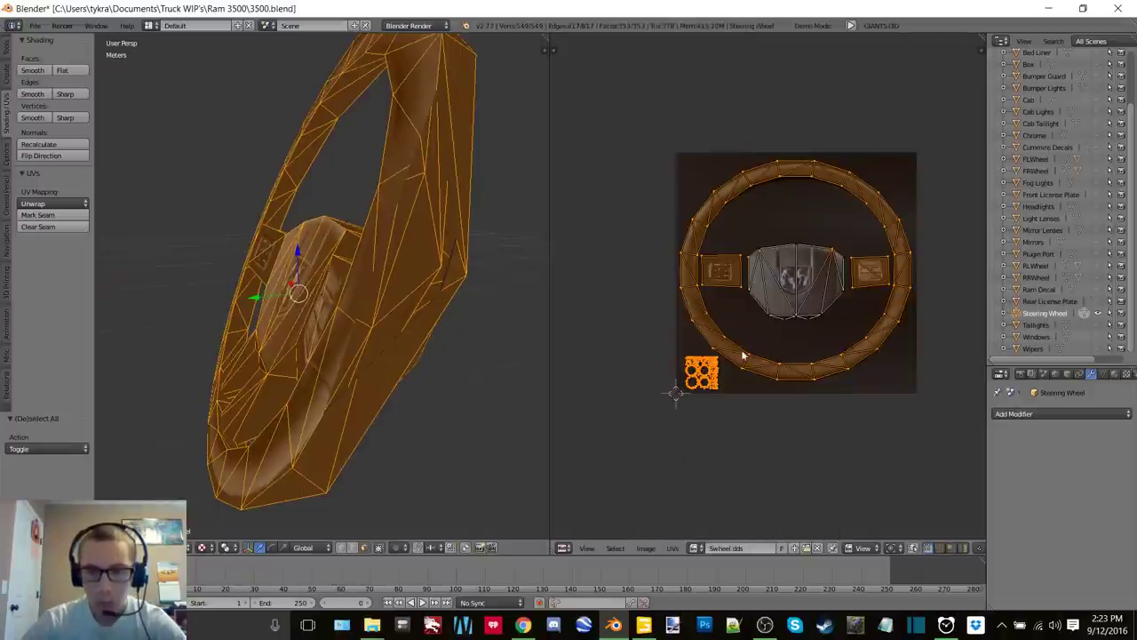
# Undo the recent selection changes to return to the steering wheel's rear and lower spoke faces
pyautogui.moveTo(394, 367); pyautogui.dragTo(475, 377, button='middle')
pyautogui.moveTo(241, 313)
pyautogui.mouseDown(button='middle')
pyautogui.moveTo(200, 286)
pyautogui.moveTo(453, 287)
pyautogui.mouseUp(button='middle')
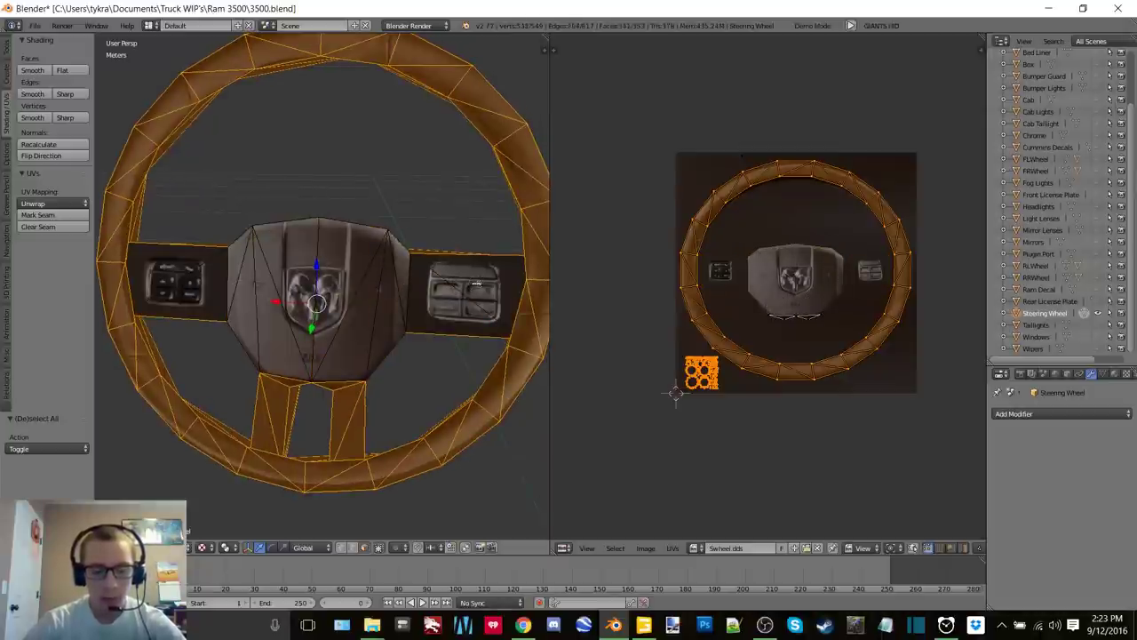
pyautogui.hotkey('ctrl', 'z')
pyautogui.hotkey('ctrl', 'z')
pyautogui.hotkey('ctrl', 'z')
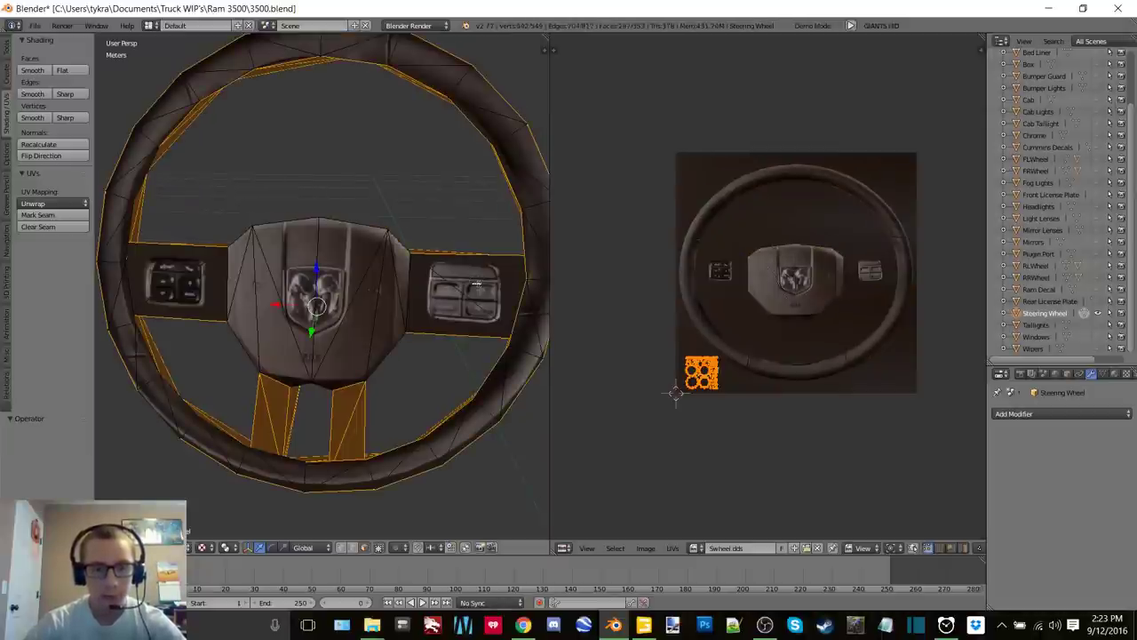
# Add the untextured magenta column faces to the rear and spoke selection and unwrap all selected faces
pyautogui.moveTo(471, 298); pyautogui.dragTo(254, 314, button='middle')
pyautogui.keyDown('shift'); pyautogui.rightClick(254, 315); pyautogui.keyUp('shift')
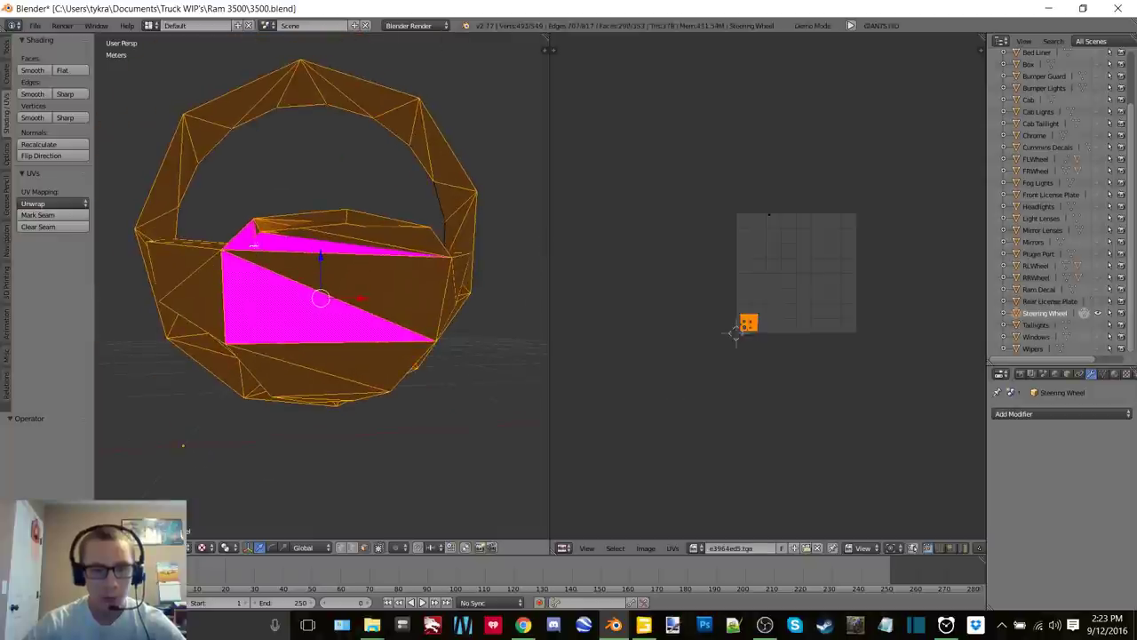
pyautogui.keyDown('shift'); pyautogui.rightClick(333, 254); pyautogui.keyUp('shift')
pyautogui.moveTo(332, 257); pyautogui.dragTo(371, 286, button='middle')
pyautogui.press('u')
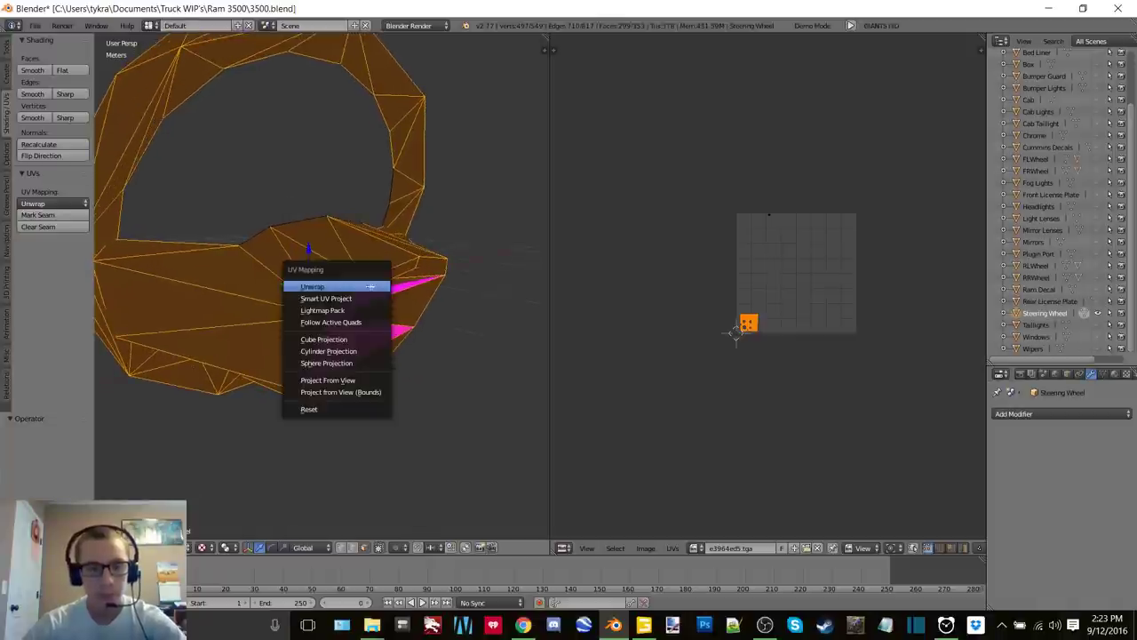
pyautogui.click(370, 286)
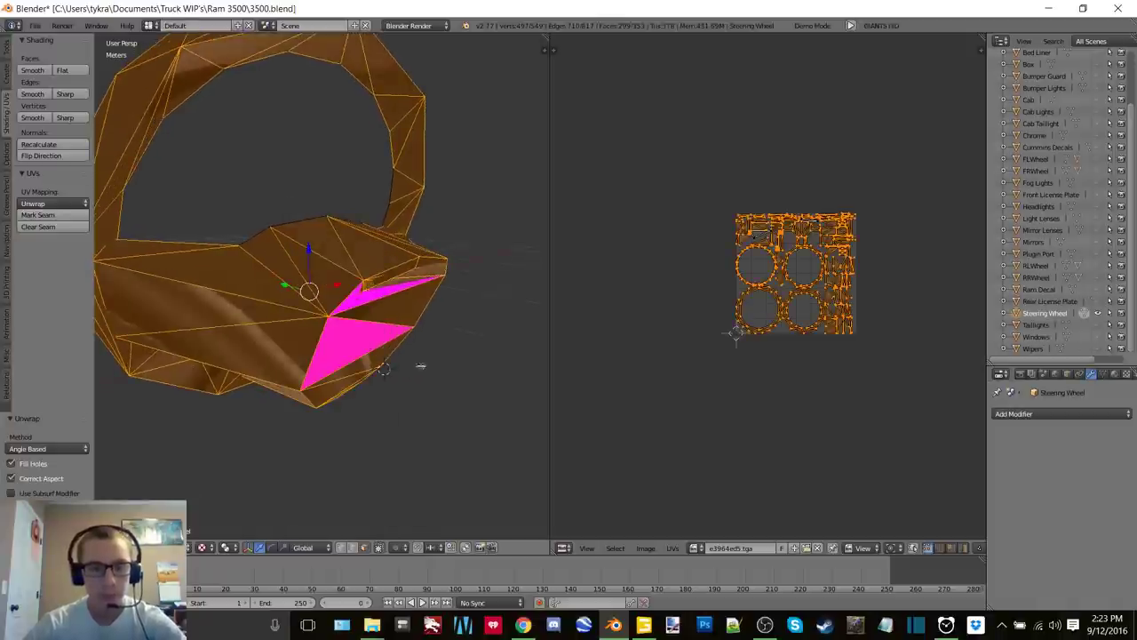
# Assign the Swheel.dds image to the unwrapped rear, spoke and column faces
pyautogui.click(697, 548)
pyautogui.scroll(-9, 765, 498)
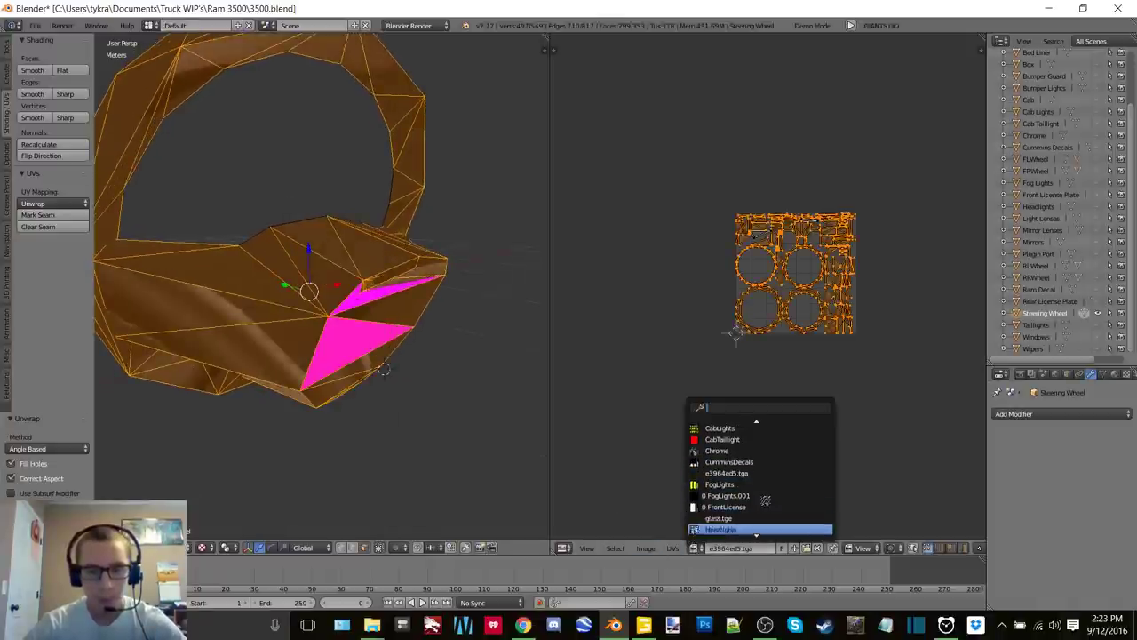
pyautogui.scroll(-8, 759, 505)
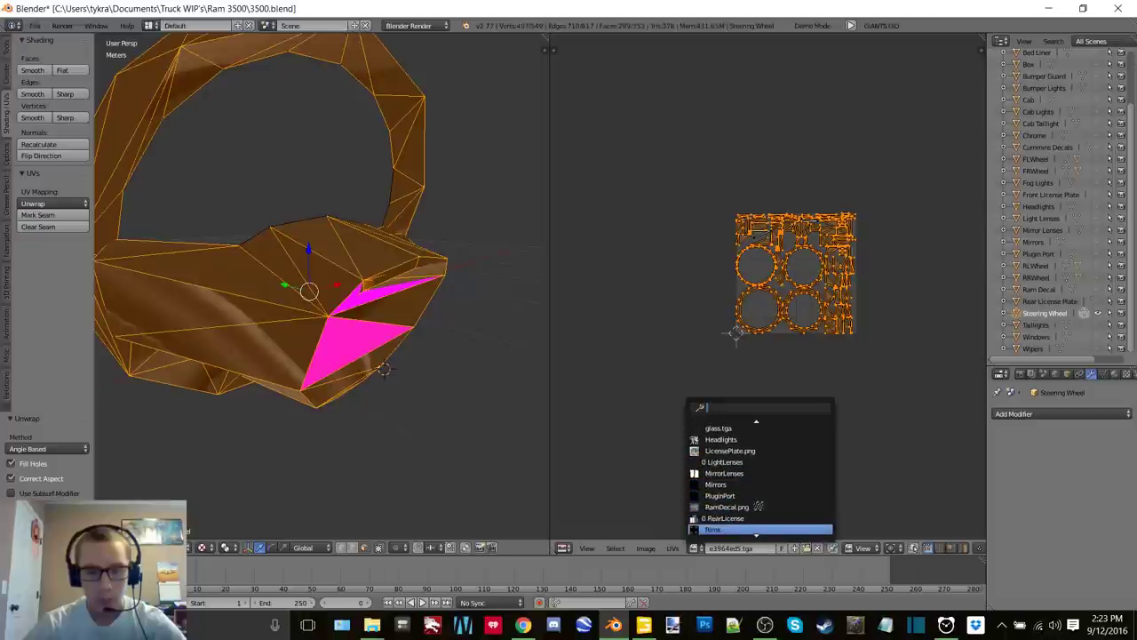
pyautogui.click(734, 484)
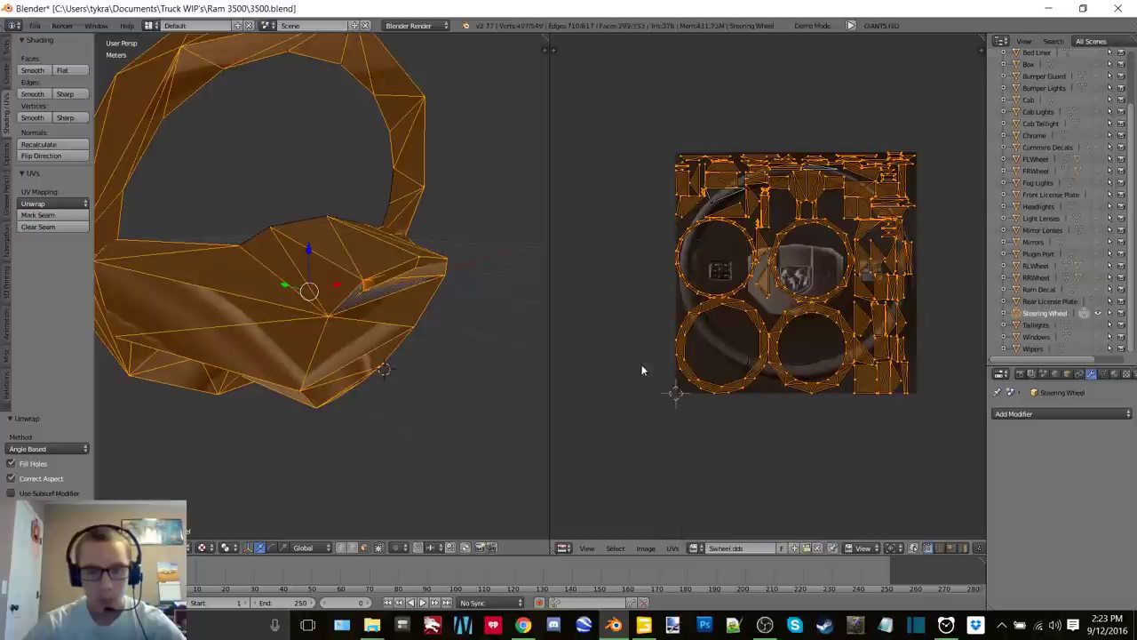
pyautogui.moveTo(334, 291); pyautogui.dragTo(502, 307, button='middle')
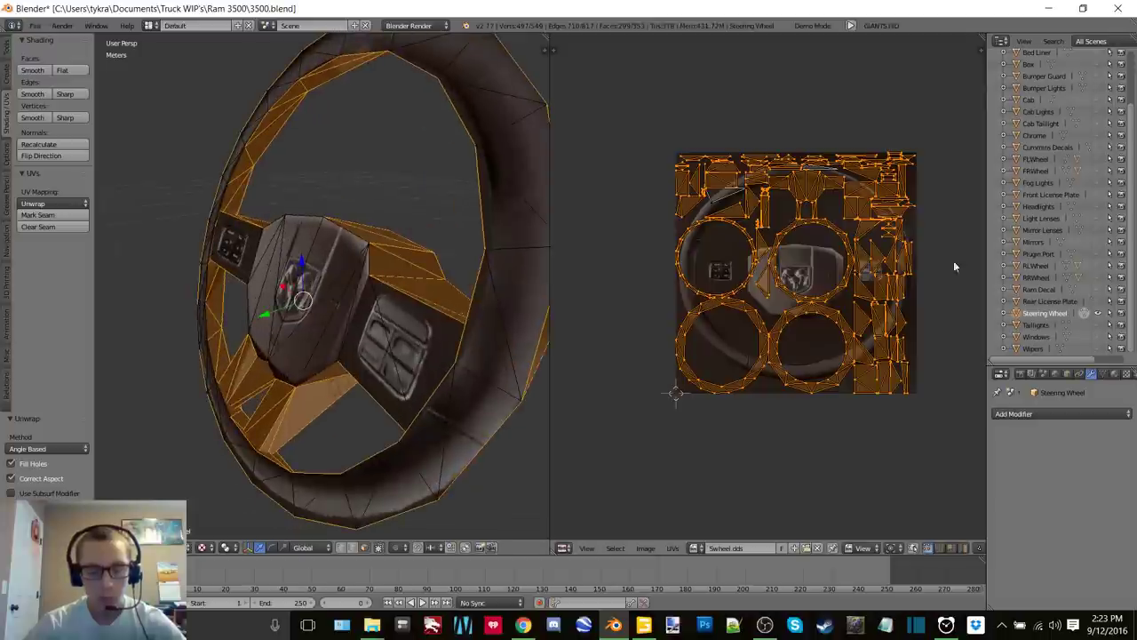
# Scale the selected UVs down to about 0.146 and move them into the texture's dark lower-left corner
pyautogui.press('a')
pyautogui.press('a')
pyautogui.press('s')
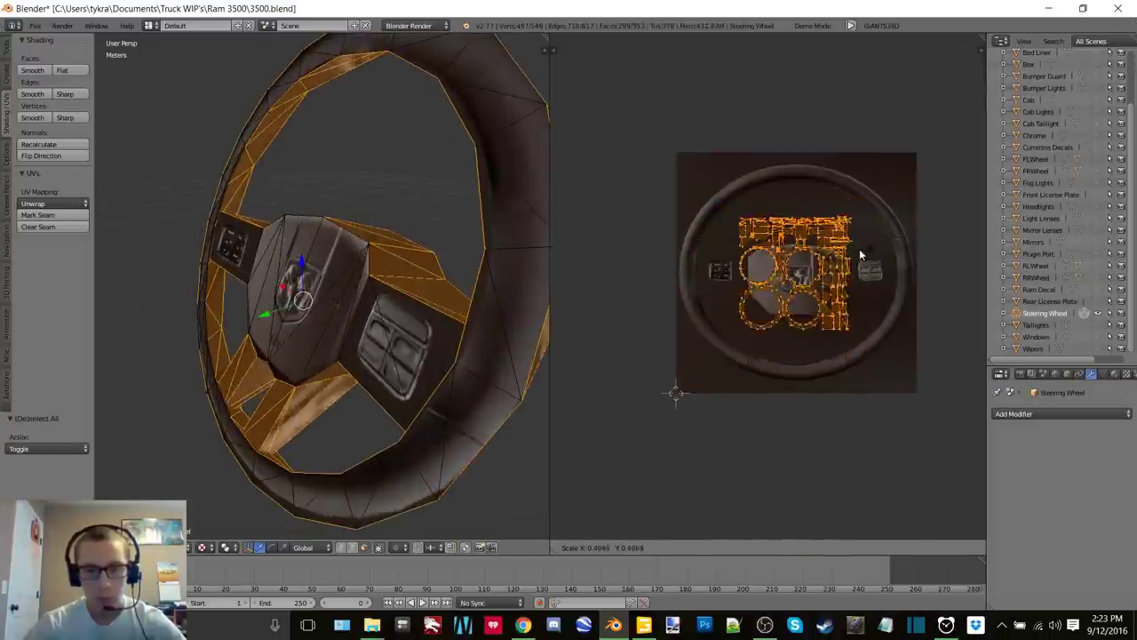
pyautogui.click(815, 263)
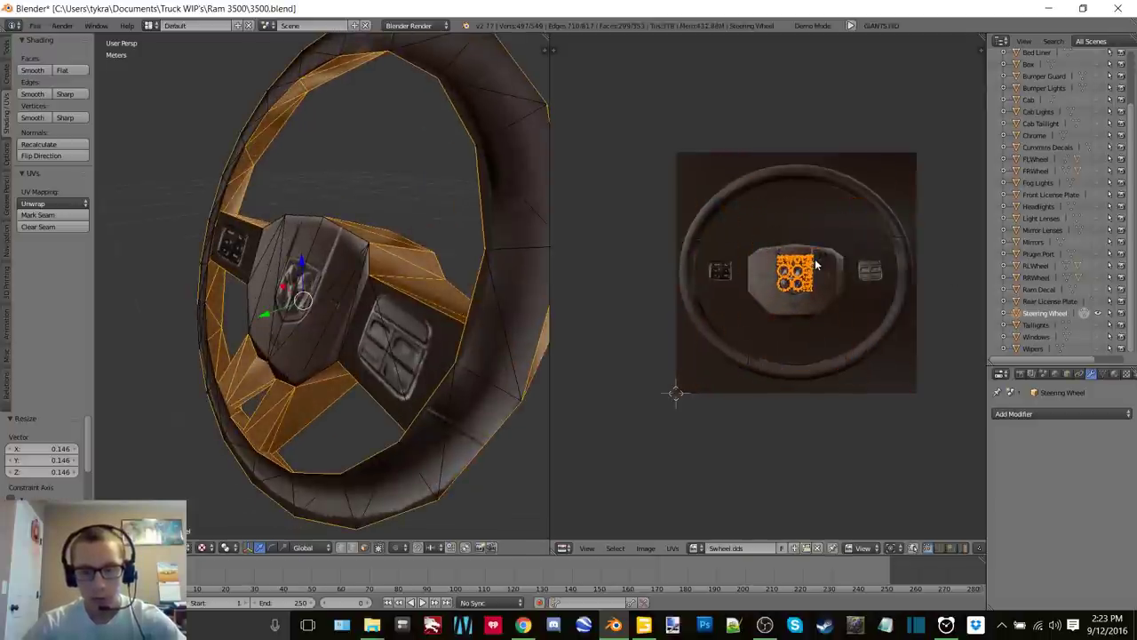
pyautogui.press('g')
pyautogui.click(721, 354)
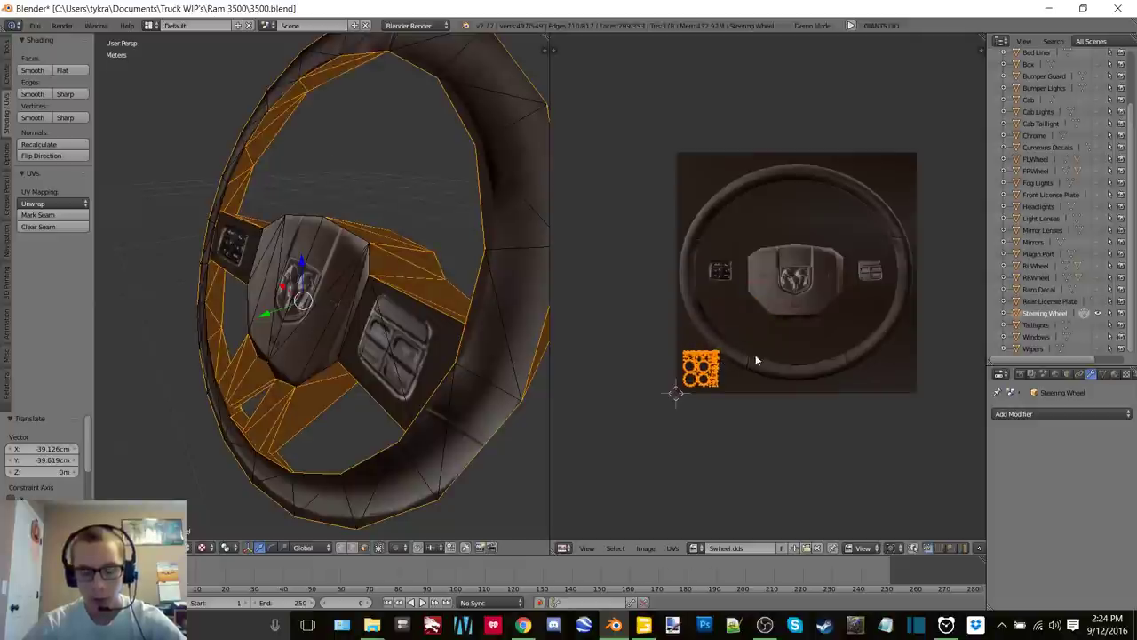
# Shrink the corner UVs by about 0.703, fit them in the dark area, and check the wheel in Object Mode
pyautogui.press('s')
pyautogui.click(775, 372)
pyautogui.press('g')
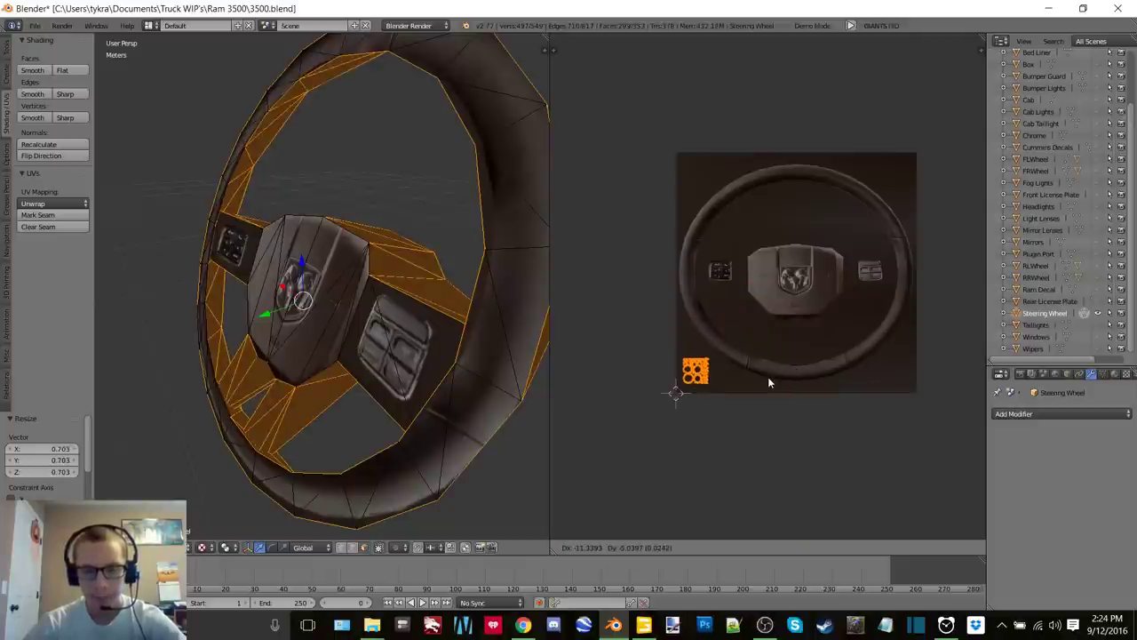
pyautogui.click(770, 383)
pyautogui.click(333, 321)
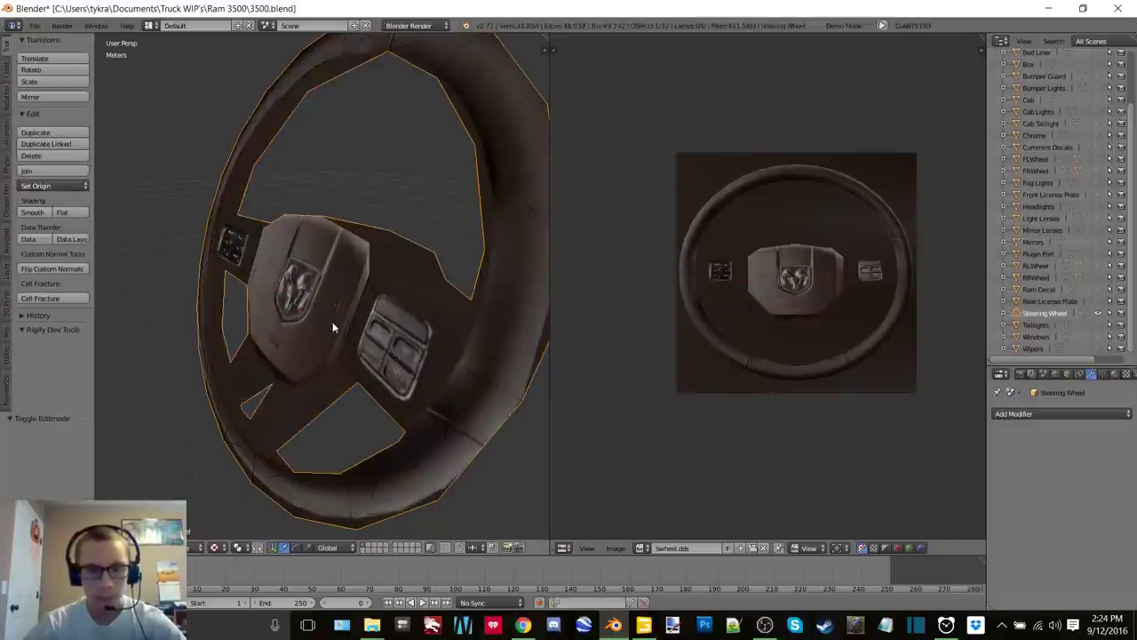
pyautogui.moveTo(332, 322); pyautogui.dragTo(375, 311, button='middle')
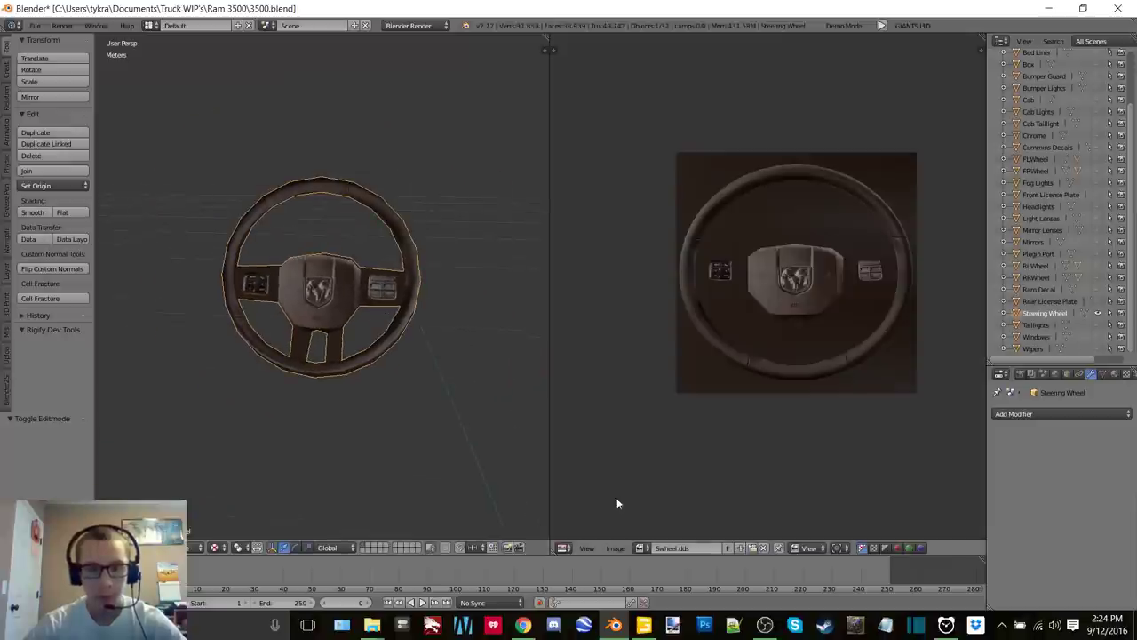
# Select all Steering Wheel faces in Edit Mode and clear the UV selection to expose the rim's UV outline over the texture
pyautogui.hotkey('ctrl', 'Tab')
pyautogui.click(508, 358)
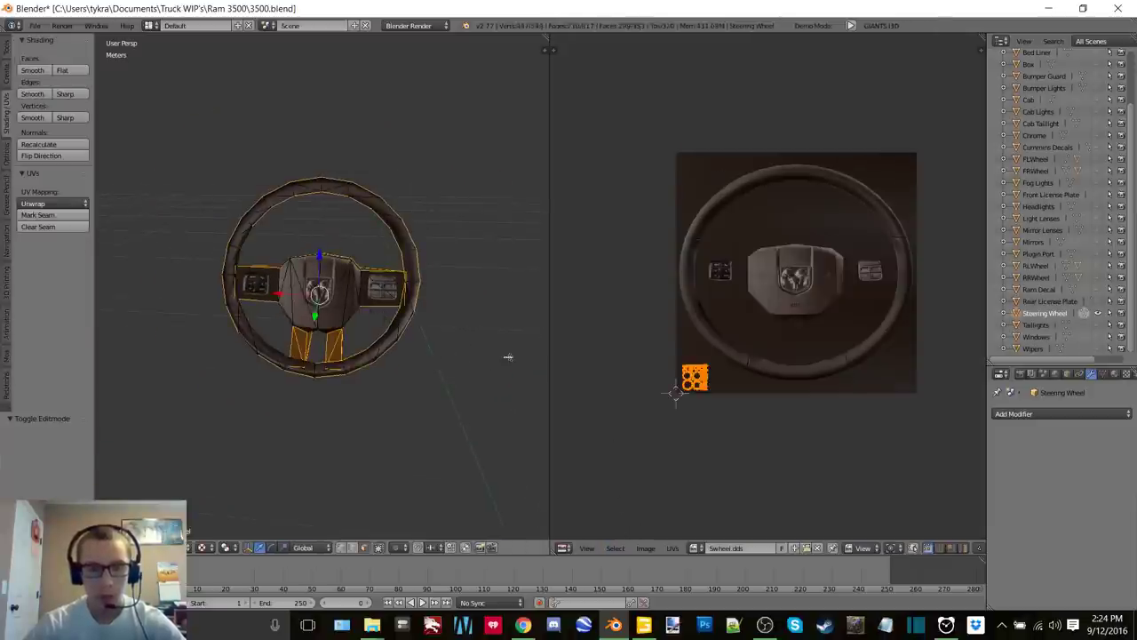
pyautogui.press('a')
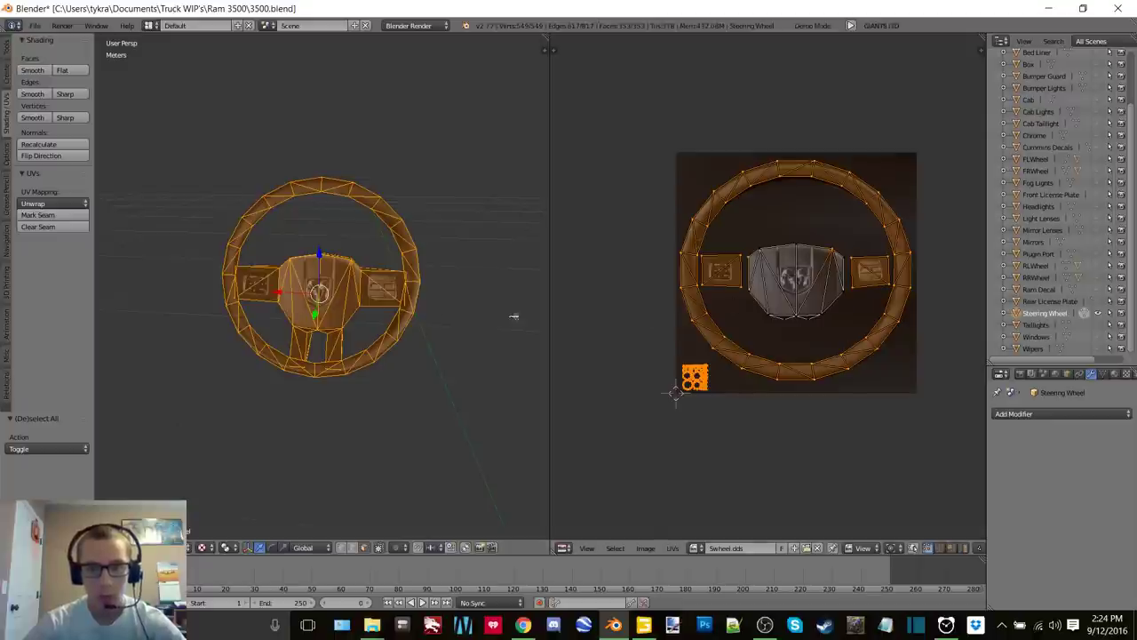
pyautogui.scroll(6, 349, 297)
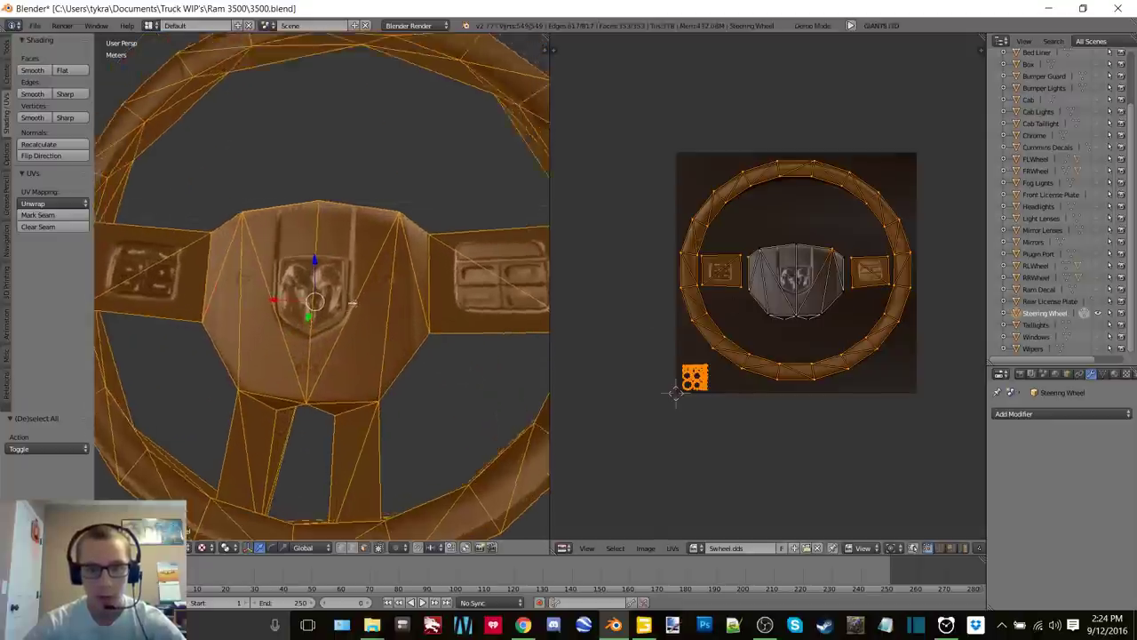
pyautogui.scroll(4, 732, 372)
pyautogui.press('a')
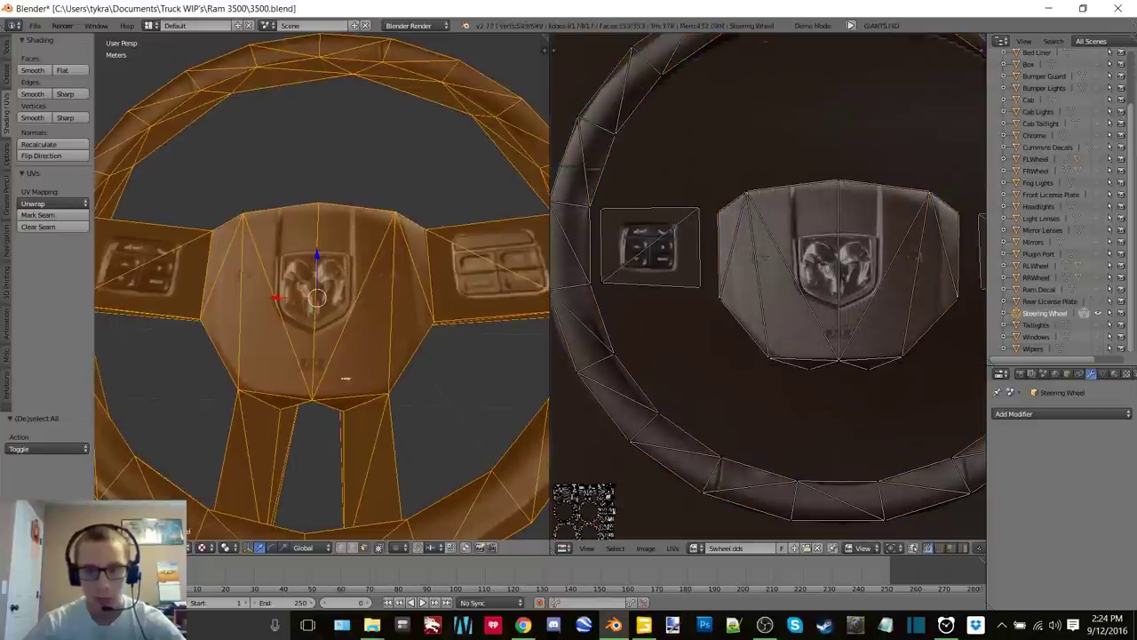
pyautogui.moveTo(336, 362); pyautogui.dragTo(297, 282, button='middle')
pyautogui.moveTo(834, 356); pyautogui.dragTo(621, 444, button='middle')
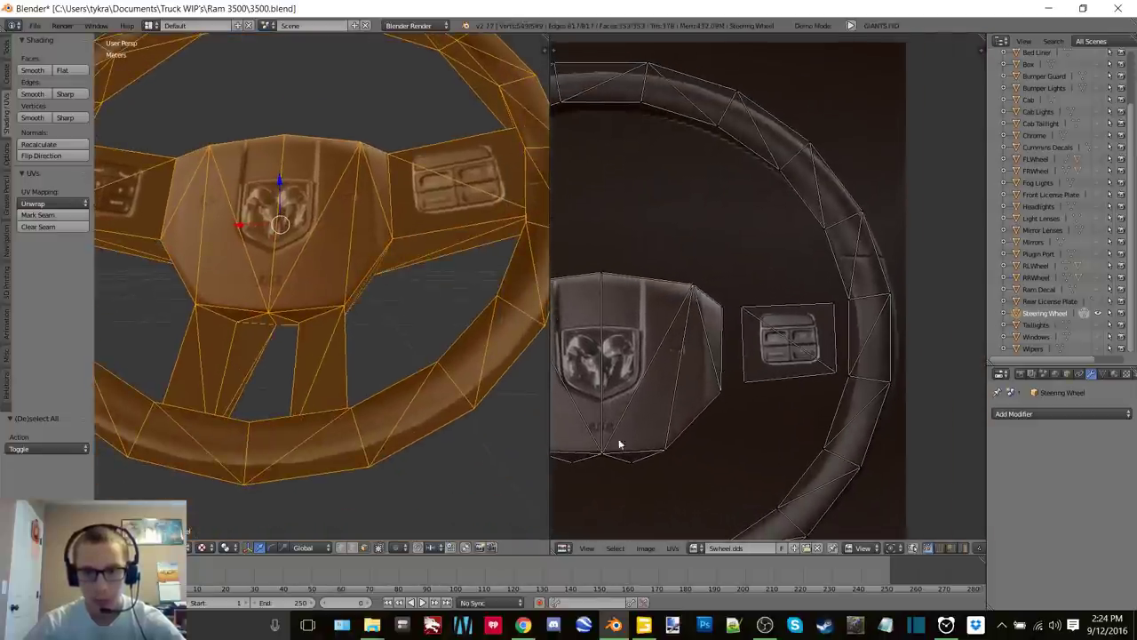
pyautogui.moveTo(673, 314); pyautogui.dragTo(789, 425, button='middle')
pyautogui.moveTo(732, 323); pyautogui.dragTo(765, 326, button='middle')
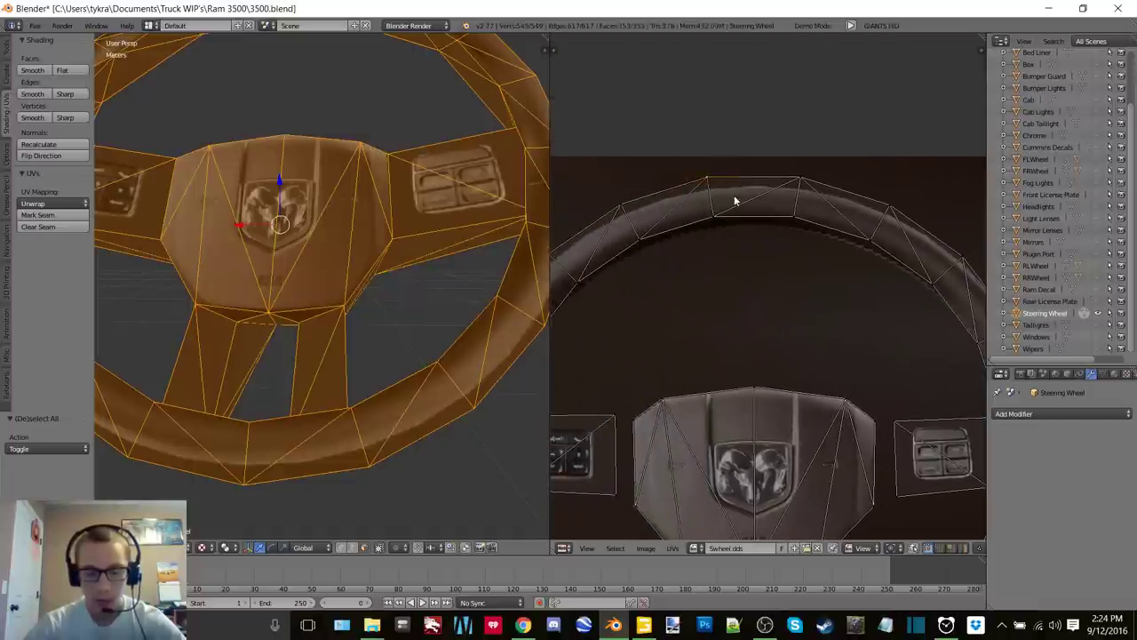
# Try to pull the two outer UV vertices at the top of the rim down onto the textured rim's edge
pyautogui.press('g')
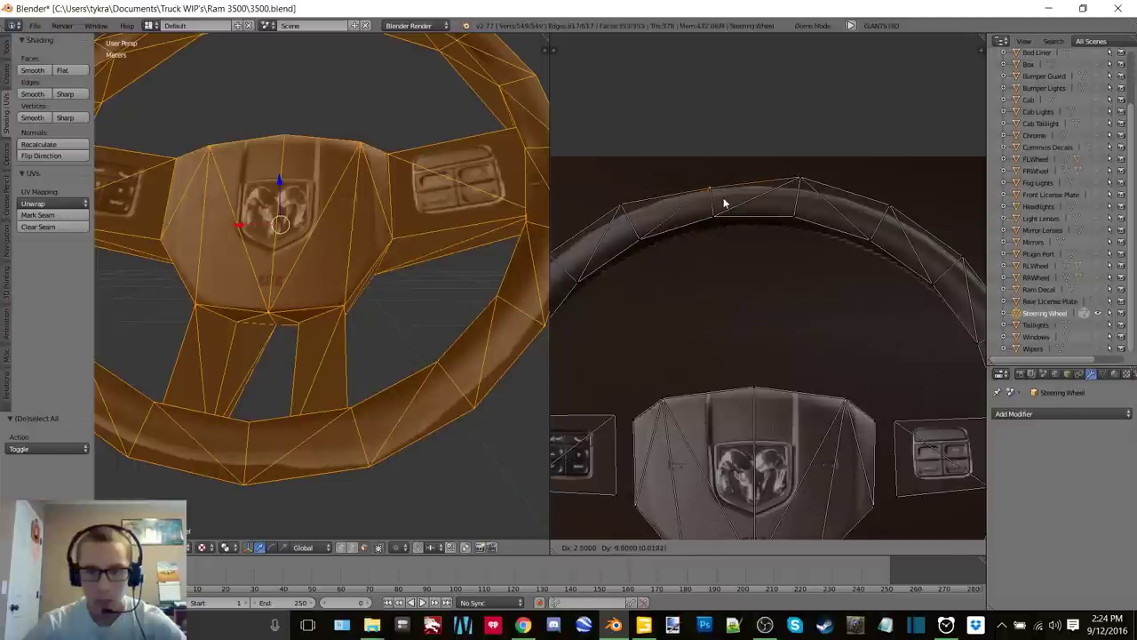
pyautogui.click(721, 207)
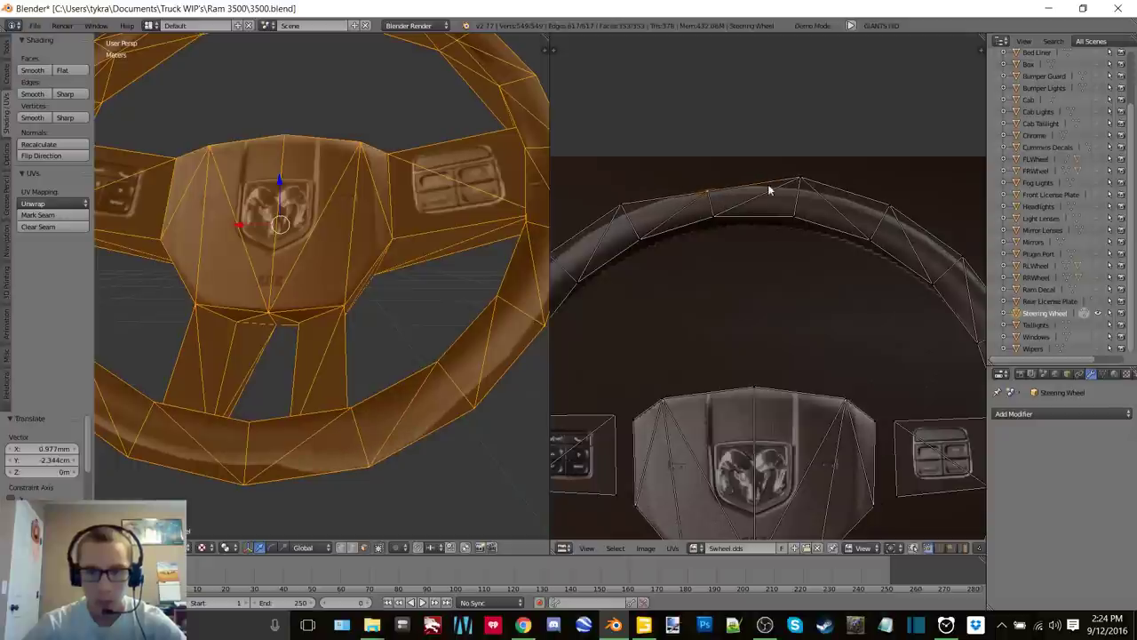
pyautogui.press('g')
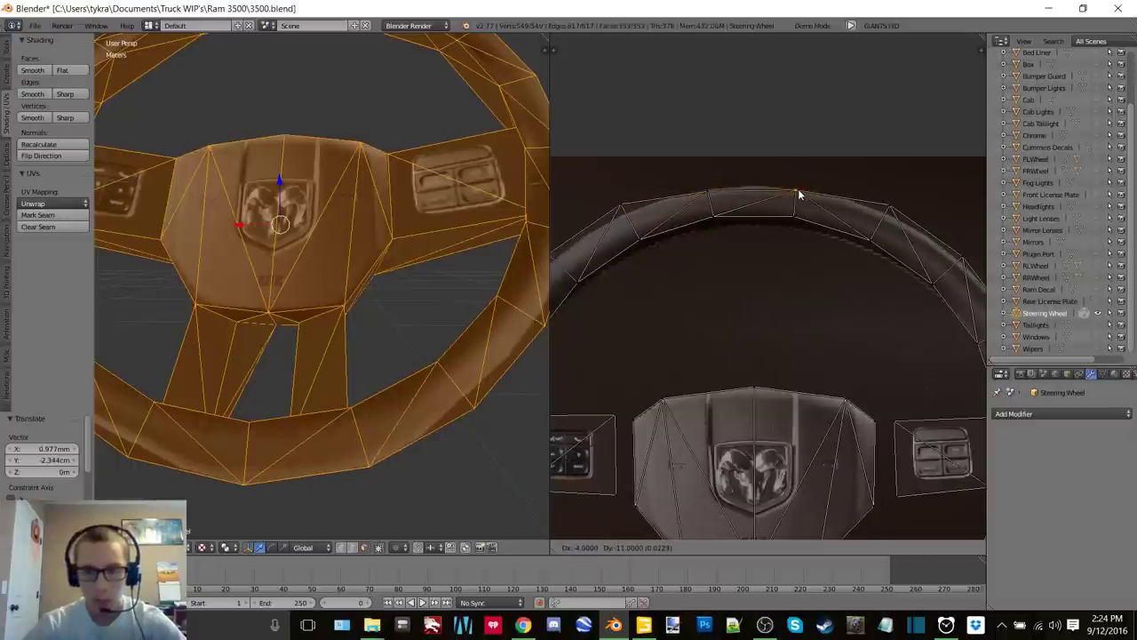
pyautogui.click(798, 194)
pyautogui.hotkey('ctrl', 'z')
pyautogui.hotkey('ctrl', 'z')
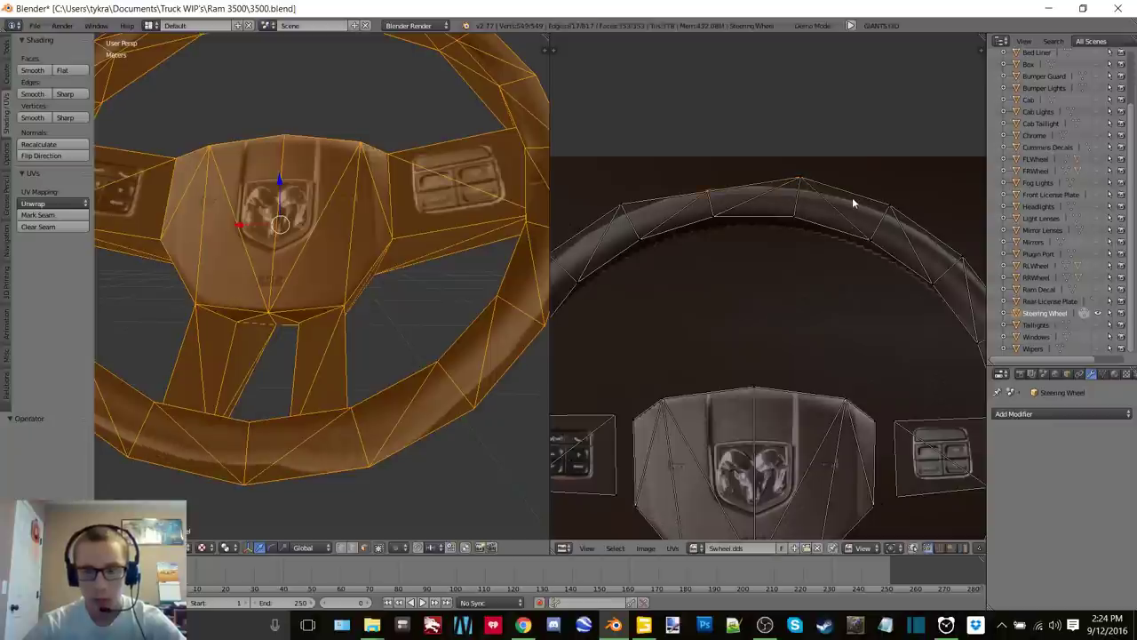
# Circle-select the UVs of the rim's top arc and move them down about 1.6 cm onto the textured rim
pyautogui.scroll(-5, 743, 222)
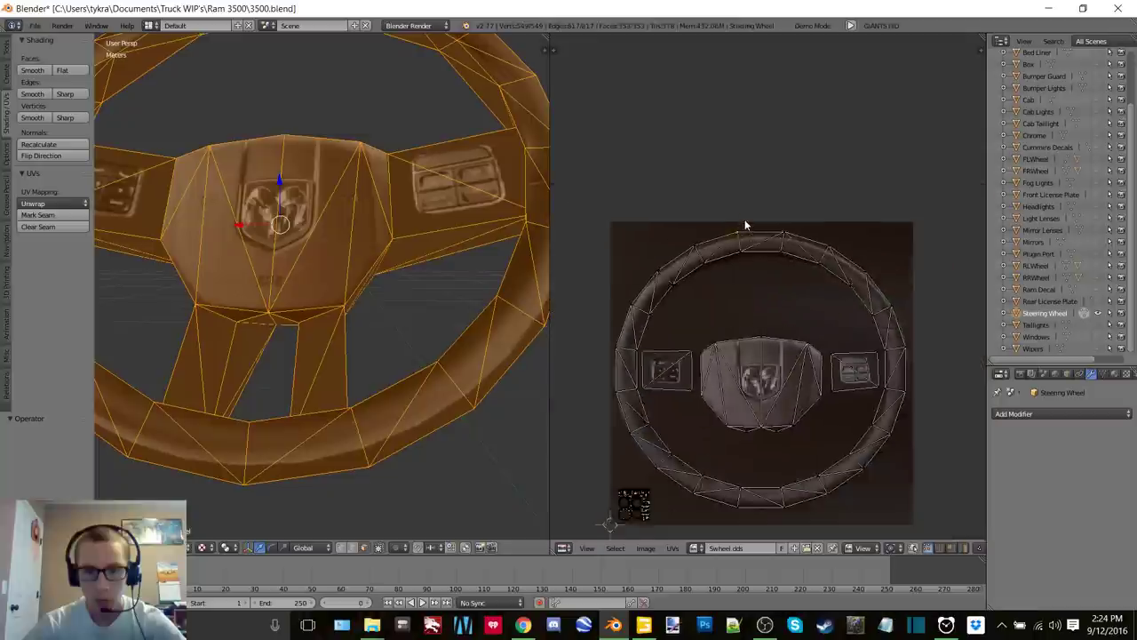
pyautogui.scroll(5, 769, 259)
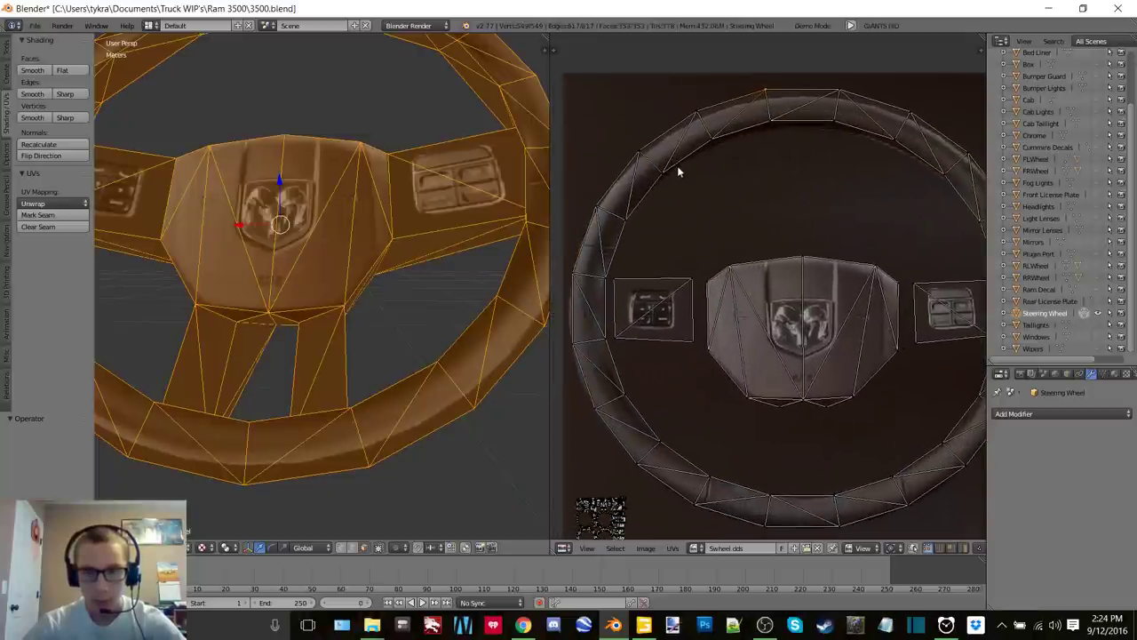
pyautogui.press('a')
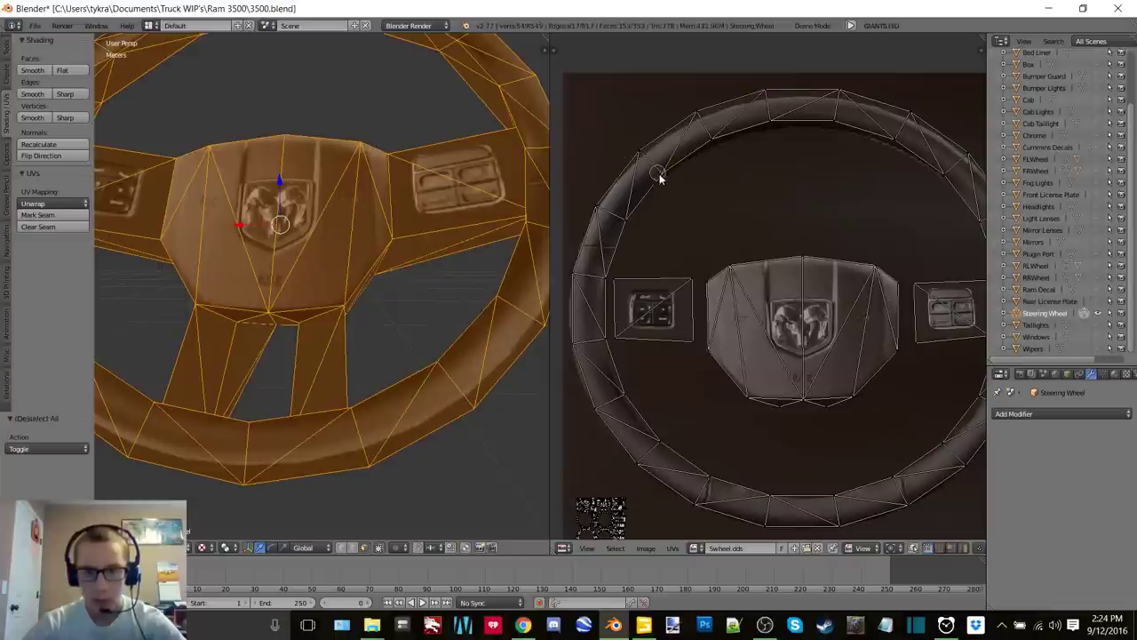
pyautogui.moveTo(672, 131)
pyautogui.mouseDown()
pyautogui.moveTo(745, 124)
pyautogui.moveTo(774, 103)
pyautogui.moveTo(766, 95)
pyautogui.moveTo(845, 94)
pyautogui.moveTo(842, 120)
pyautogui.moveTo(924, 151)
pyautogui.moveTo(912, 115)
pyautogui.mouseUp()
pyautogui.rightClick(878, 182)
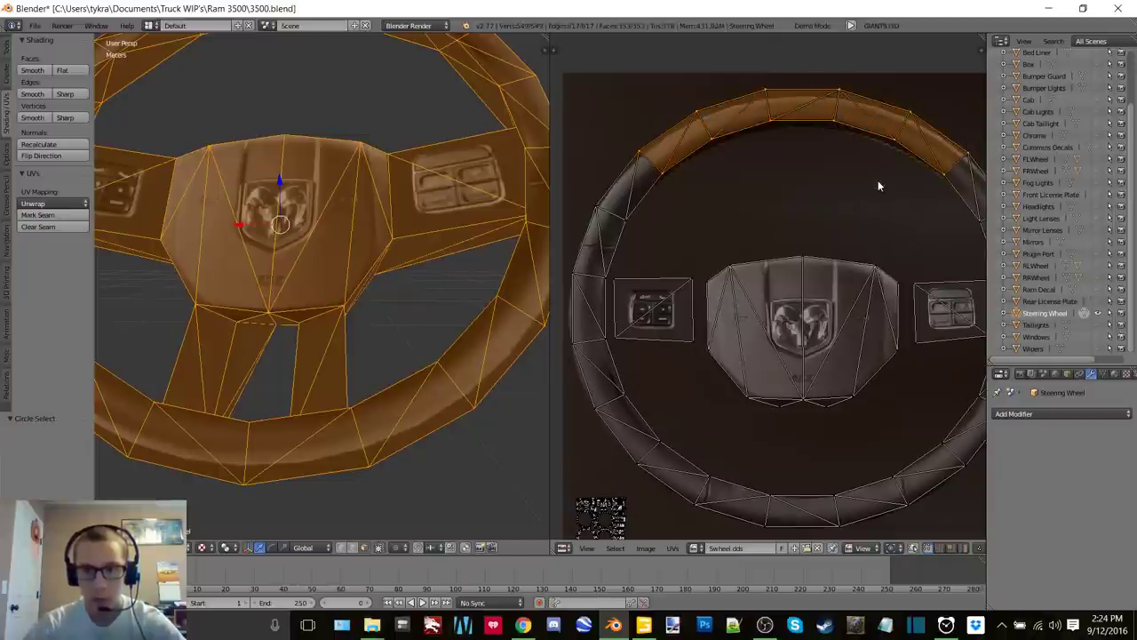
pyautogui.moveTo(879, 186); pyautogui.dragTo(832, 188, button='middle')
pyautogui.press('g')
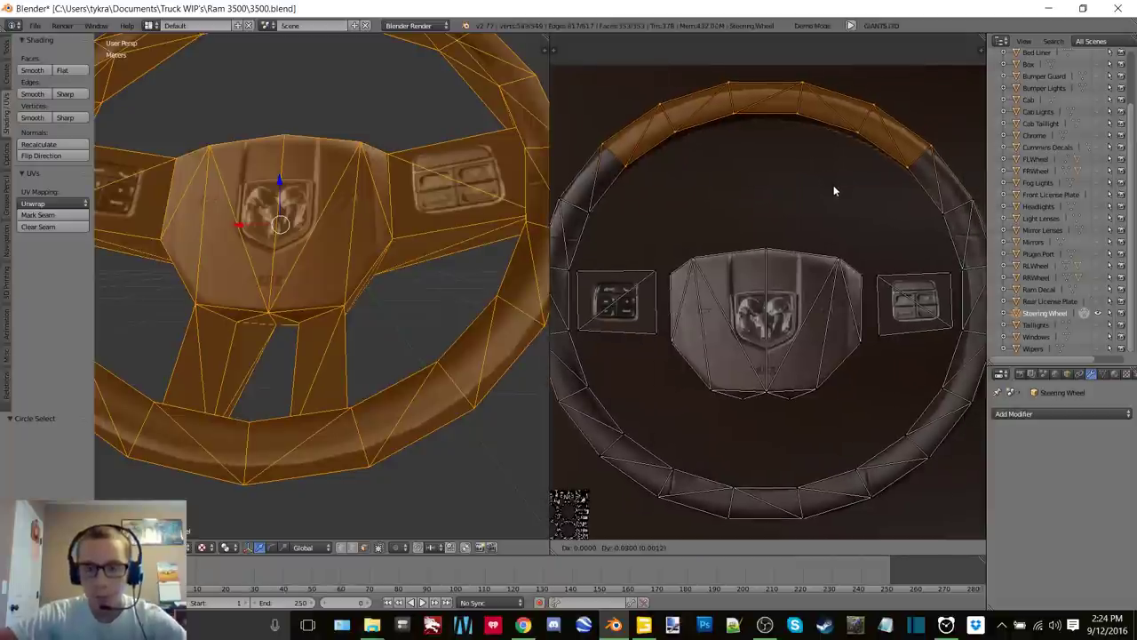
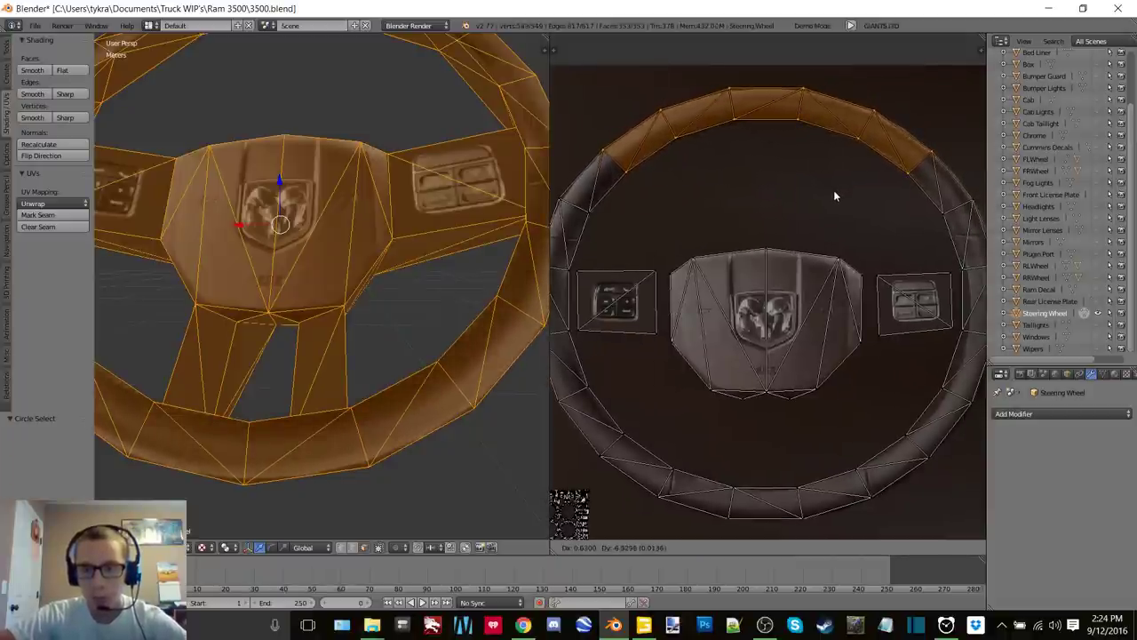
pyautogui.click(833, 191)
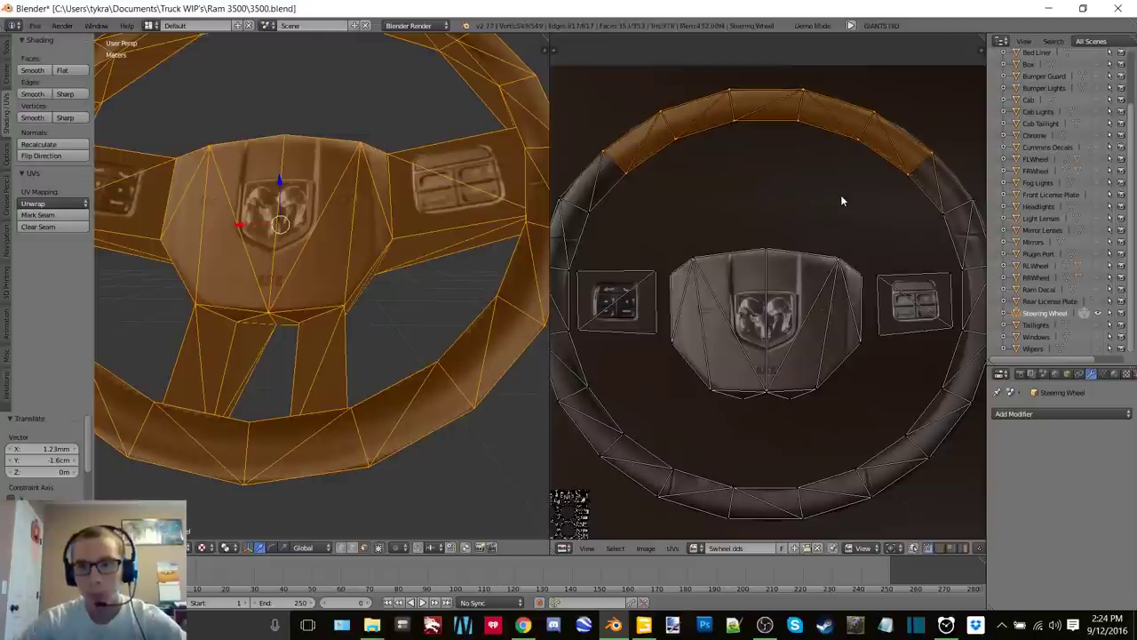
# Scale the UV vertex pair at the rim's upper-right joint to 0.966 and move it about 6.2 mm in X and 3.7 mm in Y
pyautogui.rightClick(908, 178)
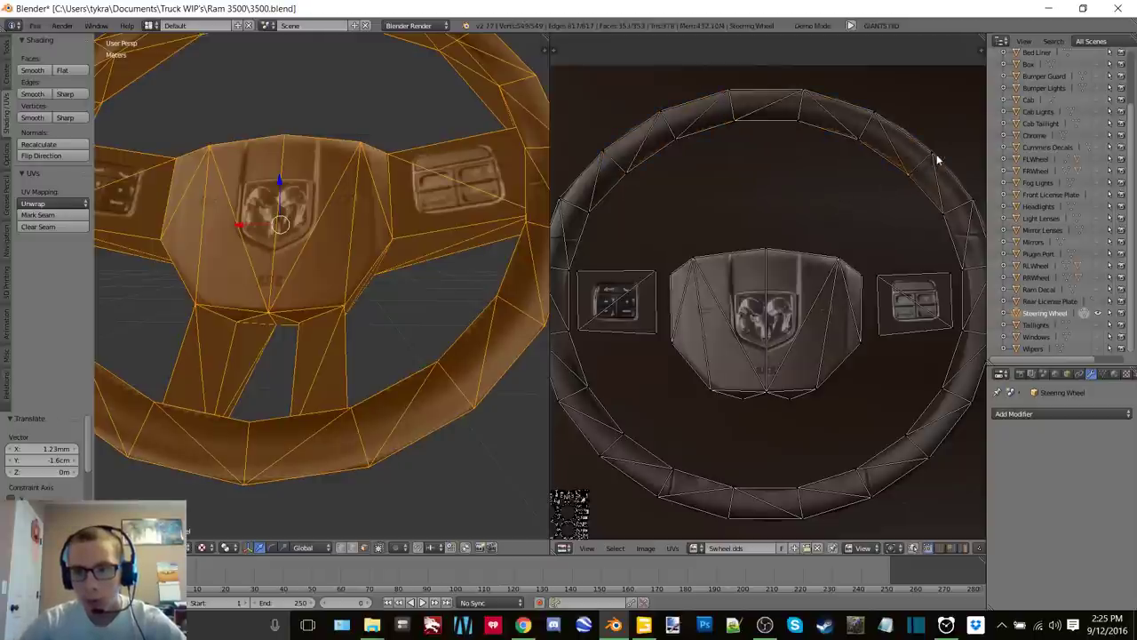
pyautogui.press('g')
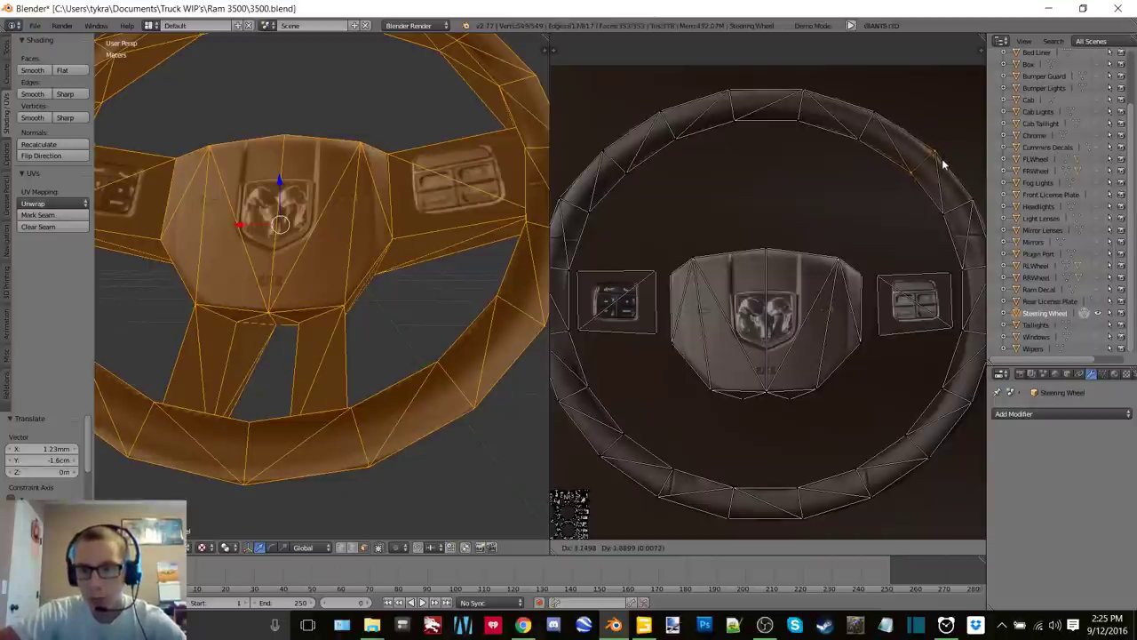
pyautogui.press('s')
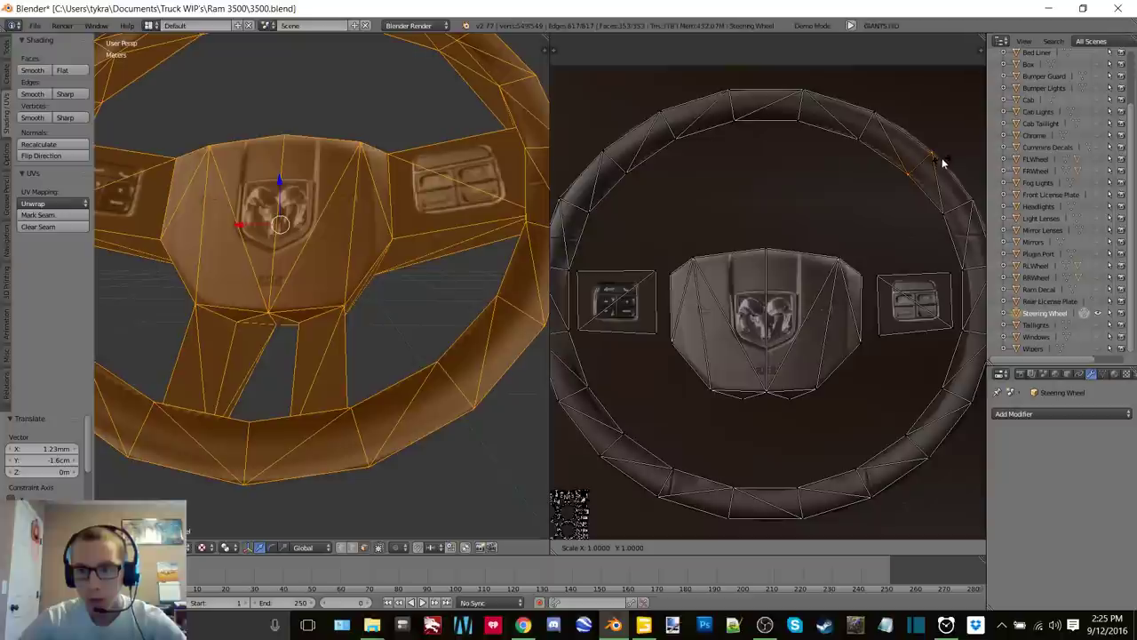
pyautogui.click(939, 163)
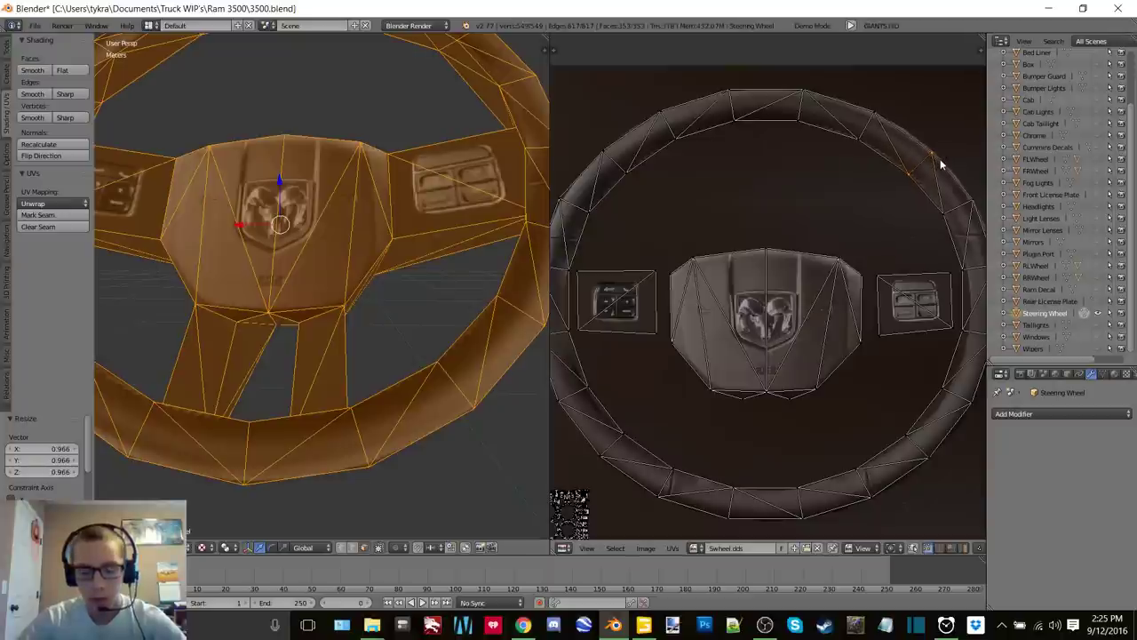
pyautogui.press('g')
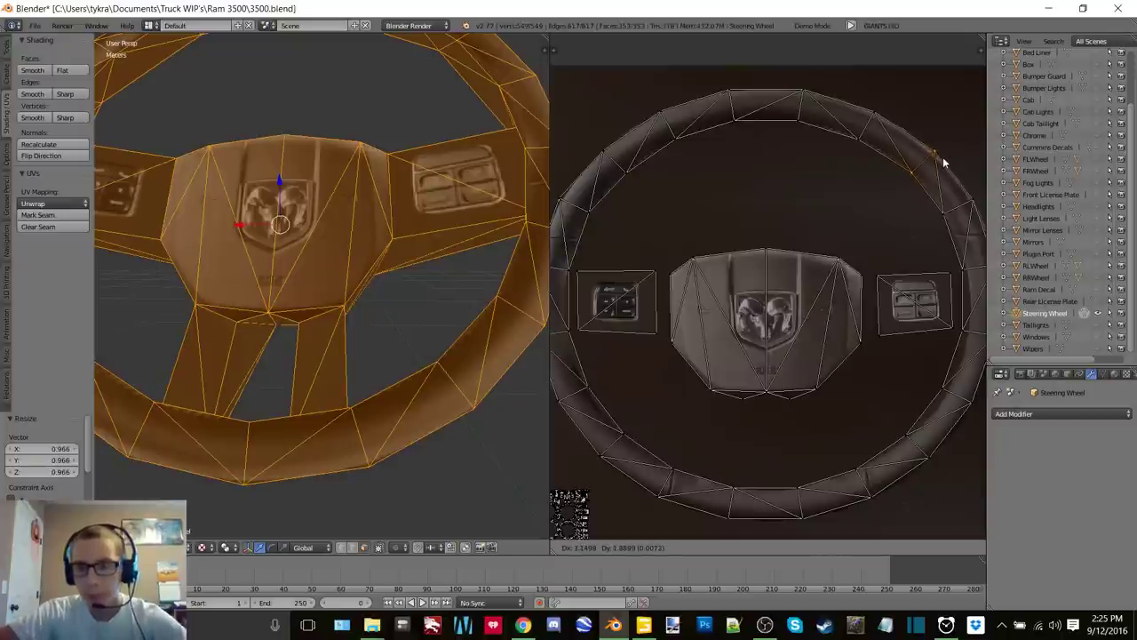
pyautogui.click(944, 163)
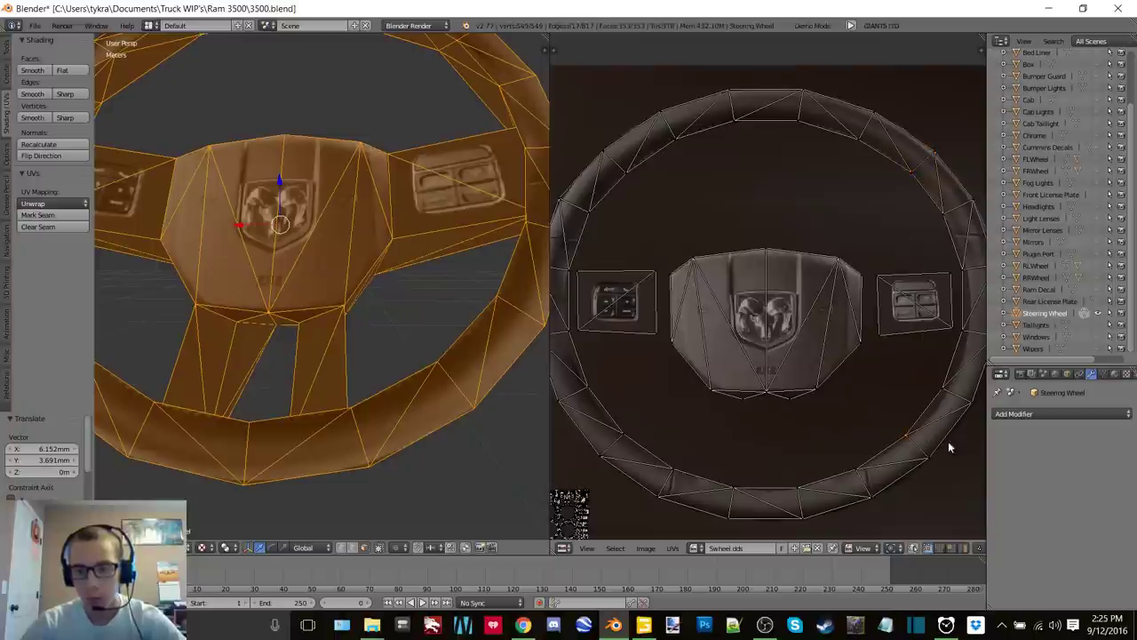
# Circle-select the UVs along the rim's right side and move them about 1.1 cm outward in X onto the textured rim
pyautogui.moveTo(955, 426); pyautogui.dragTo(898, 400, button='middle')
pyautogui.rightClick(873, 388)
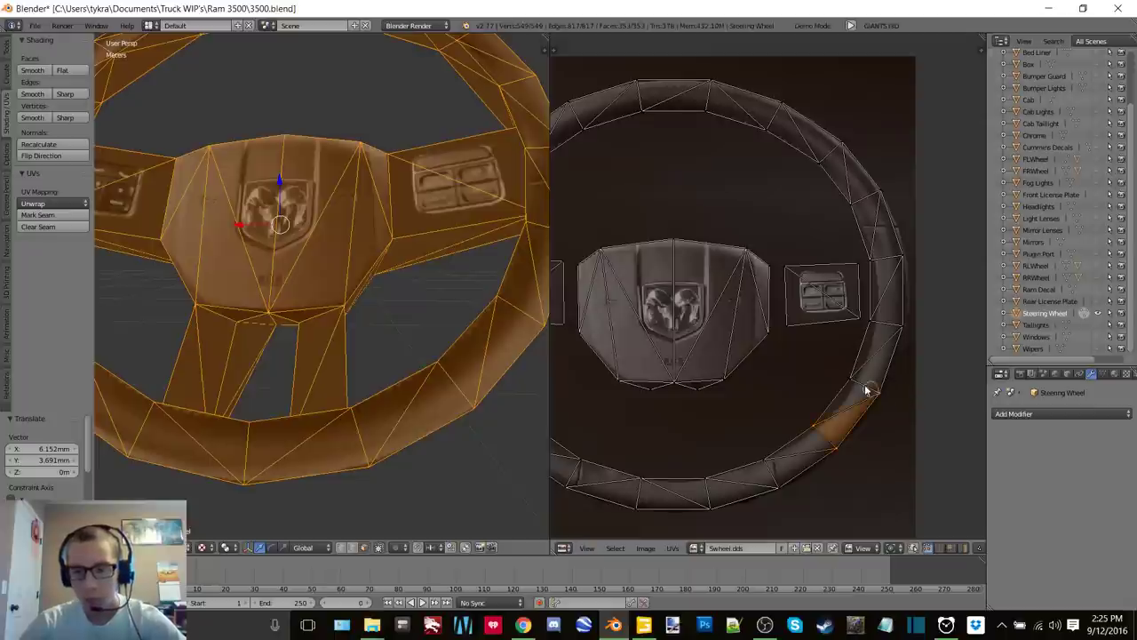
pyautogui.keyDown('shift'); pyautogui.rightClick(874, 326); pyautogui.keyUp('shift')
pyautogui.keyDown('shift'); pyautogui.rightClick(899, 280); pyautogui.keyUp('shift')
pyautogui.keyDown('shift'); pyautogui.rightClick(871, 259); pyautogui.keyUp('shift')
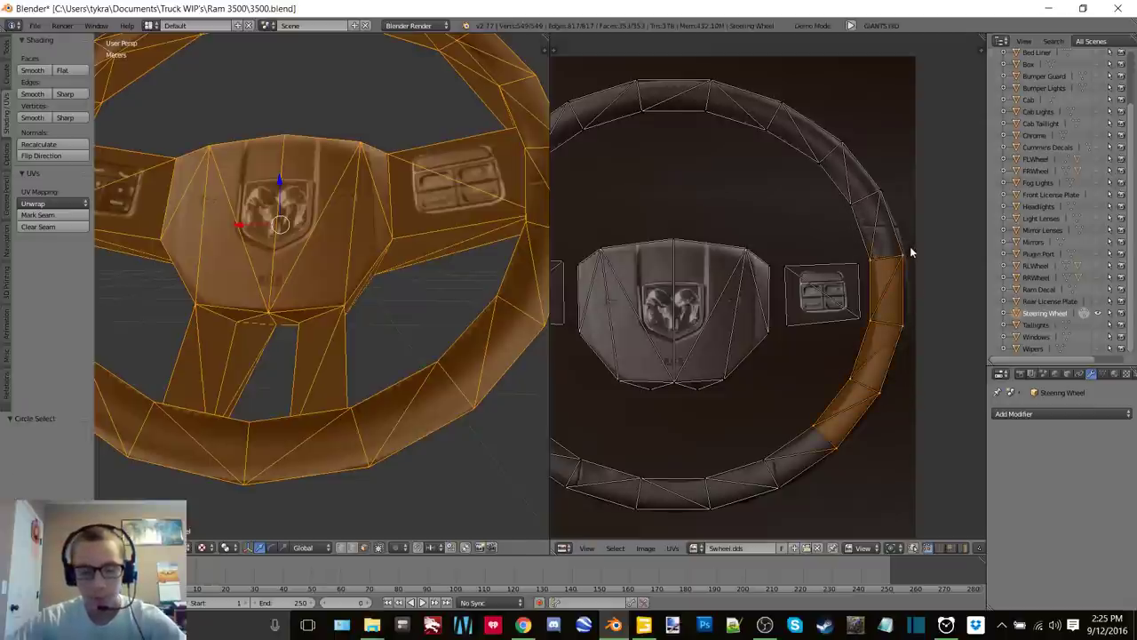
pyautogui.press('g')
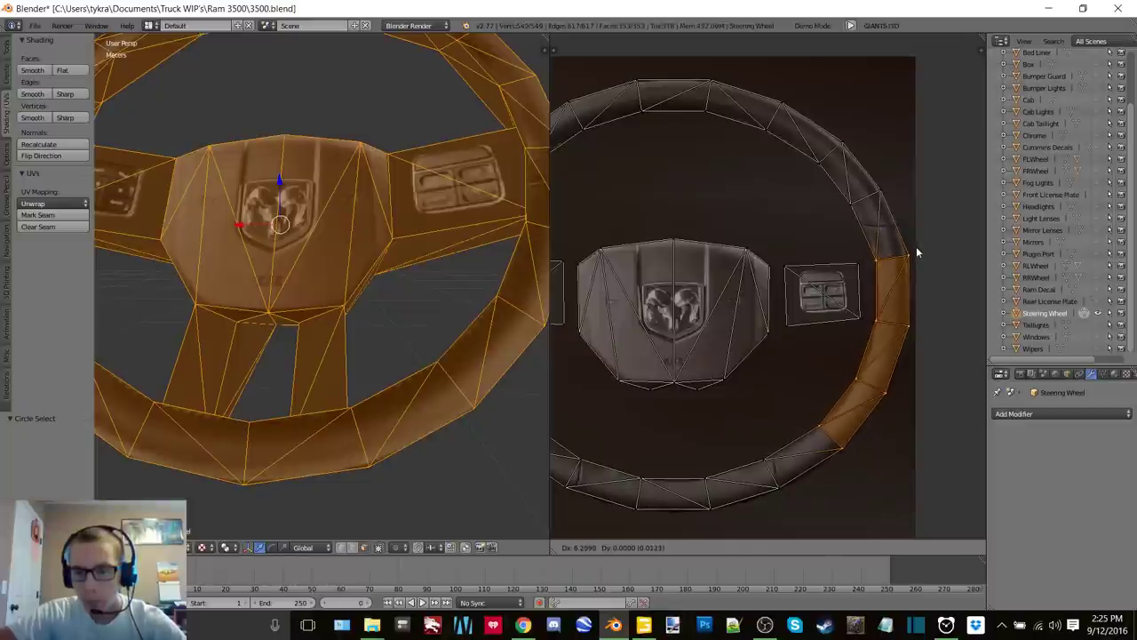
pyautogui.click(915, 246)
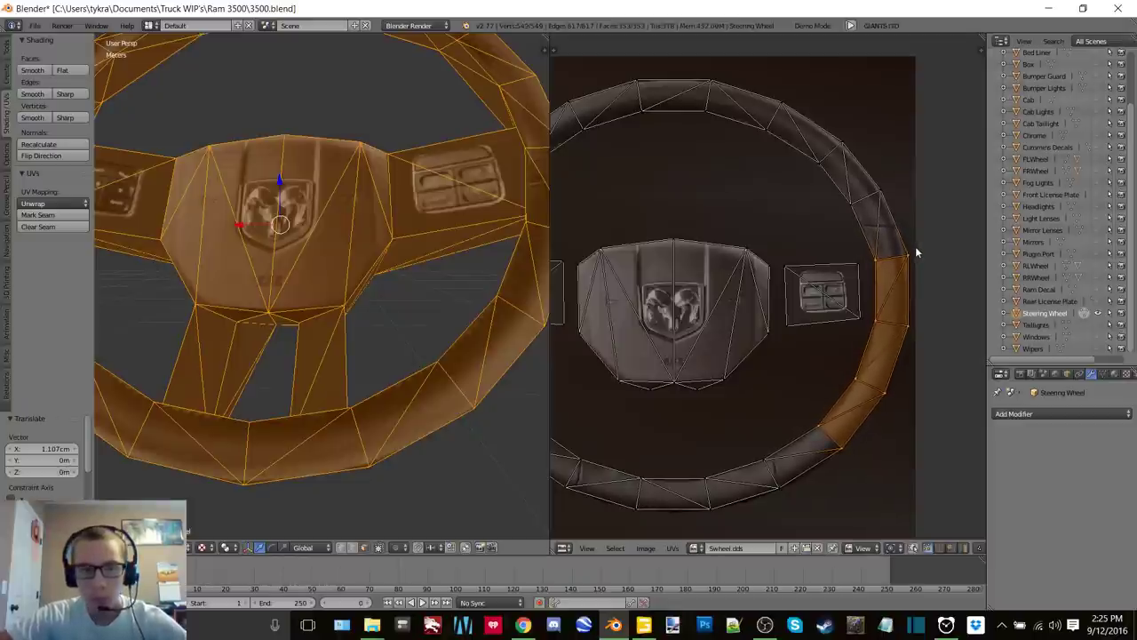
# Move the rim's left outer UVs about 3.7 mm outward, and shift the upper-left outer vertex about 6.2 mm inward onto the texture
pyautogui.moveTo(696, 464); pyautogui.dragTo(859, 434, button='middle')
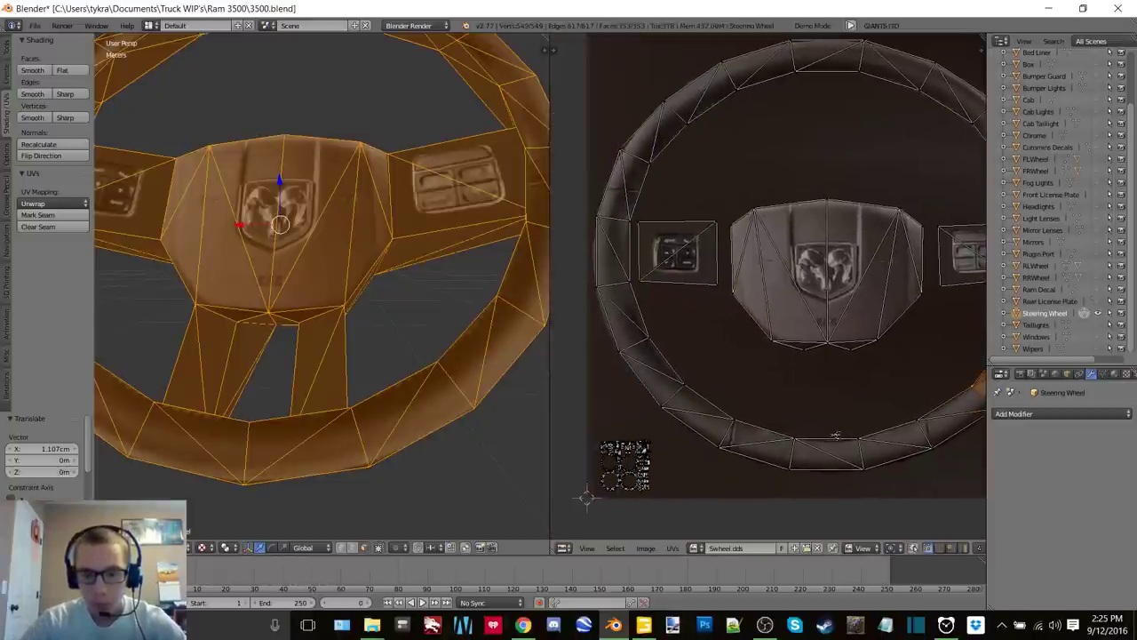
pyautogui.press('a')
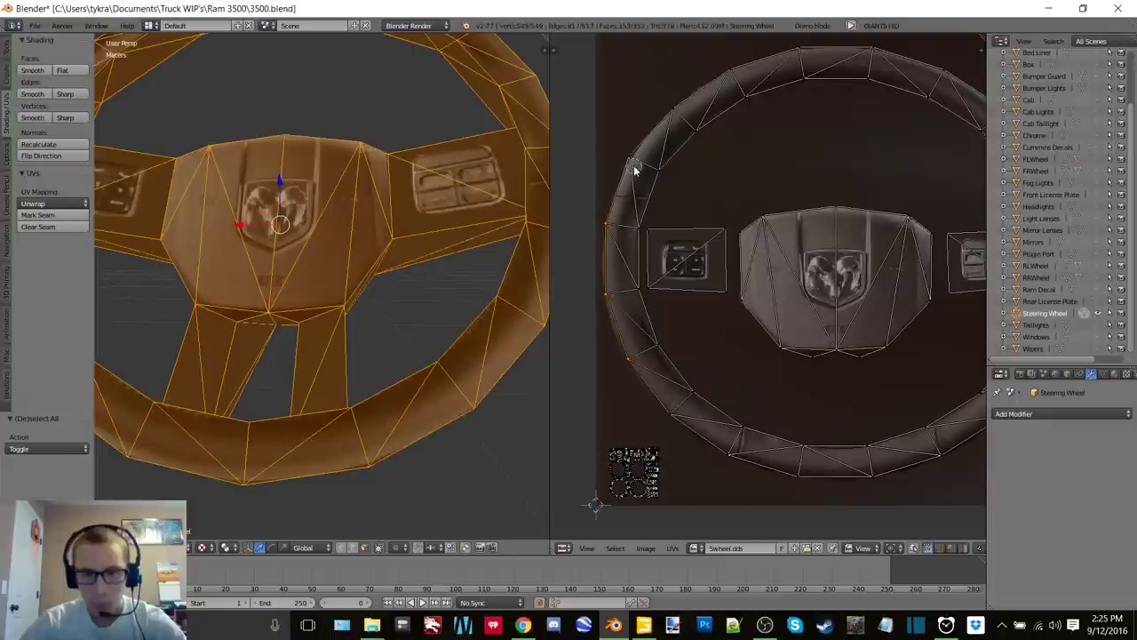
pyautogui.rightClick(602, 288)
pyautogui.press('g')
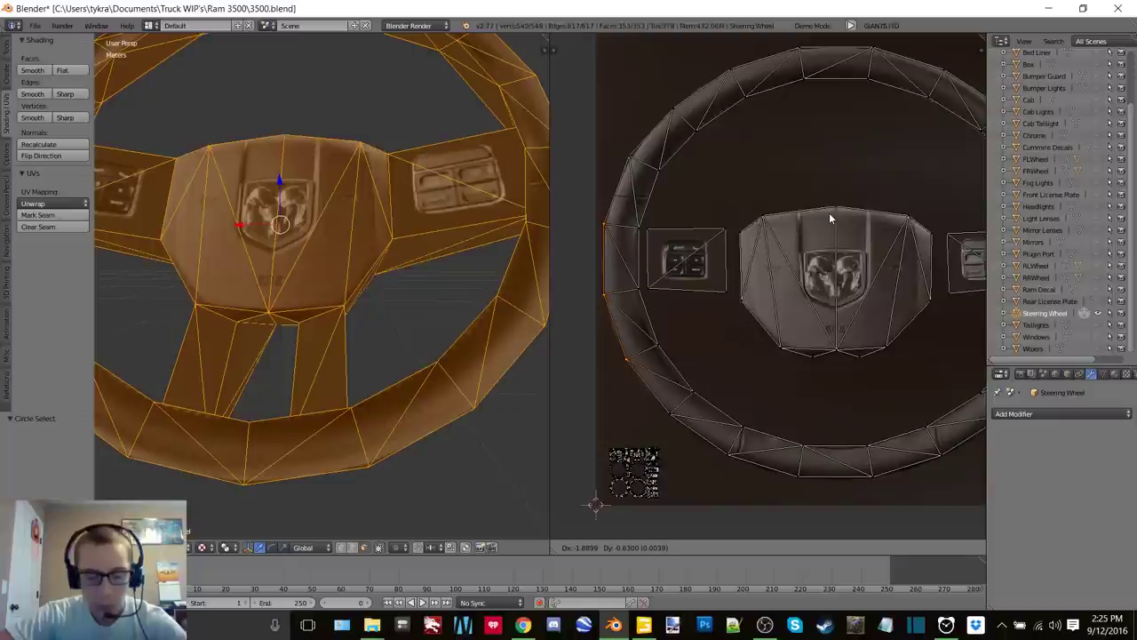
pyautogui.click(831, 219)
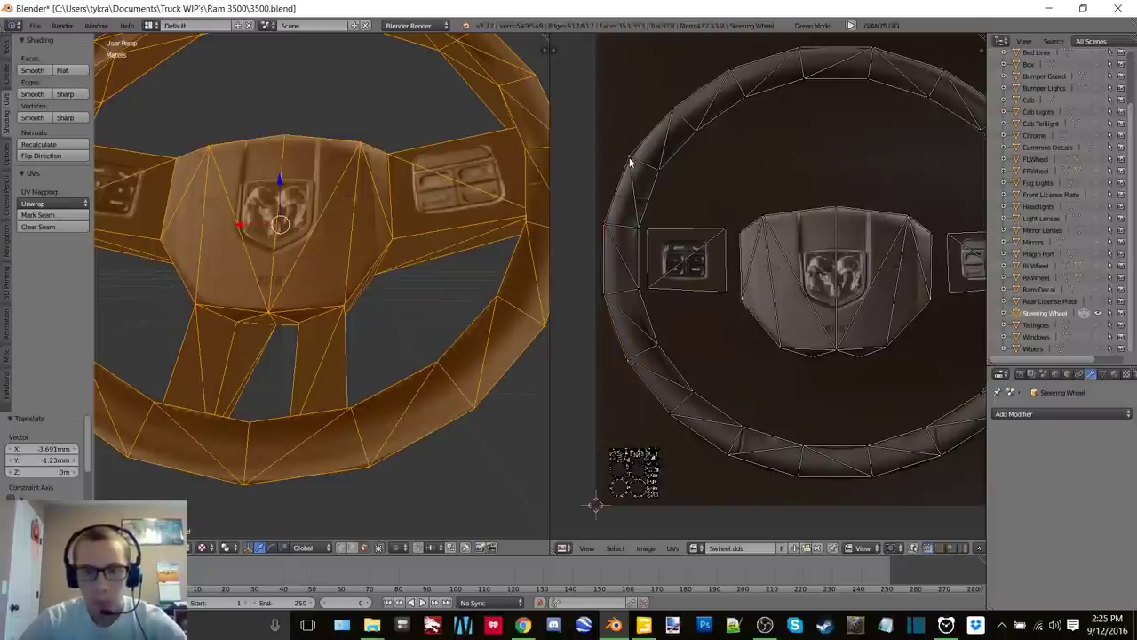
pyautogui.press('g')
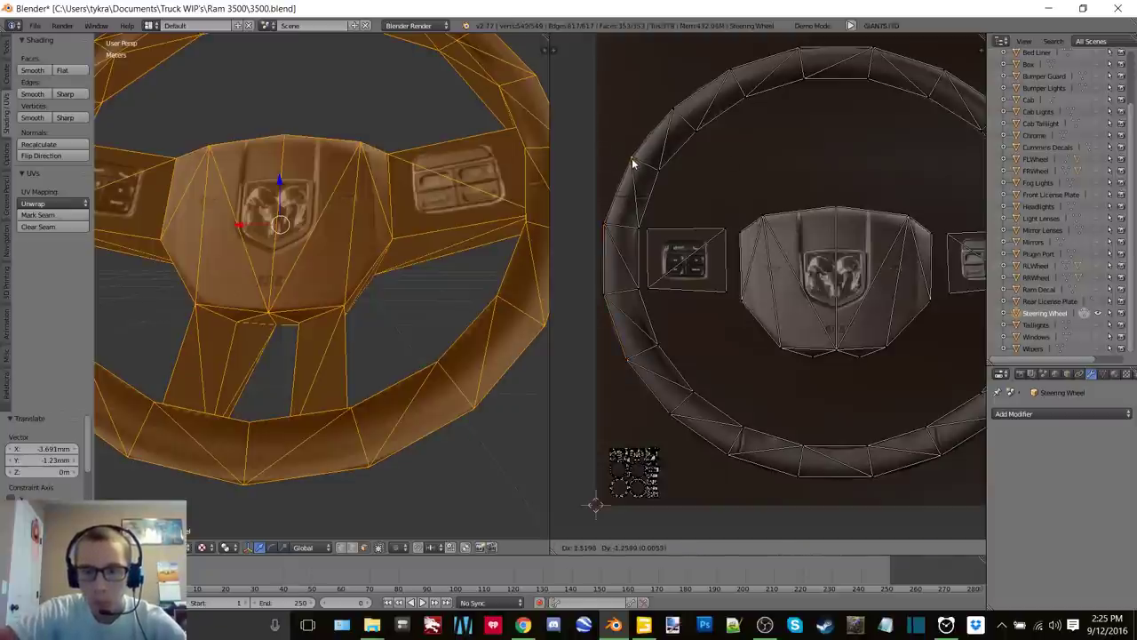
pyautogui.click(633, 163)
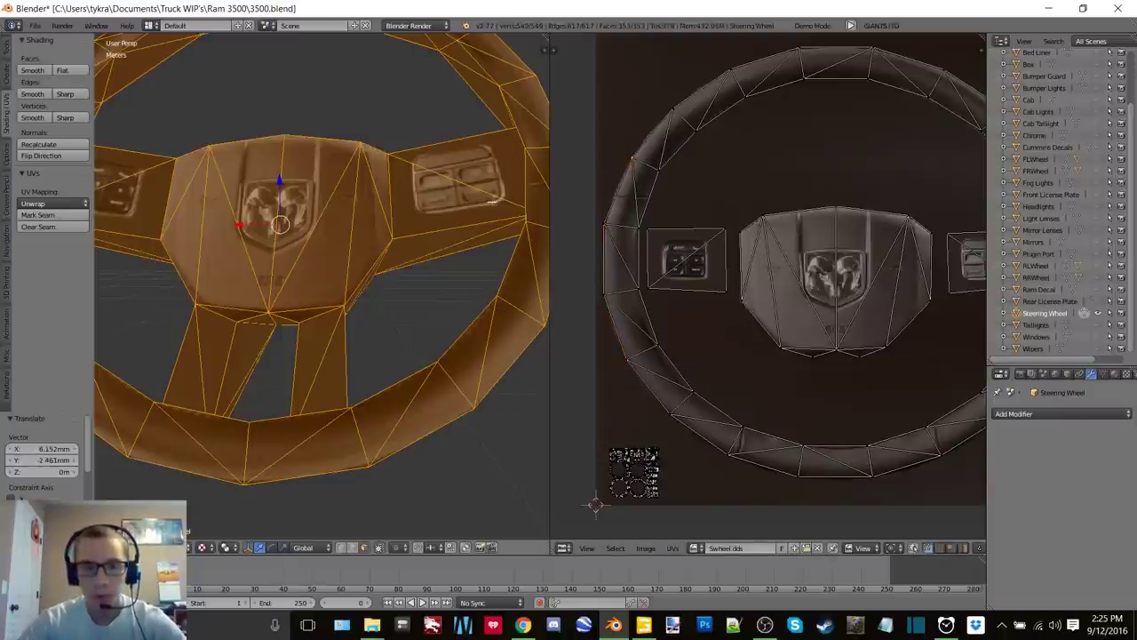
# Select all the steering wheel's UVs and try to save the Swheel.dds image
pyautogui.scroll(-5, 403, 264)
pyautogui.press('Tab')
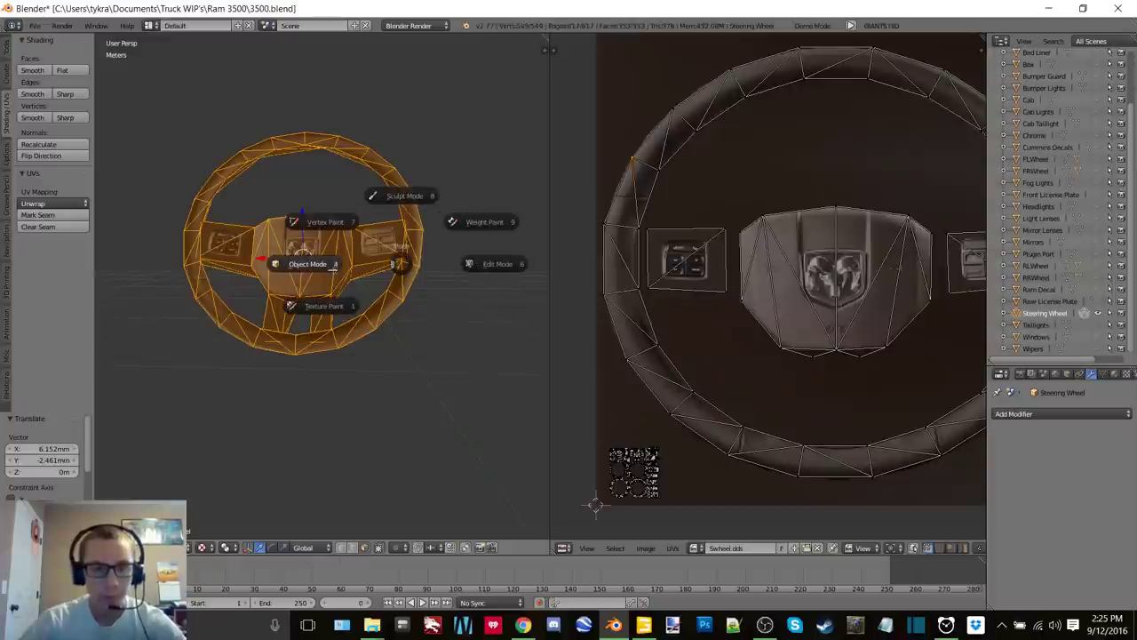
pyautogui.click(433, 319)
pyautogui.press('a')
pyautogui.press('a')
pyautogui.scroll(-3, 926, 313)
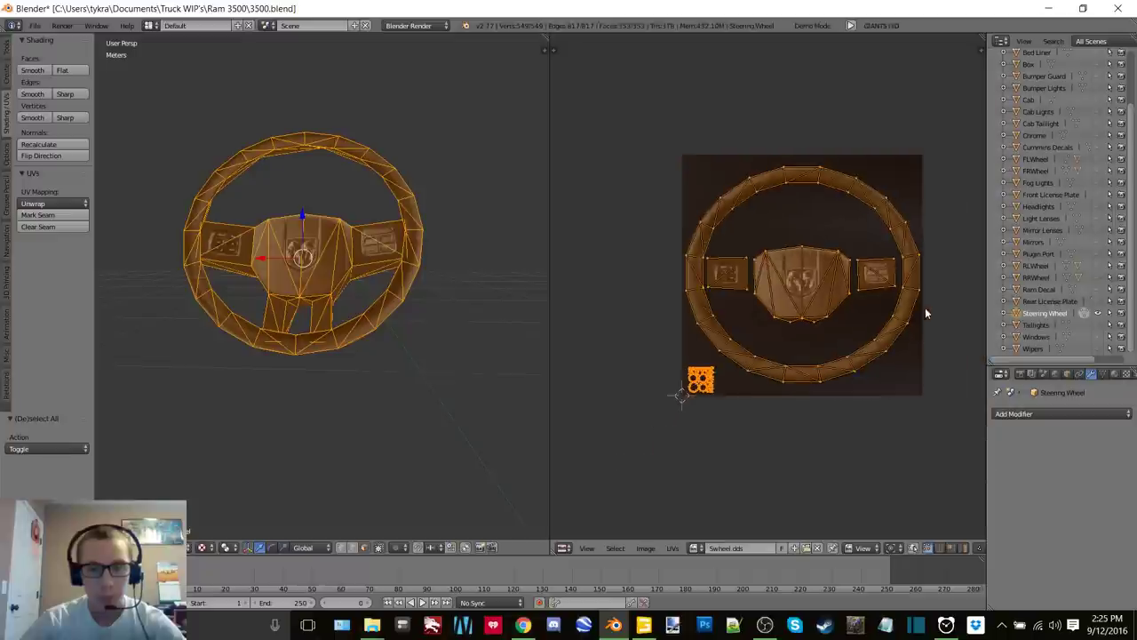
pyautogui.click(646, 547)
pyautogui.click(686, 471)
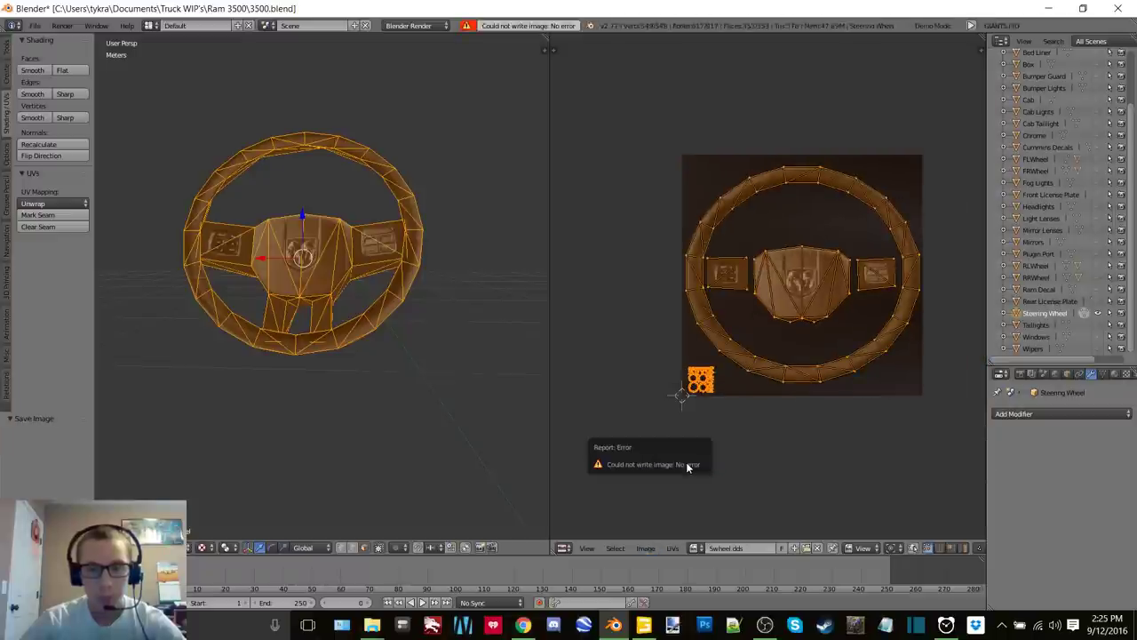
# Return to Object Mode and add a new material to the Steering Wheel
pyautogui.click(1115, 374)
pyautogui.press('Tab')
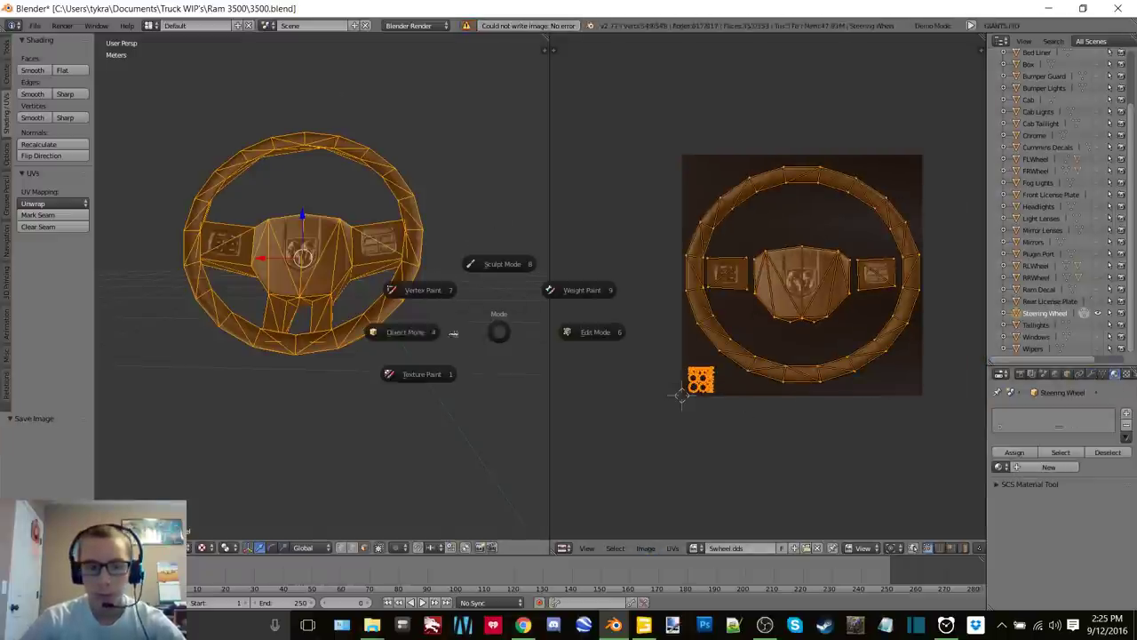
pyautogui.click(401, 328)
pyautogui.click(1048, 453)
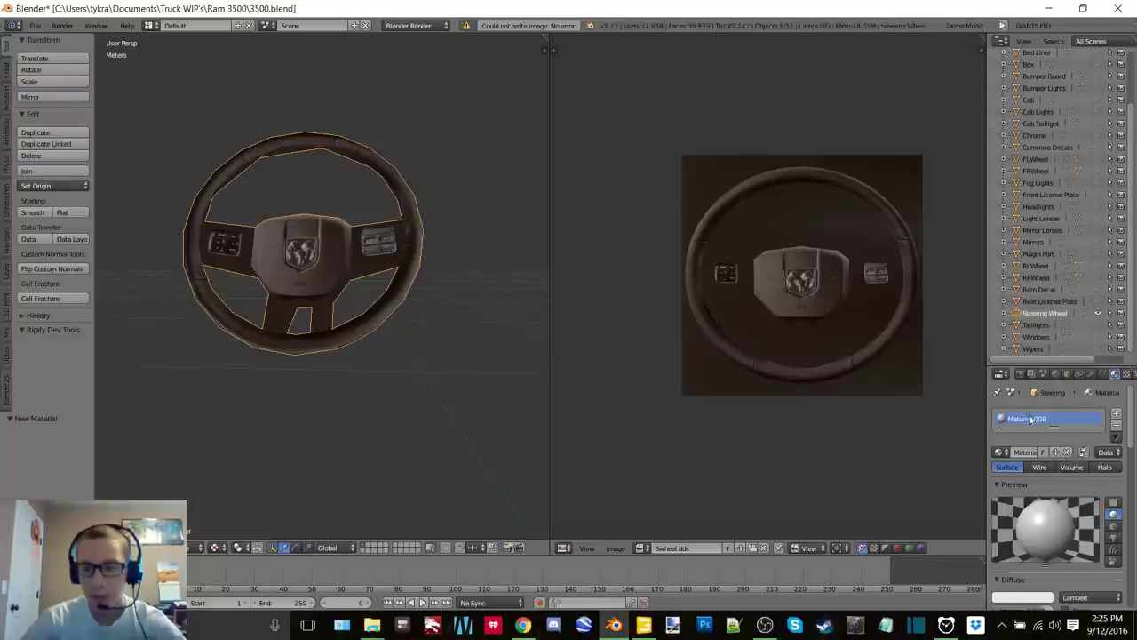
# Add a new texture to the steering wheel's material and load Swheel.dds from the Textures folder as its image
pyautogui.click(1126, 374)
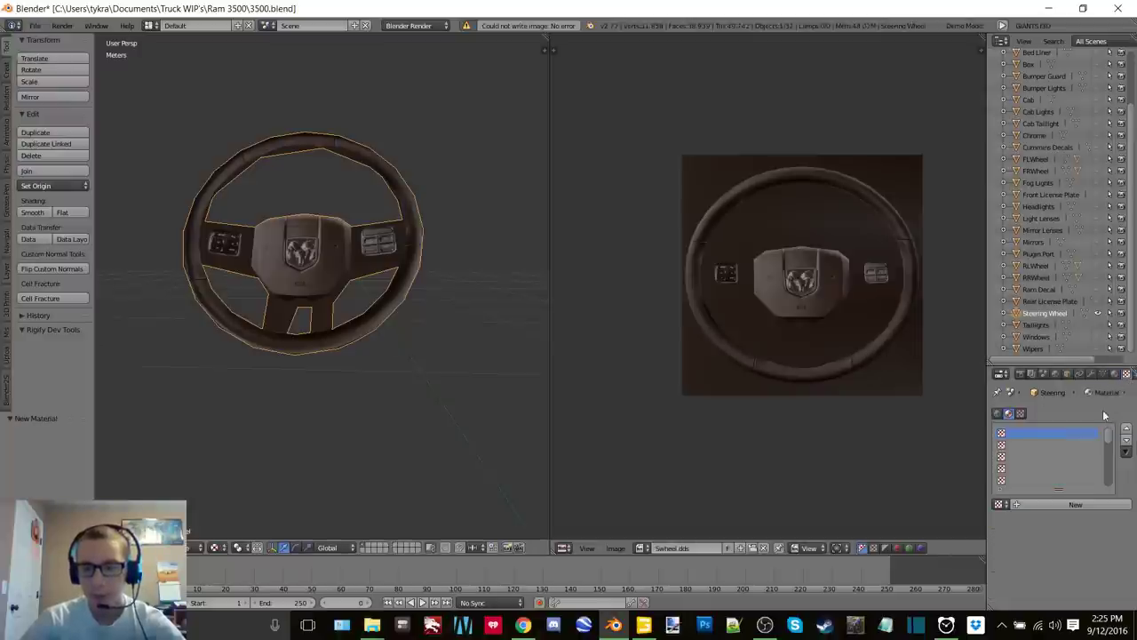
pyautogui.click(1072, 502)
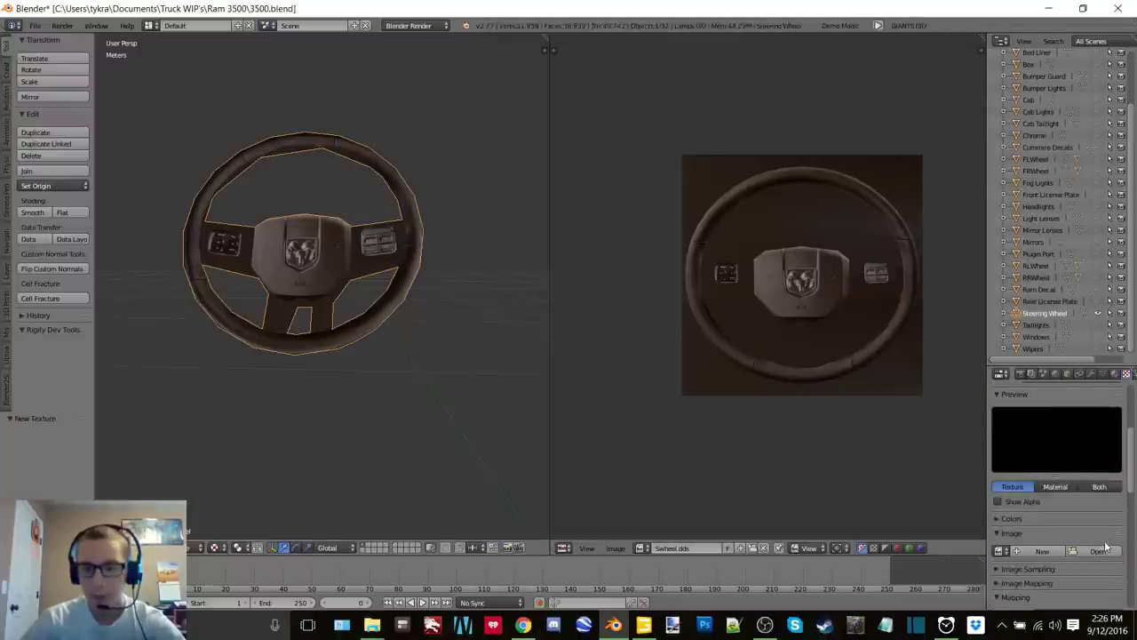
pyautogui.click(1102, 549)
pyautogui.click(190, 98)
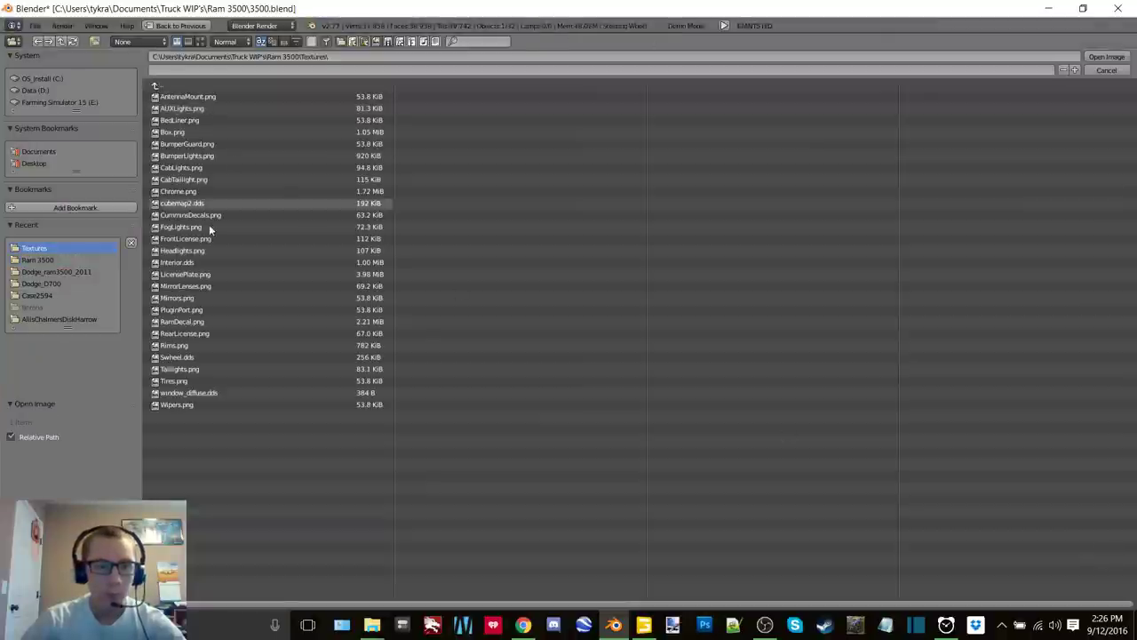
pyautogui.doubleClick(200, 357)
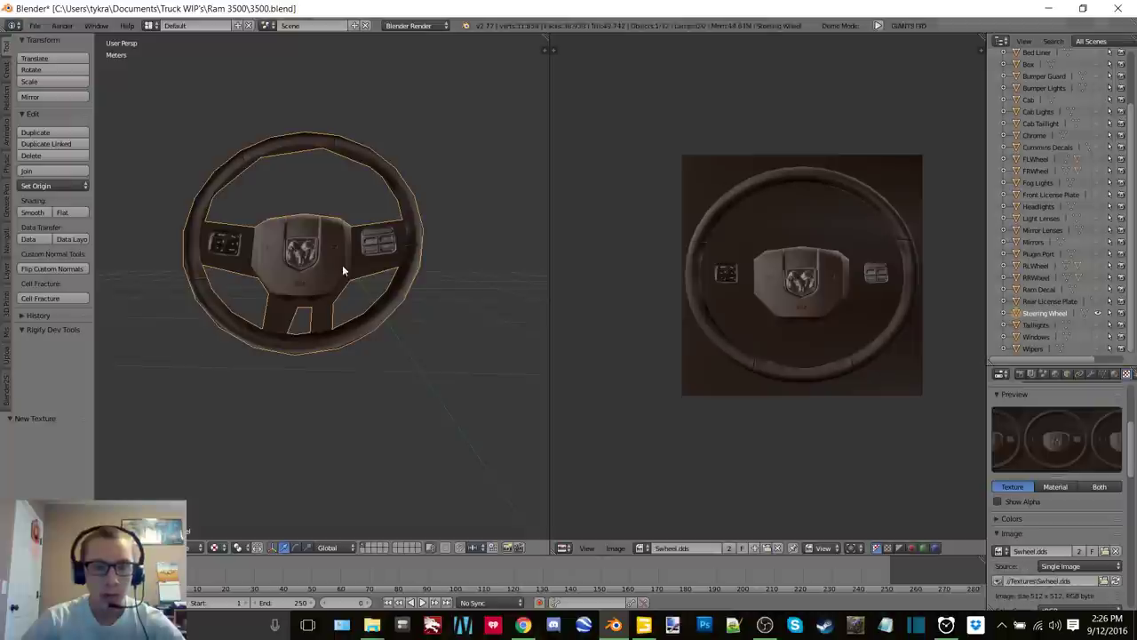
# Inspect the steering wheel's UVs in Edit Mode, and examine the textured wheel in Object Mode with Rendered viewport shading
pyautogui.press('Tab')
pyautogui.click(406, 281)
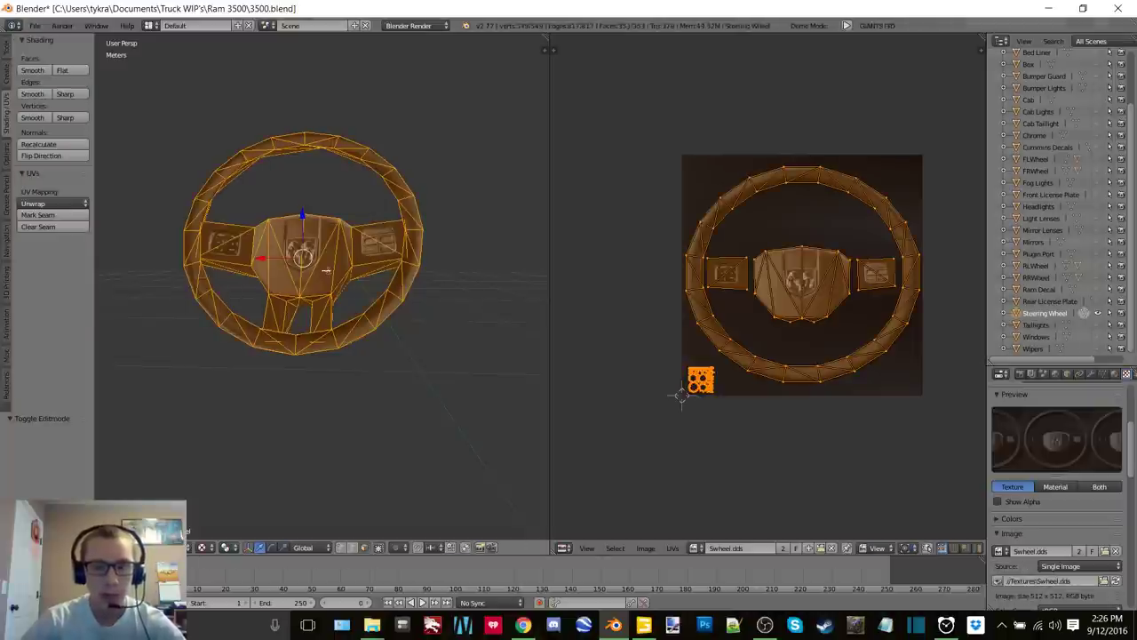
pyautogui.moveTo(334, 259); pyautogui.dragTo(378, 271, button='middle')
pyautogui.press('Tab')
pyautogui.click(286, 265)
pyautogui.scroll(-2, 345, 264)
pyautogui.click(214, 547)
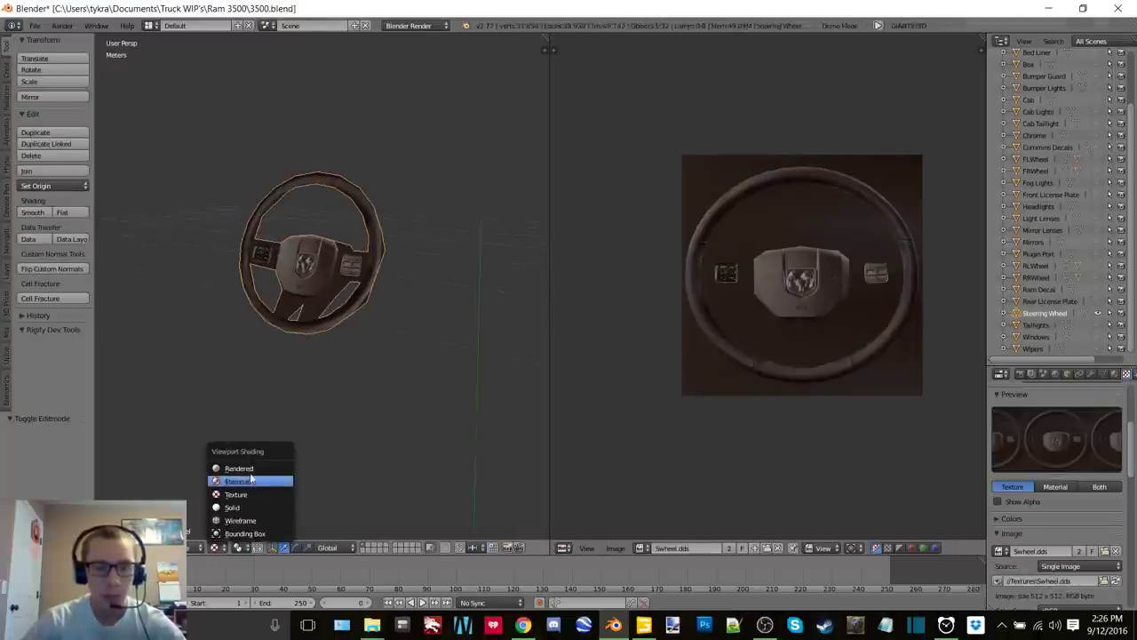
pyautogui.click(266, 465)
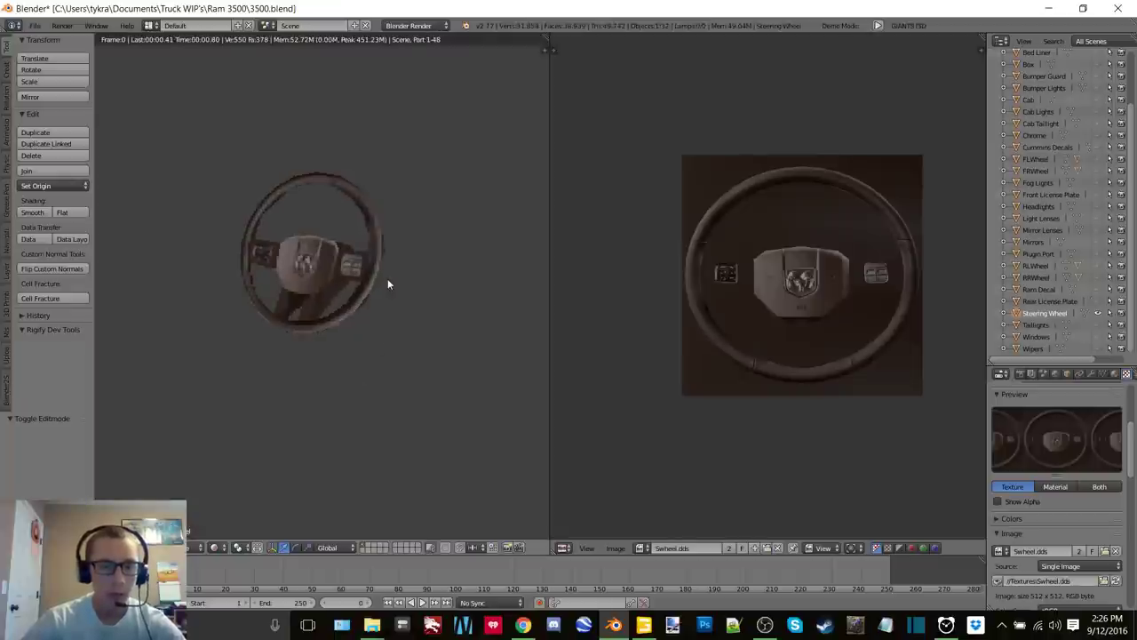
pyautogui.moveTo(306, 345); pyautogui.dragTo(318, 273, button='middle')
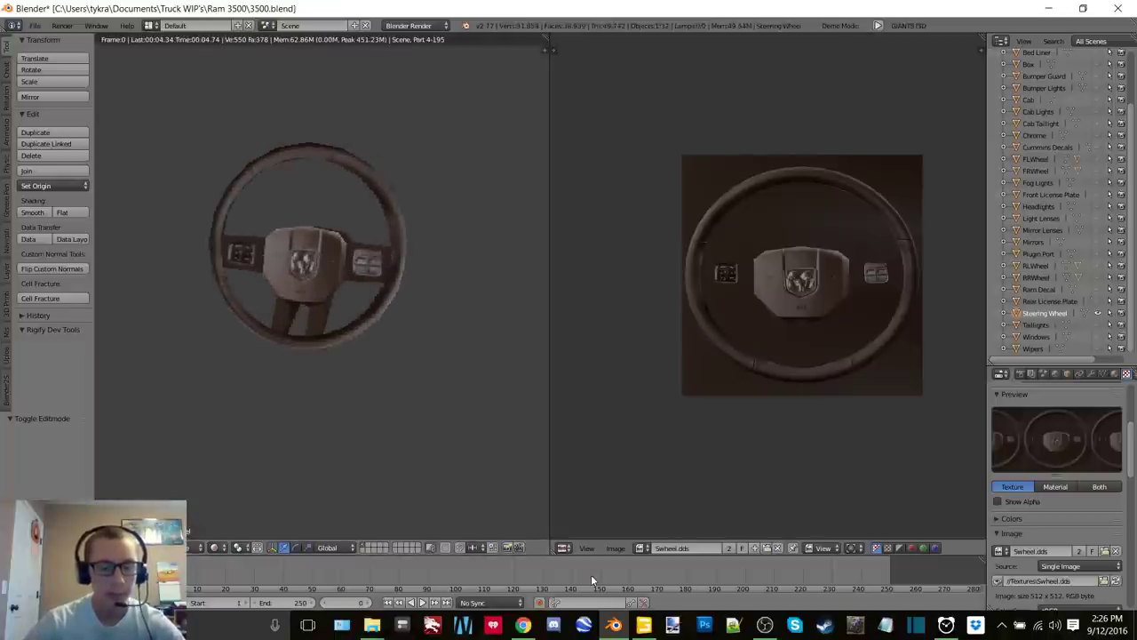
pyautogui.click(764, 625)
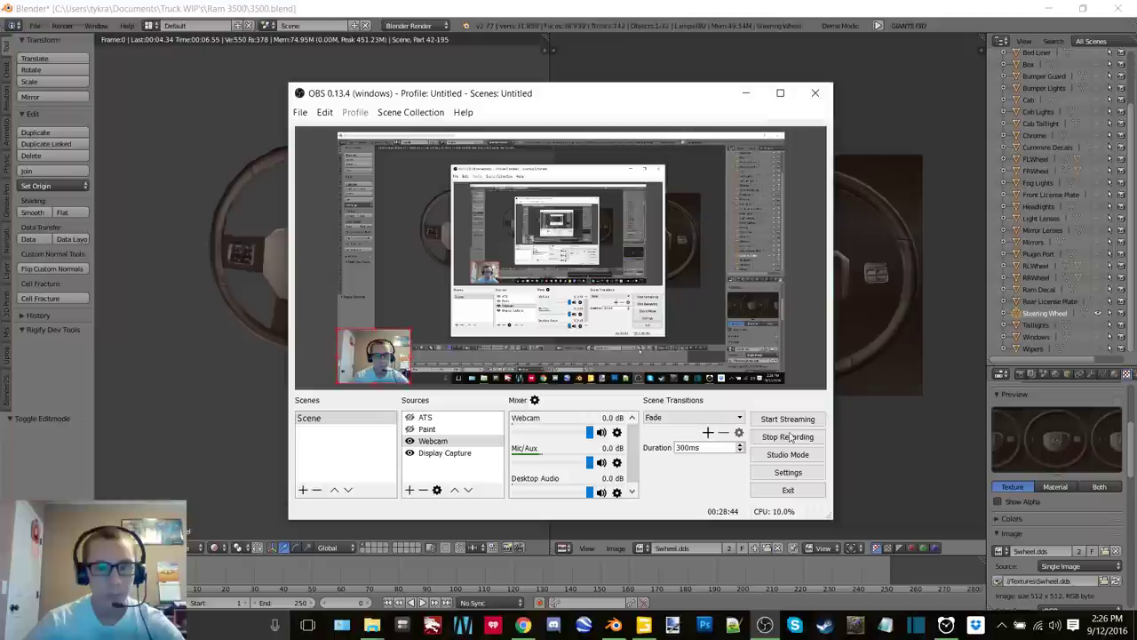
pyautogui.click(748, 95)
# Set the viewport shading back to Texture
pyautogui.click(218, 547)
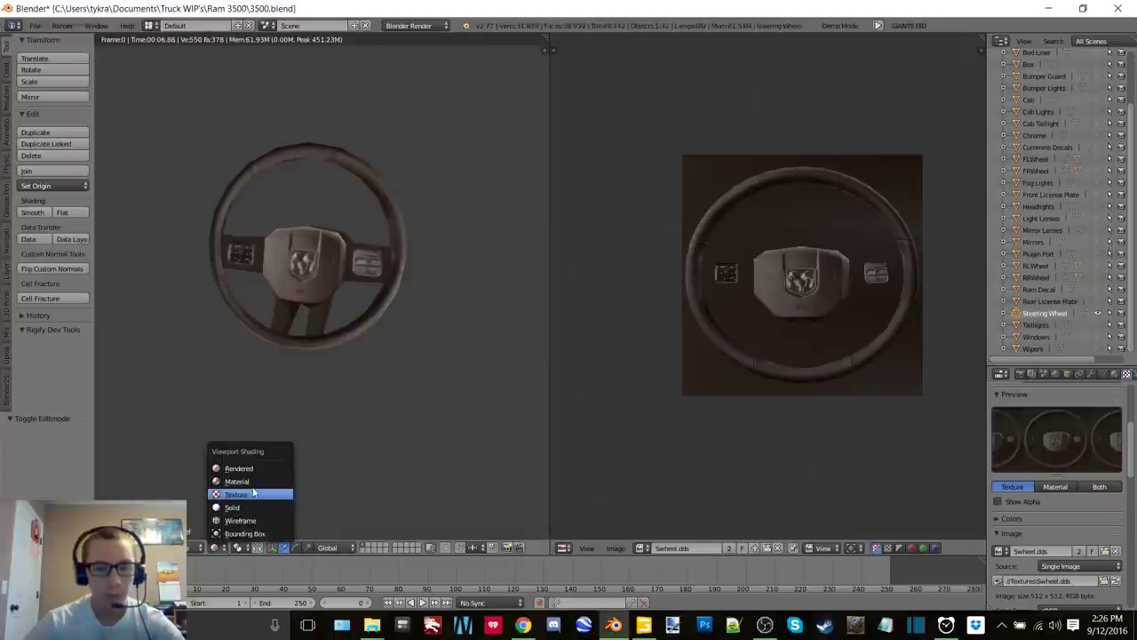
pyautogui.click(255, 489)
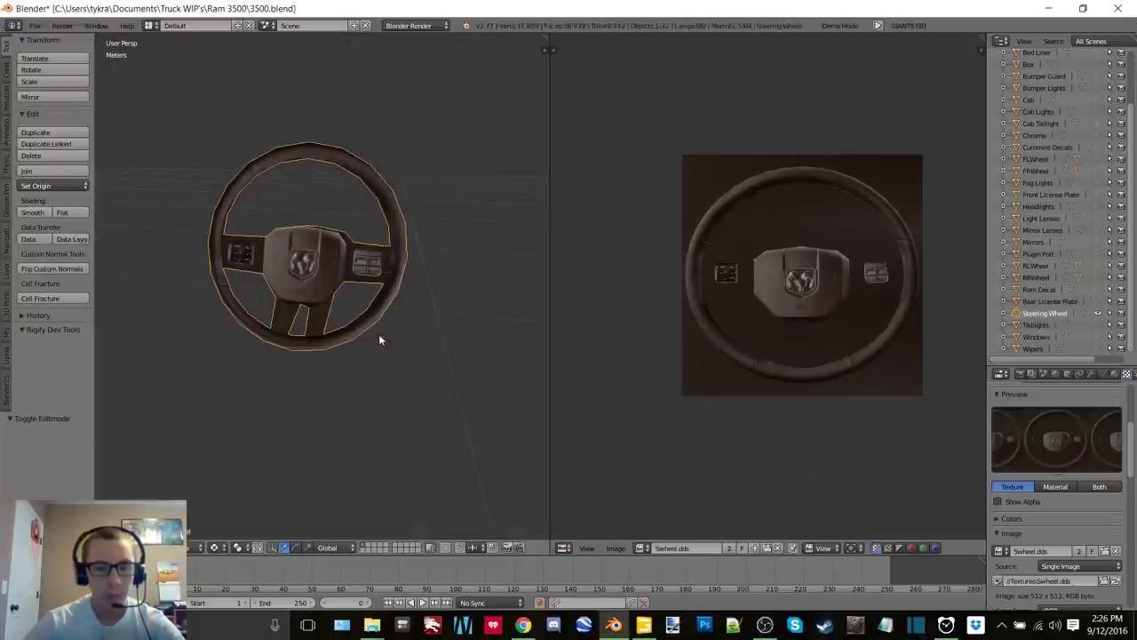
# Hide the Steering Wheel, show the Cab, and examine the cab's interior in Solid shading
pyautogui.click(1094, 314)
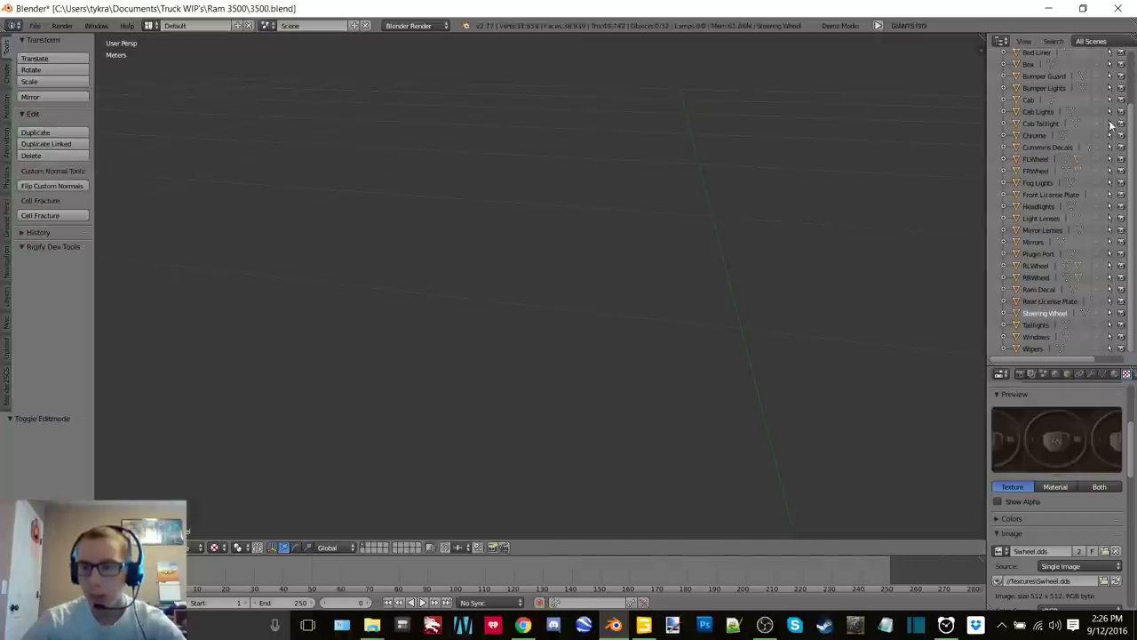
pyautogui.click(1098, 100)
pyautogui.press('z')
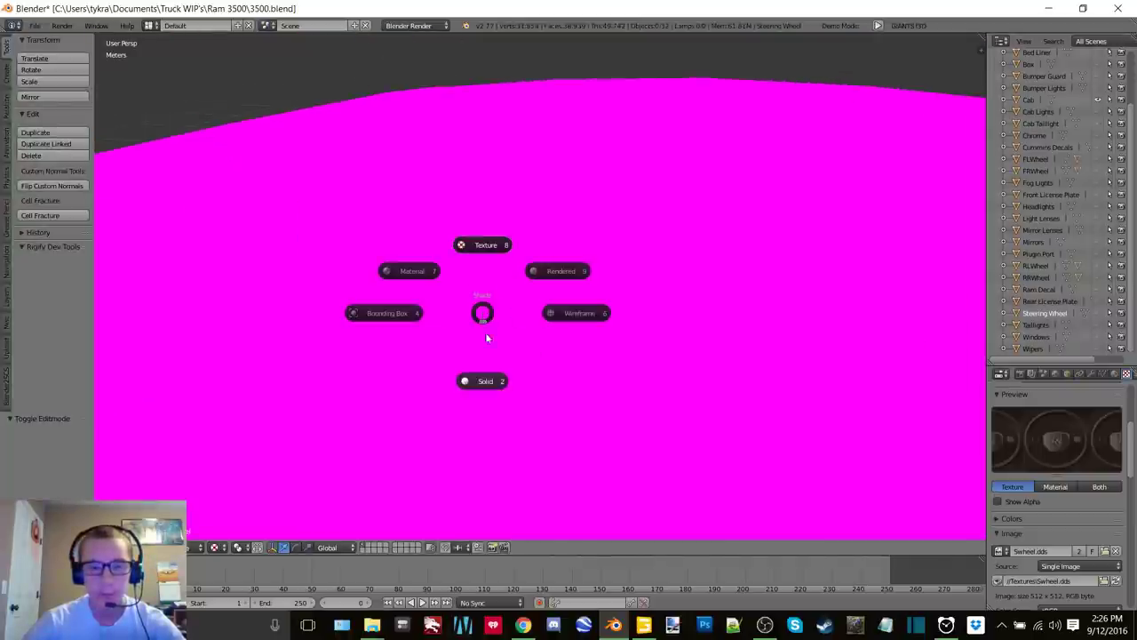
pyautogui.scroll(3, 507, 370)
pyautogui.moveTo(507, 370); pyautogui.dragTo(414, 308, button='middle')
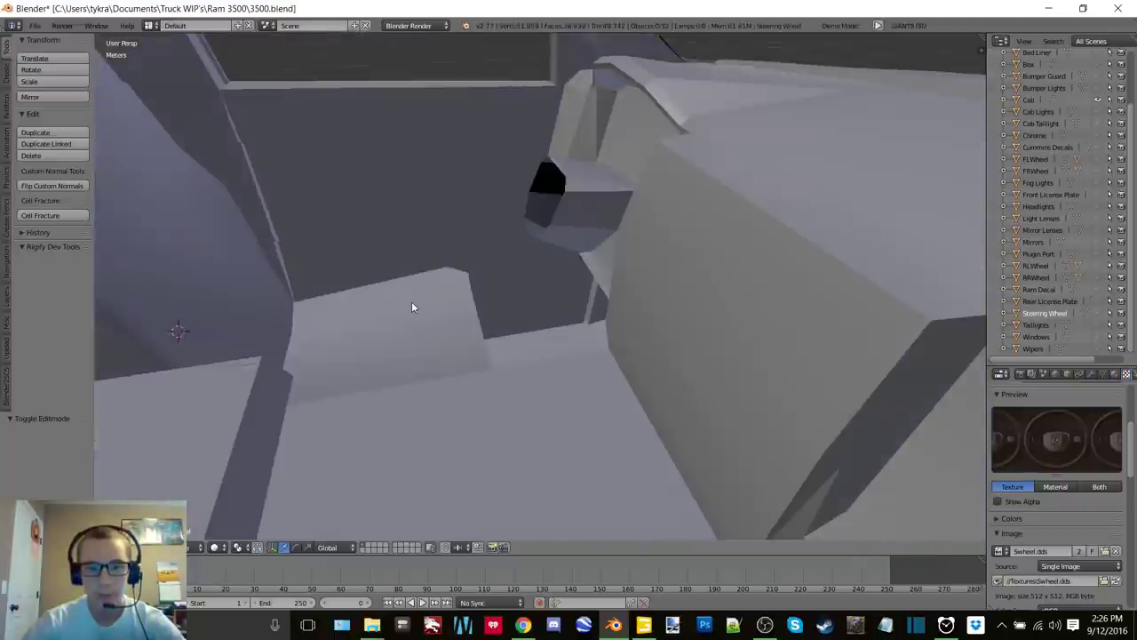
# Select the Cab object and enter Edit Mode to work on its interior faces
pyautogui.press('z')
pyautogui.rightClick(444, 320)
pyautogui.rightClick(444, 320)
pyautogui.press('Tab')
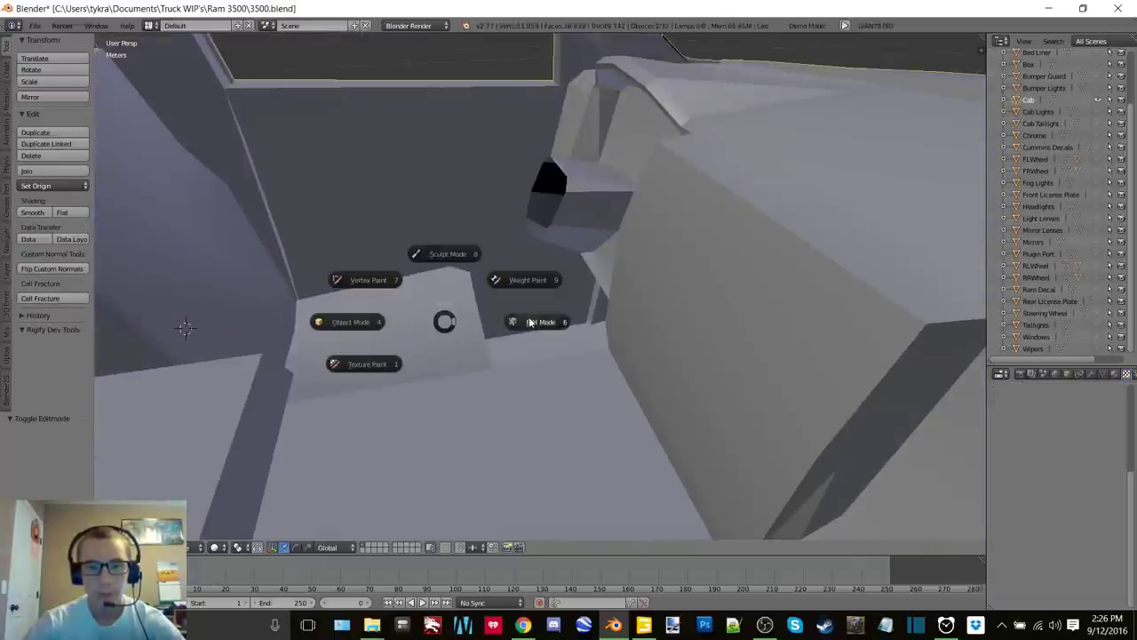
pyautogui.click(534, 323)
pyautogui.moveTo(534, 324); pyautogui.dragTo(508, 370, button='middle')
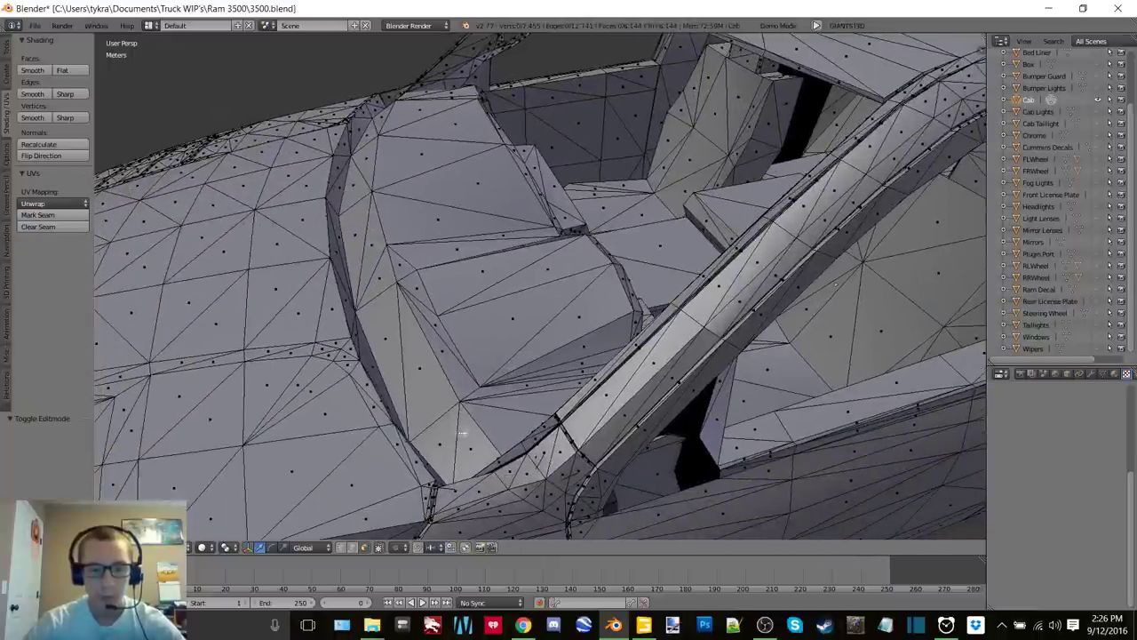
# Circle-select the faces across the top of the Cab's dashboard, out to the passenger-side edge
pyautogui.press('c')
pyautogui.moveTo(462, 433)
pyautogui.mouseDown()
pyautogui.moveTo(401, 340)
pyautogui.moveTo(373, 270)
pyautogui.moveTo(366, 191)
pyautogui.moveTo(442, 339)
pyautogui.moveTo(488, 289)
pyautogui.moveTo(517, 407)
pyautogui.mouseUp()
pyautogui.rightClick(519, 403)
pyautogui.moveTo(521, 400)
pyautogui.mouseDown(button='middle')
pyautogui.moveTo(519, 376)
pyautogui.moveTo(395, 348)
pyautogui.moveTo(386, 335)
pyautogui.moveTo(535, 339)
pyautogui.moveTo(592, 376)
pyautogui.moveTo(451, 358)
pyautogui.mouseUp(button='middle')
pyautogui.press('c')
pyautogui.moveTo(450, 358); pyautogui.dragTo(715, 360)
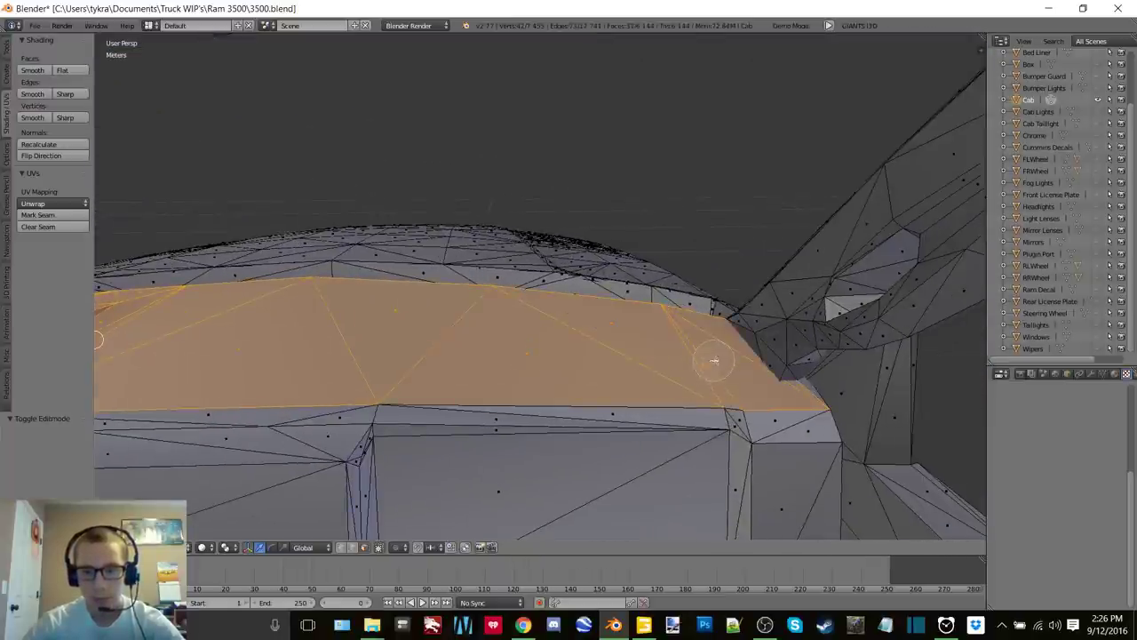
pyautogui.moveTo(818, 409); pyautogui.dragTo(792, 418)
pyautogui.rightClick(804, 410)
pyautogui.moveTo(804, 410); pyautogui.dragTo(673, 397, button='middle')
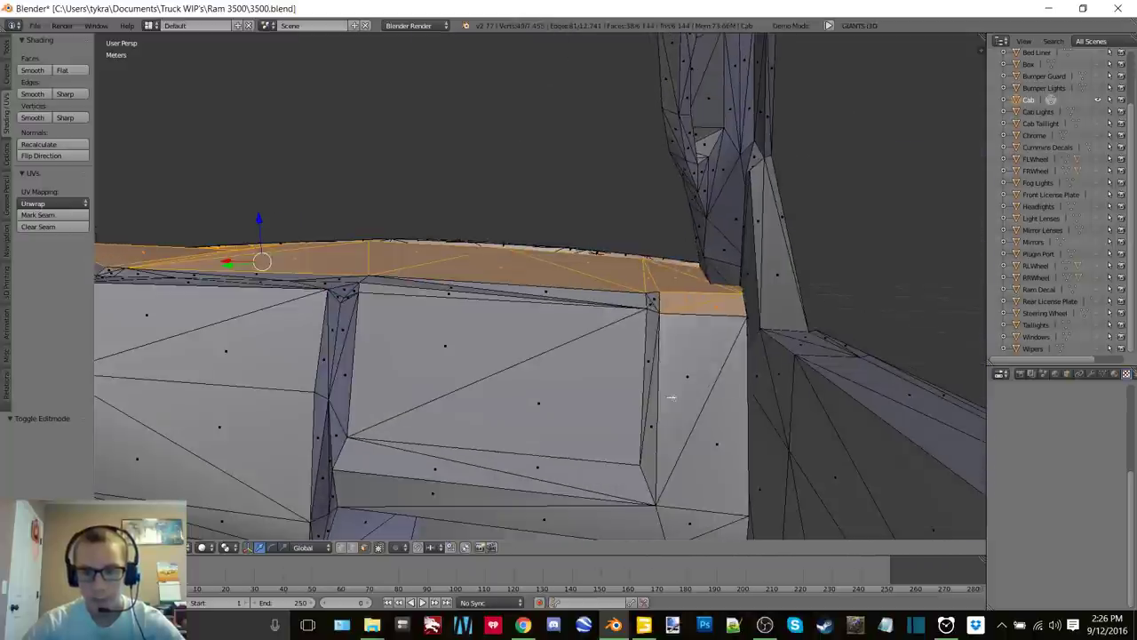
# Add the dashboard's passenger-side end panel, its lower edge and part of the glove box area to the face selection
pyautogui.keyDown('shift'); pyautogui.rightClick(700, 344); pyautogui.keyUp('shift')
pyautogui.keyDown('shift'); pyautogui.rightClick(706, 434); pyautogui.keyUp('shift')
pyautogui.moveTo(706, 433); pyautogui.dragTo(706, 347, button='middle')
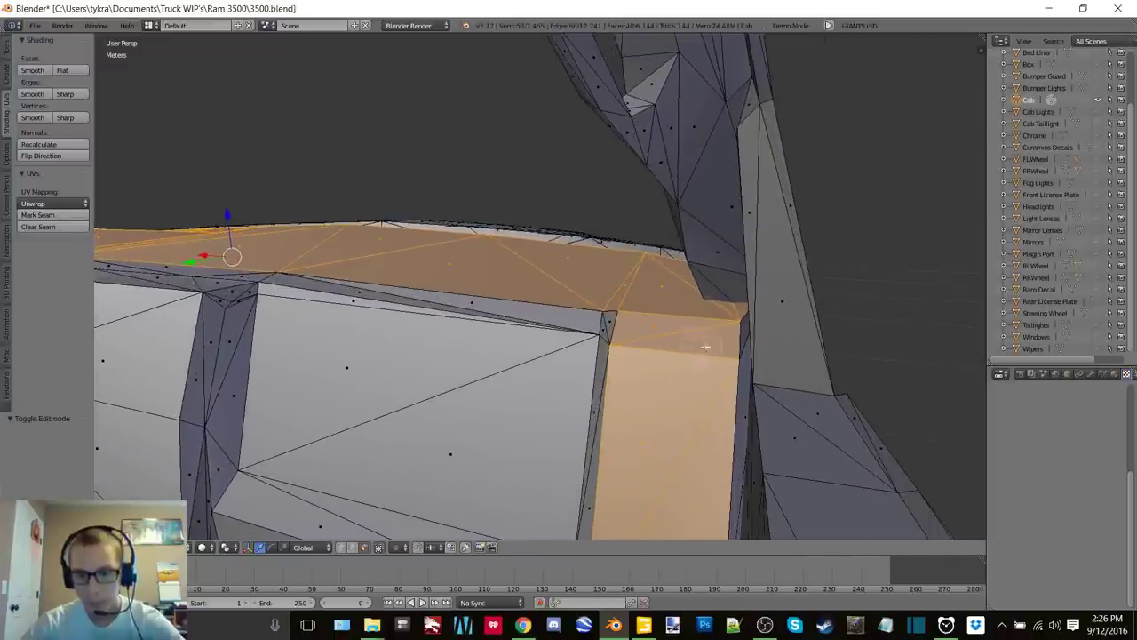
pyautogui.keyDown('shift'); pyautogui.rightClick(725, 355); pyautogui.keyUp('shift')
pyautogui.moveTo(674, 423); pyautogui.dragTo(680, 249, button='middle')
pyautogui.keyDown('shift'); pyautogui.rightClick(716, 300); pyautogui.keyUp('shift')
pyautogui.moveTo(716, 300)
pyautogui.mouseDown()
pyautogui.moveTo(711, 361)
pyautogui.moveTo(675, 379)
pyautogui.moveTo(462, 341)
pyautogui.moveTo(387, 243)
pyautogui.mouseUp()
pyautogui.keyDown('shift'); pyautogui.rightClick(604, 173); pyautogui.keyUp('shift')
pyautogui.keyDown('shift'); pyautogui.rightClick(597, 170); pyautogui.keyUp('shift')
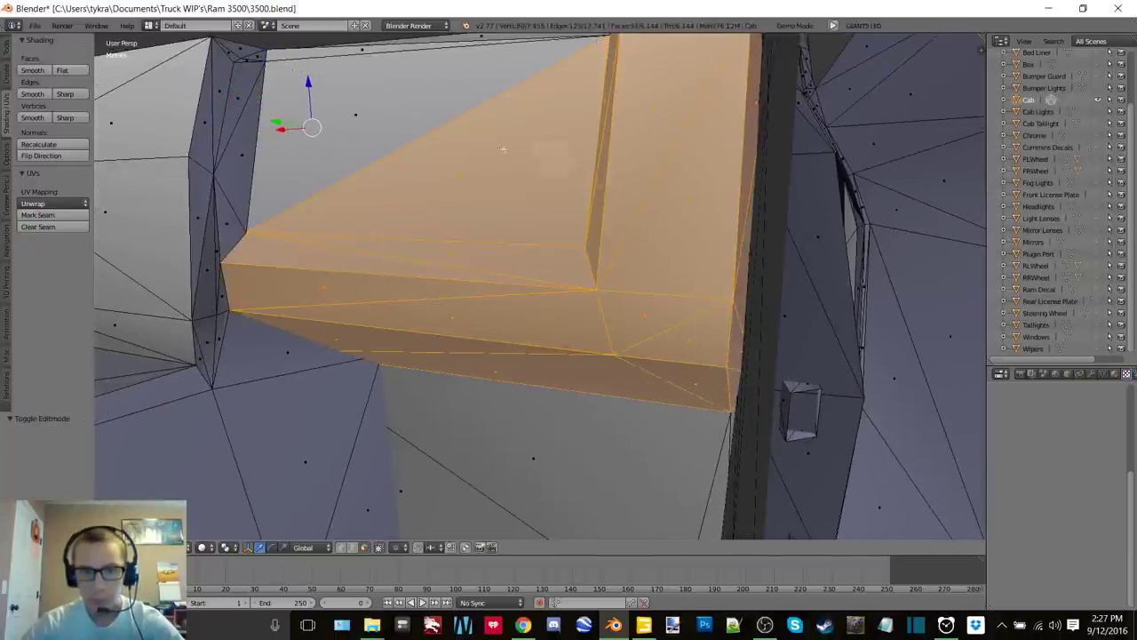
# Add the rest of the glove box panel, the dividing strip and the upper centre-stack faces to the selection
pyautogui.keyDown('shift'); pyautogui.rightClick(363, 142); pyautogui.keyUp('shift')
pyautogui.keyDown('shift'); pyautogui.moveTo(359, 149); pyautogui.dragTo(523, 315, button='middle'); pyautogui.keyUp('shift')
pyautogui.keyDown('shift'); pyautogui.rightClick(595, 229); pyautogui.keyUp('shift')
pyautogui.keyDown('shift'); pyautogui.rightClick(812, 233); pyautogui.keyUp('shift')
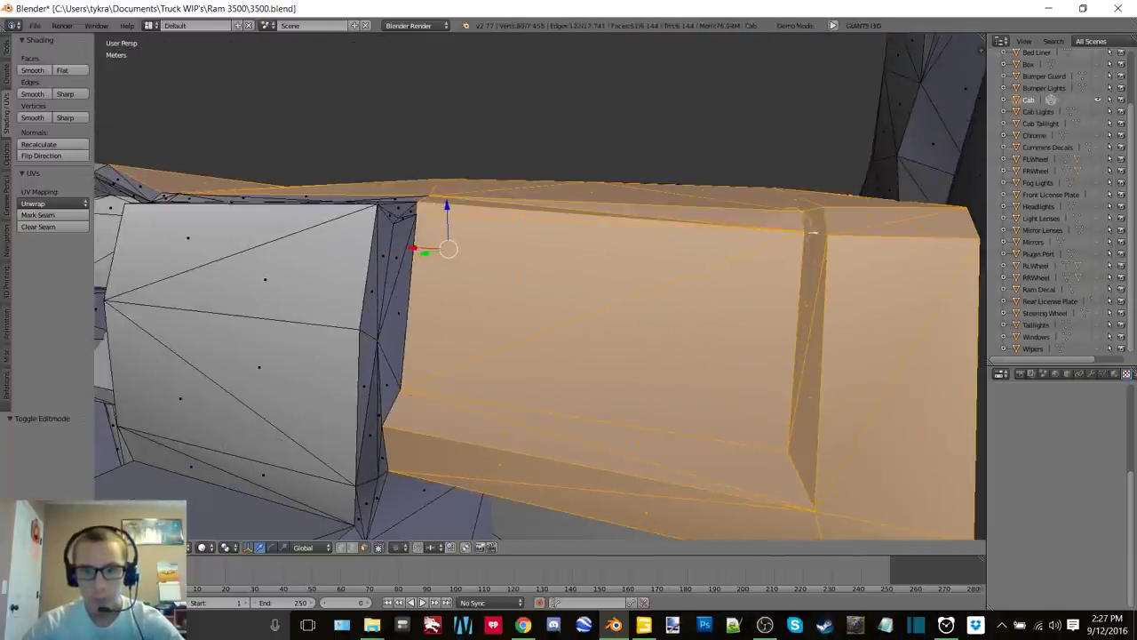
pyautogui.moveTo(461, 281); pyautogui.dragTo(537, 306, button='middle')
pyautogui.press('c')
pyautogui.moveTo(534, 307); pyautogui.dragTo(422, 237)
pyautogui.keyDown('shift'); pyautogui.rightClick(281, 219); pyautogui.keyUp('shift')
pyautogui.keyDown('shift'); pyautogui.rightClick(498, 399); pyautogui.keyUp('shift')
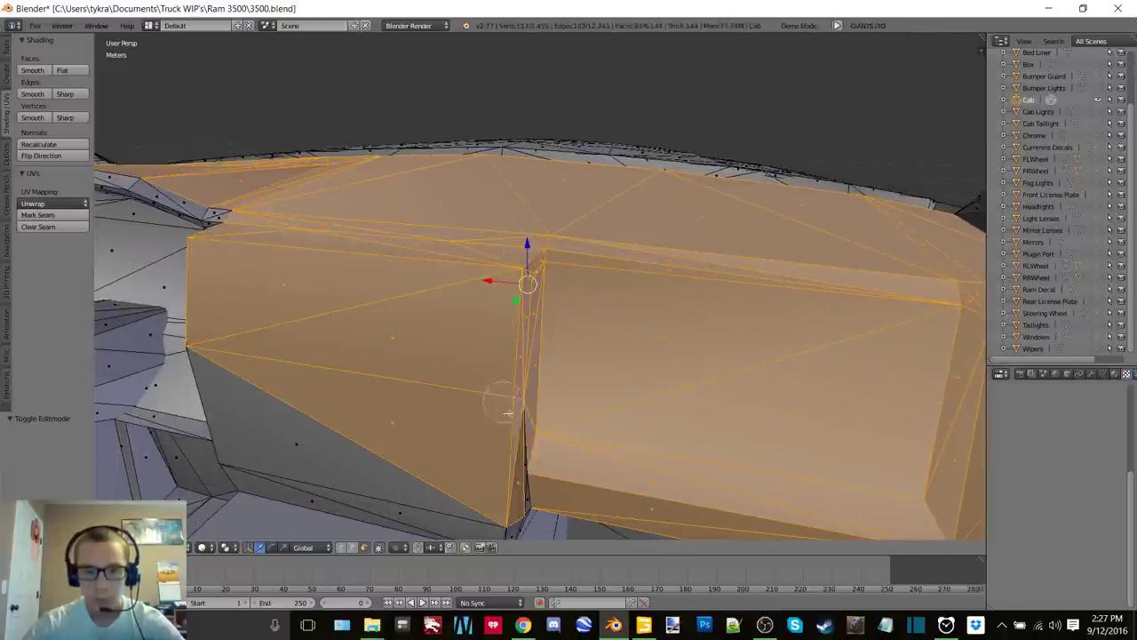
pyautogui.keyDown('shift'); pyautogui.rightClick(514, 453); pyautogui.keyUp('shift')
pyautogui.moveTo(484, 442); pyautogui.dragTo(472, 397, button='middle')
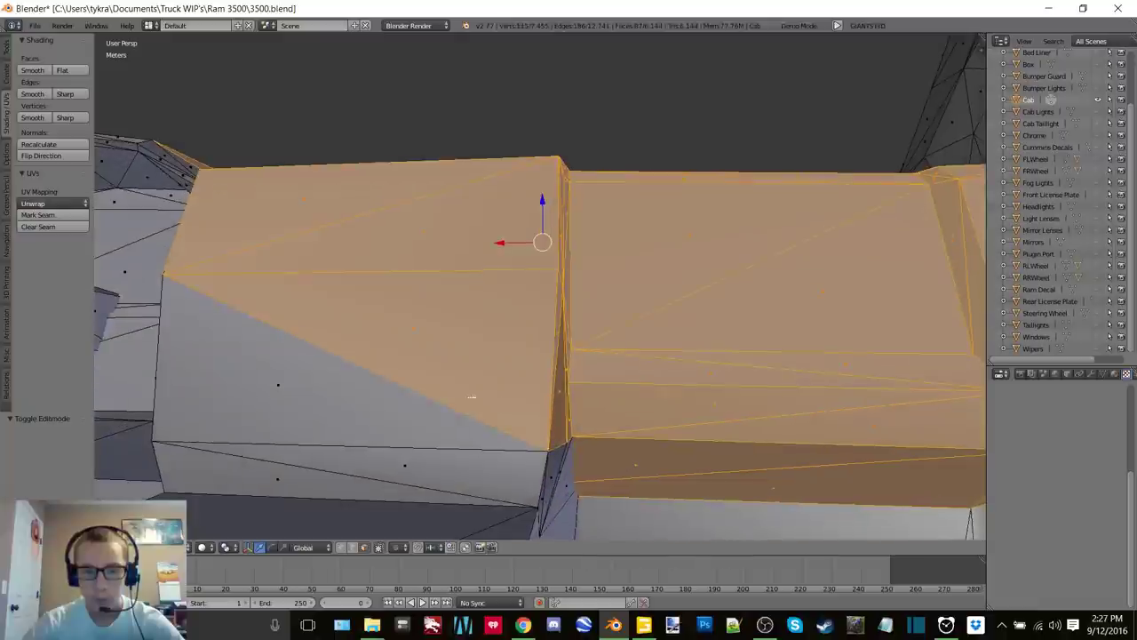
# Extend the selection over the lower faces of the dashboard's centre stack and the surfaces beneath it
pyautogui.keyDown('shift'); pyautogui.rightClick(429, 427); pyautogui.keyUp('shift')
pyautogui.keyDown('shift'); pyautogui.rightClick(444, 471); pyautogui.keyUp('shift')
pyautogui.keyDown('shift'); pyautogui.rightClick(483, 510); pyautogui.keyUp('shift')
pyautogui.keyDown('shift'); pyautogui.rightClick(522, 515); pyautogui.keyUp('shift')
pyautogui.keyDown('shift'); pyautogui.rightClick(559, 489); pyautogui.keyUp('shift')
pyautogui.moveTo(561, 486)
pyautogui.mouseDown(button='middle')
pyautogui.moveTo(501, 286)
pyautogui.moveTo(609, 359)
pyautogui.moveTo(578, 333)
pyautogui.mouseUp(button='middle')
pyautogui.keyDown('shift'); pyautogui.rightClick(482, 304); pyautogui.keyUp('shift')
pyautogui.keyDown('shift'); pyautogui.rightClick(389, 355); pyautogui.keyUp('shift')
# Circle-select the passenger footwell's walls and floor faces below the dashboard, adding them to the selection
pyautogui.press('c')
pyautogui.click(444, 421)
pyautogui.click(718, 402)
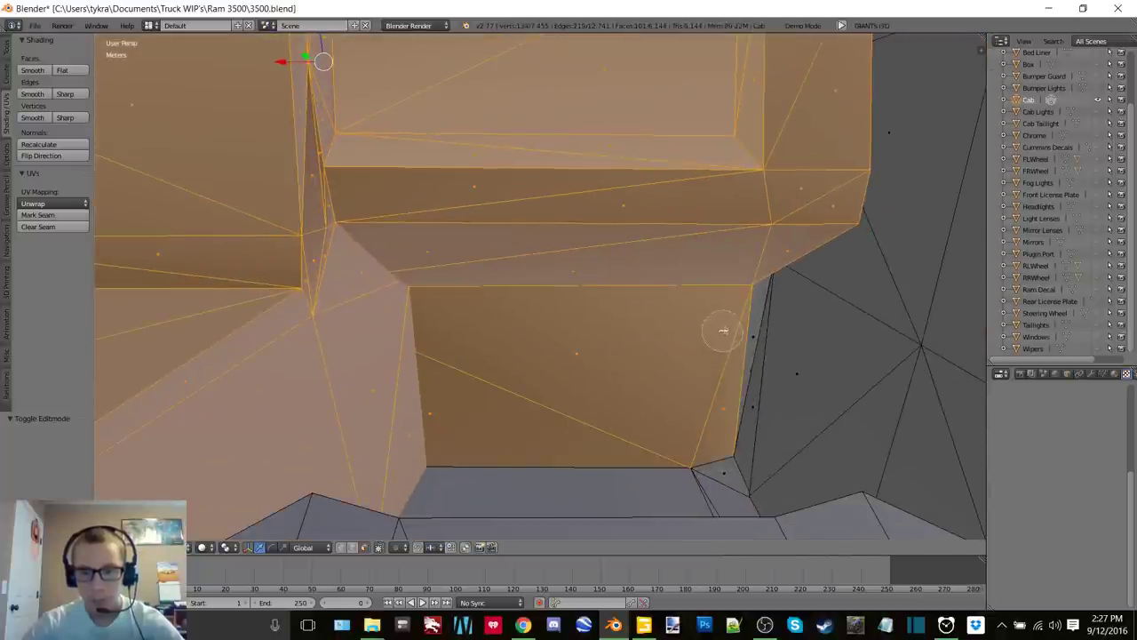
pyautogui.keyDown('shift'); pyautogui.rightClick(727, 323); pyautogui.keyUp('shift')
pyautogui.moveTo(728, 320)
pyautogui.mouseDown(button='middle')
pyautogui.moveTo(648, 324)
pyautogui.moveTo(660, 325)
pyautogui.moveTo(660, 359)
pyautogui.moveTo(631, 333)
pyautogui.moveTo(628, 345)
pyautogui.mouseUp(button='middle')
pyautogui.press('c')
pyautogui.click(610, 402)
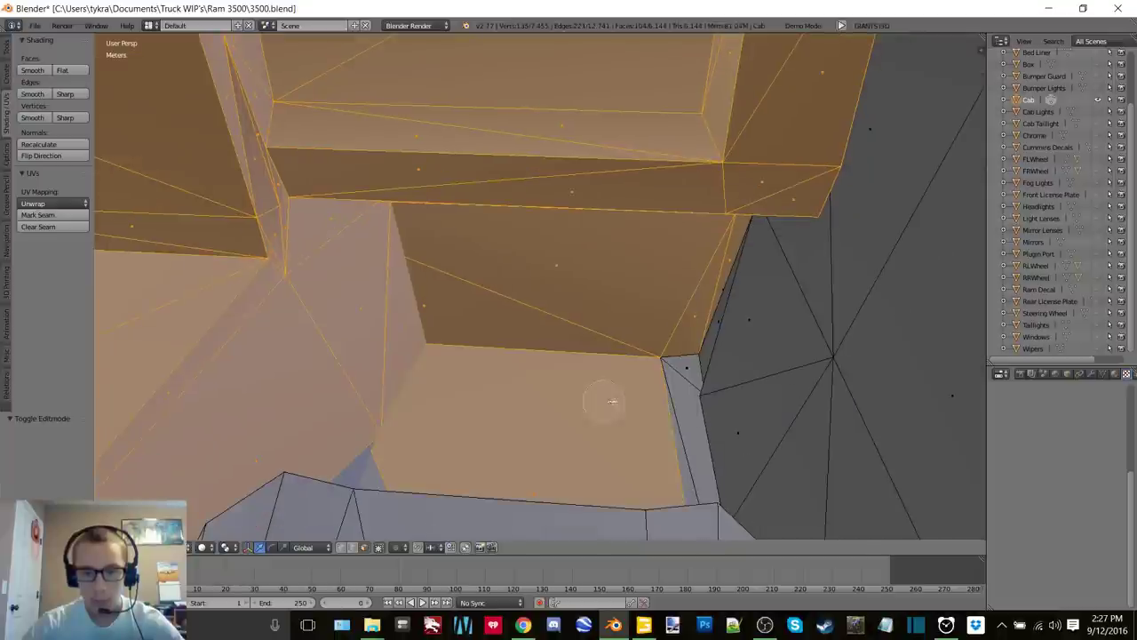
pyautogui.click(668, 368)
pyautogui.click(342, 458)
# Circle-select the top and side faces of the front passenger seat's cushion, adding them to the selection
pyautogui.moveTo(521, 335); pyautogui.dragTo(651, 97, button='middle')
pyautogui.moveTo(479, 289); pyautogui.dragTo(575, 235, button='middle')
pyautogui.press('c')
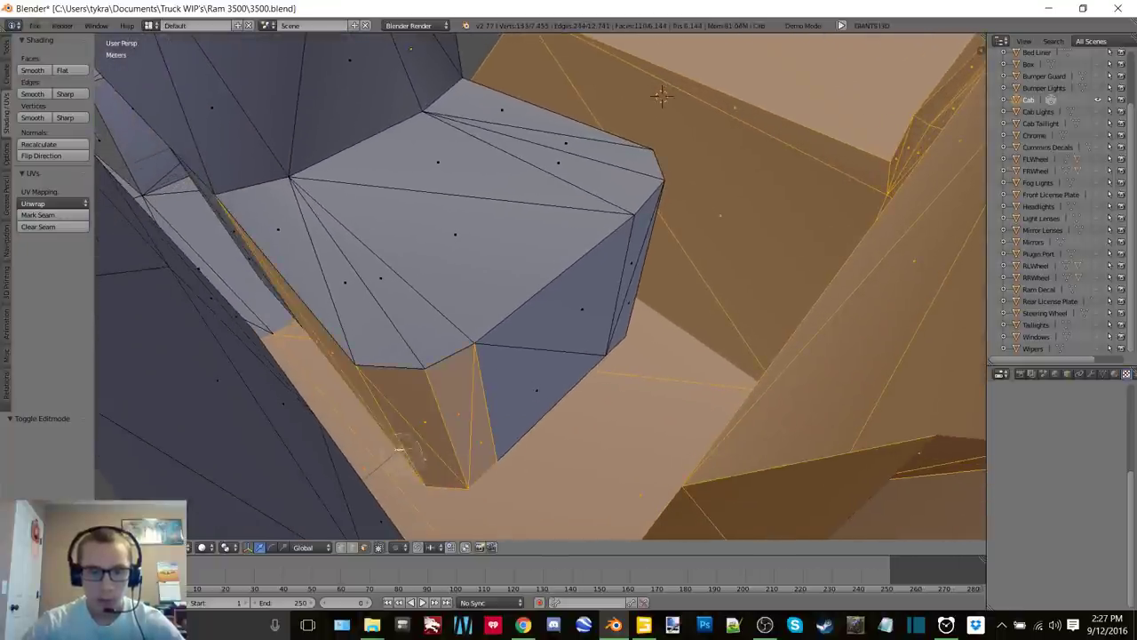
pyautogui.moveTo(408, 445); pyautogui.dragTo(597, 322)
pyautogui.moveTo(624, 253); pyautogui.dragTo(326, 351)
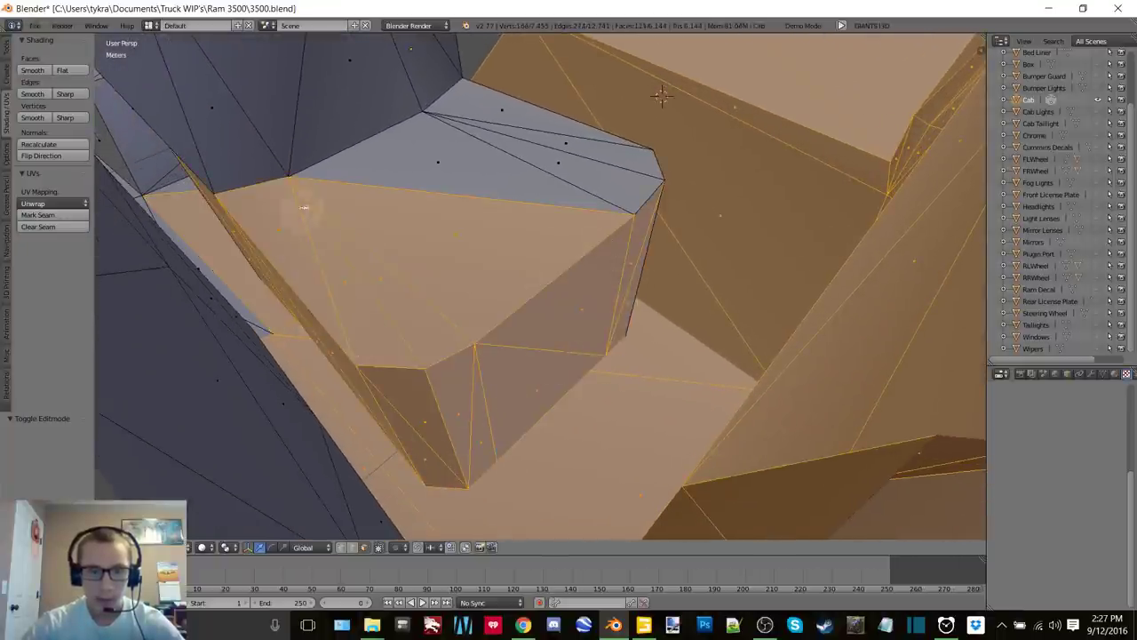
pyautogui.moveTo(303, 207); pyautogui.dragTo(218, 152)
pyautogui.moveTo(375, 129); pyautogui.dragTo(468, 129)
# Add the remaining cushion faces and the lower backrest faces of the front passenger seat to the selection
pyautogui.moveTo(468, 130); pyautogui.dragTo(464, 288, button='middle')
pyautogui.moveTo(578, 285); pyautogui.dragTo(661, 293, button='middle')
pyautogui.moveTo(776, 268); pyautogui.dragTo(571, 257, button='middle')
pyautogui.moveTo(571, 258); pyautogui.dragTo(600, 191)
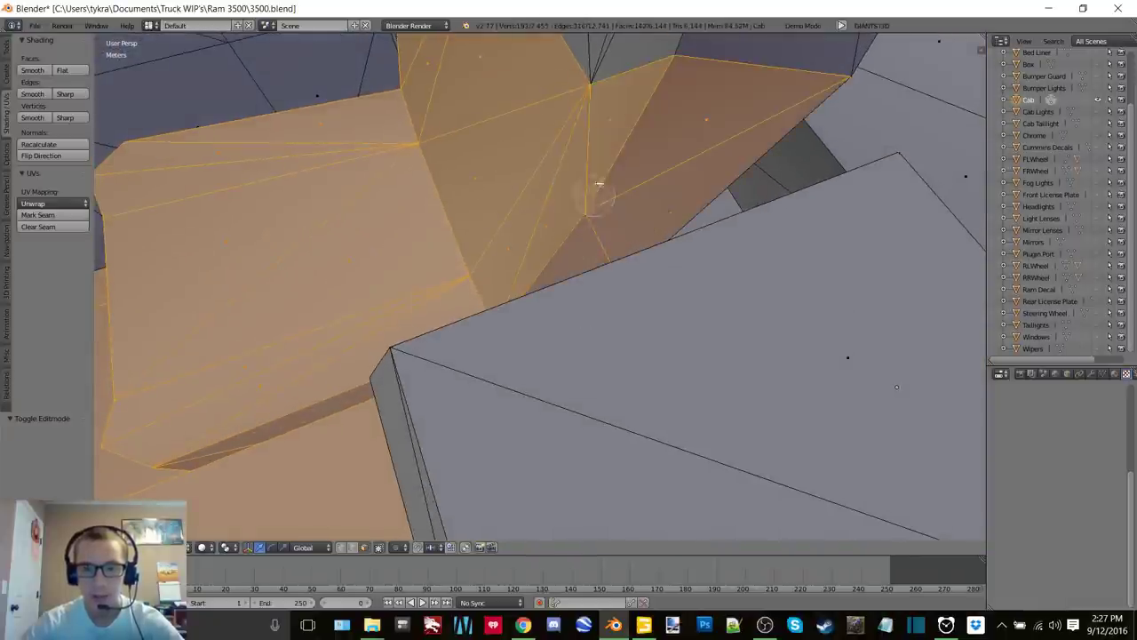
pyautogui.moveTo(617, 118)
pyautogui.mouseDown(button='middle')
pyautogui.moveTo(574, 332)
pyautogui.moveTo(542, 363)
pyautogui.moveTo(434, 291)
pyautogui.mouseUp(button='middle')
pyautogui.press('c')
pyautogui.moveTo(497, 320); pyautogui.dragTo(536, 125)
pyautogui.rightClick(536, 125)
# Circle-select the rear faces of the front passenger seat's backrest and the back and top of its headrest
pyautogui.moveTo(536, 125); pyautogui.dragTo(545, 412, button='middle')
pyautogui.press('c')
pyautogui.moveTo(546, 410)
pyautogui.mouseDown()
pyautogui.moveTo(465, 297)
pyautogui.moveTo(505, 271)
pyautogui.mouseUp()
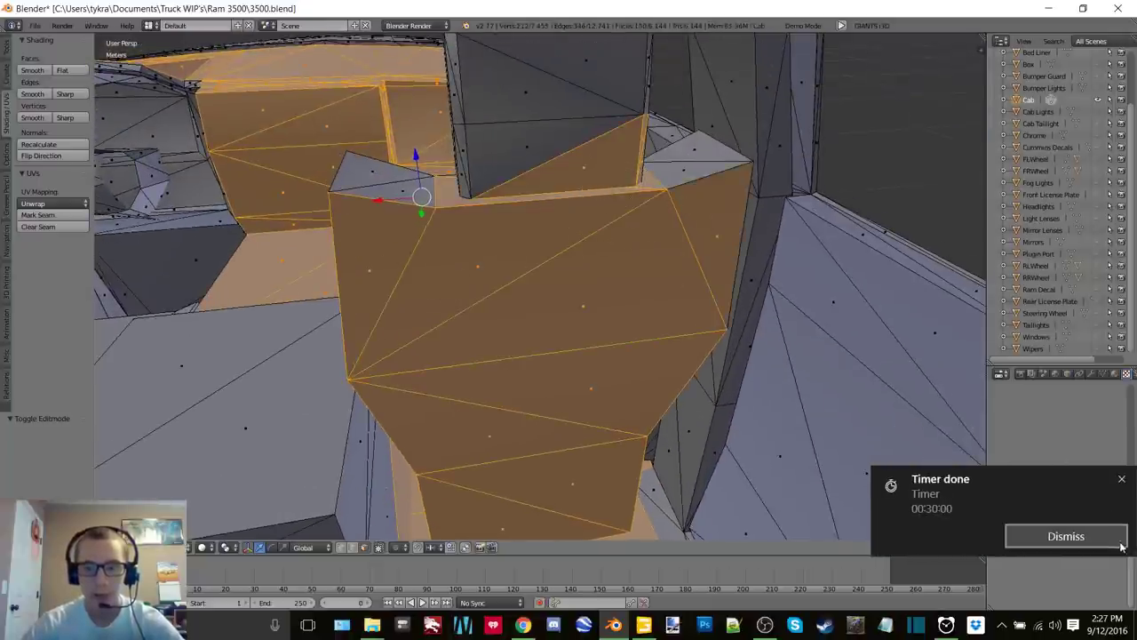
pyautogui.moveTo(557, 222); pyautogui.dragTo(544, 182)
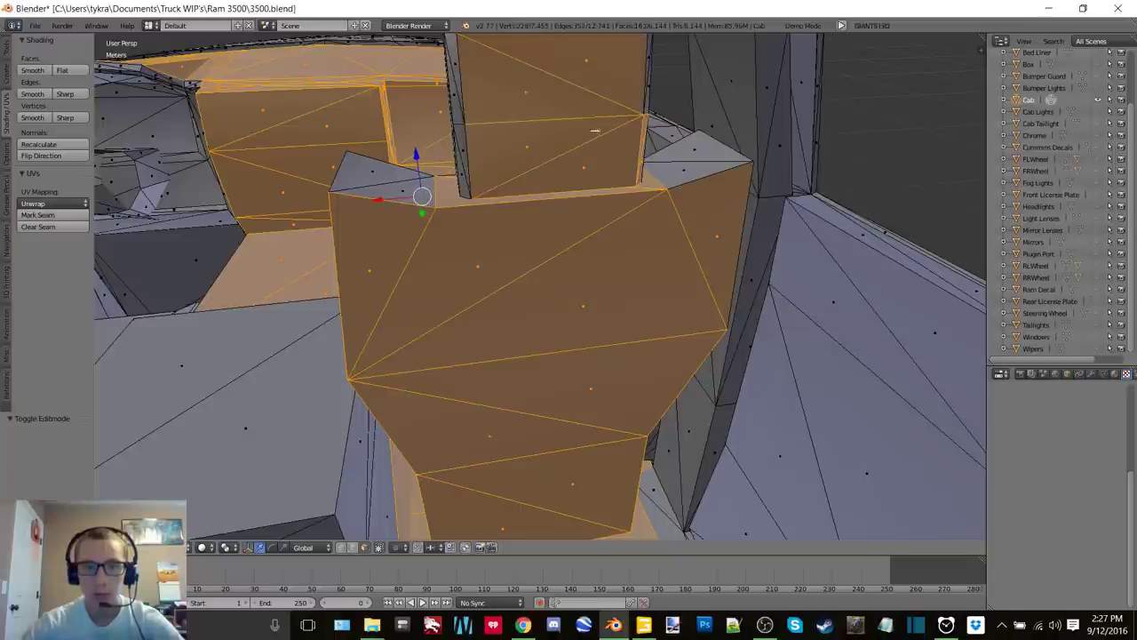
pyautogui.moveTo(595, 130); pyautogui.dragTo(577, 253, button='middle')
pyautogui.rightClick(515, 209)
pyautogui.moveTo(515, 209); pyautogui.dragTo(598, 282, button='middle')
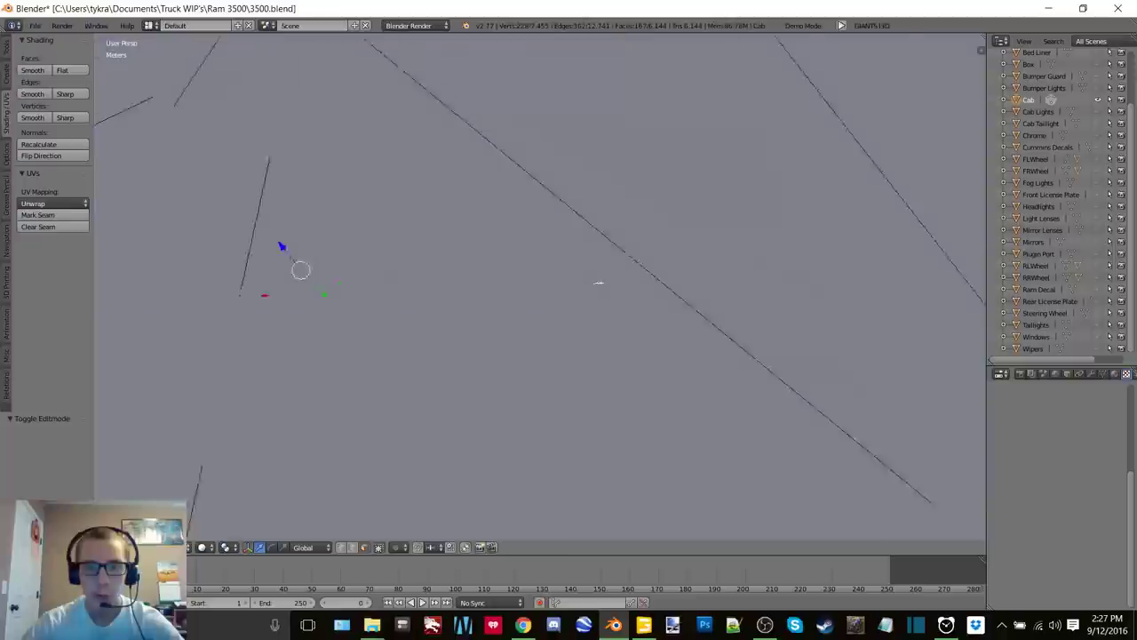
pyautogui.scroll(-6, 670, 268)
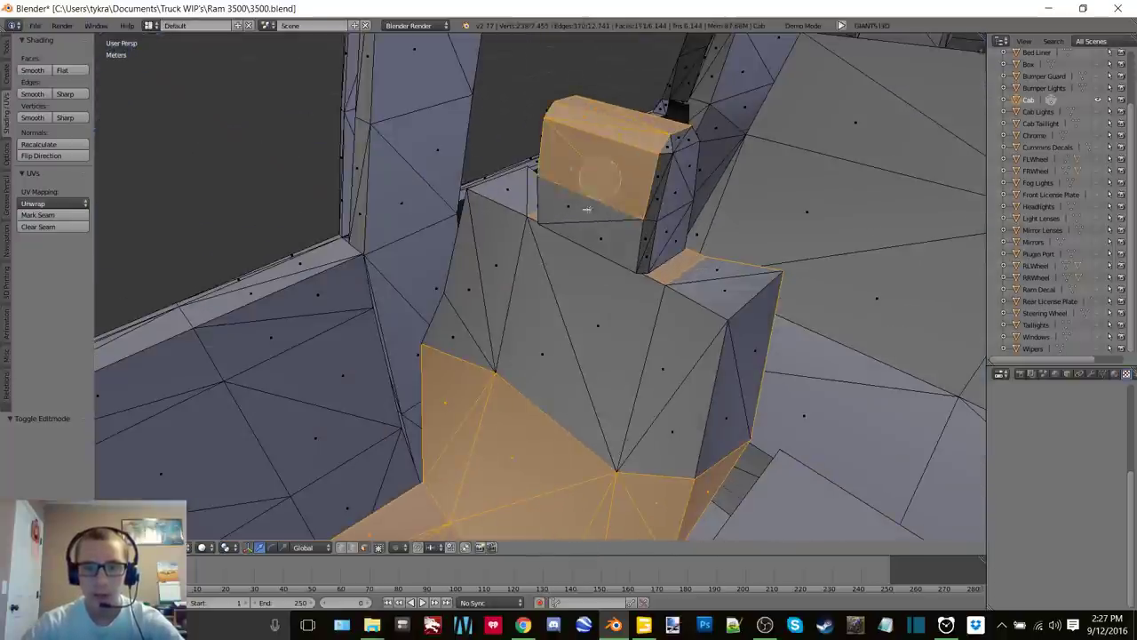
# Add the front faces of the passenger seat's backrest and the front and side faces of its headrest
pyautogui.moveTo(586, 208)
pyautogui.mouseDown()
pyautogui.moveTo(508, 406)
pyautogui.moveTo(704, 359)
pyautogui.mouseUp()
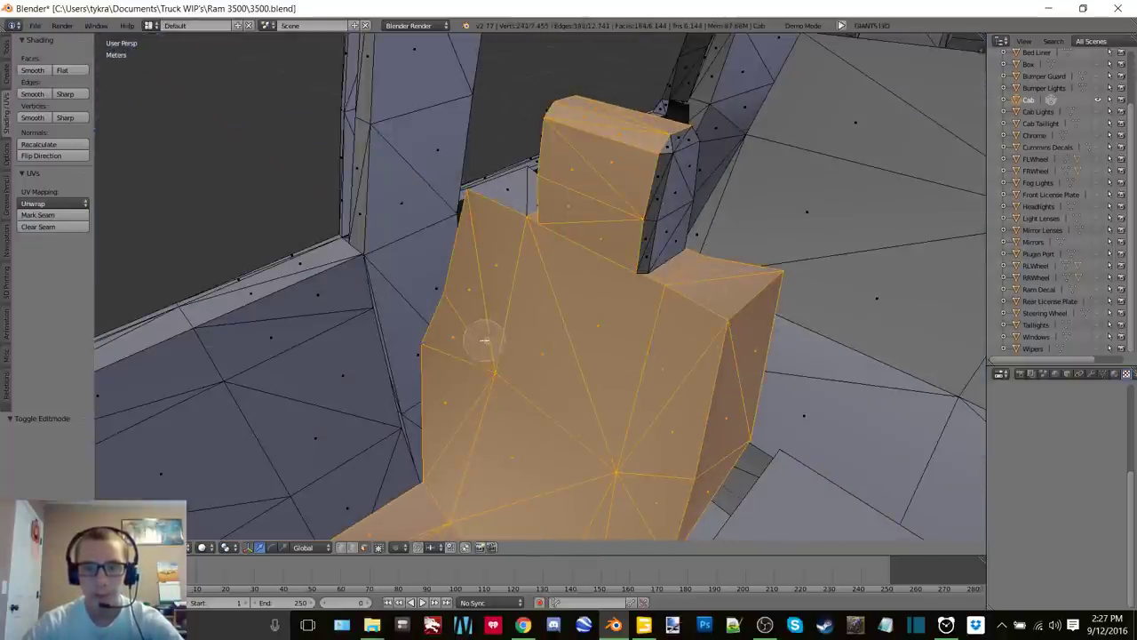
pyautogui.moveTo(484, 341); pyautogui.dragTo(655, 309, button='middle')
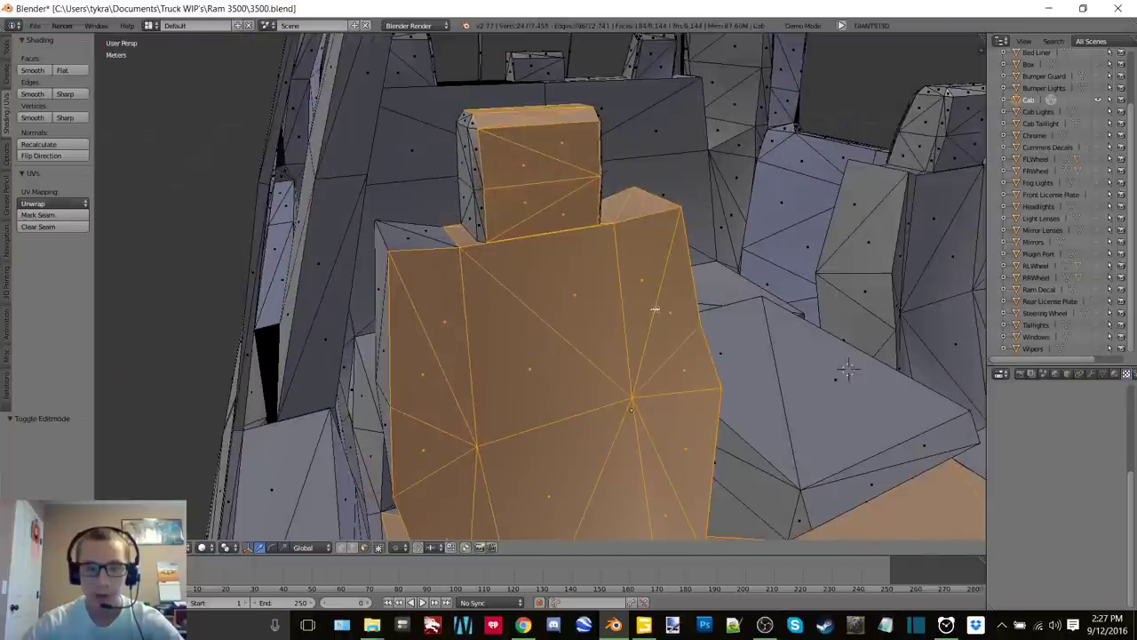
pyautogui.moveTo(496, 272); pyautogui.dragTo(474, 319, button='middle')
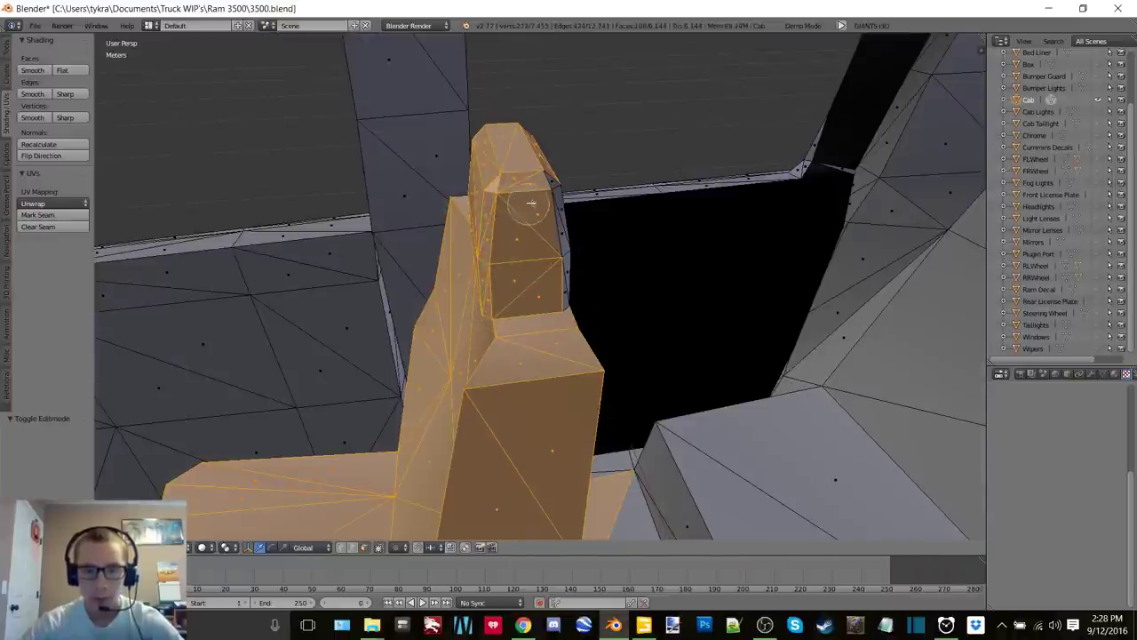
pyautogui.moveTo(574, 317); pyautogui.dragTo(511, 203, button='middle')
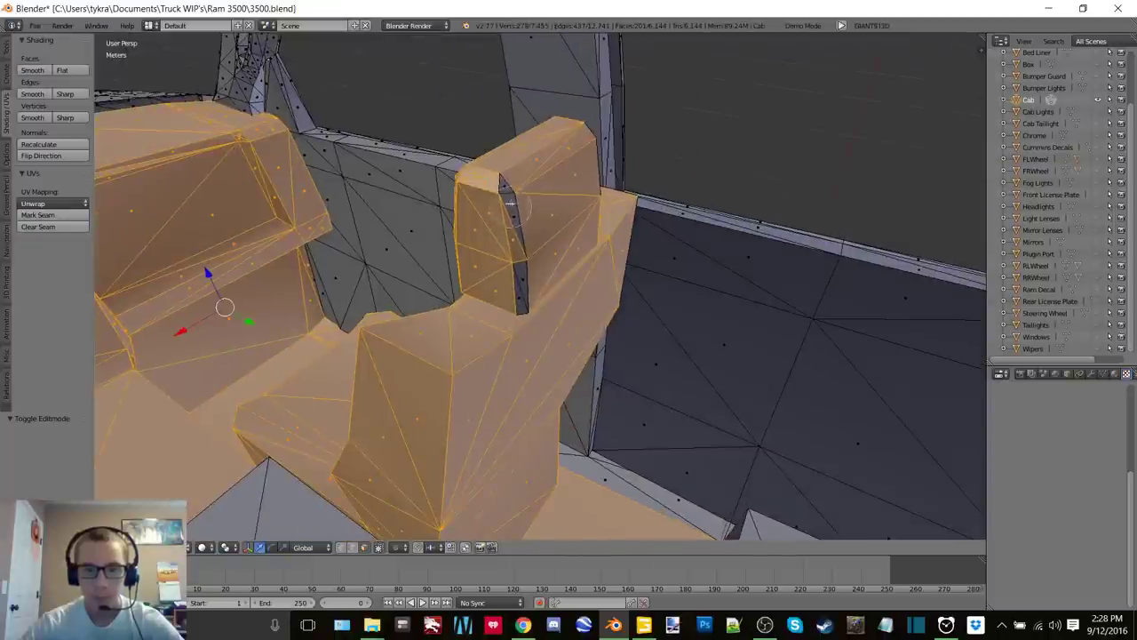
pyautogui.moveTo(513, 283); pyautogui.dragTo(578, 293, button='middle')
pyautogui.moveTo(610, 176); pyautogui.dragTo(797, 278, button='middle')
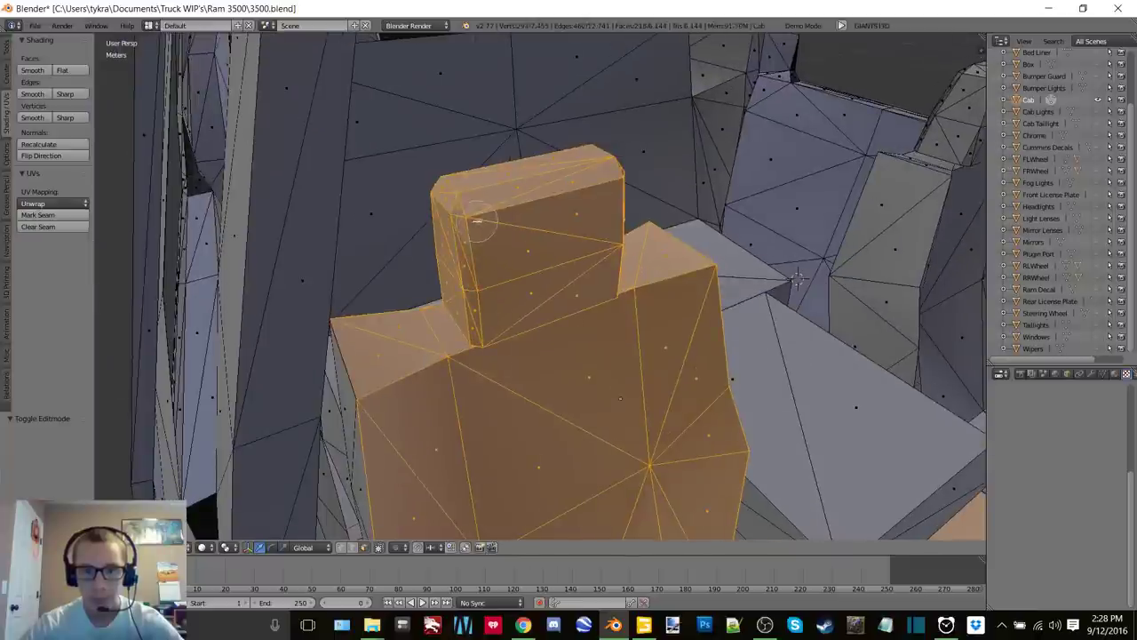
# Check the passenger seat's backrest for gaps and add its remaining side faces to the selection
pyautogui.keyDown('shift'); pyautogui.moveTo(512, 379); pyautogui.dragTo(495, 128, button='middle'); pyautogui.keyUp('shift')
pyautogui.scroll(3, 453, 352)
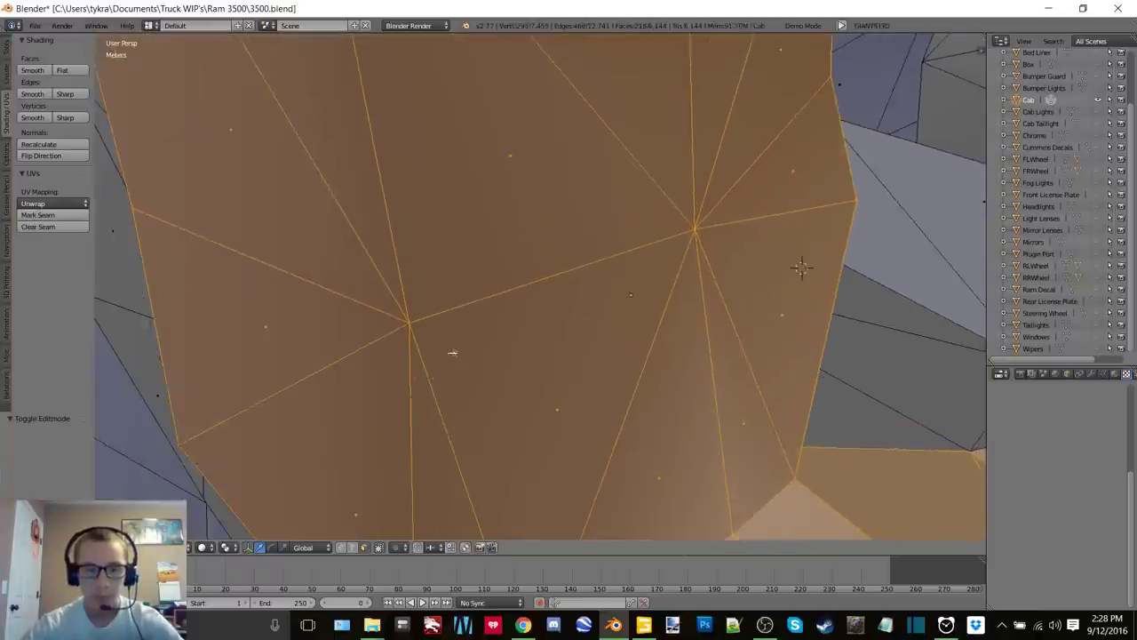
pyautogui.moveTo(454, 352); pyautogui.dragTo(570, 274, button='middle')
pyautogui.scroll(-4, 592, 299)
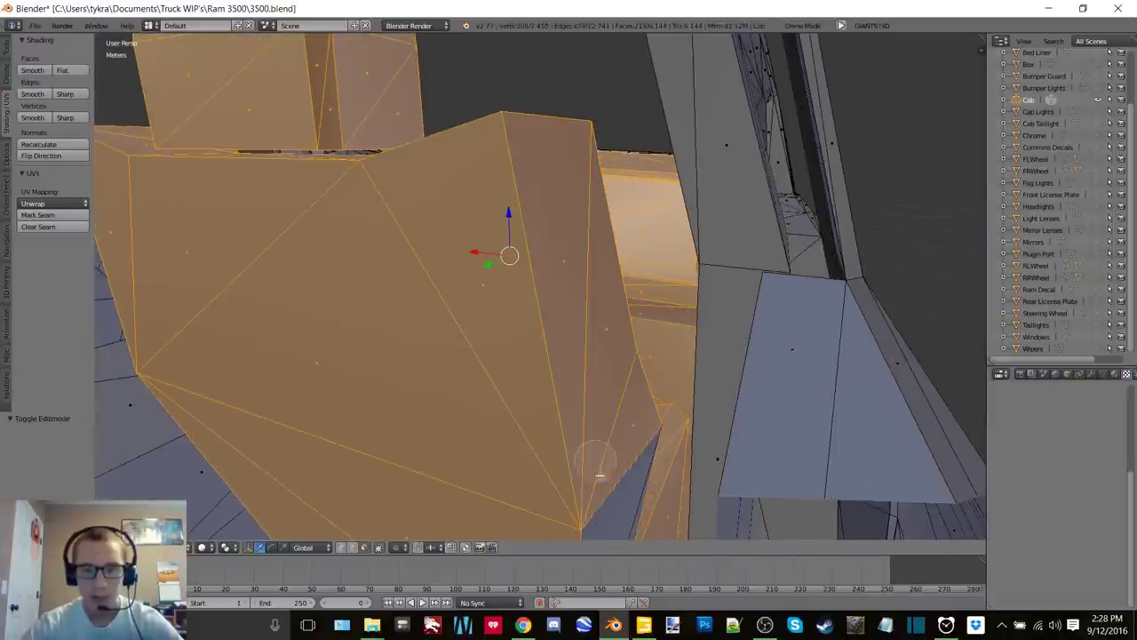
# Add the top, side and rear faces of the centre console between the front seats to the selection
pyautogui.moveTo(606, 471); pyautogui.dragTo(571, 353, button='middle')
pyautogui.press('l')
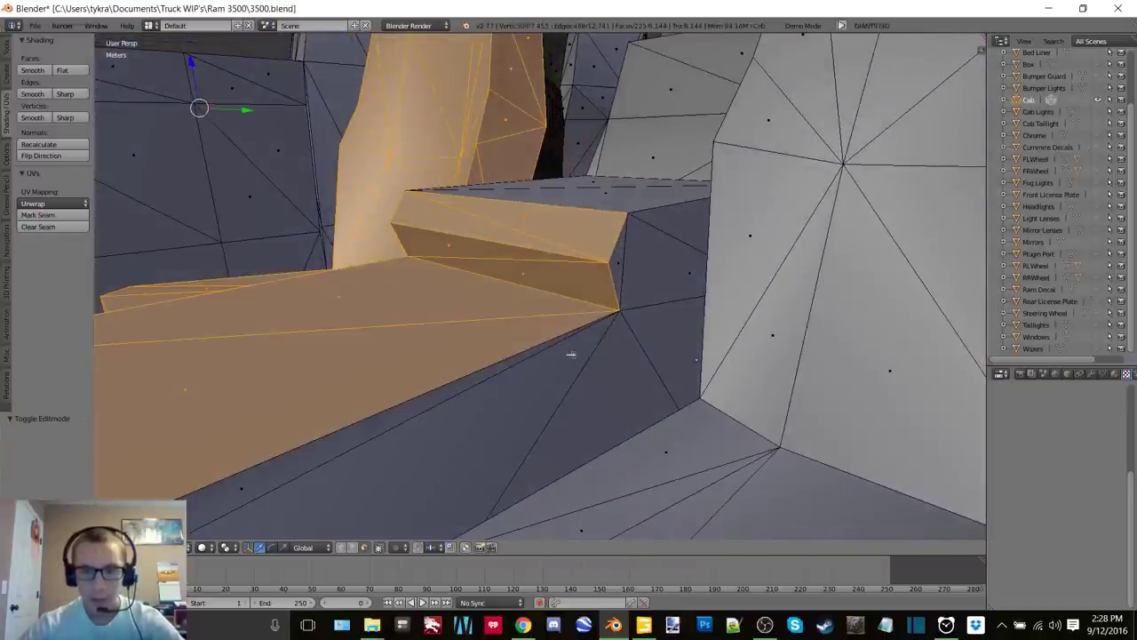
pyautogui.moveTo(584, 263); pyautogui.dragTo(683, 312, button='middle')
pyautogui.keyDown('shift'); pyautogui.rightClick(627, 246); pyautogui.keyUp('shift')
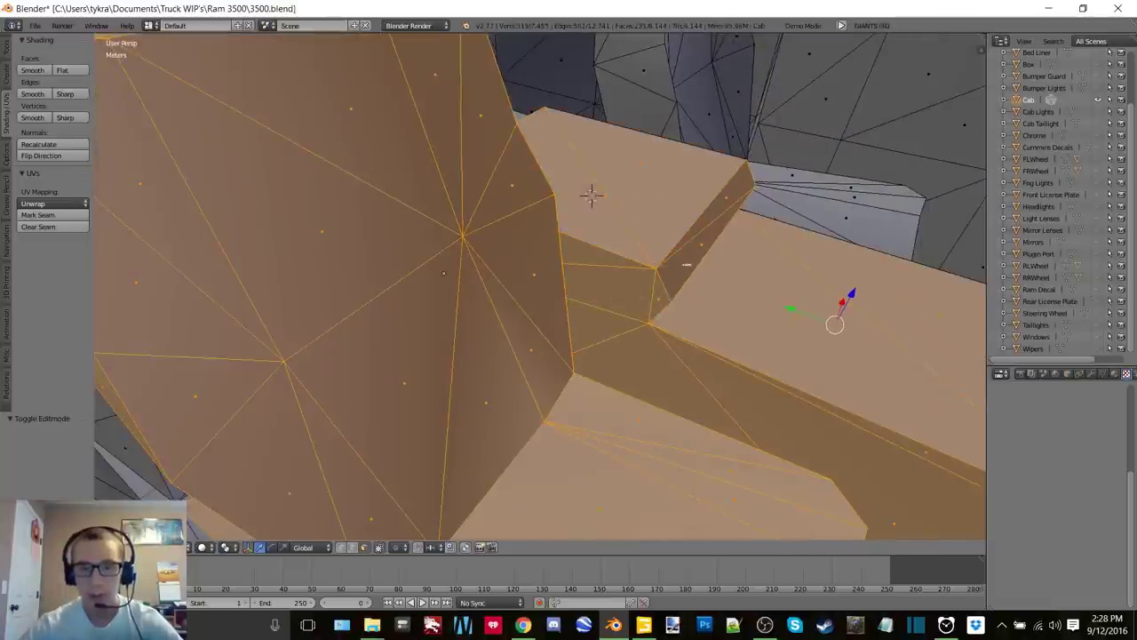
pyautogui.moveTo(681, 261); pyautogui.dragTo(513, 257, button='middle')
pyautogui.moveTo(550, 352); pyautogui.dragTo(529, 462)
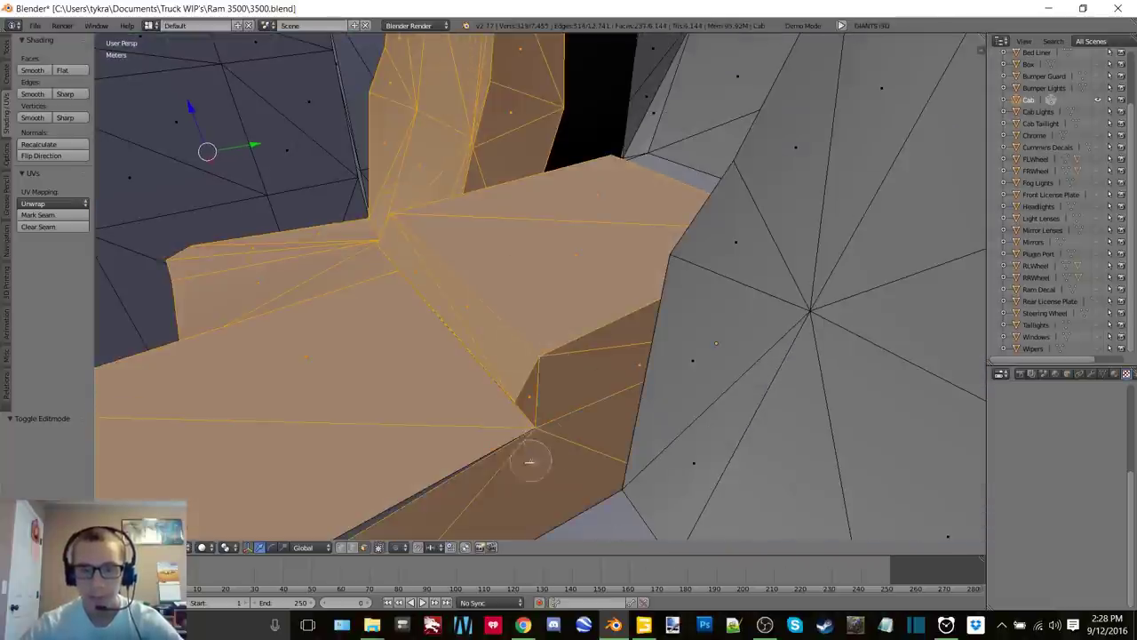
pyautogui.moveTo(424, 481)
pyautogui.mouseDown(button='middle')
pyautogui.moveTo(408, 373)
pyautogui.moveTo(449, 330)
pyautogui.moveTo(640, 337)
pyautogui.moveTo(482, 305)
pyautogui.moveTo(457, 214)
pyautogui.mouseUp(button='middle')
pyautogui.moveTo(458, 215); pyautogui.dragTo(511, 376)
pyautogui.rightClick(510, 376)
# Open Interior.dds from the Textures folder in paint.net to view it, and close it again
pyautogui.moveTo(371, 625)
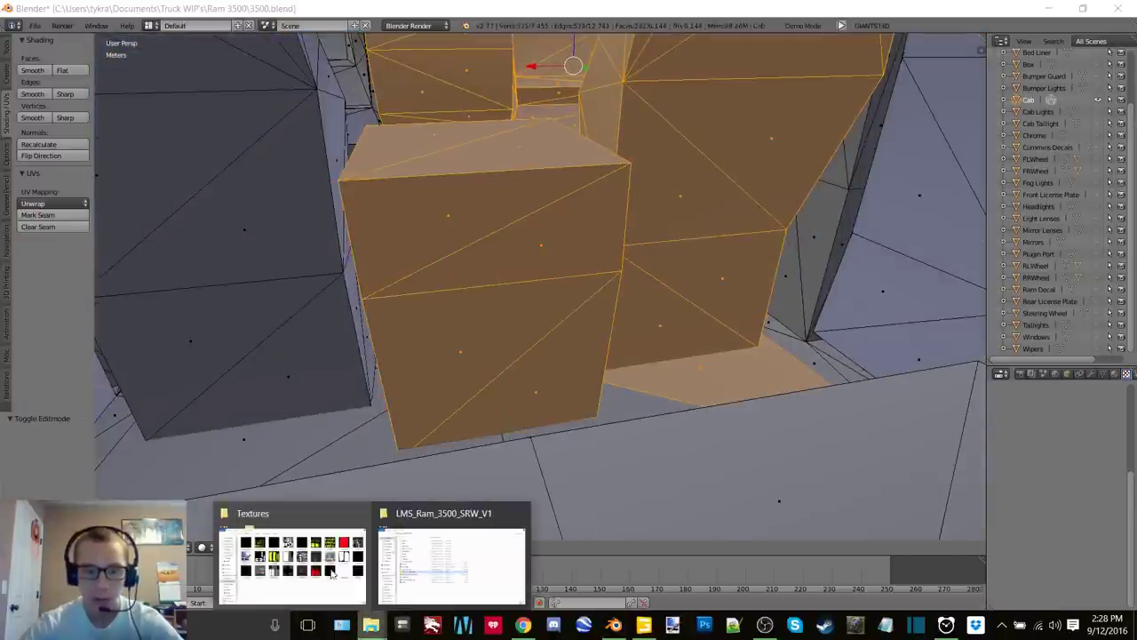
pyautogui.click(295, 563)
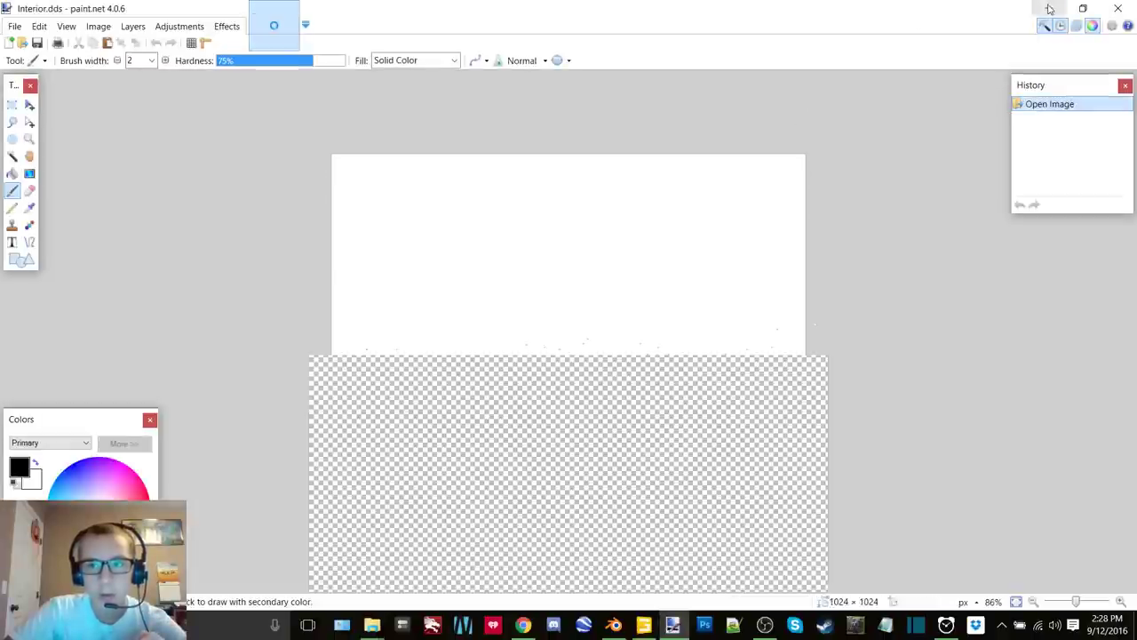
pyautogui.hotkey('alt', 'F4')
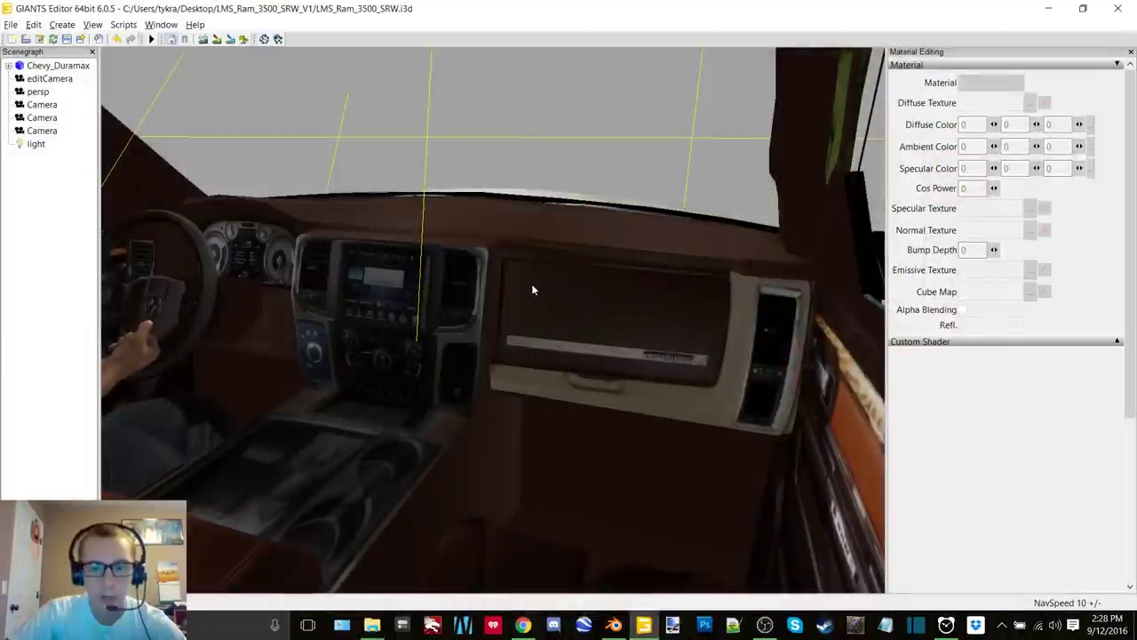
# Compare the Cab's centre console in Blender with the textured interior in GIANTS Editor, examining its doors, seats and console
pyautogui.click(1044, 6)
pyautogui.click(731, 5)
pyautogui.moveTo(503, 193); pyautogui.dragTo(409, 216, button='middle')
pyautogui.moveTo(291, 513); pyautogui.dragTo(393, 534, button='middle')
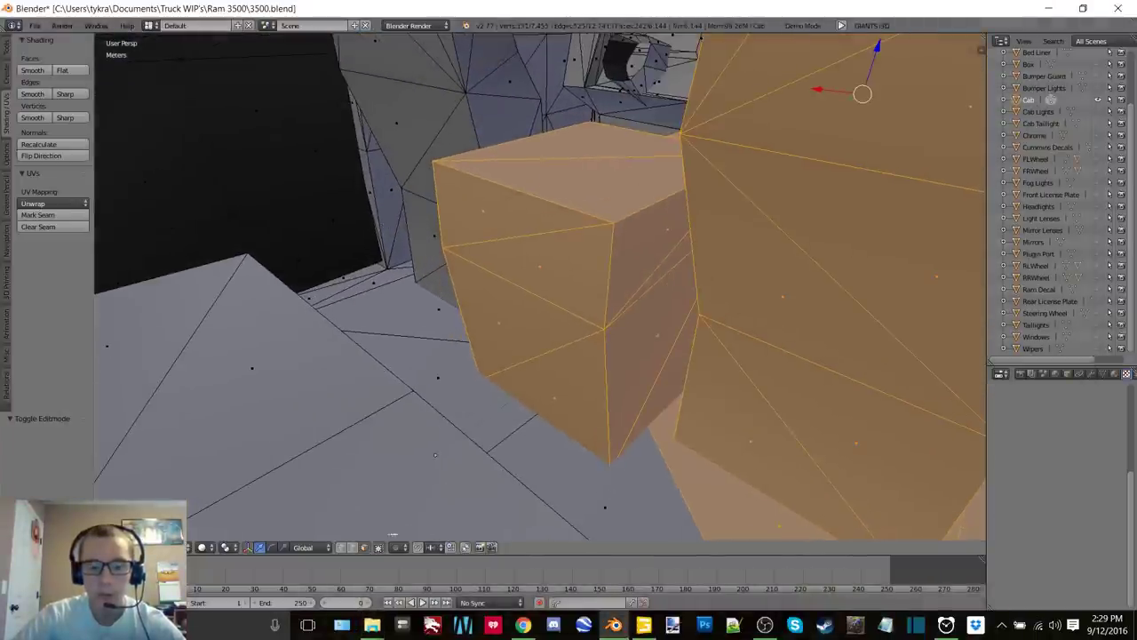
pyautogui.click(639, 629)
pyautogui.keyDown('alt'); pyautogui.moveTo(551, 272); pyautogui.dragTo(416, 279); pyautogui.keyUp('alt')
pyautogui.keyDown('alt'); pyautogui.moveTo(416, 279); pyautogui.dragTo(385, 273, button='middle'); pyautogui.keyUp('alt')
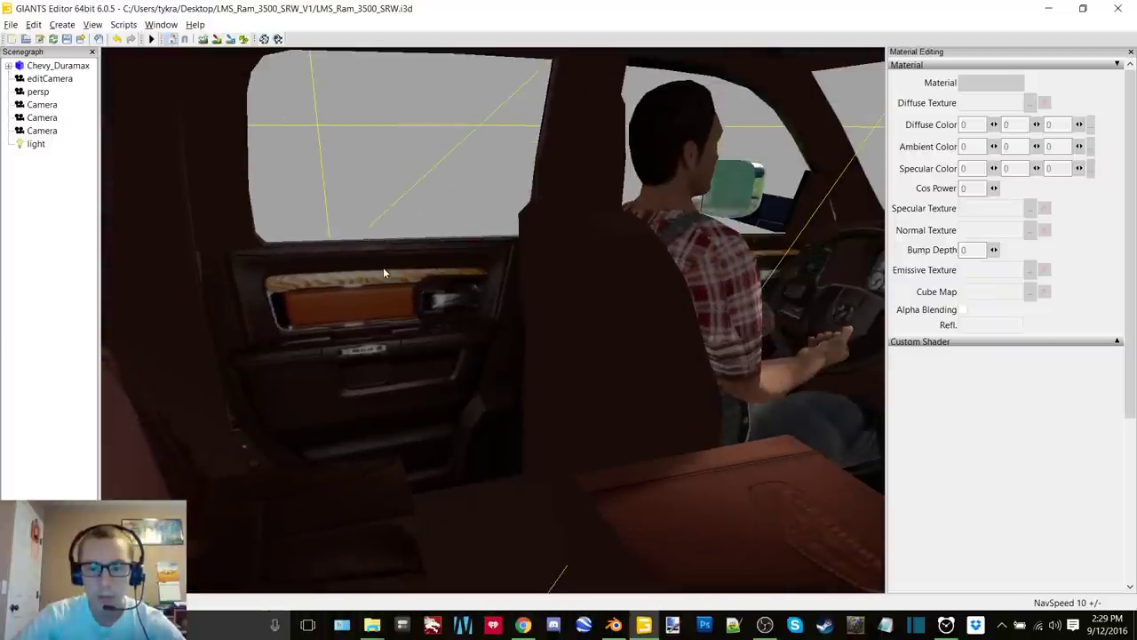
pyautogui.keyDown('alt'); pyautogui.moveTo(382, 269); pyautogui.dragTo(406, 256, button='right'); pyautogui.keyUp('alt')
pyautogui.keyDown('alt'); pyautogui.moveTo(406, 256); pyautogui.dragTo(651, 311, button='middle'); pyautogui.keyUp('alt')
pyautogui.keyDown('alt'); pyautogui.moveTo(651, 311); pyautogui.dragTo(596, 303); pyautogui.keyUp('alt')
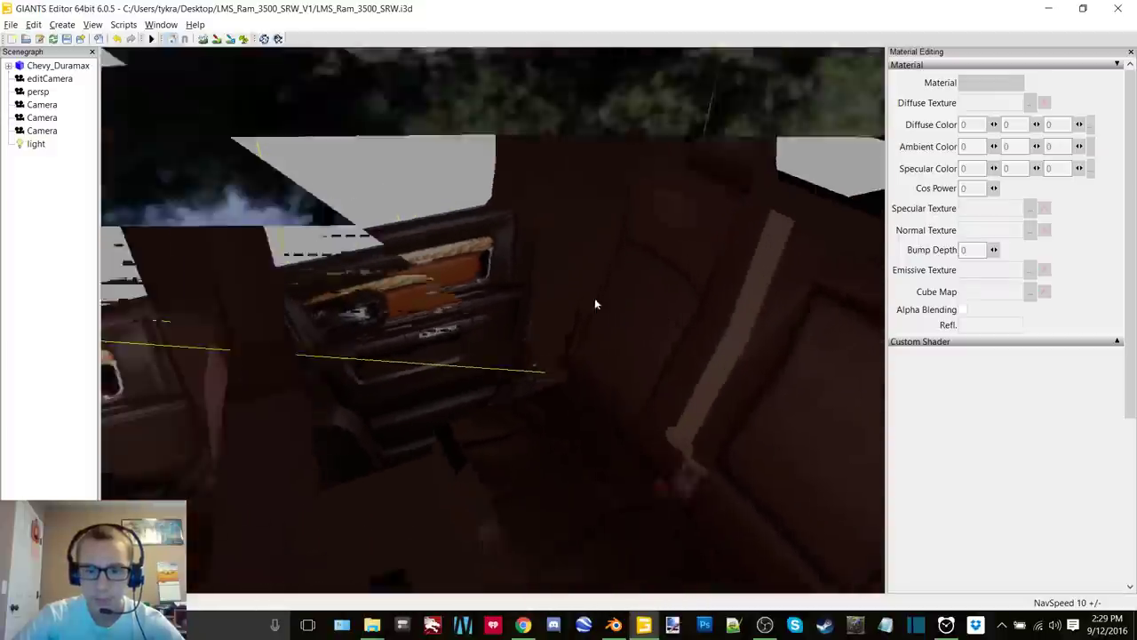
pyautogui.keyDown('alt'); pyautogui.moveTo(596, 303); pyautogui.dragTo(626, 299, button='middle'); pyautogui.keyUp('alt')
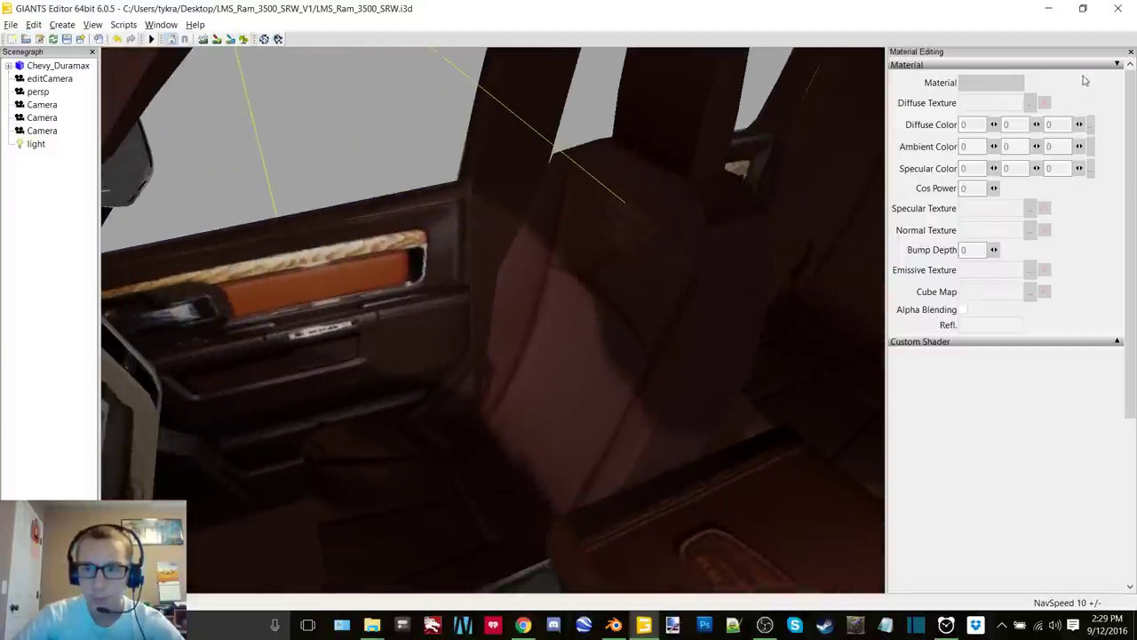
# Switch back to Blender and add the faces in the corner beneath the dashboard's passenger end to the selection
pyautogui.click(1048, 12)
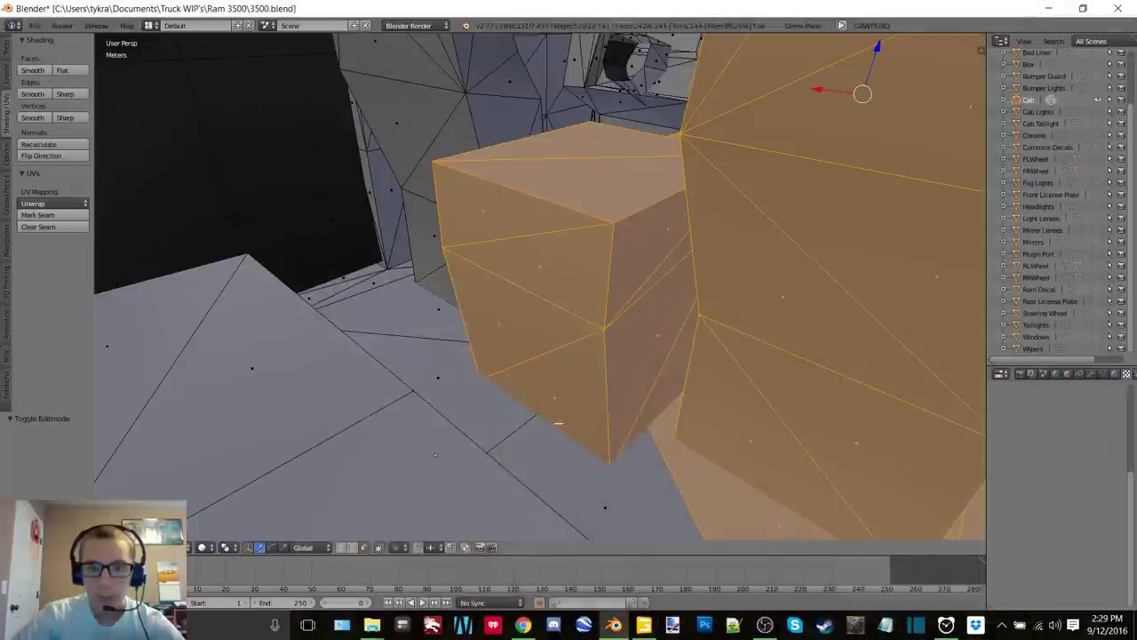
pyautogui.moveTo(505, 323); pyautogui.dragTo(604, 320, button='middle')
pyautogui.moveTo(294, 284); pyautogui.dragTo(174, 325, button='middle')
pyautogui.scroll(1, 609, 338)
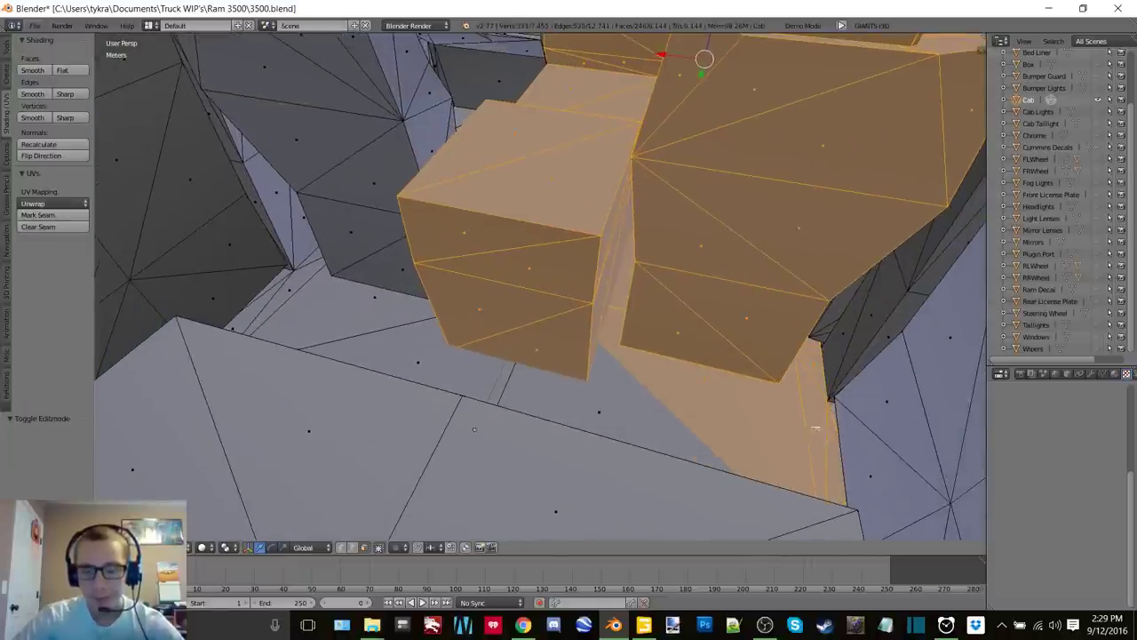
pyautogui.moveTo(814, 427); pyautogui.dragTo(489, 306, button='middle')
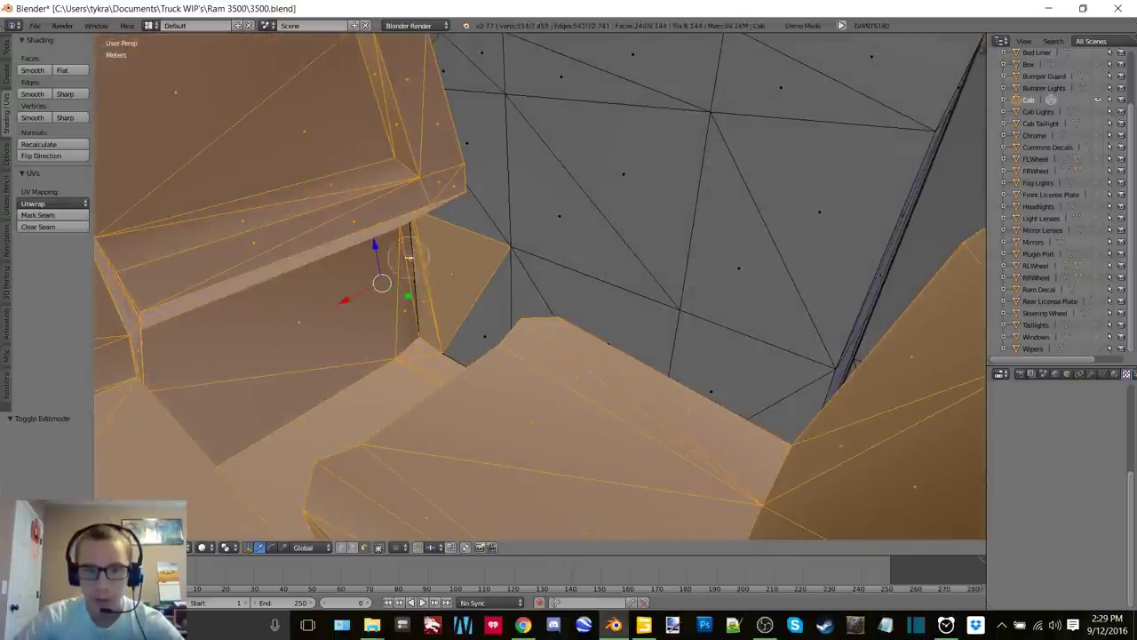
pyautogui.moveTo(405, 287); pyautogui.dragTo(500, 292, button='middle')
pyautogui.press('a')
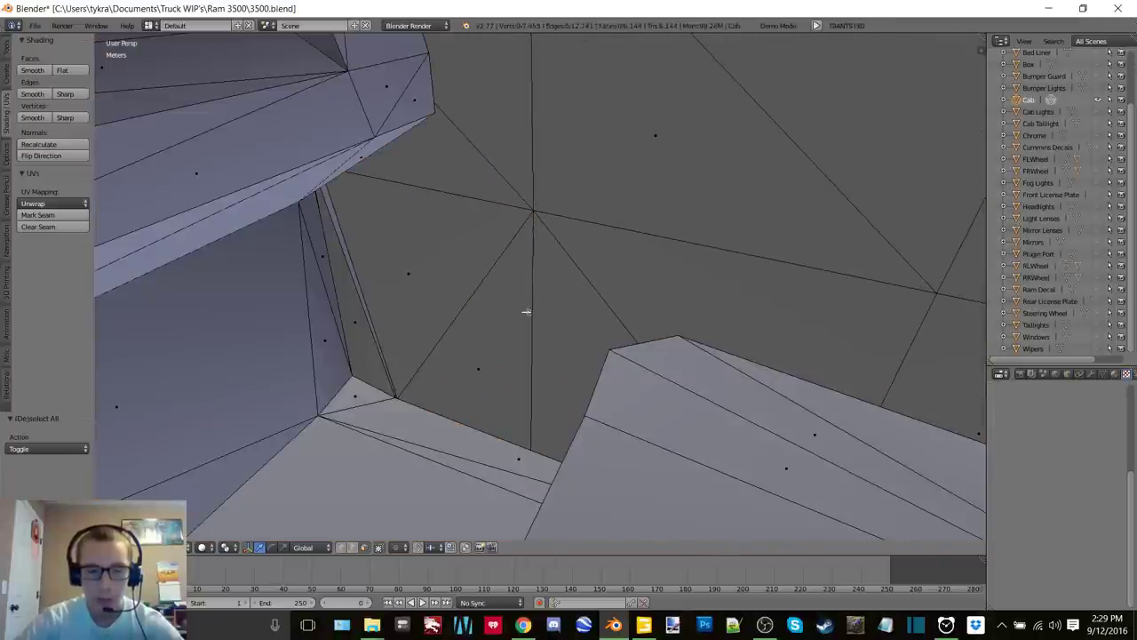
pyautogui.press('a')
pyautogui.press('z')
pyautogui.click(580, 315)
pyautogui.moveTo(426, 332)
pyautogui.mouseDown(button='middle')
pyautogui.moveTo(561, 308)
pyautogui.moveTo(326, 340)
pyautogui.moveTo(678, 205)
pyautogui.mouseUp(button='middle')
pyautogui.scroll(-3, 561, 308)
pyautogui.press('z')
pyautogui.click(443, 393)
# Add the narrow gap faces and adjoining floor faces between the dashboard's underside and the passenger door to the selection
pyautogui.scroll(5, 451, 379)
pyautogui.keyDown('shift'); pyautogui.moveTo(347, 355); pyautogui.dragTo(556, 264, button='middle'); pyautogui.keyUp('shift')
pyautogui.moveTo(384, 326); pyautogui.dragTo(502, 314, button='middle')
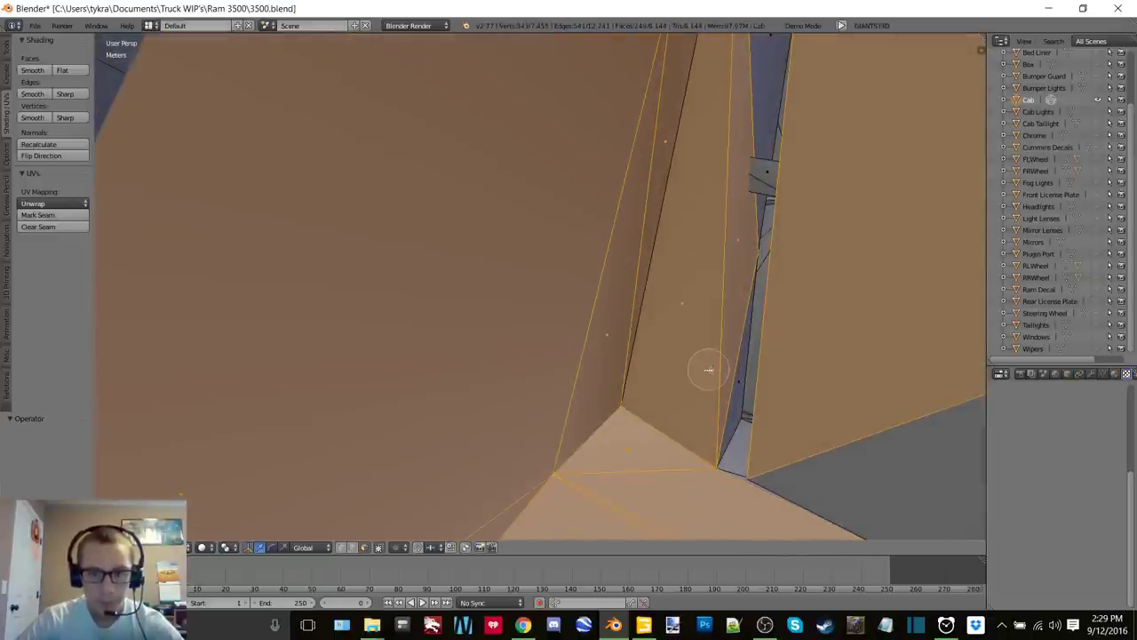
pyautogui.moveTo(711, 437); pyautogui.dragTo(768, 494)
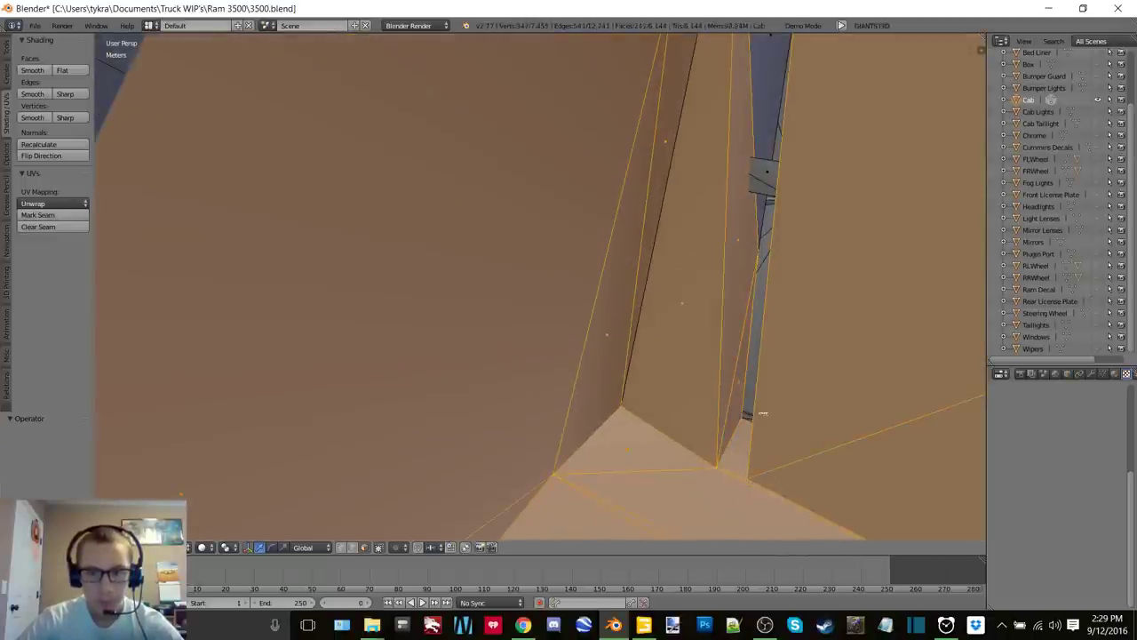
pyautogui.scroll(-5, 761, 409)
pyautogui.moveTo(756, 399); pyautogui.dragTo(551, 328, button='middle')
pyautogui.scroll(4, 511, 289)
# Add the inner panel faces of the front passenger door to the selection, continuing rearward from the dashboard
pyautogui.press('c')
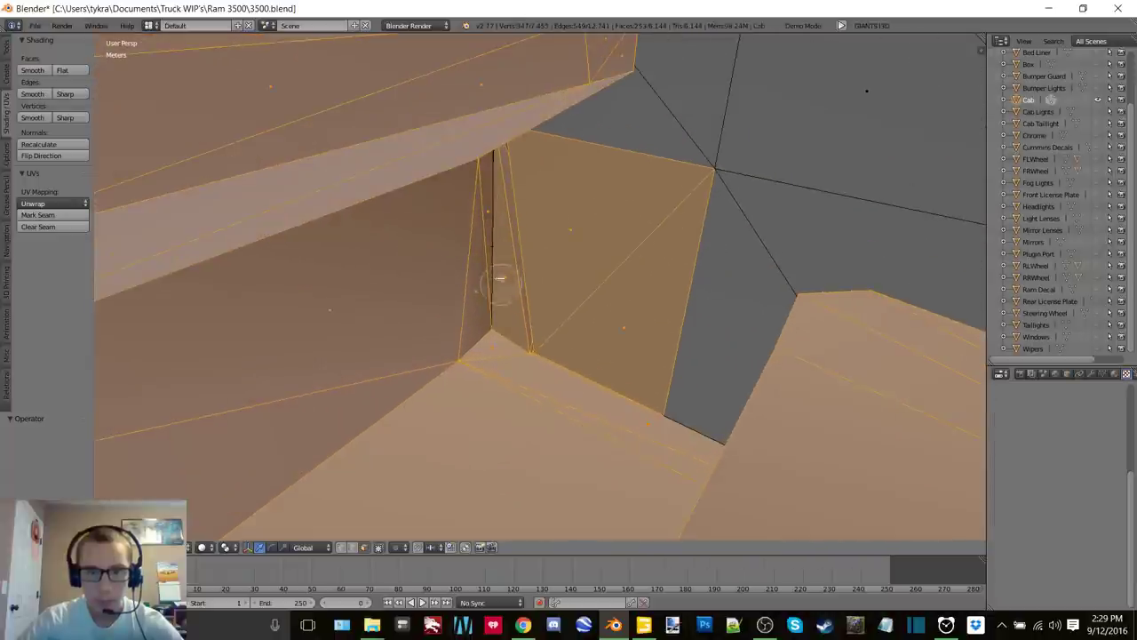
pyautogui.press('Escape')
pyautogui.moveTo(484, 244)
pyautogui.mouseDown(button='middle')
pyautogui.moveTo(503, 241)
pyautogui.moveTo(480, 261)
pyautogui.moveTo(457, 254)
pyautogui.moveTo(386, 271)
pyautogui.moveTo(573, 265)
pyautogui.moveTo(545, 279)
pyautogui.moveTo(606, 235)
pyautogui.moveTo(617, 113)
pyautogui.moveTo(550, 315)
pyautogui.moveTo(547, 278)
pyautogui.moveTo(668, 238)
pyautogui.mouseUp(button='middle')
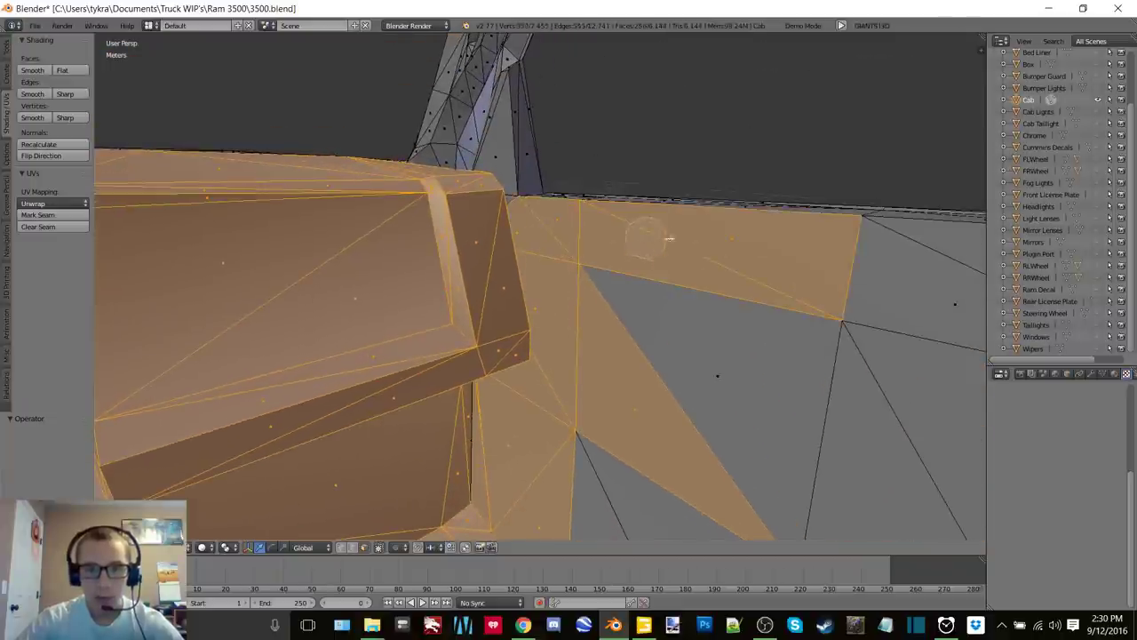
pyautogui.moveTo(668, 238)
pyautogui.mouseDown()
pyautogui.moveTo(668, 394)
pyautogui.moveTo(917, 289)
pyautogui.mouseUp()
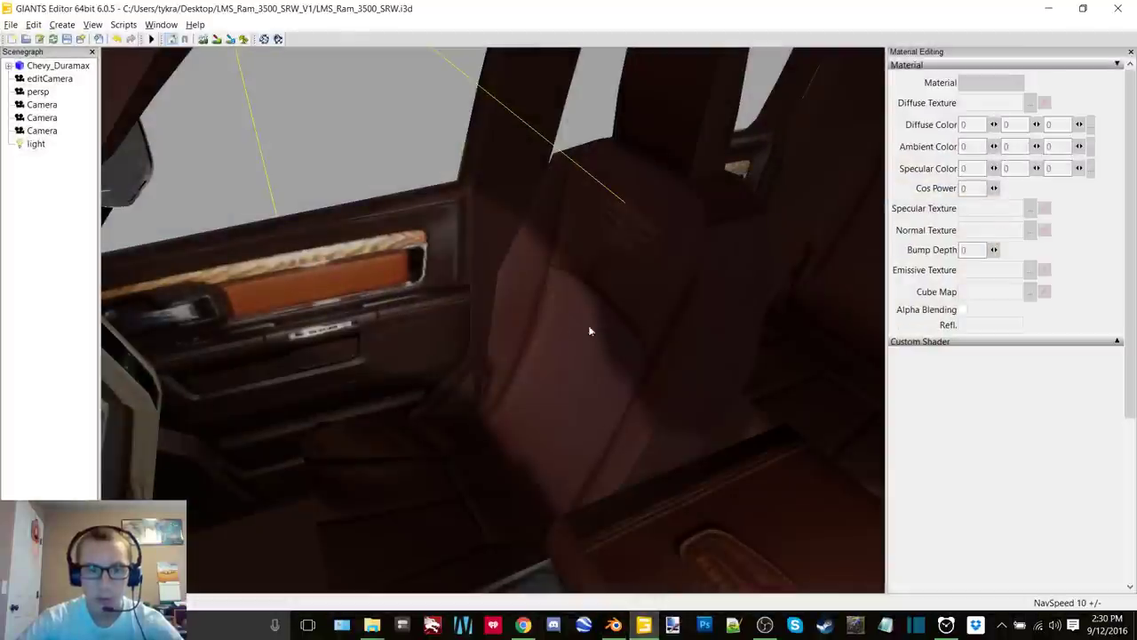
# Examine the passenger door's inner trim and its junction with the dashboard and windscreen pillar on the GIANTS Editor model
pyautogui.click(545, 325)
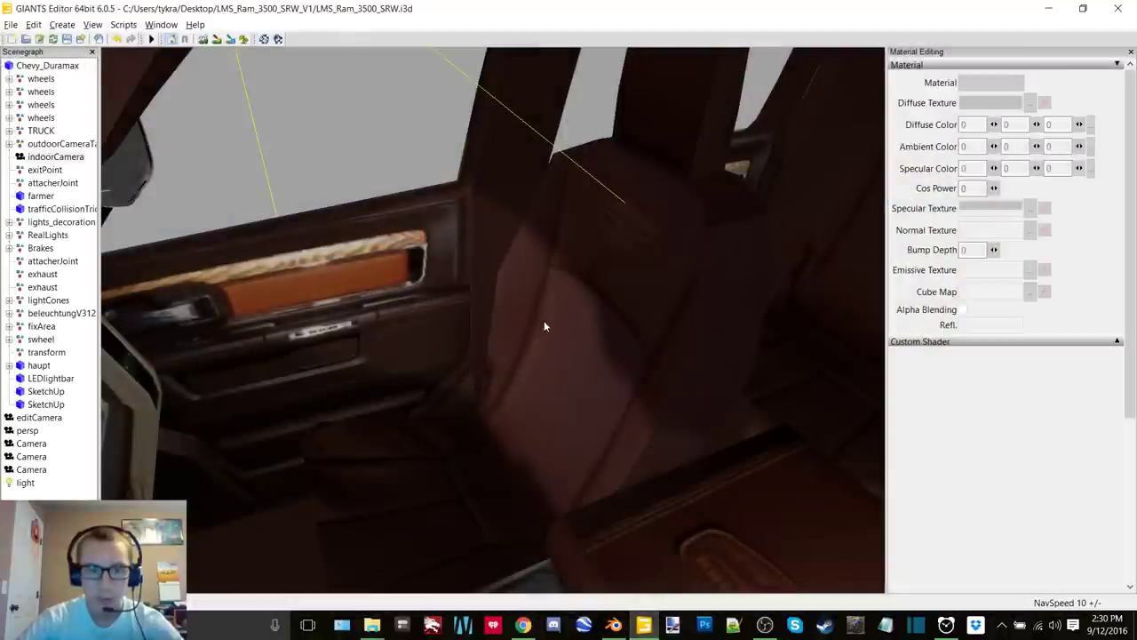
pyautogui.keyDown('alt'); pyautogui.moveTo(544, 325); pyautogui.dragTo(454, 383); pyautogui.keyUp('alt')
pyautogui.scroll(3, 521, 341)
pyautogui.scroll(3, 453, 378)
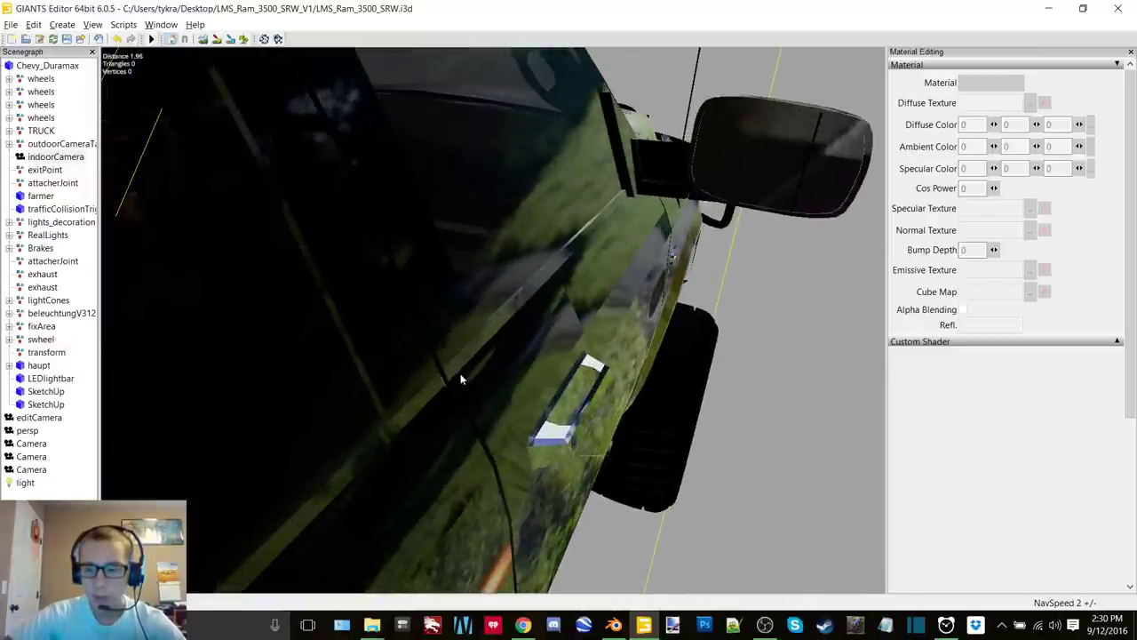
pyautogui.keyDown('alt'); pyautogui.moveTo(460, 379); pyautogui.dragTo(530, 383); pyautogui.keyUp('alt')
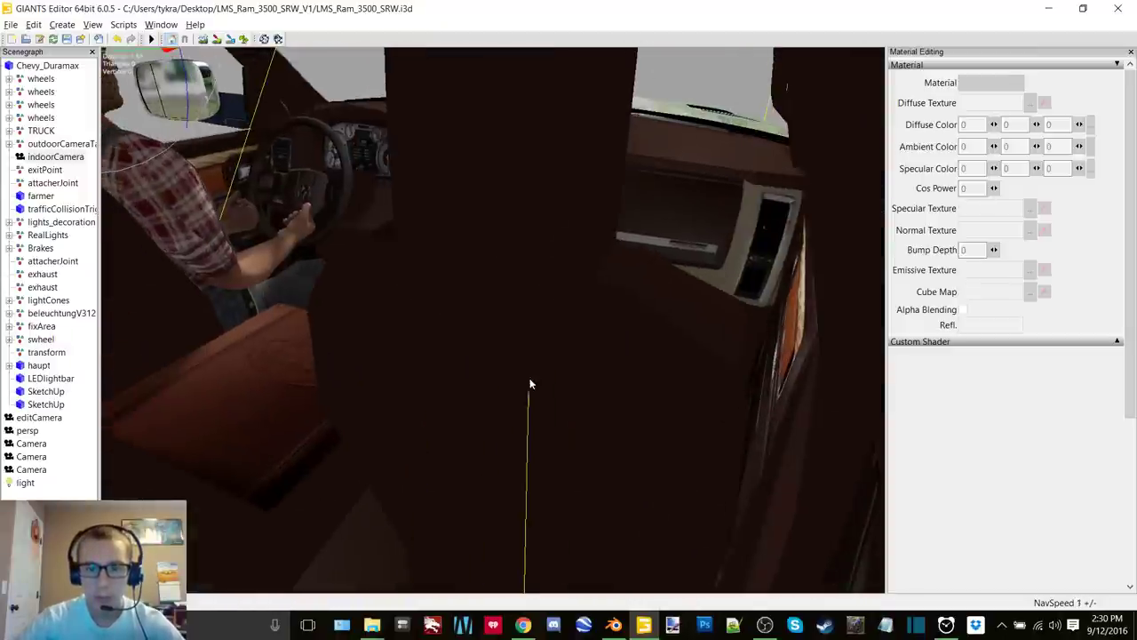
pyautogui.moveTo(495, 355)
pyautogui.mouseDown(button='middle')
pyautogui.moveTo(533, 322)
pyautogui.moveTo(603, 315)
pyautogui.moveTo(474, 332)
pyautogui.moveTo(496, 355)
pyautogui.mouseUp(button='middle')
pyautogui.scroll(4, 490, 364)
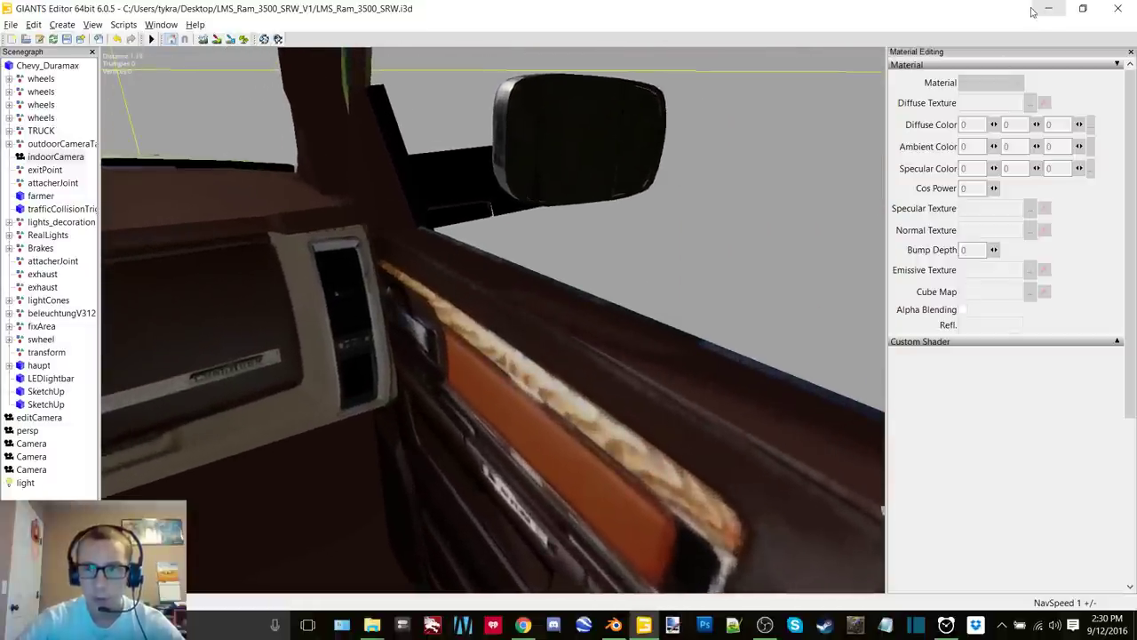
# Return to Blender and add the passenger door's upper ledge and the triangular mirror corner to the selection
pyautogui.click(1036, 9)
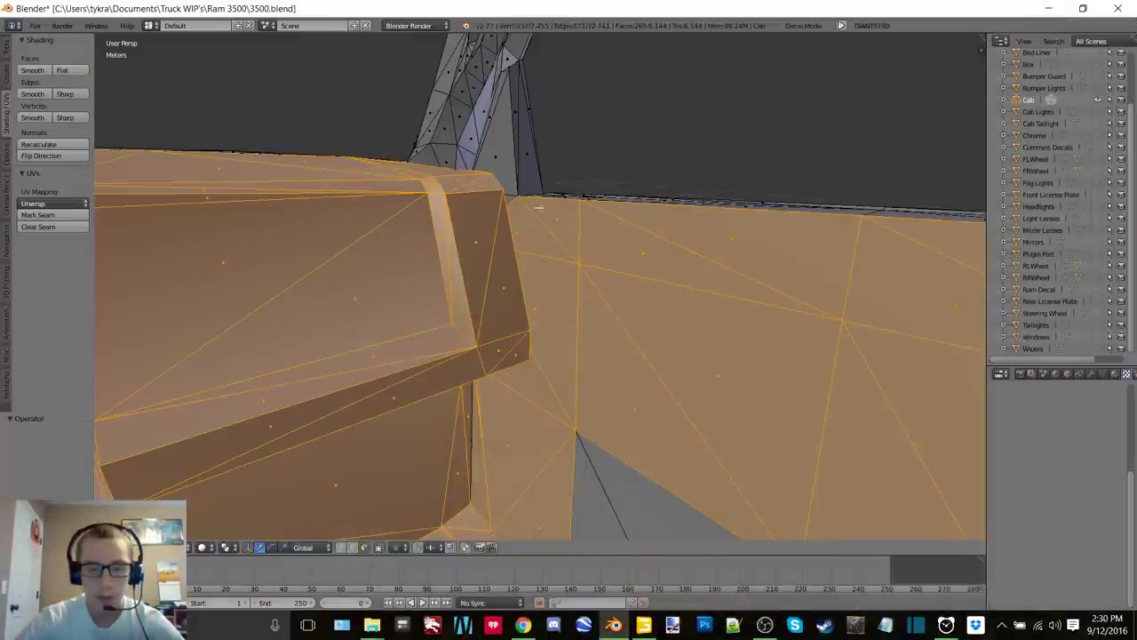
pyautogui.moveTo(538, 208); pyautogui.dragTo(333, 327, button='middle')
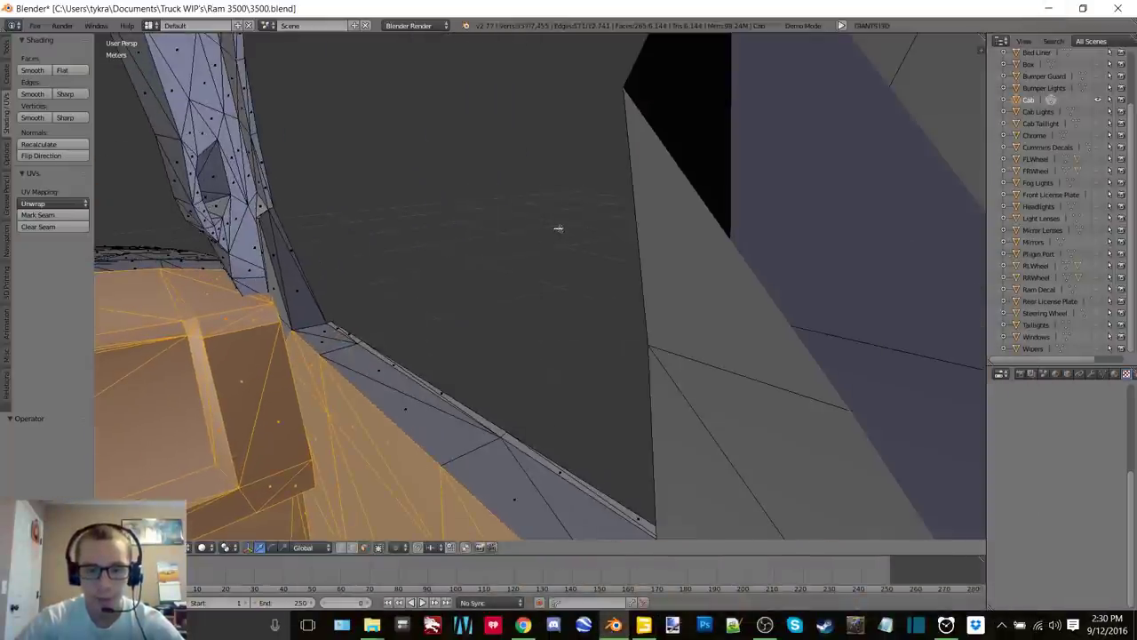
pyautogui.moveTo(399, 308); pyautogui.dragTo(429, 238, button='middle')
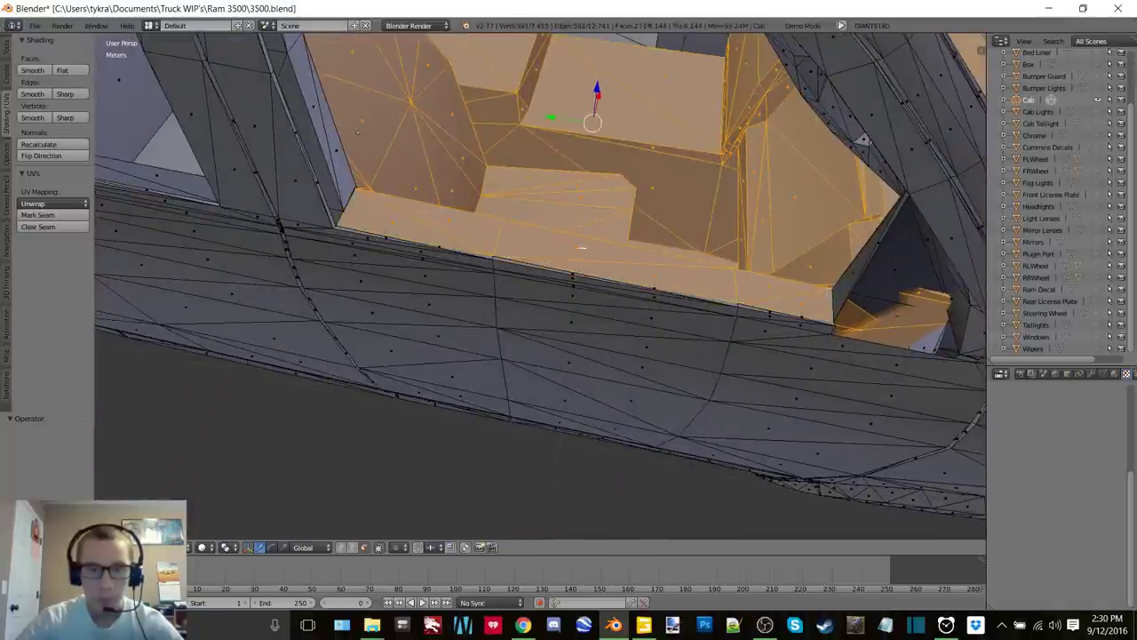
pyautogui.moveTo(580, 247); pyautogui.dragTo(537, 285, button='middle')
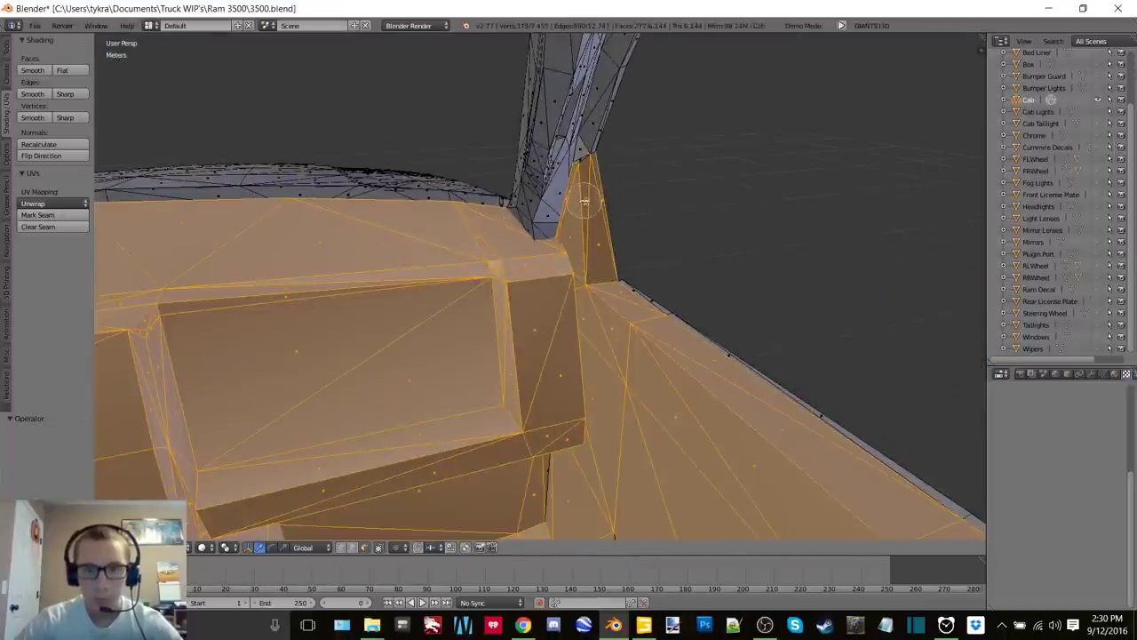
# Add inner faces of the passenger-side windscreen pillar and the adjoining roof edge above the door to the selection
pyautogui.moveTo(585, 201); pyautogui.dragTo(679, 298, button='middle')
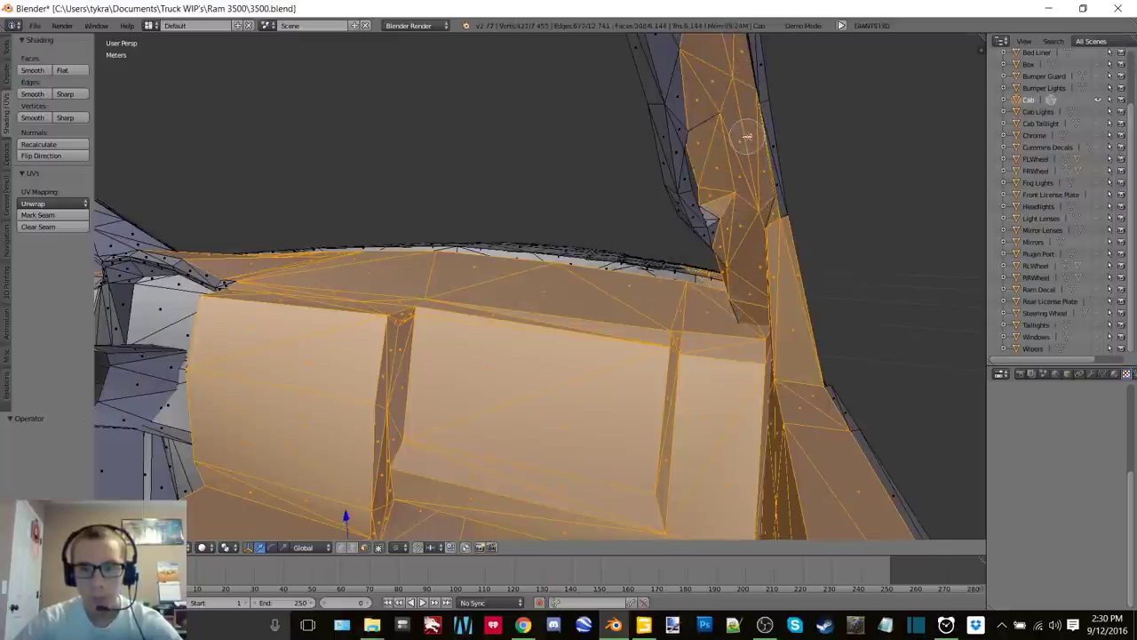
pyautogui.moveTo(764, 187); pyautogui.dragTo(700, 310, button='middle')
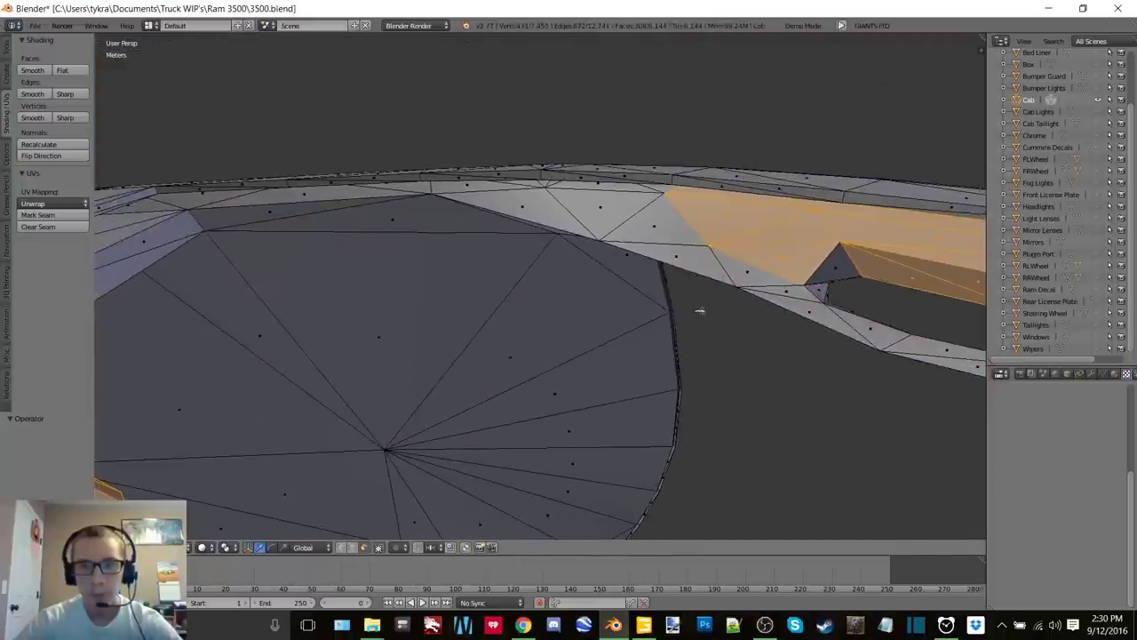
pyautogui.moveTo(537, 202); pyautogui.dragTo(330, 218)
pyautogui.moveTo(229, 221); pyautogui.dragTo(192, 214)
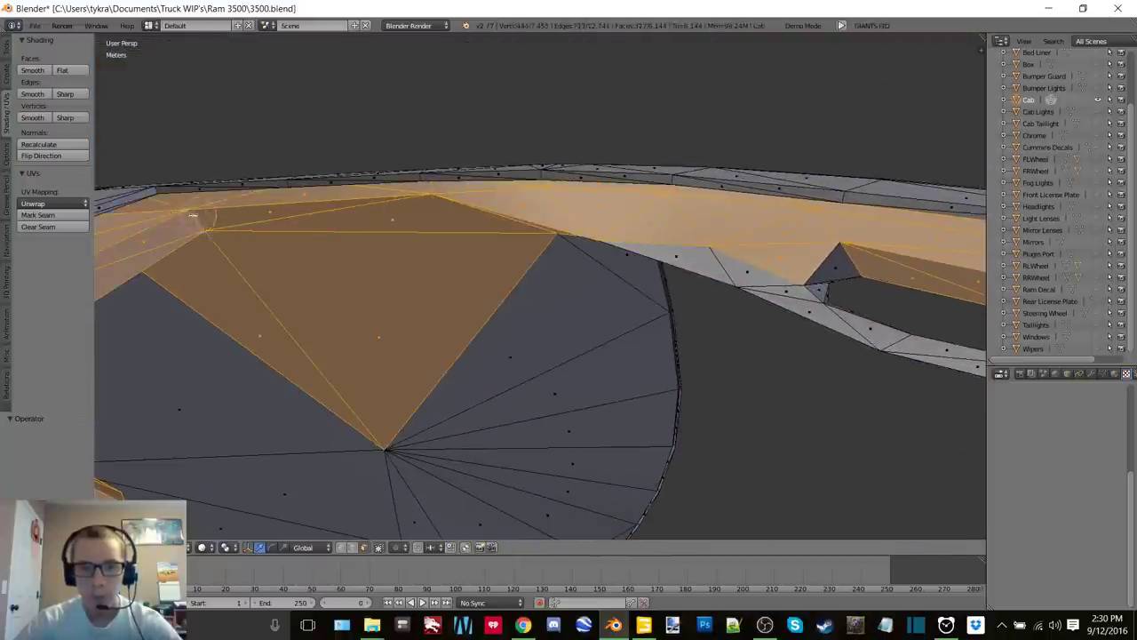
# Add the lower faces of the pillar beside the front passenger seat to the selection
pyautogui.scroll(-5, 232, 230)
pyautogui.moveTo(232, 231); pyautogui.dragTo(393, 268, button='middle')
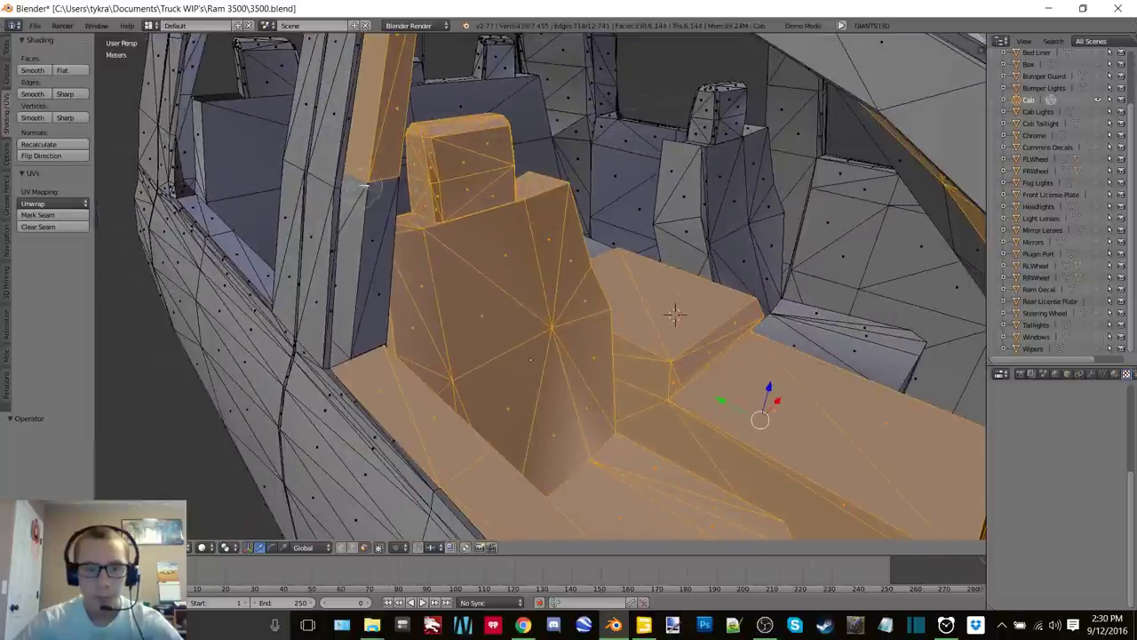
pyautogui.moveTo(365, 186); pyautogui.dragTo(358, 268)
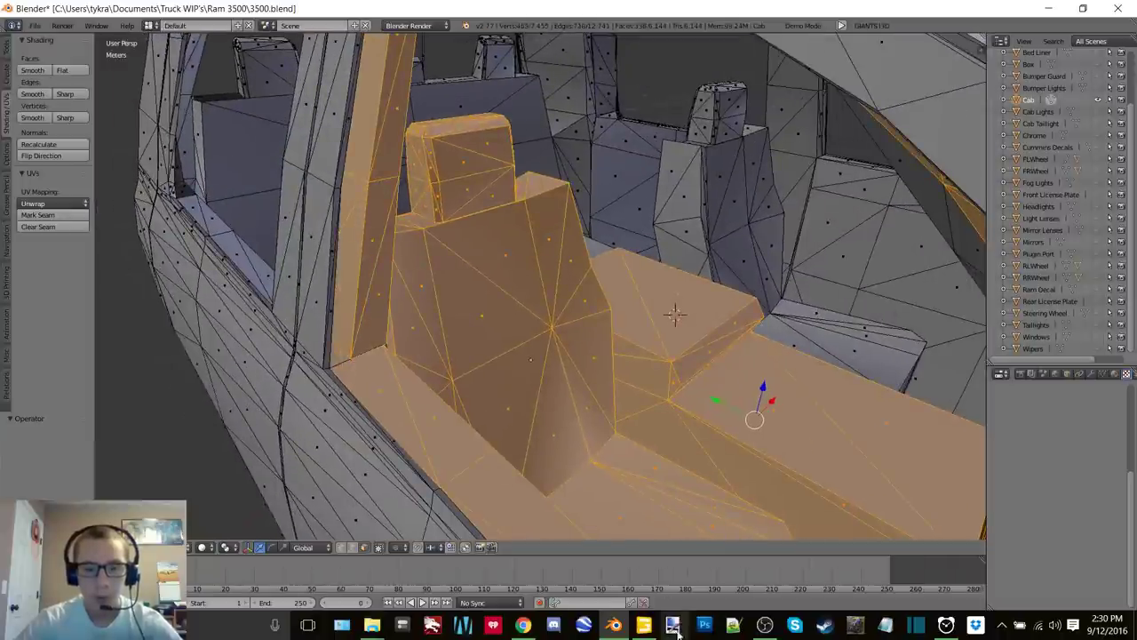
# Check the Cab's interior on the reference model in GIANTS Editor and return to Blender
pyautogui.click(646, 623)
pyautogui.keyDown('alt'); pyautogui.moveTo(556, 367); pyautogui.dragTo(451, 334); pyautogui.keyUp('alt')
pyautogui.click(1048, 8)
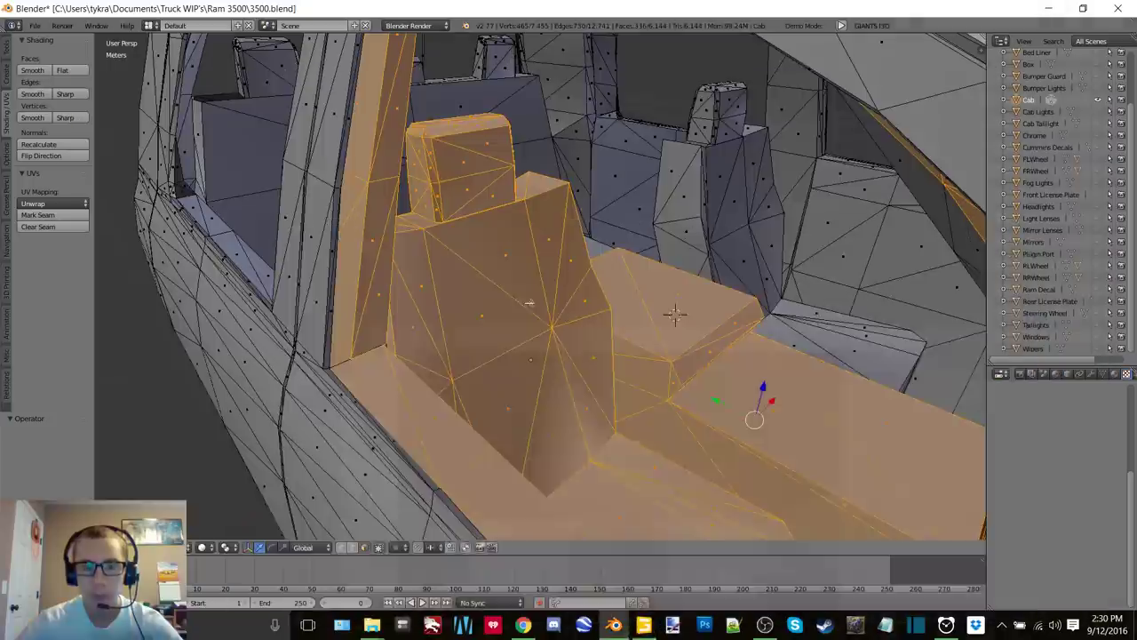
# Add the headliner faces to the selection, from the curved windscreen edge back across the roof's rear section
pyautogui.moveTo(529, 303); pyautogui.dragTo(610, 189, button='middle')
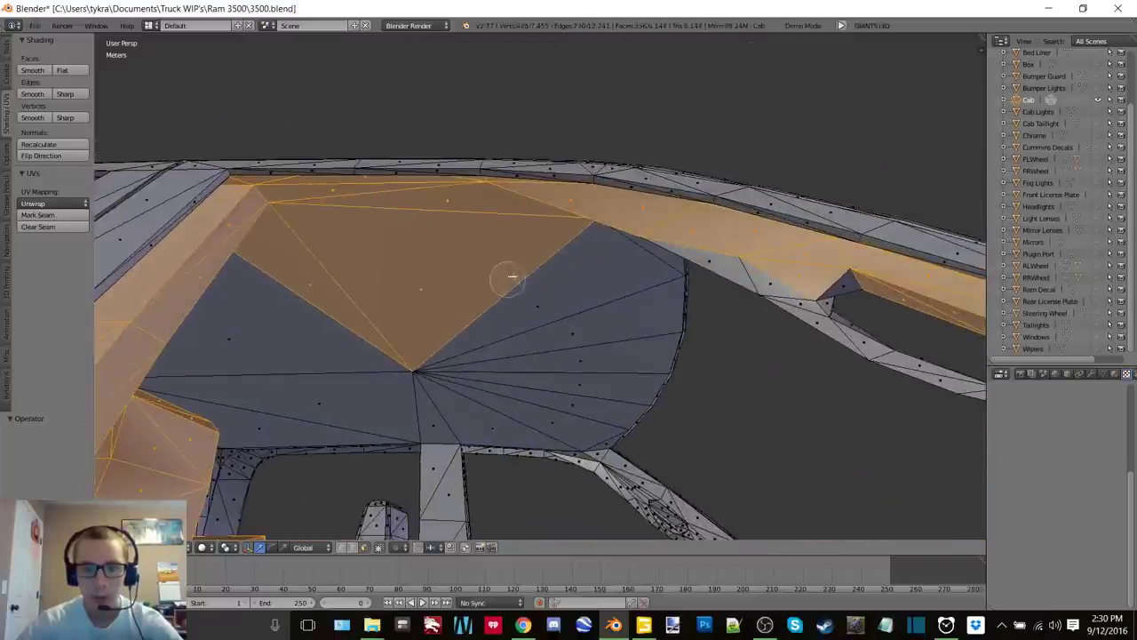
pyautogui.moveTo(512, 277)
pyautogui.mouseDown()
pyautogui.moveTo(620, 260)
pyautogui.moveTo(599, 370)
pyautogui.moveTo(575, 415)
pyautogui.mouseUp()
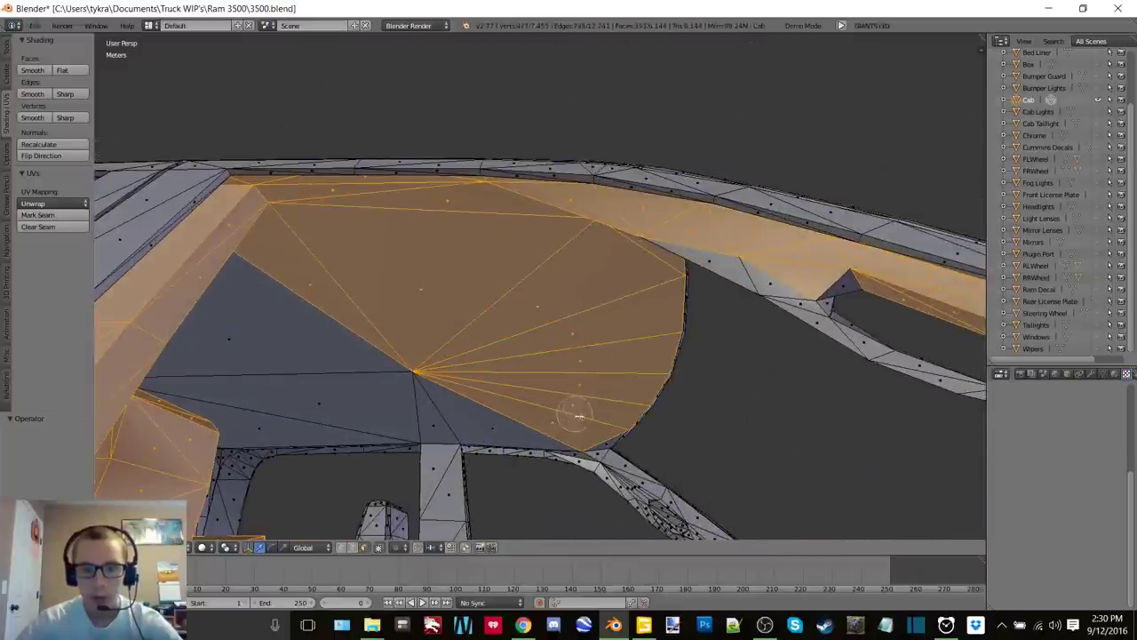
pyautogui.moveTo(484, 420)
pyautogui.mouseDown()
pyautogui.moveTo(364, 414)
pyautogui.moveTo(283, 345)
pyautogui.mouseUp()
pyautogui.moveTo(288, 339)
pyautogui.keyDown('shift'); pyautogui.mouseDown(button='middle')
pyautogui.moveTo(718, 297)
pyautogui.moveTo(556, 337)
pyautogui.moveTo(755, 336)
pyautogui.moveTo(471, 332)
pyautogui.mouseUp(button='middle'); pyautogui.keyUp('shift')
pyautogui.press('c')
pyautogui.moveTo(531, 309); pyautogui.dragTo(683, 189)
pyautogui.moveTo(327, 200)
pyautogui.mouseDown()
pyautogui.moveTo(297, 190)
pyautogui.moveTo(254, 209)
pyautogui.mouseUp()
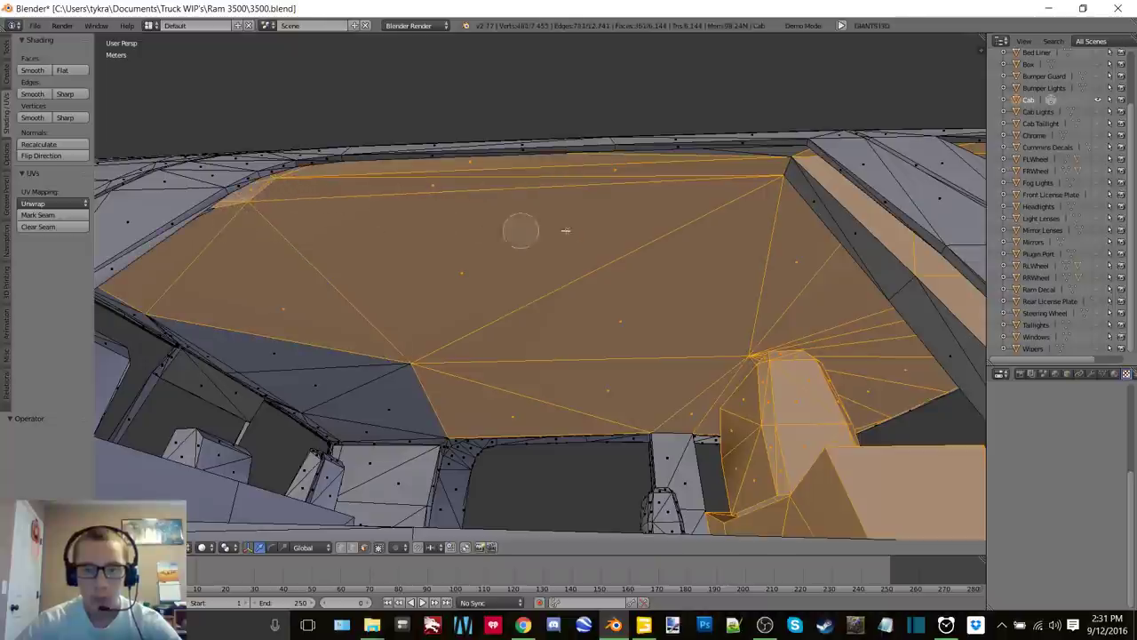
# Add the remaining broad faces of the passenger-side windscreen pillar around its elongated opening to the selection
pyautogui.moveTo(631, 218); pyautogui.dragTo(697, 205, button='middle')
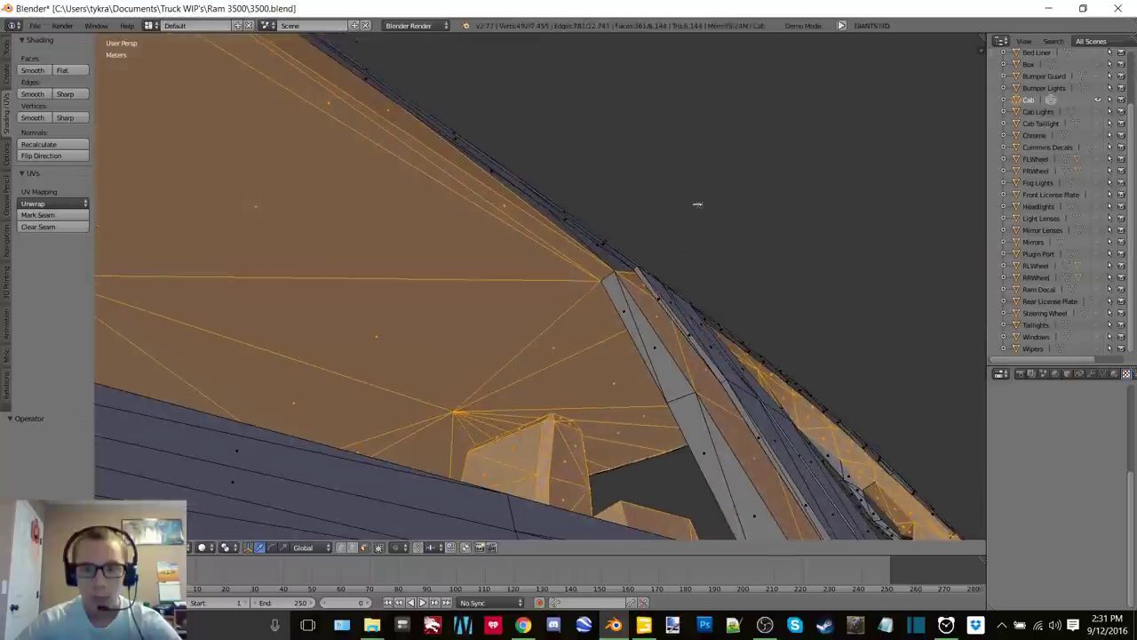
pyautogui.moveTo(594, 280)
pyautogui.mouseDown(button='middle')
pyautogui.moveTo(563, 279)
pyautogui.moveTo(648, 235)
pyautogui.mouseUp(button='middle')
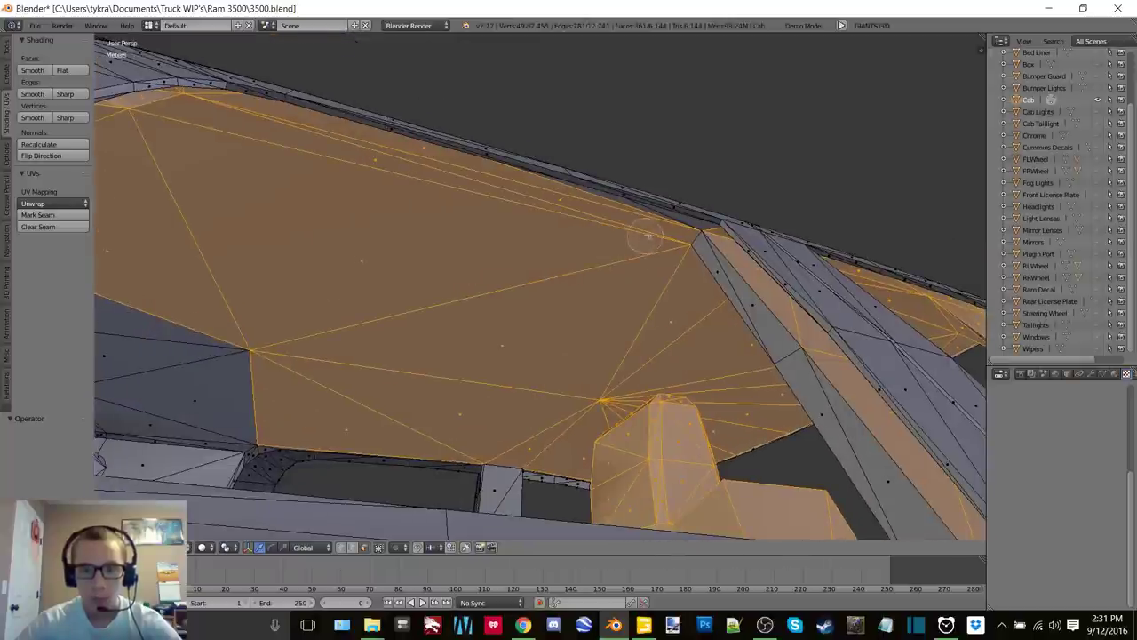
pyautogui.moveTo(570, 289); pyautogui.dragTo(449, 347, button='middle')
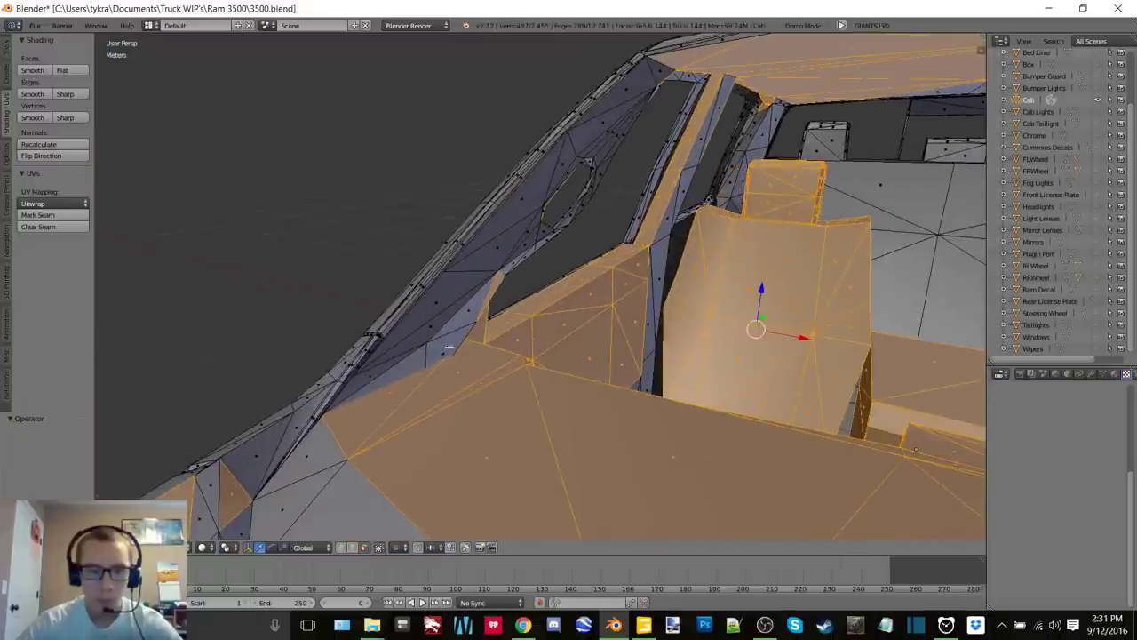
pyautogui.moveTo(397, 379); pyautogui.dragTo(431, 335)
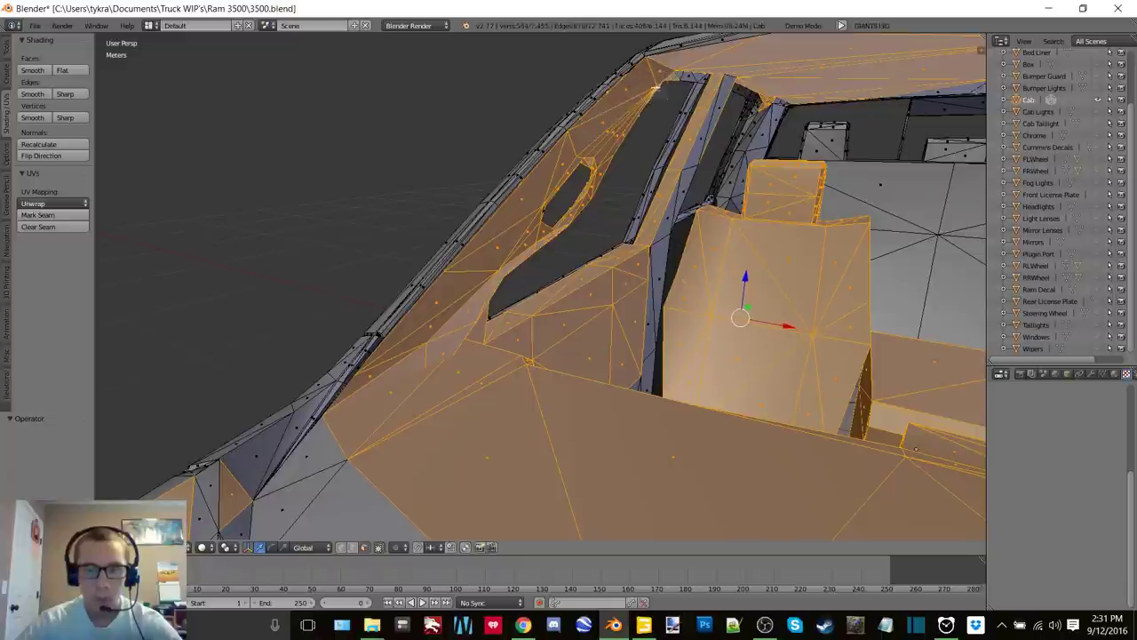
# Add the rim faces along the windscreen pillar's window edge and around its elongated opening to the selection
pyautogui.moveTo(552, 255); pyautogui.dragTo(471, 206, button='middle')
pyautogui.moveTo(592, 254); pyautogui.dragTo(452, 362, button='middle')
pyautogui.scroll(1, 479, 405)
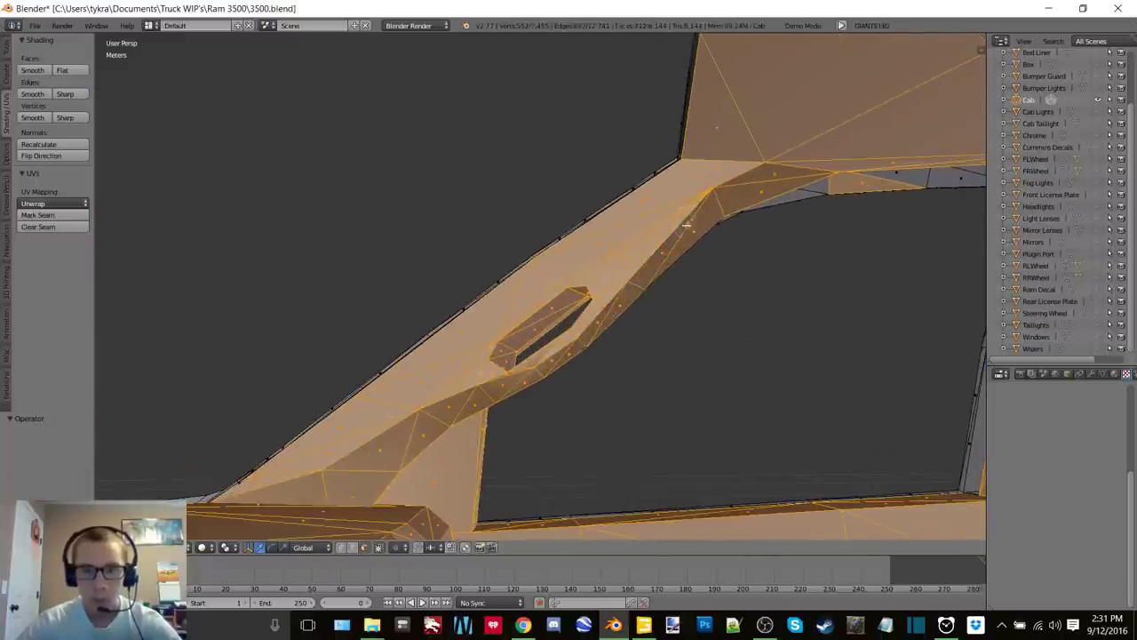
pyautogui.scroll(-2, 675, 244)
pyautogui.moveTo(665, 262); pyautogui.dragTo(662, 342, button='middle')
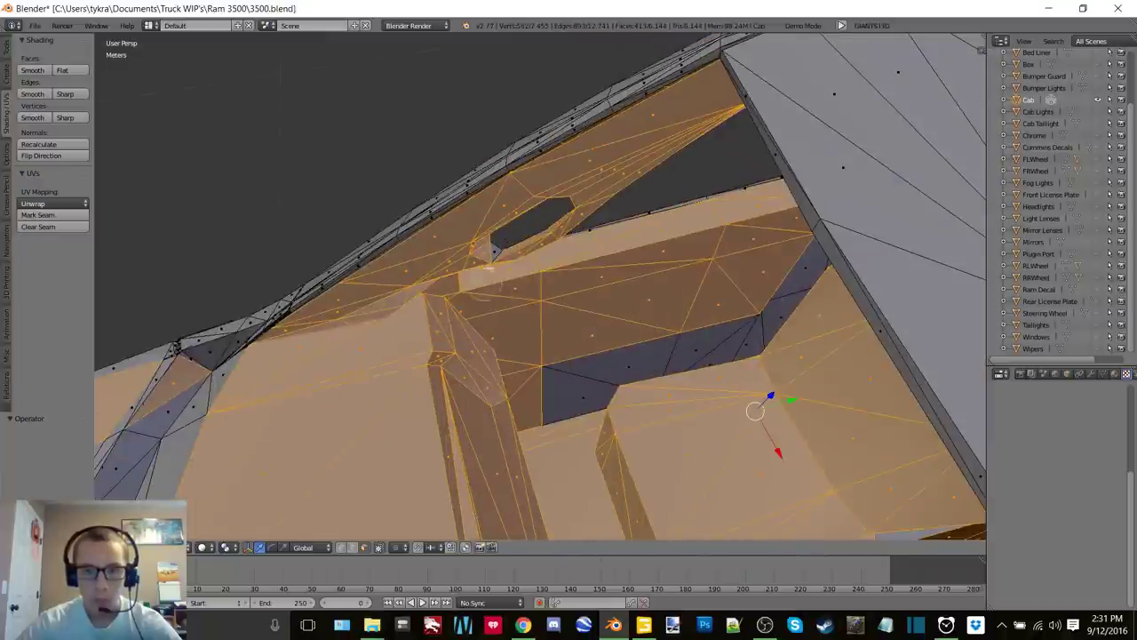
pyautogui.moveTo(468, 348); pyautogui.dragTo(459, 160, button='middle')
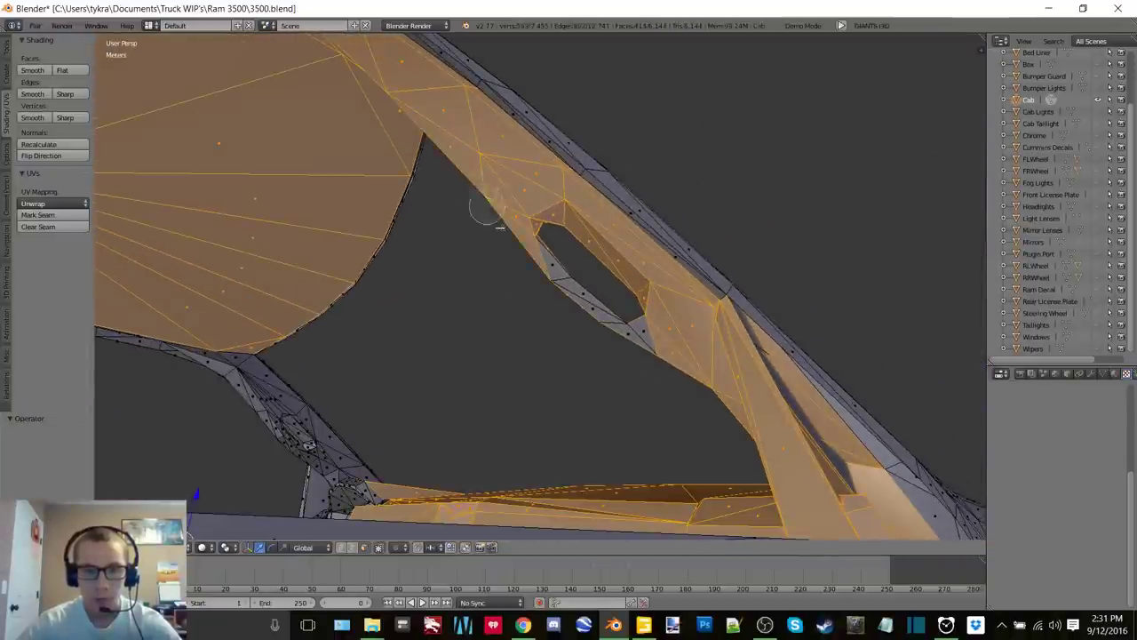
# Add the interior faces of the passenger-side pillar between the front and rear door windows to the selection
pyautogui.moveTo(627, 320); pyautogui.dragTo(231, 319, button='middle')
pyautogui.moveTo(730, 104)
pyautogui.mouseDown()
pyautogui.moveTo(672, 251)
pyautogui.moveTo(639, 439)
pyautogui.mouseUp()
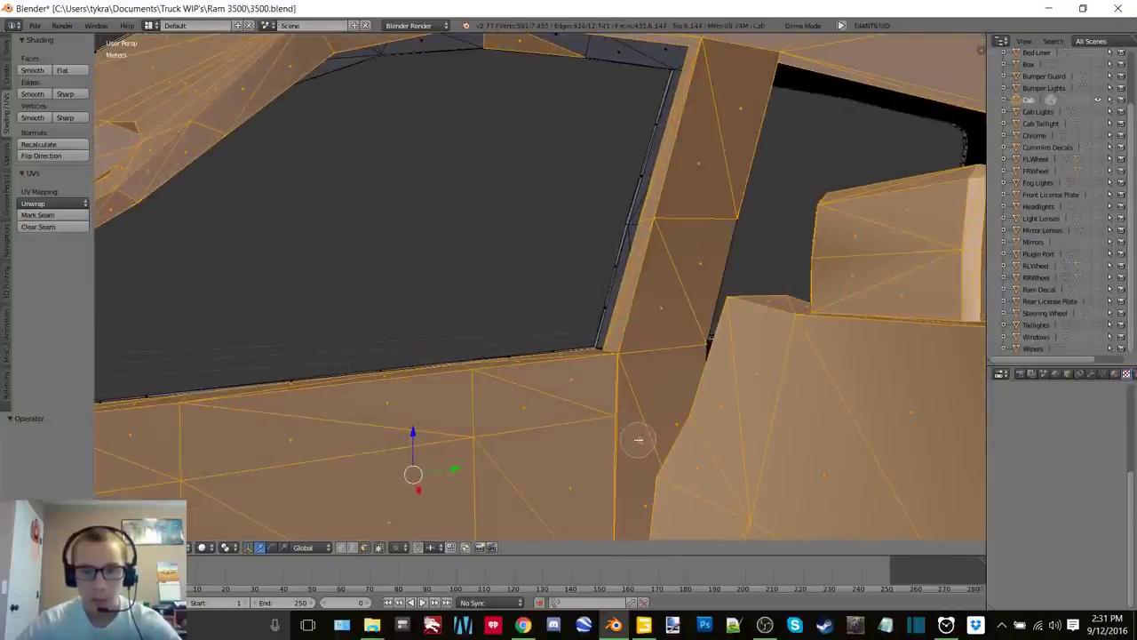
pyautogui.rightClick(640, 439)
# Add the narrow rim faces along the roof edge above the passenger-side front and rear door windows to the selection
pyautogui.moveTo(639, 439); pyautogui.dragTo(531, 279, button='middle')
pyautogui.press('c')
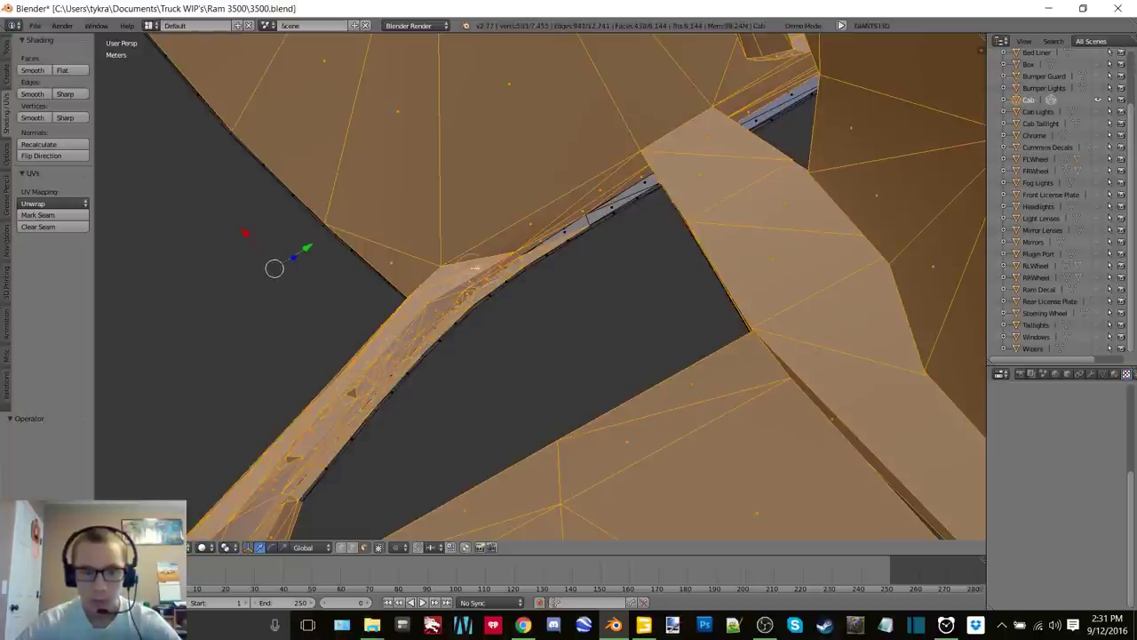
pyautogui.moveTo(536, 280); pyautogui.dragTo(622, 312, button='middle')
pyautogui.press('c')
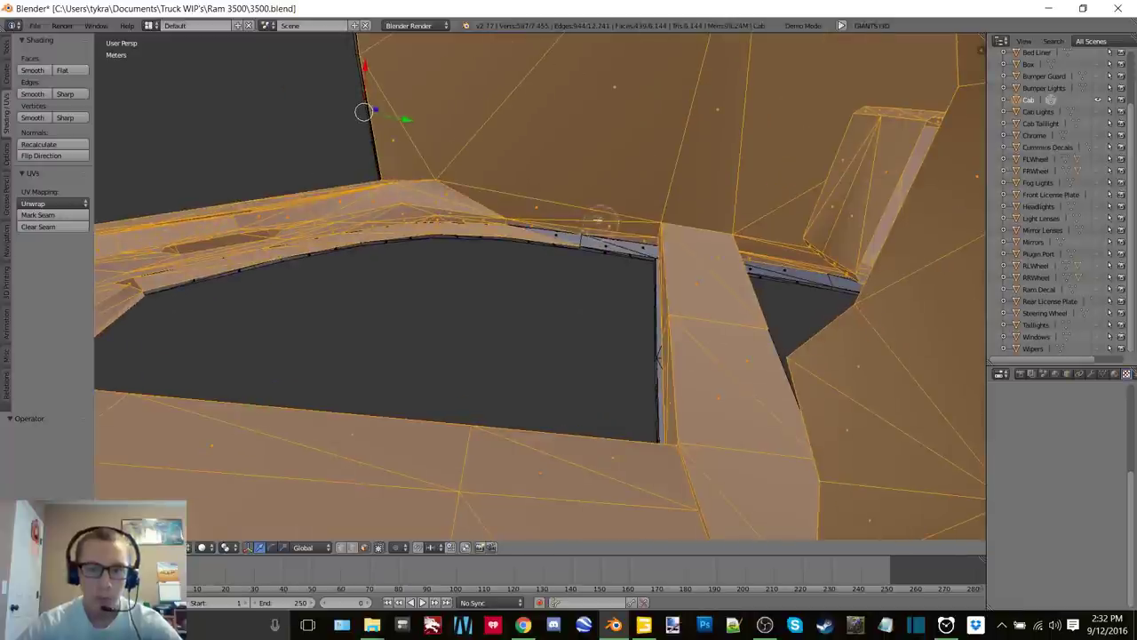
pyautogui.moveTo(659, 276); pyautogui.dragTo(548, 323, button='middle')
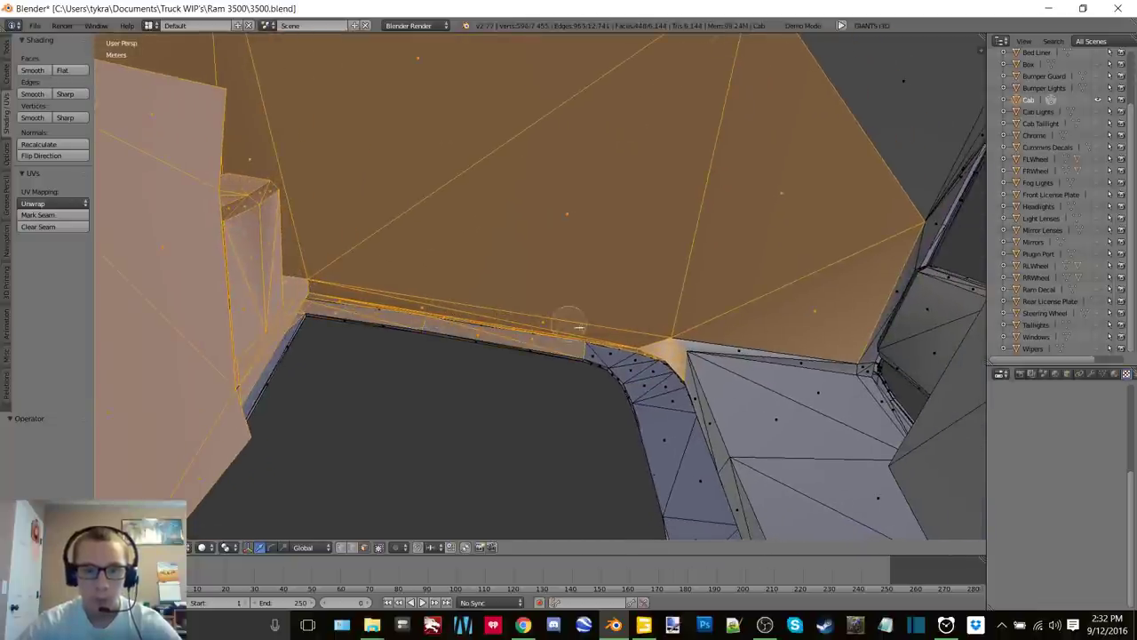
# Add the faces of the passenger-side rear pillar, from the curved upper window corner downwards, to the selection
pyautogui.moveTo(670, 383)
pyautogui.mouseDown(button='middle')
pyautogui.moveTo(630, 401)
pyautogui.moveTo(414, 315)
pyautogui.moveTo(604, 427)
pyautogui.moveTo(603, 274)
pyautogui.moveTo(533, 262)
pyautogui.moveTo(726, 310)
pyautogui.moveTo(722, 291)
pyautogui.mouseUp(button='middle')
pyautogui.press('c')
pyautogui.moveTo(713, 153)
pyautogui.mouseDown()
pyautogui.moveTo(646, 272)
pyautogui.moveTo(604, 432)
pyautogui.moveTo(604, 482)
pyautogui.mouseUp()
pyautogui.rightClick(605, 482)
# Add the faces around the rear side window's lower corner and along its sill to the selection
pyautogui.moveTo(604, 482)
pyautogui.mouseDown(button='middle')
pyautogui.moveTo(685, 223)
pyautogui.moveTo(571, 283)
pyautogui.moveTo(649, 282)
pyautogui.moveTo(541, 297)
pyautogui.moveTo(498, 289)
pyautogui.mouseUp(button='middle')
pyautogui.scroll(2, 497, 289)
pyautogui.press('c')
pyautogui.moveTo(697, 377)
pyautogui.mouseDown()
pyautogui.moveTo(702, 395)
pyautogui.moveTo(681, 412)
pyautogui.moveTo(677, 391)
pyautogui.mouseUp()
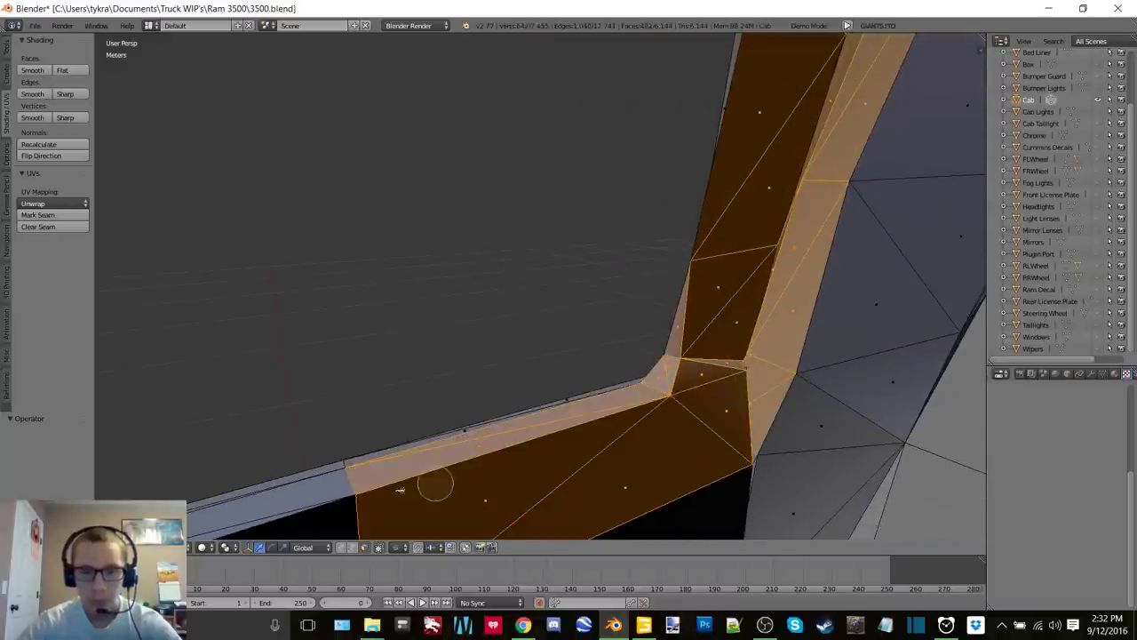
pyautogui.moveTo(399, 490); pyautogui.dragTo(346, 507)
pyautogui.rightClick(321, 514)
# Add the lower middle-pillar faces and the adjoining rear door panel faces behind the passenger seat to the selection
pyautogui.moveTo(524, 349)
pyautogui.mouseDown(button='middle')
pyautogui.moveTo(391, 391)
pyautogui.moveTo(466, 360)
pyautogui.mouseUp(button='middle')
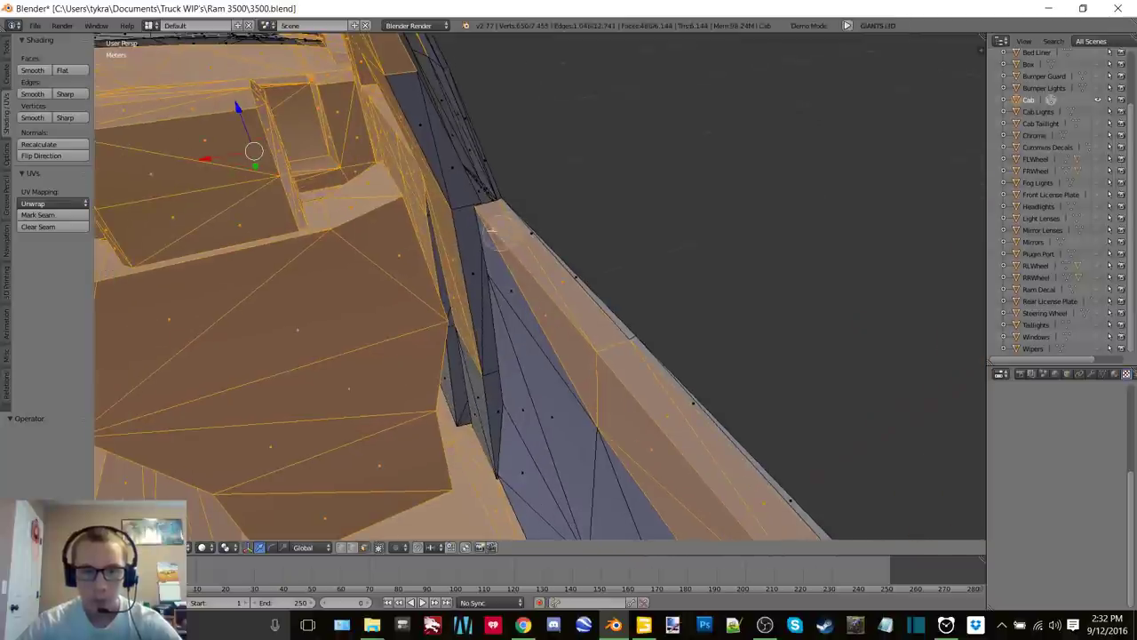
pyautogui.moveTo(494, 229); pyautogui.dragTo(477, 217)
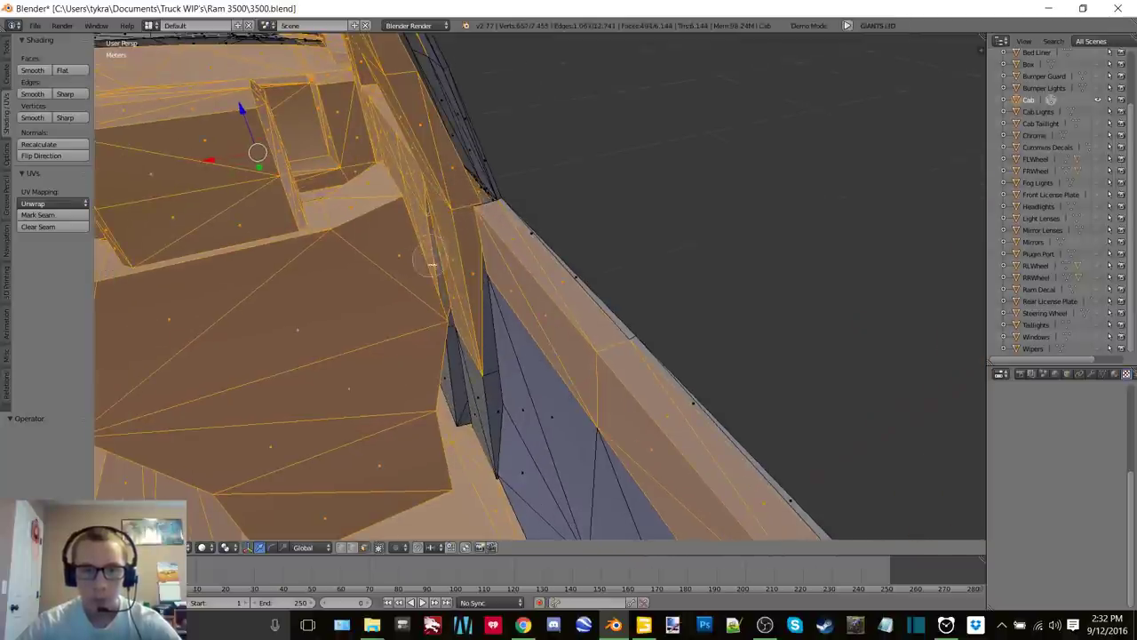
pyautogui.moveTo(504, 453); pyautogui.dragTo(523, 364)
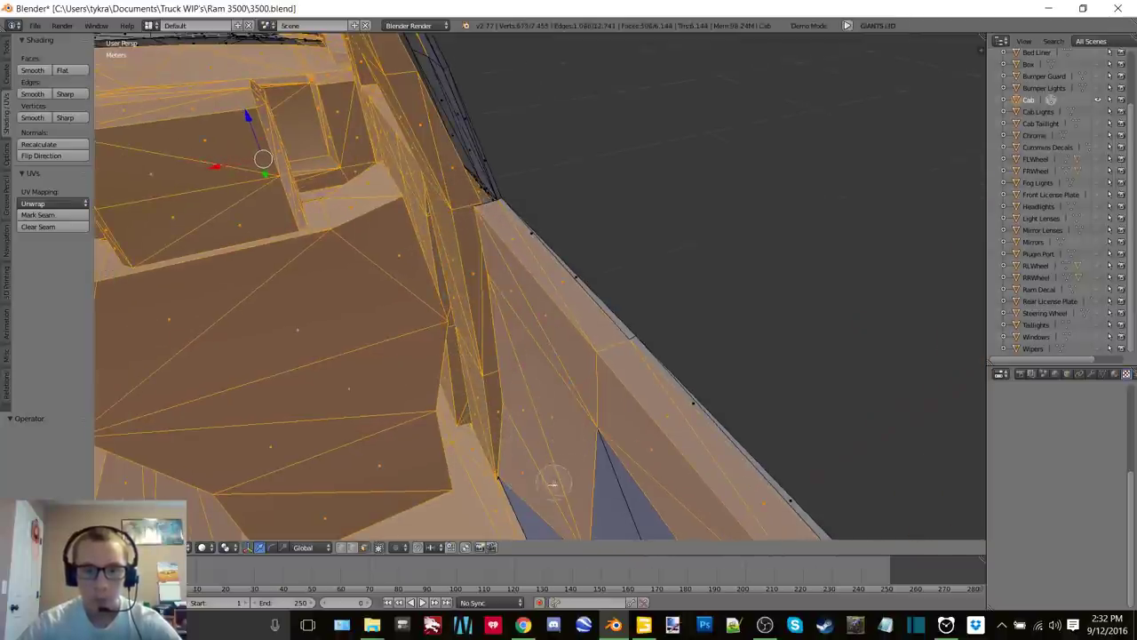
pyautogui.rightClick(509, 483)
pyautogui.moveTo(526, 364)
pyautogui.mouseDown(button='middle')
pyautogui.moveTo(545, 322)
pyautogui.moveTo(386, 66)
pyautogui.moveTo(346, 75)
pyautogui.moveTo(787, 333)
pyautogui.moveTo(655, 151)
pyautogui.moveTo(326, 363)
pyautogui.moveTo(416, 322)
pyautogui.mouseUp(button='middle')
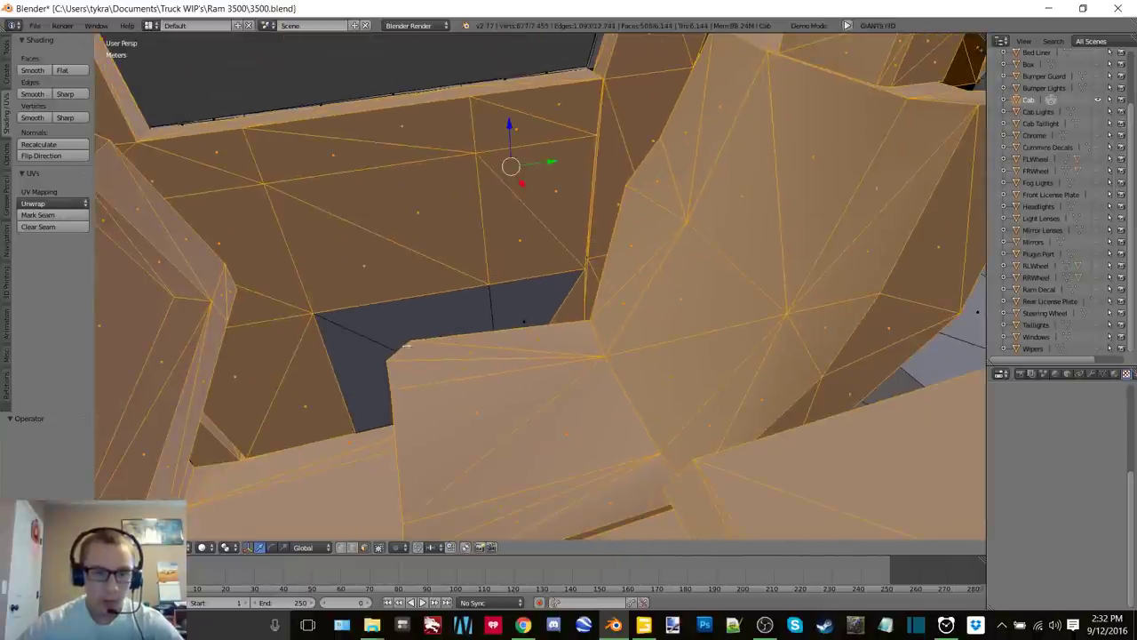
# Add the driver-side dashboard faces around the instrument recess, steering column and dashboard underside to the selection
pyautogui.moveTo(539, 286); pyautogui.dragTo(392, 249, button='middle')
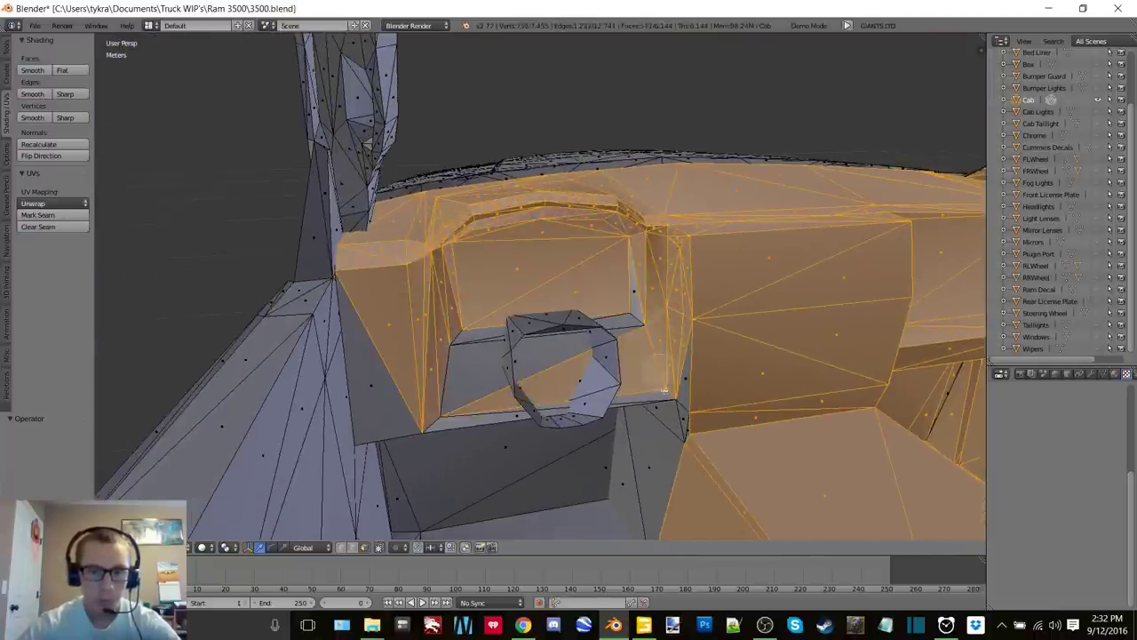
pyautogui.moveTo(665, 391)
pyautogui.mouseDown()
pyautogui.moveTo(636, 420)
pyautogui.moveTo(543, 418)
pyautogui.mouseUp()
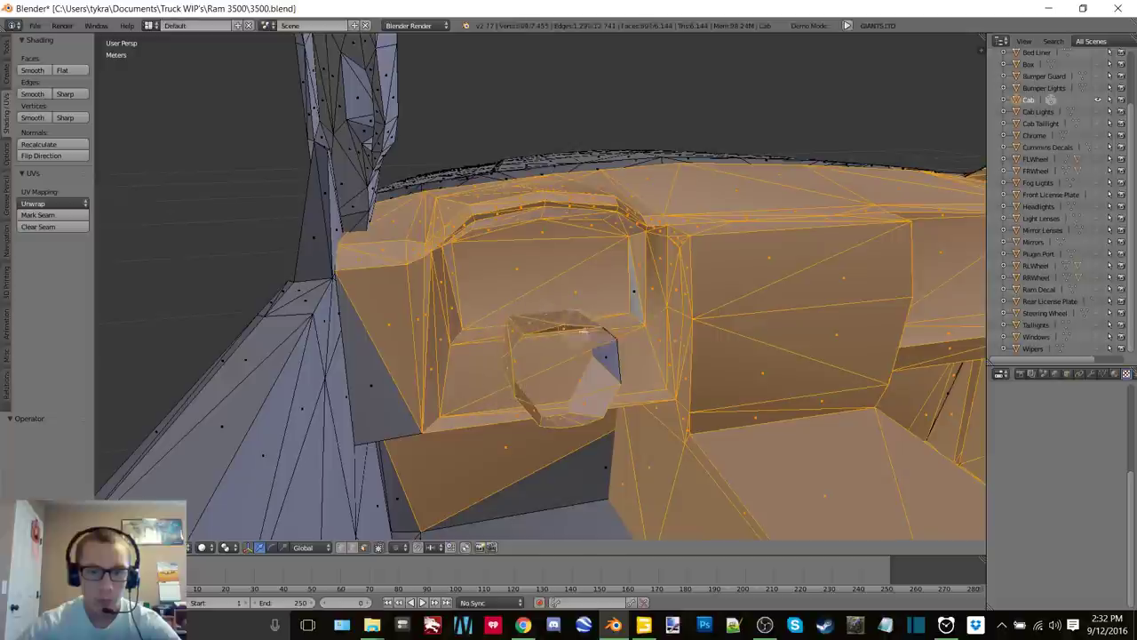
pyautogui.moveTo(633, 279); pyautogui.dragTo(418, 289, button='middle')
pyautogui.moveTo(417, 288); pyautogui.dragTo(676, 333)
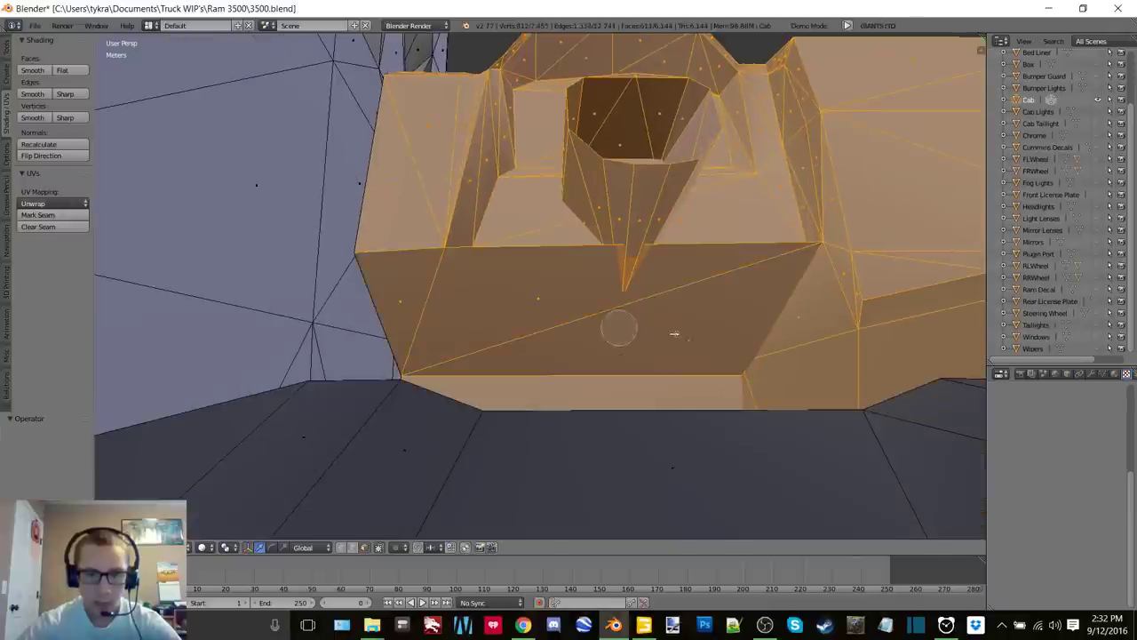
pyautogui.press('Escape')
# Add the driver's footwell faces below the dashboard, including its narrow side wall and sloping floor, to the selection
pyautogui.moveTo(666, 261)
pyautogui.mouseDown(button='middle')
pyautogui.moveTo(612, 404)
pyautogui.moveTo(572, 424)
pyautogui.mouseUp(button='middle')
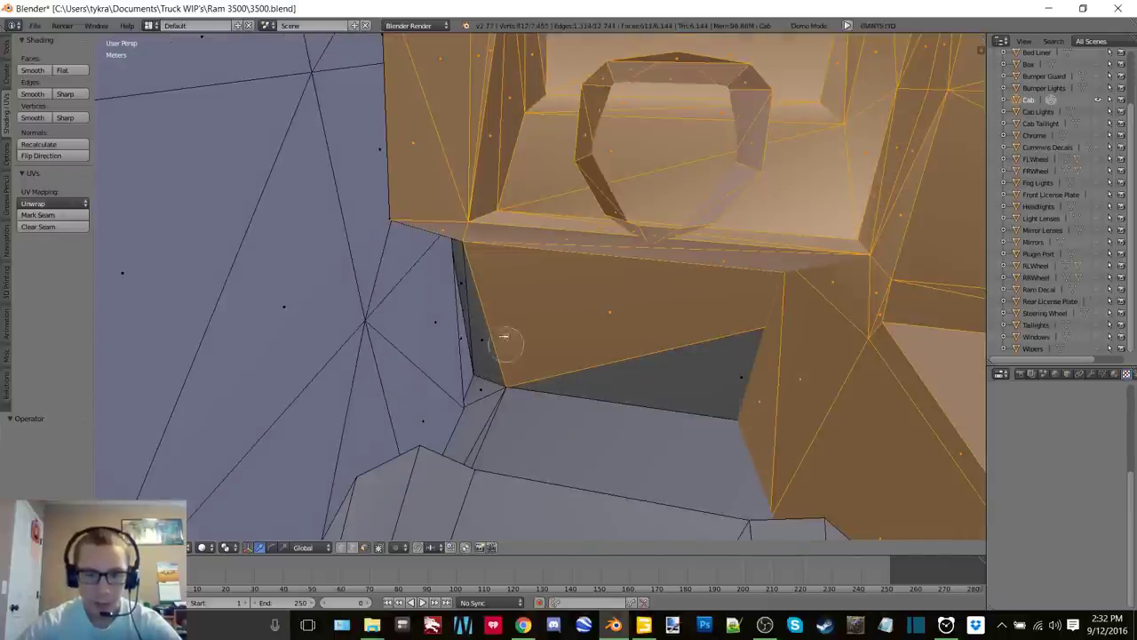
pyautogui.press('l')
pyautogui.press('l')
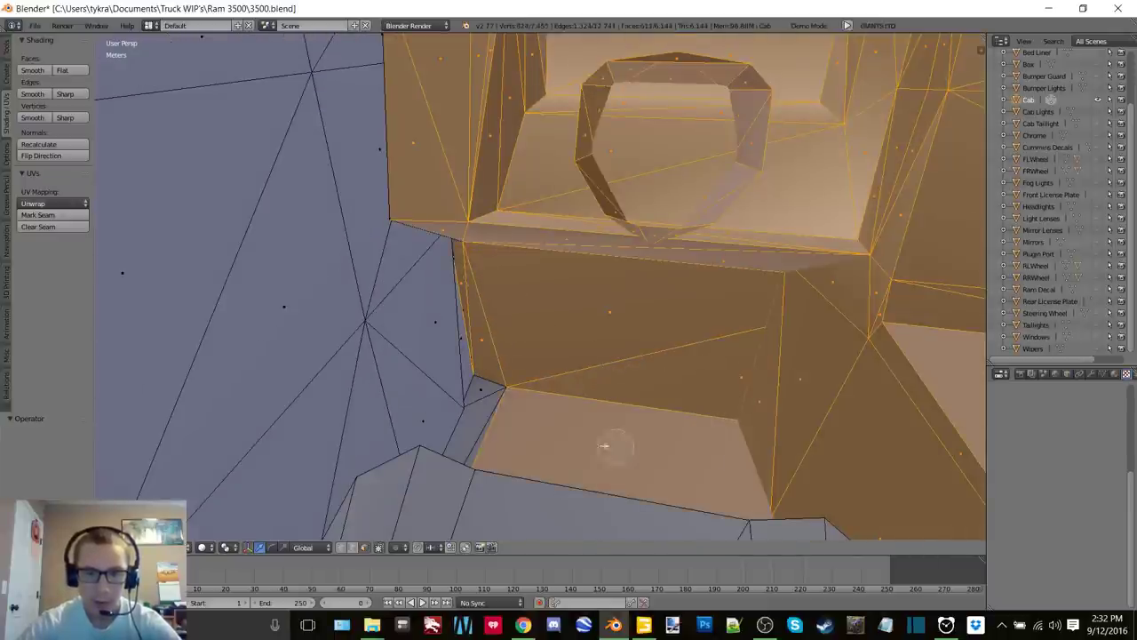
# Add the top, front and side faces of the driver's seat cushion to the selection
pyautogui.moveTo(610, 359); pyautogui.dragTo(392, 431, button='middle')
pyautogui.press('l')
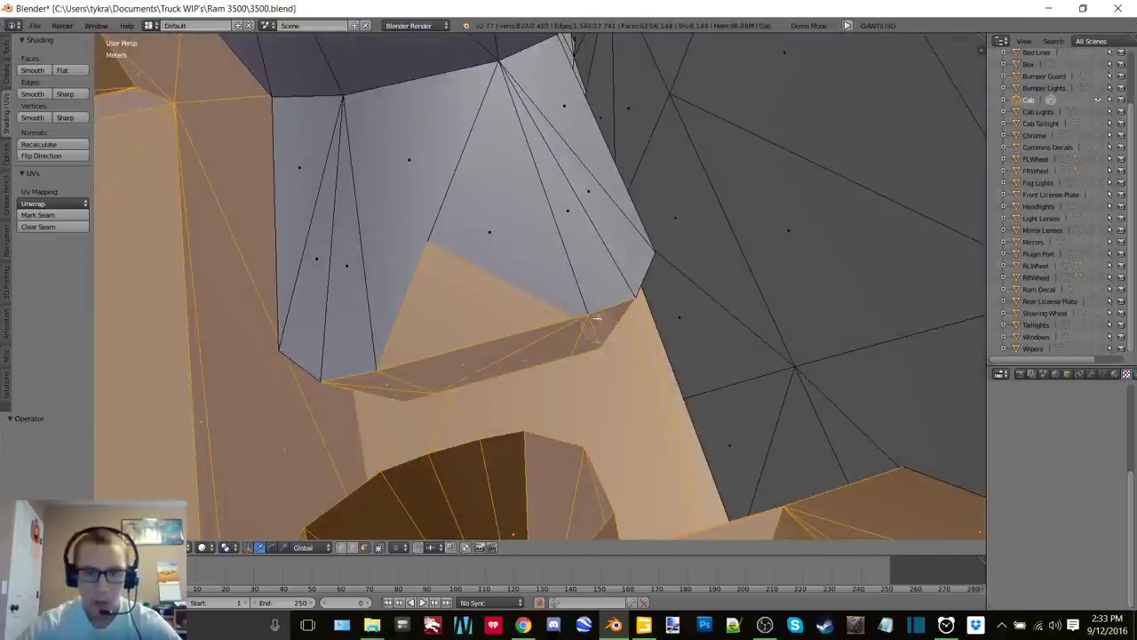
pyautogui.press('l')
pyautogui.press('l')
pyautogui.press('l')
pyautogui.moveTo(300, 196)
pyautogui.mouseDown(button='middle')
pyautogui.moveTo(467, 257)
pyautogui.moveTo(317, 393)
pyautogui.moveTo(350, 304)
pyautogui.moveTo(361, 307)
pyautogui.mouseUp(button='middle')
pyautogui.press('c')
pyautogui.moveTo(410, 411); pyautogui.dragTo(463, 466)
pyautogui.moveTo(364, 313); pyautogui.dragTo(282, 269)
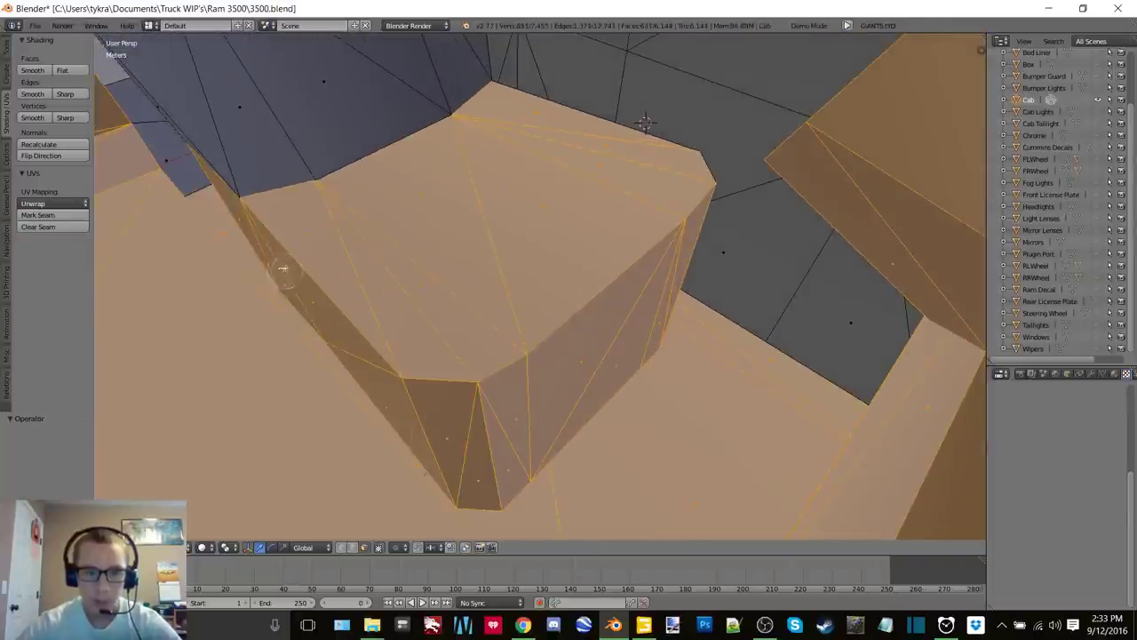
pyautogui.moveTo(254, 215); pyautogui.dragTo(300, 137)
# Add the front faces of the driver's seat backrest, from the cushion upwards, to the selection
pyautogui.moveTo(434, 133)
pyautogui.mouseDown(button='middle')
pyautogui.moveTo(503, 274)
pyautogui.moveTo(435, 231)
pyautogui.mouseUp(button='middle')
pyautogui.press('c')
pyautogui.moveTo(482, 231)
pyautogui.mouseDown()
pyautogui.moveTo(594, 233)
pyautogui.moveTo(610, 99)
pyautogui.moveTo(434, 104)
pyautogui.mouseUp()
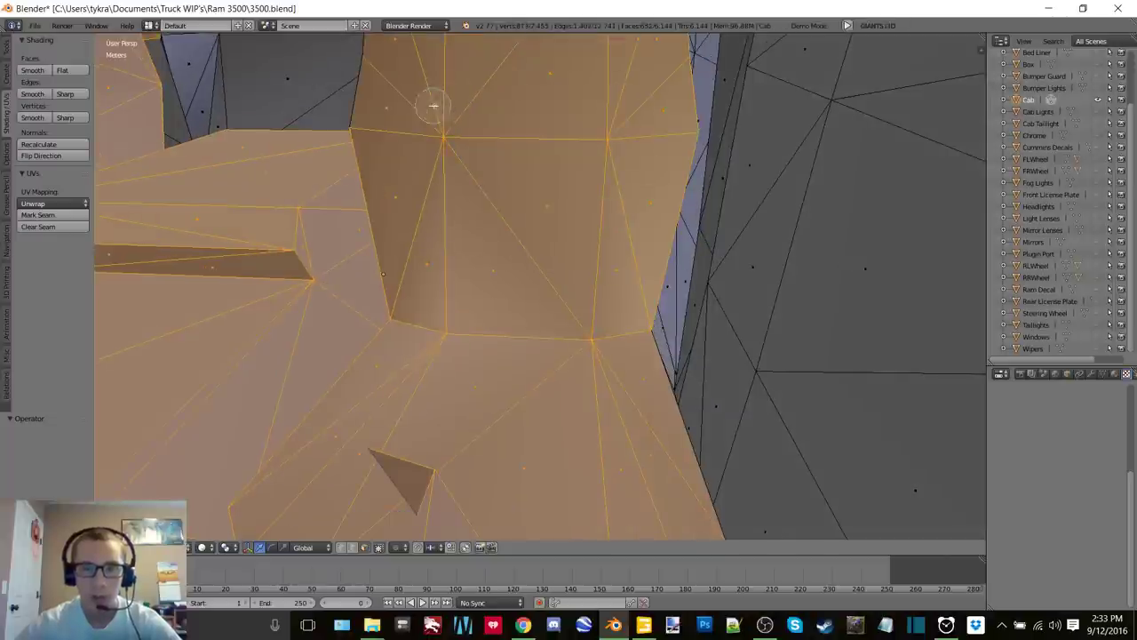
pyautogui.rightClick(435, 104)
# Add the front, top and rear faces of the driver's seat headrest to the selection
pyautogui.moveTo(437, 242)
pyautogui.mouseDown(button='middle')
pyautogui.moveTo(438, 282)
pyautogui.moveTo(505, 407)
pyautogui.mouseUp(button='middle')
pyautogui.moveTo(511, 283); pyautogui.dragTo(529, 326, button='middle')
pyautogui.press('c')
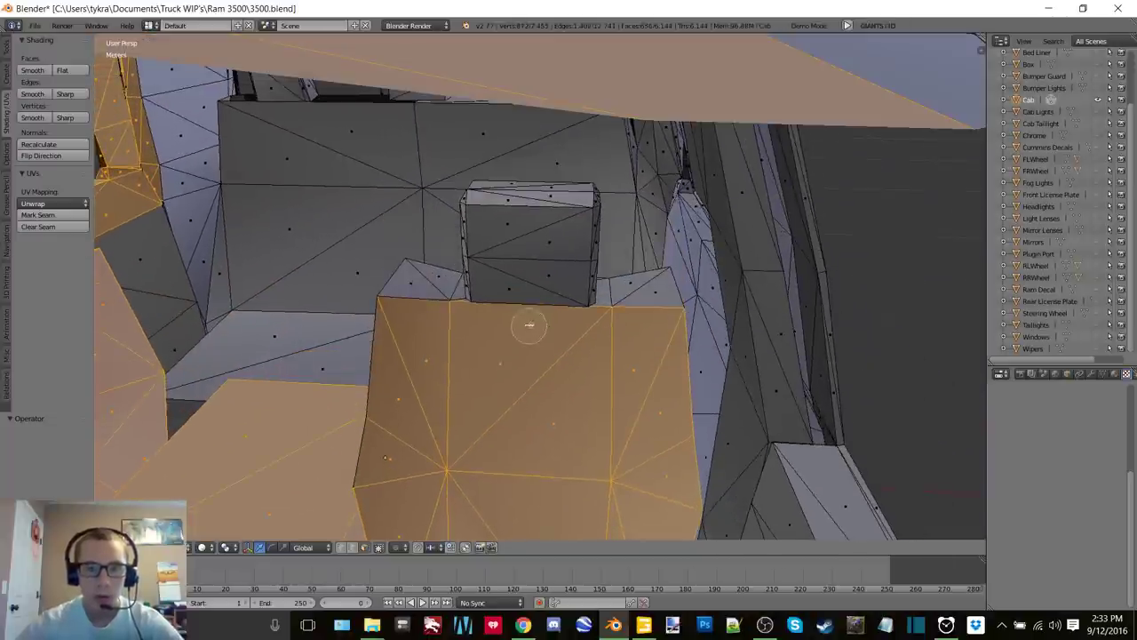
pyautogui.moveTo(529, 326); pyautogui.dragTo(518, 226)
pyautogui.moveTo(518, 204); pyautogui.dragTo(478, 404, button='middle')
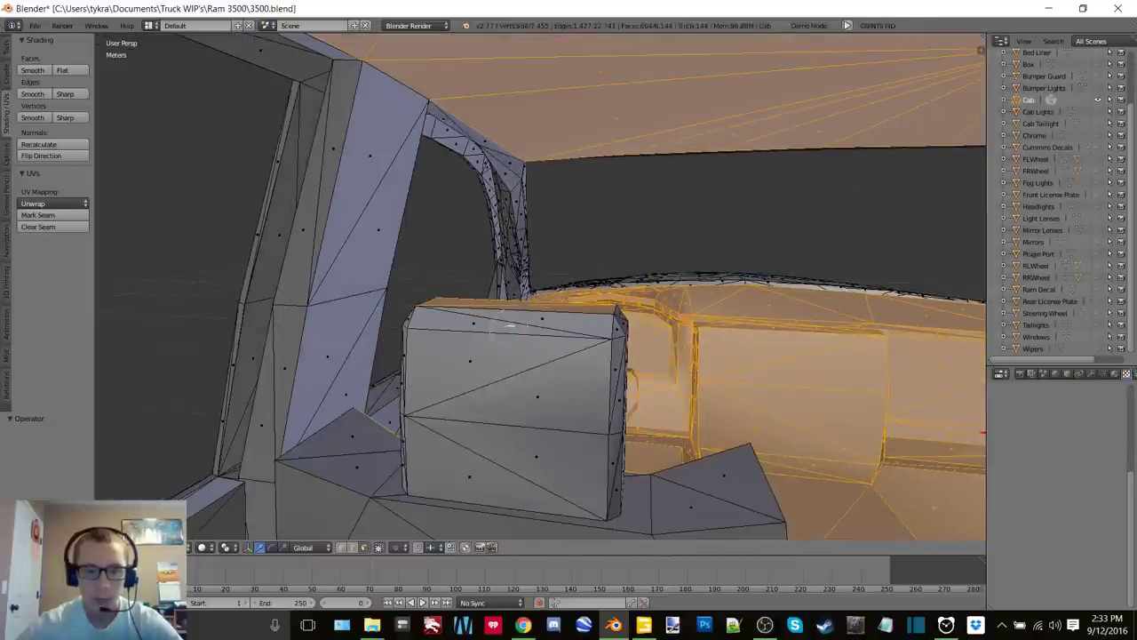
pyautogui.press('c')
pyautogui.moveTo(510, 326); pyautogui.dragTo(484, 461)
# Add the rear faces of the driver's seat, from the backrest's top edge down to the floor, to the selection
pyautogui.moveTo(542, 451); pyautogui.dragTo(537, 429, button='middle')
pyautogui.scroll(-2, 538, 428)
pyautogui.press('c')
pyautogui.moveTo(530, 439); pyautogui.dragTo(467, 419)
pyautogui.moveTo(573, 449); pyautogui.dragTo(622, 439)
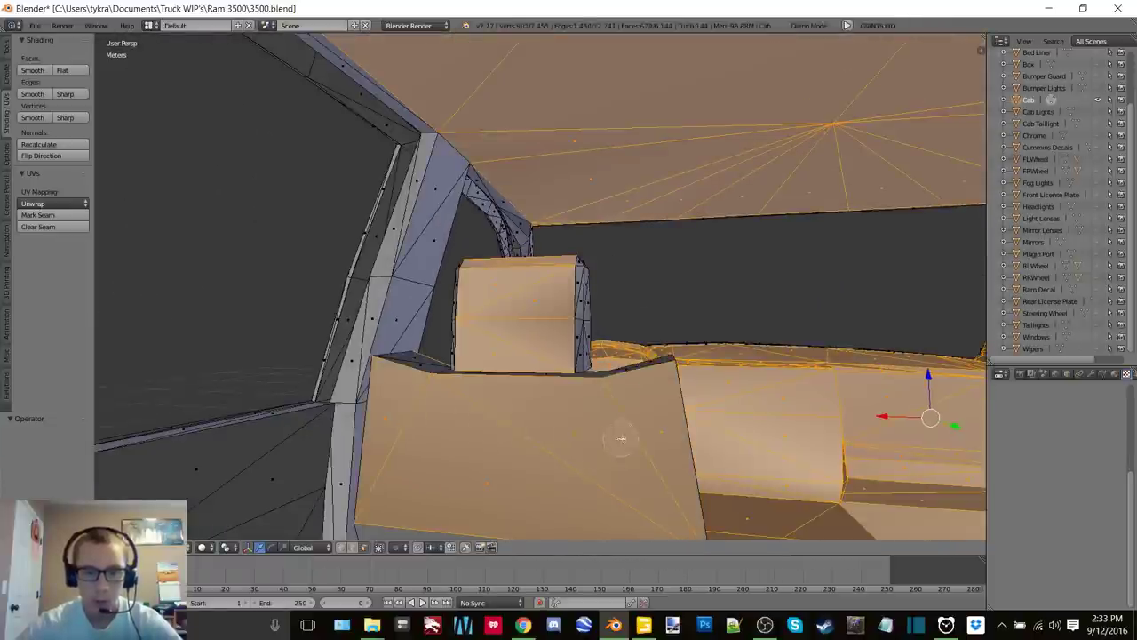
pyautogui.keyDown('shift'); pyautogui.moveTo(533, 441); pyautogui.dragTo(573, 315, button='middle'); pyautogui.keyUp('shift')
pyautogui.press('c')
pyautogui.moveTo(574, 314); pyautogui.dragTo(575, 494)
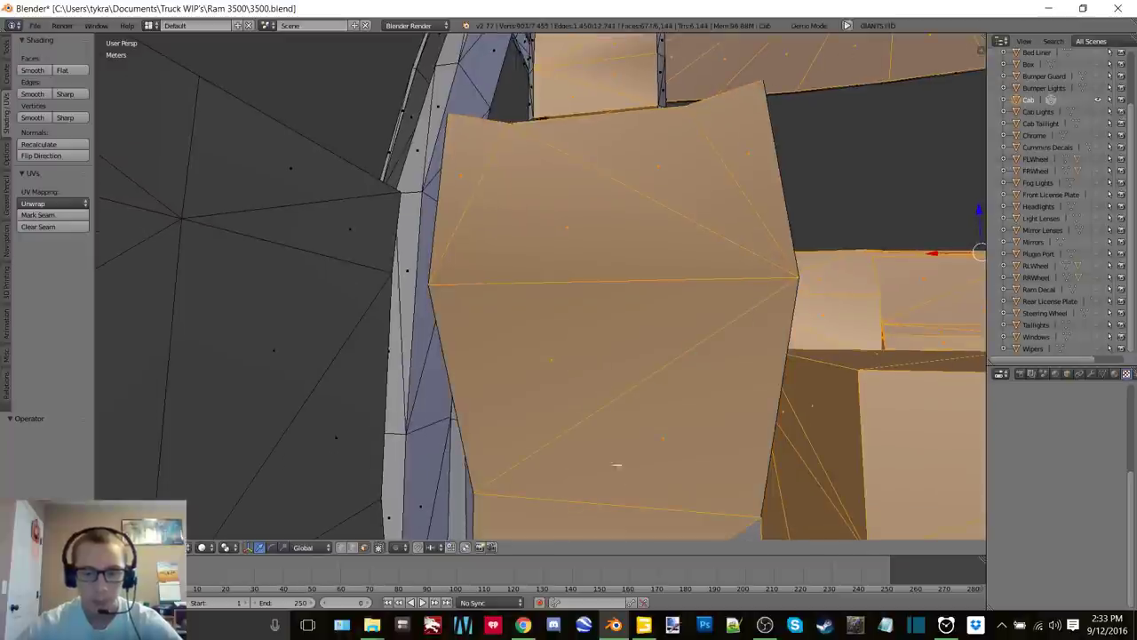
pyautogui.moveTo(616, 464)
pyautogui.mouseDown(button='middle')
pyautogui.moveTo(554, 294)
pyautogui.moveTo(574, 294)
pyautogui.moveTo(503, 436)
pyautogui.mouseUp(button='middle')
pyautogui.press('c')
pyautogui.moveTo(502, 436); pyautogui.dragTo(586, 330)
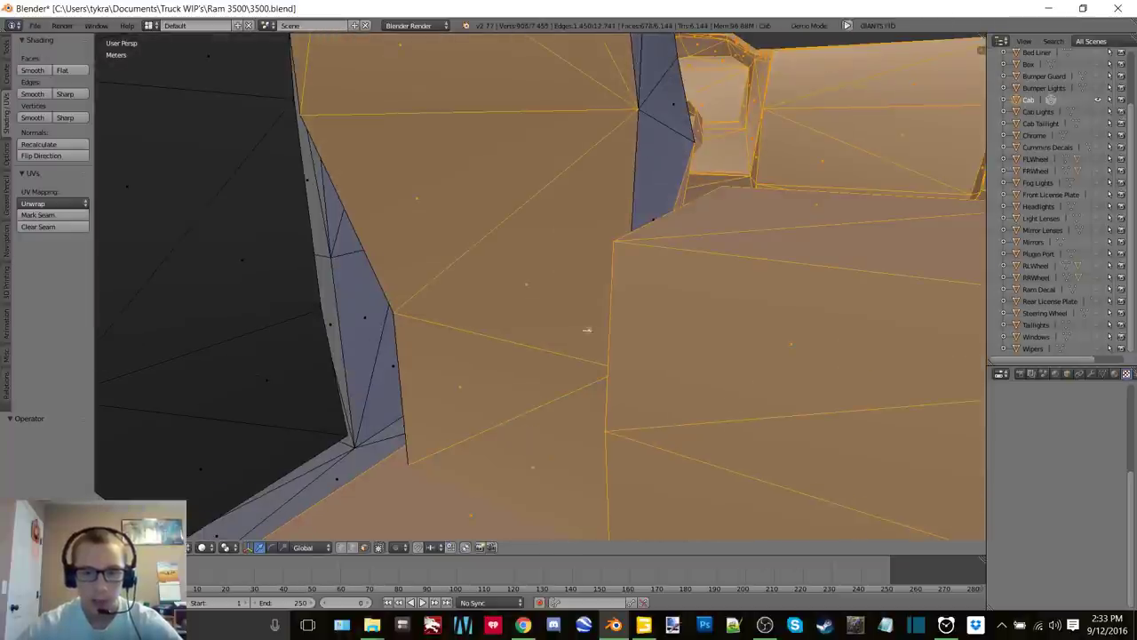
pyautogui.moveTo(586, 329); pyautogui.dragTo(577, 363, button='middle')
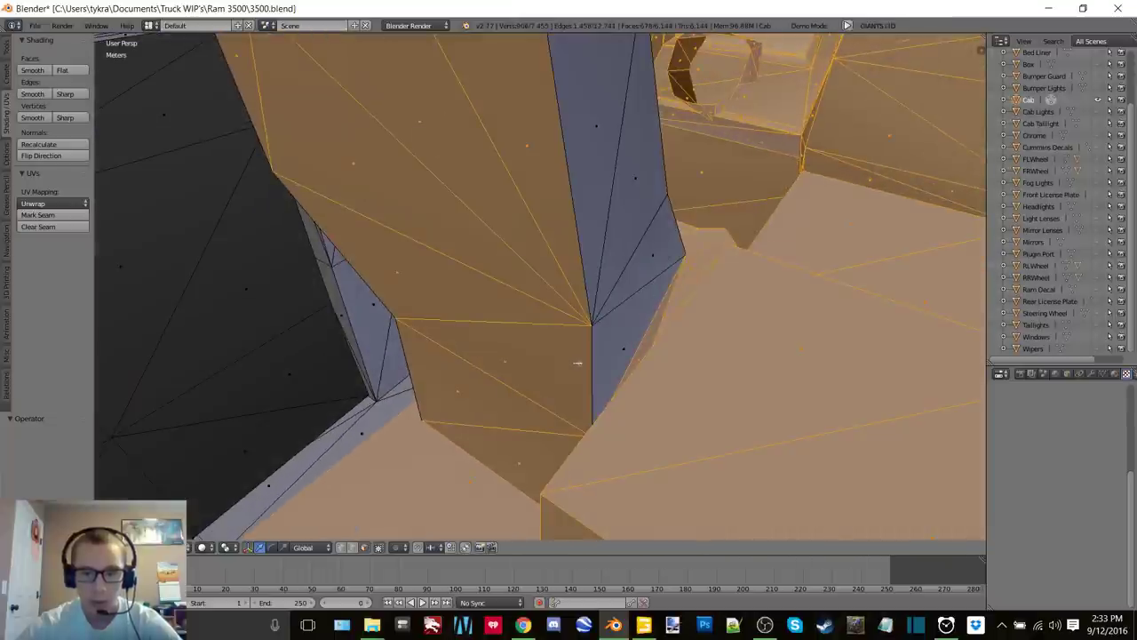
# Add the inboard side faces of the driver's seat, next to the centre console, to the selection
pyautogui.press('c')
pyautogui.moveTo(593, 395)
pyautogui.mouseDown()
pyautogui.moveTo(633, 288)
pyautogui.moveTo(629, 223)
pyautogui.mouseUp()
pyautogui.rightClick(618, 210)
# Add the driver's seat backrest's top faces and the headrest's inboard side faces to the selection
pyautogui.moveTo(619, 210); pyautogui.dragTo(401, 398, button='middle')
pyautogui.press('c')
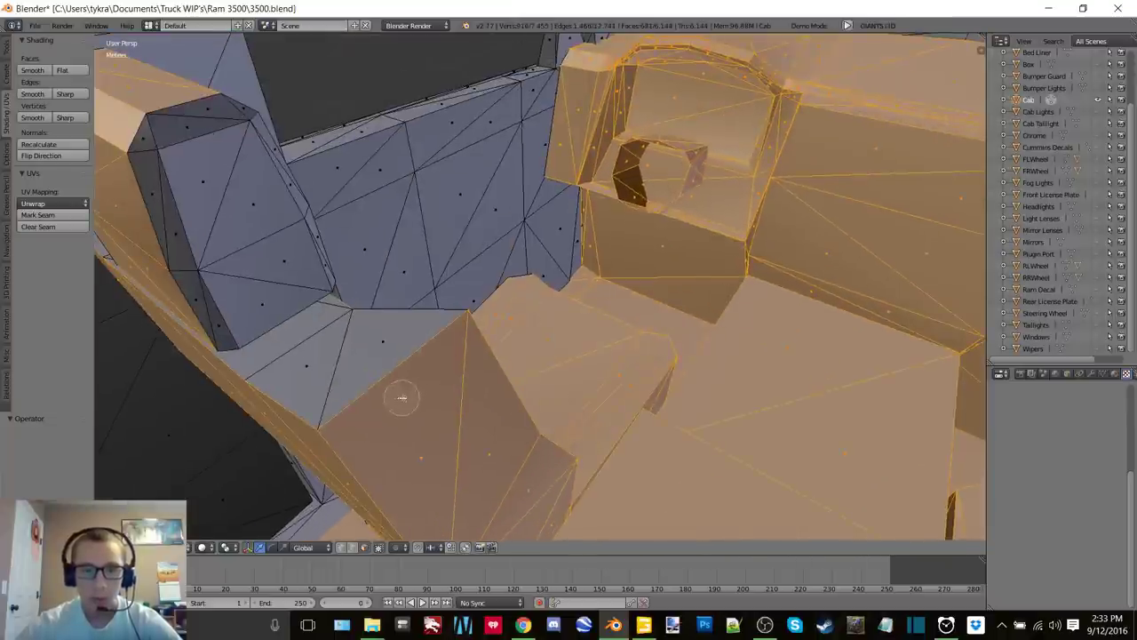
pyautogui.moveTo(401, 397); pyautogui.dragTo(176, 248)
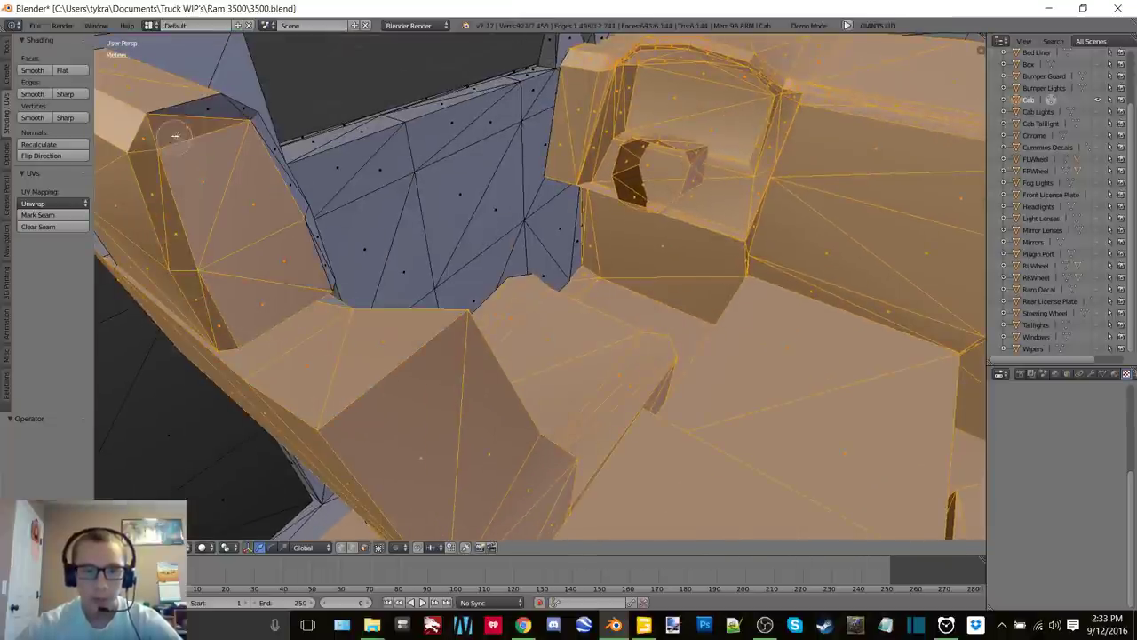
pyautogui.moveTo(530, 264); pyautogui.dragTo(546, 328, button='middle')
pyautogui.scroll(2, 538, 408)
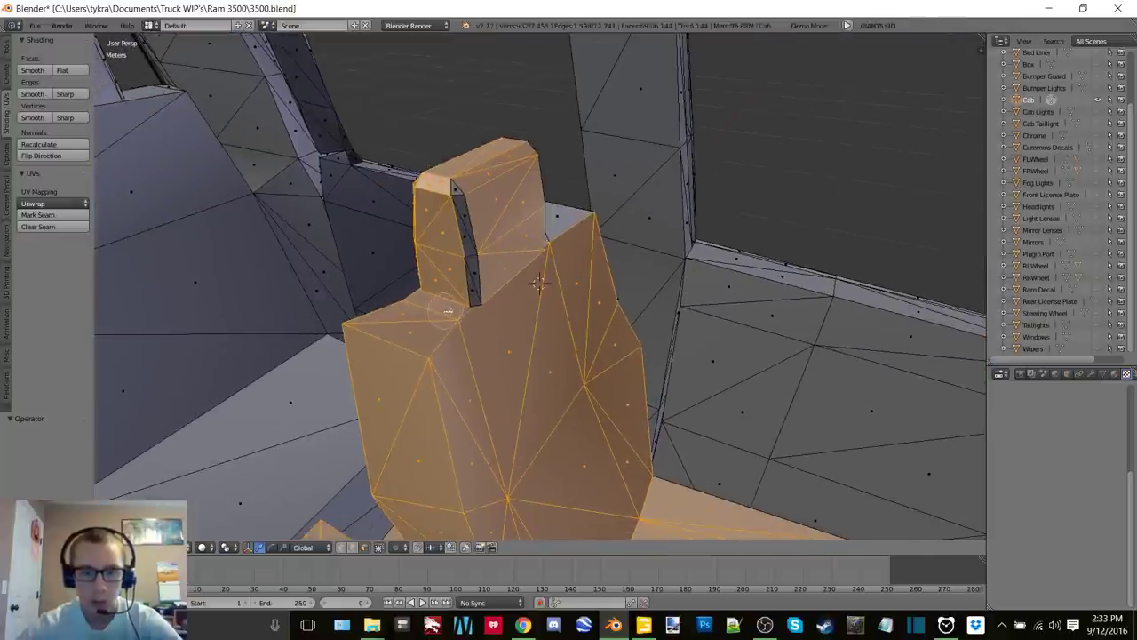
# Add the remaining headrest edge faces and the door-side faces of the driver's seat to the selection
pyautogui.moveTo(539, 283); pyautogui.dragTo(304, 278, button='middle')
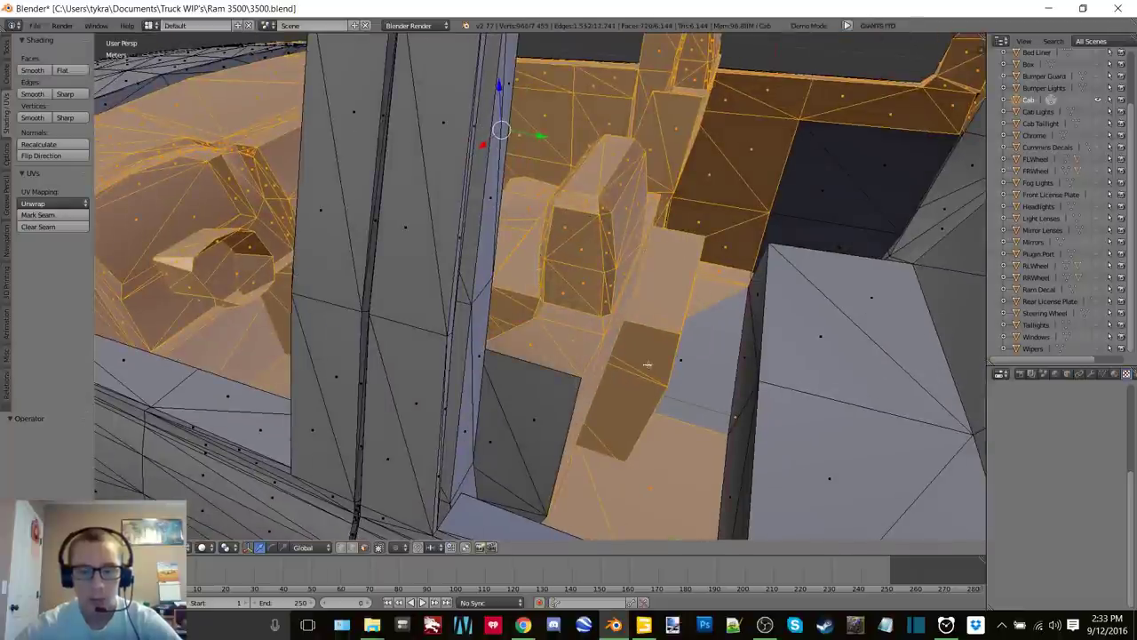
pyautogui.moveTo(658, 219); pyautogui.dragTo(460, 238, button='middle')
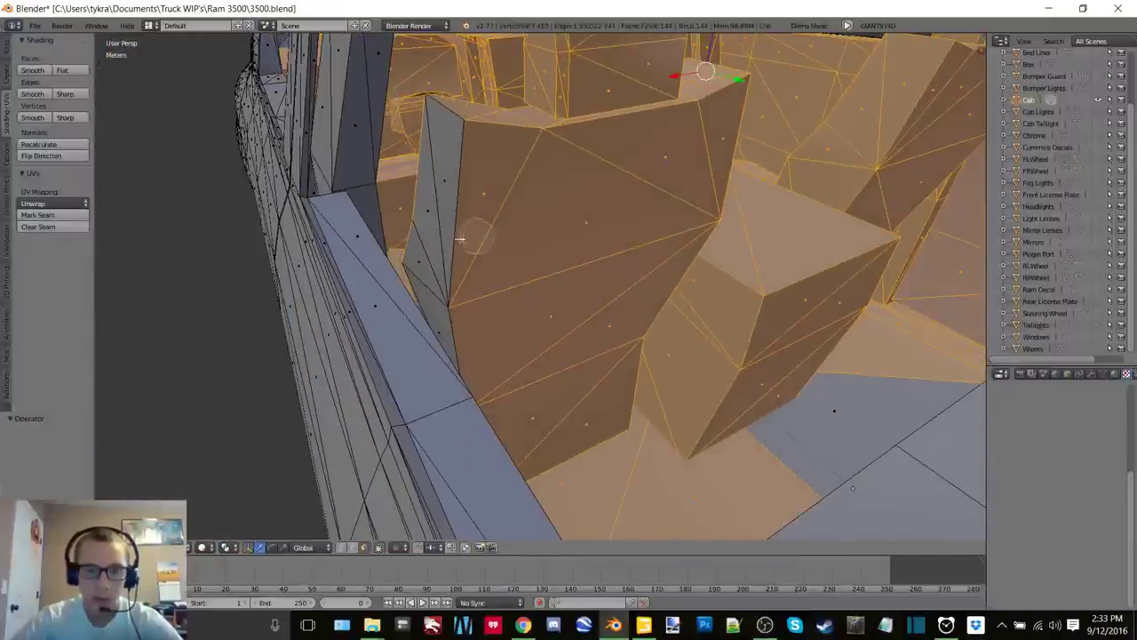
pyautogui.moveTo(543, 246); pyautogui.dragTo(526, 281, button='middle')
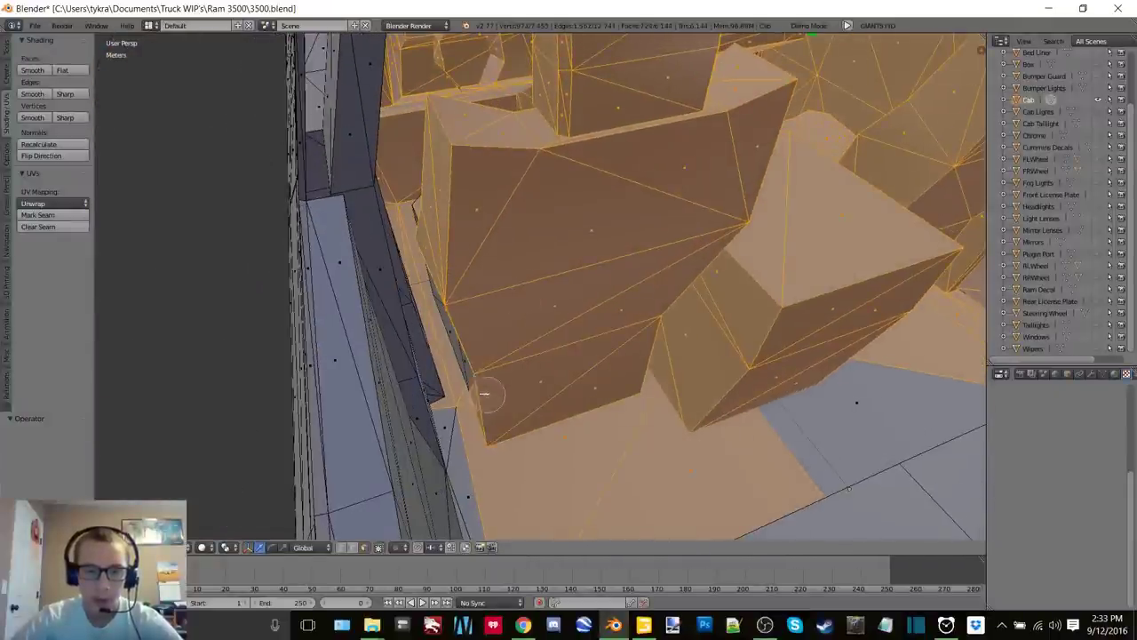
# Add the driver's door panel faces and the sill strip along its window to the selection
pyautogui.moveTo(447, 260); pyautogui.dragTo(566, 213, button='middle')
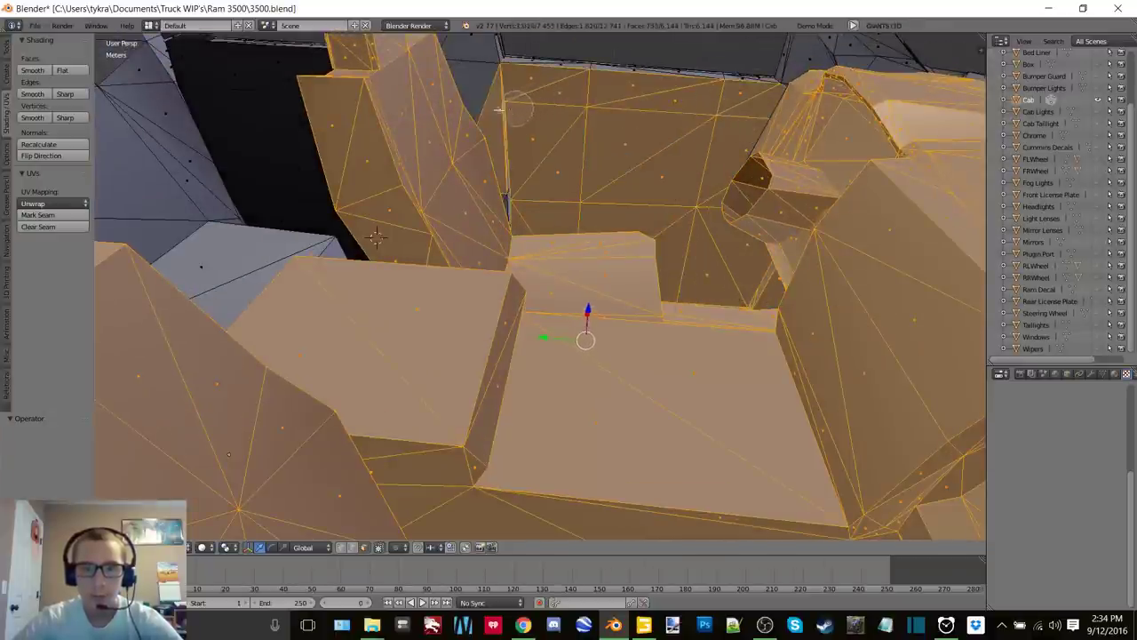
pyautogui.moveTo(574, 139); pyautogui.dragTo(613, 333, button='middle')
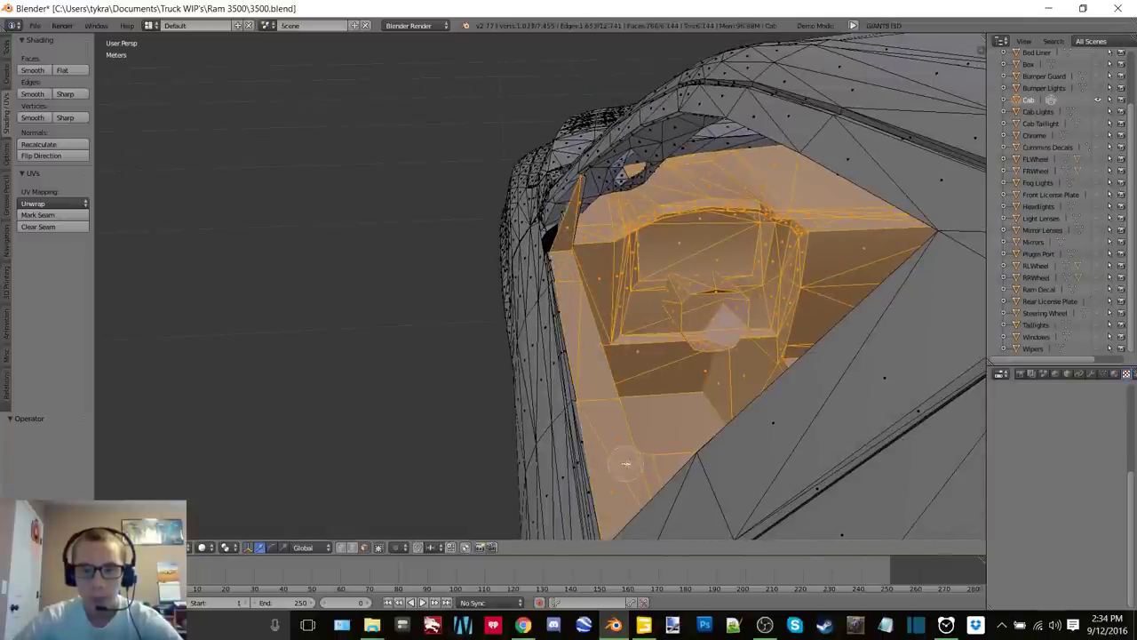
# Add the corner trim and inner faces of the driver-side A-pillar to the selection
pyautogui.moveTo(626, 463); pyautogui.dragTo(549, 301, button='middle')
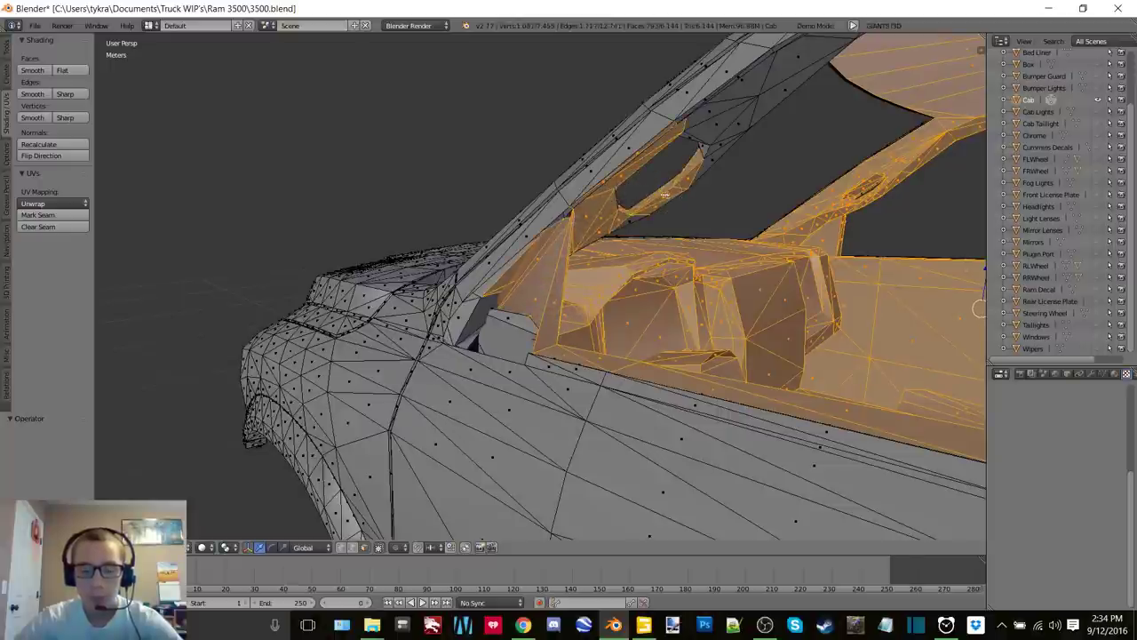
pyautogui.moveTo(665, 195); pyautogui.dragTo(508, 250, button='middle')
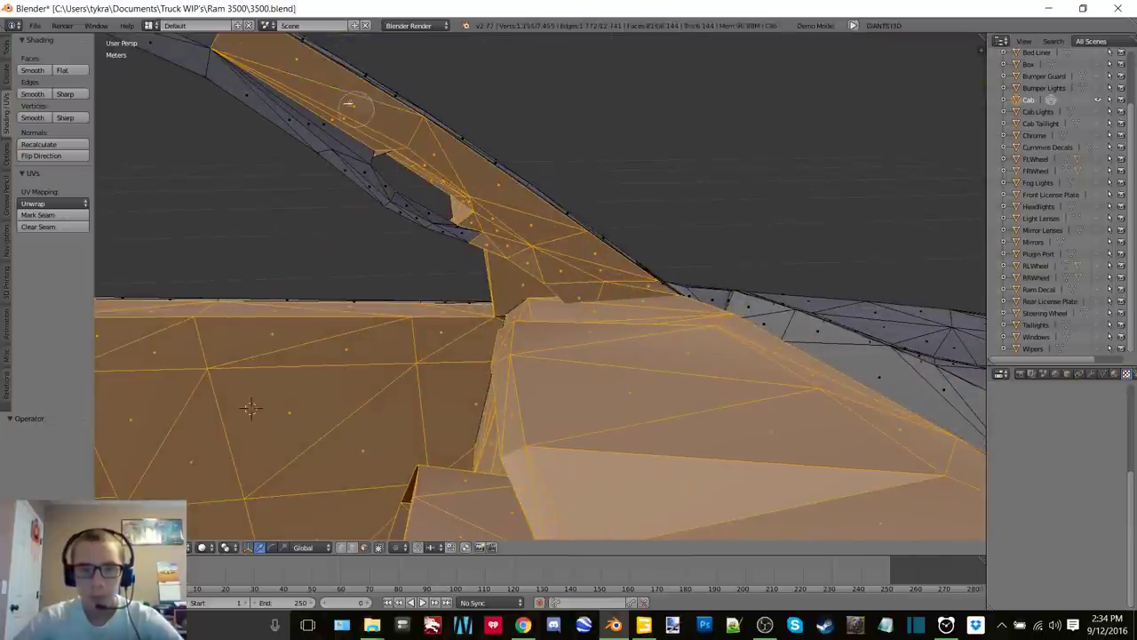
pyautogui.rightClick(480, 241)
pyautogui.moveTo(480, 241)
pyautogui.mouseDown(button='middle')
pyautogui.moveTo(432, 192)
pyautogui.moveTo(503, 124)
pyautogui.moveTo(518, 79)
pyautogui.moveTo(549, 125)
pyautogui.moveTo(664, 155)
pyautogui.mouseUp(button='middle')
pyautogui.press('c')
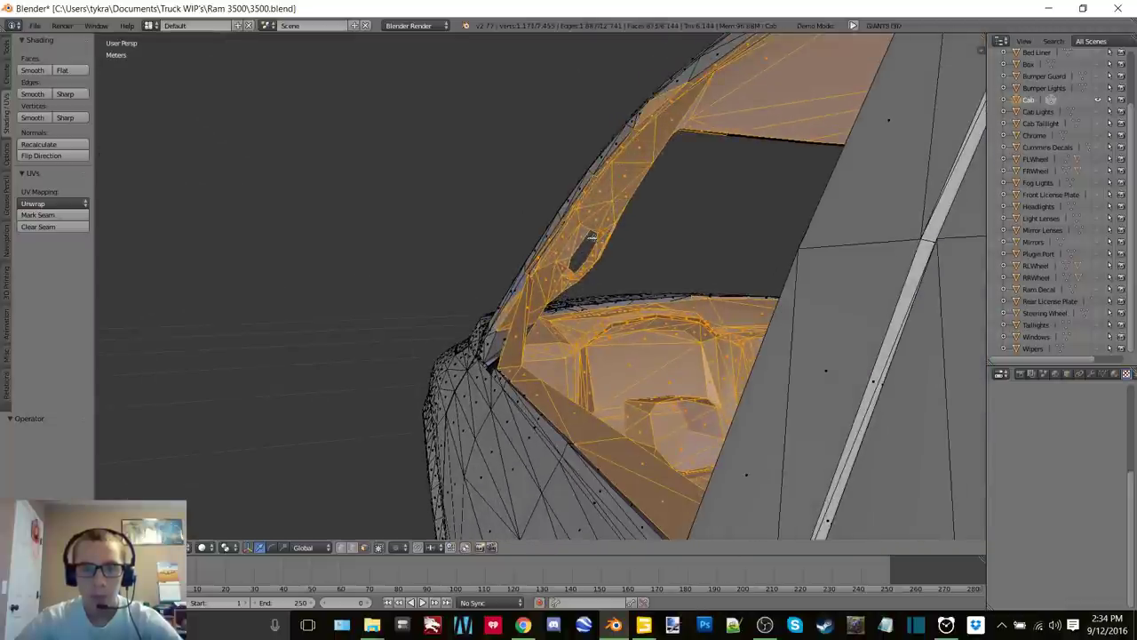
# Add the remaining driver-side A-pillar faces around the grab handle and up to the headliner to the selection
pyautogui.moveTo(591, 237); pyautogui.dragTo(500, 235, button='middle')
pyautogui.press('c')
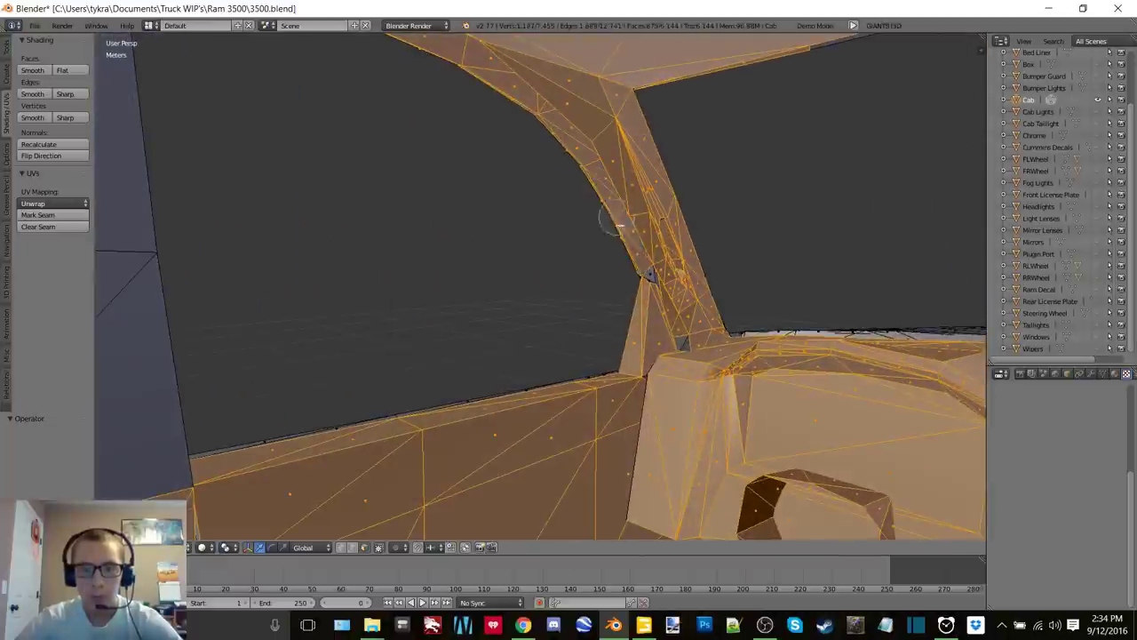
pyautogui.moveTo(630, 303); pyautogui.dragTo(702, 294, button='middle')
pyautogui.scroll(-4, 703, 294)
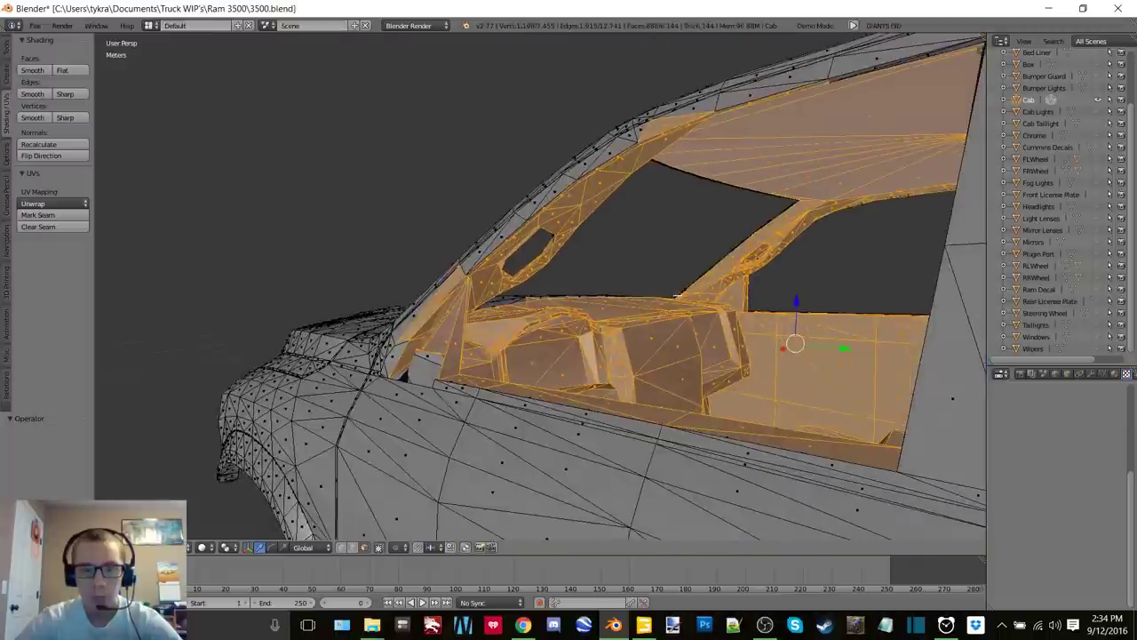
pyautogui.moveTo(435, 286); pyautogui.dragTo(527, 295, button='middle')
pyautogui.moveTo(475, 222); pyautogui.dragTo(438, 284, button='middle')
pyautogui.moveTo(604, 254); pyautogui.dragTo(516, 257, button='middle')
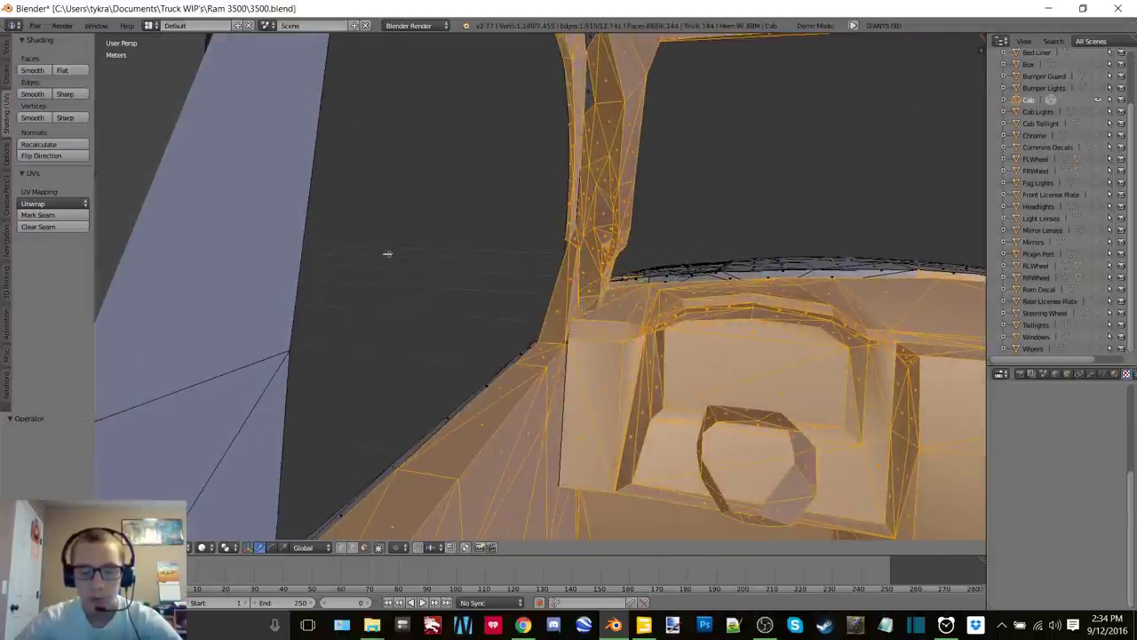
# Correct the face selection where the dashboard's front edge meets the hood at the base of the windshield
pyautogui.moveTo(387, 254); pyautogui.dragTo(512, 266, button='middle')
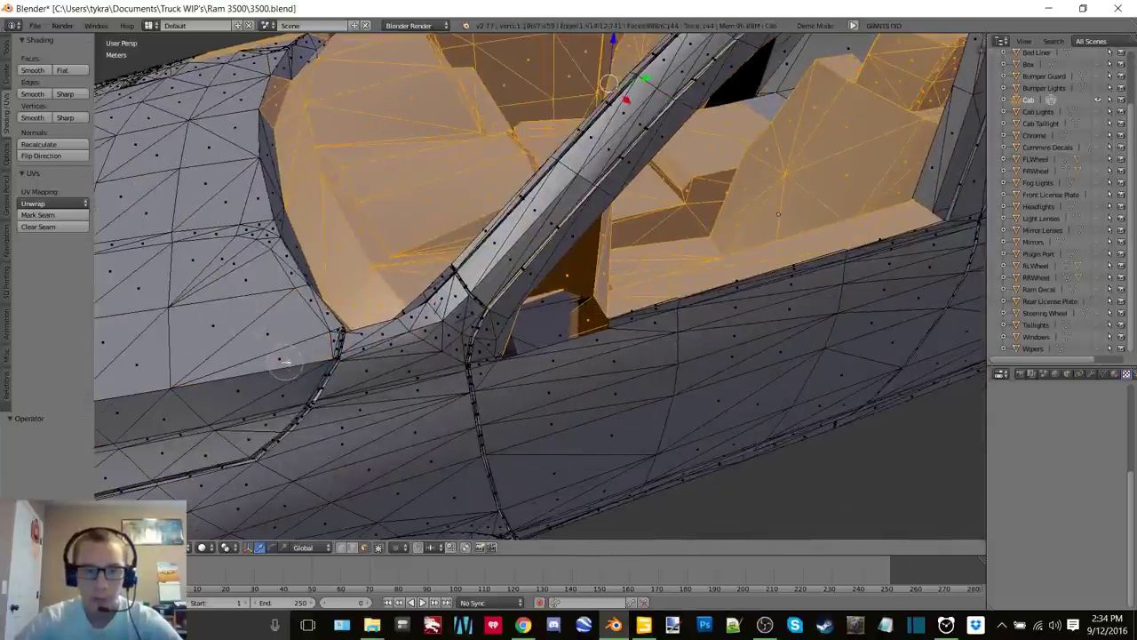
pyautogui.moveTo(286, 362); pyautogui.dragTo(423, 271, button='middle')
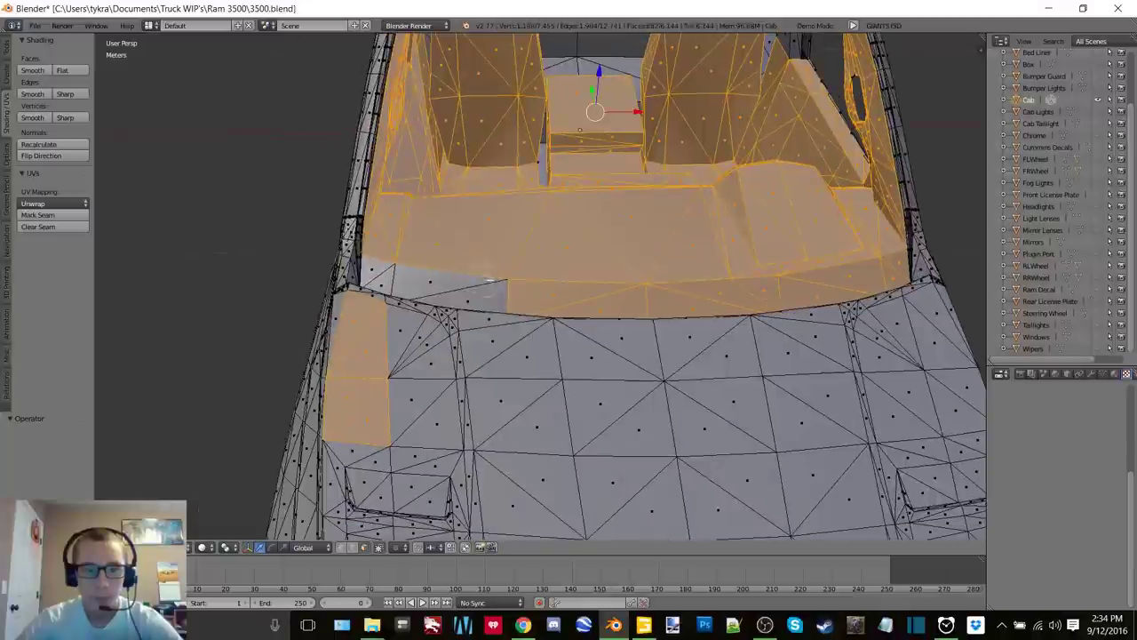
pyautogui.moveTo(334, 347); pyautogui.dragTo(485, 201, button='middle')
pyautogui.scroll(-5, 485, 201)
pyautogui.moveTo(689, 313); pyautogui.dragTo(563, 276, button='middle')
# Add the inner panel faces of the driver-side rear door to the selection
pyautogui.scroll(1, 393, 298)
pyautogui.scroll(3, 563, 275)
pyautogui.scroll(3, 562, 276)
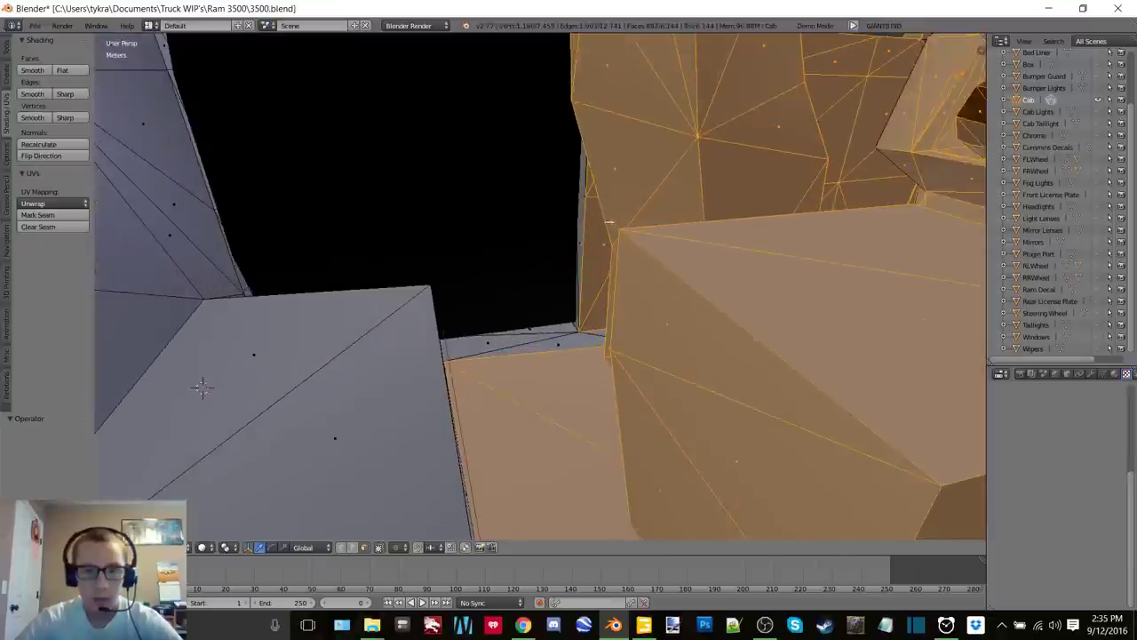
pyautogui.moveTo(609, 221); pyautogui.dragTo(672, 245, button='middle')
pyautogui.press('c')
pyautogui.moveTo(363, 334)
pyautogui.mouseDown()
pyautogui.moveTo(315, 317)
pyautogui.moveTo(281, 177)
pyautogui.mouseUp()
pyautogui.moveTo(343, 322); pyautogui.dragTo(330, 299, button='middle')
pyautogui.moveTo(522, 273)
pyautogui.mouseDown()
pyautogui.moveTo(414, 116)
pyautogui.moveTo(614, 101)
pyautogui.mouseUp()
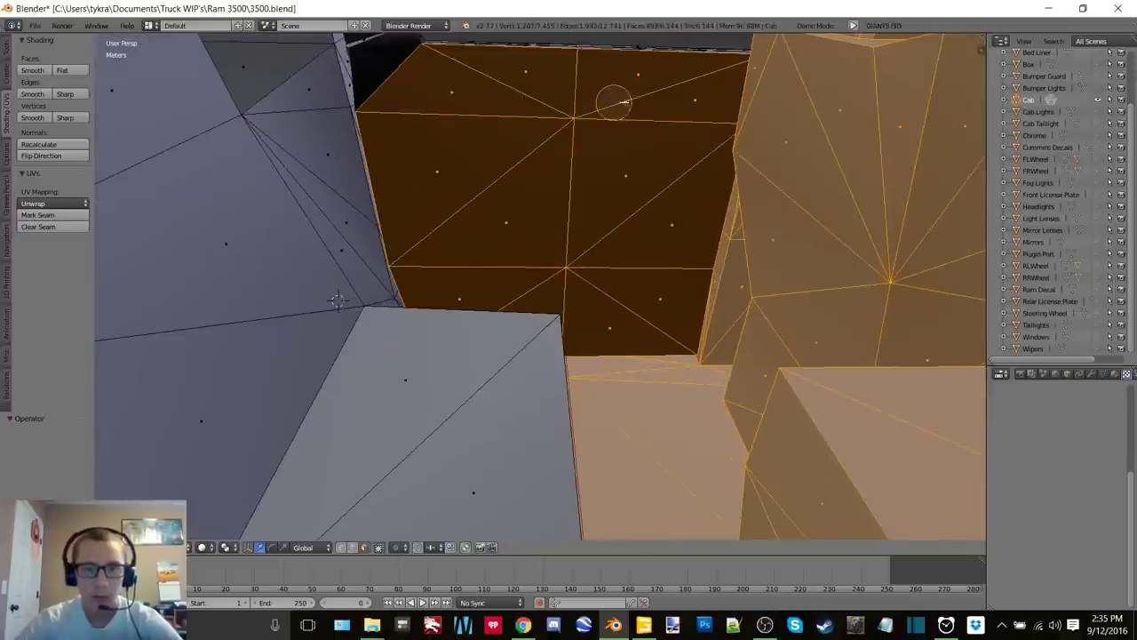
# Add the driver-side rear pillar, the adjoining headliner corner and the rear door's window sill faces to the selection
pyautogui.moveTo(614, 101)
pyautogui.mouseDown(button='middle')
pyautogui.moveTo(645, 297)
pyautogui.moveTo(582, 385)
pyautogui.moveTo(530, 362)
pyautogui.mouseUp(button='middle')
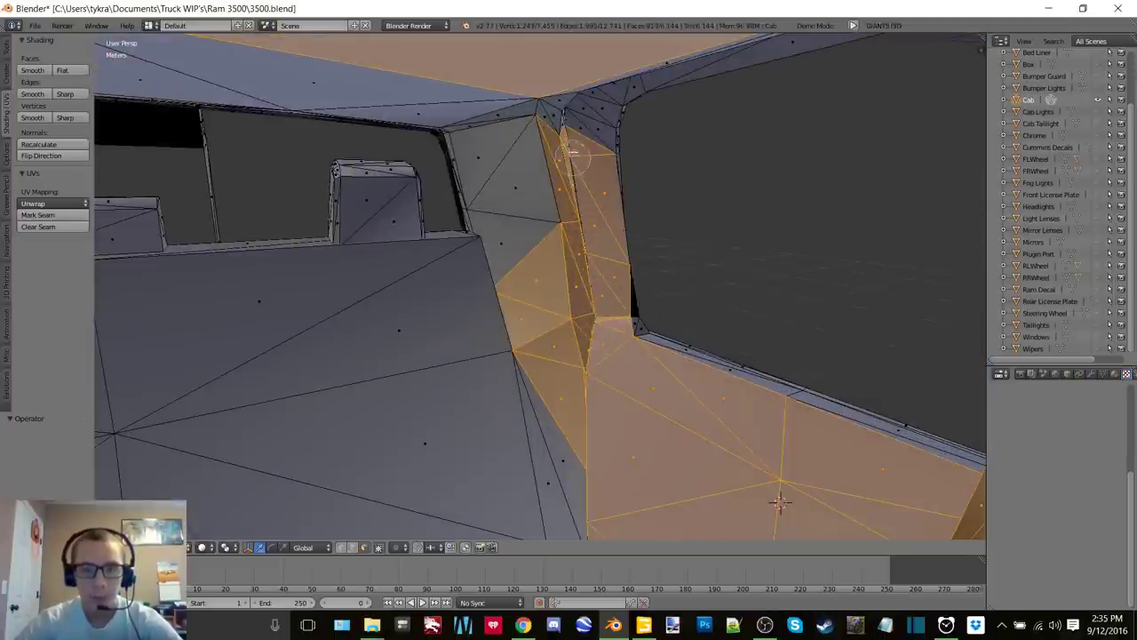
pyautogui.moveTo(566, 112); pyautogui.dragTo(522, 113)
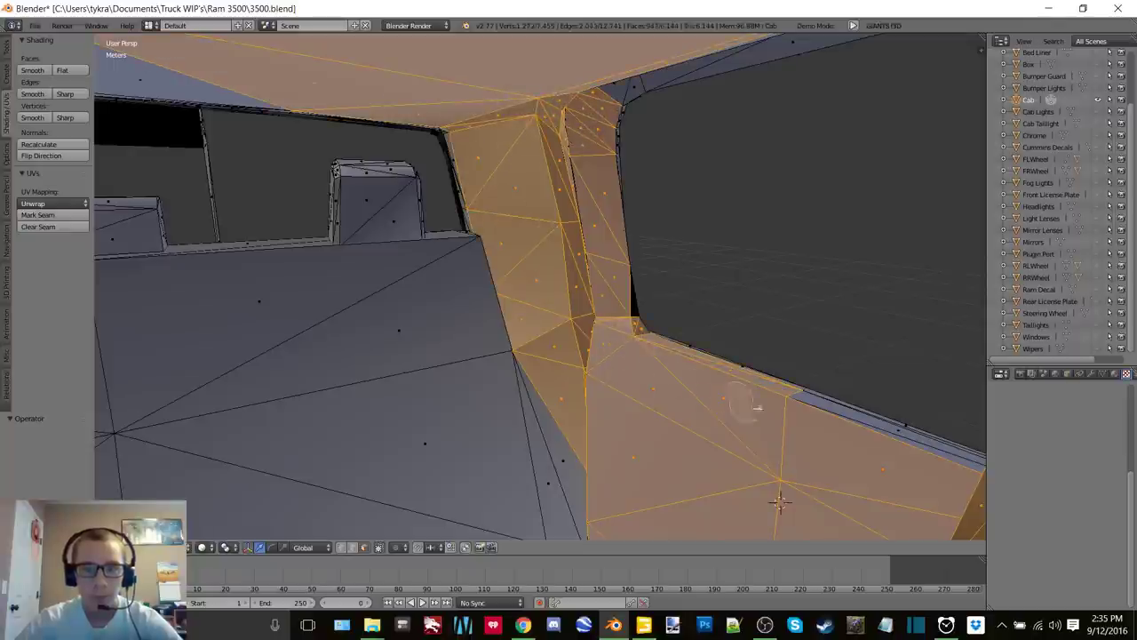
pyautogui.moveTo(773, 416); pyautogui.dragTo(596, 358, button='middle')
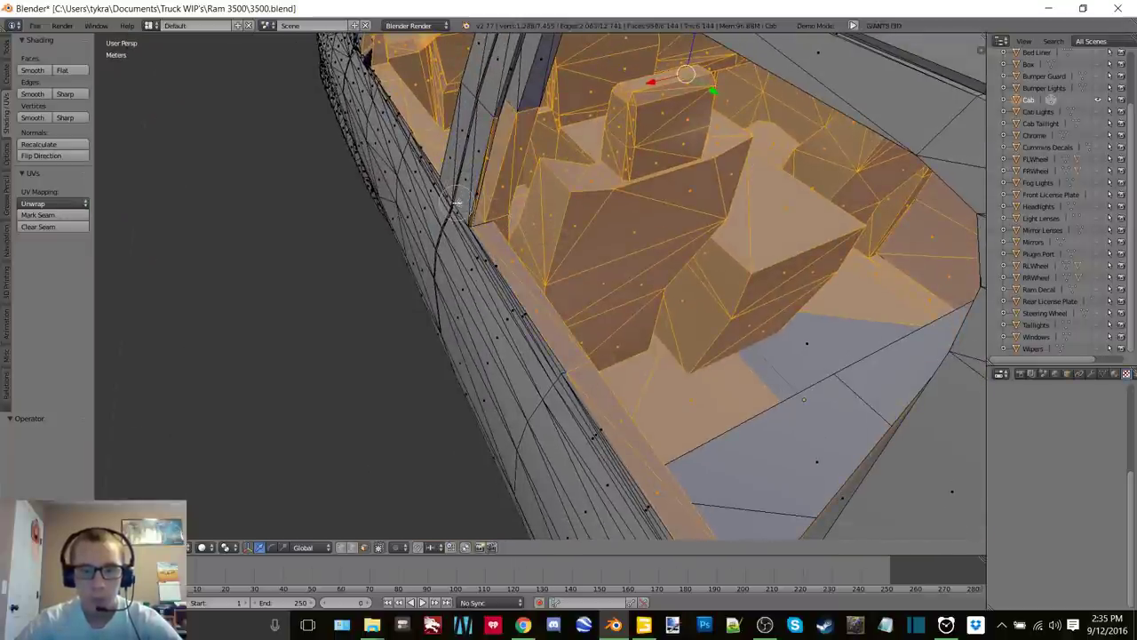
# Add the driver-side B-pillar faces between the front and rear door windows to the selection
pyautogui.moveTo(455, 202); pyautogui.dragTo(544, 240, button='middle')
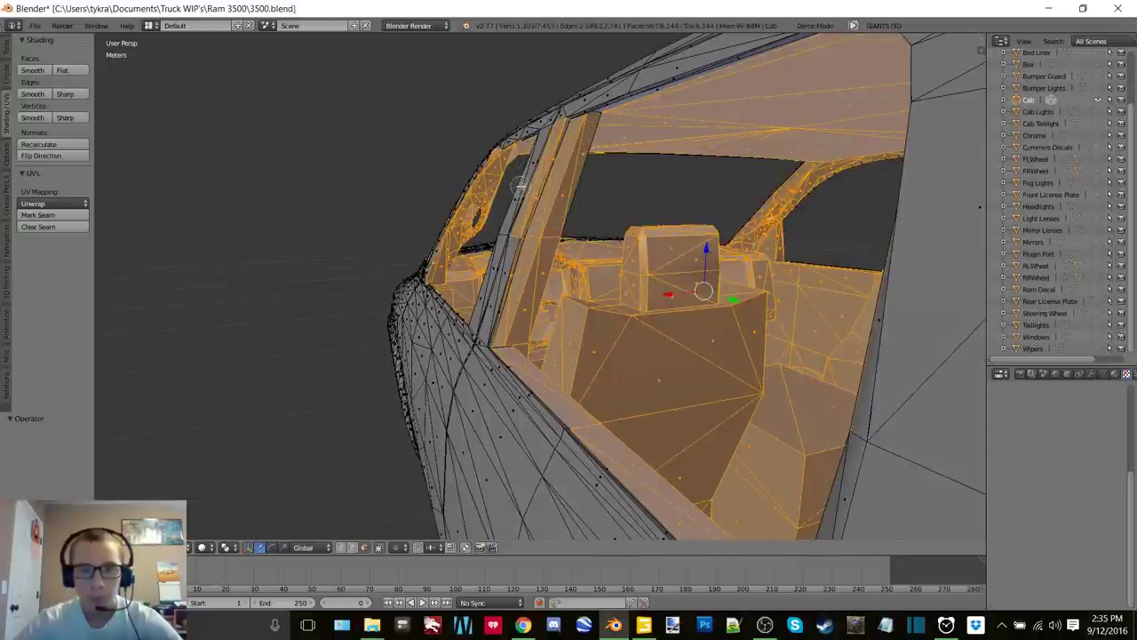
pyautogui.scroll(-2, 503, 241)
pyautogui.scroll(6, 503, 288)
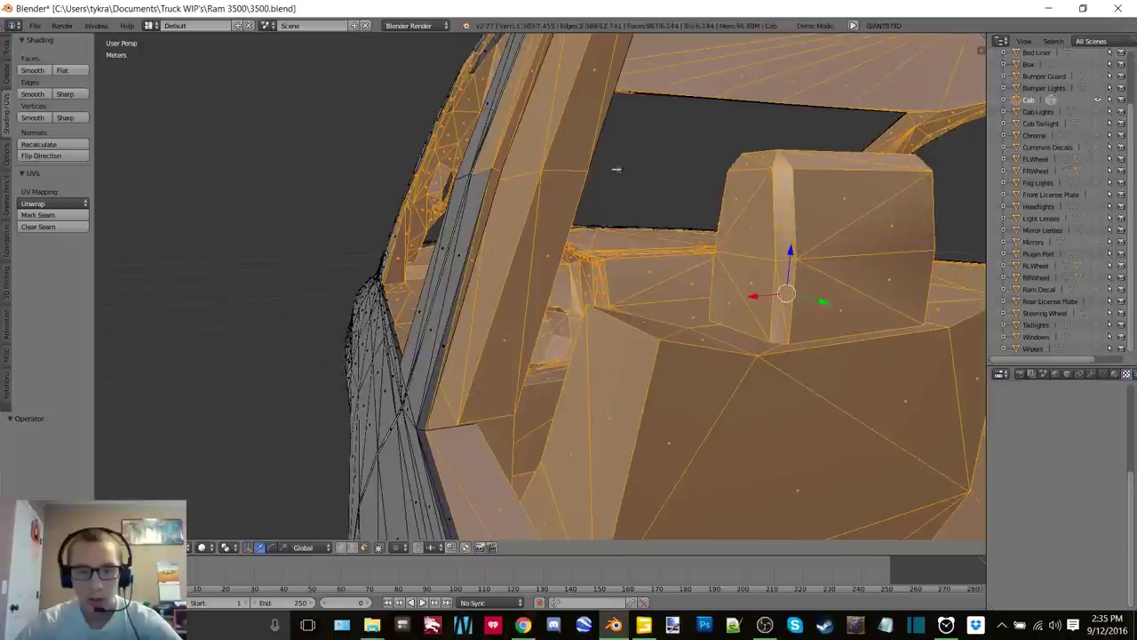
pyautogui.moveTo(472, 266); pyautogui.dragTo(719, 223, button='middle')
pyautogui.moveTo(770, 166); pyautogui.dragTo(429, 266, button='middle')
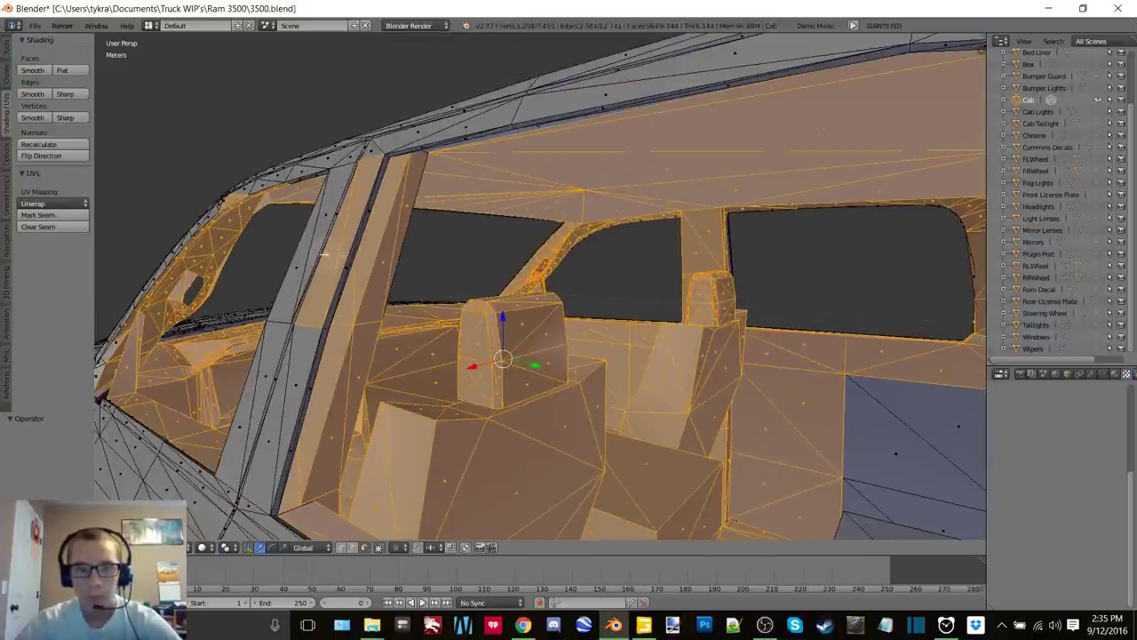
pyautogui.moveTo(324, 254); pyautogui.dragTo(485, 378, button='middle')
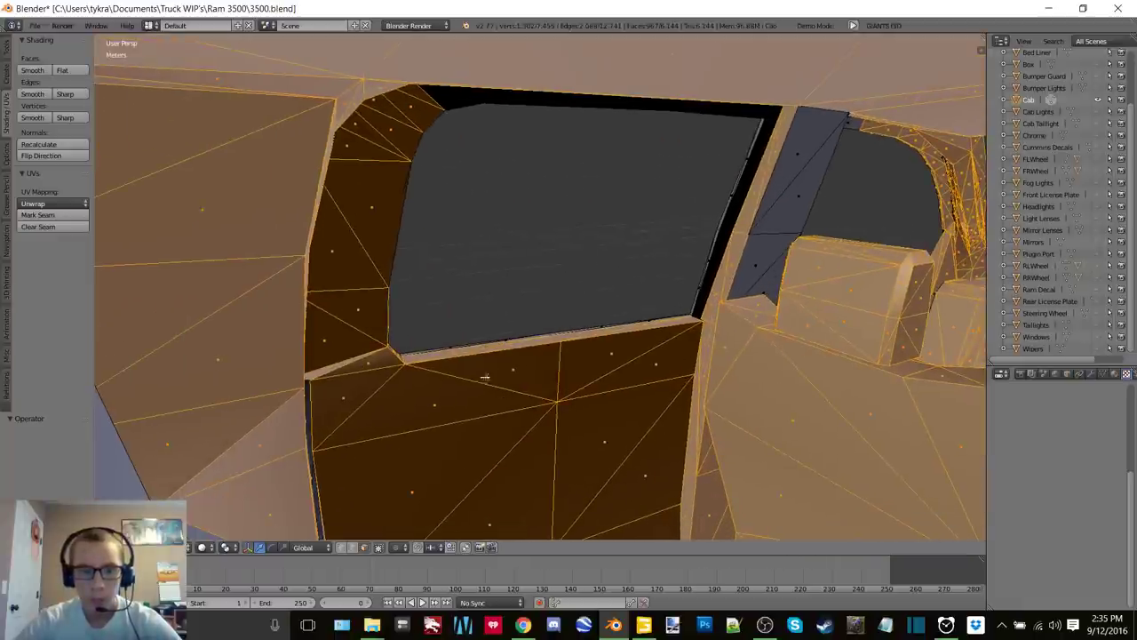
# Add the narrow edge faces between the driver-side rear door panel and the rear seat to the selection
pyautogui.moveTo(320, 502); pyautogui.dragTo(254, 373, button='middle')
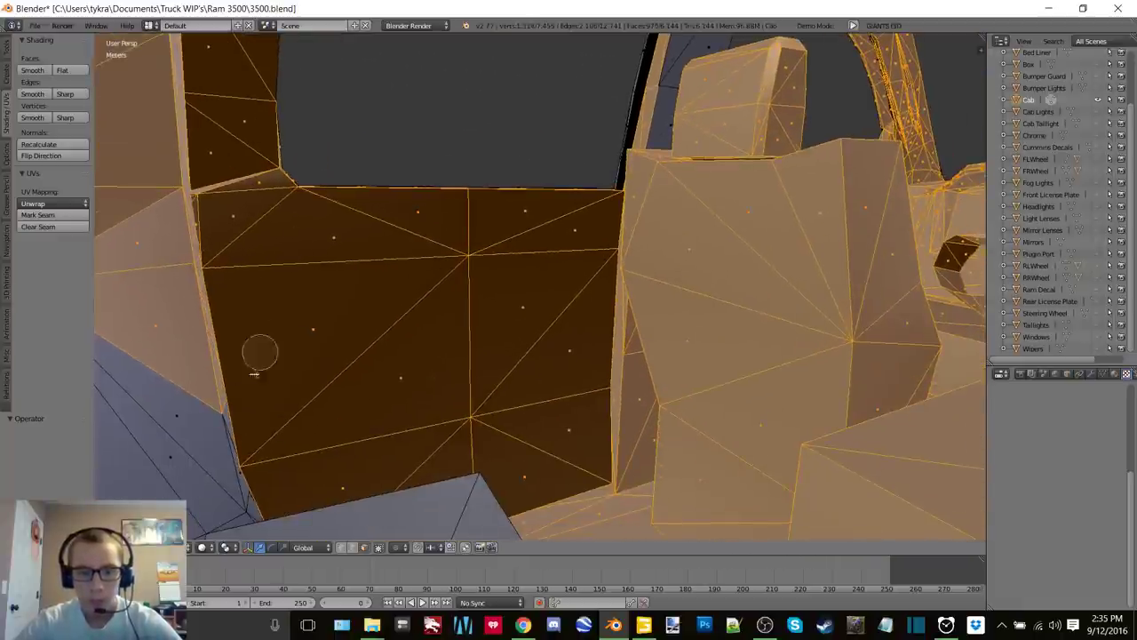
pyautogui.moveTo(229, 407); pyautogui.dragTo(261, 507)
pyautogui.rightClick(233, 365)
# Add the rear bench cushion's top, front and side faces to the selection
pyautogui.moveTo(460, 320)
pyautogui.mouseDown(button='middle')
pyautogui.moveTo(348, 351)
pyautogui.moveTo(533, 311)
pyautogui.mouseUp(button='middle')
pyautogui.press('c')
pyautogui.moveTo(592, 346)
pyautogui.mouseDown()
pyautogui.moveTo(609, 355)
pyautogui.moveTo(621, 287)
pyautogui.moveTo(368, 406)
pyautogui.moveTo(228, 373)
pyautogui.mouseUp()
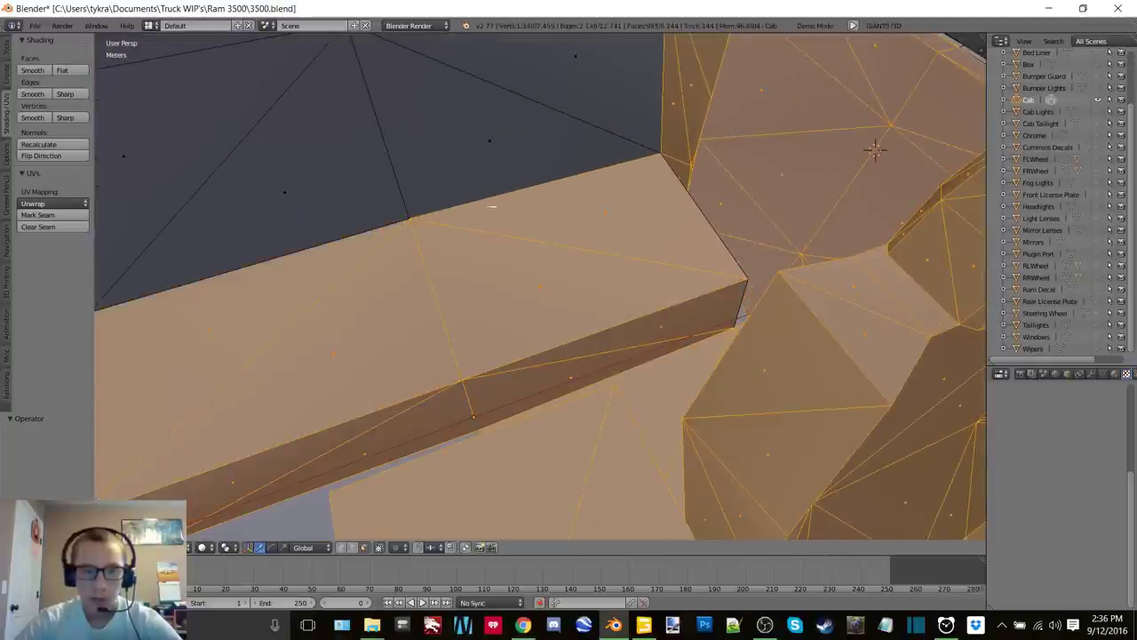
pyautogui.moveTo(492, 207)
pyautogui.mouseDown(button='middle')
pyautogui.moveTo(382, 254)
pyautogui.moveTo(432, 338)
pyautogui.moveTo(451, 279)
pyautogui.moveTo(521, 337)
pyautogui.moveTo(556, 244)
pyautogui.moveTo(497, 282)
pyautogui.moveTo(572, 236)
pyautogui.moveTo(652, 287)
pyautogui.mouseUp(button='middle')
pyautogui.press('c')
pyautogui.moveTo(586, 230)
pyautogui.mouseDown()
pyautogui.moveTo(562, 331)
pyautogui.moveTo(454, 94)
pyautogui.mouseUp()
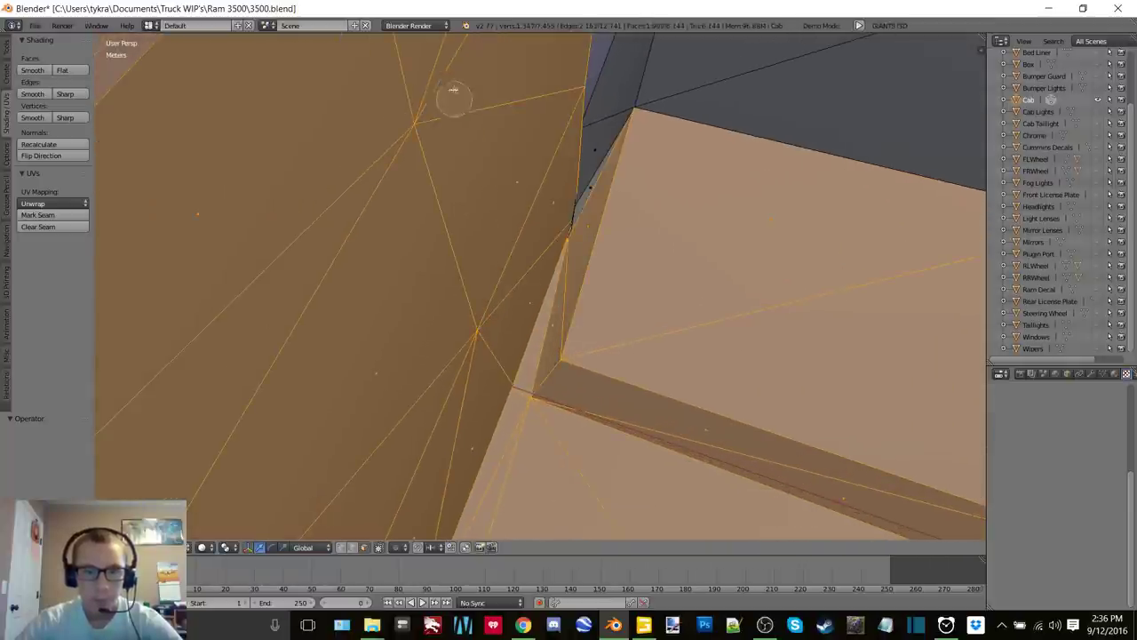
pyautogui.rightClick(456, 96)
# Add the trim faces between the passenger-side rear door and the rear bench backrest to the selection
pyautogui.moveTo(556, 161); pyautogui.dragTo(592, 191, button='middle')
pyautogui.moveTo(676, 234); pyautogui.dragTo(530, 284, button='middle')
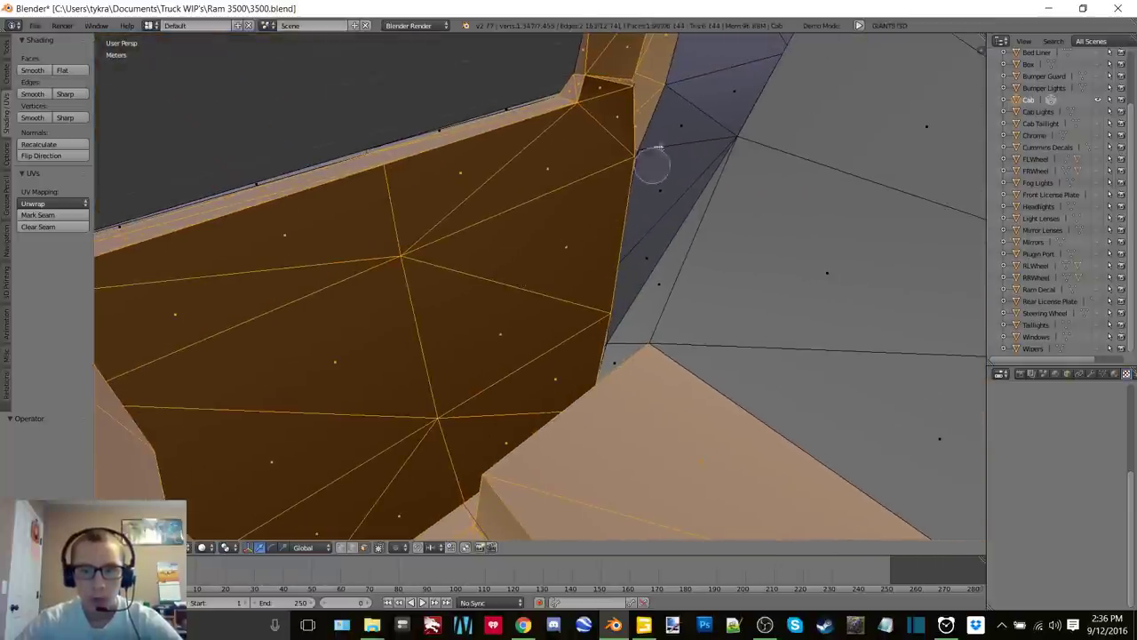
pyautogui.moveTo(653, 164)
pyautogui.mouseDown()
pyautogui.moveTo(698, 241)
pyautogui.moveTo(611, 362)
pyautogui.mouseUp()
pyautogui.rightClick(612, 363)
# Add the front faces of the rear bench backrest to the selection
pyautogui.moveTo(435, 341); pyautogui.dragTo(571, 387, button='middle')
pyautogui.moveTo(407, 317); pyautogui.dragTo(720, 255, button='middle')
pyautogui.press('c')
pyautogui.moveTo(719, 255)
pyautogui.mouseDown()
pyautogui.moveTo(794, 234)
pyautogui.moveTo(500, 172)
pyautogui.mouseUp()
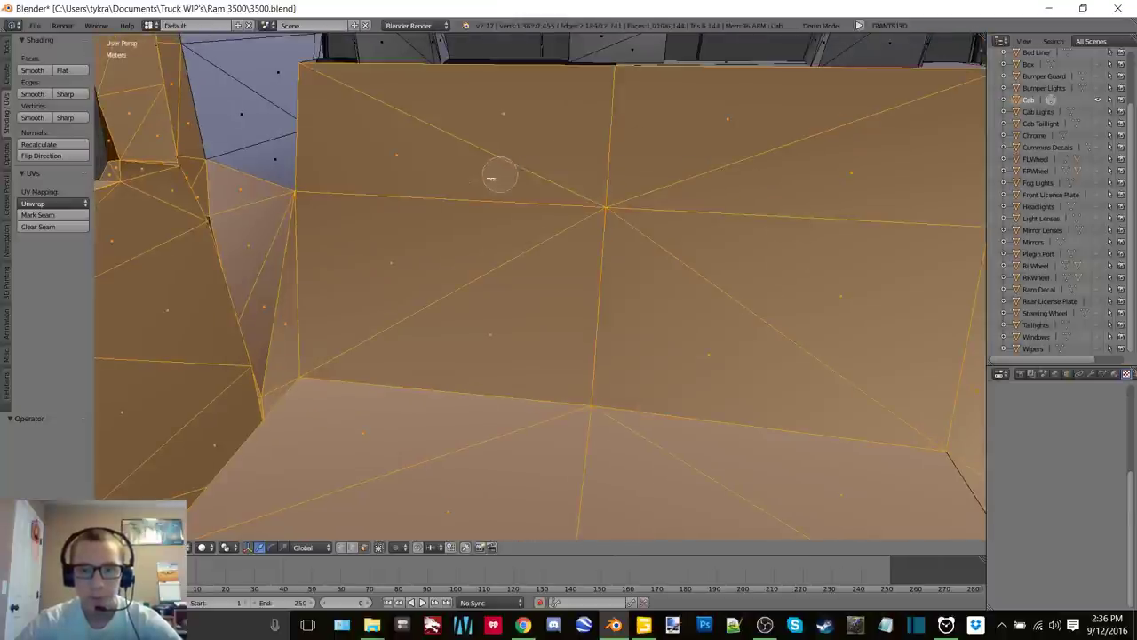
pyautogui.rightClick(453, 219)
# Add the passenger-side rear pillar faces between the side window and the rear window to the selection
pyautogui.moveTo(452, 219)
pyautogui.mouseDown(button='middle')
pyautogui.moveTo(625, 303)
pyautogui.moveTo(573, 268)
pyautogui.mouseUp(button='middle')
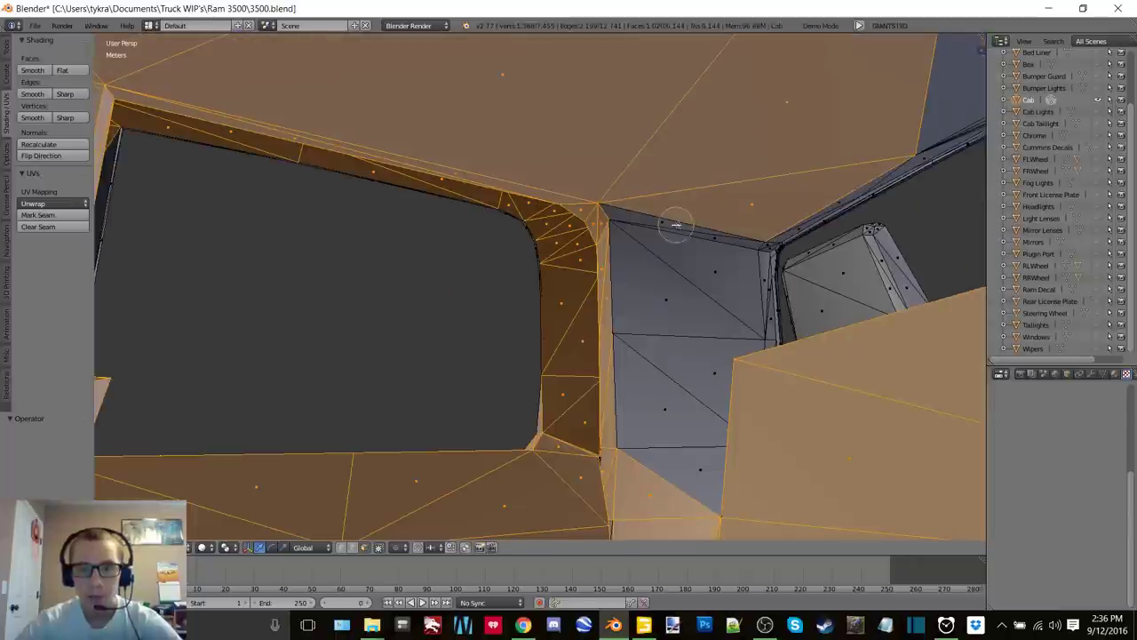
pyautogui.moveTo(713, 485); pyautogui.dragTo(810, 332, button='middle')
pyautogui.moveTo(630, 231); pyautogui.dragTo(523, 290, button='middle')
# Add the back faces of the rear bench backrest, reached through the rear window, to the selection
pyautogui.scroll(-6, 523, 291)
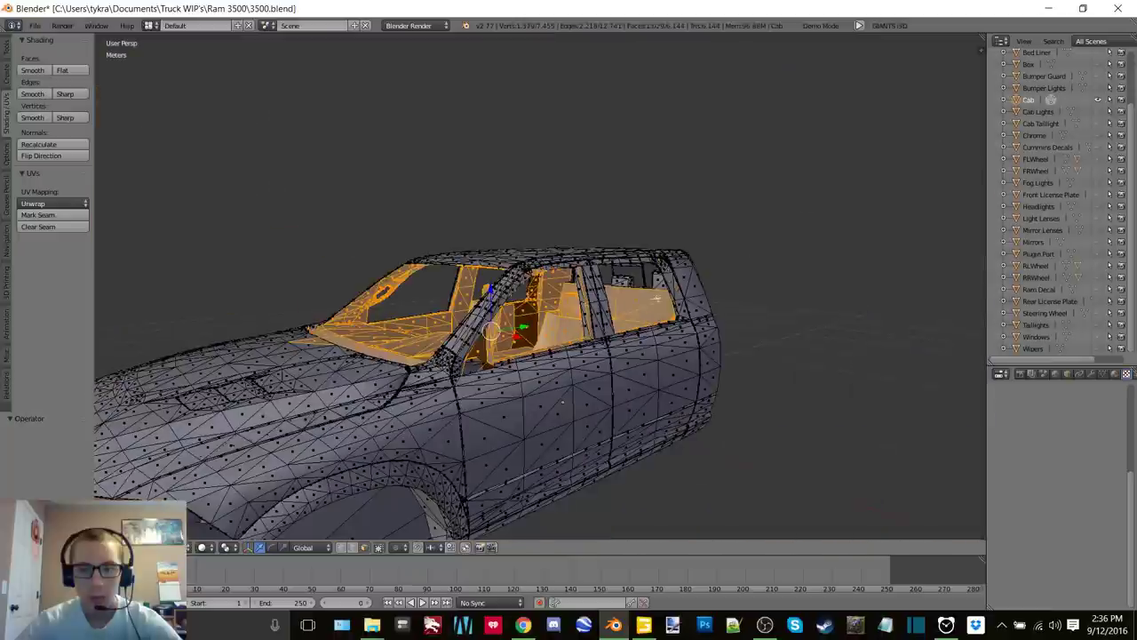
pyautogui.moveTo(657, 300); pyautogui.dragTo(577, 311, button='middle')
pyautogui.scroll(6, 596, 320)
pyautogui.moveTo(636, 342); pyautogui.dragTo(454, 252, button='middle')
pyautogui.scroll(4, 607, 249)
pyautogui.scroll(-5, 668, 251)
pyautogui.scroll(1, 522, 255)
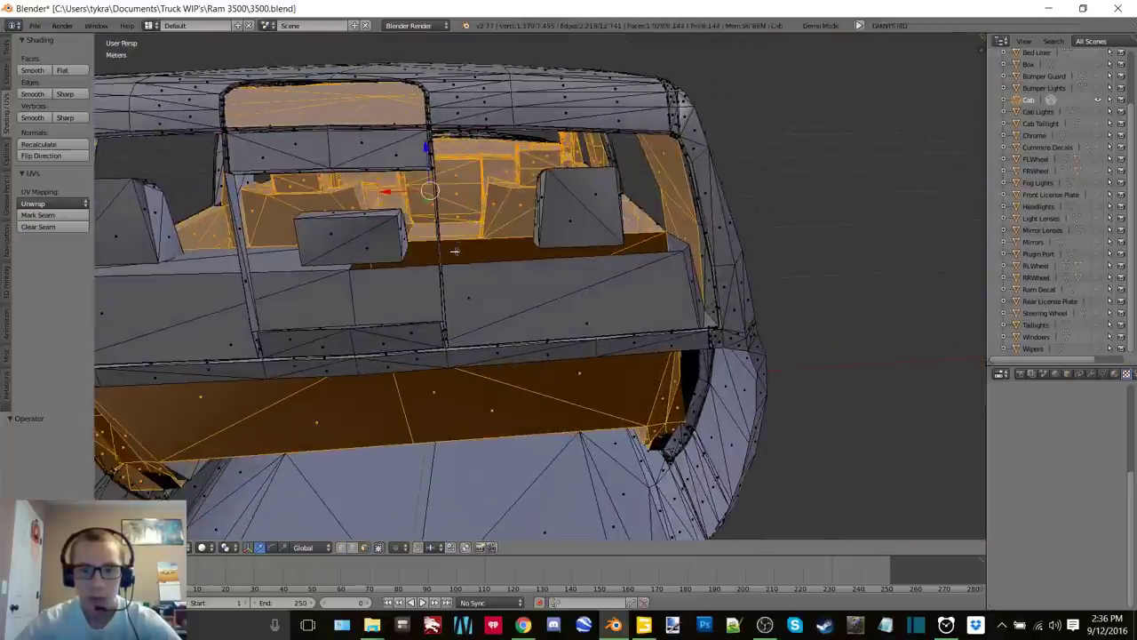
pyautogui.scroll(-6, 557, 301)
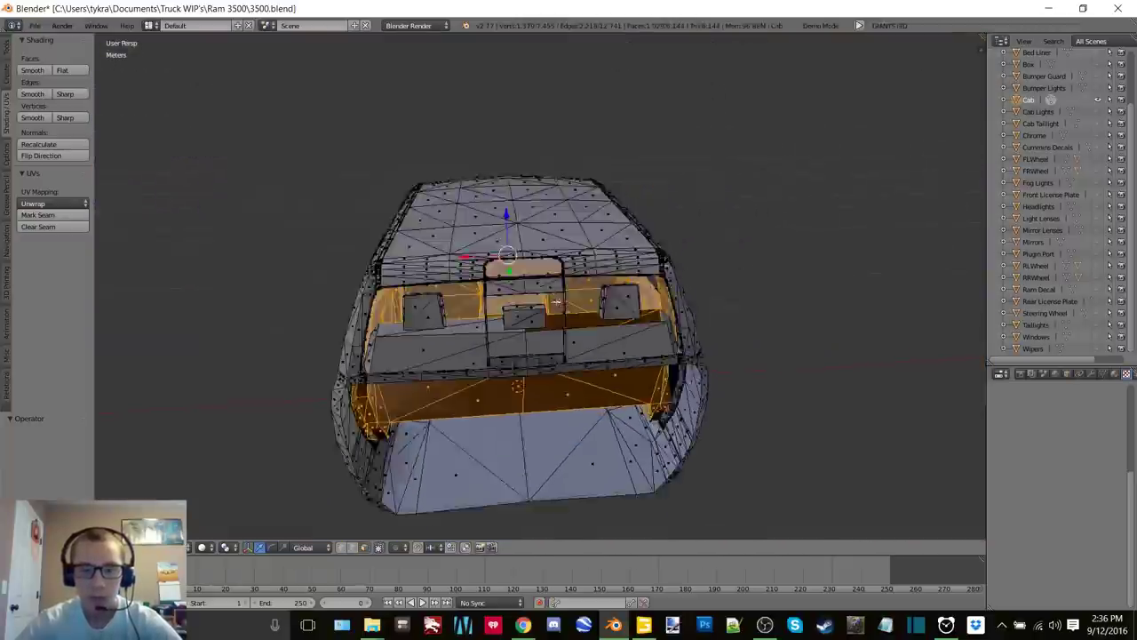
pyautogui.scroll(7, 607, 361)
pyautogui.keyDown('shift'); pyautogui.moveTo(569, 327); pyautogui.dragTo(554, 269, button='middle'); pyautogui.keyUp('shift')
pyautogui.scroll(-1, 595, 318)
pyautogui.press('c')
pyautogui.moveTo(593, 318); pyautogui.dragTo(779, 351)
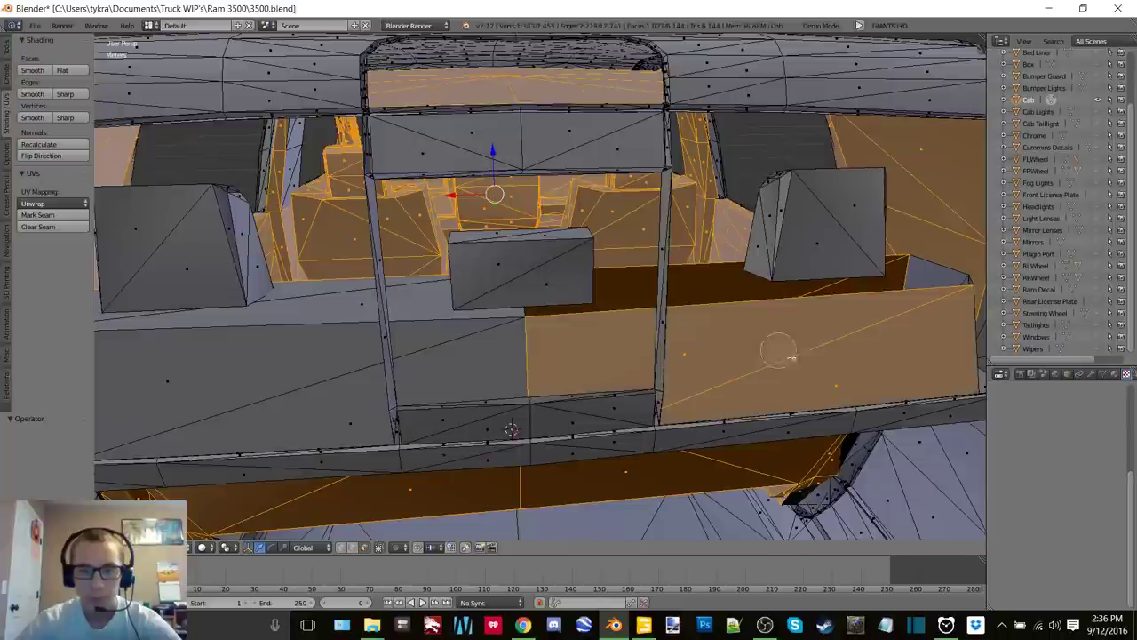
pyautogui.rightClick(882, 316)
# Add the passenger-side end faces of the rear bench backrest to the selection
pyautogui.moveTo(882, 316)
pyautogui.mouseDown(button='middle')
pyautogui.moveTo(827, 331)
pyautogui.moveTo(690, 311)
pyautogui.mouseUp(button='middle')
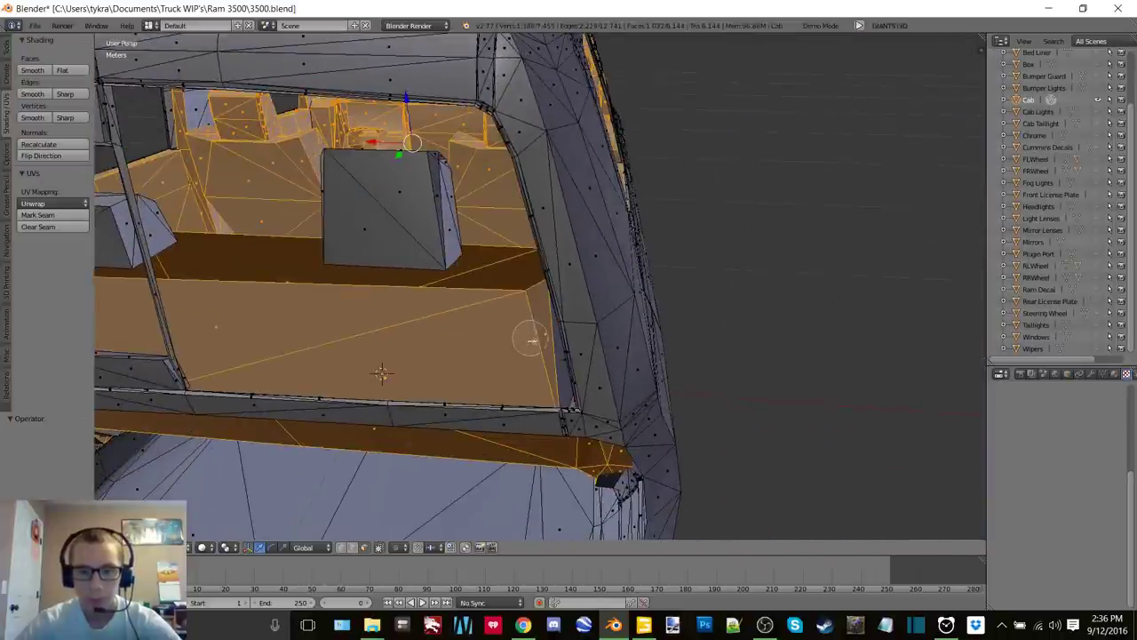
pyautogui.scroll(8, 538, 346)
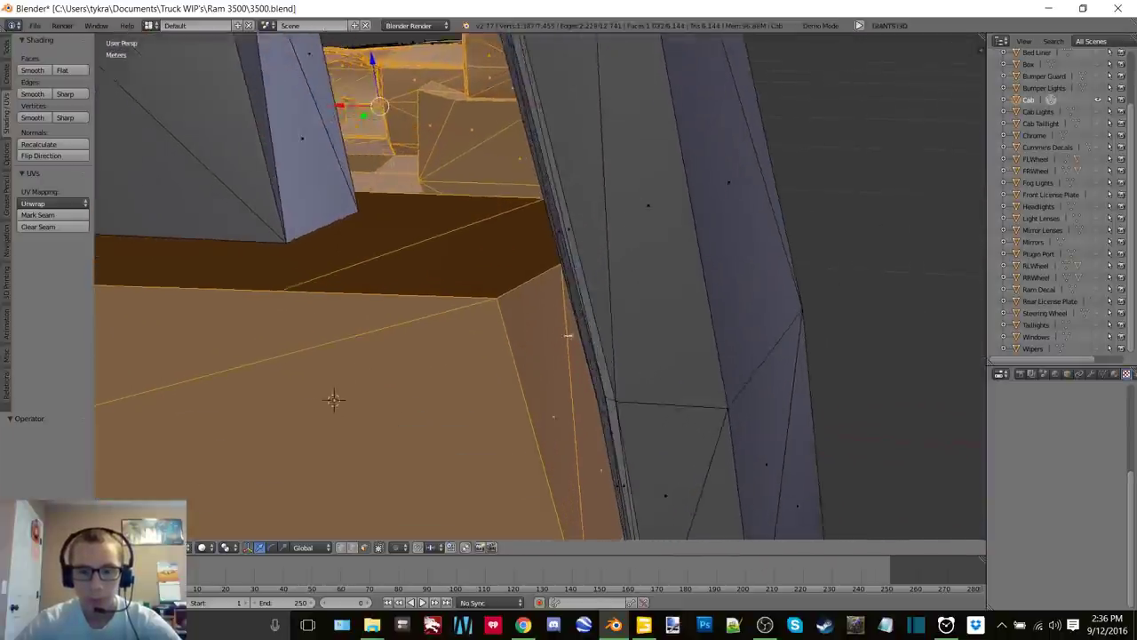
pyautogui.scroll(-3, 575, 325)
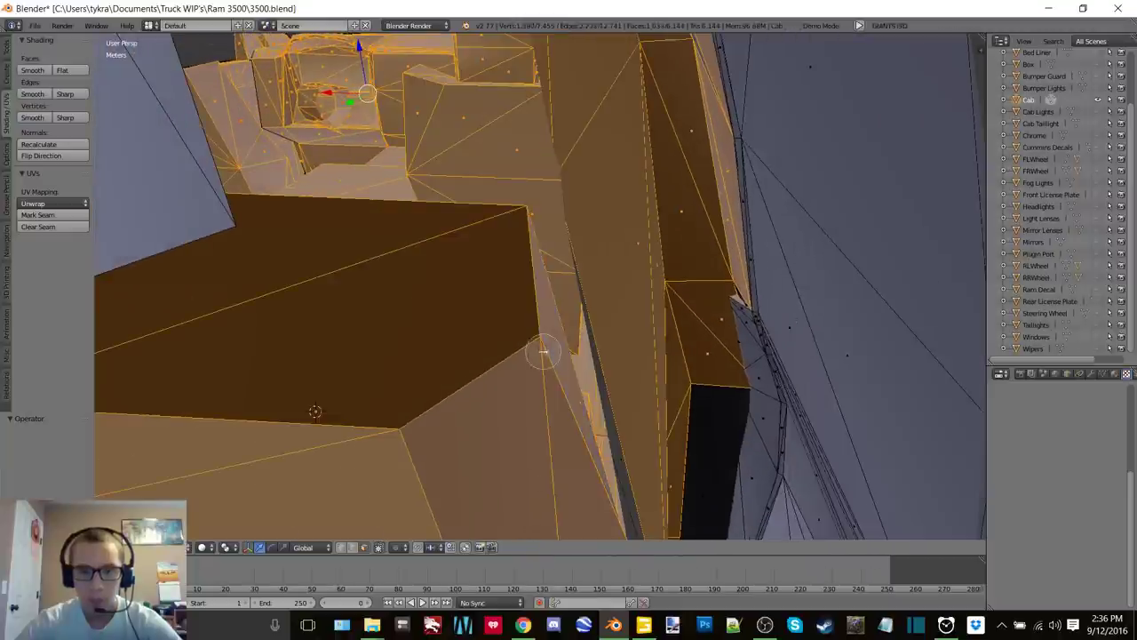
pyautogui.moveTo(537, 361); pyautogui.dragTo(561, 322, button='middle')
pyautogui.scroll(5, 569, 315)
# Add the driver-side end faces of the rear bench backrest and the adjacent rear pillar trim to the selection
pyautogui.moveTo(551, 278); pyautogui.dragTo(599, 227, button='middle')
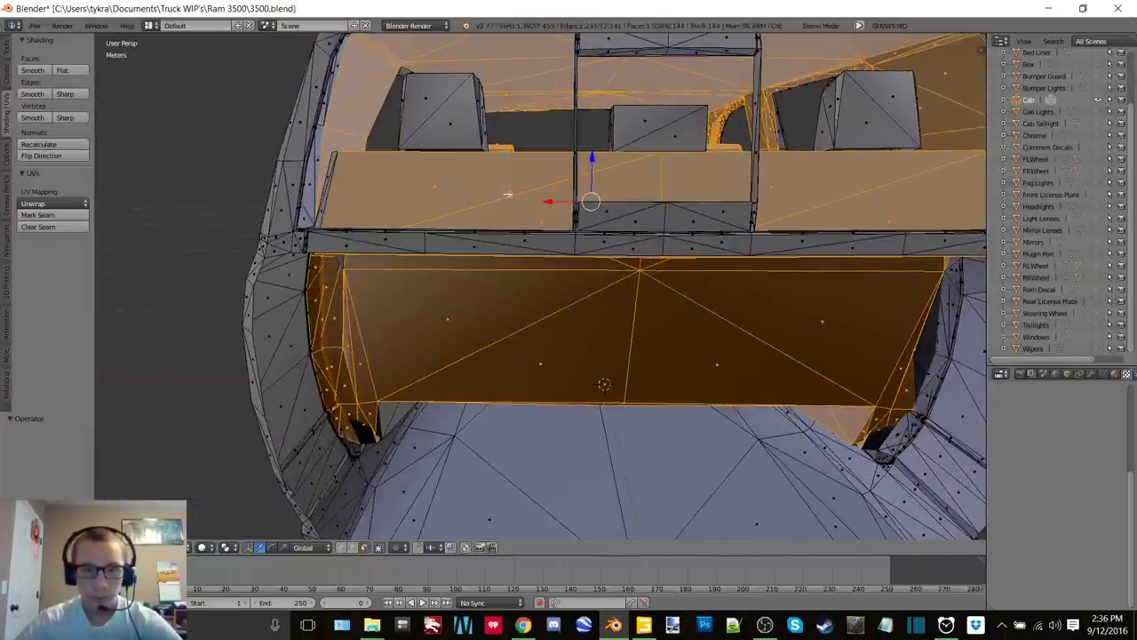
pyautogui.keyDown('shift'); pyautogui.moveTo(508, 194); pyautogui.dragTo(533, 236, button='middle'); pyautogui.keyUp('shift')
pyautogui.scroll(2, 443, 247)
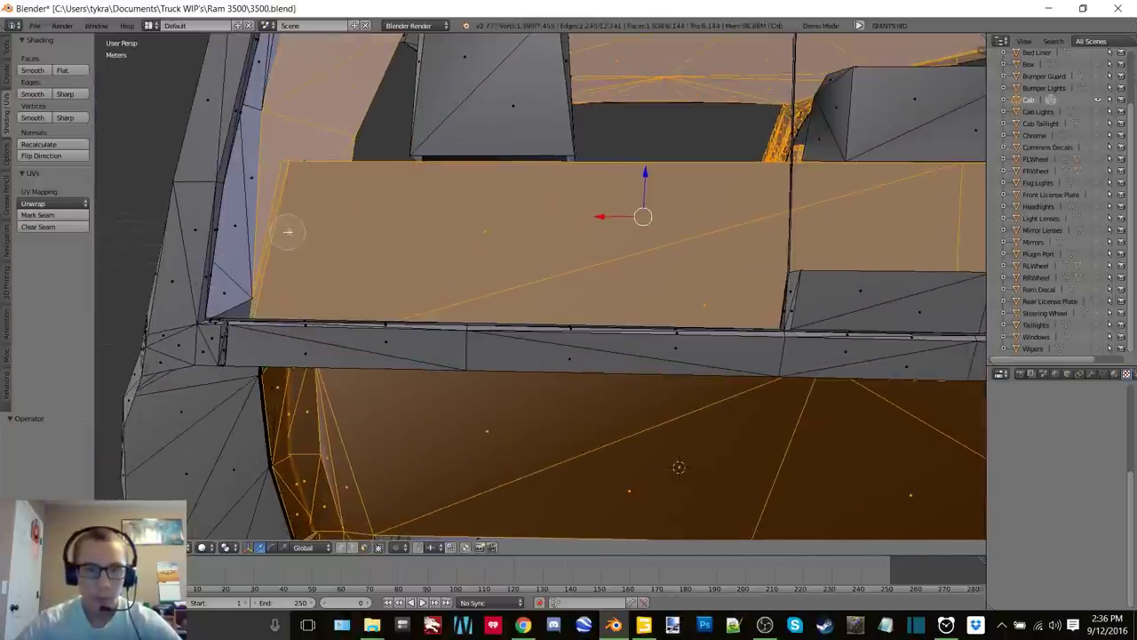
pyautogui.moveTo(287, 231); pyautogui.dragTo(427, 229, button='middle')
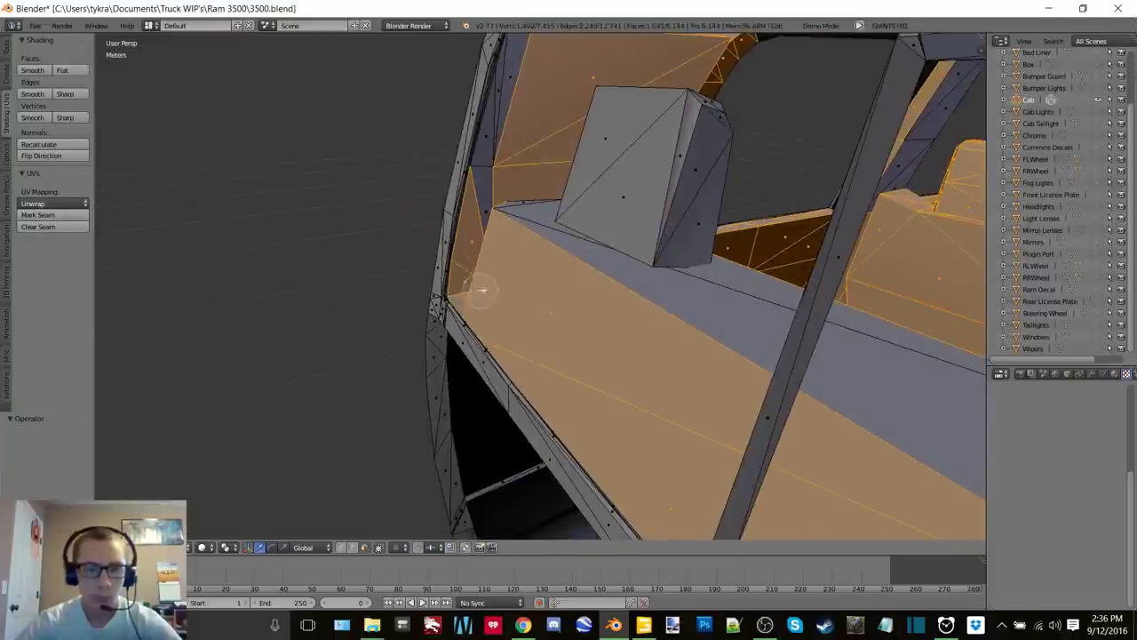
pyautogui.moveTo(480, 289); pyautogui.dragTo(504, 155)
# Add the driver-side headliner faces along the rear window's upper edge to the selection
pyautogui.moveTo(518, 107); pyautogui.dragTo(526, 252, button='middle')
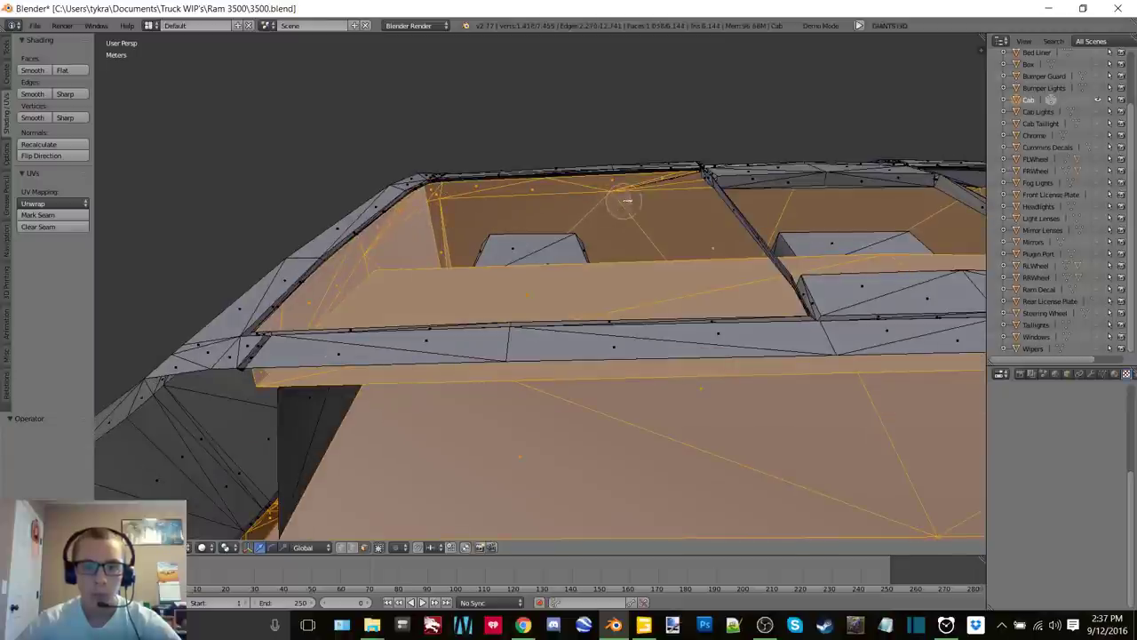
pyautogui.keyDown('shift'); pyautogui.moveTo(751, 280); pyautogui.dragTo(574, 348, button='middle'); pyautogui.keyUp('shift')
pyautogui.scroll(2, 574, 348)
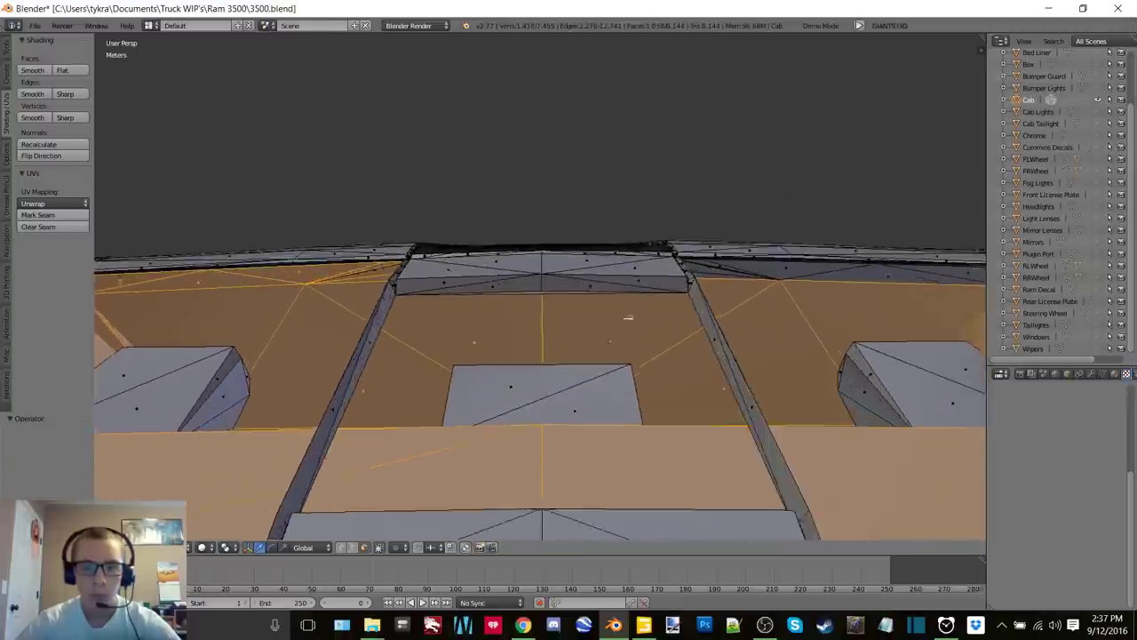
pyautogui.keyDown('shift'); pyautogui.moveTo(630, 317); pyautogui.dragTo(648, 328, button='middle'); pyautogui.keyUp('shift')
pyautogui.scroll(4, 564, 303)
pyautogui.moveTo(564, 304); pyautogui.dragTo(553, 280, button='middle')
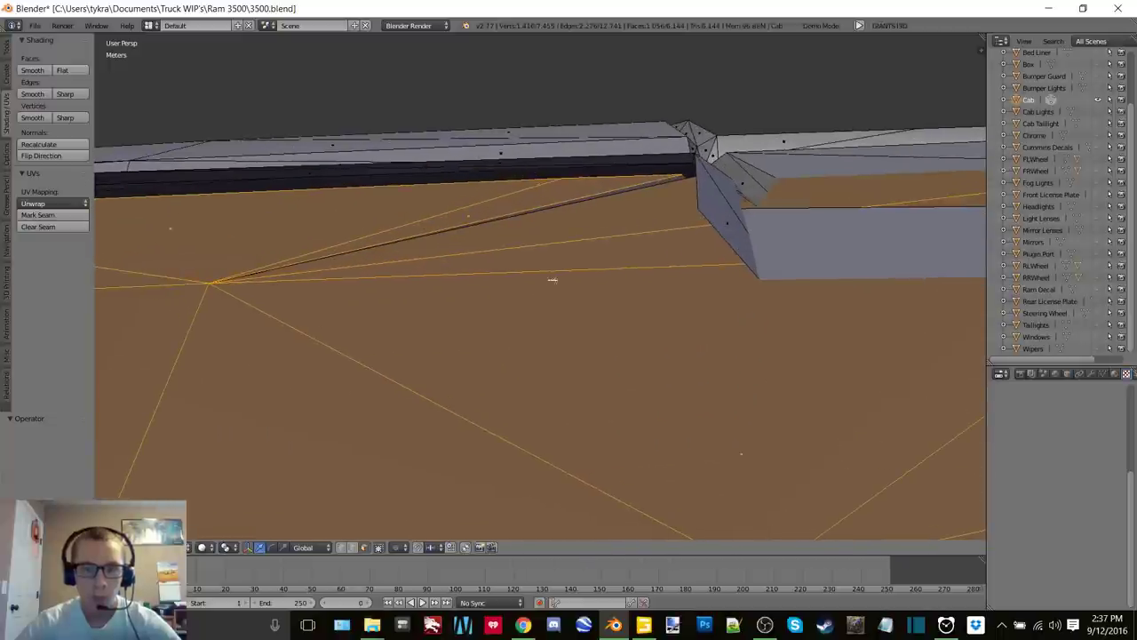
# Add the passenger-side headliner faces along the rear window's upper edge, including the thin sliver triangles, to the selection
pyautogui.moveTo(542, 219); pyautogui.dragTo(833, 153, button='middle')
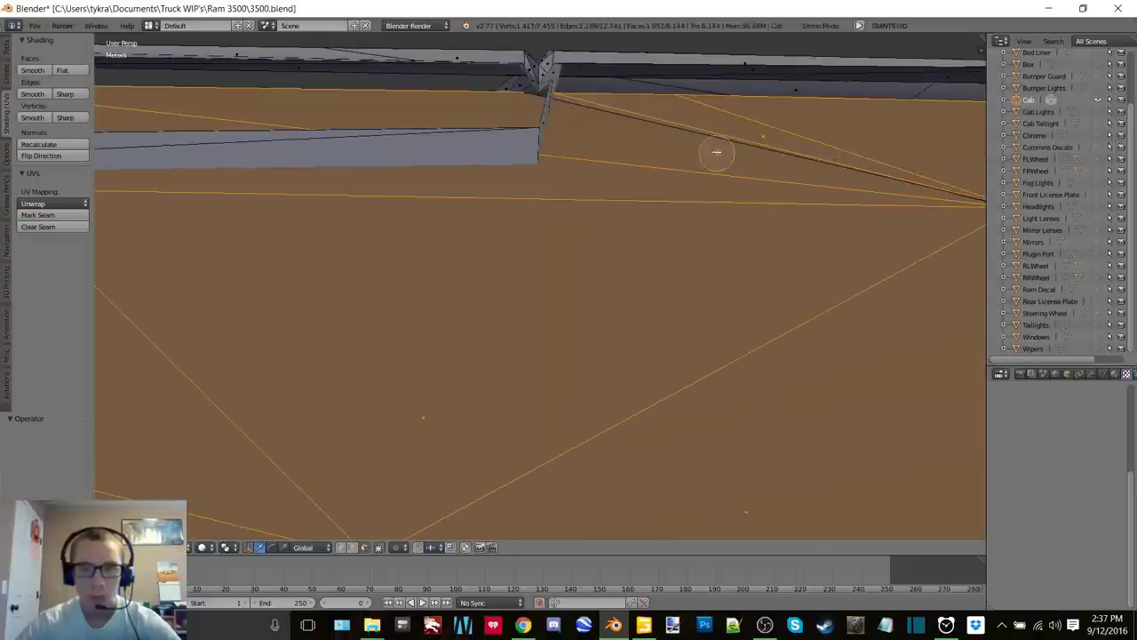
pyautogui.moveTo(716, 152); pyautogui.dragTo(701, 154, button='middle')
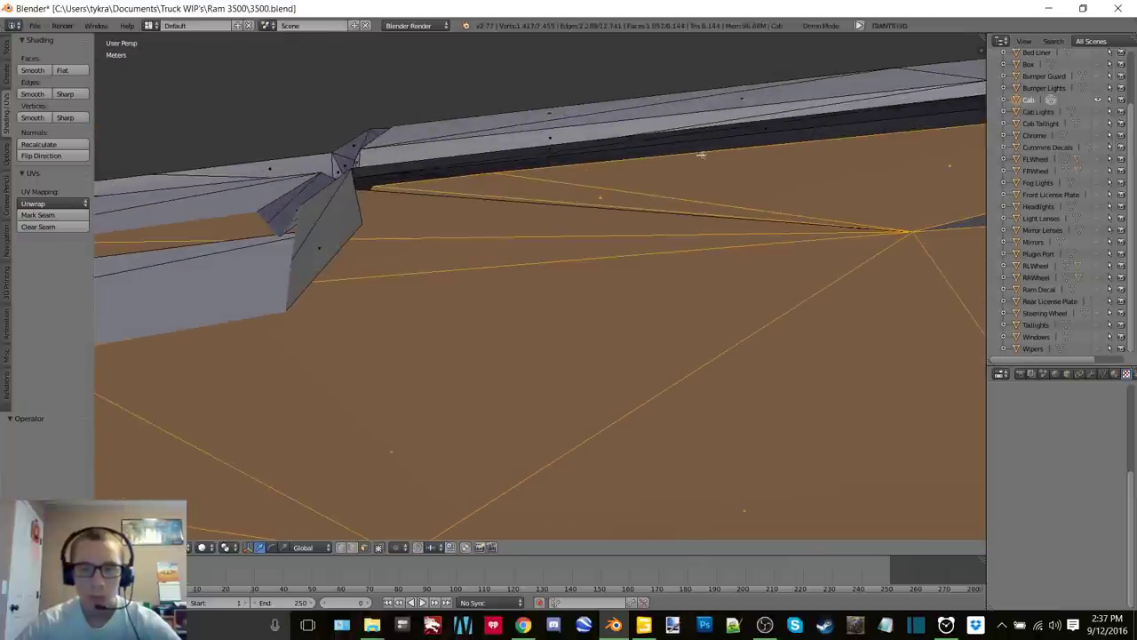
pyautogui.rightClick(578, 205)
pyautogui.moveTo(578, 204)
pyautogui.mouseDown(button='middle')
pyautogui.moveTo(583, 193)
pyautogui.moveTo(550, 206)
pyautogui.mouseUp(button='middle')
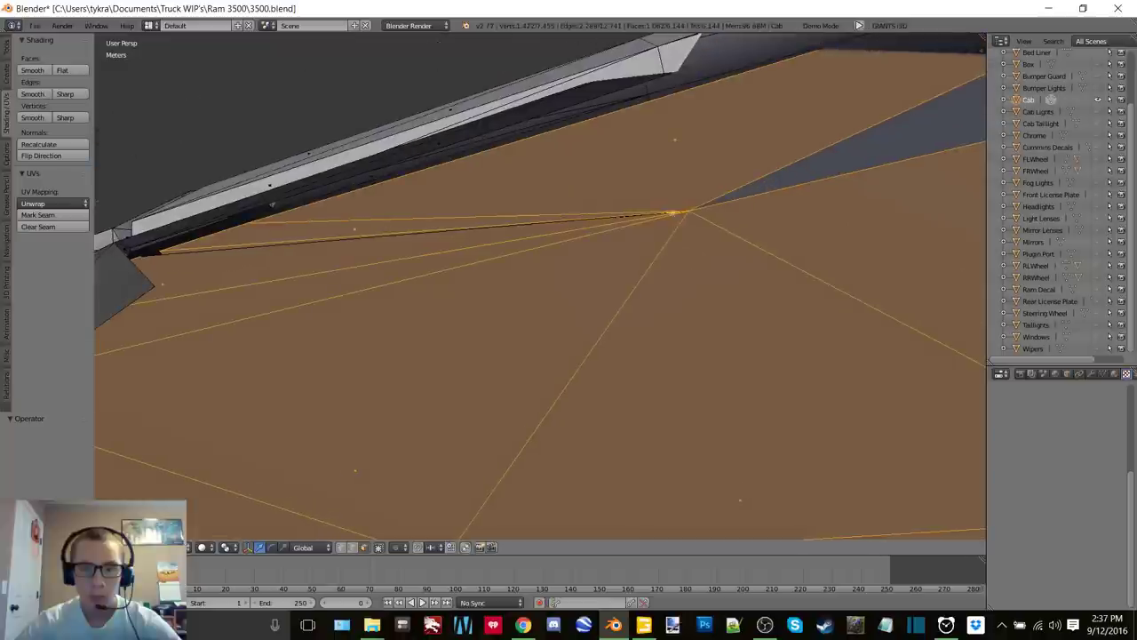
pyautogui.moveTo(781, 187); pyautogui.dragTo(816, 112, button='middle')
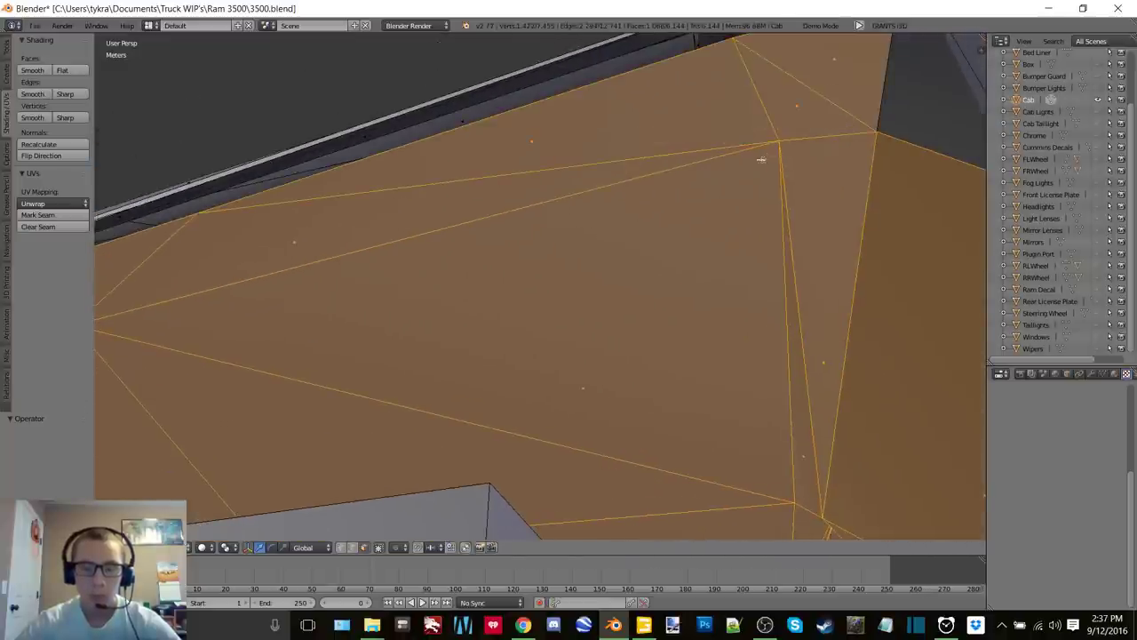
pyautogui.moveTo(762, 159); pyautogui.dragTo(749, 207, button='middle')
# Add the remaining passenger-side rear pillar trim faces beside the rear window, down to the bench backrest, to the selection
pyautogui.moveTo(628, 219)
pyautogui.mouseDown(button='middle')
pyautogui.moveTo(581, 201)
pyautogui.moveTo(612, 191)
pyautogui.moveTo(637, 228)
pyautogui.mouseUp(button='middle')
pyautogui.scroll(3, 581, 201)
pyautogui.press('c')
pyautogui.click(634, 224)
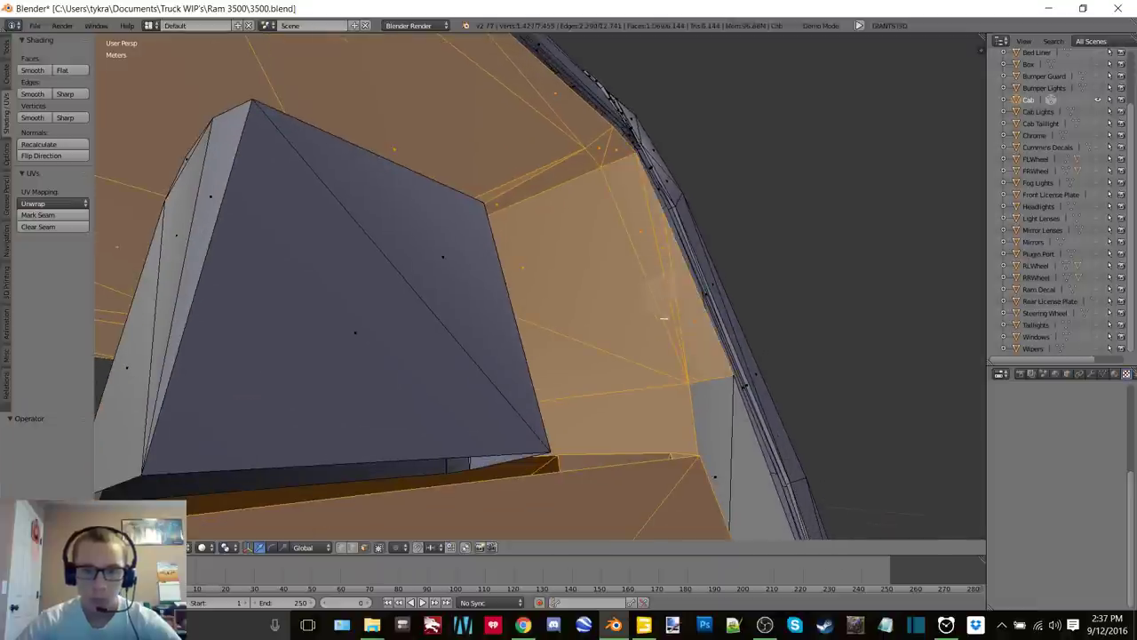
pyautogui.scroll(-3, 670, 331)
pyautogui.moveTo(665, 326); pyautogui.dragTo(518, 311, button='middle')
pyautogui.scroll(2, 606, 290)
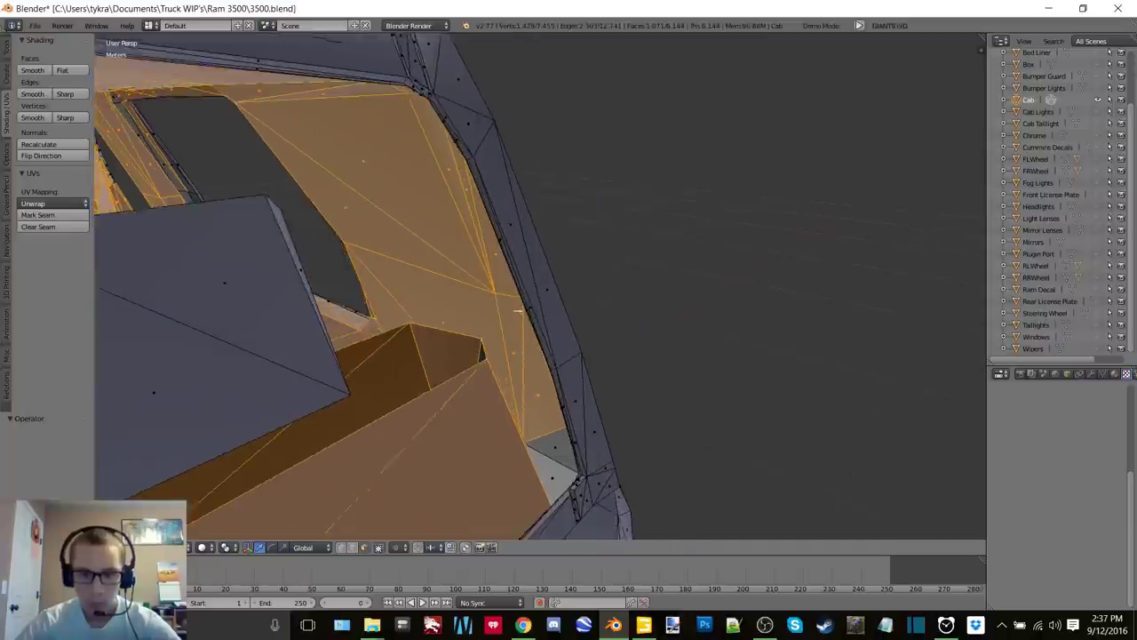
pyautogui.moveTo(568, 380); pyautogui.dragTo(537, 404, button='middle')
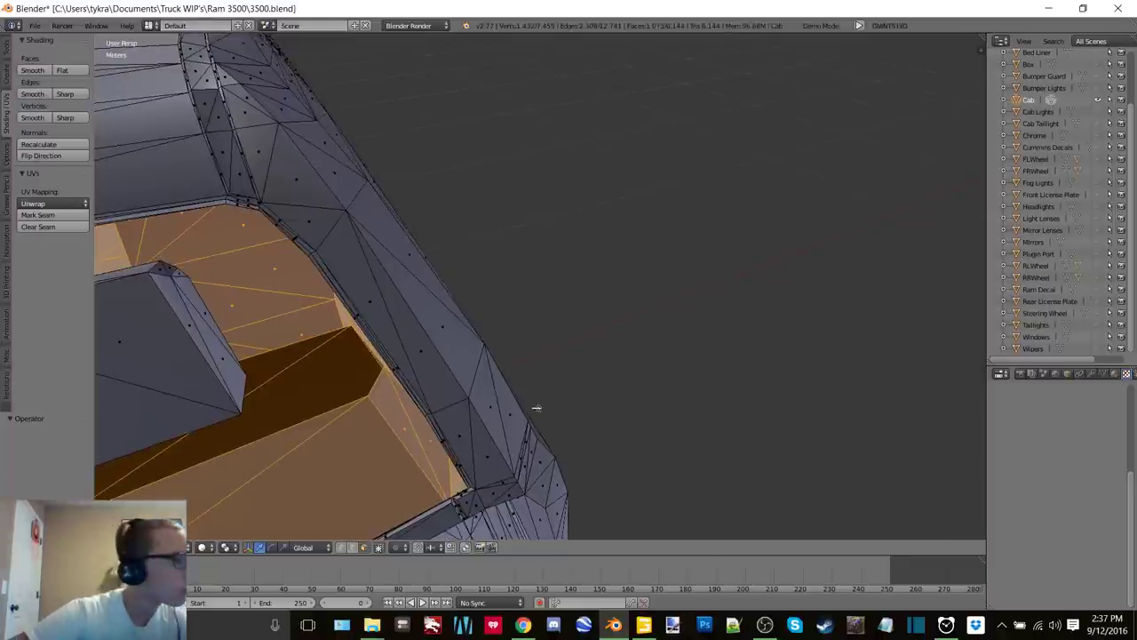
# Check the cab's rear interior for missed faces and add the unselected end face of the rear bench backrest
pyautogui.moveTo(524, 390); pyautogui.dragTo(774, 217, button='middle')
pyautogui.keyDown('shift'); pyautogui.moveTo(455, 252); pyautogui.dragTo(599, 173, button='middle'); pyautogui.keyUp('shift')
pyautogui.scroll(-3, 598, 173)
pyautogui.scroll(8, 314, 336)
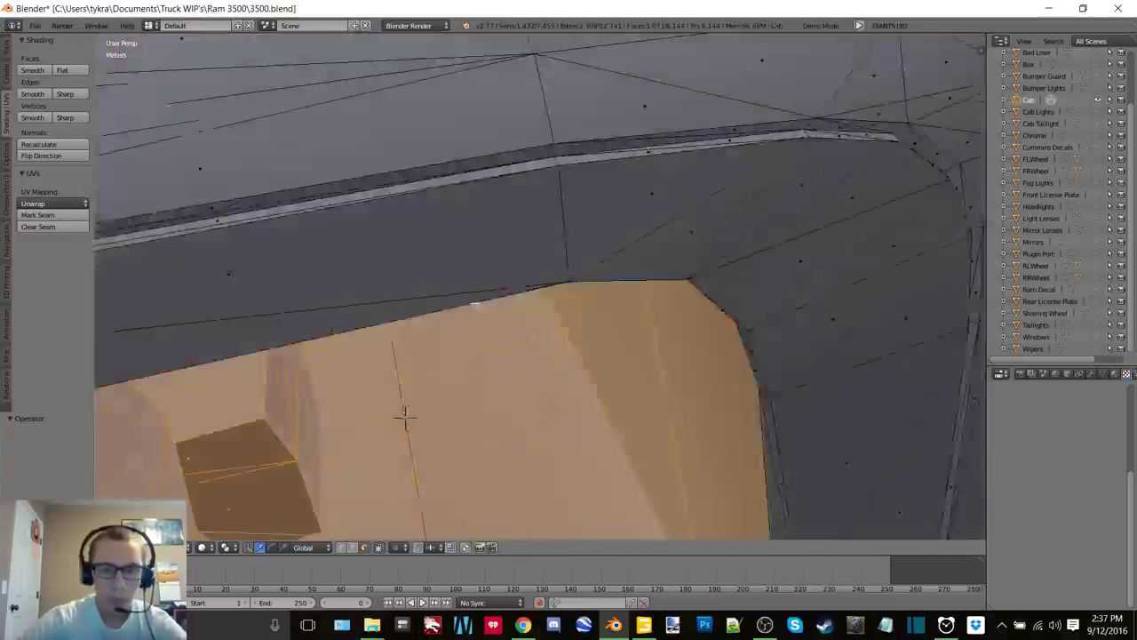
pyautogui.scroll(3, 475, 305)
pyautogui.moveTo(475, 305); pyautogui.dragTo(516, 282, button='middle')
pyautogui.moveTo(665, 254); pyautogui.dragTo(679, 256, button='middle')
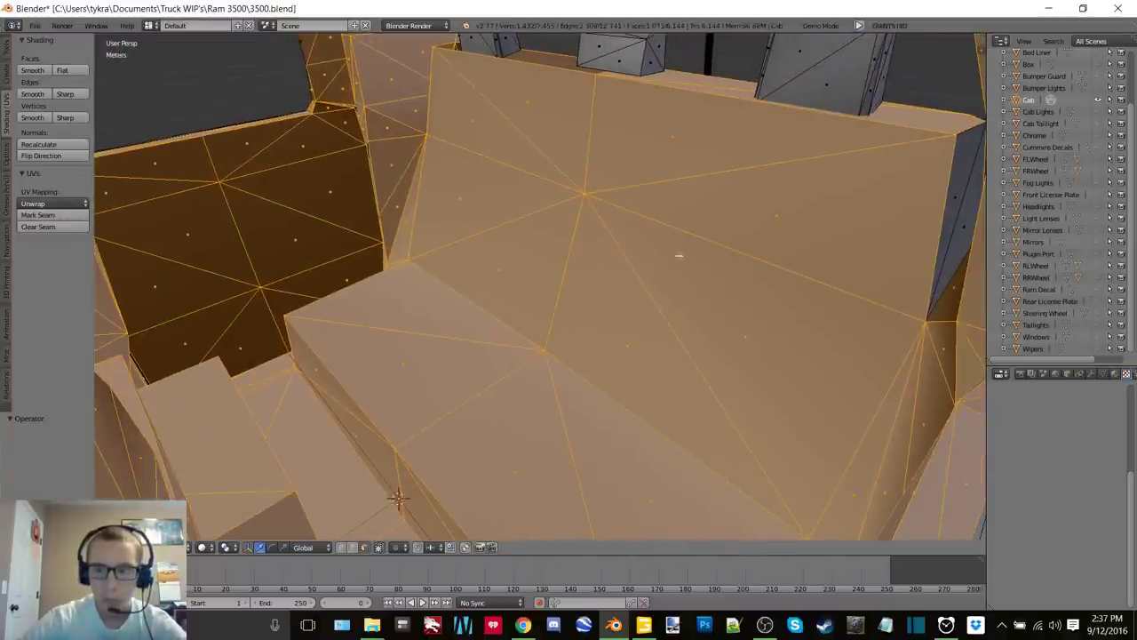
pyautogui.rightClick(945, 229)
# Add the back, side, front and top faces of the driver-side rear headrest to the selection
pyautogui.moveTo(945, 228); pyautogui.dragTo(741, 238, button='middle')
pyautogui.keyDown('shift'); pyautogui.moveTo(400, 151); pyautogui.dragTo(536, 297, button='middle'); pyautogui.keyUp('shift')
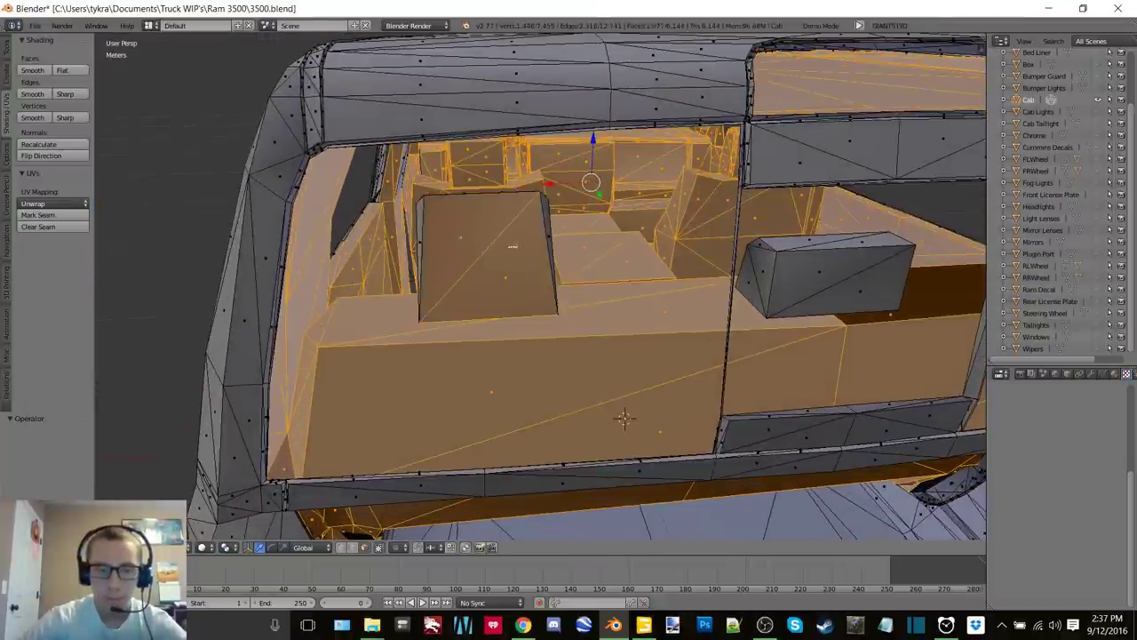
pyautogui.moveTo(512, 246); pyautogui.dragTo(386, 292, button='middle')
pyautogui.moveTo(662, 446); pyautogui.dragTo(404, 505, button='middle')
pyautogui.scroll(4, 668, 220)
pyautogui.moveTo(691, 174); pyautogui.dragTo(525, 342, button='middle')
pyautogui.scroll(2, 568, 266)
pyautogui.press('c')
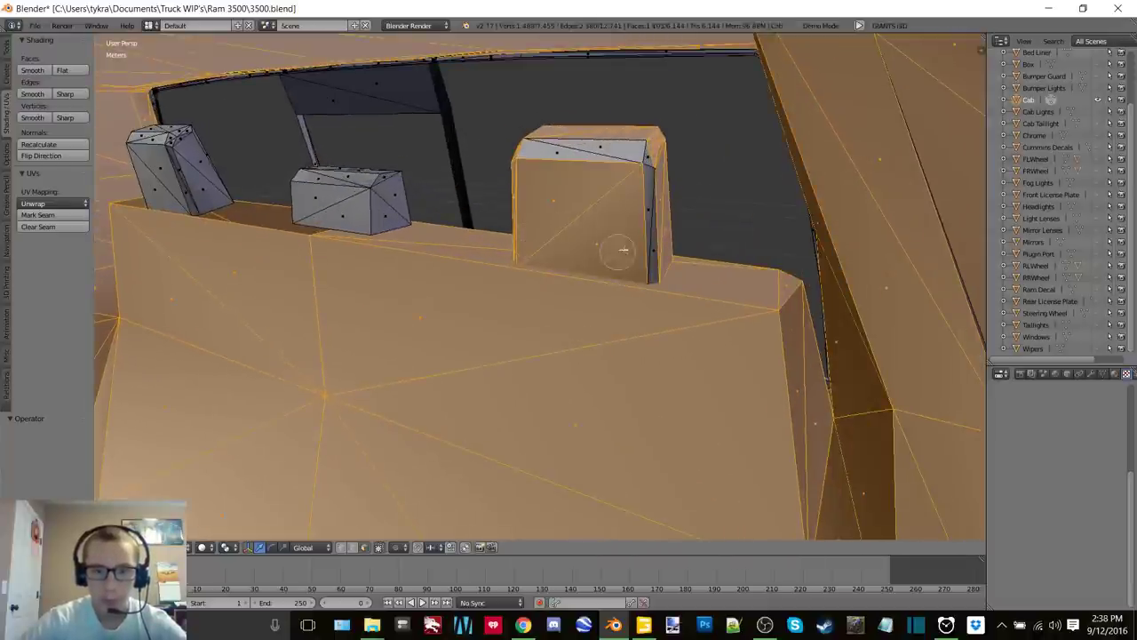
pyautogui.rightClick(585, 165)
# Add the front and top faces of the center rear headrest to the selection
pyautogui.moveTo(564, 222)
pyautogui.mouseDown(button='middle')
pyautogui.moveTo(325, 304)
pyautogui.moveTo(583, 247)
pyautogui.moveTo(533, 251)
pyautogui.mouseUp(button='middle')
pyautogui.click(383, 215)
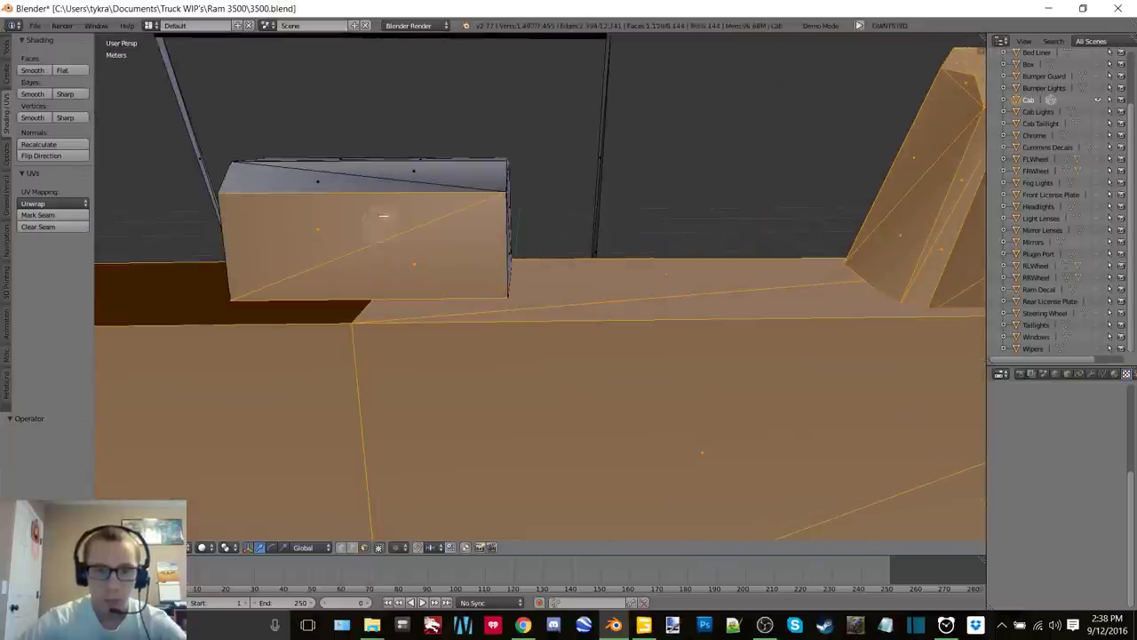
pyautogui.rightClick(398, 183)
# Add all faces of the passenger-side rear headrest to the selection
pyautogui.moveTo(298, 293)
pyautogui.keyDown('shift'); pyautogui.mouseDown(button='middle')
pyautogui.moveTo(729, 287)
pyautogui.moveTo(592, 314)
pyautogui.mouseUp(button='middle'); pyautogui.keyUp('shift')
pyautogui.scroll(-1, 583, 285)
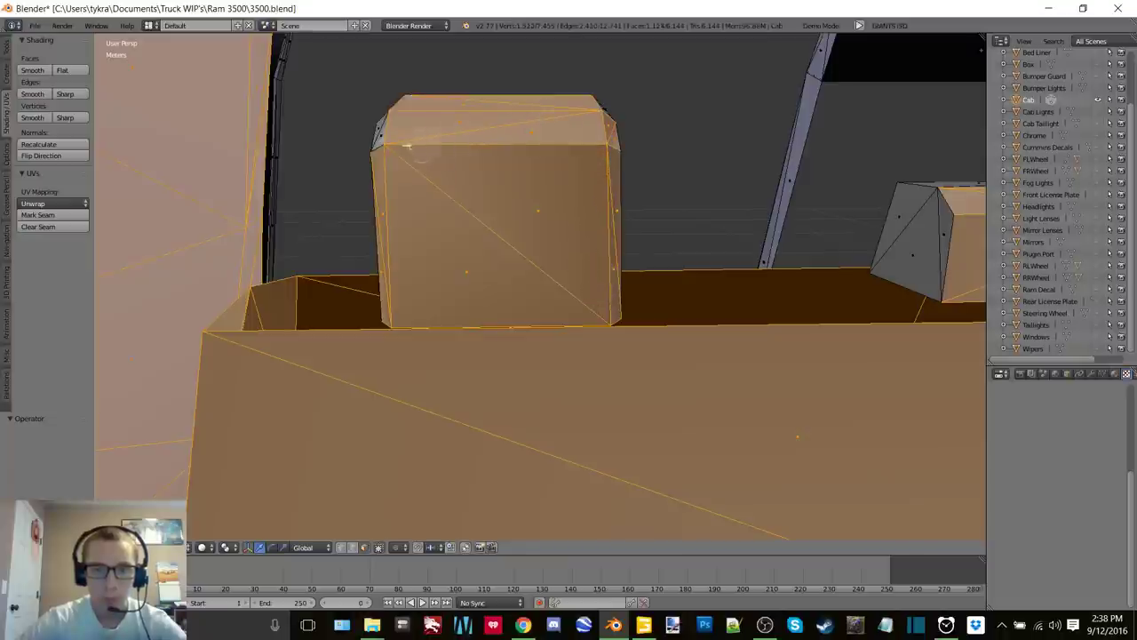
pyautogui.moveTo(389, 145); pyautogui.dragTo(507, 191, button='middle')
pyautogui.press('c')
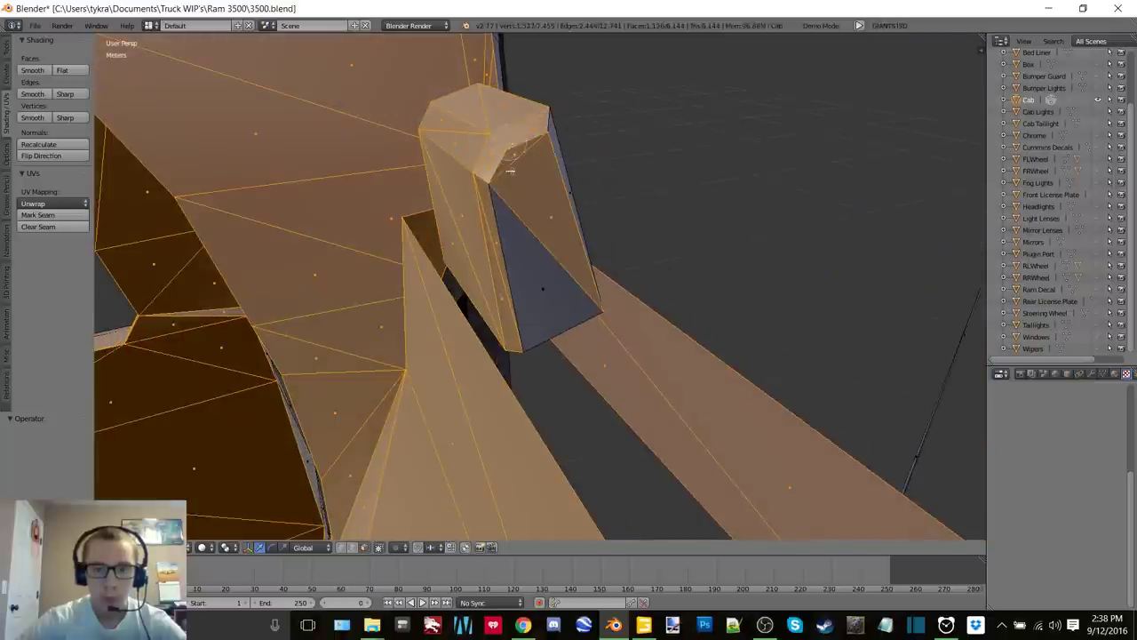
pyautogui.moveTo(522, 273); pyautogui.dragTo(480, 213, button='middle')
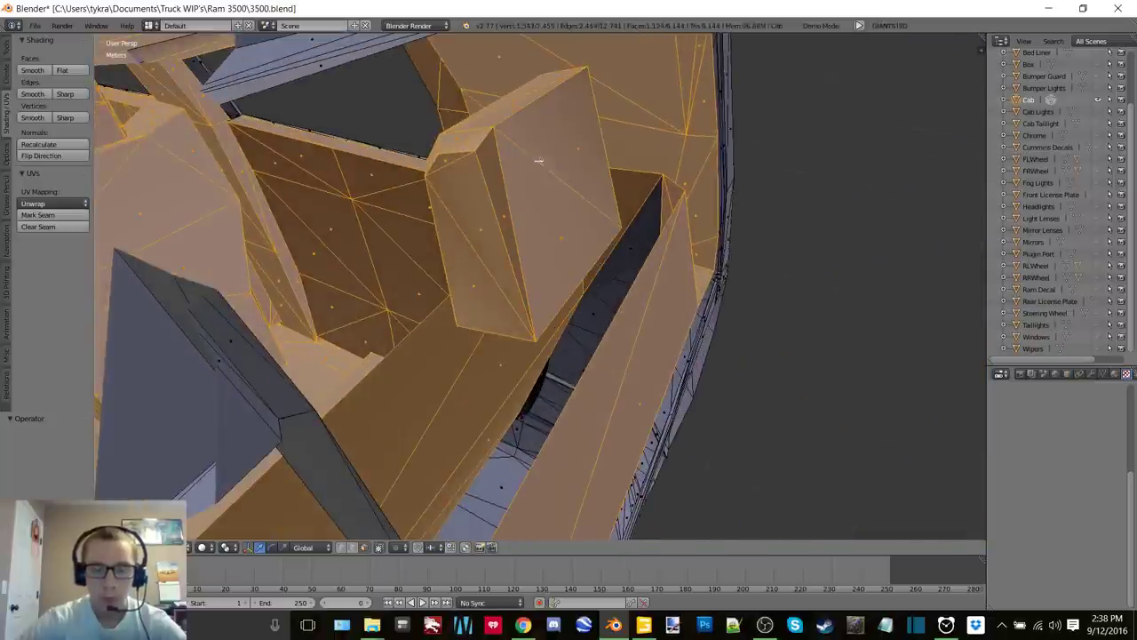
pyautogui.moveTo(538, 161); pyautogui.dragTo(571, 248, button='middle')
# Add the remaining back and end faces of the center rear headrest to the selection
pyautogui.moveTo(686, 193); pyautogui.dragTo(560, 453, button='middle')
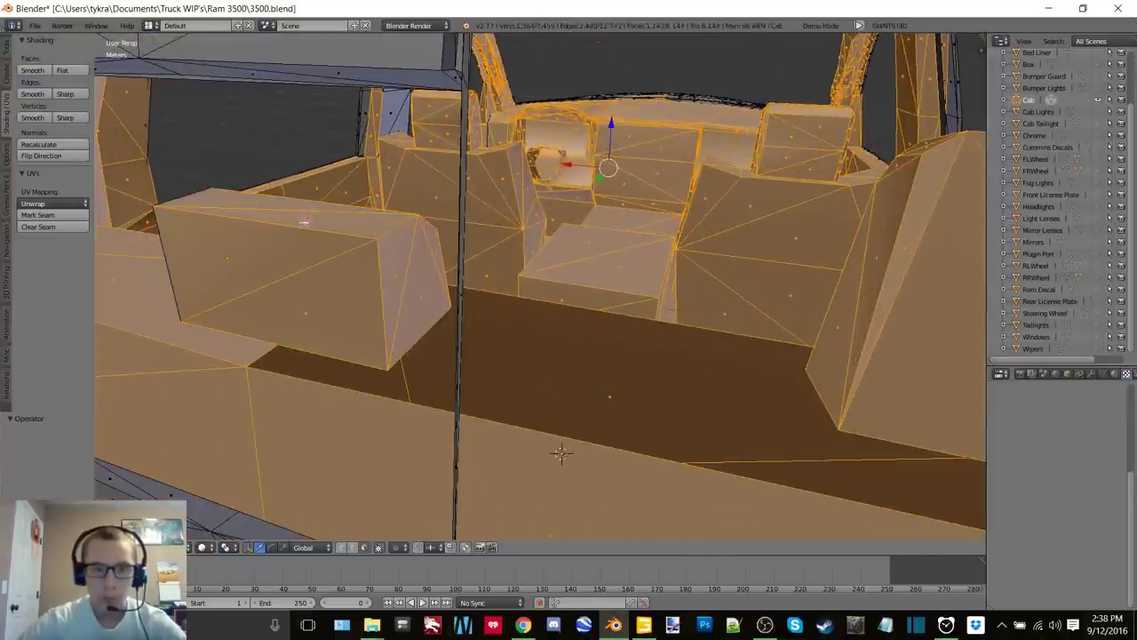
pyautogui.scroll(-3, 304, 222)
pyautogui.moveTo(330, 264); pyautogui.dragTo(524, 320, button='middle')
pyautogui.press('c')
pyautogui.rightClick(446, 345)
# Separate the selected interior faces from the Cab into their own object
pyautogui.scroll(-4, 446, 344)
pyautogui.scroll(-2, 625, 339)
pyautogui.scroll(-4, 625, 339)
pyautogui.keyDown('shift'); pyautogui.moveTo(524, 320); pyautogui.dragTo(752, 272, button='middle'); pyautogui.keyUp('shift')
pyautogui.moveTo(788, 255); pyautogui.dragTo(809, 69)
pyautogui.hotkey('ctrl', 'z')
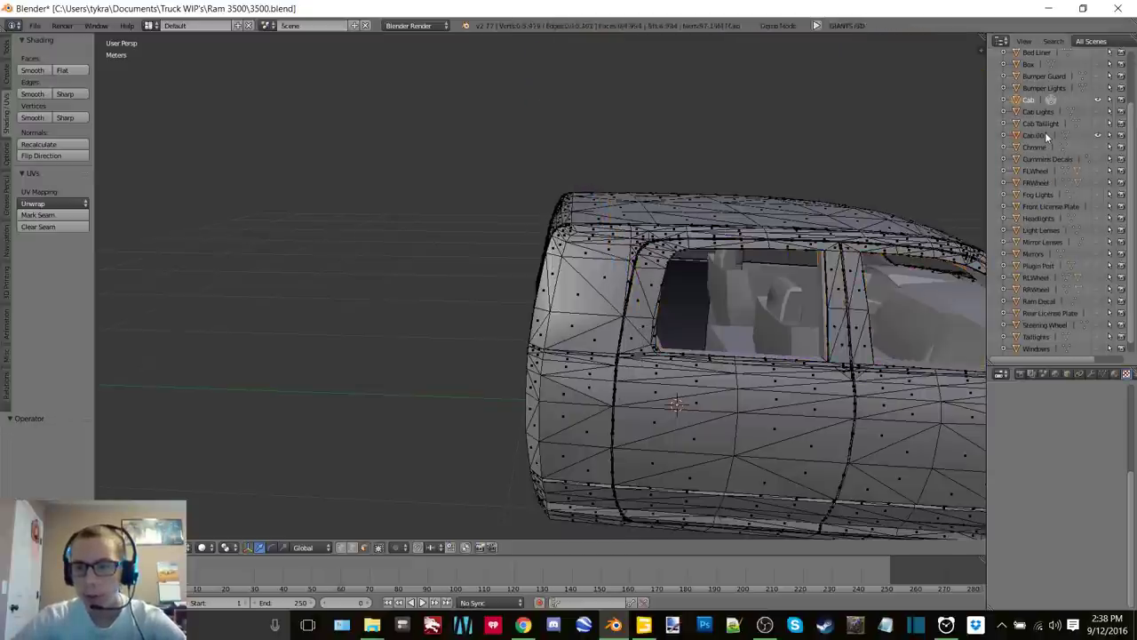
# Hide Cab.001 and open the Cab mesh in edit mode to check it for leftover interior faces
pyautogui.click(1048, 136)
pyautogui.click(1030, 104)
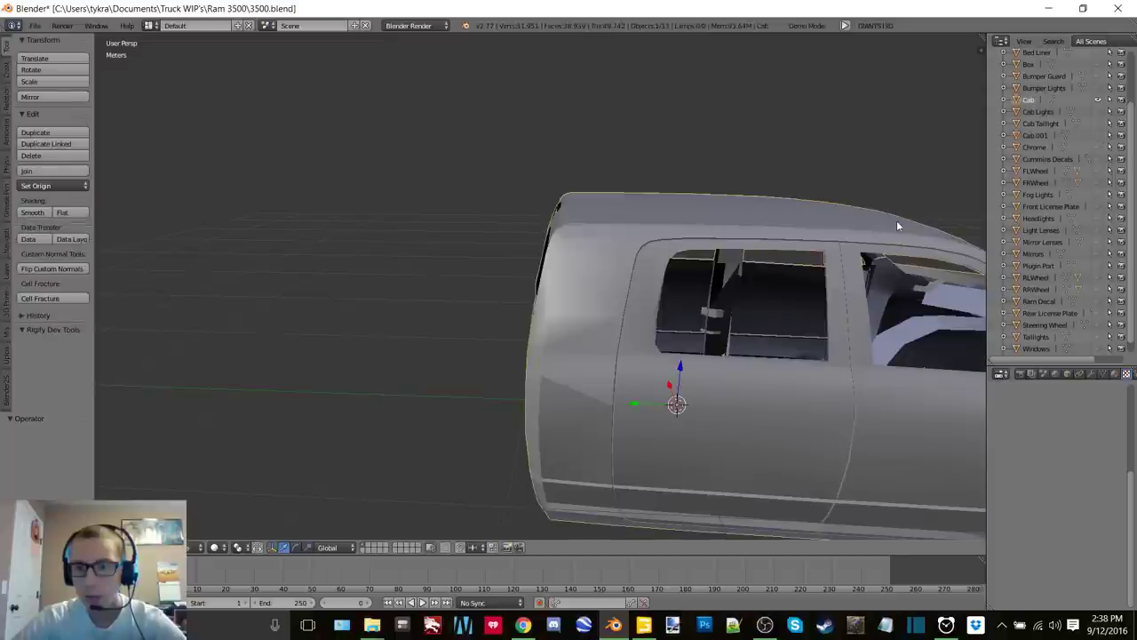
pyautogui.press('Tab')
pyautogui.click(967, 221)
pyautogui.keyDown('shift'); pyautogui.moveTo(869, 308); pyautogui.dragTo(522, 233, button='middle'); pyautogui.keyUp('shift')
pyautogui.scroll(8, 638, 267)
pyautogui.scroll(-10, 527, 232)
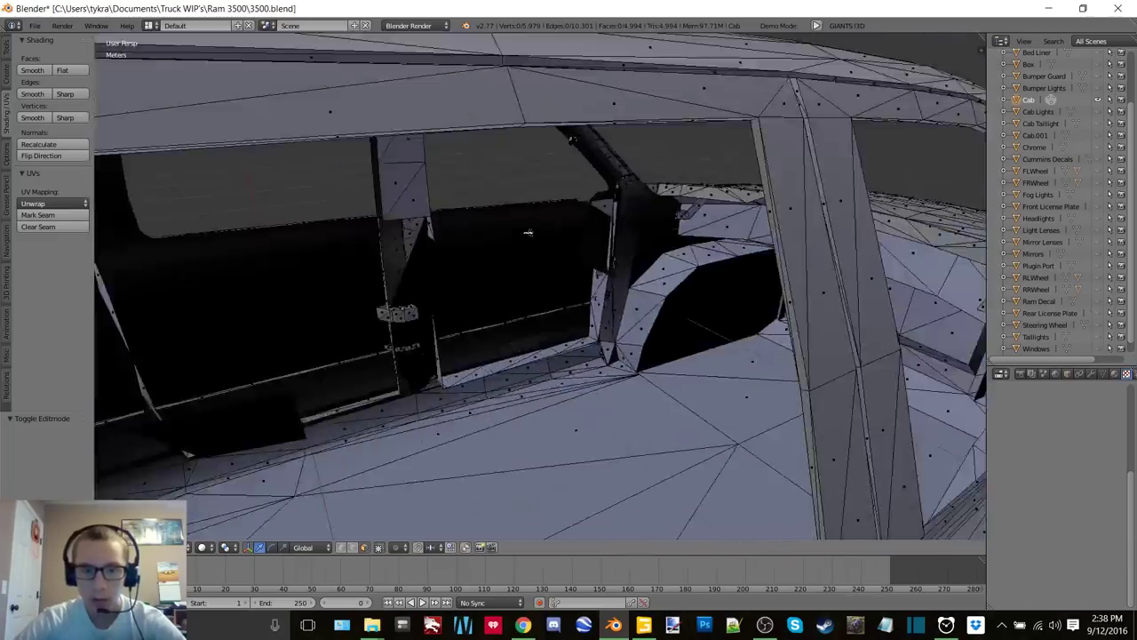
pyautogui.moveTo(462, 257); pyautogui.dragTo(668, 255, button='middle')
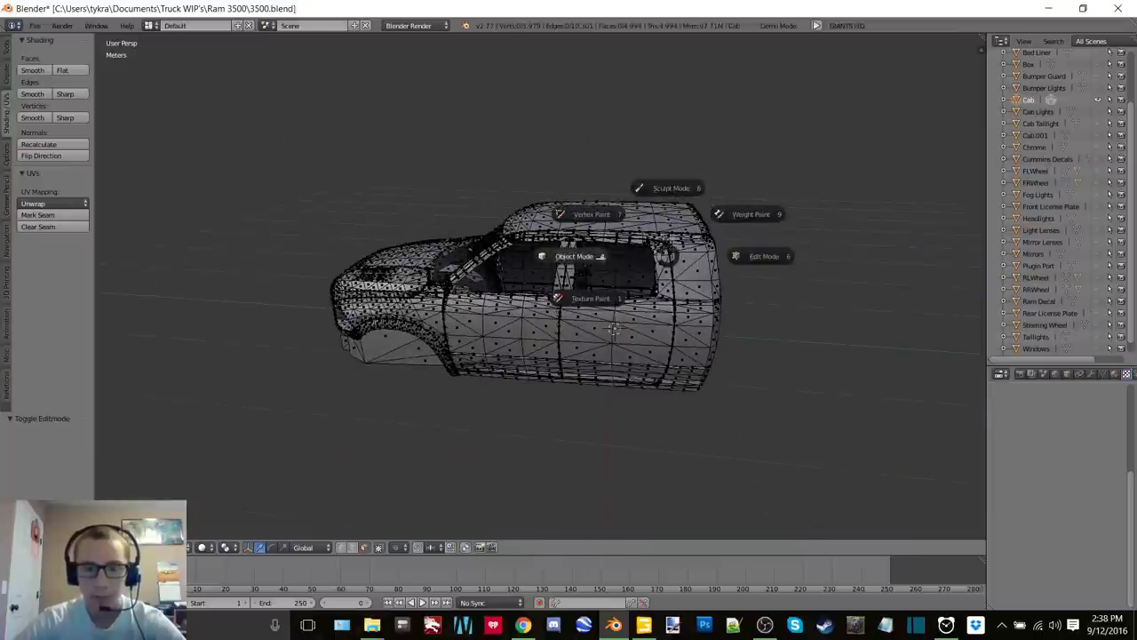
# Separate the small leftover floating piece by the windshield from the Cab into its own object
pyautogui.click(575, 256)
pyautogui.scroll(8, 524, 286)
pyautogui.moveTo(534, 282); pyautogui.dragTo(539, 200, button='middle')
pyautogui.press('Tab')
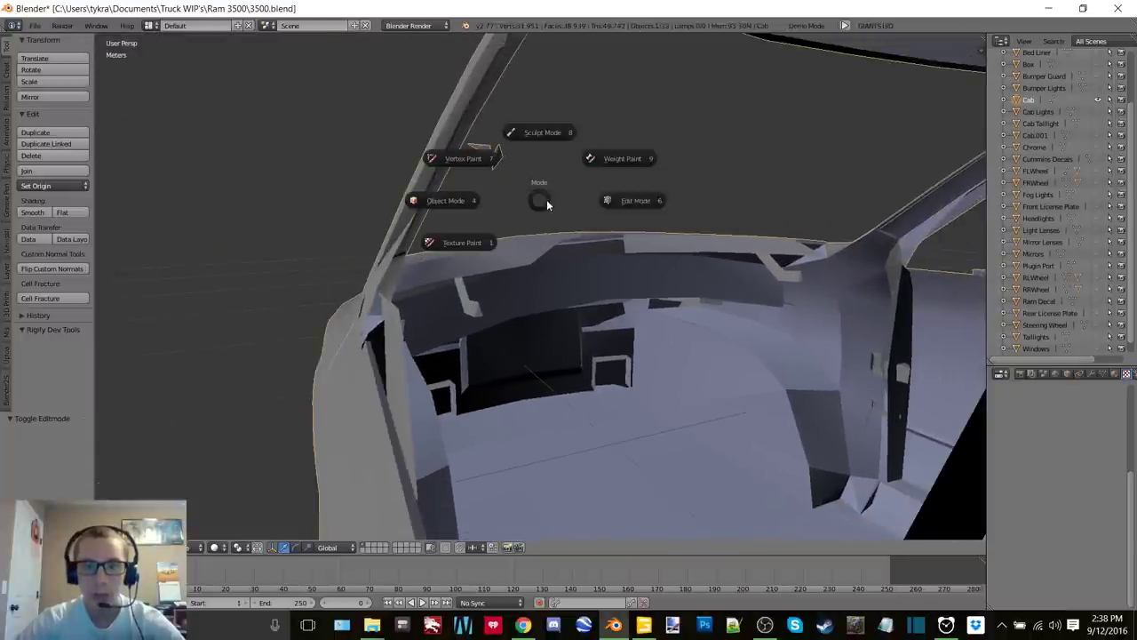
pyautogui.click(627, 183)
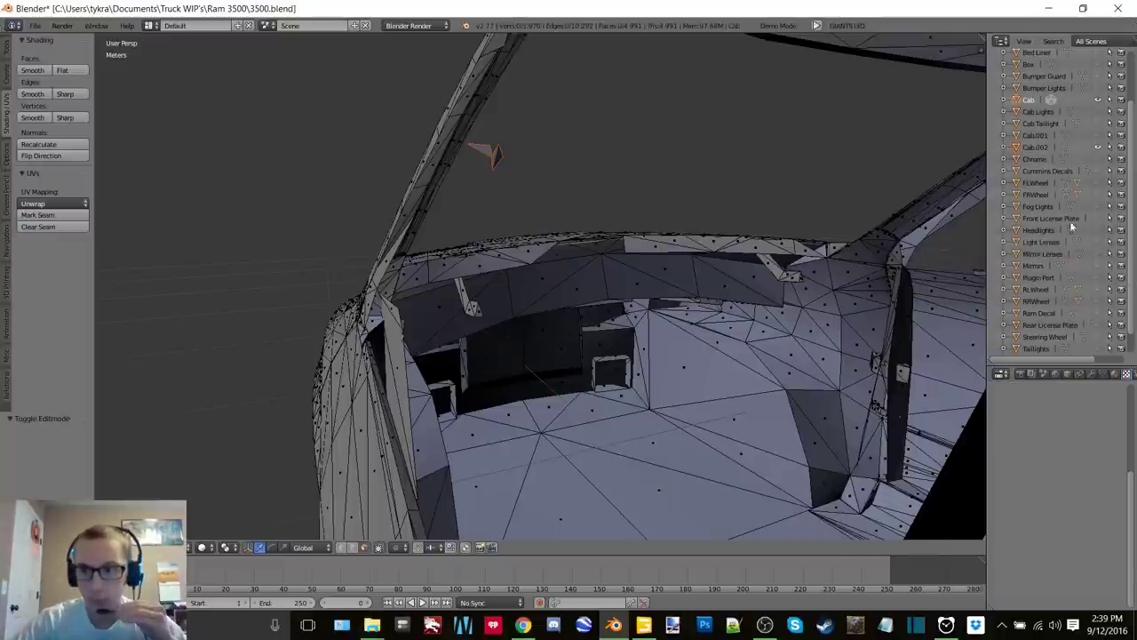
# Hide Cab.002, inspect the Cab for any other leftover interior faces, and return to object mode
pyautogui.moveTo(756, 288); pyautogui.dragTo(632, 347, button='middle')
pyautogui.scroll(-5, 633, 300)
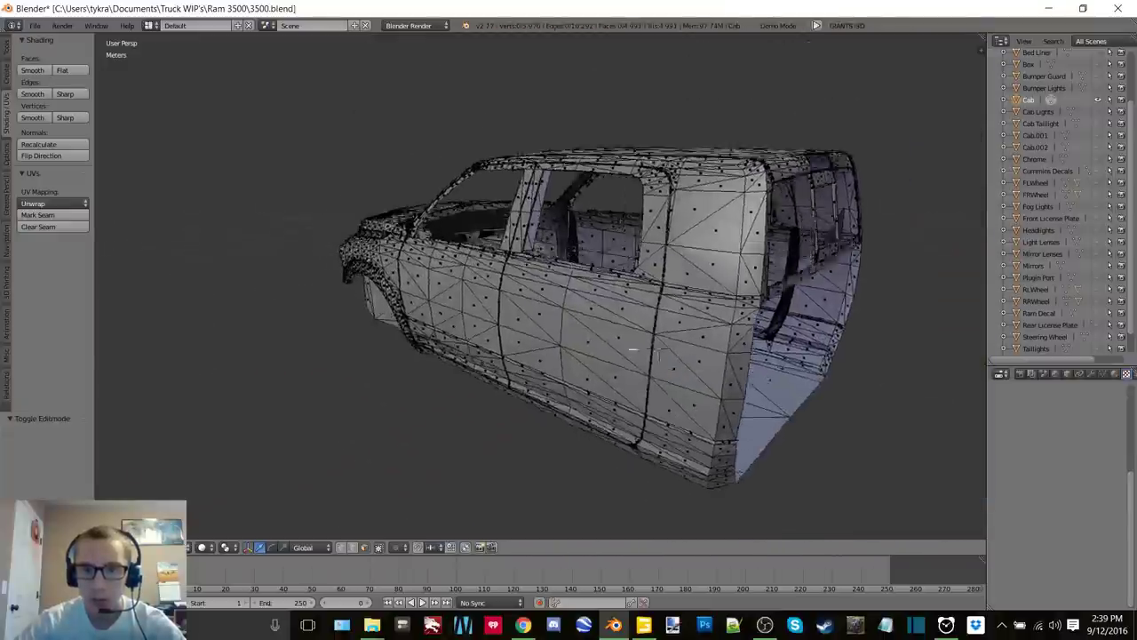
pyautogui.scroll(4, 631, 347)
pyautogui.moveTo(635, 302); pyautogui.dragTo(686, 220, button='middle')
pyautogui.click(636, 242)
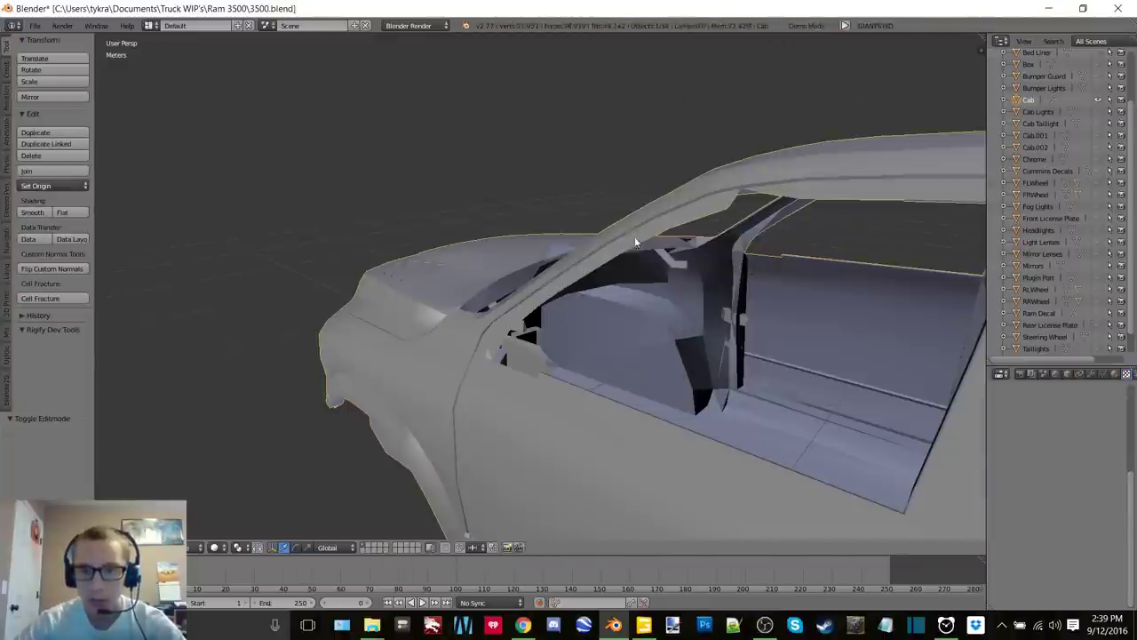
# Hide the Cab, show Cab.001 and Cab.002, join them into one object, and rename it Interior
pyautogui.click(1109, 100)
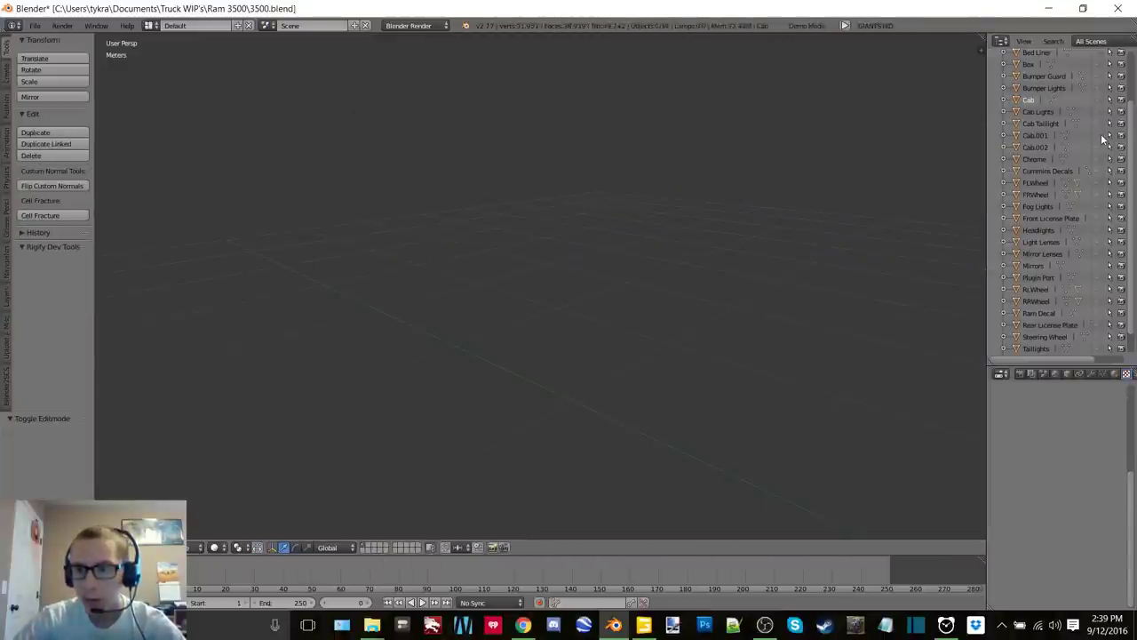
pyautogui.click(1102, 138)
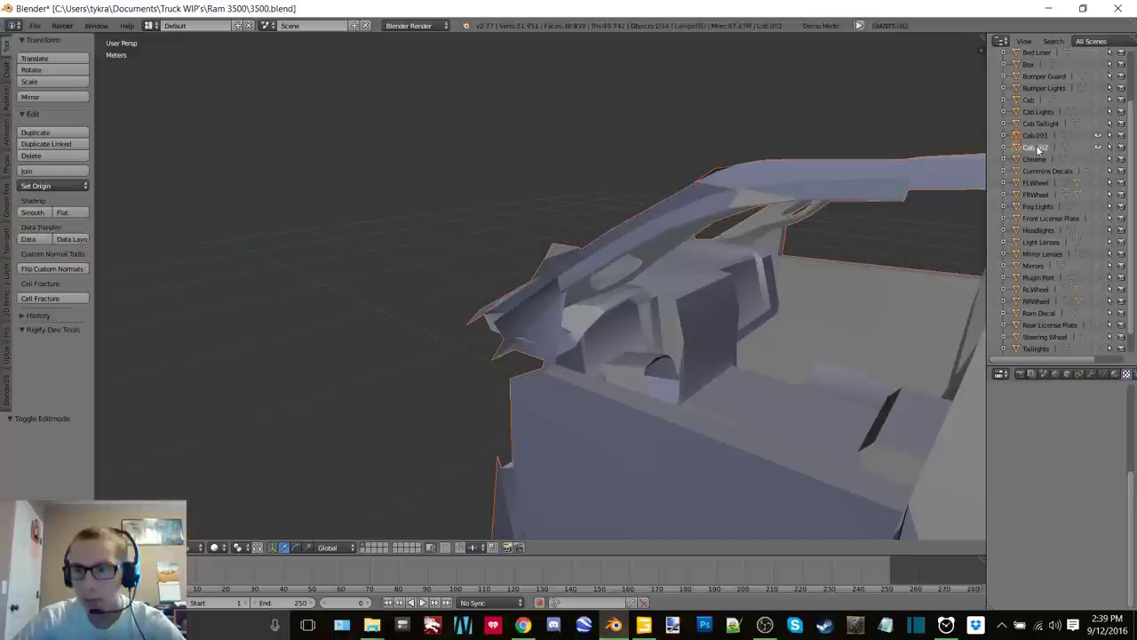
pyautogui.hotkey('ctrl', 'j')
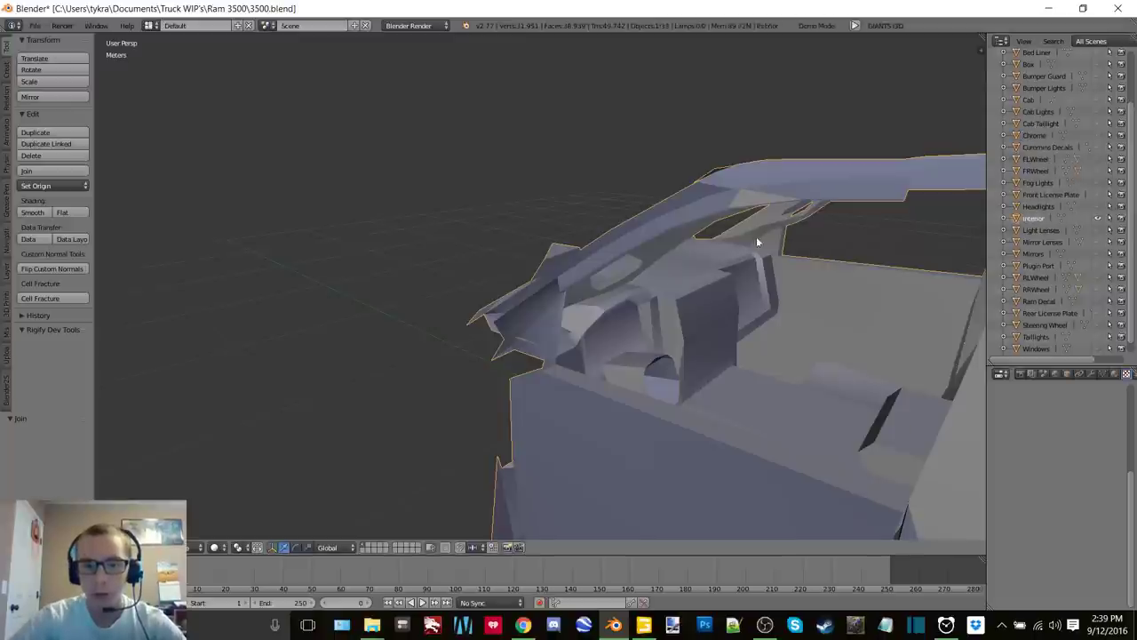
# Edit the Interior mesh and separate the stray exterior faces above the front side window into their own object
pyautogui.click(826, 244)
pyautogui.moveTo(671, 266); pyautogui.dragTo(592, 258, button='middle')
pyautogui.scroll(-2, 688, 298)
pyautogui.scroll(-3, 688, 298)
pyautogui.scroll(-2, 592, 257)
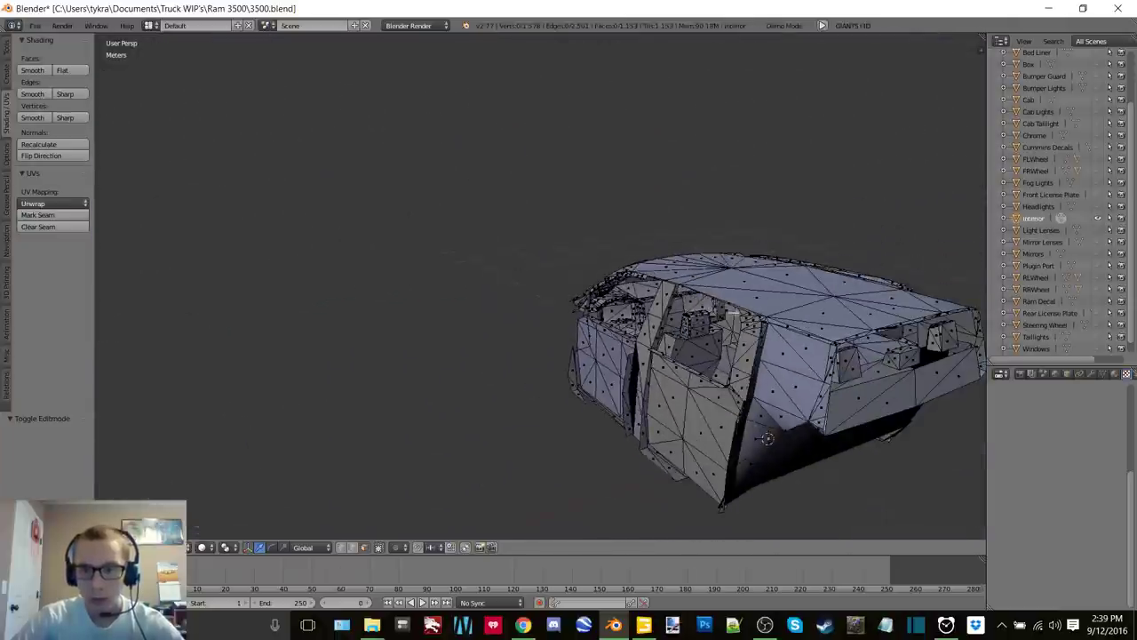
pyautogui.moveTo(777, 303); pyautogui.dragTo(507, 182, button='middle')
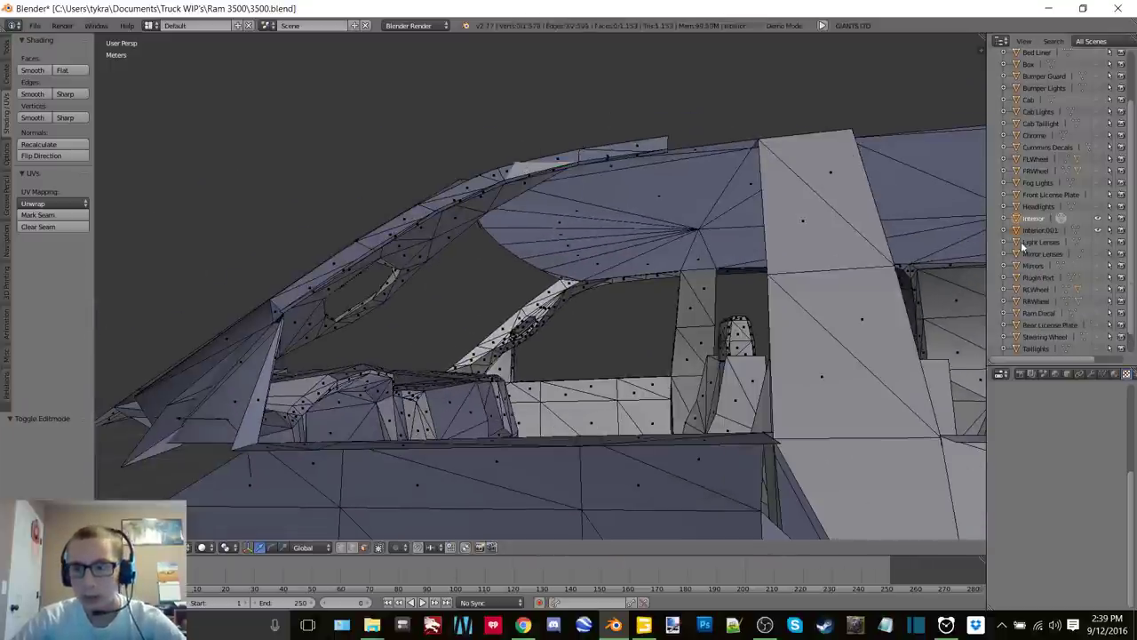
# Join Interior.001 back into the Cab and hide the Cab
pyautogui.click(1036, 229)
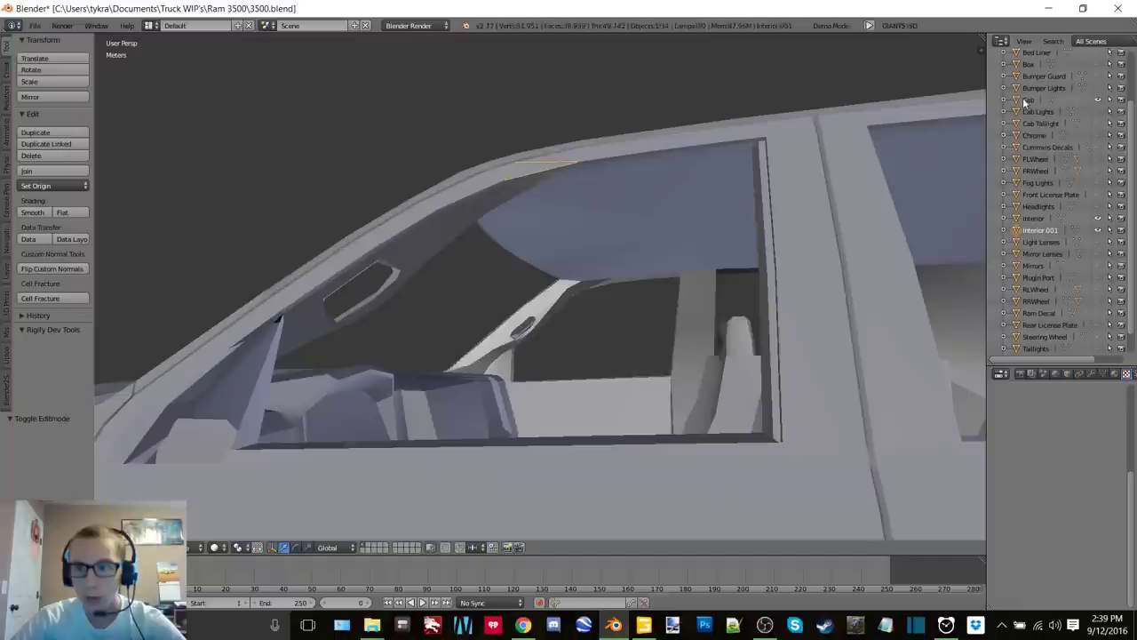
pyautogui.click(1026, 100)
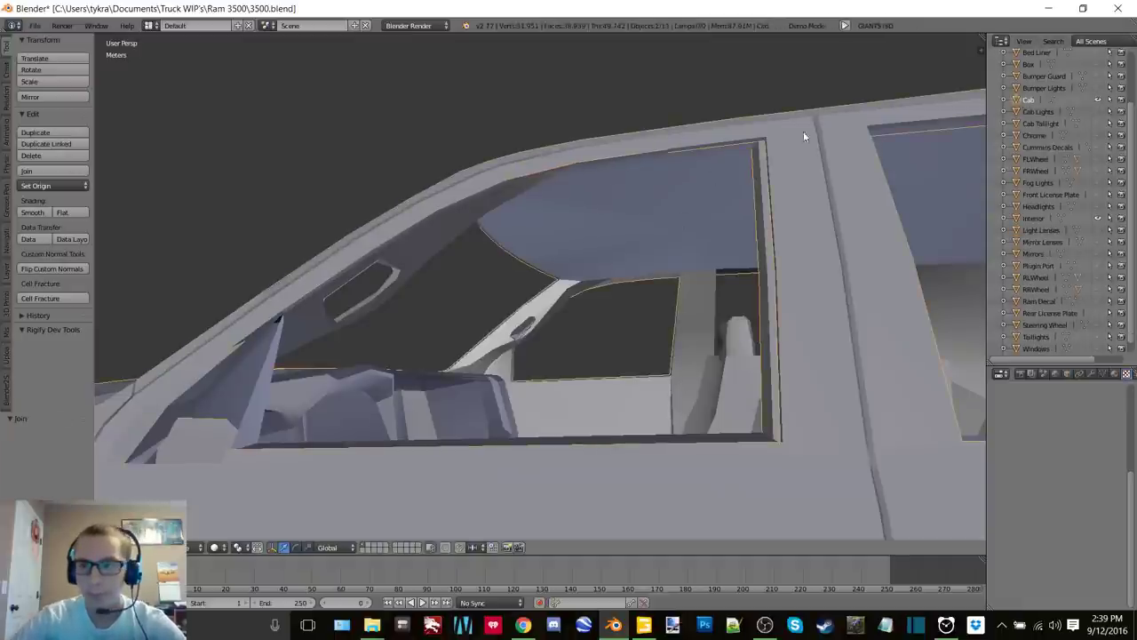
pyautogui.click(1097, 100)
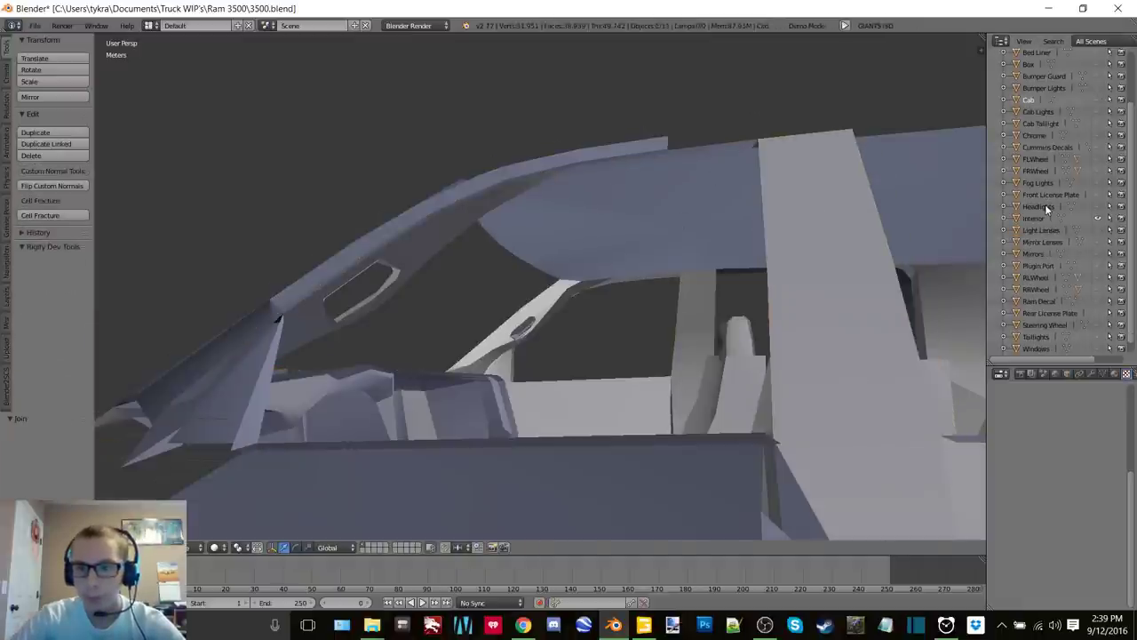
# Examine the Interior mesh in edit mode for any remaining stray exterior faces, and return to object mode
pyautogui.moveTo(601, 173); pyautogui.dragTo(447, 205, button='middle')
pyautogui.rightClick(447, 205)
pyautogui.press('Tab')
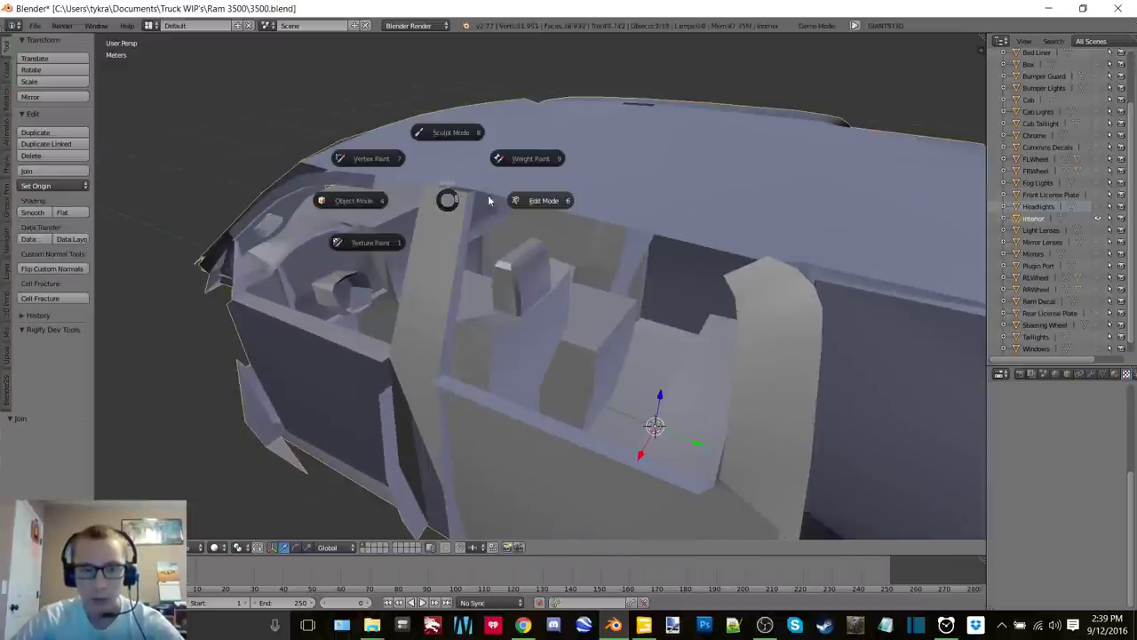
pyautogui.click(542, 195)
pyautogui.moveTo(543, 198); pyautogui.dragTo(529, 229, button='middle')
pyautogui.scroll(3, 616, 234)
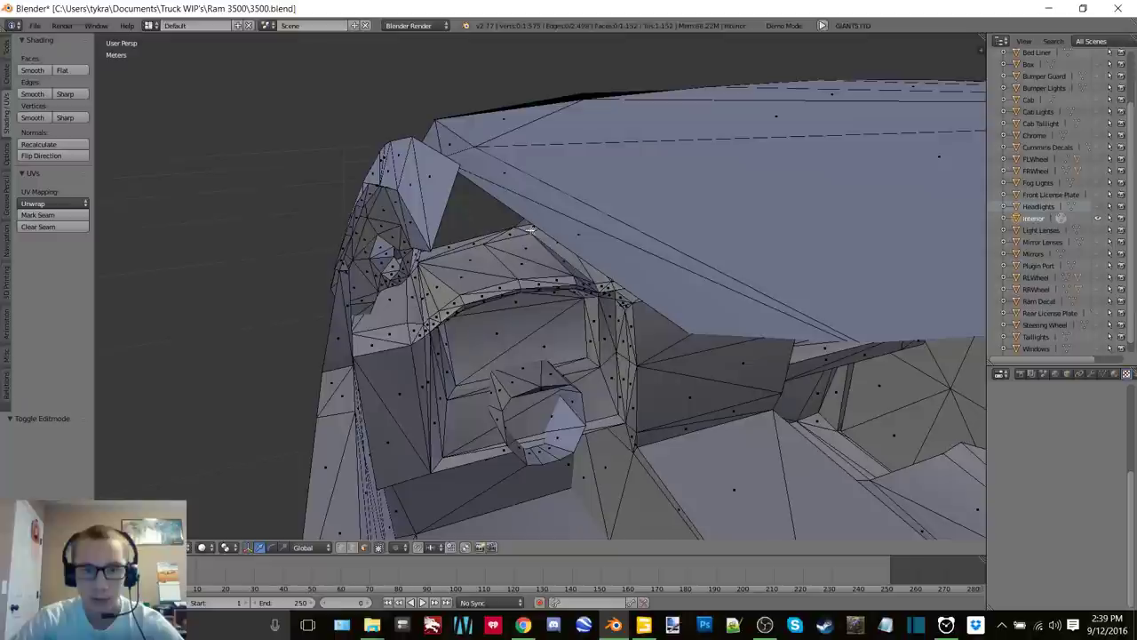
pyautogui.moveTo(408, 184); pyautogui.dragTo(605, 273, button='middle')
pyautogui.press('c')
pyautogui.press('Tab')
pyautogui.click(512, 274)
pyautogui.moveTo(511, 274); pyautogui.dragTo(561, 312, button='middle')
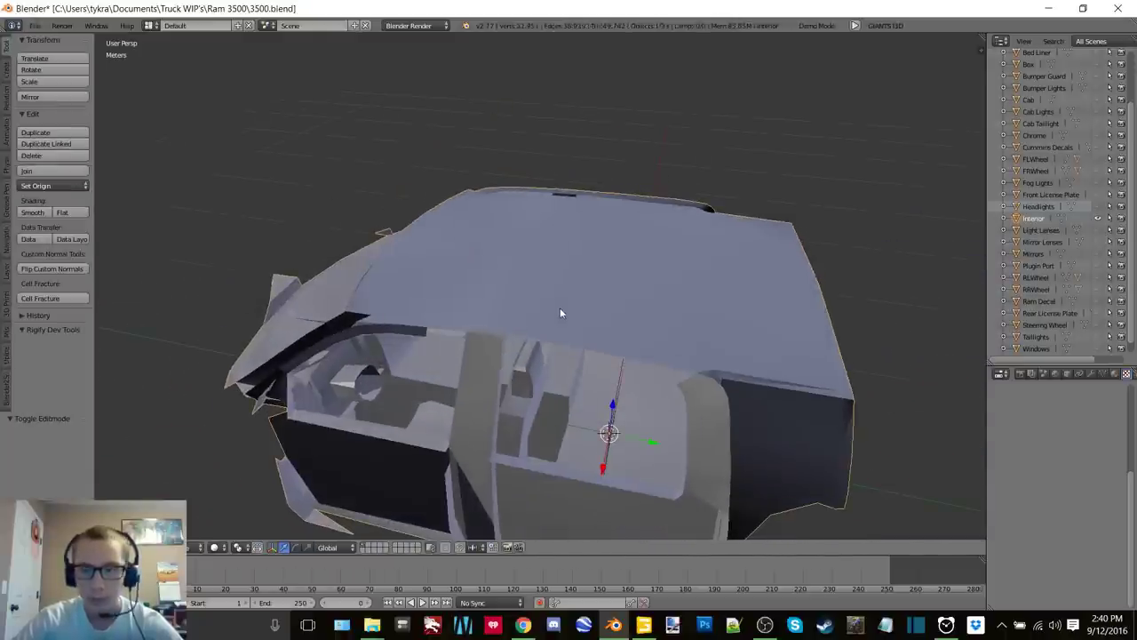
# Show the Cab in place of the Interior and examine its mesh in edit mode for leftover interior faces, ending in object mode
pyautogui.click(1098, 99)
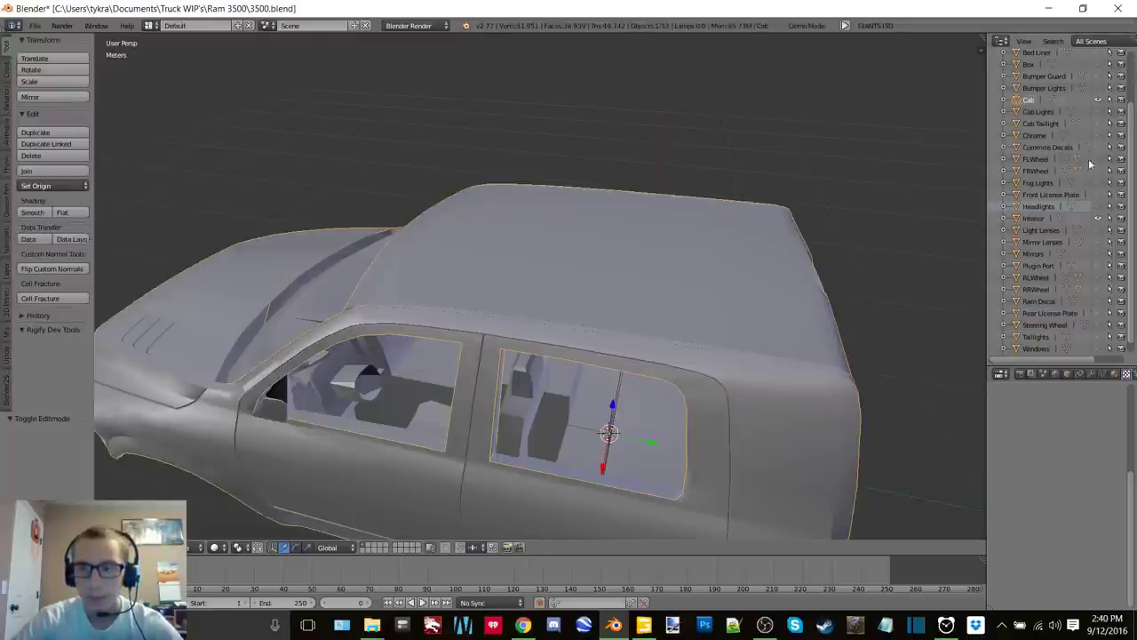
pyautogui.click(568, 273)
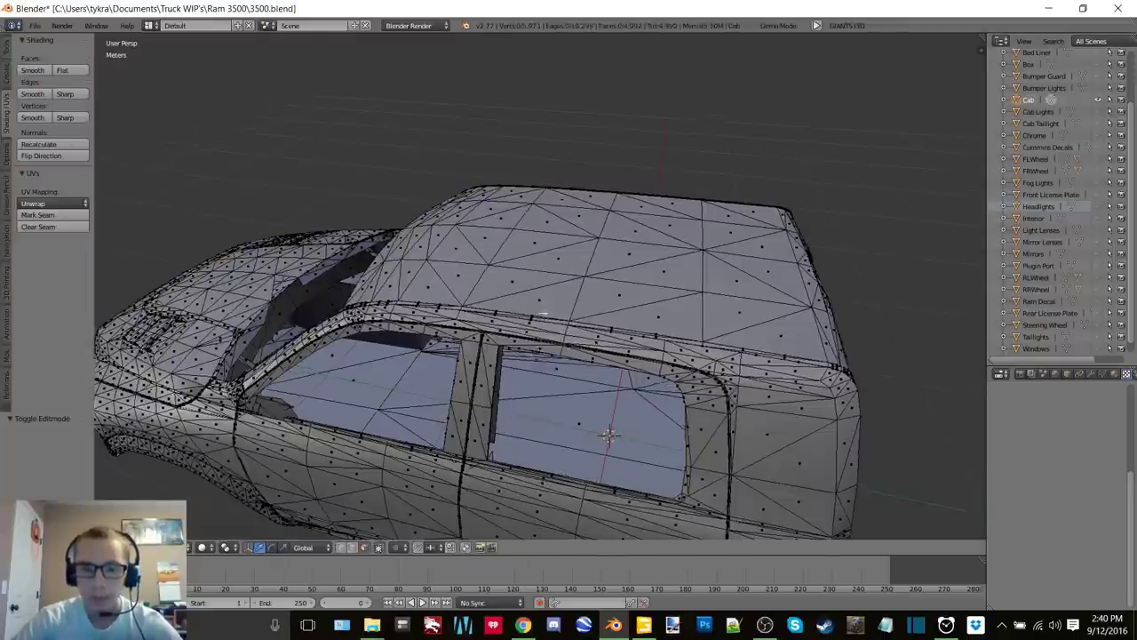
pyautogui.moveTo(568, 272)
pyautogui.mouseDown(button='middle')
pyautogui.moveTo(287, 241)
pyautogui.moveTo(369, 248)
pyautogui.moveTo(453, 280)
pyautogui.moveTo(542, 342)
pyautogui.moveTo(585, 400)
pyautogui.moveTo(500, 316)
pyautogui.moveTo(488, 284)
pyautogui.moveTo(519, 398)
pyautogui.moveTo(563, 355)
pyautogui.moveTo(610, 275)
pyautogui.moveTo(520, 249)
pyautogui.moveTo(541, 254)
pyautogui.moveTo(482, 280)
pyautogui.moveTo(523, 292)
pyautogui.moveTo(561, 270)
pyautogui.mouseUp(button='middle')
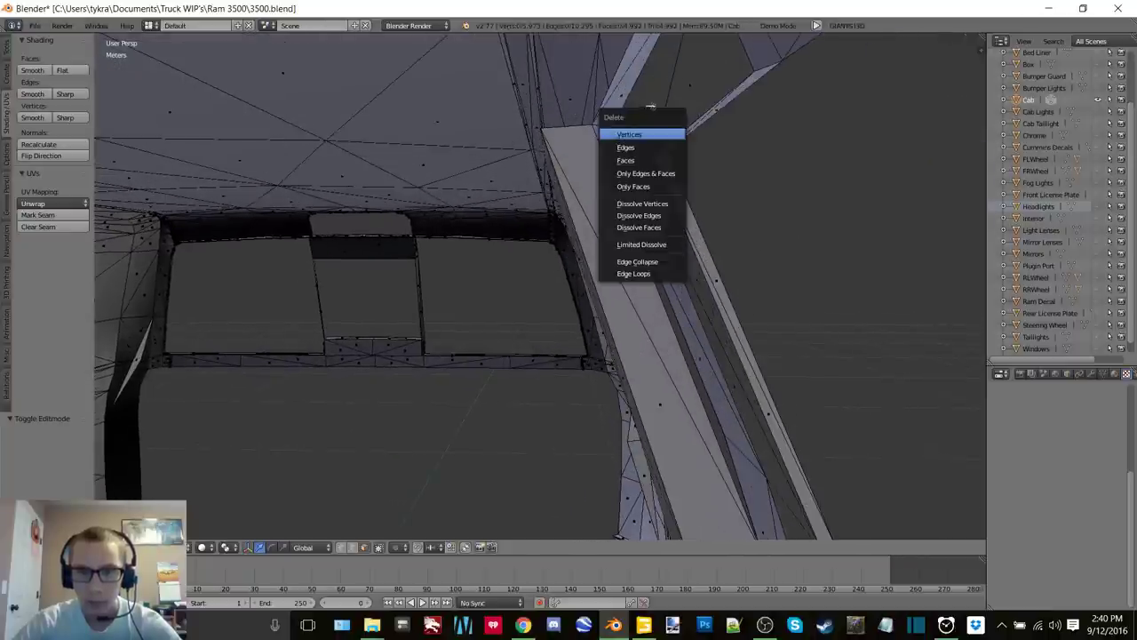
pyautogui.moveTo(770, 255); pyautogui.dragTo(624, 170, button='middle')
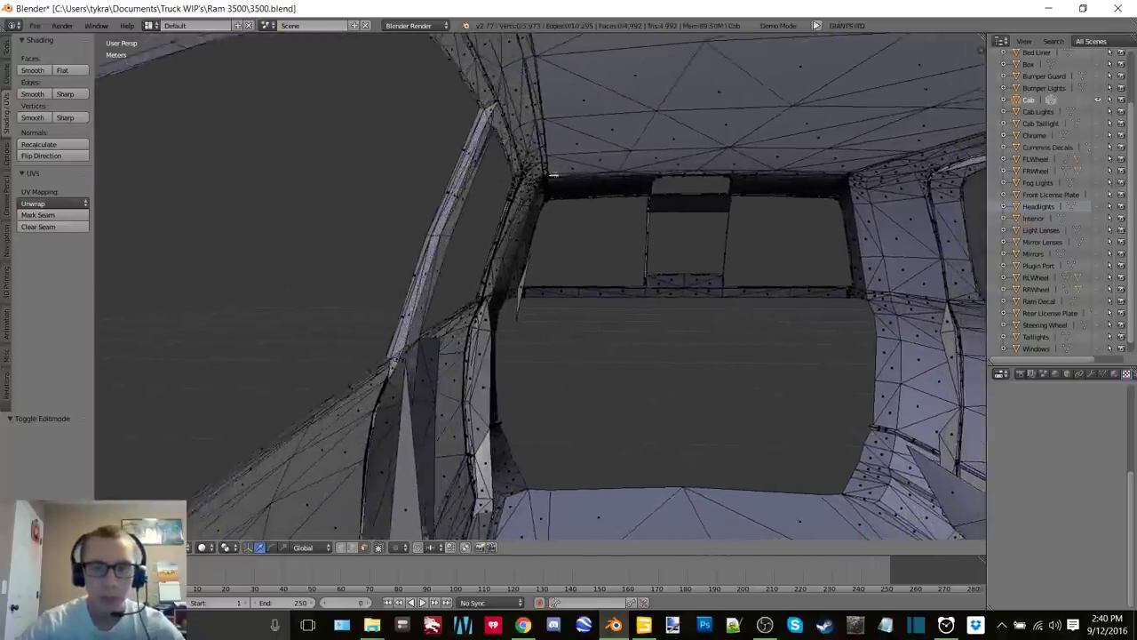
pyautogui.moveTo(553, 175); pyautogui.dragTo(270, 225, button='middle')
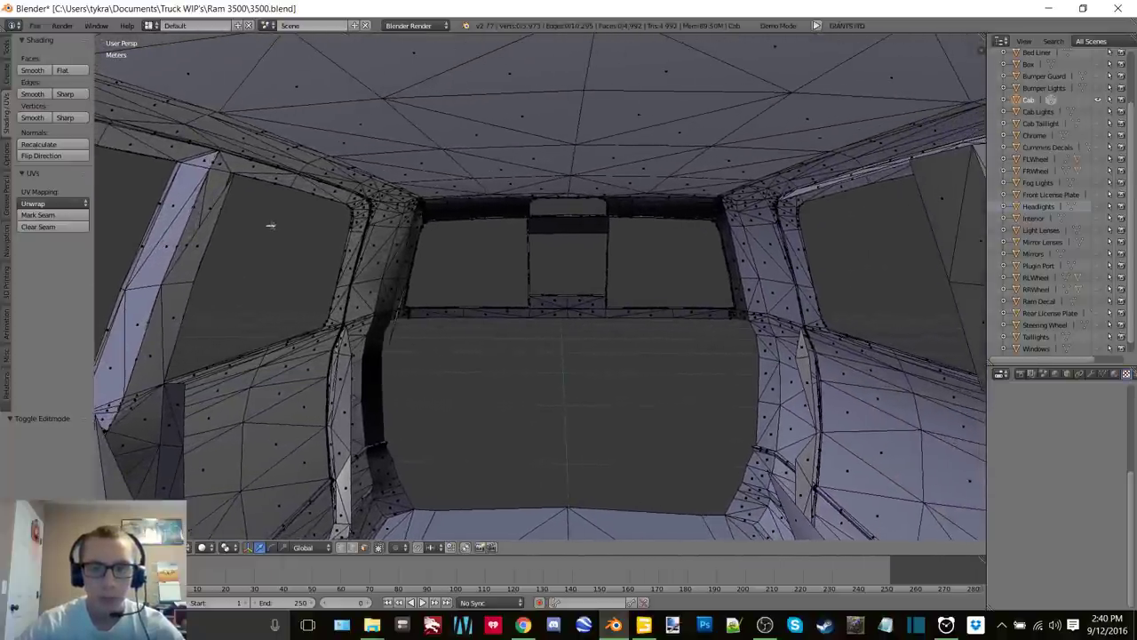
pyautogui.moveTo(586, 250); pyautogui.dragTo(524, 533, button='middle')
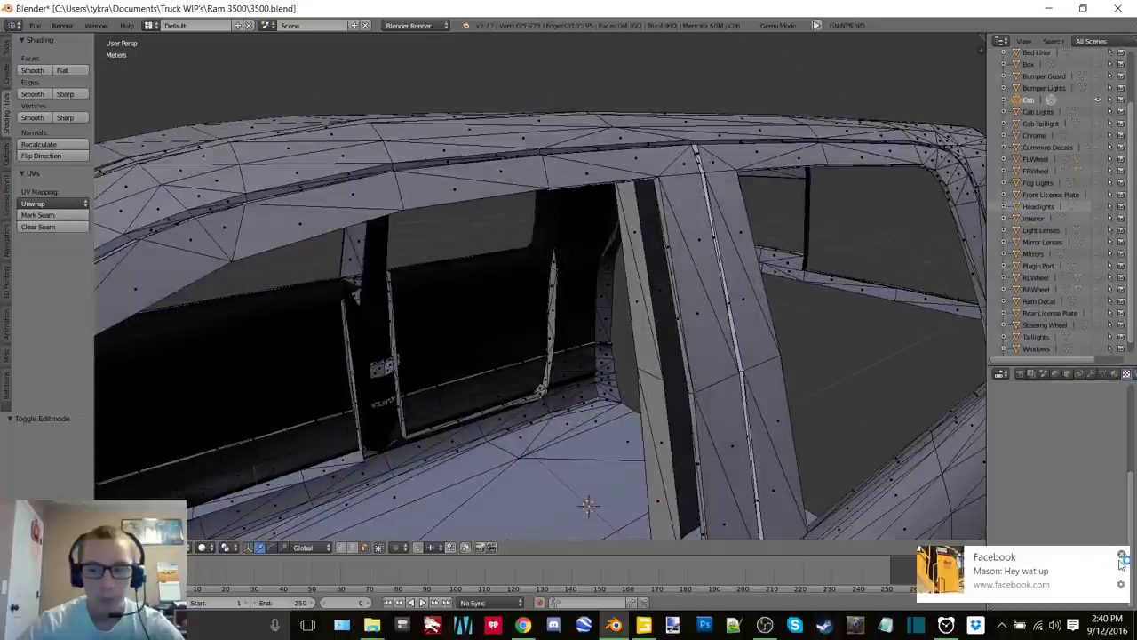
pyautogui.moveTo(711, 388); pyautogui.dragTo(528, 371, button='middle')
pyautogui.moveTo(737, 363); pyautogui.dragTo(807, 348, button='middle')
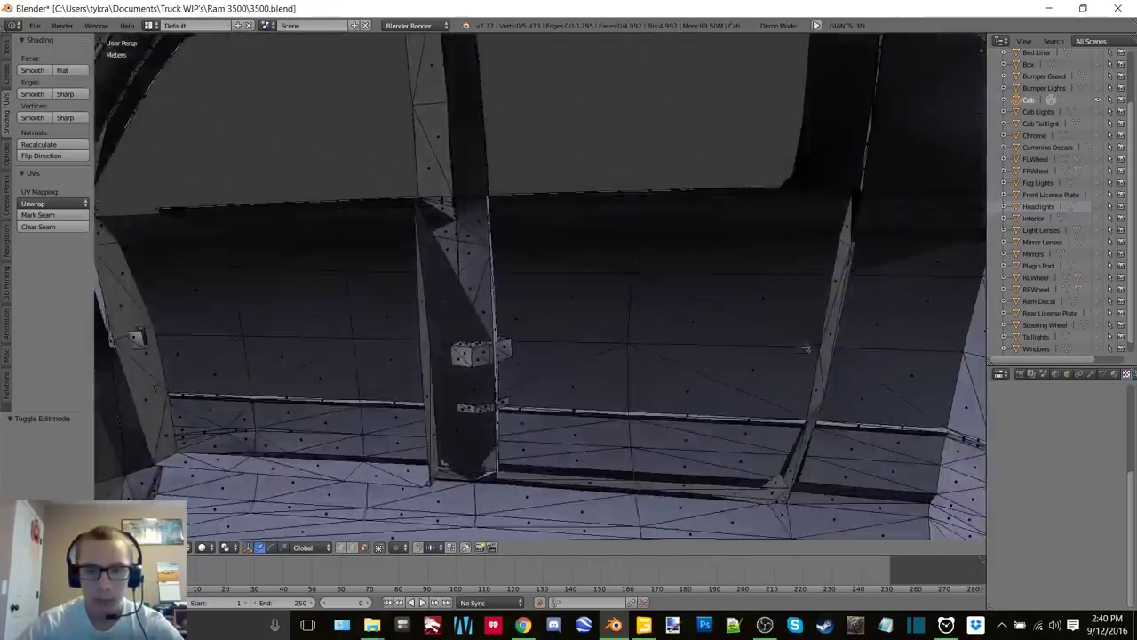
pyautogui.scroll(-7, 807, 348)
pyautogui.press('Tab')
pyautogui.click(687, 352)
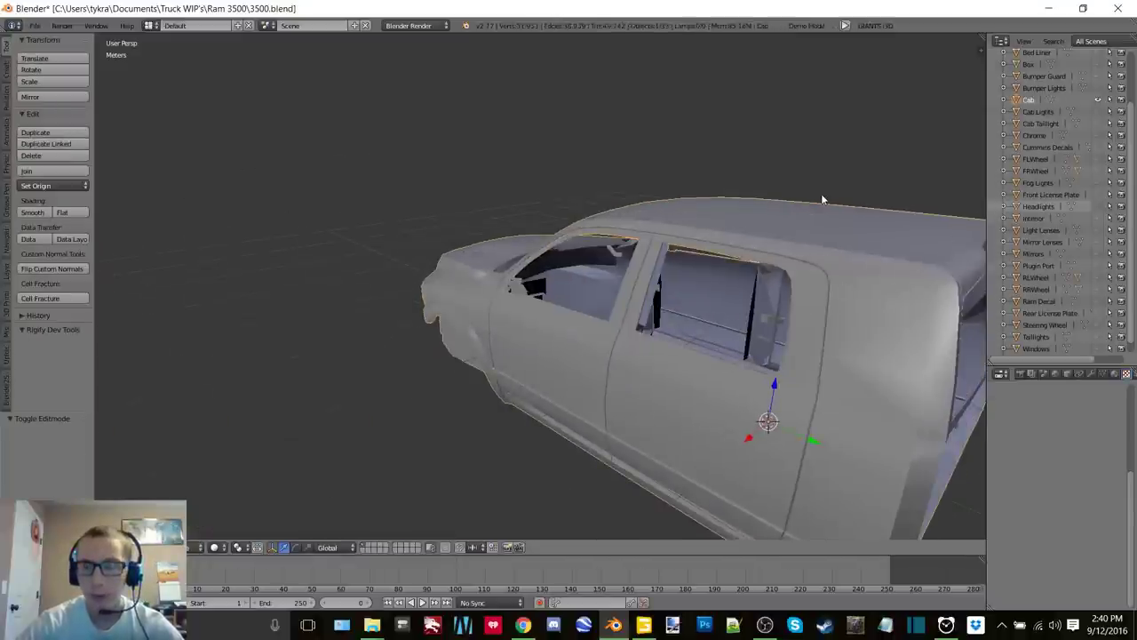
# Remove doubles across the entire Cab mesh with a 0.1 mm merge distance and recalculate its normals
pyautogui.click(714, 232)
pyautogui.press('a')
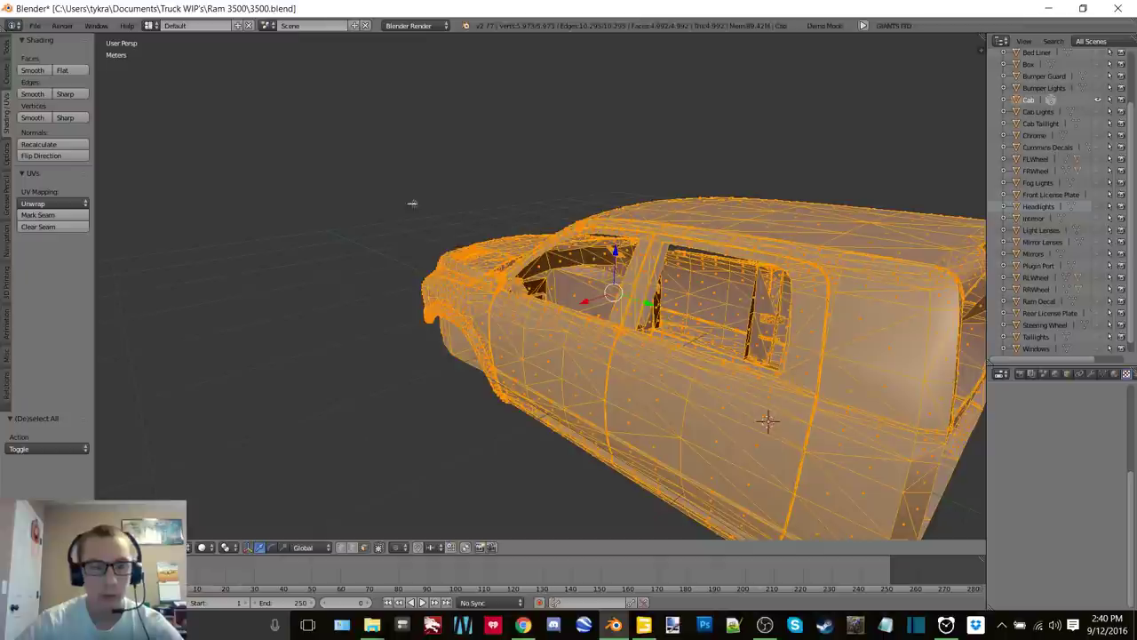
pyautogui.click(7, 50)
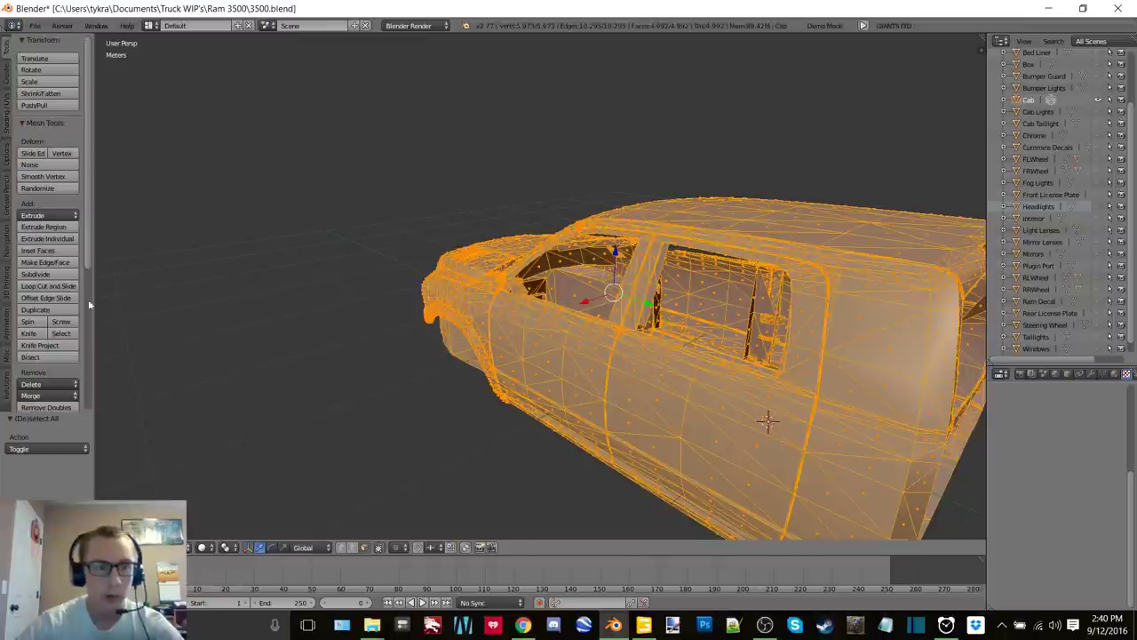
pyautogui.click(44, 407)
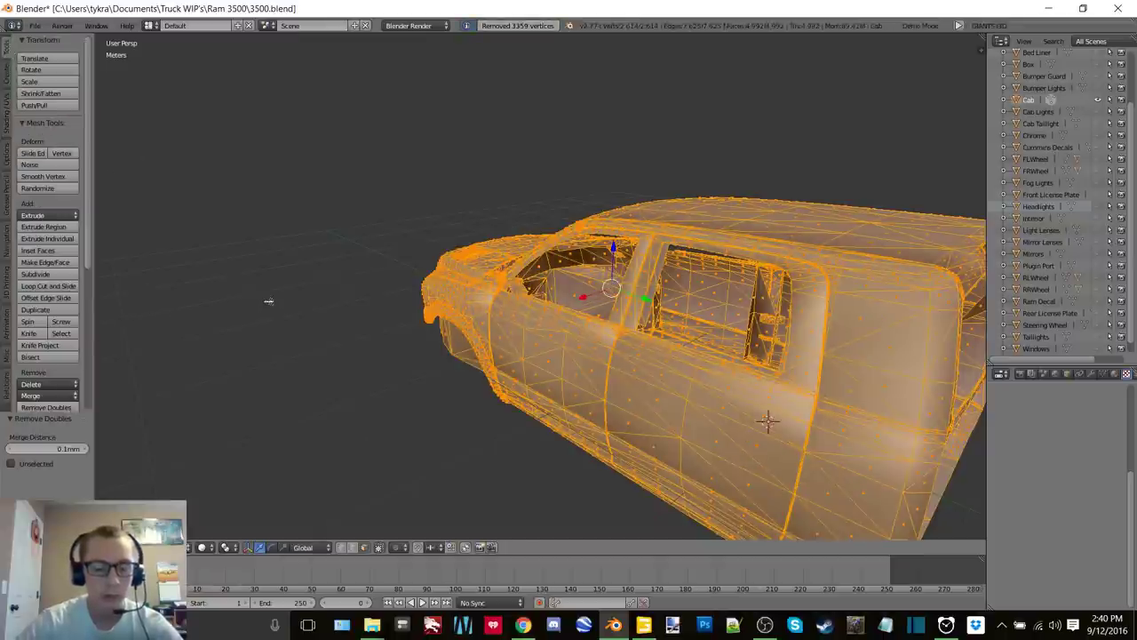
pyautogui.press('a')
pyautogui.press('a')
pyautogui.click(30, 407)
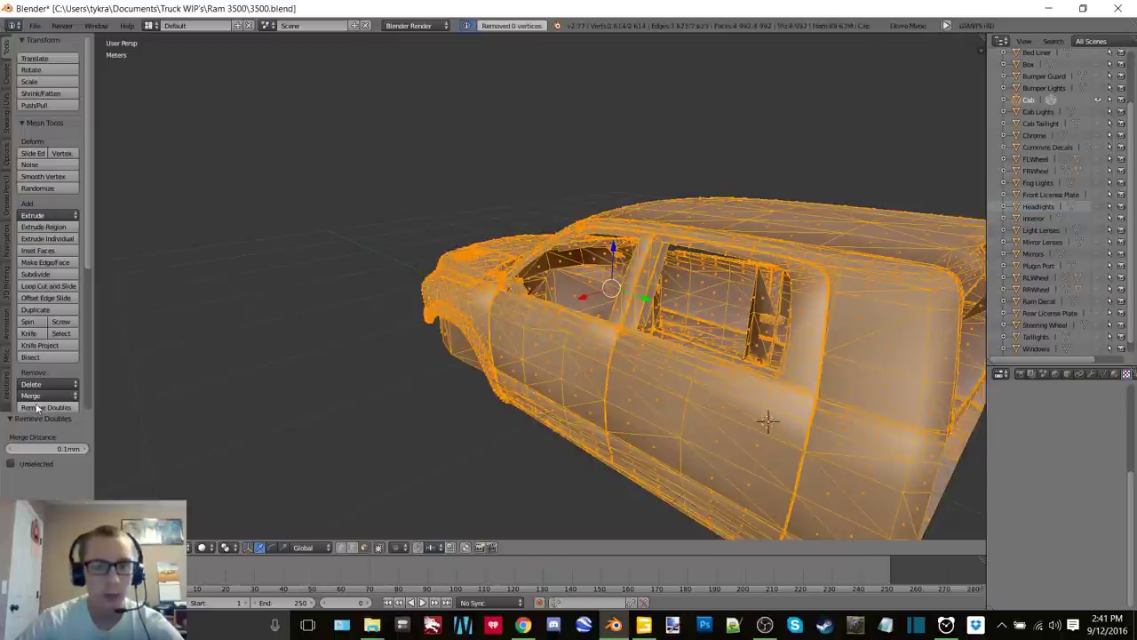
pyautogui.click(7, 116)
pyautogui.click(52, 145)
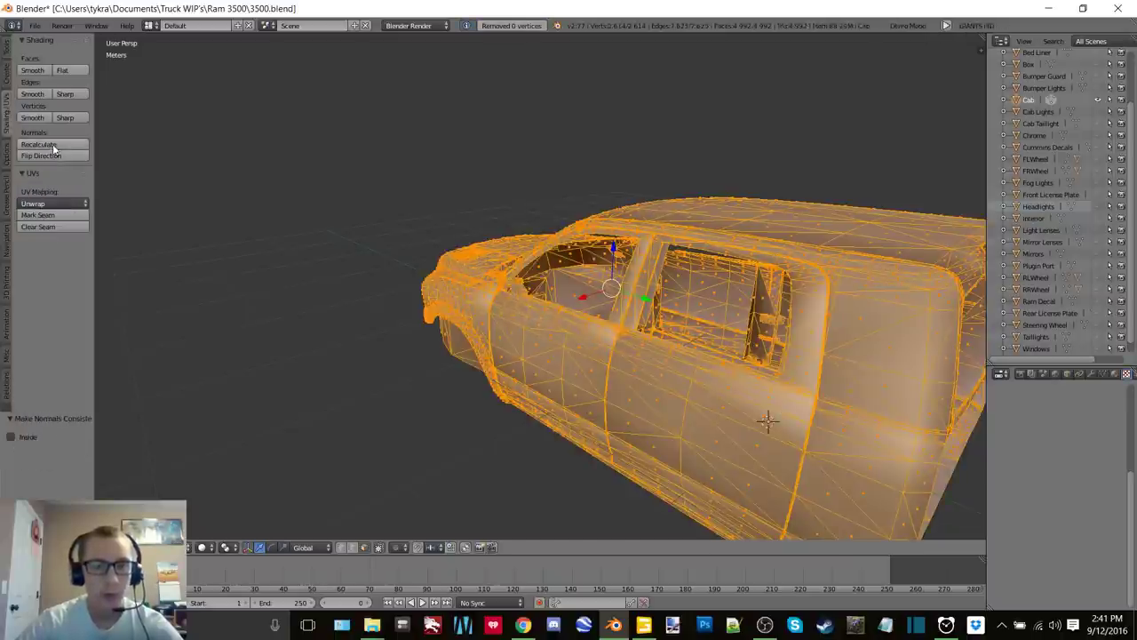
# Leave Edit Mode and return the cab to Object Mode
pyautogui.press('Tab')
pyautogui.click(356, 206)
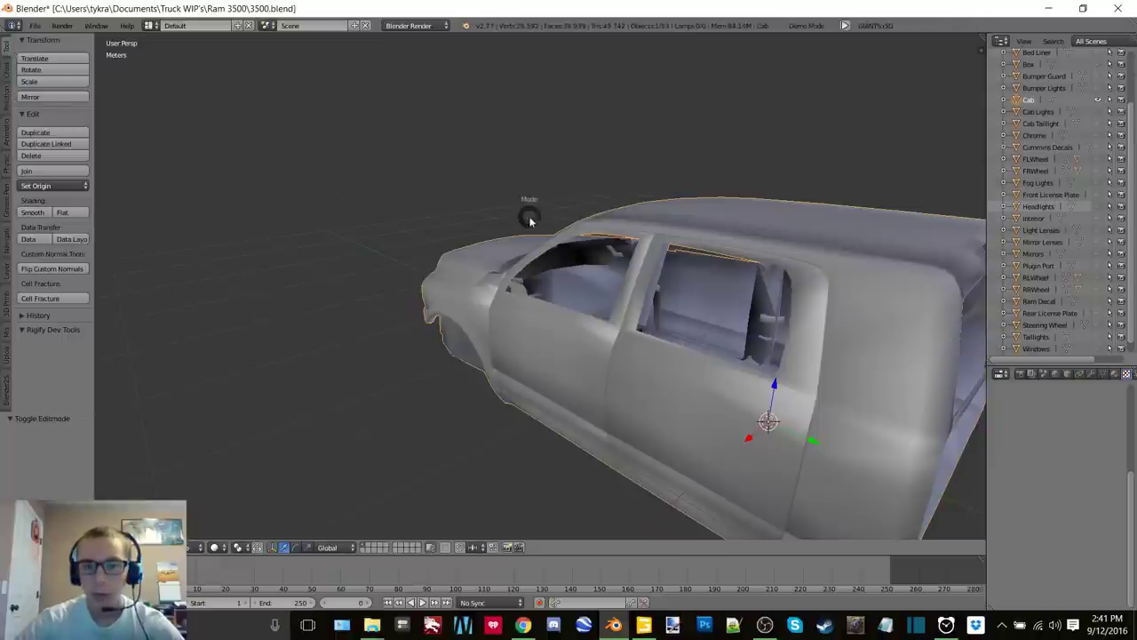
pyautogui.click(651, 216)
pyautogui.click(6, 50)
pyautogui.press('Tab')
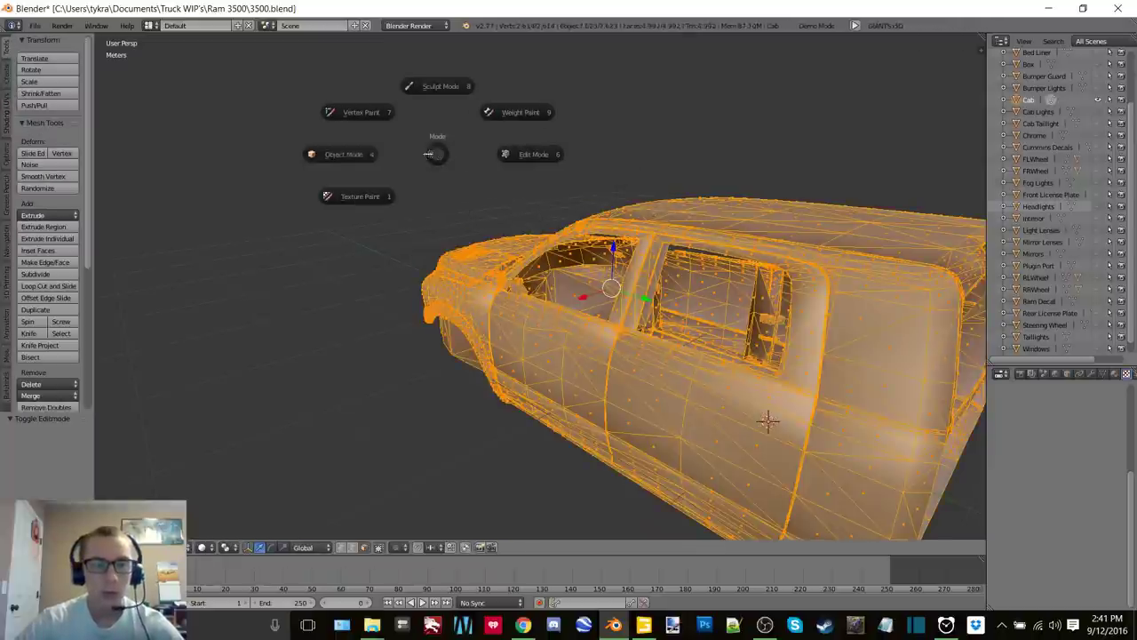
pyautogui.click(362, 163)
# Create a new material for the cab and set its diffuse colour to pure white, RGB 1.000 each
pyautogui.click(1094, 373)
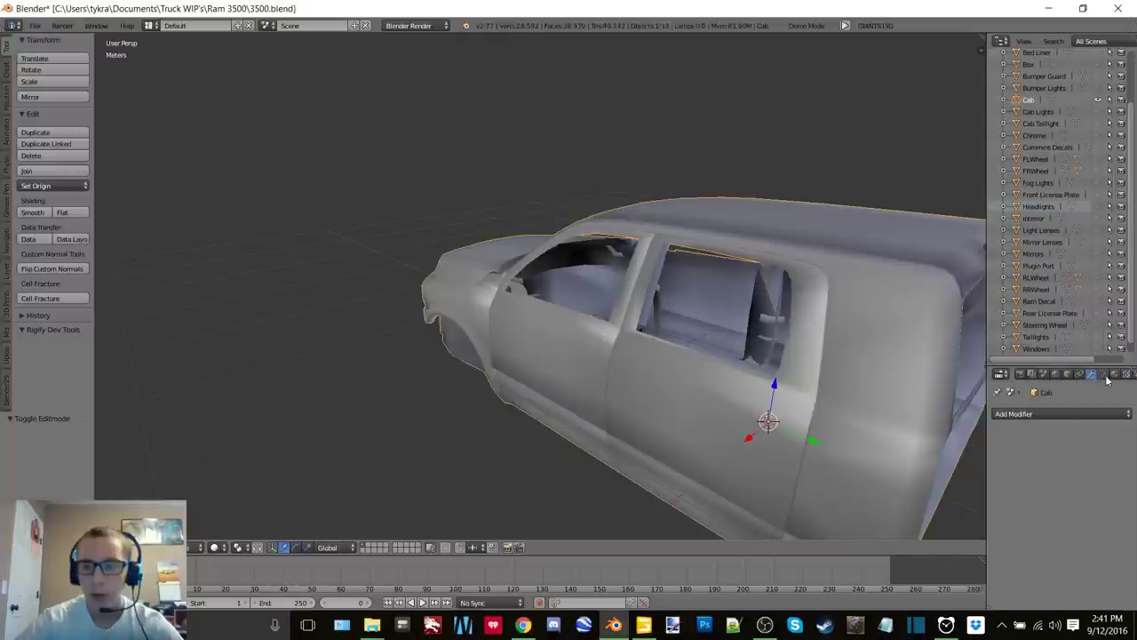
pyautogui.click(1115, 374)
pyautogui.click(1042, 452)
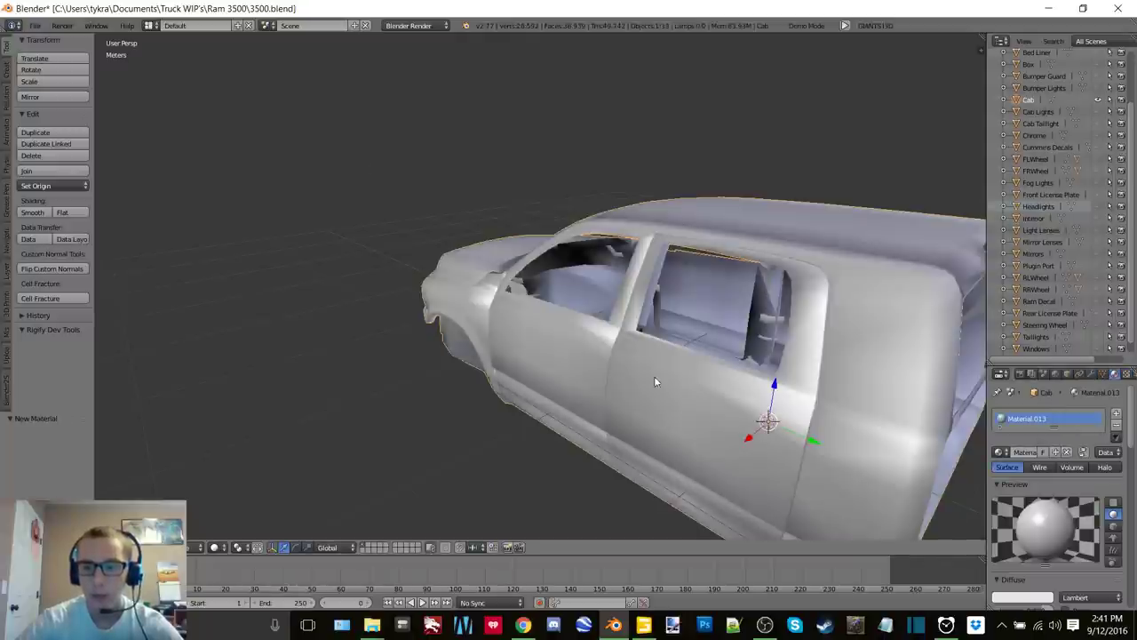
pyautogui.click(1022, 598)
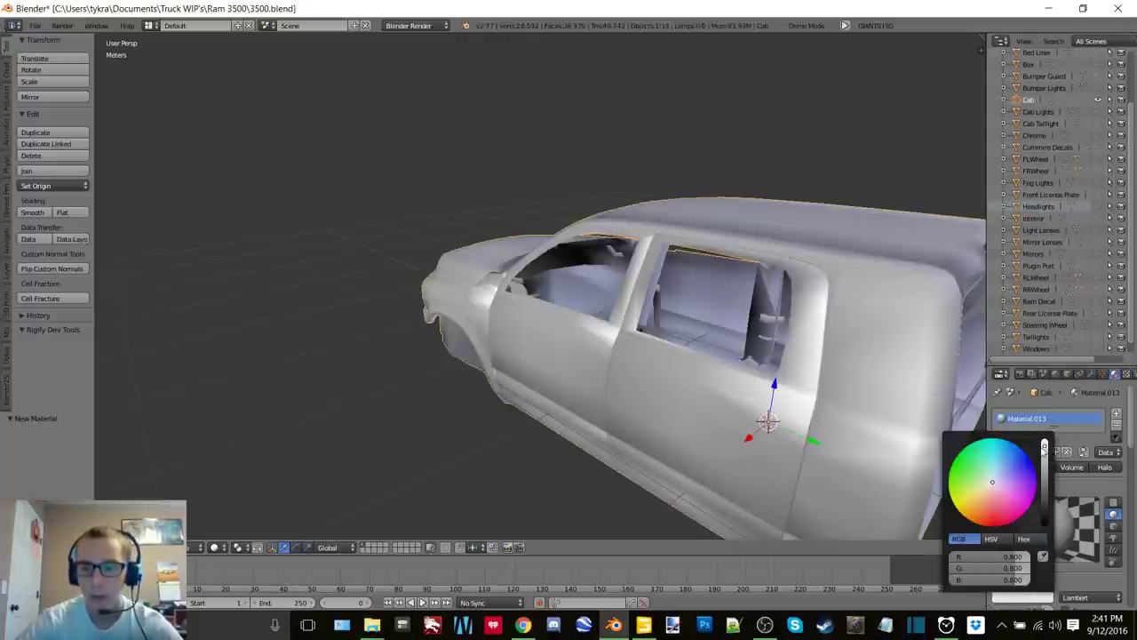
pyautogui.click(1044, 446)
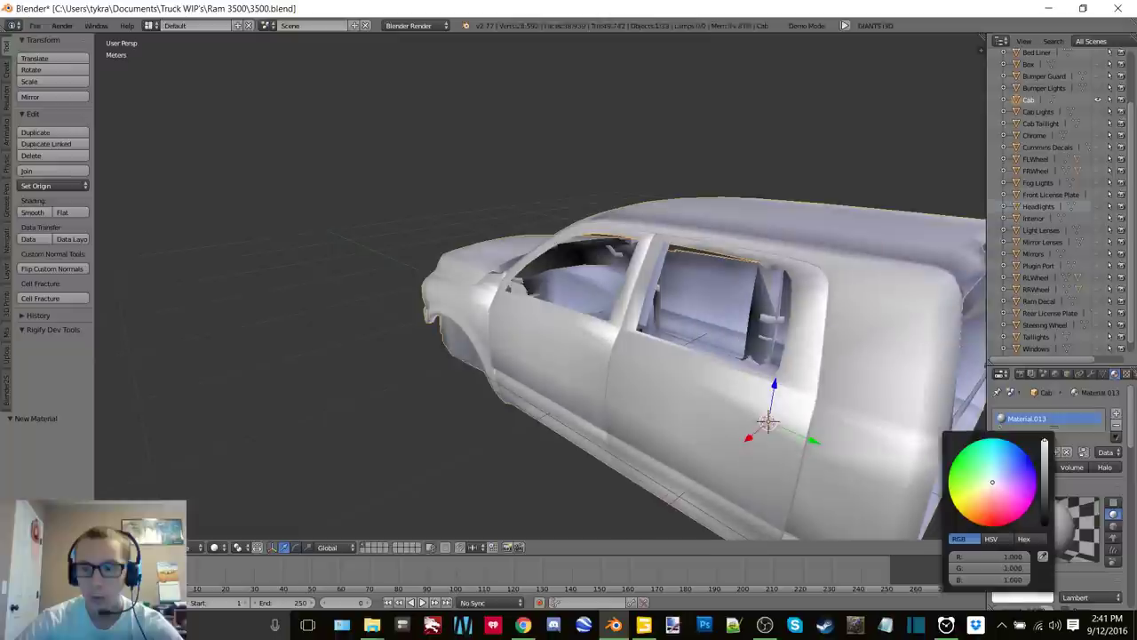
# Check the diffuse colour of the Box object's material, and reselect the cab
pyautogui.click(1028, 64)
pyautogui.click(1022, 598)
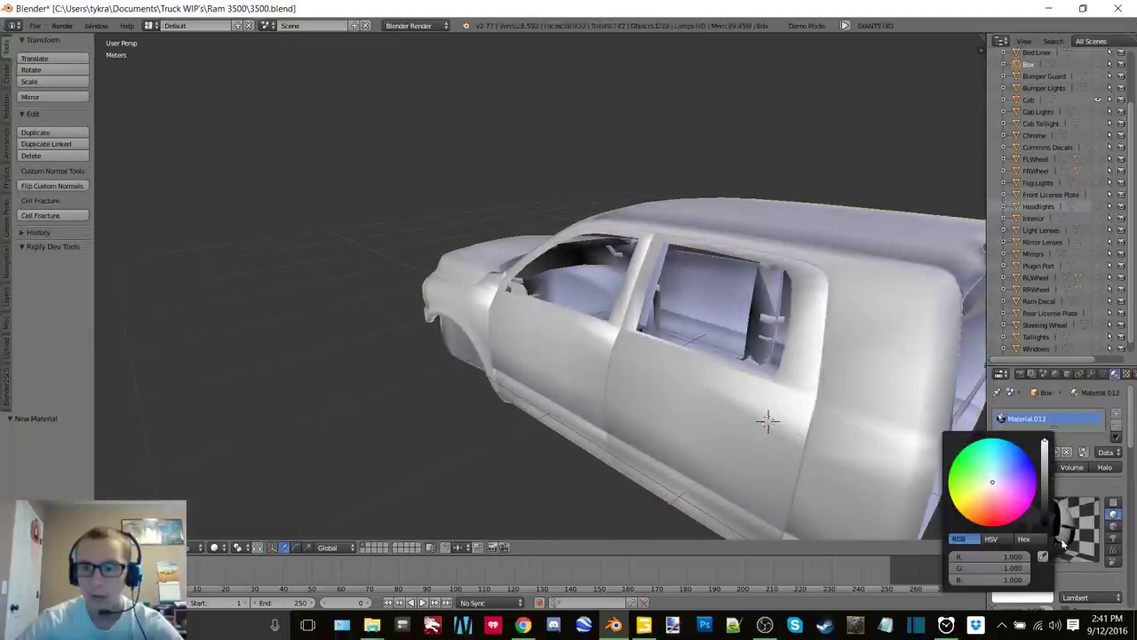
pyautogui.click(1031, 100)
pyautogui.moveTo(333, 326); pyautogui.dragTo(588, 325, button='middle')
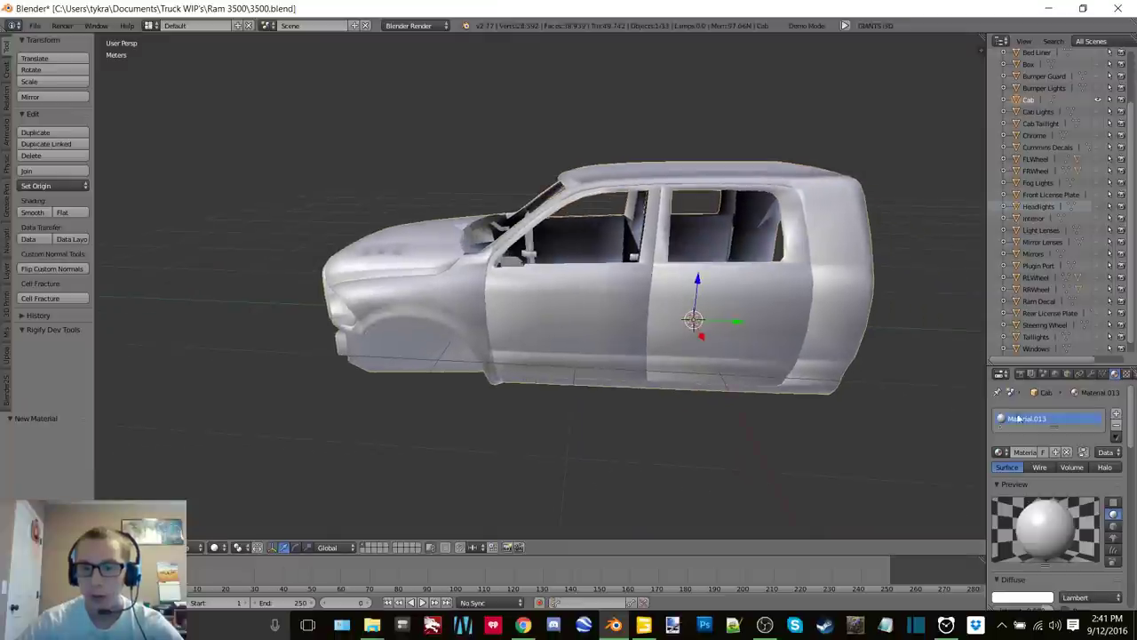
# Add a Solidify modifier with 1 cm thickness to the cab and apply it
pyautogui.click(1090, 374)
pyautogui.click(1036, 415)
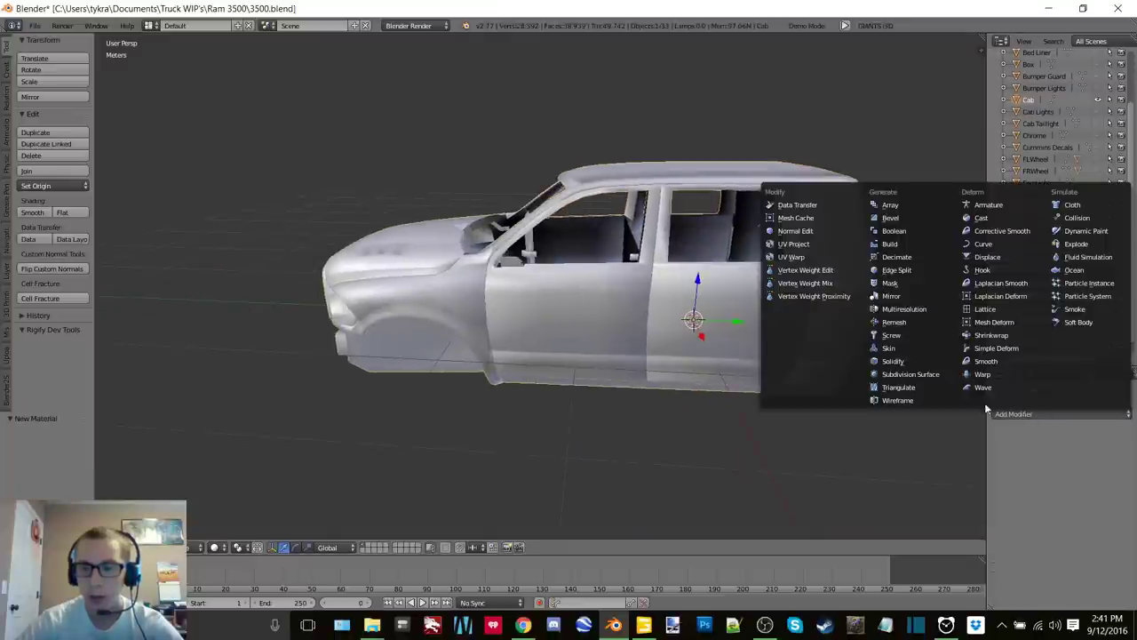
pyautogui.click(915, 364)
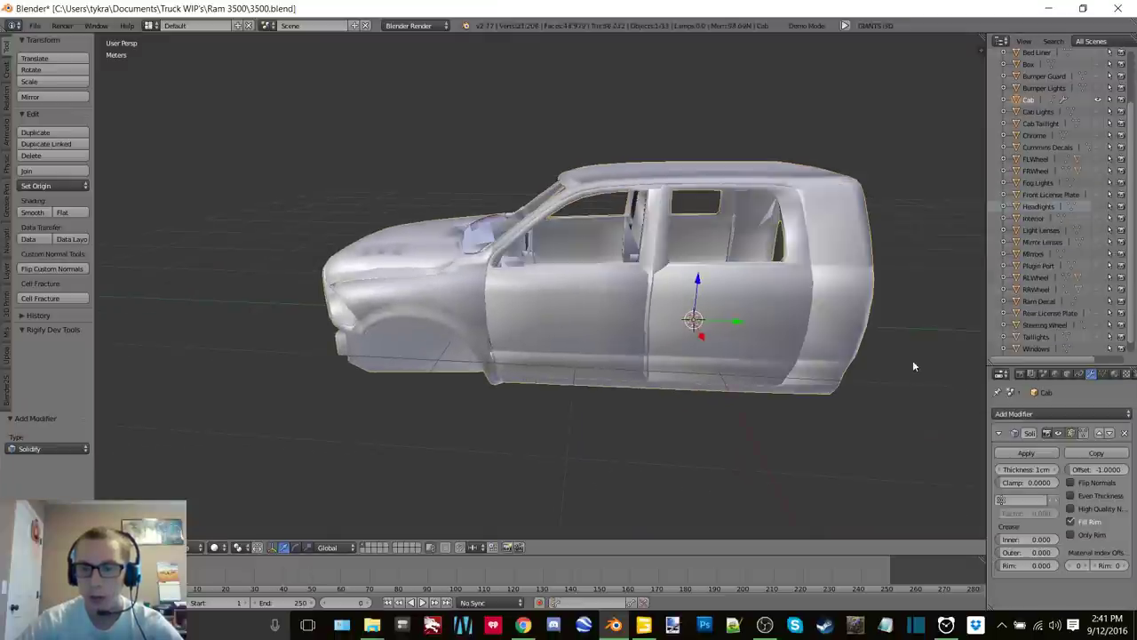
pyautogui.click(1031, 455)
# Add an Edge Split modifier with a 30° split angle to the cab and apply it
pyautogui.click(1075, 410)
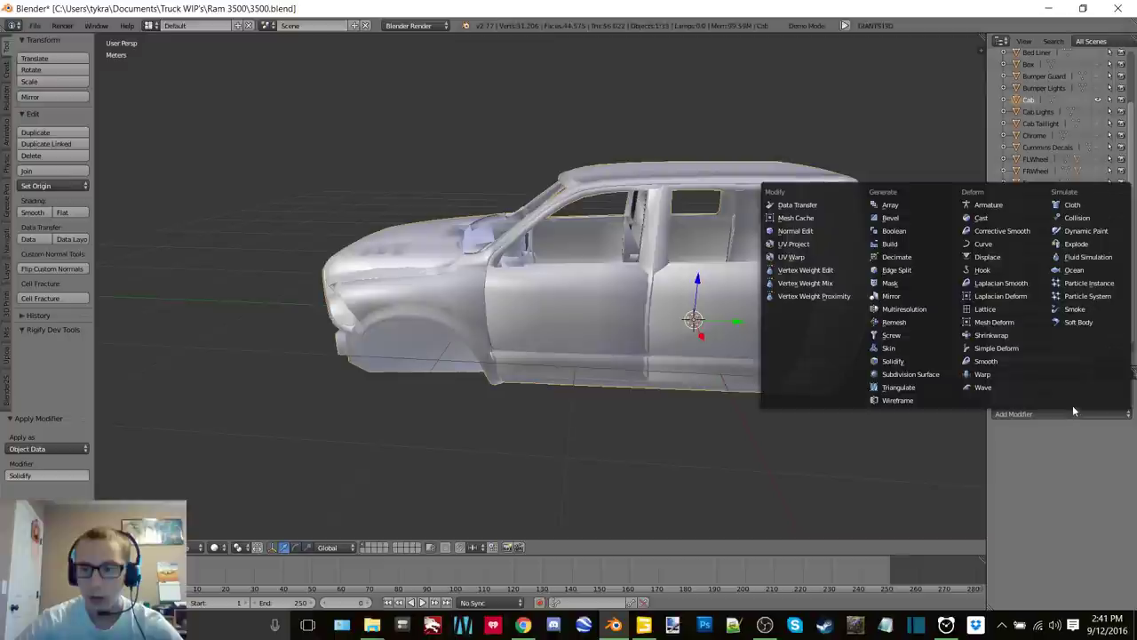
pyautogui.click(897, 270)
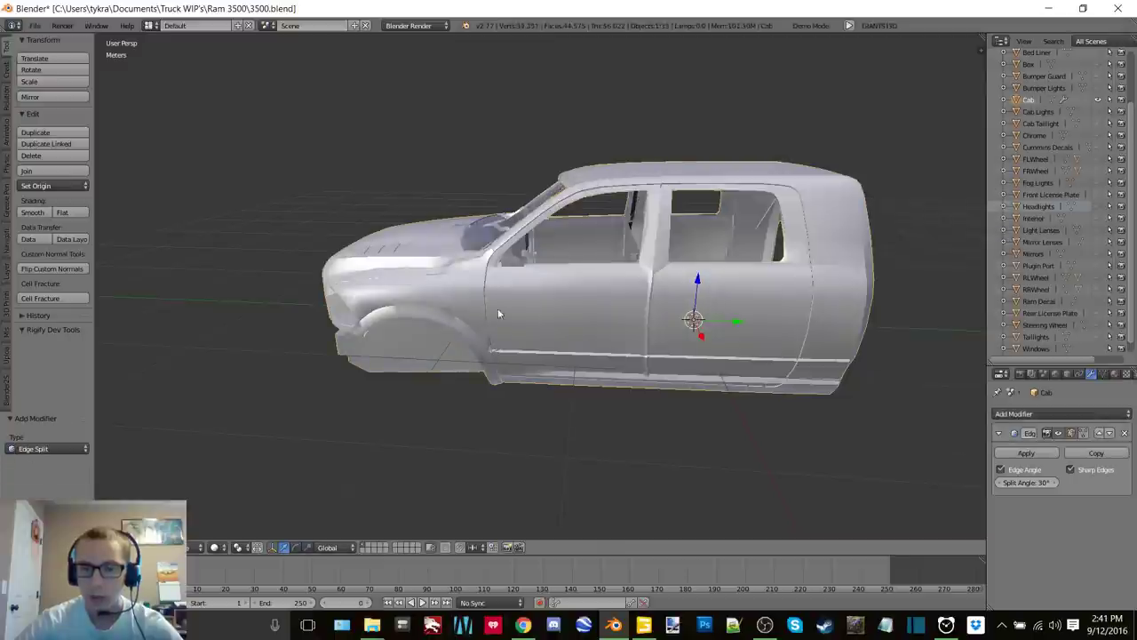
pyautogui.moveTo(497, 308); pyautogui.dragTo(534, 318, button='middle')
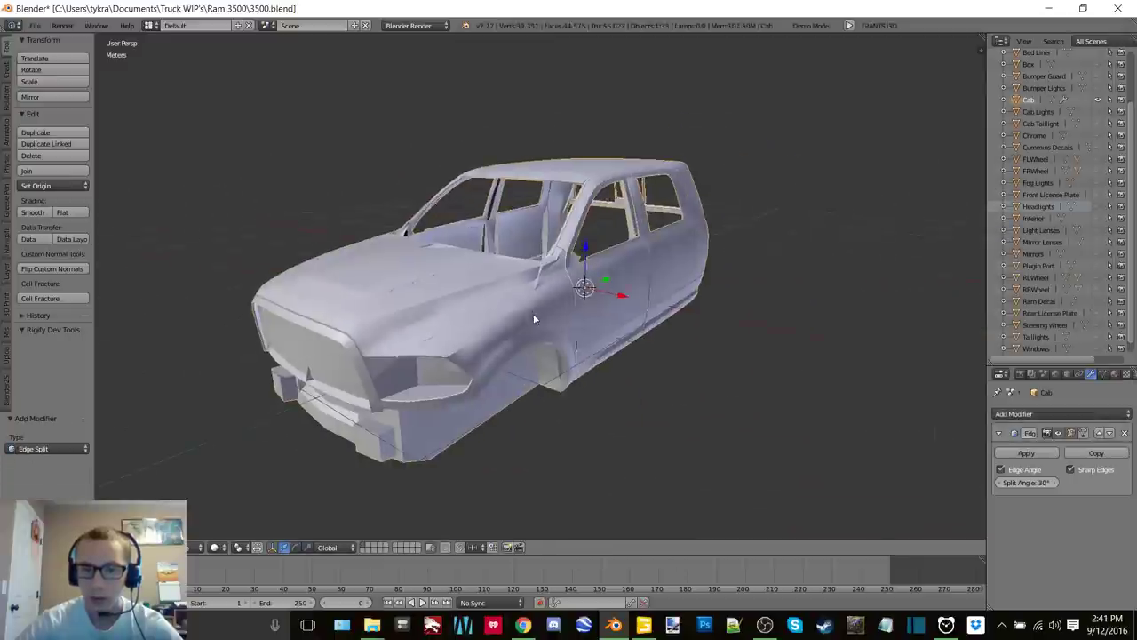
pyautogui.click(1027, 454)
# Put the cab into Edit Mode and deselect all of its geometry
pyautogui.moveTo(702, 355); pyautogui.dragTo(564, 313, button='middle')
pyautogui.press('Tab')
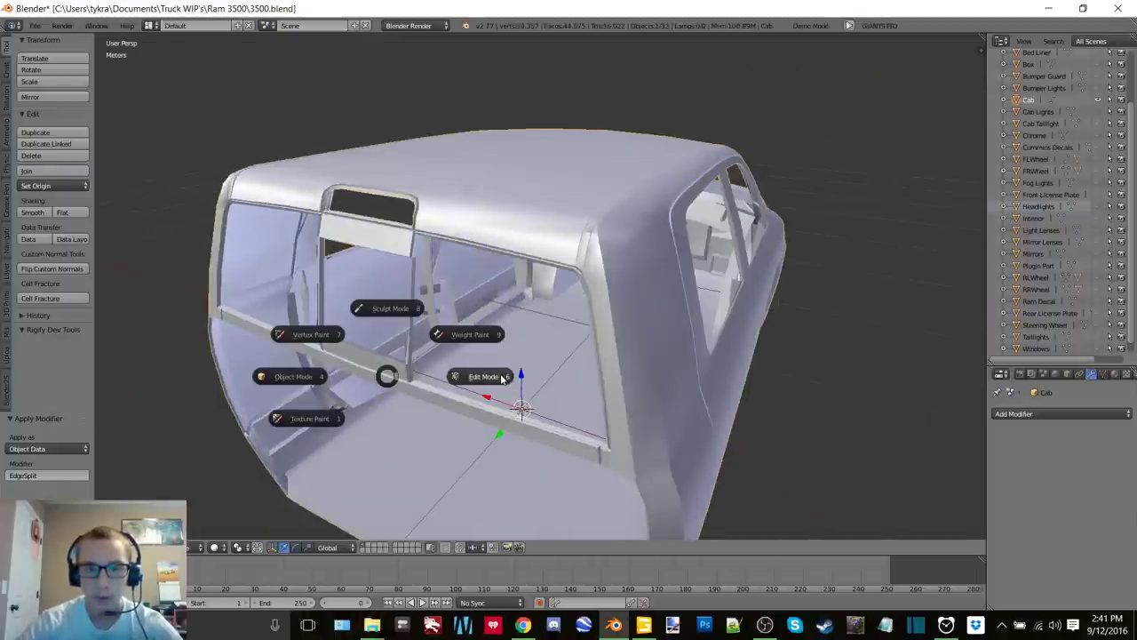
pyautogui.moveTo(401, 375); pyautogui.dragTo(498, 315, button='middle')
pyautogui.press('a')
# Select the faces along the lower rail of the cab's rear window frame, including the bottoms of the adjoining posts
pyautogui.scroll(4, 548, 472)
pyautogui.keyDown('shift'); pyautogui.moveTo(548, 472); pyautogui.dragTo(610, 513, button='middle'); pyautogui.keyUp('shift')
pyautogui.scroll(3, 432, 323)
pyautogui.moveTo(431, 322); pyautogui.dragTo(364, 321, button='middle')
pyautogui.moveTo(570, 326); pyautogui.dragTo(394, 307, button='middle')
pyautogui.keyDown('shift'); pyautogui.moveTo(358, 345); pyautogui.dragTo(432, 301, button='middle'); pyautogui.keyUp('shift')
pyautogui.scroll(3, 450, 315)
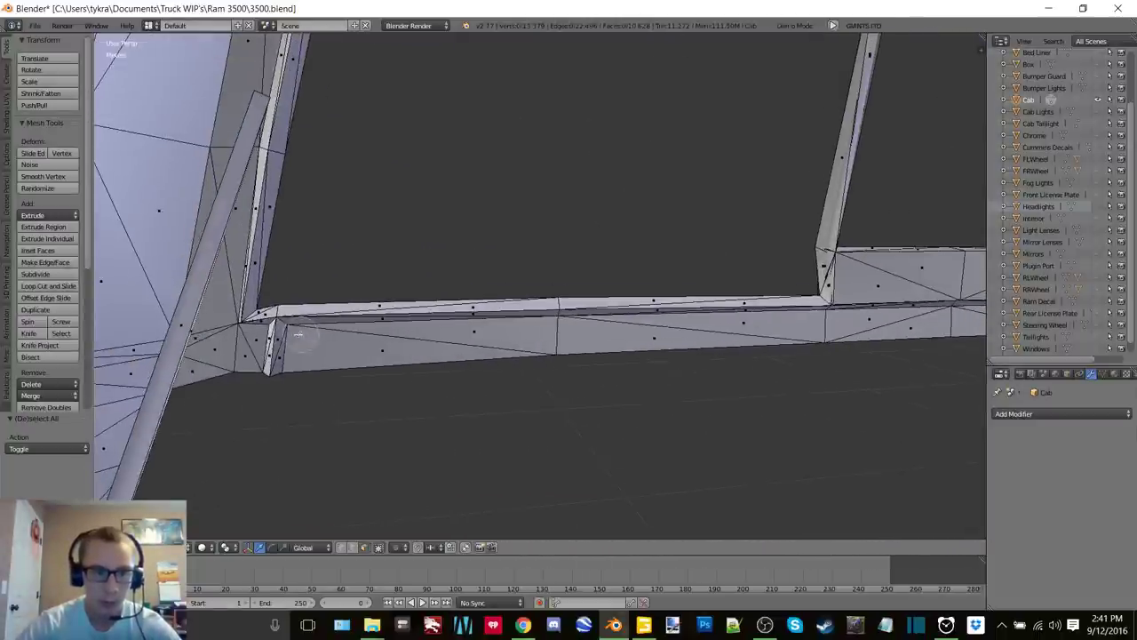
pyautogui.press('l')
pyautogui.press('l')
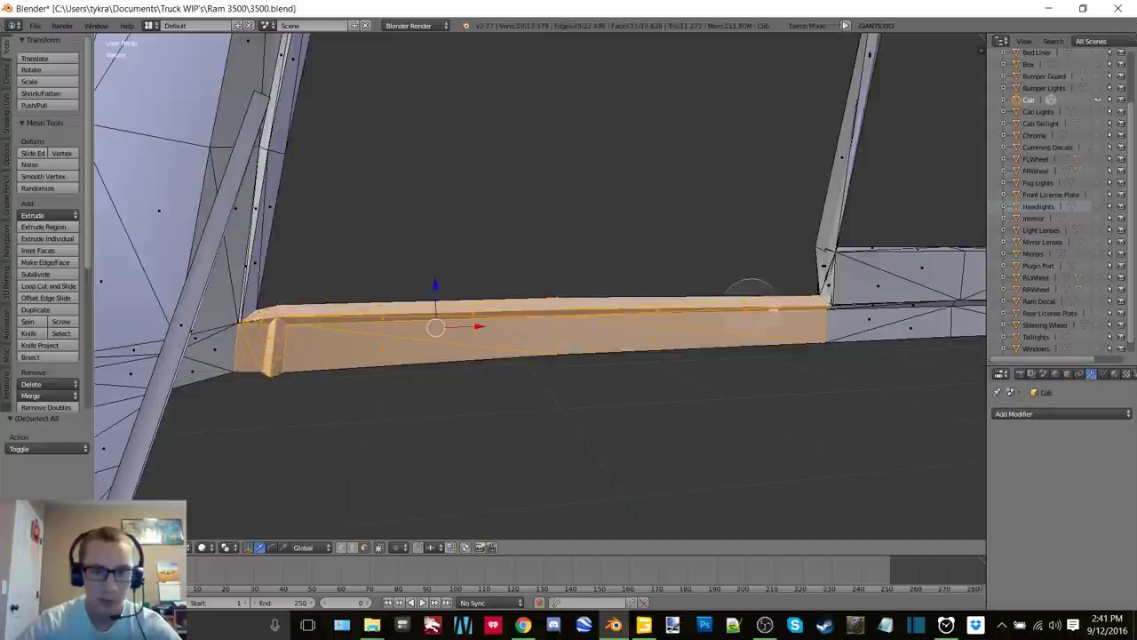
pyautogui.press('l')
pyautogui.press('l')
pyautogui.press('l')
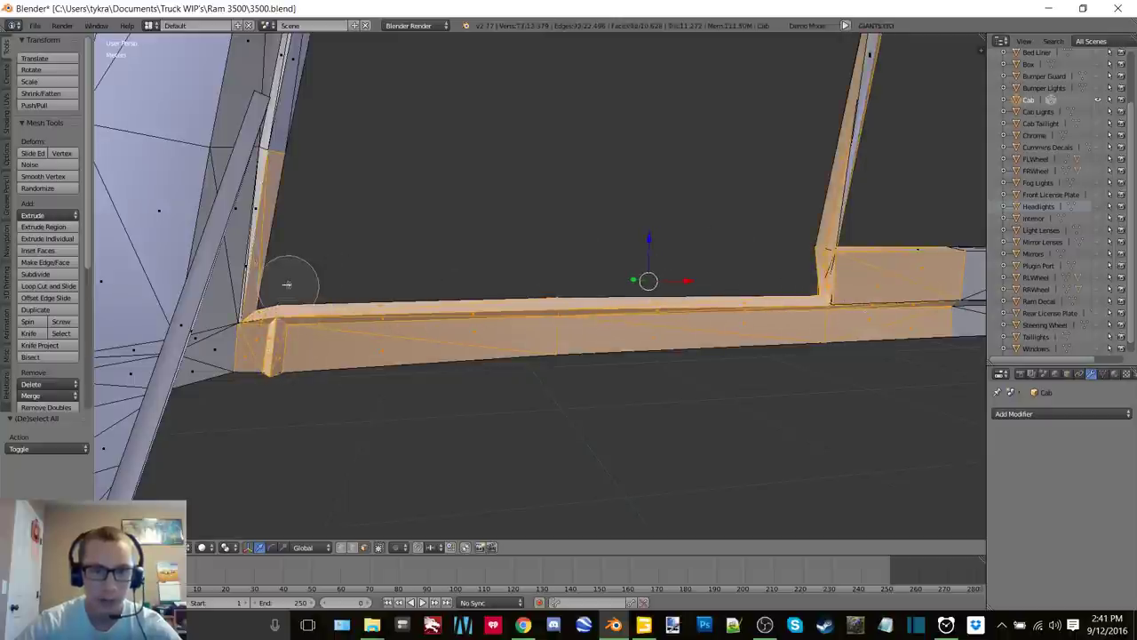
pyautogui.press('l')
# Add the side post, rounded corner and upper rail of the first rear window opening to the face selection
pyautogui.moveTo(456, 173); pyautogui.dragTo(350, 152, button='middle')
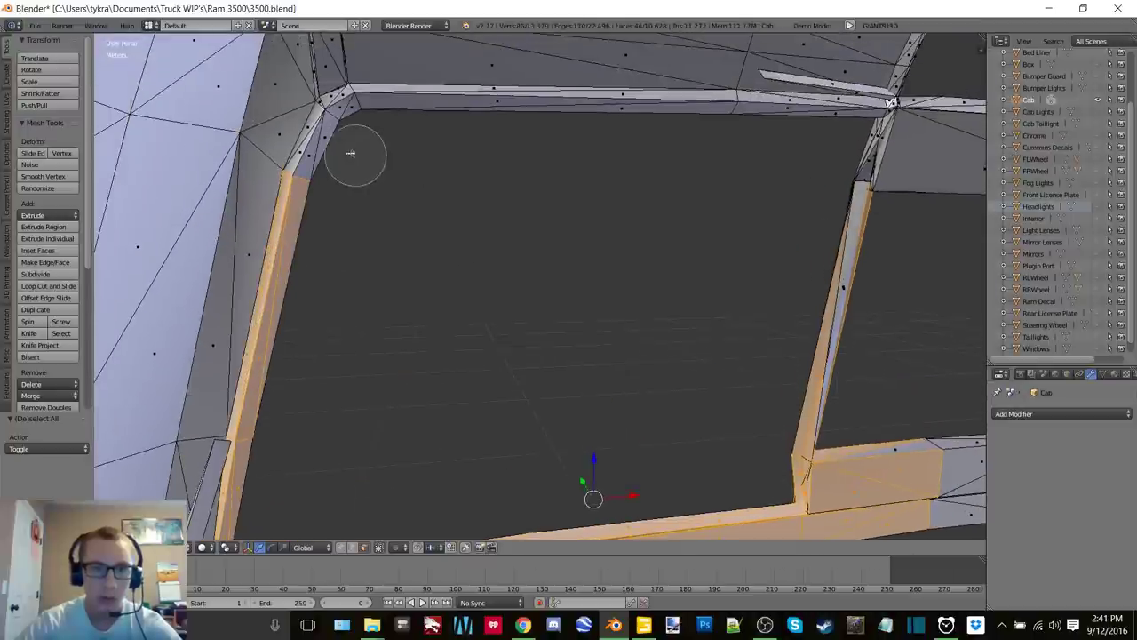
pyautogui.press('l')
pyautogui.press('l')
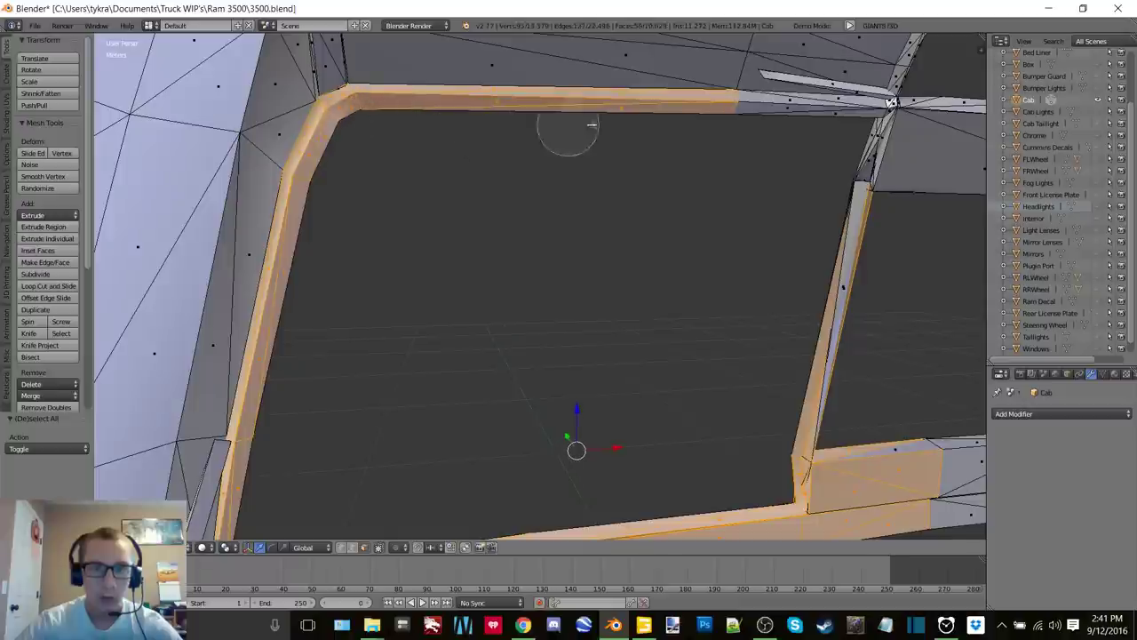
pyautogui.press('l')
pyautogui.press('l')
pyautogui.press('l')
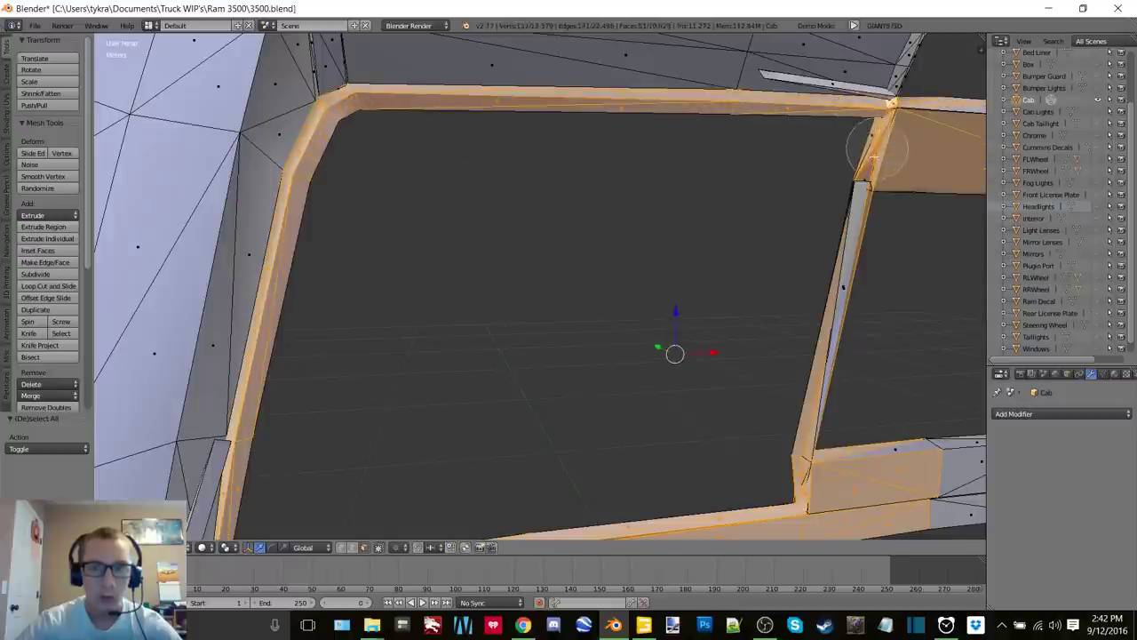
pyautogui.press('l')
pyautogui.press('l')
pyautogui.keyDown('shift'); pyautogui.moveTo(776, 341); pyautogui.dragTo(614, 335, button='middle'); pyautogui.keyUp('shift')
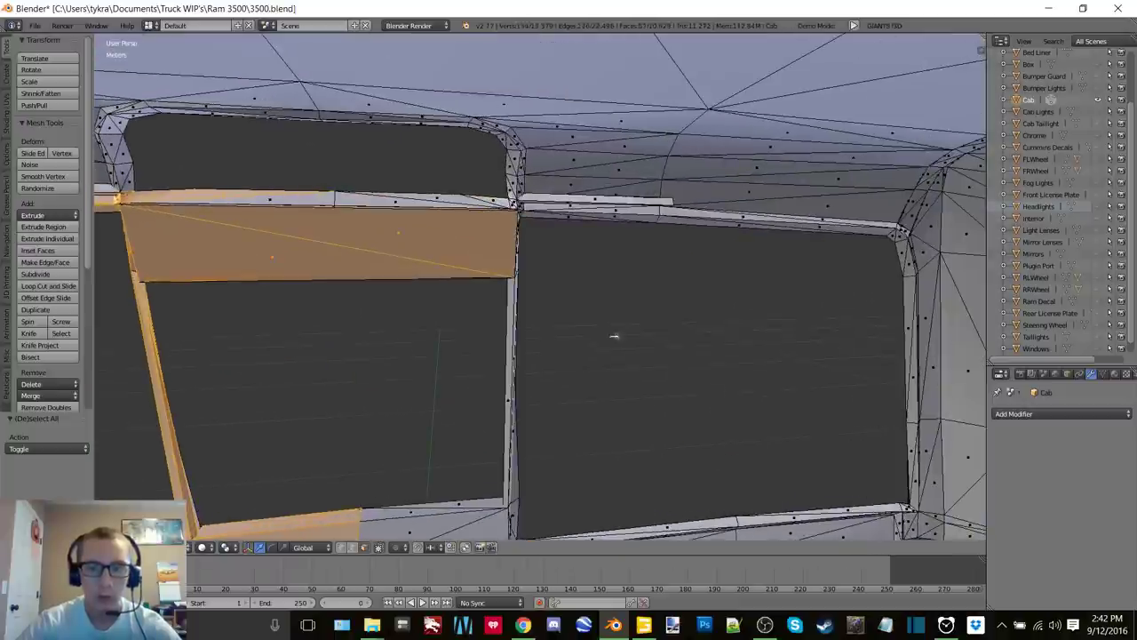
# Add the middle section's upper rail and the arched frame above it to the face selection
pyautogui.keyDown('shift'); pyautogui.moveTo(524, 321); pyautogui.dragTo(493, 311, button='middle'); pyautogui.keyUp('shift')
pyautogui.keyDown('shift'); pyautogui.moveTo(414, 302); pyautogui.dragTo(474, 299, button='middle'); pyautogui.keyUp('shift')
pyautogui.keyDown('shift'); pyautogui.moveTo(424, 250); pyautogui.dragTo(426, 244, button='middle'); pyautogui.keyUp('shift')
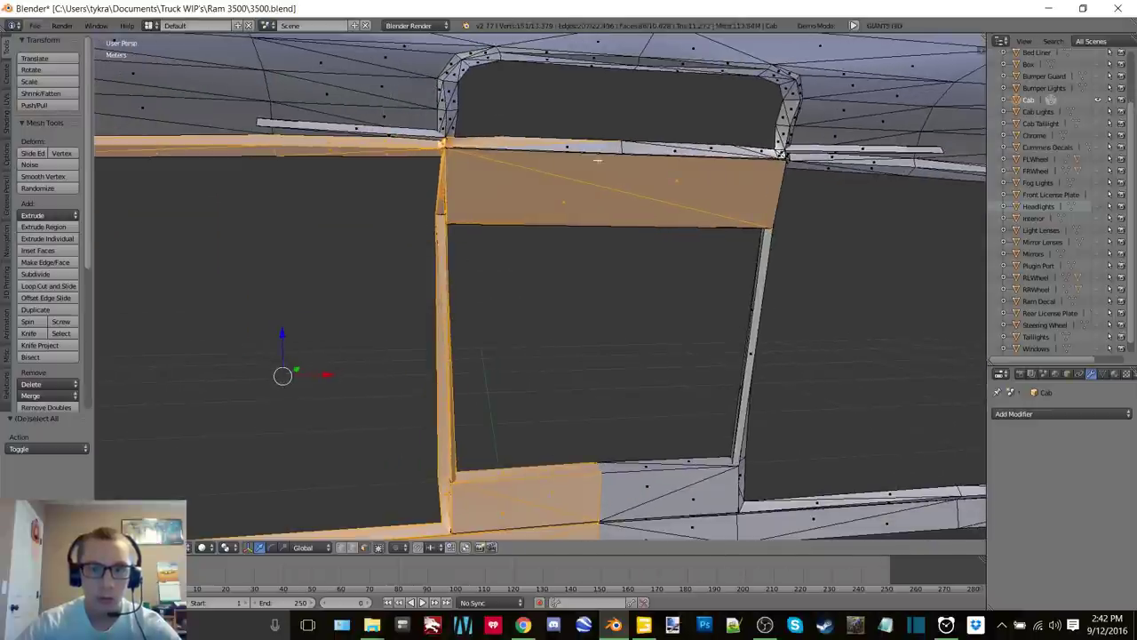
pyautogui.moveTo(577, 155); pyautogui.dragTo(680, 153)
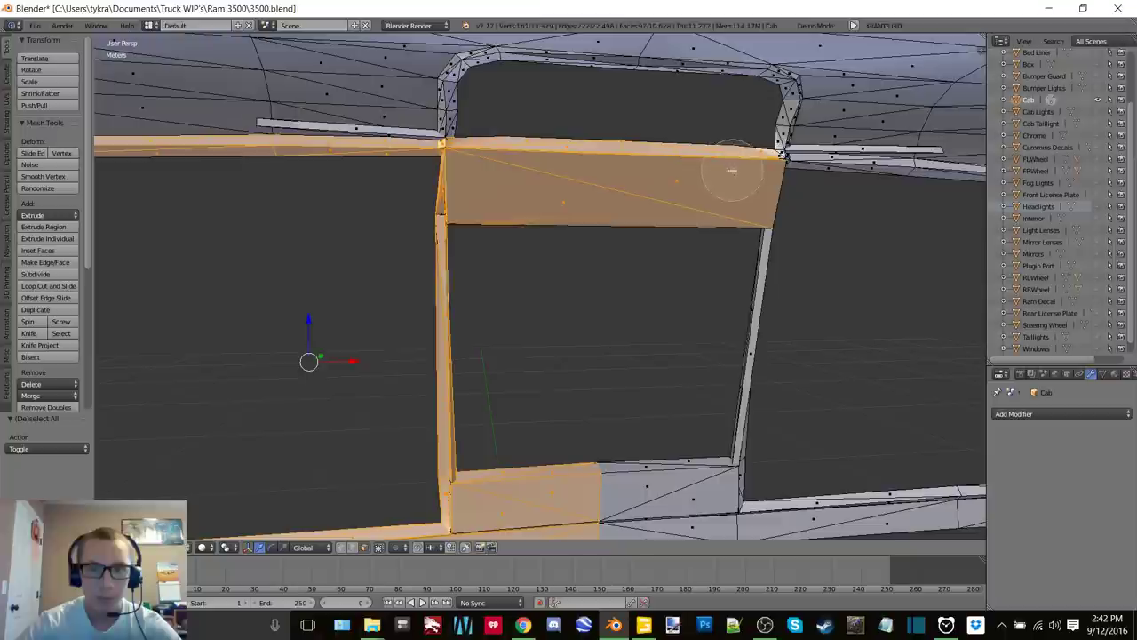
pyautogui.moveTo(538, 182); pyautogui.dragTo(452, 159)
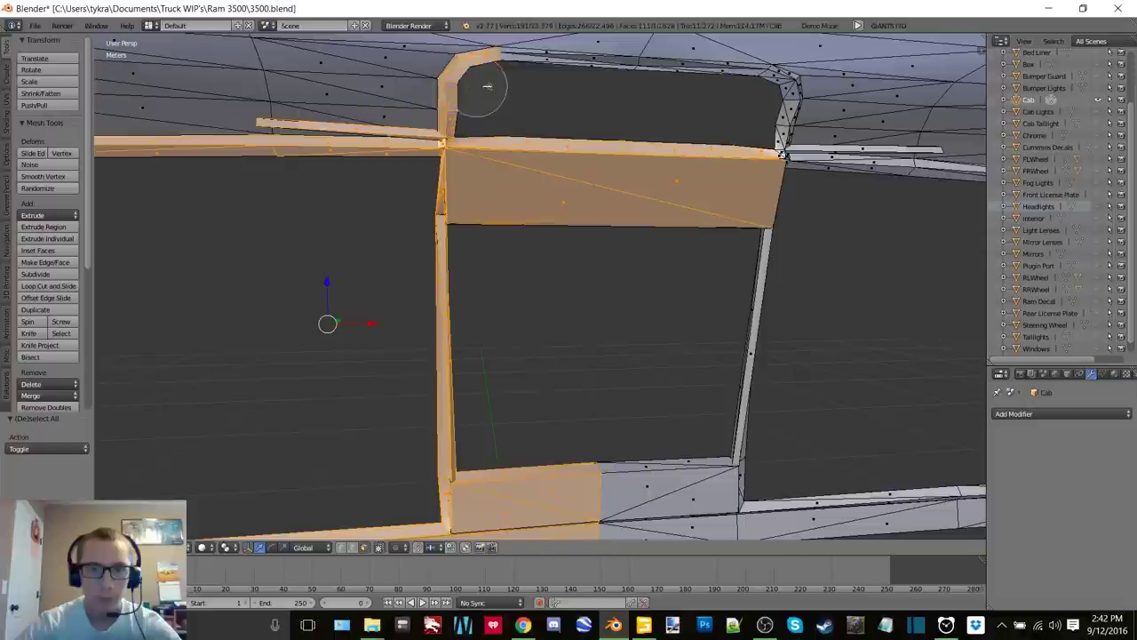
pyautogui.moveTo(487, 86)
pyautogui.mouseDown()
pyautogui.moveTo(764, 98)
pyautogui.moveTo(758, 138)
pyautogui.mouseUp()
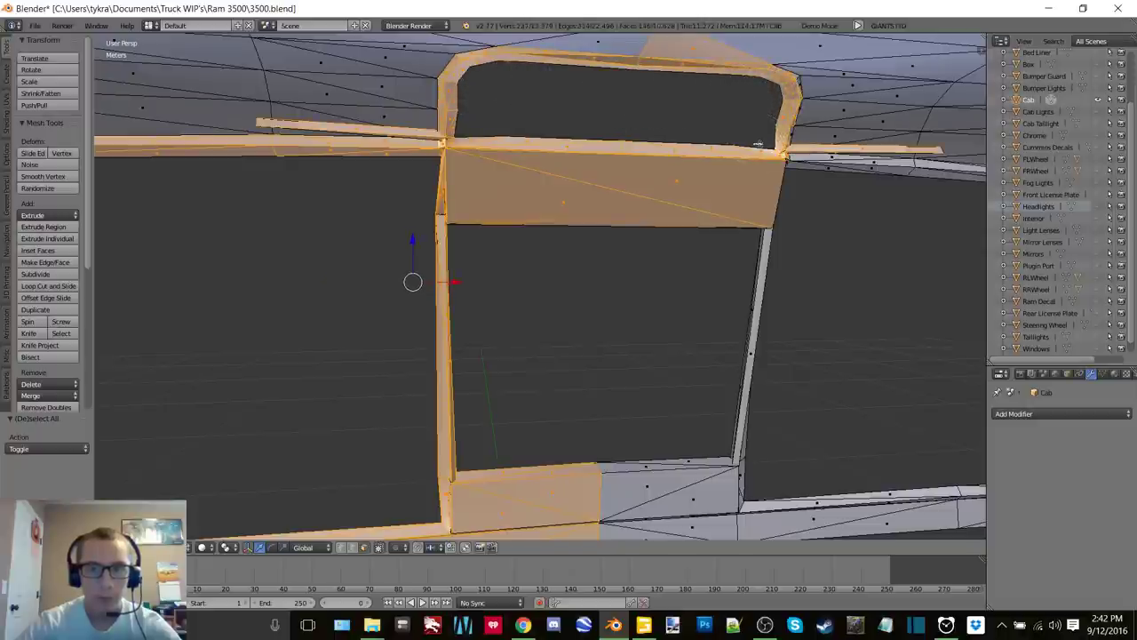
# Deselect the stray roof faces beside and above the arched frame
pyautogui.keyDown('shift'); pyautogui.moveTo(758, 144); pyautogui.dragTo(463, 182, button='middle'); pyautogui.keyUp('shift')
pyautogui.moveTo(431, 135); pyautogui.dragTo(432, 140)
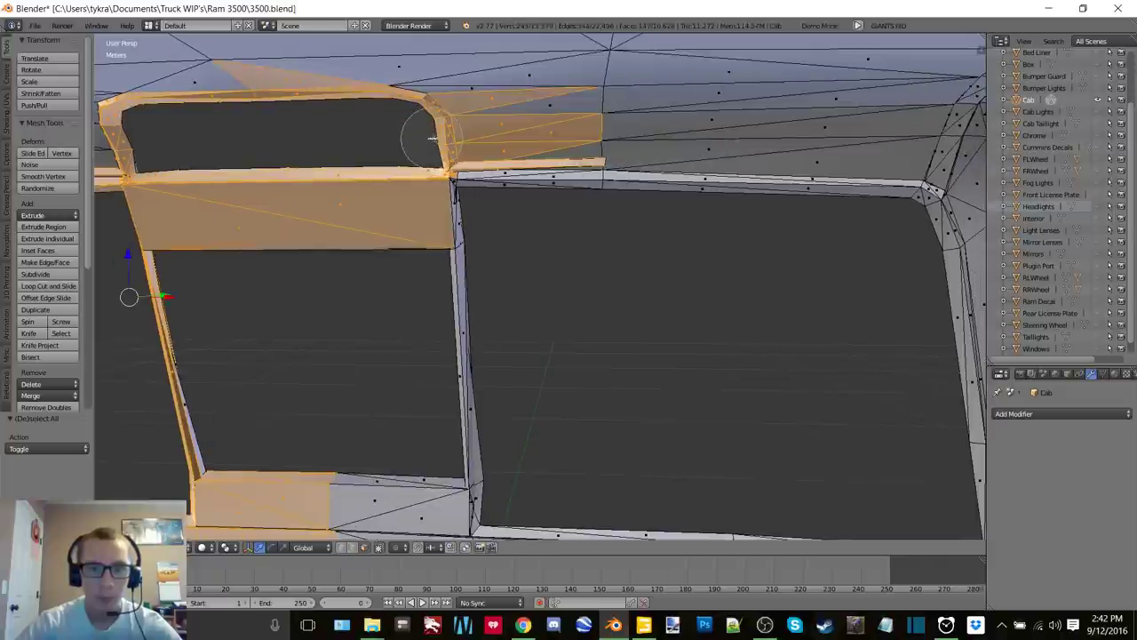
pyautogui.moveTo(512, 80); pyautogui.dragTo(537, 128, button='middle')
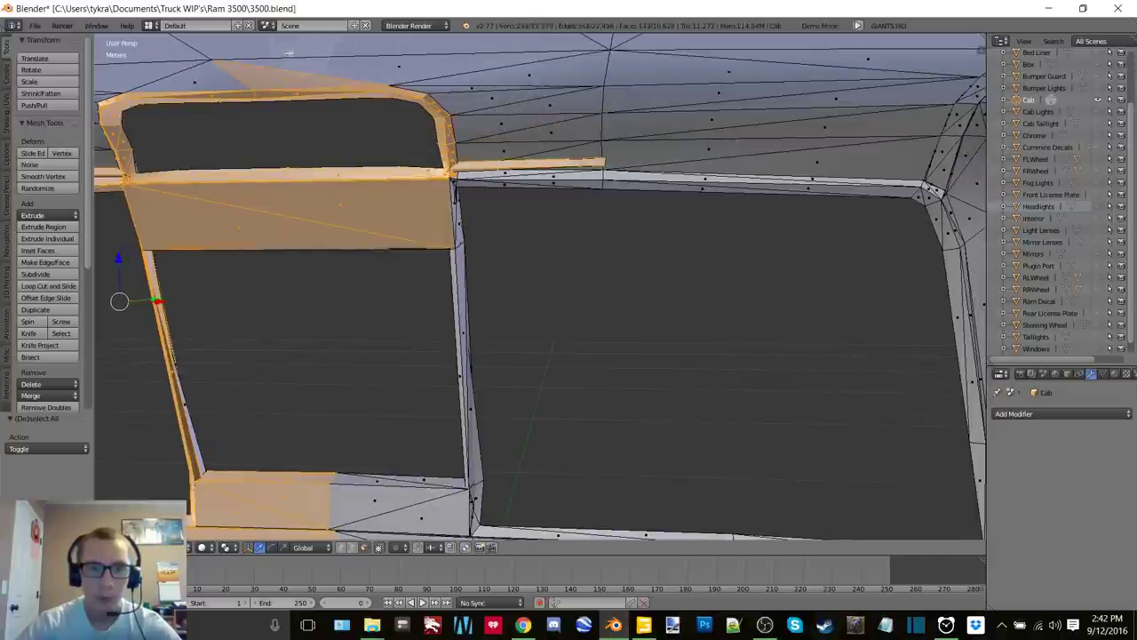
pyautogui.moveTo(289, 54); pyautogui.dragTo(437, 212, button='middle')
pyautogui.moveTo(356, 286); pyautogui.dragTo(382, 285, button='middle')
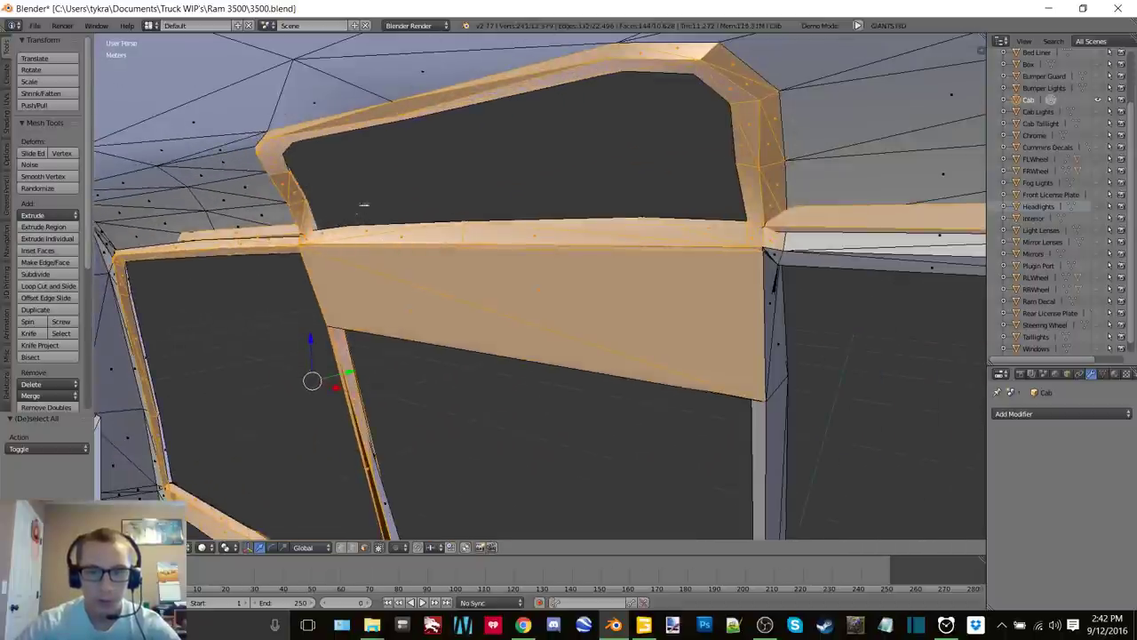
pyautogui.moveTo(336, 202); pyautogui.dragTo(880, 274, button='middle')
# Switch to wireframe display and circle-select the lower rail, posts and middle section of the rear window frame through the mesh
pyautogui.scroll(-3, 880, 274)
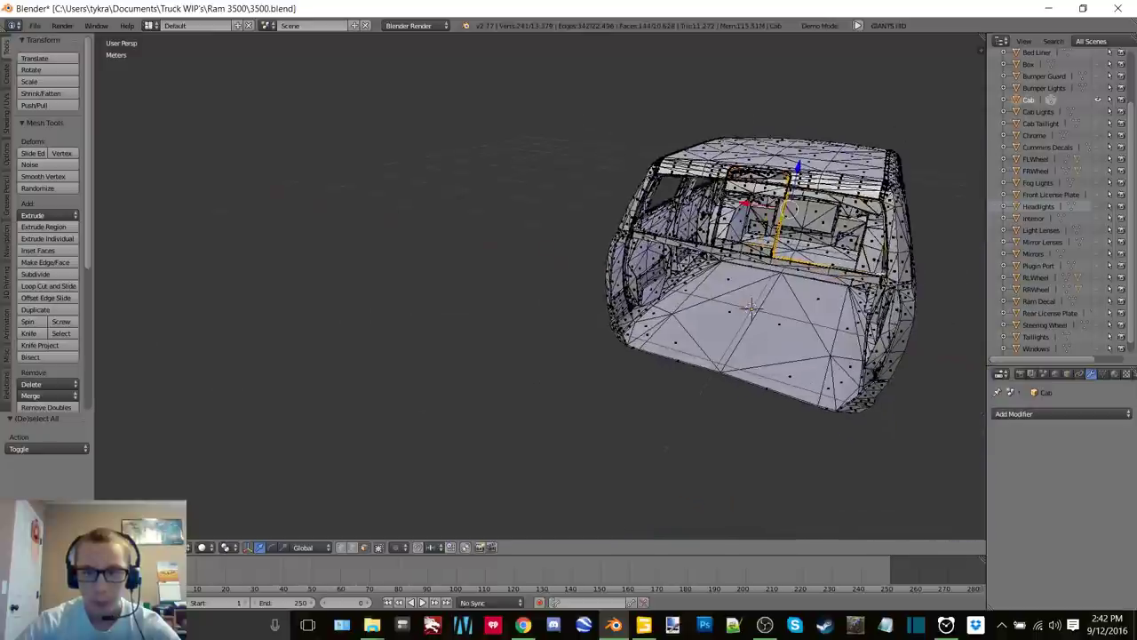
pyautogui.scroll(2, 879, 274)
pyautogui.moveTo(586, 302)
pyautogui.mouseDown(button='middle')
pyautogui.moveTo(542, 322)
pyautogui.moveTo(722, 258)
pyautogui.moveTo(611, 240)
pyautogui.moveTo(577, 246)
pyautogui.moveTo(550, 285)
pyautogui.moveTo(503, 310)
pyautogui.moveTo(533, 299)
pyautogui.mouseUp(button='middle')
pyautogui.press('z')
pyautogui.click(629, 305)
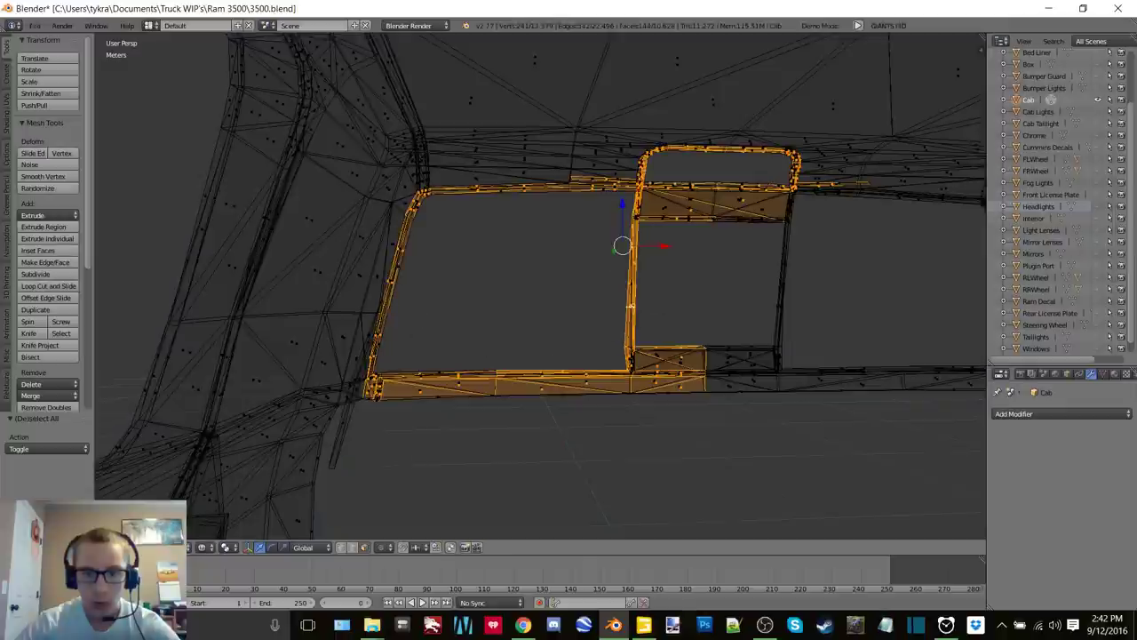
pyautogui.press('c')
pyautogui.moveTo(489, 383)
pyautogui.mouseDown()
pyautogui.moveTo(419, 381)
pyautogui.moveTo(400, 396)
pyautogui.moveTo(401, 330)
pyautogui.moveTo(431, 216)
pyautogui.moveTo(584, 198)
pyautogui.moveTo(668, 166)
pyautogui.moveTo(780, 169)
pyautogui.moveTo(813, 200)
pyautogui.moveTo(831, 195)
pyautogui.moveTo(690, 198)
pyautogui.moveTo(592, 342)
pyautogui.moveTo(546, 385)
pyautogui.moveTo(752, 338)
pyautogui.moveTo(779, 347)
pyautogui.moveTo(785, 229)
pyautogui.mouseUp()
# Circle-select the lower rail, outer post and upper rail of the remaining rear window opening
pyautogui.keyDown('shift'); pyautogui.moveTo(754, 374); pyautogui.dragTo(576, 347, button='middle'); pyautogui.keyUp('shift')
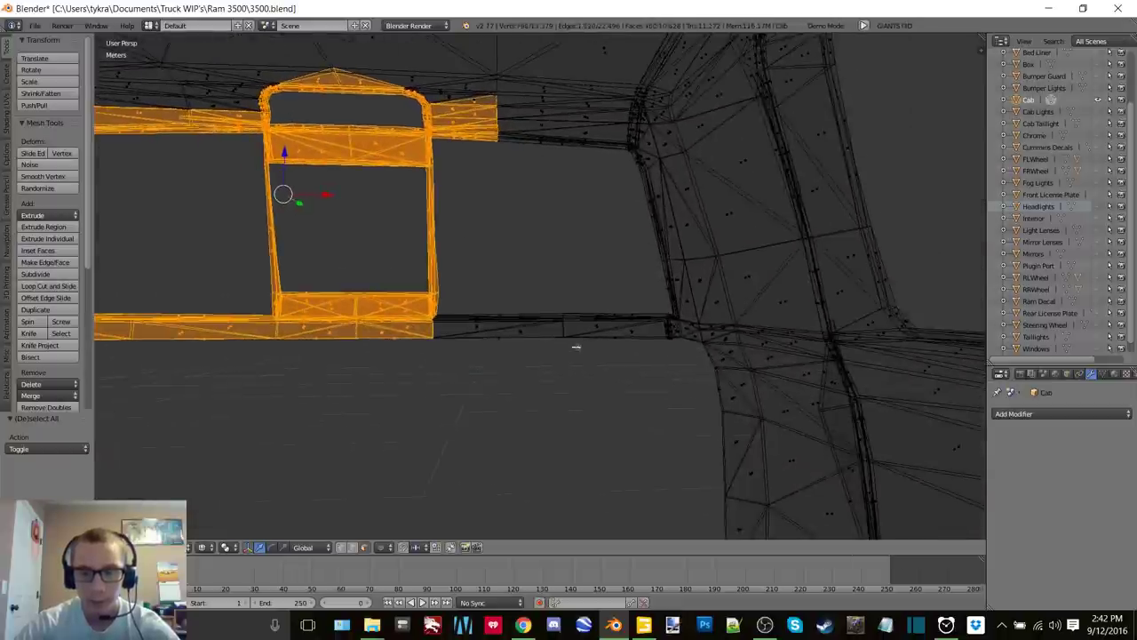
pyautogui.press('c')
pyautogui.moveTo(444, 335)
pyautogui.mouseDown()
pyautogui.moveTo(495, 323)
pyautogui.moveTo(665, 329)
pyautogui.moveTo(645, 257)
pyautogui.moveTo(656, 219)
pyautogui.moveTo(634, 177)
pyautogui.moveTo(563, 139)
pyautogui.moveTo(515, 145)
pyautogui.mouseUp()
# Switch to solid display and circle-deselect the stray body faces beside the rear window frame's outer post and lower corner
pyautogui.press('z')
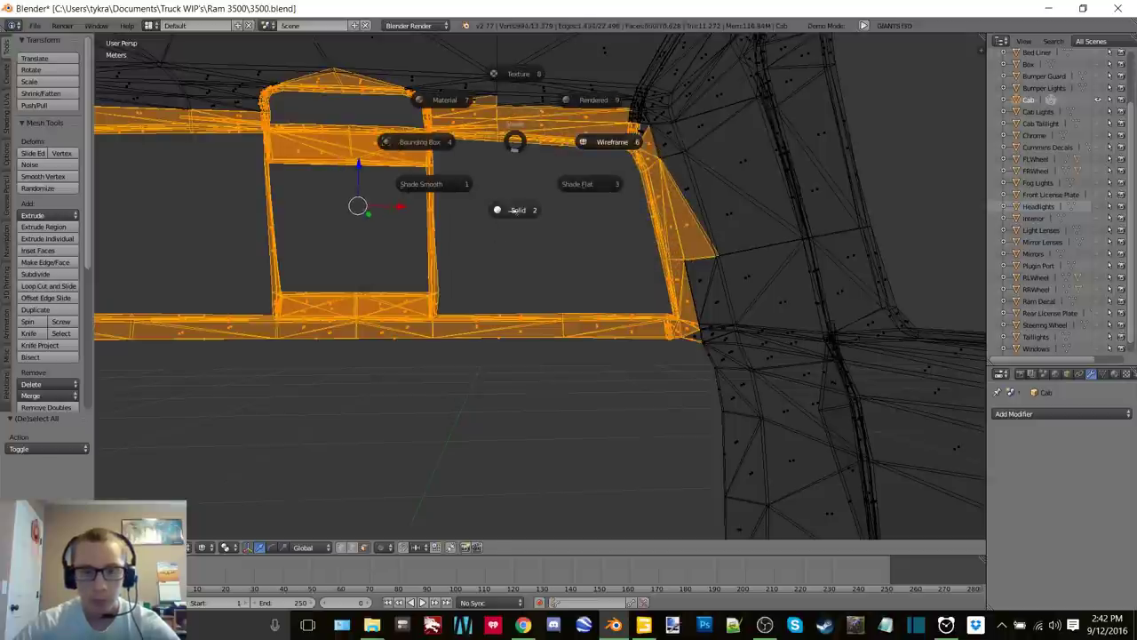
pyautogui.click(527, 153)
pyautogui.scroll(6, 706, 298)
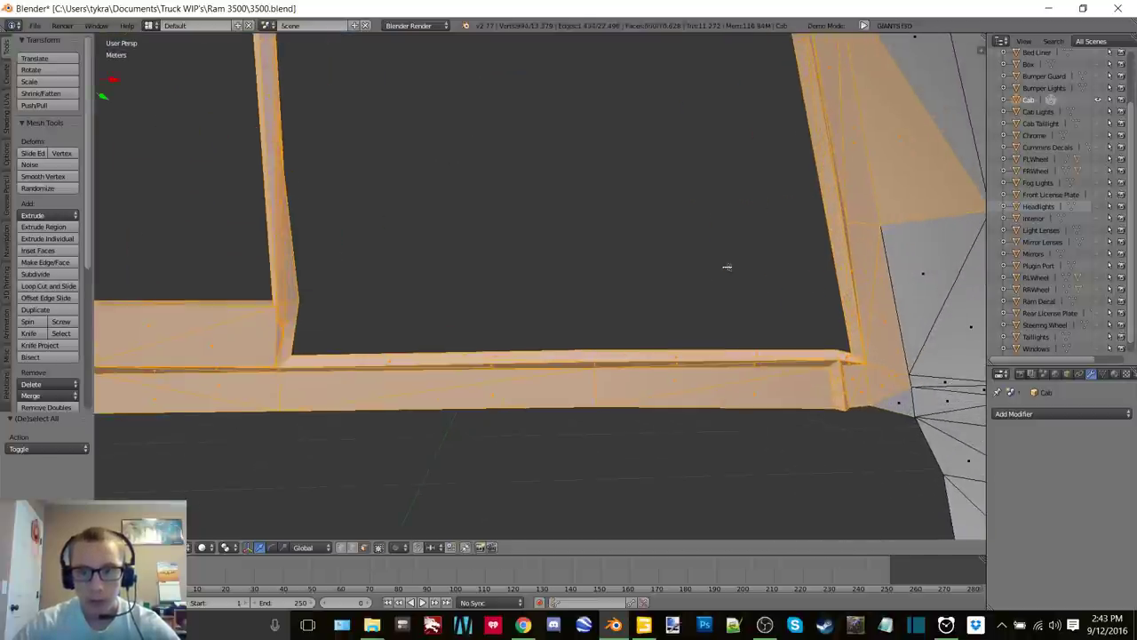
pyautogui.moveTo(462, 257); pyautogui.dragTo(328, 273, button='middle')
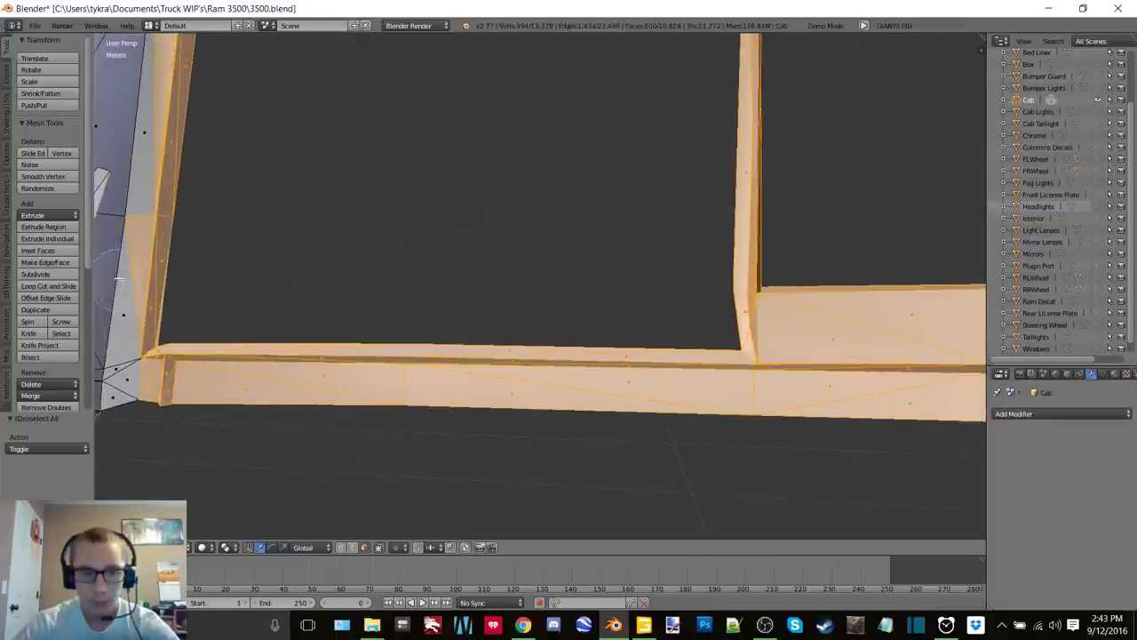
pyautogui.rightClick(113, 260)
pyautogui.keyDown('shift'); pyautogui.moveTo(250, 188); pyautogui.dragTo(289, 229, button='middle'); pyautogui.keyUp('shift')
pyautogui.press('c')
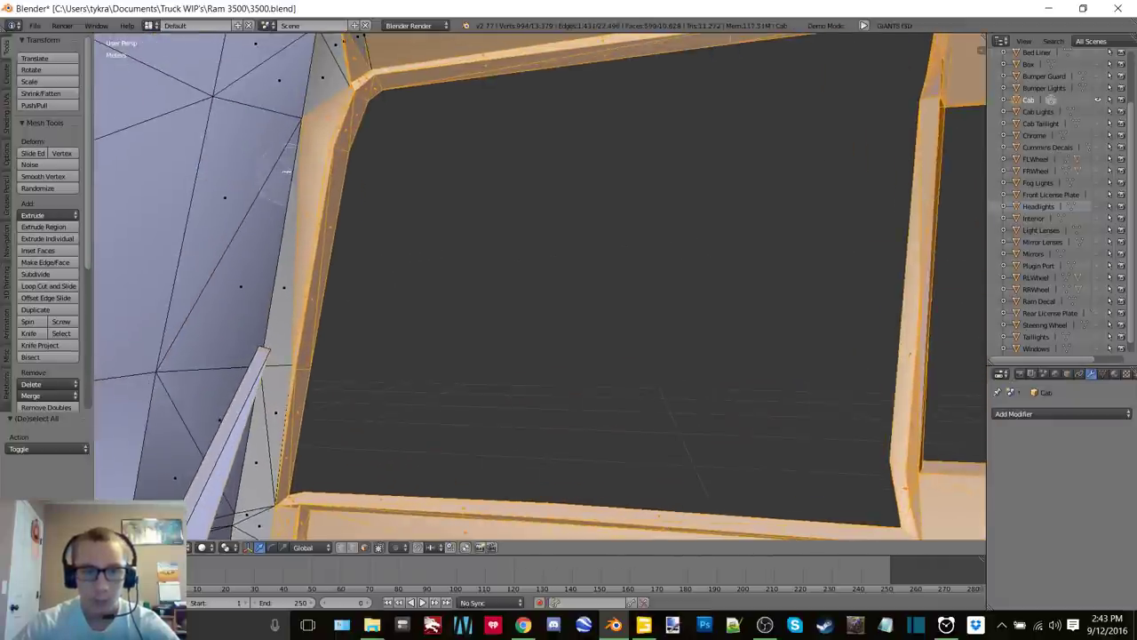
pyautogui.moveTo(288, 187); pyautogui.dragTo(284, 128, button='middle')
# Circle-deselect the stray roof faces around the frame's upper corner and above its upper rail, keeping the thin strip near the arch selected
pyautogui.keyDown('shift'); pyautogui.moveTo(413, 129); pyautogui.dragTo(388, 219, button='middle'); pyautogui.keyUp('shift')
pyautogui.press('c')
pyautogui.moveTo(325, 99)
pyautogui.mouseDown(button='middle')
pyautogui.moveTo(322, 142)
pyautogui.moveTo(440, 104)
pyautogui.mouseUp(button='middle')
pyautogui.moveTo(674, 67); pyautogui.dragTo(724, 74, button='middle')
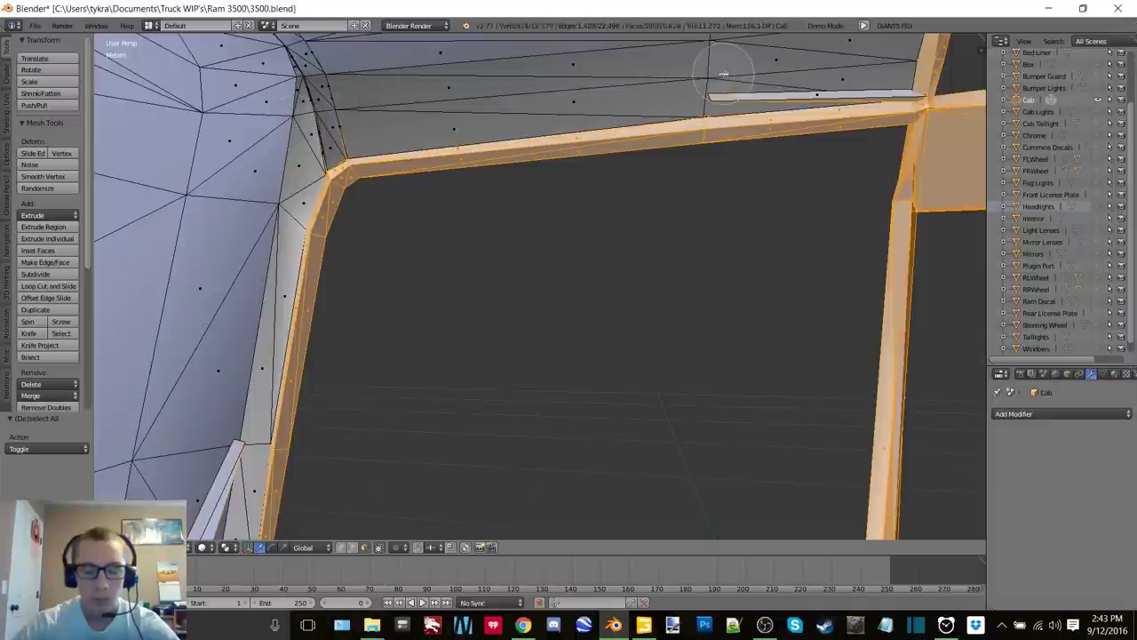
pyautogui.rightClick(724, 74)
pyautogui.hotkey('ctrl', 'z')
pyautogui.press('c')
pyautogui.moveTo(338, 113)
pyautogui.mouseDown(button='middle')
pyautogui.moveTo(349, 123)
pyautogui.moveTo(706, 55)
pyautogui.mouseUp(button='middle')
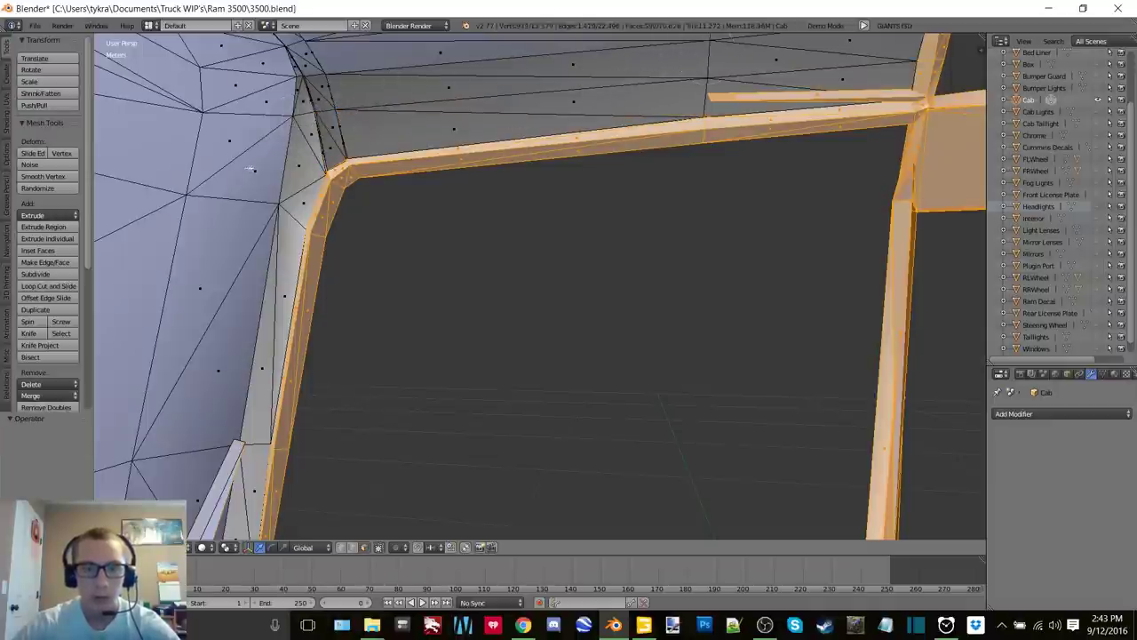
# Examine the face selection at the frame's upper corner in wireframe and solid display
pyautogui.keyDown('shift'); pyautogui.moveTo(249, 169); pyautogui.dragTo(314, 186, button='middle'); pyautogui.keyUp('shift')
pyautogui.scroll(3, 314, 186)
pyautogui.scroll(-1, 314, 186)
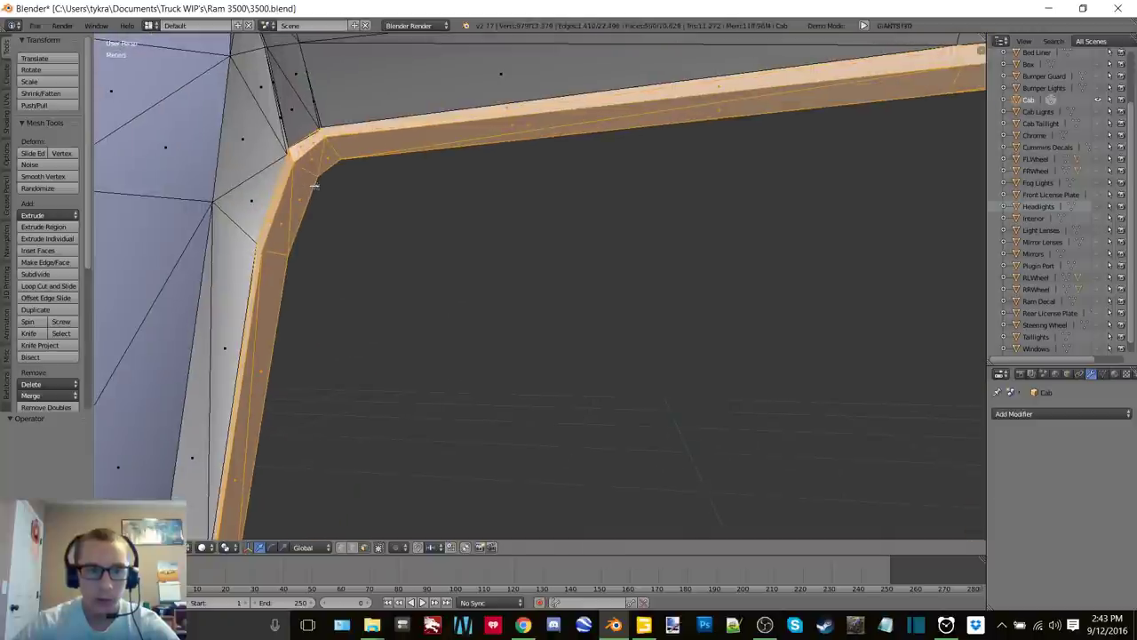
pyautogui.press('z')
pyautogui.click(398, 183)
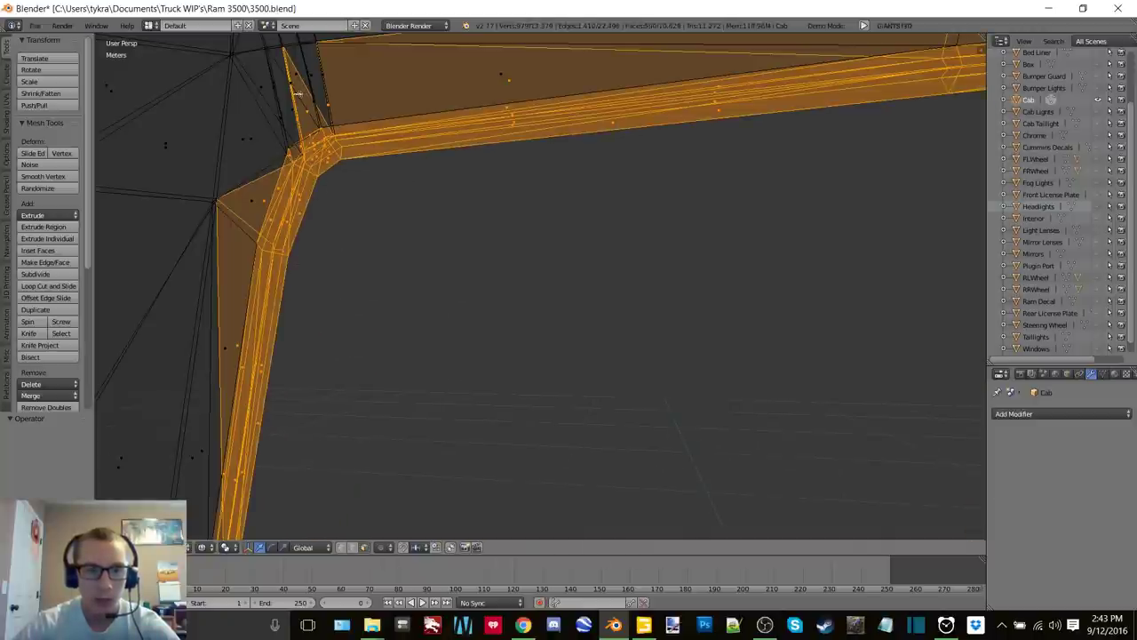
pyautogui.press('z')
pyautogui.click(299, 168)
pyautogui.moveTo(307, 178); pyautogui.dragTo(371, 222, button='middle')
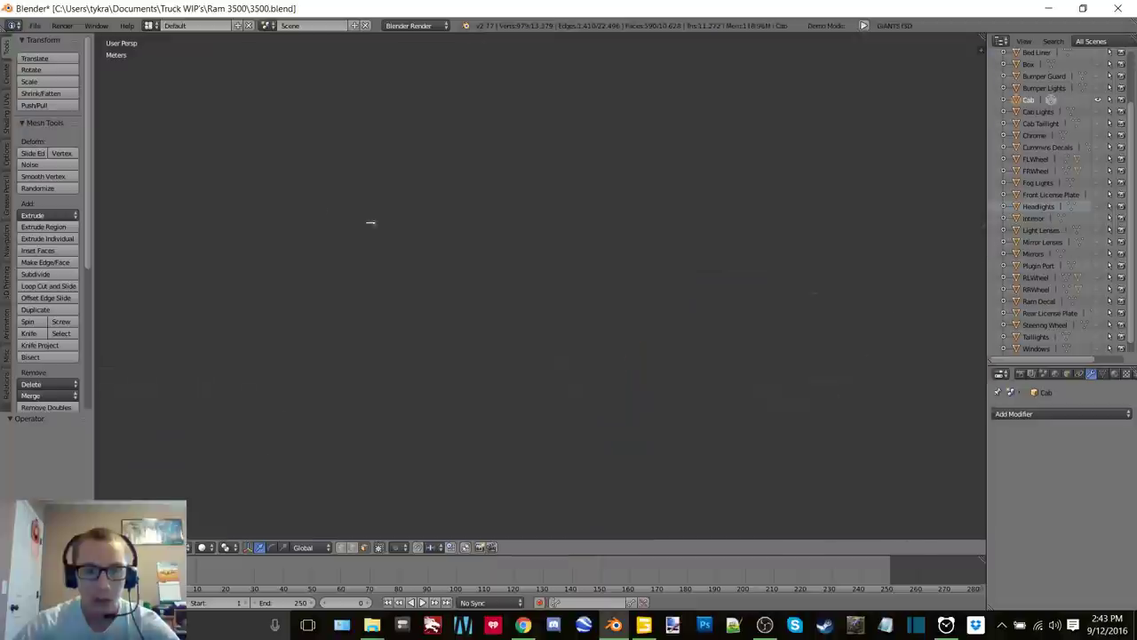
# From outside the cab, circle-deselect the stray body faces beside the rear window frame's outer post
pyautogui.hotkey('alt', 'h')
pyautogui.moveTo(471, 237); pyautogui.dragTo(566, 281, button='middle')
pyautogui.scroll(-4, 517, 316)
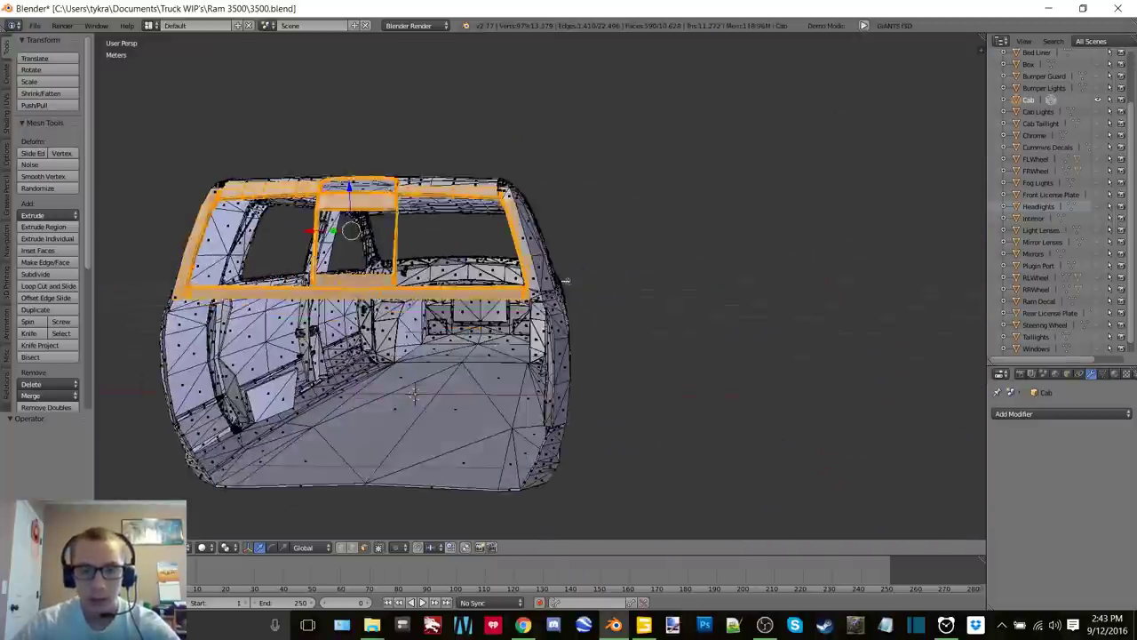
pyautogui.scroll(5, 565, 281)
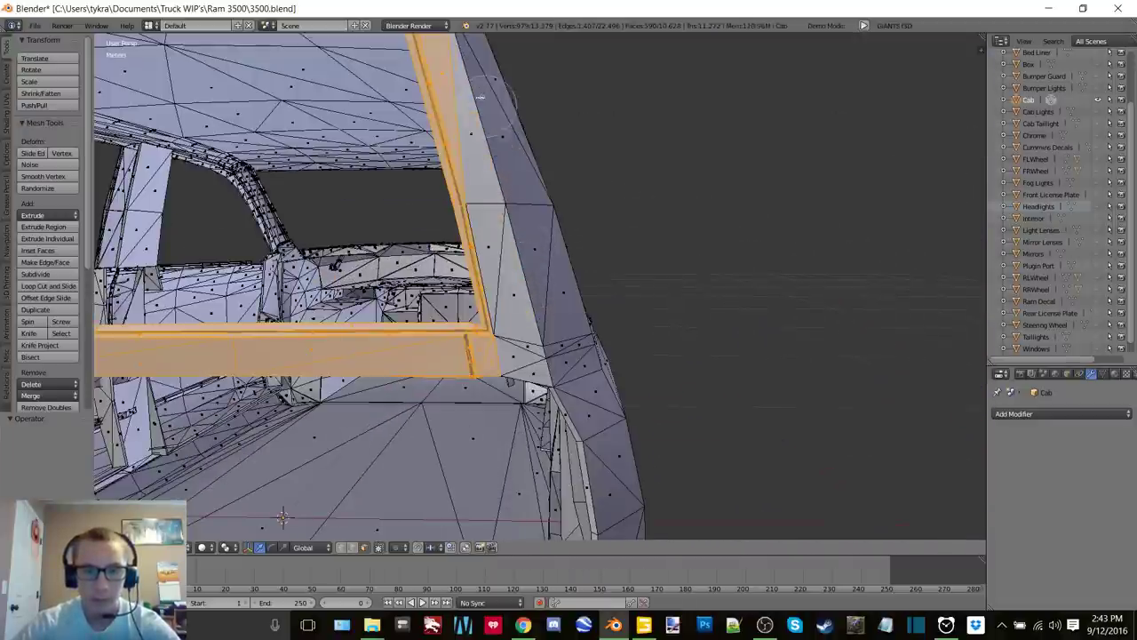
pyautogui.moveTo(487, 100); pyautogui.dragTo(495, 323, button='middle')
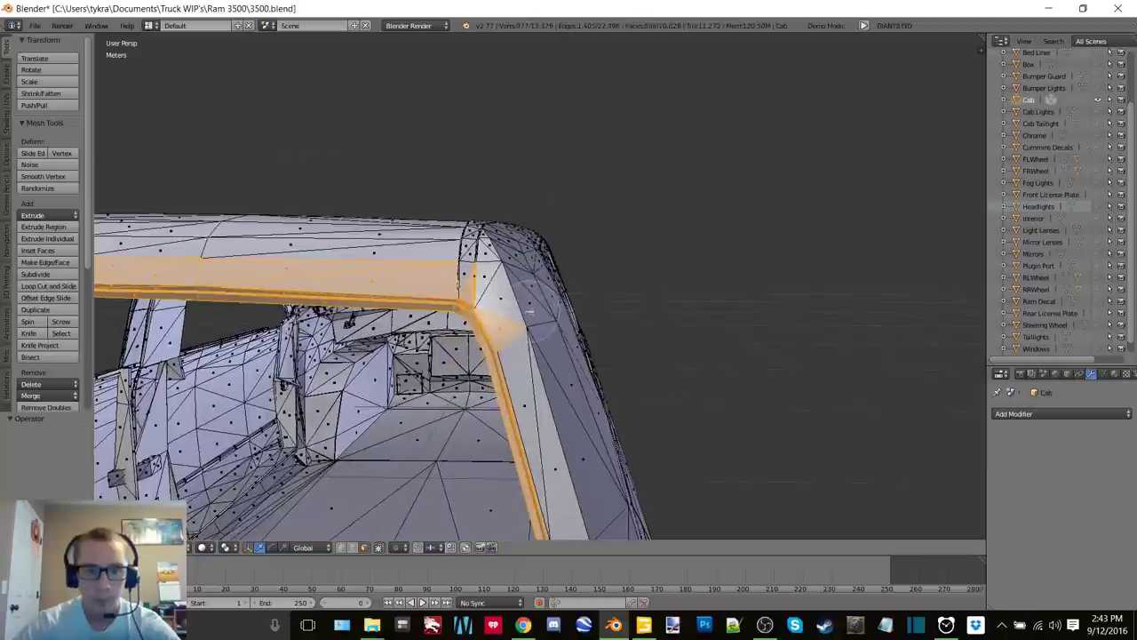
# Deselect the outer roof faces above the upper rail and the body faces beside the opposite outer post
pyautogui.moveTo(299, 216); pyautogui.dragTo(571, 221, button='middle')
pyautogui.moveTo(388, 323); pyautogui.dragTo(516, 266, button='middle')
pyautogui.keyDown('shift'); pyautogui.rightClick(514, 265); pyautogui.keyUp('shift')
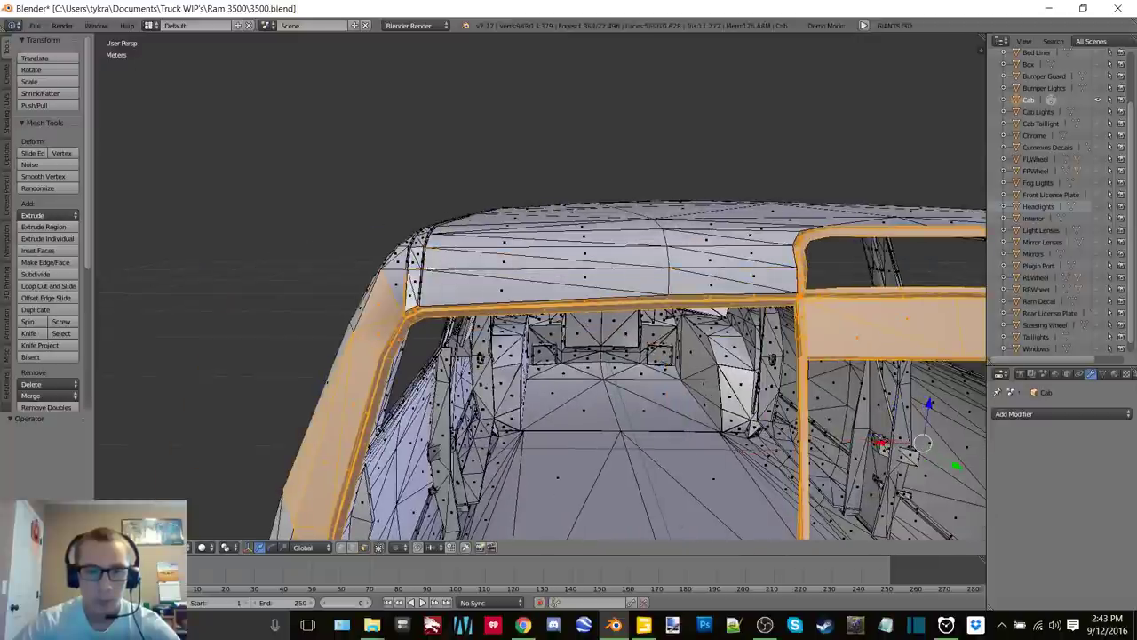
pyautogui.moveTo(329, 325)
pyautogui.mouseDown(button='middle')
pyautogui.moveTo(444, 277)
pyautogui.moveTo(406, 345)
pyautogui.mouseUp(button='middle')
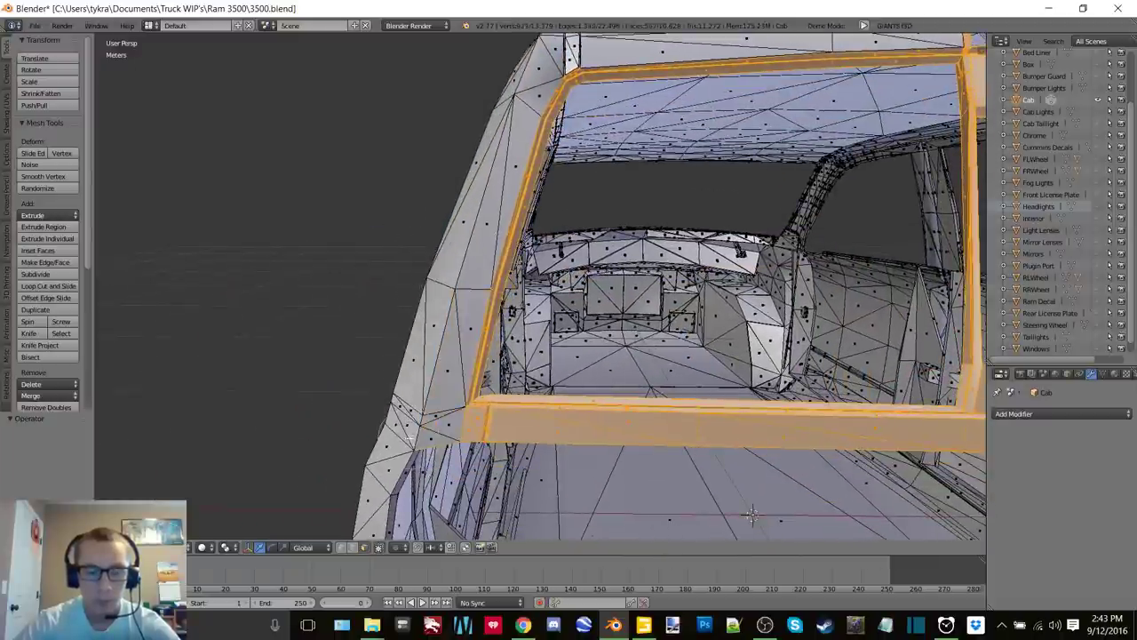
# Clear the remaining stray outer faces around the frame's lower corners from the selection
pyautogui.scroll(5, 383, 430)
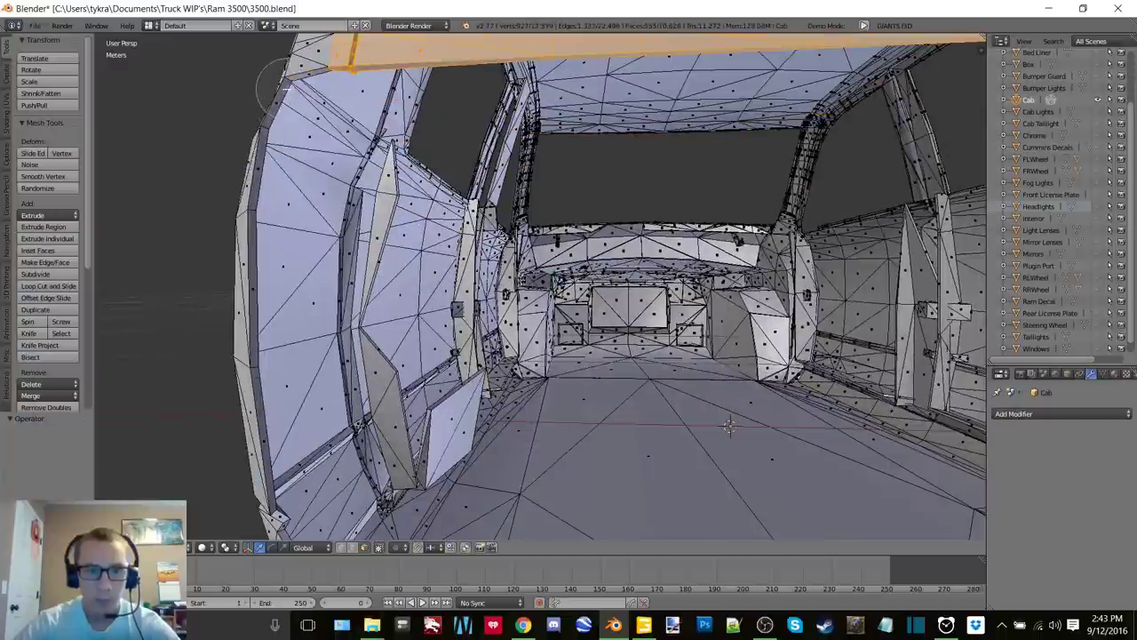
pyautogui.moveTo(417, 418); pyautogui.dragTo(349, 449, button='middle')
pyautogui.moveTo(341, 534); pyautogui.dragTo(384, 538, button='middle')
pyautogui.press('c')
pyautogui.moveTo(734, 314); pyautogui.dragTo(751, 332, button='middle')
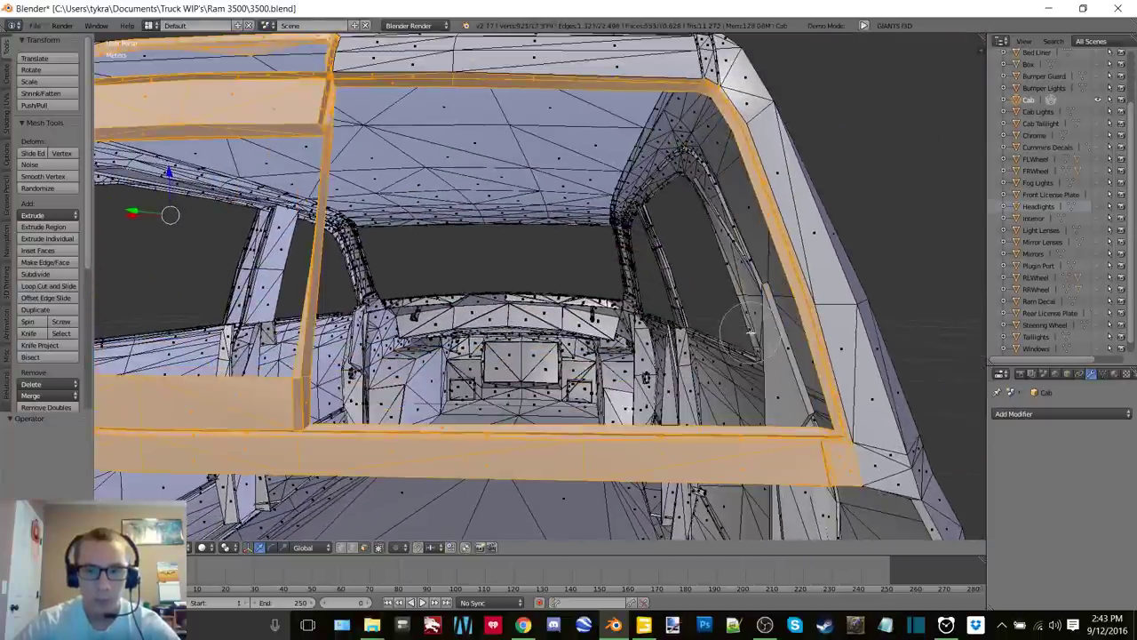
# From inside the cab, circle-deselect the stray faces beside the remaining outer post, over its upper rail and above the arched frame
pyautogui.moveTo(456, 267); pyautogui.dragTo(504, 270, button='middle')
pyautogui.scroll(-8, 525, 232)
pyautogui.scroll(10, 628, 313)
pyautogui.scroll(-6, 502, 270)
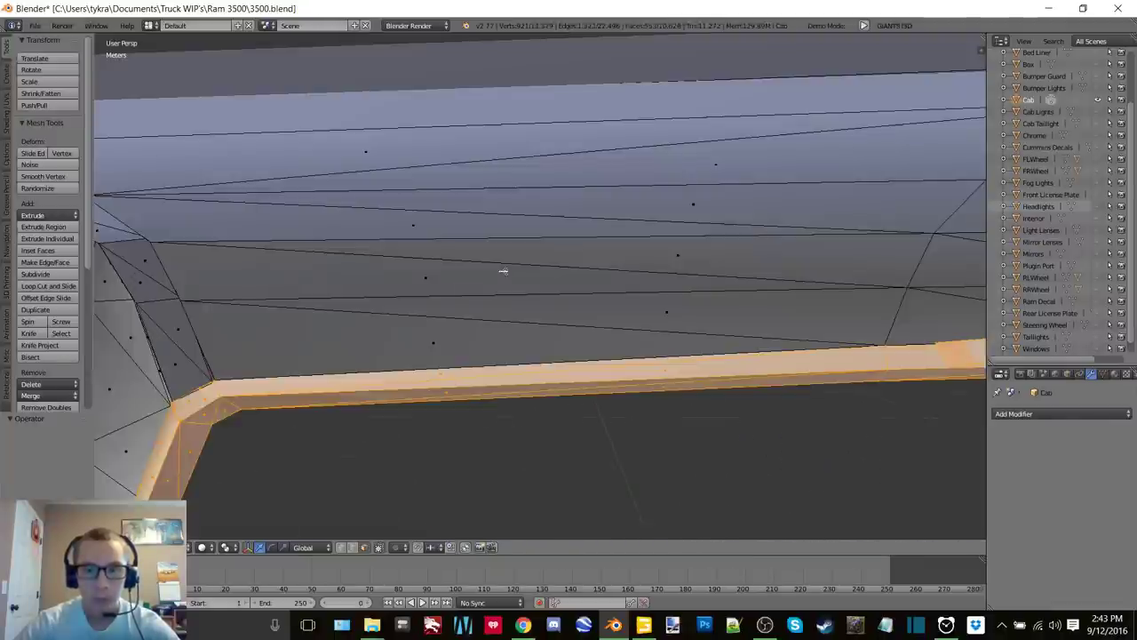
pyautogui.keyDown('shift'); pyautogui.moveTo(601, 305); pyautogui.dragTo(502, 192, button='middle'); pyautogui.keyUp('shift')
pyautogui.scroll(-4, 502, 191)
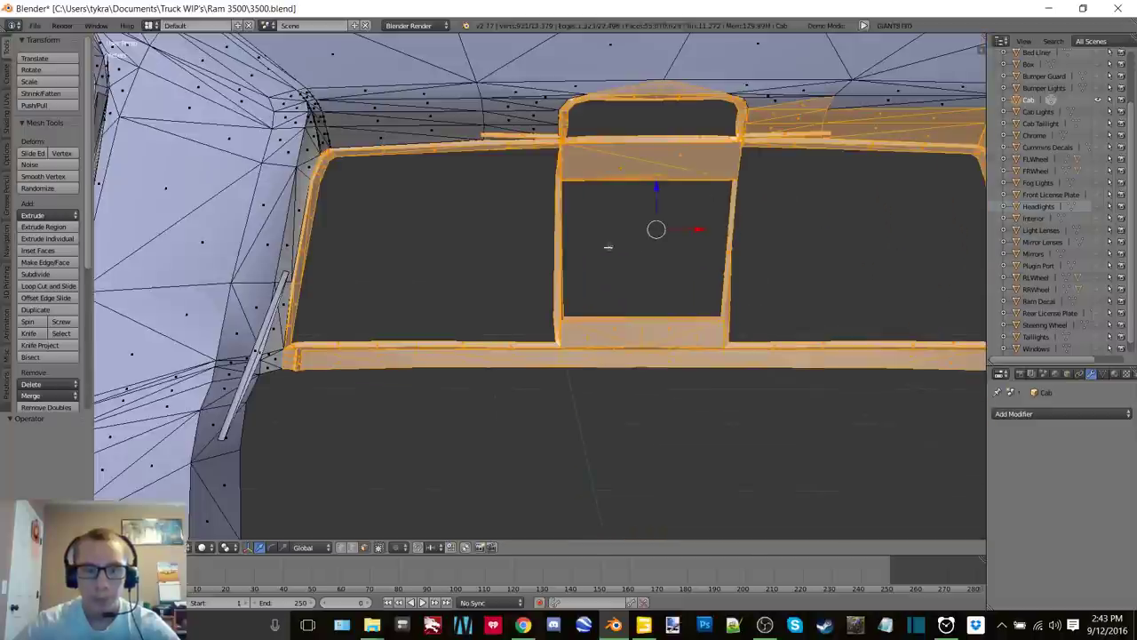
pyautogui.moveTo(608, 247); pyautogui.dragTo(676, 264, button='middle')
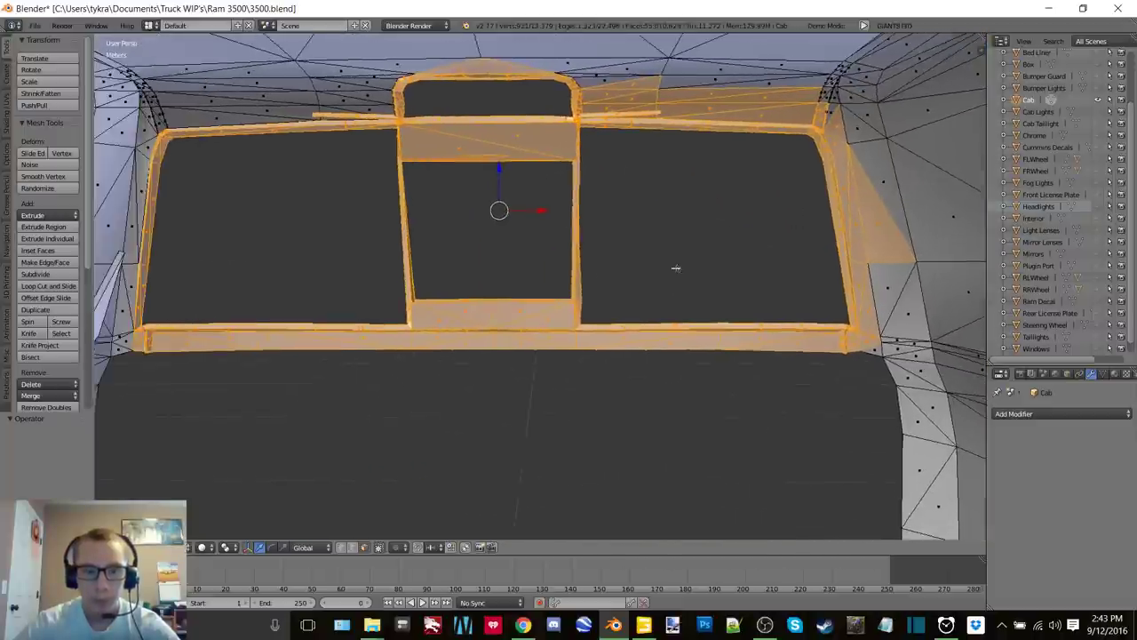
pyautogui.press('v')
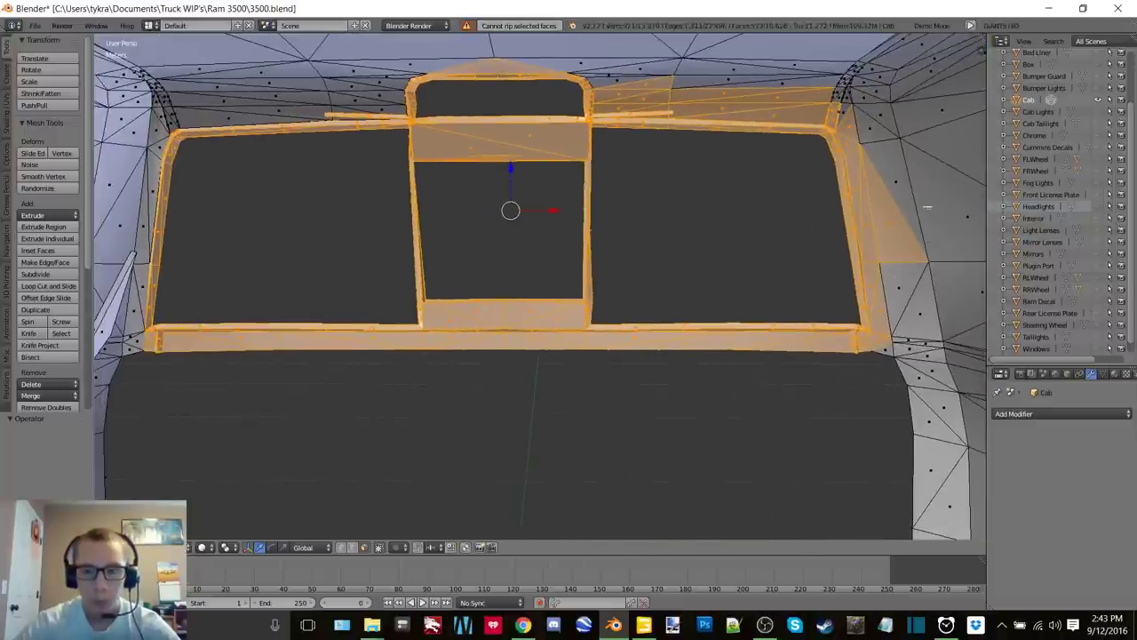
pyautogui.press('c')
pyautogui.moveTo(926, 226); pyautogui.dragTo(910, 235, button='middle')
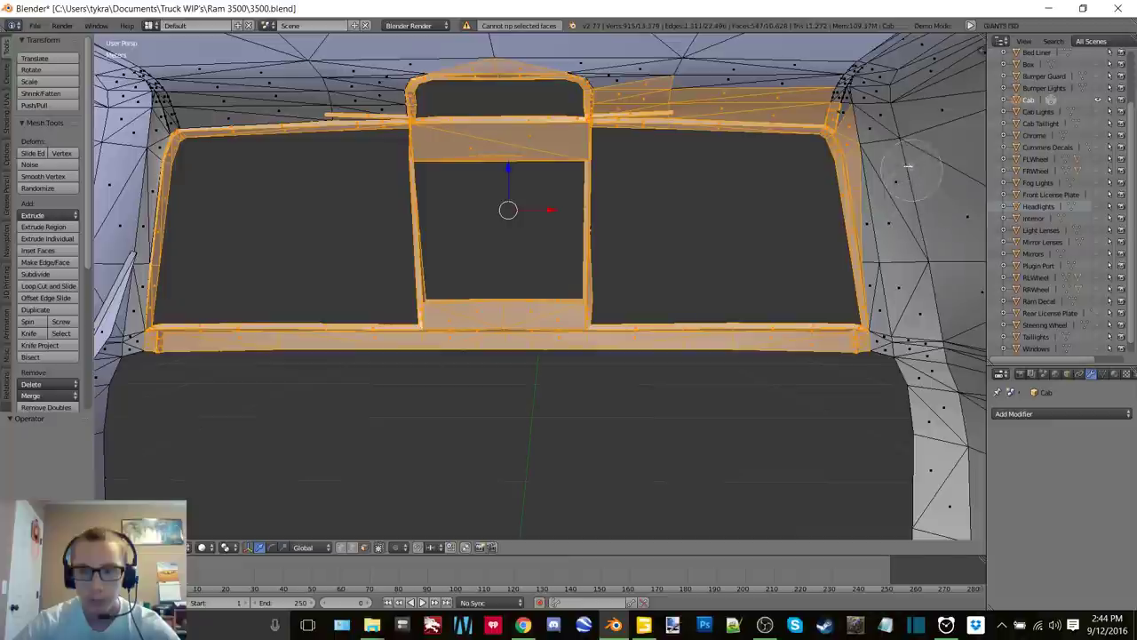
pyautogui.moveTo(875, 111)
pyautogui.mouseDown(button='middle')
pyautogui.moveTo(823, 89)
pyautogui.moveTo(675, 80)
pyautogui.mouseUp(button='middle')
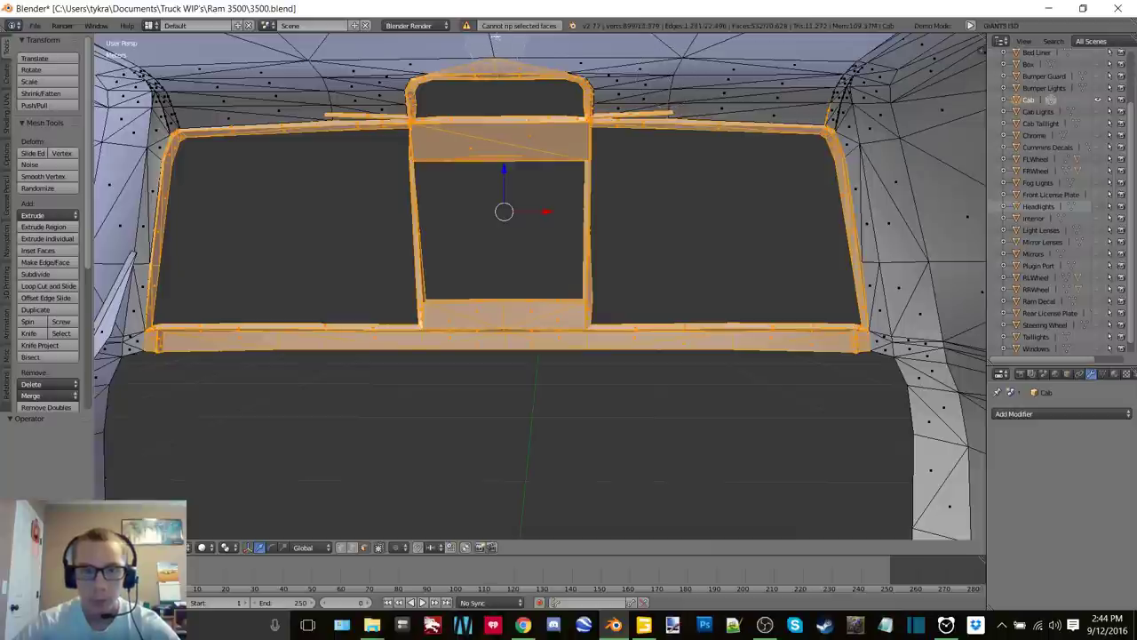
# Deselect the leftover sliver faces at the frame's upper corner in wireframe, and return to solid display
pyautogui.keyDown('shift'); pyautogui.moveTo(723, 113); pyautogui.dragTo(606, 145, button='middle'); pyautogui.keyUp('shift')
pyautogui.scroll(2, 606, 145)
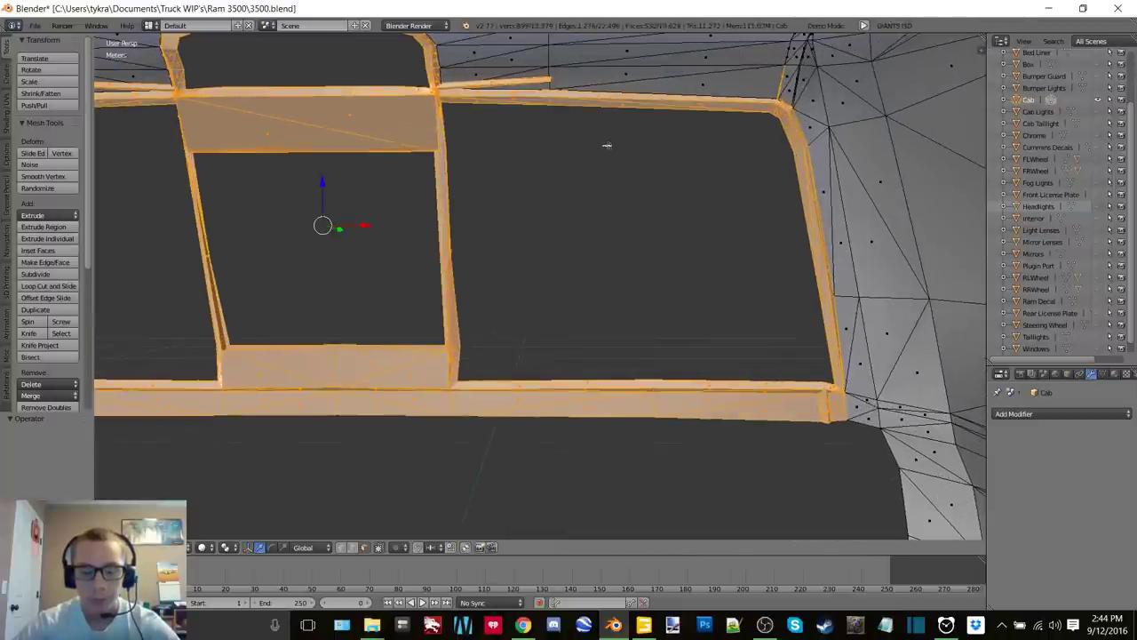
pyautogui.press('z')
pyautogui.click(696, 157)
pyautogui.moveTo(696, 157); pyautogui.dragTo(716, 149, button='middle')
pyautogui.press('v')
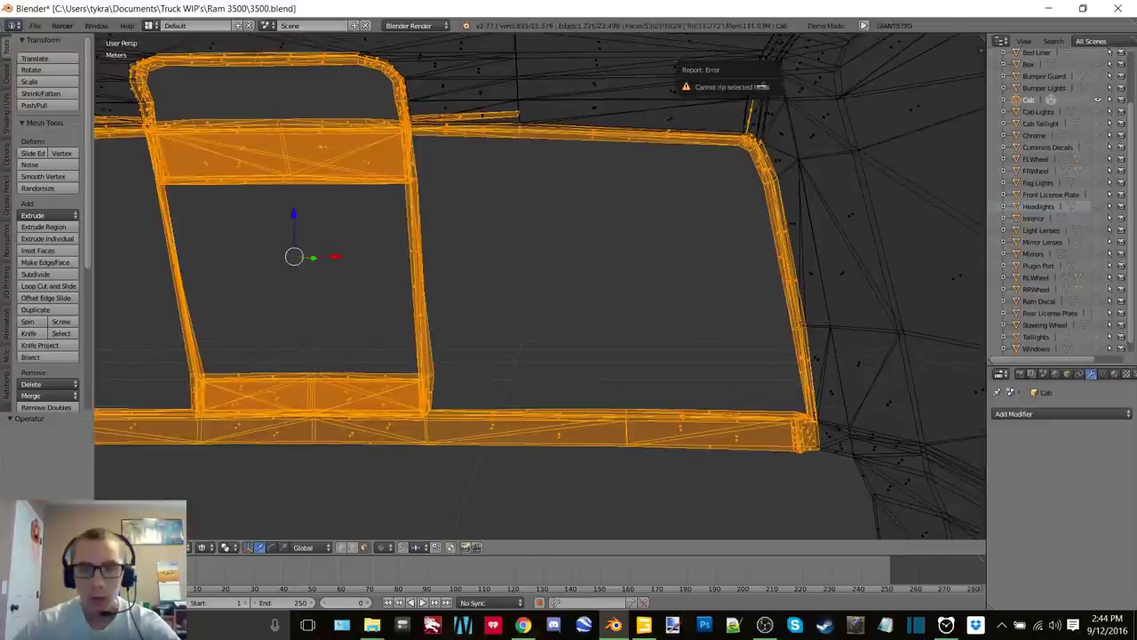
pyautogui.press('c')
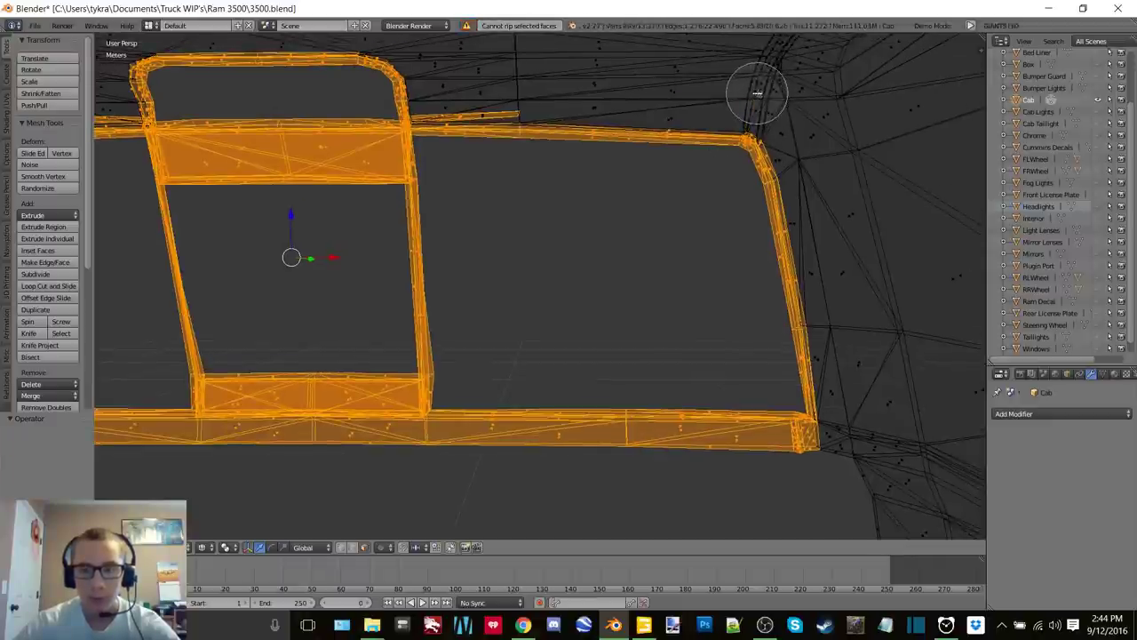
pyautogui.press('Escape')
pyautogui.moveTo(541, 183)
pyautogui.mouseDown(button='middle')
pyautogui.moveTo(770, 175)
pyautogui.moveTo(640, 164)
pyautogui.mouseUp(button='middle')
pyautogui.press('z')
pyautogui.click(636, 230)
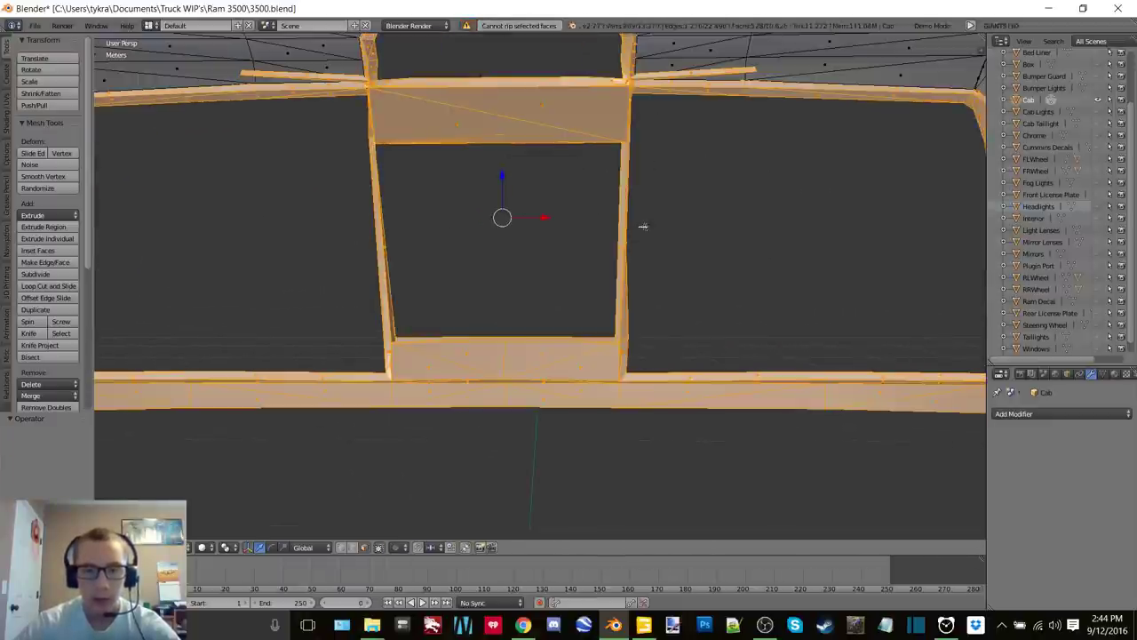
# Separate the selected frame faces into their own object and rename it "Back Window Frame"
pyautogui.scroll(-2, 643, 226)
pyautogui.press('p')
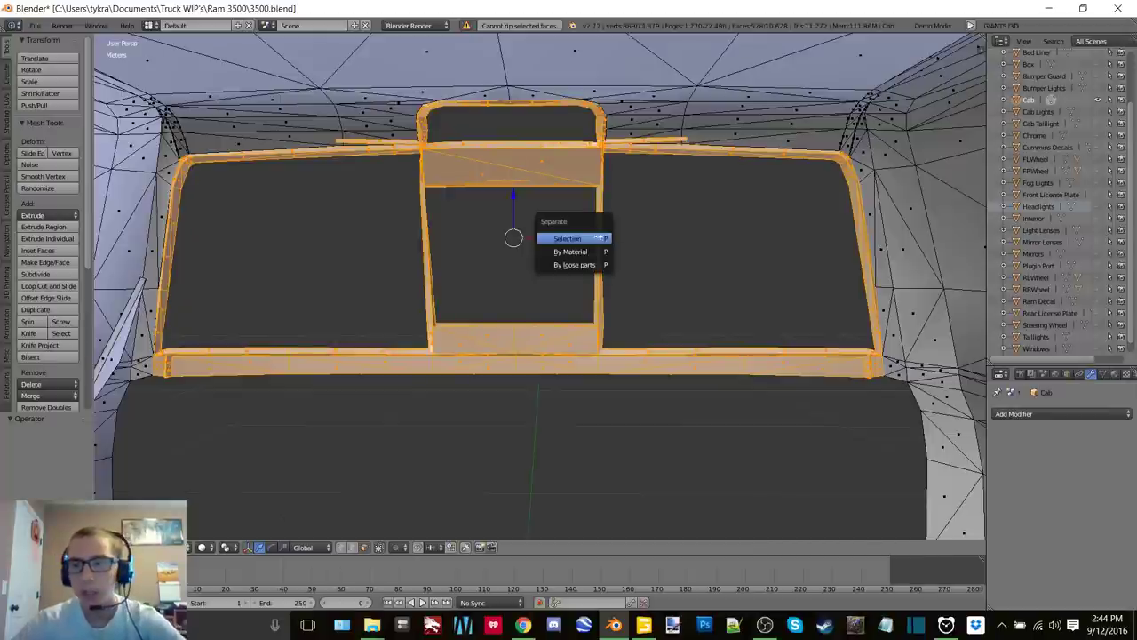
pyautogui.click(595, 238)
pyautogui.click(1040, 136)
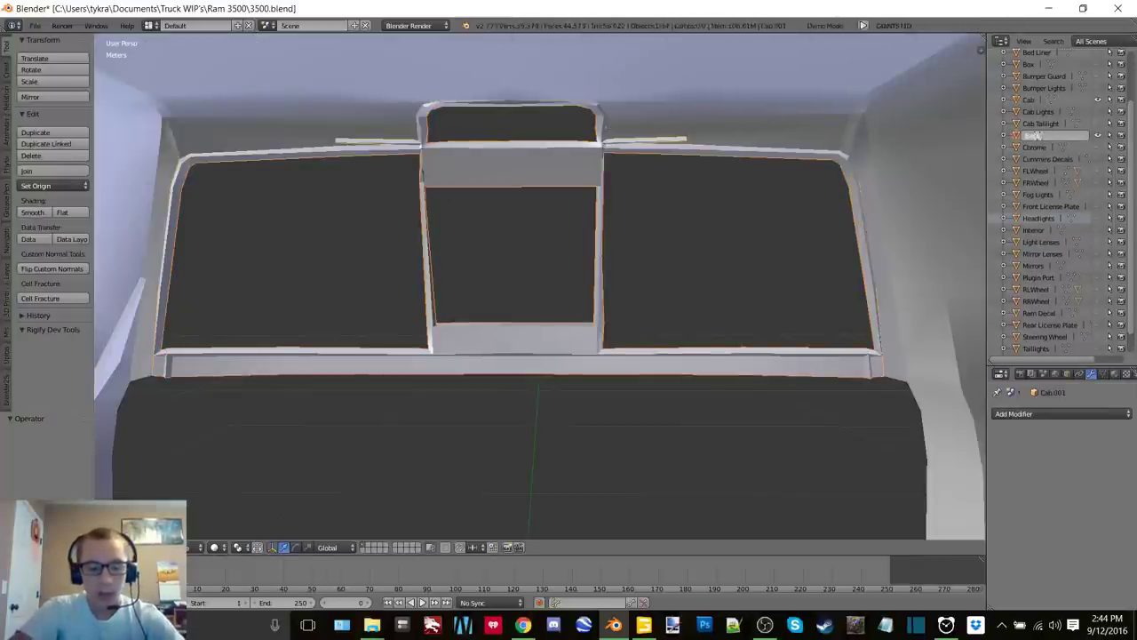
pyautogui.write('Back Window')
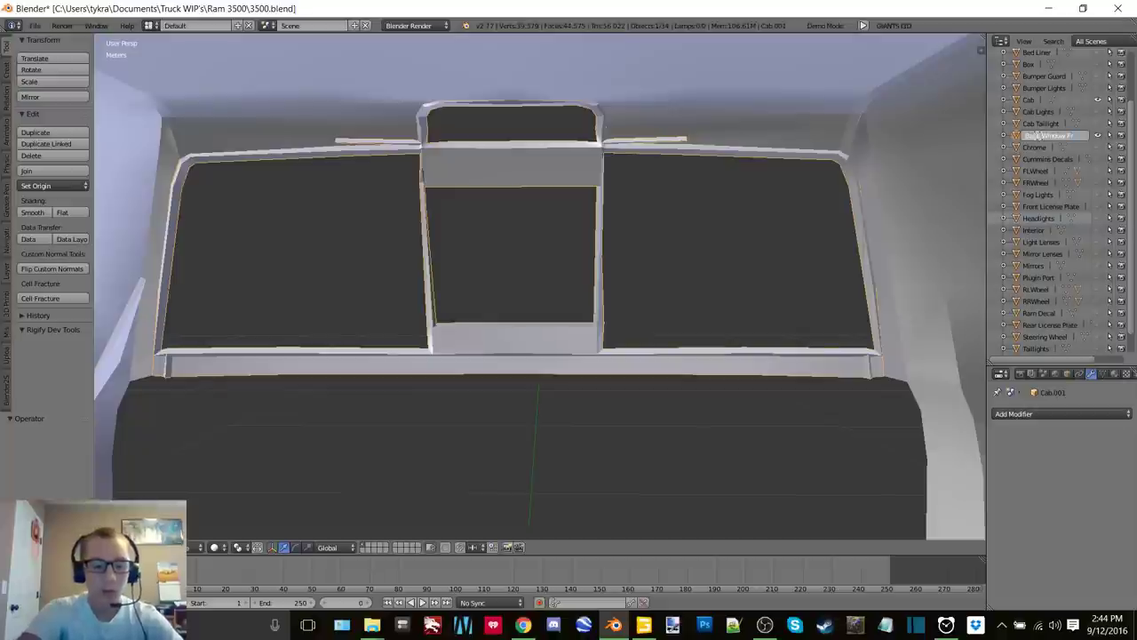
pyautogui.write('Back Window Frame')
pyautogui.press('Return')
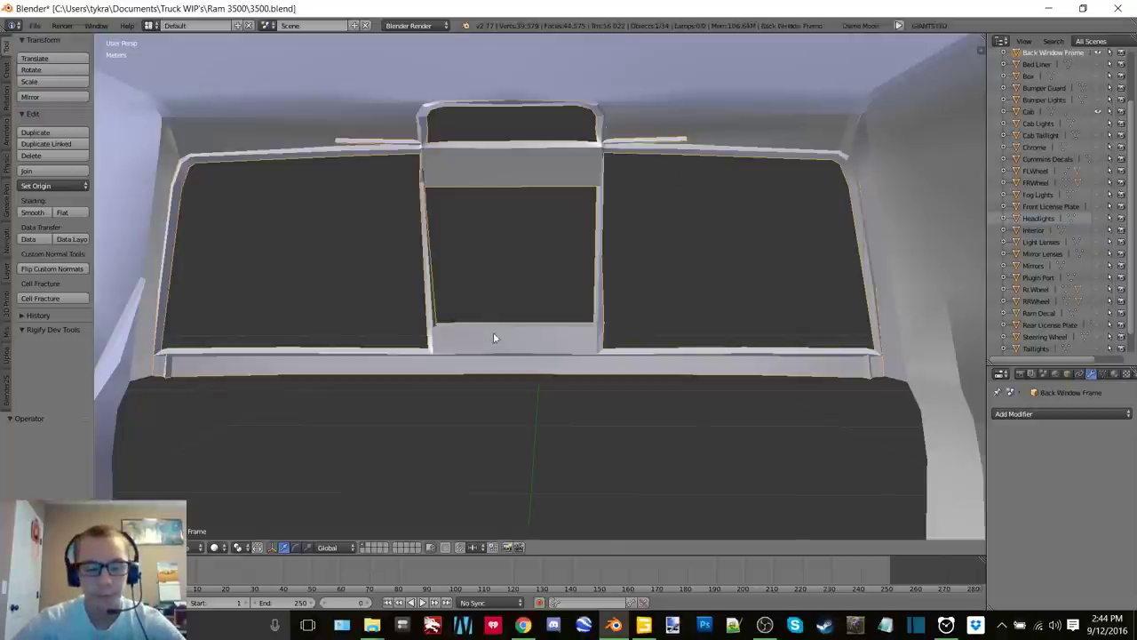
# Select the whole Back Window Frame mesh in Edit Mode, remove its doubled vertices and recalculate its normals
pyautogui.press('Tab')
pyautogui.click(551, 281)
pyautogui.press('a')
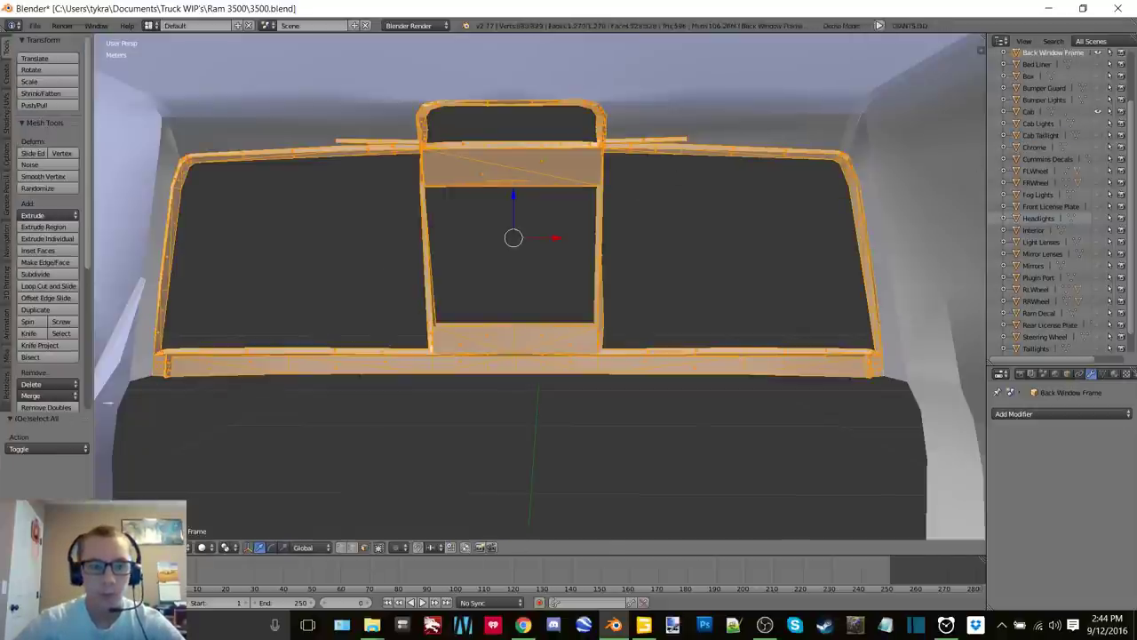
pyautogui.click(45, 407)
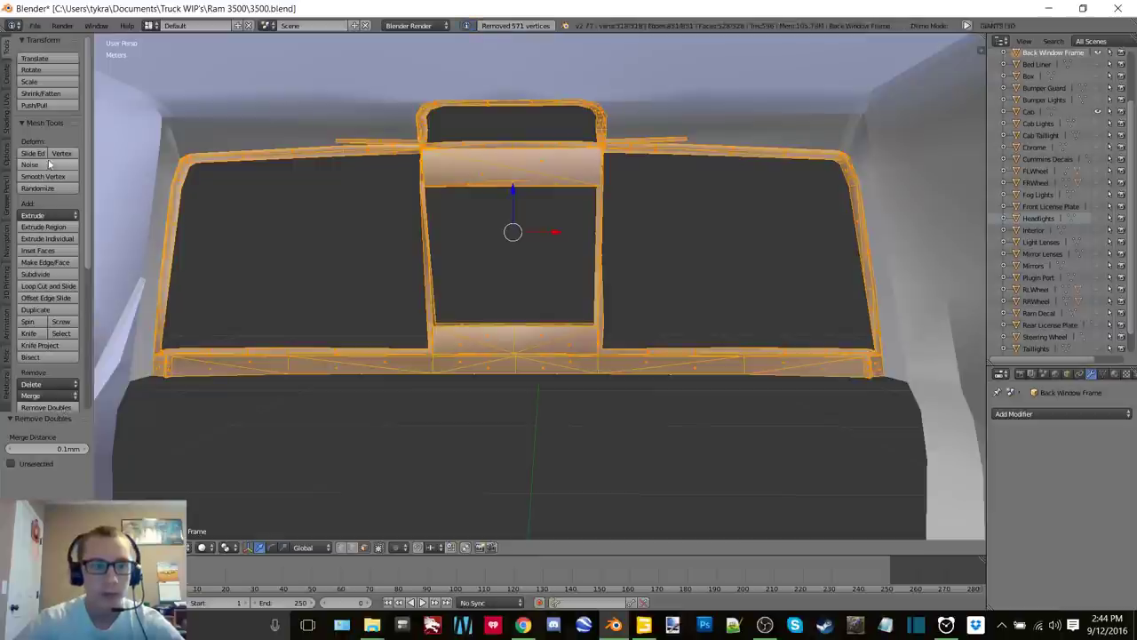
pyautogui.click(9, 113)
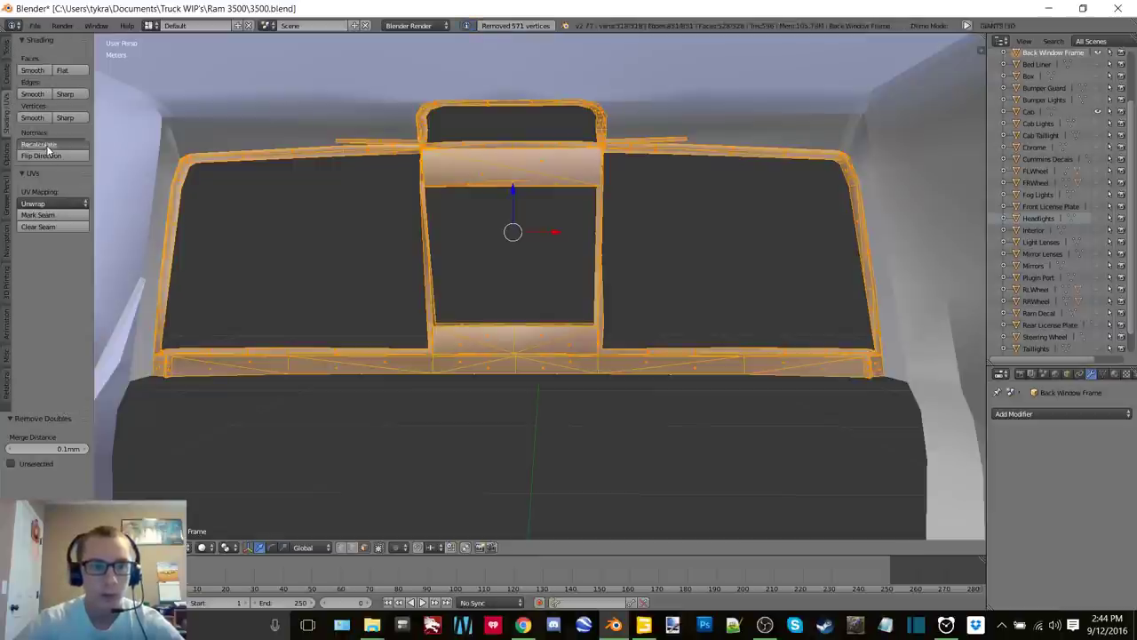
pyautogui.click(43, 144)
pyautogui.click(9, 53)
# Return to Object Mode and add a Solidify modifier to the Back Window Frame
pyautogui.press('Tab')
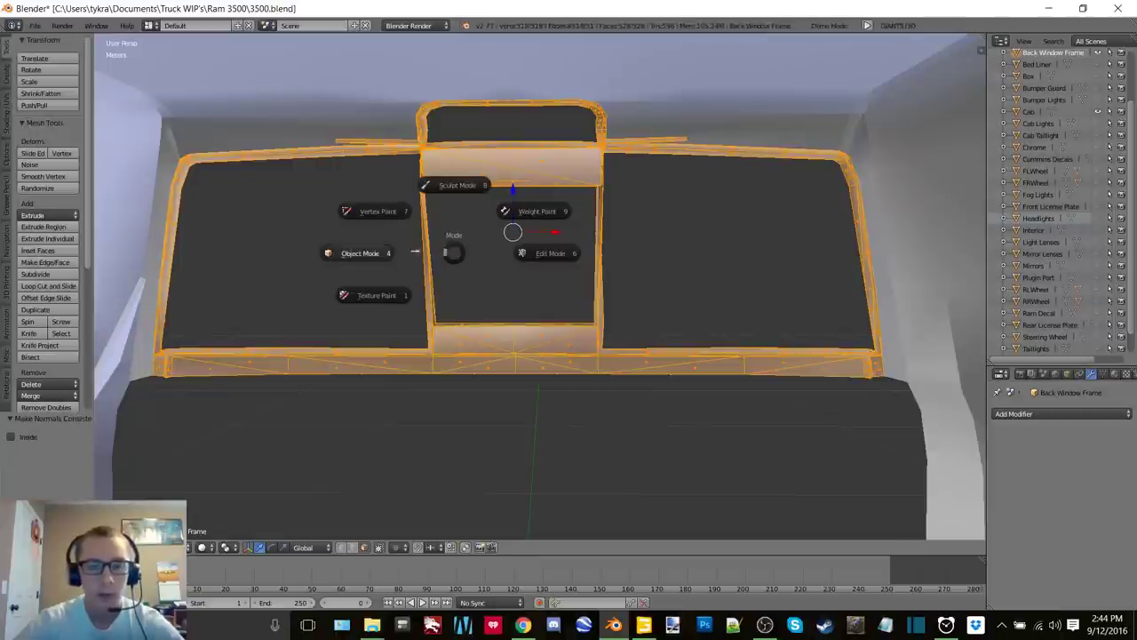
pyautogui.click(382, 253)
pyautogui.click(1047, 413)
pyautogui.click(893, 361)
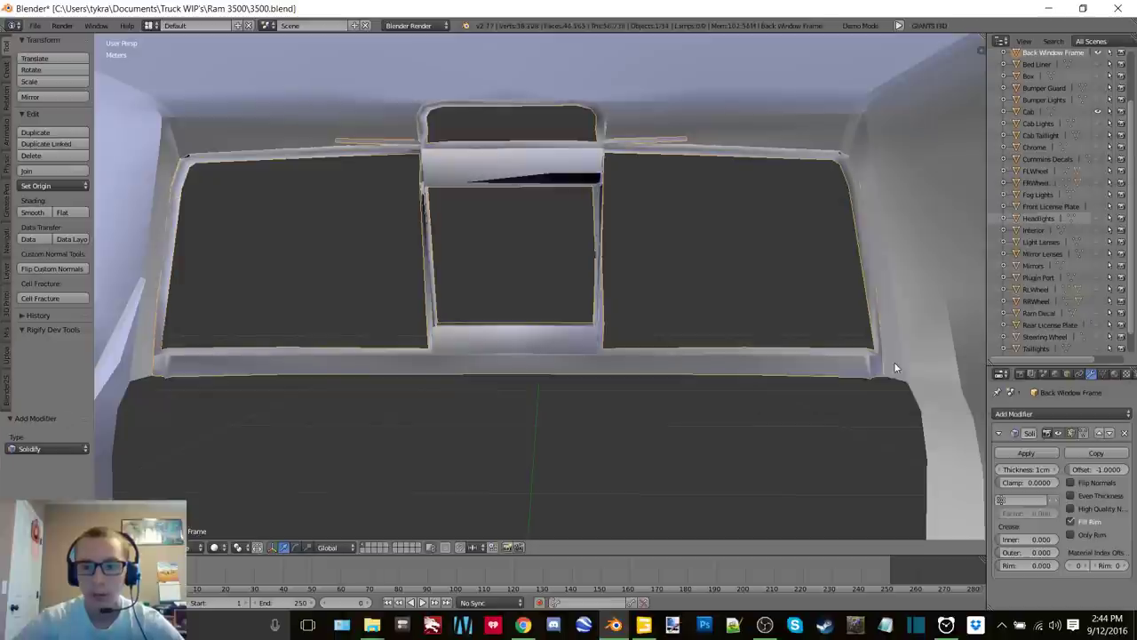
# Apply the Solidify modifier to the Back Window Frame, then add and apply an Edge Split modifier with a 30° split angle
pyautogui.click(1024, 447)
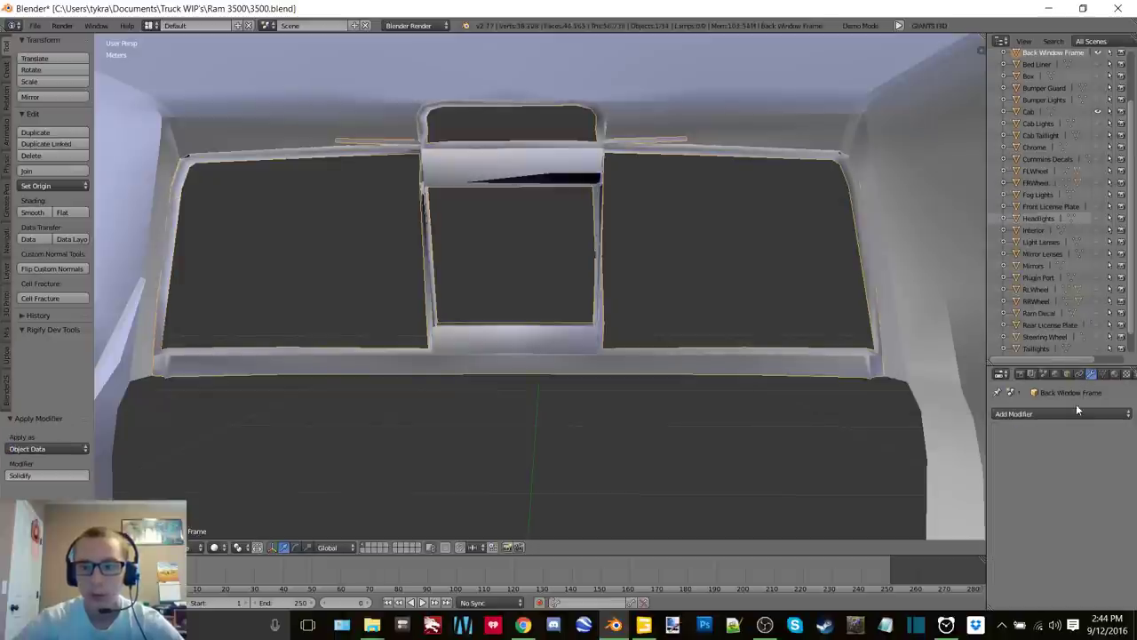
pyautogui.click(1065, 414)
pyautogui.click(941, 270)
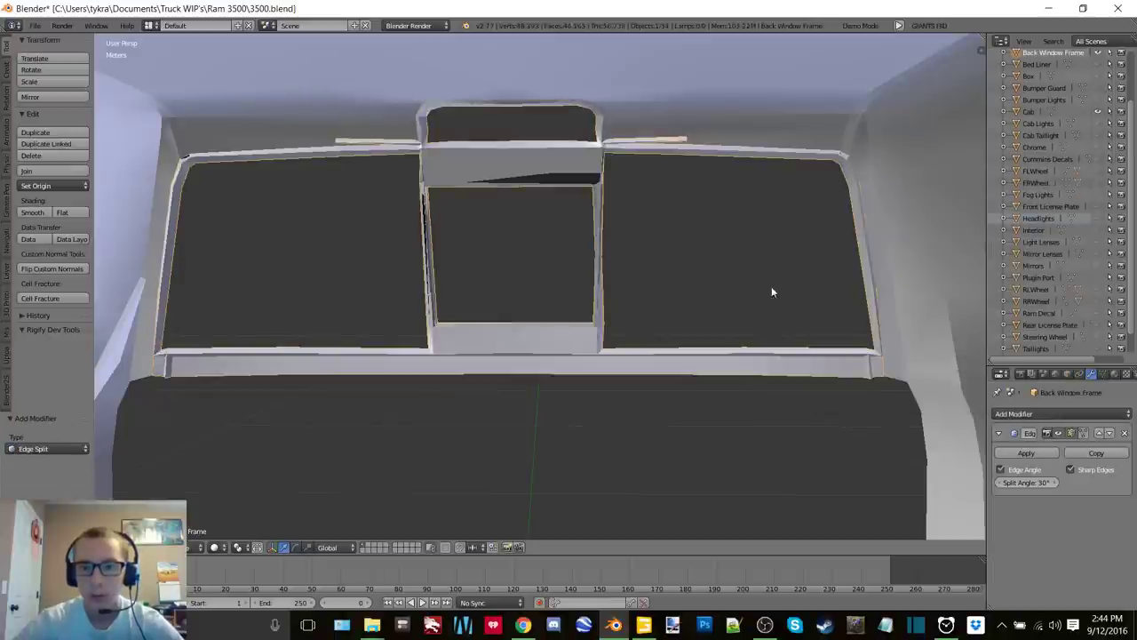
pyautogui.click(1026, 453)
# Inspect the Back Window Frame's mesh in Edit Mode, then examine its fit from outside the cab in Object Mode
pyautogui.scroll(-5, 533, 329)
pyautogui.moveTo(483, 317); pyautogui.dragTo(486, 181, button='middle')
pyautogui.scroll(5, 484, 294)
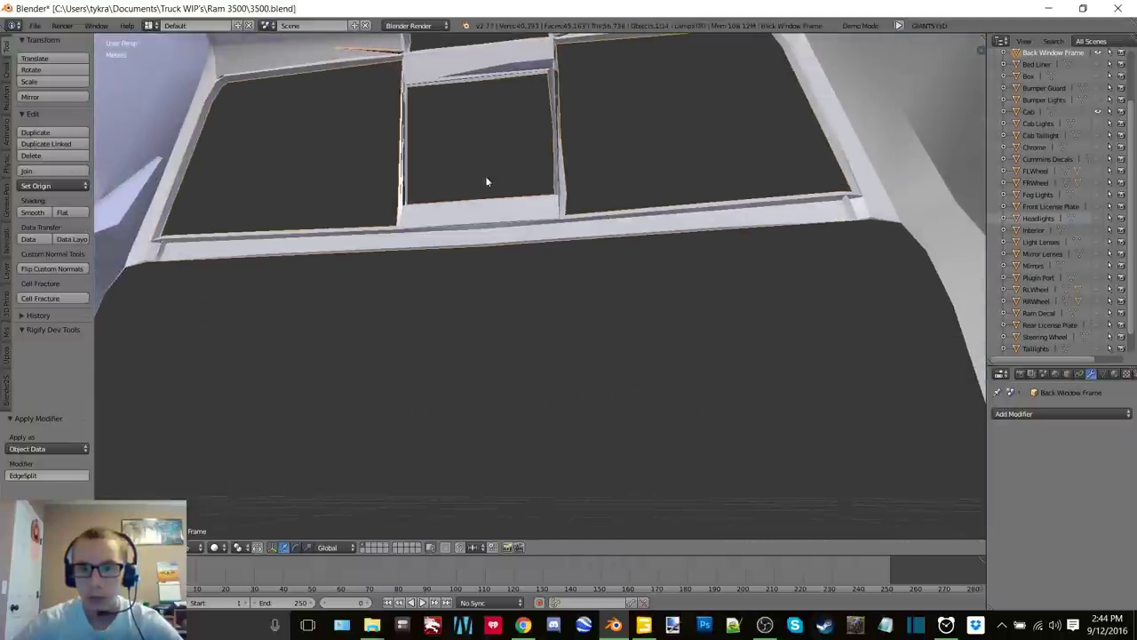
pyautogui.press('Tab')
pyautogui.click(598, 97)
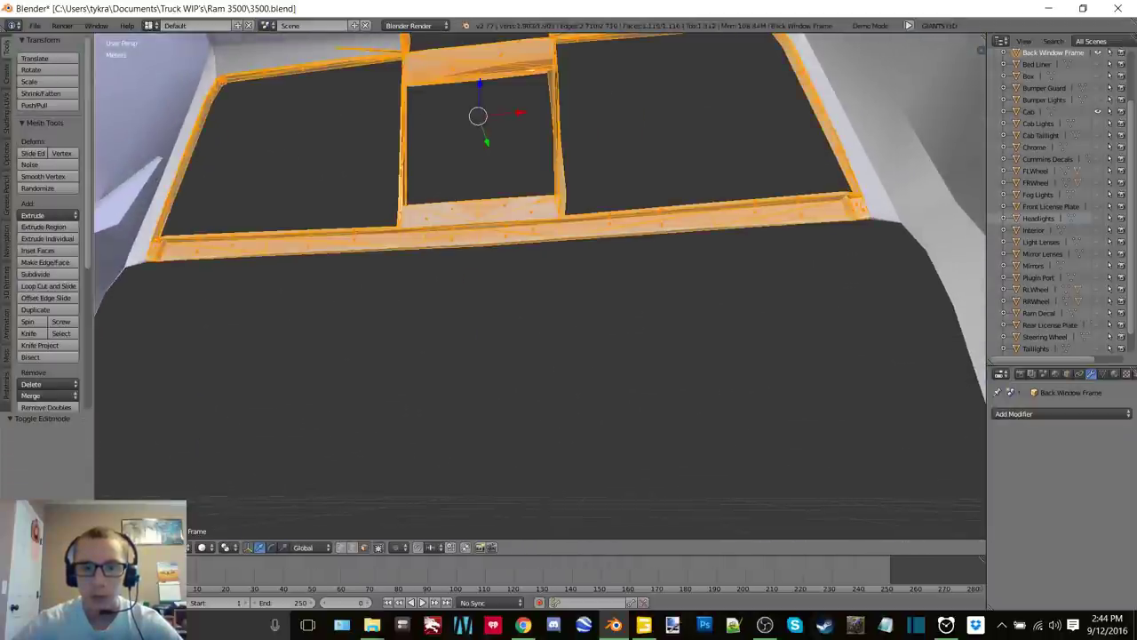
pyautogui.moveTo(478, 123); pyautogui.dragTo(469, 133, button='middle')
pyautogui.press('Tab')
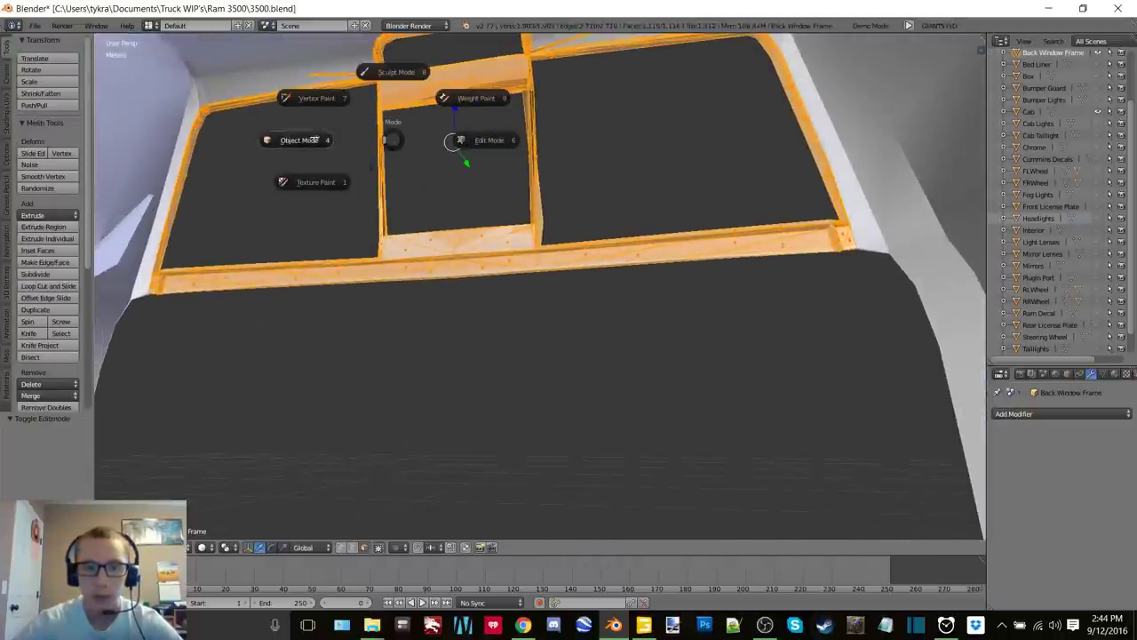
pyautogui.click(314, 140)
pyautogui.moveTo(355, 151); pyautogui.dragTo(571, 204, button='middle')
pyautogui.scroll(-6, 573, 206)
pyautogui.moveTo(817, 222); pyautogui.dragTo(655, 249, button='middle')
pyautogui.scroll(3, 654, 249)
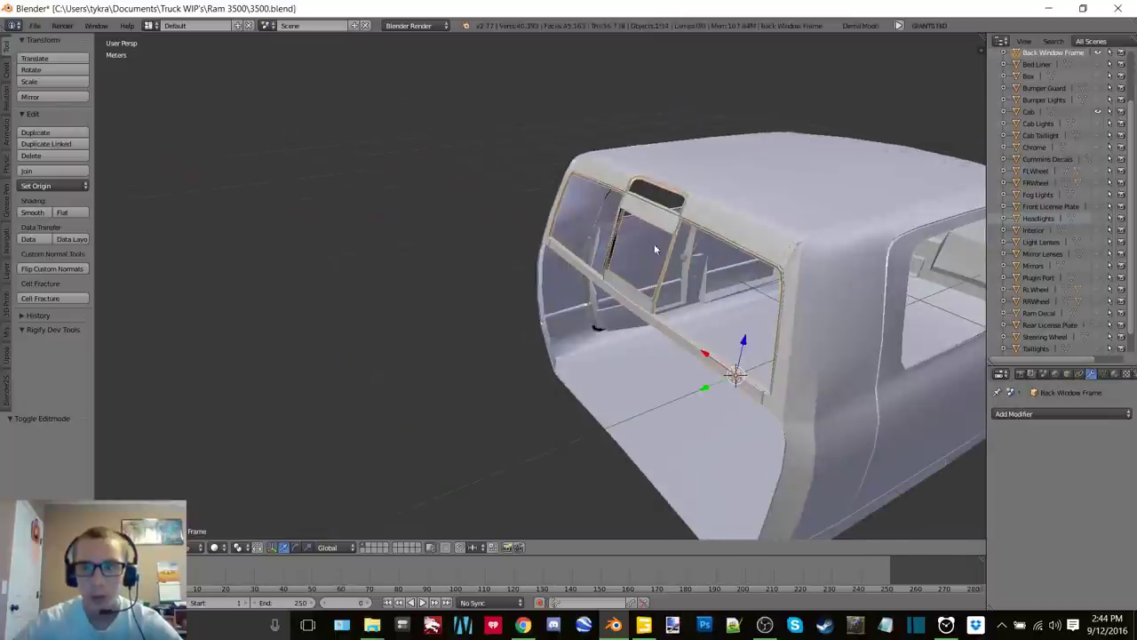
pyautogui.moveTo(862, 250); pyautogui.dragTo(897, 259, button='middle')
# Give the Back Window Frame its own new material and set the diffuse color to black
pyautogui.click(1115, 374)
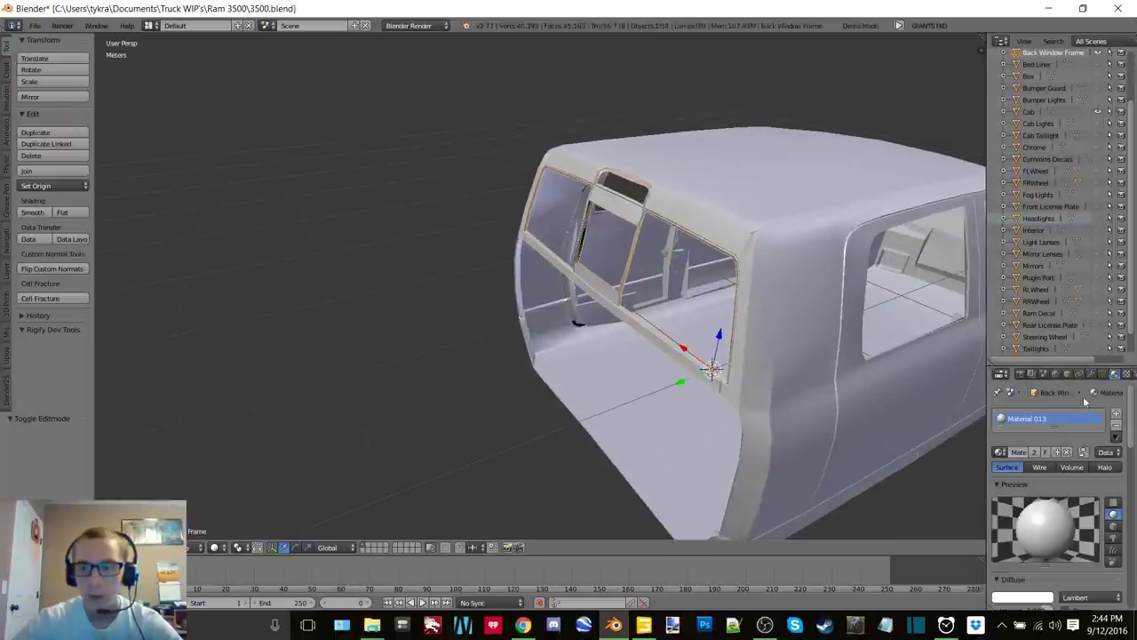
pyautogui.click(1058, 452)
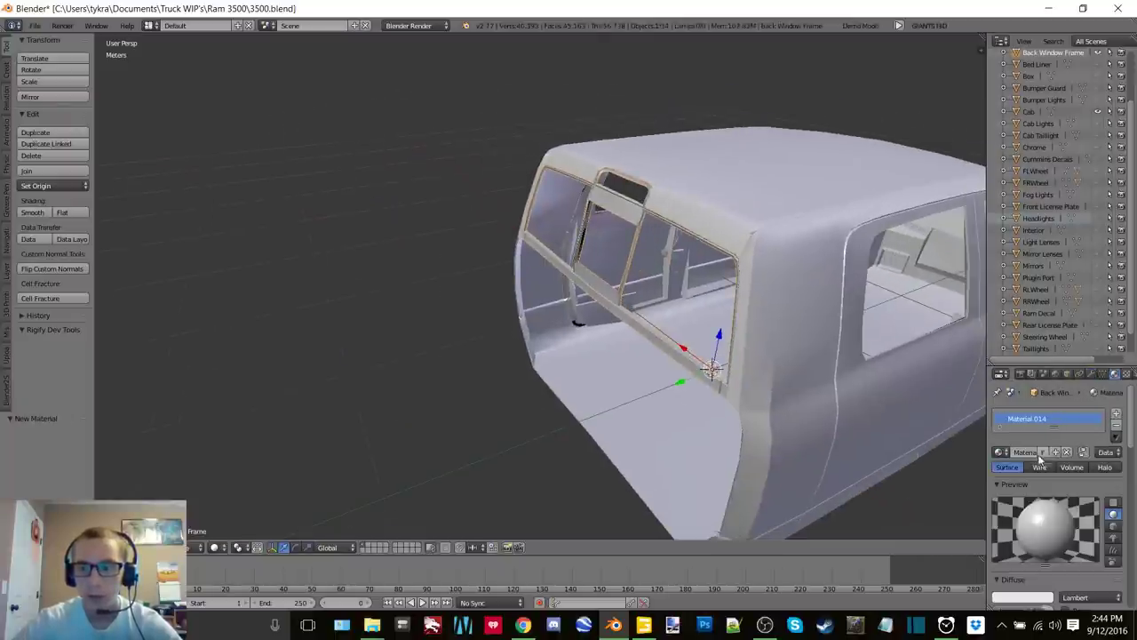
pyautogui.scroll(-2, 1031, 445)
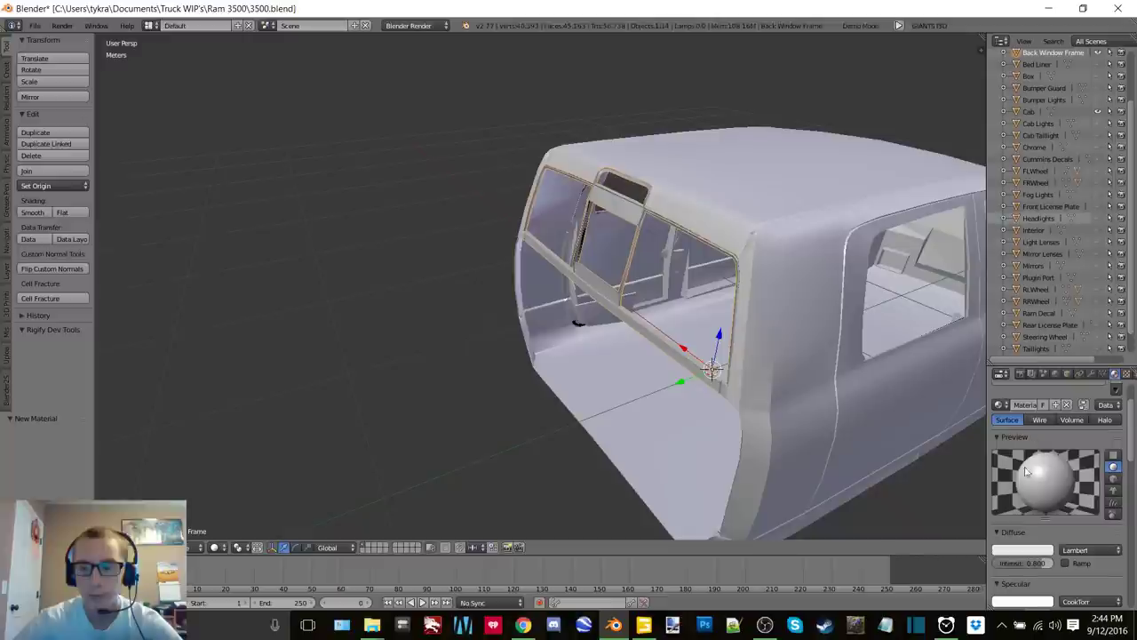
pyautogui.click(1002, 552)
pyautogui.moveTo(1045, 438); pyautogui.dragTo(1042, 475)
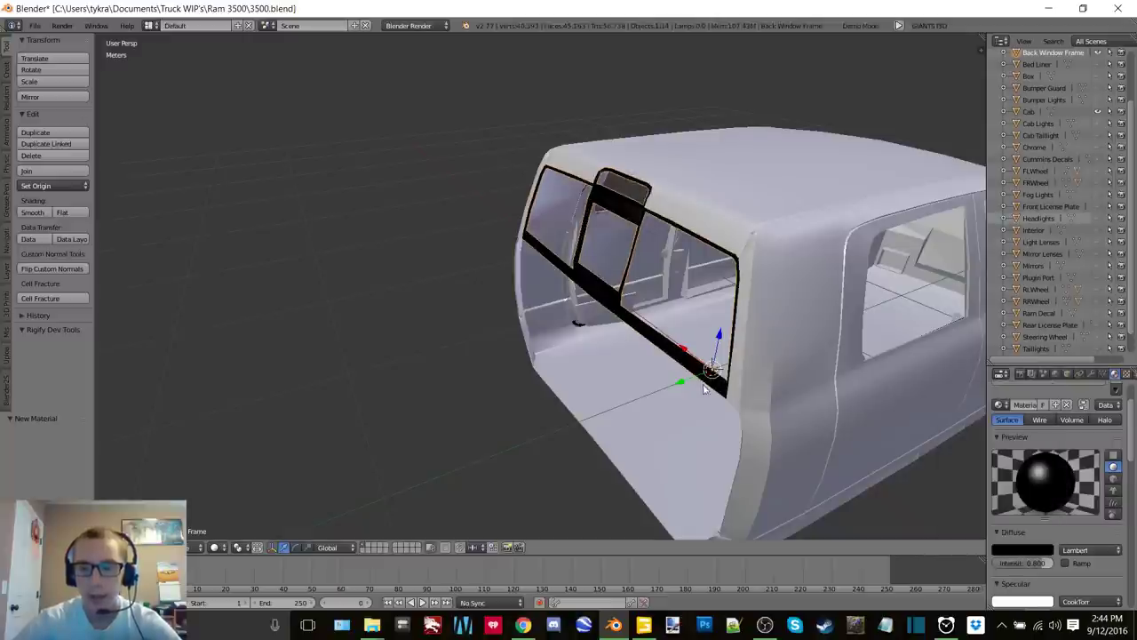
pyautogui.moveTo(817, 373); pyautogui.dragTo(660, 342, button='middle')
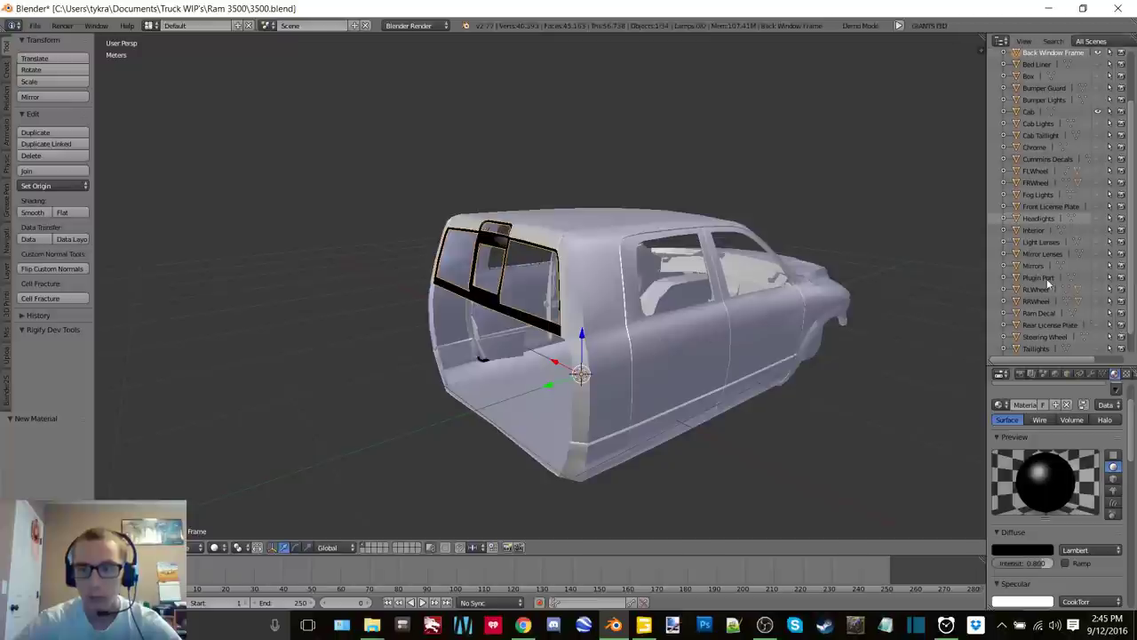
# Select the Interior object and make it visible inside the cab
pyautogui.click(1036, 230)
pyautogui.scroll(3, 1062, 418)
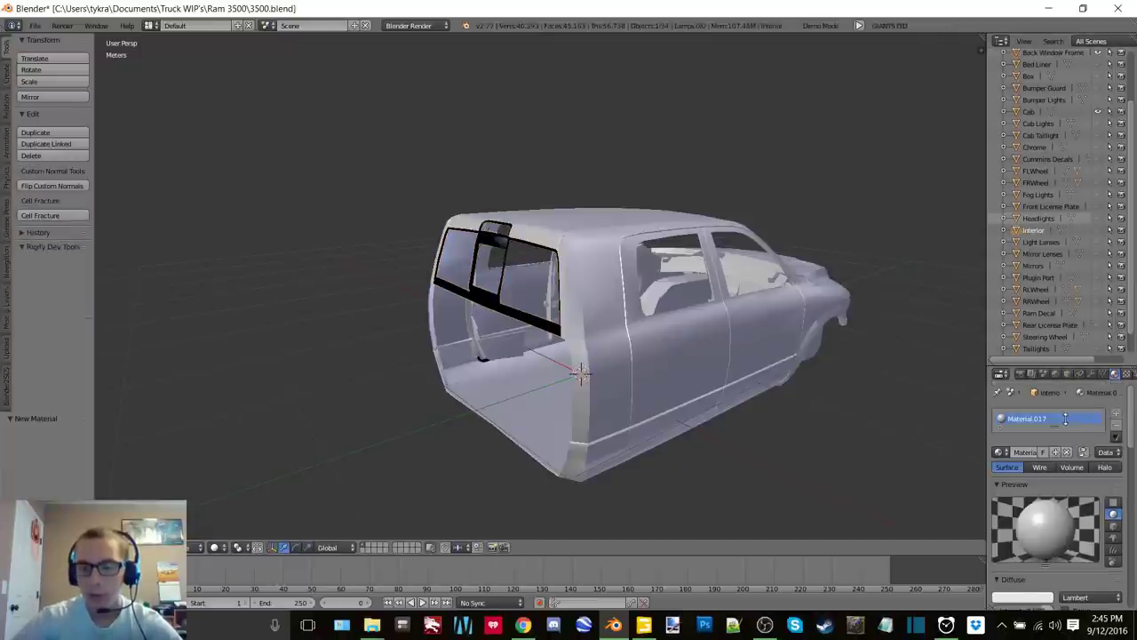
pyautogui.click(1097, 231)
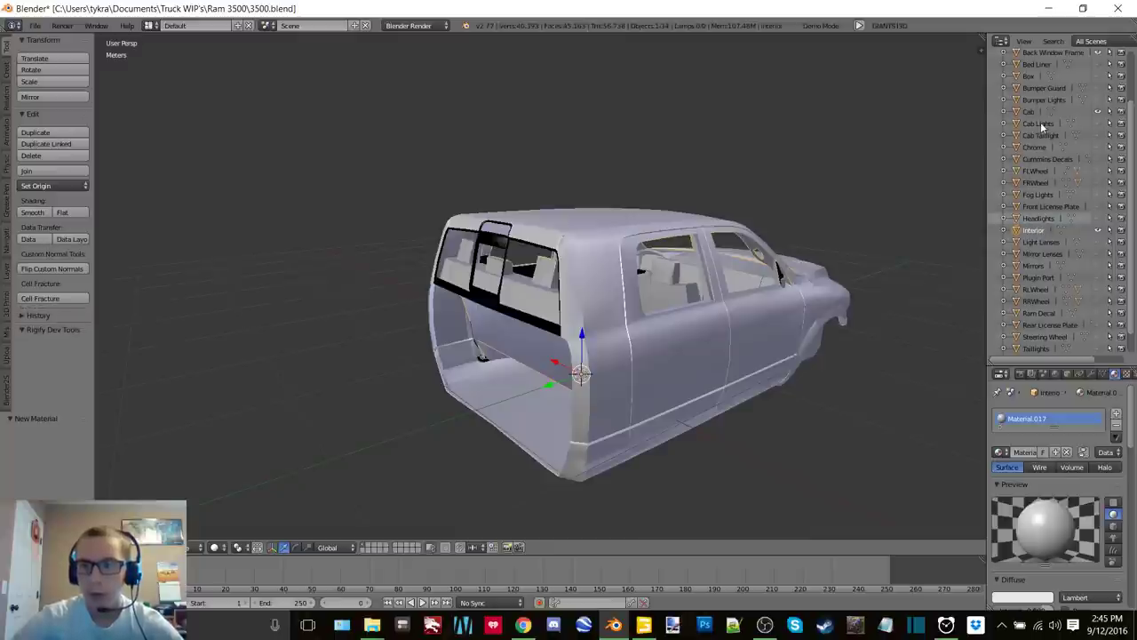
pyautogui.scroll(3, 1063, 215)
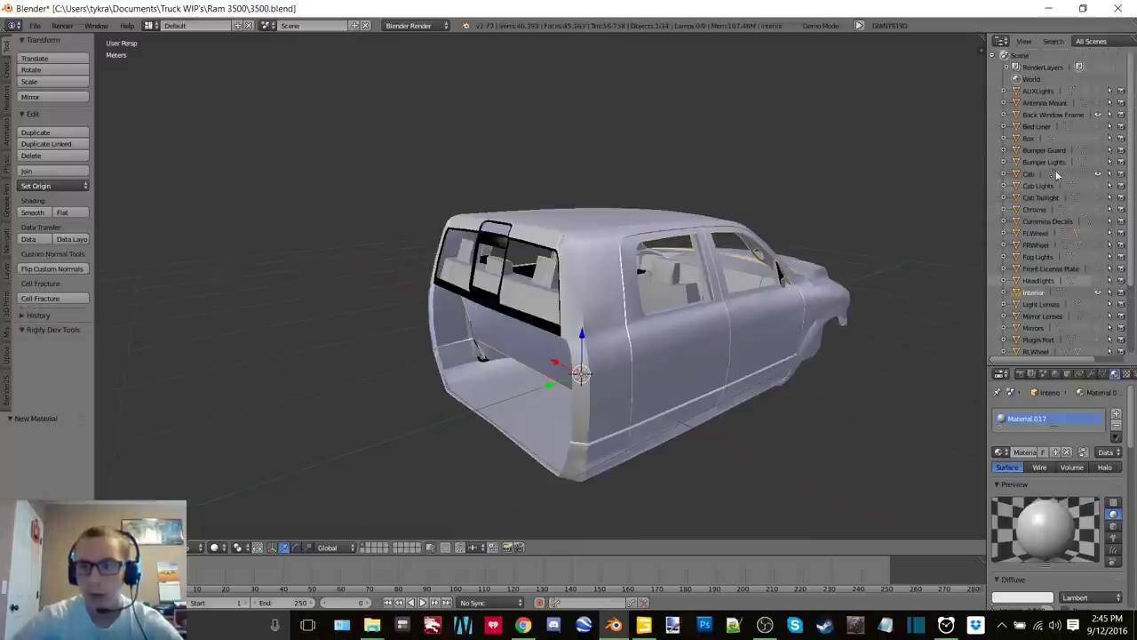
# Select the Back Window Frame, hide the Cab and Interior objects, and enter Edit Mode on the frame
pyautogui.click(1058, 115)
pyautogui.rightClick(518, 257)
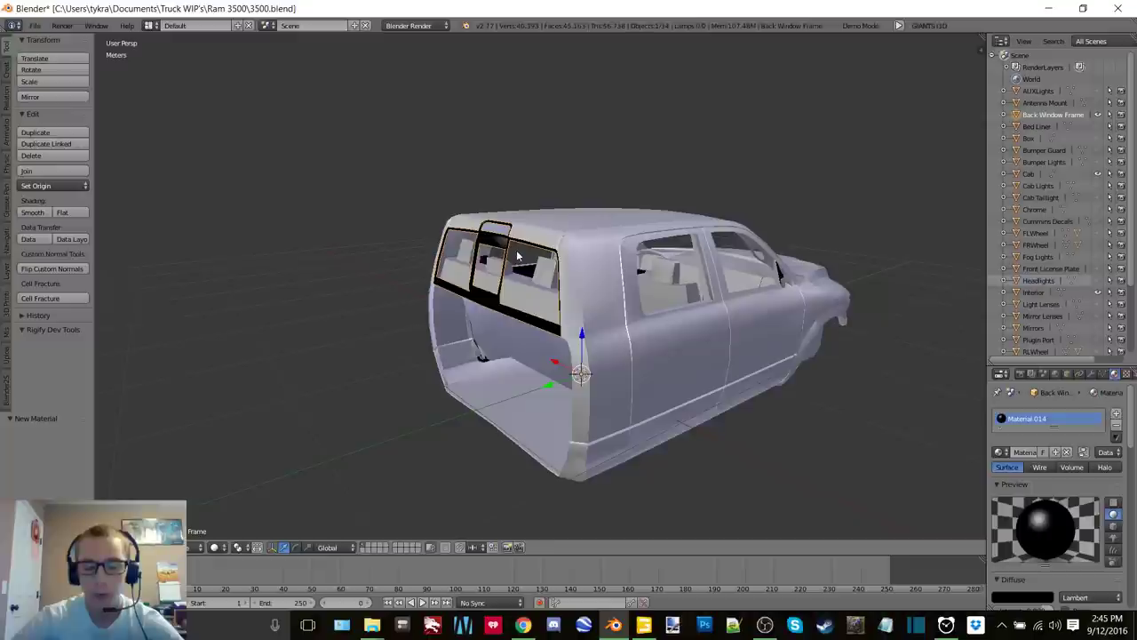
pyautogui.click(1096, 174)
pyautogui.scroll(-2, 1056, 249)
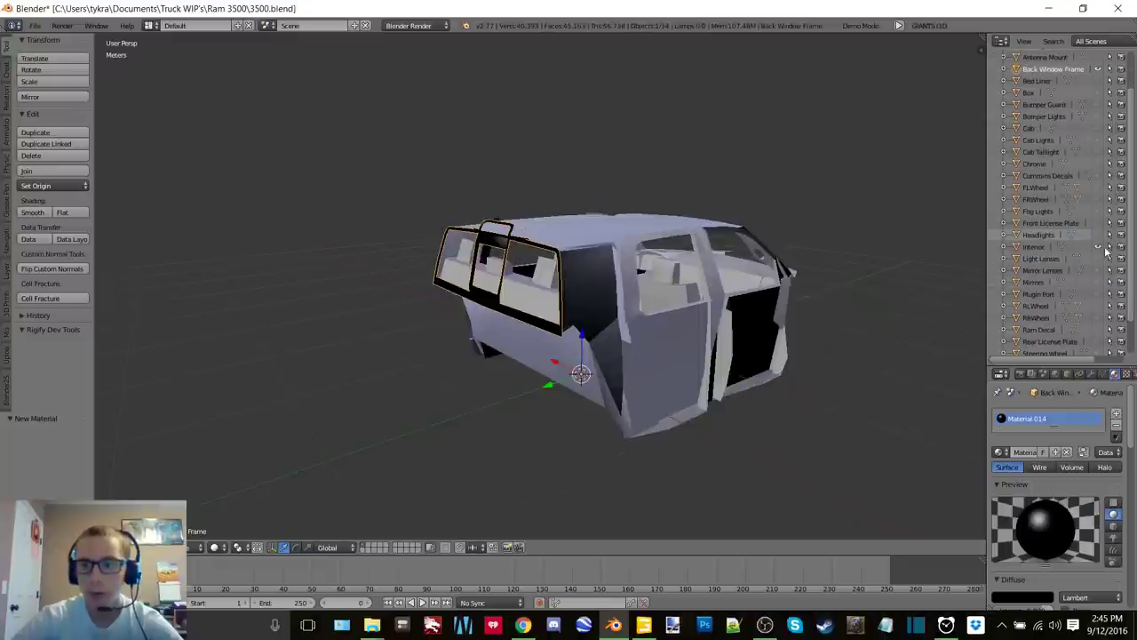
pyautogui.click(1099, 247)
pyautogui.press('Tab')
pyautogui.click(629, 263)
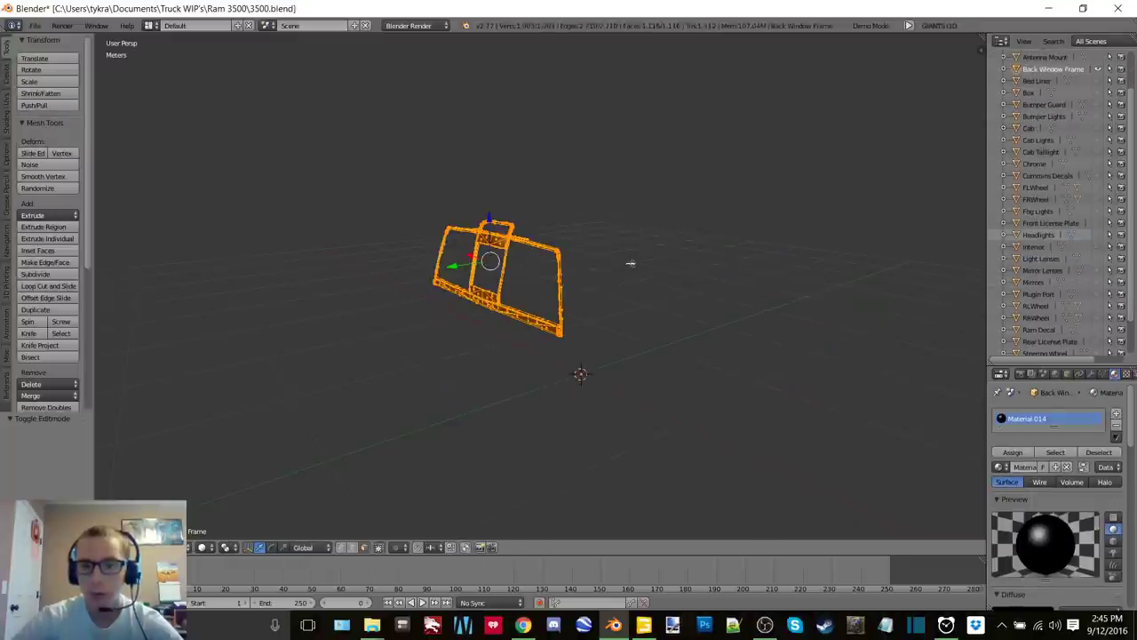
# Split the 3D view, turn the new area into a UV/Image Editor, and unwrap the whole frame mesh
pyautogui.moveTo(978, 39); pyautogui.dragTo(595, 53)
pyautogui.click(610, 546)
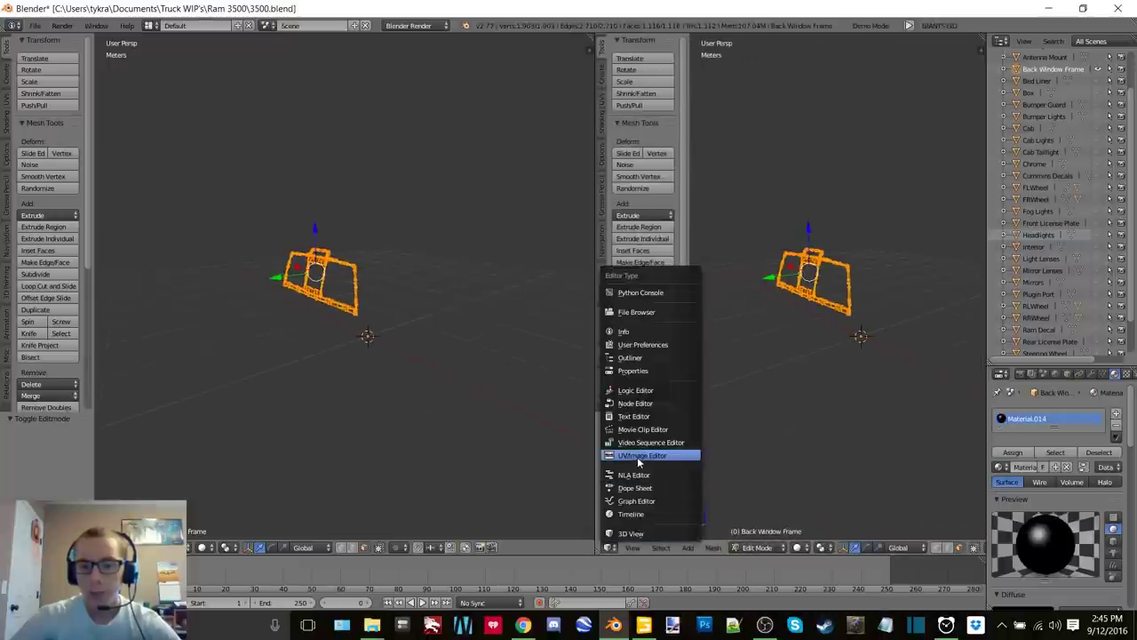
pyautogui.click(651, 452)
pyautogui.press('u')
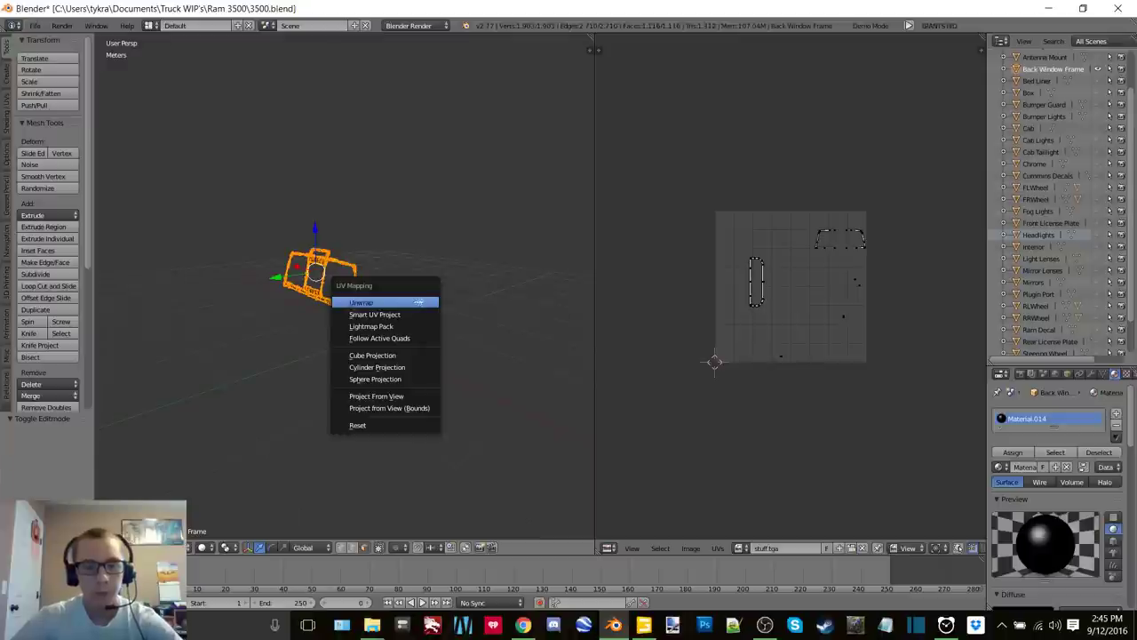
pyautogui.click(418, 302)
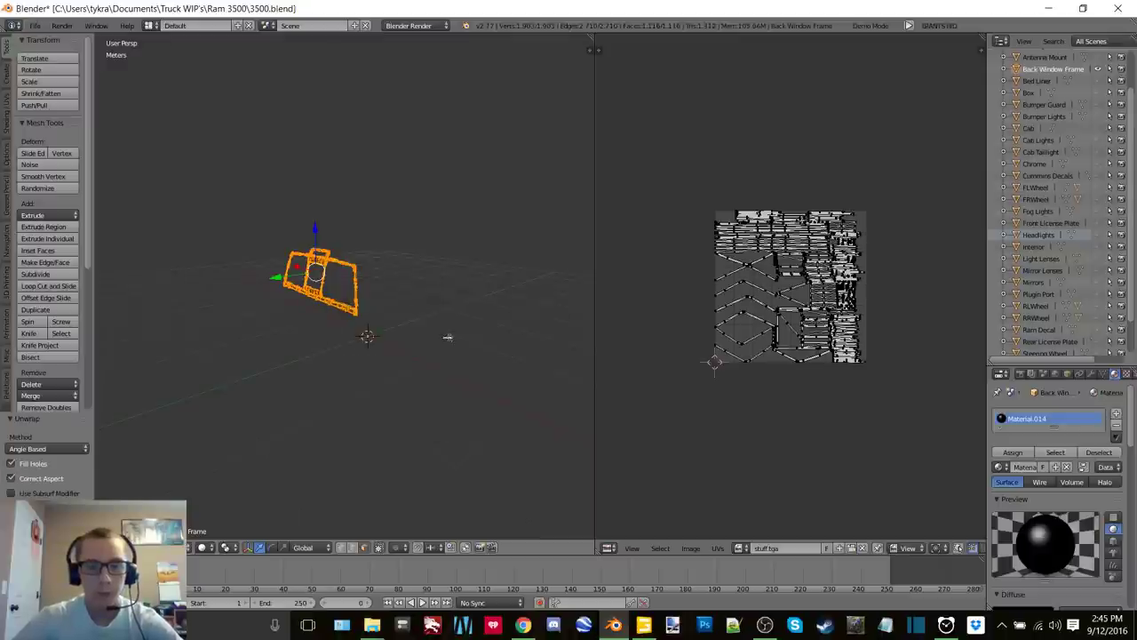
# Create a new blank image named "BackWindowFrame" for the frame's UVs, 2048 px wide and 2048 px high
pyautogui.click(862, 547)
pyautogui.click(761, 547)
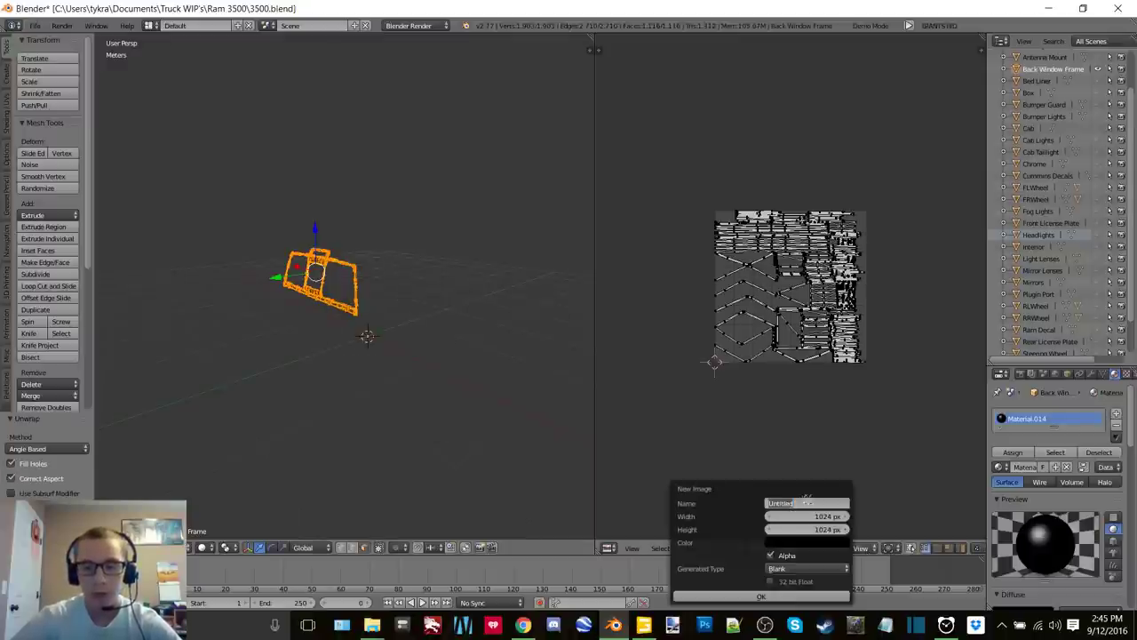
pyautogui.write('BackWindowFrame')
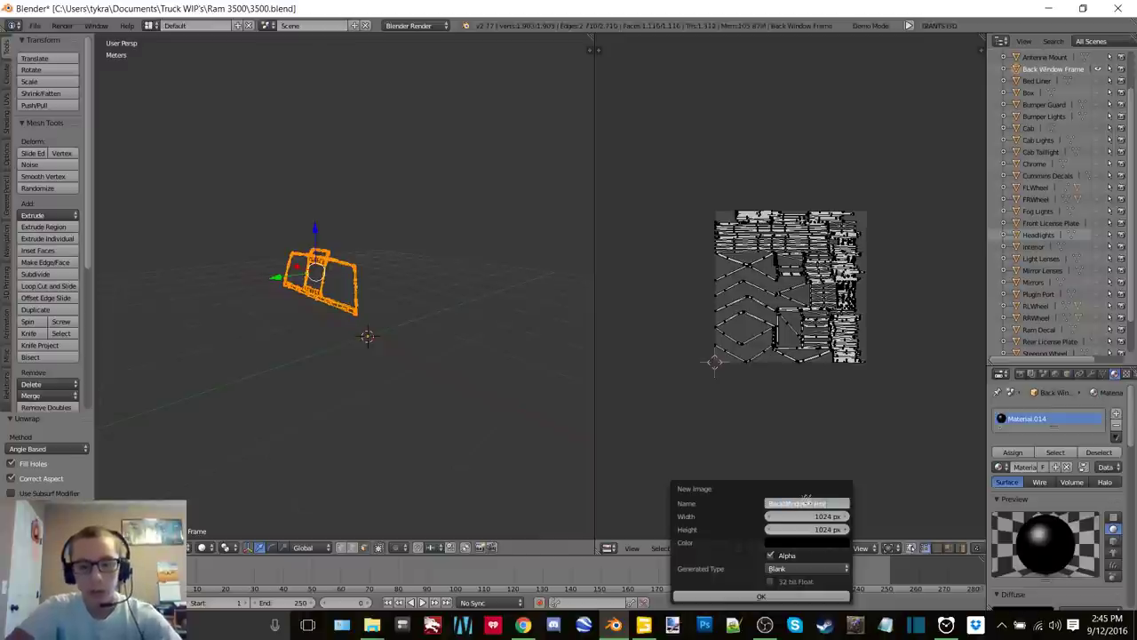
pyautogui.press('Return')
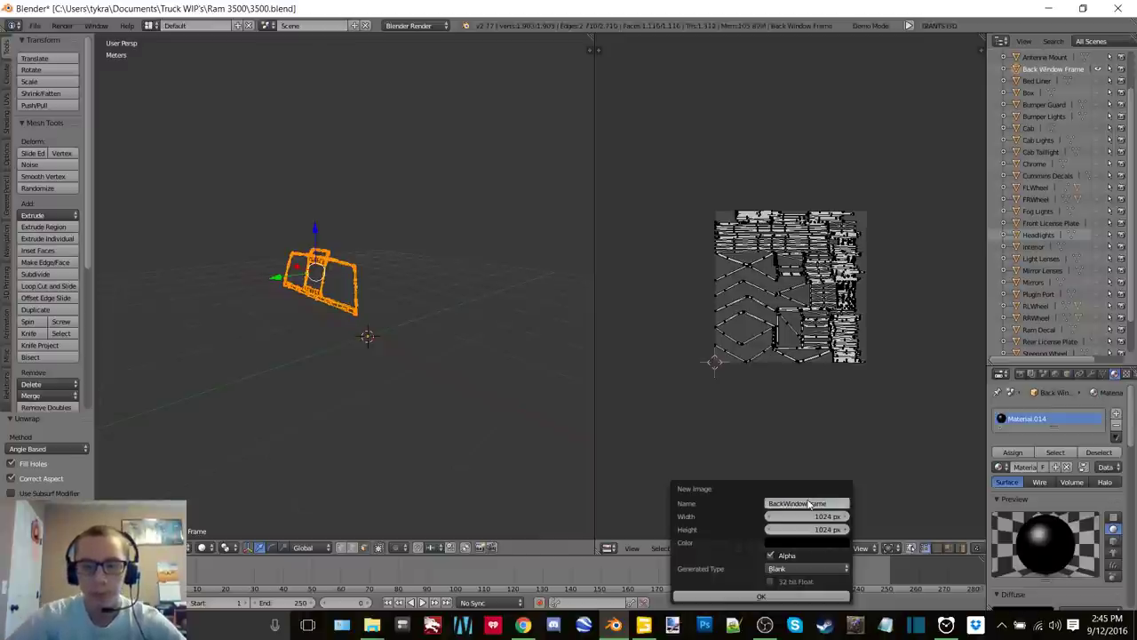
pyautogui.click(809, 516)
pyautogui.write('2048')
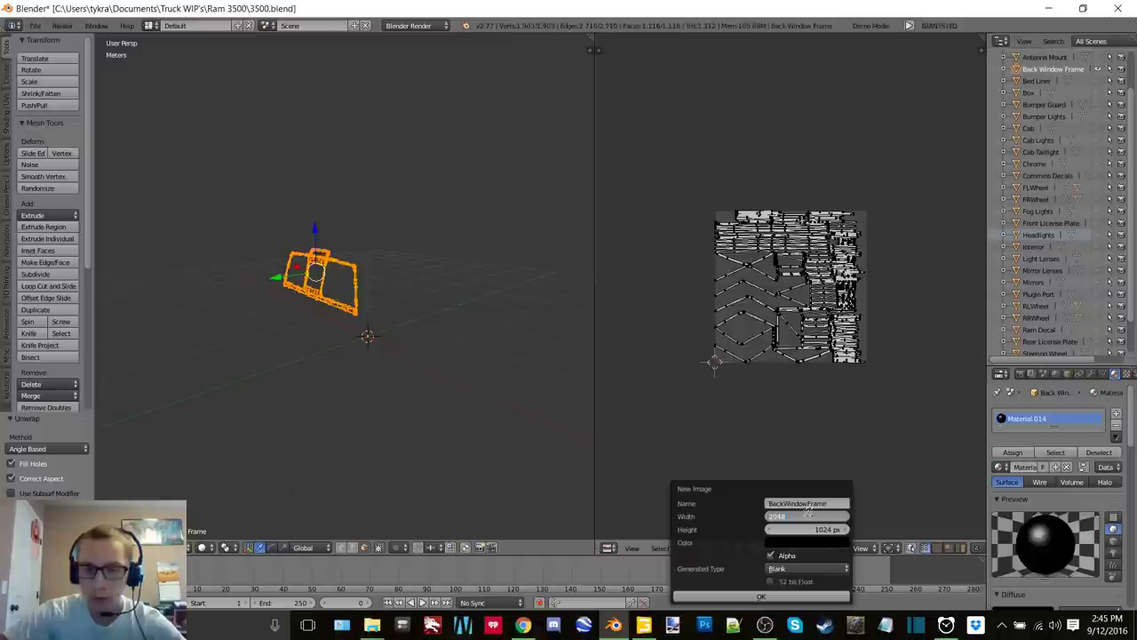
pyautogui.press('Return')
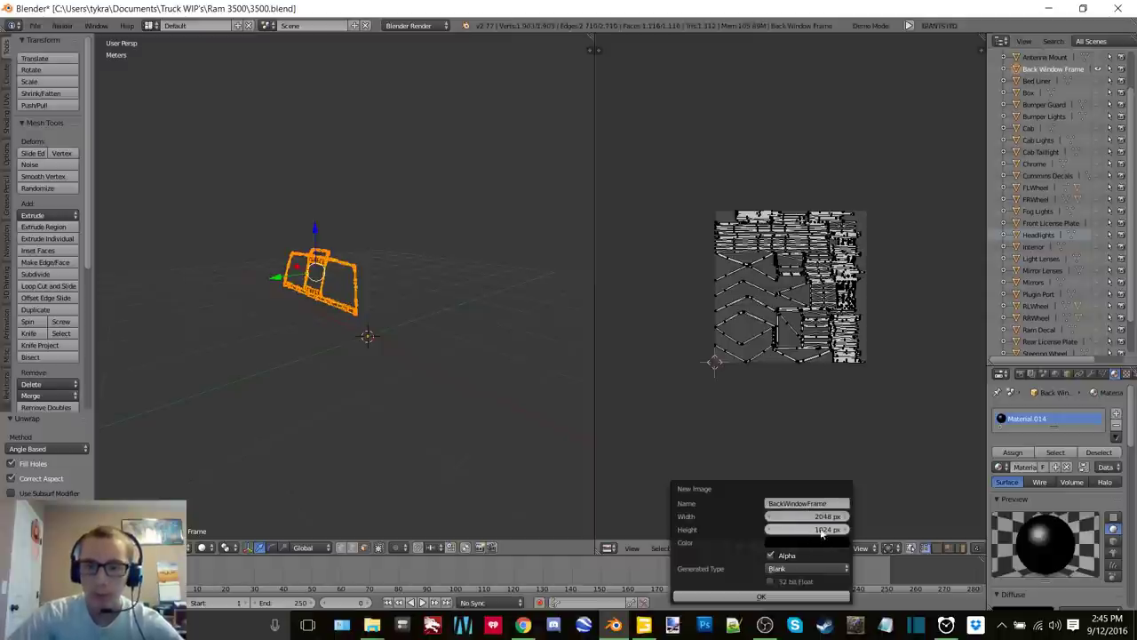
pyautogui.click(822, 531)
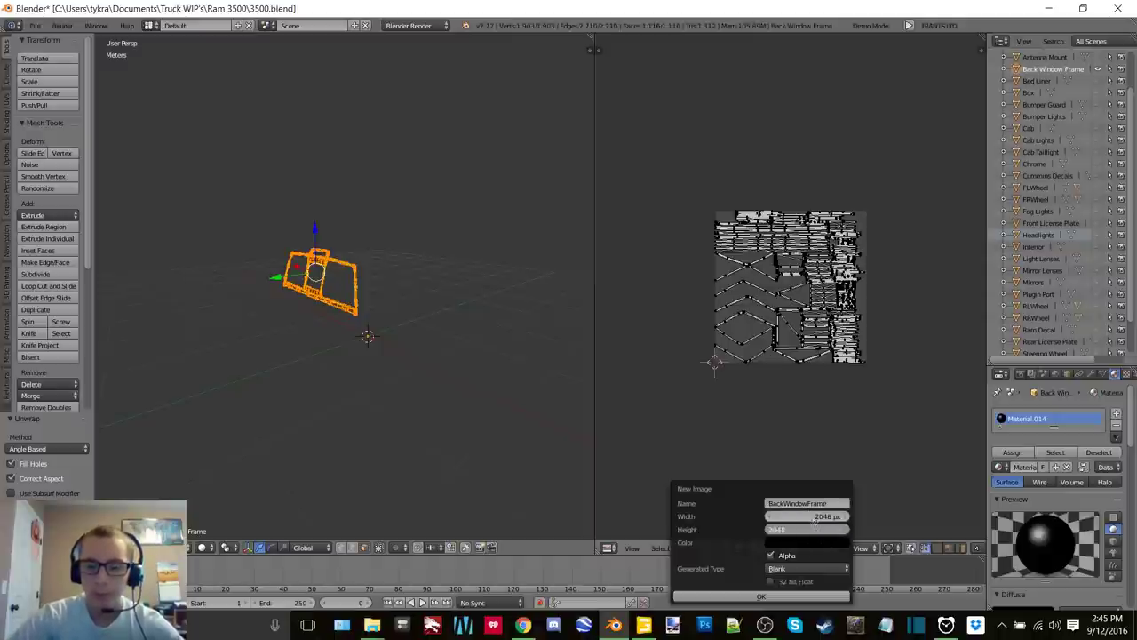
pyautogui.press('Return')
pyautogui.click(756, 598)
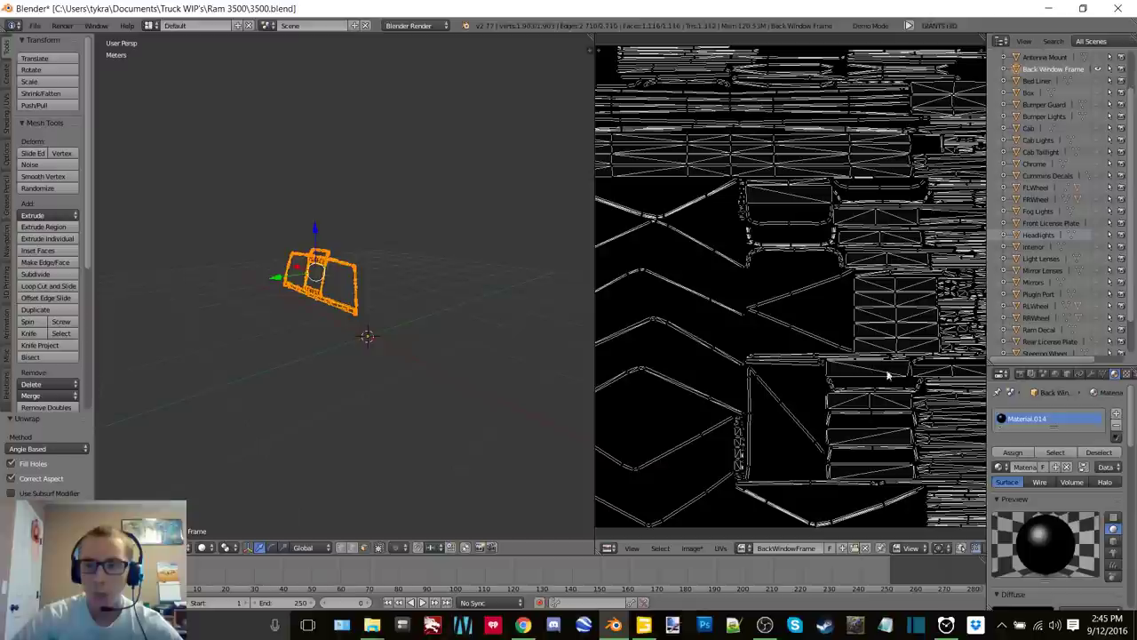
# Bake the frame's material onto the BackWindowFrame image using the Textures bake mode
pyautogui.click(1019, 374)
pyautogui.press('Home')
pyautogui.scroll(-3, 1075, 472)
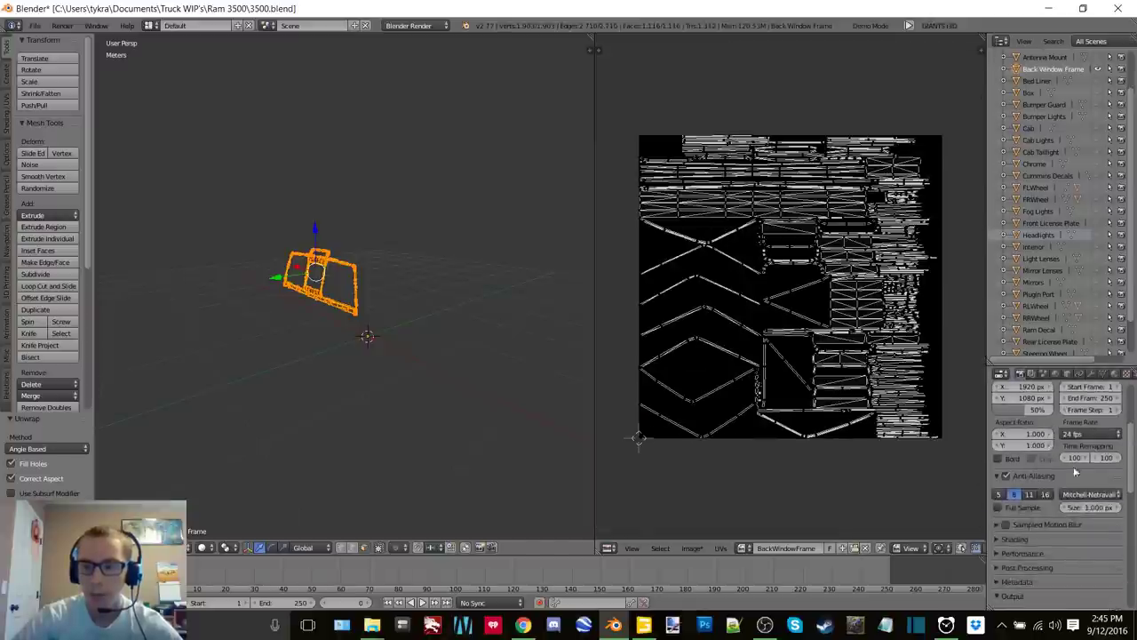
pyautogui.scroll(-8, 1075, 472)
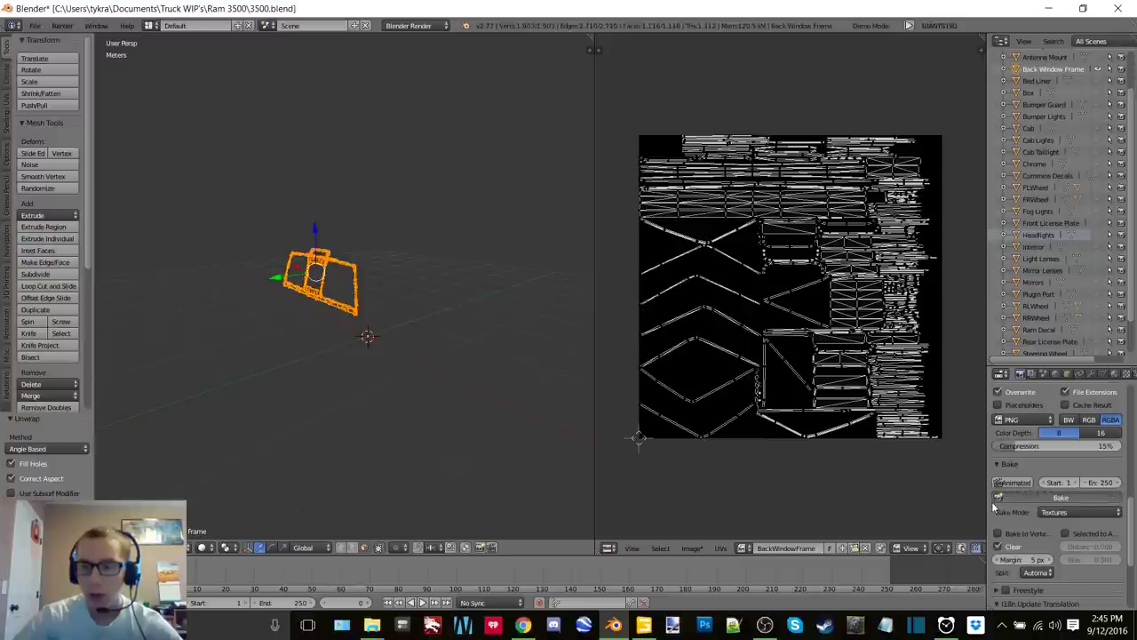
pyautogui.click(1021, 497)
# Save the baked image as BackWindowFrame.png in the Ram 3500 Textures folder
pyautogui.click(692, 548)
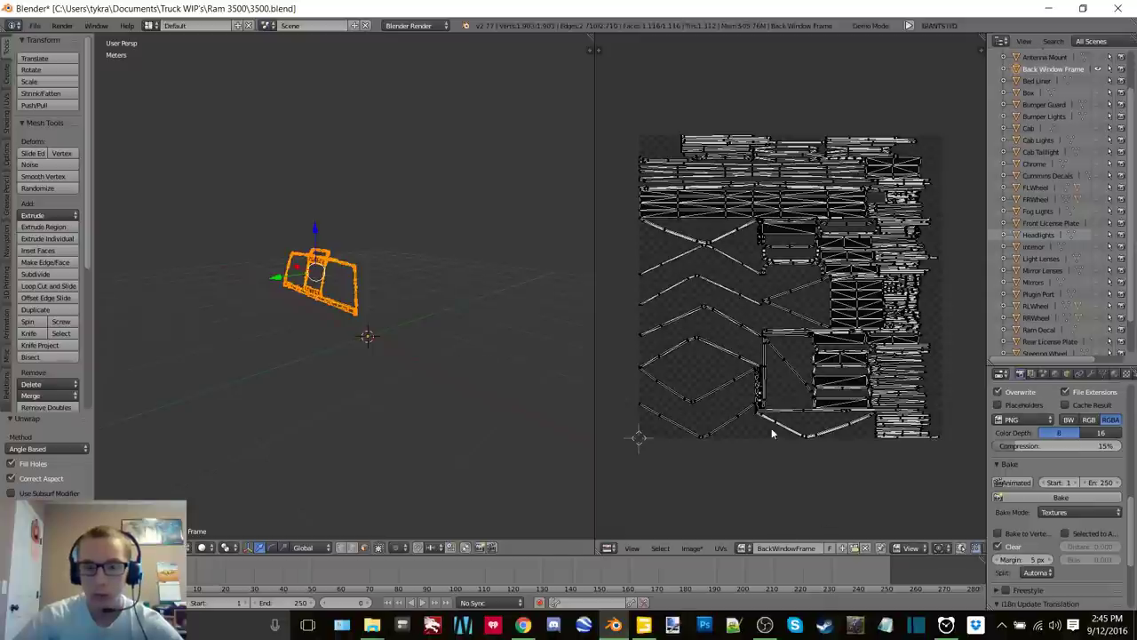
pyautogui.press('a')
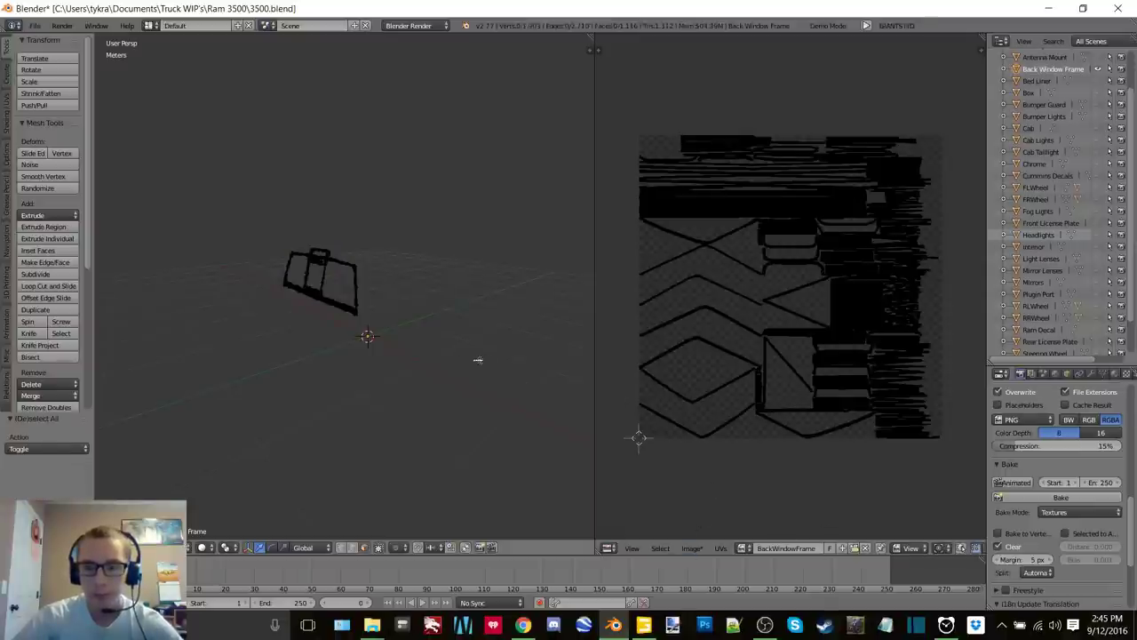
pyautogui.press('a')
pyautogui.click(707, 548)
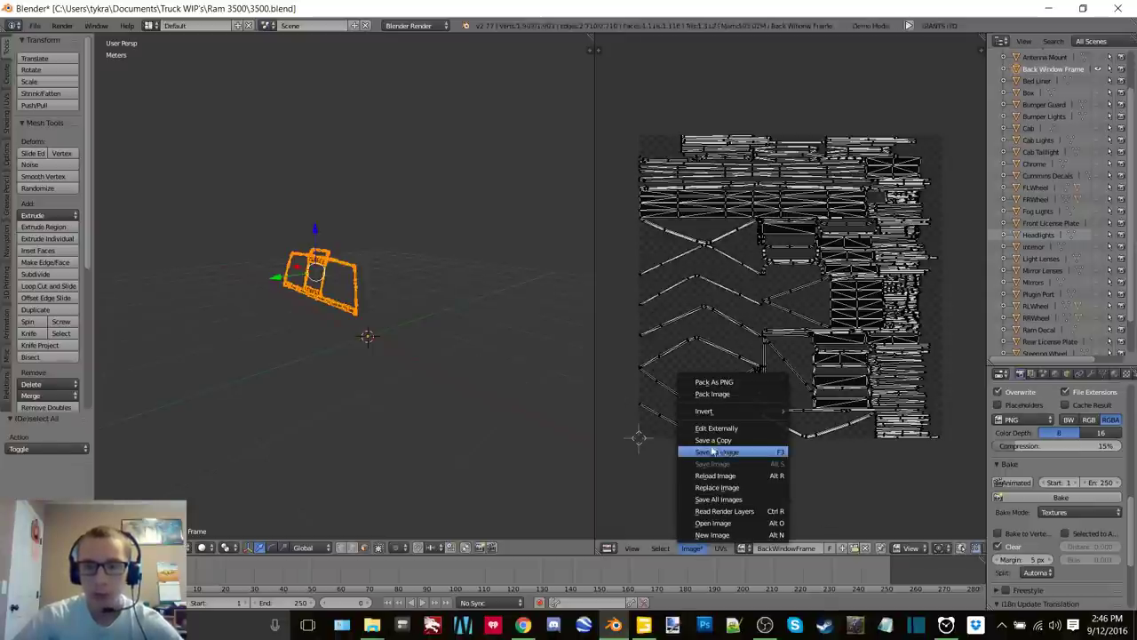
pyautogui.click(721, 452)
pyautogui.click(1101, 57)
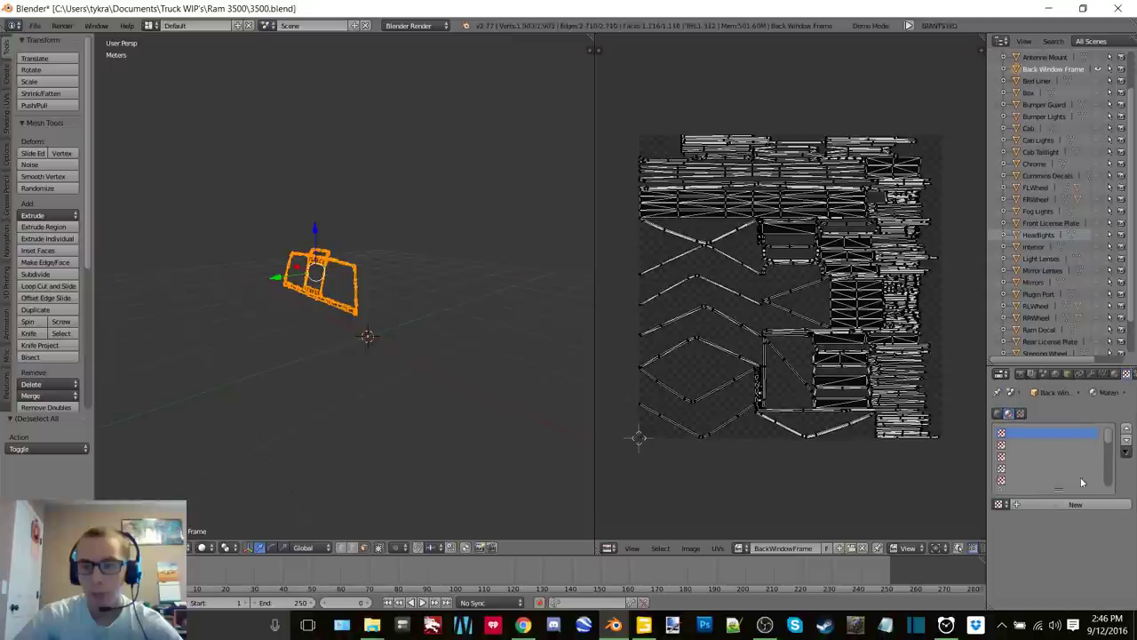
# Add a new image texture to the frame's material and load BackWindowFrame.png from the Textures folder
pyautogui.click(1075, 504)
pyautogui.scroll(-4, 1106, 550)
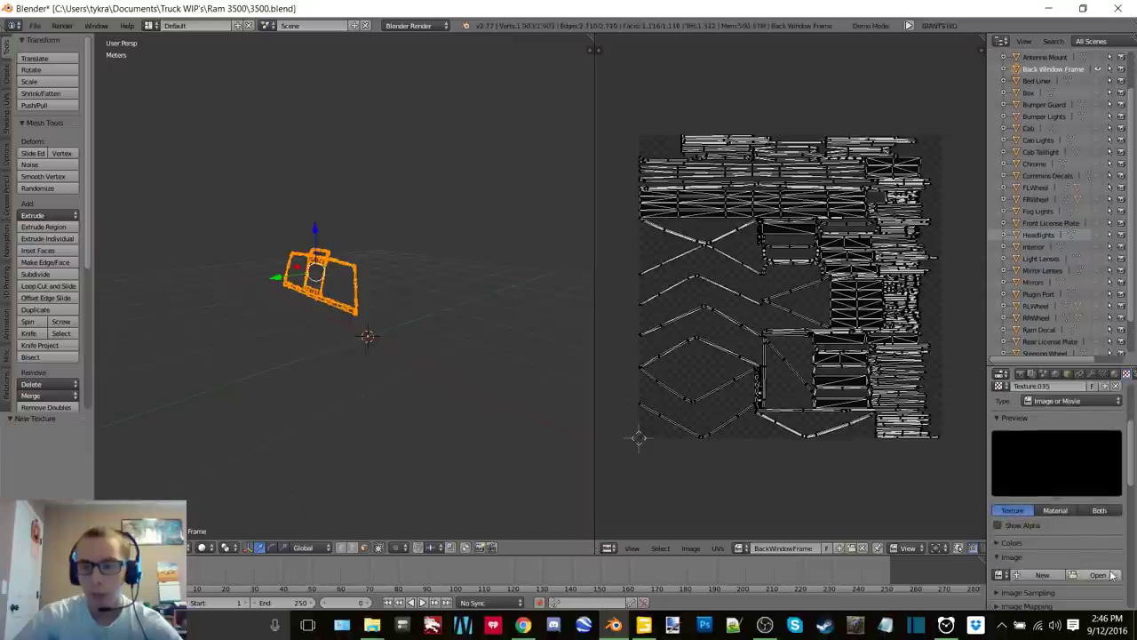
pyautogui.click(1110, 575)
pyautogui.click(183, 96)
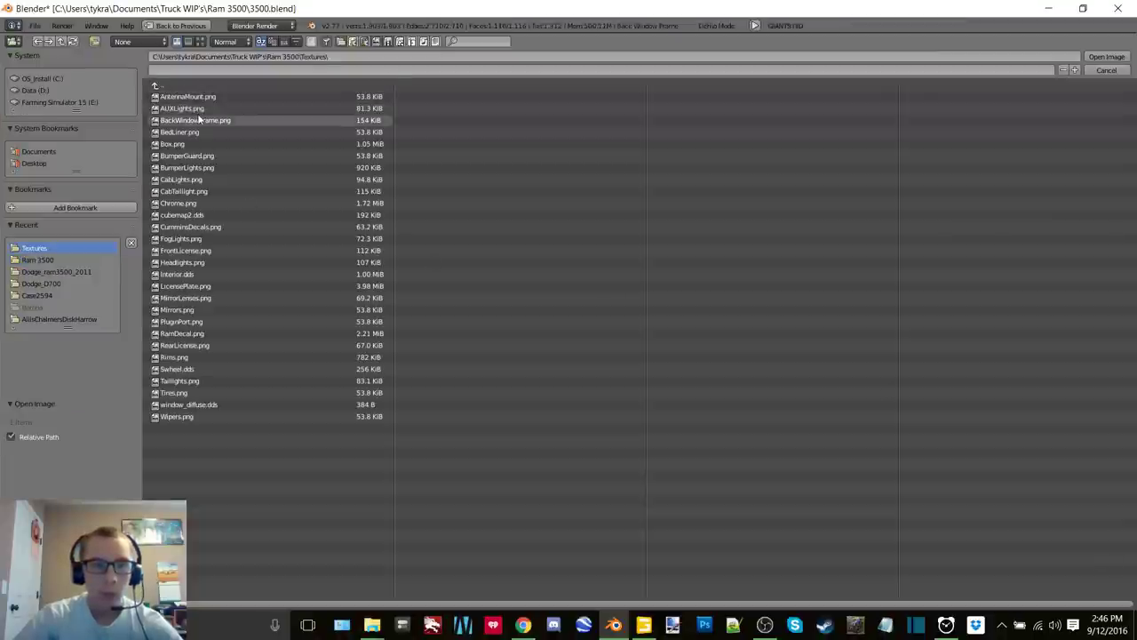
pyautogui.doubleClick(199, 120)
# Return to Object Mode and examine the Back Window Frame from several angles in solid and textured shading
pyautogui.press('Tab')
pyautogui.click(292, 202)
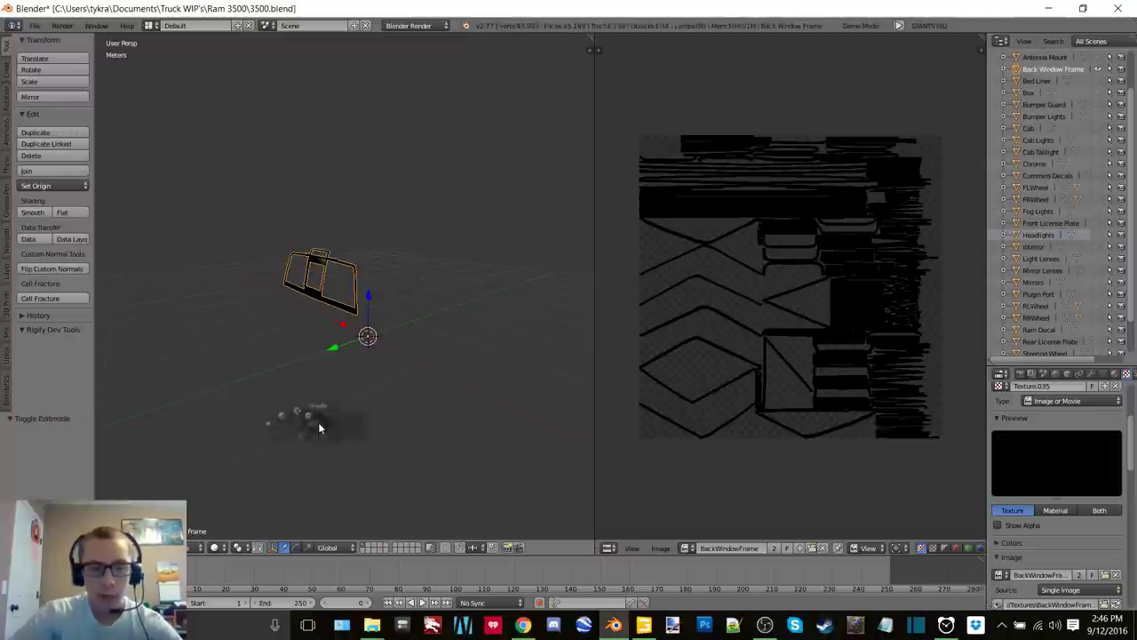
pyautogui.scroll(8, 331, 305)
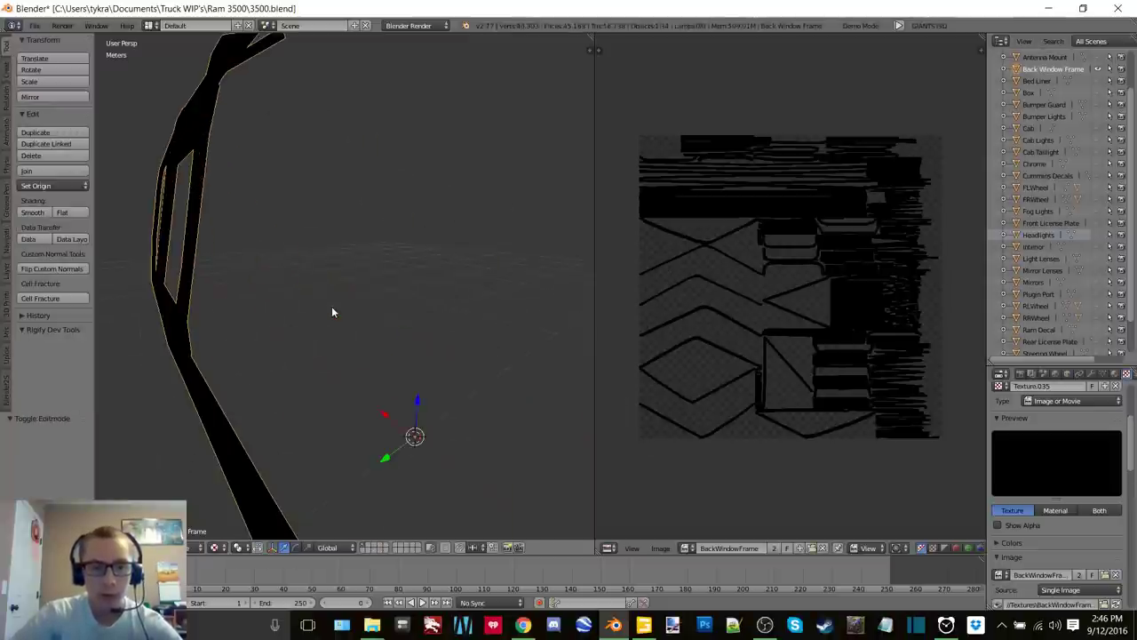
pyautogui.press('z')
pyautogui.click(325, 378)
pyautogui.moveTo(317, 331); pyautogui.dragTo(385, 342, button='middle')
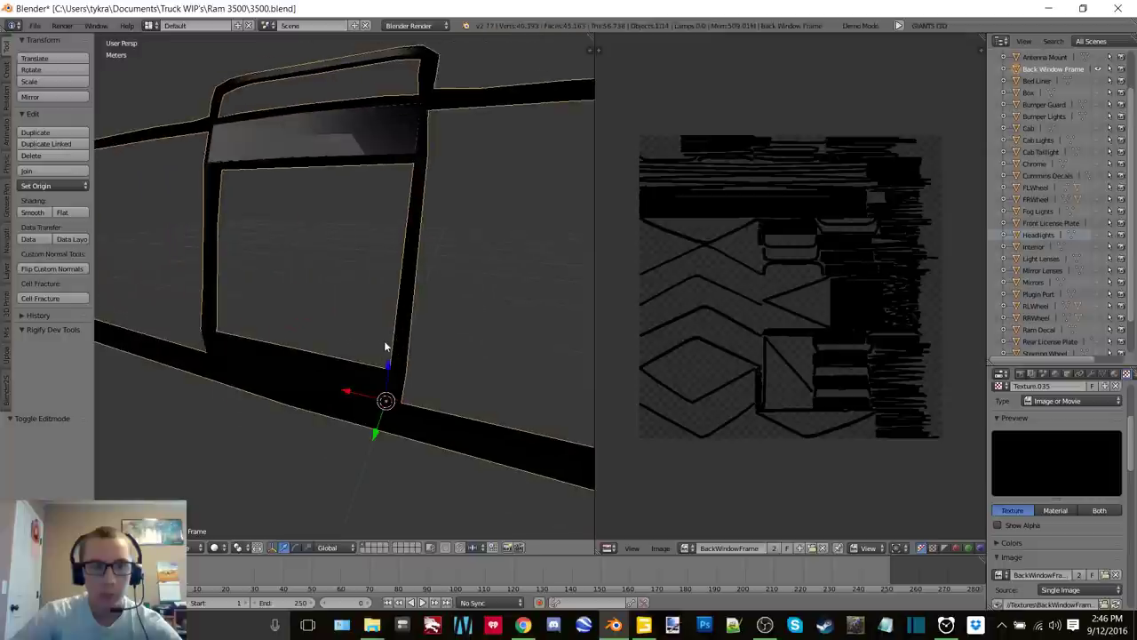
pyautogui.press('z')
pyautogui.click(384, 274)
pyautogui.moveTo(486, 282)
pyautogui.mouseDown(button='middle')
pyautogui.moveTo(395, 298)
pyautogui.moveTo(414, 298)
pyautogui.mouseUp(button='middle')
pyautogui.scroll(-4, 415, 298)
# Hide the Back Window Frame, then select the Cab object and make it visible
pyautogui.click(1109, 69)
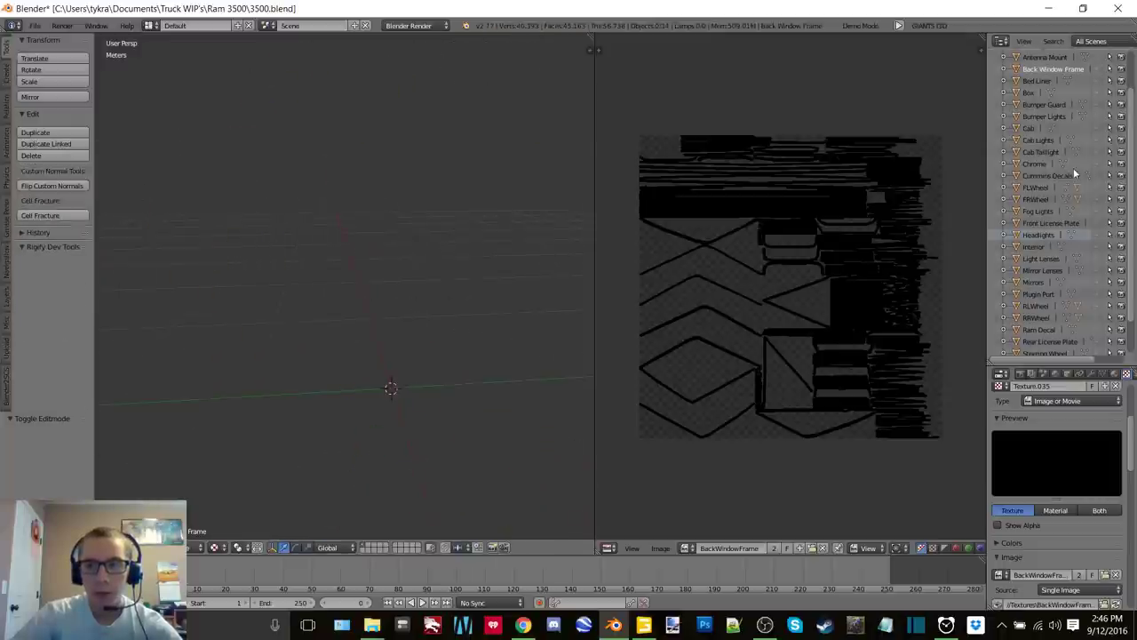
pyautogui.click(1029, 128)
pyautogui.click(1108, 128)
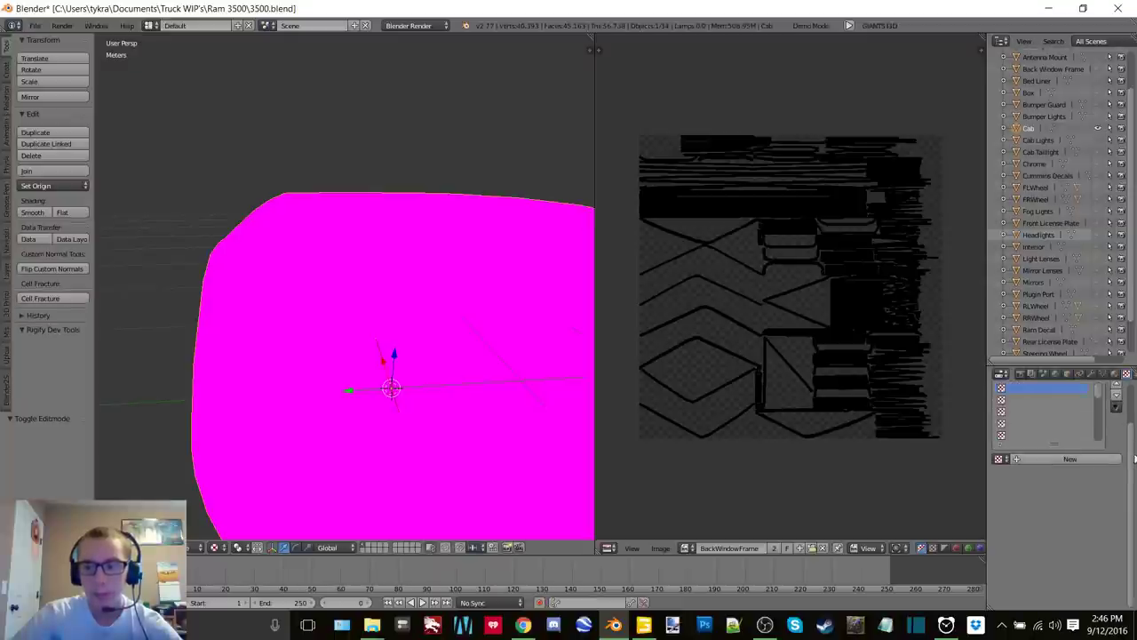
pyautogui.moveTo(1131, 443); pyautogui.dragTo(1135, 397)
pyautogui.scroll(-3, 348, 305)
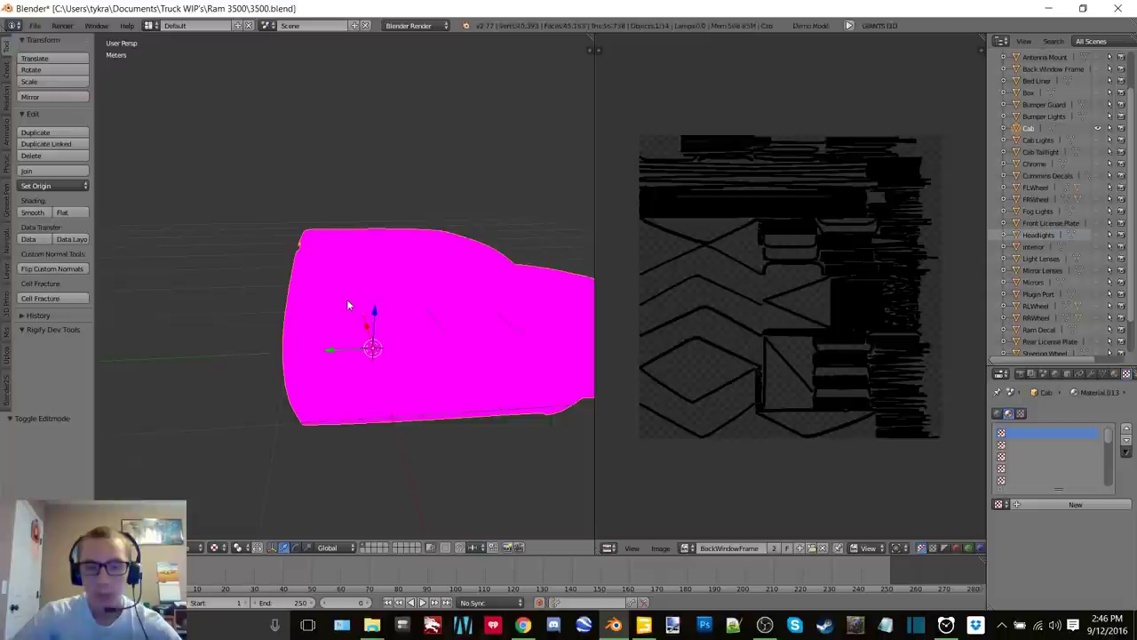
# Enter Edit Mode on the Cab, select its whole mesh and merge the duplicate vertices with Remove Doubles
pyautogui.press('Tab')
pyautogui.click(436, 299)
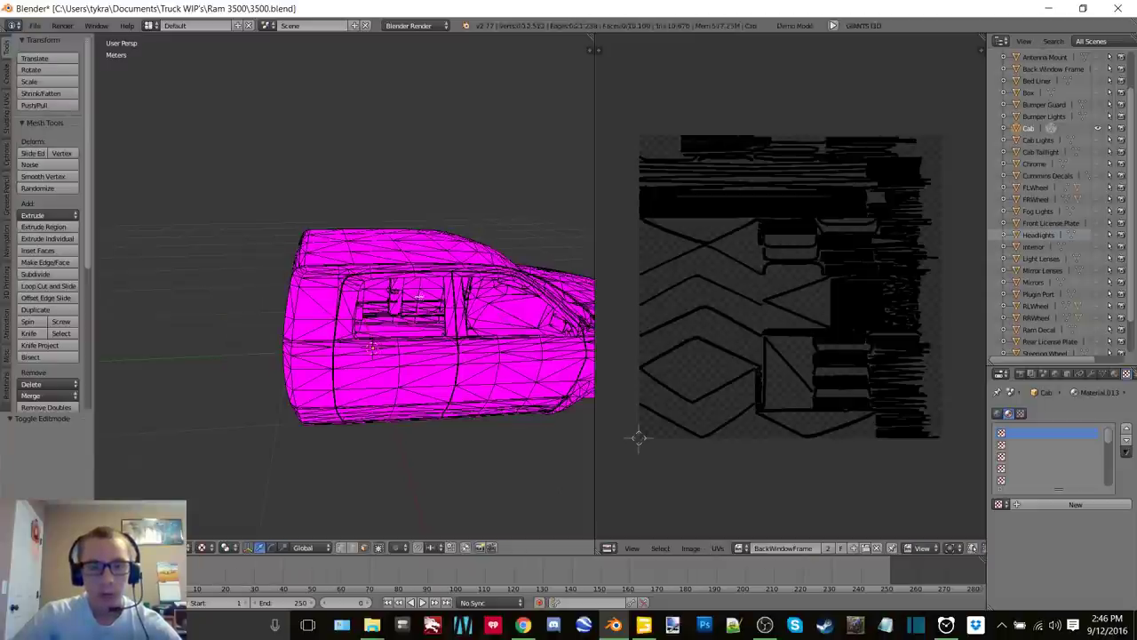
pyautogui.press('a')
pyautogui.click(46, 407)
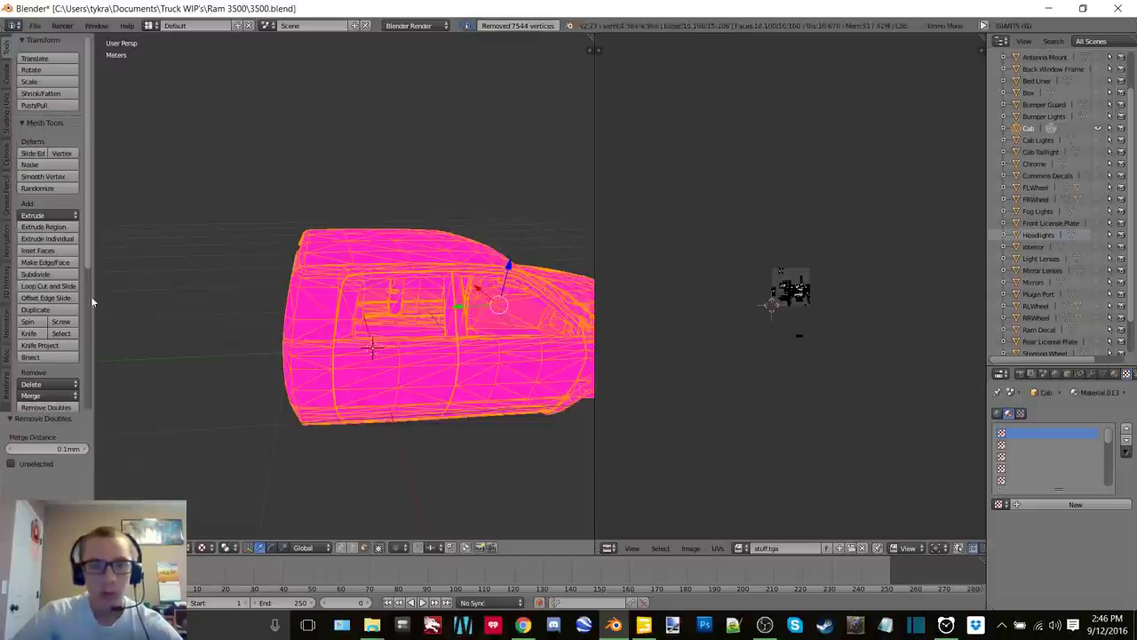
pyautogui.moveTo(372, 347); pyautogui.dragTo(358, 328, button='middle')
pyautogui.click(35, 407)
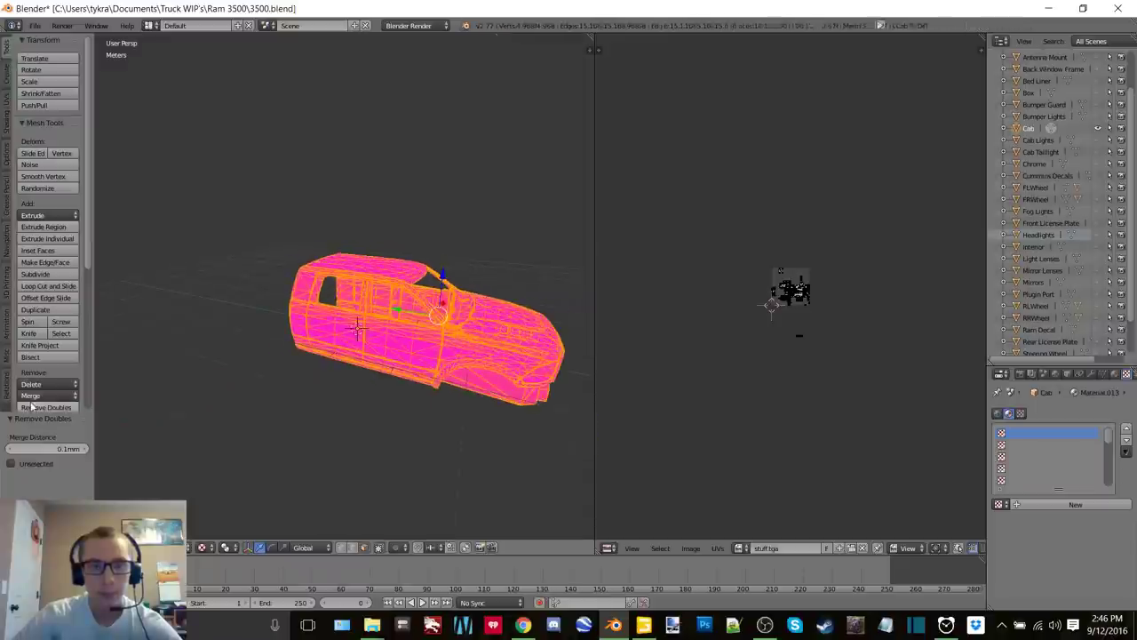
# Recalculate the normals of the selected Cab mesh and return to Object Mode
pyautogui.click(8, 120)
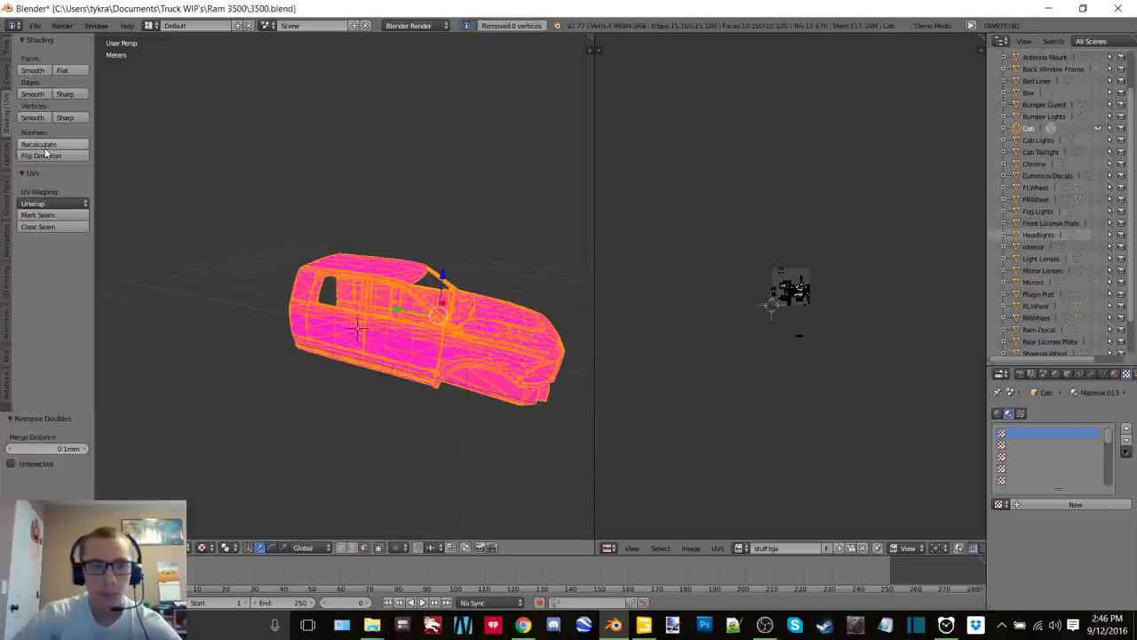
pyautogui.click(39, 144)
pyautogui.press('Tab')
pyautogui.click(203, 236)
# Switch the viewport to solid shading and look over the Cab body from the front
pyautogui.scroll(3, 418, 275)
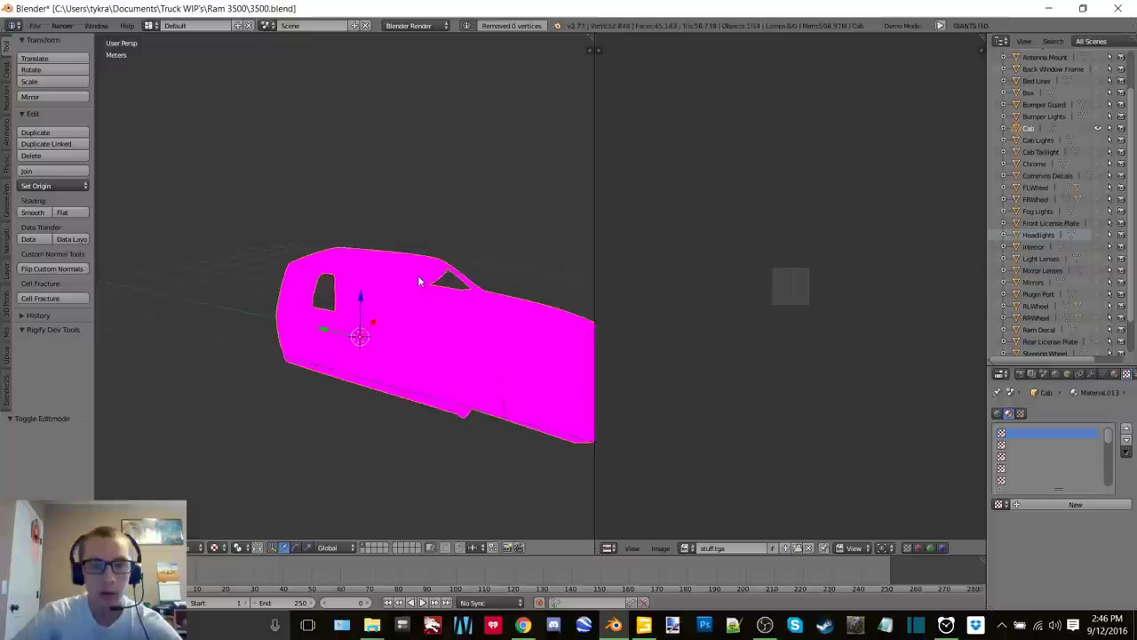
pyautogui.moveTo(418, 274); pyautogui.dragTo(309, 255, button='middle')
pyautogui.press('z')
pyautogui.click(304, 320)
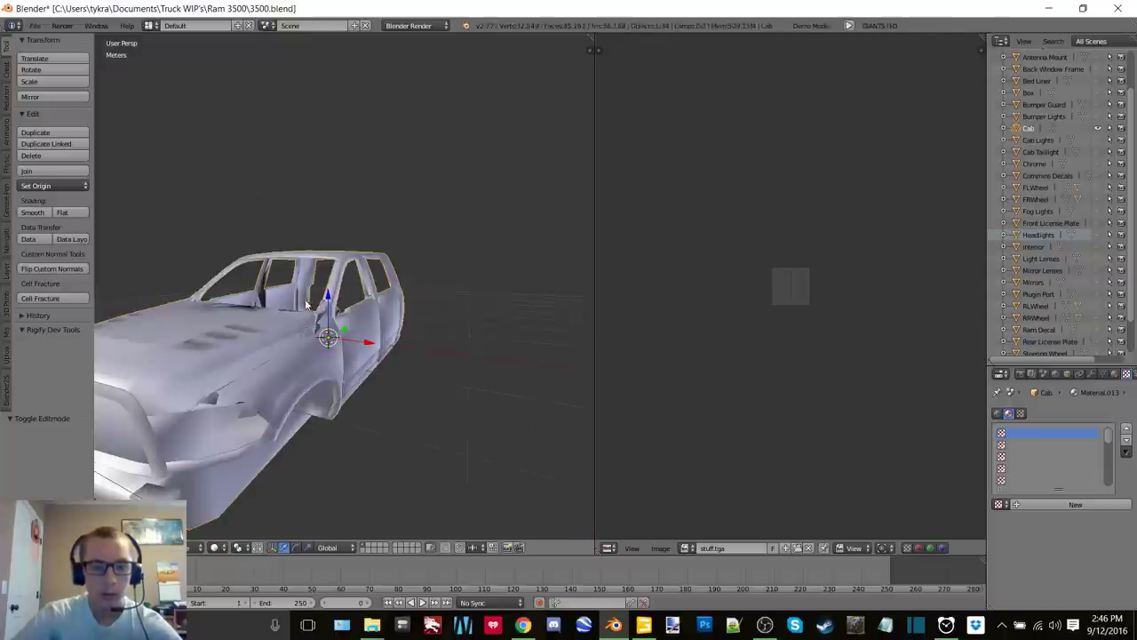
pyautogui.scroll(-3, 304, 299)
pyautogui.moveTo(305, 298); pyautogui.dragTo(350, 286, button='middle')
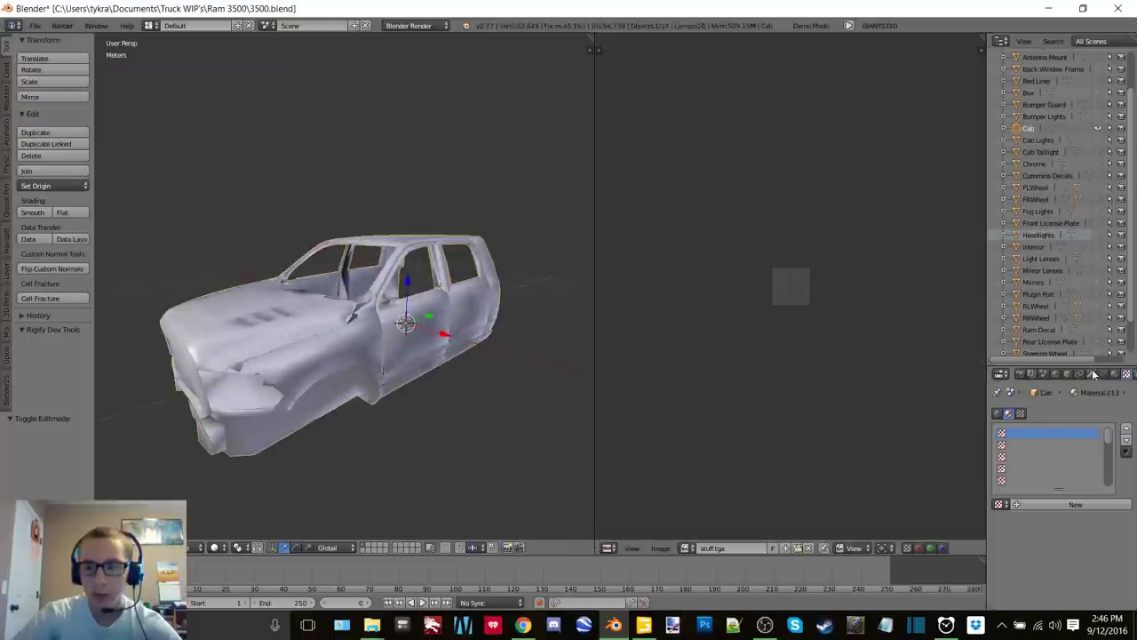
# Add a Solidify modifier with 1 cm thickness to the Cab and apply it
pyautogui.click(1094, 374)
pyautogui.click(1036, 414)
pyautogui.click(893, 361)
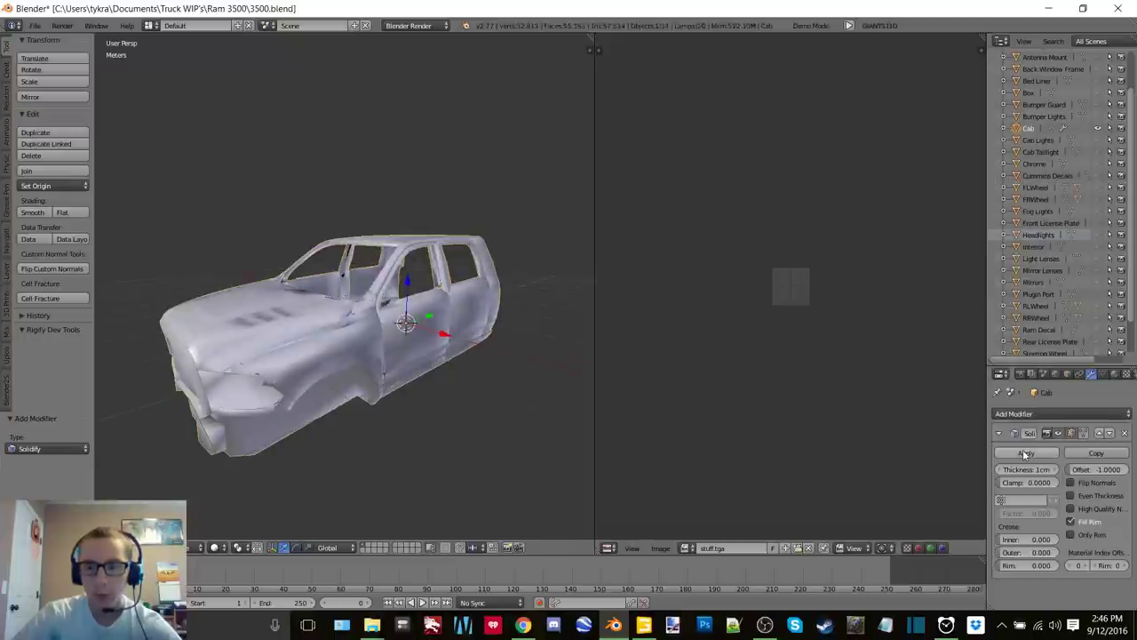
pyautogui.click(1023, 449)
# Add an Edge Split modifier with a 30° split angle to the Cab and apply it
pyautogui.click(1067, 414)
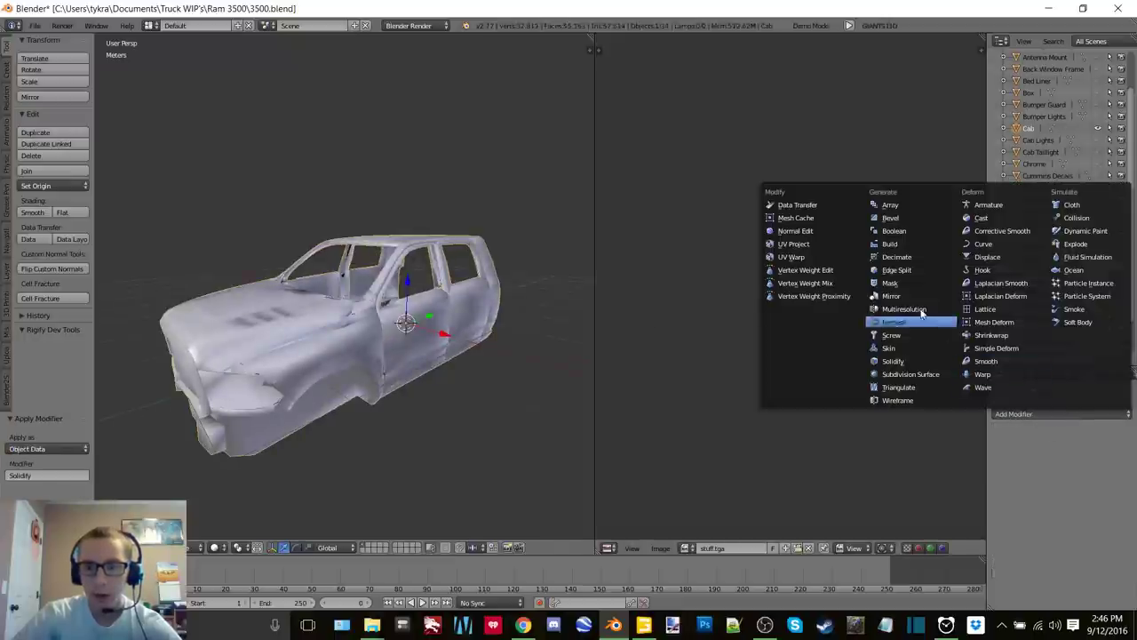
pyautogui.click(901, 275)
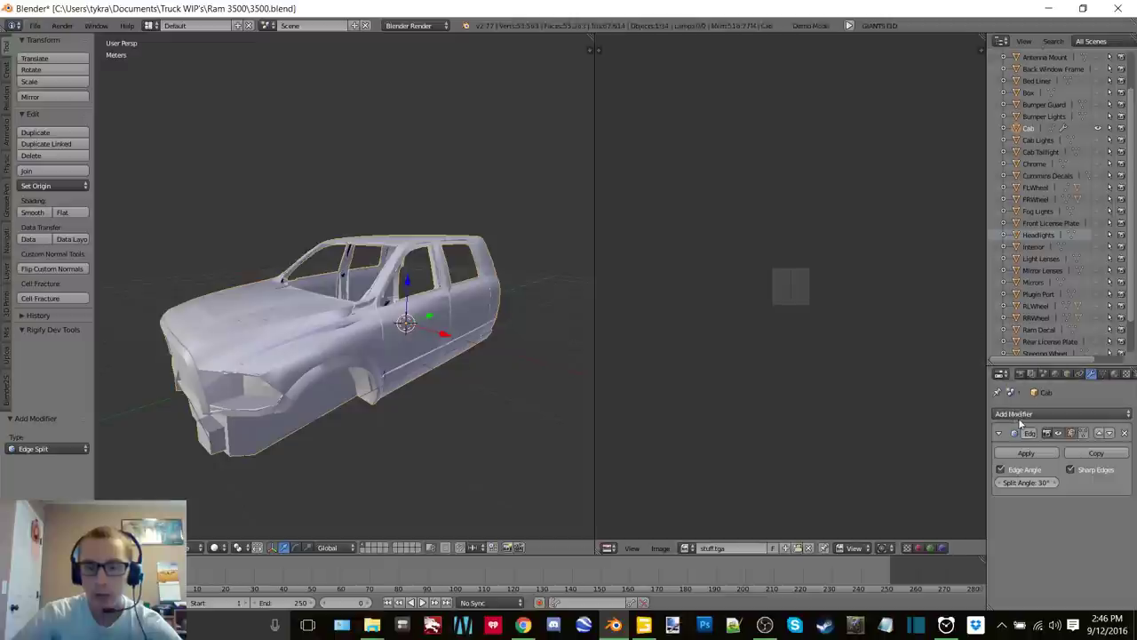
pyautogui.click(1033, 455)
# Enter Edit Mode on the Cab and unwrap its entire mesh
pyautogui.press('Tab')
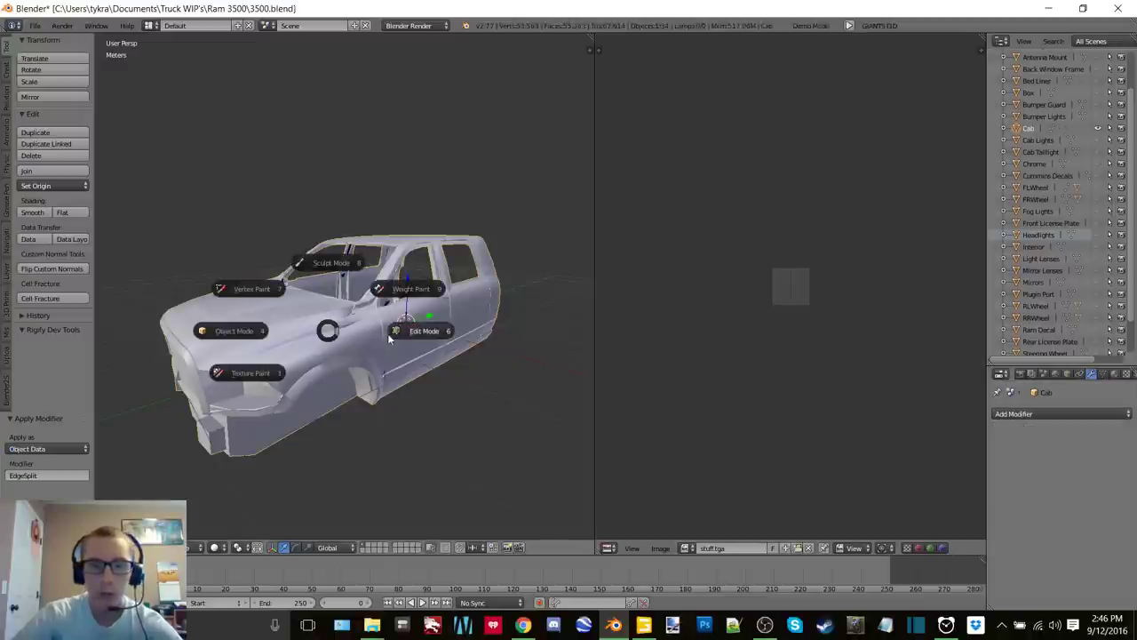
pyautogui.click(388, 334)
pyautogui.press('u')
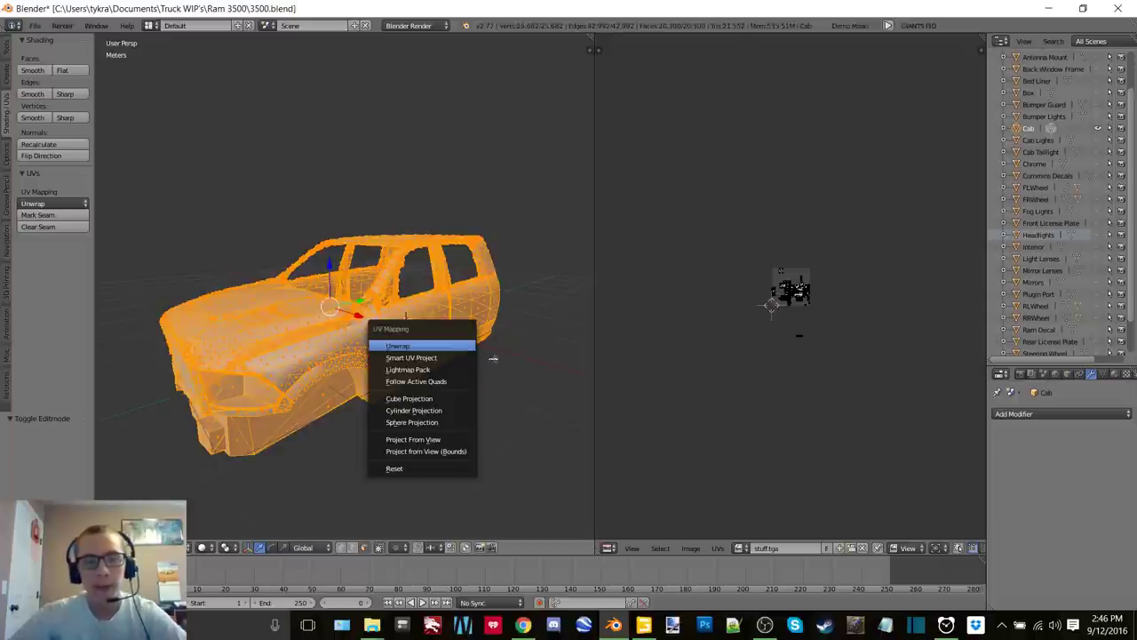
pyautogui.press('Return')
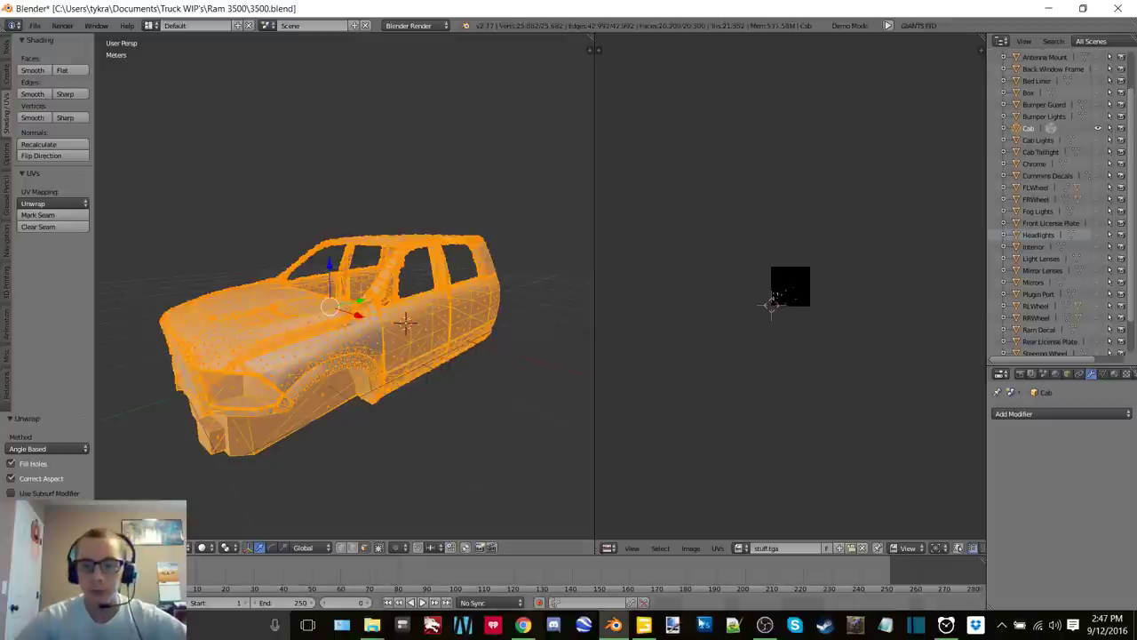
pyautogui.click(764, 625)
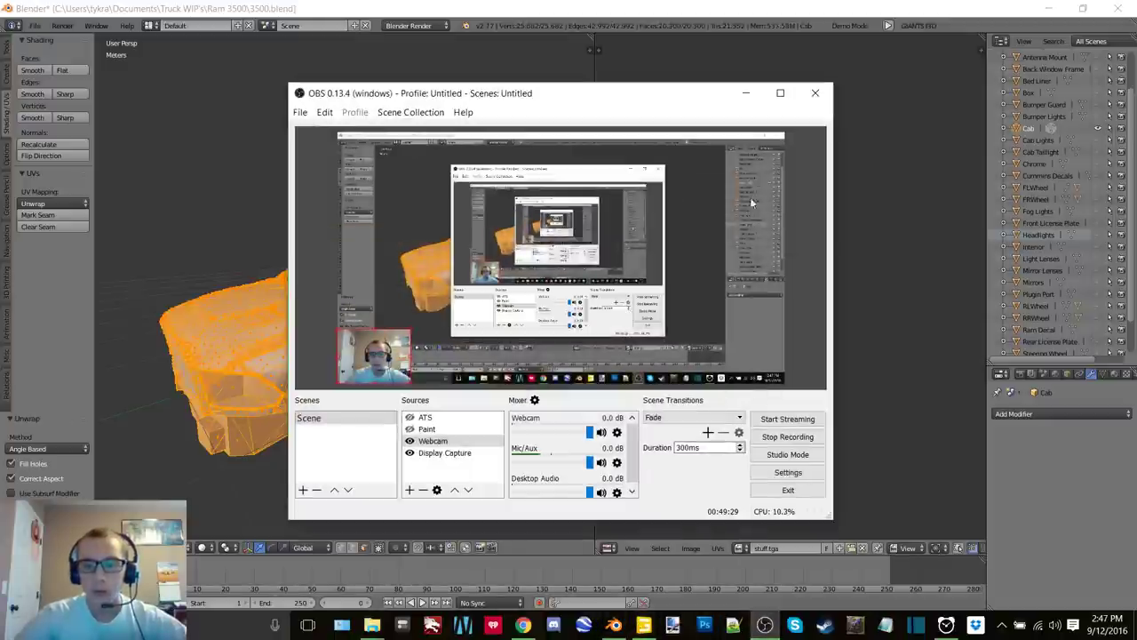
pyautogui.click(747, 92)
# Create a new blank image named "Cab" for the Cab's UVs, 2048 px wide and 2048 px high
pyautogui.scroll(4, 788, 279)
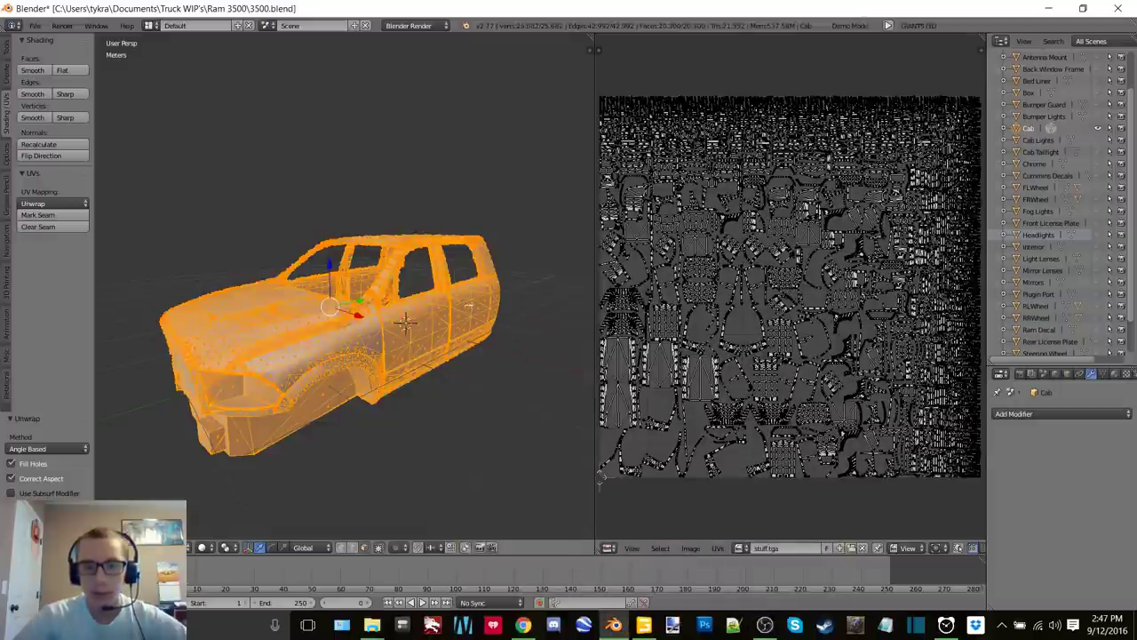
pyautogui.moveTo(469, 308); pyautogui.dragTo(453, 310, button='middle')
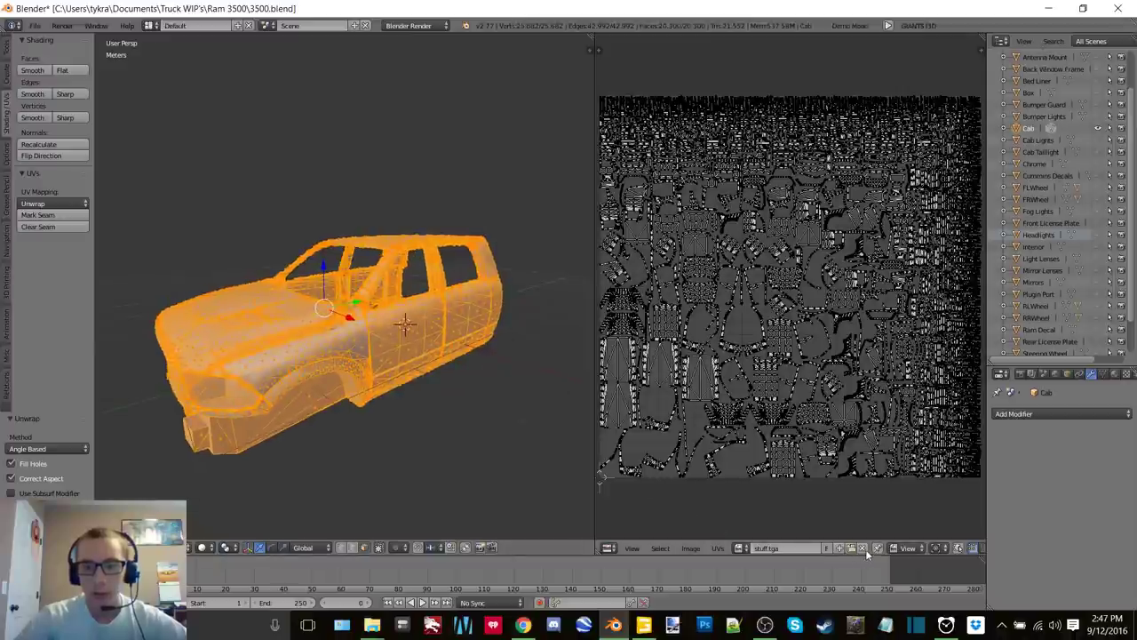
pyautogui.click(838, 548)
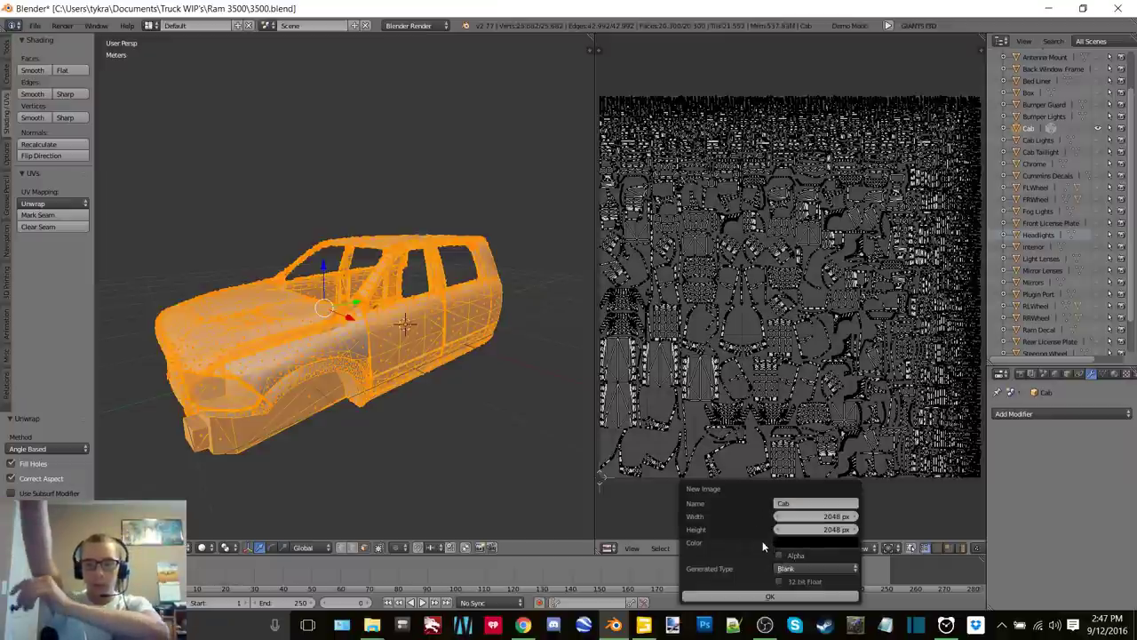
pyautogui.click(769, 596)
pyautogui.scroll(-4, 827, 320)
pyautogui.scroll(-2, 821, 306)
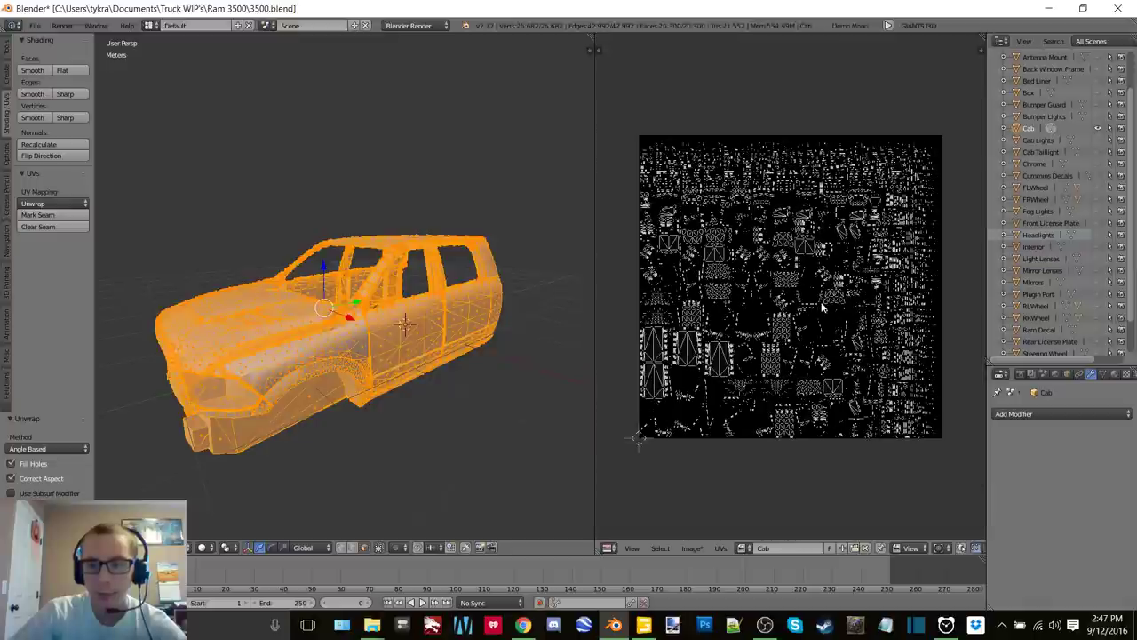
# Bake the Cab's material onto the Cab image using the Textures bake mode
pyautogui.click(1019, 374)
pyautogui.click(1043, 498)
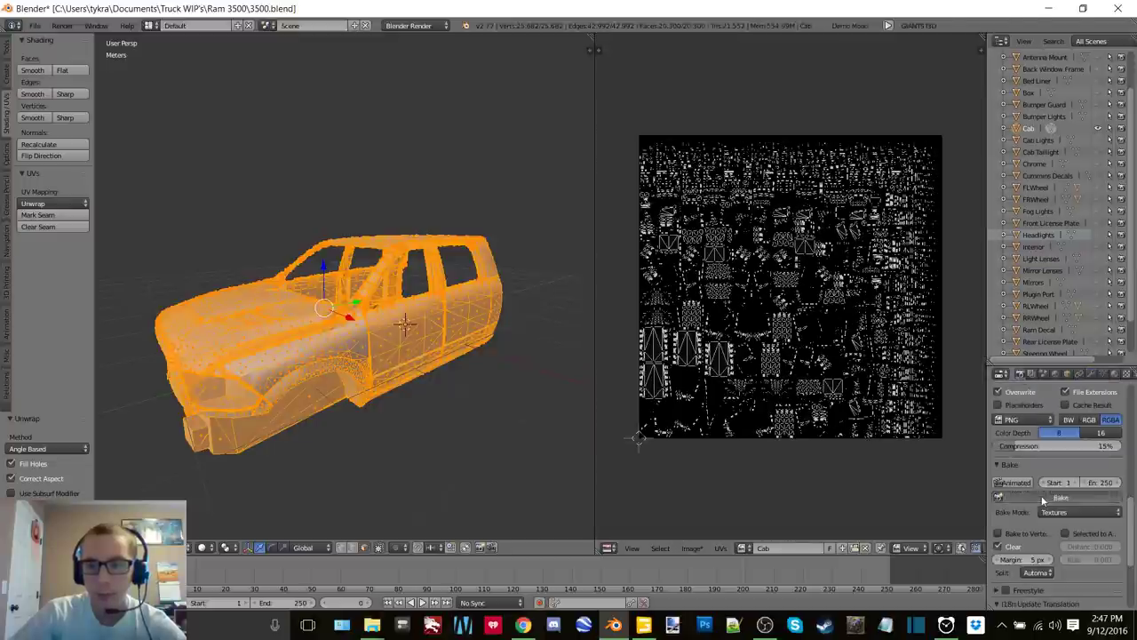
pyautogui.scroll(6, 740, 323)
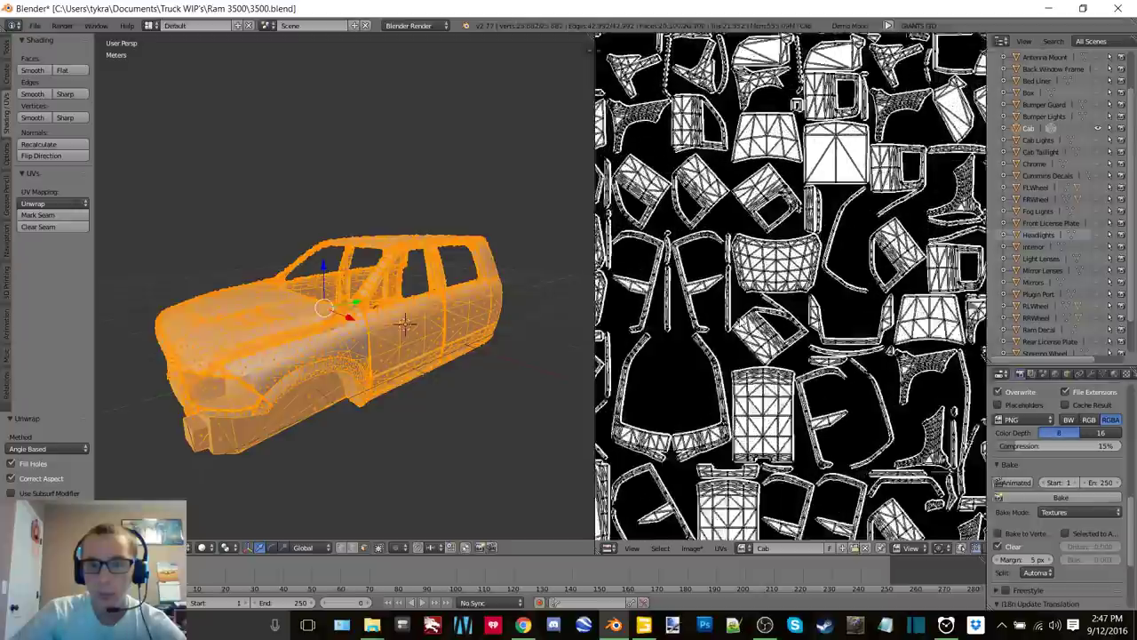
pyautogui.scroll(-5, 740, 322)
# Switch the viewport to textured shading and view the baked texture on the Cab
pyautogui.press('q')
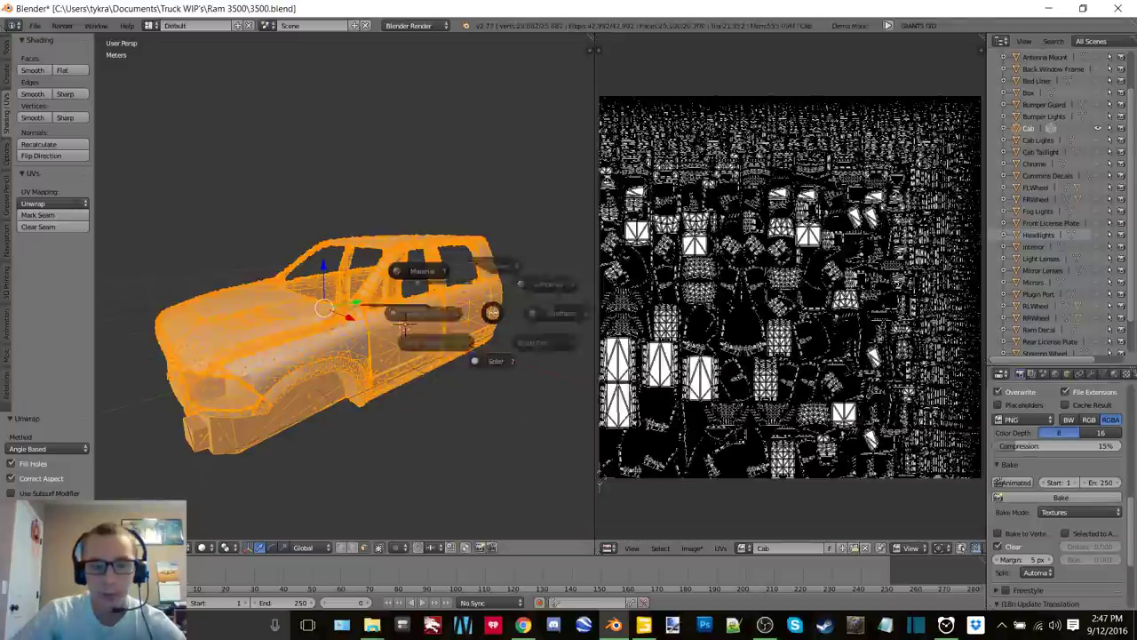
pyautogui.click(400, 322)
pyautogui.moveTo(454, 268); pyautogui.dragTo(468, 269, button='middle')
pyautogui.scroll(-2, 467, 269)
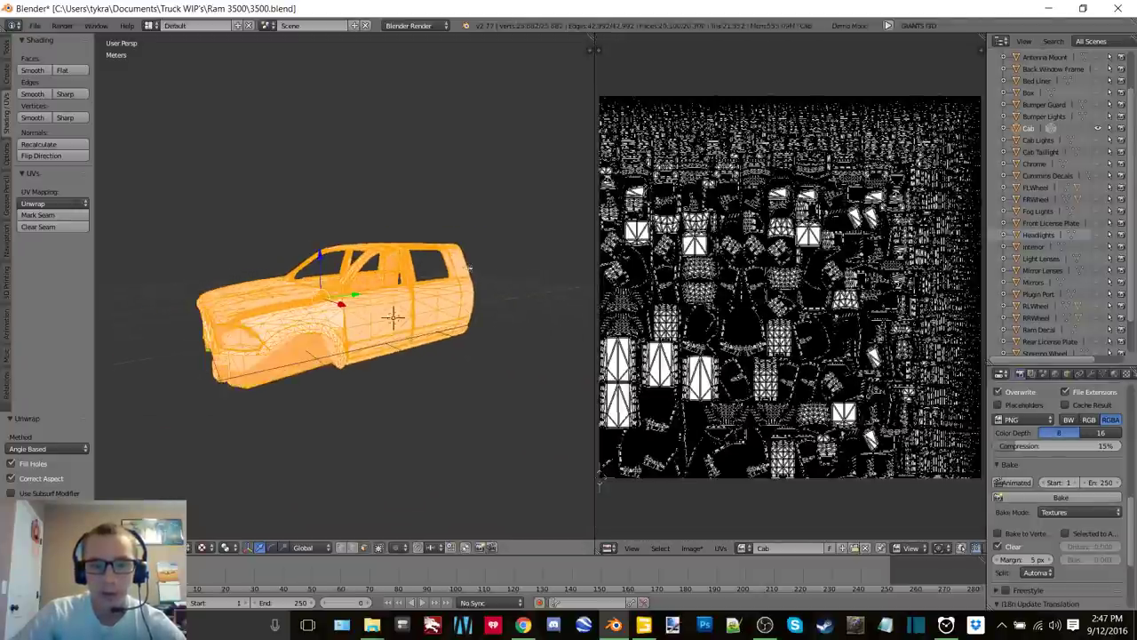
# Save the baked image as Cab.png in the Ram 3500 Textures folder
pyautogui.click(696, 548)
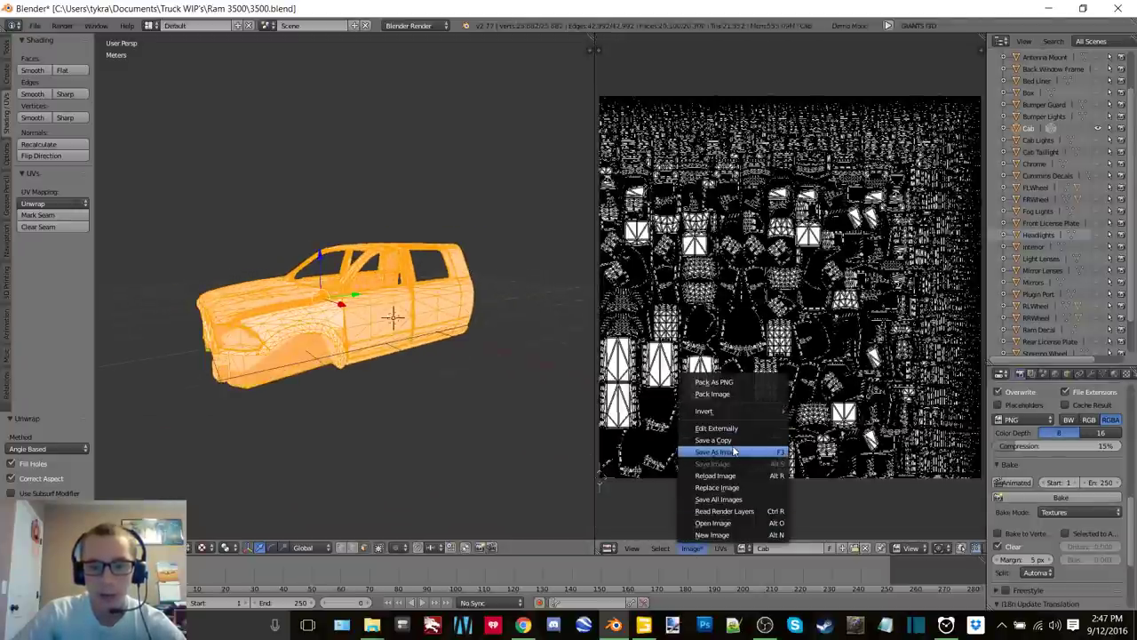
pyautogui.click(732, 451)
pyautogui.click(1103, 57)
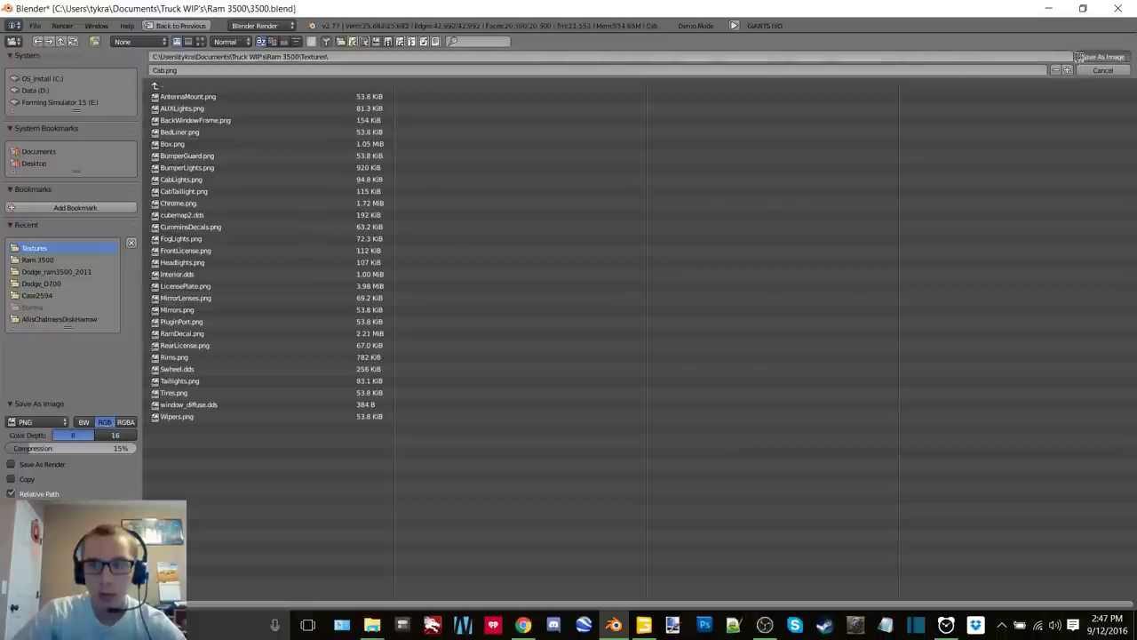
# Add a new image texture to the Cab's material using Cab.png from the Textures folder, and return to Object Mode
pyautogui.click(1127, 373)
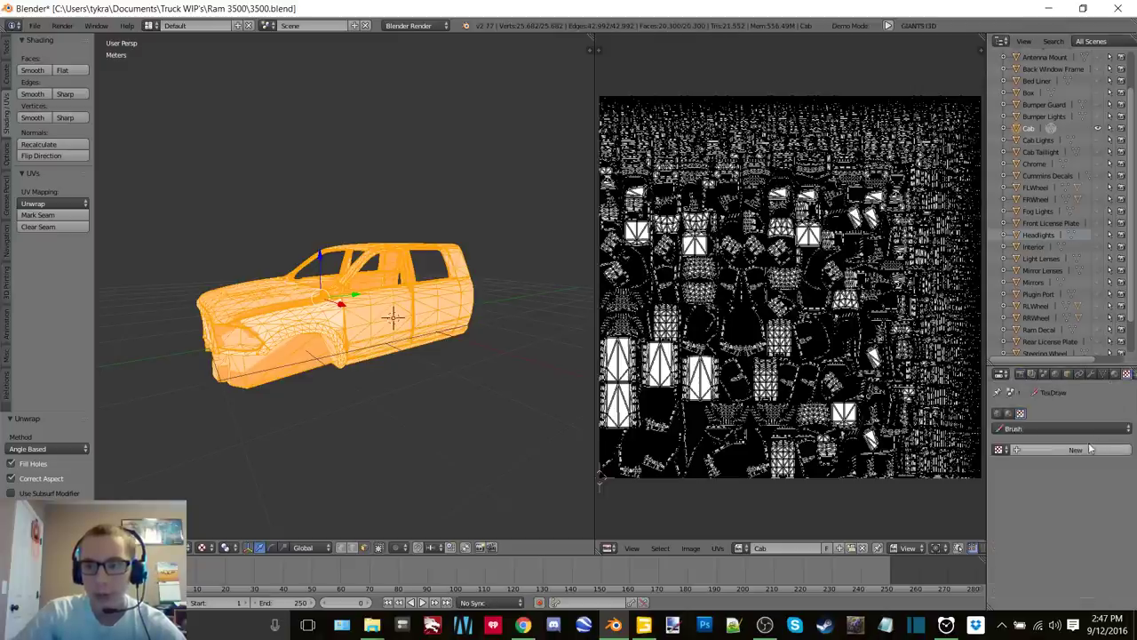
pyautogui.click(1115, 374)
pyautogui.click(1128, 375)
pyautogui.click(1075, 504)
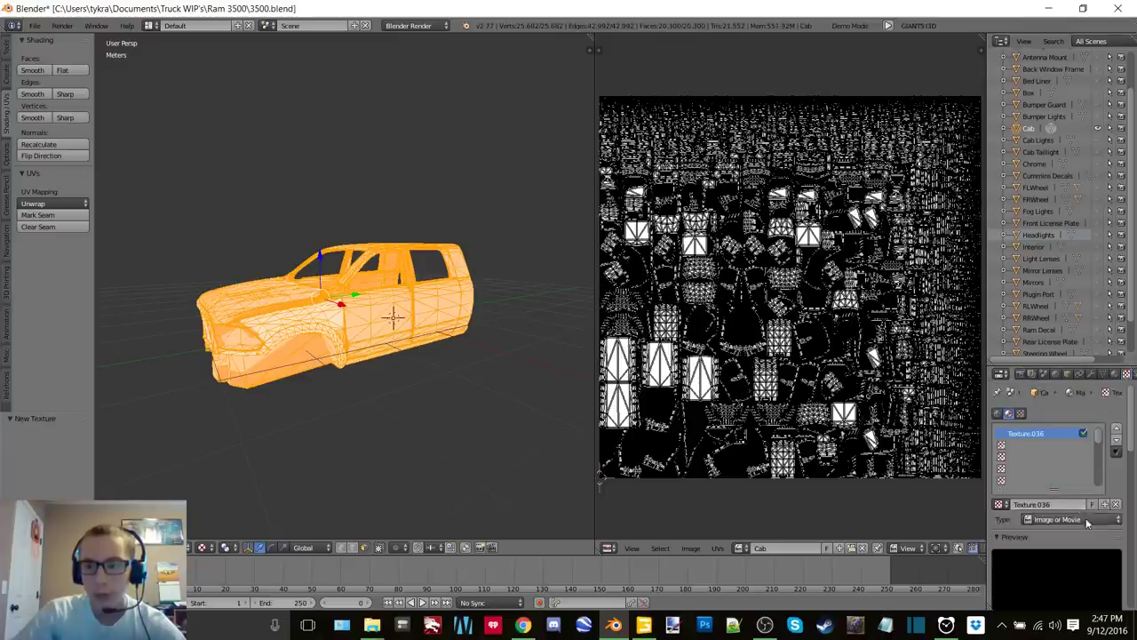
pyautogui.click(1098, 574)
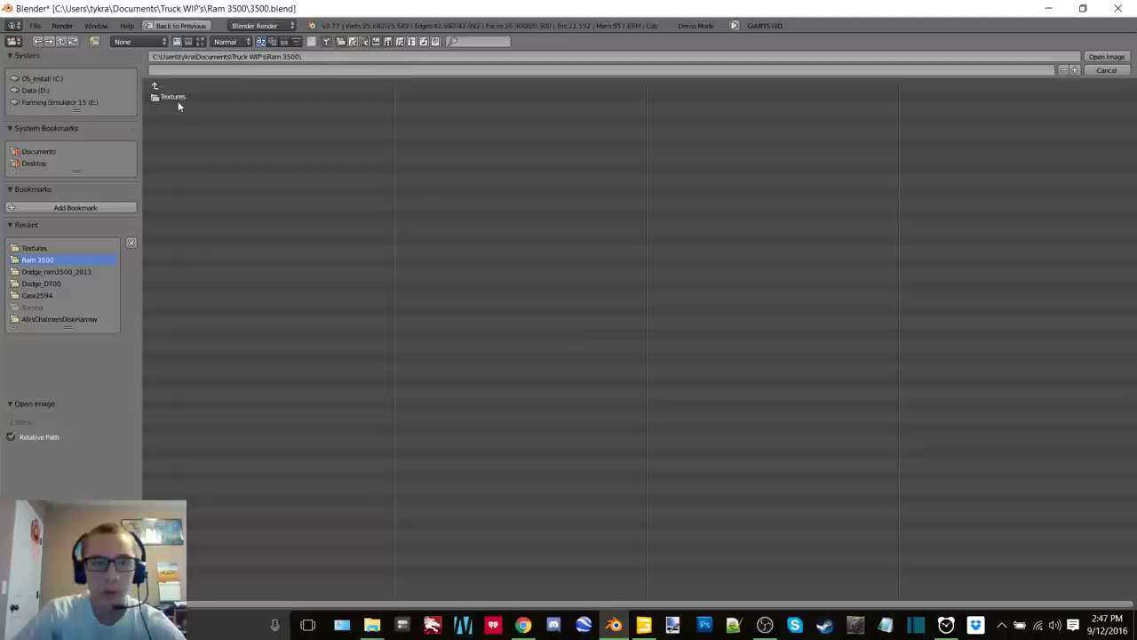
pyautogui.click(177, 98)
pyautogui.doubleClick(203, 182)
pyautogui.press('Tab')
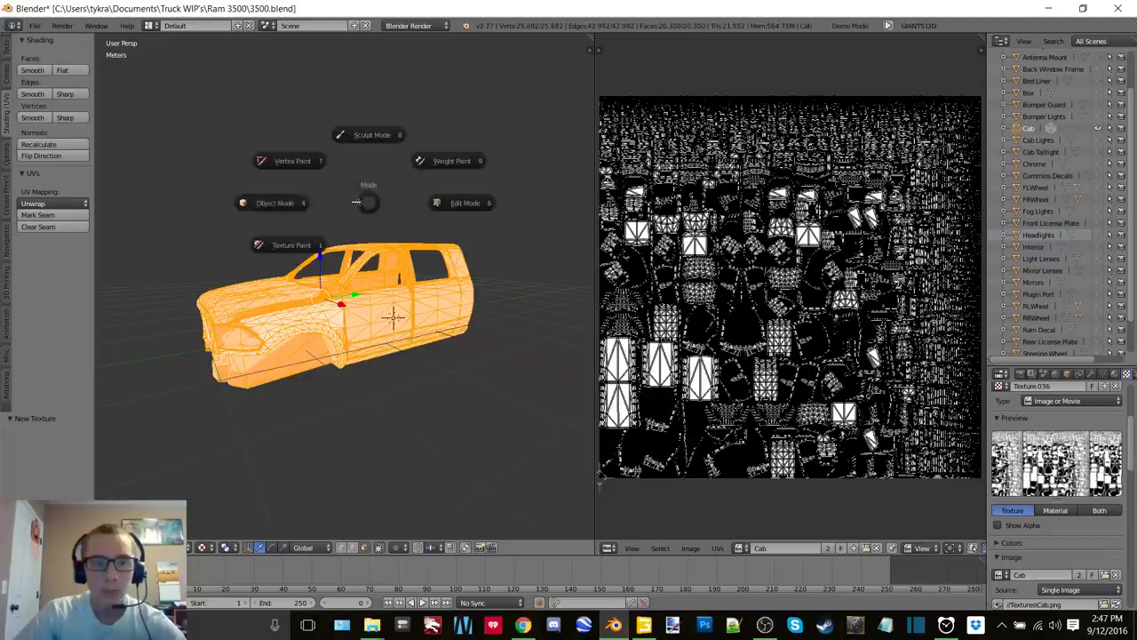
pyautogui.click(286, 204)
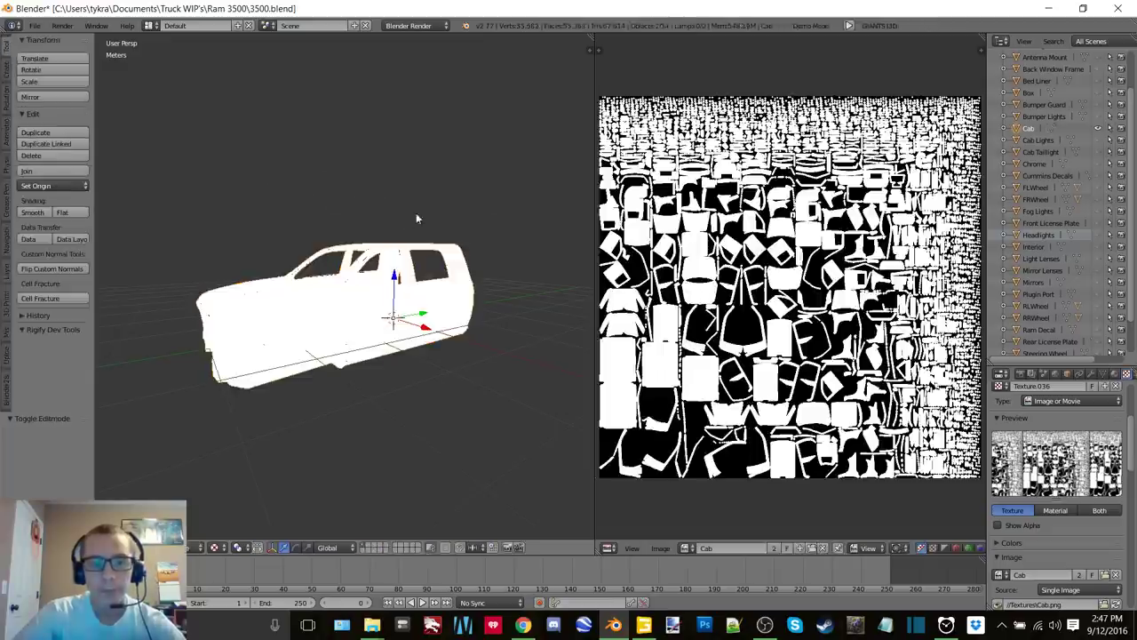
# Hide the Cab and show the Back Window Frame, checking its UV layout in Edit Mode before returning to Object Mode
pyautogui.click(1097, 129)
pyautogui.click(1053, 69)
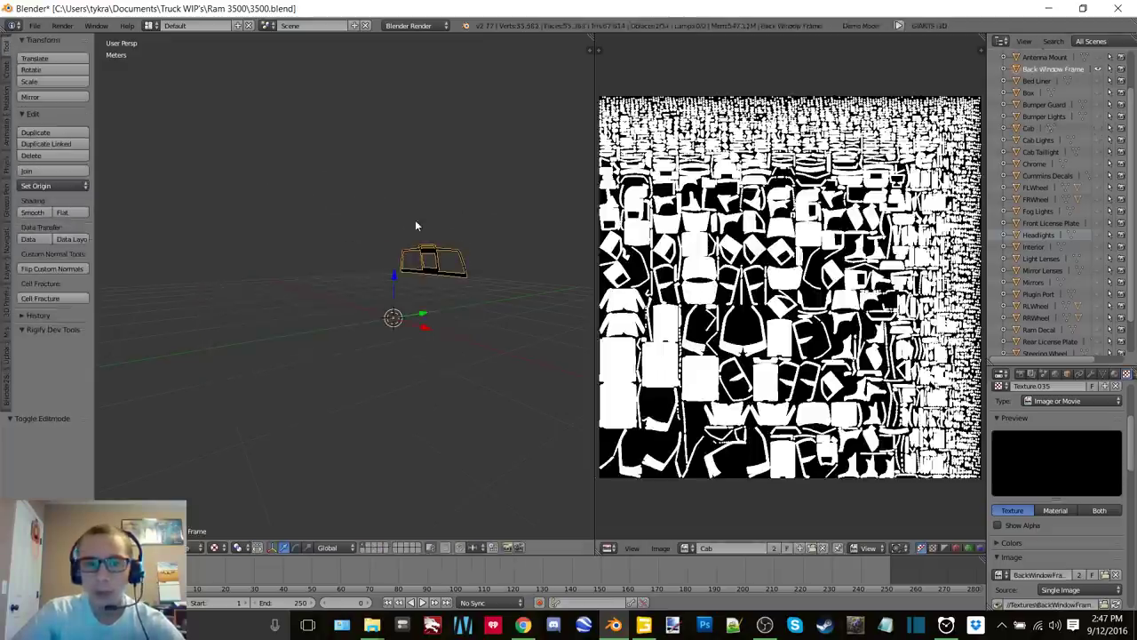
pyautogui.press('Tab')
pyautogui.click(510, 218)
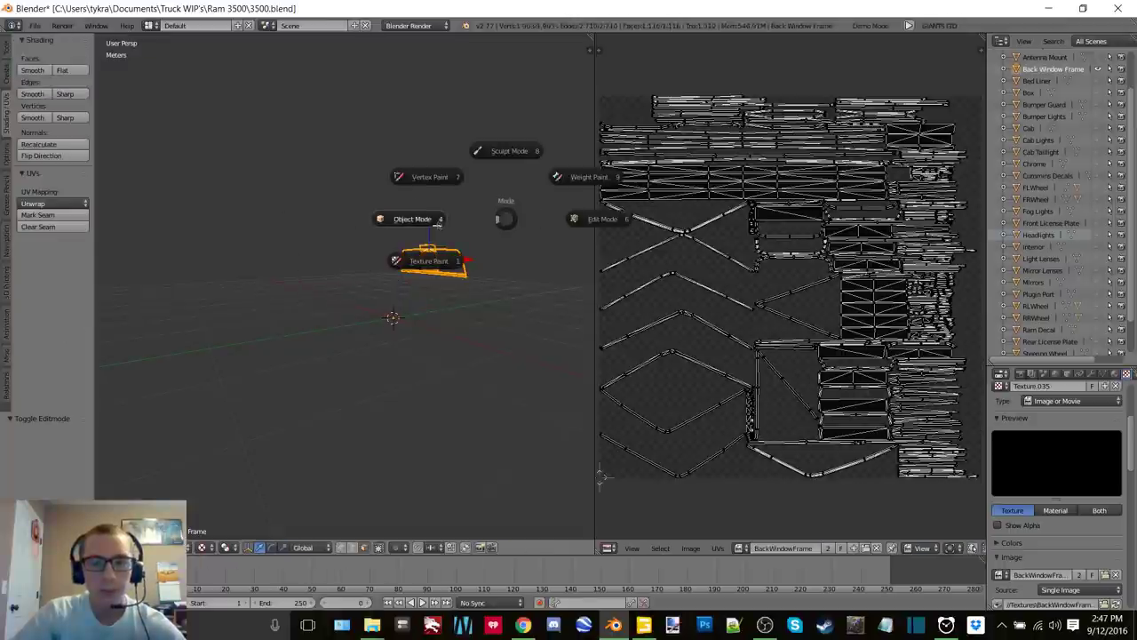
pyautogui.click(437, 220)
# Give the Back Window Frame a new material with a black diffuse color
pyautogui.scroll(4, 1093, 427)
pyautogui.click(1115, 374)
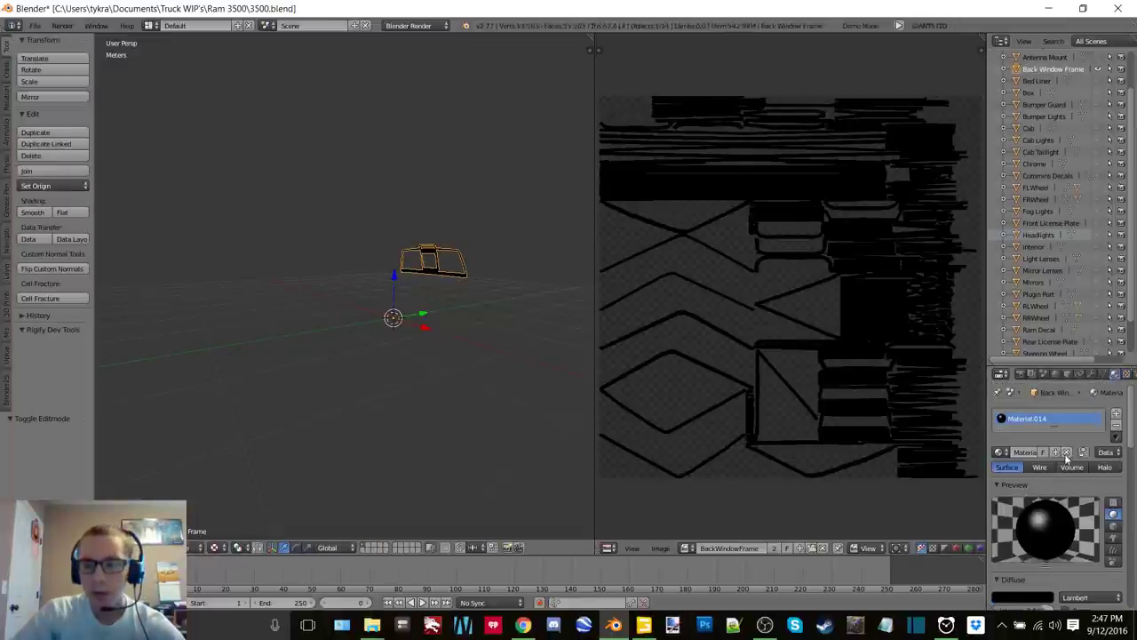
pyautogui.click(1056, 452)
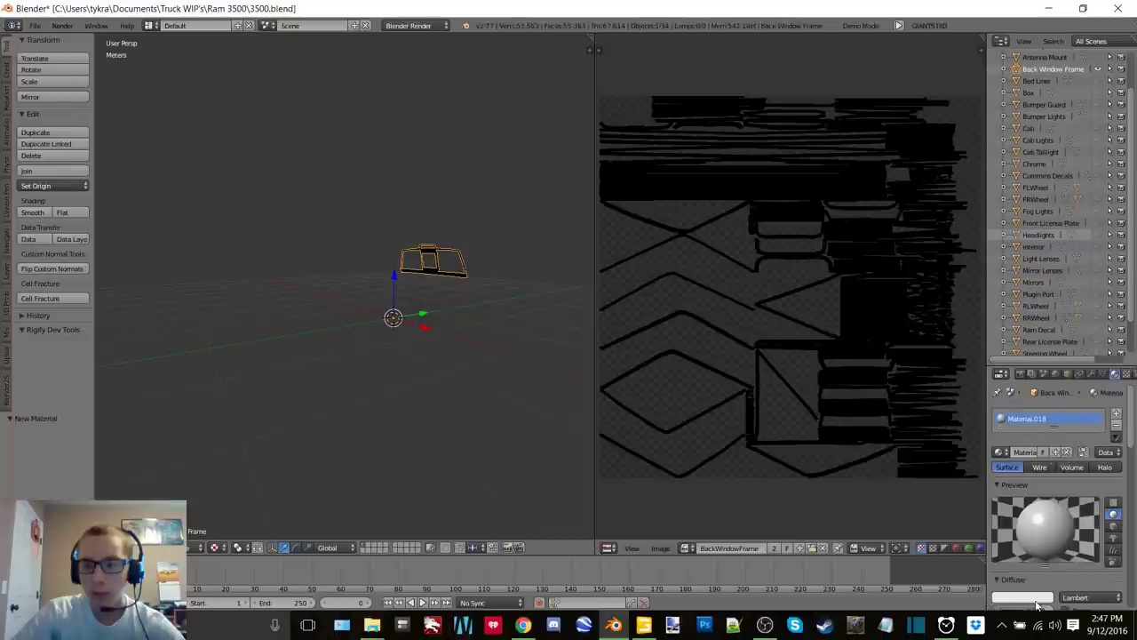
pyautogui.click(1036, 603)
pyautogui.moveTo(1040, 482); pyautogui.dragTo(1049, 540)
# Replace the image on the Back Window Frame's UVs with a new blank 2048 by 2048 px image named "RearWindowFrame"
pyautogui.press('Tab')
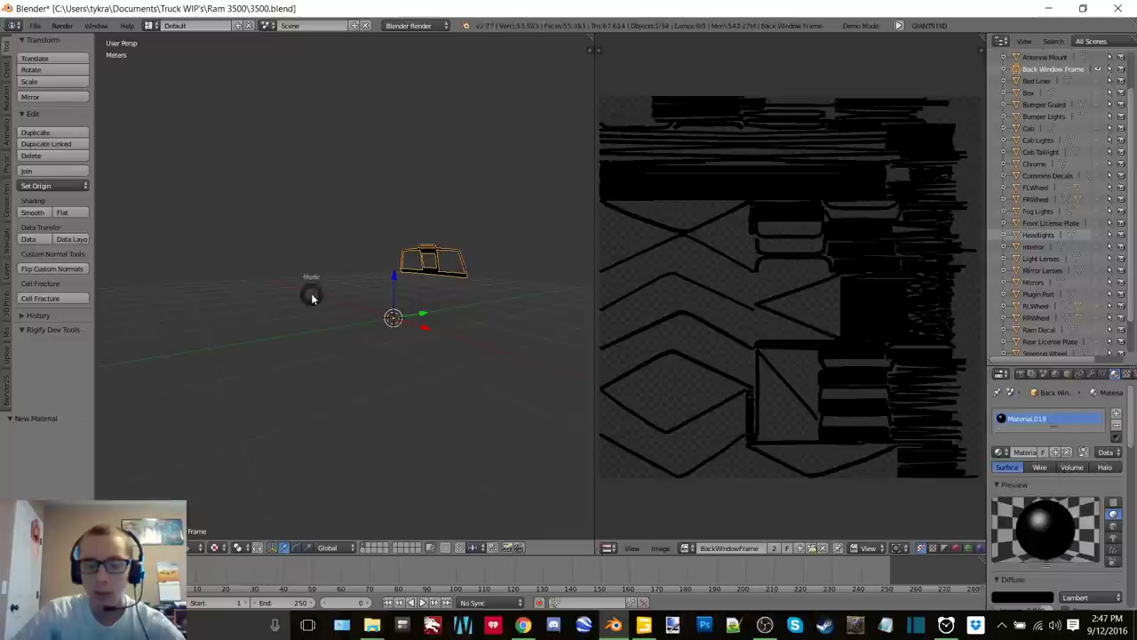
pyautogui.click(411, 292)
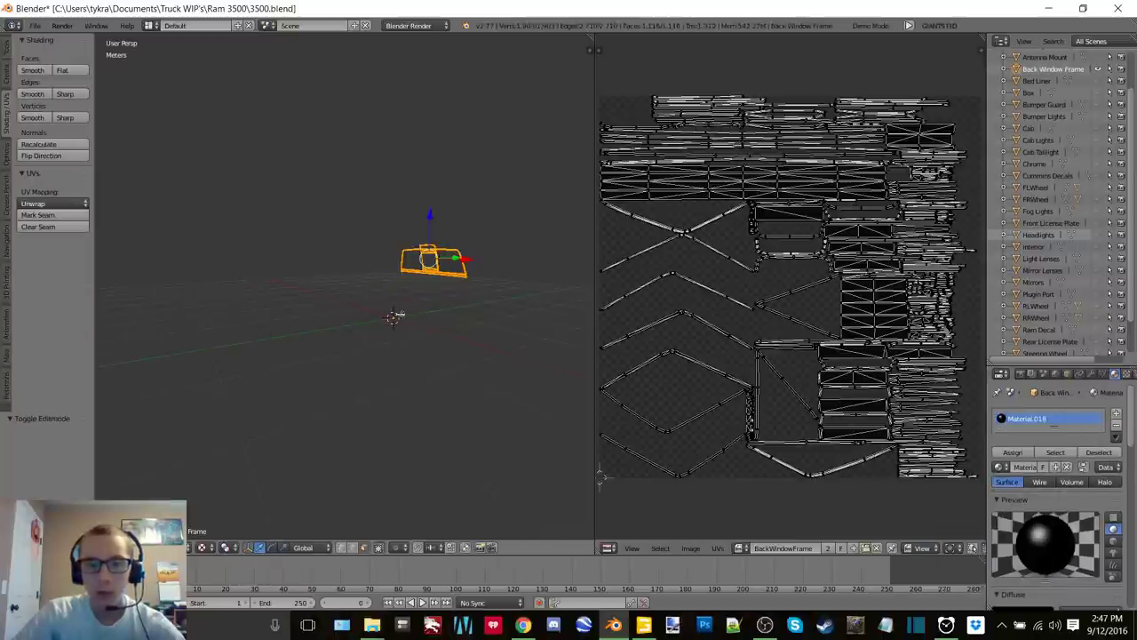
pyautogui.click(876, 549)
pyautogui.click(769, 547)
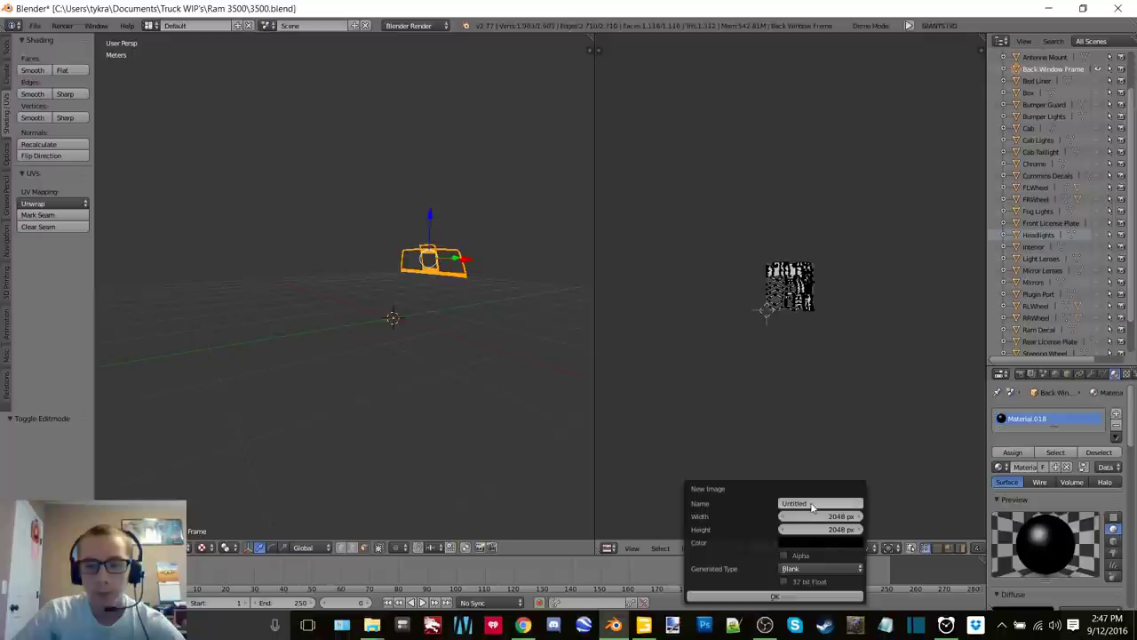
pyautogui.press('BackSpace')
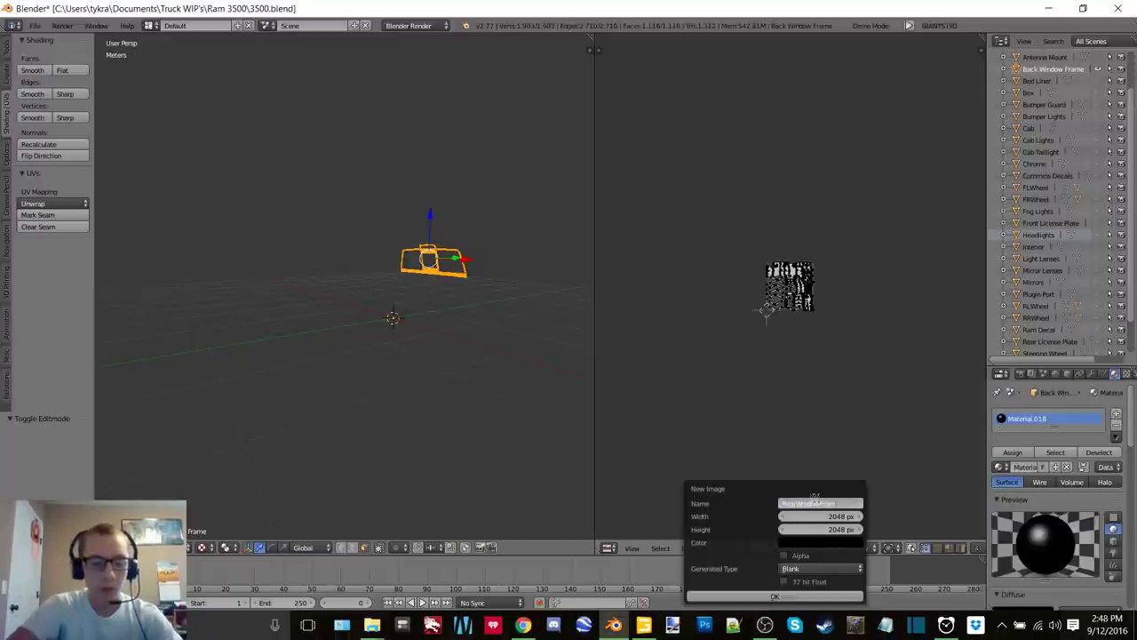
pyautogui.write('RearWindowFrame')
pyautogui.press('Return')
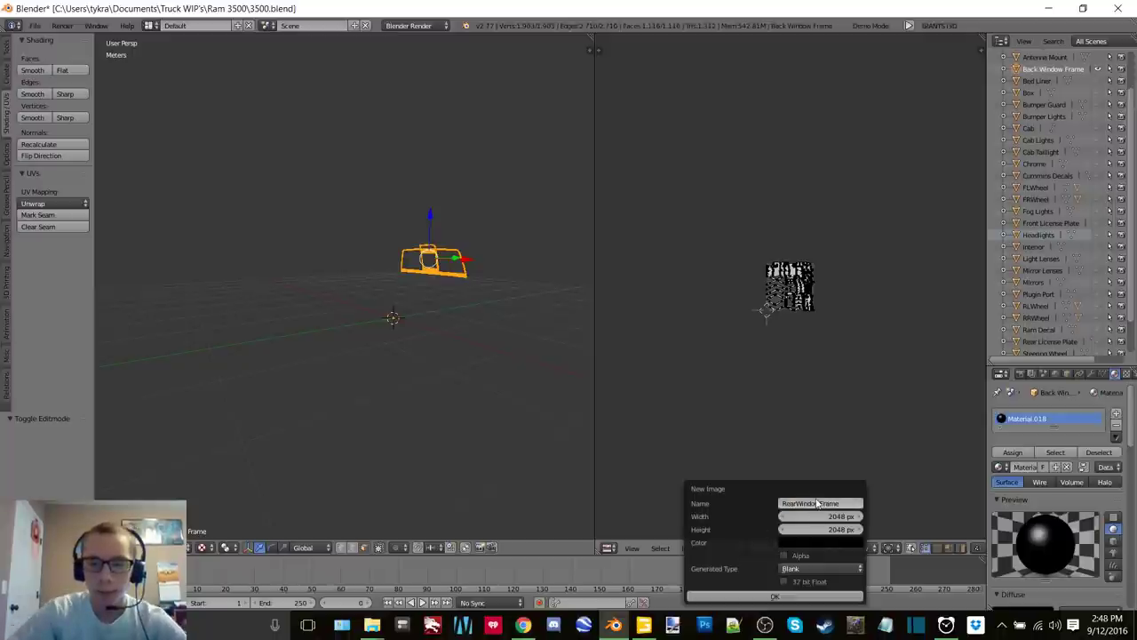
pyautogui.click(790, 595)
pyautogui.scroll(1, 733, 306)
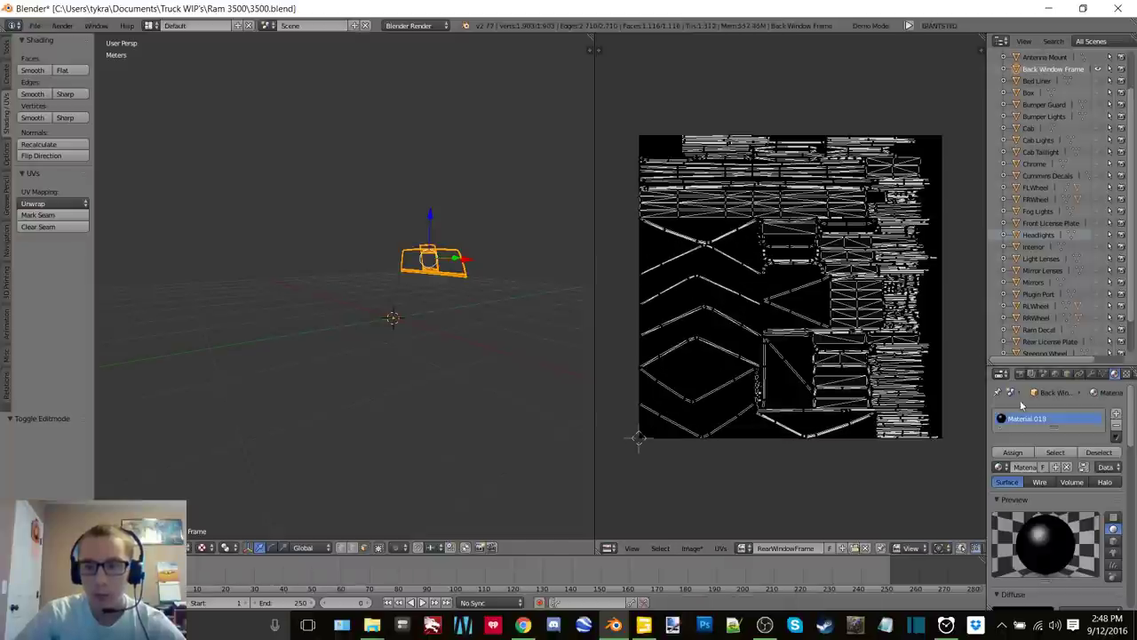
# Bake the frame's material onto the image in Textures mode and save it as RearWindowFrame.png in the Textures folder
pyautogui.click(1021, 374)
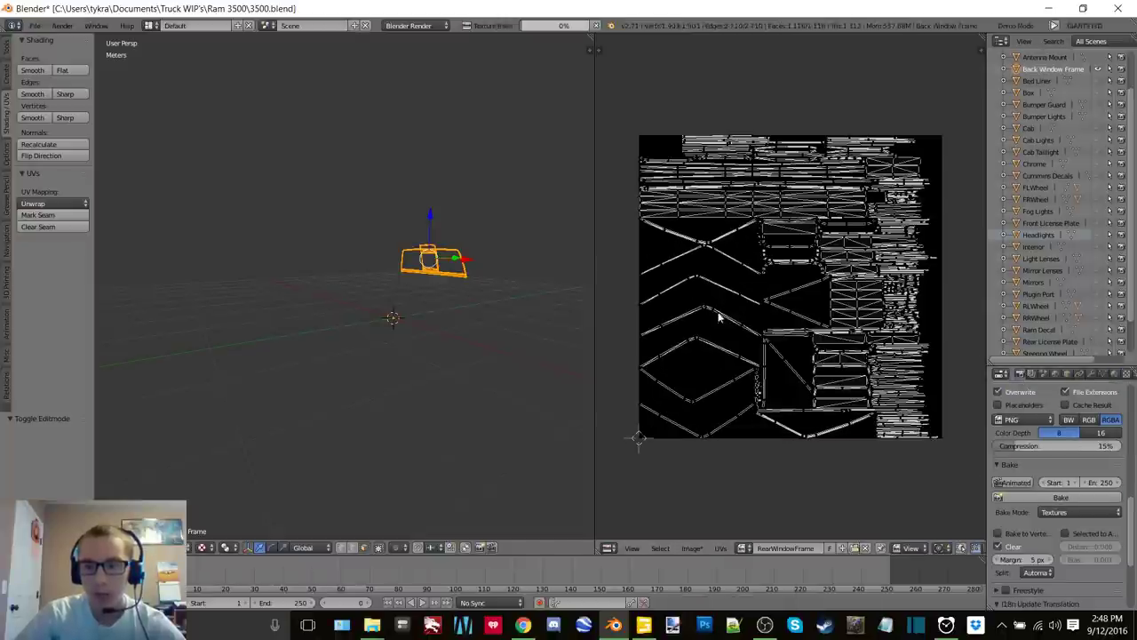
pyautogui.click(692, 547)
pyautogui.click(732, 453)
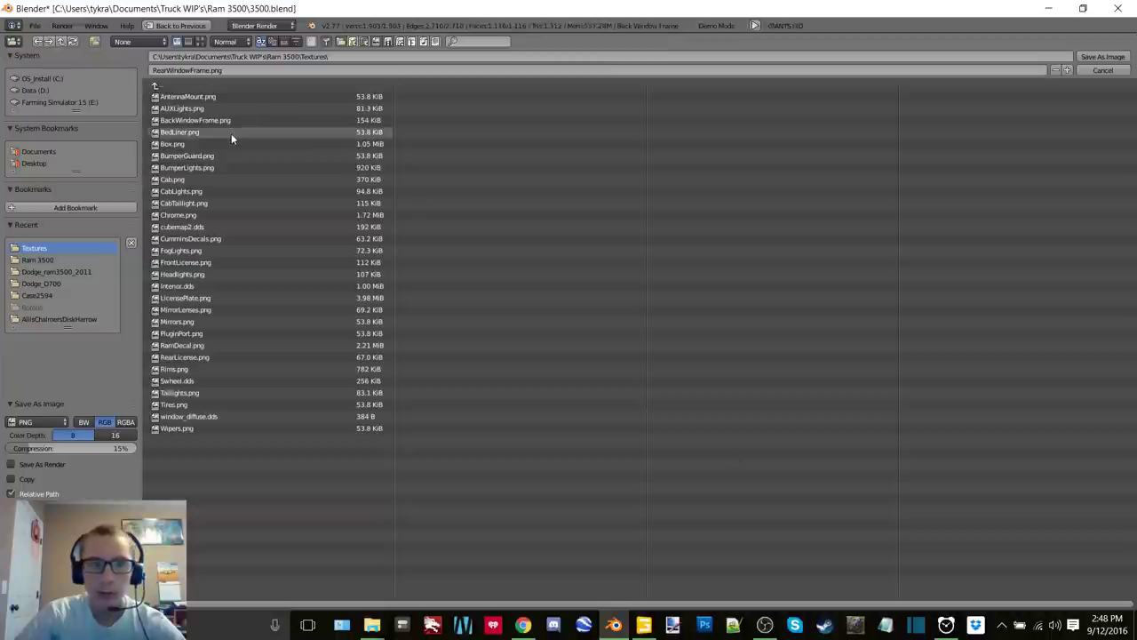
pyautogui.click(1102, 57)
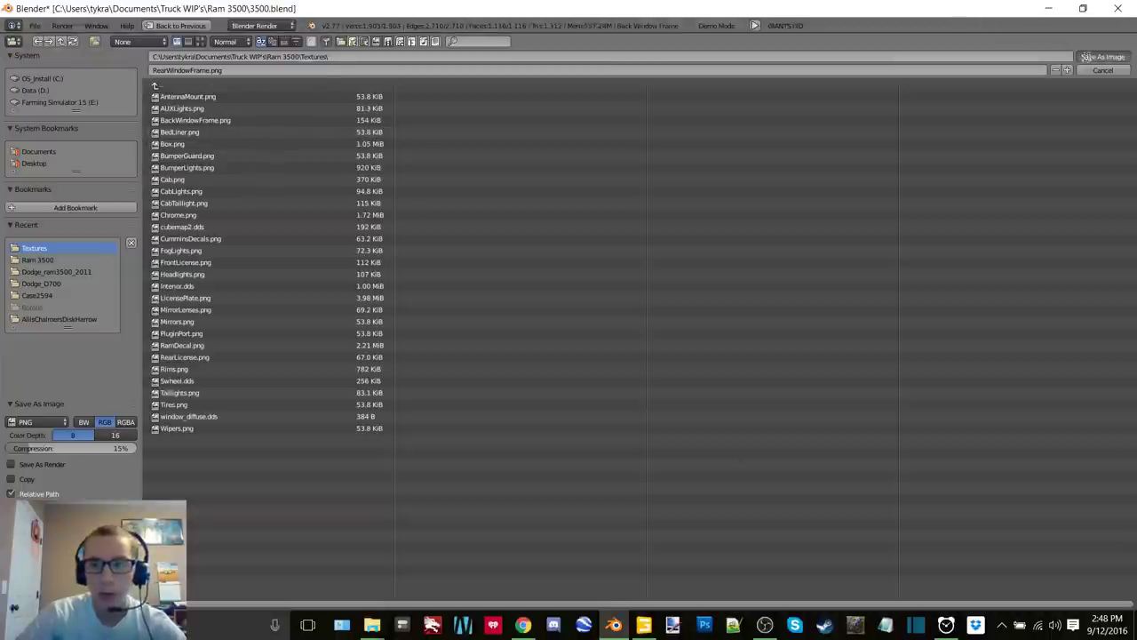
# Add a new image texture to the frame's material and load RearWindowFrame.png into it
pyautogui.click(1127, 375)
pyautogui.click(1085, 482)
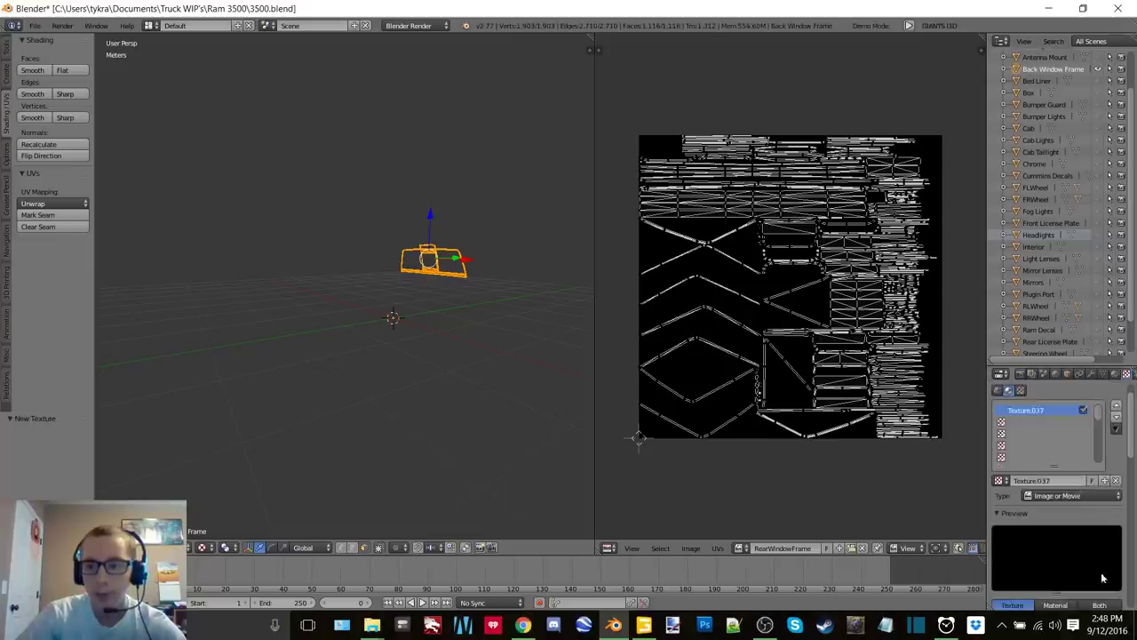
pyautogui.scroll(-4, 1111, 580)
pyautogui.click(1087, 573)
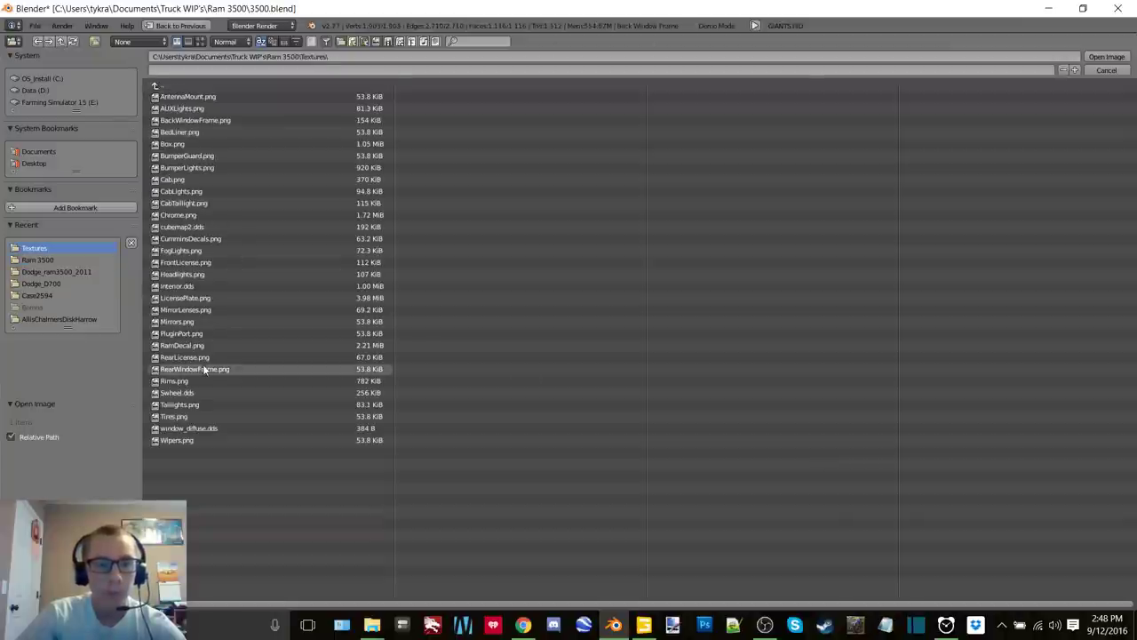
pyautogui.doubleClick(203, 372)
# Return to Object Mode and rename the Back Window Frame object to "RearWindow Frame"
pyautogui.press('Tab')
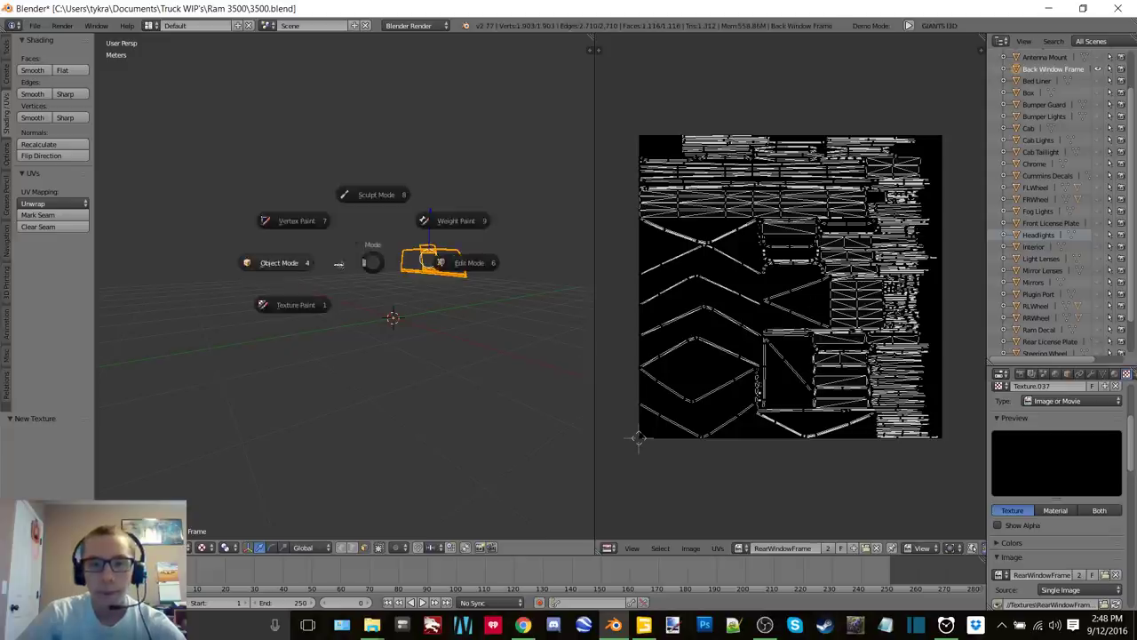
pyautogui.click(303, 268)
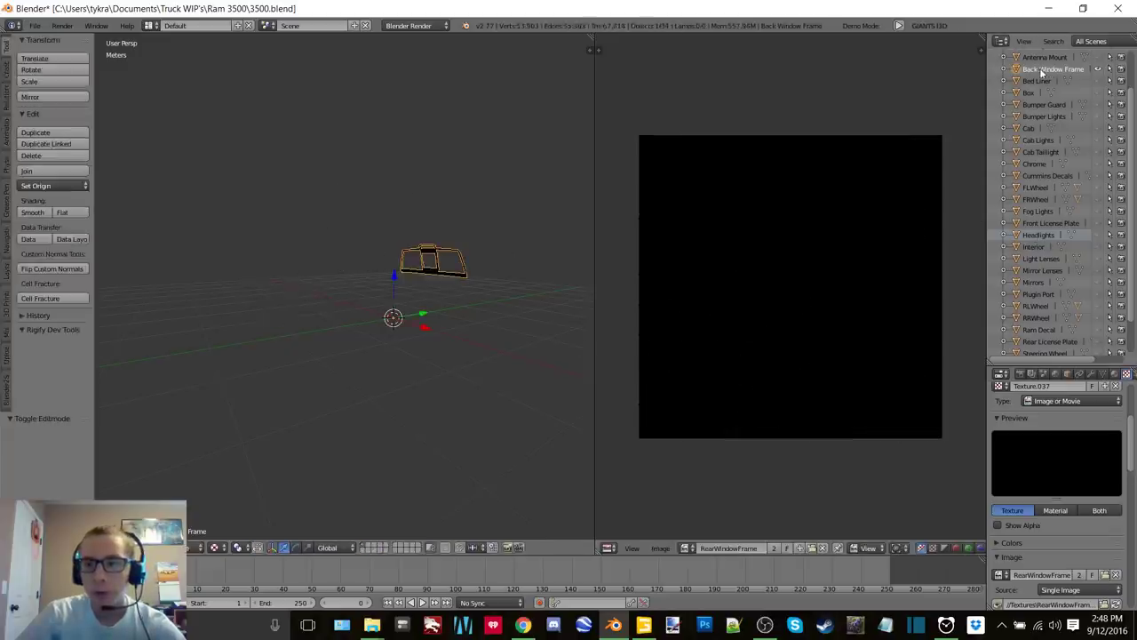
pyautogui.write('Rear')
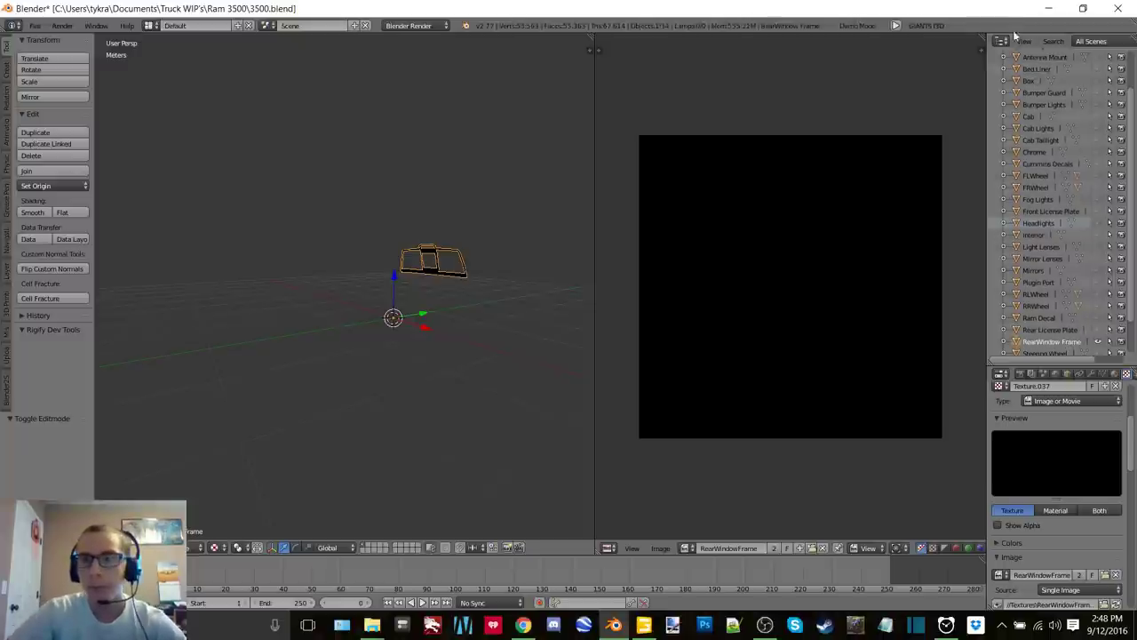
# Switch to File Explorer and delete the old BackWindowFrame image from the Ram 3500 Textures folder
pyautogui.click(1048, 8)
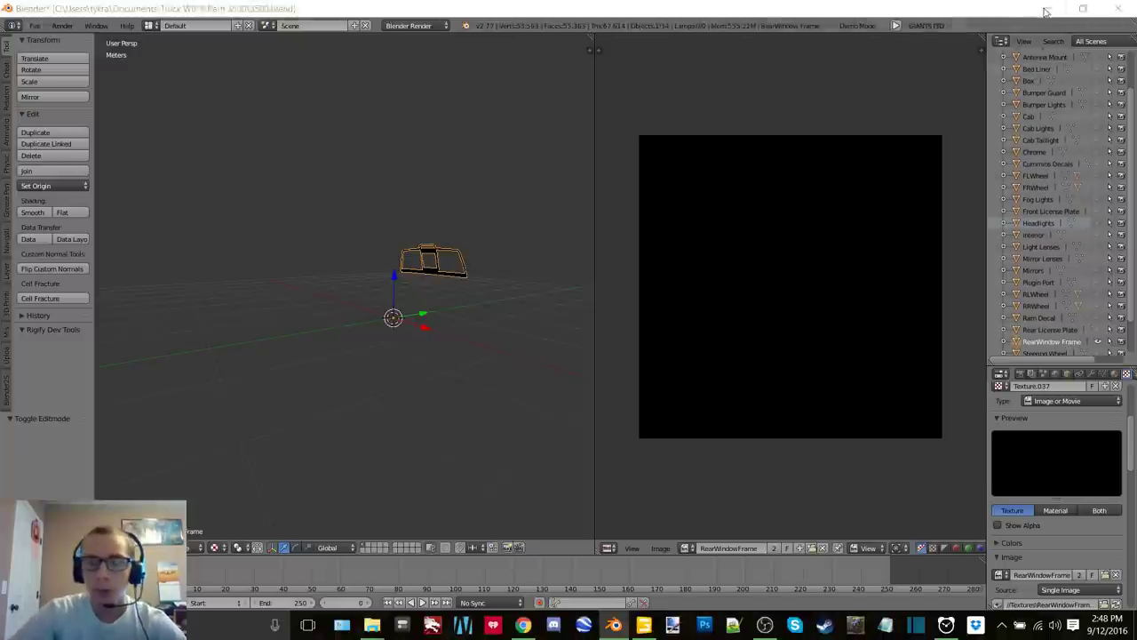
pyautogui.click(529, 200)
pyautogui.rightClick(529, 200)
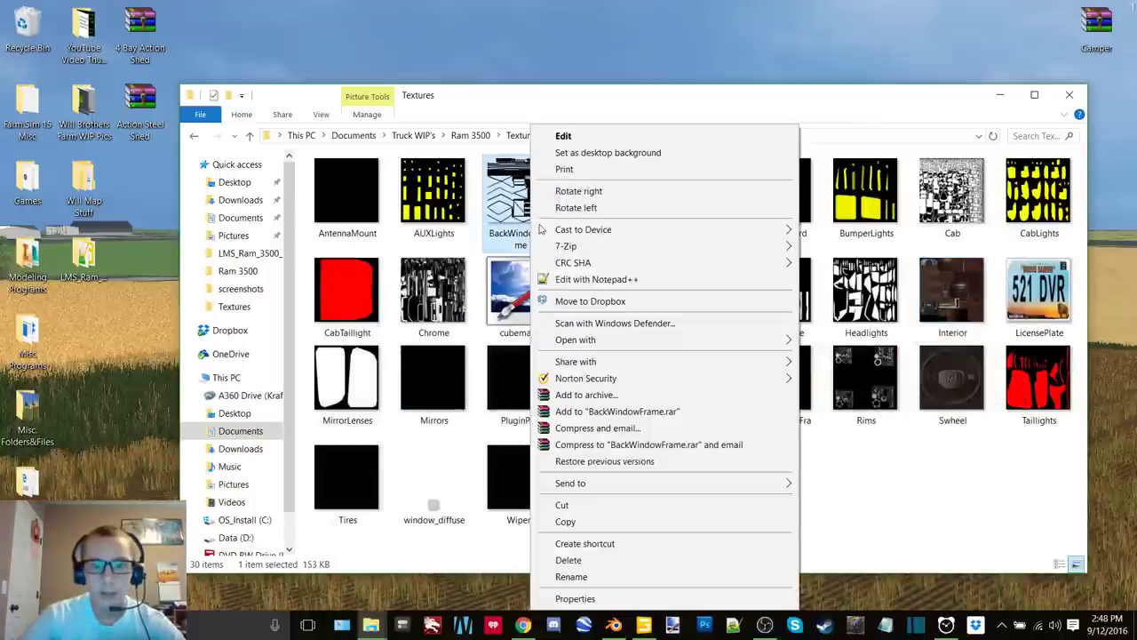
pyautogui.click(573, 561)
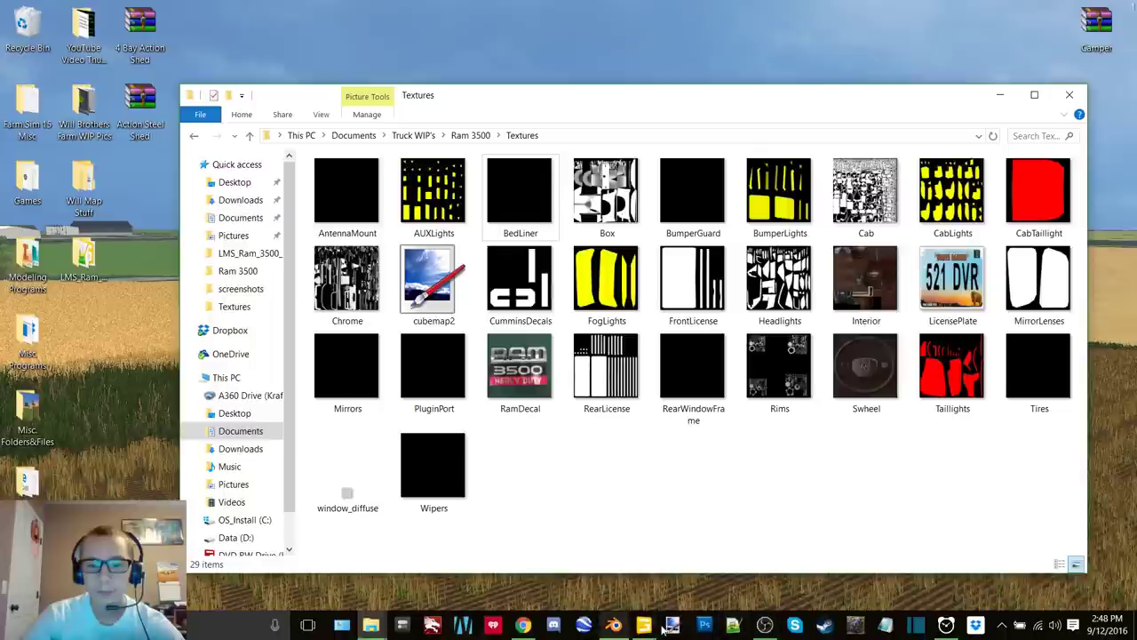
# Check the recording status in OBS and switch back to Blender
pyautogui.click(764, 625)
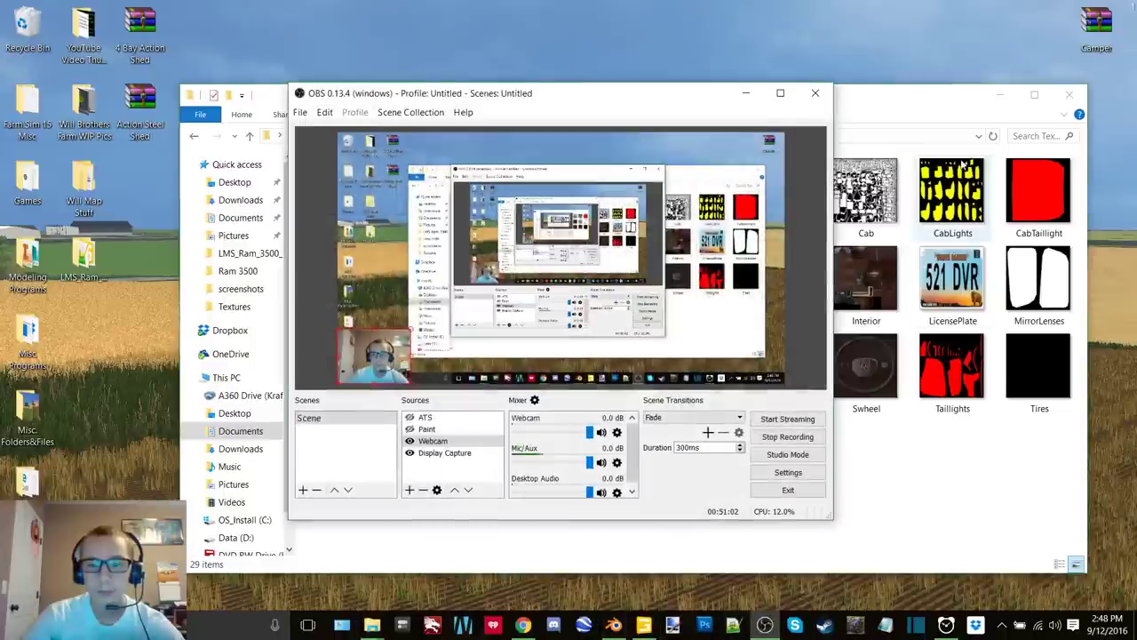
pyautogui.click(746, 93)
pyautogui.click(613, 625)
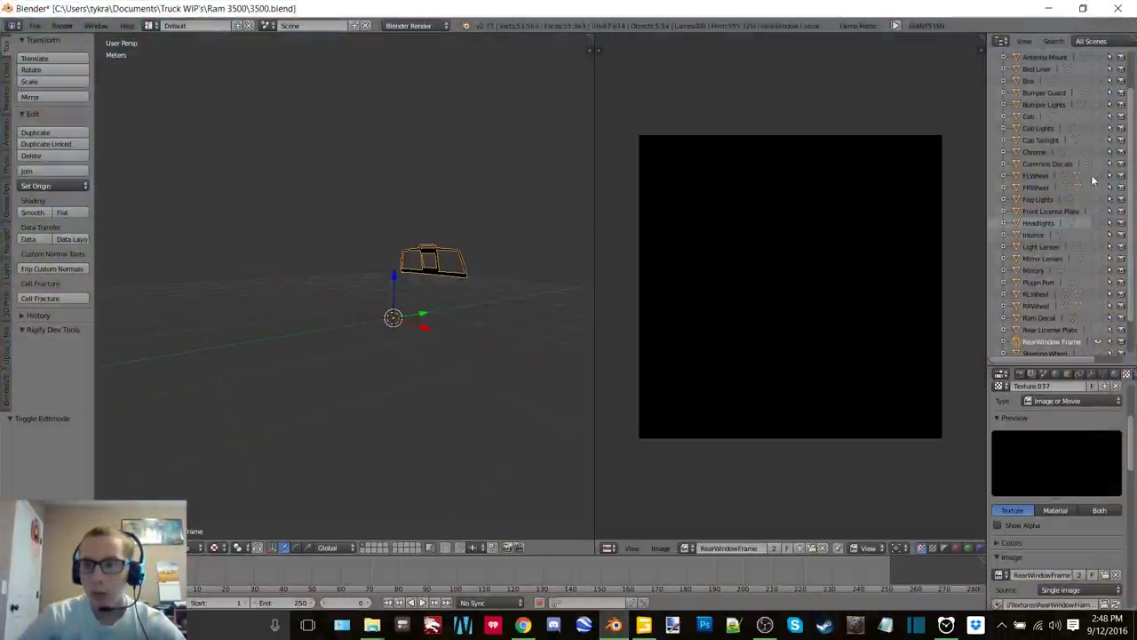
# Hide the RearWindow Frame and show the Interior object in textured shading
pyautogui.scroll(-1, 1100, 316)
pyautogui.click(1107, 319)
pyautogui.scroll(-1, 1095, 291)
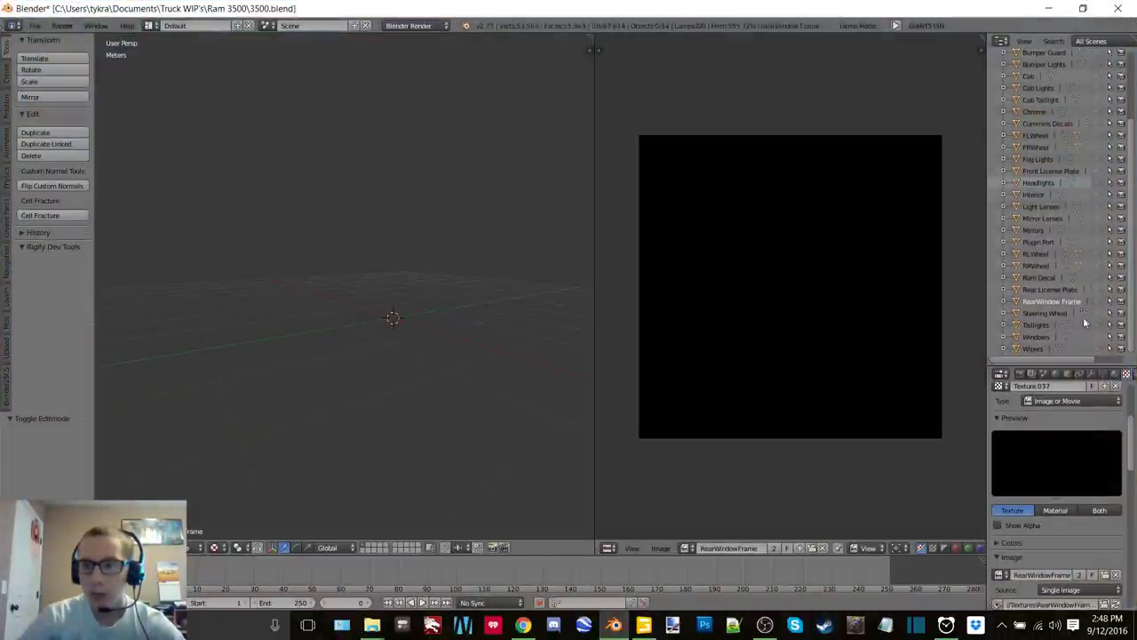
pyautogui.click(1034, 195)
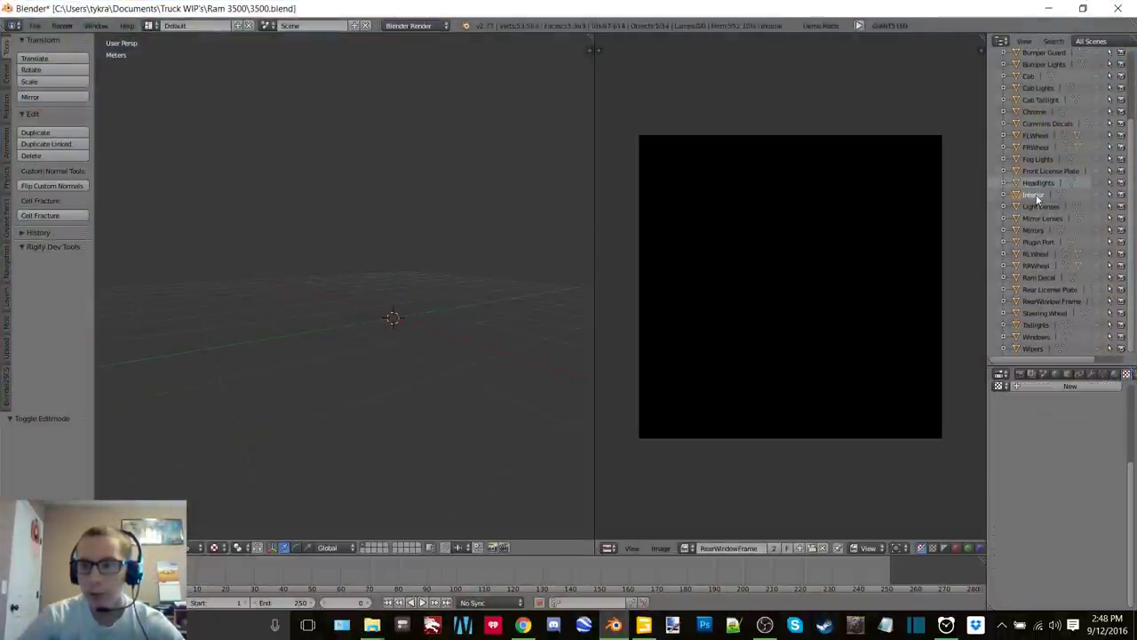
pyautogui.click(1098, 195)
pyautogui.scroll(5, 503, 238)
pyautogui.moveTo(468, 240)
pyautogui.mouseDown(button='middle')
pyautogui.moveTo(270, 265)
pyautogui.moveTo(324, 225)
pyautogui.moveTo(354, 227)
pyautogui.mouseUp(button='middle')
pyautogui.press('z')
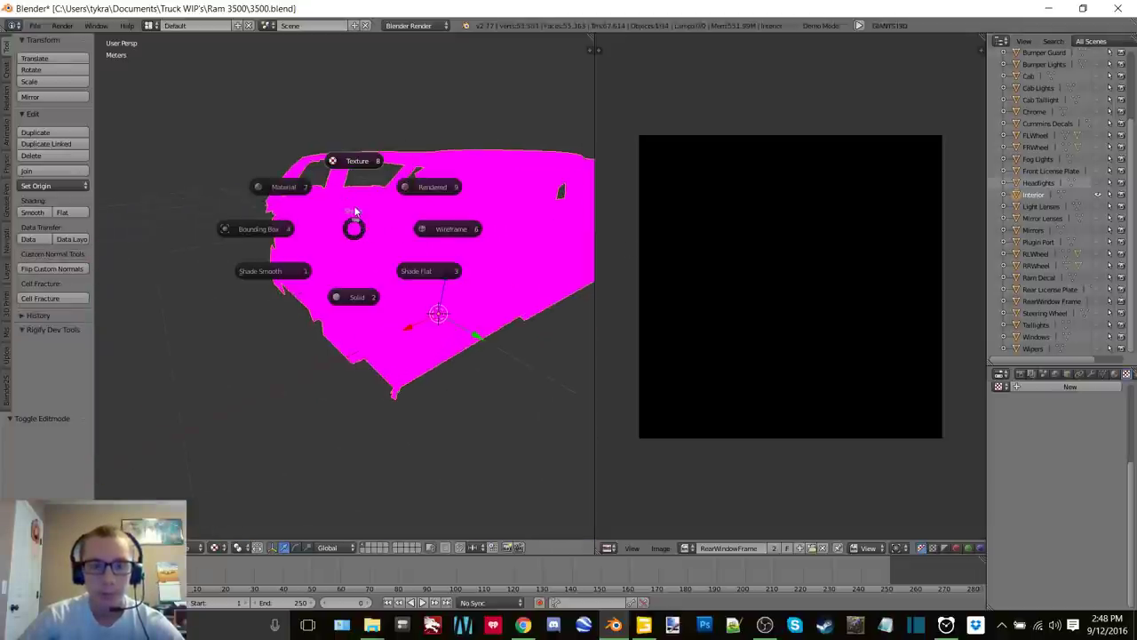
pyautogui.click(346, 162)
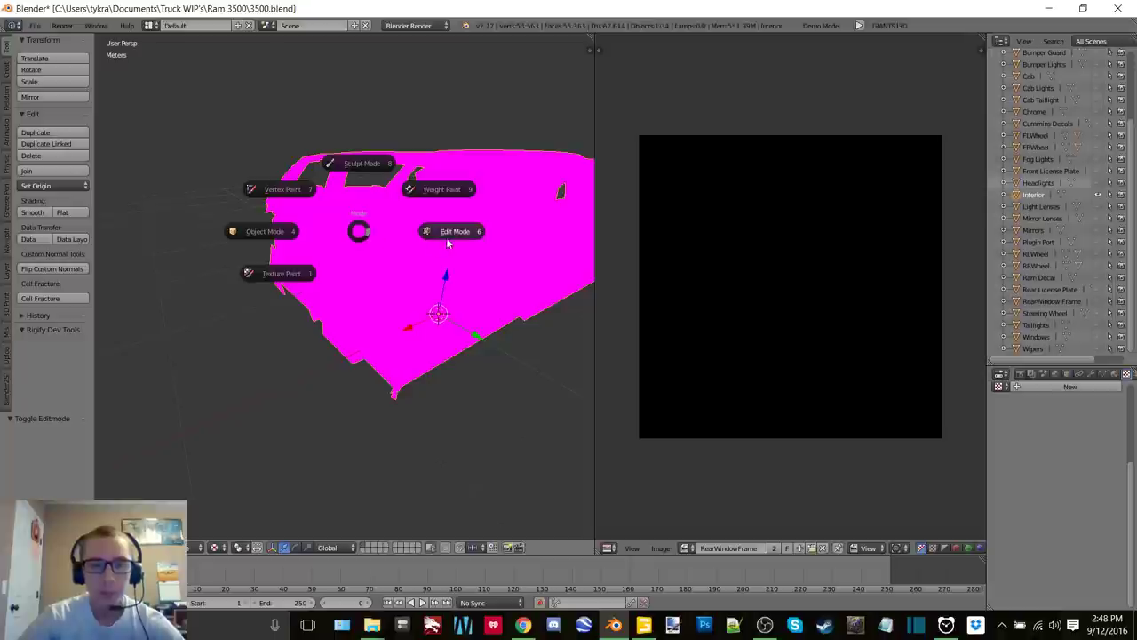
# Switch the Interior to solid shading in Edit Mode and remove doubles from its entire mesh
pyautogui.click(452, 234)
pyautogui.press('a')
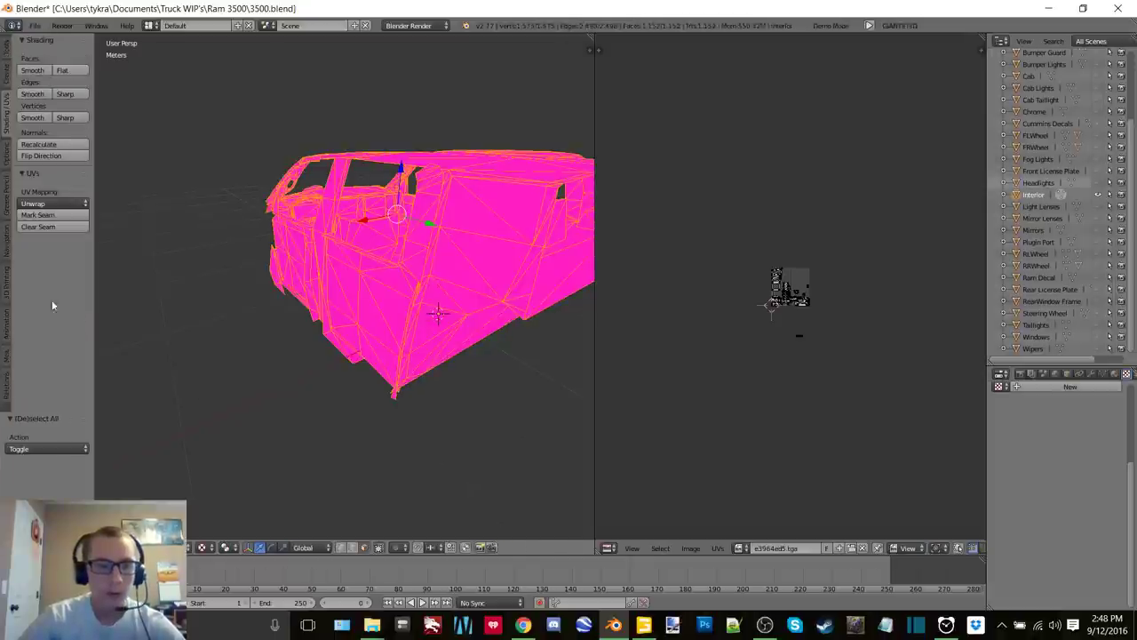
pyautogui.press('z')
pyautogui.click(334, 363)
pyautogui.moveTo(318, 350); pyautogui.dragTo(339, 317, button='middle')
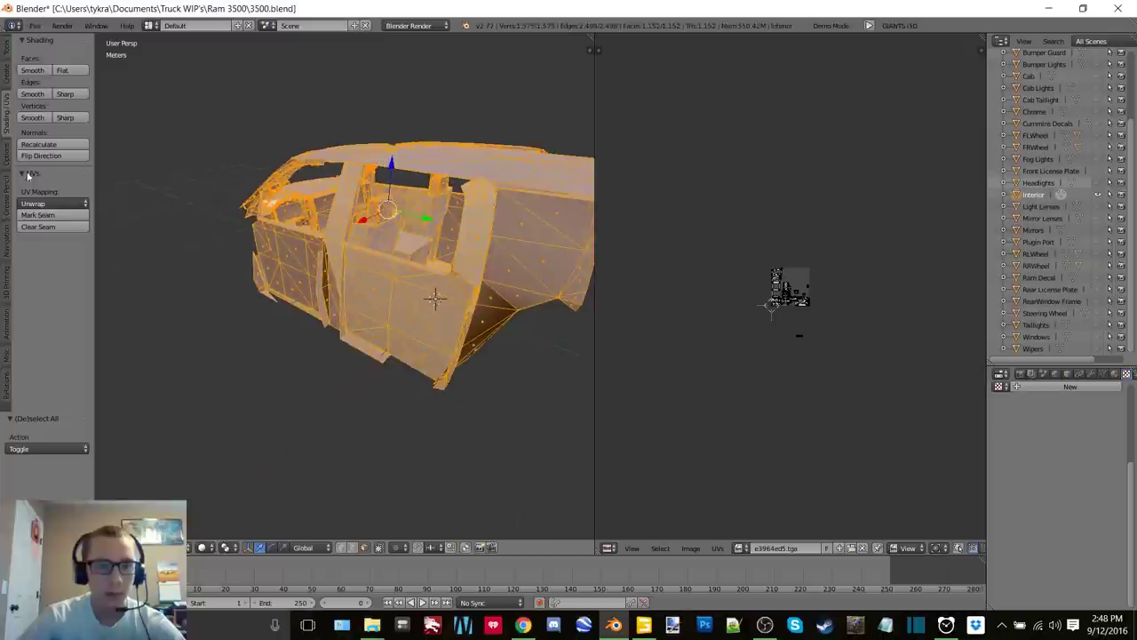
pyautogui.click(8, 52)
pyautogui.click(52, 407)
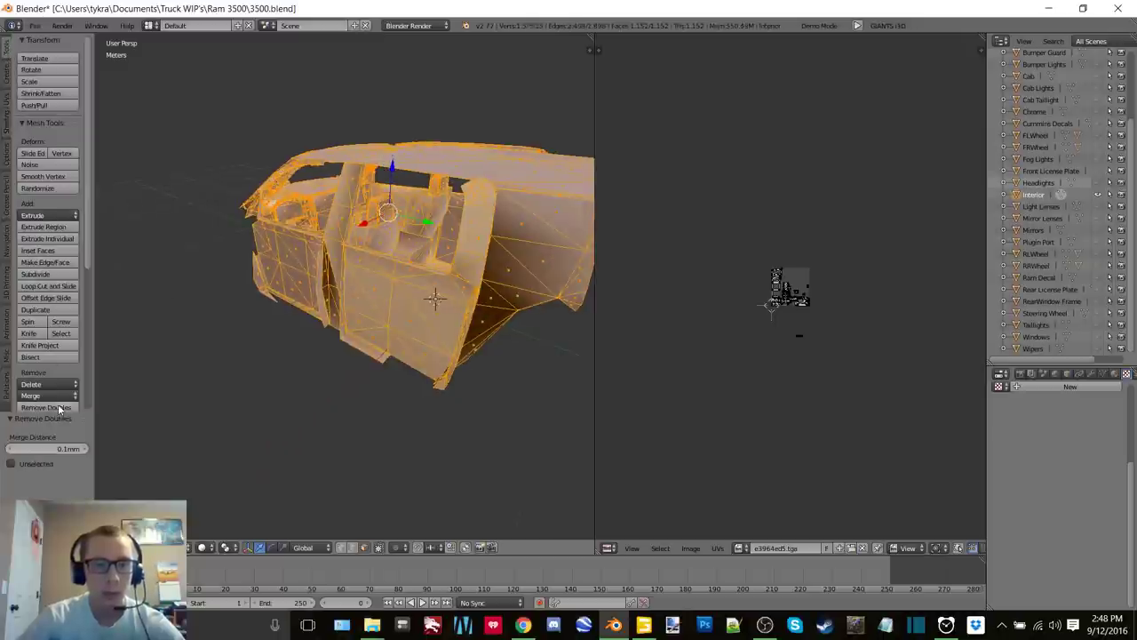
# Recalculate the normals of the entire Interior mesh and return to Object Mode
pyautogui.click(6, 124)
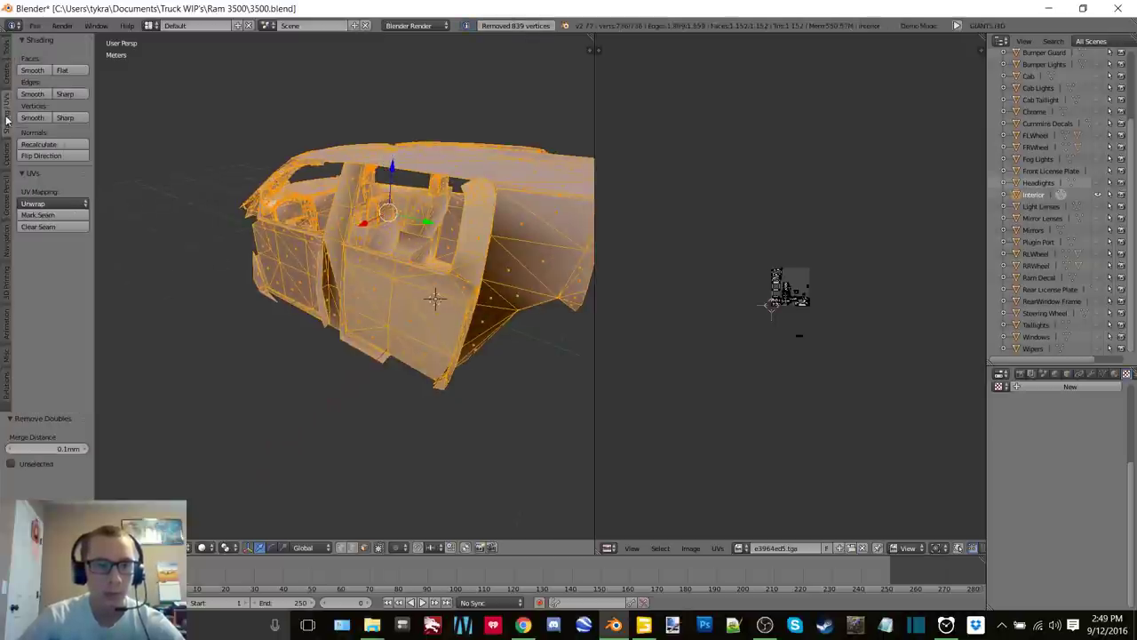
pyautogui.click(38, 144)
pyautogui.press('Tab')
pyautogui.click(215, 186)
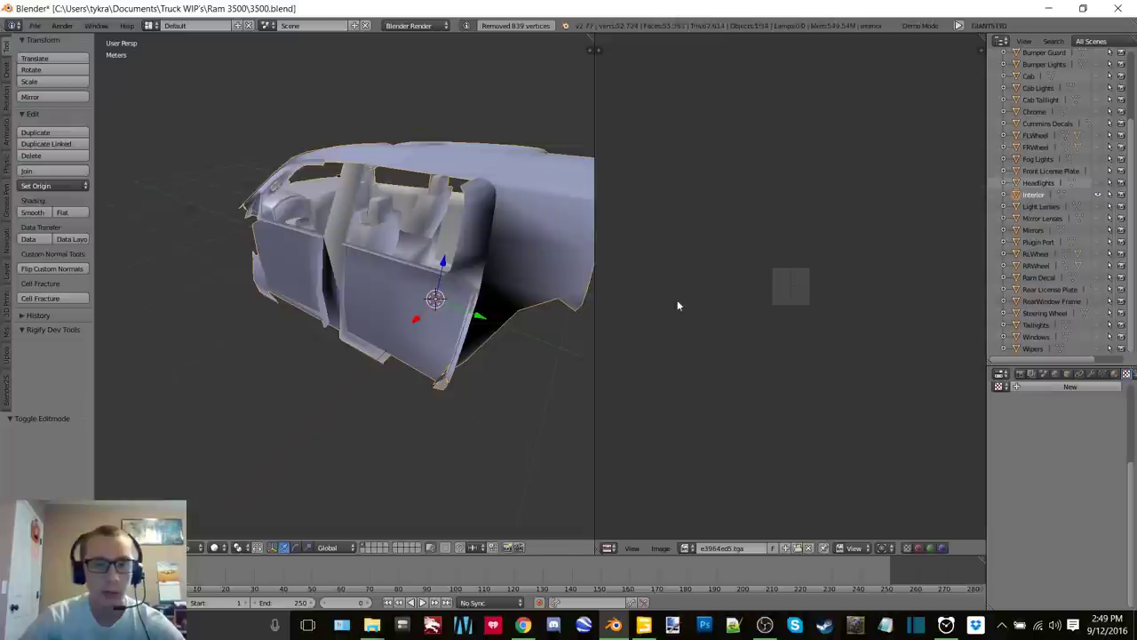
# Add and apply a Solidify modifier with 1 cm thickness to the Interior, followed by an Edge Split modifier
pyautogui.click(1092, 374)
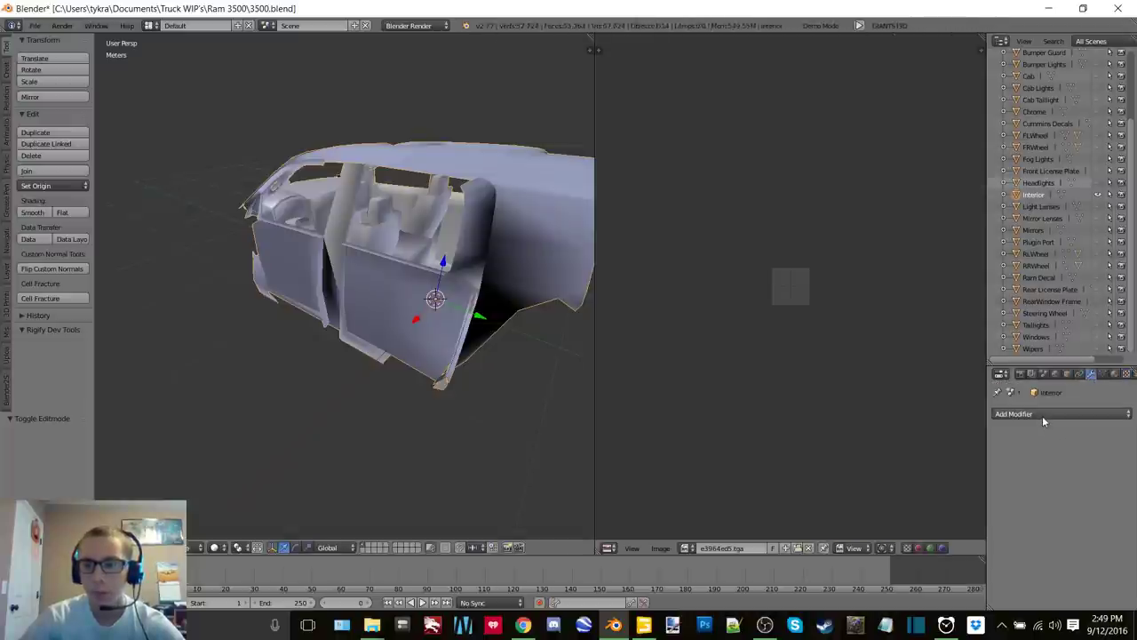
pyautogui.click(1042, 416)
pyautogui.click(895, 365)
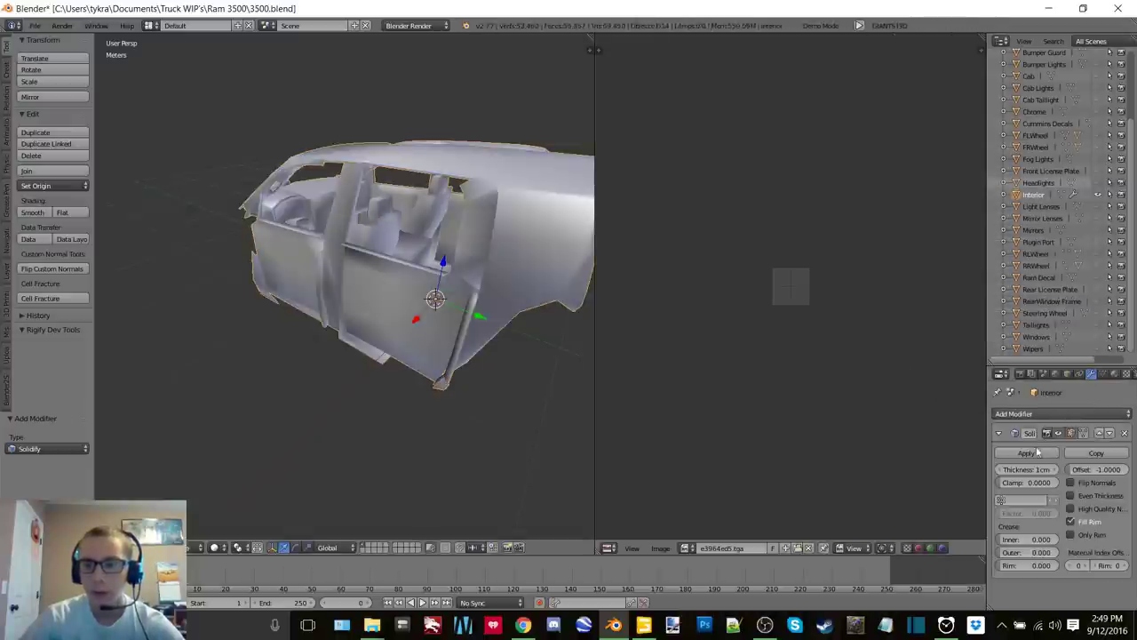
pyautogui.click(1027, 452)
pyautogui.click(1047, 414)
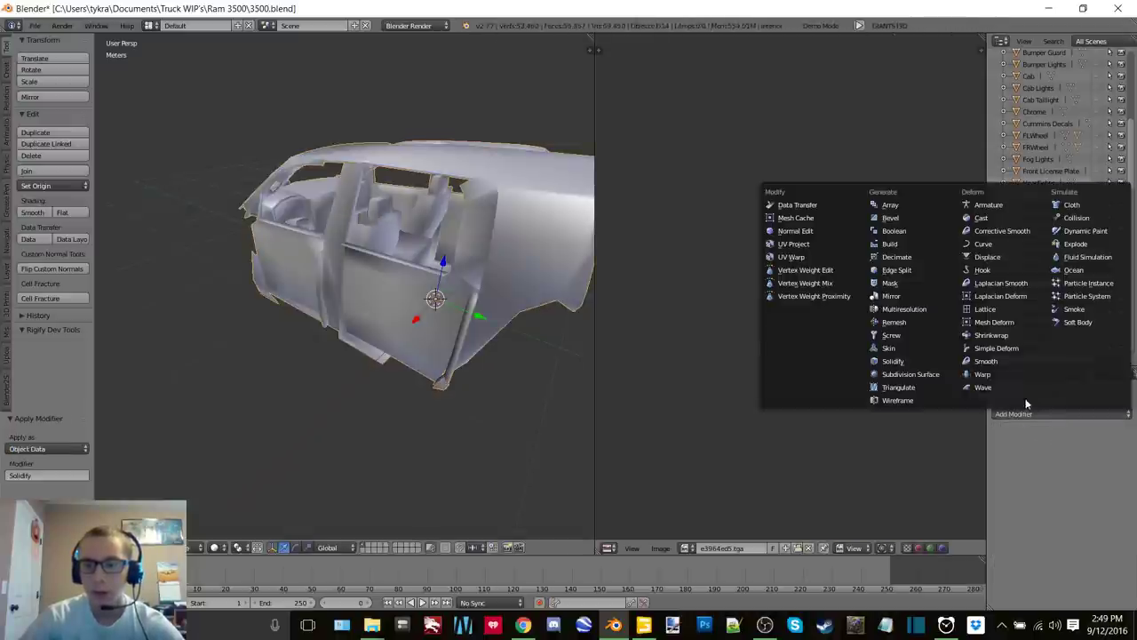
pyautogui.click(897, 271)
pyautogui.click(1027, 453)
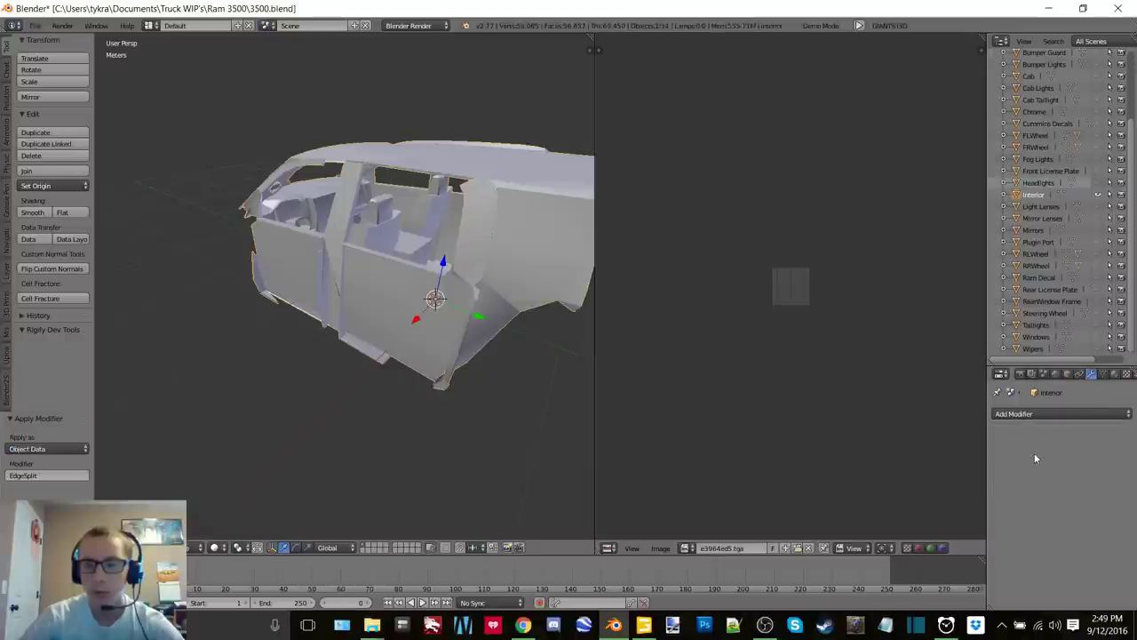
# Assign Interior.dds from the Textures folder to the whole Interior mesh in Edit Mode and show it with textured shading
pyautogui.press('Tab')
pyautogui.click(433, 252)
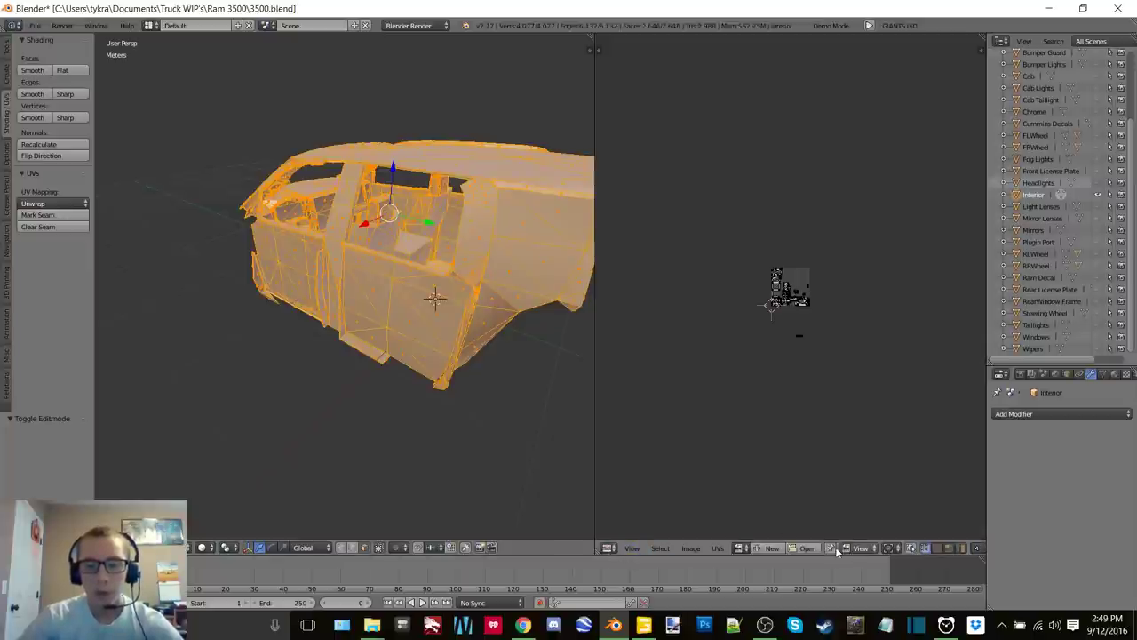
pyautogui.click(851, 548)
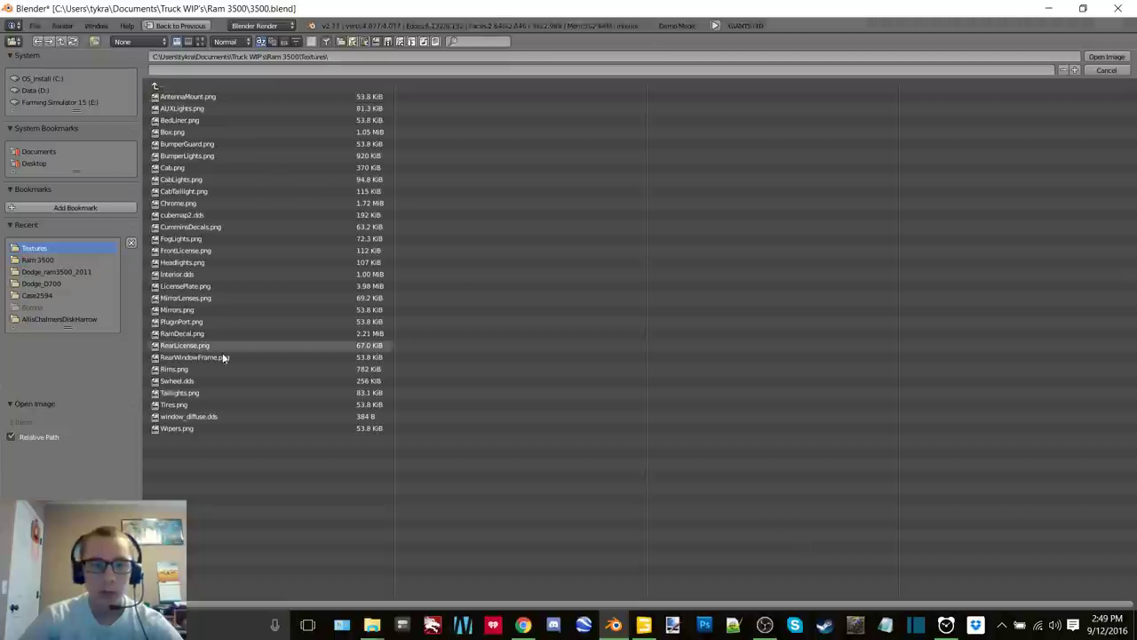
pyautogui.doubleClick(203, 272)
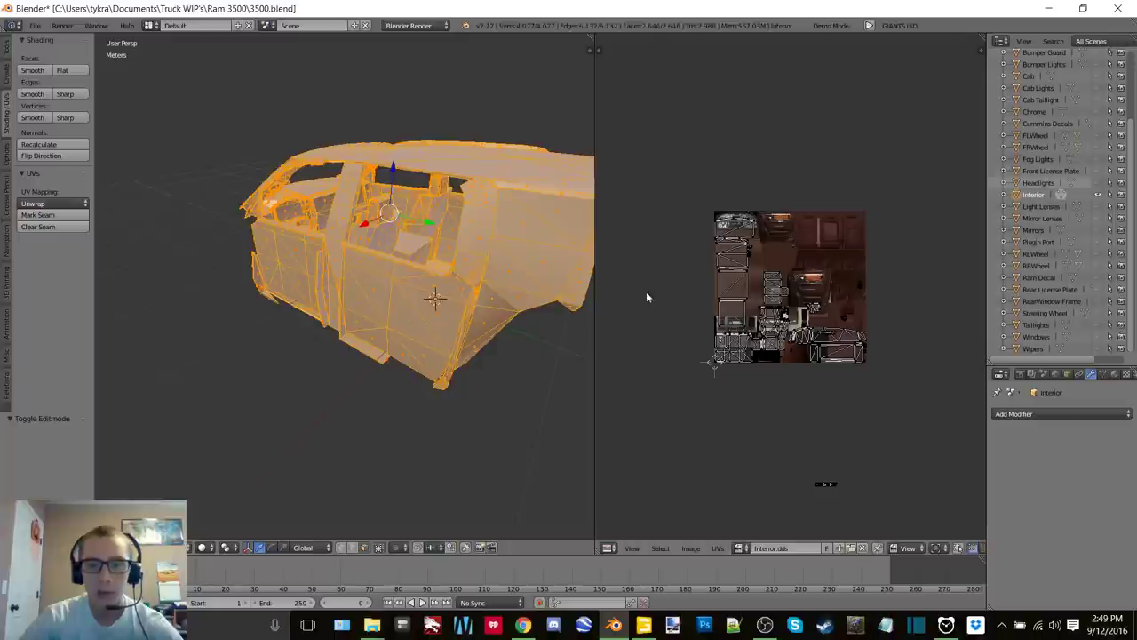
pyautogui.scroll(3, 430, 247)
pyautogui.moveTo(430, 248); pyautogui.dragTo(372, 228, button='middle')
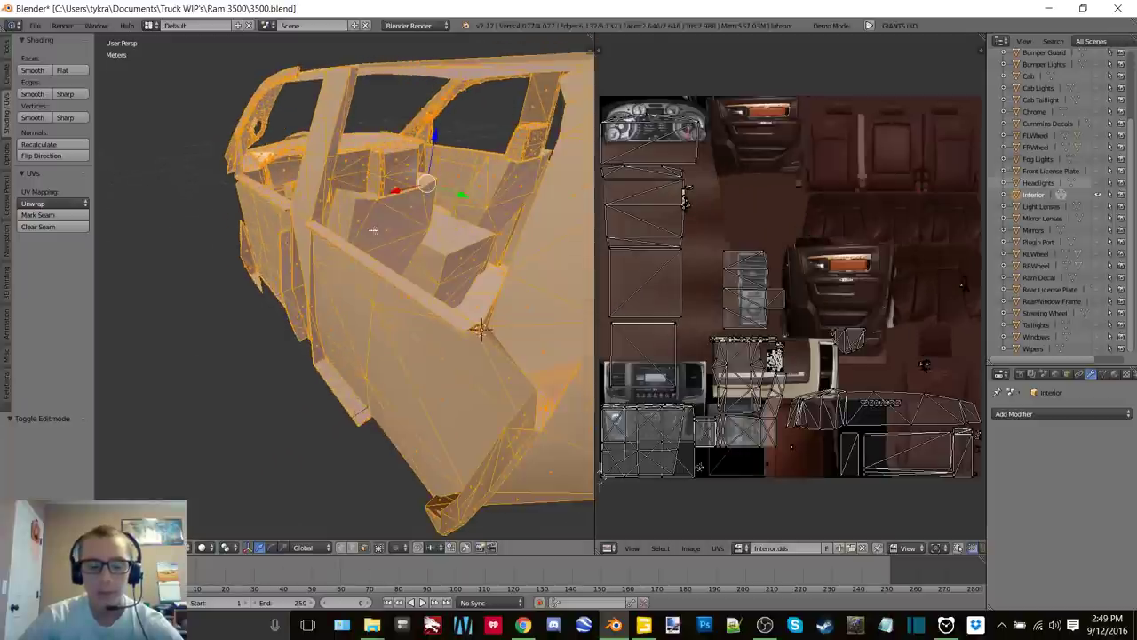
pyautogui.press('z')
pyautogui.click(375, 169)
pyautogui.moveTo(303, 176); pyautogui.dragTo(345, 211, button='middle')
pyautogui.scroll(3, 407, 189)
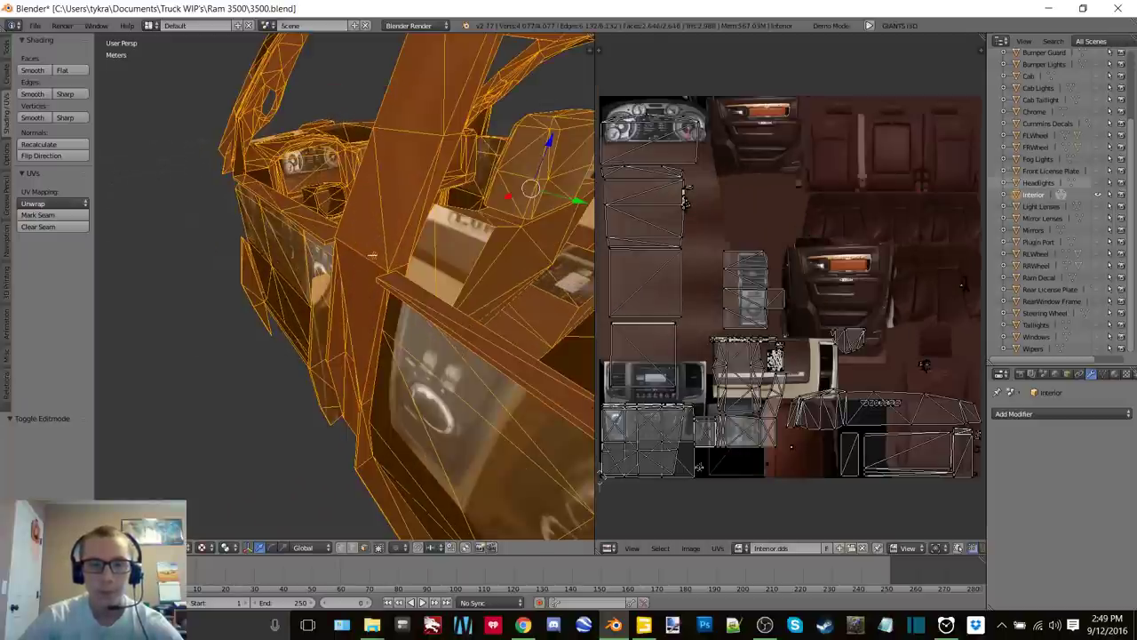
# Unwrap the two triangular faces forming the top of the centre console between the front seats
pyautogui.moveTo(407, 189); pyautogui.dragTo(293, 267, button='middle')
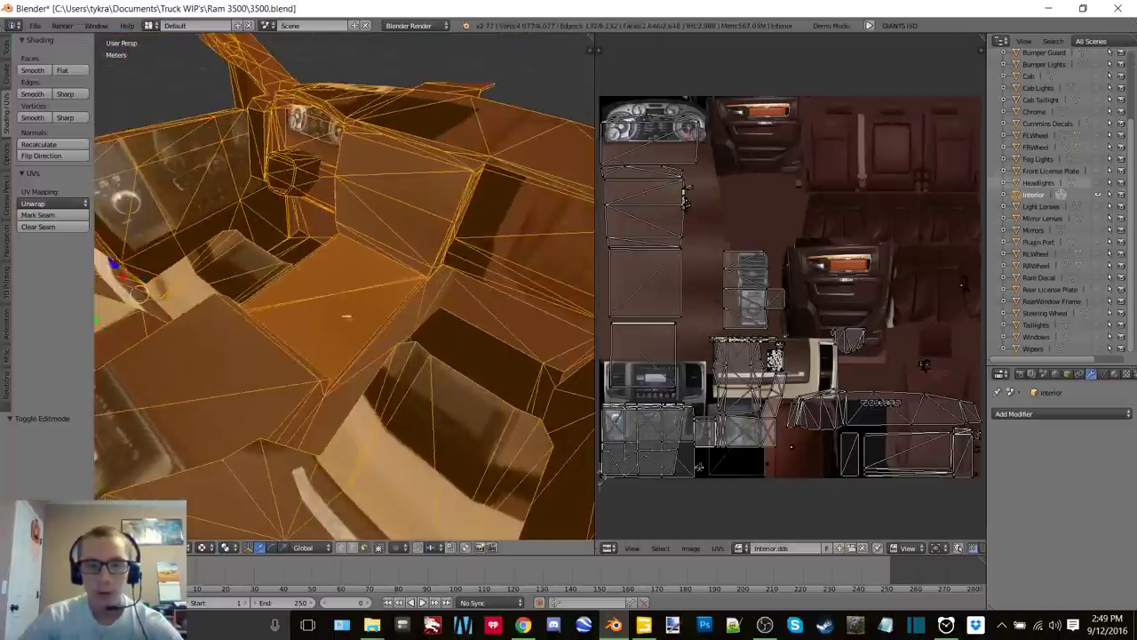
pyautogui.rightClick(346, 314)
pyautogui.keyDown('shift'); pyautogui.rightClick(332, 280); pyautogui.keyUp('shift')
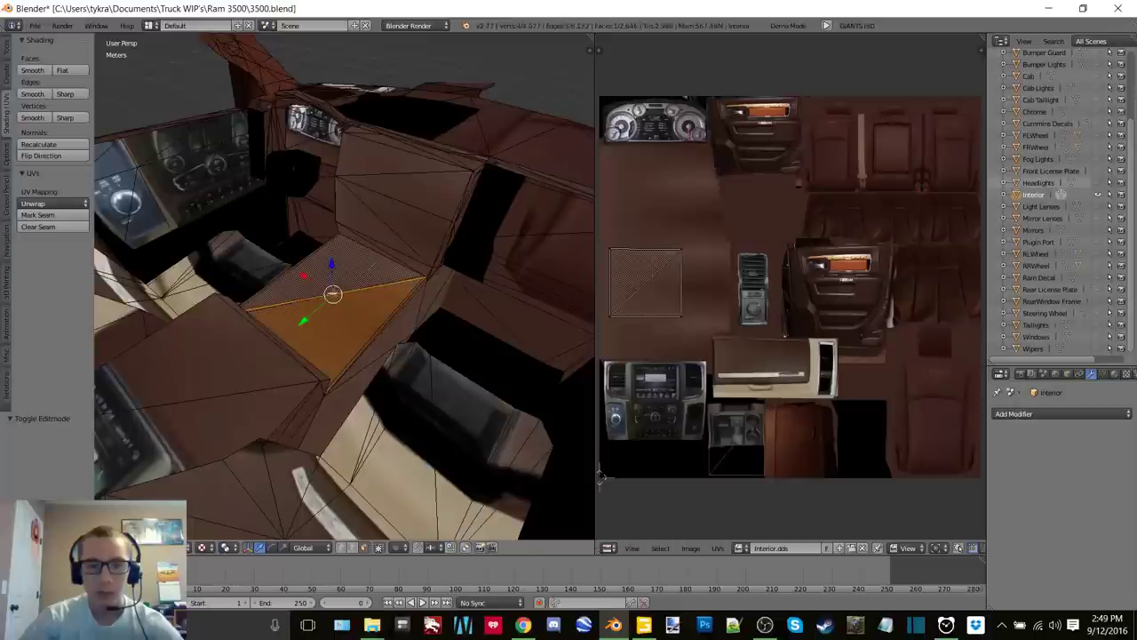
pyautogui.press('u')
pyautogui.click(382, 287)
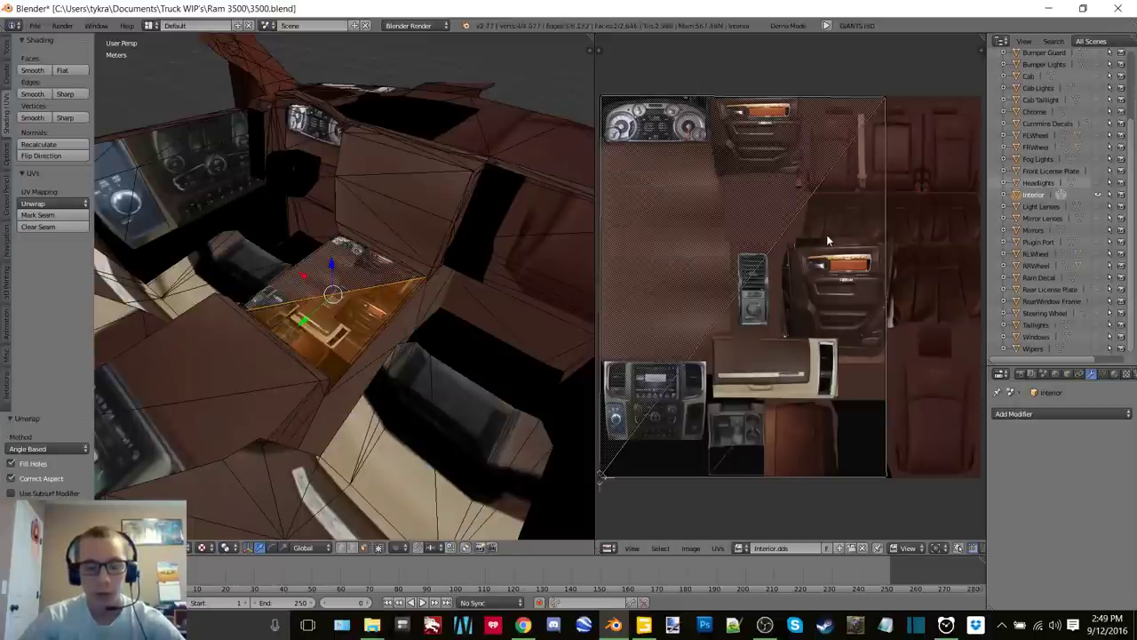
# Fit the console faces' UVs onto the cup-holder image by scaling them to about 0.148, moving them and rotating them about 90 degrees
pyautogui.press('a')
pyautogui.press('s')
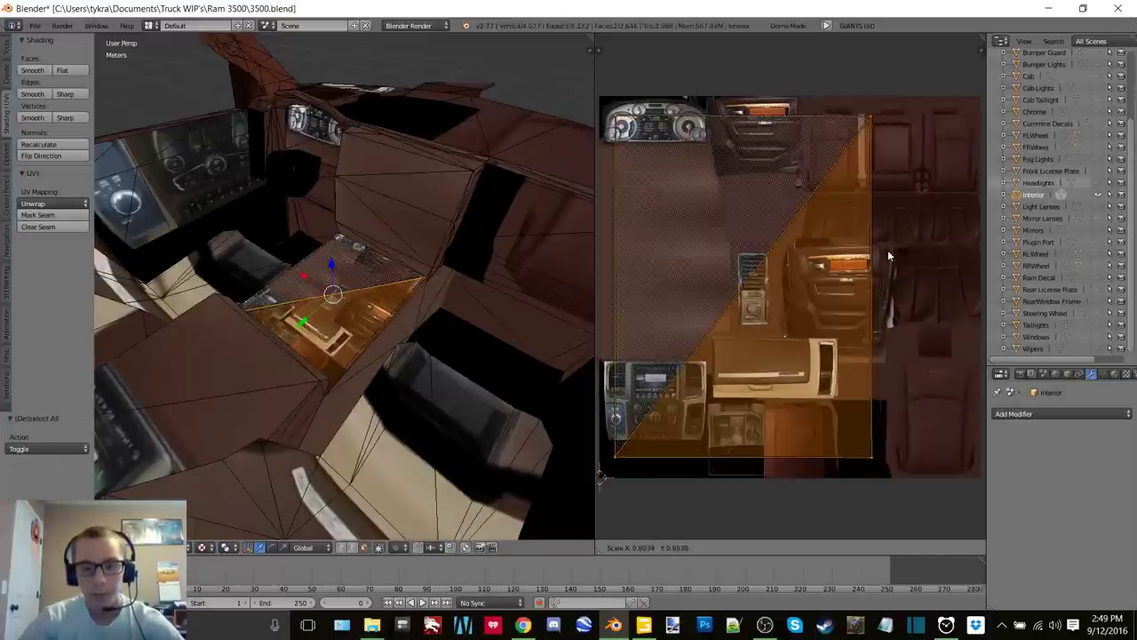
pyautogui.click(756, 268)
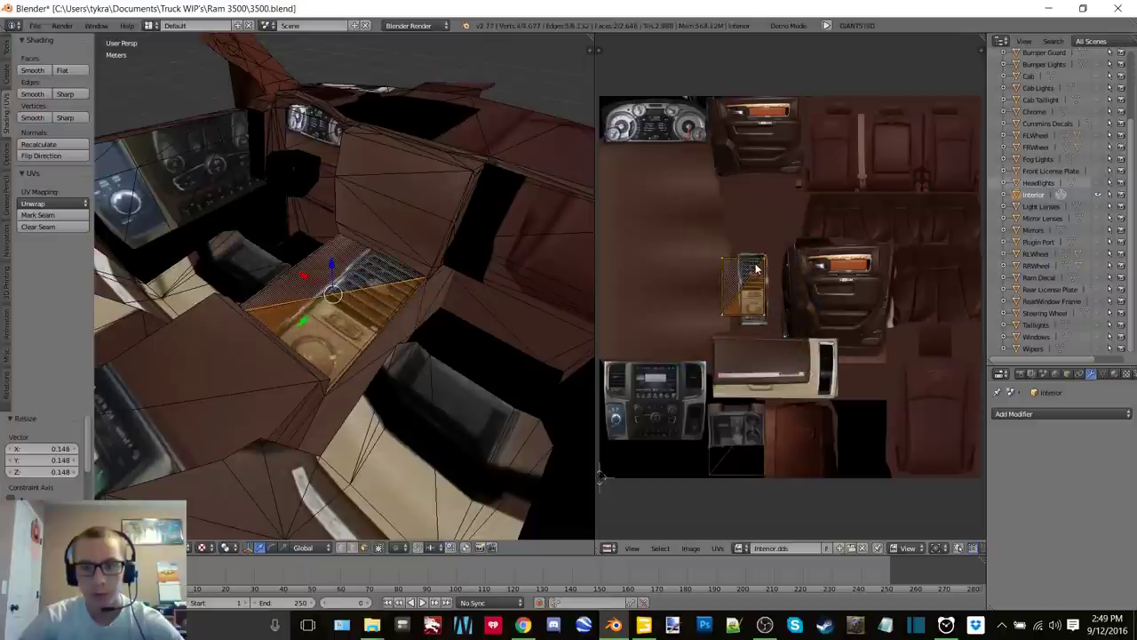
pyautogui.press('g')
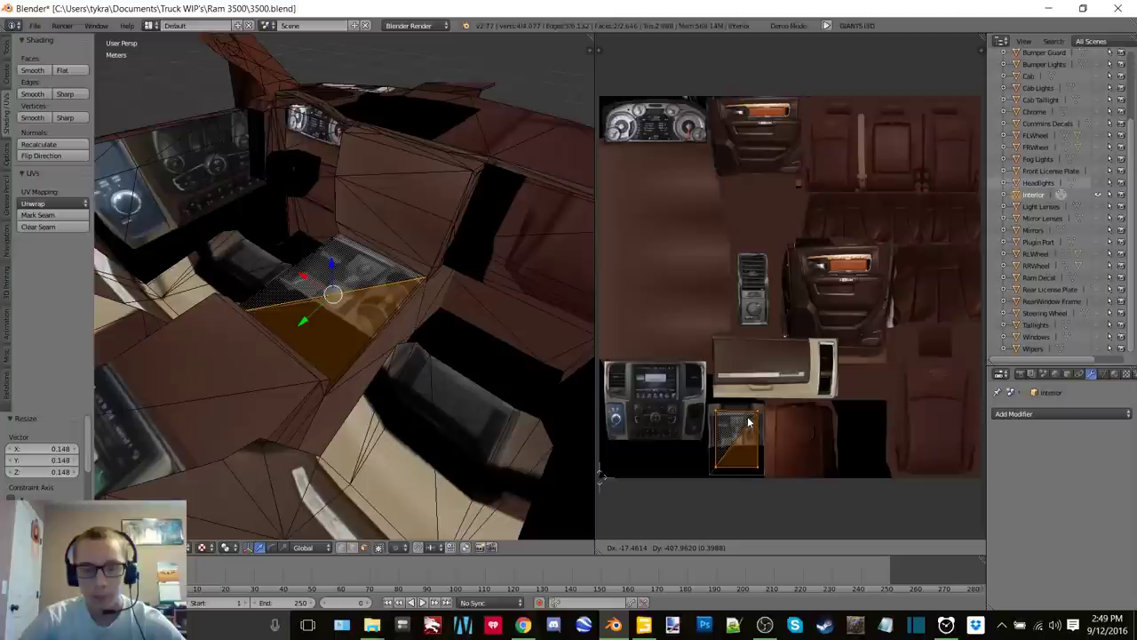
pyautogui.click(755, 413)
pyautogui.press('r')
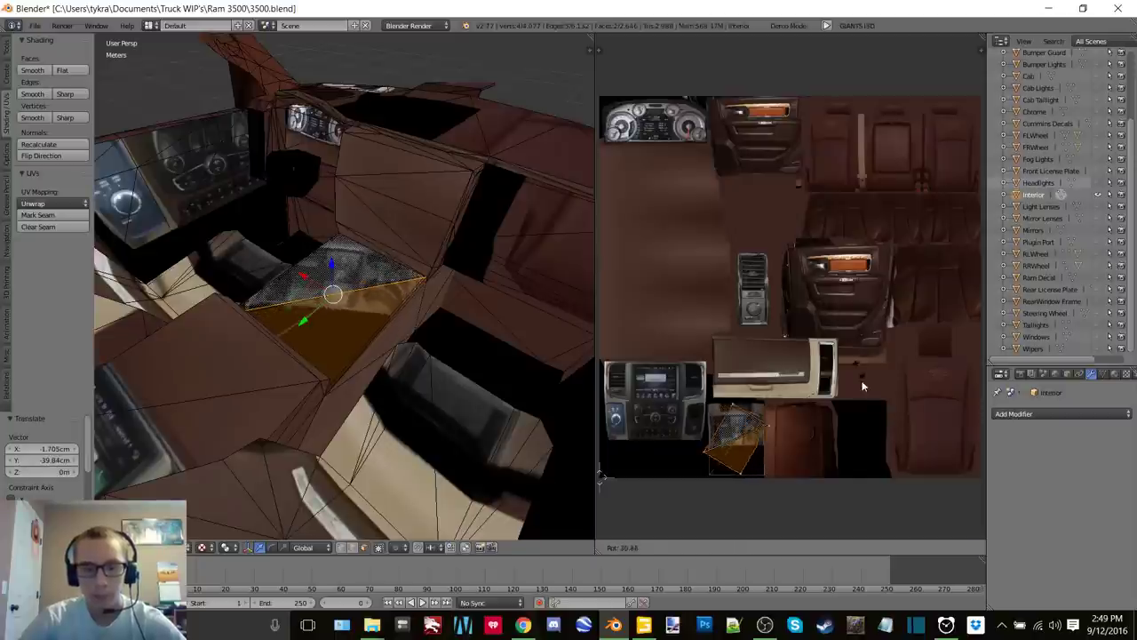
pyautogui.click(831, 490)
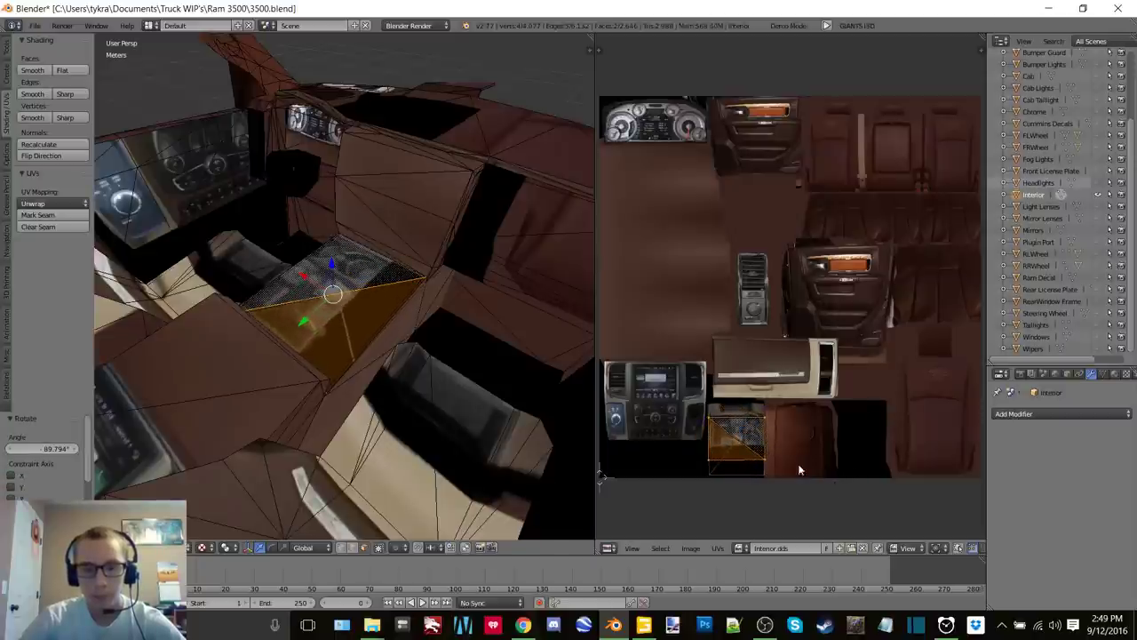
# Shift the console UV island so its upper edge meets the top of the cup-holder console image
pyautogui.scroll(5, 789, 460)
pyautogui.moveTo(722, 395); pyautogui.dragTo(743, 285, button='middle')
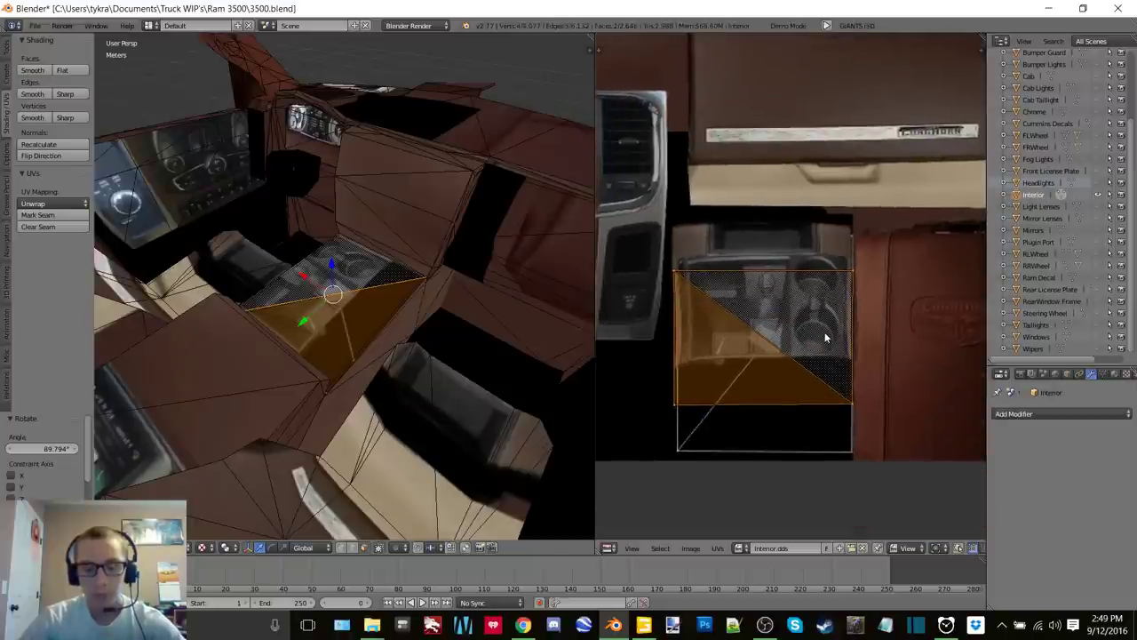
pyautogui.press('g')
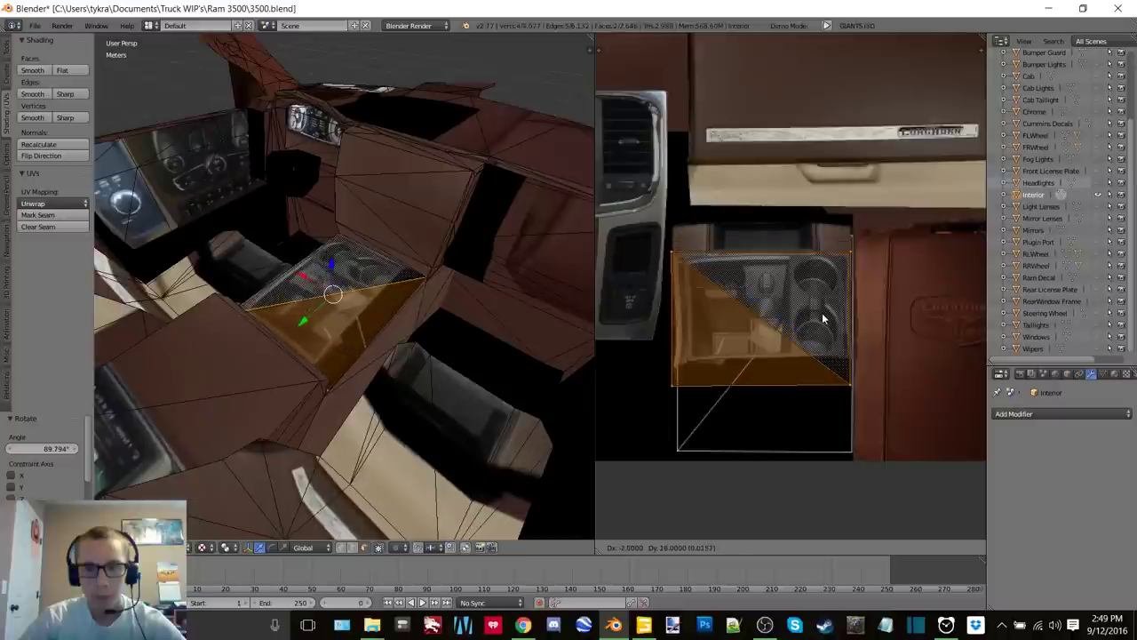
pyautogui.click(824, 281)
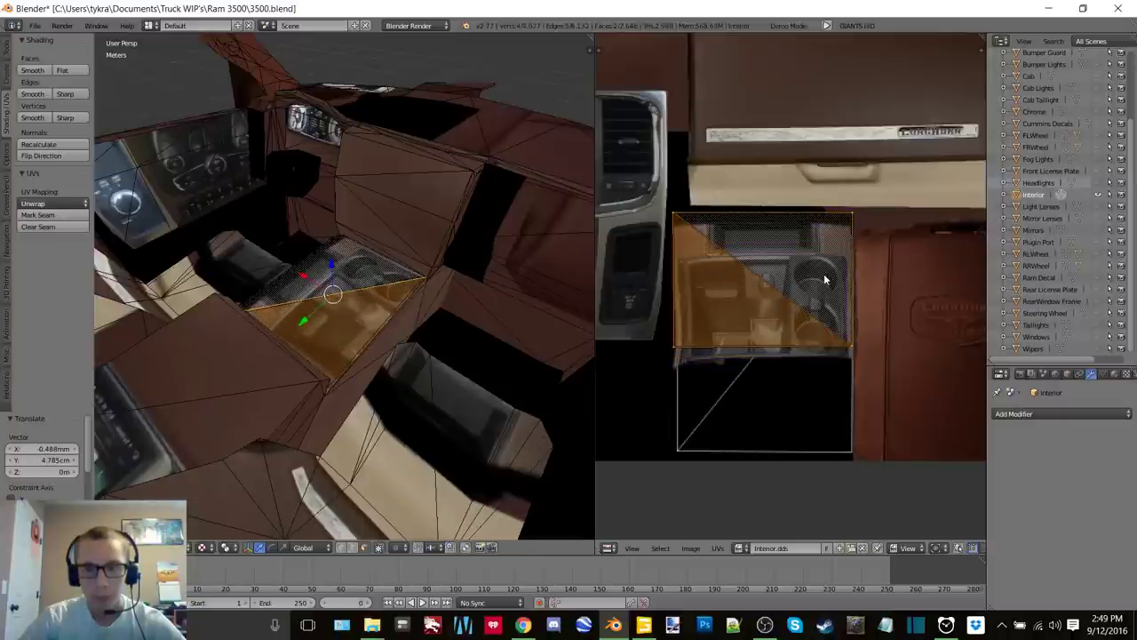
# Stretch the console UV island's lower edge down to the bottom of the black area and align its lower-left corner
pyautogui.rightClick(850, 345)
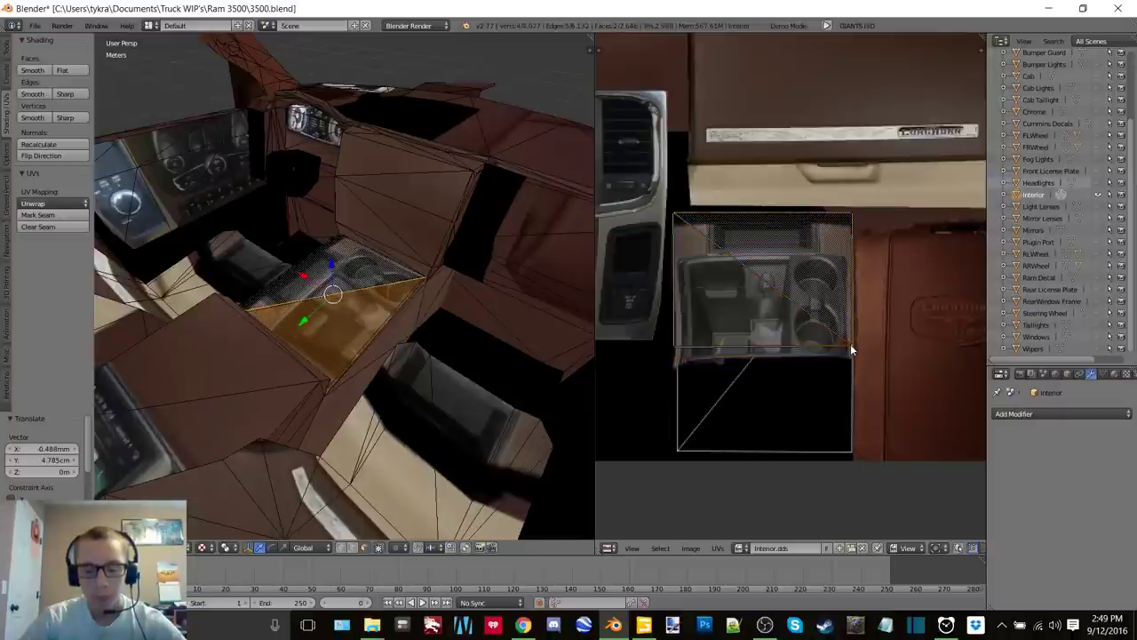
pyautogui.keyDown('shift'); pyautogui.rightClick(676, 347); pyautogui.keyUp('shift')
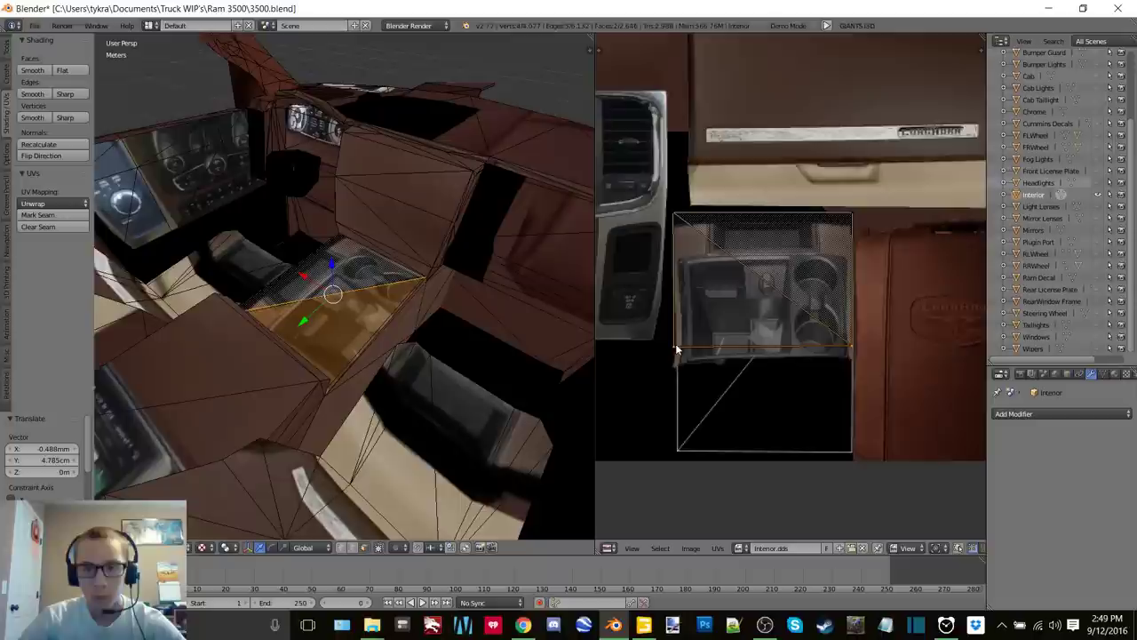
pyautogui.press('g')
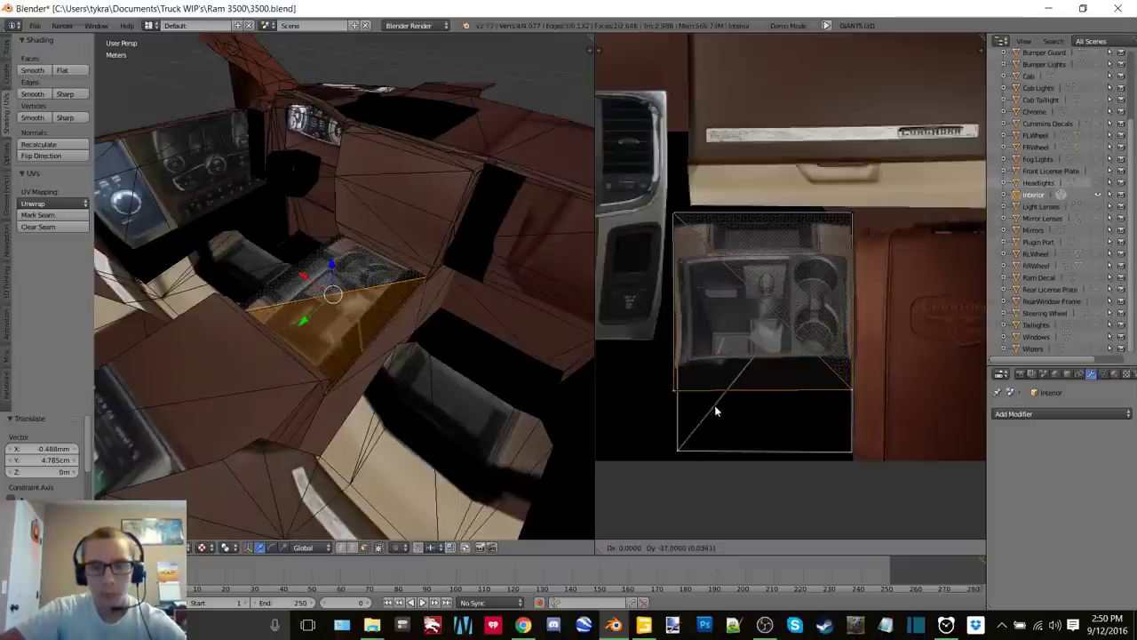
pyautogui.click(716, 472)
pyautogui.rightClick(675, 452)
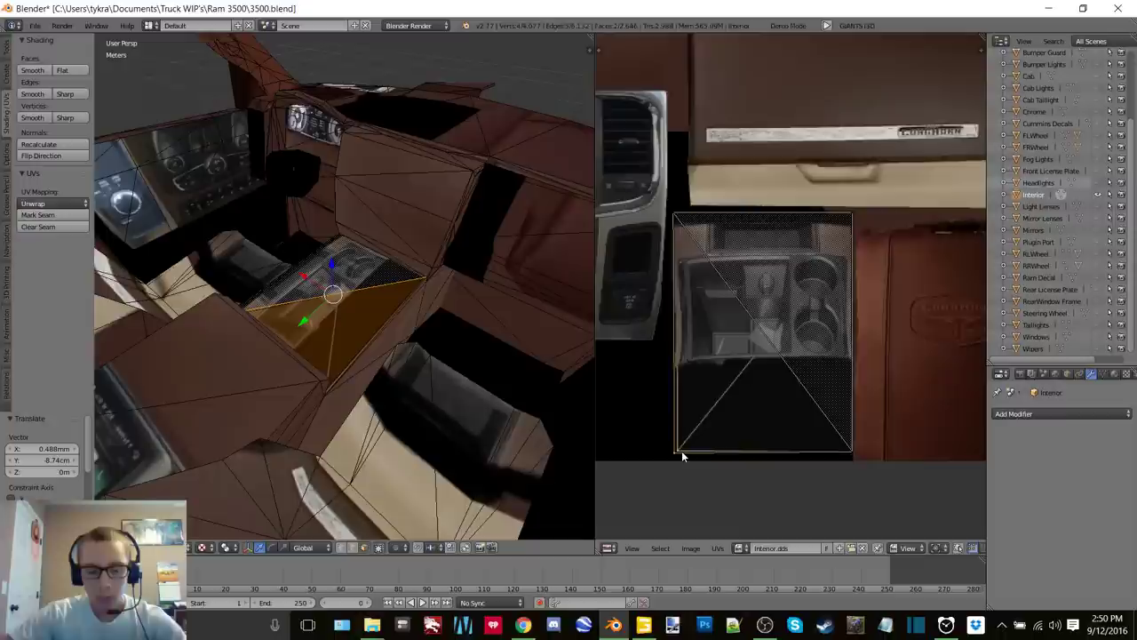
pyautogui.press('g')
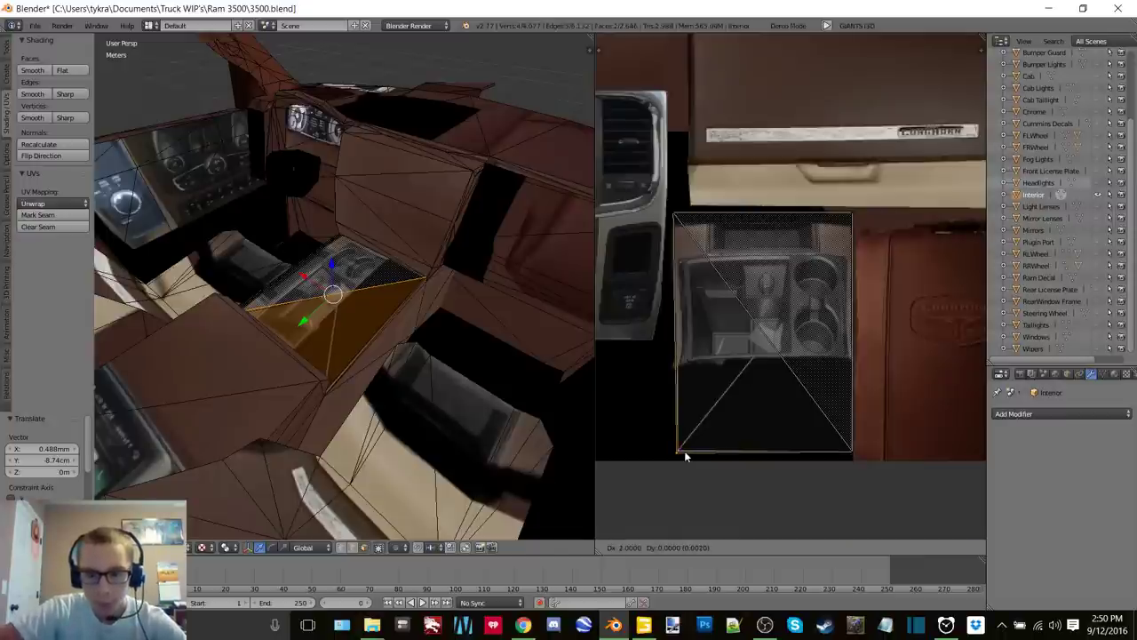
pyautogui.click(686, 454)
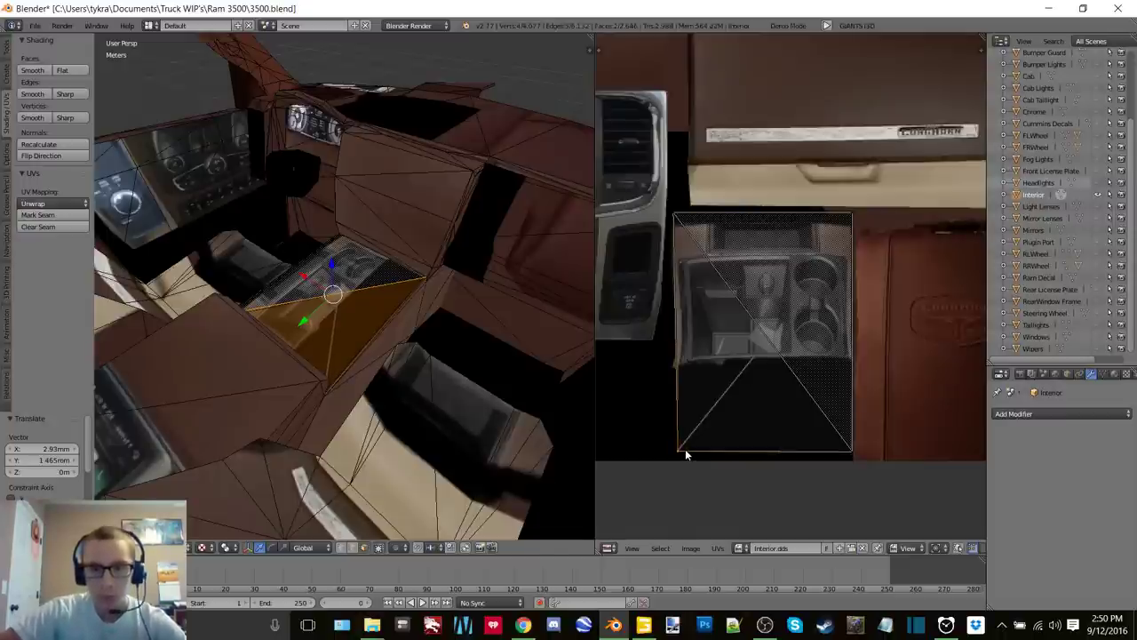
# Try to rescale and rotate the console faces' UVs over the cup-holder image
pyautogui.moveTo(318, 308); pyautogui.dragTo(378, 322, button='middle')
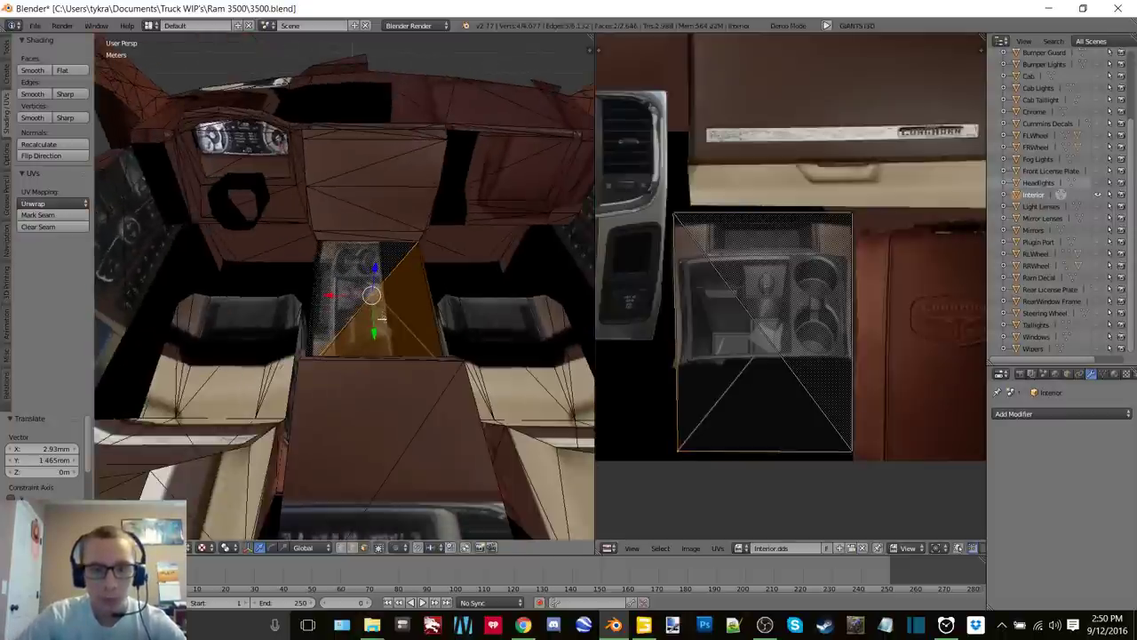
pyautogui.scroll(5, 378, 322)
pyautogui.scroll(-6, 416, 324)
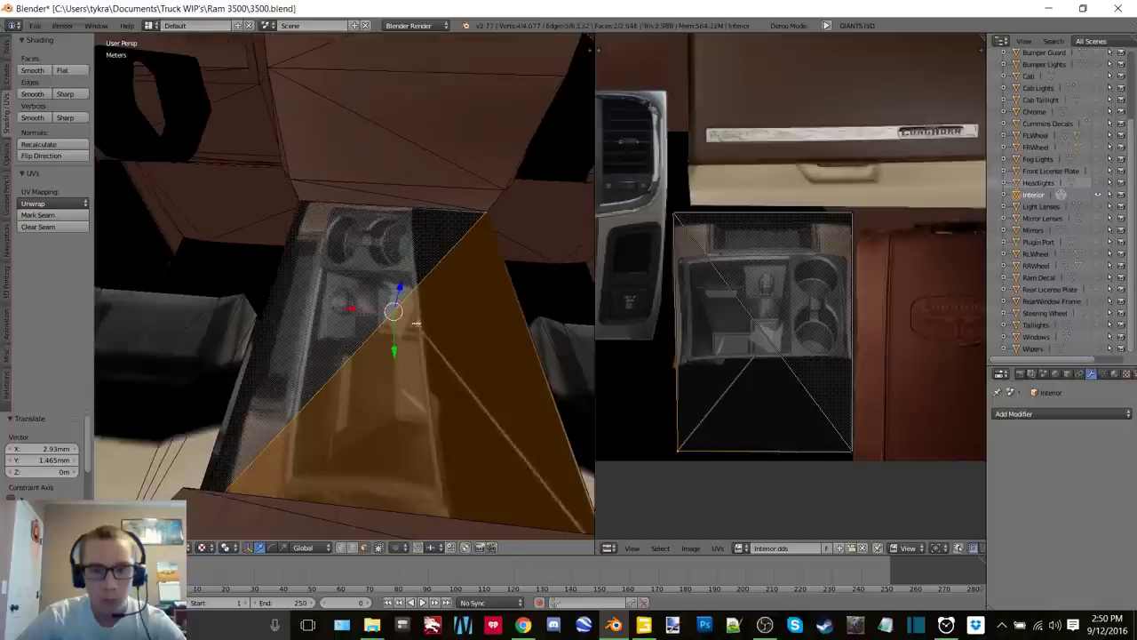
pyautogui.press('a')
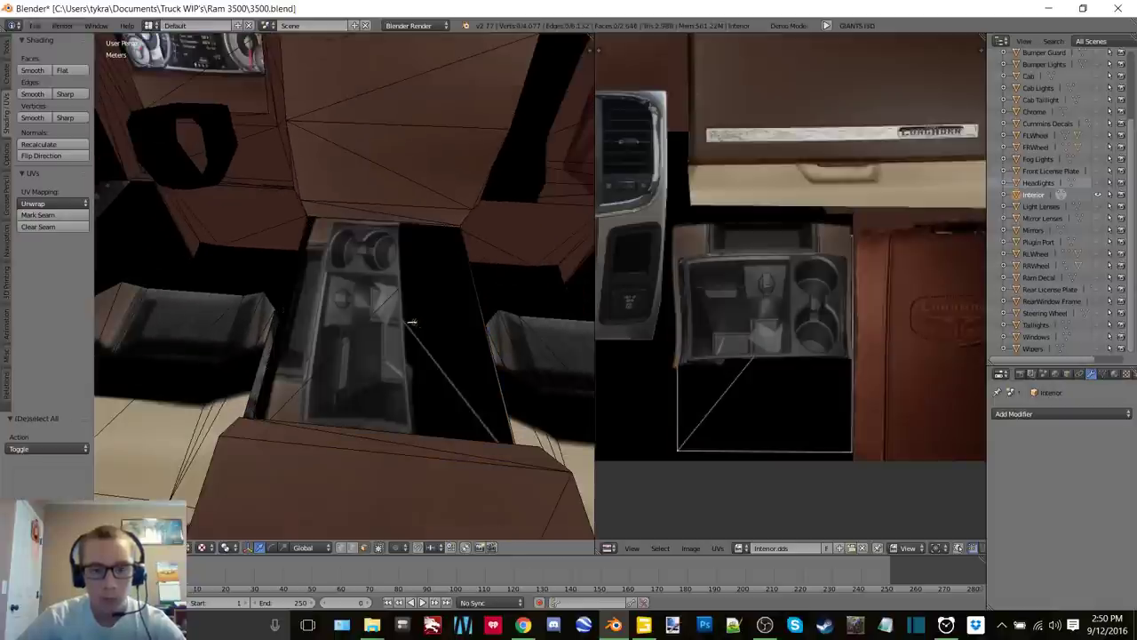
pyautogui.rightClick(412, 322)
pyautogui.press('s')
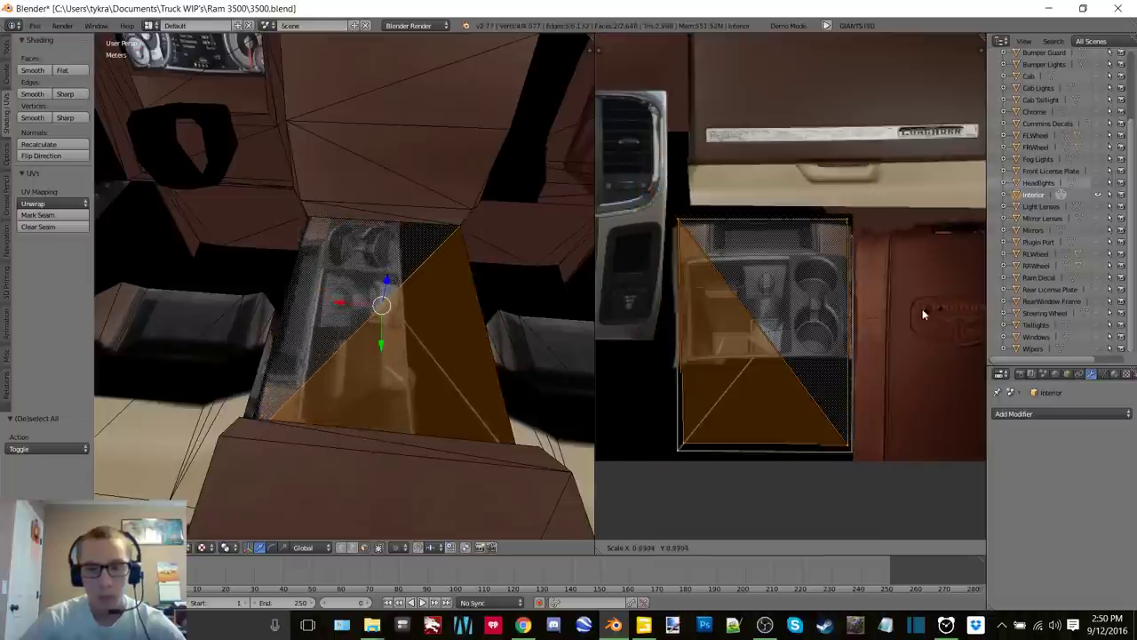
pyautogui.rightClick(894, 297)
pyautogui.press('r')
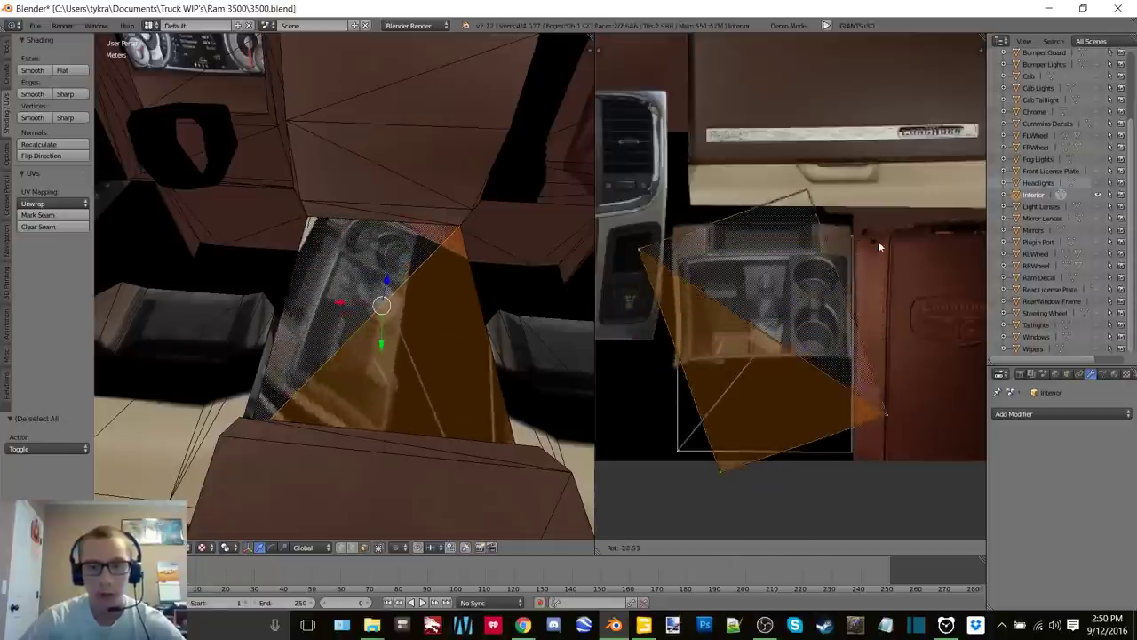
pyautogui.click(893, 267)
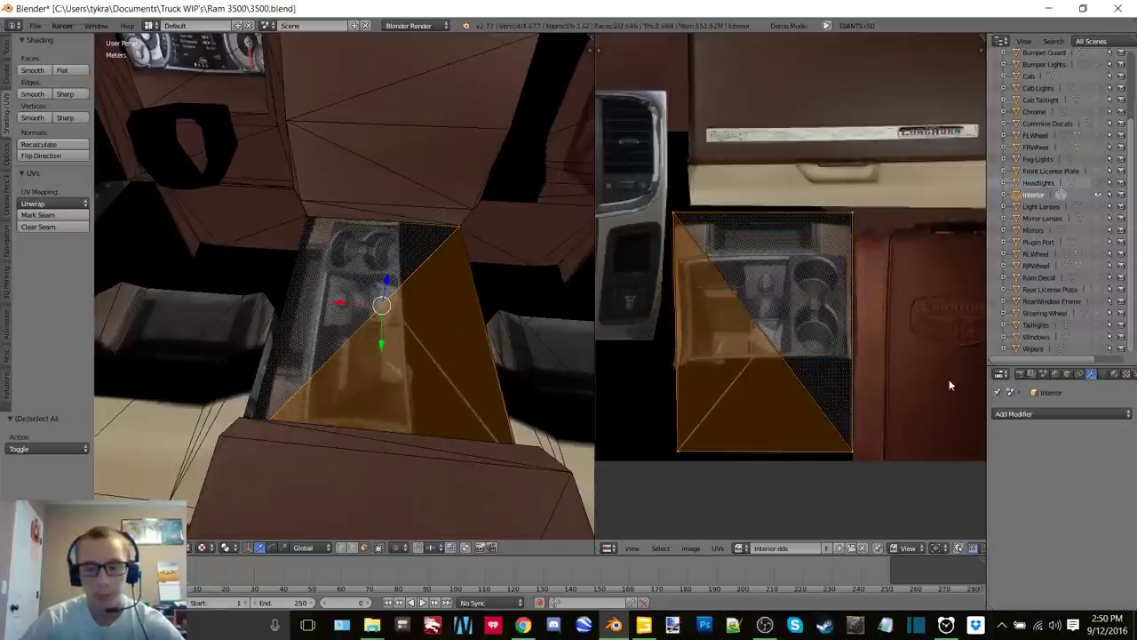
# Undo the latest operations on the centre console faces and their UVs
pyautogui.hotkey('ctrl', 'z')
pyautogui.hotkey('ctrl', 'z')
pyautogui.hotkey('ctrl', 'z')
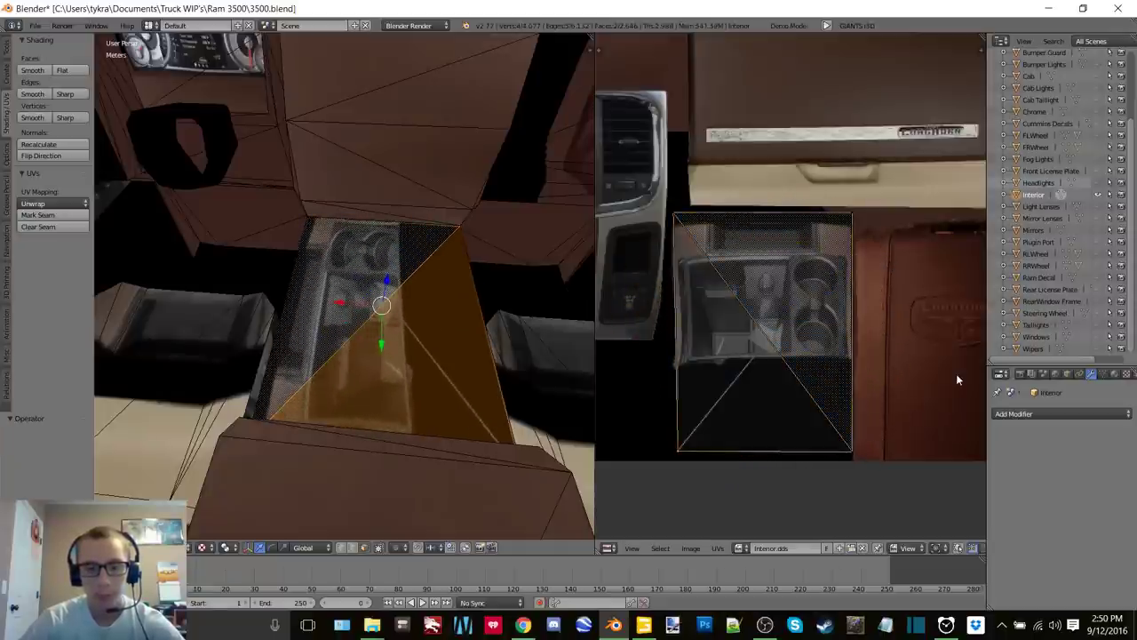
# Undo the last edits to the selected centre console faces' UVs
pyautogui.hotkey('ctrl', 'z')
pyautogui.hotkey('ctrl', 'z')
pyautogui.hotkey('ctrl', 'z')
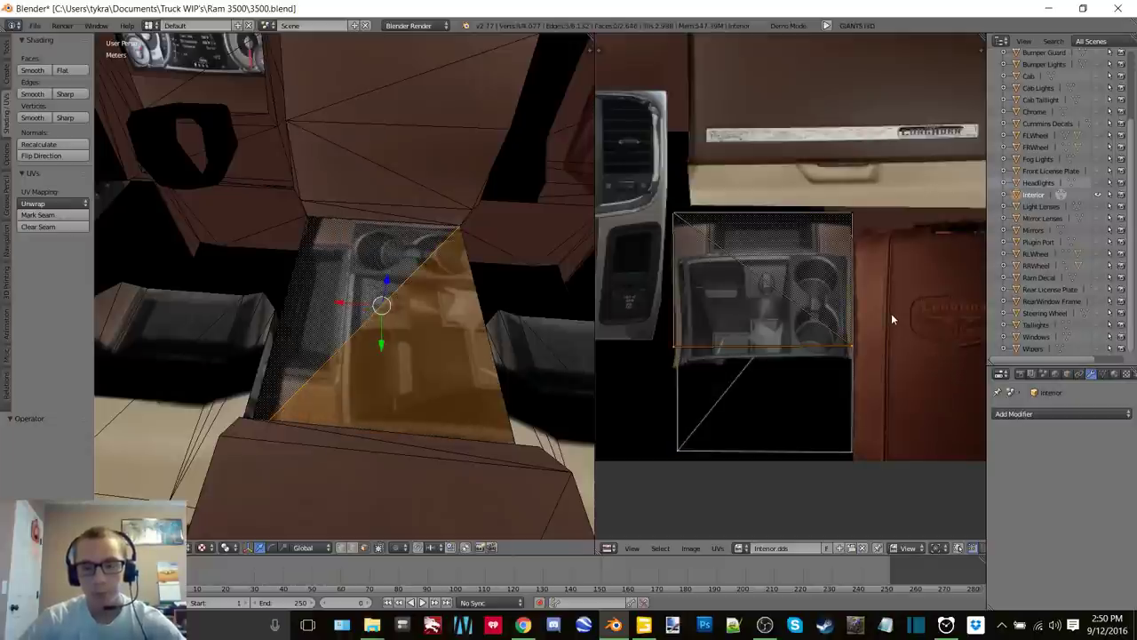
# Move the console UV island's lower edge down to the bottom of the cup-holder image and its upper edge down to the image's top
pyautogui.press('g')
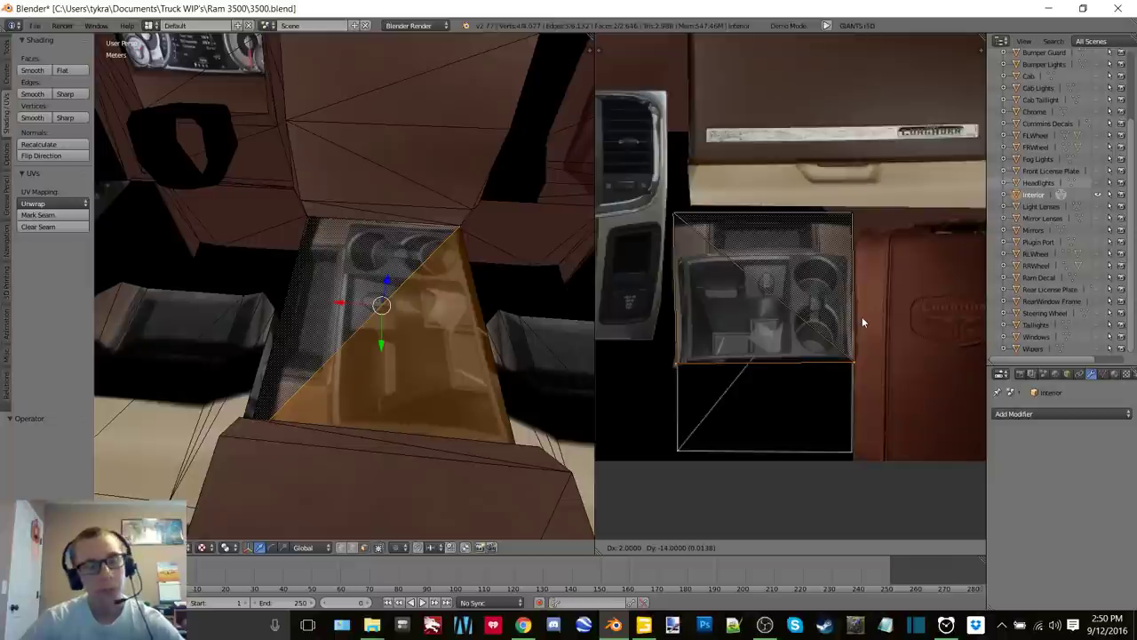
pyautogui.click(862, 323)
pyautogui.moveTo(444, 308)
pyautogui.mouseDown(button='middle')
pyautogui.moveTo(352, 354)
pyautogui.moveTo(457, 315)
pyautogui.mouseUp(button='middle')
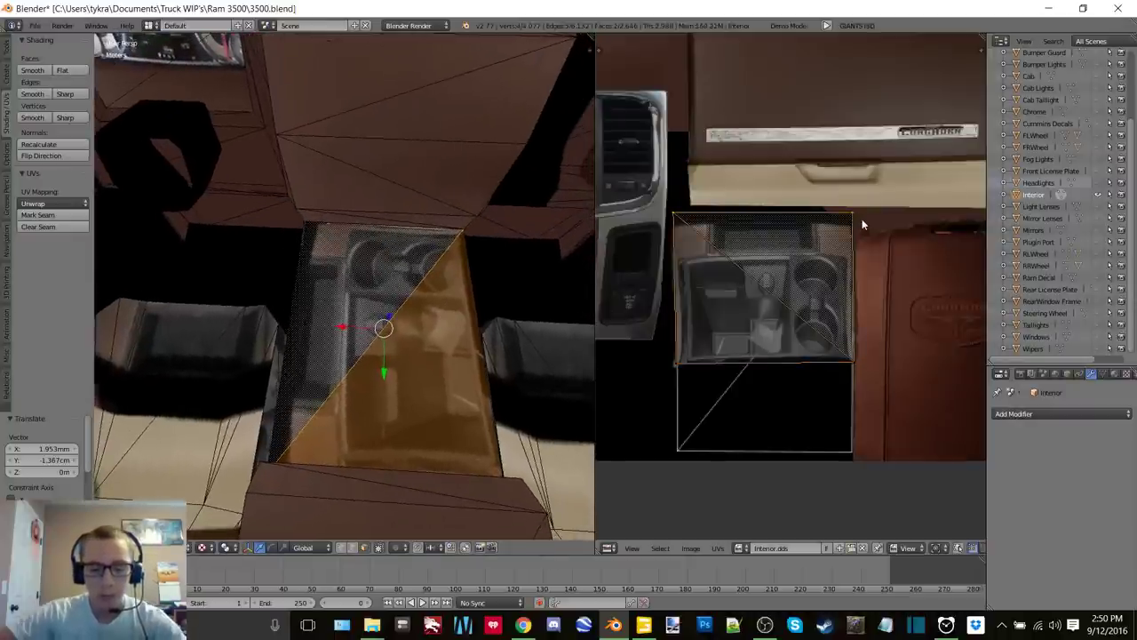
pyautogui.press('g')
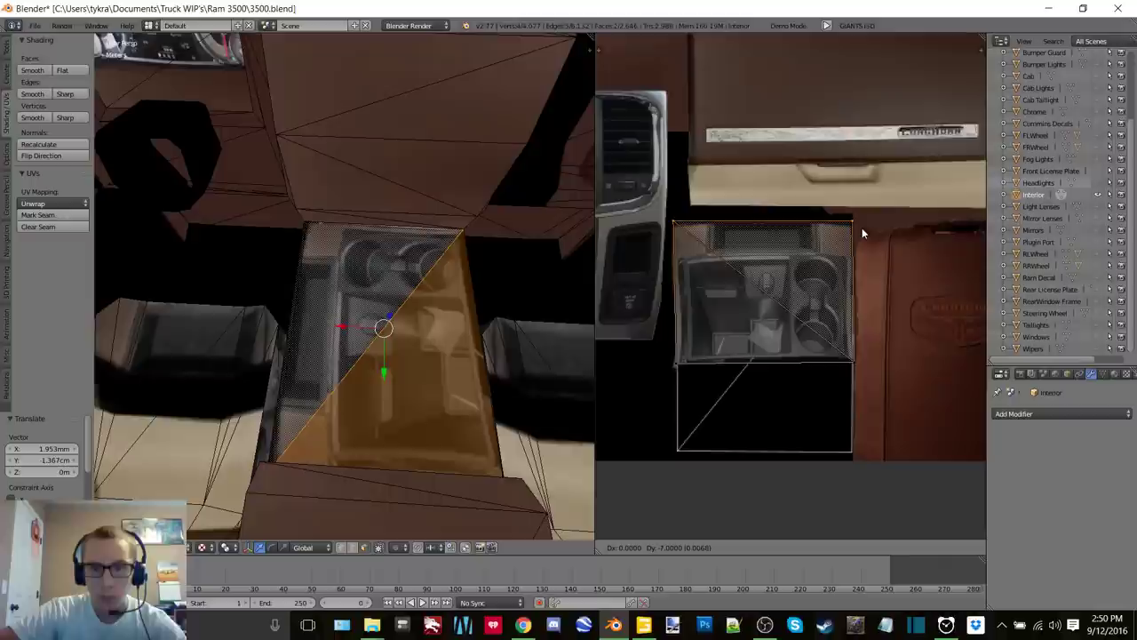
pyautogui.click(862, 228)
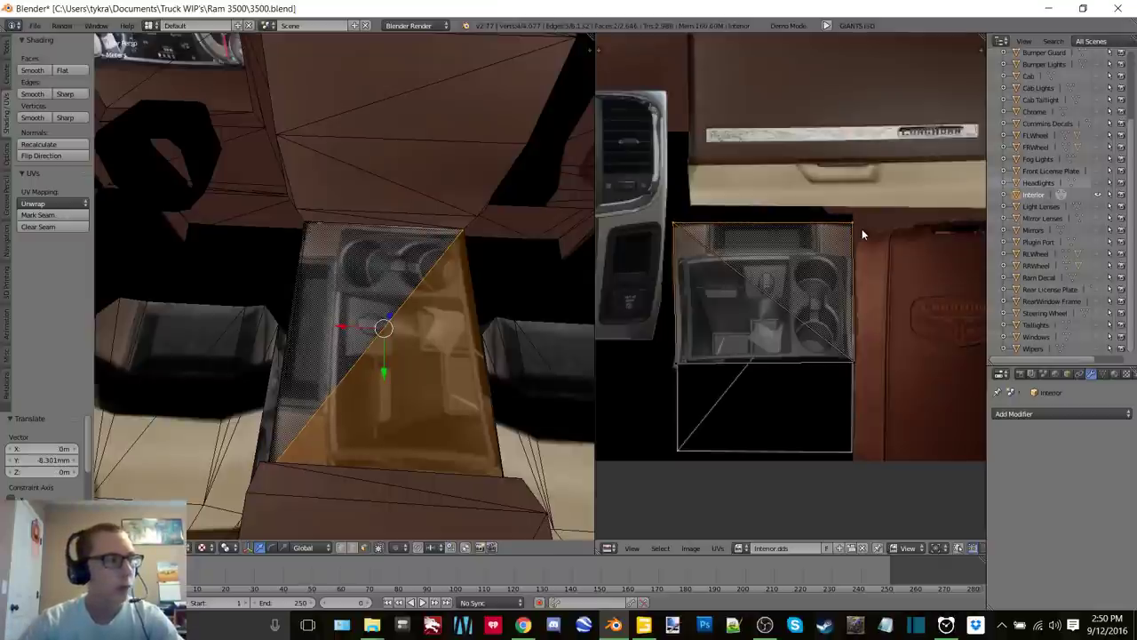
pyautogui.press('a')
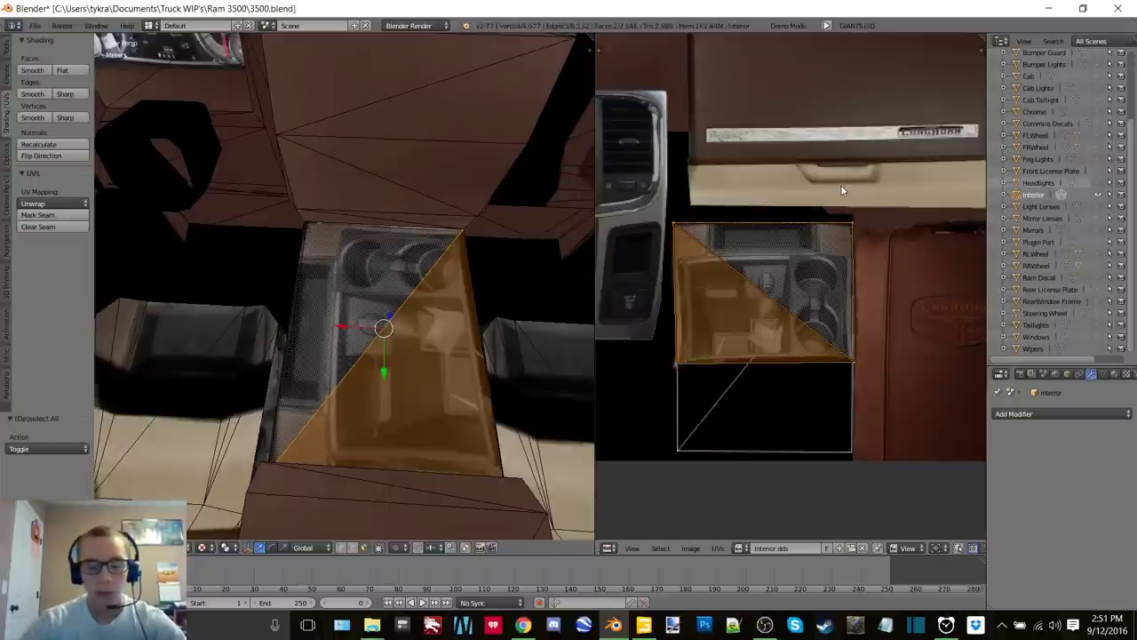
pyautogui.press('r')
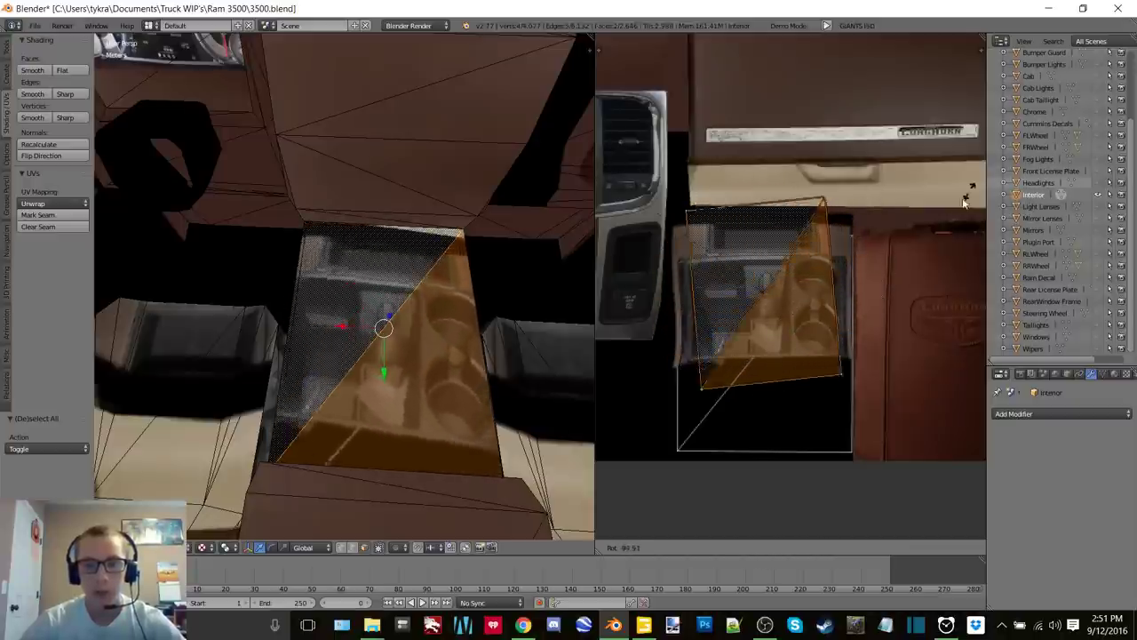
pyautogui.click(795, 298)
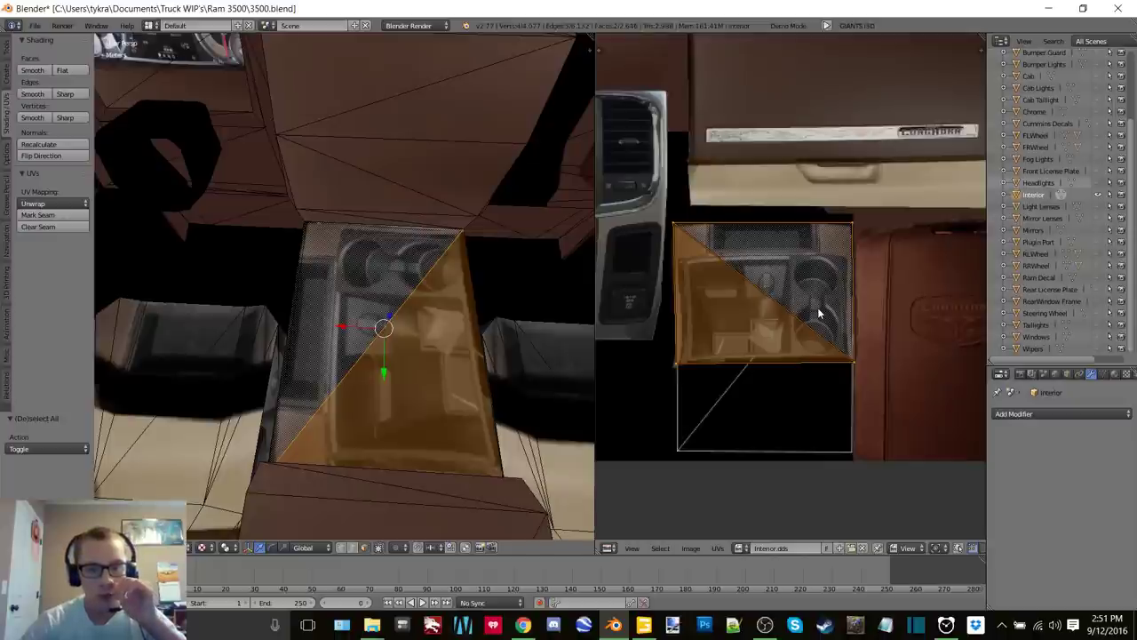
# Nudge the console UV island's left edge inward to meet the side of the cup-holder image
pyautogui.press('a')
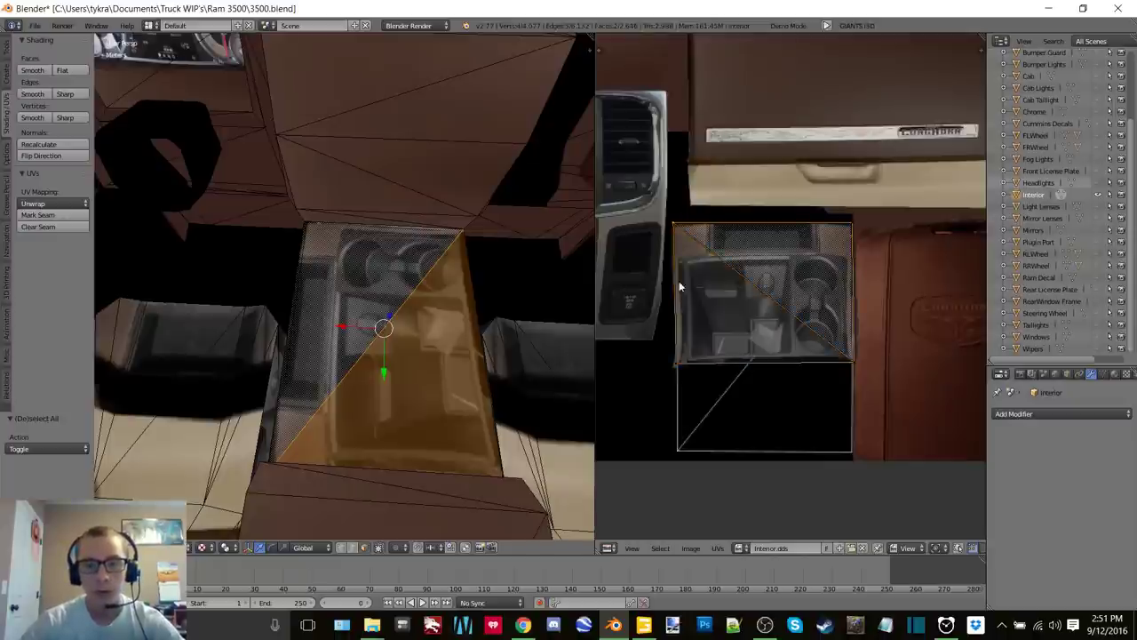
pyautogui.press('g')
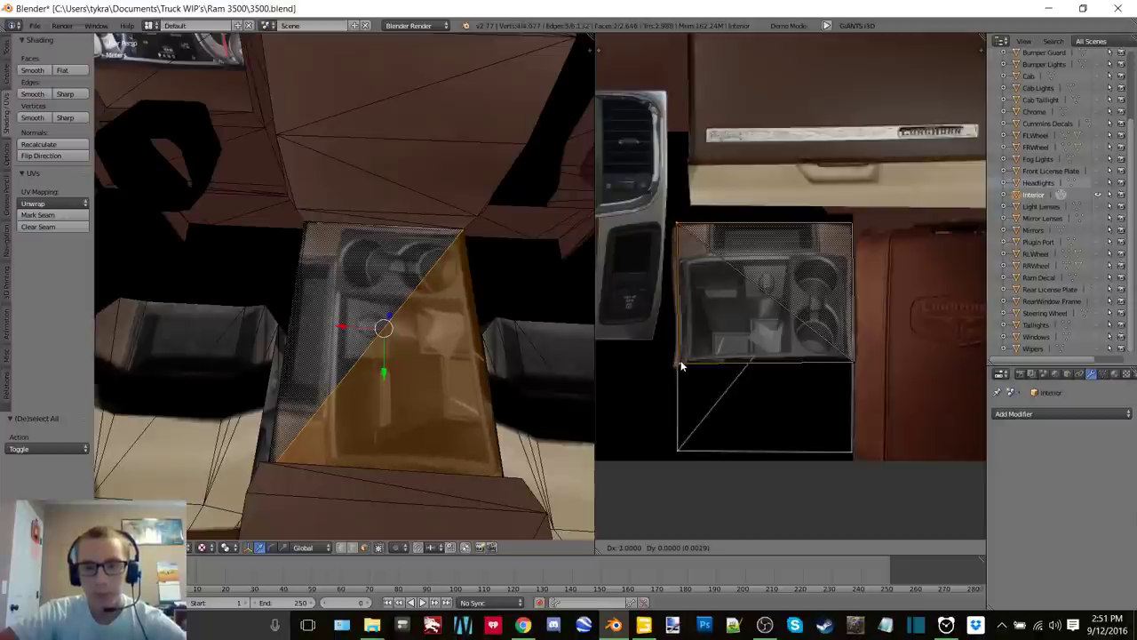
pyautogui.click(681, 359)
# Select the gauge cluster faces on the dashboard behind the steering wheel and unwrap them
pyautogui.moveTo(444, 307); pyautogui.dragTo(442, 226, button='middle')
pyautogui.scroll(-3, 417, 300)
pyautogui.keyDown('shift'); pyautogui.moveTo(537, 242); pyautogui.dragTo(434, 222, button='middle'); pyautogui.keyUp('shift')
pyautogui.rightClick(434, 223)
pyautogui.keyDown('shift'); pyautogui.rightClick(318, 142); pyautogui.keyUp('shift')
pyautogui.keyDown('shift'); pyautogui.rightClick(221, 110); pyautogui.keyUp('shift')
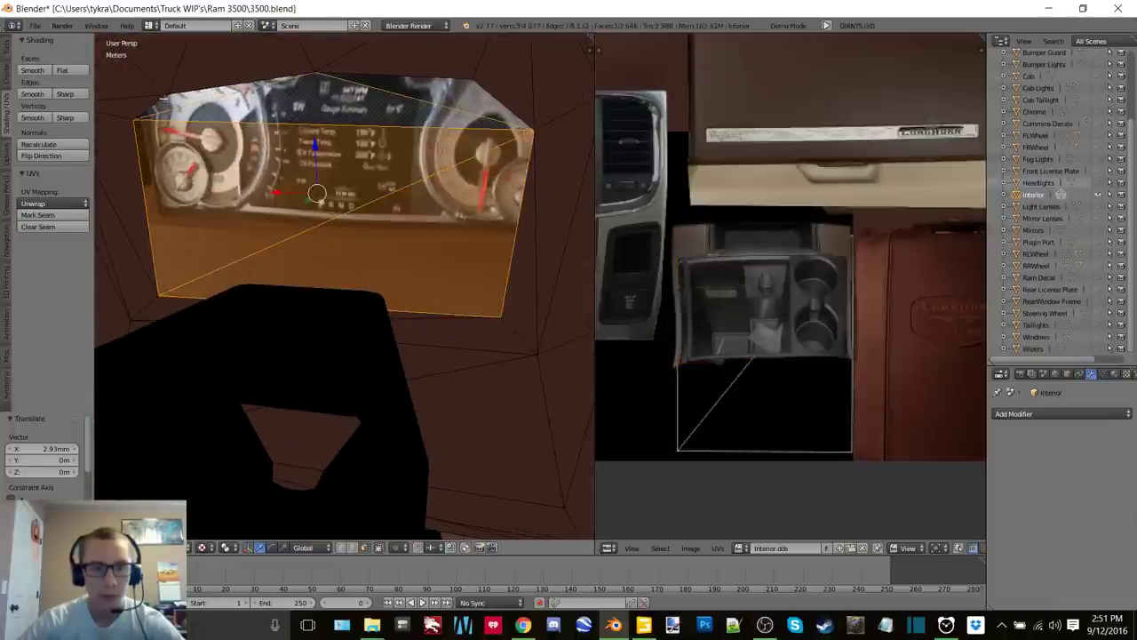
pyautogui.keyDown('shift'); pyautogui.rightClick(183, 98); pyautogui.keyUp('shift')
pyautogui.keyDown('shift'); pyautogui.rightClick(467, 96); pyautogui.keyUp('shift')
pyautogui.scroll(-6, 860, 221)
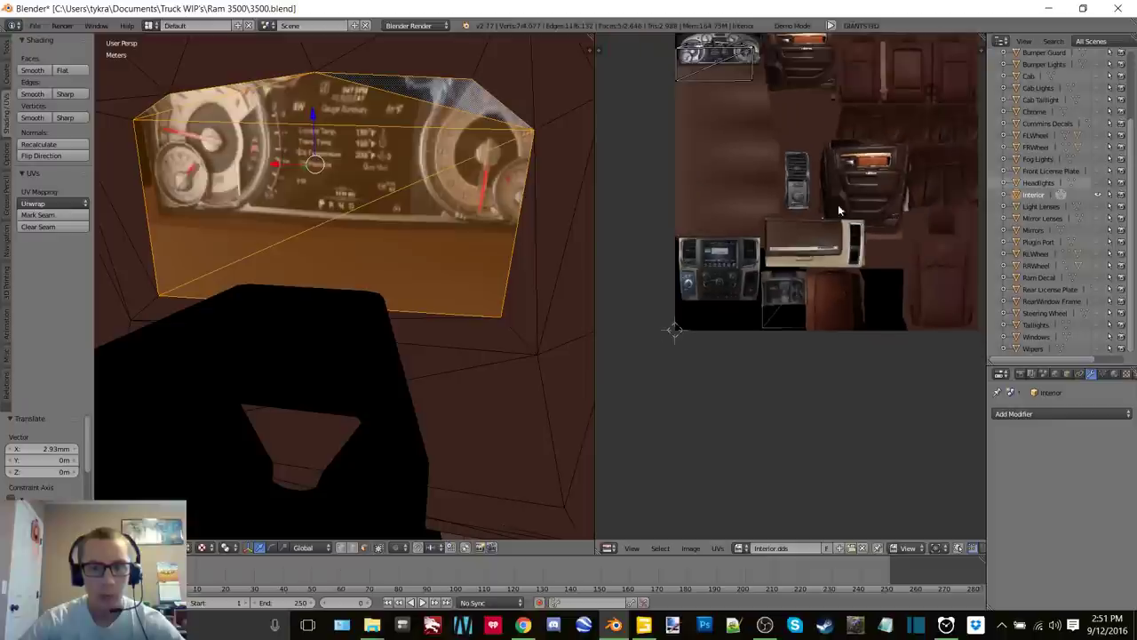
pyautogui.moveTo(754, 96); pyautogui.dragTo(764, 296, button='middle')
pyautogui.scroll(4, 764, 293)
pyautogui.moveTo(707, 272); pyautogui.dragTo(786, 305, button='middle')
pyautogui.press('u')
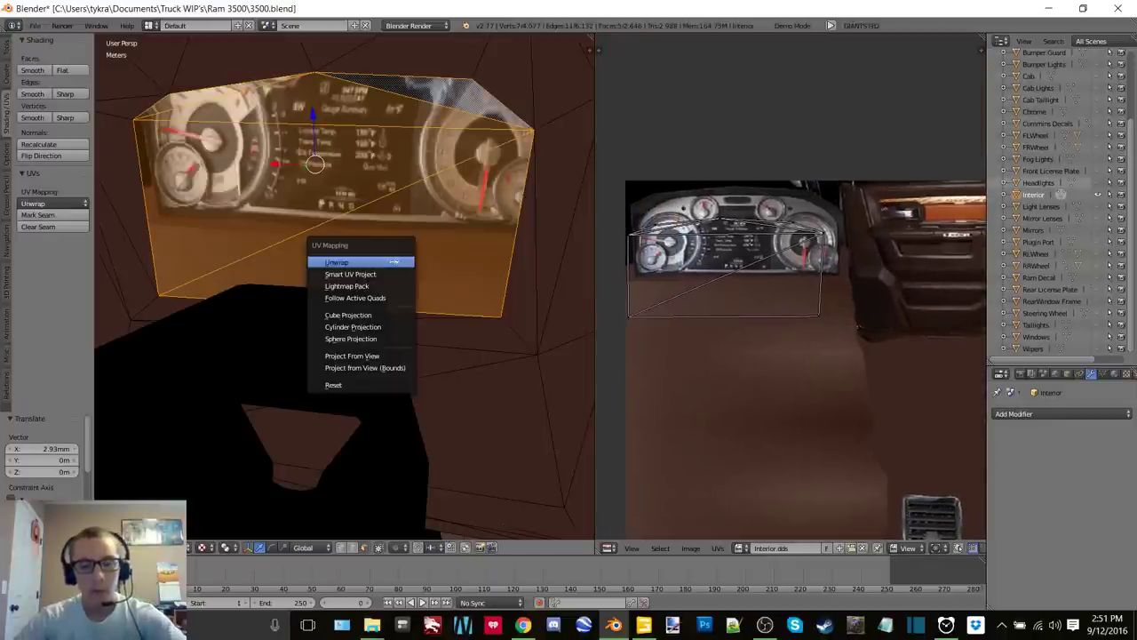
pyautogui.click(393, 262)
# Rotate the whole gauge cluster UV island by about -178° to turn it upright
pyautogui.scroll(-3, 753, 292)
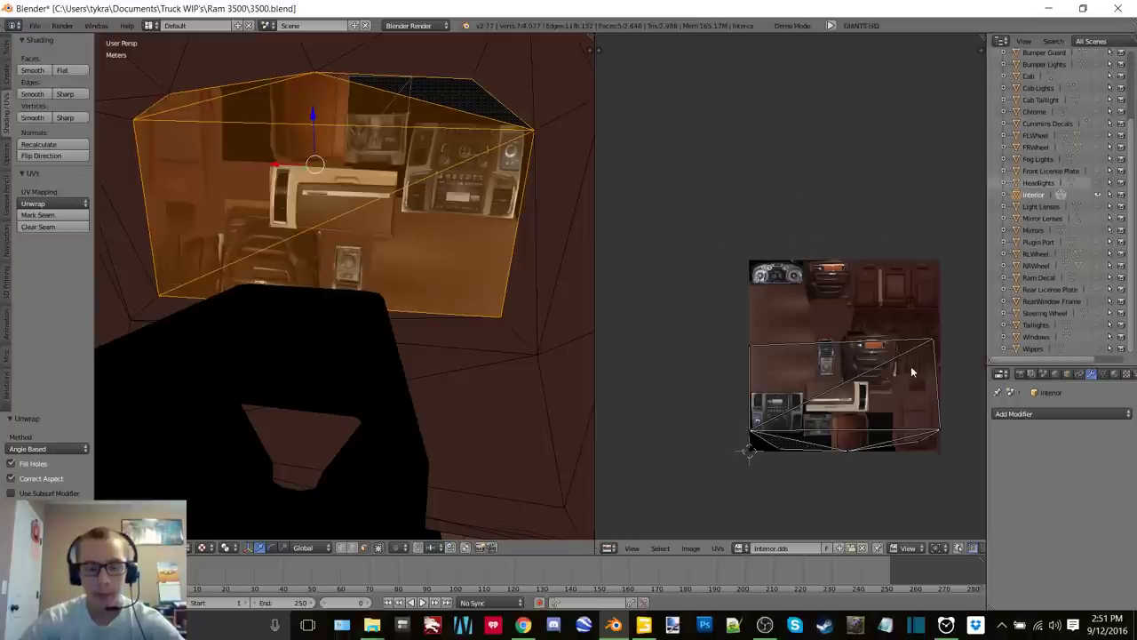
pyautogui.press('a')
pyautogui.press('r')
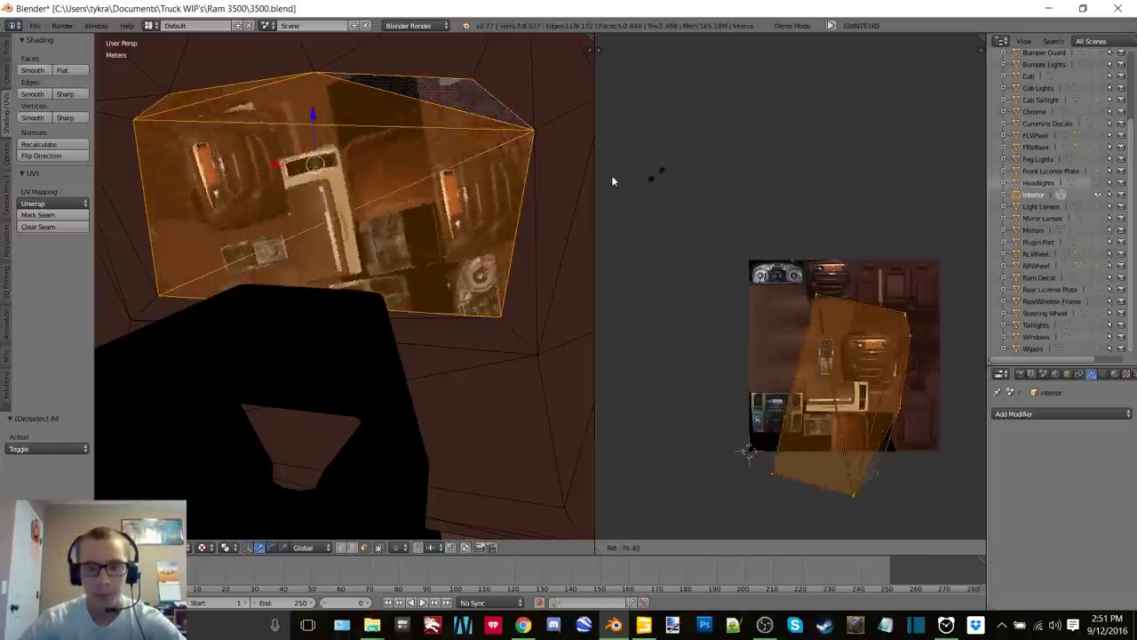
pyautogui.click(767, 412)
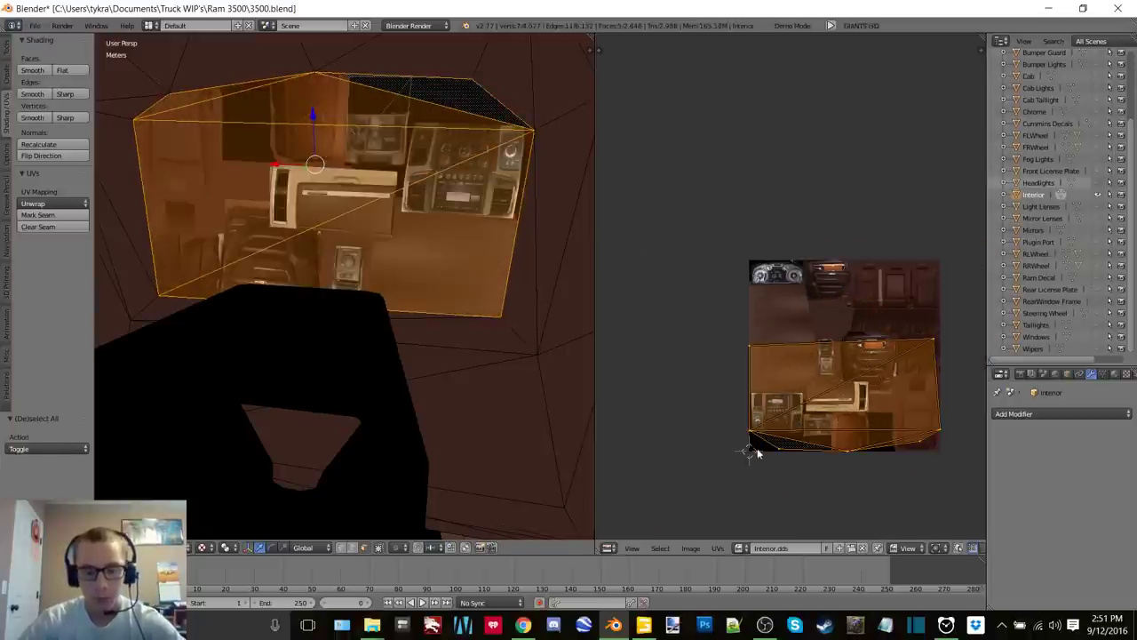
pyautogui.press('r')
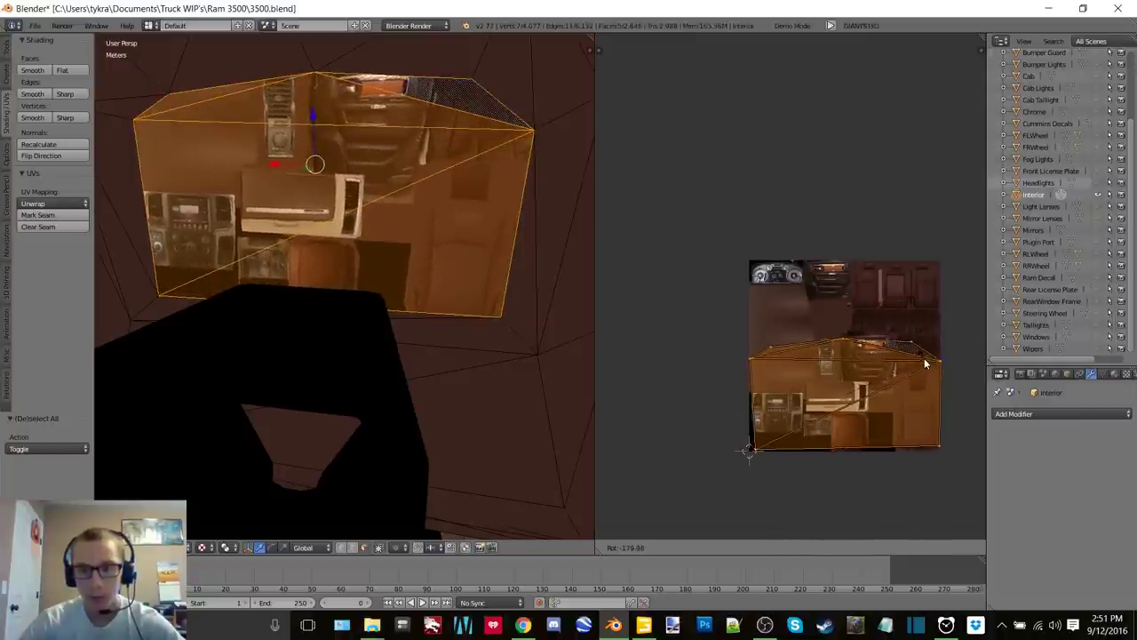
pyautogui.click(928, 363)
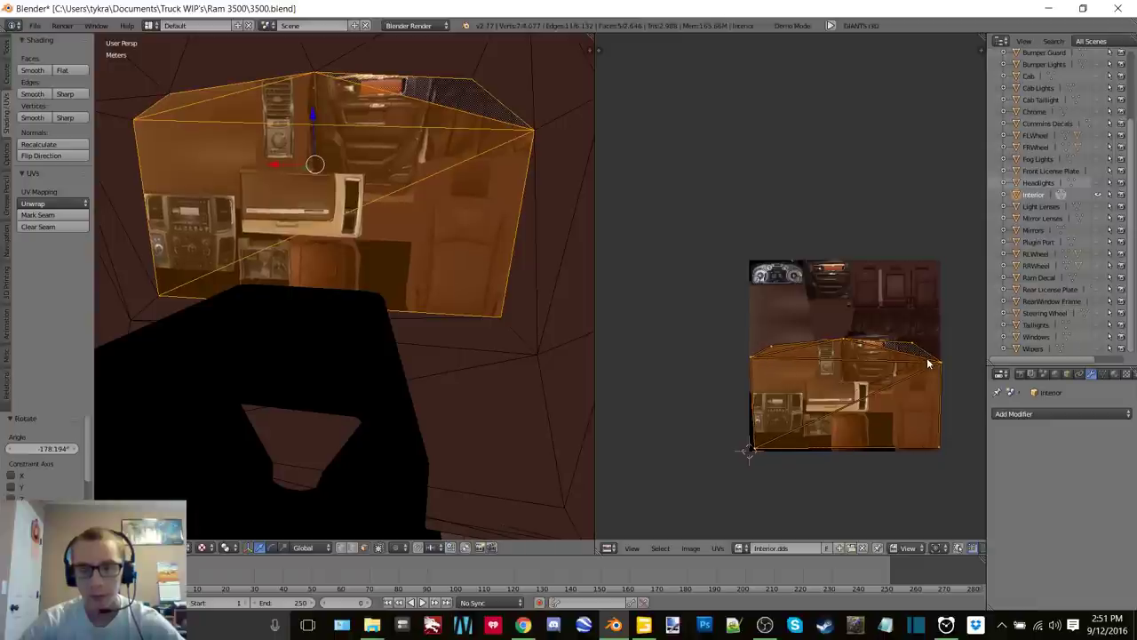
# Move the gauge cluster UV island up to the gauge image and scale it down to about 0.236
pyautogui.press('g')
pyautogui.click(863, 260)
pyautogui.press('s')
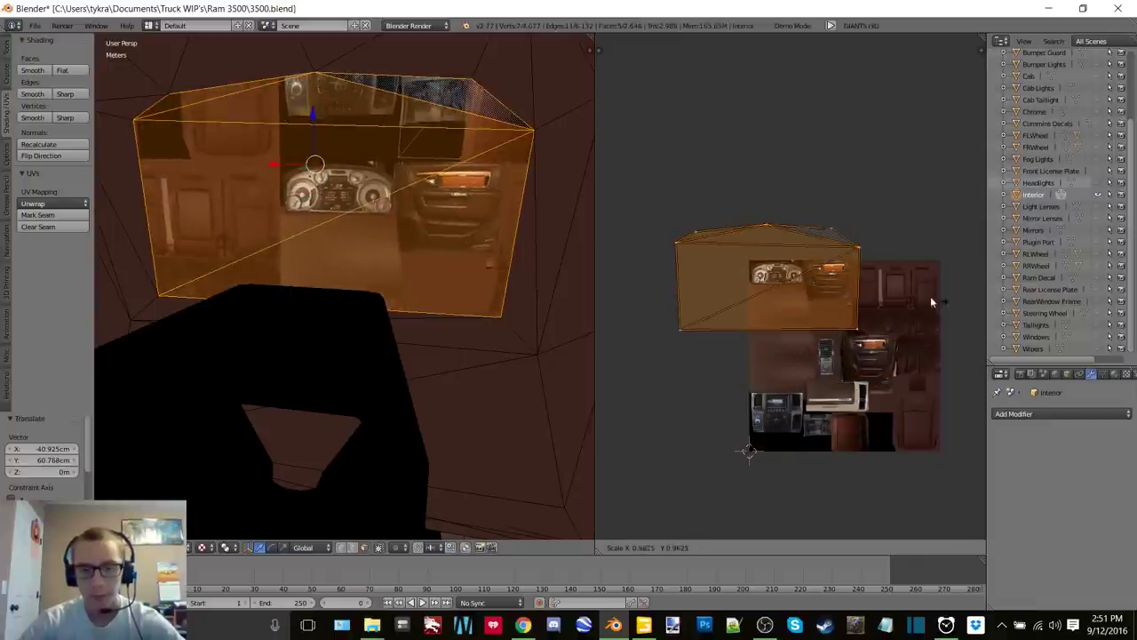
pyautogui.click(808, 279)
pyautogui.scroll(8, 768, 255)
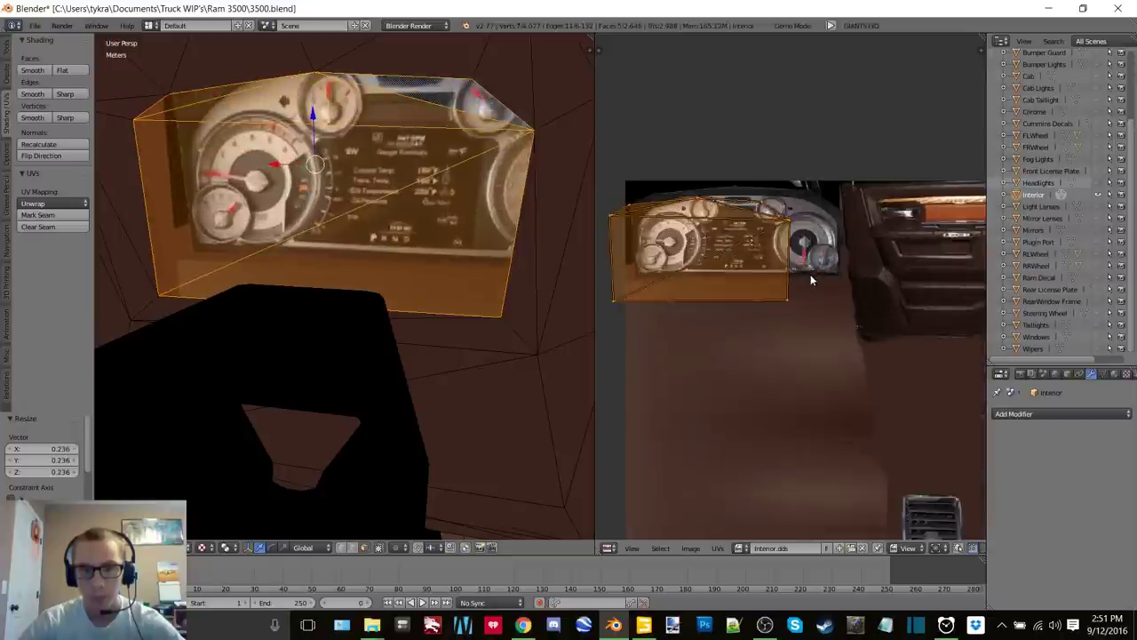
# Centre the UV island on the gauge image and widen it along X by about 1.112
pyautogui.moveTo(768, 255); pyautogui.dragTo(865, 296, button='middle')
pyautogui.press('g')
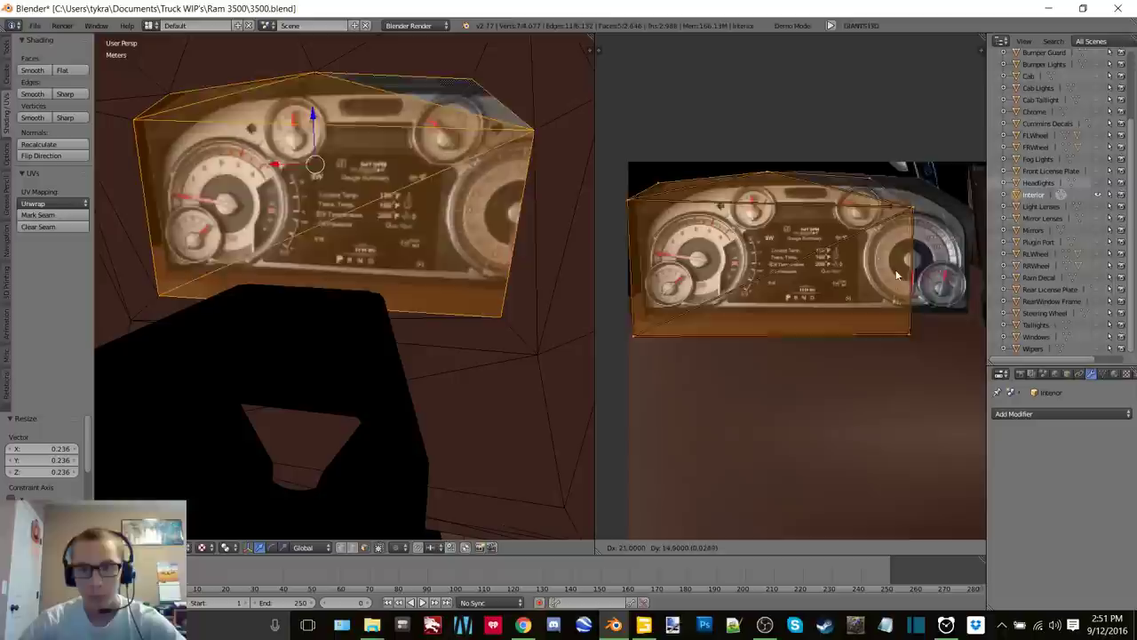
pyautogui.click(915, 265)
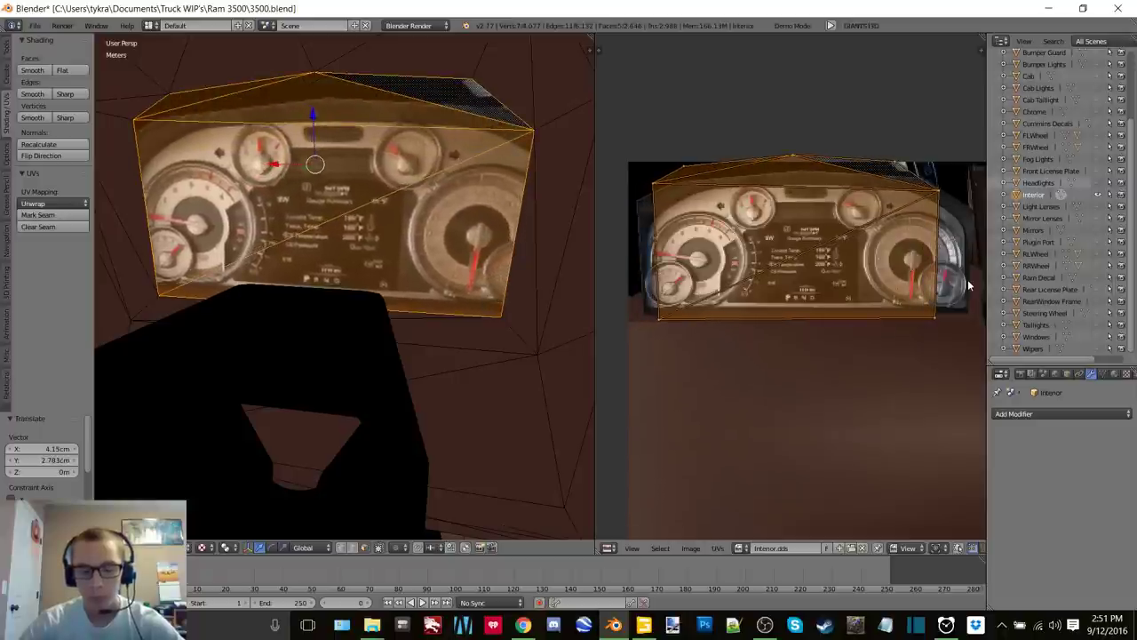
pyautogui.press('s')
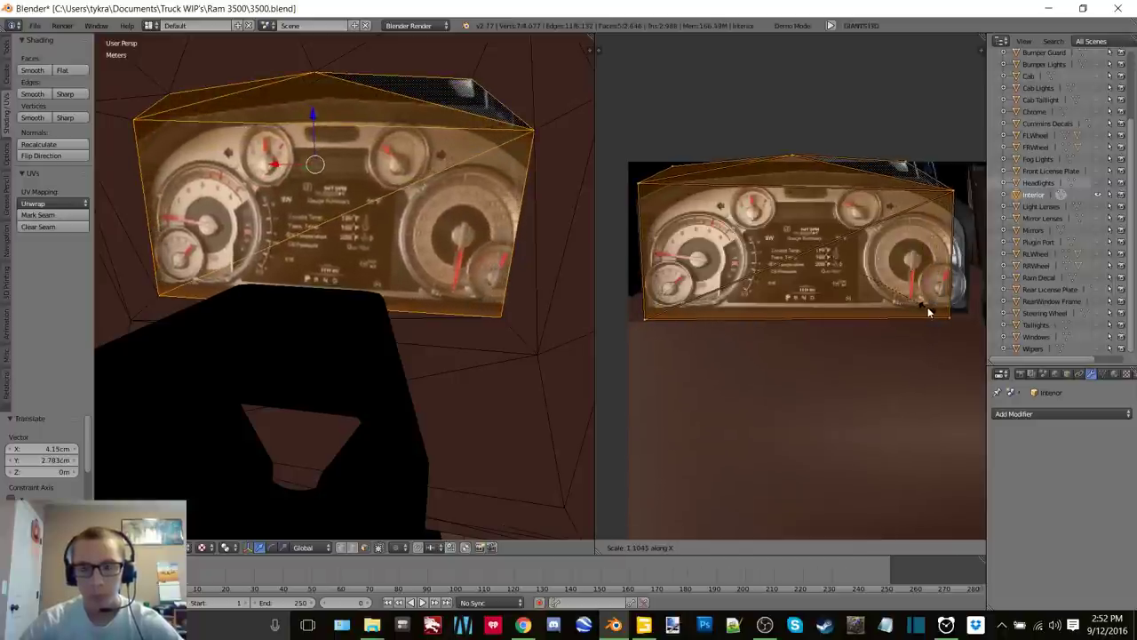
pyautogui.click(929, 312)
pyautogui.press('g')
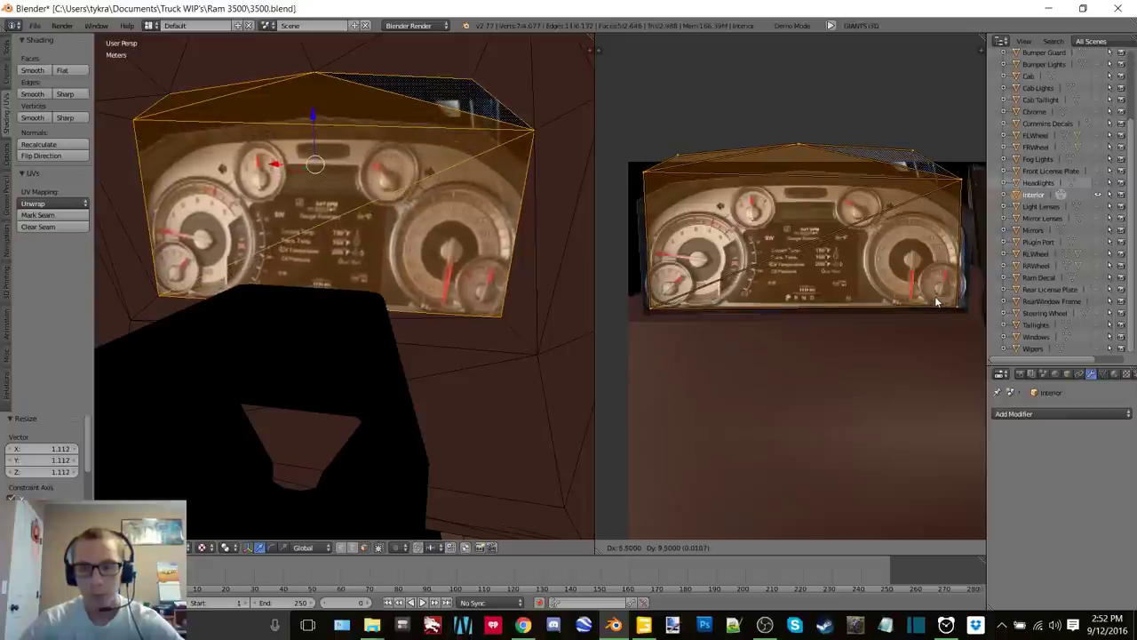
pyautogui.click(939, 307)
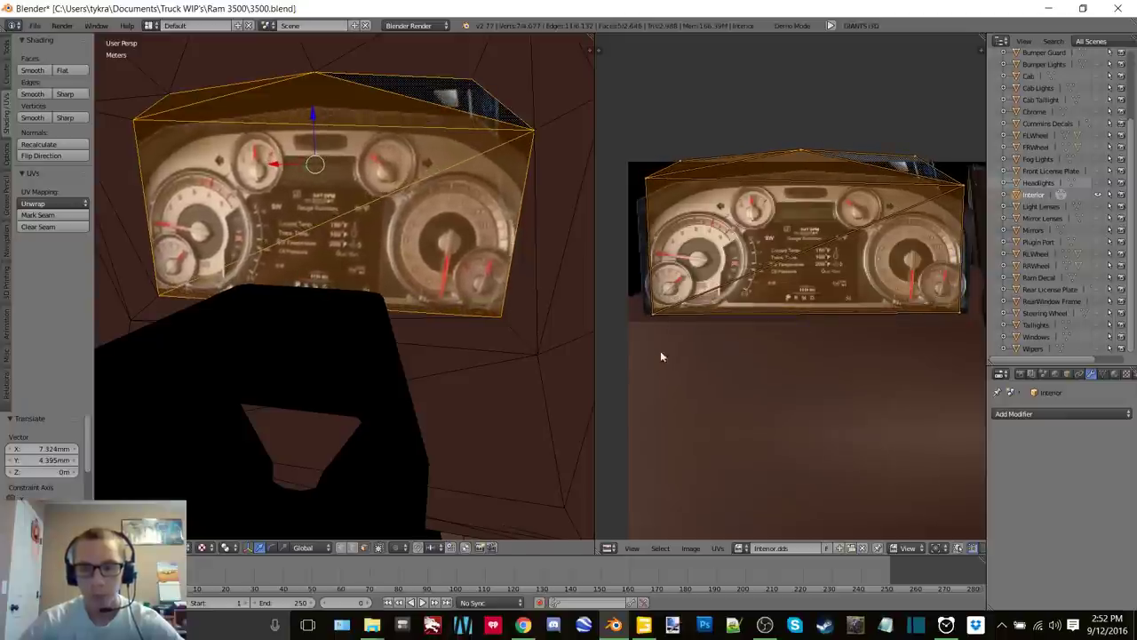
# Move the UV island's two lower corners outward to the bottom corners of the gauge image
pyautogui.press('a')
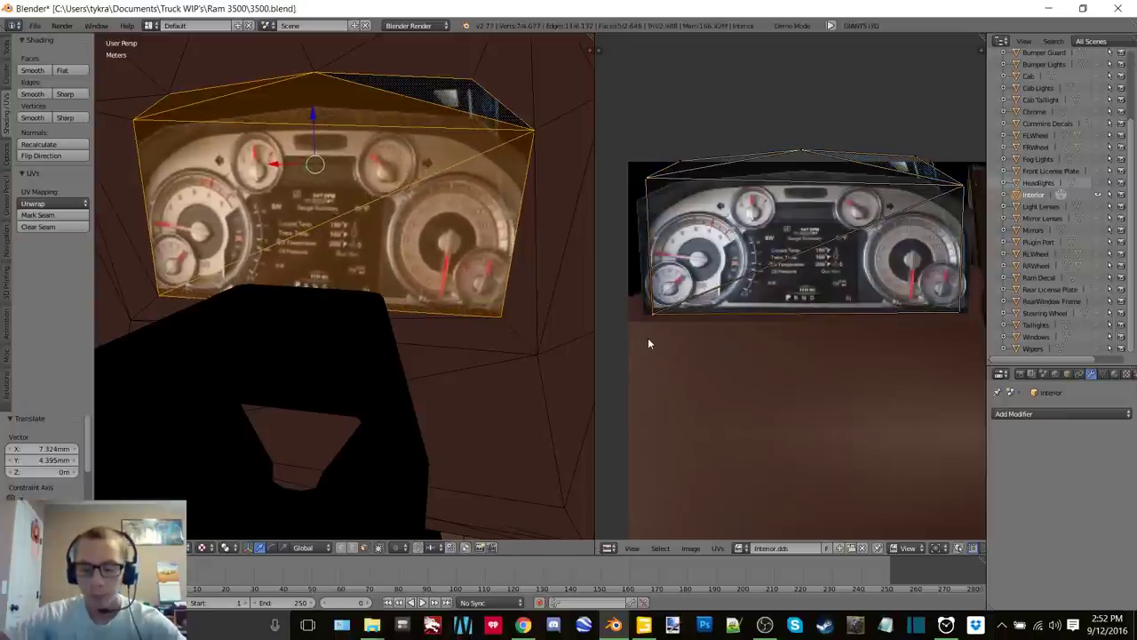
pyautogui.press('g')
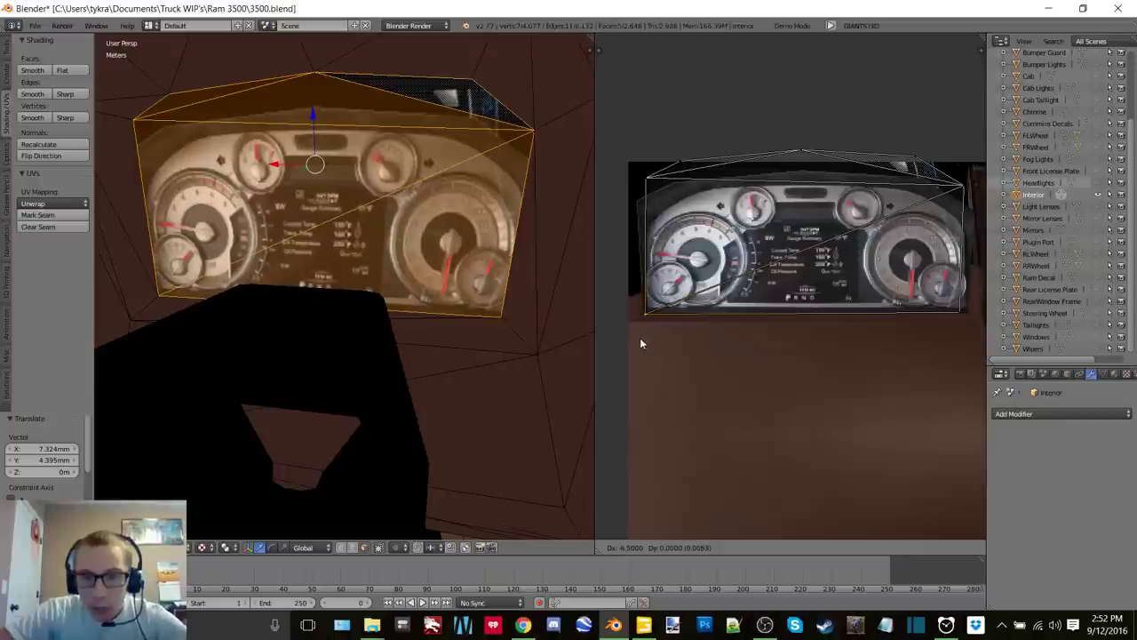
pyautogui.click(640, 339)
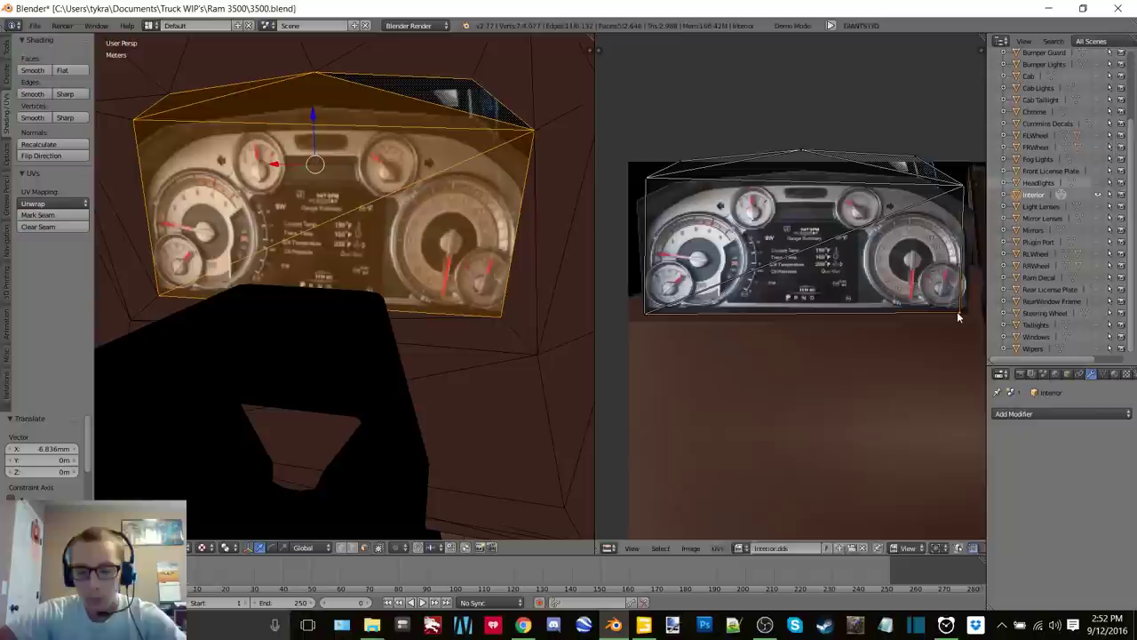
pyautogui.press('g')
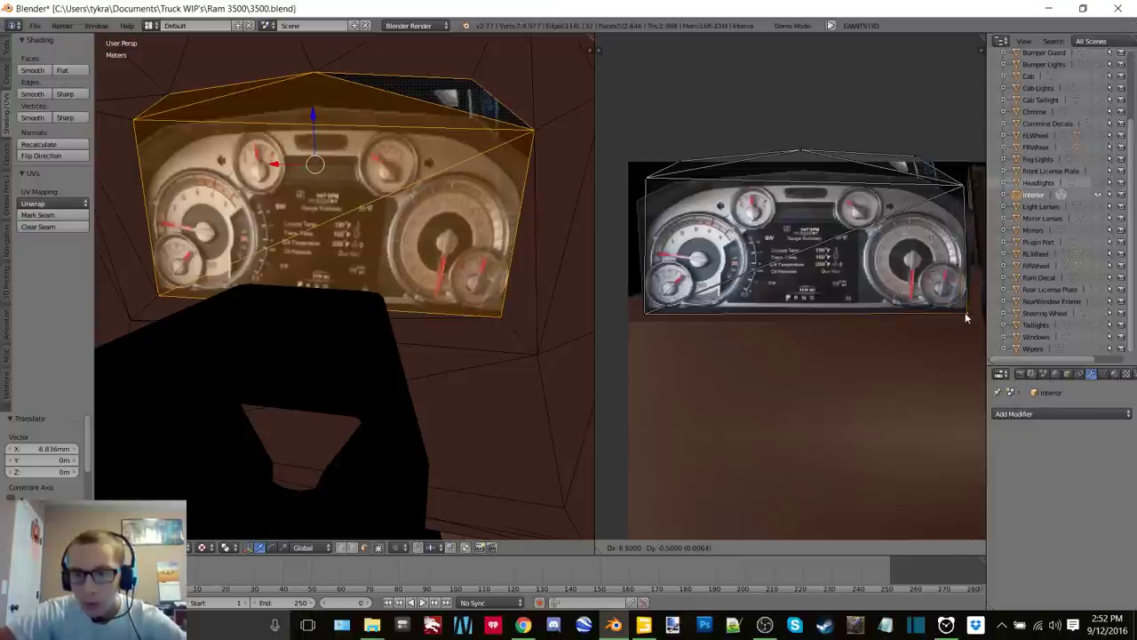
pyautogui.click(965, 312)
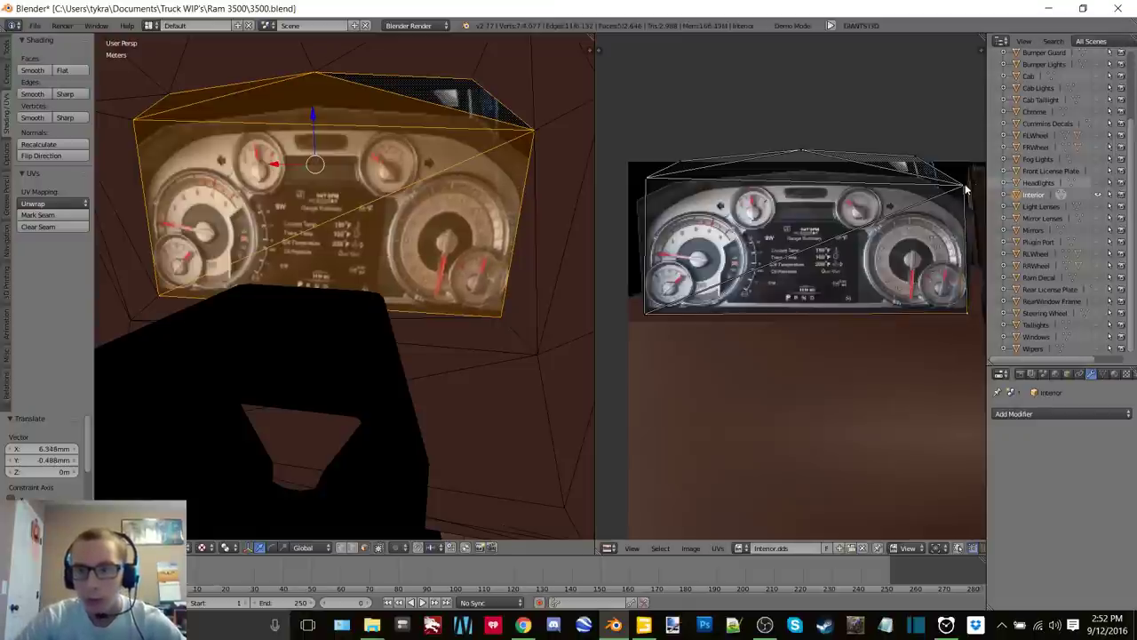
# Lower the gauge cluster UV island's right upper corner and the top vertex beside it to follow the gauge image's outline
pyautogui.press('g')
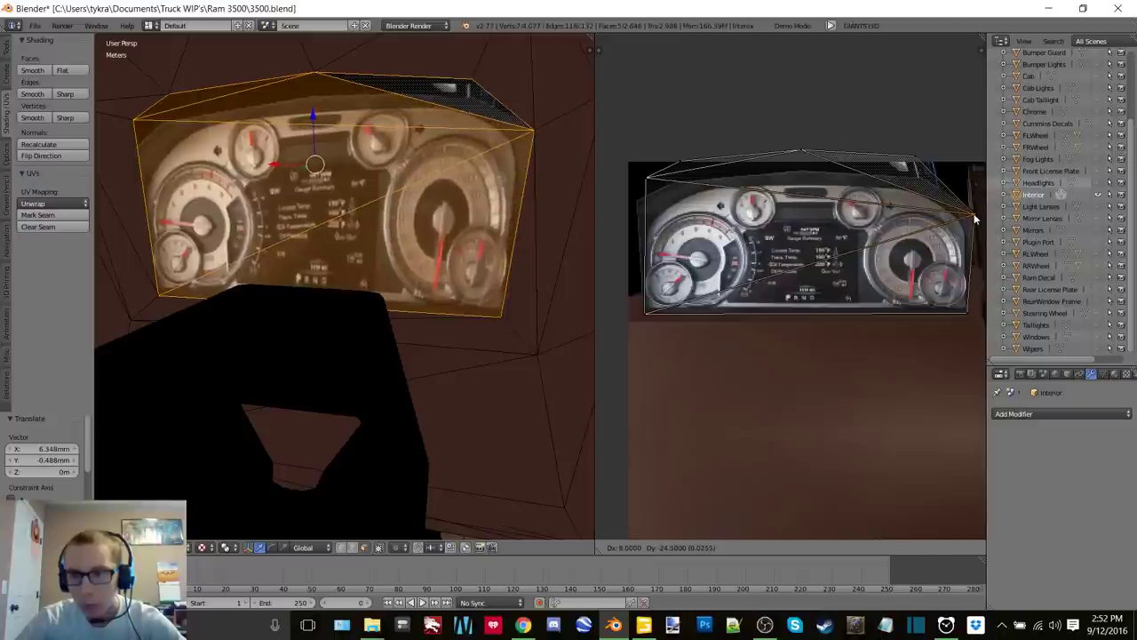
pyautogui.click(975, 218)
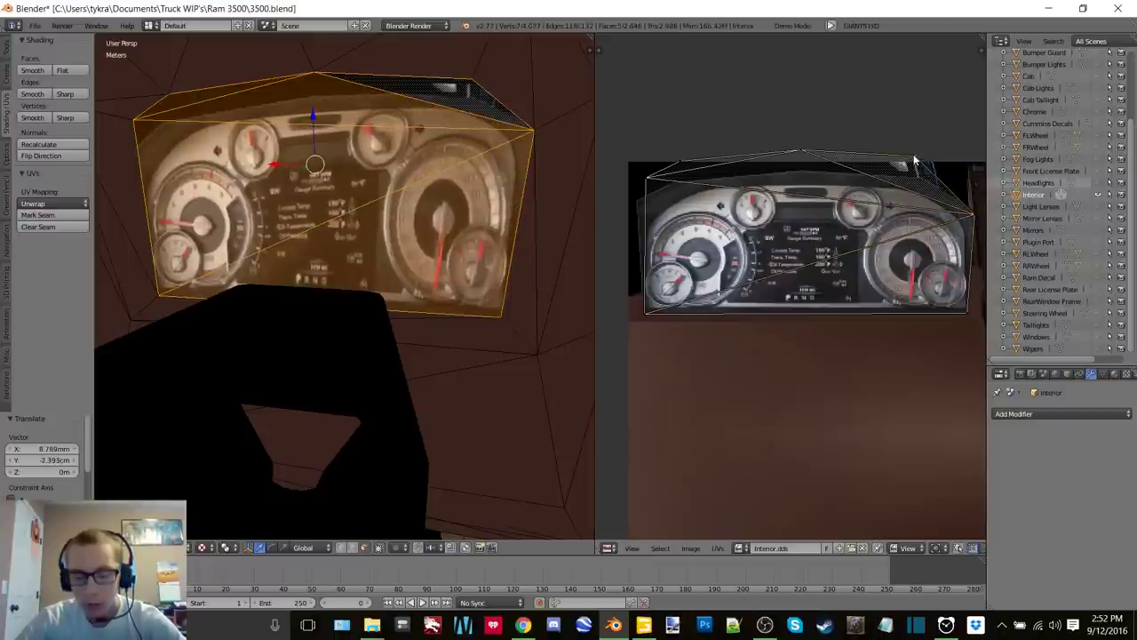
pyautogui.press('g')
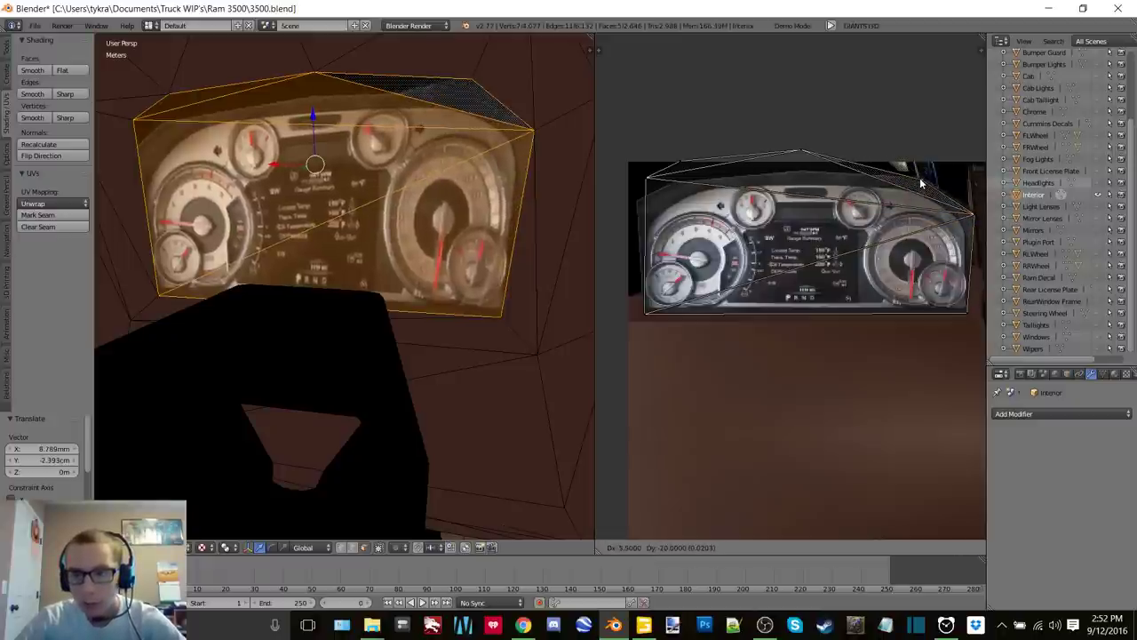
pyautogui.click(921, 183)
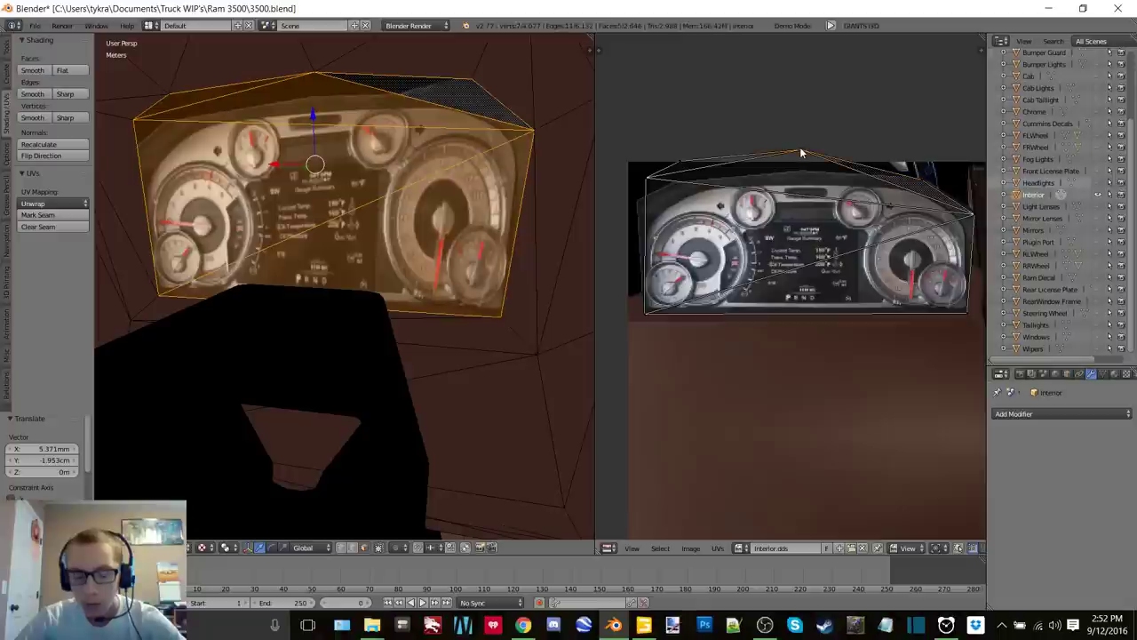
# Move the UV island's top centre vertex and its two upper left vertices down onto the gauge image's upper edge
pyautogui.press('g')
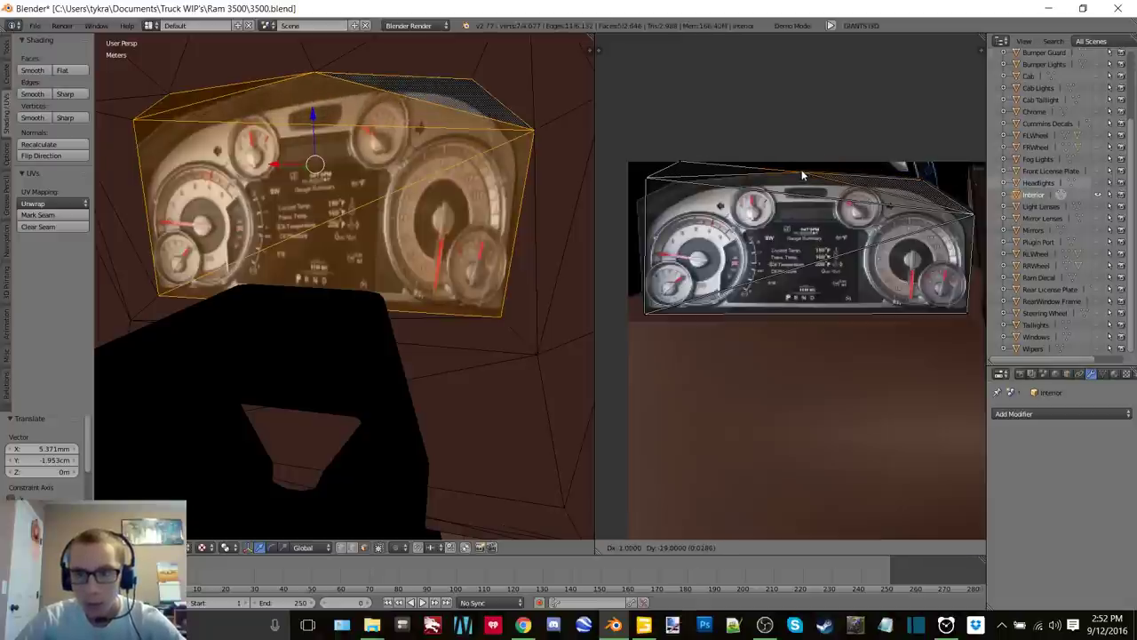
pyautogui.click(803, 168)
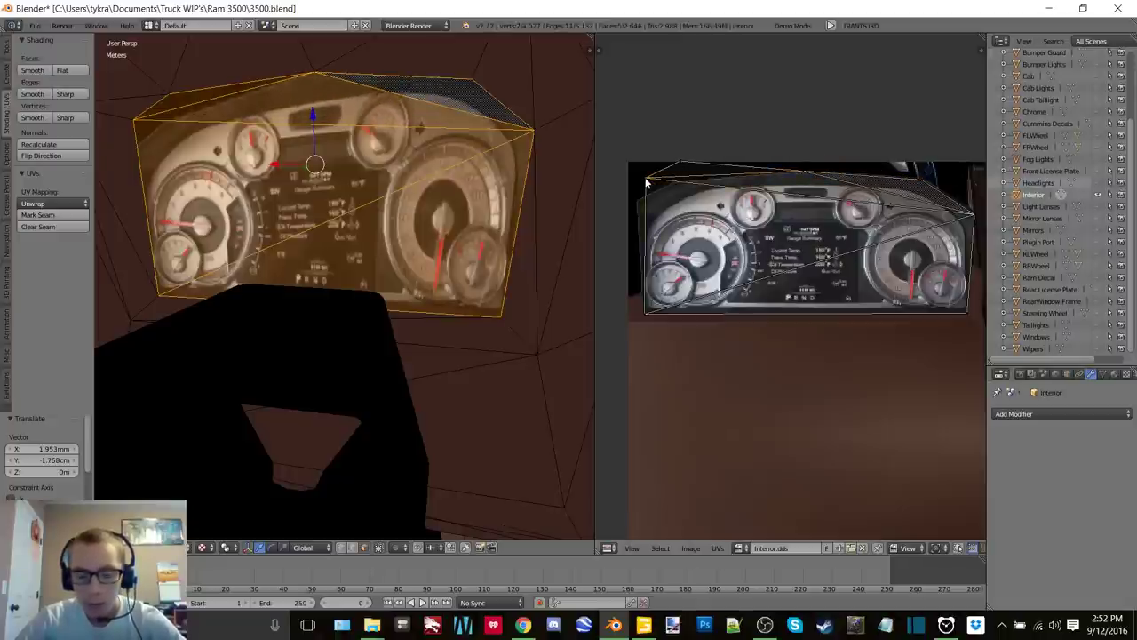
pyautogui.press('g')
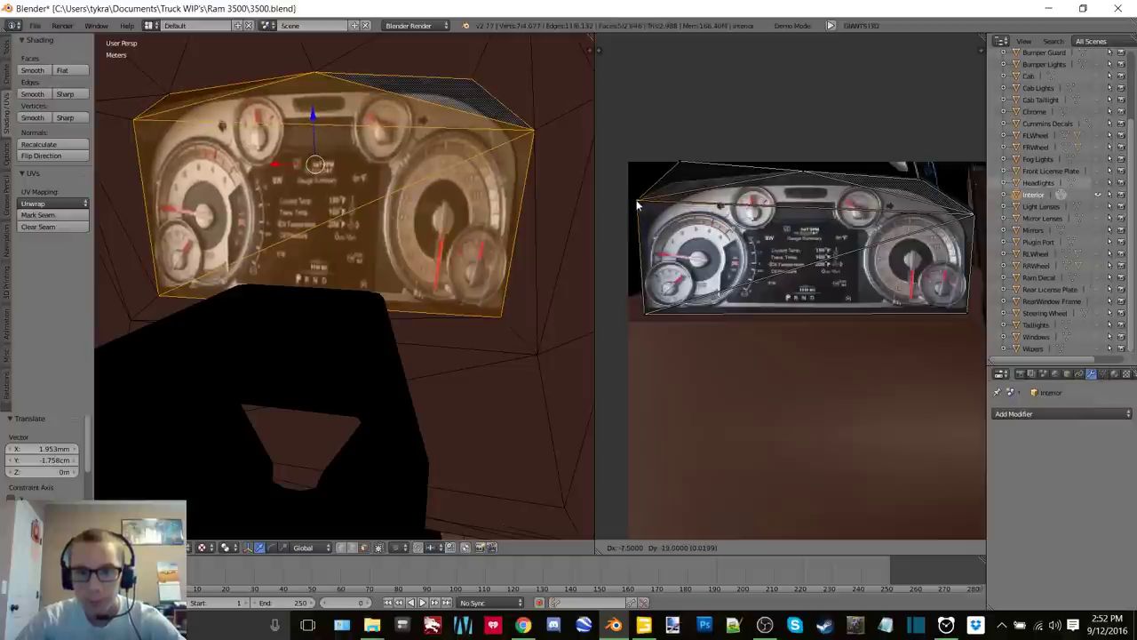
pyautogui.click(664, 171)
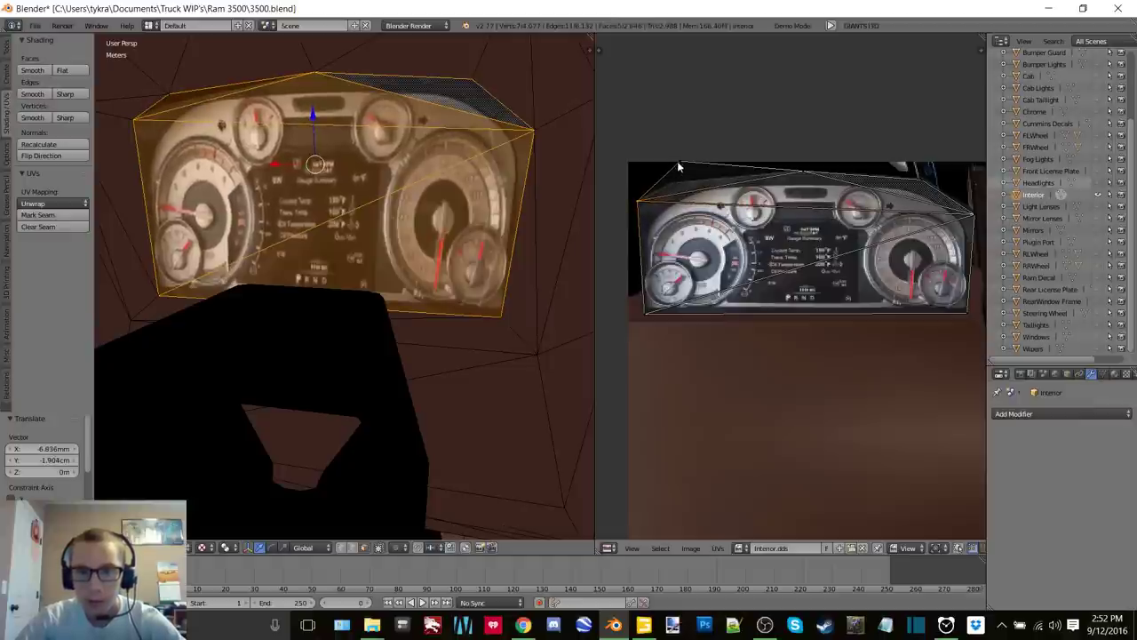
pyautogui.press('g')
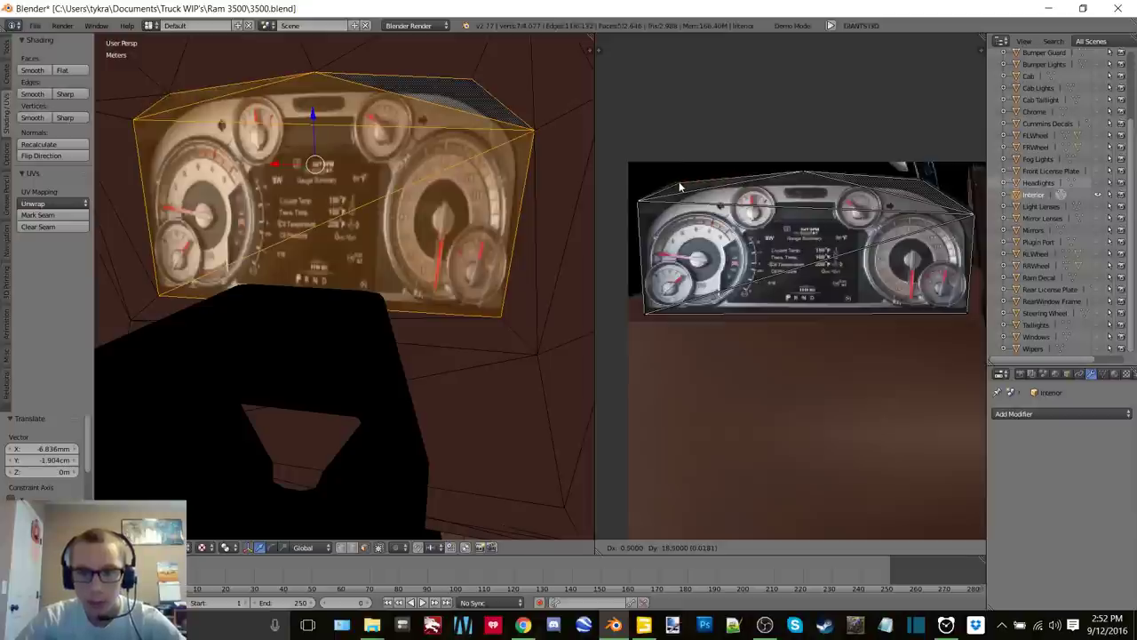
pyautogui.click(679, 187)
pyautogui.moveTo(344, 185); pyautogui.dragTo(373, 180, button='middle')
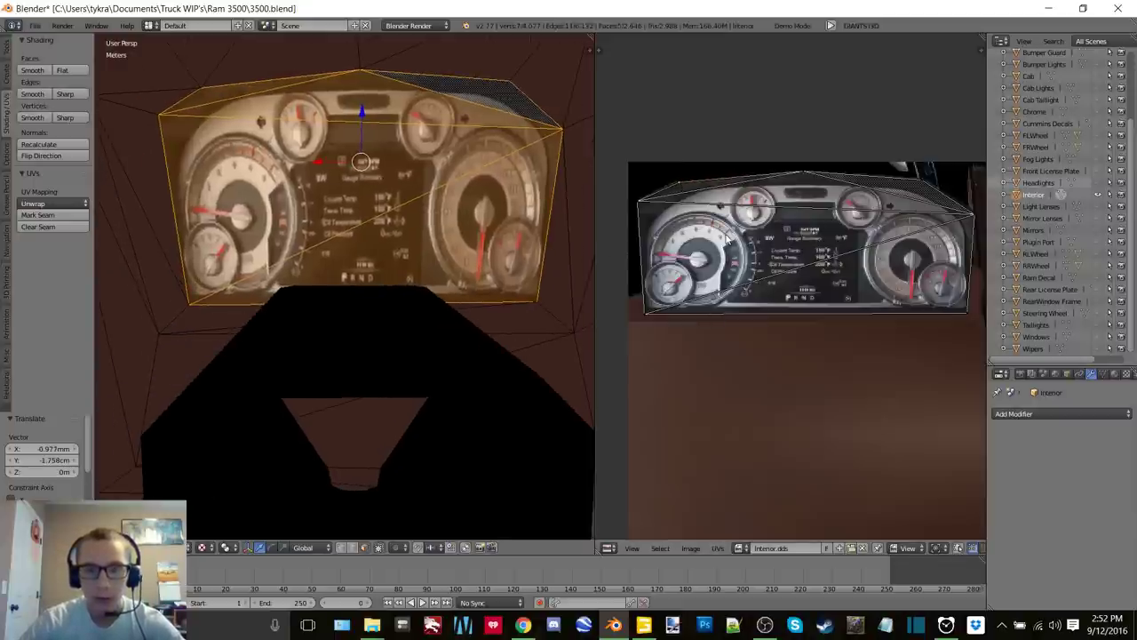
# Unwrap the two black dashboard faces between the driver's door and the gauge cluster
pyautogui.scroll(-1, 729, 236)
pyautogui.scroll(-4, 727, 238)
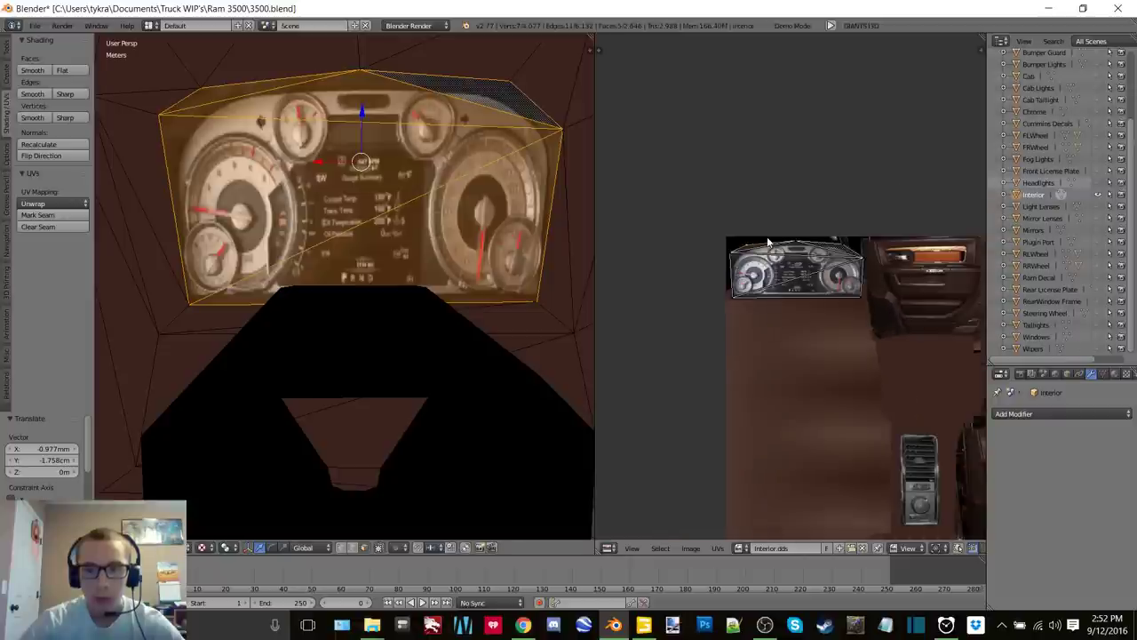
pyautogui.moveTo(655, 131); pyautogui.dragTo(725, 67, button='middle')
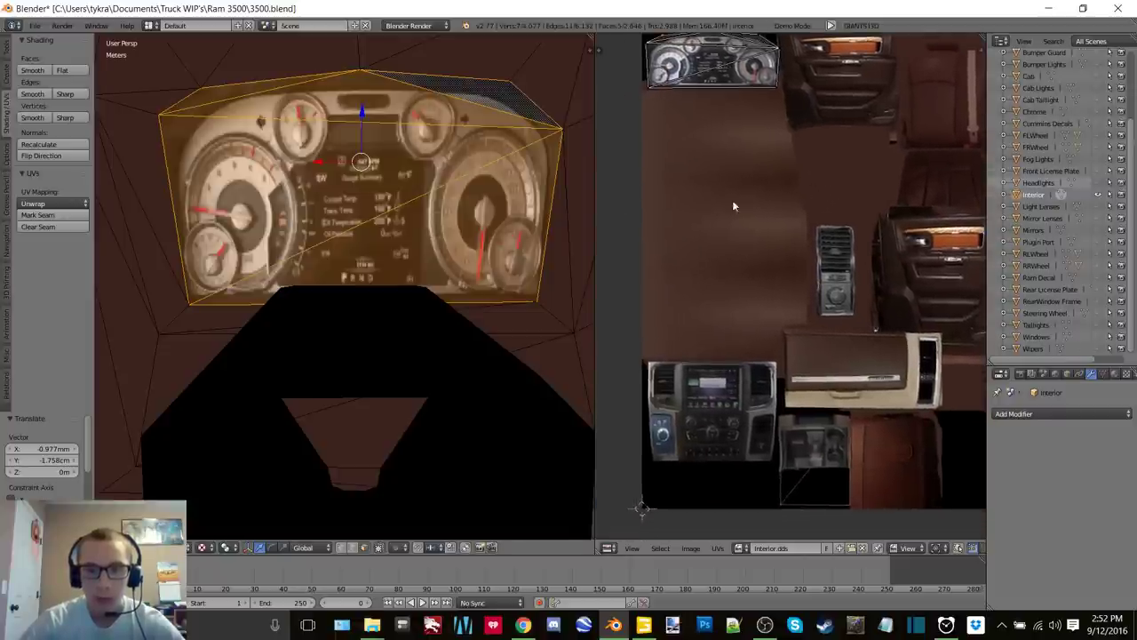
pyautogui.scroll(-7, 355, 258)
pyautogui.scroll(2, 347, 284)
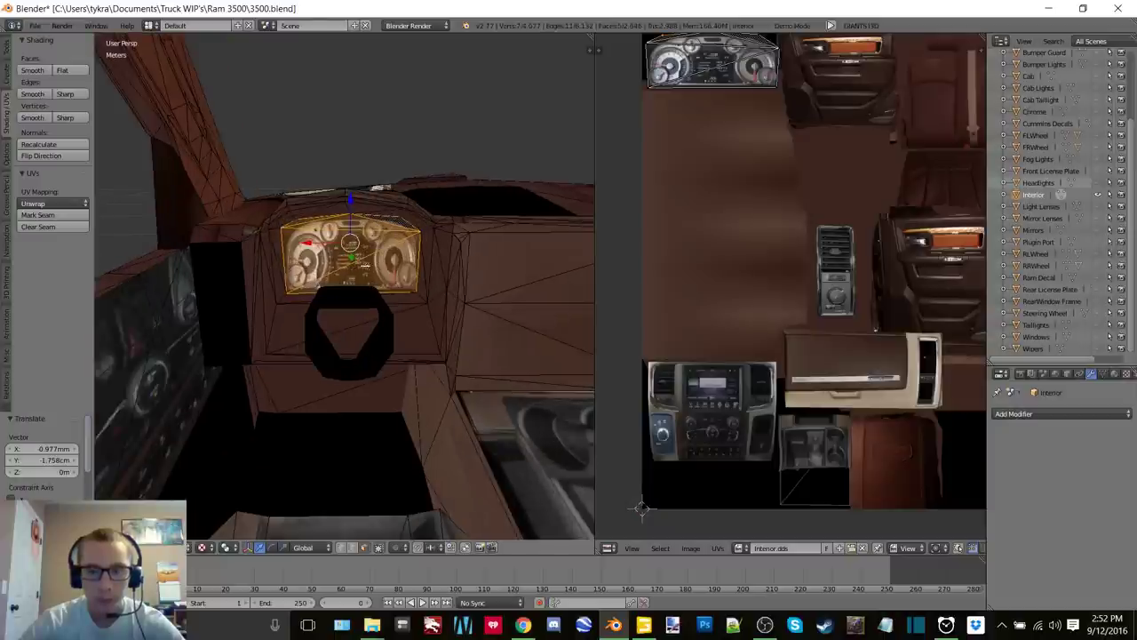
pyautogui.rightClick(226, 322)
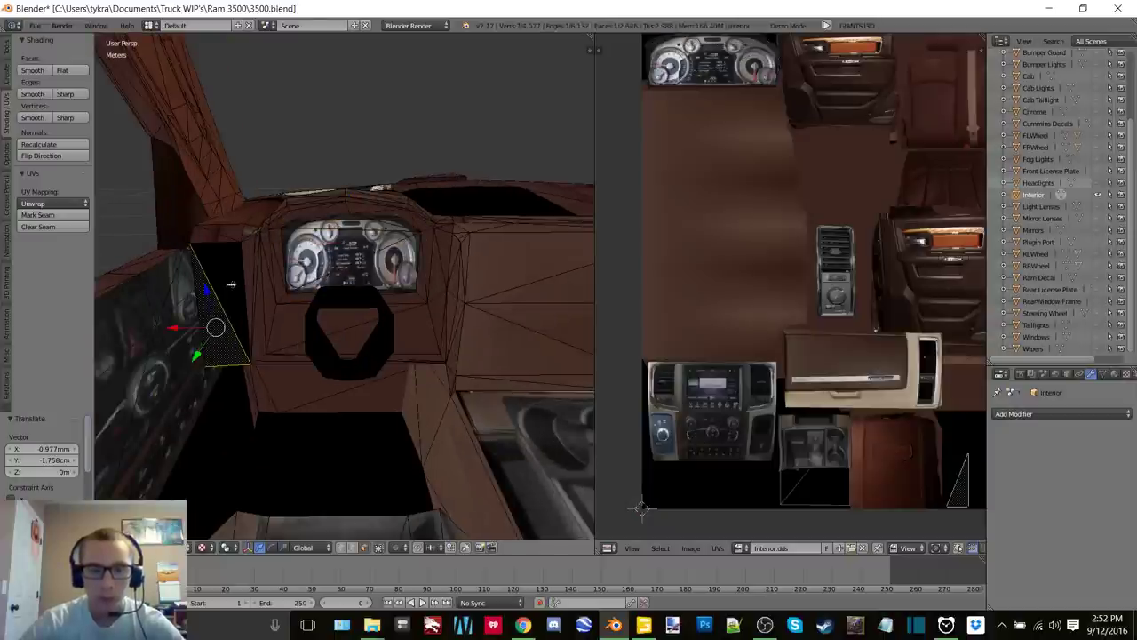
pyautogui.press('u')
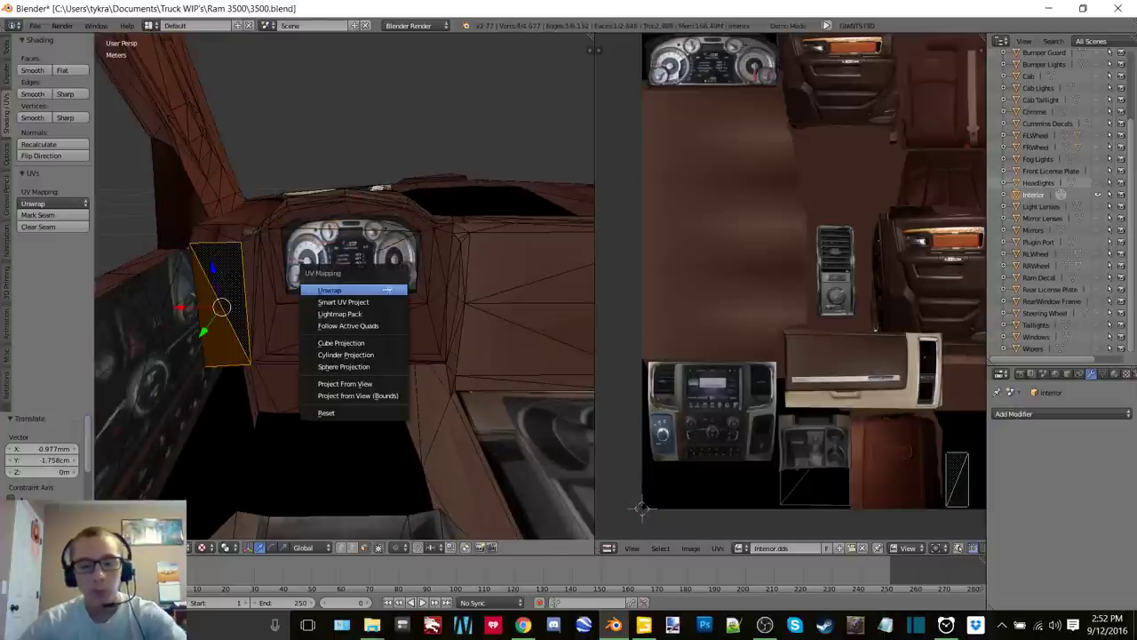
pyautogui.click(387, 290)
# Move the whole UV island of these faces up over the air vent image and rotate it by about 90°
pyautogui.scroll(-3, 893, 343)
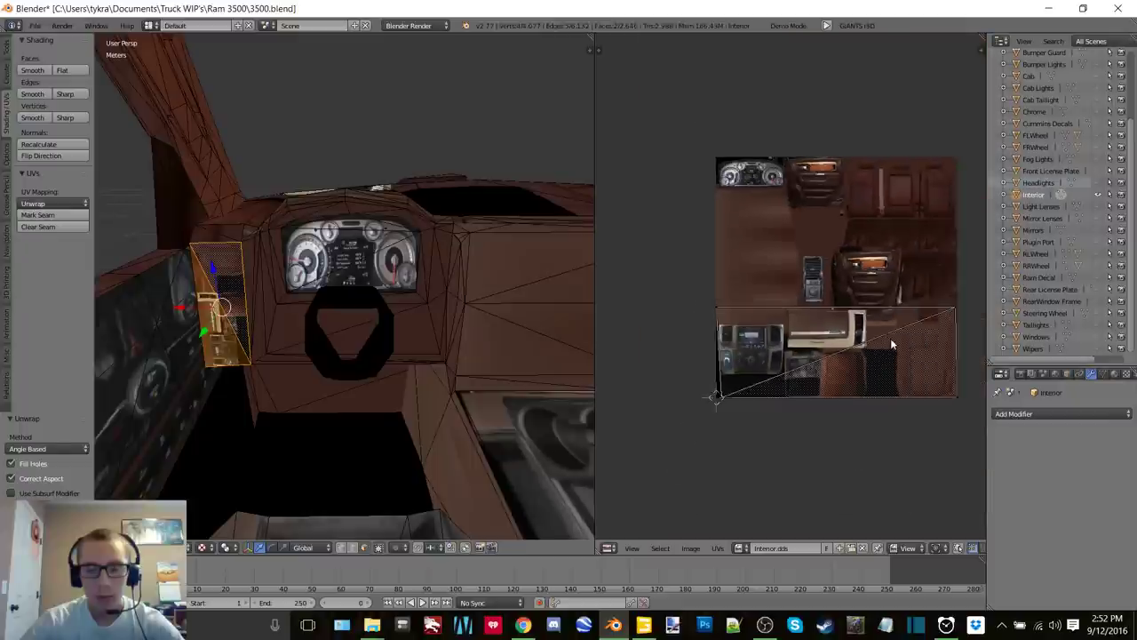
pyautogui.press('a')
pyautogui.press('g')
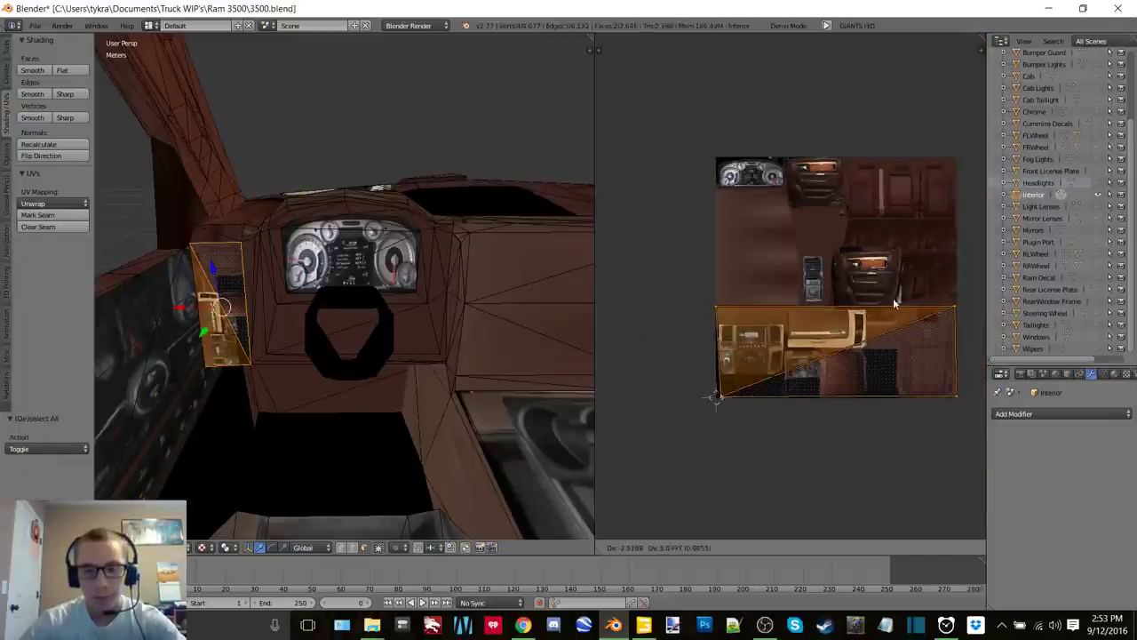
pyautogui.click(868, 238)
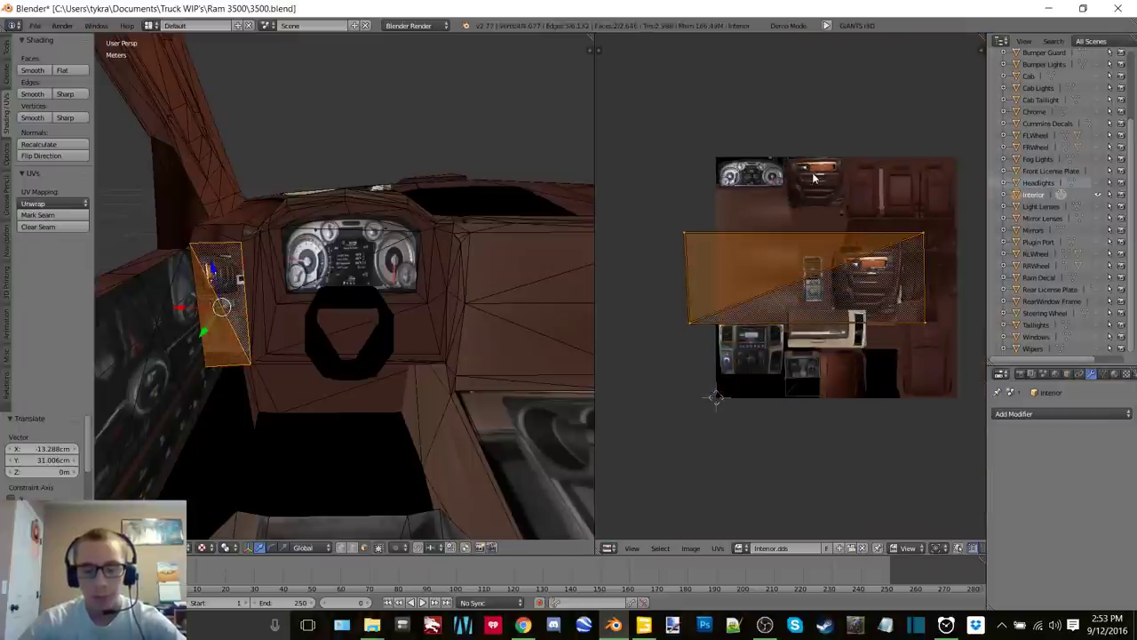
pyautogui.press('r')
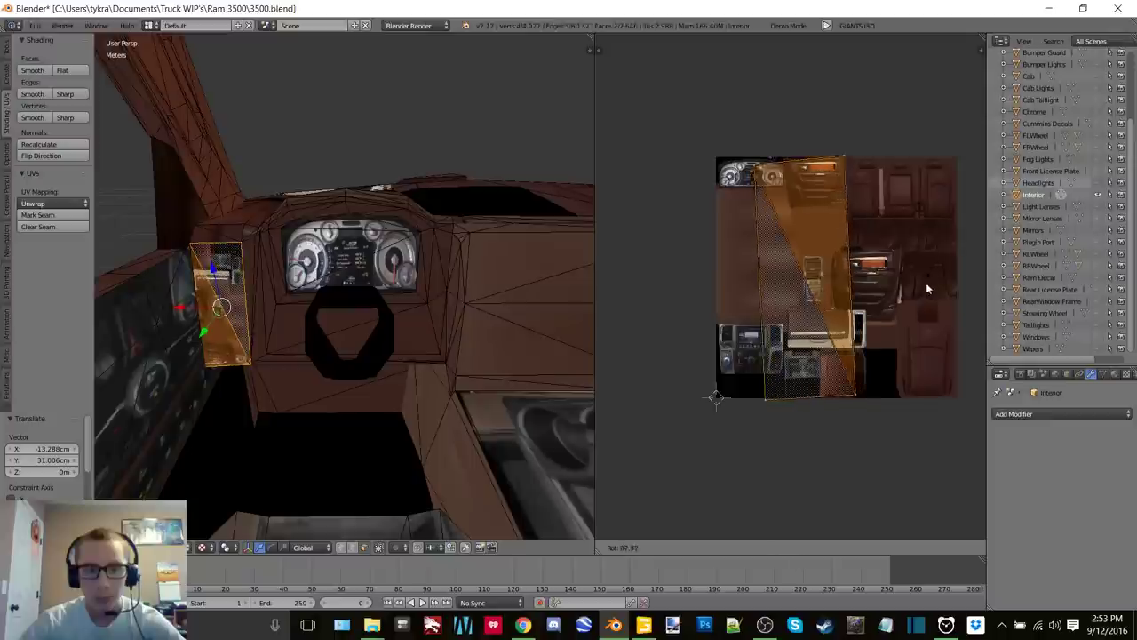
pyautogui.click(920, 286)
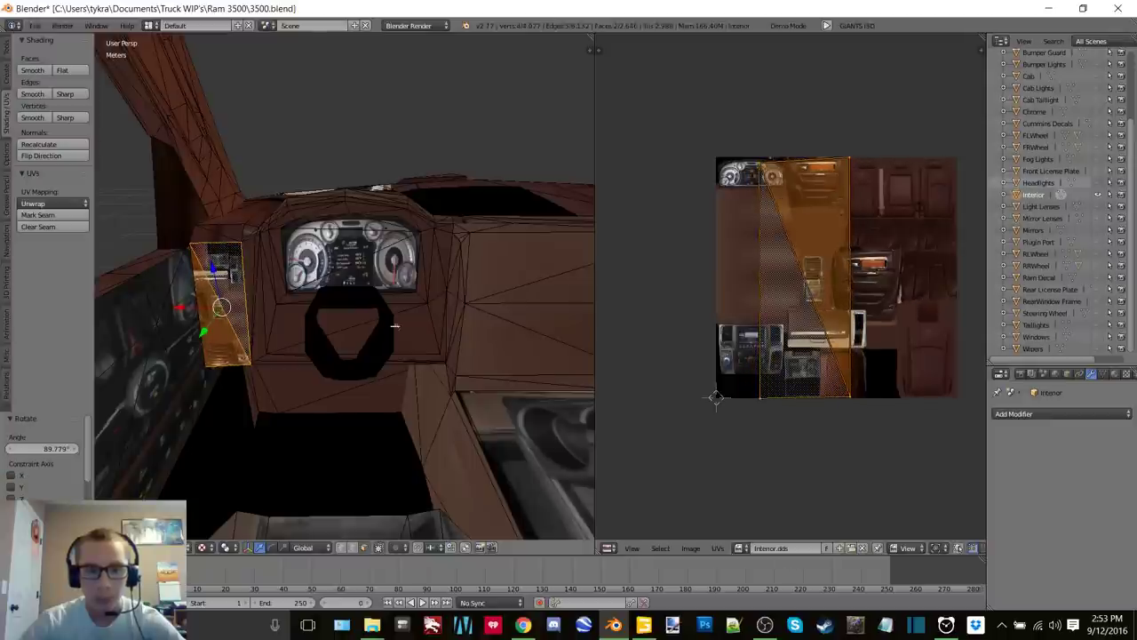
# Rotate the vent UV island by about a further 182° to turn it upright and scale it down to about 0.225
pyautogui.scroll(2, 368, 320)
pyautogui.moveTo(235, 327); pyautogui.dragTo(315, 307, button='middle')
pyautogui.scroll(2, 356, 295)
pyautogui.scroll(2, 267, 293)
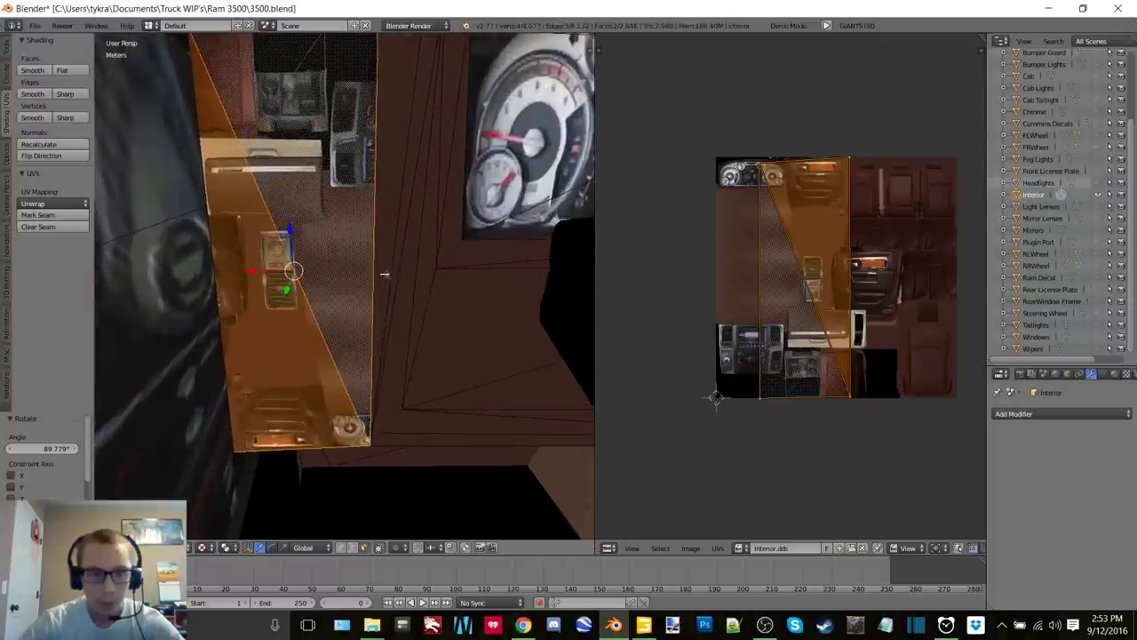
pyautogui.press('r')
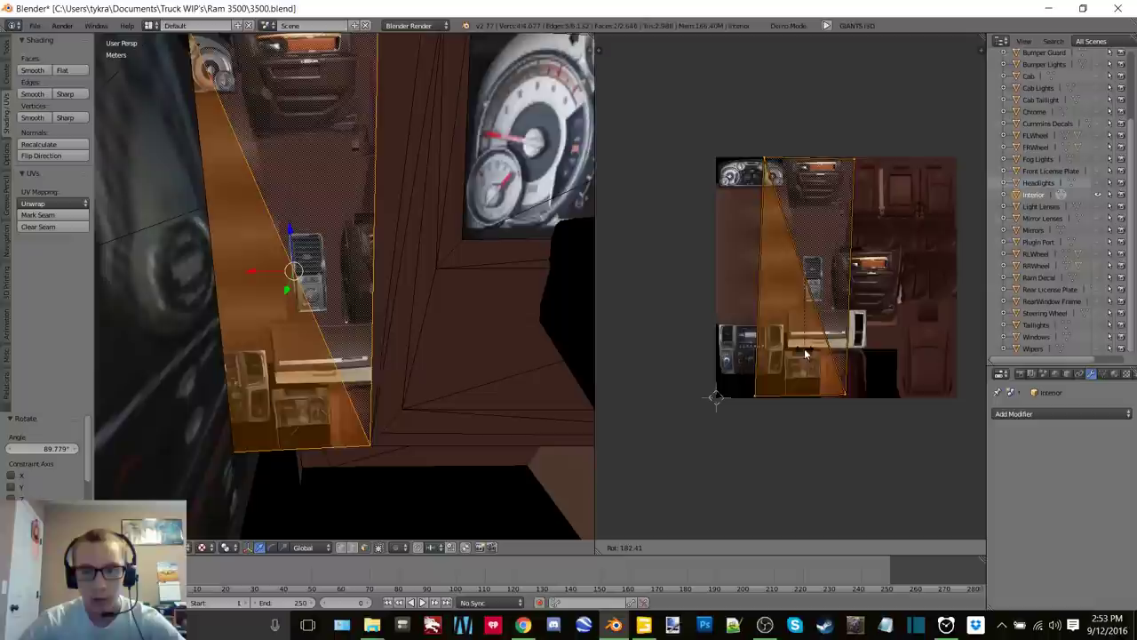
pyautogui.click(804, 351)
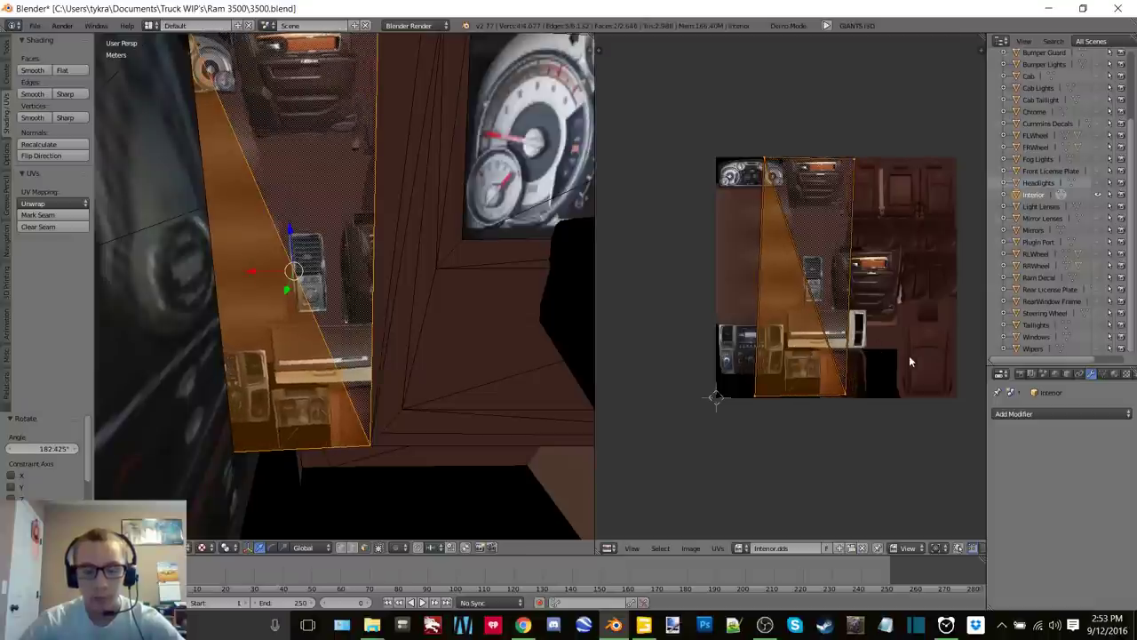
pyautogui.press('s')
pyautogui.click(829, 300)
# Move the vent UV island's two right corners onto the right corners of the air vent and headlight switch image
pyautogui.scroll(4, 695, 317)
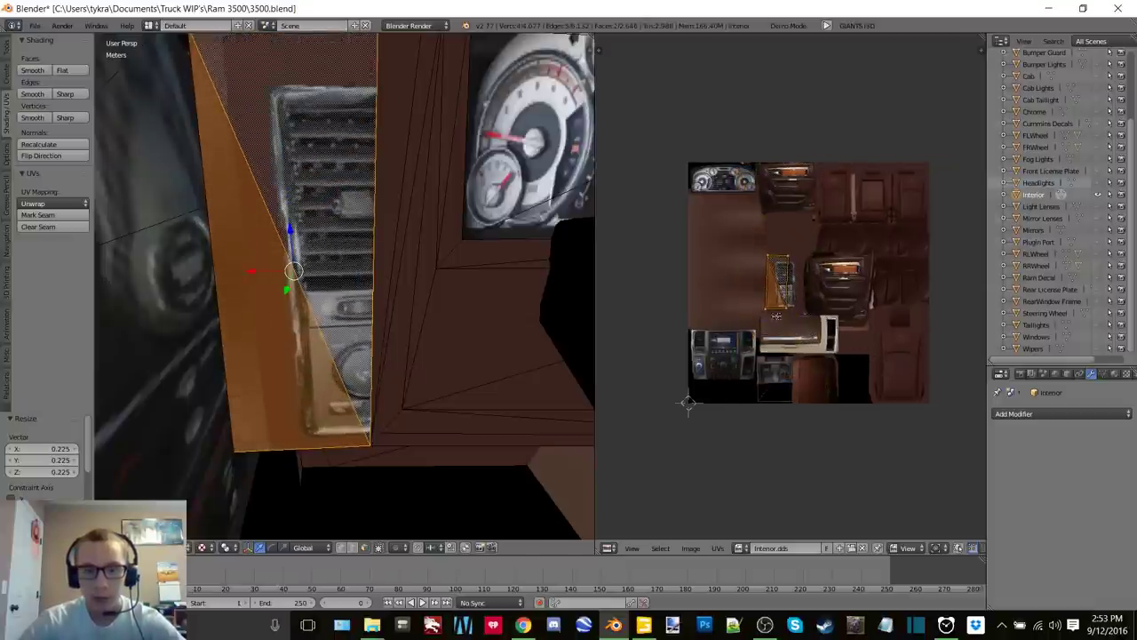
pyautogui.scroll(3, 754, 308)
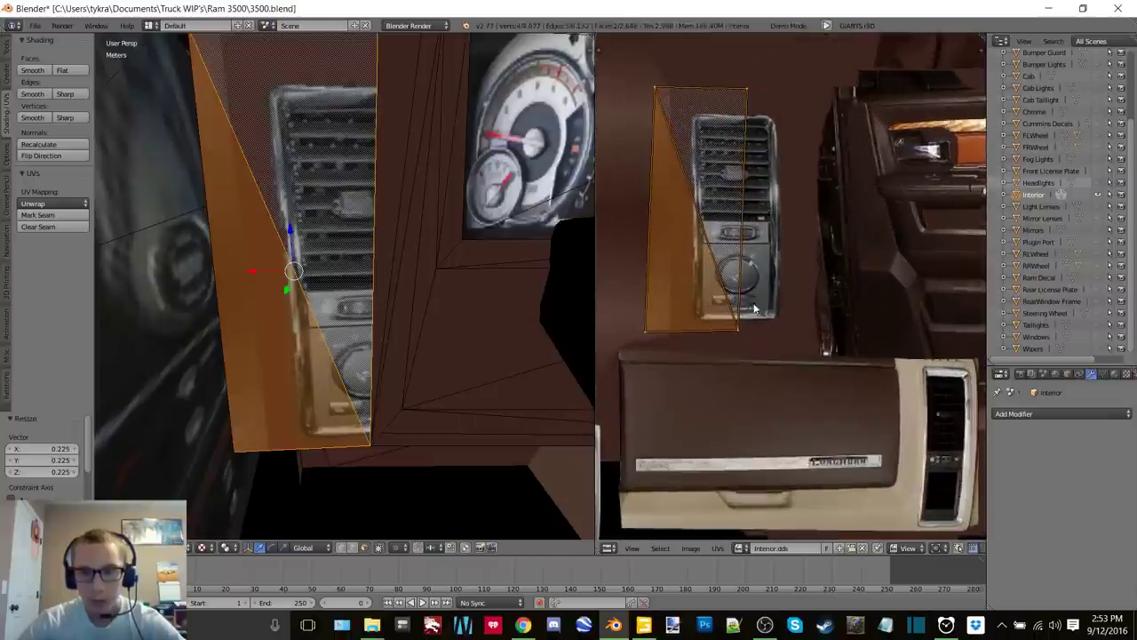
pyautogui.rightClick(738, 330)
pyautogui.press('g')
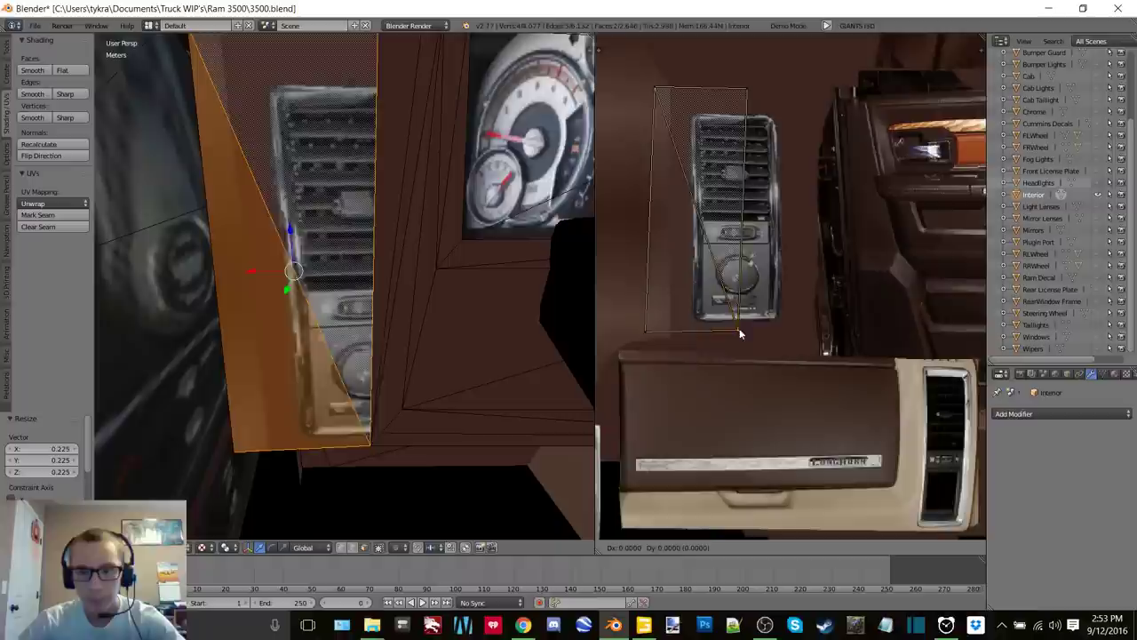
pyautogui.click(783, 318)
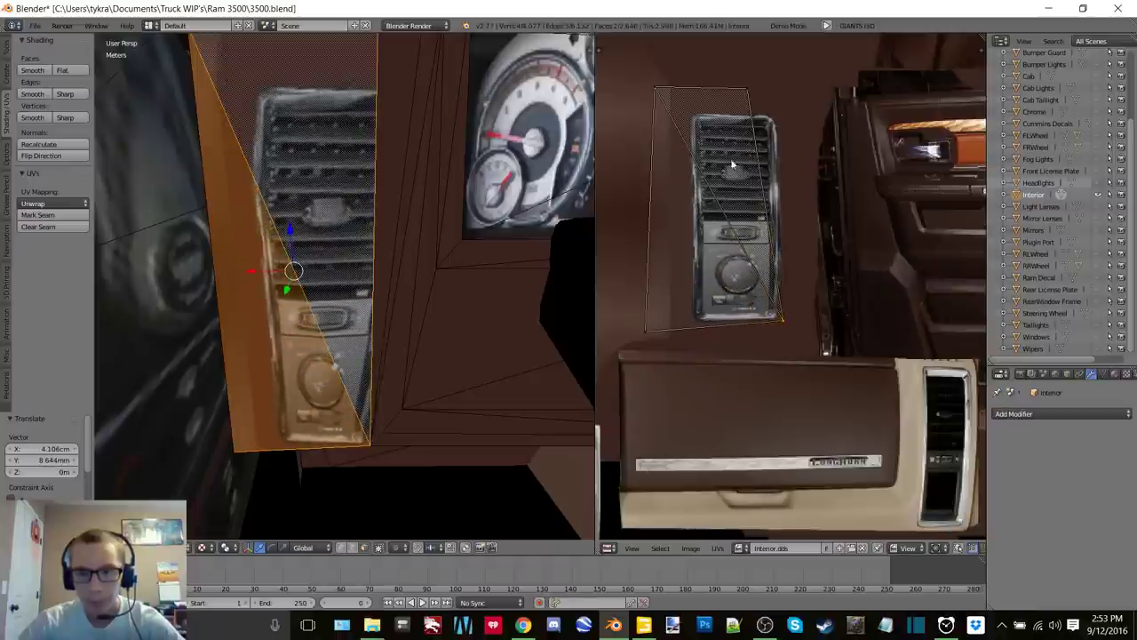
pyautogui.rightClick(746, 86)
pyautogui.press('g')
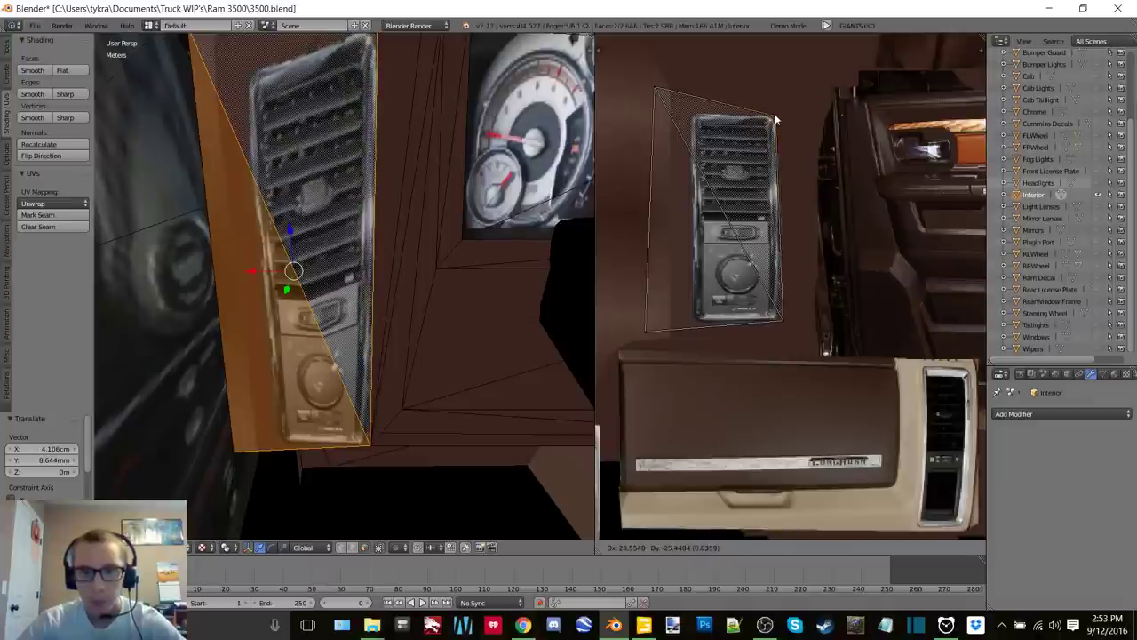
pyautogui.click(776, 116)
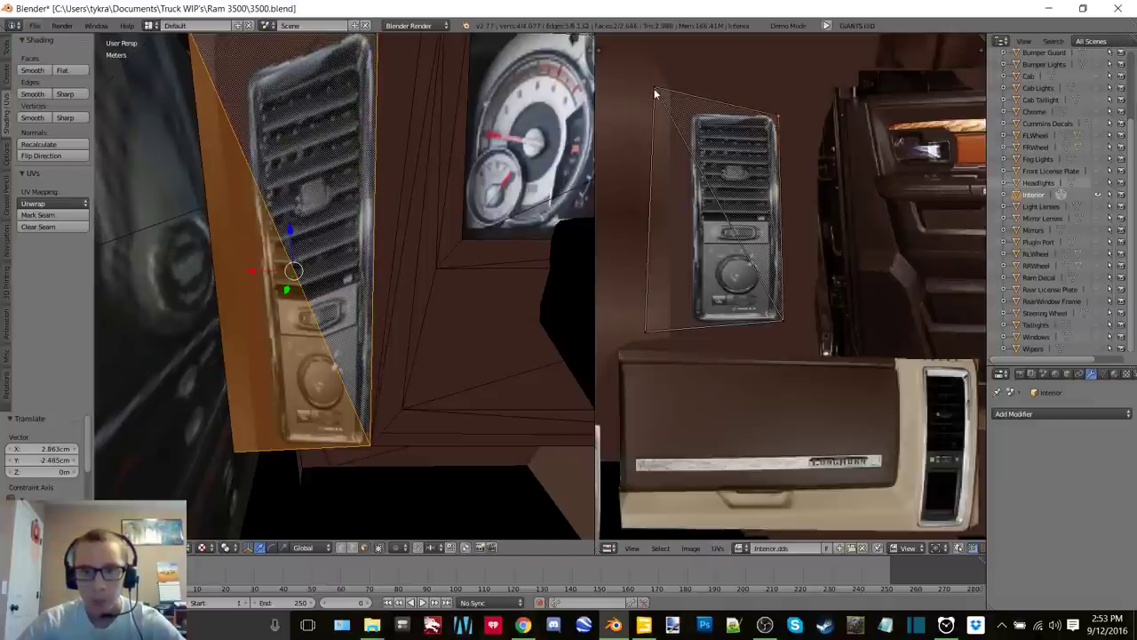
# Move the vent UV island's two left corners onto the left corners of the air vent and headlight switch image
pyautogui.rightClick(654, 90)
pyautogui.press('g')
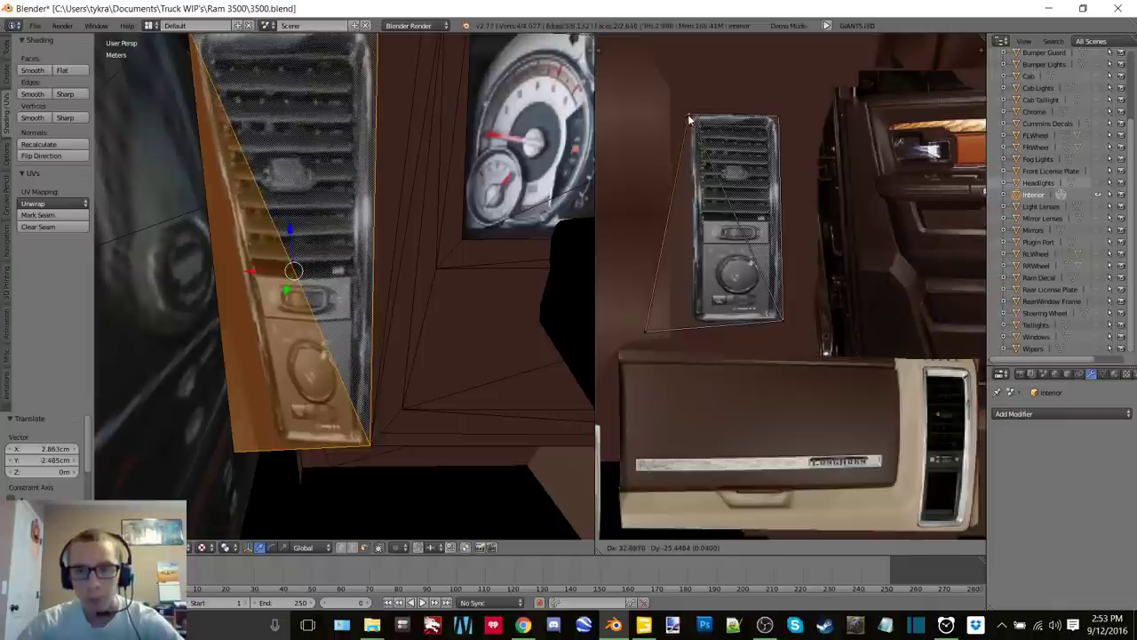
pyautogui.click(693, 115)
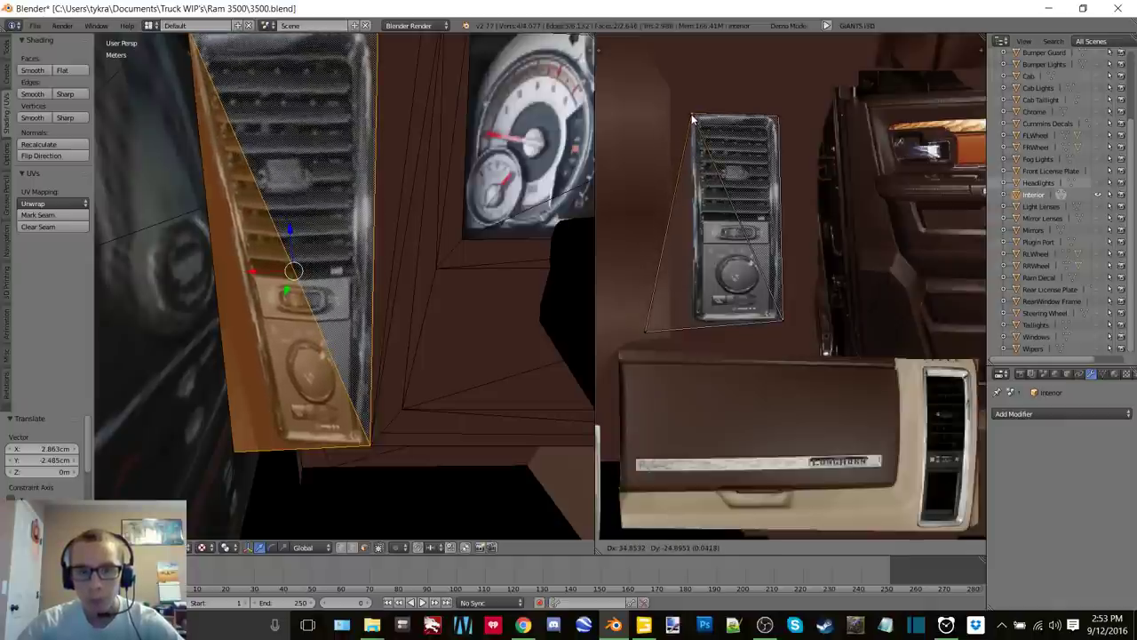
pyautogui.rightClick(646, 332)
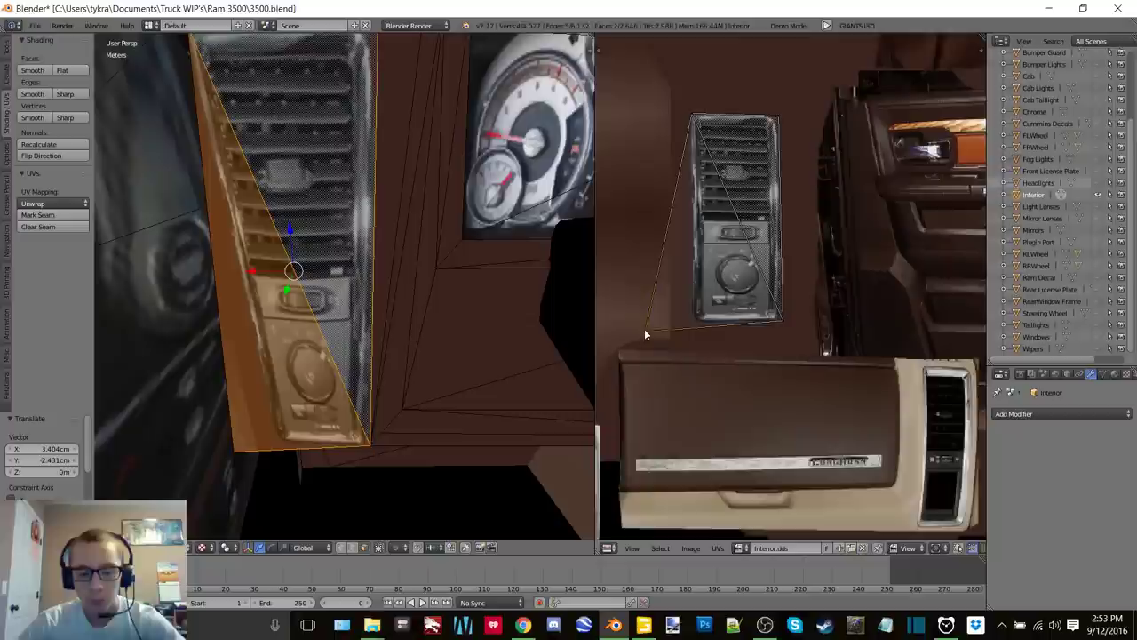
pyautogui.press('g')
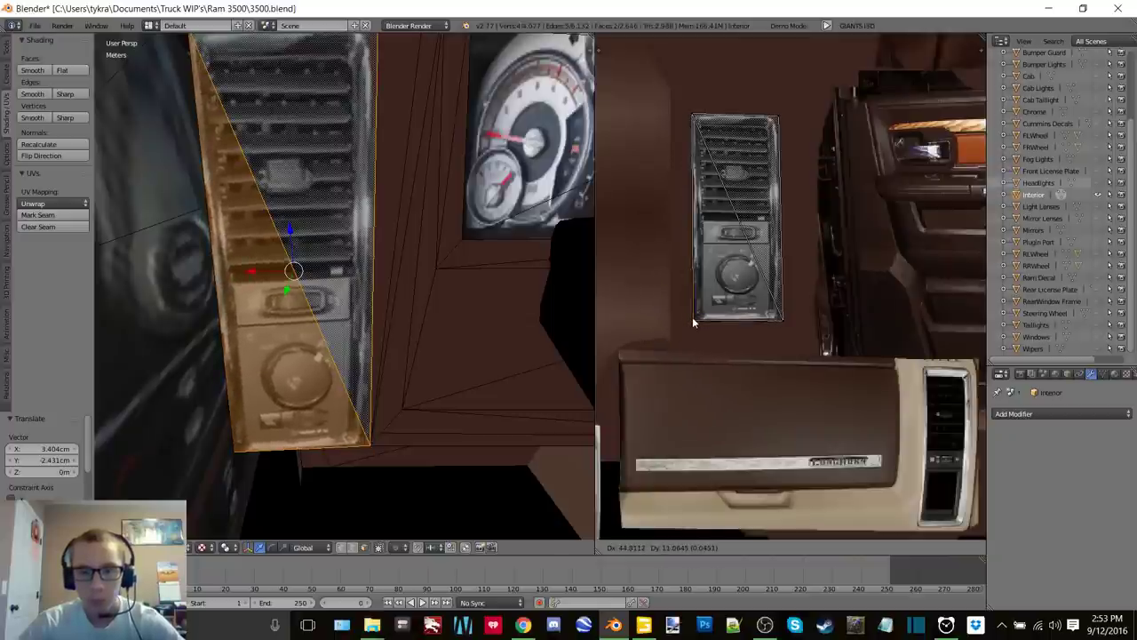
pyautogui.click(694, 321)
pyautogui.scroll(-4, 391, 241)
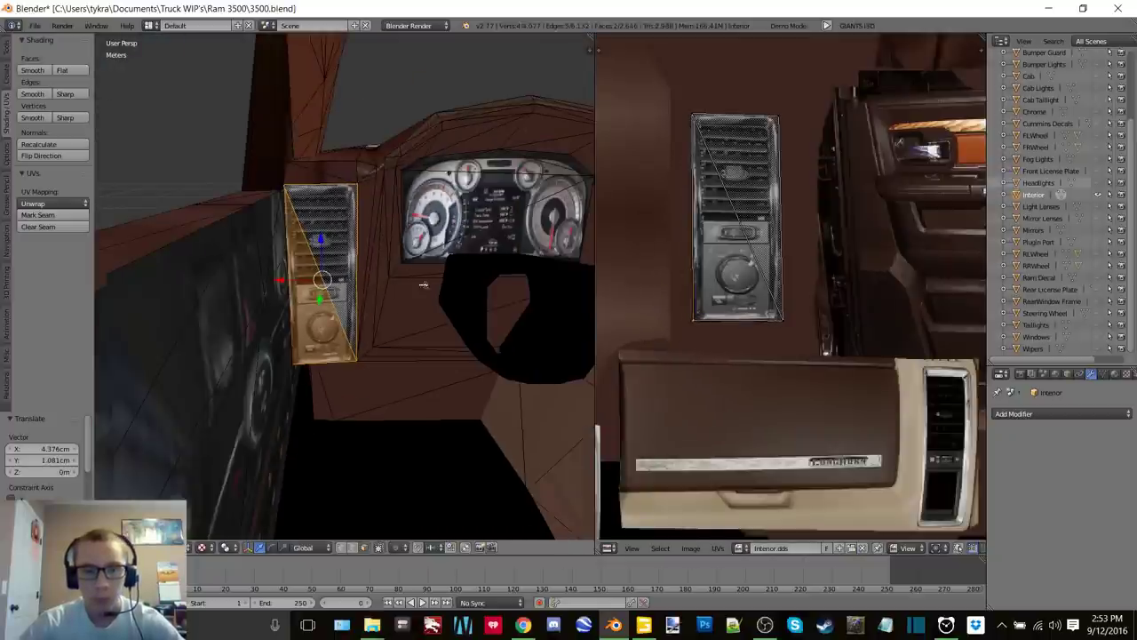
pyautogui.scroll(2, 423, 284)
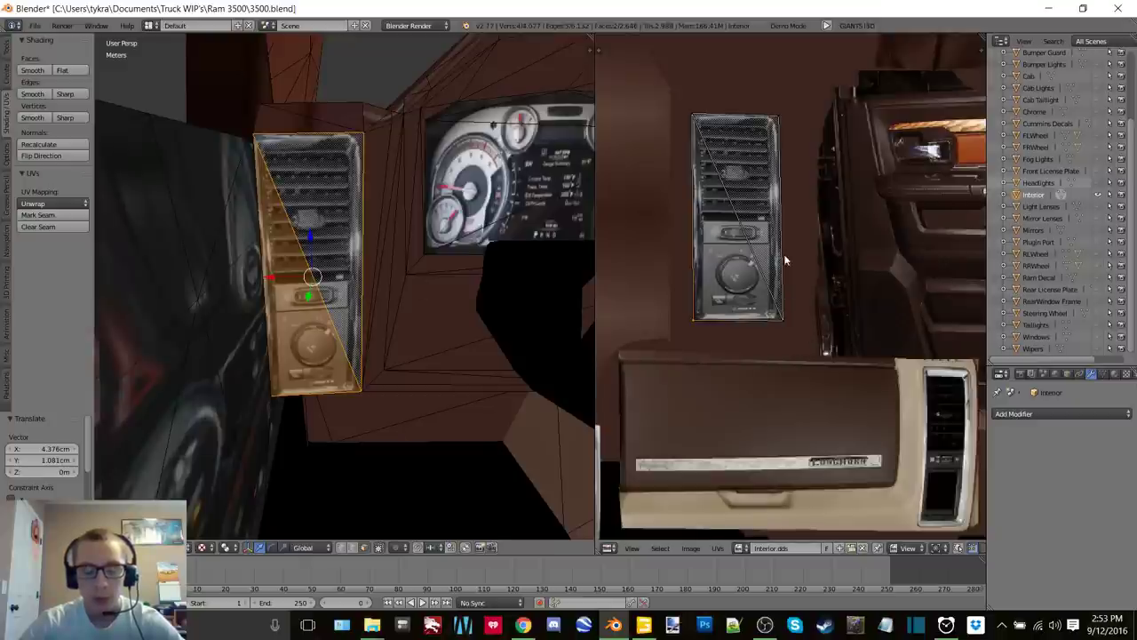
# Scale the whole vent UV island up by 1.805 around the air vent and headlight switch image
pyautogui.press('a')
pyautogui.press('s')
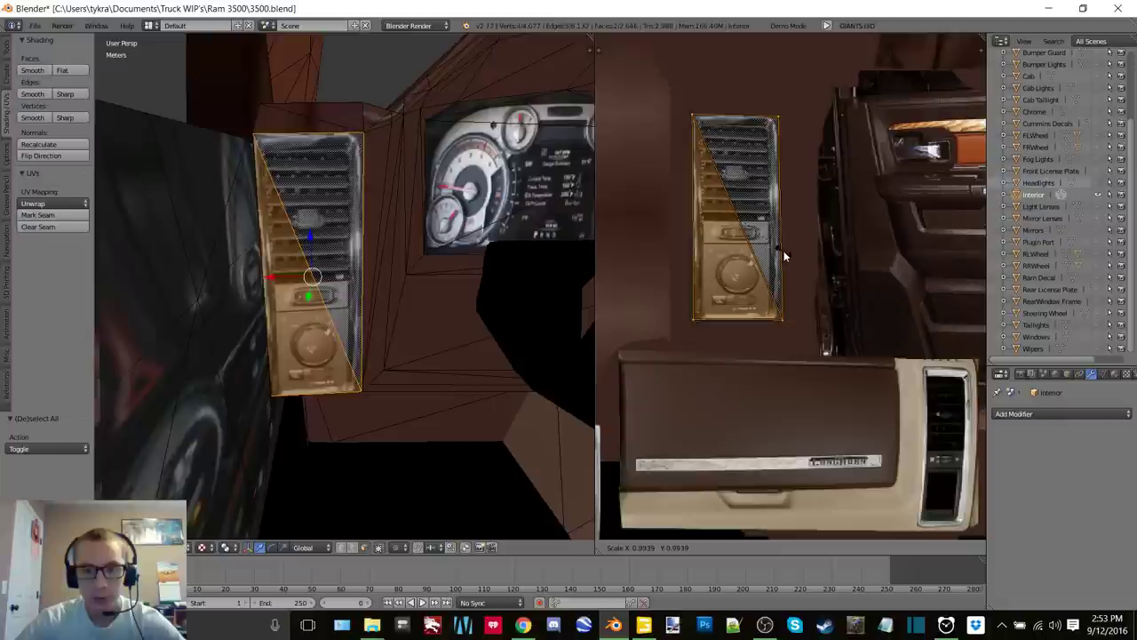
pyautogui.click(838, 248)
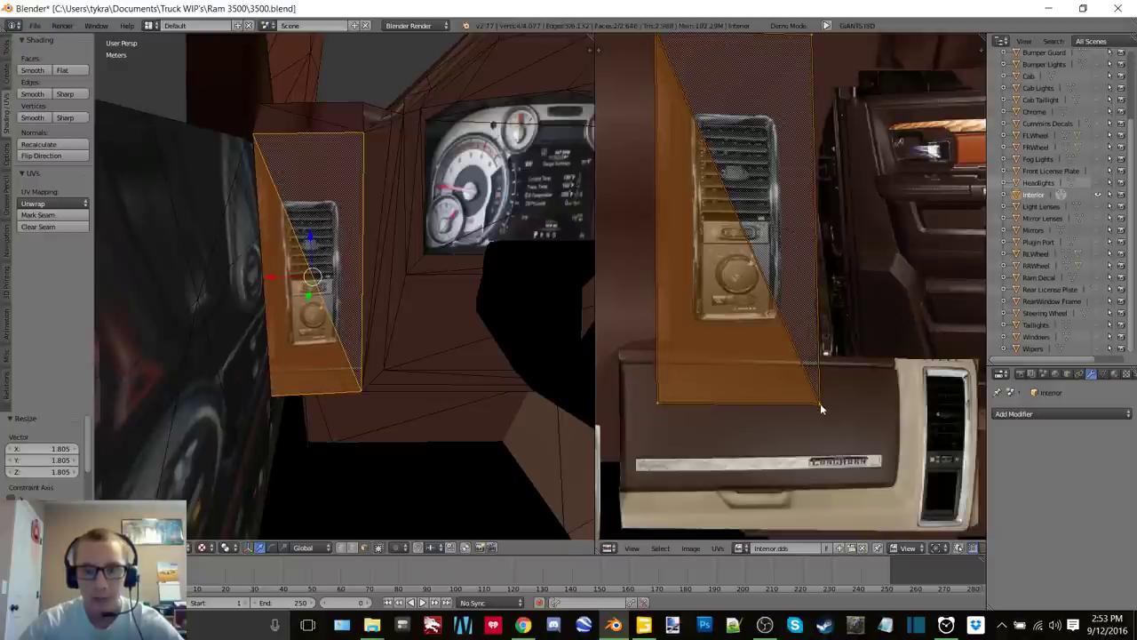
pyautogui.press('a')
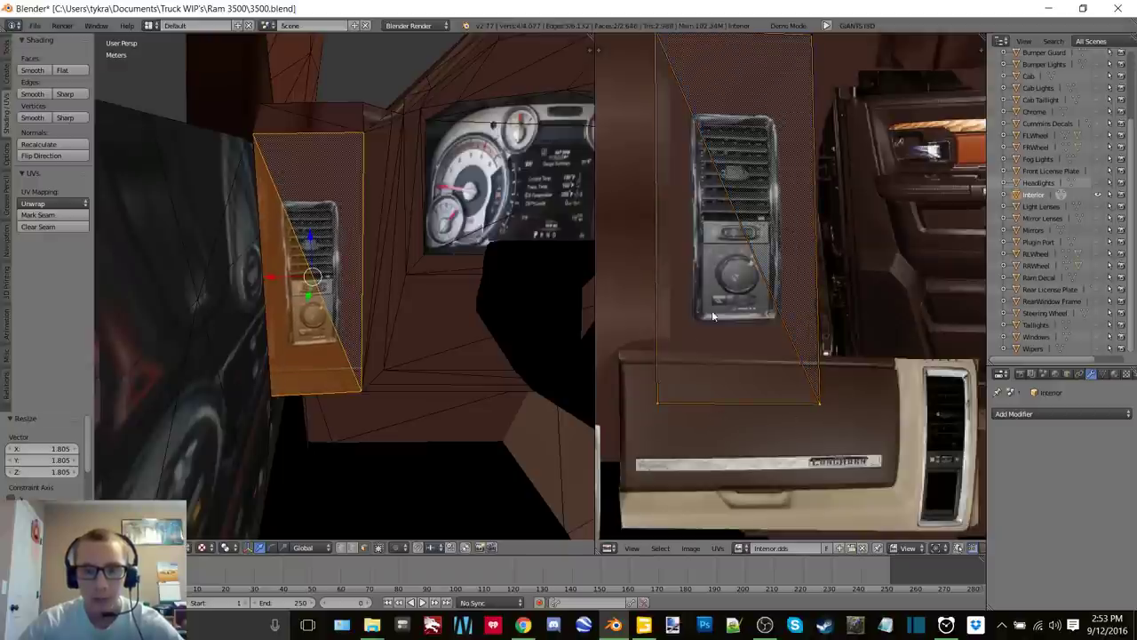
pyautogui.scroll(-1, 702, 267)
pyautogui.keyDown('shift'); pyautogui.rightClick(685, 85); pyautogui.keyUp('shift')
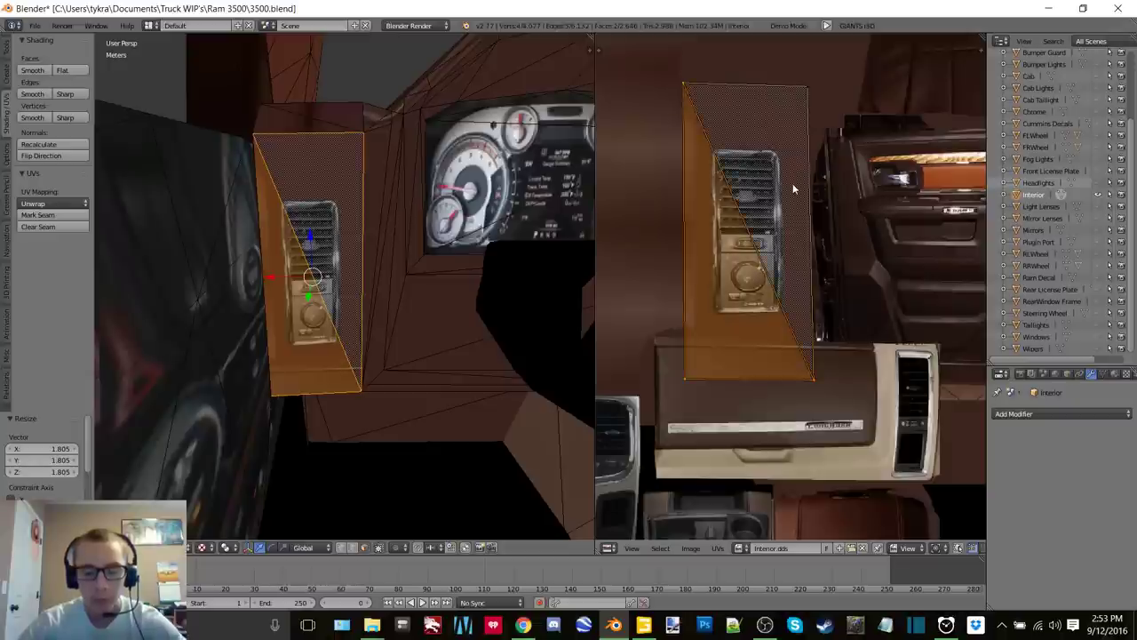
pyautogui.press('g')
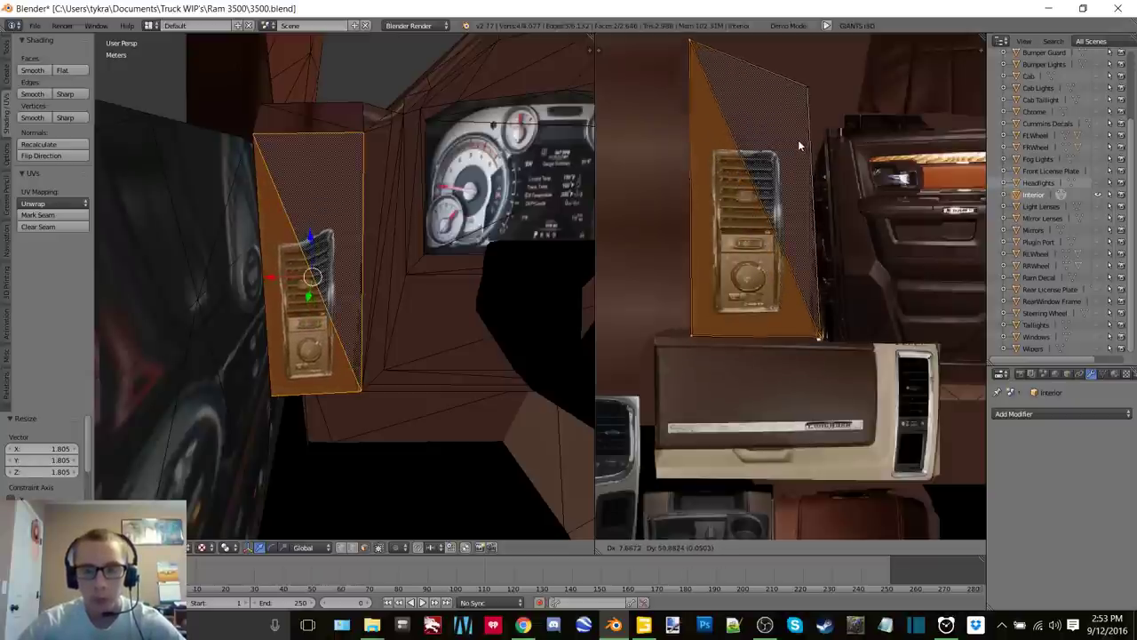
pyautogui.rightClick(797, 180)
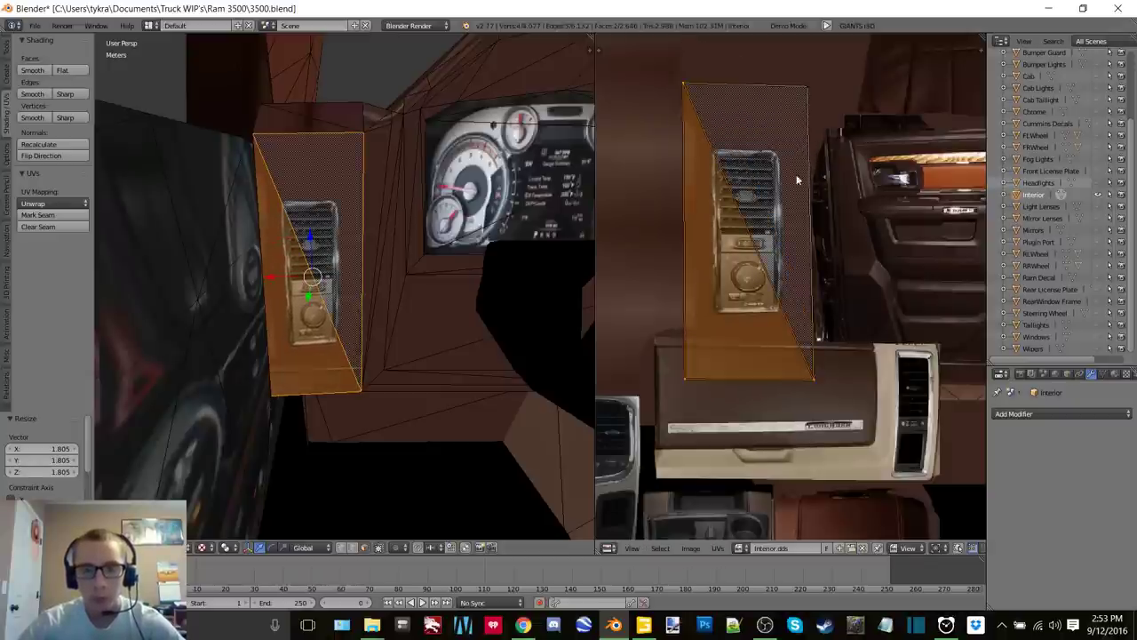
# Move the bottom edge of the vent UV island straight up by 5.582 cm, just above the glove box image
pyautogui.rightClick(798, 387)
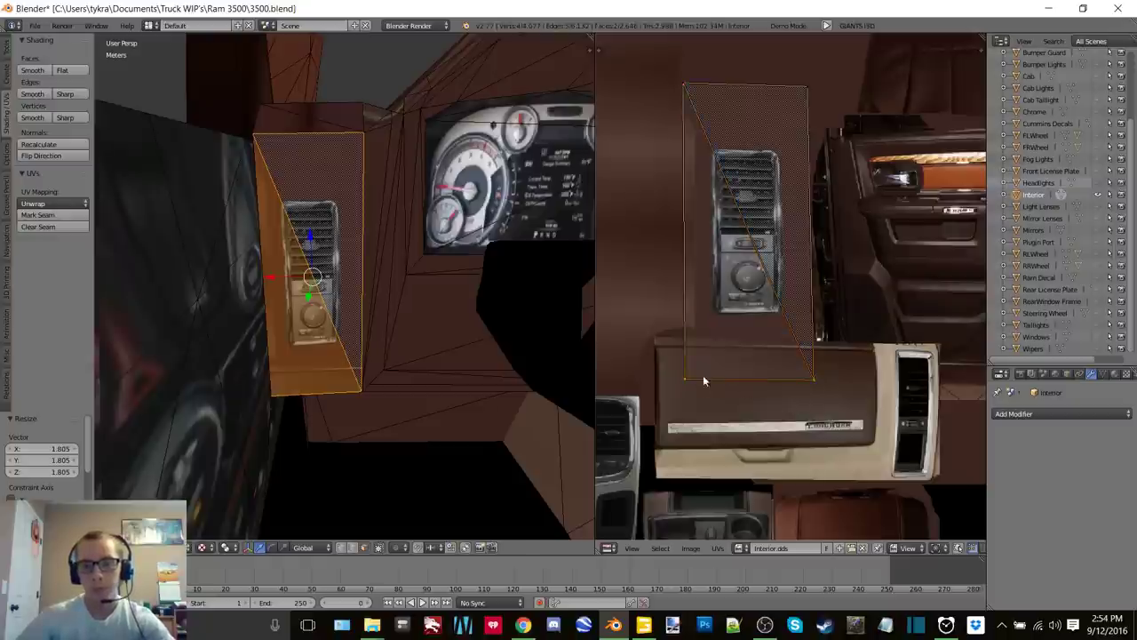
pyautogui.press('g')
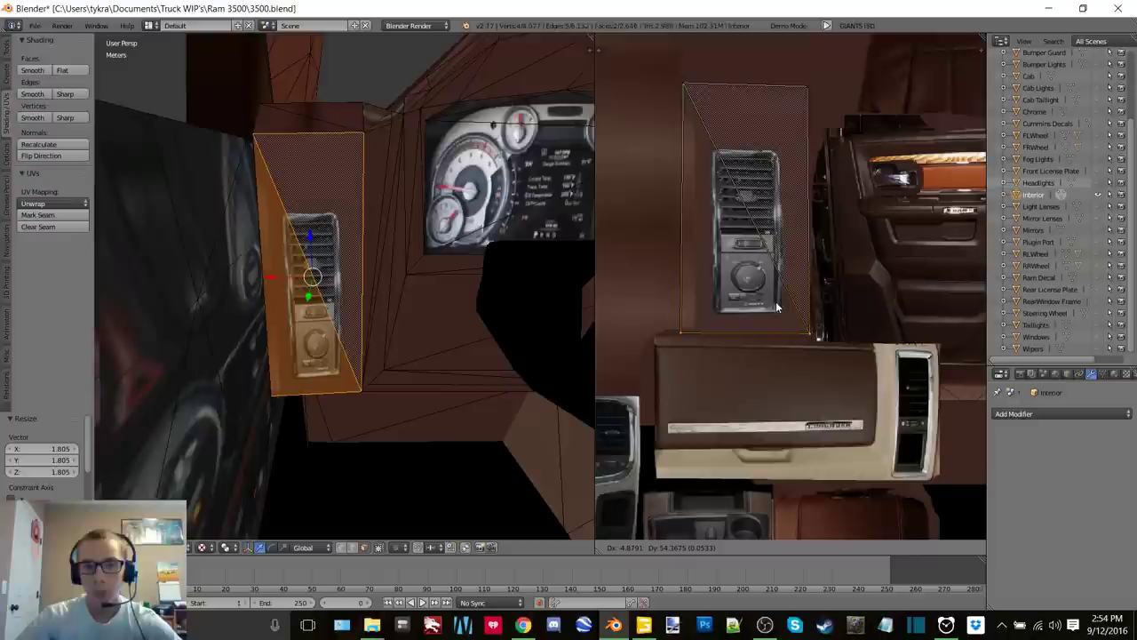
pyautogui.press('g')
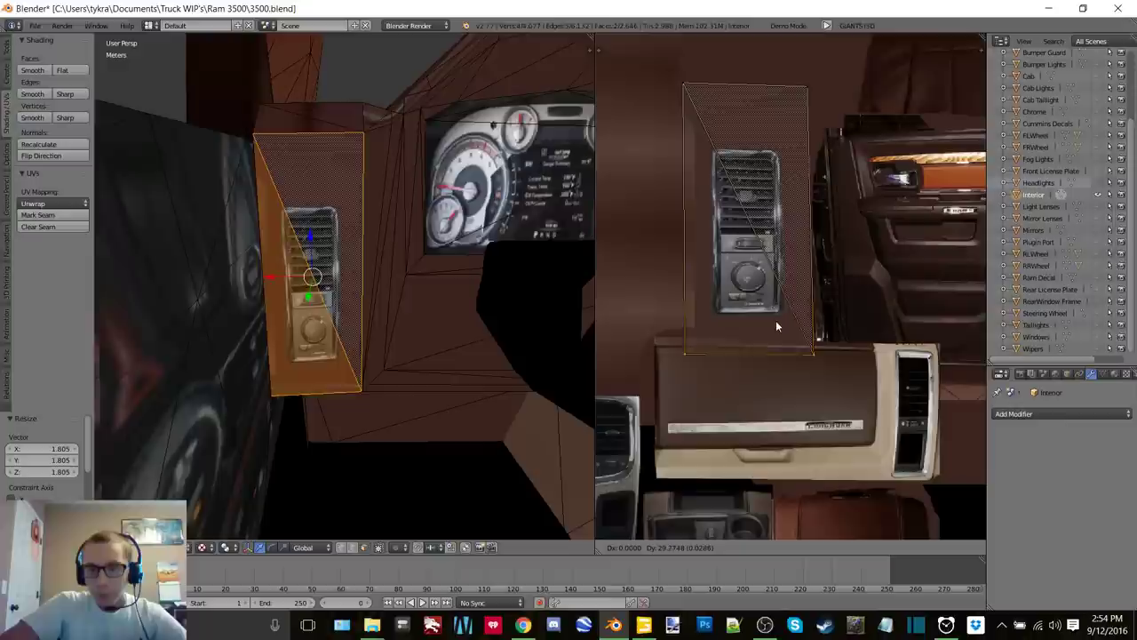
pyautogui.click(775, 297)
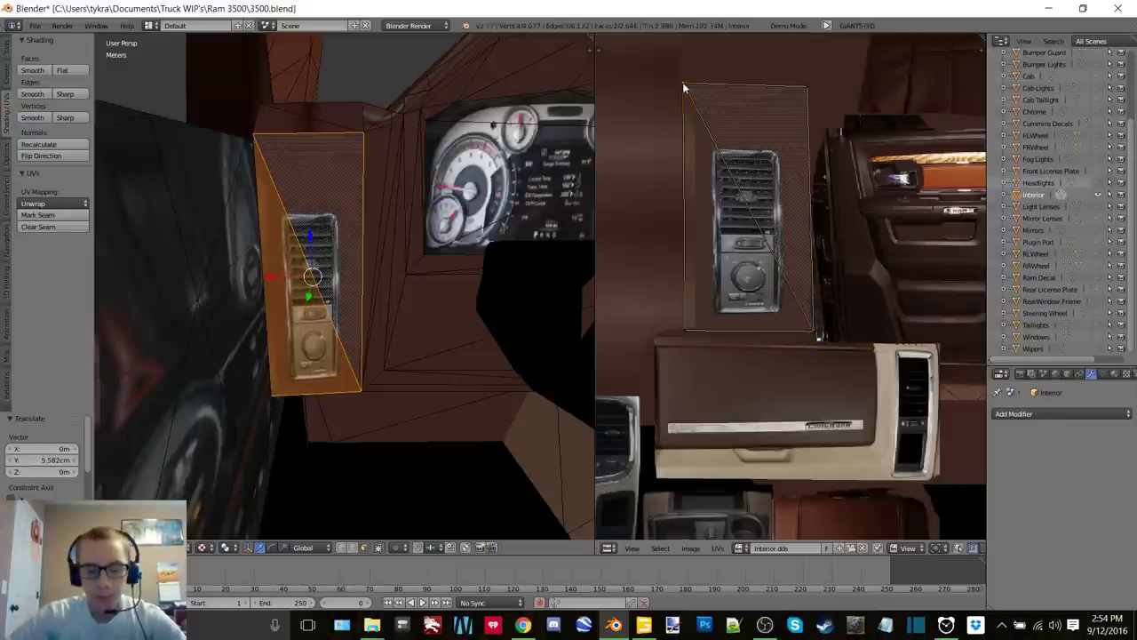
pyautogui.press('g')
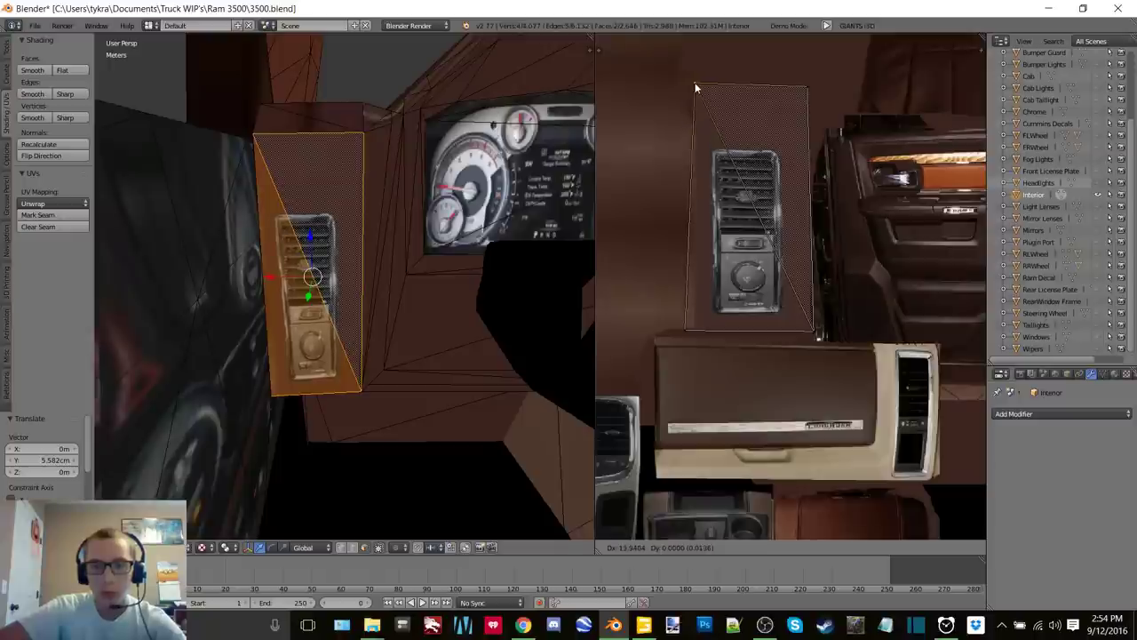
pyautogui.rightClick(696, 87)
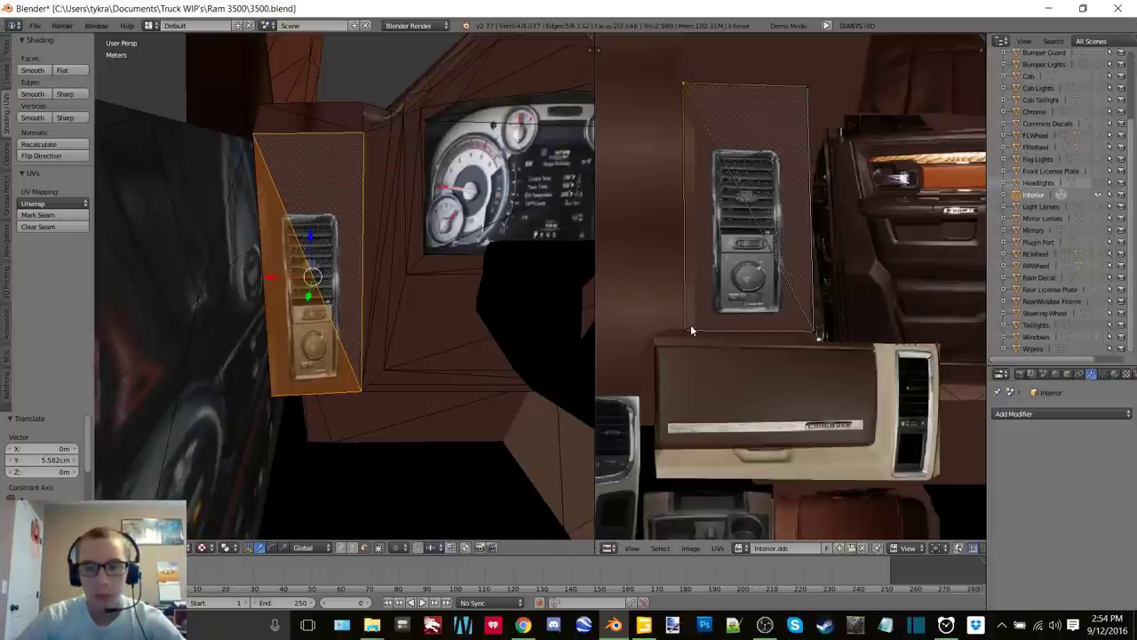
pyautogui.press('g')
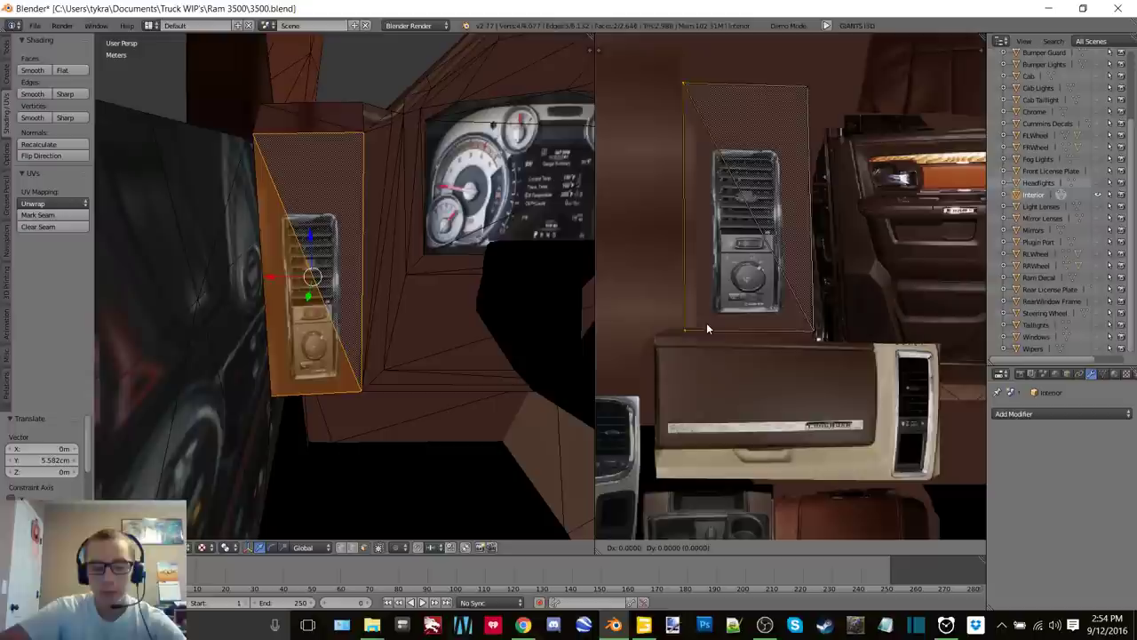
pyautogui.rightClick(726, 272)
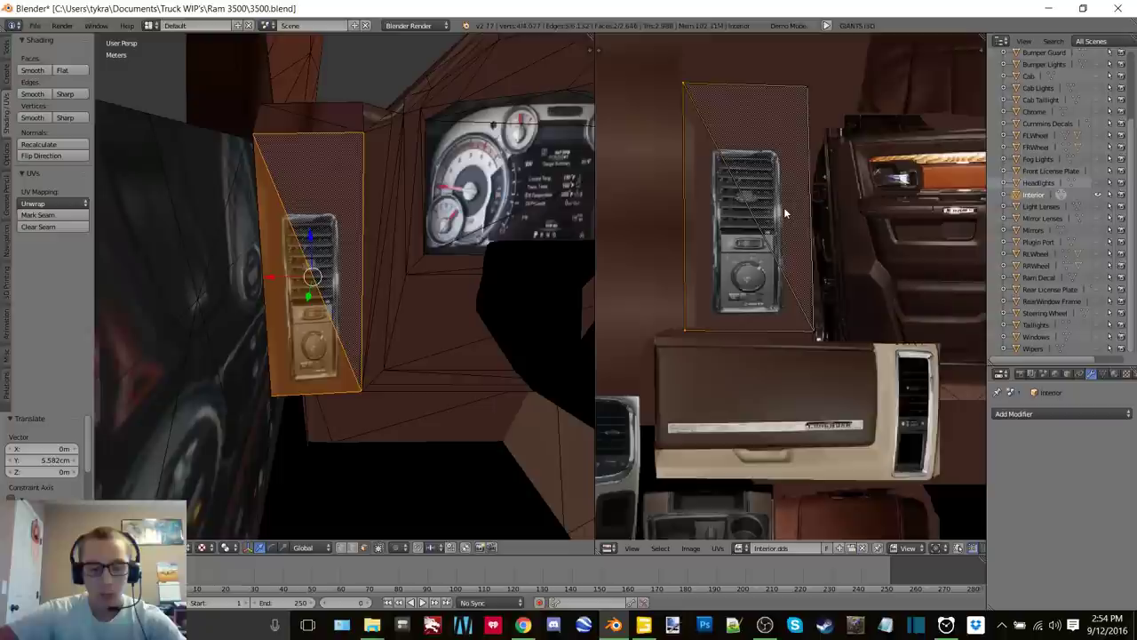
pyautogui.press('g')
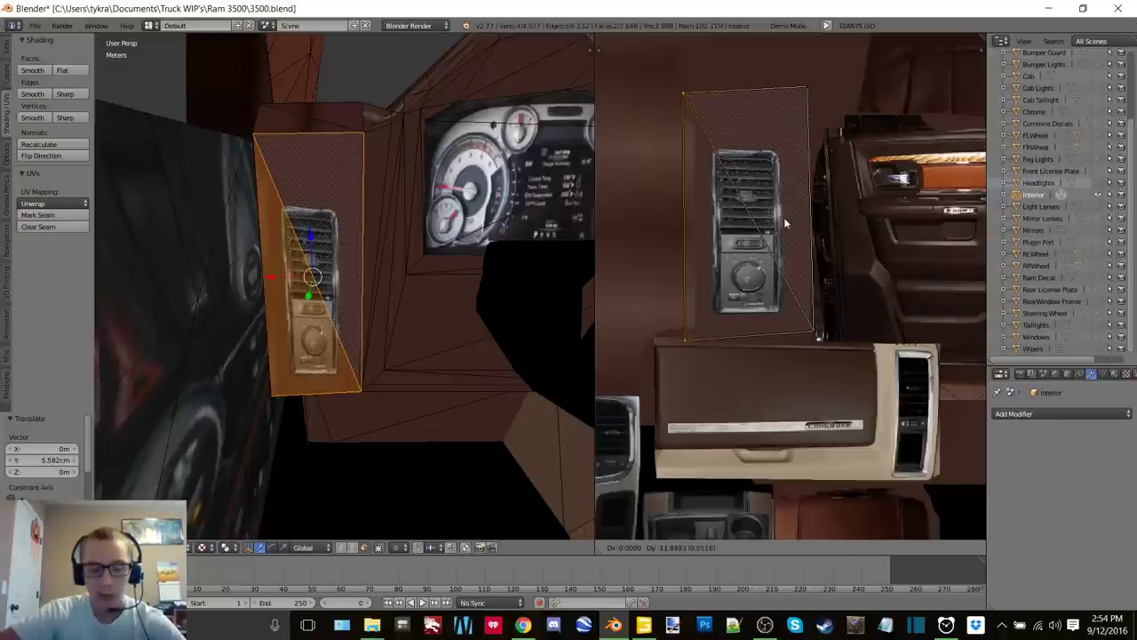
pyautogui.click(783, 223)
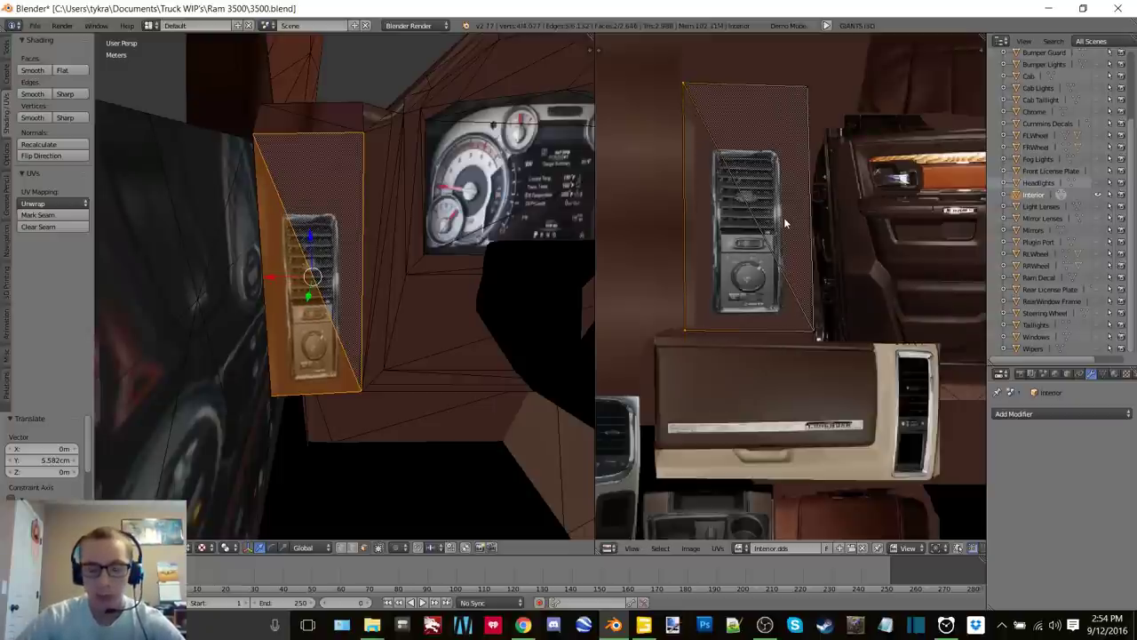
# Move the whole vent UV island straight down by 1.361 cm
pyautogui.press('a')
pyautogui.press('g')
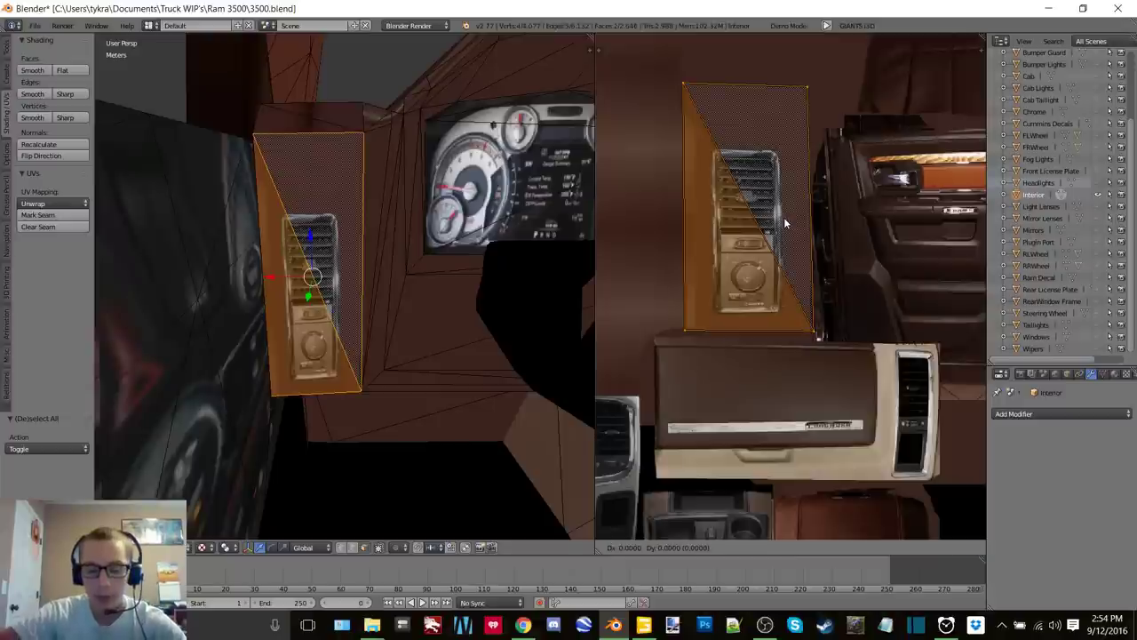
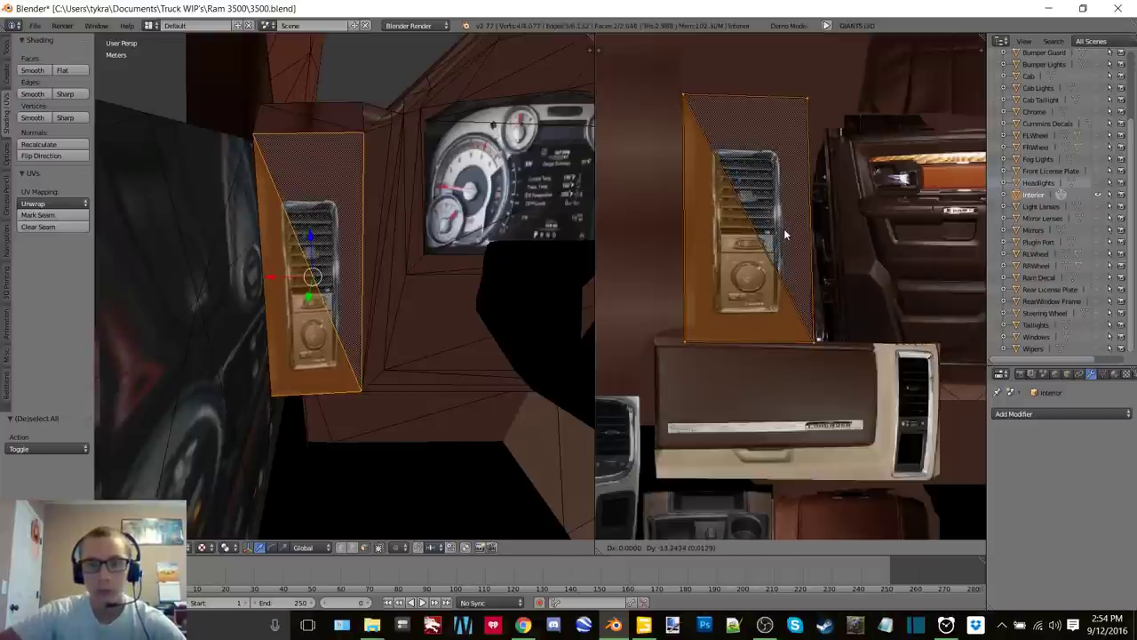
pyautogui.rightClick(776, 276)
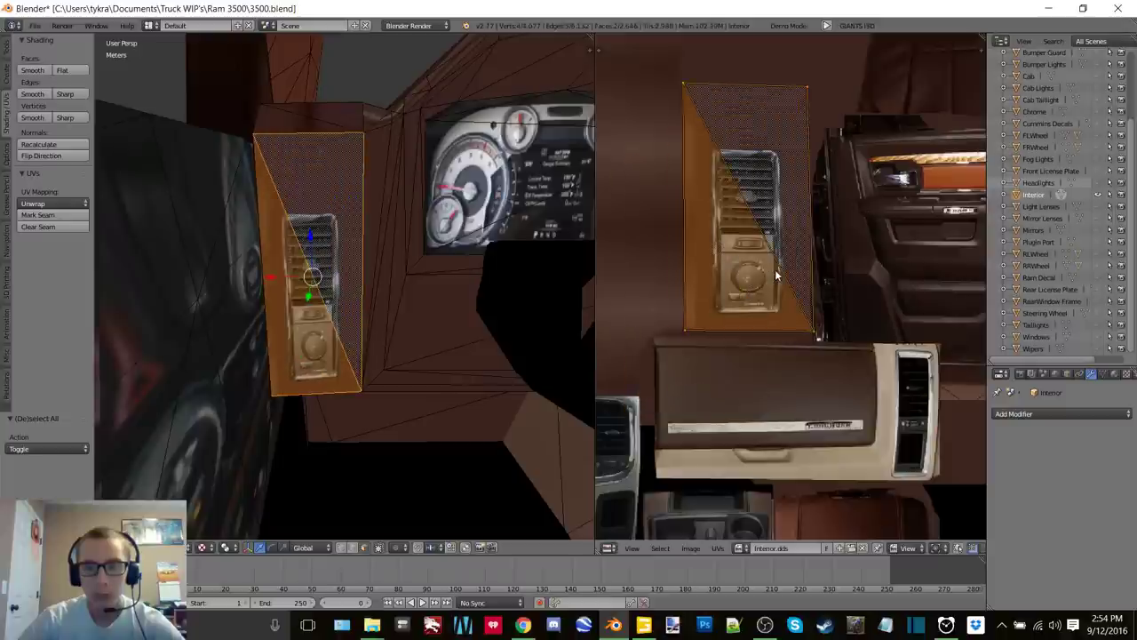
pyautogui.press('g')
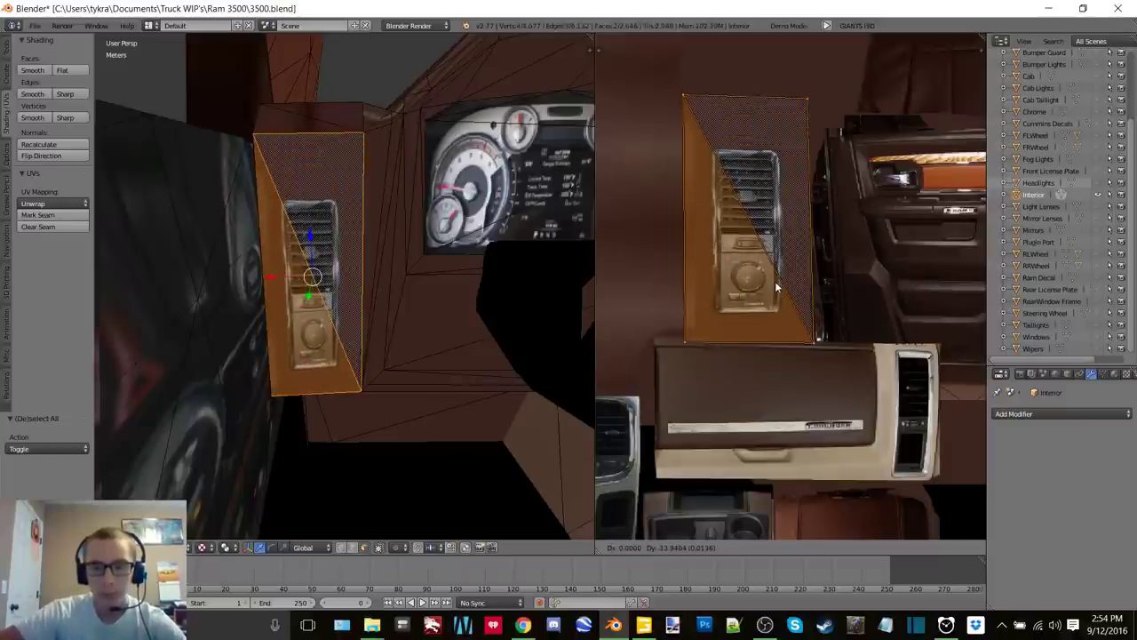
pyautogui.click(775, 280)
# Move the left edge of the vent UV island 1.429 cm along X toward the vent image
pyautogui.rightClick(686, 342)
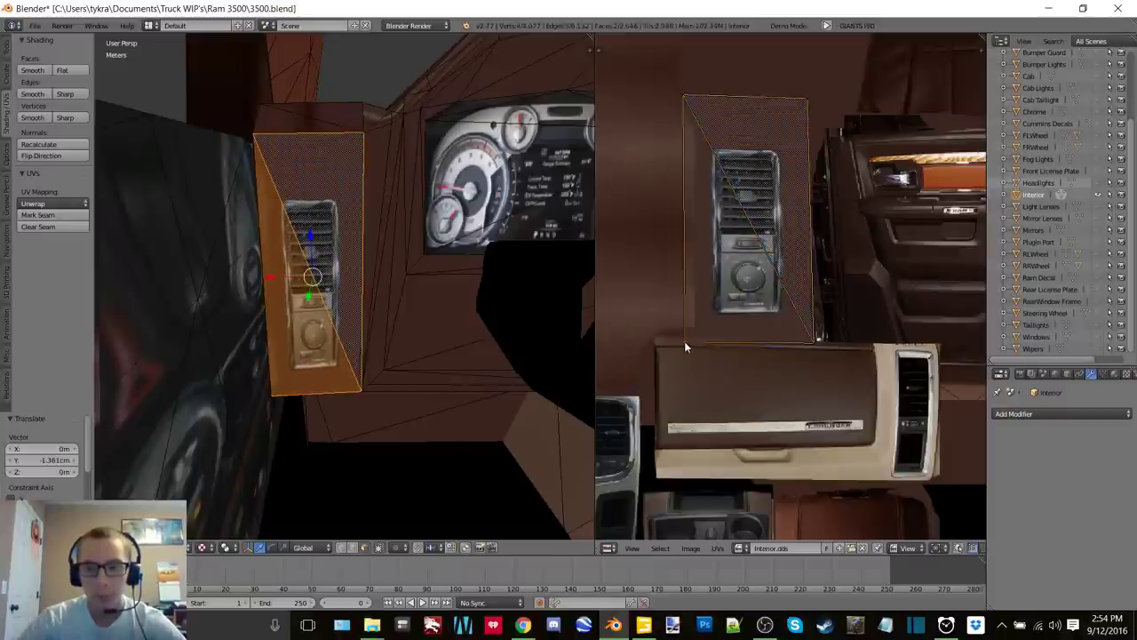
pyautogui.press('g')
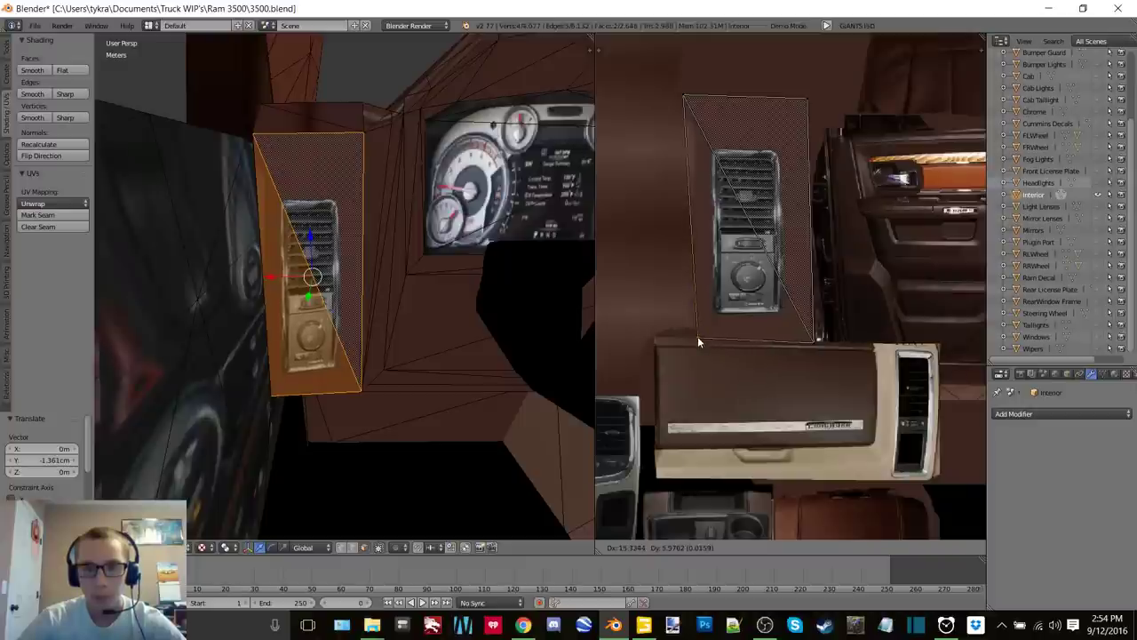
pyautogui.rightClick(698, 339)
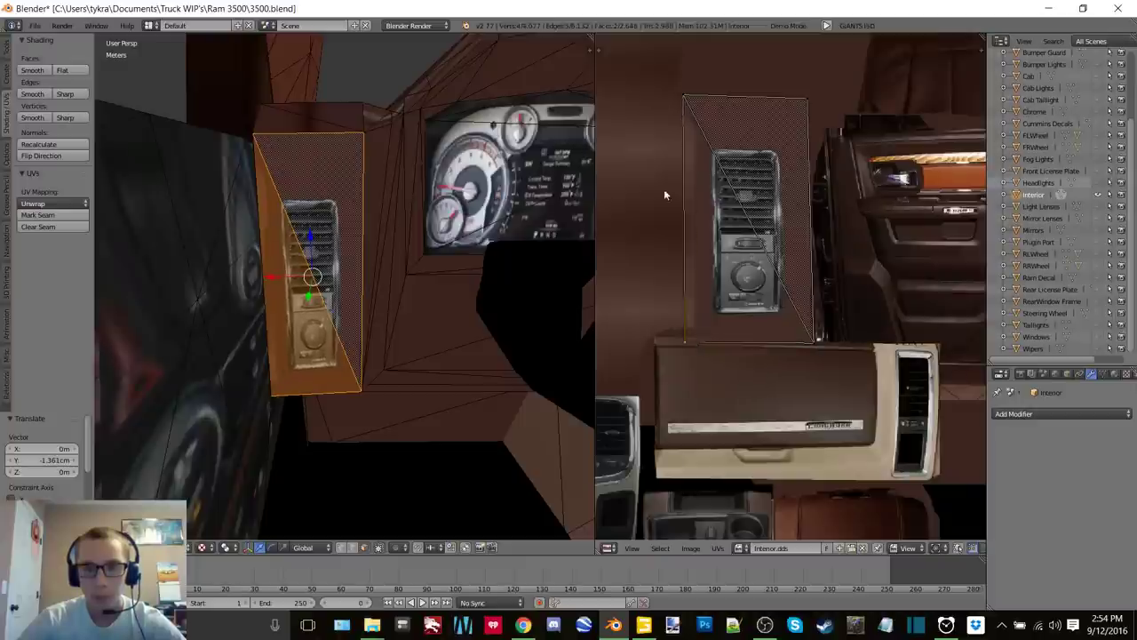
pyautogui.press('g')
pyautogui.click(703, 108)
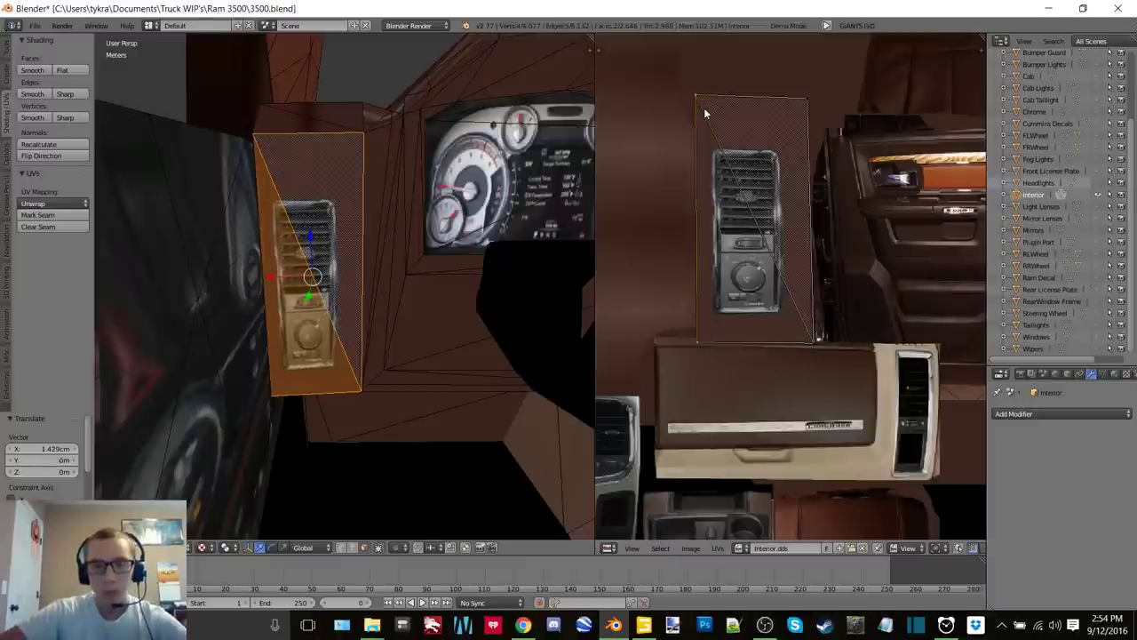
# Select all the centre dashboard faces above the cup holder console and unwrap them
pyautogui.moveTo(396, 247)
pyautogui.mouseDown(button='middle')
pyautogui.moveTo(409, 254)
pyautogui.moveTo(393, 265)
pyautogui.mouseUp(button='middle')
pyautogui.scroll(-2, 398, 248)
pyautogui.scroll(-4, 728, 233)
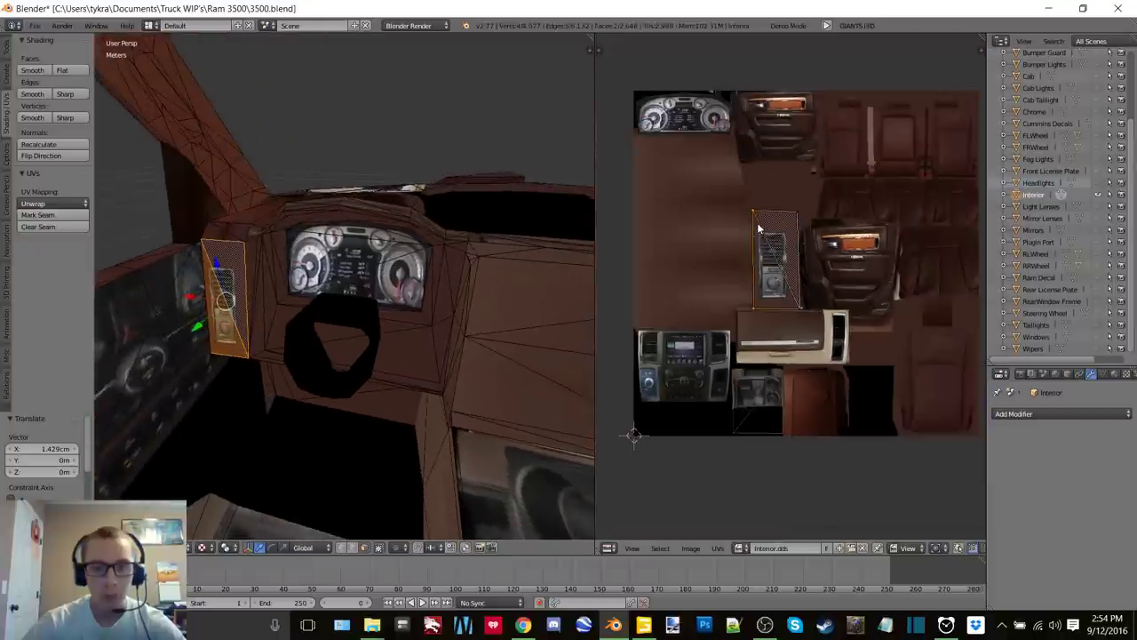
pyautogui.moveTo(713, 267); pyautogui.dragTo(723, 263, button='middle')
pyautogui.moveTo(503, 326); pyautogui.dragTo(388, 267, button='middle')
pyautogui.click(388, 269)
pyautogui.keyDown('shift'); pyautogui.click(320, 235); pyautogui.keyUp('shift')
pyautogui.keyDown('shift'); pyautogui.click(395, 326); pyautogui.keyUp('shift')
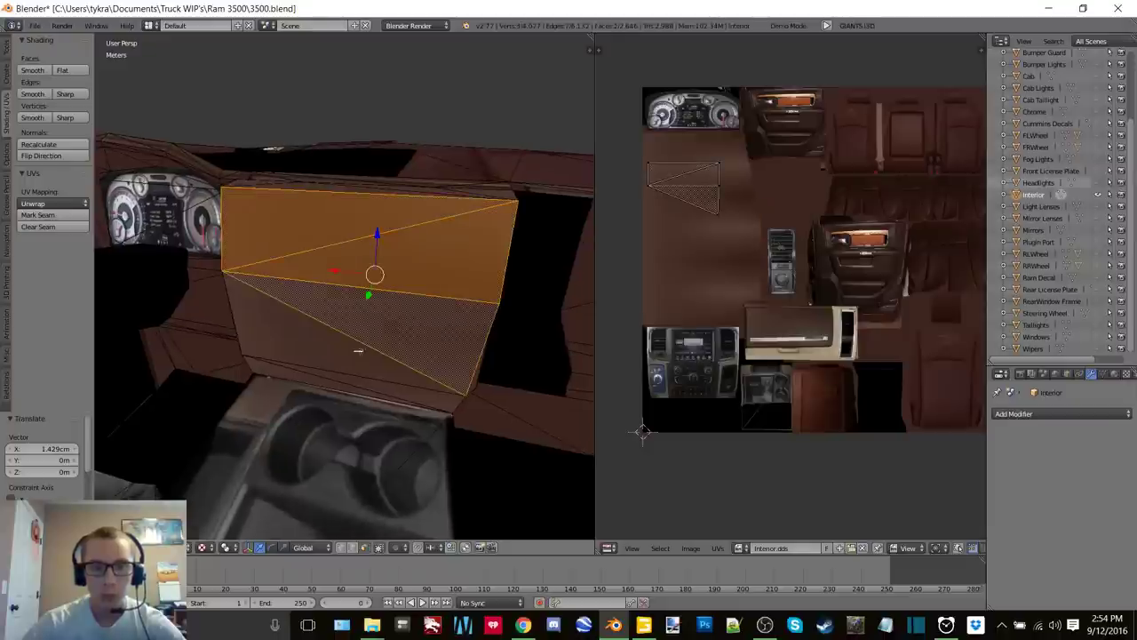
pyautogui.keyDown('shift'); pyautogui.click(366, 363); pyautogui.keyUp('shift')
pyautogui.keyDown('shift'); pyautogui.click(404, 391); pyautogui.keyUp('shift')
pyautogui.moveTo(404, 391); pyautogui.dragTo(444, 293, button='middle')
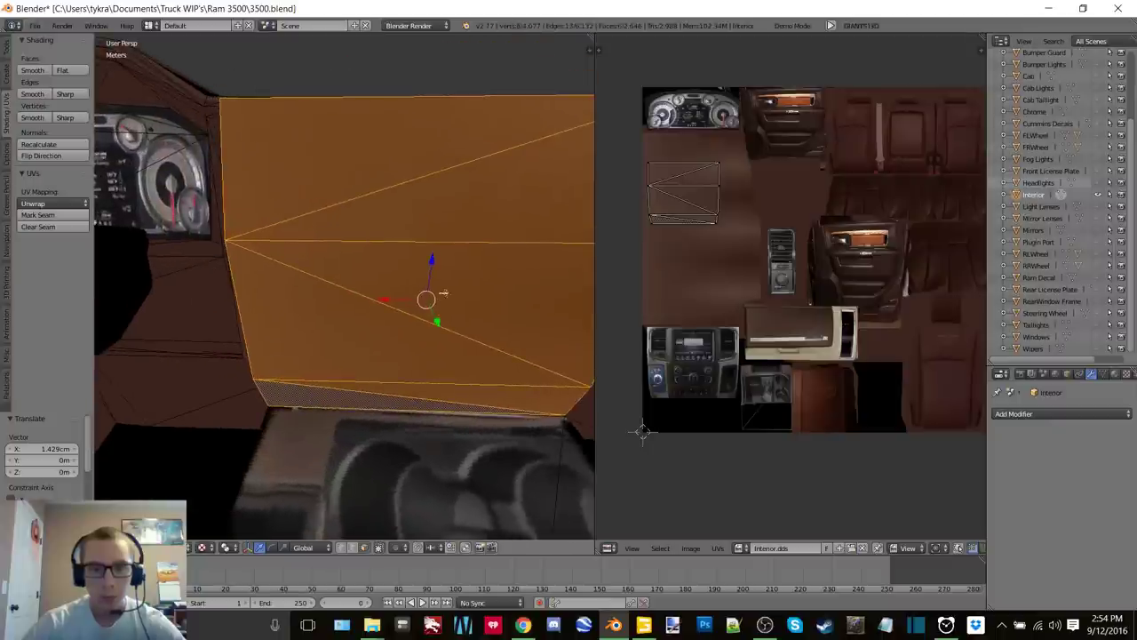
pyautogui.press('u')
pyautogui.click(444, 293)
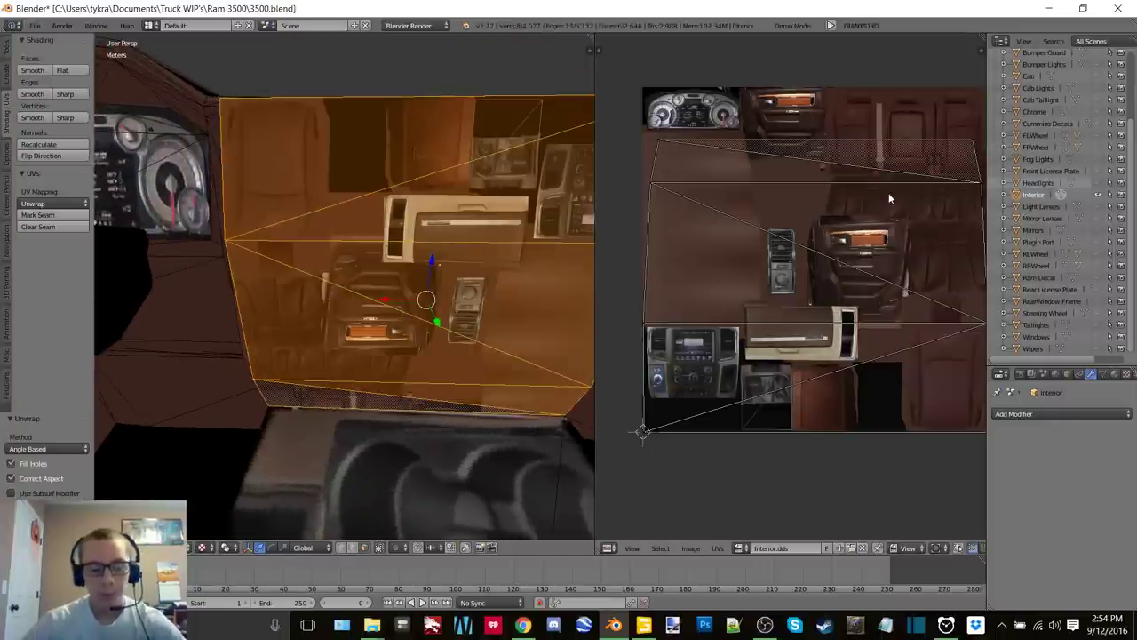
# Scale the centre dashboard UV island down to about 0.23 and place it over the radio and climate control image, rotated by 180.66°
pyautogui.press('a')
pyautogui.press('s')
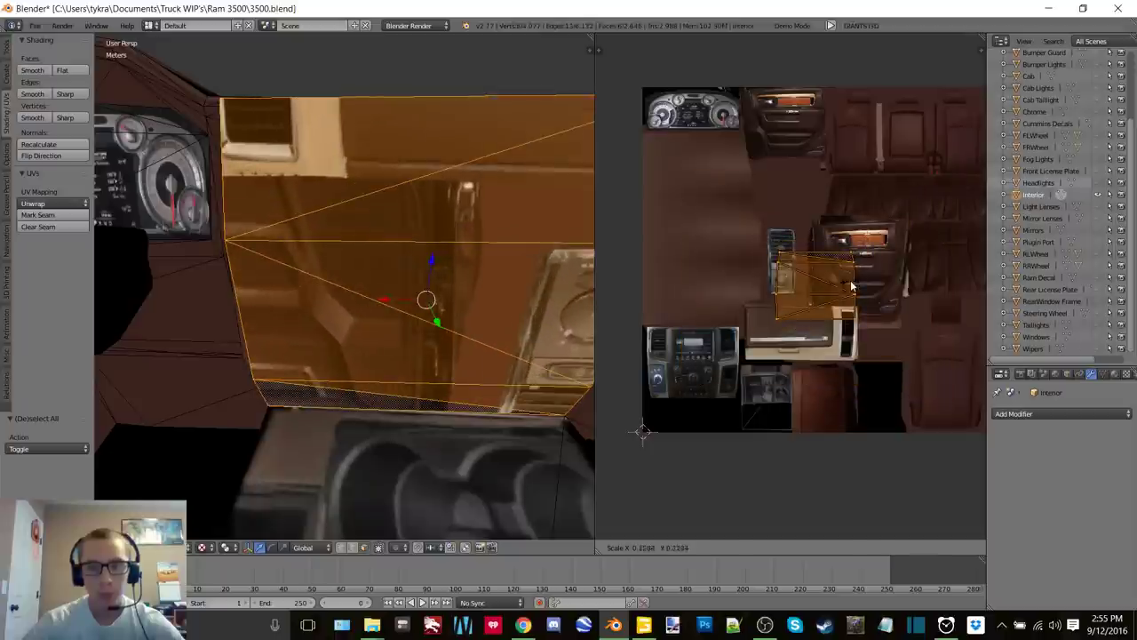
pyautogui.click(850, 288)
pyautogui.press('g')
pyautogui.click(720, 356)
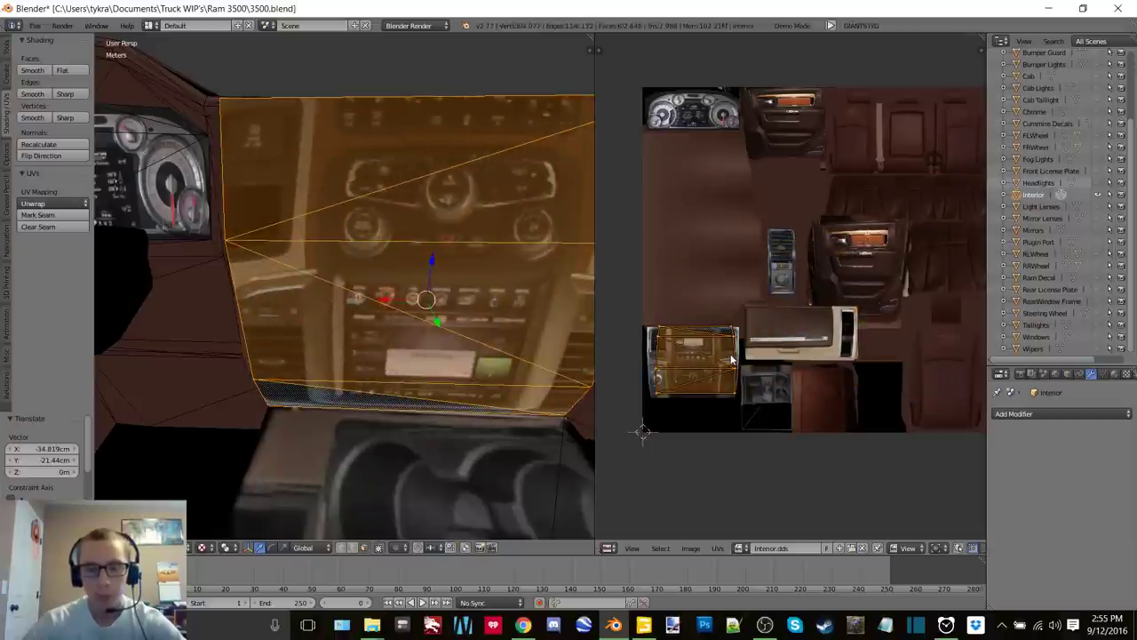
pyautogui.press('r')
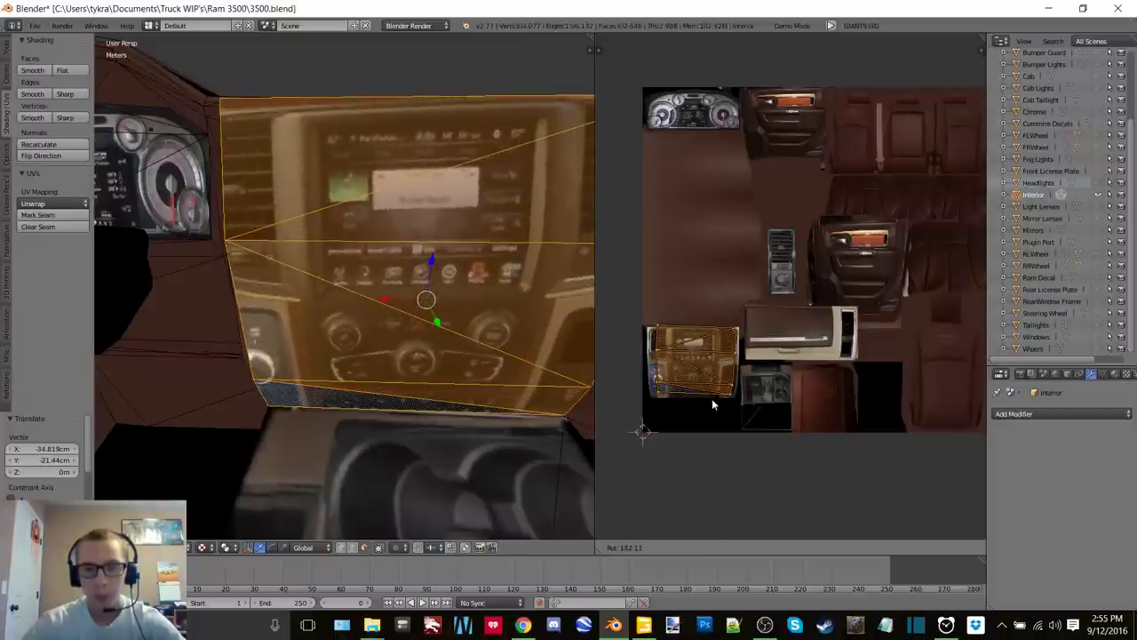
pyautogui.click(711, 404)
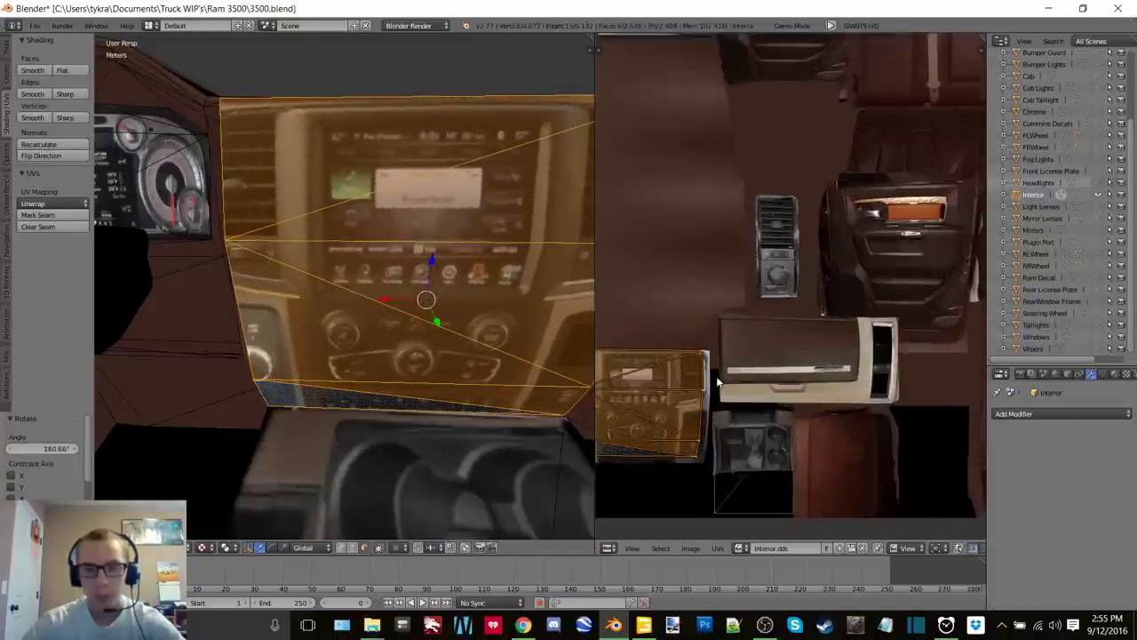
# Move the centre dashboard UV island's top-left corner by X -2.587 cm, Y -2.723 mm and its top-right corner by X 1.225 cm, Y -0.681 mm
pyautogui.scroll(4, 718, 400)
pyautogui.moveTo(893, 224); pyautogui.dragTo(933, 192, button='middle')
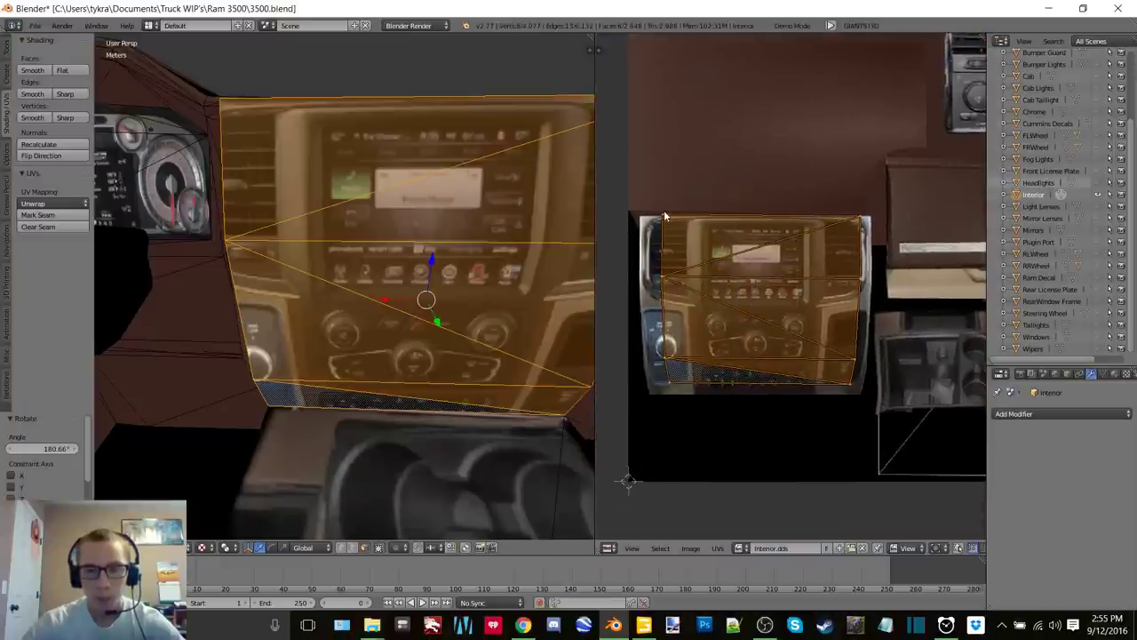
pyautogui.press('a')
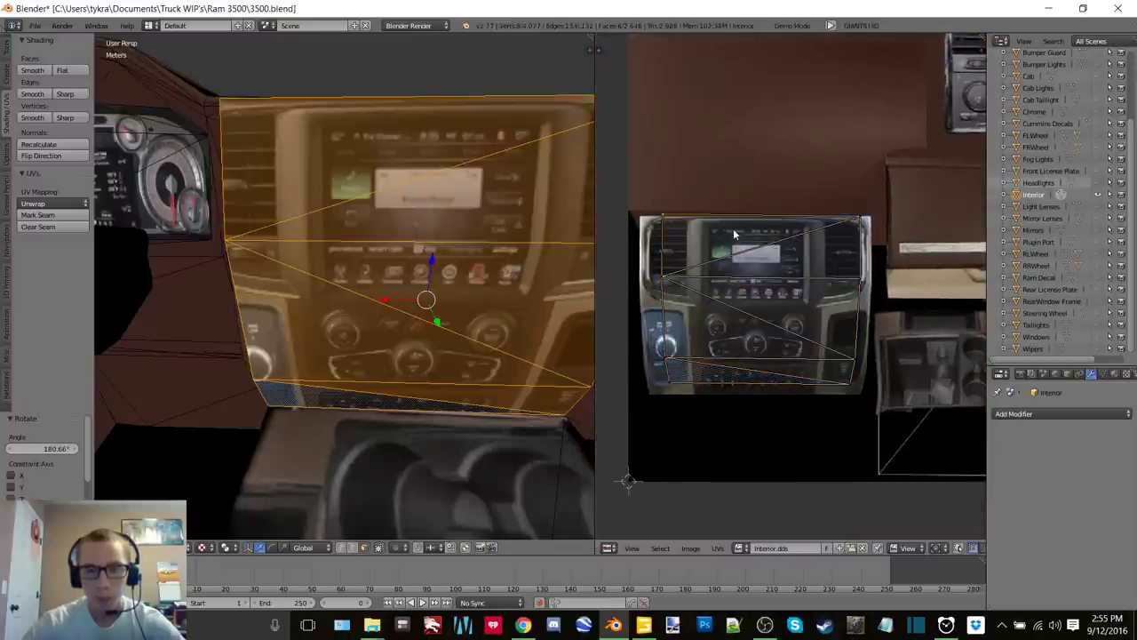
pyautogui.press('g')
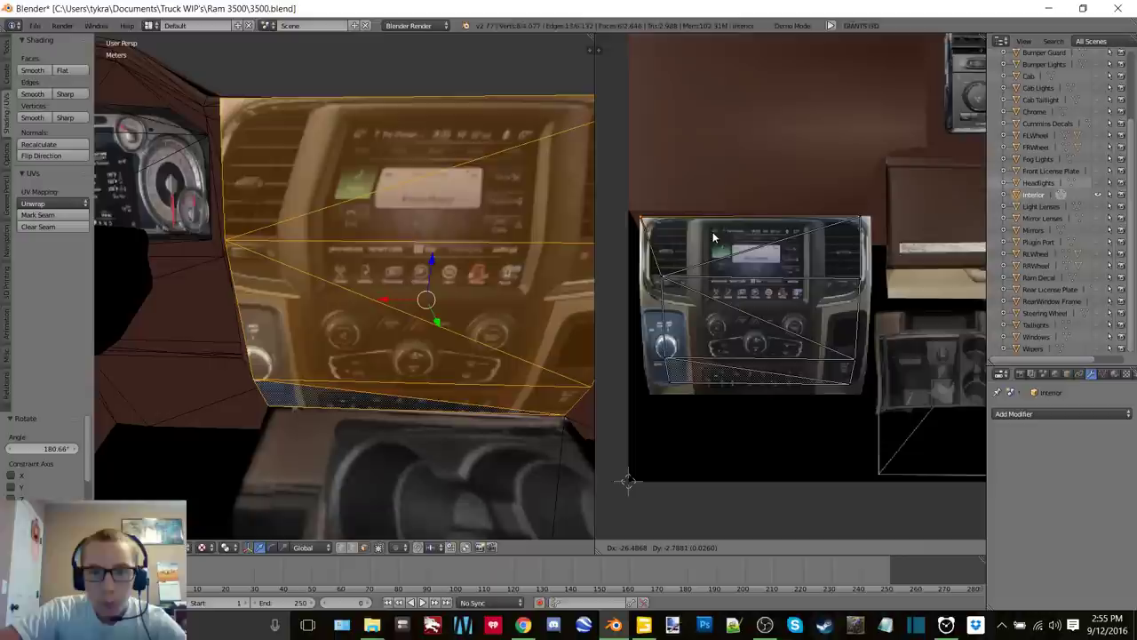
pyautogui.click(712, 232)
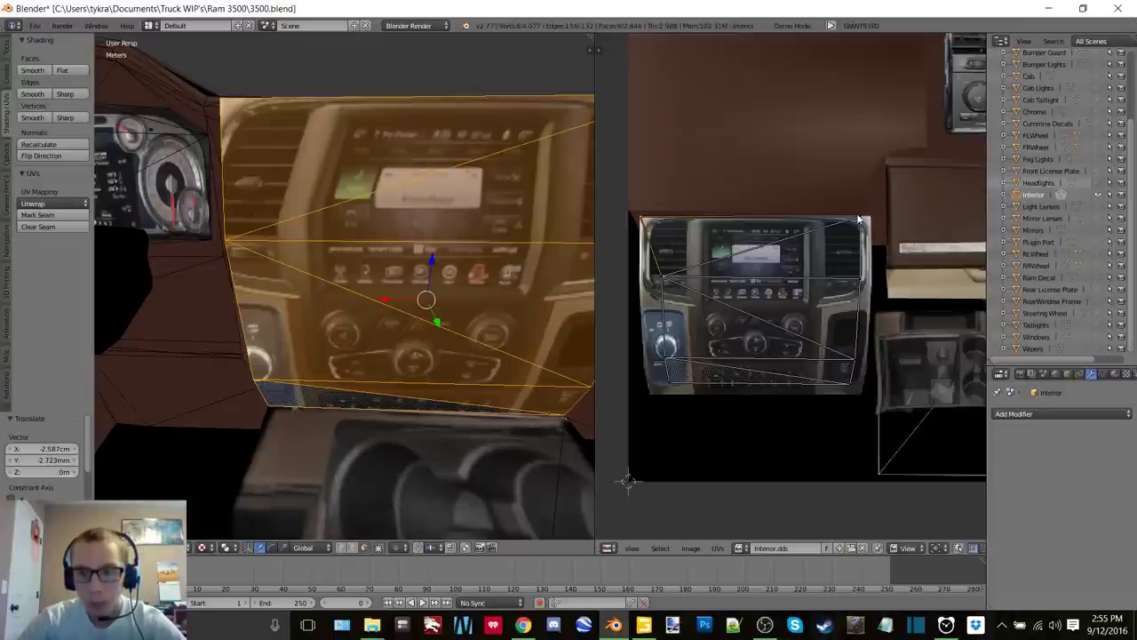
pyautogui.press('g')
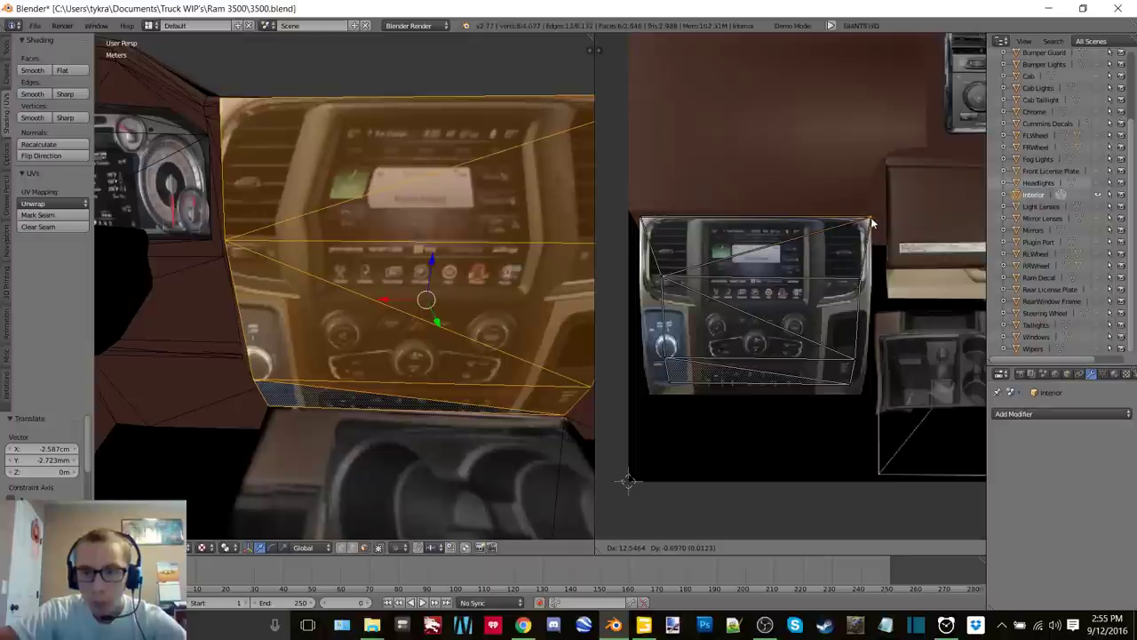
pyautogui.click(871, 223)
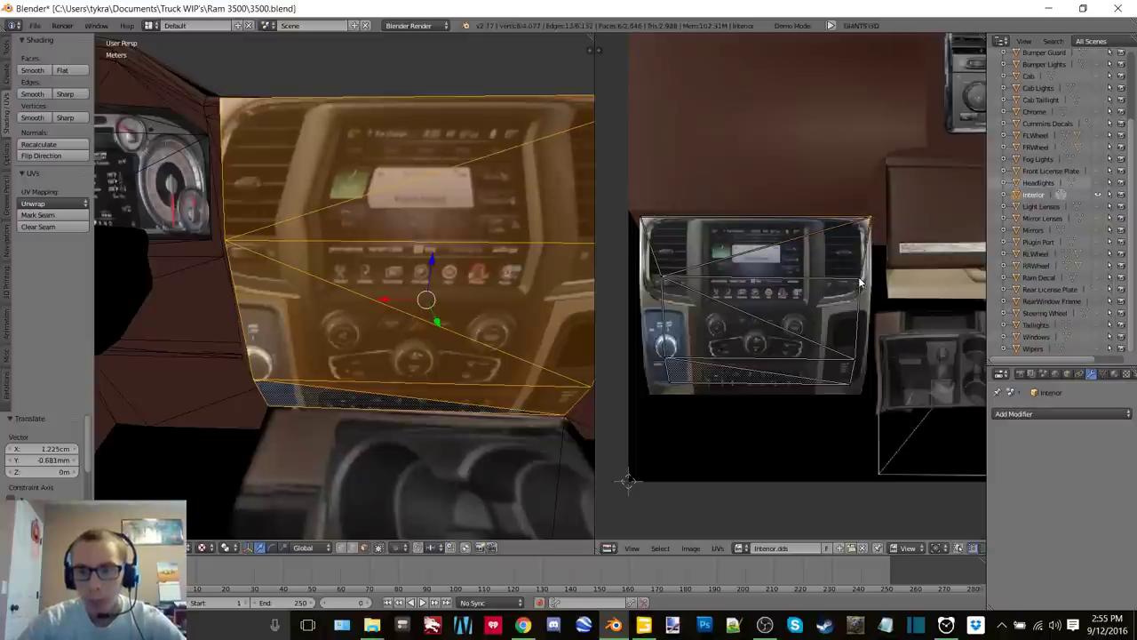
# Move the island's upper-middle row along X, its right vertex by 1.225 cm and its left vertex by -2.655 cm, to the dashboard image's sides
pyautogui.press('g')
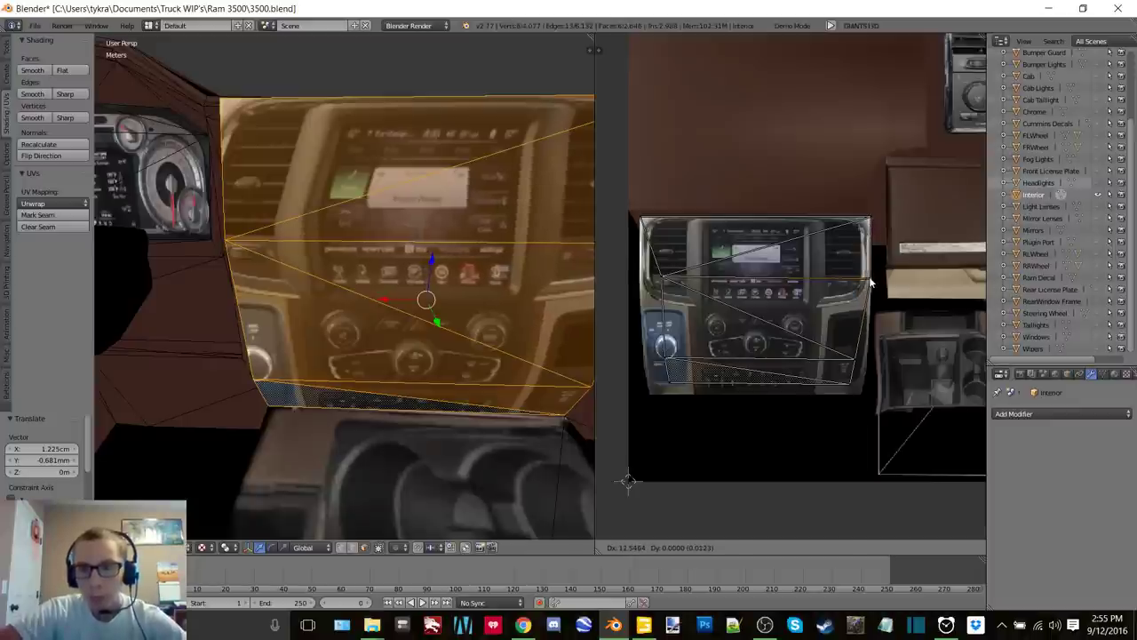
pyautogui.click(871, 283)
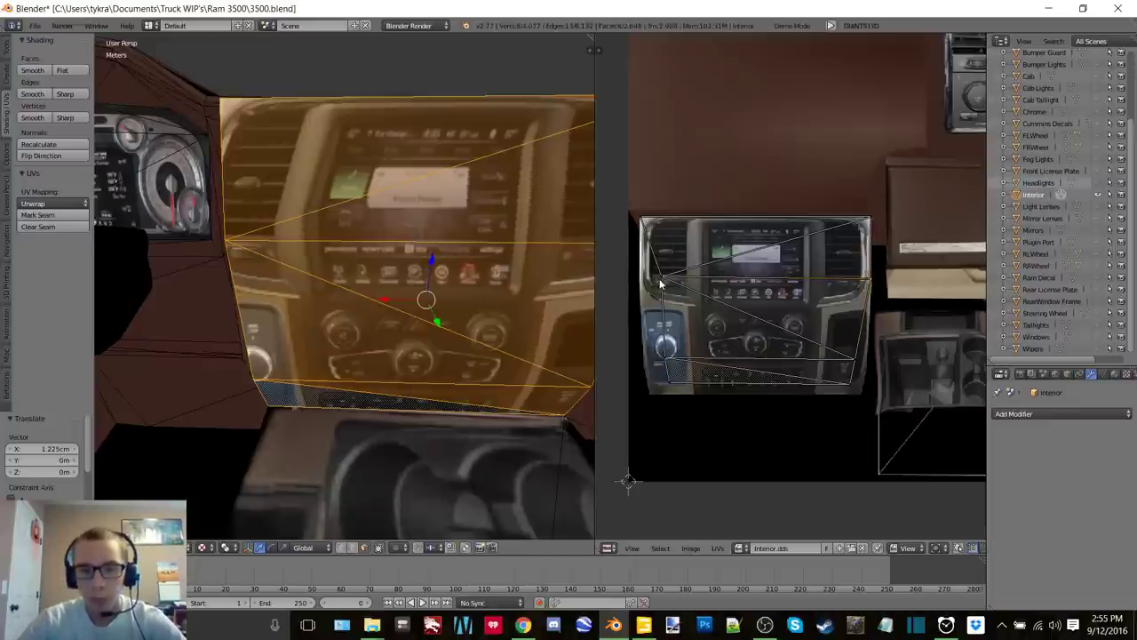
pyautogui.press('g')
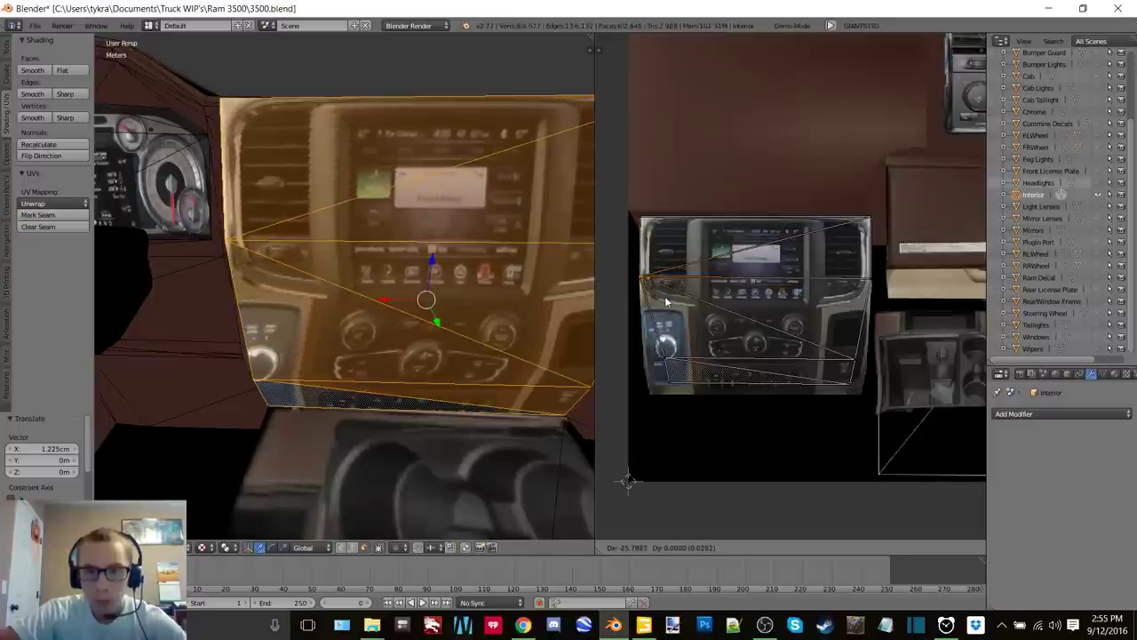
pyautogui.click(663, 296)
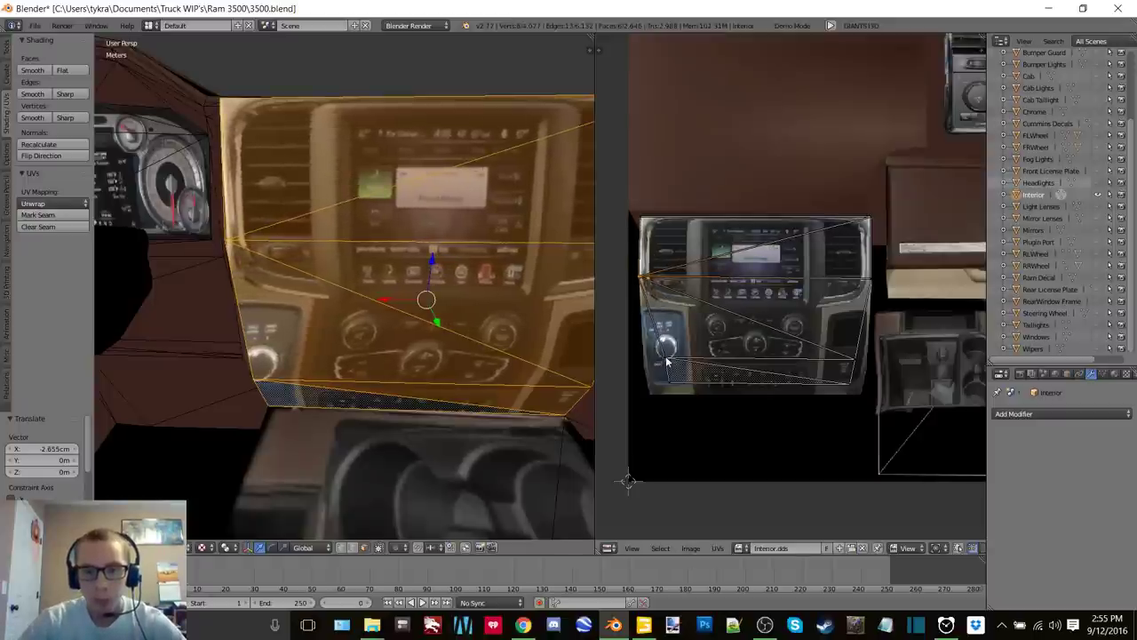
# Move the island's lower-left side vertex -2.382 cm along X and its bottom-left corner by X -2.45 cm, Y -1.293 cm onto the image
pyautogui.press('g')
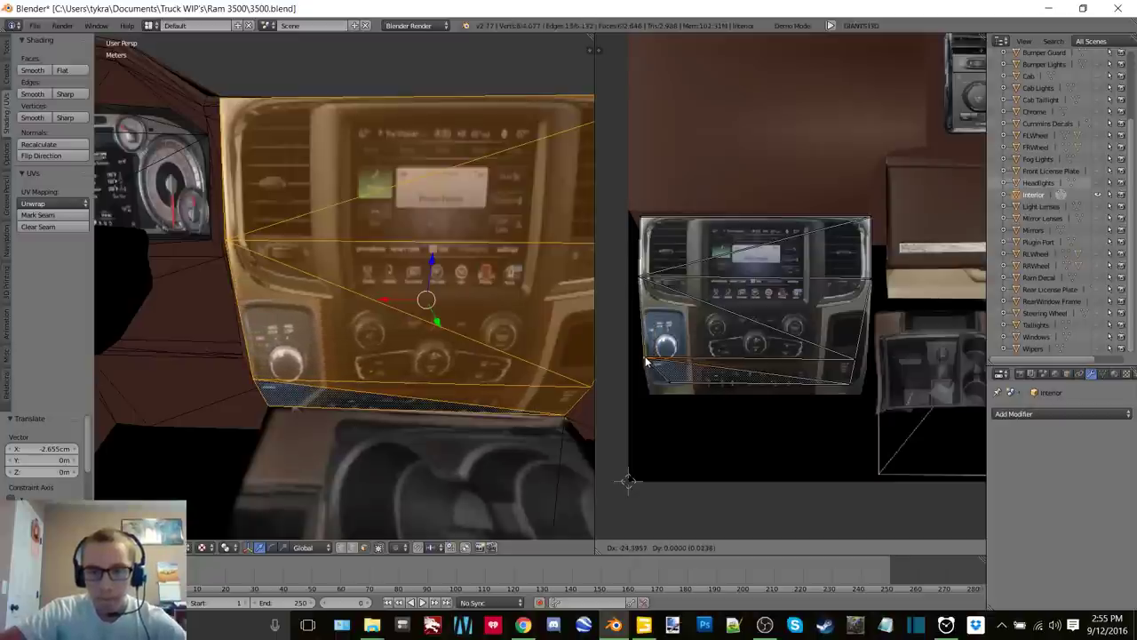
pyautogui.click(646, 362)
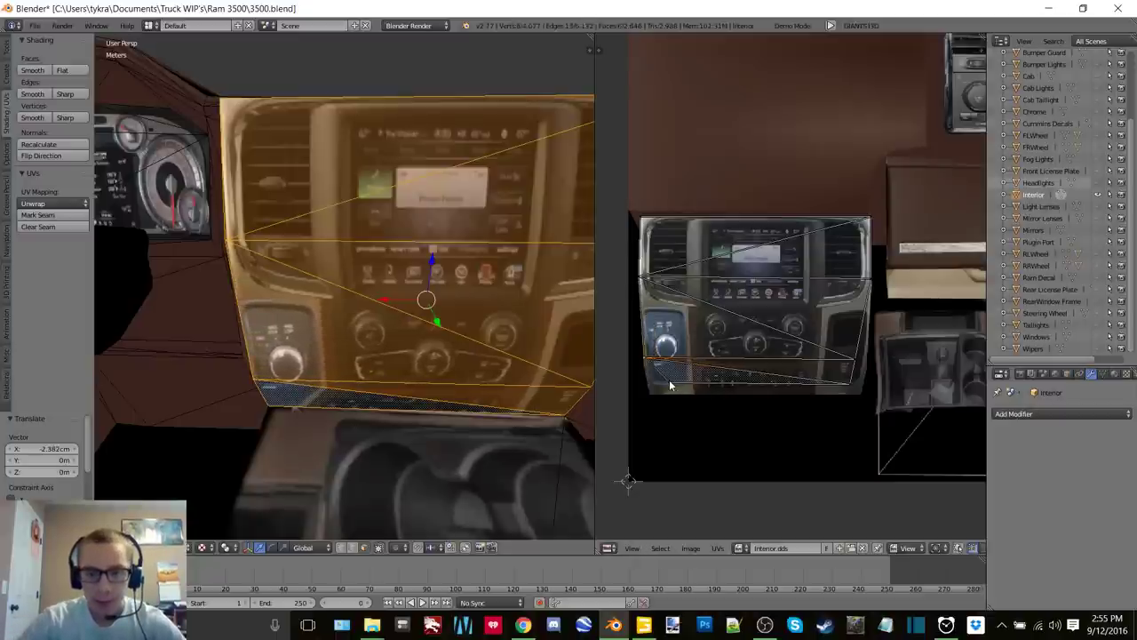
pyautogui.press('g')
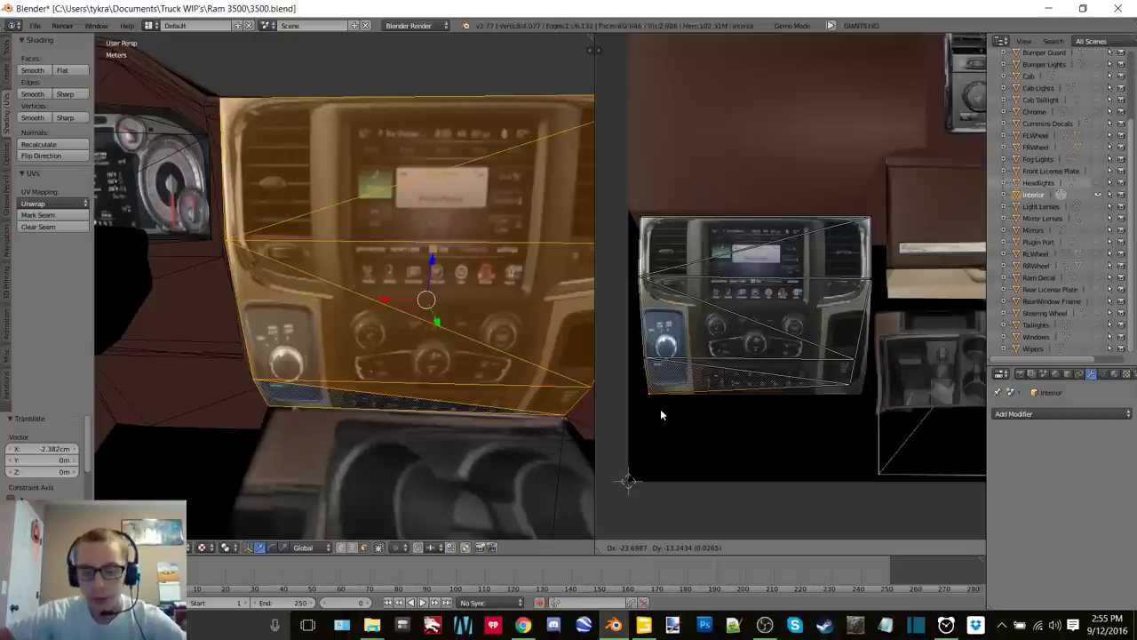
pyautogui.click(659, 409)
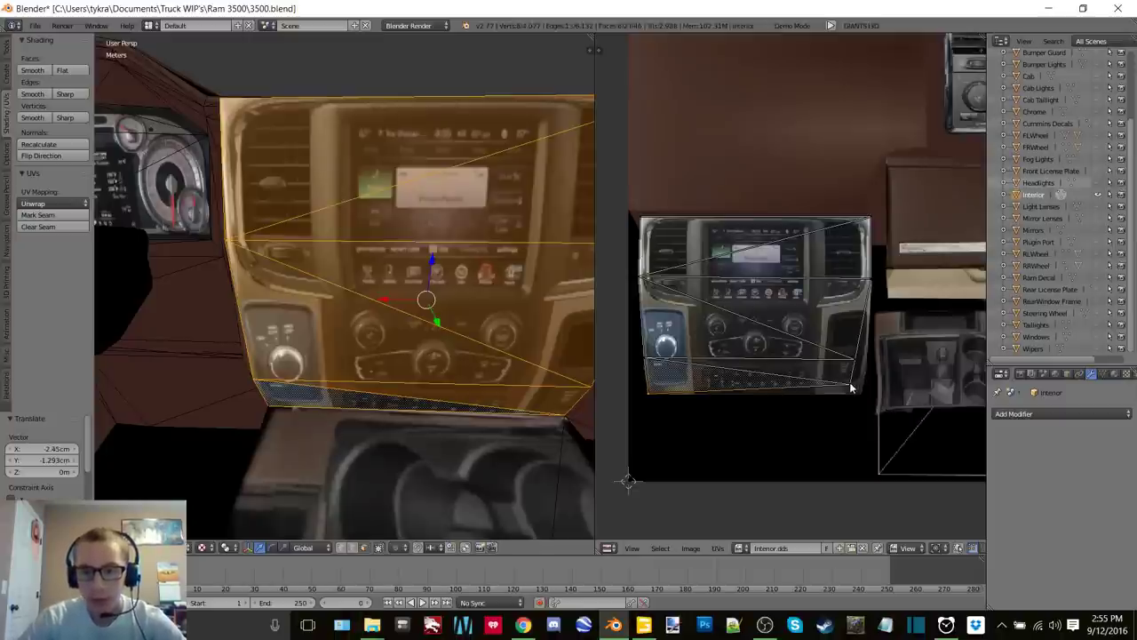
# Move the island's bottom-right corner by X 1.293 cm, Y -1.157 cm and the vertex above it by X 1.293 cm, Y -1.021 cm
pyautogui.press('g')
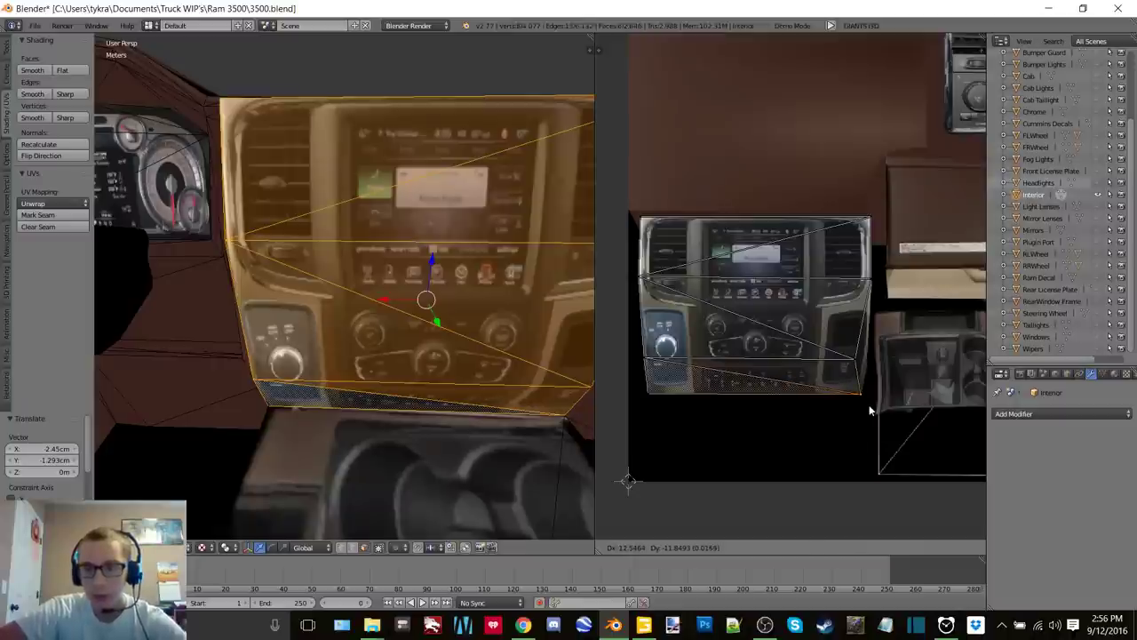
pyautogui.click(869, 406)
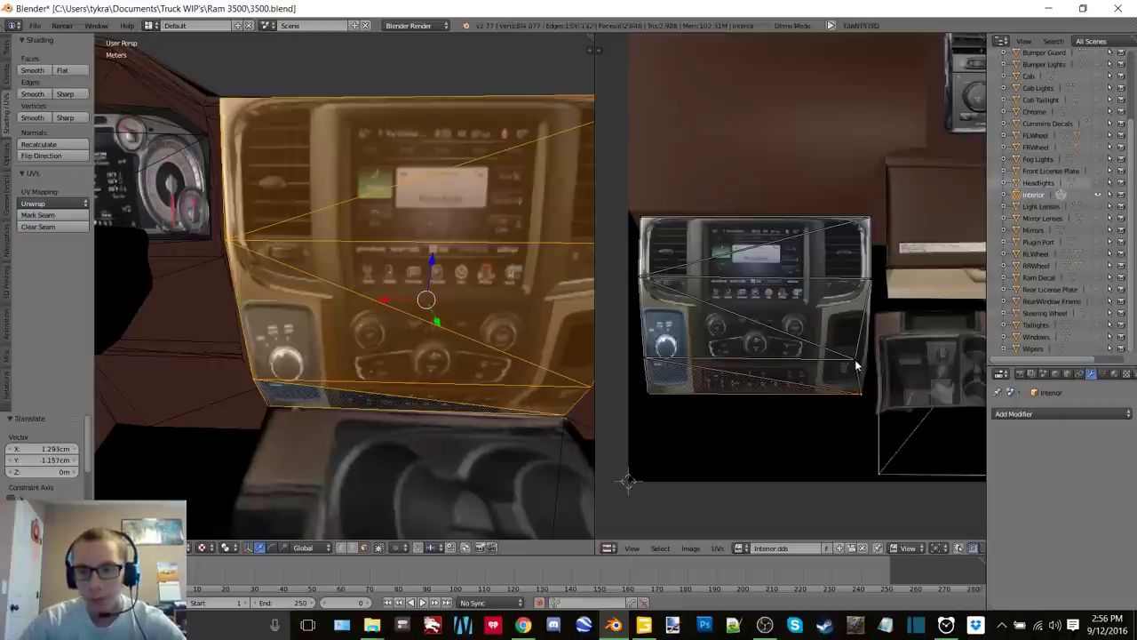
pyautogui.press('g')
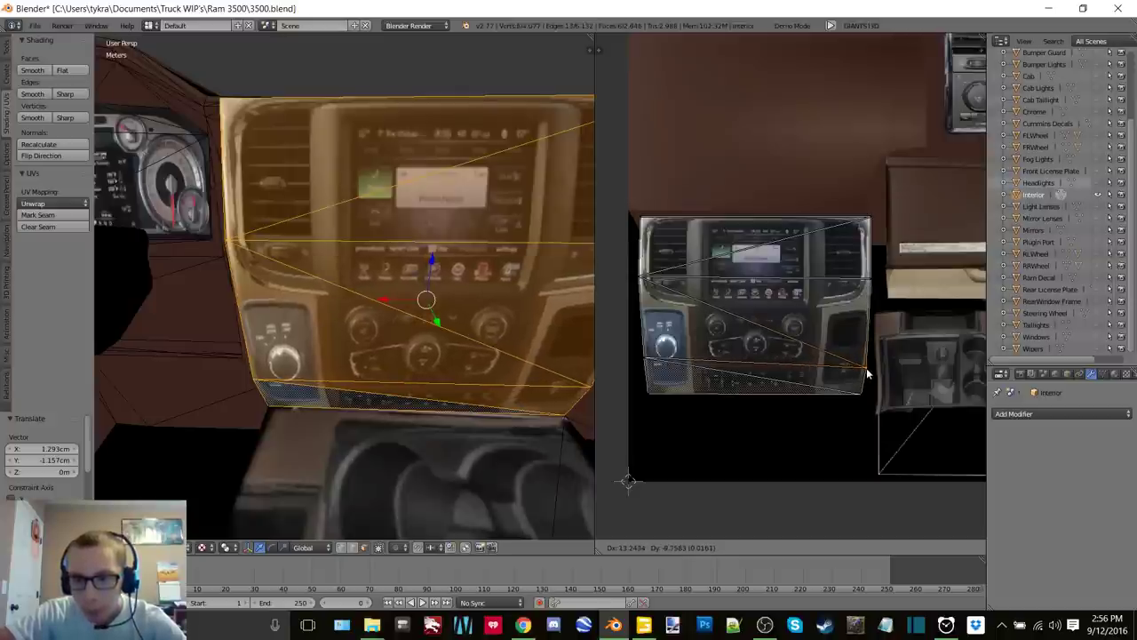
pyautogui.click(868, 373)
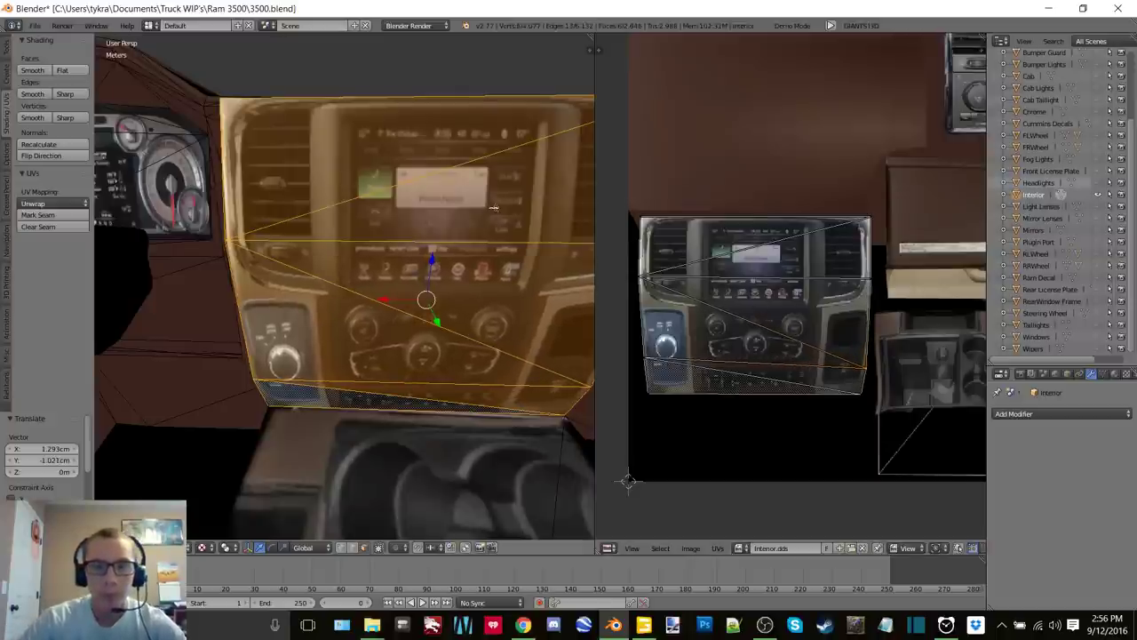
# Move the centre dashboard island's top edge up 4.765 mm and its bottom edge down 4.084 mm along Y
pyautogui.scroll(-2, 472, 215)
pyautogui.moveTo(503, 224); pyautogui.dragTo(488, 227, button='middle')
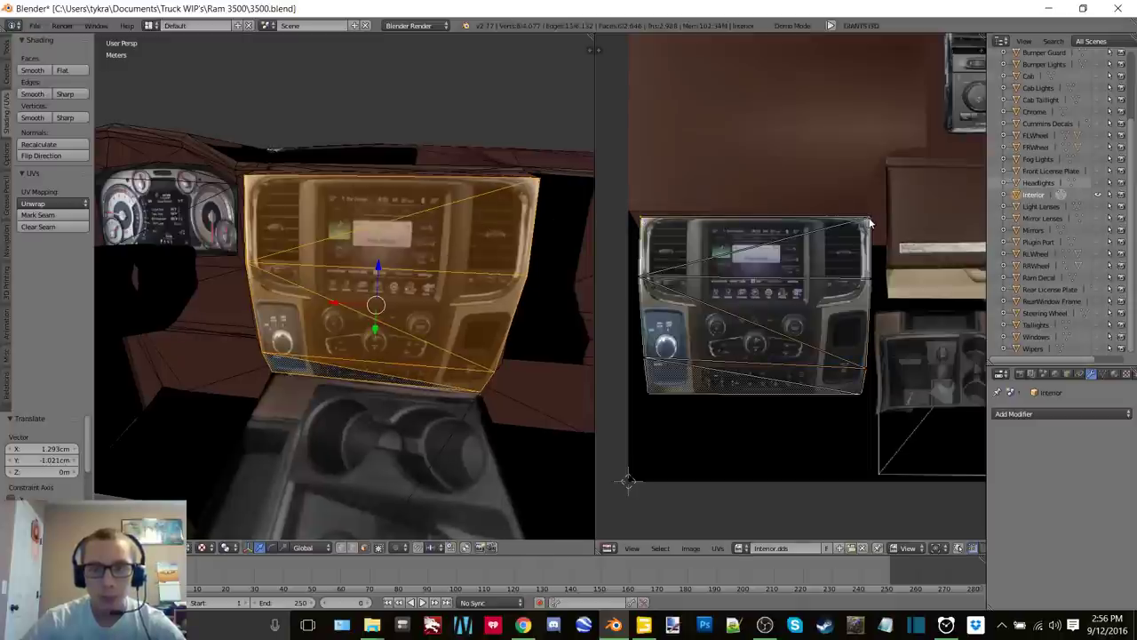
pyautogui.press('g')
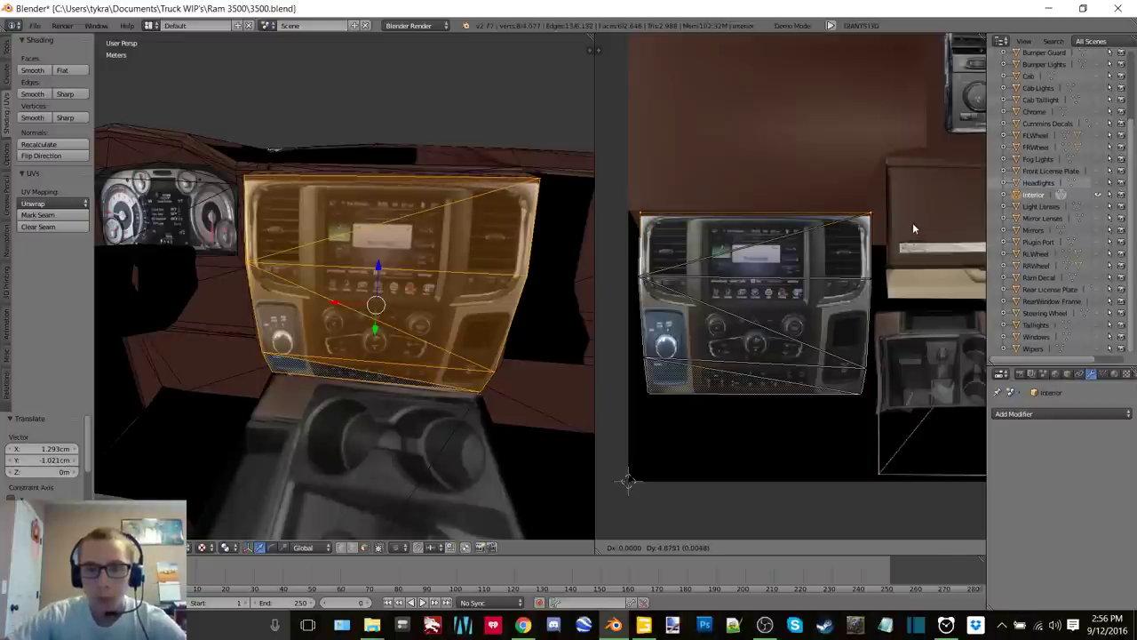
pyautogui.click(912, 222)
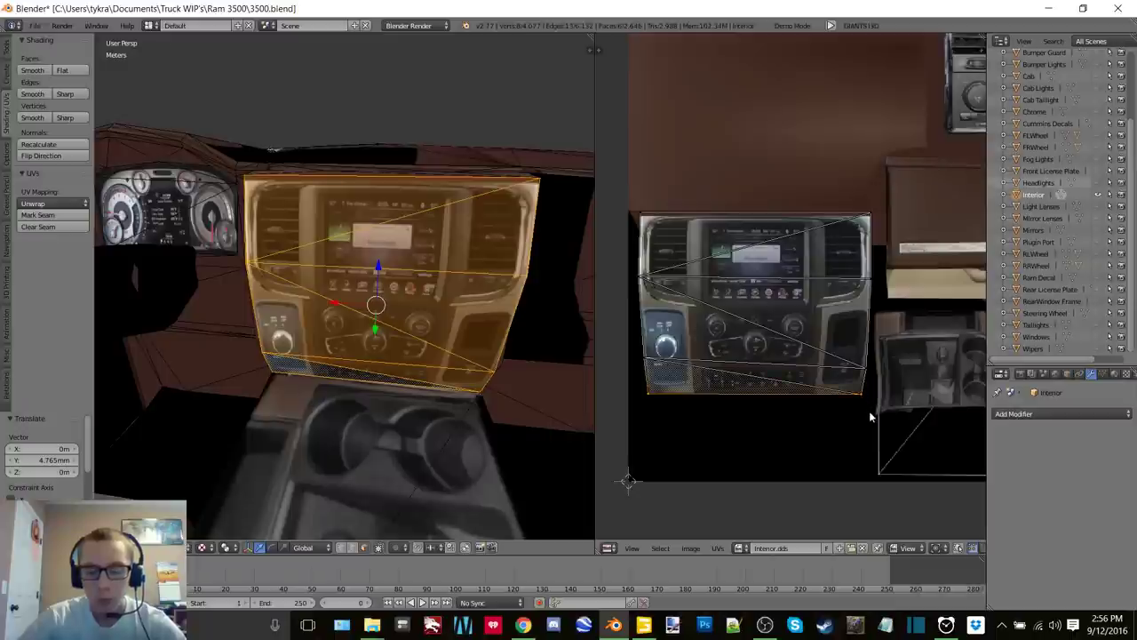
pyautogui.press('g')
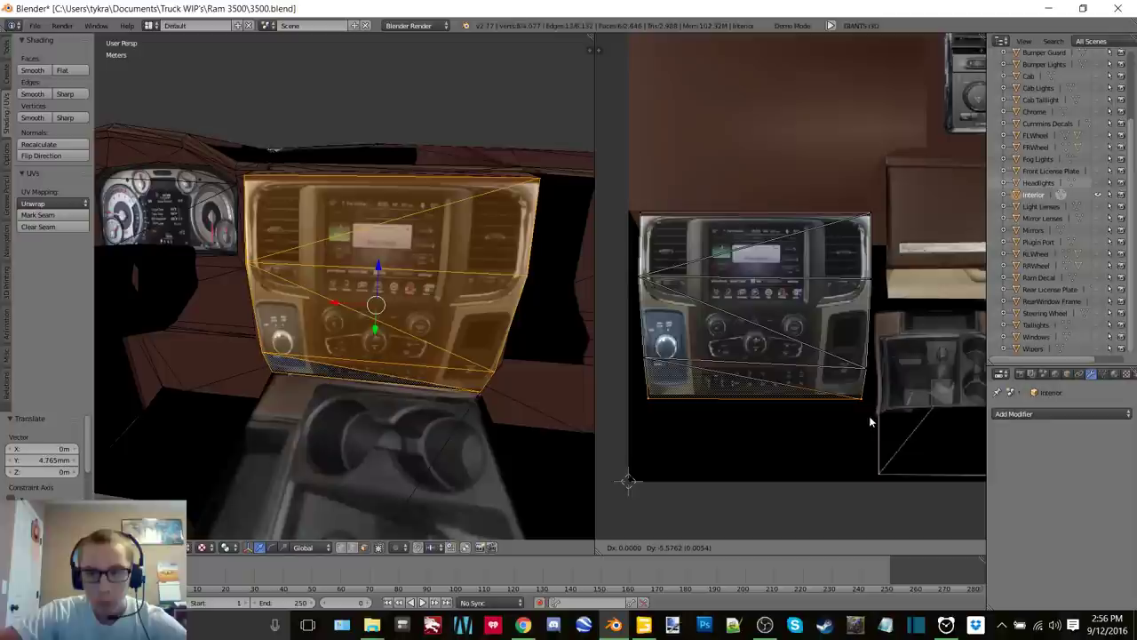
pyautogui.click(868, 414)
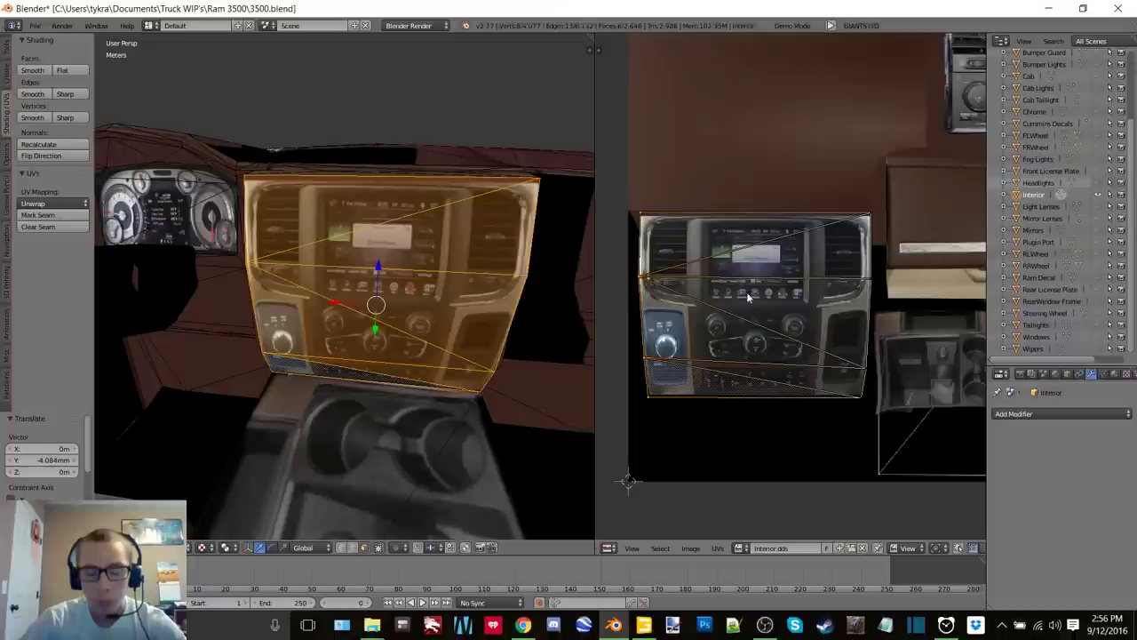
# Widen the centre dashboard island along X by moving its left side -3.403 mm and its right side 5.445 mm
pyautogui.press('g')
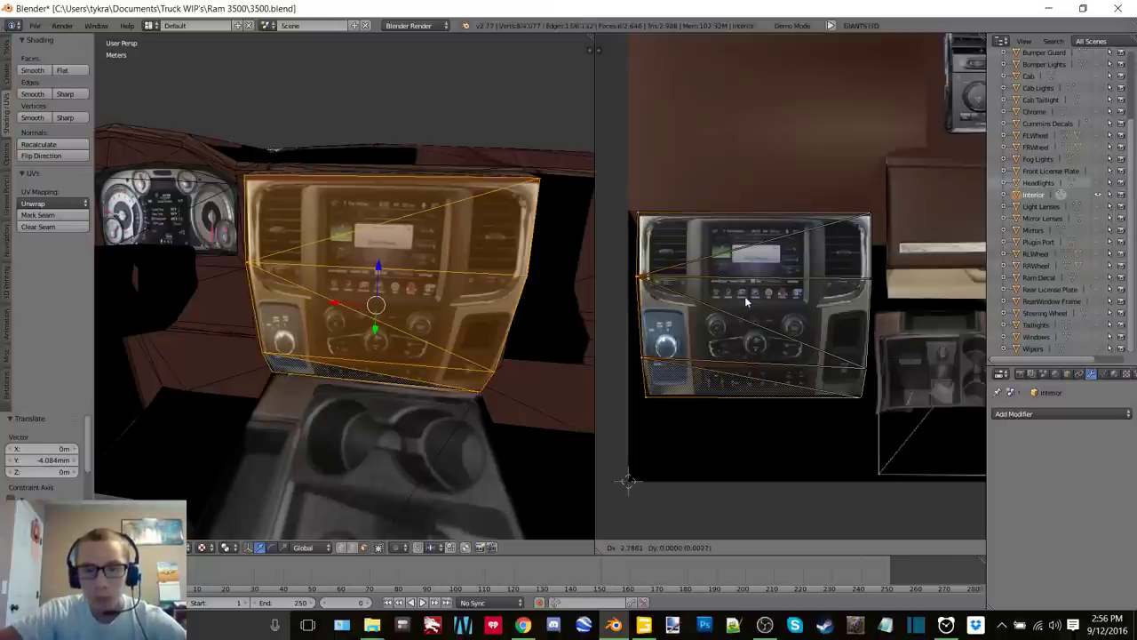
pyautogui.click(744, 302)
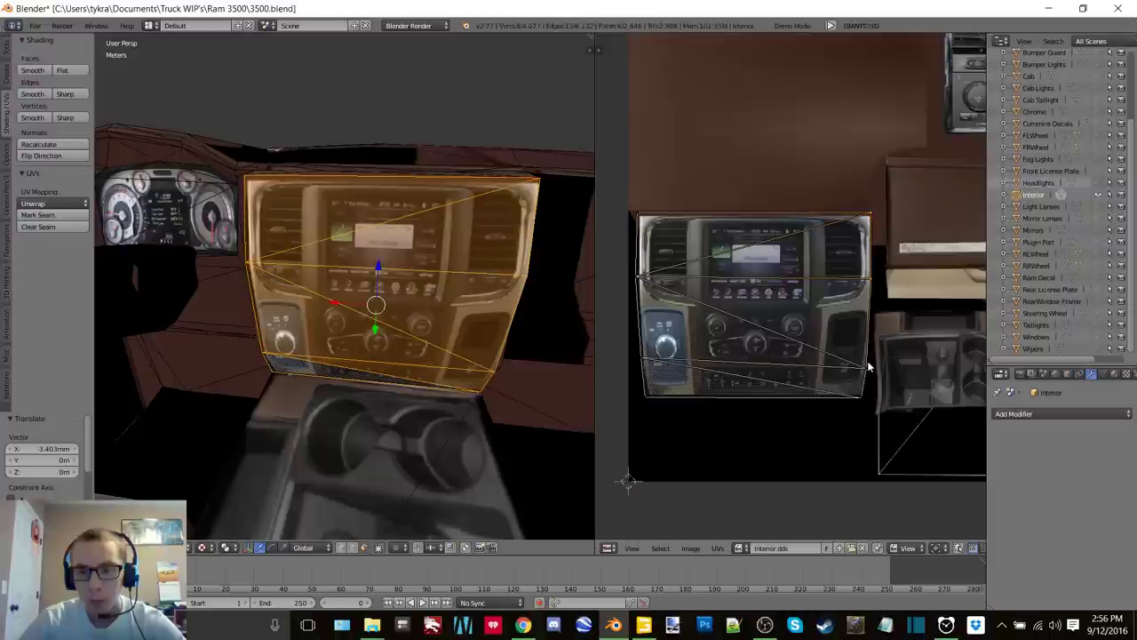
pyautogui.press('g')
pyautogui.press('x')
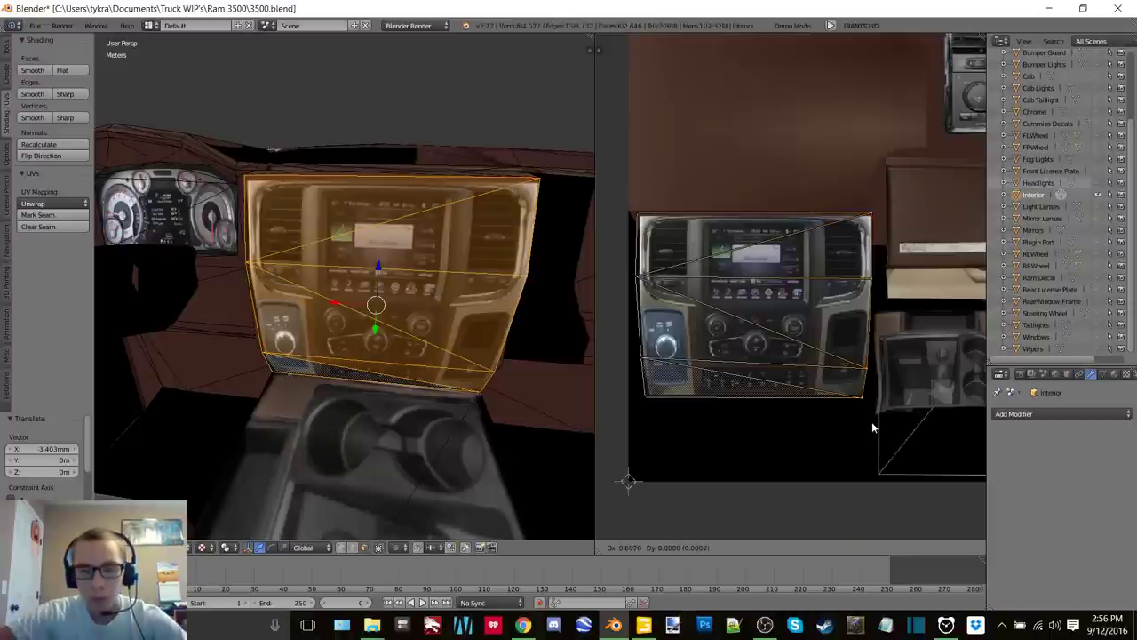
pyautogui.click(876, 427)
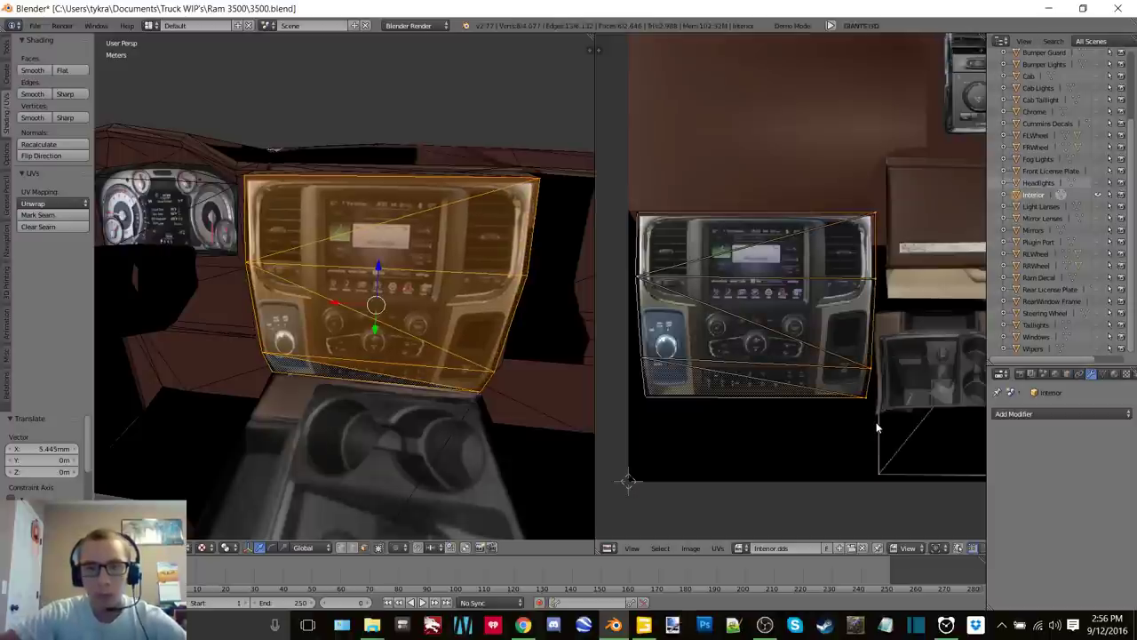
# Select all the passenger-side dashboard faces around the glove box beside the centre dashboard and unwrap them
pyautogui.scroll(-5, 450, 336)
pyautogui.scroll(10, 449, 336)
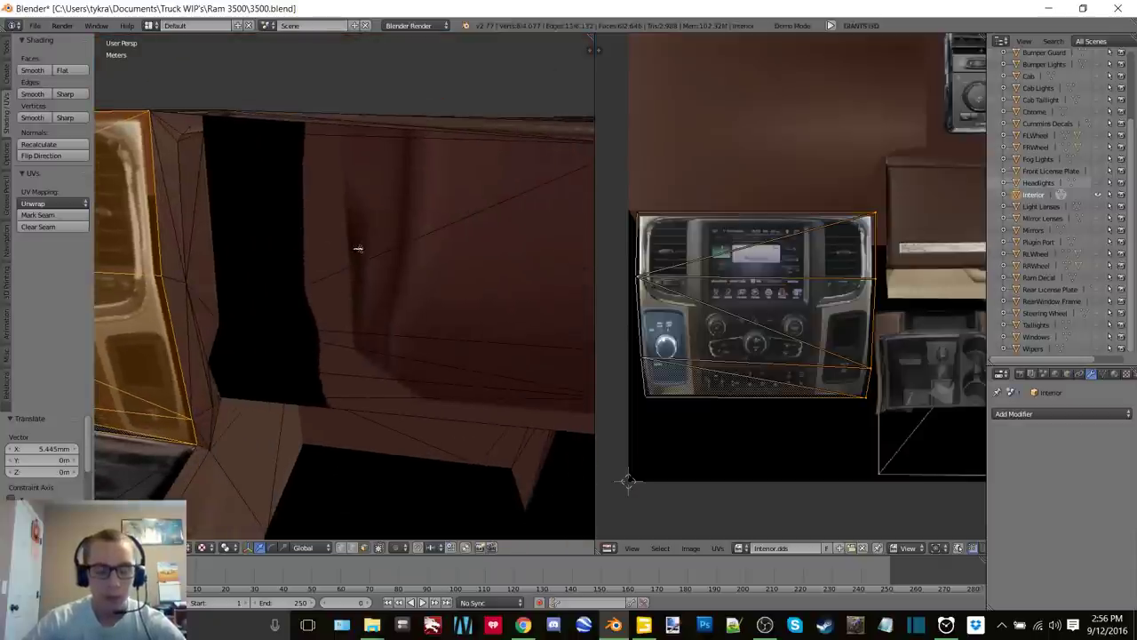
pyautogui.press('c')
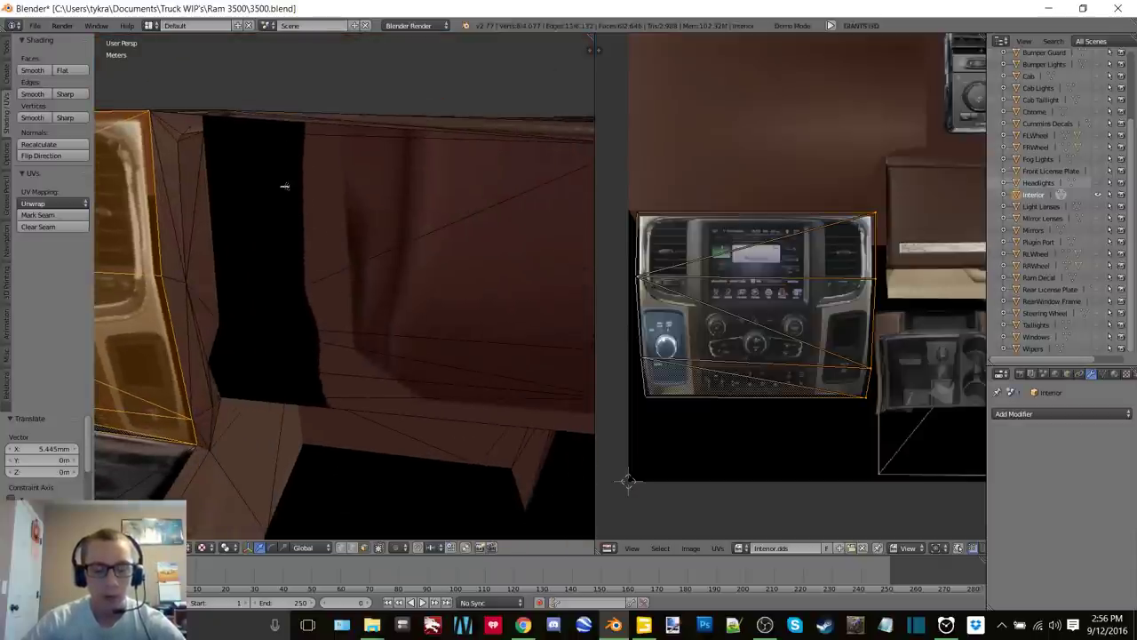
pyautogui.press('a')
pyautogui.moveTo(284, 186)
pyautogui.mouseDown()
pyautogui.moveTo(272, 168)
pyautogui.moveTo(350, 348)
pyautogui.moveTo(427, 364)
pyautogui.mouseUp()
pyautogui.rightClick(471, 355)
pyautogui.keyDown('shift'); pyautogui.moveTo(477, 347); pyautogui.dragTo(396, 329, button='middle'); pyautogui.keyUp('shift')
pyautogui.press('c')
pyautogui.moveTo(391, 309); pyautogui.dragTo(454, 322)
pyautogui.rightClick(434, 170)
pyautogui.keyDown('shift'); pyautogui.moveTo(409, 184); pyautogui.dragTo(432, 199, button='middle'); pyautogui.keyUp('shift')
pyautogui.press('c')
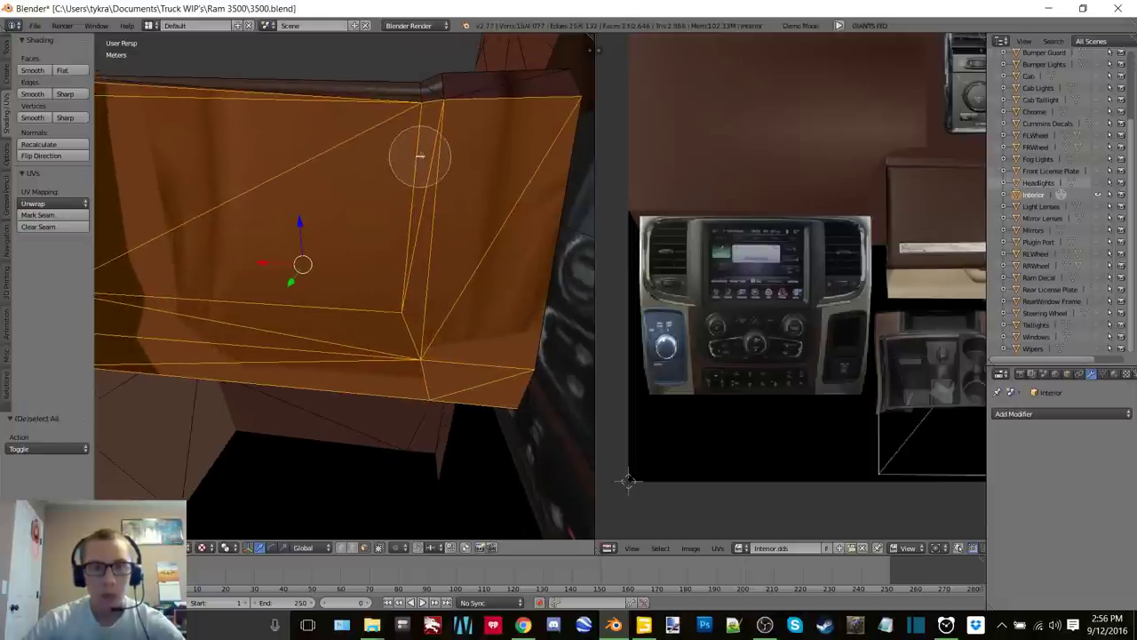
pyautogui.moveTo(415, 141); pyautogui.dragTo(450, 118)
pyautogui.rightClick(451, 117)
pyautogui.scroll(-2, 449, 157)
pyautogui.moveTo(1038, 183); pyautogui.dragTo(1009, 189, button='middle')
pyautogui.moveTo(1006, 250); pyautogui.dragTo(1038, 245, button='middle')
pyautogui.moveTo(883, 257); pyautogui.dragTo(687, 264, button='middle')
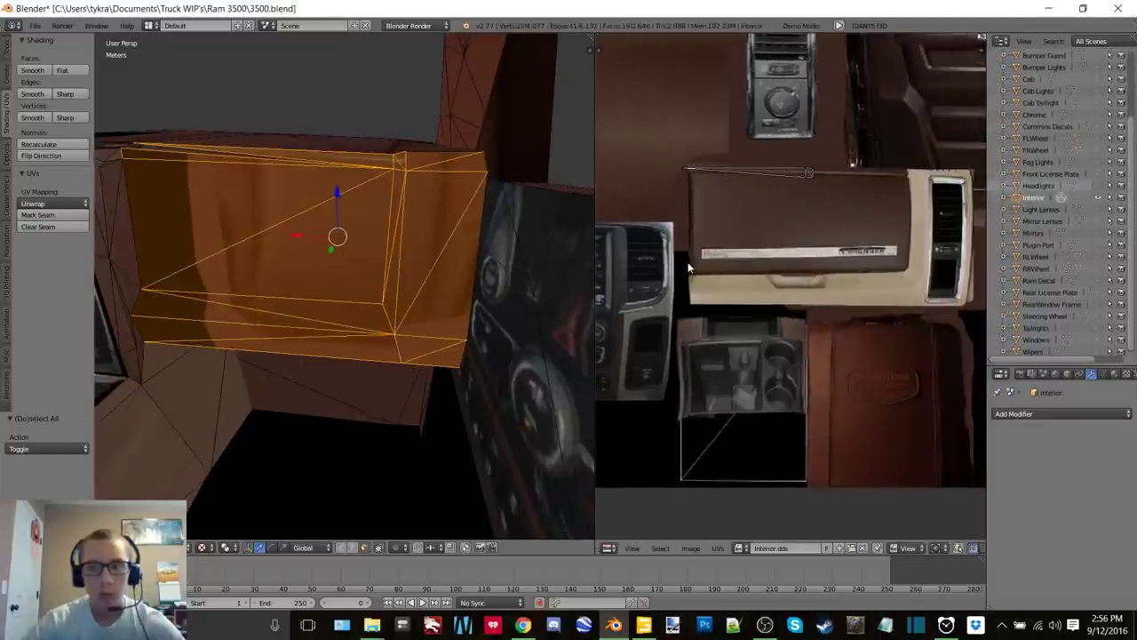
pyautogui.press('u')
pyautogui.click(411, 288)
# Scale the unwrapped passenger-side dashboard island to 0.236, move it by X -7.89 cm, Y -20.926 cm, and try rotating it
pyautogui.scroll(-4, 872, 236)
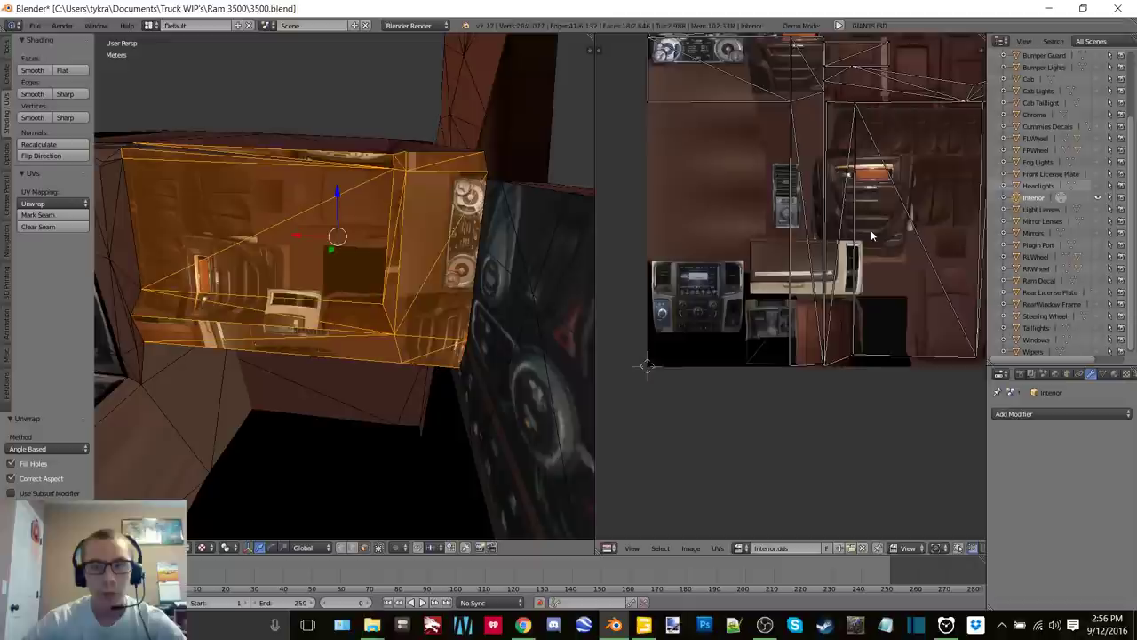
pyautogui.scroll(2, 886, 210)
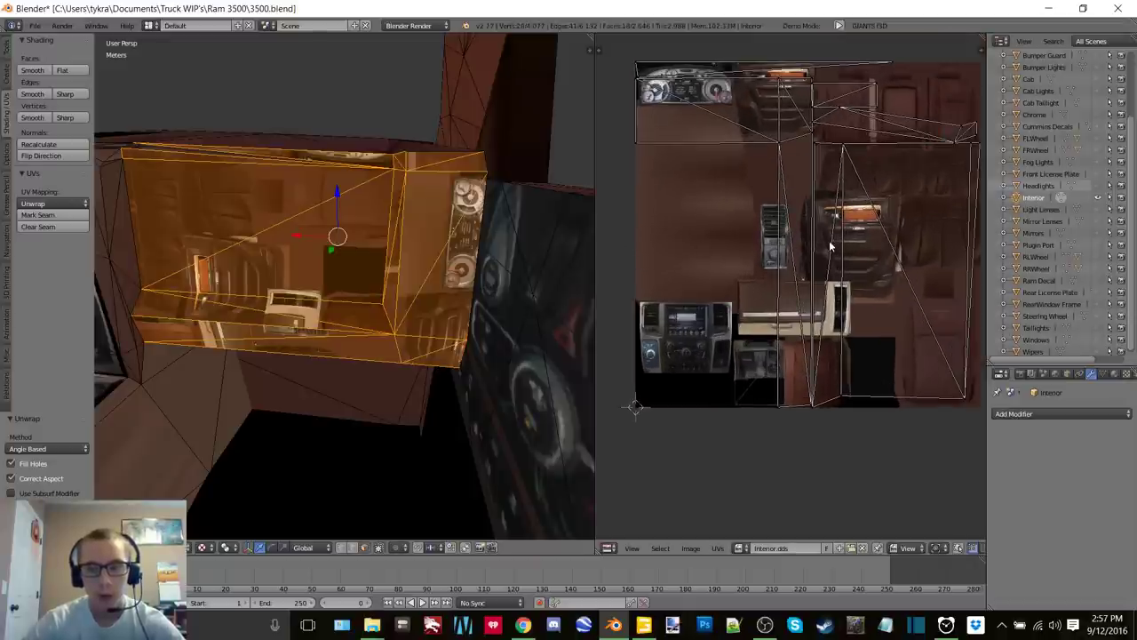
pyautogui.press('a')
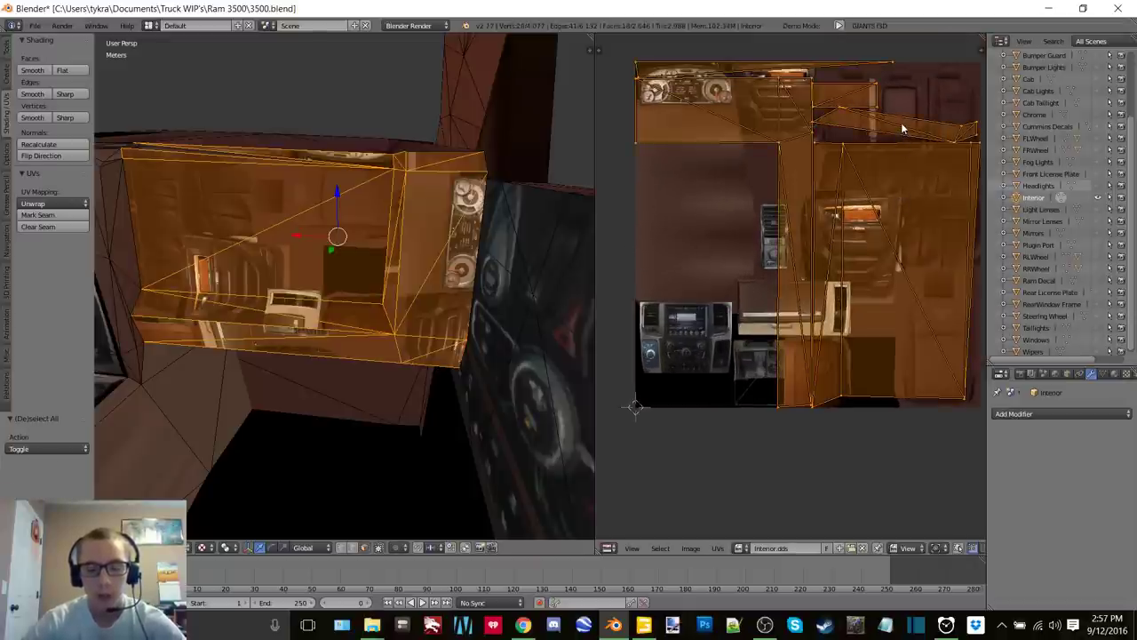
pyautogui.press('s')
pyautogui.click(842, 231)
pyautogui.press('g')
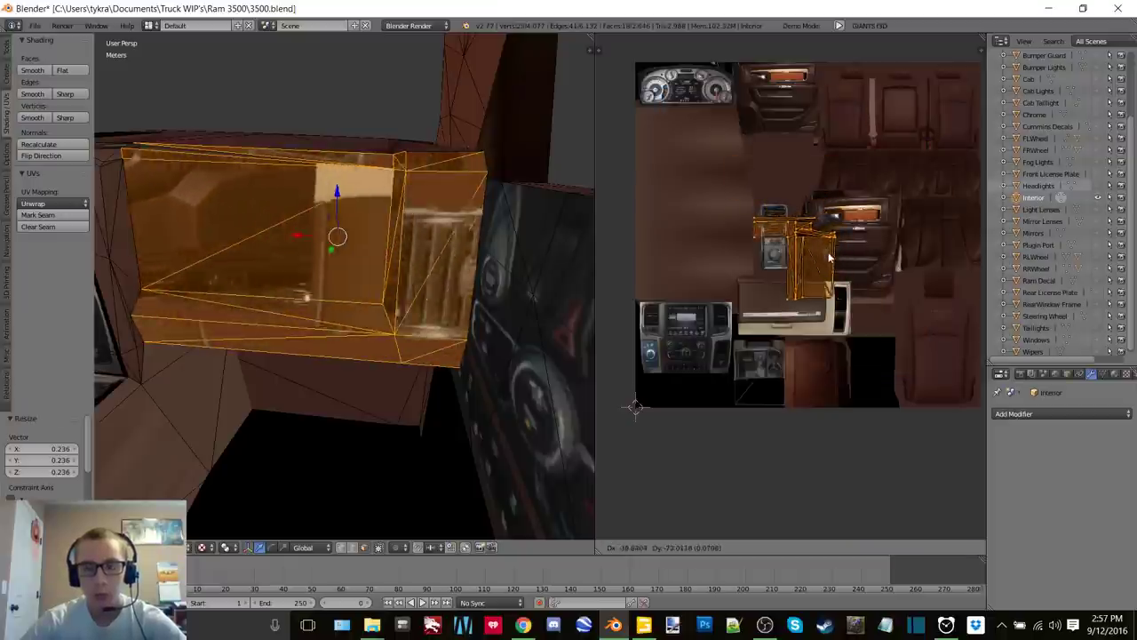
pyautogui.click(816, 297)
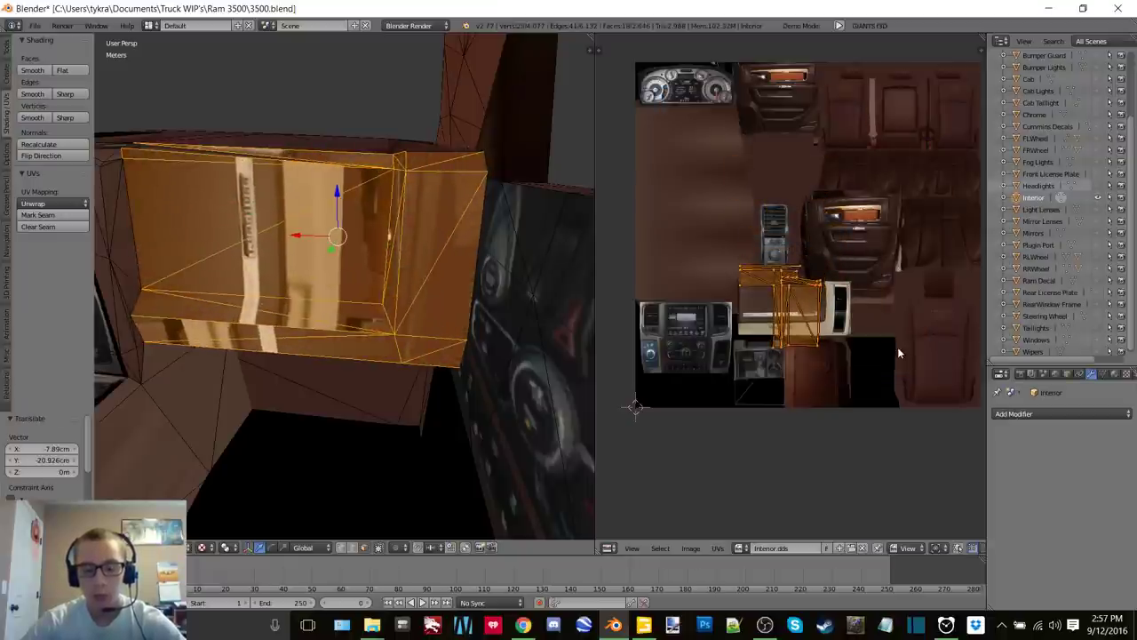
pyautogui.press('r')
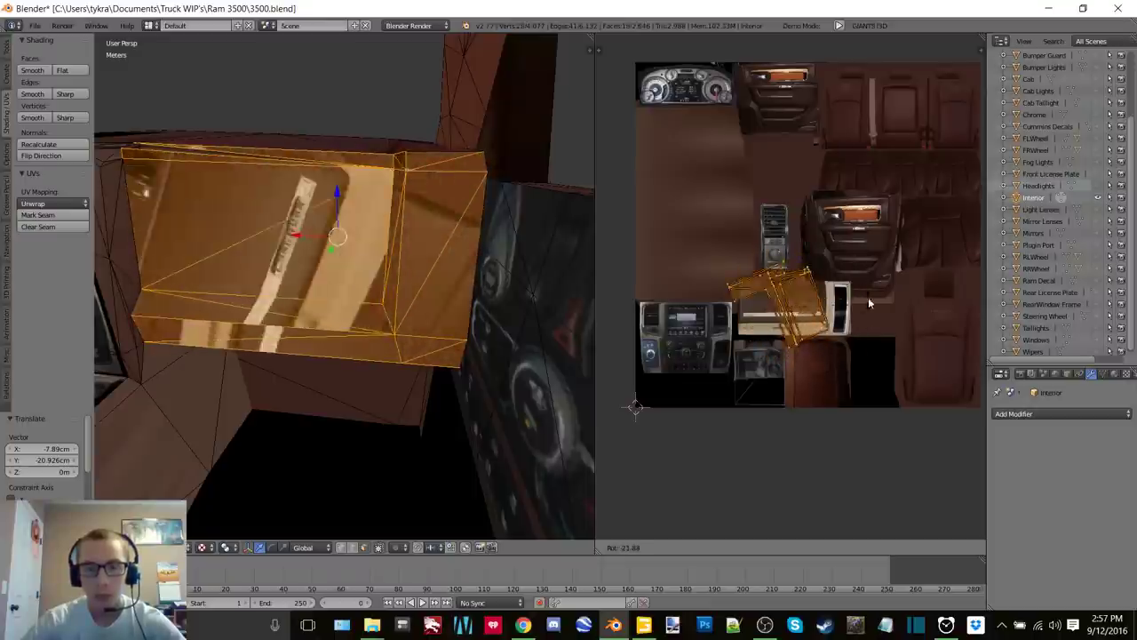
pyautogui.click(809, 236)
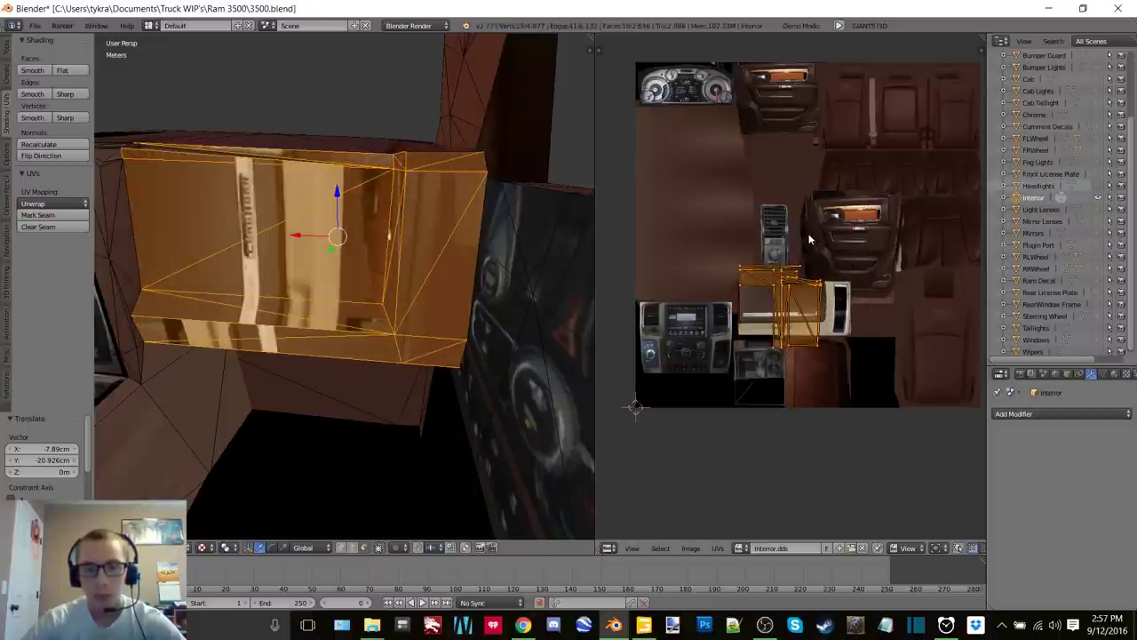
# Undo back past the passenger-side dashboard unwrap, try unwrapping the faces without the top strip, and undo that too
pyautogui.hotkey('ctrl', 'z')
pyautogui.hotkey('ctrl', 'z')
pyautogui.hotkey('ctrl', 'z')
pyautogui.hotkey('ctrl', 'z')
pyautogui.hotkey('ctrl', 'z')
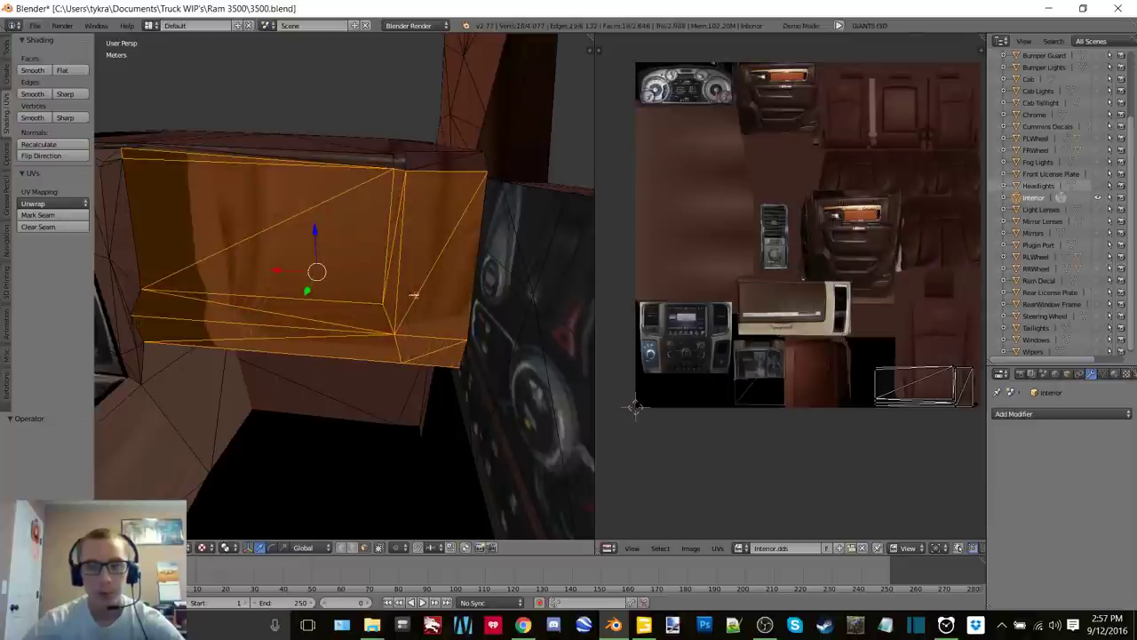
pyautogui.press('u')
pyautogui.click(356, 277)
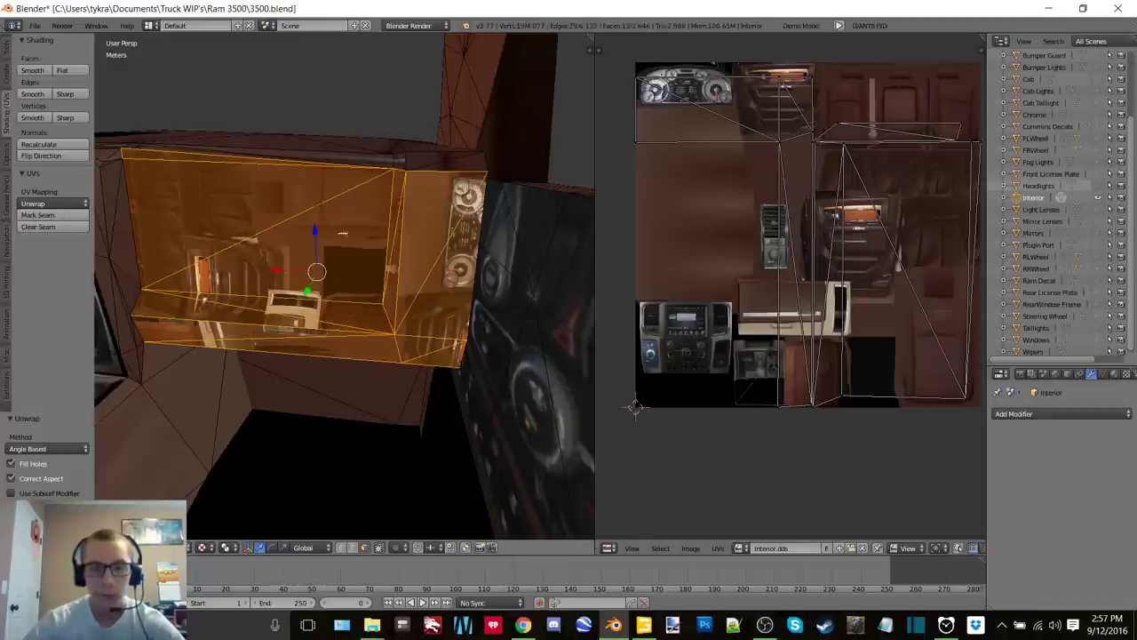
pyautogui.moveTo(343, 233); pyautogui.dragTo(419, 188, button='middle')
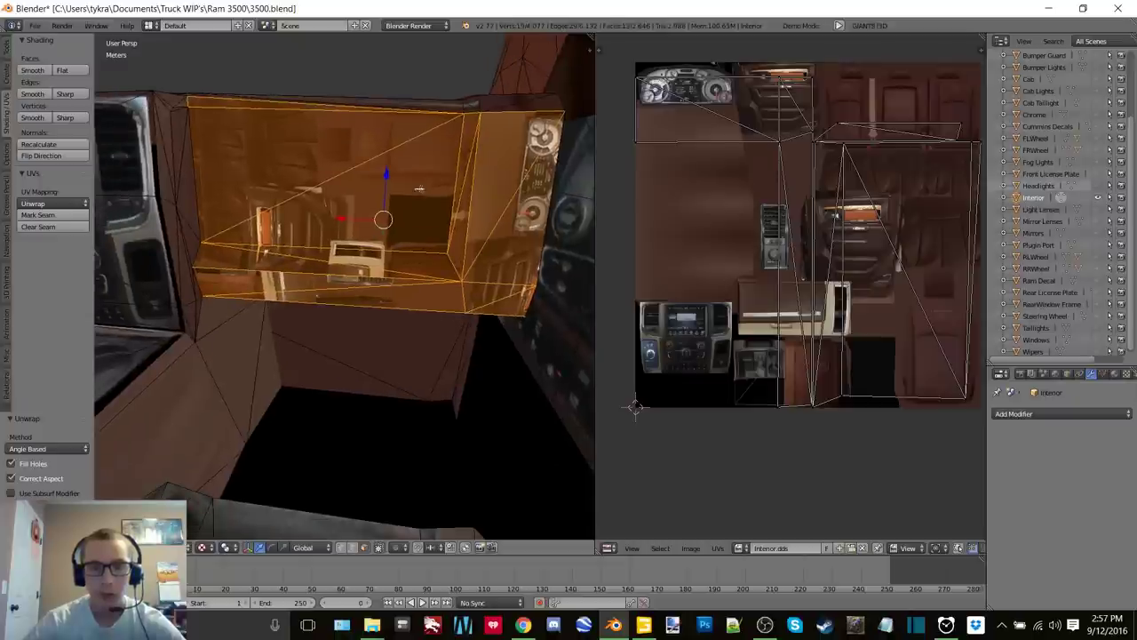
pyautogui.hotkey('ctrl', 'z')
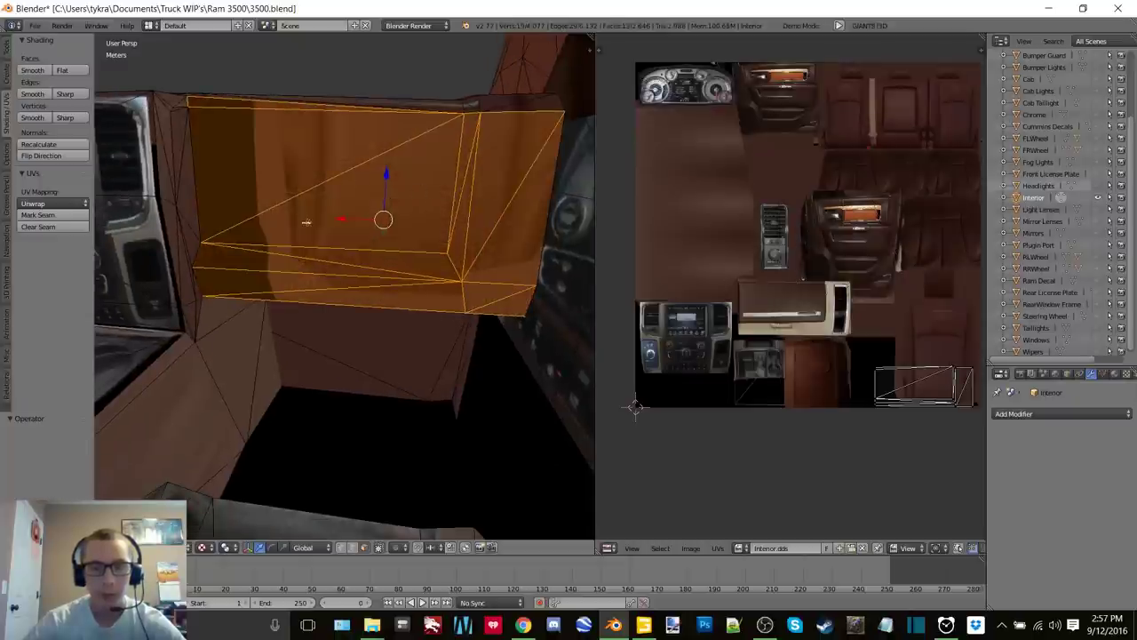
# Select only the recessed glove box front faces with their bottom ledge and side strip, and unwrap them
pyautogui.rightClick(283, 262)
pyautogui.keyDown('shift'); pyautogui.rightClick(400, 259); pyautogui.keyUp('shift')
pyautogui.keyDown('shift'); pyautogui.rightClick(456, 209); pyautogui.keyUp('shift')
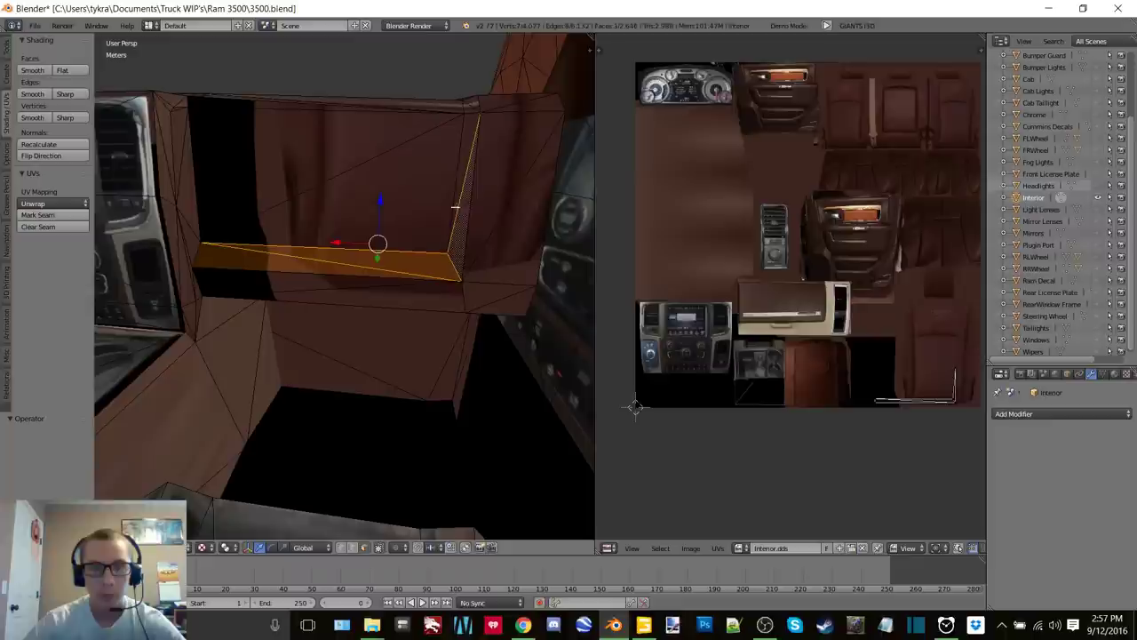
pyautogui.keyDown('shift'); pyautogui.rightClick(462, 150); pyautogui.keyUp('shift')
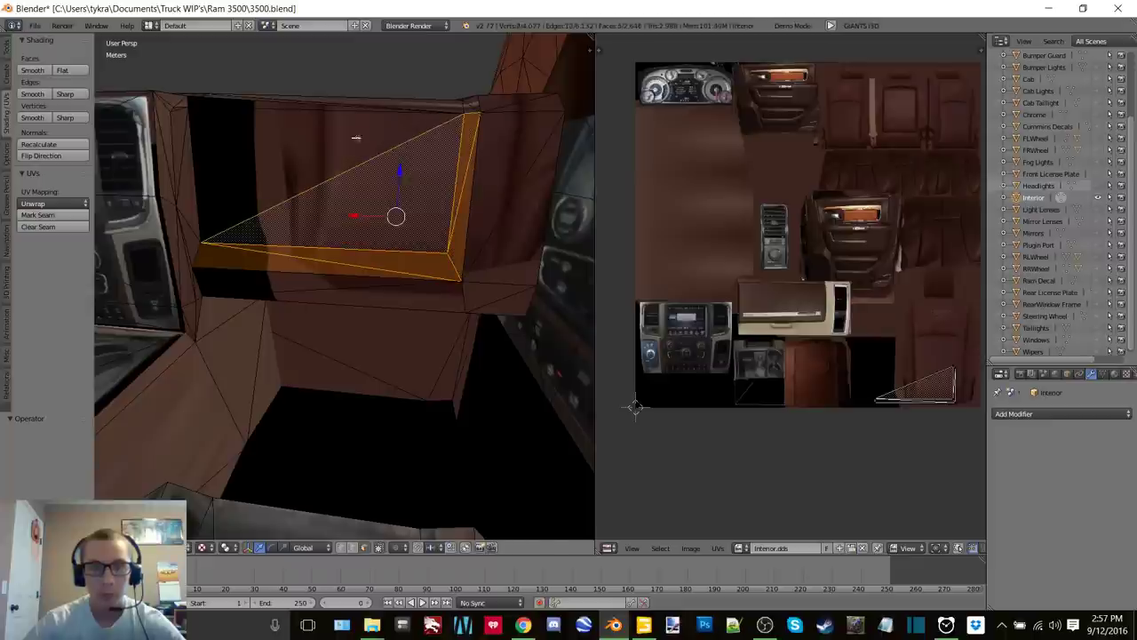
pyautogui.press('u')
pyautogui.click(449, 194)
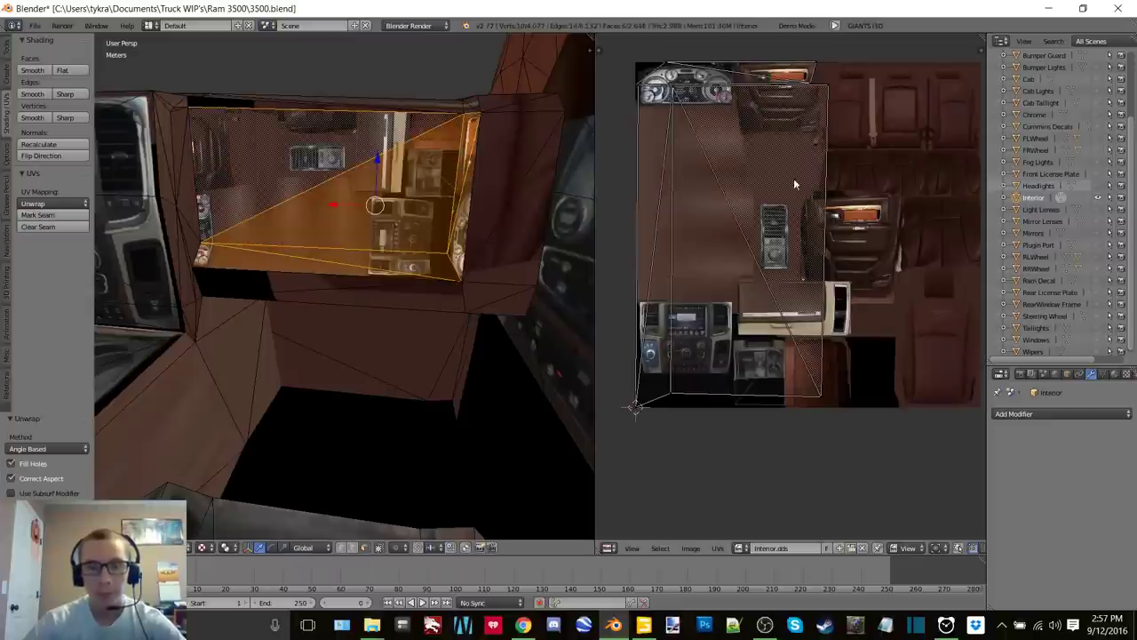
# Scale the glove box island to 0.432, move it by X 14.408 cm, Y -19.039 cm, and rotate it -90.86°
pyautogui.press('a')
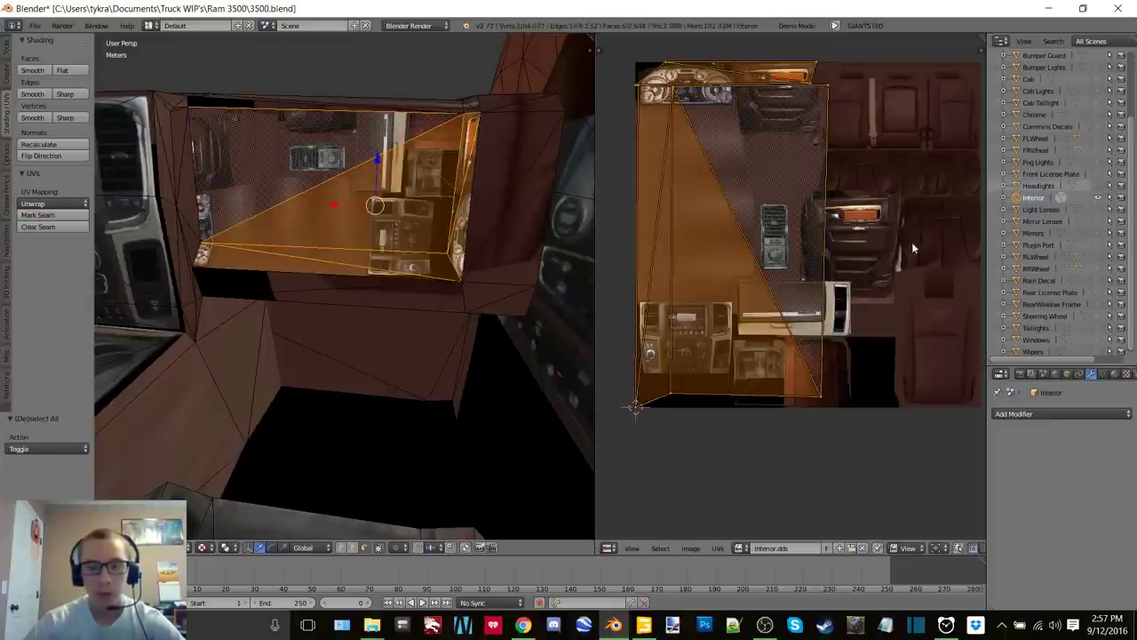
pyautogui.press('s')
pyautogui.click(809, 213)
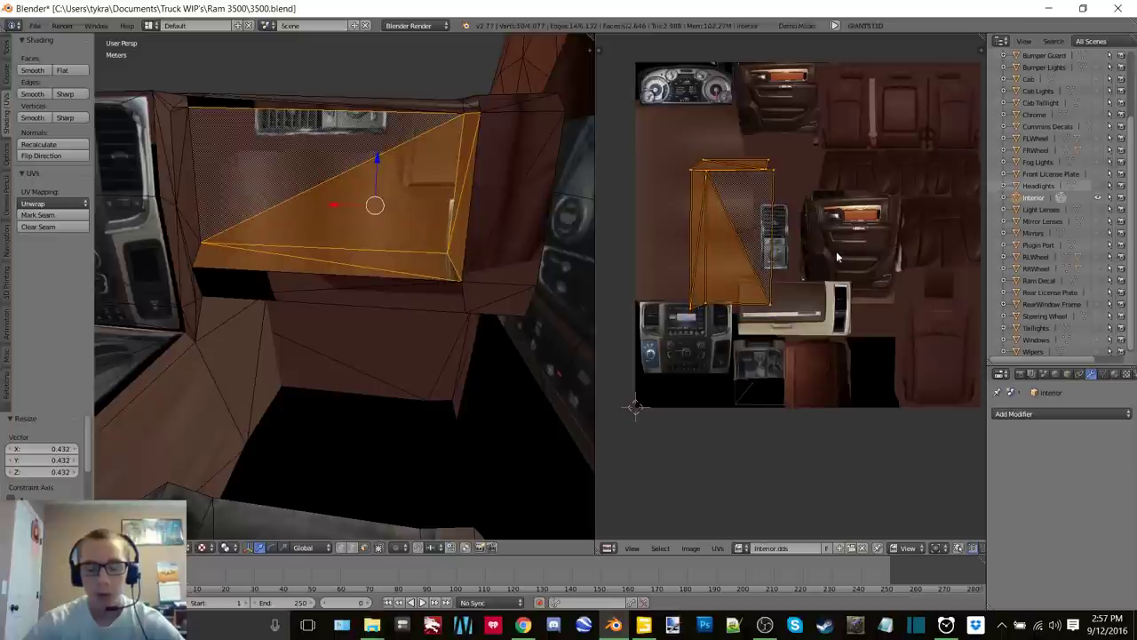
pyautogui.press('g')
pyautogui.click(899, 327)
pyautogui.press('r')
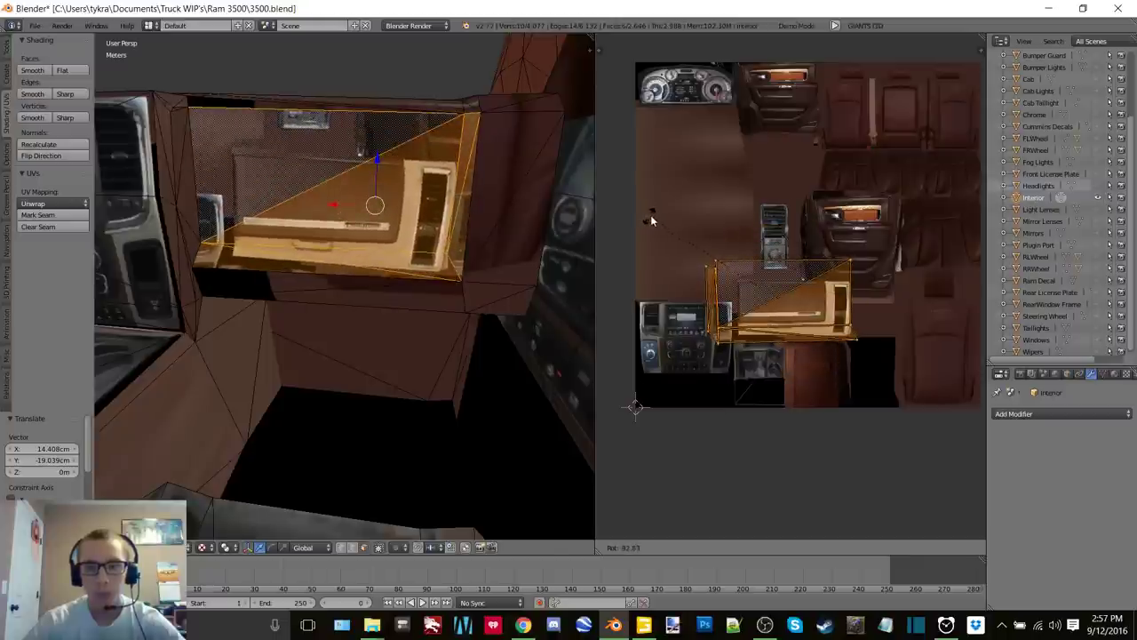
pyautogui.click(651, 214)
# Scale the glove box island down to 0.512 so it fits the glove box door in the texture
pyautogui.scroll(5, 775, 314)
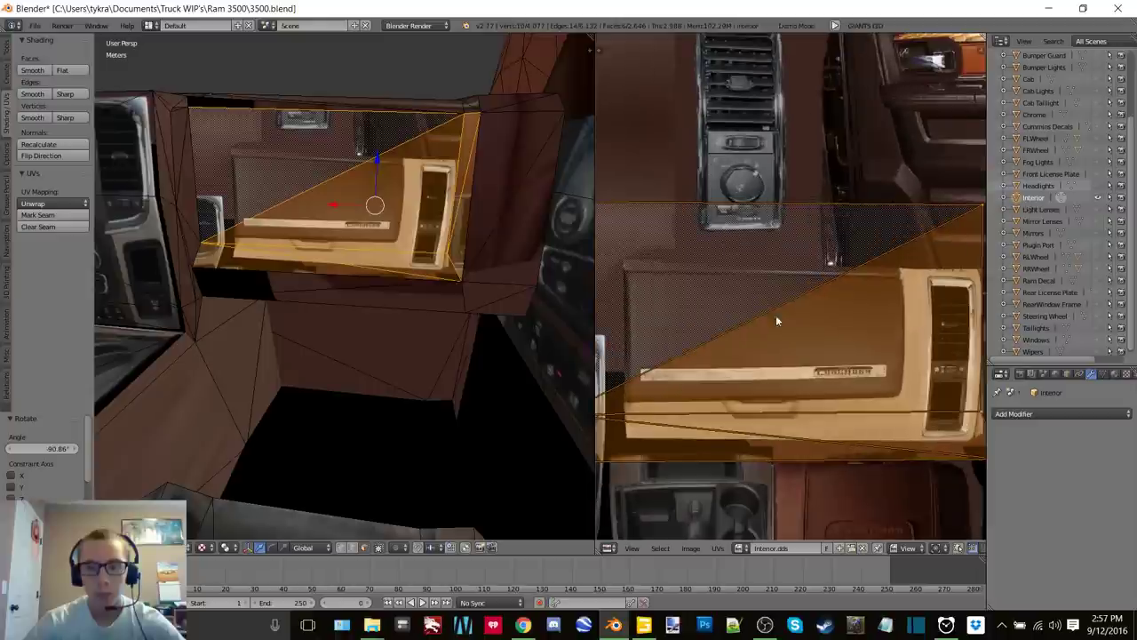
pyautogui.moveTo(804, 316); pyautogui.dragTo(849, 205, button='middle')
pyautogui.scroll(-2, 853, 204)
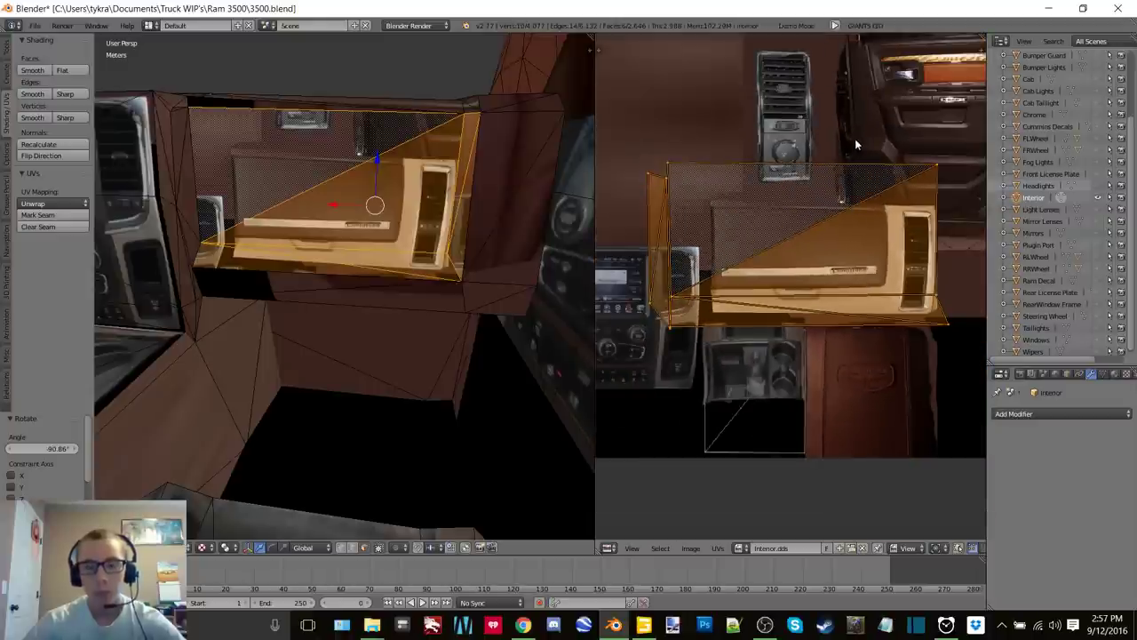
pyautogui.press('r')
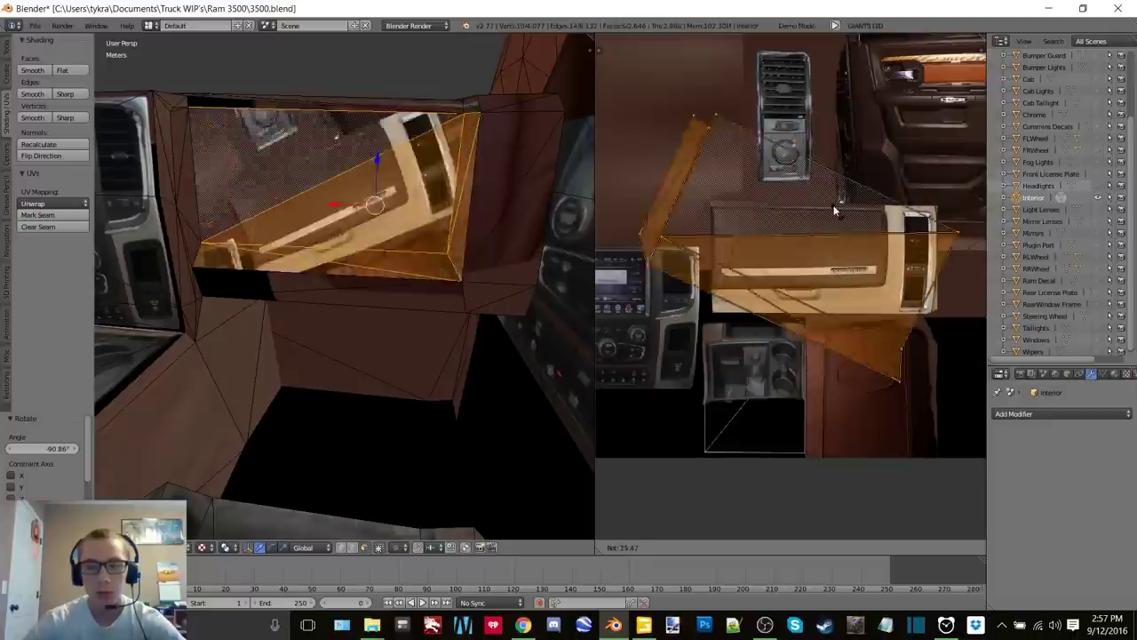
pyautogui.rightClick(834, 209)
pyautogui.moveTo(858, 241); pyautogui.dragTo(830, 230, button='middle')
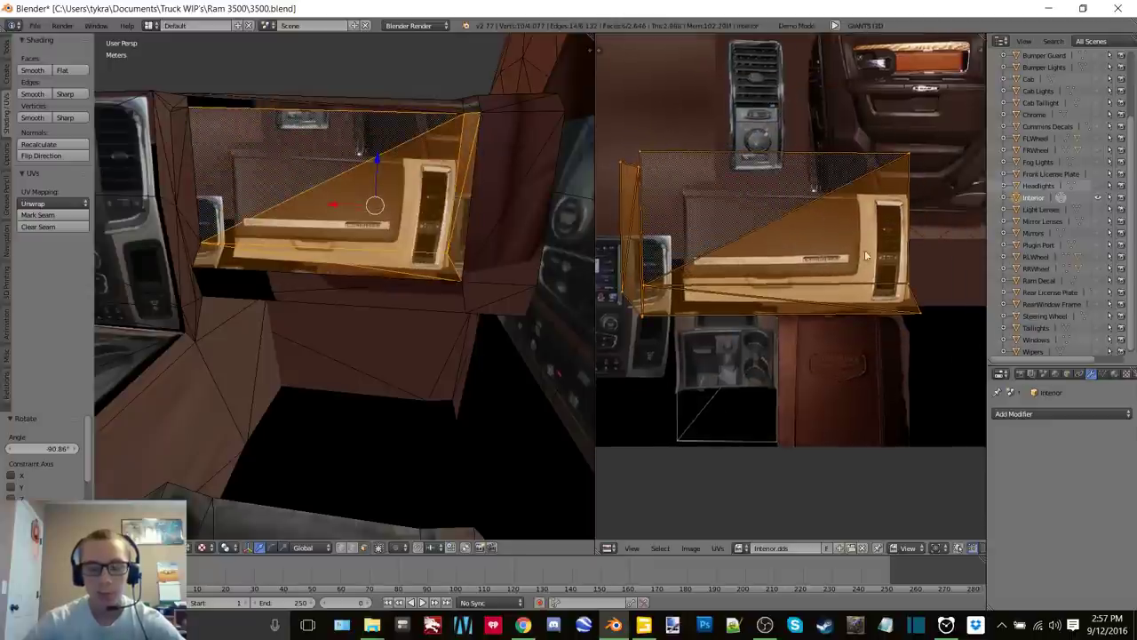
pyautogui.press('s')
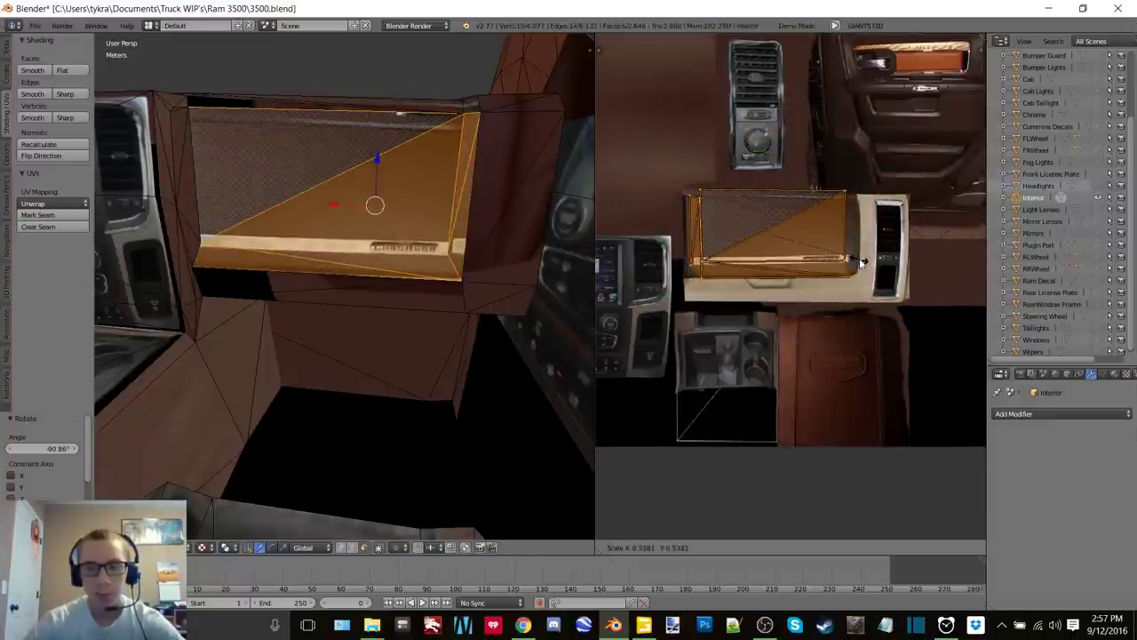
pyautogui.click(858, 261)
# Try enlarging the glove box island to cover more of the glove box door in the texture
pyautogui.scroll(4, 832, 257)
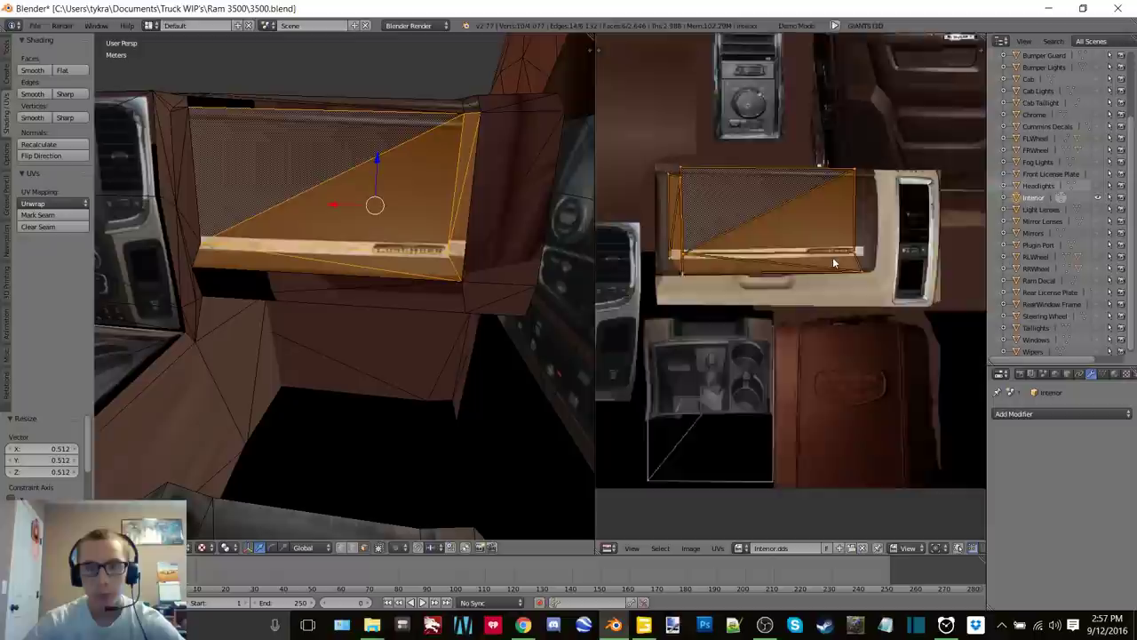
pyautogui.scroll(-2, 832, 257)
pyautogui.scroll(-1, 838, 264)
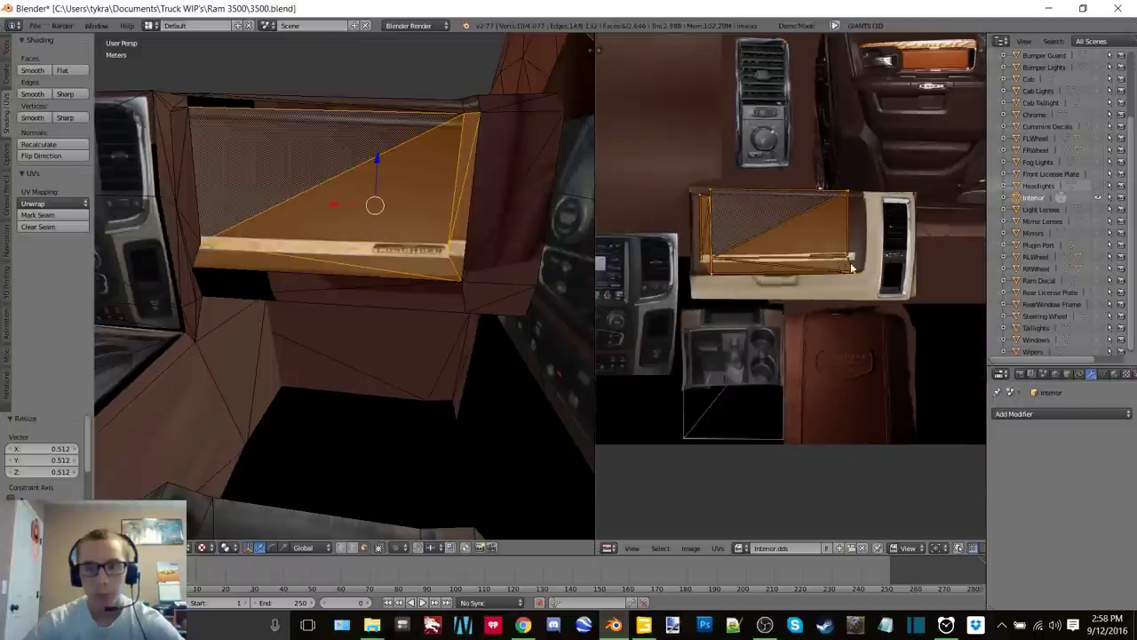
pyautogui.press('s')
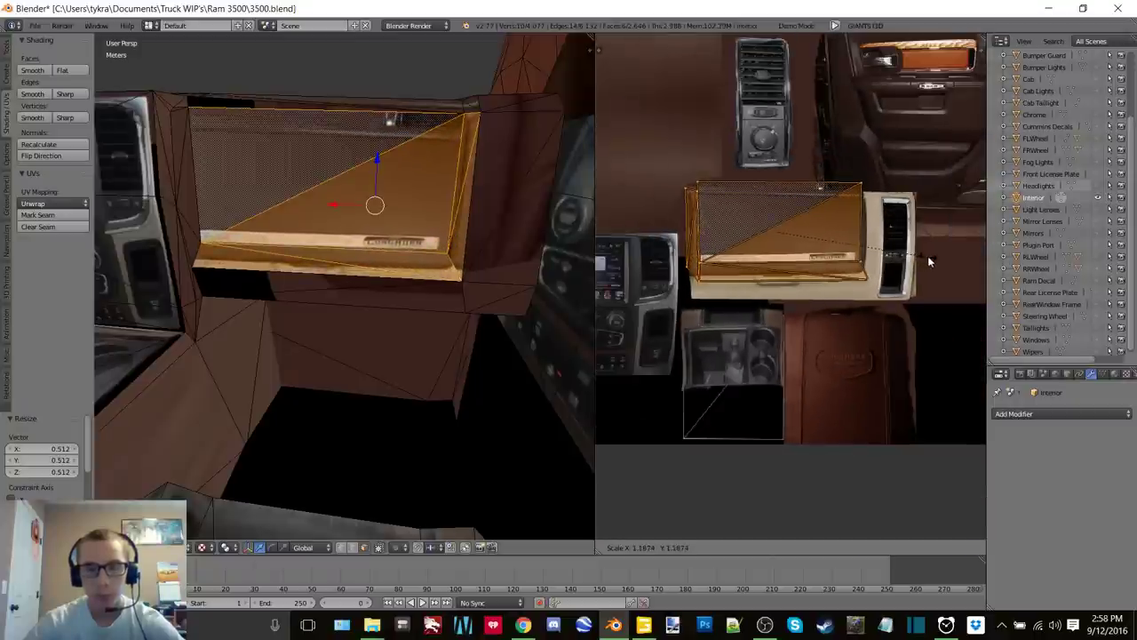
pyautogui.click(936, 258)
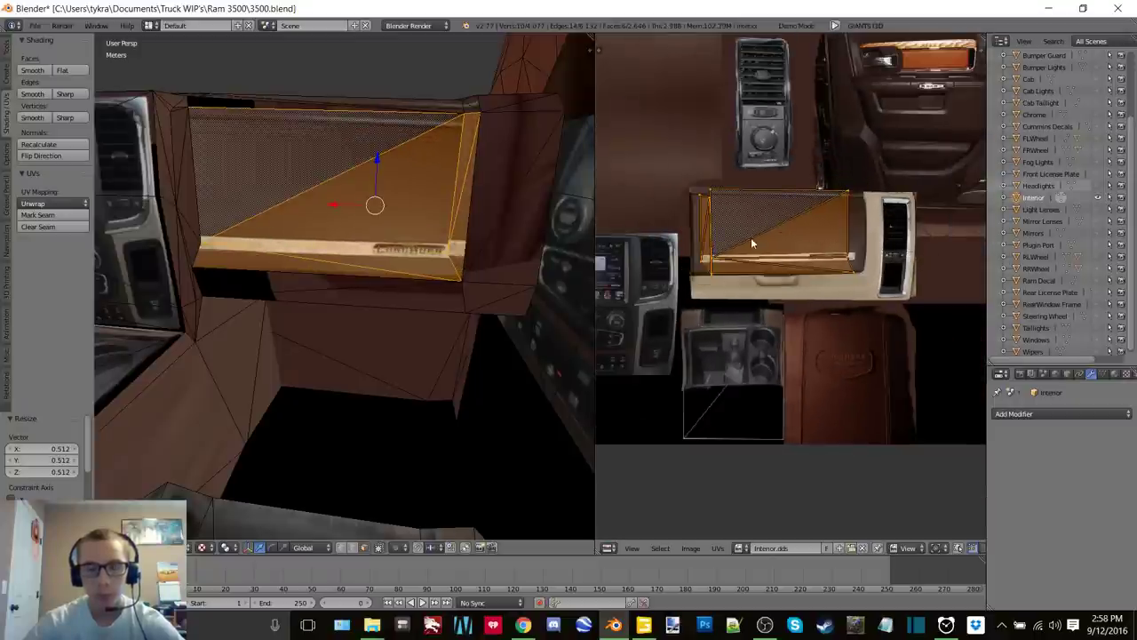
# Inspect the mapped dashboard, seats and door panels from outside and inside the cab
pyautogui.scroll(-5, 751, 238)
pyautogui.scroll(2, 751, 239)
pyautogui.moveTo(560, 267); pyautogui.dragTo(299, 335, button='middle')
pyautogui.scroll(-7, 386, 266)
pyautogui.scroll(4, 299, 335)
pyautogui.scroll(3, 267, 285)
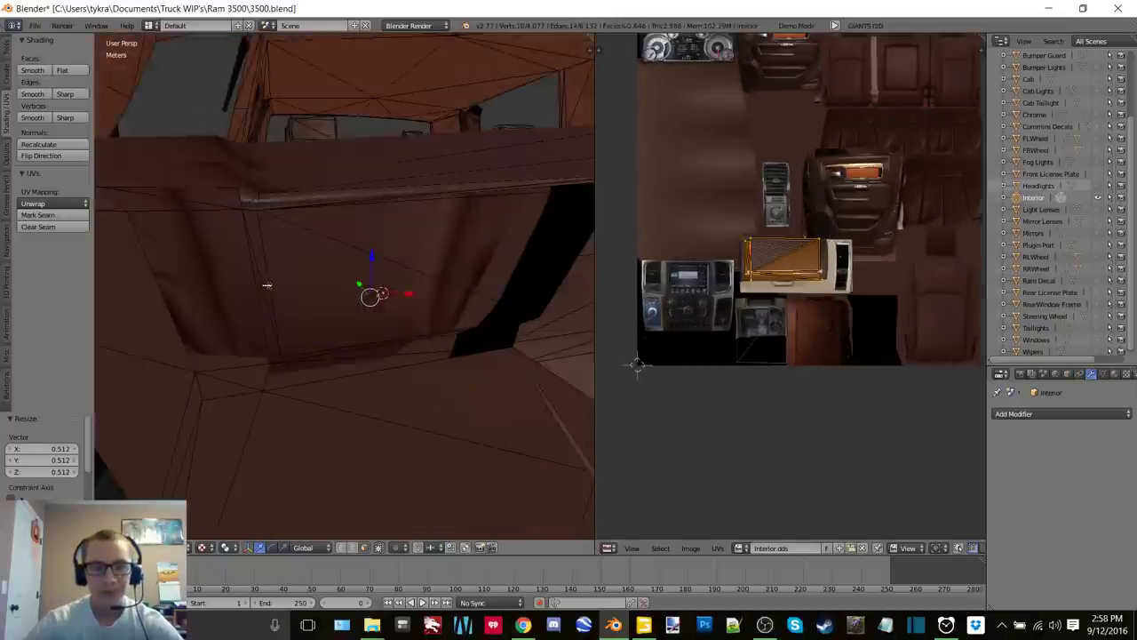
pyautogui.scroll(-9, 266, 286)
pyautogui.moveTo(206, 259); pyautogui.dragTo(478, 233, button='middle')
pyautogui.moveTo(253, 250); pyautogui.dragTo(382, 246, button='middle')
pyautogui.scroll(-5, 333, 248)
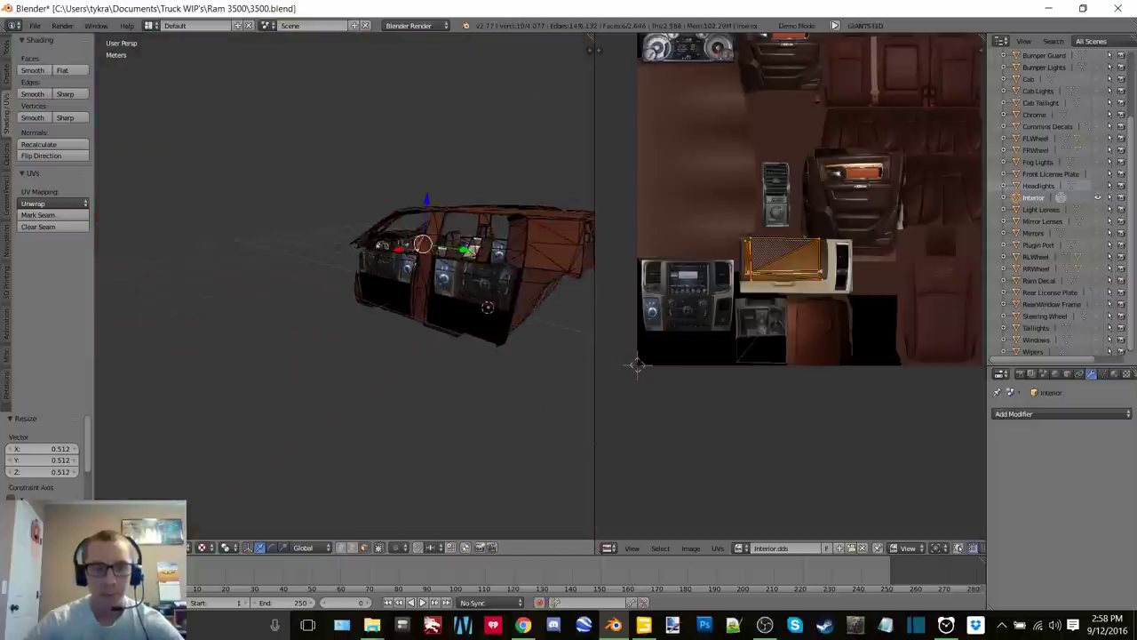
pyautogui.moveTo(470, 251); pyautogui.dragTo(378, 280, button='middle')
pyautogui.scroll(4, 378, 280)
pyautogui.moveTo(272, 279); pyautogui.dragTo(264, 256, button='middle')
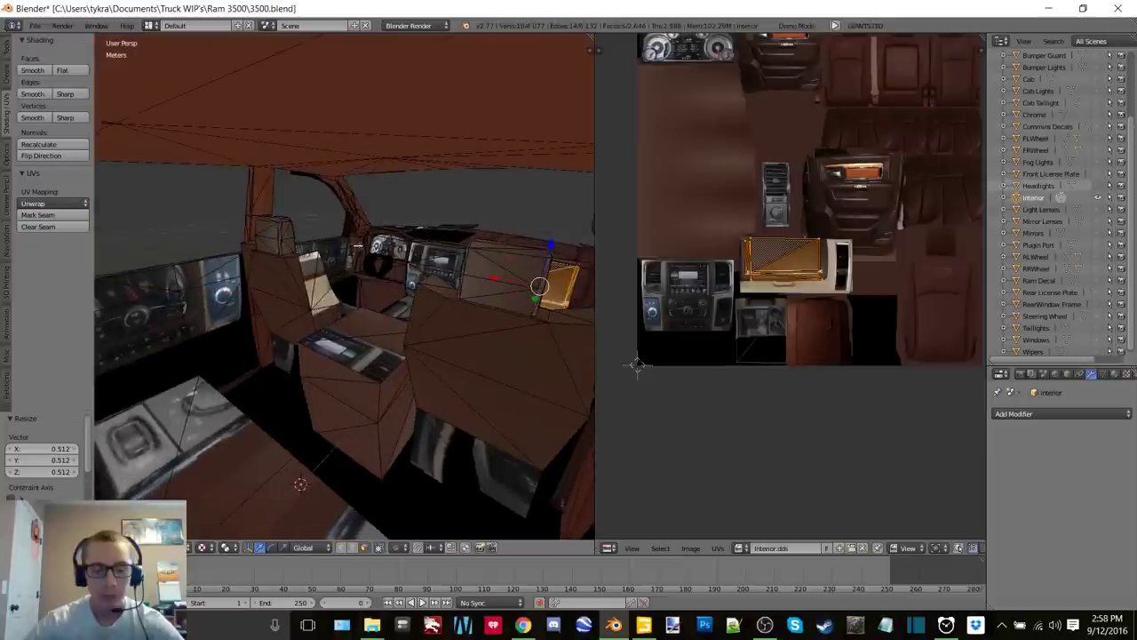
# Return the Interior to Object Mode and merge the image editor area into the 3D view
pyautogui.press('Escape')
pyautogui.press('Tab')
pyautogui.click(279, 246)
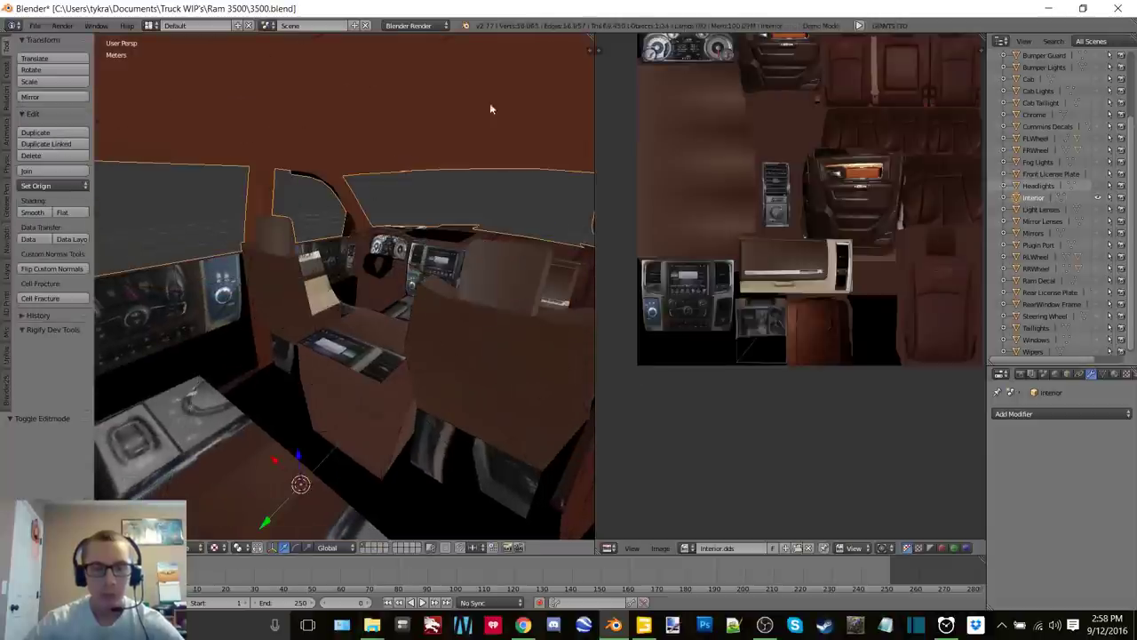
pyautogui.moveTo(591, 39); pyautogui.dragTo(635, 62)
# Unhide all of the truck's parts around the Interior
pyautogui.scroll(-8, 630, 234)
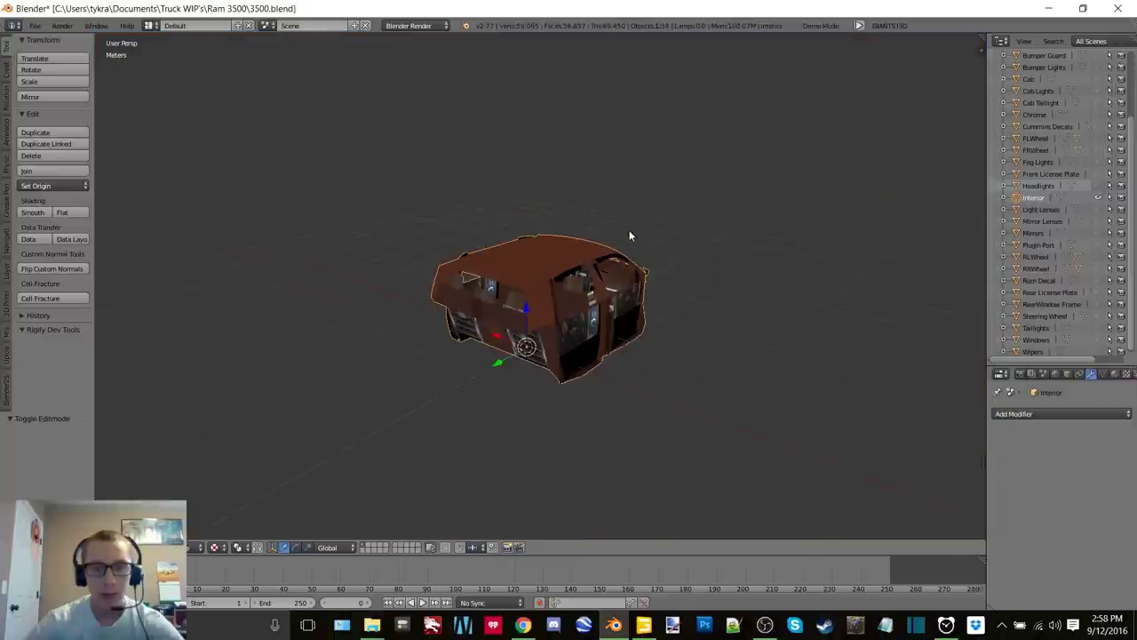
pyautogui.moveTo(747, 235); pyautogui.dragTo(676, 222, button='middle')
pyautogui.scroll(5, 1060, 138)
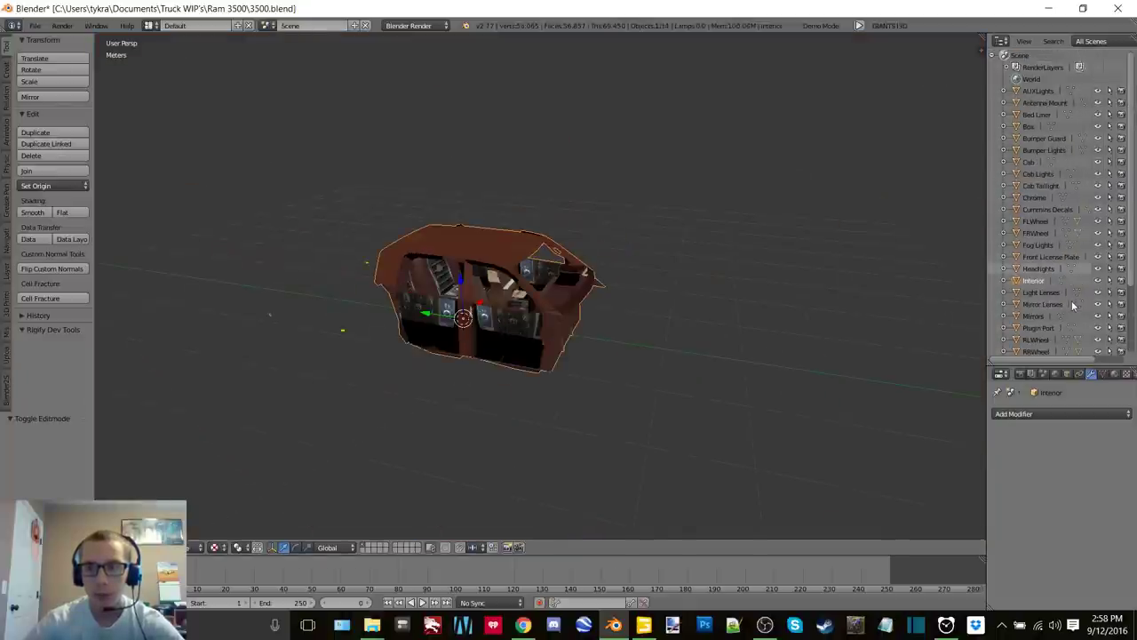
pyautogui.scroll(-4, 1063, 286)
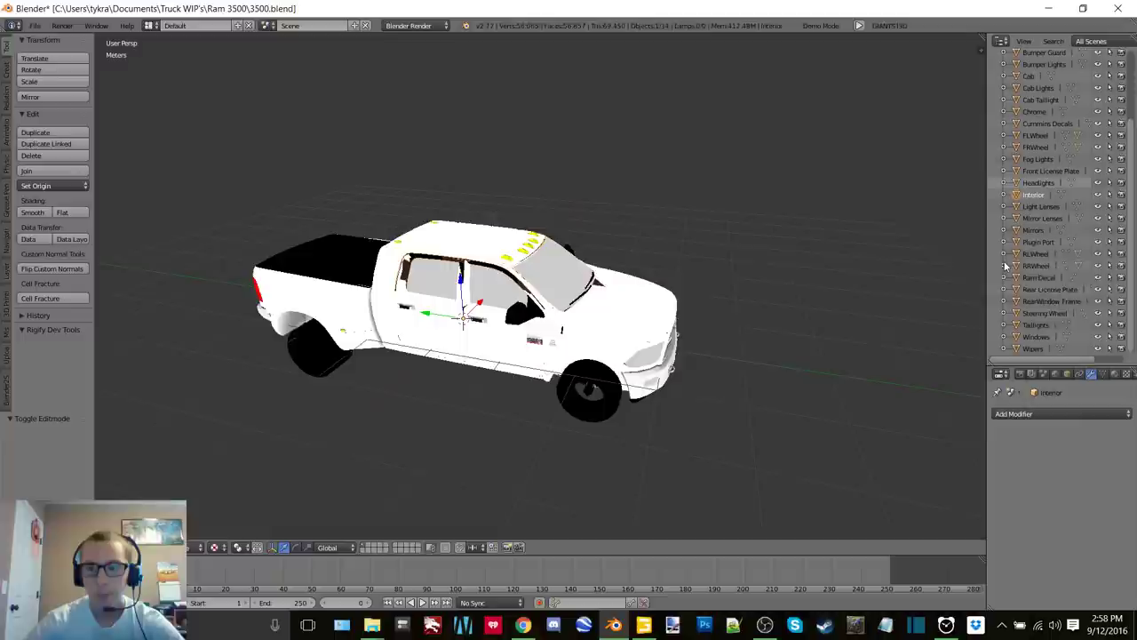
# Unhide the rims nested under the rear and front wheel objects
pyautogui.click(1004, 265)
pyautogui.click(1099, 291)
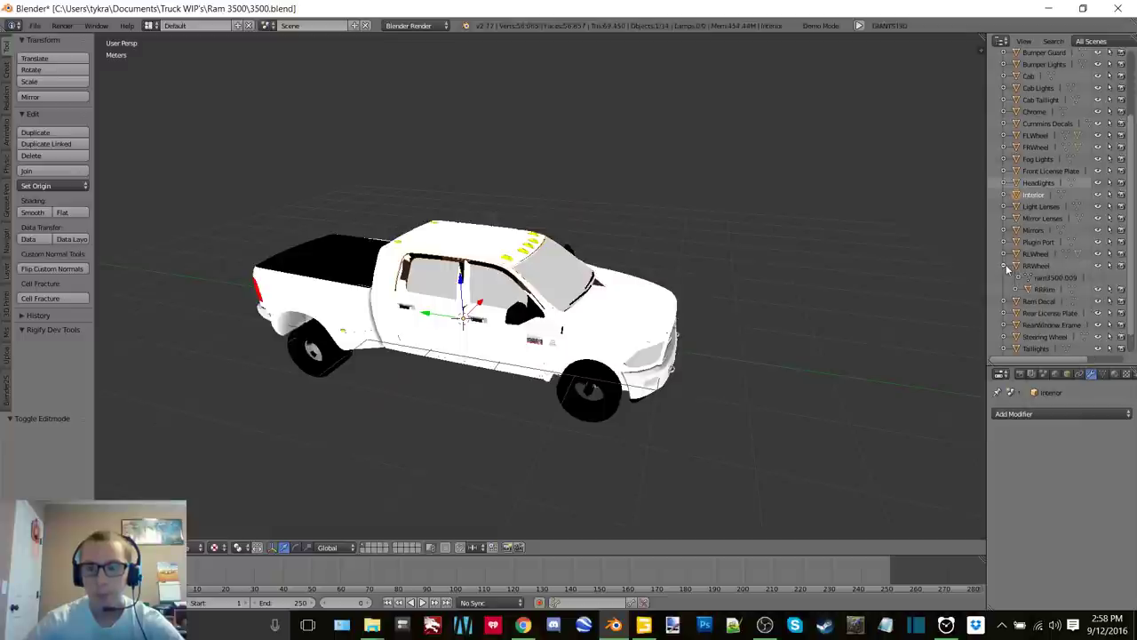
pyautogui.click(1004, 265)
pyautogui.click(1005, 254)
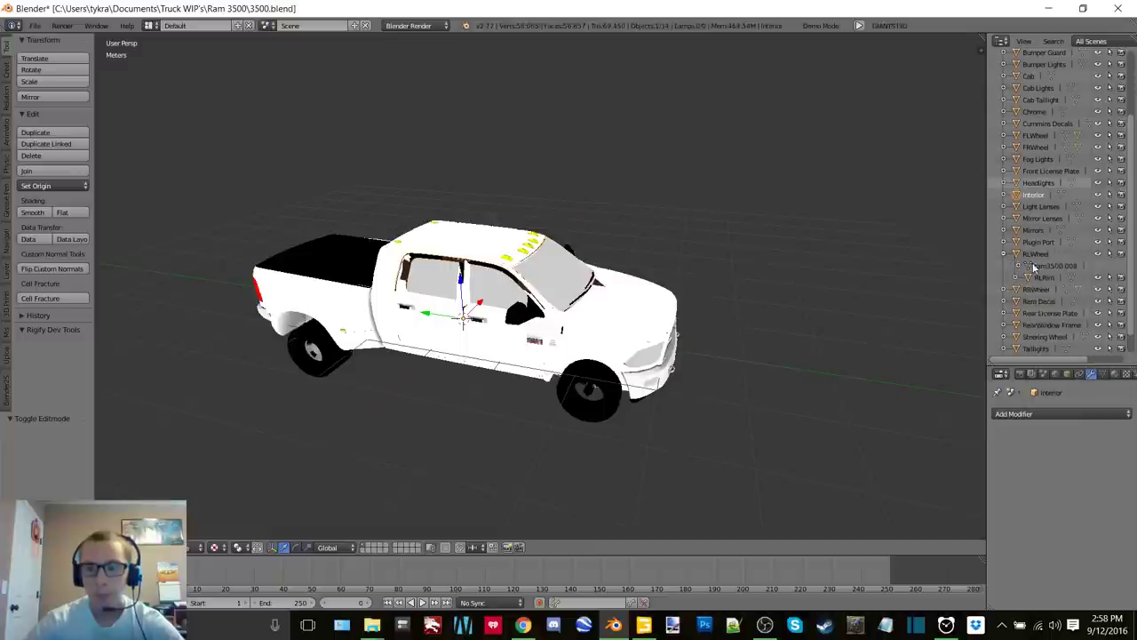
pyautogui.click(1004, 254)
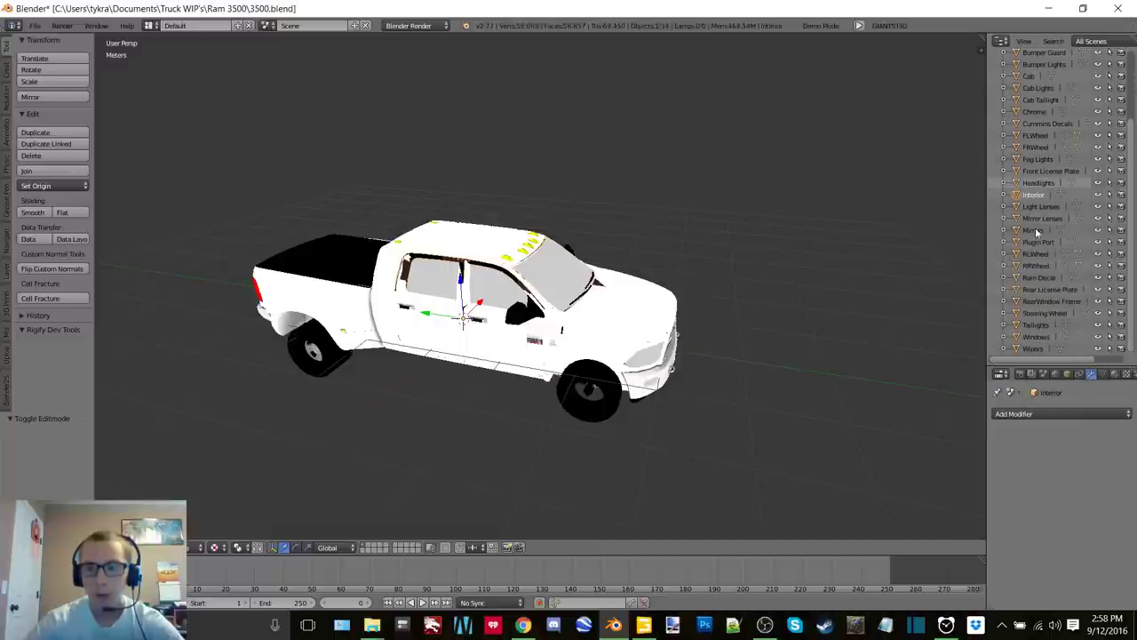
pyautogui.click(1005, 135)
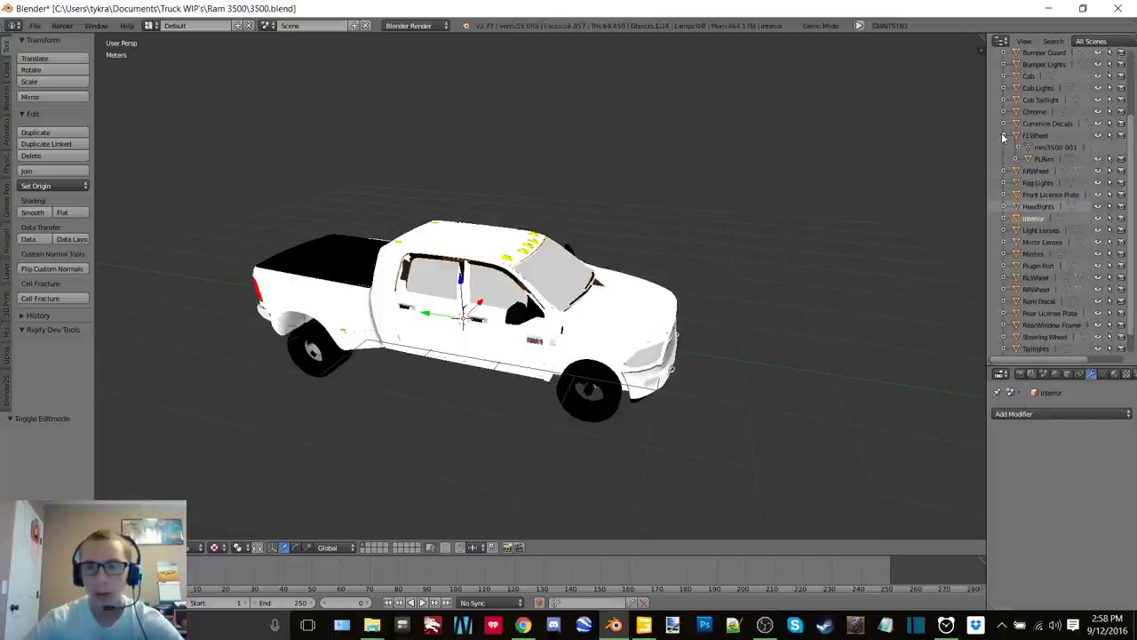
pyautogui.click(1005, 135)
pyautogui.click(1005, 147)
pyautogui.click(1099, 170)
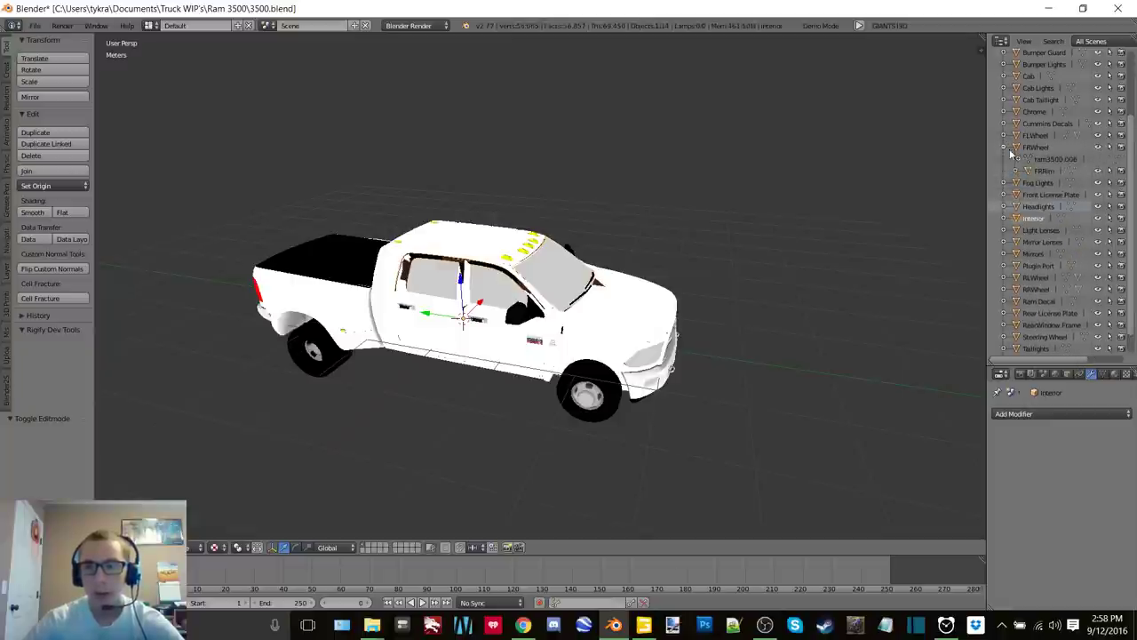
pyautogui.click(1005, 147)
# Switch the viewport to Rendered shading and view the whole truck from the front corner
pyautogui.moveTo(657, 247)
pyautogui.mouseDown(button='middle')
pyautogui.moveTo(425, 238)
pyautogui.moveTo(572, 273)
pyautogui.moveTo(673, 222)
pyautogui.moveTo(599, 203)
pyautogui.moveTo(774, 221)
pyautogui.moveTo(724, 222)
pyautogui.moveTo(715, 203)
pyautogui.mouseUp(button='middle')
pyautogui.scroll(5, 572, 273)
pyautogui.scroll(-4, 736, 240)
pyautogui.press('z')
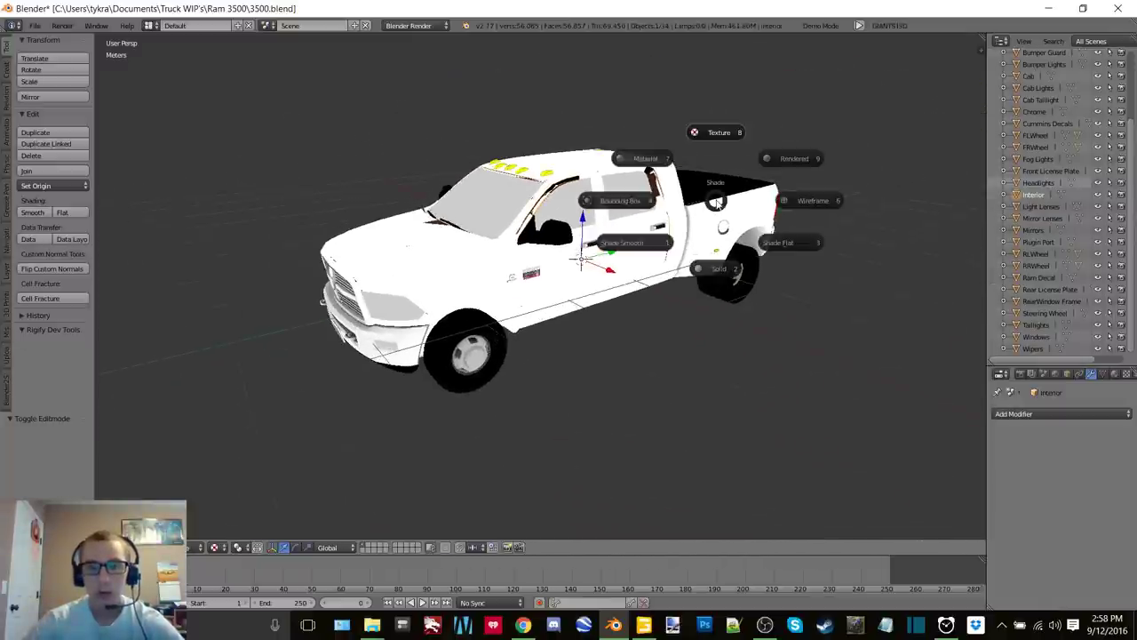
pyautogui.click(788, 166)
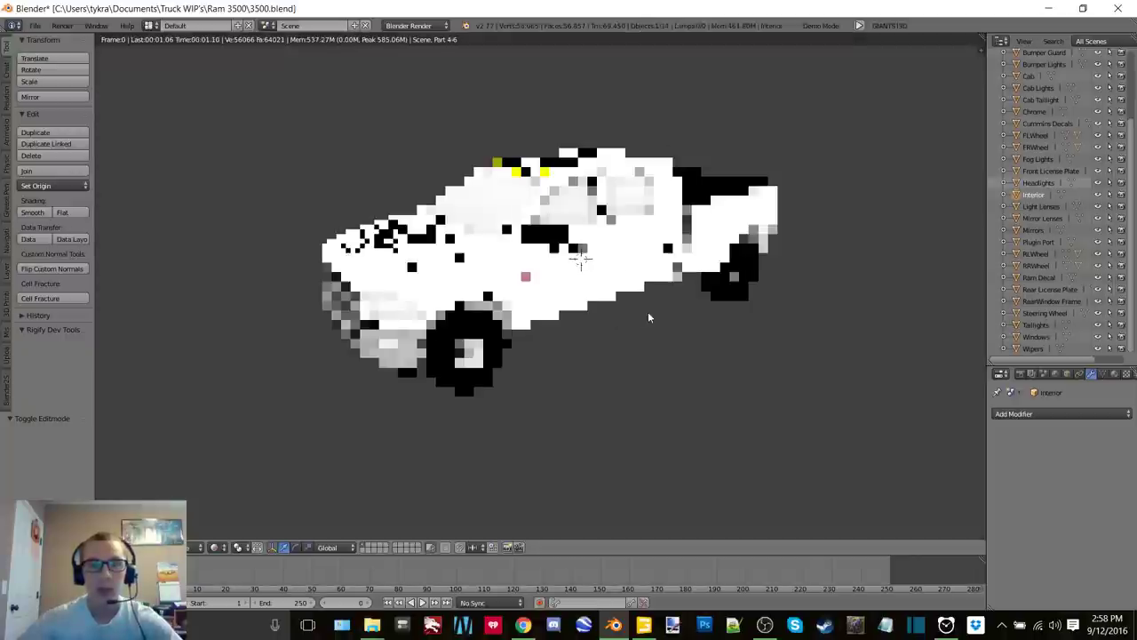
pyautogui.moveTo(700, 306); pyautogui.dragTo(717, 253, button='middle')
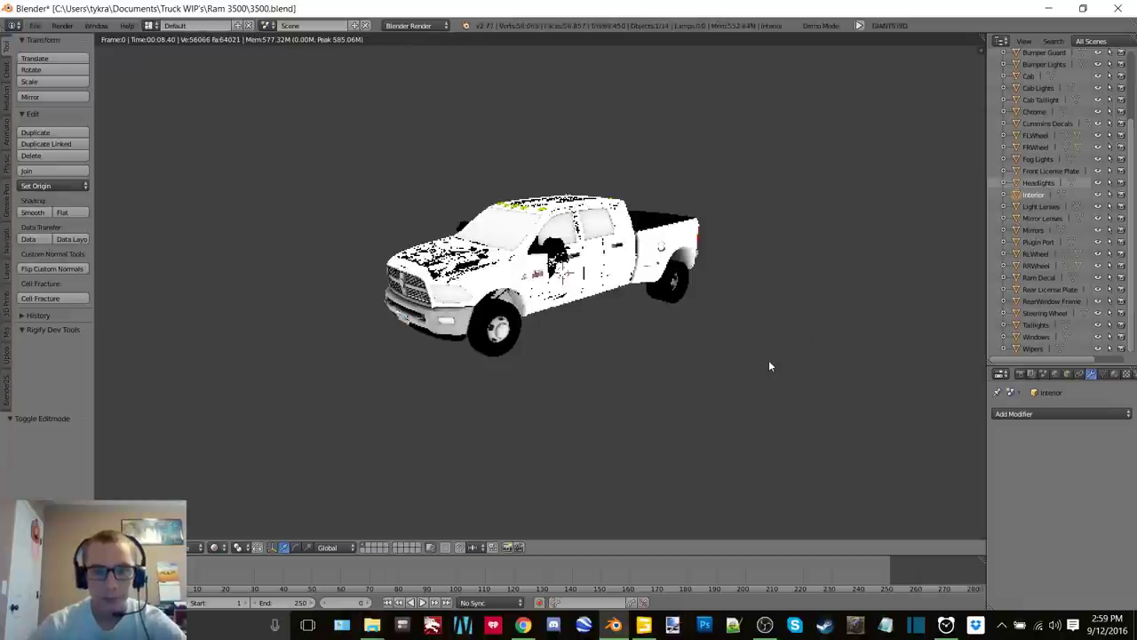
pyautogui.click(764, 624)
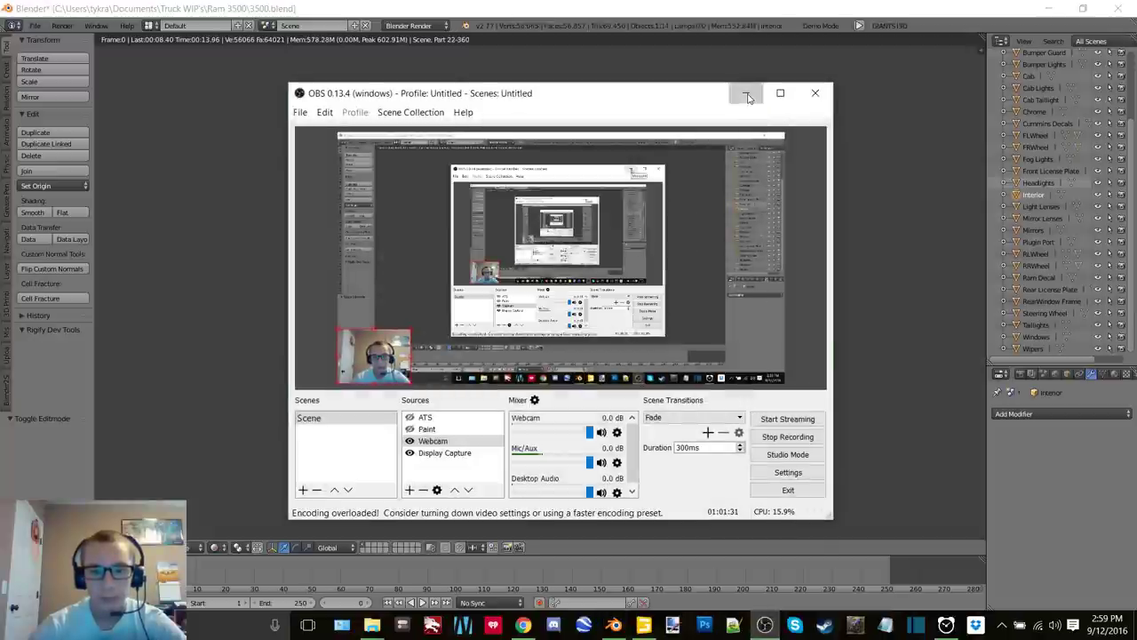
pyautogui.click(748, 97)
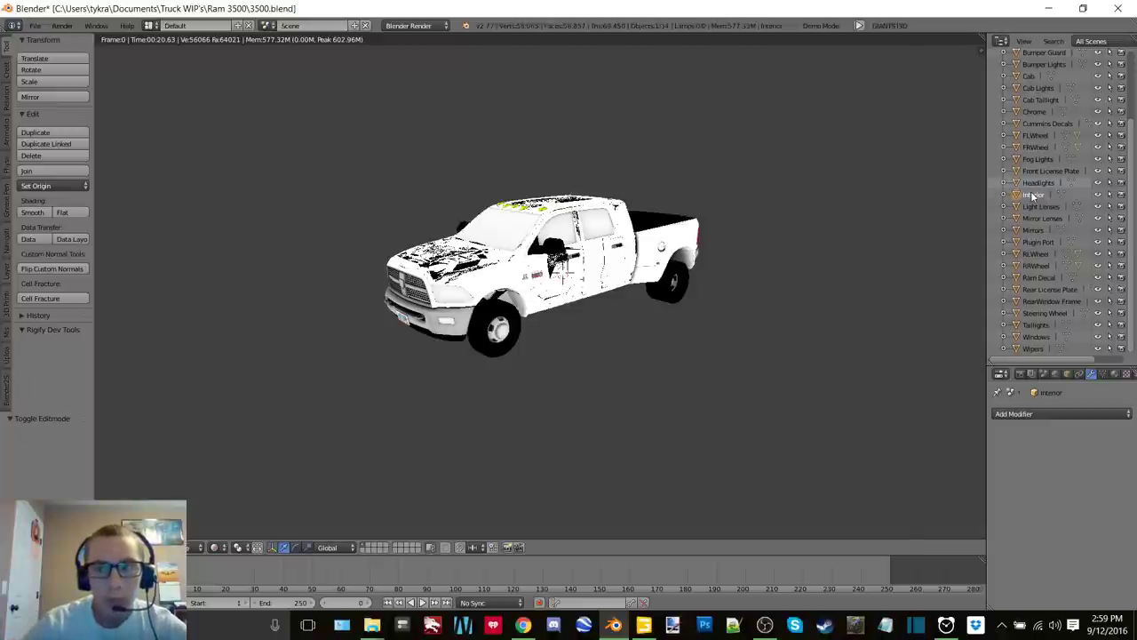
# Compare the rendered truck without and with the Interior, and return the viewport to Texture shading
pyautogui.click(1096, 196)
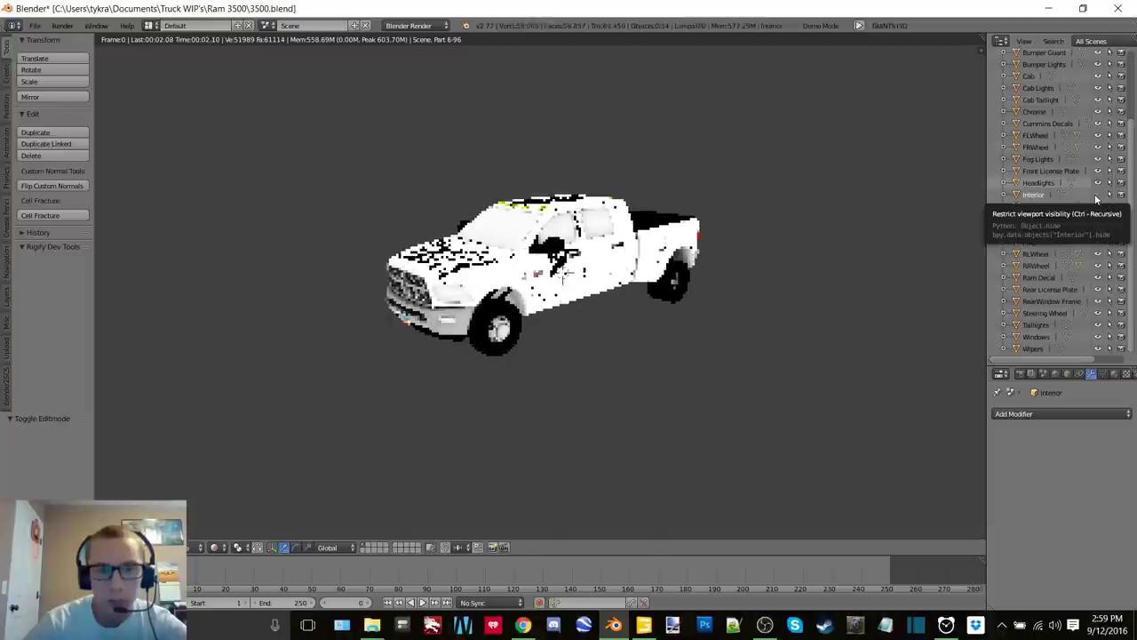
pyautogui.click(1097, 194)
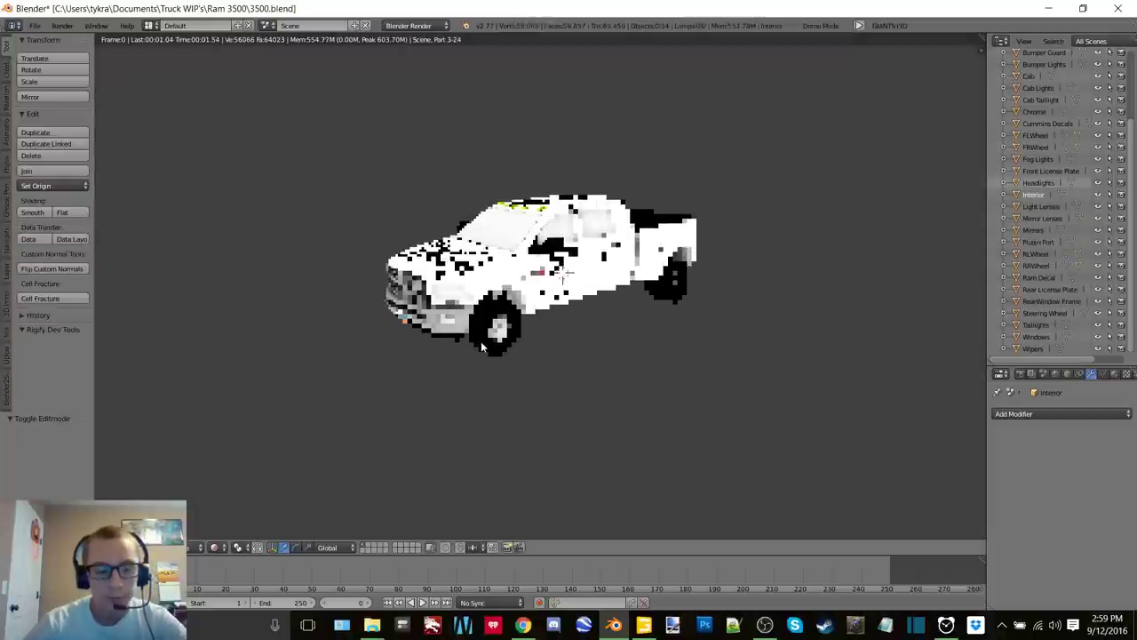
pyautogui.press('z')
pyautogui.click(515, 271)
pyautogui.scroll(2, 515, 271)
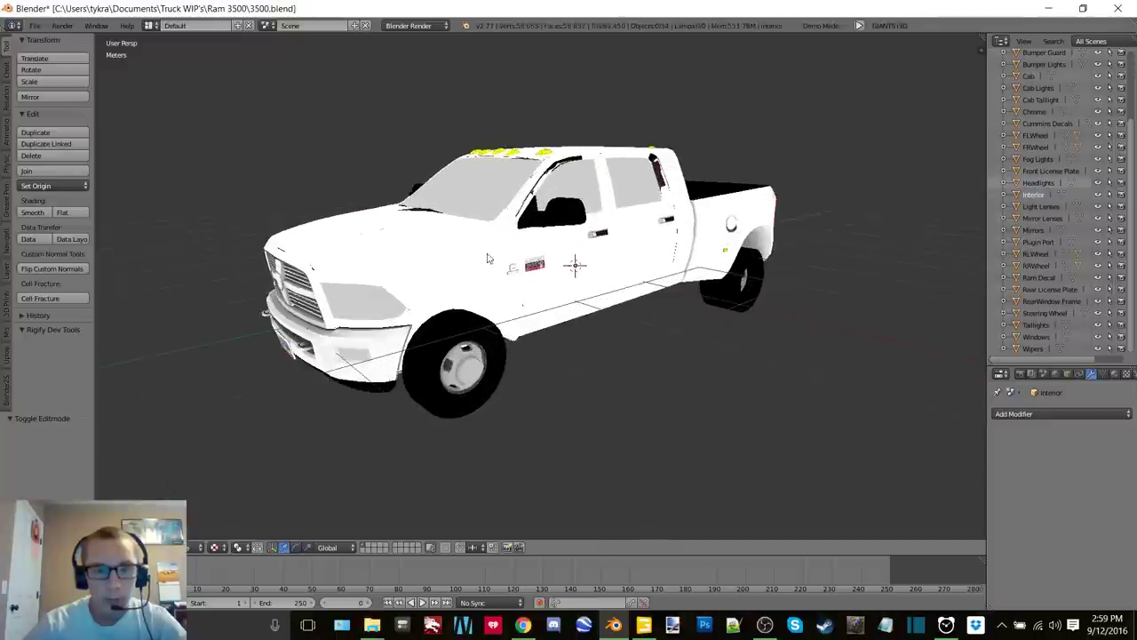
pyautogui.moveTo(488, 256); pyautogui.dragTo(400, 276, button='middle')
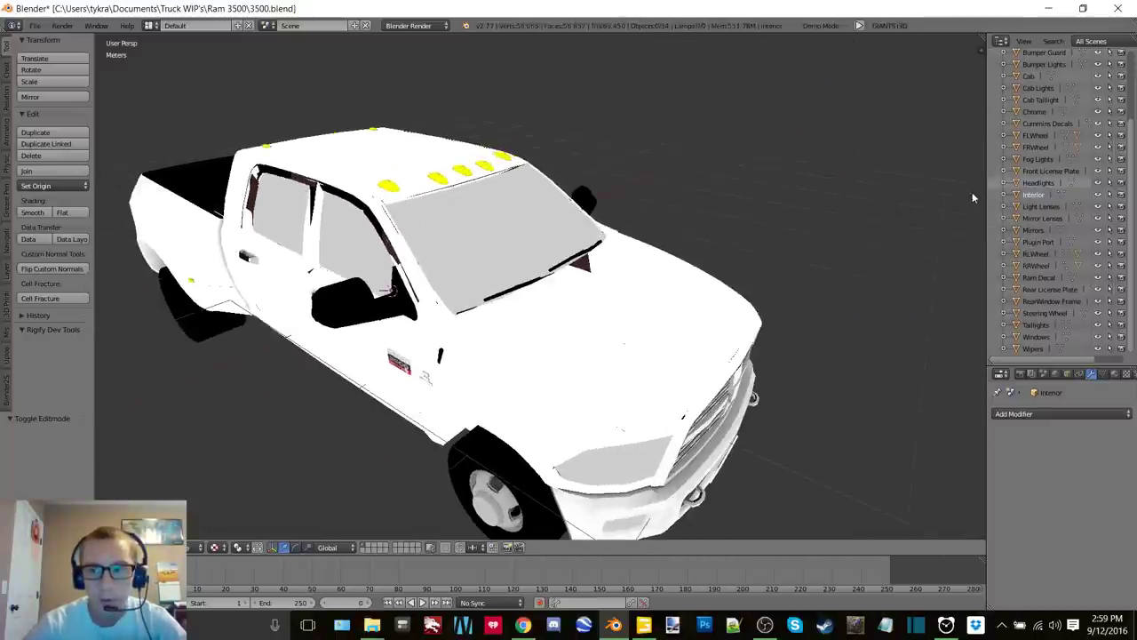
# Raise the Interior about 1.3 m along Z out of the cab, undo the move, and check the windshield base
pyautogui.click(1032, 196)
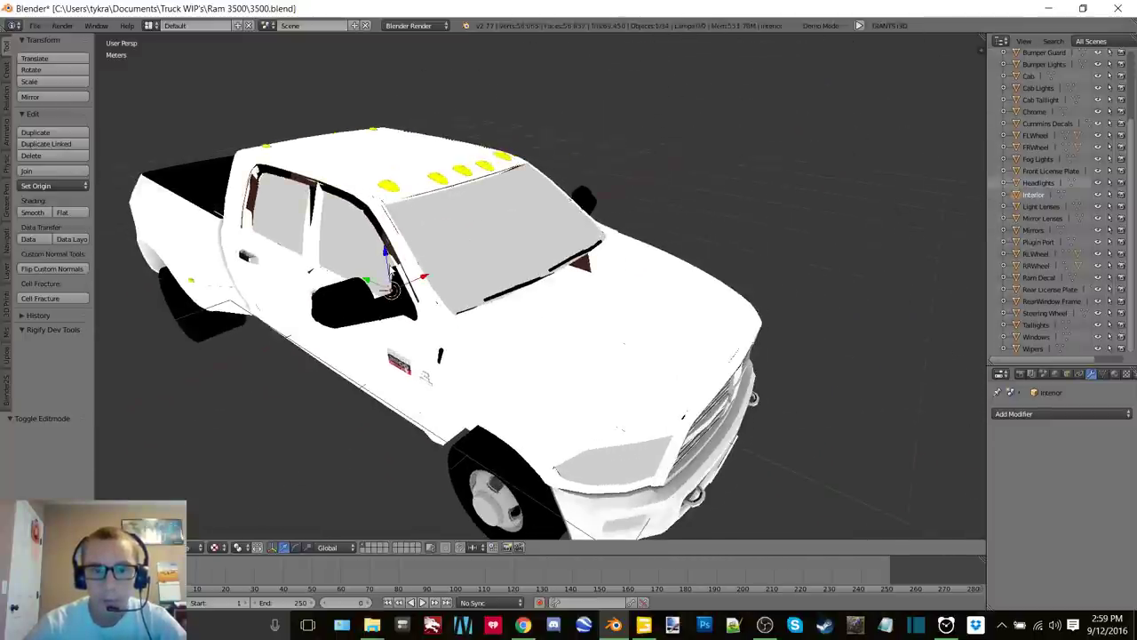
pyautogui.moveTo(385, 258); pyautogui.dragTo(338, 120)
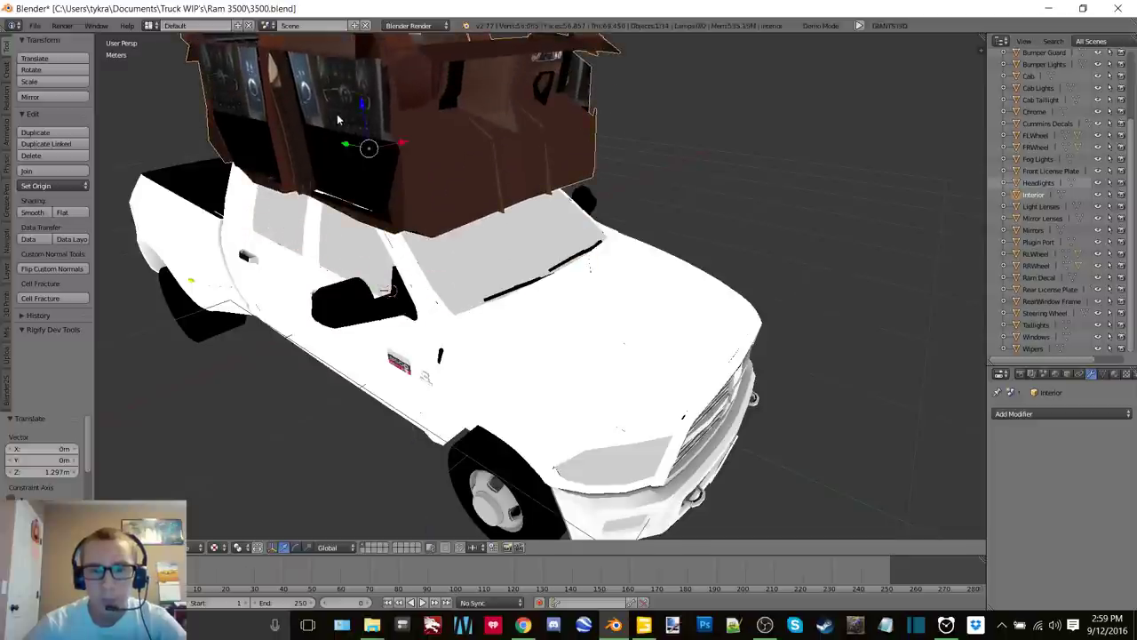
pyautogui.hotkey('ctrl', 'z')
pyautogui.scroll(5, 518, 274)
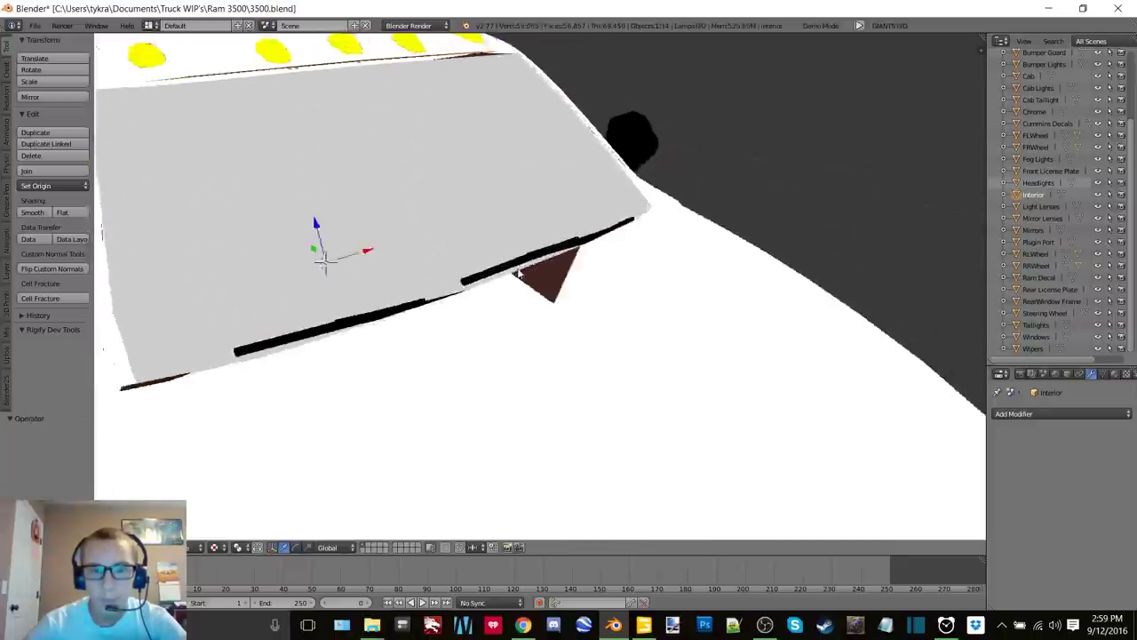
pyautogui.moveTo(518, 273); pyautogui.dragTo(580, 253, button='middle')
pyautogui.scroll(-5, 477, 208)
pyautogui.scroll(2, 582, 257)
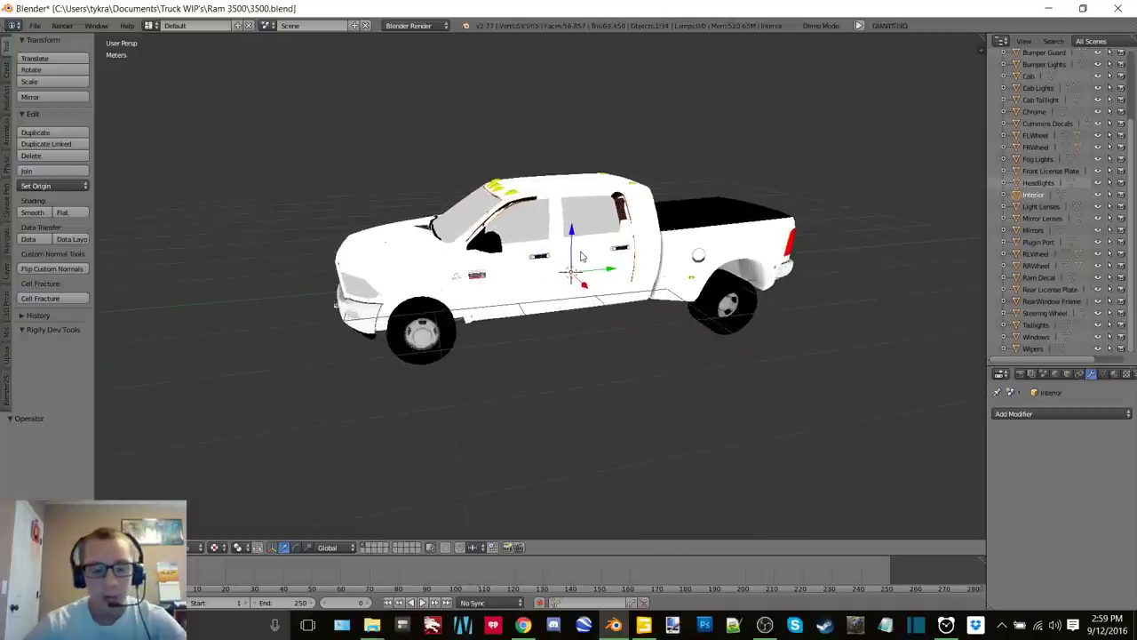
# Save over the existing 3500.blend file and close Blender
pyautogui.hotkey('ctrl', 's')
pyautogui.click(582, 256)
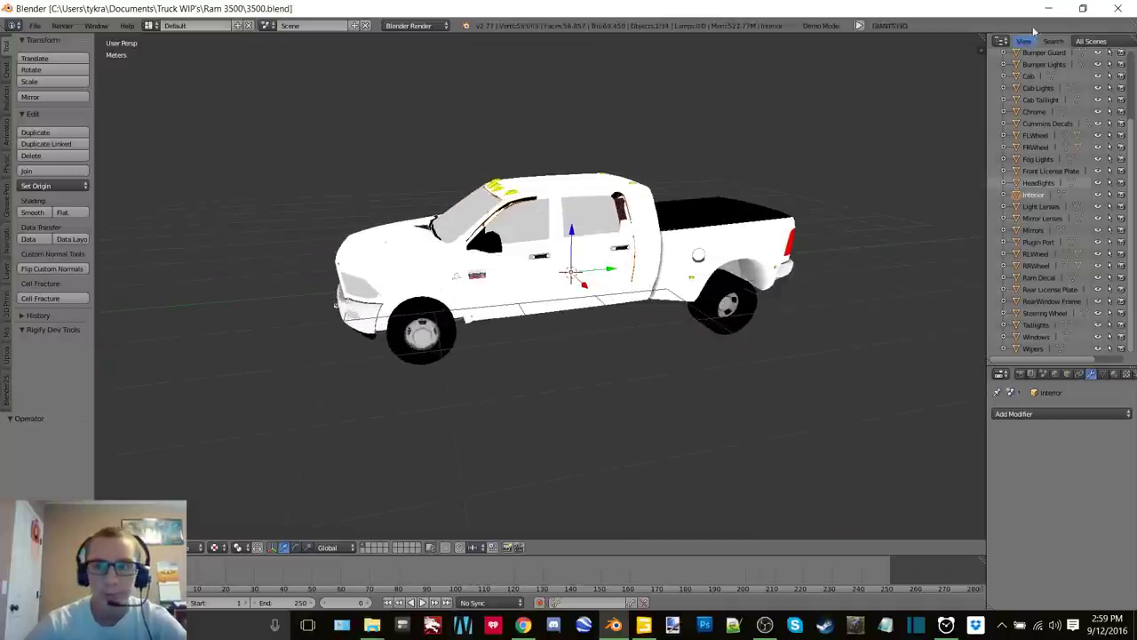
pyautogui.click(1121, 8)
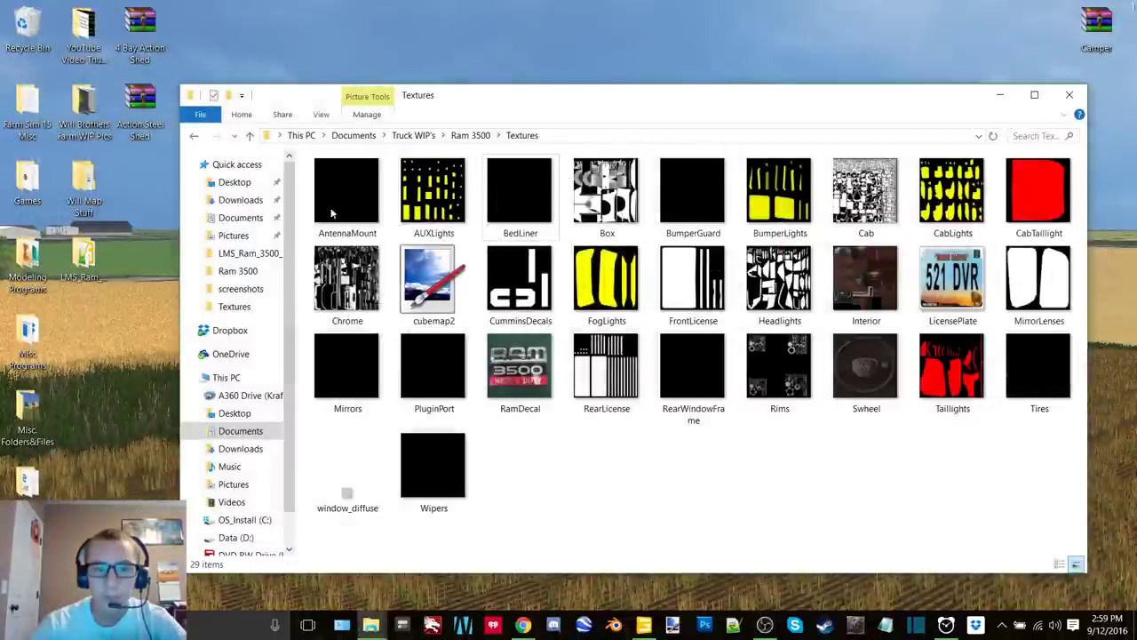
# Go back from the Textures folder to the Ram 3500 folder and close File Explorer
pyautogui.click(195, 136)
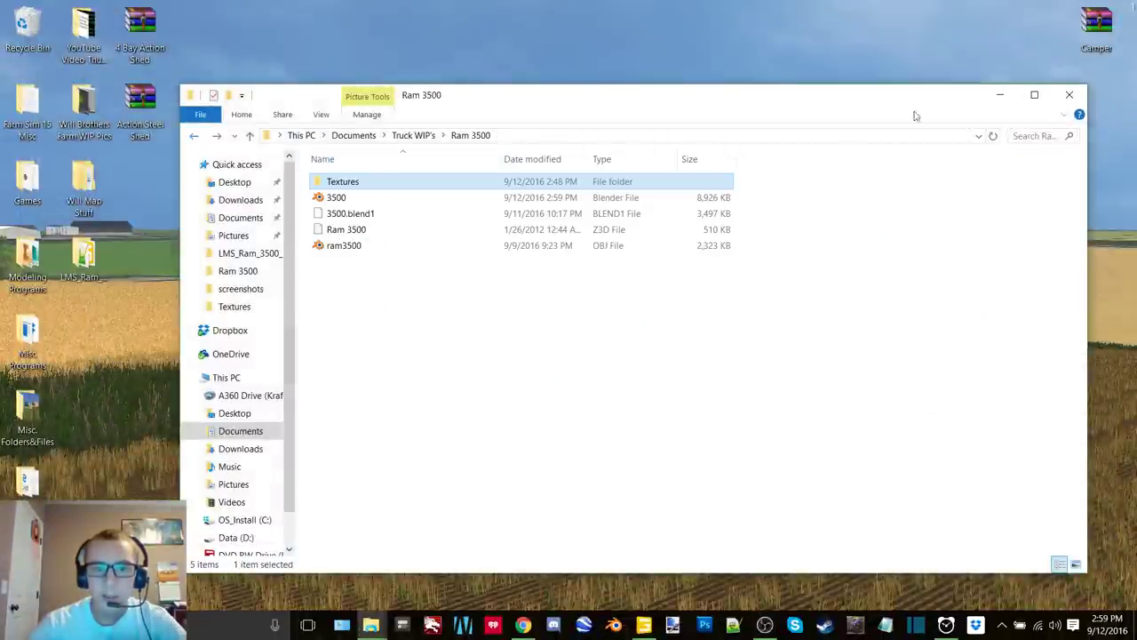
pyautogui.click(1069, 94)
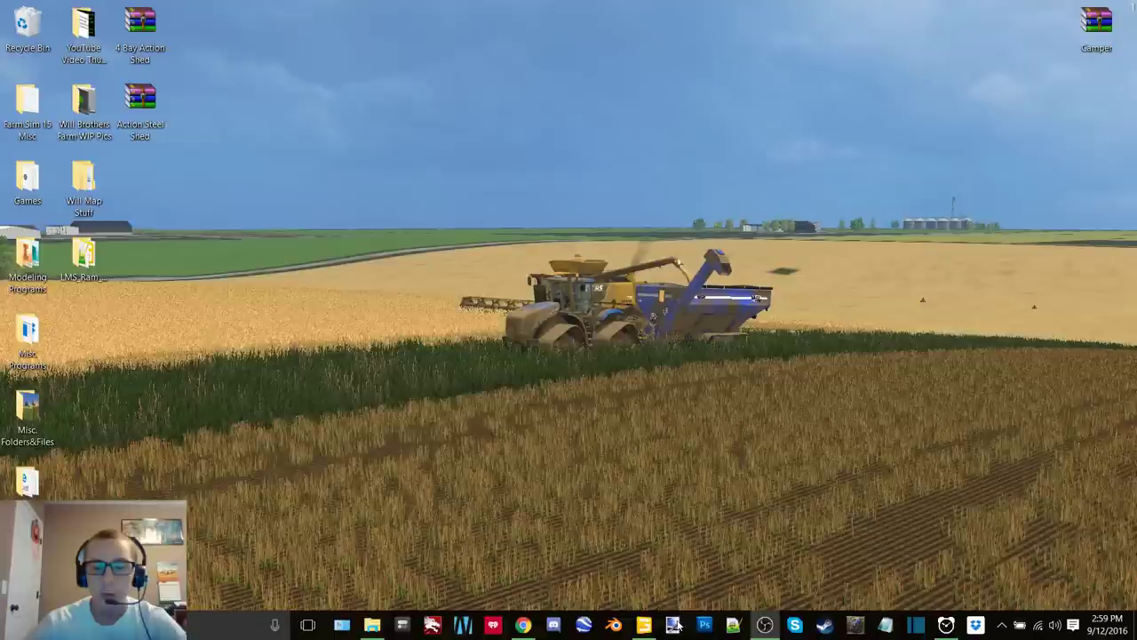
pyautogui.click(764, 624)
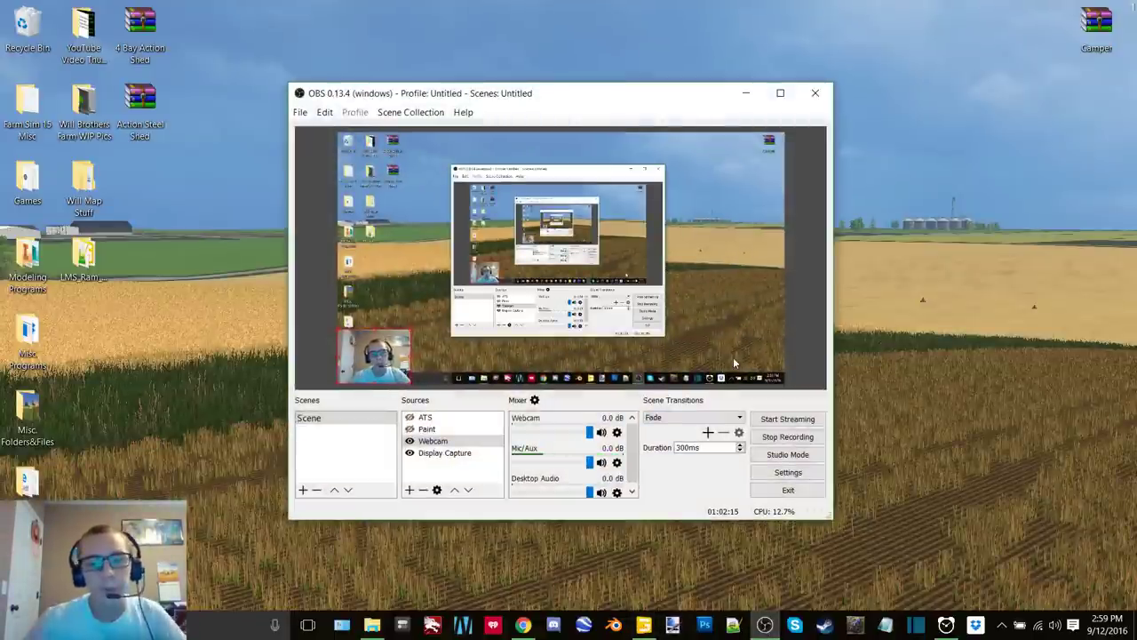